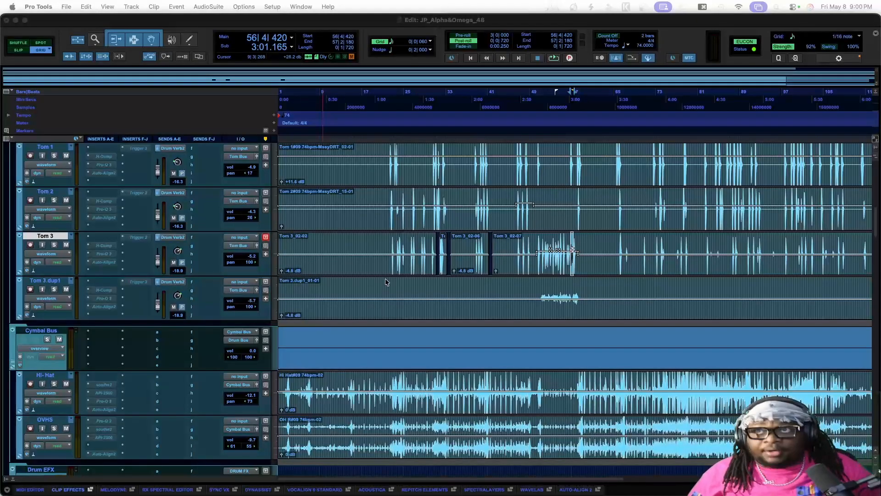
Zoom out the timeline and examine the session's drum tracks from Kick In through the cymbal, effects and percussion tracks to the bass.
{"action": "key", "text": "super+bracketleft"}
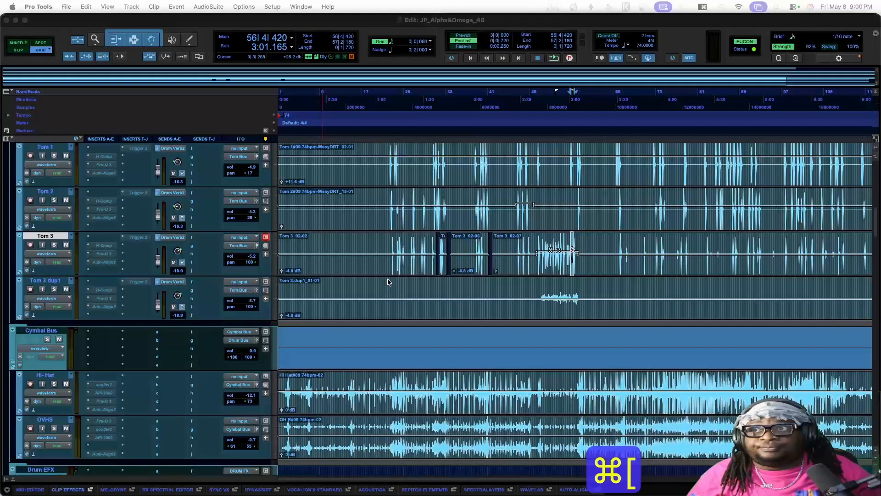
{"action": "left_click", "coordinate": [494, 23]}
{"action": "key", "text": "bracketleft"}
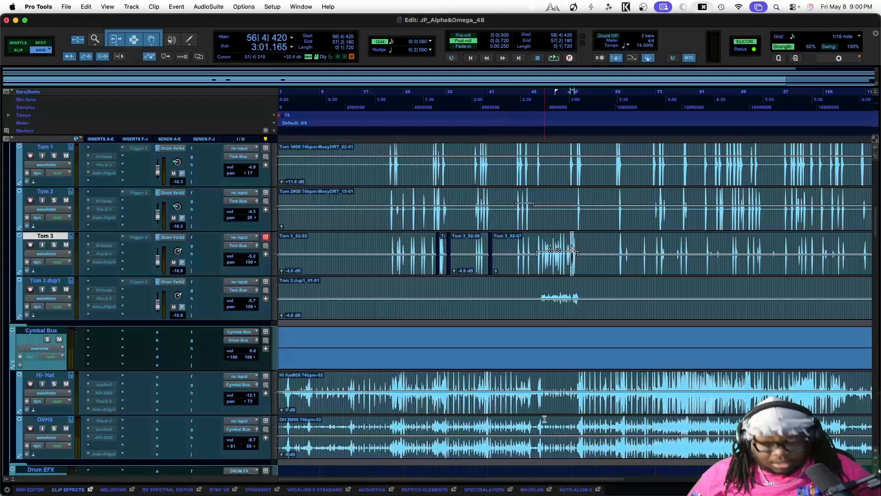
{"action": "key", "text": "super+bracketleft"}
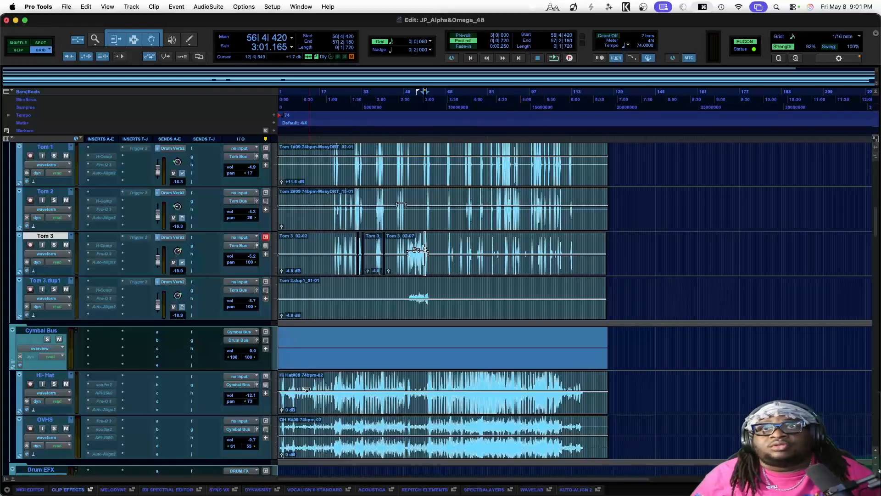
{"action": "scroll", "coordinate": [47, 272], "scroll_direction": "up", "scroll_amount": 10}
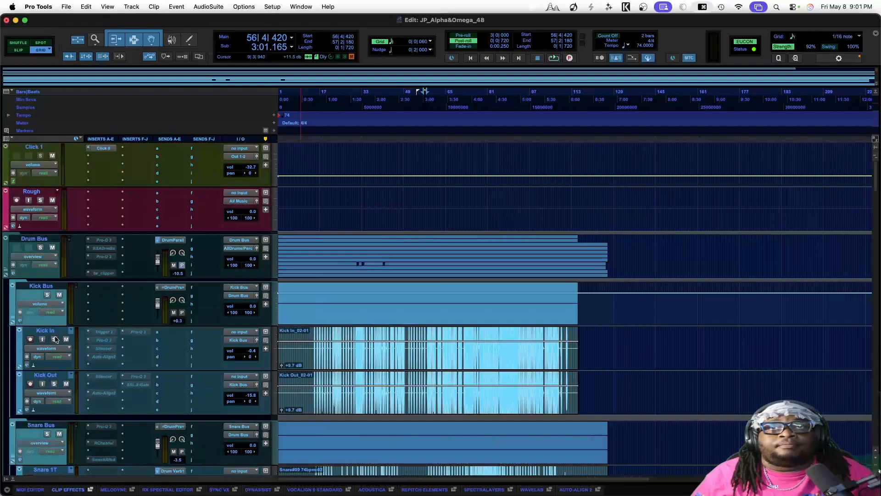
{"action": "left_click", "coordinate": [53, 331]}
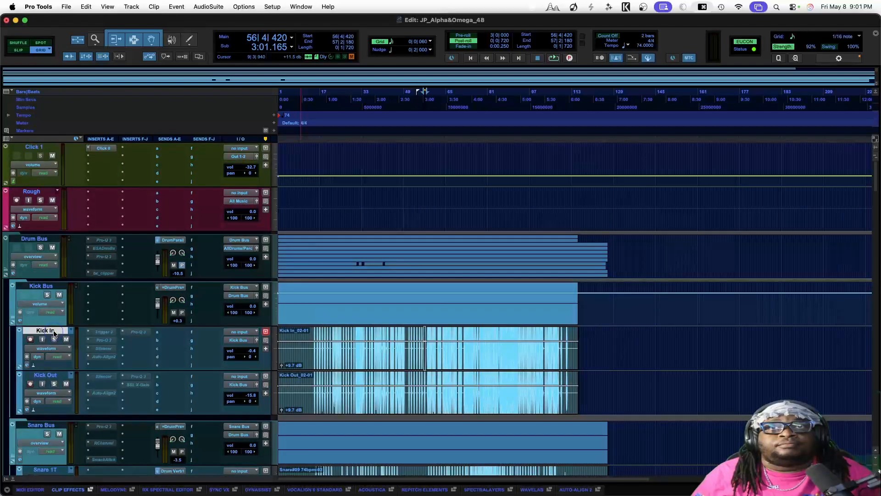
{"action": "left_click", "coordinate": [52, 375], "text": "shift"}
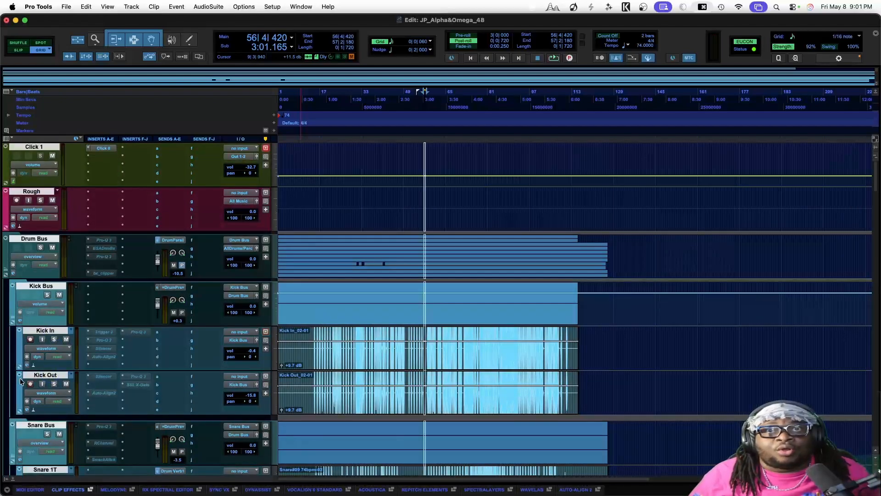
{"action": "scroll", "coordinate": [20, 381], "scroll_direction": "down", "scroll_amount": 5}
{"action": "scroll", "coordinate": [21, 381], "scroll_direction": "down", "scroll_amount": 15}
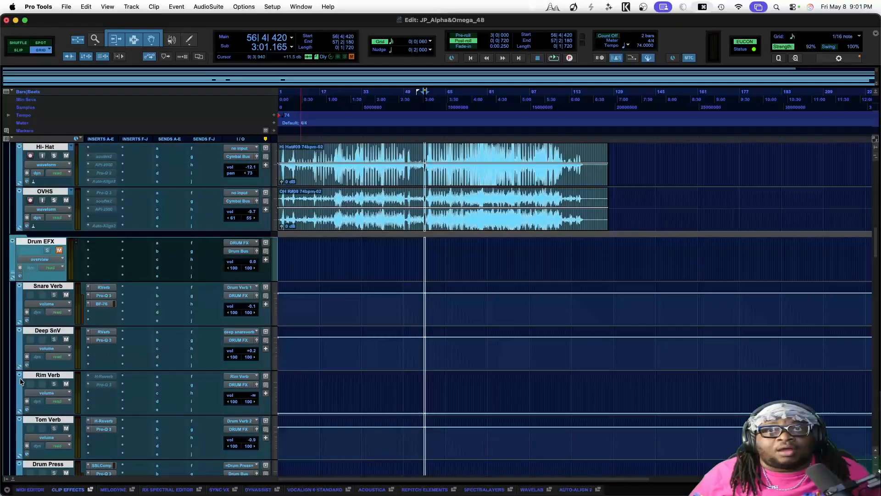
{"action": "scroll", "coordinate": [20, 381], "scroll_direction": "down", "scroll_amount": 3}
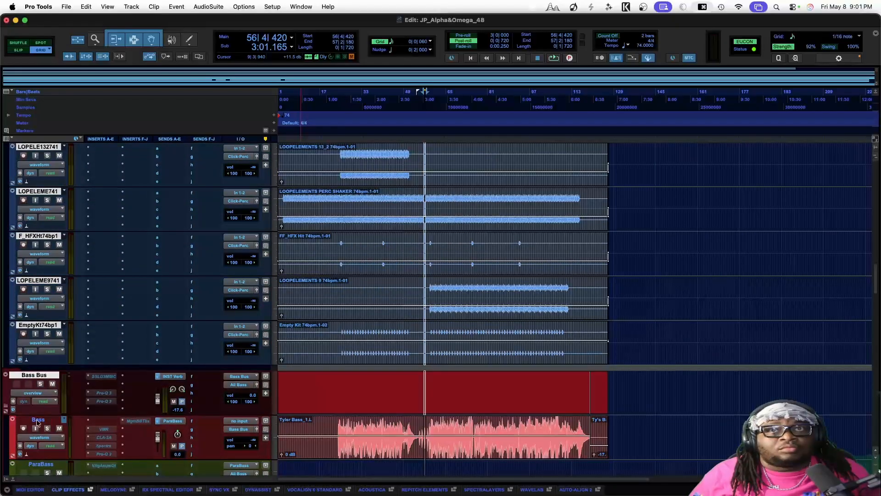
{"action": "scroll", "coordinate": [41, 395], "scroll_direction": "up", "scroll_amount": 15}
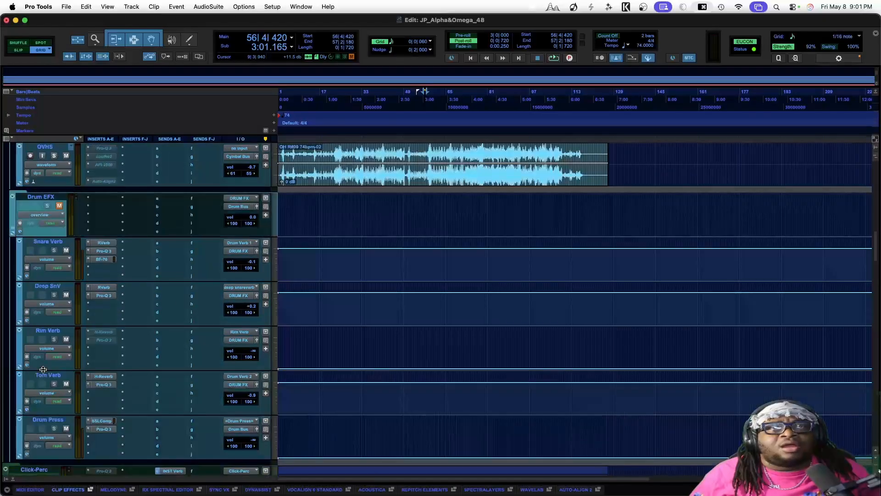
{"action": "scroll", "coordinate": [44, 371], "scroll_direction": "up", "scroll_amount": 4}
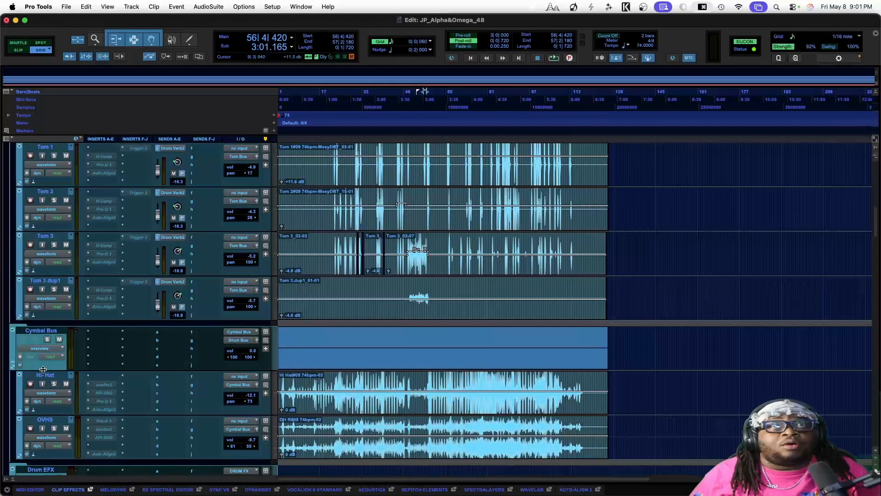
{"action": "scroll", "coordinate": [54, 320], "scroll_direction": "up", "scroll_amount": 3}
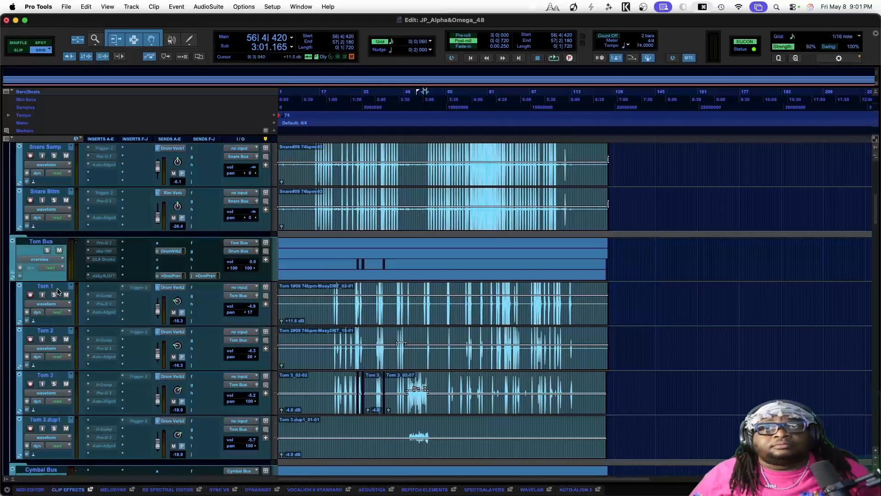
Make the Auto-Align2 inserts active on Kick In, Kick Out, Snare 1T, Snare Samp and Snare Bttm.
{"action": "scroll", "coordinate": [57, 291], "scroll_direction": "up", "scroll_amount": 1}
{"action": "scroll", "coordinate": [57, 288], "scroll_direction": "up", "scroll_amount": 4}
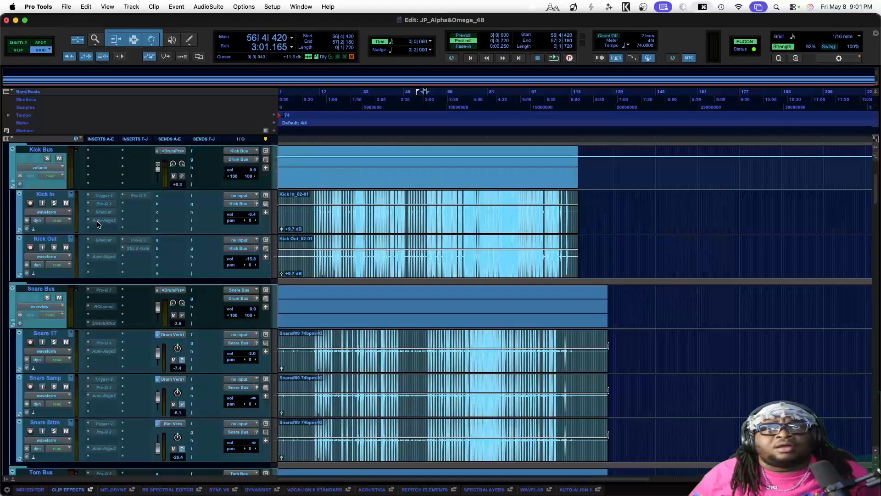
{"action": "left_click", "coordinate": [98, 220], "text": "ctrl+super"}
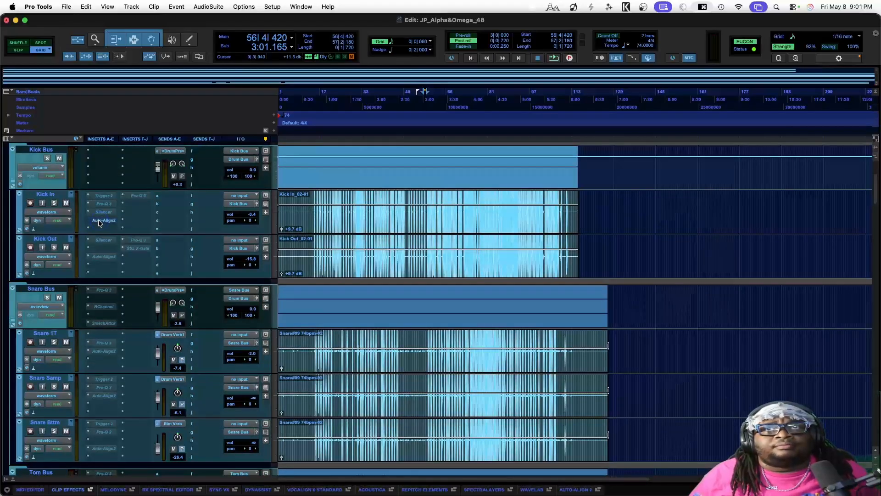
{"action": "left_click", "coordinate": [105, 257], "text": "ctrl+super"}
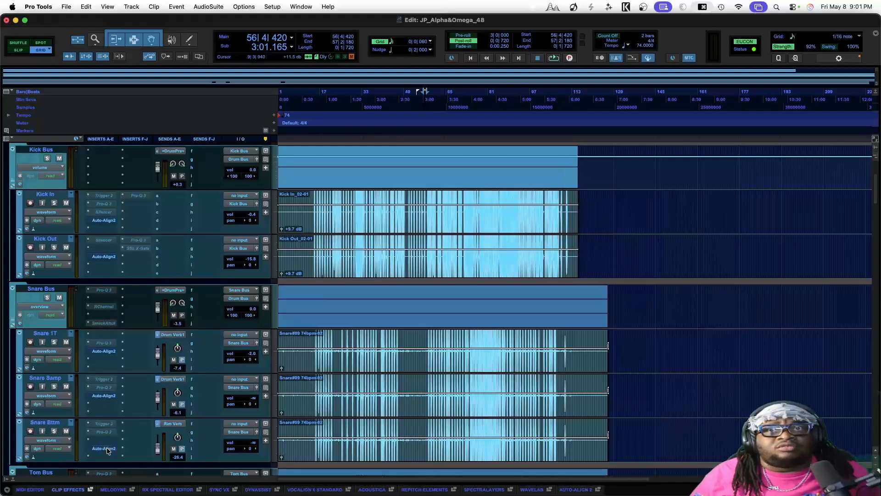
Make the Auto-Align2 inserts active on Tom 1, Tom 2, Tom 3, Tom 3.dup1, OVHS and Hi-Hat.
{"action": "scroll", "coordinate": [107, 451], "scroll_direction": "down", "scroll_amount": 3}
{"action": "left_click", "coordinate": [101, 404], "text": "ctrl+super"}
{"action": "scroll", "coordinate": [101, 404], "scroll_direction": "down", "scroll_amount": 2}
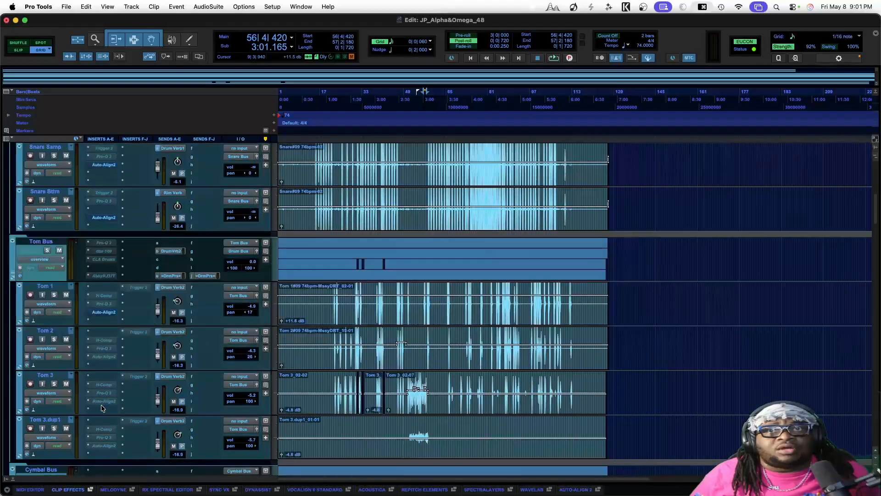
{"action": "left_click", "coordinate": [101, 357], "text": "ctrl+super"}
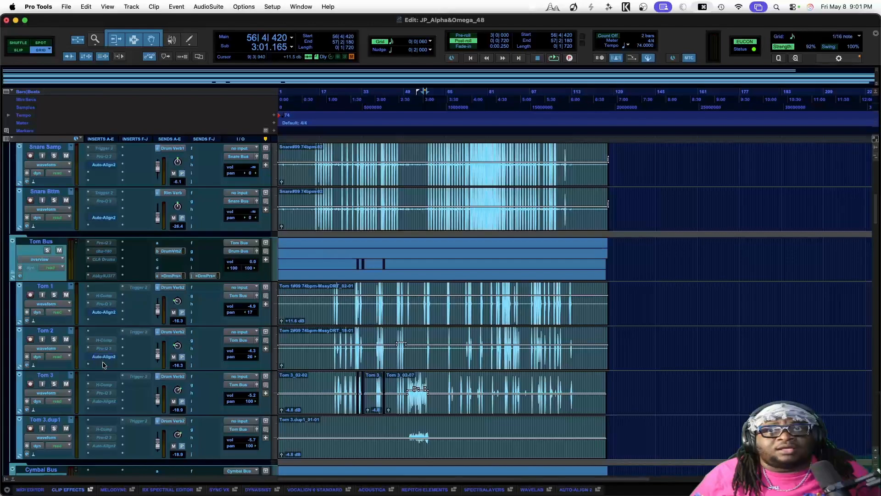
{"action": "left_click", "coordinate": [106, 400], "text": "ctrl+super"}
{"action": "scroll", "coordinate": [107, 446], "scroll_direction": "down", "scroll_amount": 4}
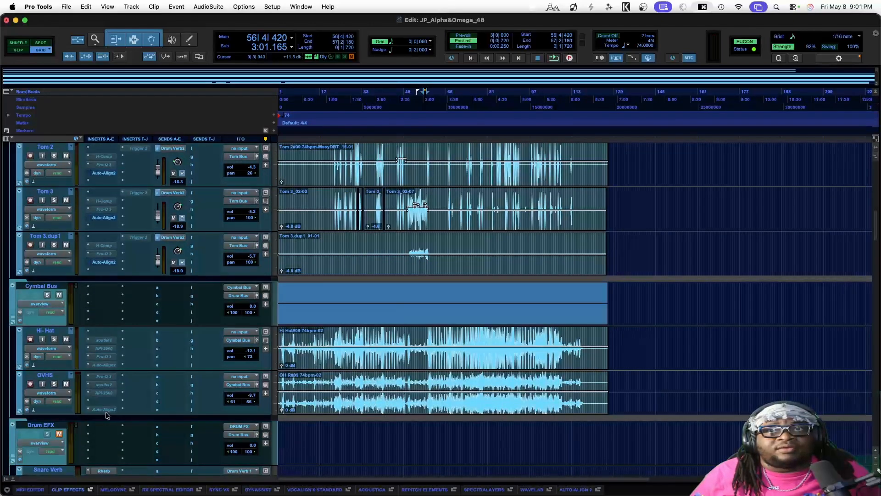
{"action": "left_click", "coordinate": [104, 409], "text": "ctrl+super"}
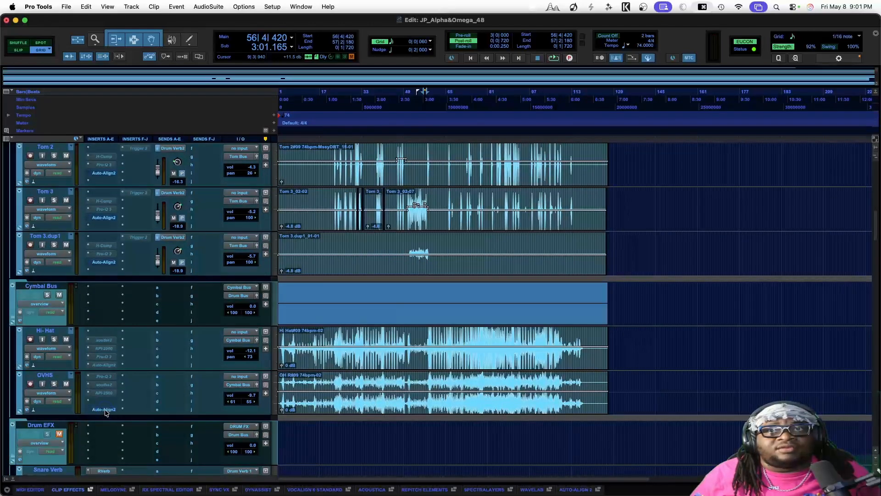
{"action": "left_click", "coordinate": [102, 365], "text": "ctrl+super"}
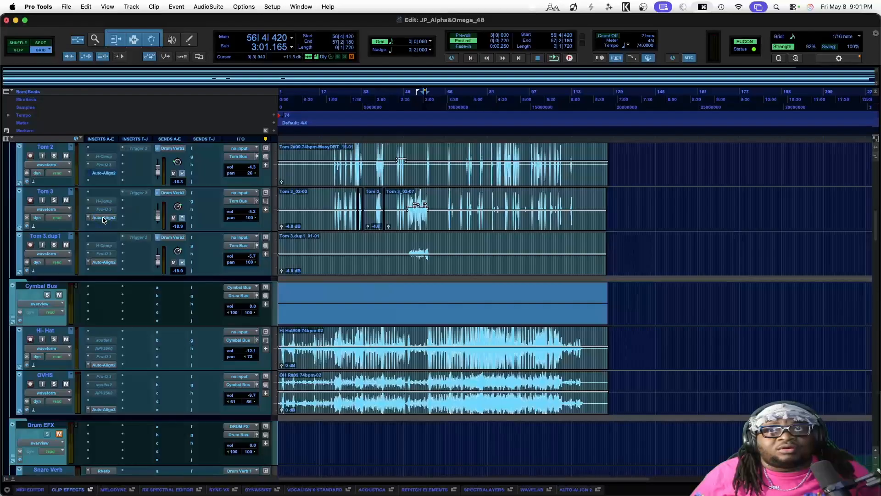
Take the Auto-Align2 inserts out of bypass across the tom, snare and kick tracks.
{"action": "left_click", "coordinate": [99, 173], "text": "ctrl+super"}
{"action": "scroll", "coordinate": [99, 175], "scroll_direction": "up", "scroll_amount": 3}
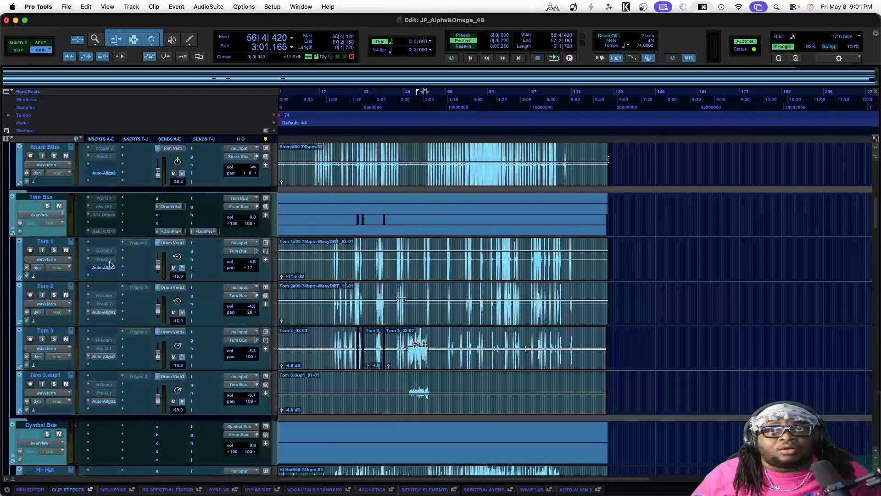
{"action": "scroll", "coordinate": [105, 266], "scroll_direction": "up", "scroll_amount": 3}
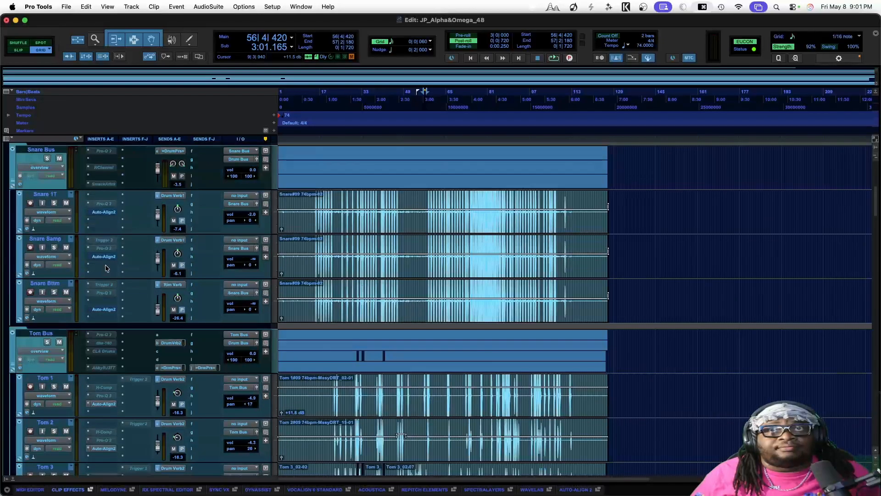
{"action": "left_click", "coordinate": [104, 256], "text": "ctrl+super"}
{"action": "left_click", "coordinate": [105, 310], "text": "ctrl+super"}
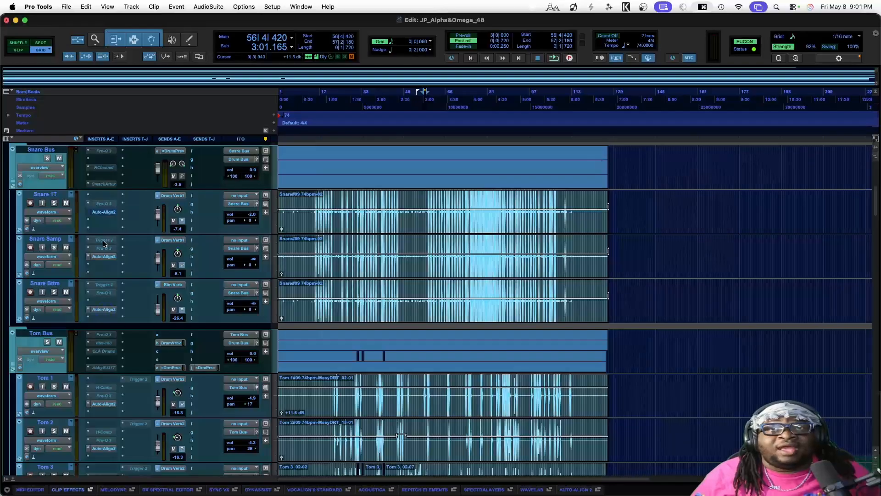
{"action": "scroll", "coordinate": [98, 197], "scroll_direction": "up", "scroll_amount": 2}
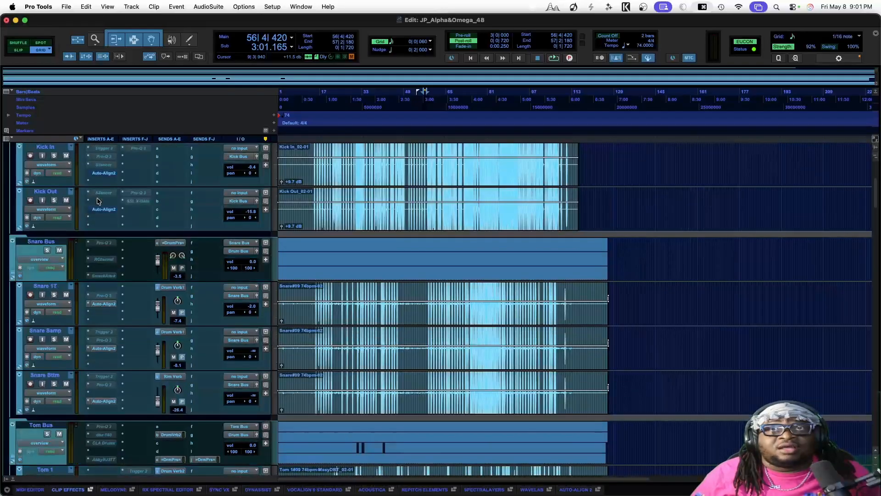
{"action": "scroll", "coordinate": [99, 179], "scroll_direction": "up", "scroll_amount": 3}
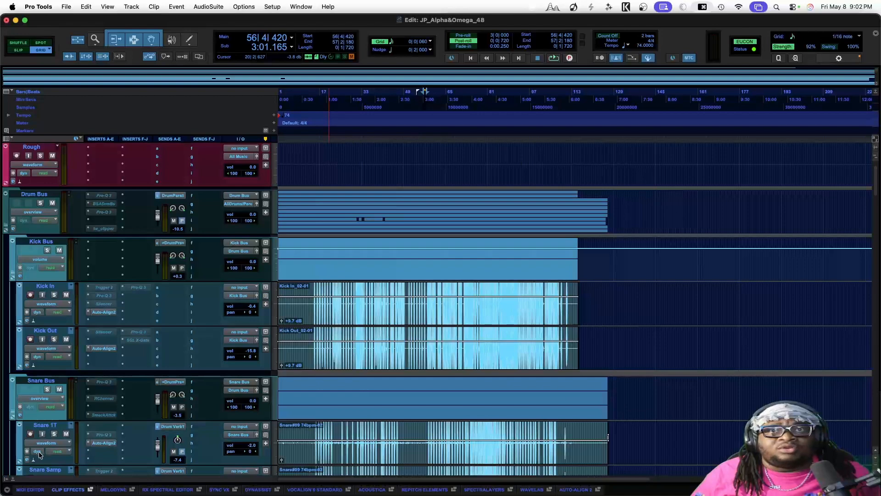
Assign Auto-Align 2 as the ARA plugin on the Snare 1T track.
{"action": "left_click", "coordinate": [26, 451]}
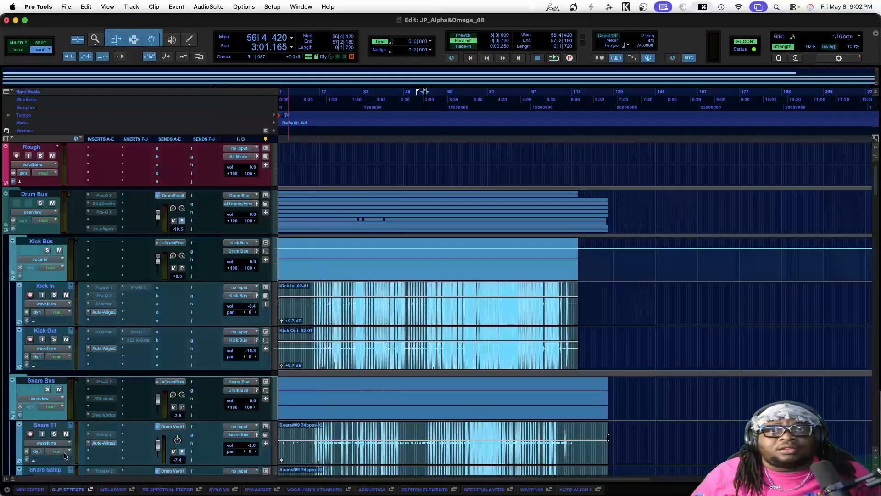
{"action": "left_click", "coordinate": [31, 460]}
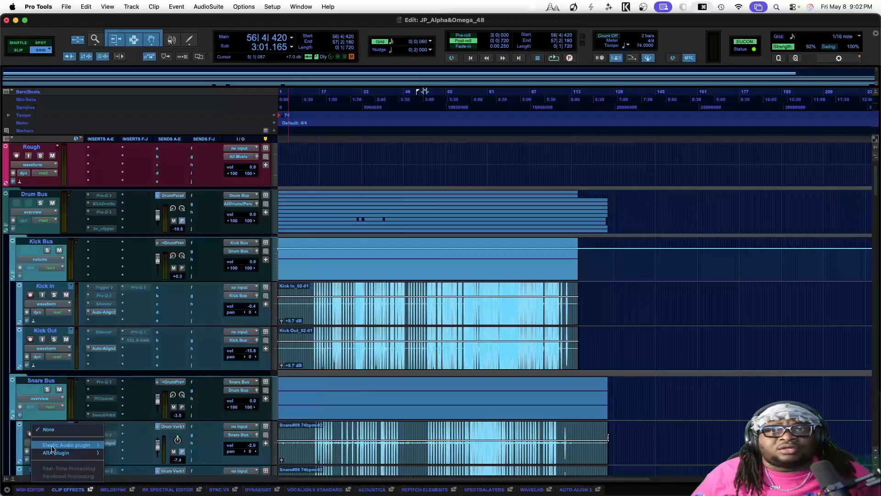
{"action": "mouse_move", "coordinate": [52, 452]}
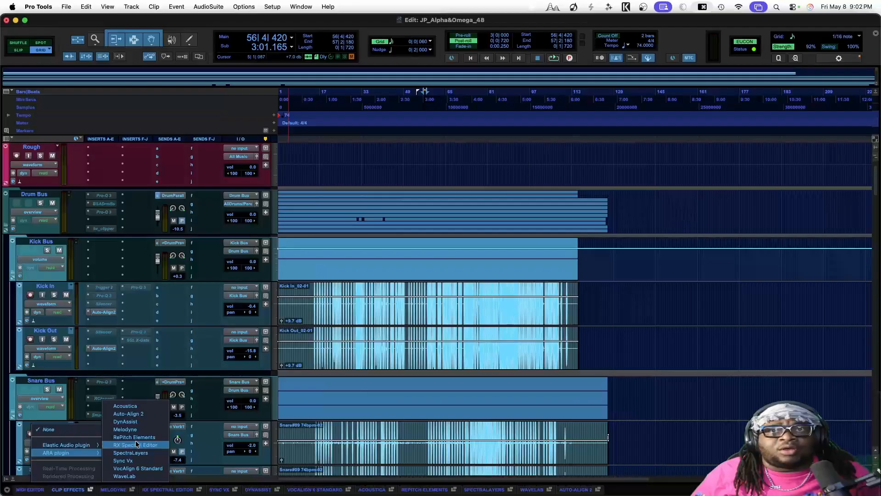
{"action": "left_click", "coordinate": [128, 413]}
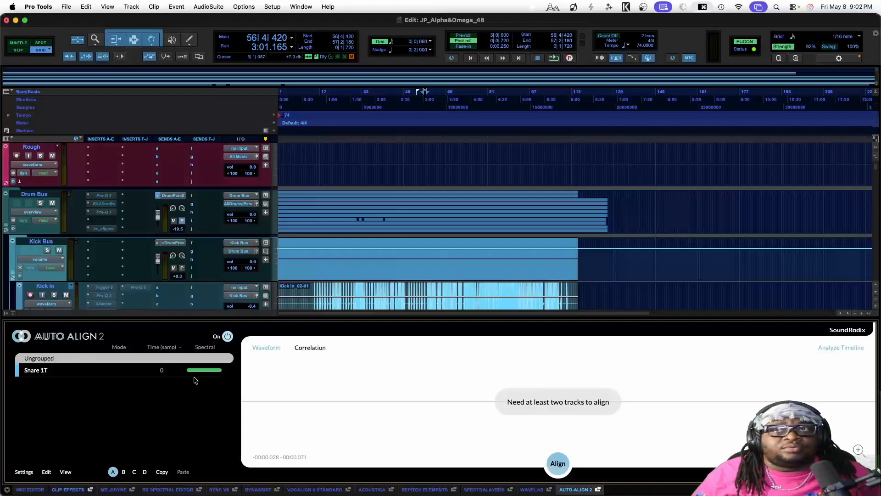
Show the track and group lists, enable the DRUMS group and check which tracks belong to it.
{"action": "left_click", "coordinate": [7, 313]}
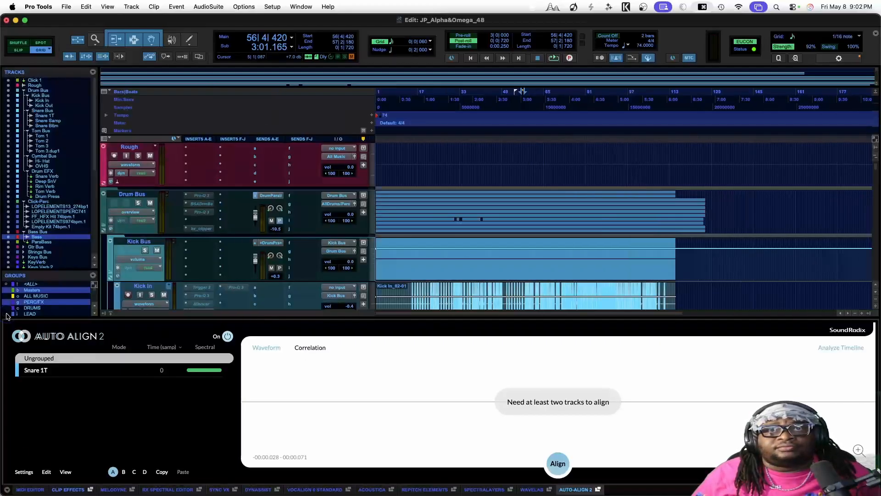
{"action": "left_click", "coordinate": [45, 307]}
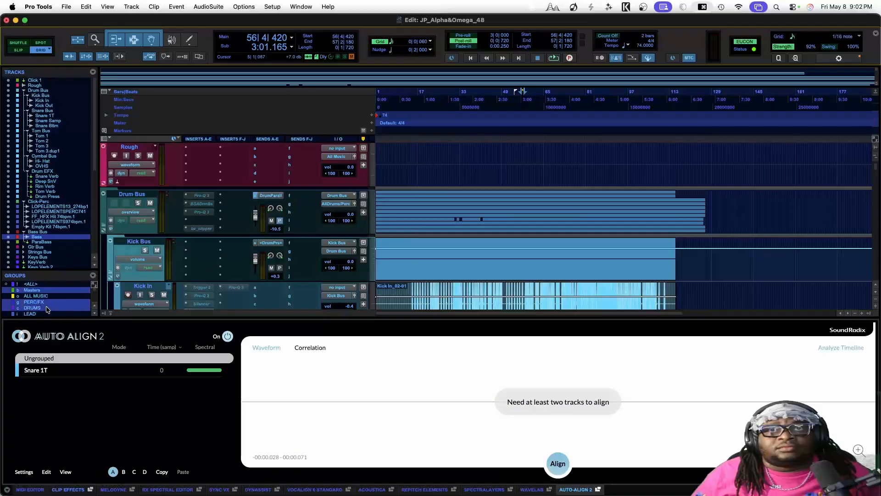
{"action": "right_click", "coordinate": [47, 309]}
{"action": "mouse_move", "coordinate": [50, 317]}
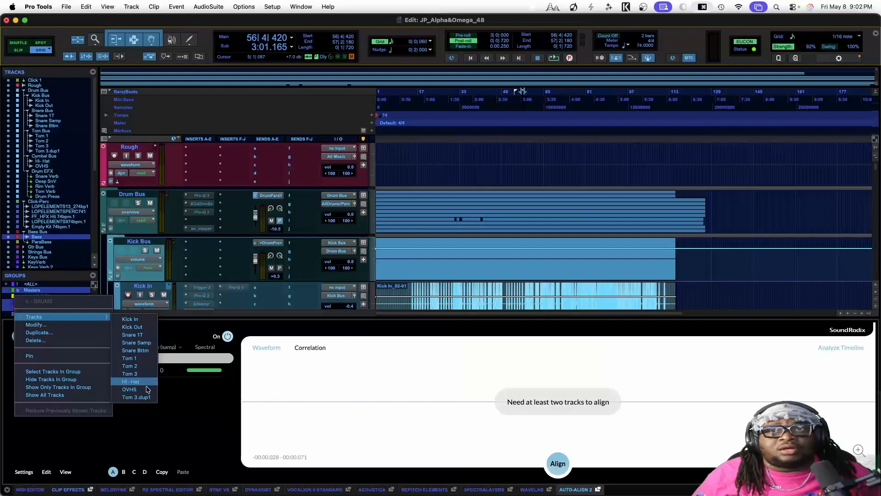
{"action": "left_click", "coordinate": [180, 403]}
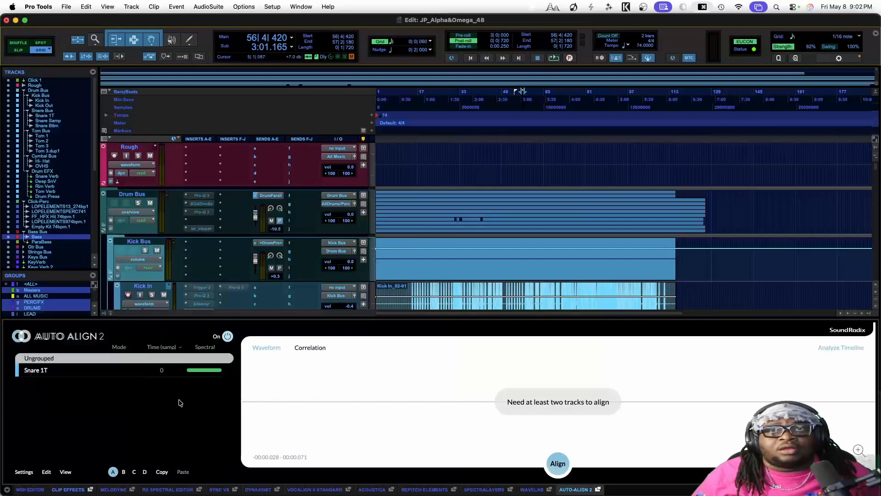
Try to apply the Auto-Align 2 ARA plugin to the whole DRUMS group by reselecting it on Snare 1T.
{"action": "scroll", "coordinate": [165, 268], "scroll_direction": "down", "scroll_amount": 5}
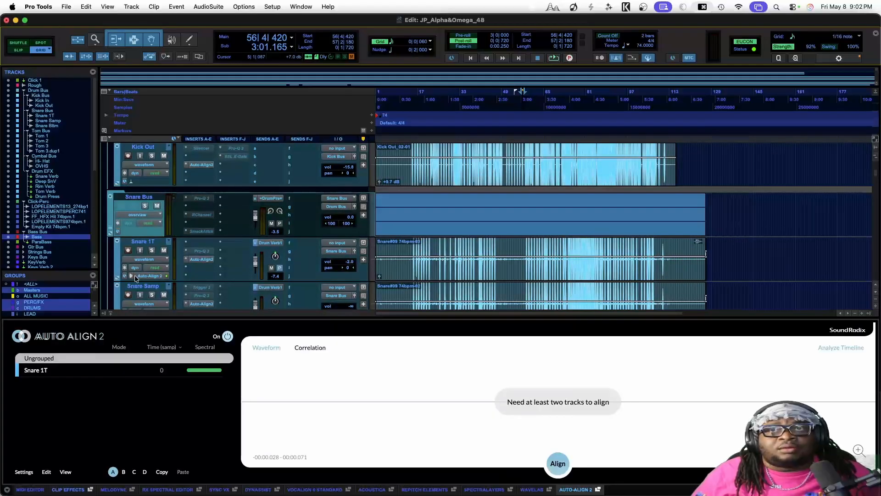
{"action": "left_click", "coordinate": [132, 278]}
{"action": "mouse_move", "coordinate": [153, 302]}
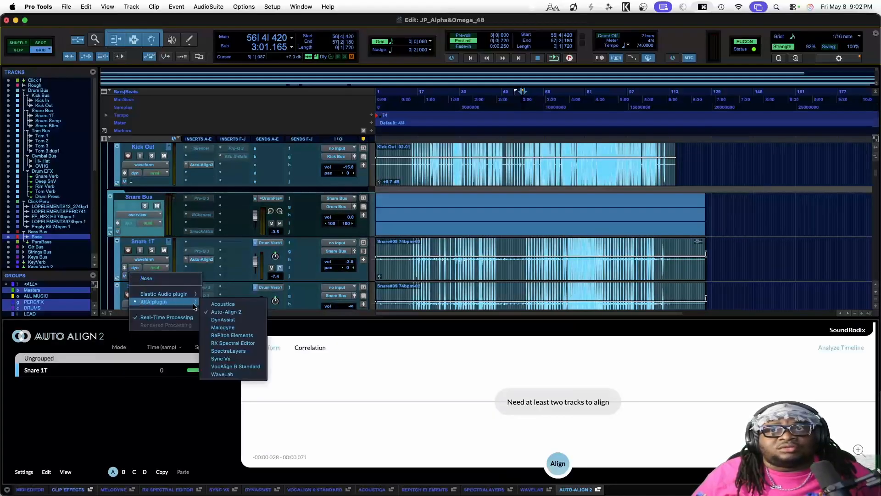
{"action": "left_click", "coordinate": [222, 312]}
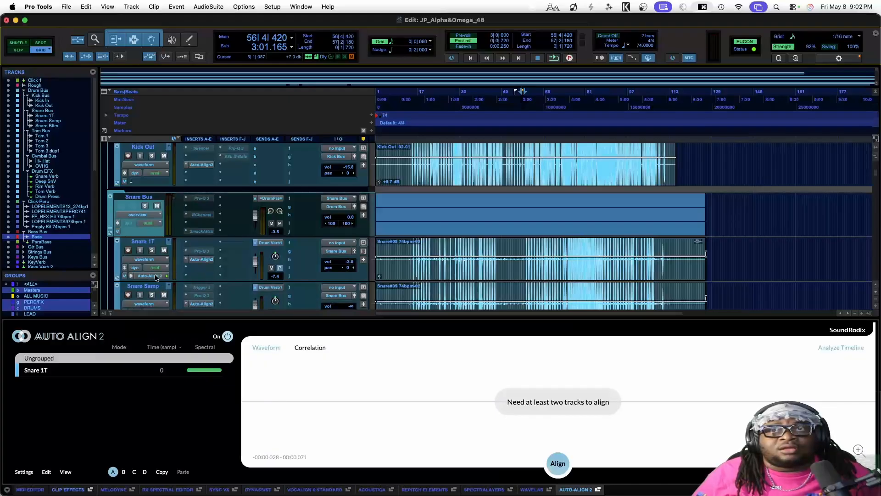
Assign Auto-Align 2 as the ARA plugin across the DRUMS group from the Kick In track and look through its track list.
{"action": "scroll", "coordinate": [155, 277], "scroll_direction": "up", "scroll_amount": 3}
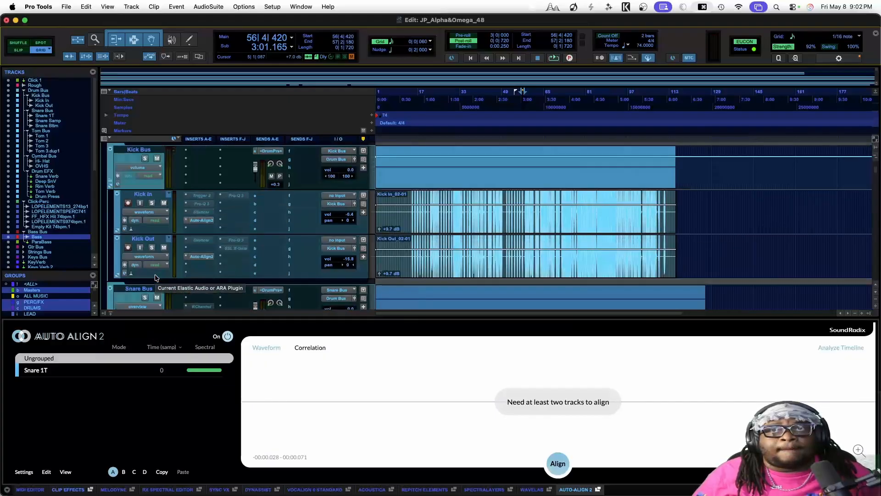
{"action": "left_click", "coordinate": [135, 221]}
{"action": "mouse_move", "coordinate": [167, 256]}
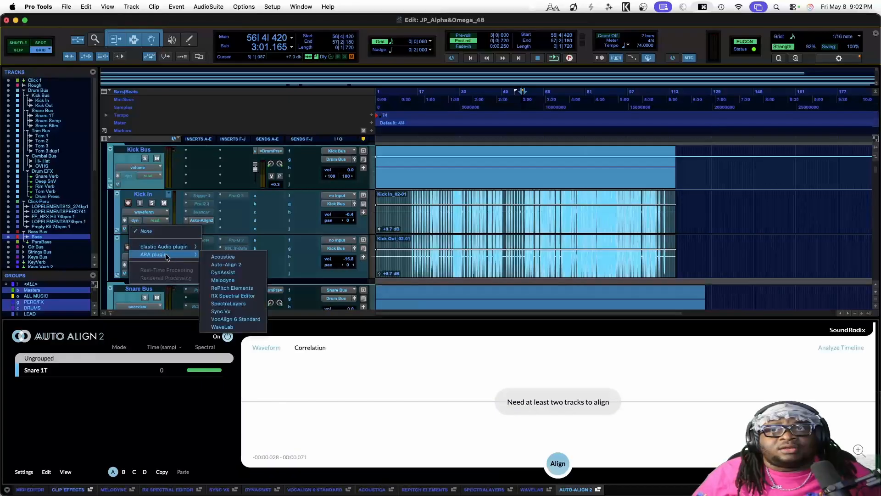
{"action": "left_click", "coordinate": [218, 265]}
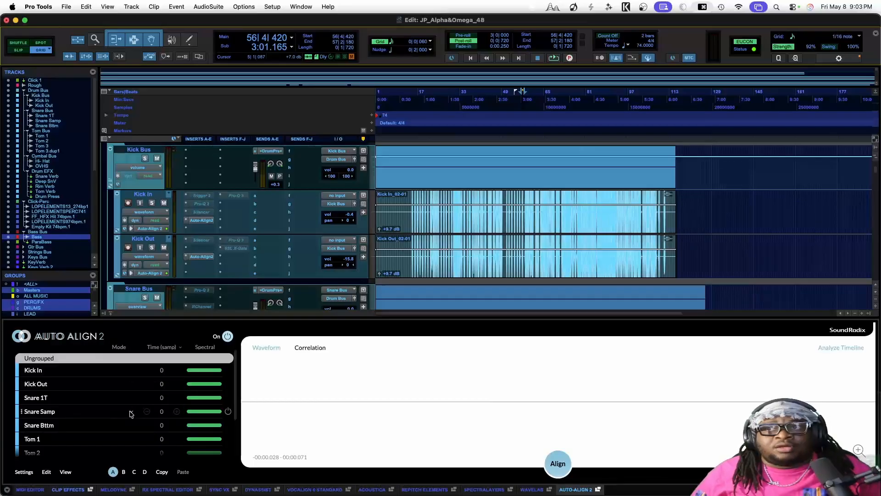
{"action": "scroll", "coordinate": [99, 404], "scroll_direction": "down", "scroll_amount": 3}
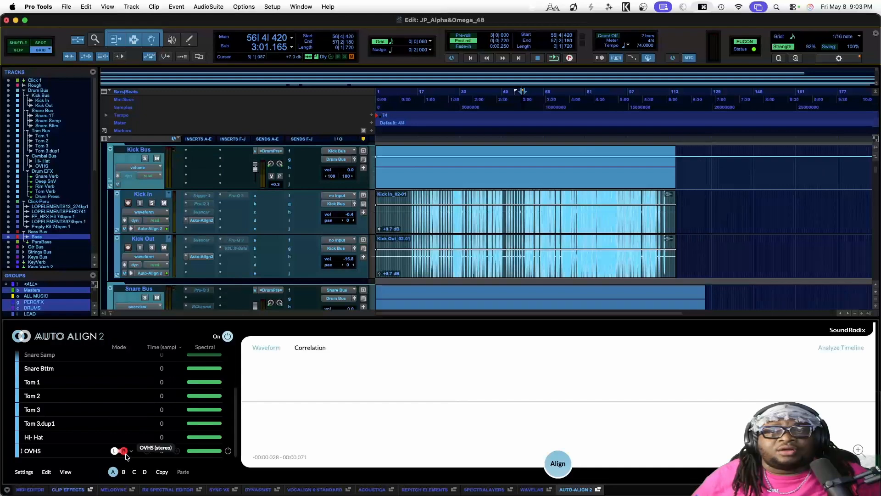
{"action": "scroll", "coordinate": [119, 407], "scroll_direction": "up", "scroll_amount": 1}
{"action": "scroll", "coordinate": [119, 408], "scroll_direction": "up", "scroll_amount": 3}
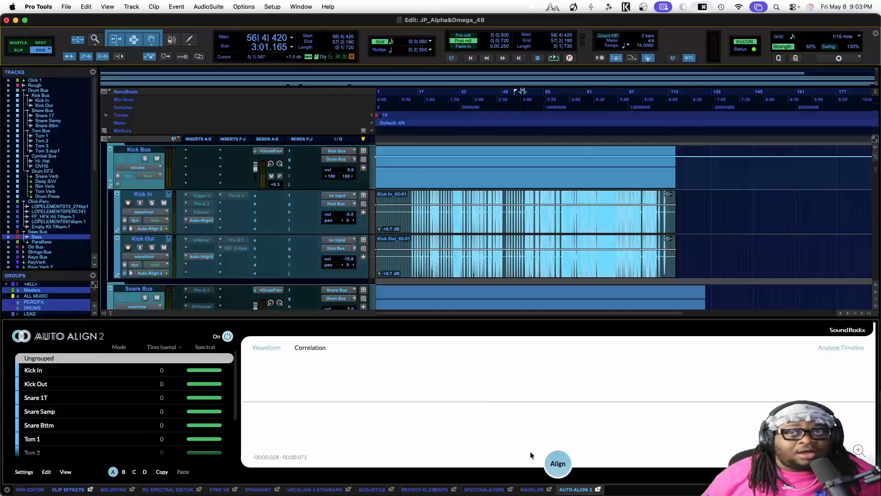
Run the Auto-Align 2 alignment on all the drum tracks and play a short passage of the session from bar 31.
{"action": "left_click", "coordinate": [566, 469]}
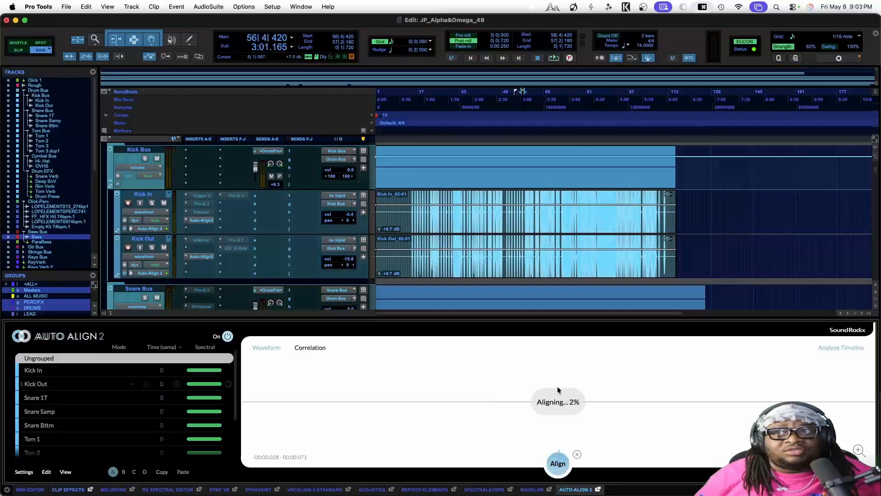
{"action": "left_click", "coordinate": [455, 187]}
{"action": "key", "text": "space"}
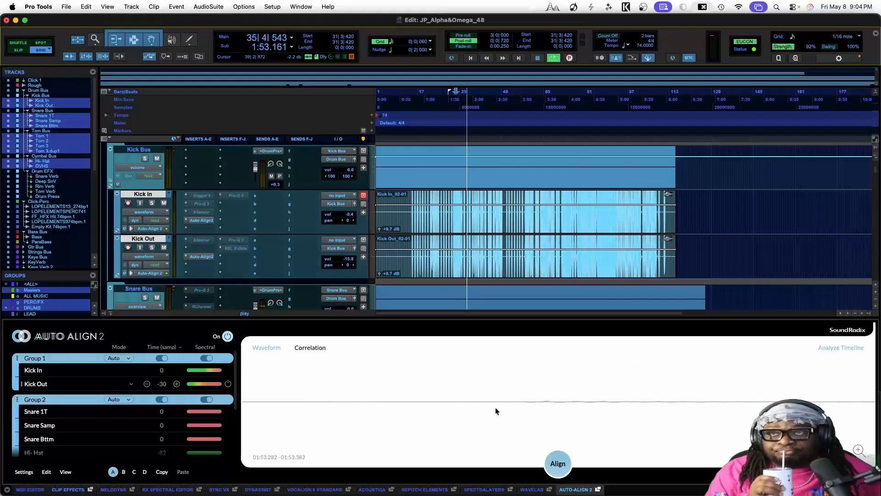
{"action": "key", "text": "space"}
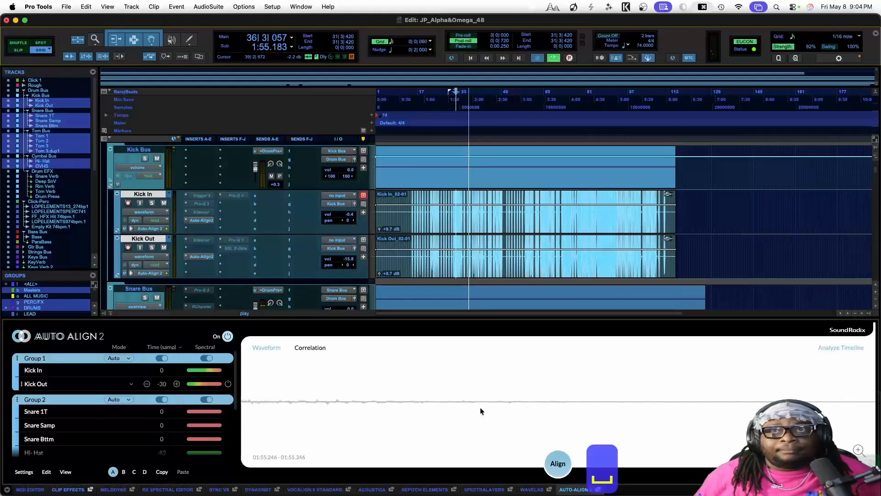
Examine Auto-Align 2's track groups, time offsets and spectral corrections for the kick, snare, cymbal and ungrouped tom tracks.
{"action": "scroll", "coordinate": [167, 408], "scroll_direction": "down", "scroll_amount": 5}
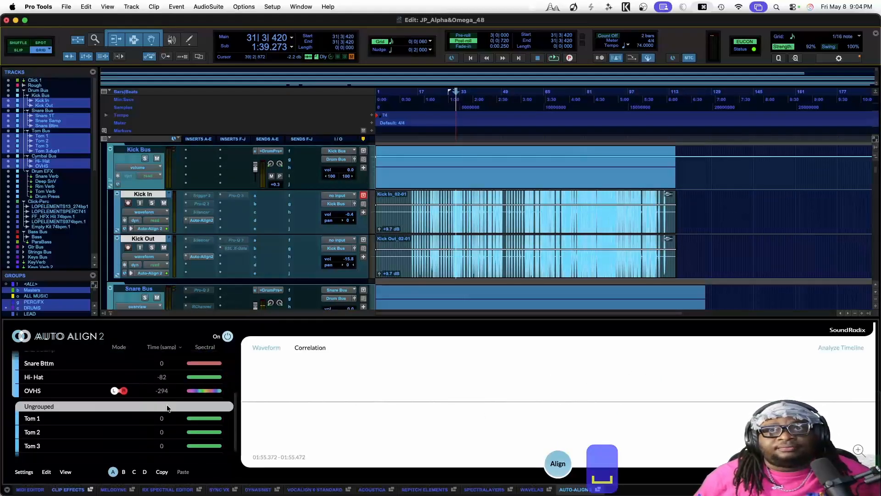
{"action": "scroll", "coordinate": [167, 408], "scroll_direction": "down", "scroll_amount": 1}
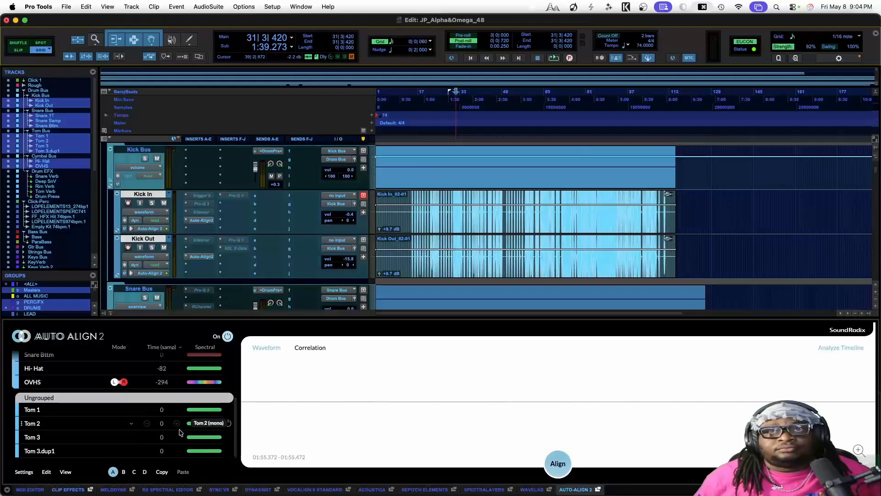
{"action": "scroll", "coordinate": [174, 414], "scroll_direction": "up", "scroll_amount": 6}
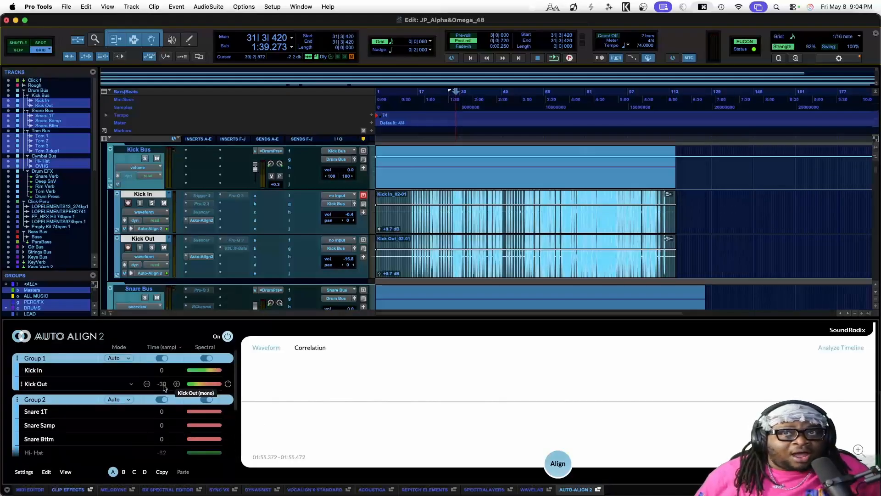
{"action": "scroll", "coordinate": [167, 436], "scroll_direction": "down", "scroll_amount": 1}
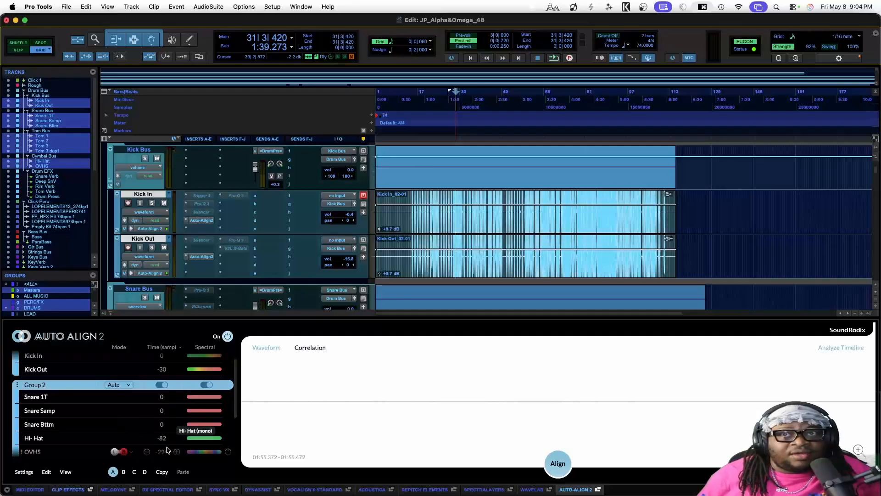
{"action": "scroll", "coordinate": [166, 447], "scroll_direction": "down", "scroll_amount": 2}
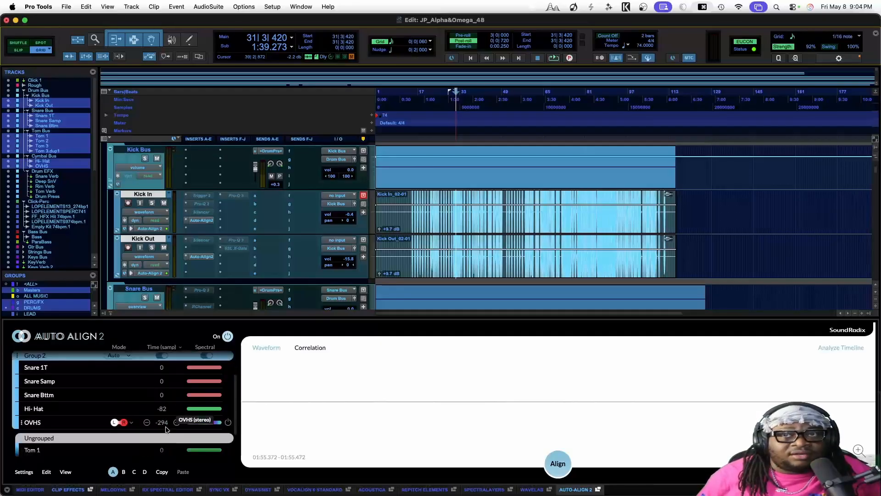
{"action": "scroll", "coordinate": [167, 431], "scroll_direction": "down", "scroll_amount": 3}
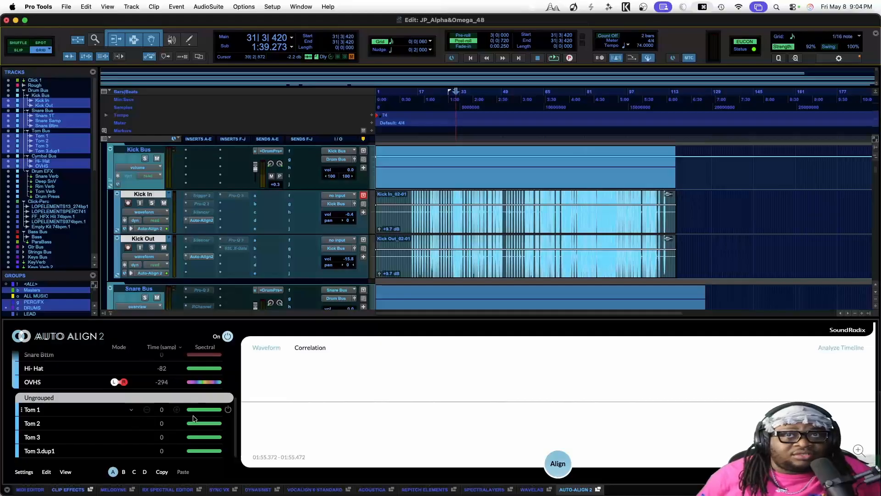
{"action": "scroll", "coordinate": [189, 424], "scroll_direction": "up", "scroll_amount": 5}
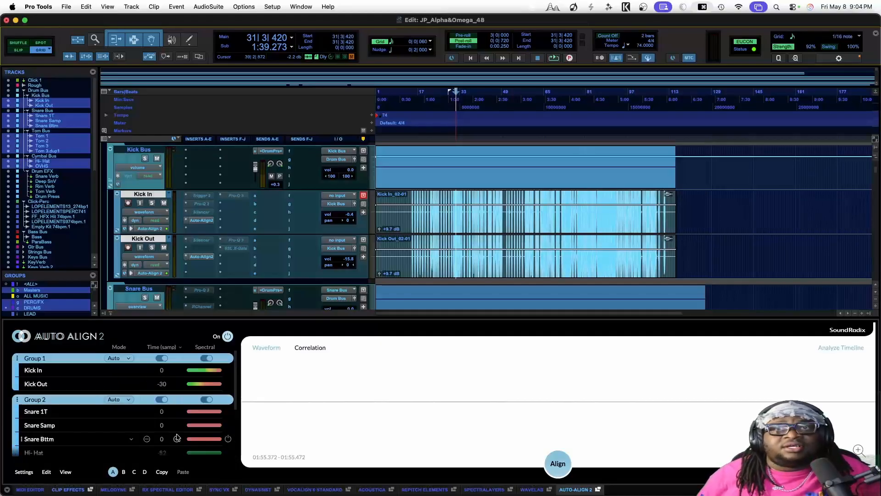
{"action": "scroll", "coordinate": [177, 438], "scroll_direction": "down", "scroll_amount": 3}
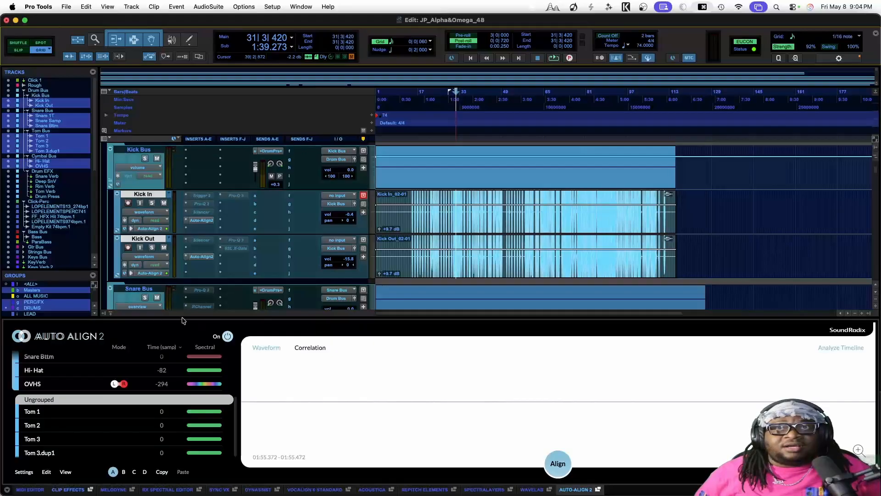
Hide the docked Auto-Align 2 editor and remove the Auto-Align2 inserts from the Kick In and Kick Out tracks.
{"action": "left_click", "coordinate": [111, 314]}
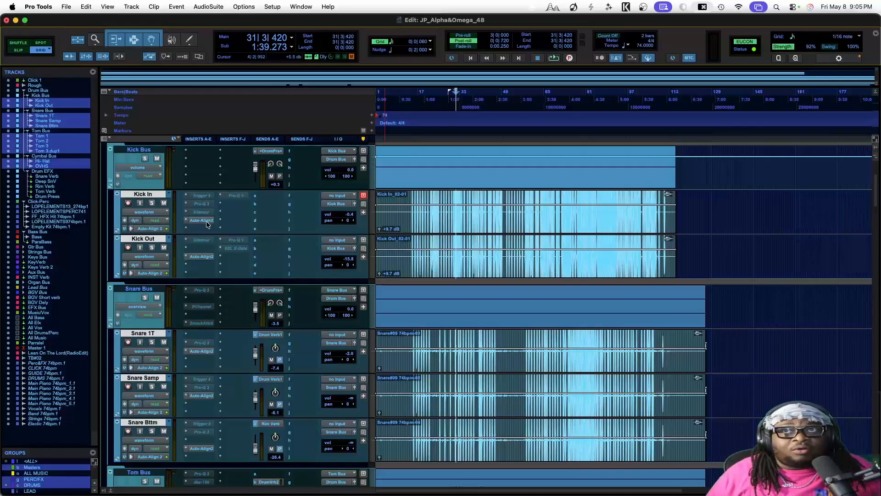
{"action": "left_click", "coordinate": [185, 220]}
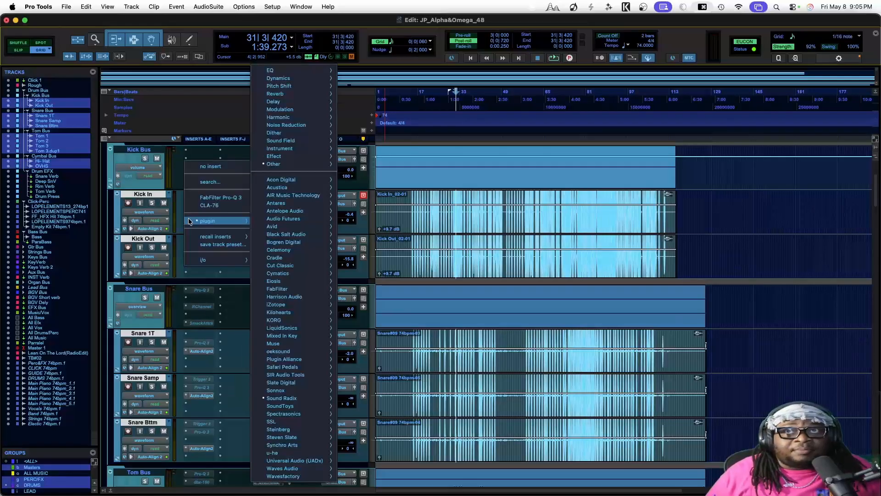
{"action": "left_click", "coordinate": [201, 166]}
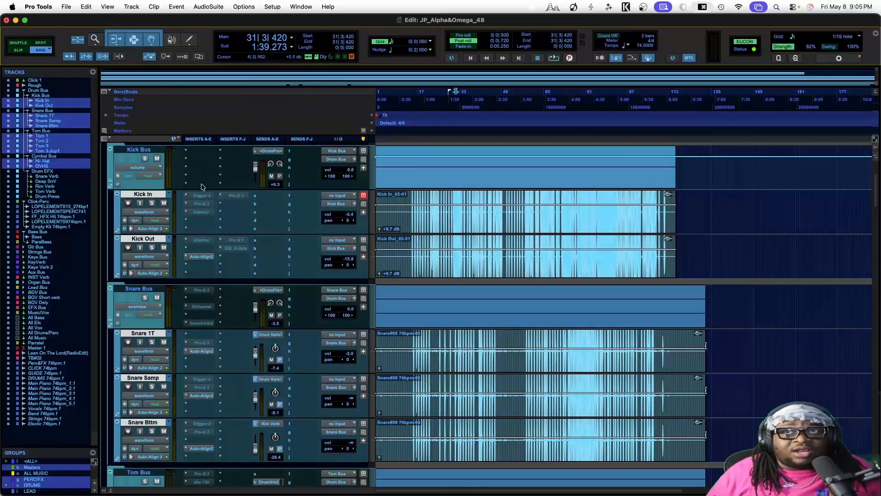
{"action": "left_click", "coordinate": [186, 257]}
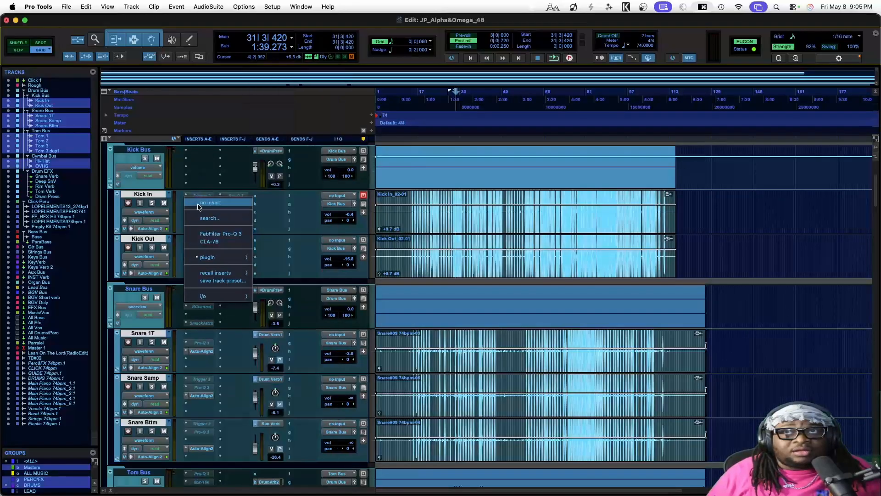
{"action": "left_click", "coordinate": [198, 205]}
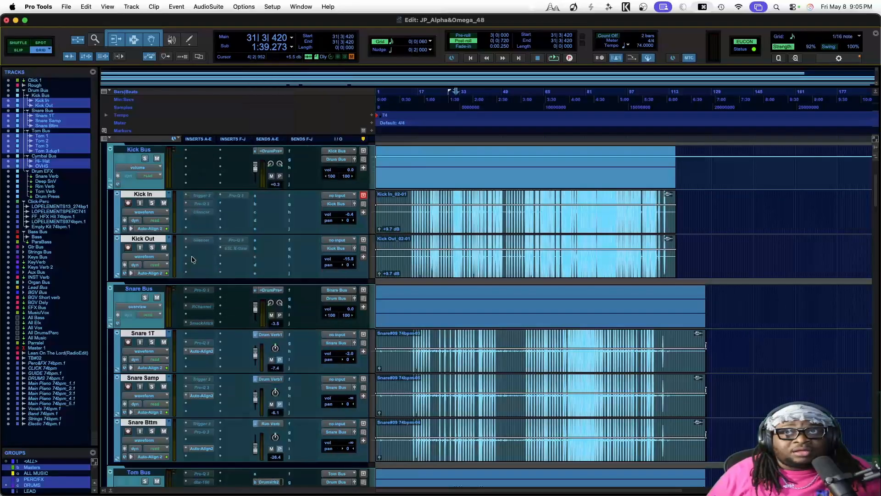
Remove the Auto-Align2 inserts from the Snare 1T, Snare Samp and Snare Bttm tracks.
{"action": "left_click", "coordinate": [187, 352]}
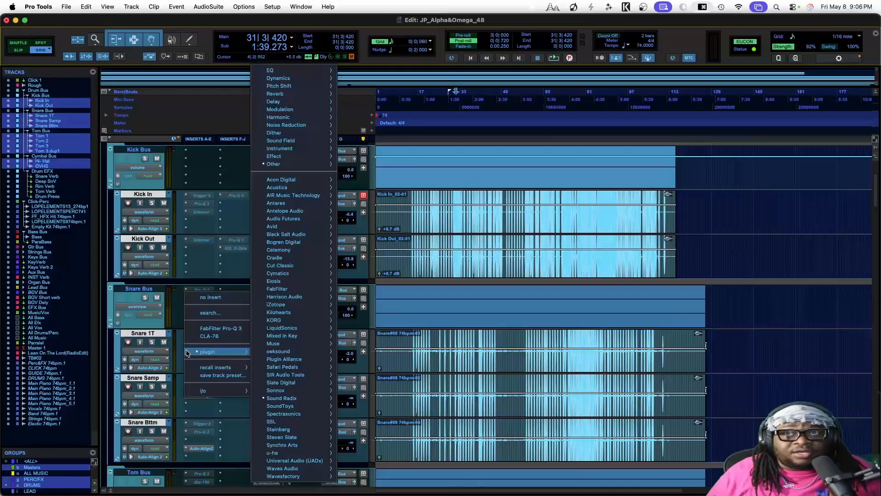
{"action": "left_click", "coordinate": [203, 299]}
{"action": "scroll", "coordinate": [204, 301], "scroll_direction": "down", "scroll_amount": 4}
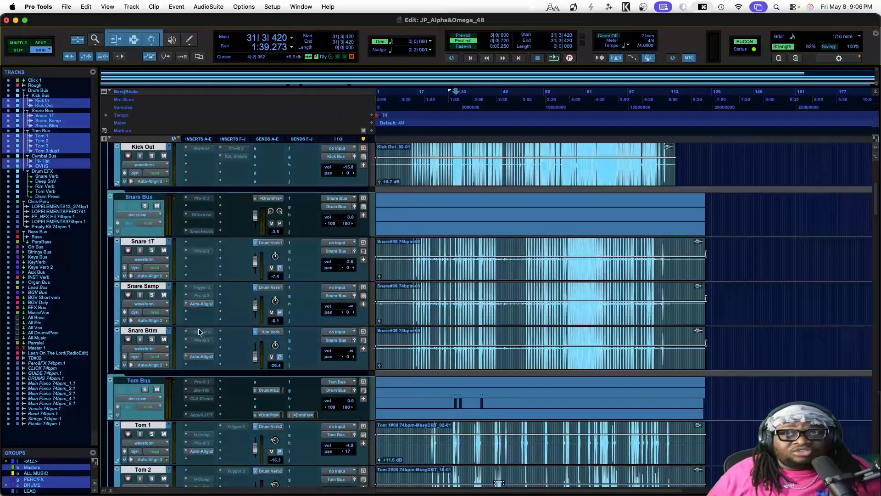
{"action": "left_click", "coordinate": [186, 305]}
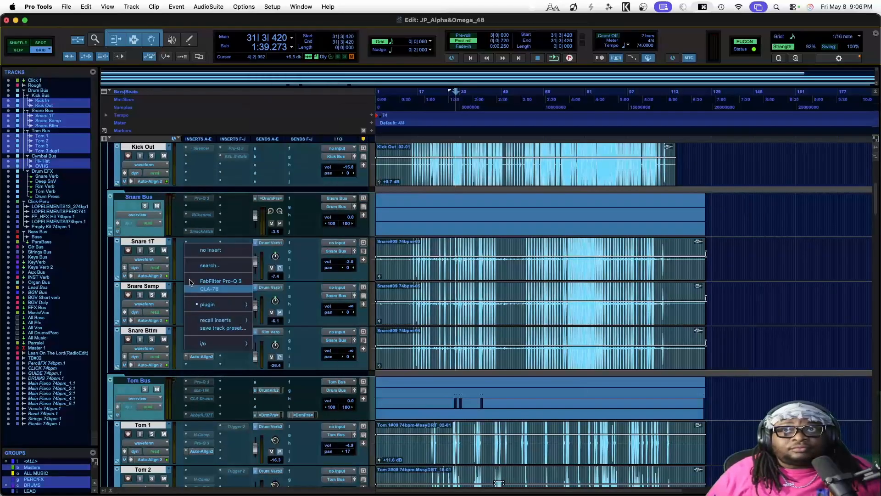
{"action": "left_click", "coordinate": [197, 248]}
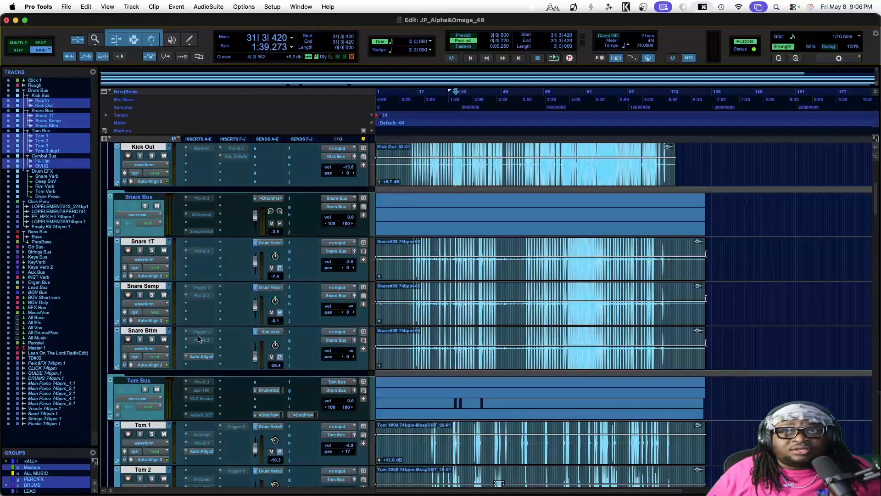
{"action": "left_click", "coordinate": [187, 357]}
{"action": "left_click", "coordinate": [196, 303]}
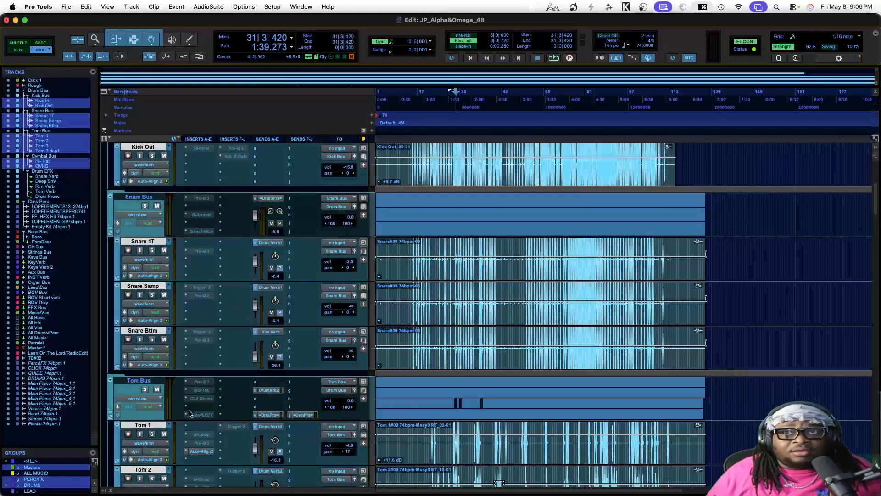
Remove the Auto-Align2 inserts from the Tom 1, Tom 2, Tom 3 and Tom 3.dup1 tracks.
{"action": "scroll", "coordinate": [184, 430], "scroll_direction": "down", "scroll_amount": 4}
{"action": "scroll", "coordinate": [183, 430], "scroll_direction": "down", "scroll_amount": 1}
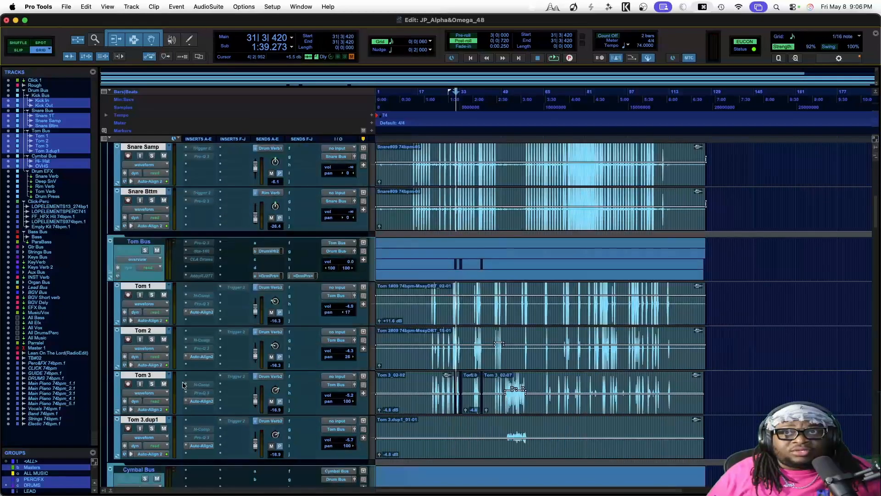
{"action": "left_click", "coordinate": [185, 313]}
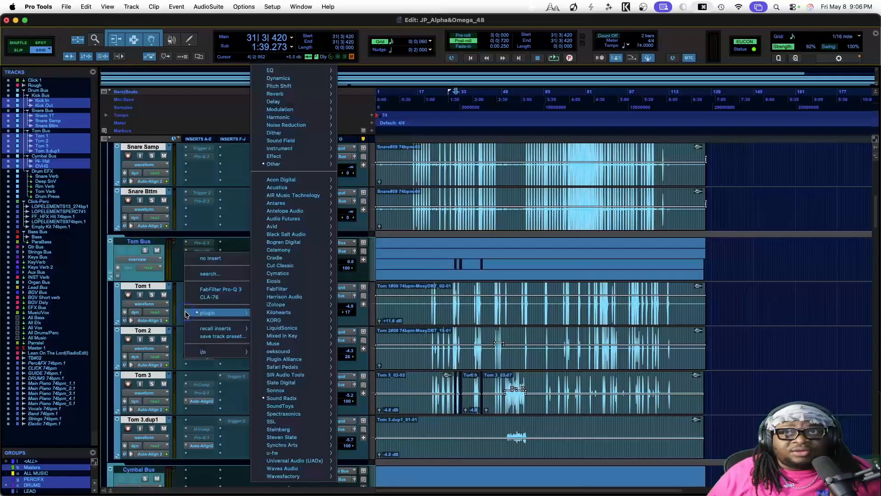
{"action": "left_click", "coordinate": [210, 258]}
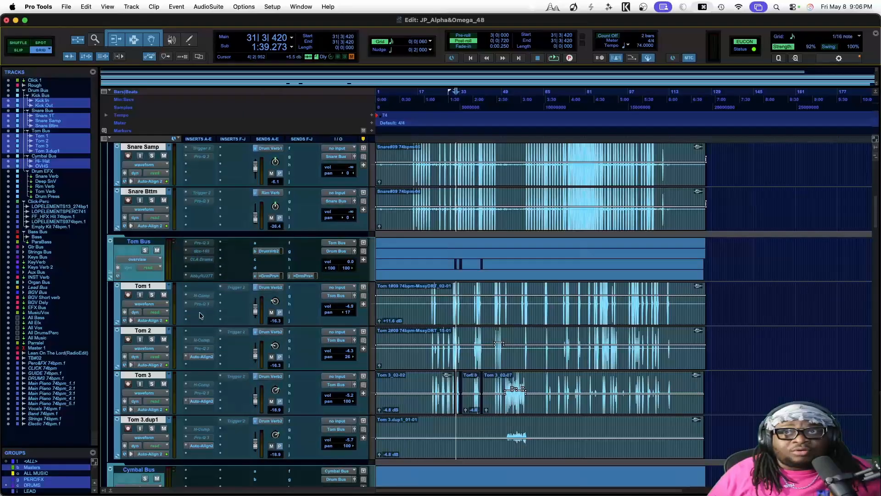
{"action": "left_click", "coordinate": [189, 356]}
{"action": "left_click", "coordinate": [200, 304]}
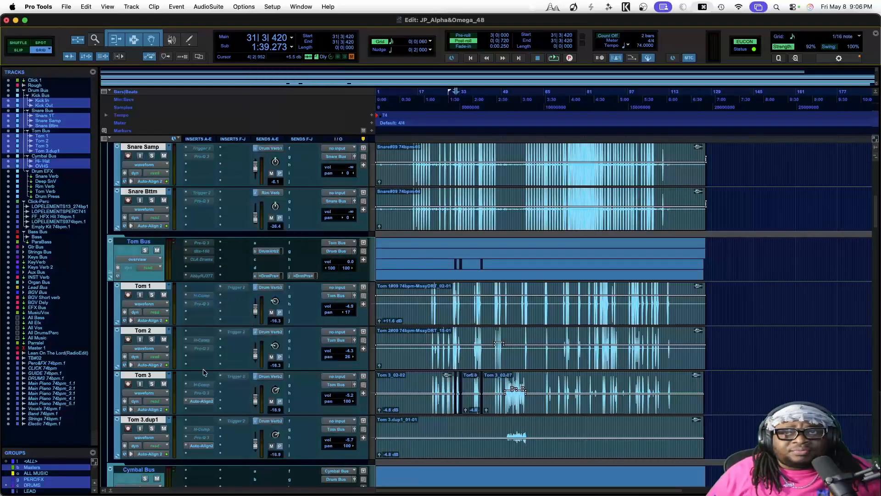
{"action": "left_click", "coordinate": [188, 403]}
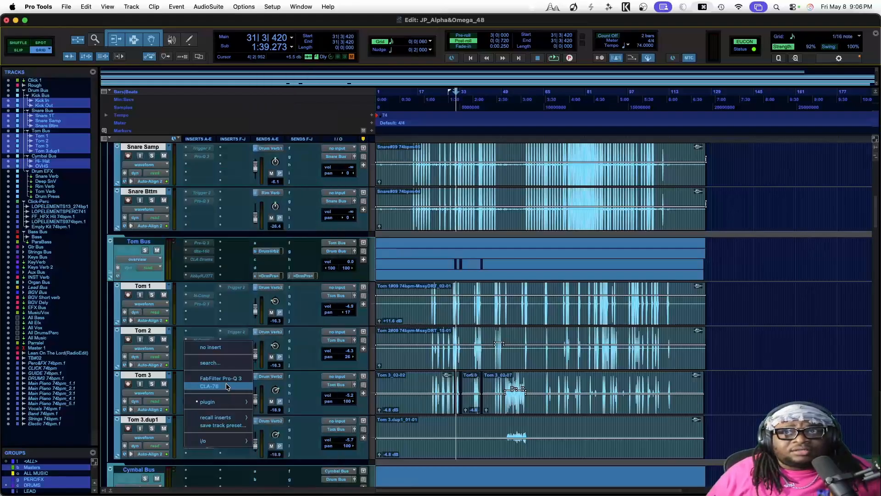
{"action": "left_click", "coordinate": [204, 349]}
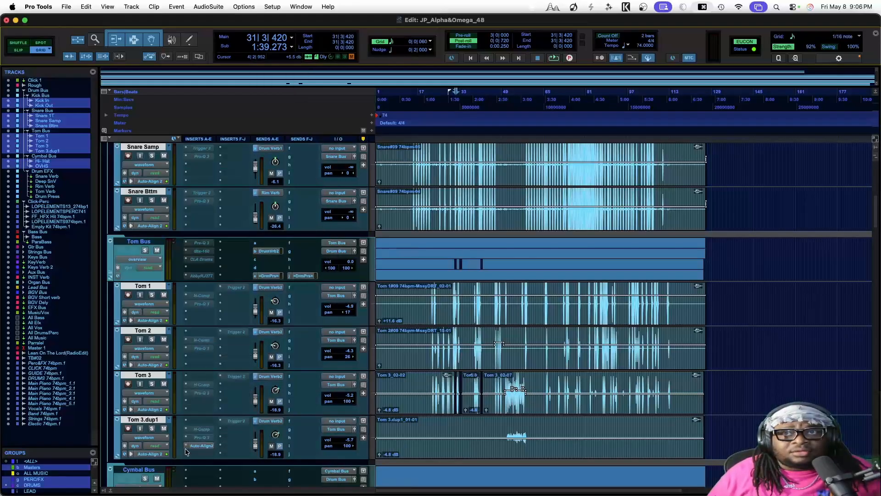
{"action": "left_click", "coordinate": [187, 438]}
{"action": "left_click", "coordinate": [206, 384]}
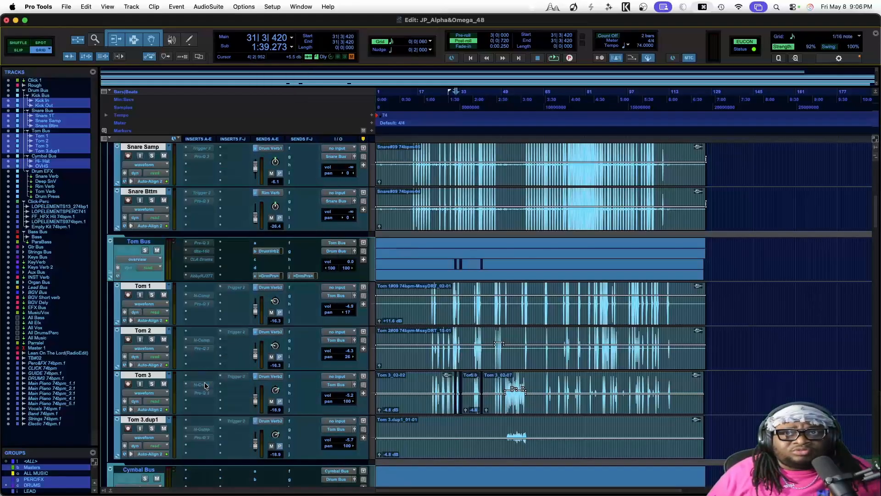
Remove the Auto-Align2 insert from the Hi-Hat track.
{"action": "scroll", "coordinate": [205, 403], "scroll_direction": "down", "scroll_amount": 3}
{"action": "left_click", "coordinate": [185, 409]}
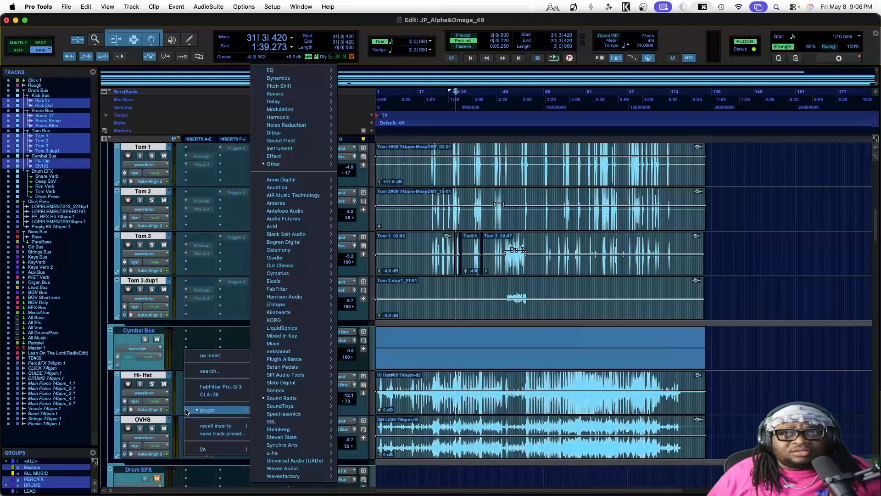
{"action": "left_click", "coordinate": [203, 360]}
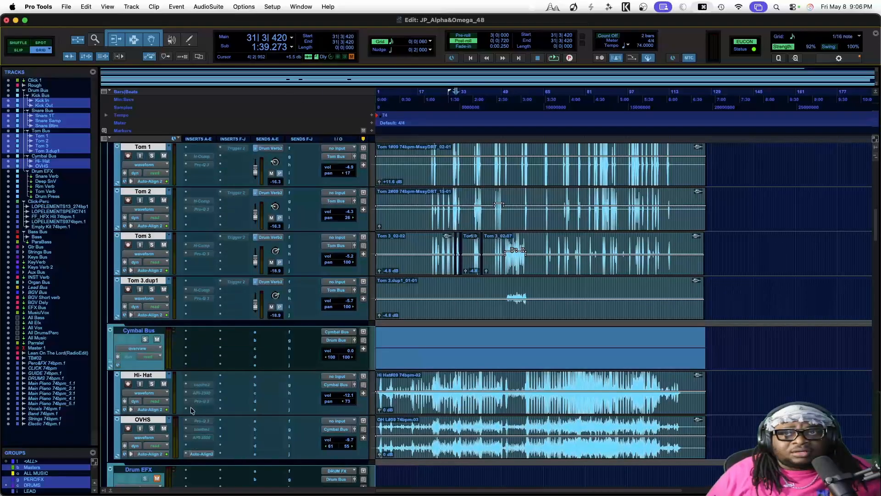
Remove the Auto-Align2 insert from the OVHS track and save the session.
{"action": "left_click", "coordinate": [188, 455]}
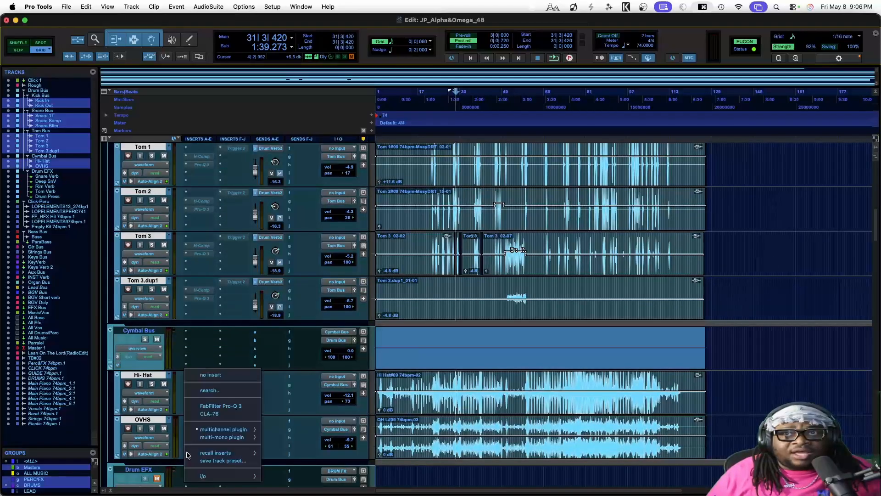
{"action": "left_click", "coordinate": [203, 376]}
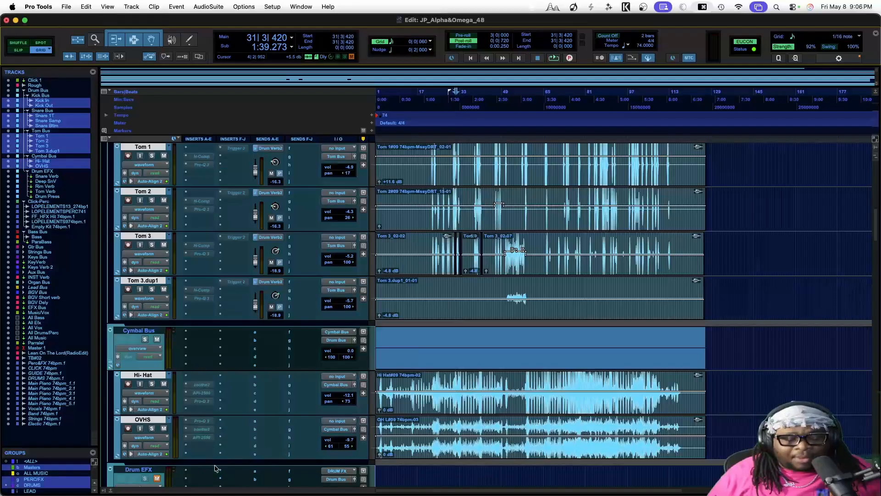
{"action": "key", "text": "super+s"}
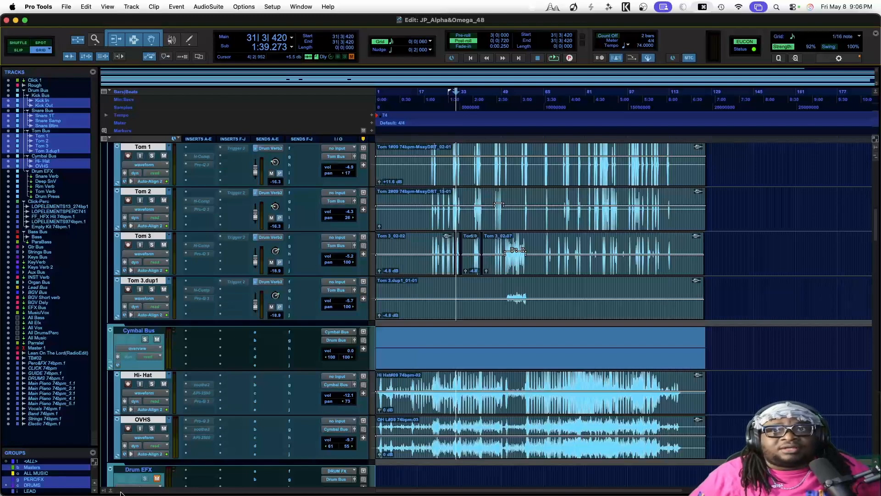
Show the docked Auto-Align 2 editor to review the aligned drum groups and hide it again.
{"action": "left_click", "coordinate": [111, 491]}
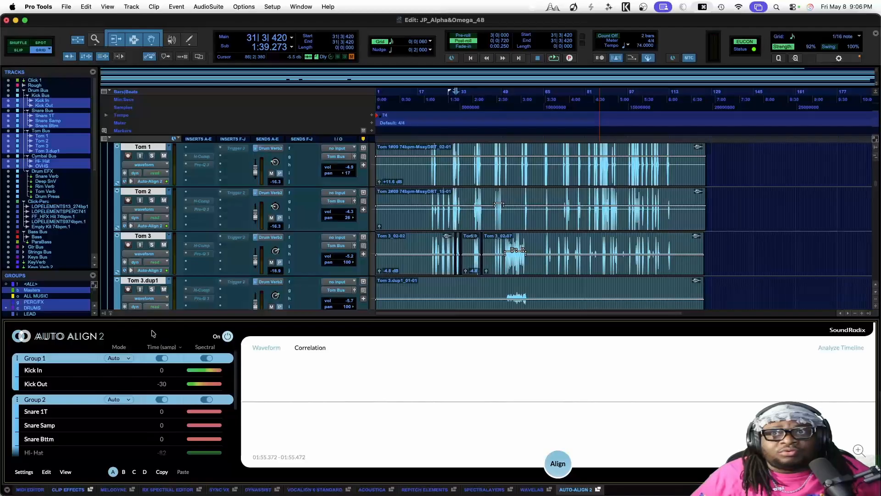
{"action": "left_click", "coordinate": [112, 316]}
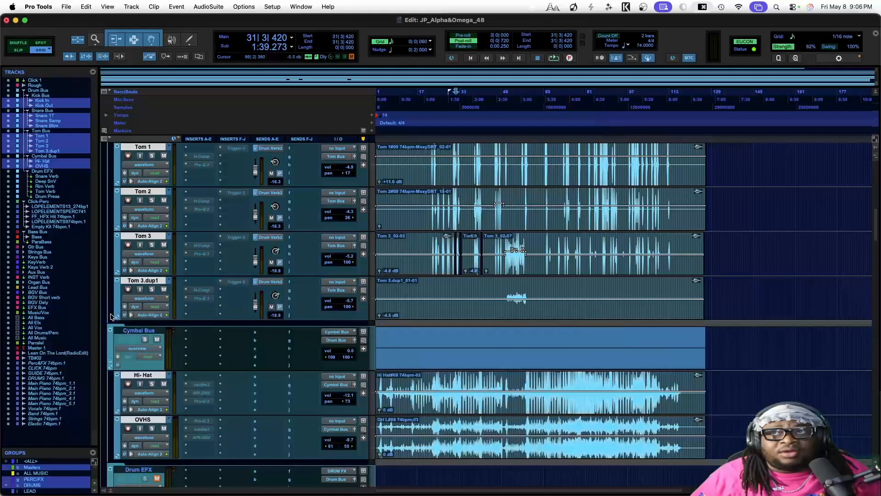
Select the grouped drum clips from the session start to their end and consolidate them into one clip per track.
{"action": "left_click", "coordinate": [583, 265]}
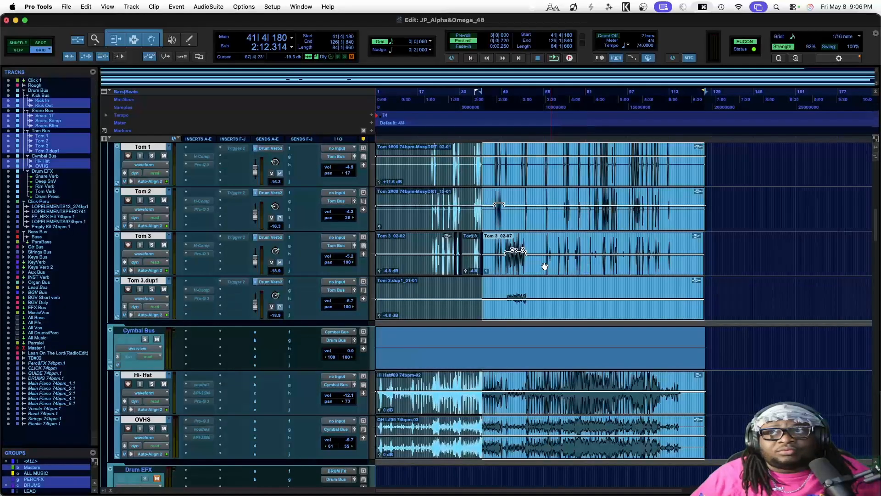
{"action": "key", "text": "shift+Return"}
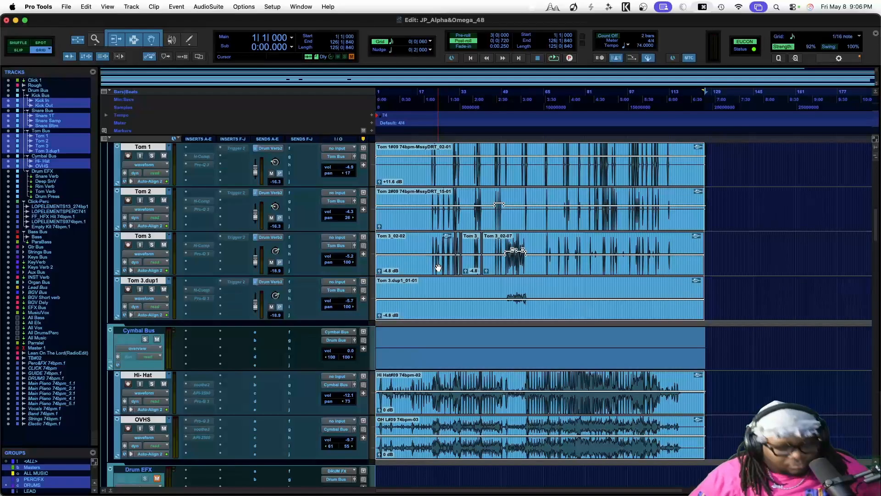
{"action": "key", "text": "alt+shift+3"}
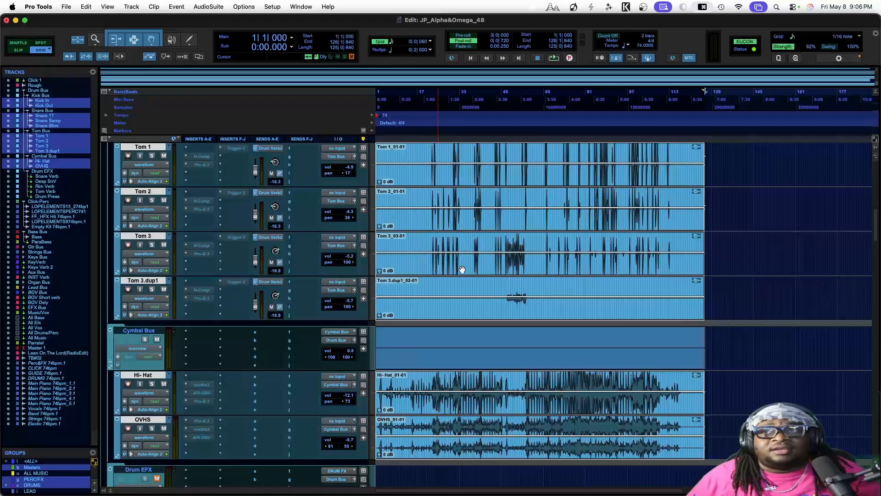
{"action": "scroll", "coordinate": [505, 266], "scroll_direction": "up", "scroll_amount": 10}
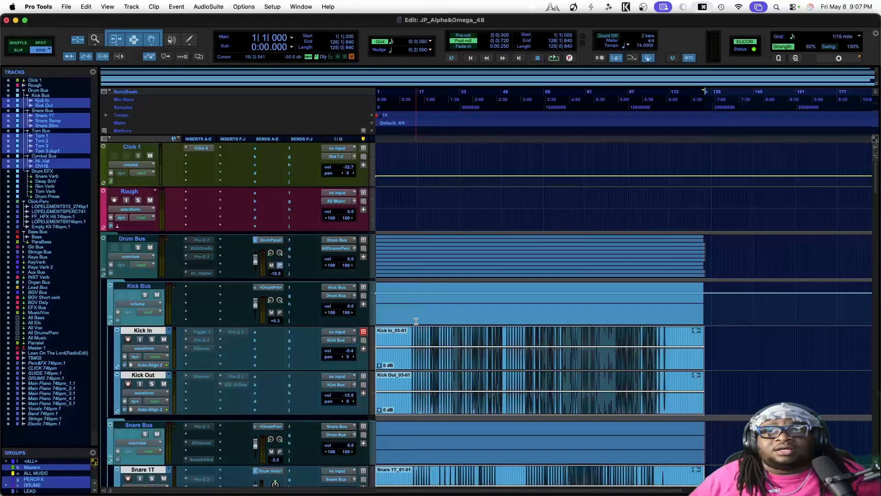
{"action": "left_click_drag", "start_coordinate": [416, 335], "coordinate": [292, 348]}
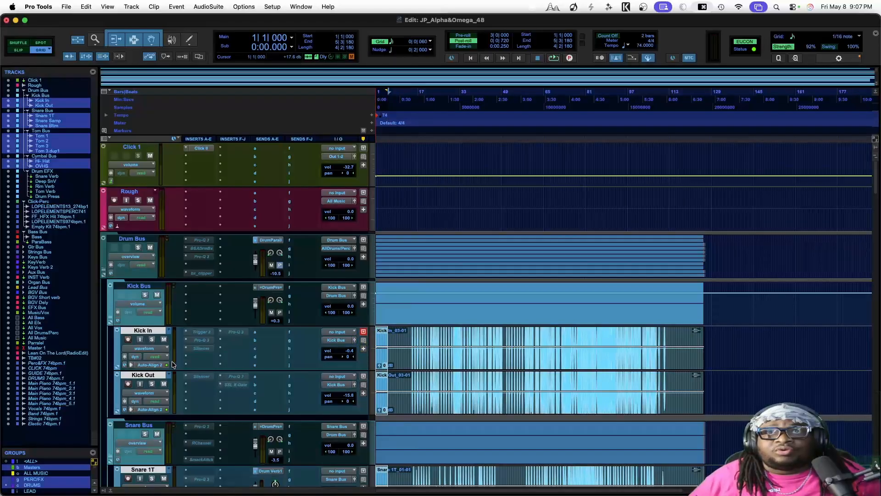
{"action": "left_click", "coordinate": [124, 357]}
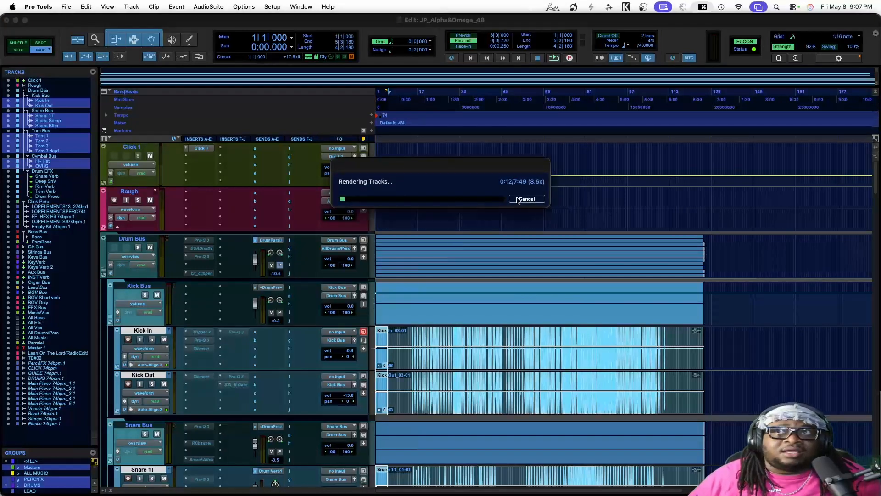
{"action": "left_click", "coordinate": [518, 199]}
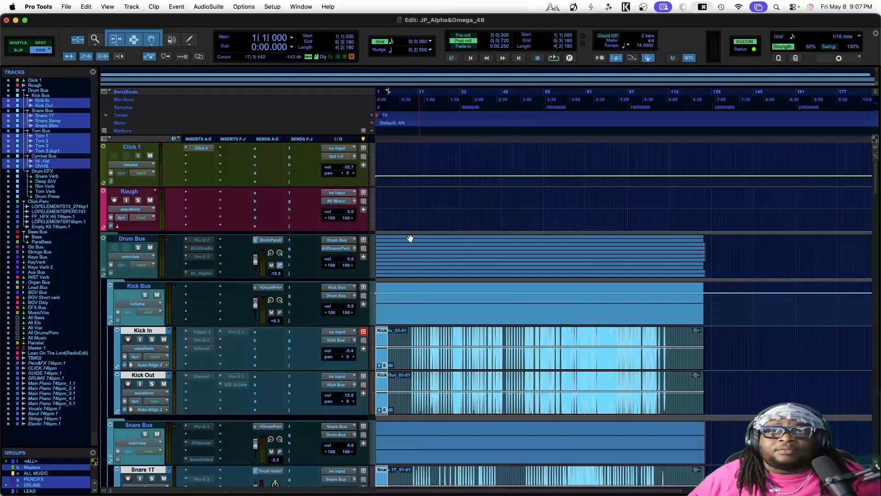
Turn off the DRUMS group so its tracks can be selected separately.
{"action": "left_click", "coordinate": [38, 486]}
{"action": "scroll", "coordinate": [193, 393], "scroll_direction": "down", "scroll_amount": 15}
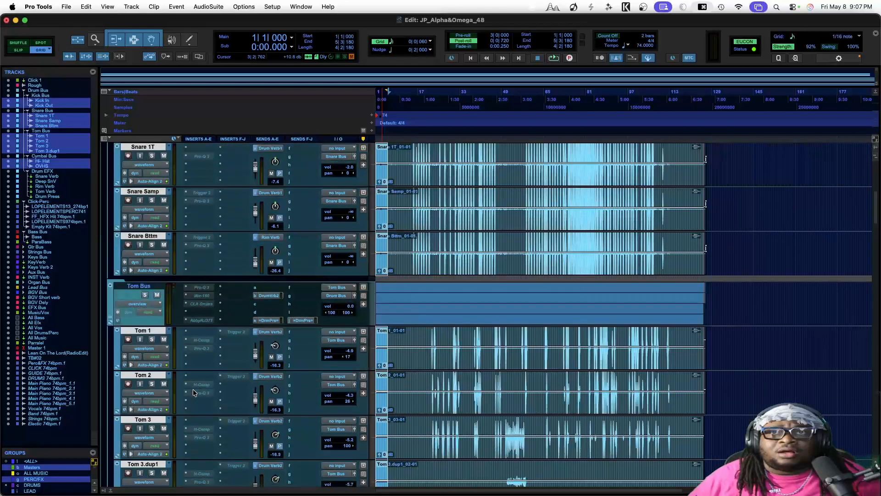
{"action": "scroll", "coordinate": [193, 390], "scroll_direction": "down", "scroll_amount": 5}
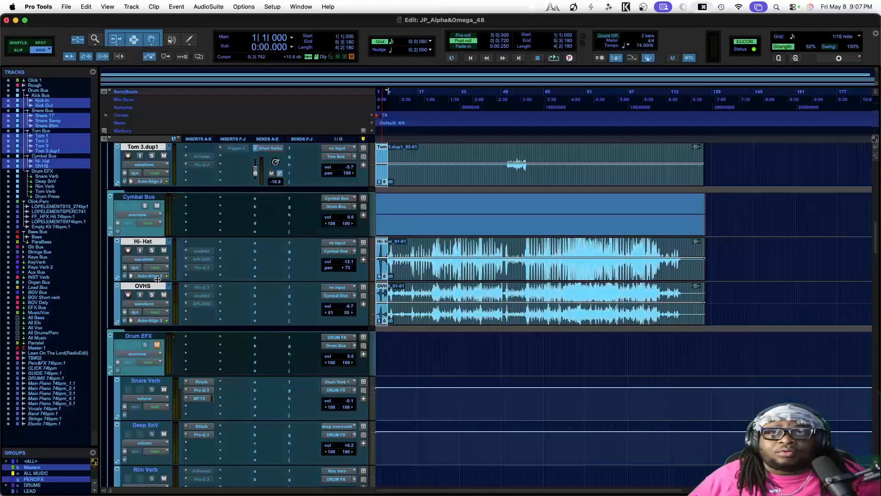
Enable Polyphonic Elastic Audio on the Hi-Hat and OVHS tracks, committing their ARA-modified clips to disk.
{"action": "left_click", "coordinate": [141, 196]}
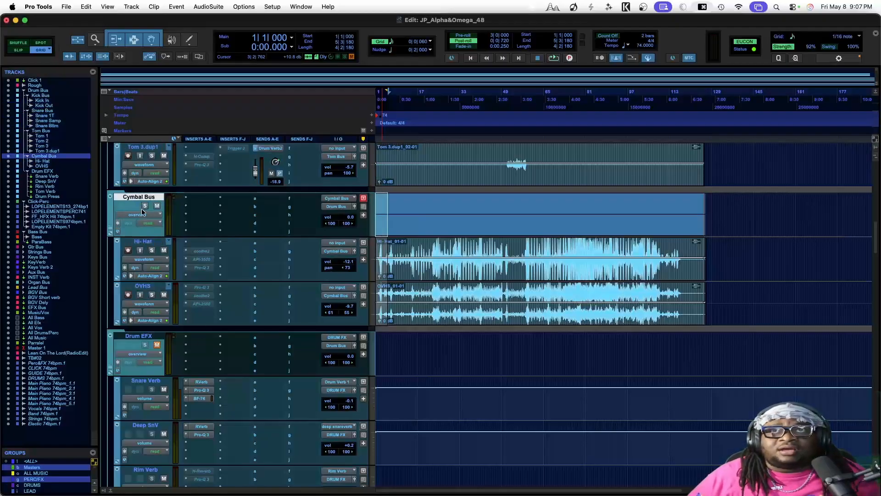
{"action": "left_click", "coordinate": [143, 242]}
{"action": "left_click", "coordinate": [143, 286], "text": "shift"}
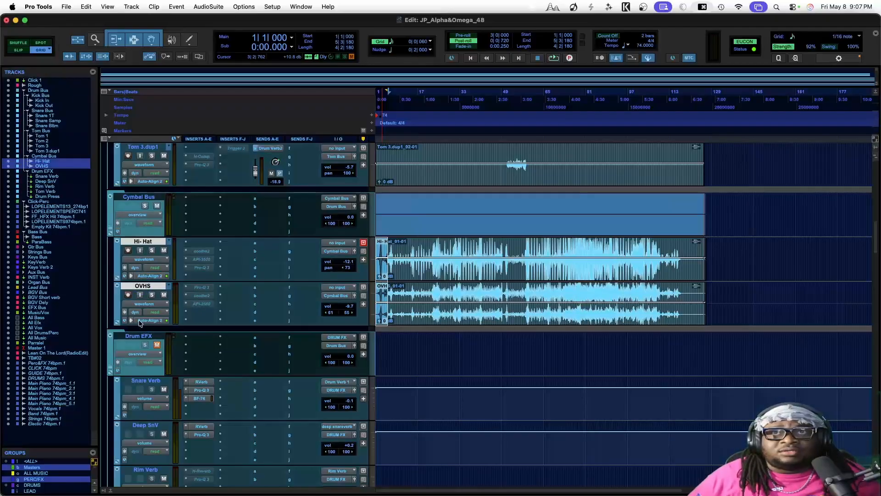
{"action": "left_click", "coordinate": [125, 320]}
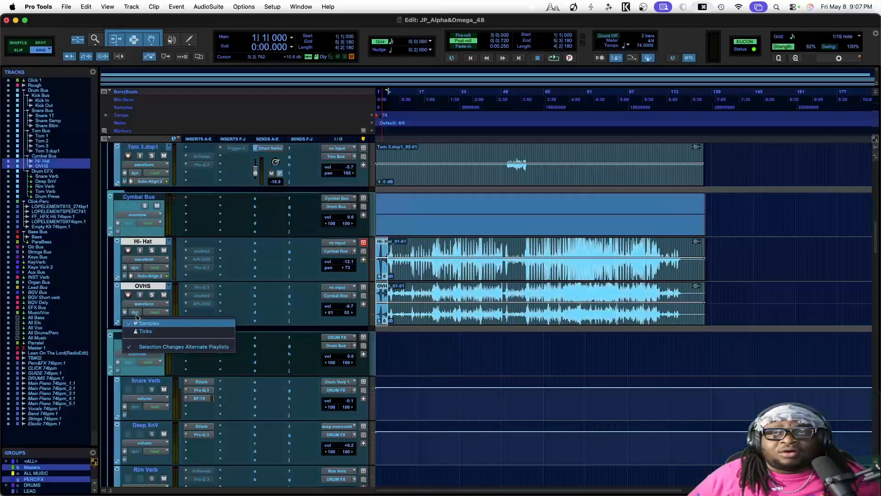
{"action": "left_click", "coordinate": [137, 315]}
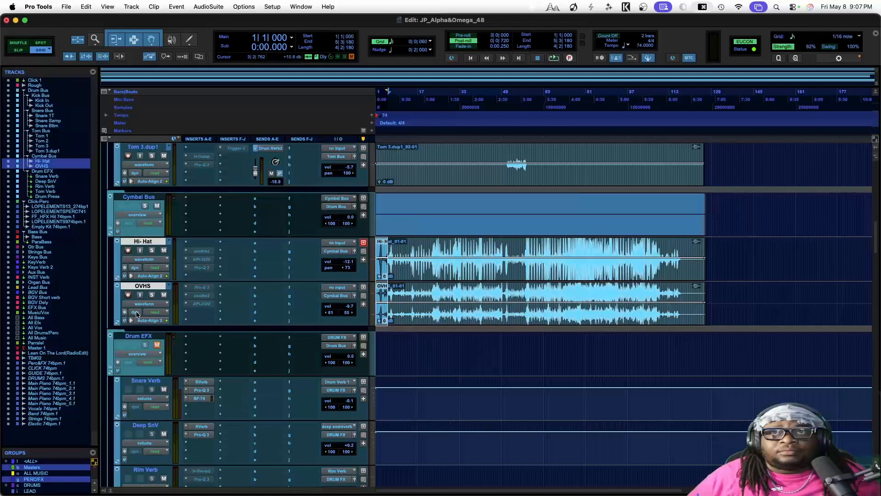
{"action": "left_click", "coordinate": [124, 323]}
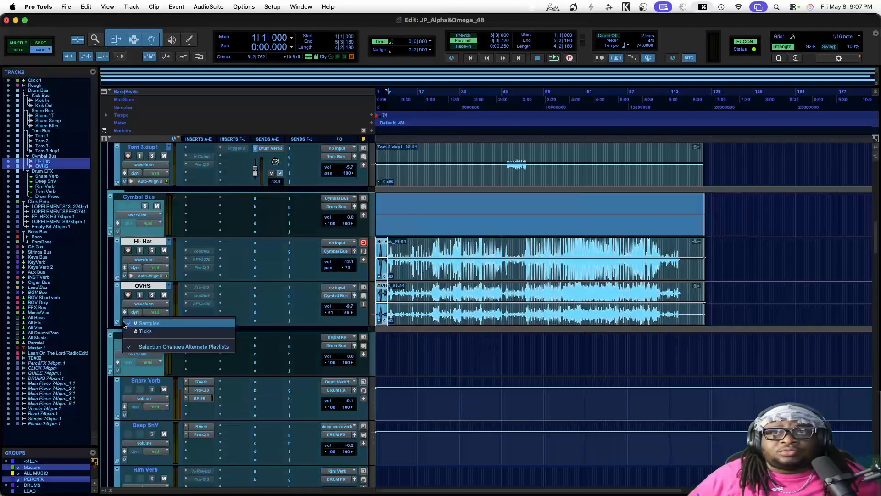
{"action": "left_click", "coordinate": [127, 323]}
{"action": "left_click", "coordinate": [131, 321]}
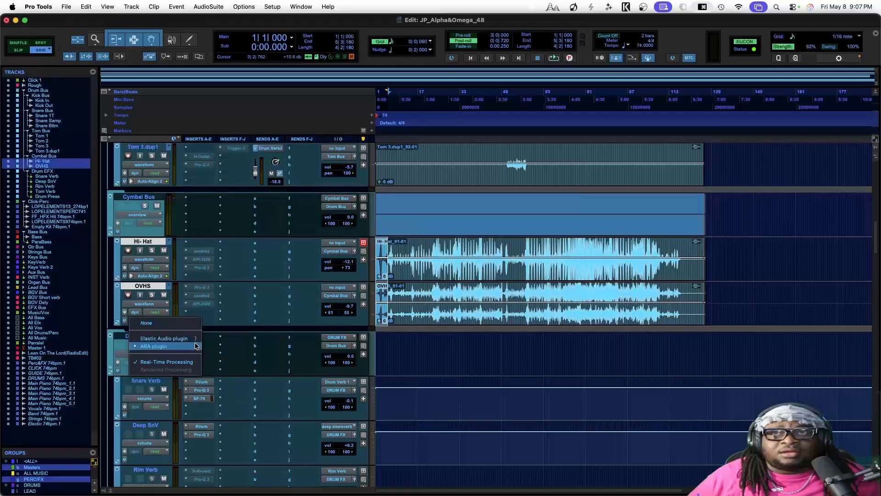
{"action": "mouse_move", "coordinate": [191, 340]}
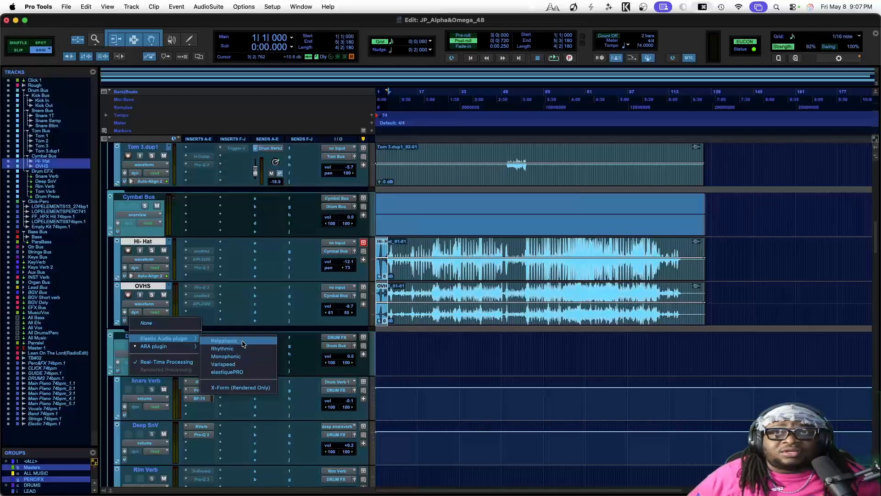
{"action": "left_click", "coordinate": [241, 341]}
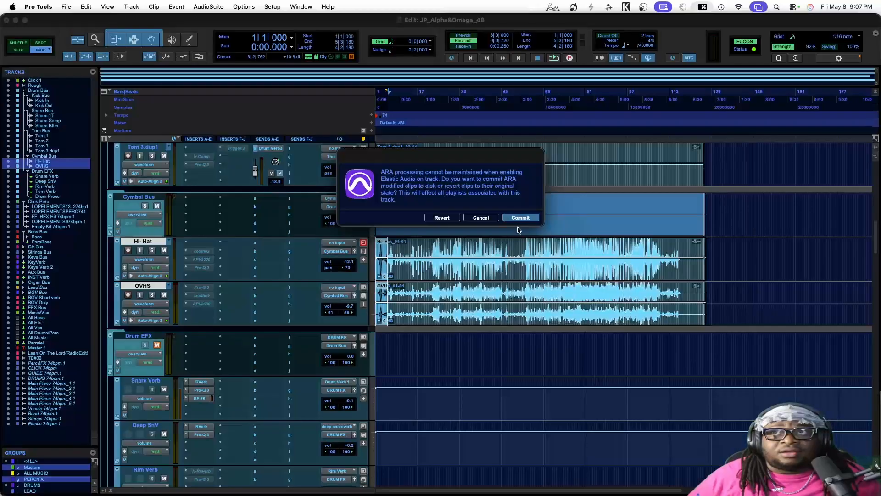
{"action": "left_click", "coordinate": [526, 218]}
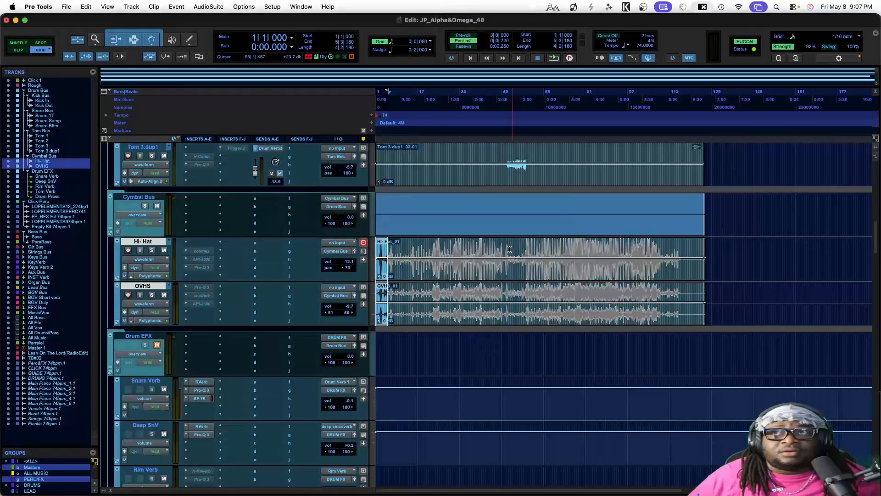
Enable Rhythmic Elastic Audio on the four tom tracks and Snare 1T, Snare Samp and Snare Bttm, committing their ARA-modified clips.
{"action": "scroll", "coordinate": [509, 249], "scroll_direction": "up", "scroll_amount": 4}
{"action": "scroll", "coordinate": [502, 263], "scroll_direction": "down", "scroll_amount": 2}
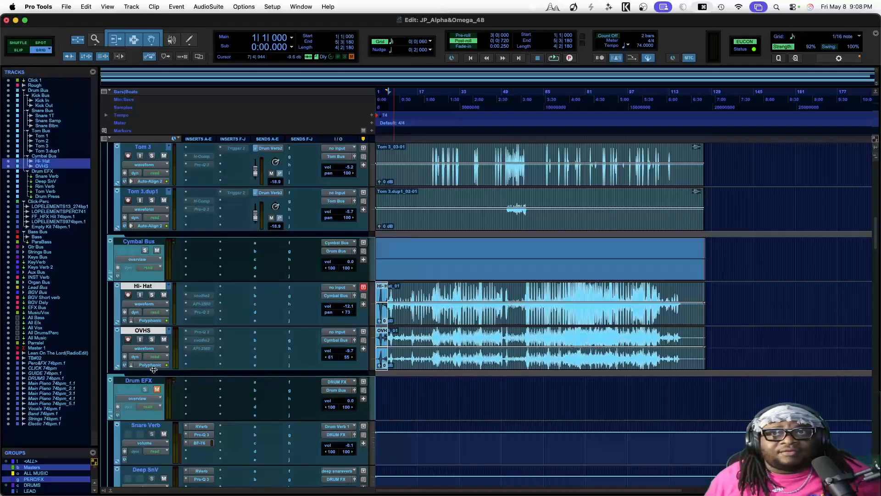
{"action": "scroll", "coordinate": [157, 332], "scroll_direction": "up", "scroll_amount": 3}
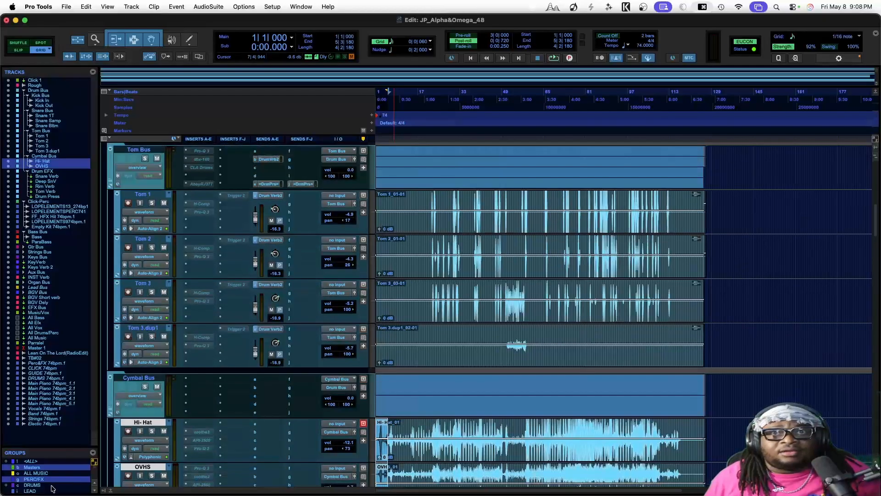
{"action": "left_click", "coordinate": [132, 329]}
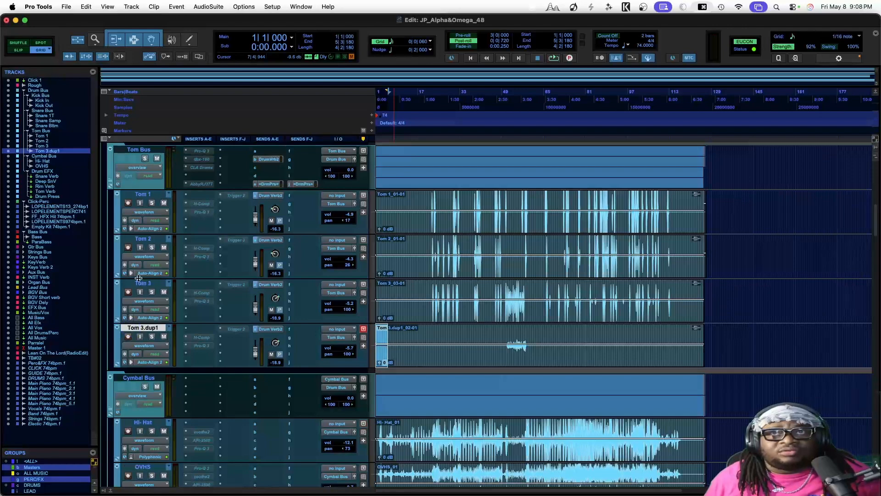
{"action": "left_click", "coordinate": [140, 194], "text": "shift"}
{"action": "scroll", "coordinate": [140, 194], "scroll_direction": "up", "scroll_amount": 4}
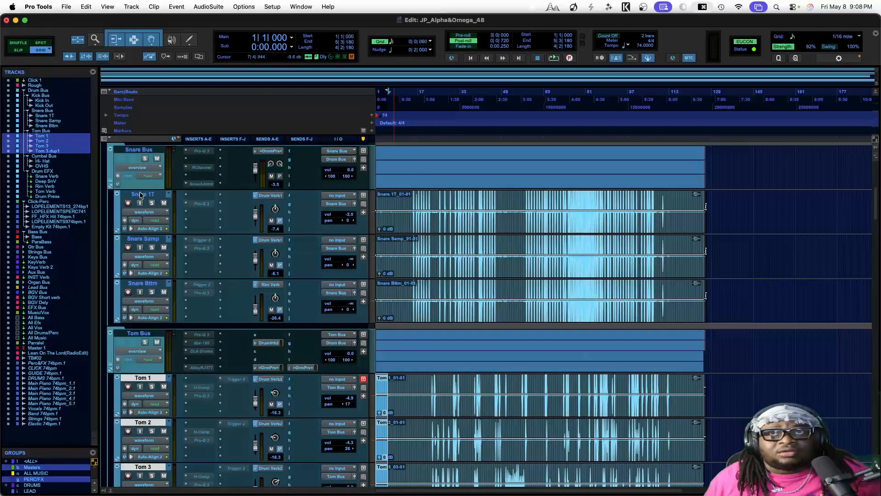
{"action": "left_click", "coordinate": [140, 195], "text": "super"}
{"action": "left_click", "coordinate": [143, 239], "text": "super"}
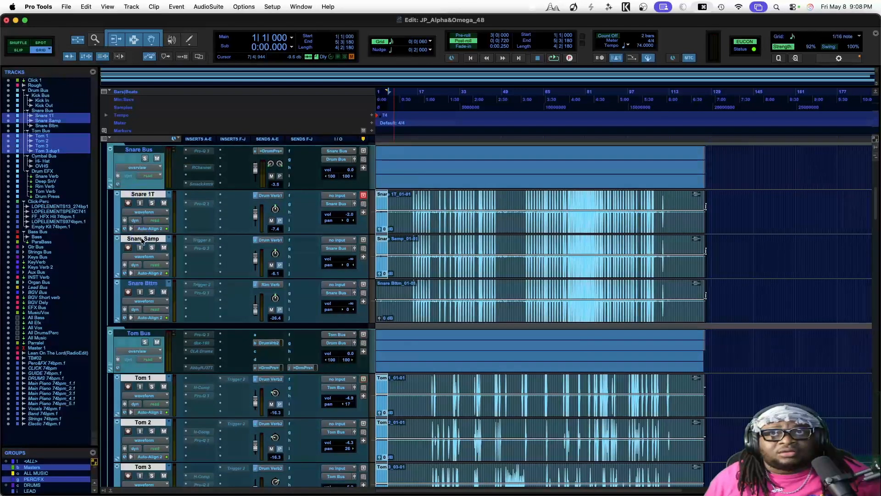
{"action": "left_click", "coordinate": [142, 285], "text": "super"}
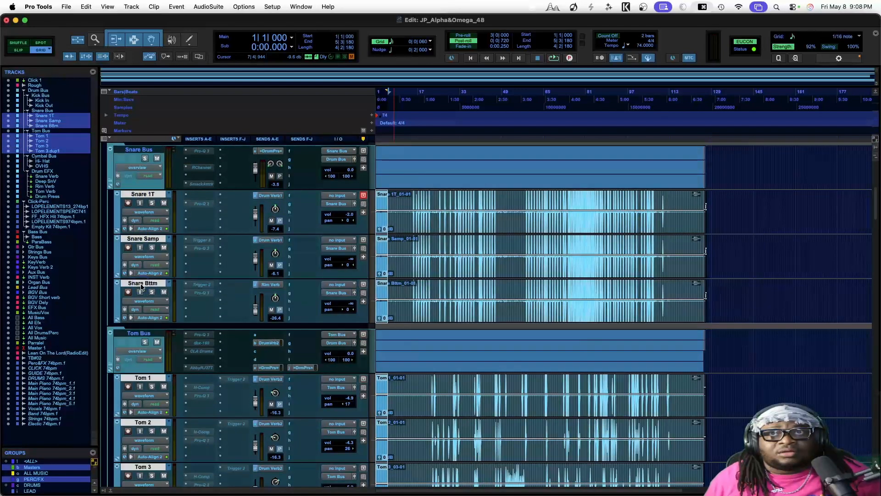
{"action": "left_click", "coordinate": [131, 318]}
{"action": "mouse_move", "coordinate": [148, 336]}
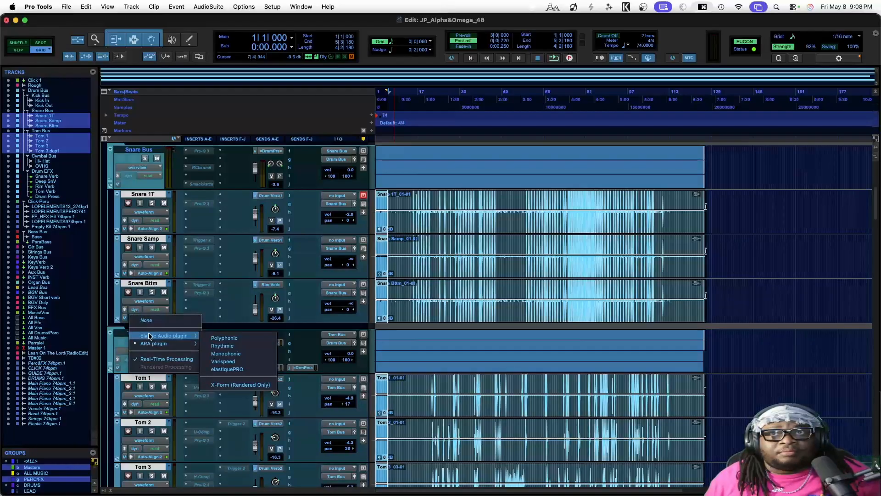
{"action": "left_click", "coordinate": [228, 338]}
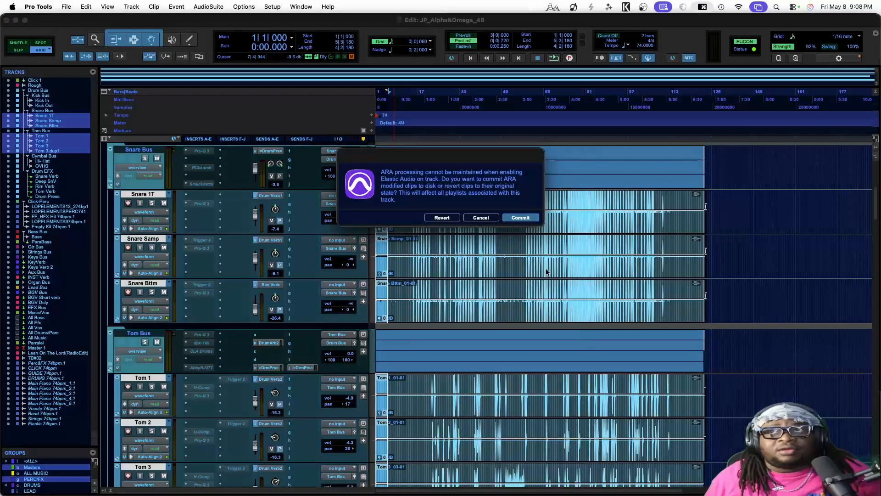
{"action": "left_click", "coordinate": [520, 218]}
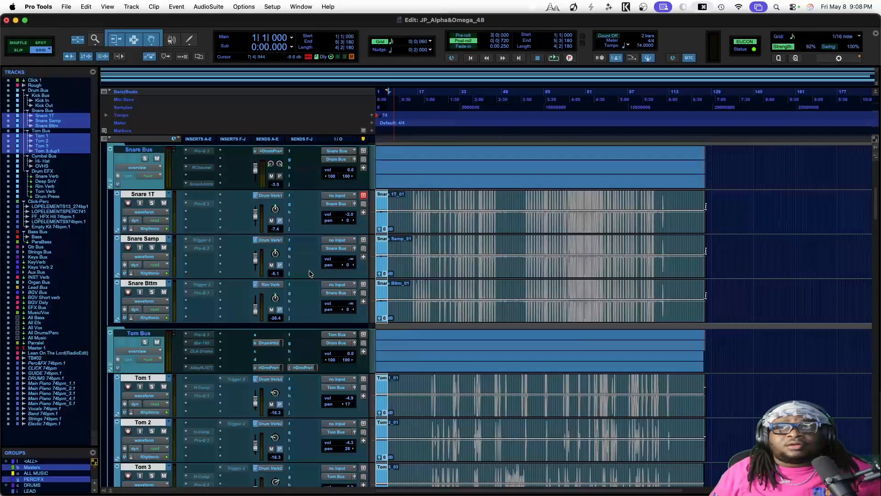
Switch to KeyCastr, bring up its General preferences and test the keystroke display.
{"action": "key", "text": "ctrl+Up"}
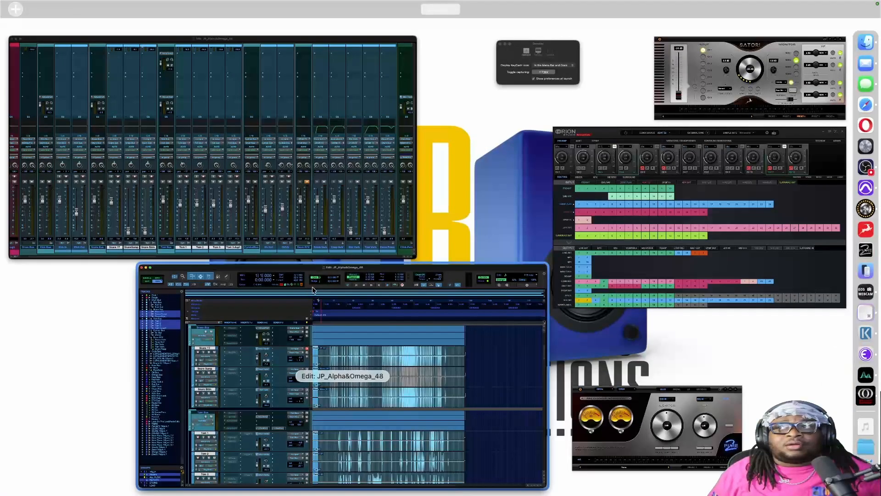
{"action": "left_click", "coordinate": [855, 315]}
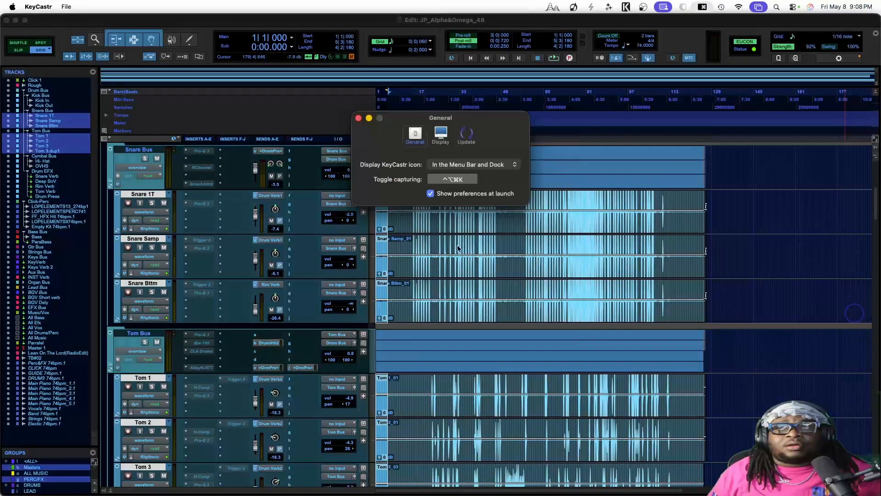
{"action": "key", "text": "space"}
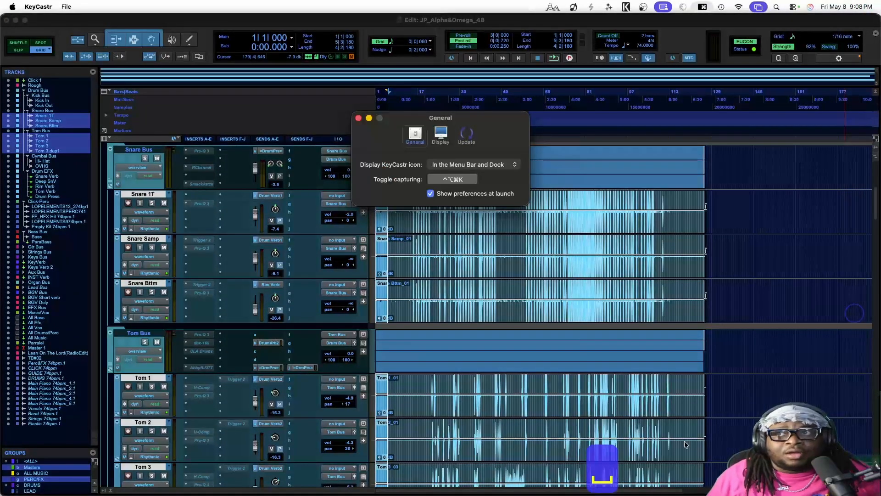
Reposition KeyCastr's keystroke display, close its General preferences and test the display again.
{"action": "left_click_drag", "start_coordinate": [619, 466], "coordinate": [485, 475]}
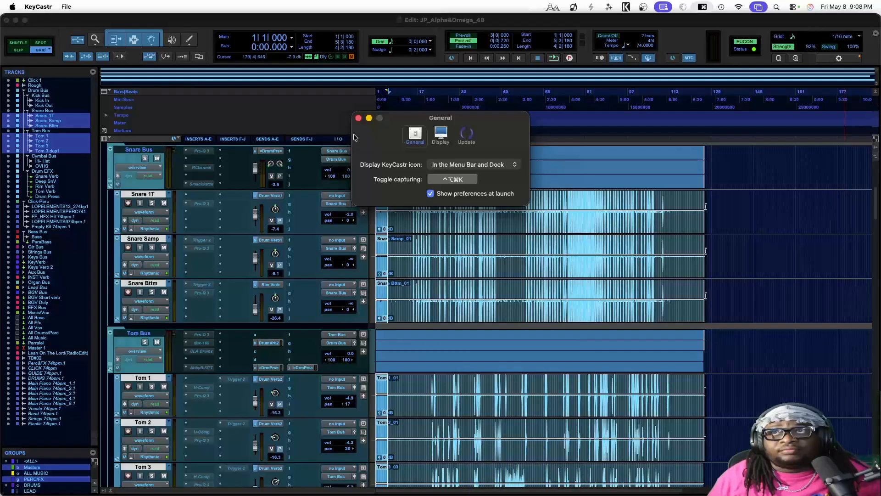
{"action": "left_click", "coordinate": [358, 118]}
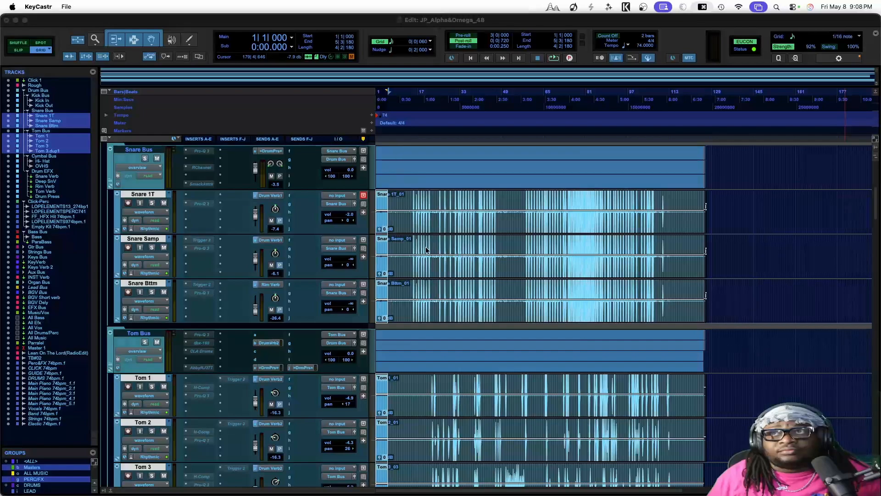
{"action": "key", "text": "space"}
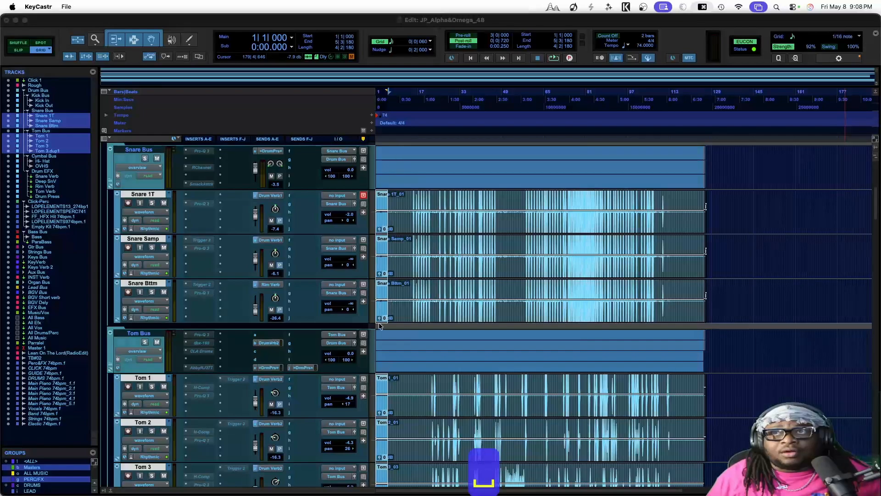
Switch back to Pro Tools and open the MIDI Operations window with its Quantize settings.
{"action": "scroll", "coordinate": [321, 317], "scroll_direction": "down", "scroll_amount": 10}
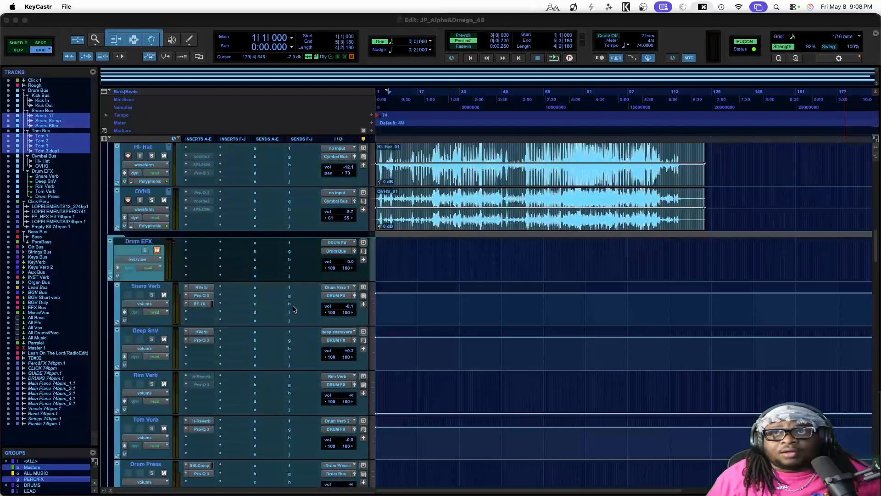
{"action": "scroll", "coordinate": [294, 307], "scroll_direction": "up", "scroll_amount": 10}
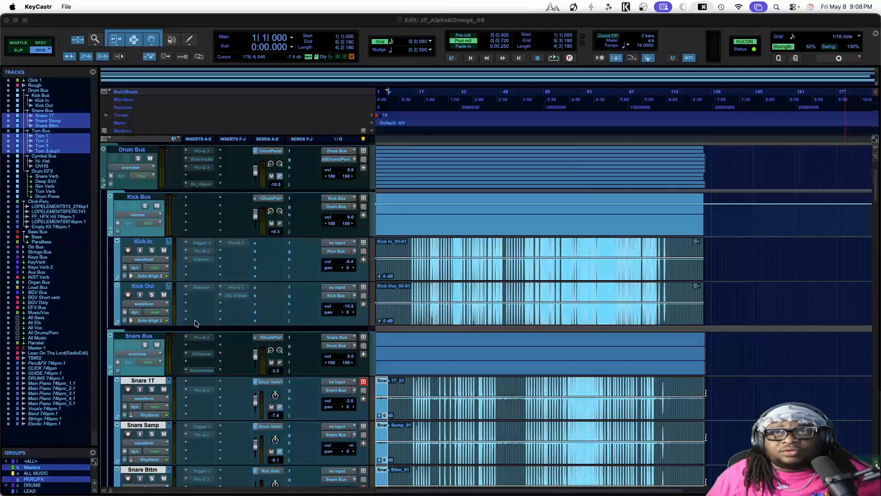
{"action": "left_click", "coordinate": [829, 58]}
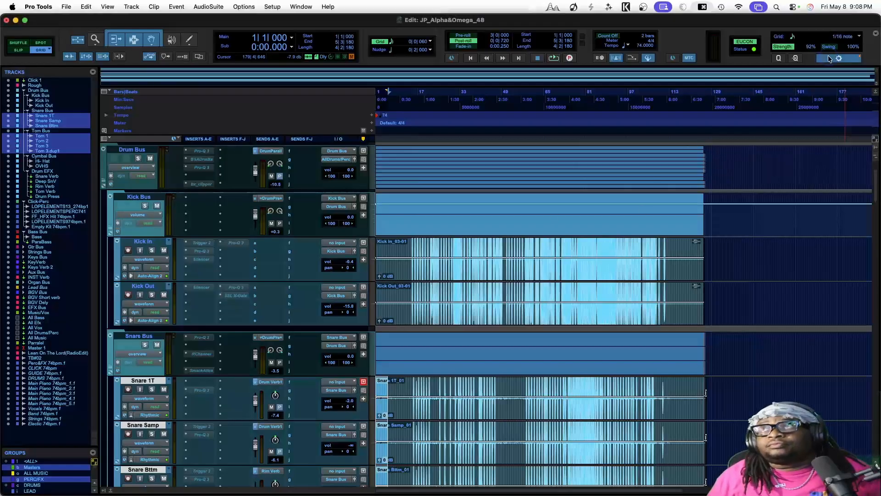
{"action": "left_click", "coordinate": [829, 56]}
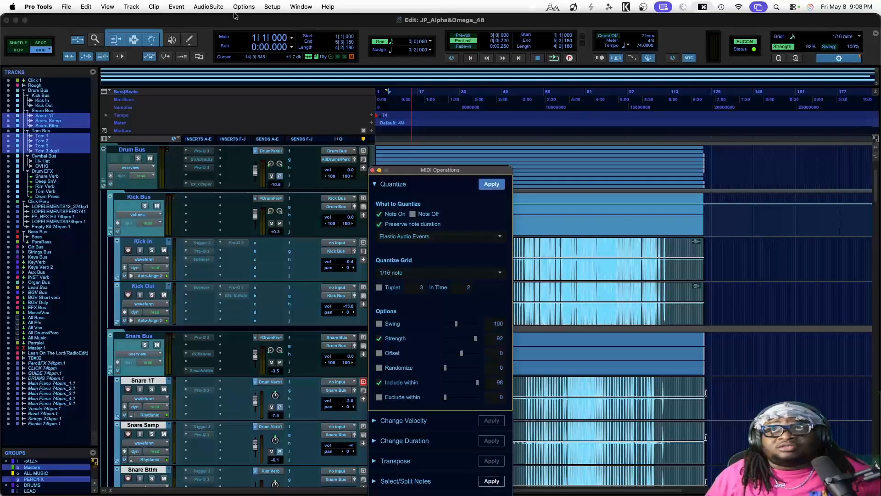
Locate Quantize among the MIDI event operations, reopen its settings window and move it clear of the drum waveforms.
{"action": "left_click", "coordinate": [171, 7]}
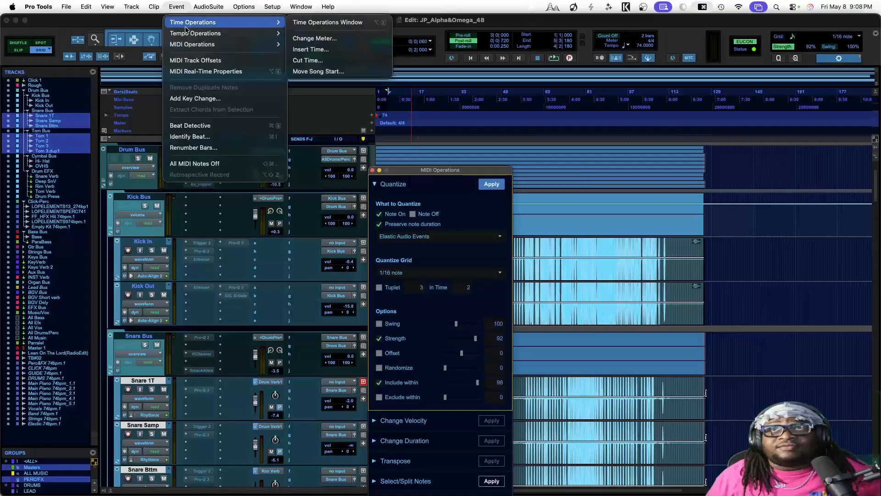
{"action": "mouse_move", "coordinate": [189, 33]}
{"action": "mouse_move", "coordinate": [241, 22]}
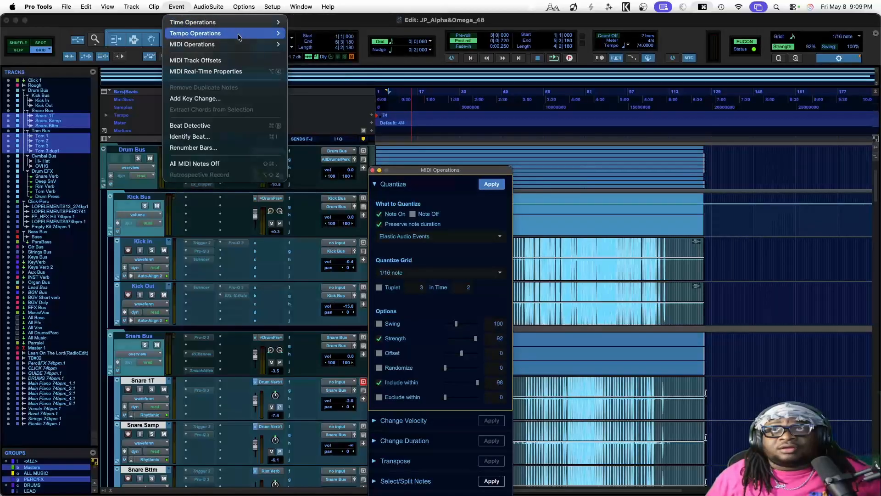
{"action": "mouse_move", "coordinate": [238, 41]}
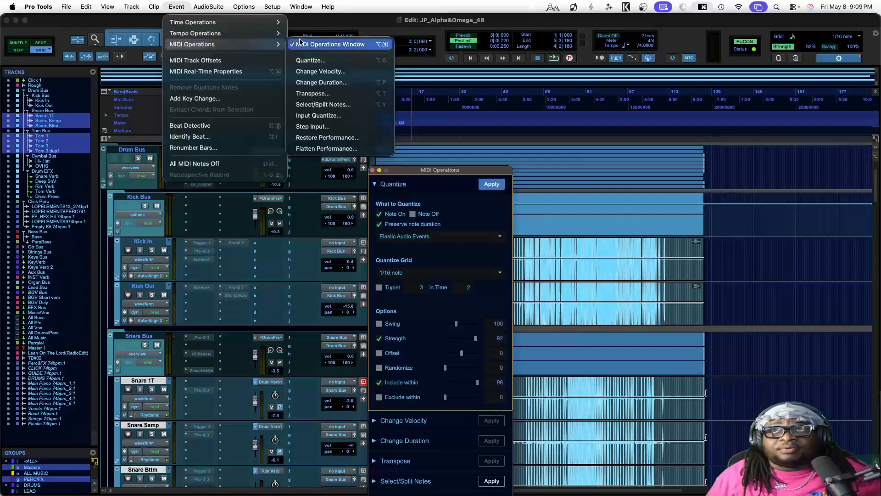
{"action": "left_click", "coordinate": [336, 61]}
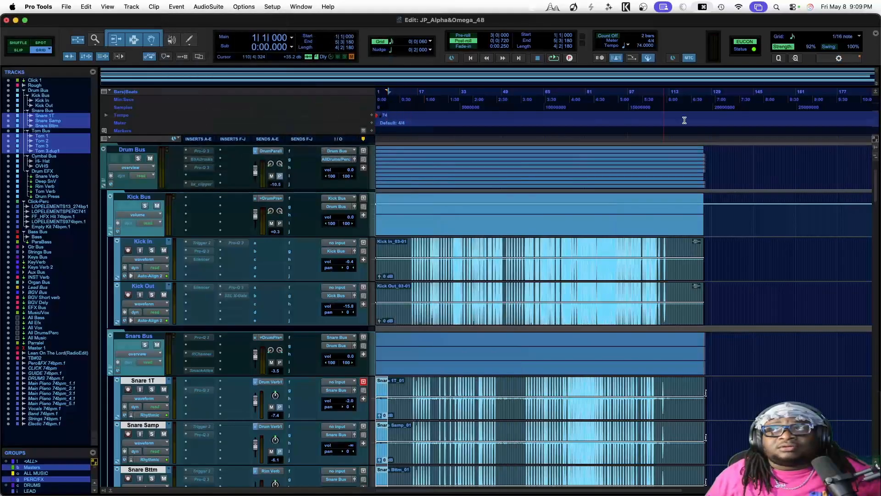
{"action": "left_click", "coordinate": [825, 59]}
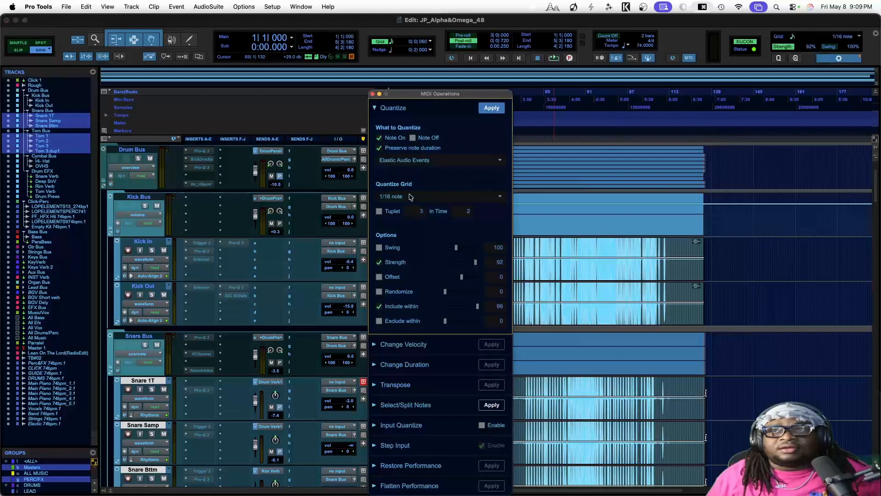
{"action": "left_click_drag", "start_coordinate": [416, 97], "coordinate": [772, 63]}
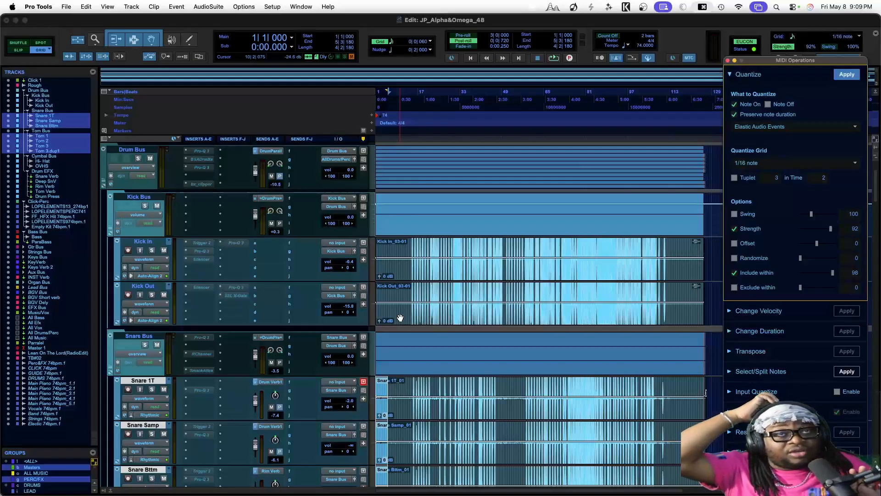
Place the playback position at bar 14 on Kick In, play the drums briefly from there and stop.
{"action": "left_click", "coordinate": [411, 241]}
{"action": "scroll", "coordinate": [410, 243], "scroll_direction": "down", "scroll_amount": 5}
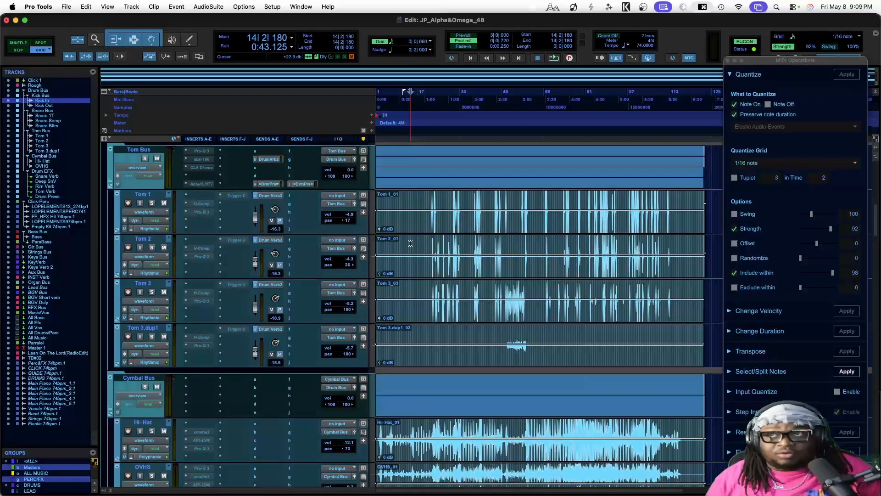
{"action": "scroll", "coordinate": [410, 244], "scroll_direction": "down", "scroll_amount": 5}
{"action": "key", "text": "super+bracketright"}
{"action": "key", "text": "super+bracketright"}
{"action": "key", "text": "super+bracketright"}
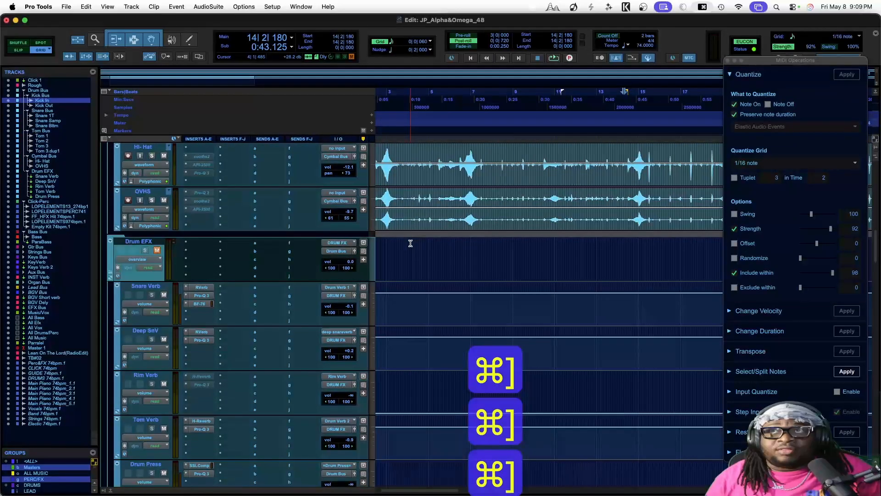
{"action": "scroll", "coordinate": [410, 243], "scroll_direction": "up", "scroll_amount": 12}
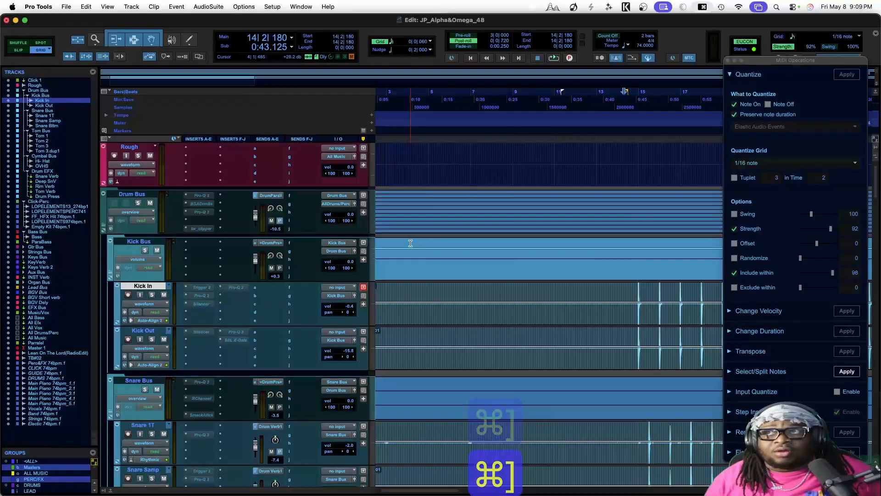
{"action": "scroll", "coordinate": [411, 243], "scroll_direction": "up", "scroll_amount": 2}
{"action": "scroll", "coordinate": [410, 244], "scroll_direction": "down", "scroll_amount": 4}
{"action": "scroll", "coordinate": [410, 243], "scroll_direction": "left", "scroll_amount": 2}
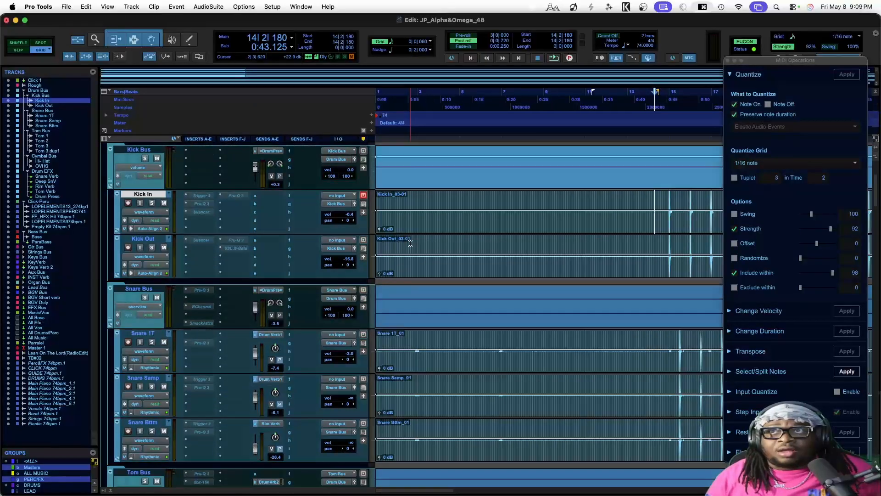
{"action": "scroll", "coordinate": [411, 244], "scroll_direction": "down", "scroll_amount": 7}
{"action": "scroll", "coordinate": [410, 243], "scroll_direction": "right", "scroll_amount": 2}
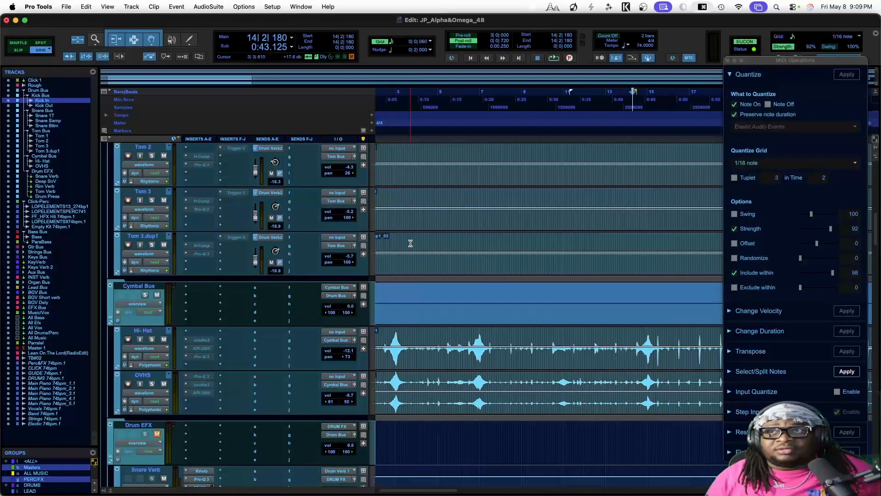
{"action": "scroll", "coordinate": [411, 243], "scroll_direction": "left", "scroll_amount": 2}
{"action": "key", "text": "space"}
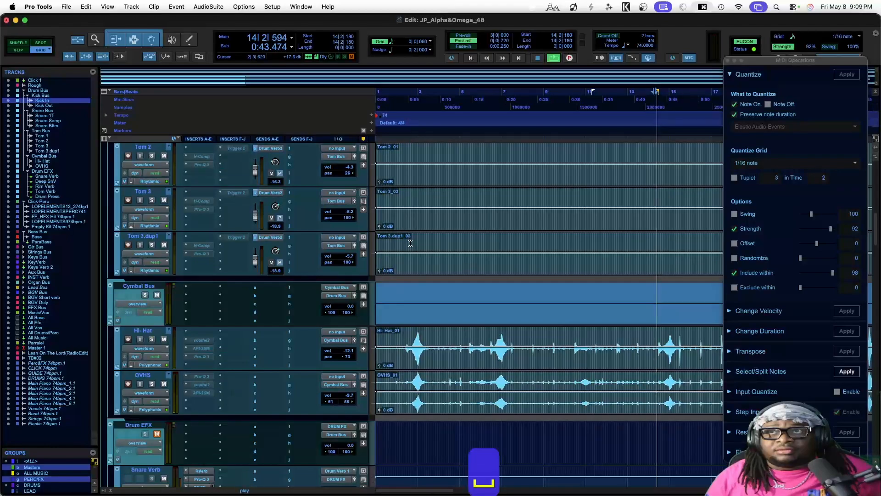
{"action": "scroll", "coordinate": [422, 332], "scroll_direction": "up", "scroll_amount": 4}
{"action": "scroll", "coordinate": [422, 331], "scroll_direction": "up", "scroll_amount": 3}
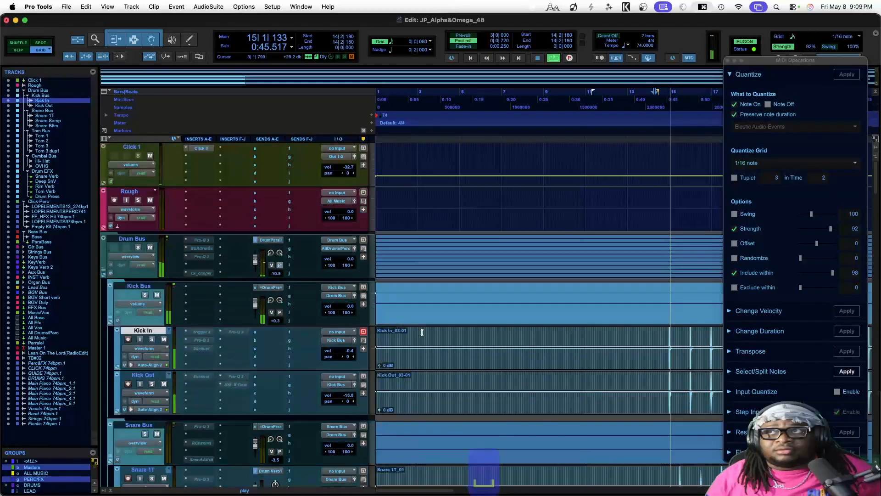
{"action": "key", "text": "space"}
Turn on the DRUMS group and select a range across all drum tracks from 14|3|180 to bar 25.
{"action": "scroll", "coordinate": [422, 331], "scroll_direction": "up", "scroll_amount": 2}
{"action": "scroll", "coordinate": [422, 332], "scroll_direction": "right", "scroll_amount": 3}
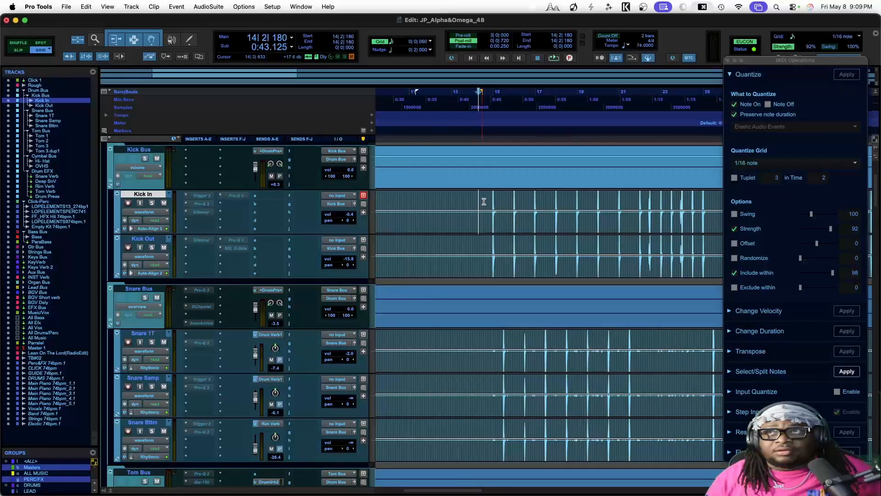
{"action": "left_click_drag", "start_coordinate": [487, 202], "coordinate": [501, 201]}
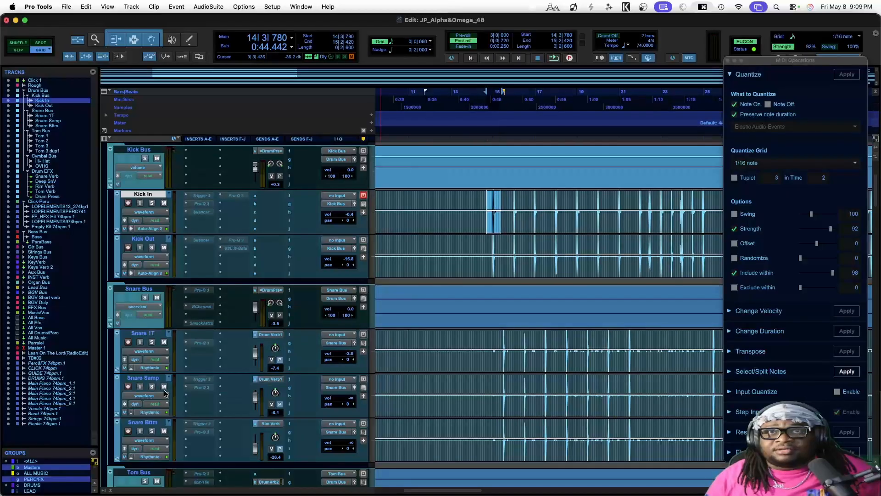
{"action": "left_click", "coordinate": [36, 485]}
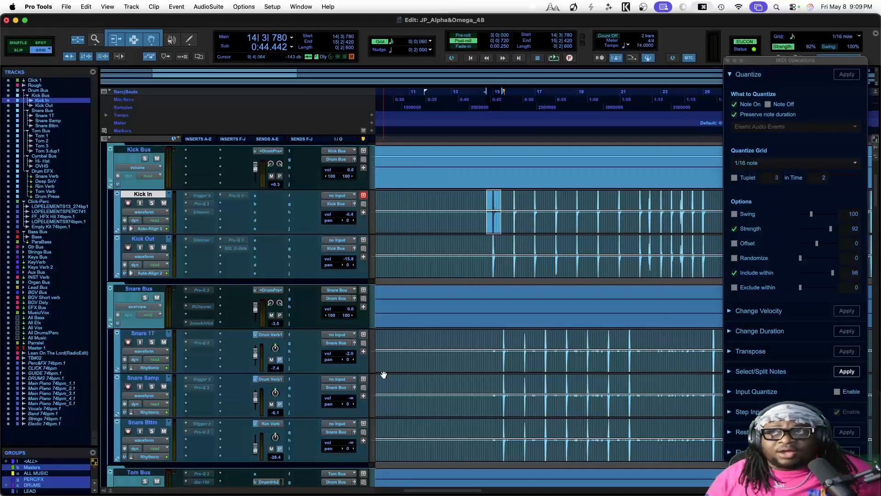
{"action": "left_click_drag", "start_coordinate": [483, 204], "coordinate": [708, 239]}
Shorten the grouped drum selection so it ends at bar 22, just before the first tom hits.
{"action": "scroll", "coordinate": [707, 238], "scroll_direction": "down", "scroll_amount": 10}
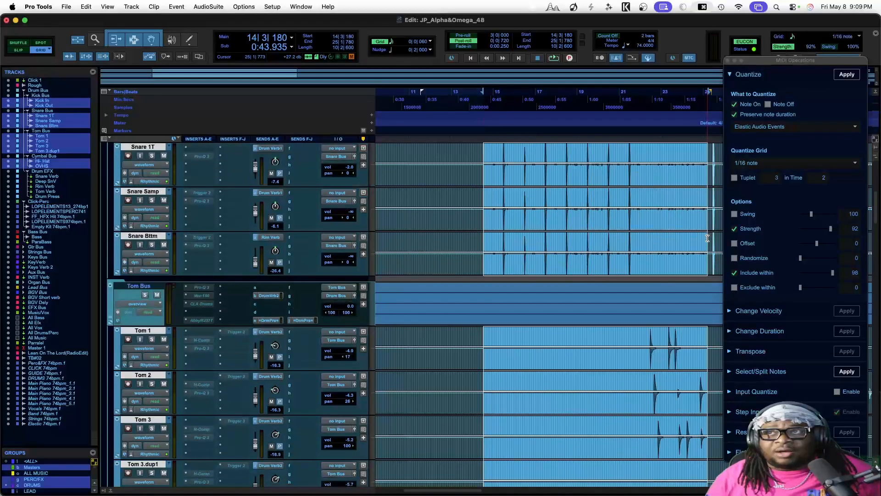
{"action": "scroll", "coordinate": [708, 238], "scroll_direction": "up", "scroll_amount": 3}
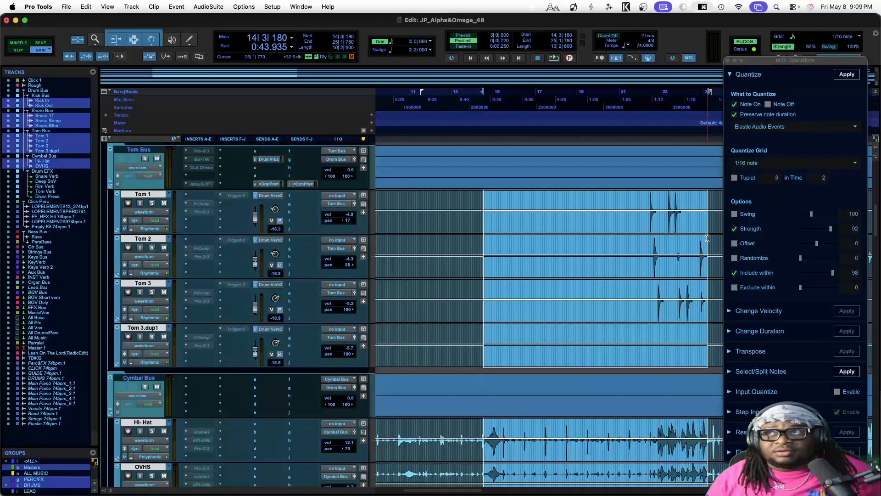
{"action": "scroll", "coordinate": [707, 238], "scroll_direction": "up", "scroll_amount": 3}
{"action": "left_click", "coordinate": [646, 289], "text": "shift"}
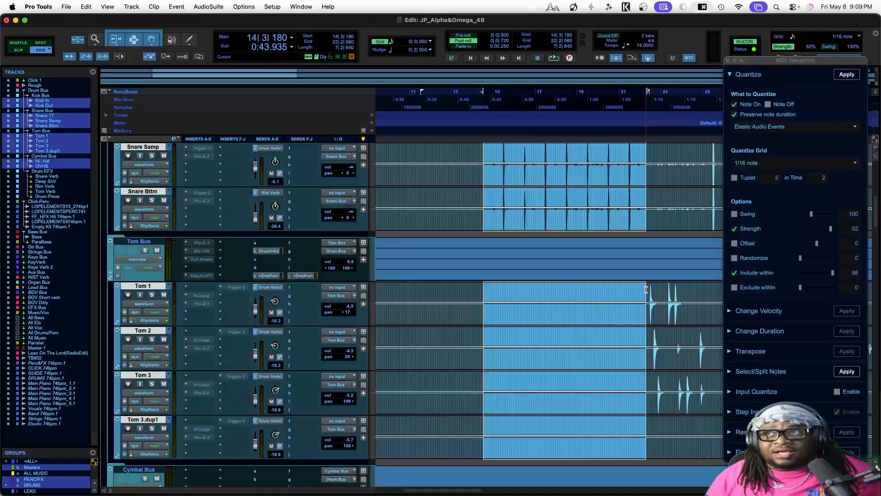
{"action": "scroll", "coordinate": [646, 289], "scroll_direction": "right", "scroll_amount": 4}
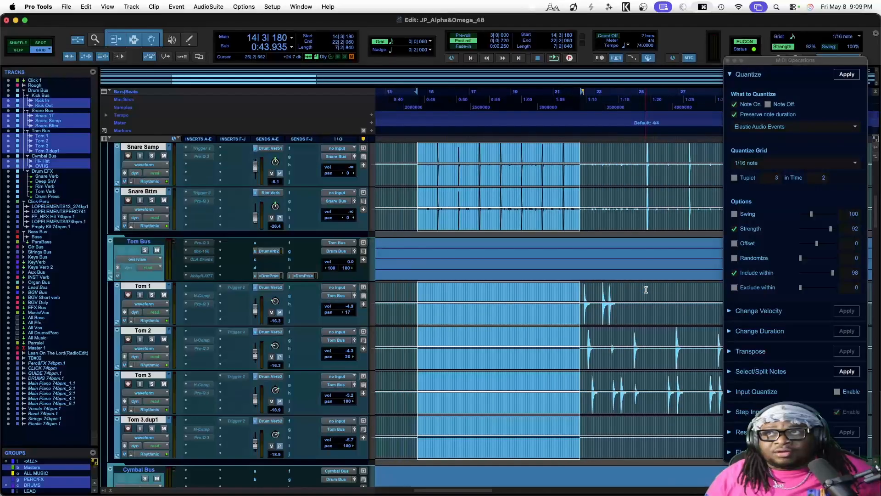
{"action": "scroll", "coordinate": [646, 289], "scroll_direction": "left", "scroll_amount": 4}
{"action": "scroll", "coordinate": [646, 290], "scroll_direction": "up", "scroll_amount": 6}
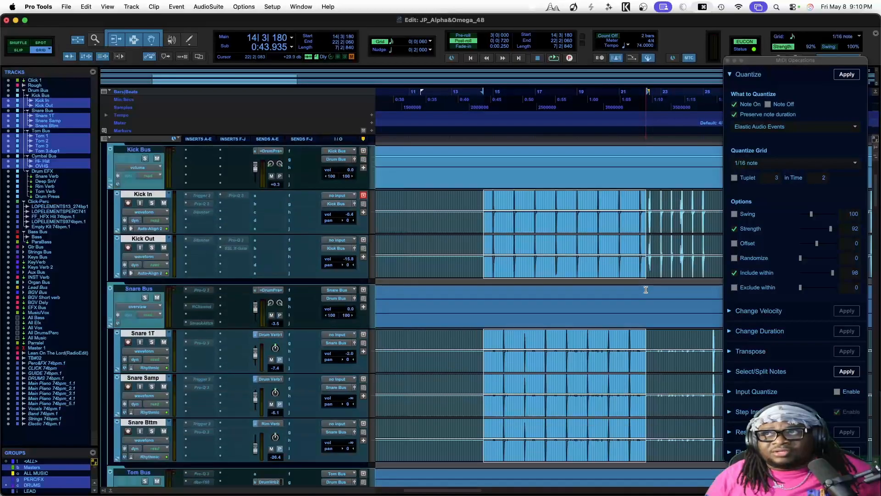
{"action": "scroll", "coordinate": [629, 265], "scroll_direction": "right", "scroll_amount": 4}
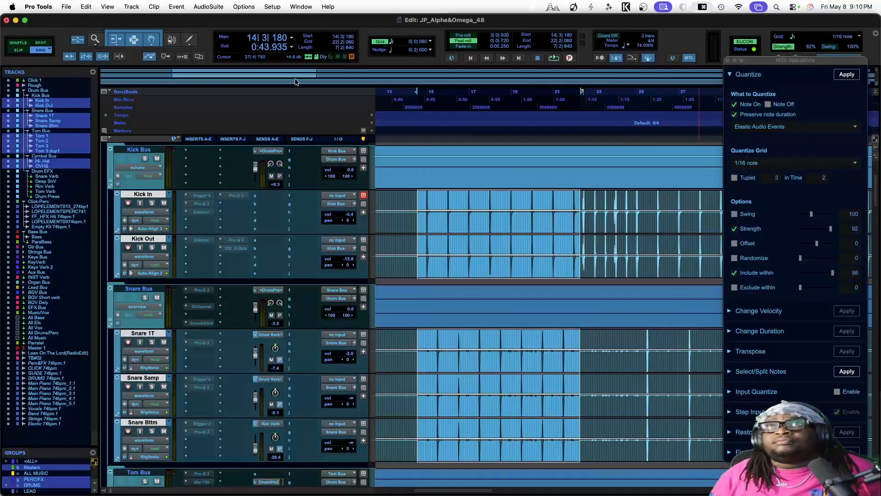
Dismiss the Roland Cloud Manager login window and select the full-length clips on all grouped drum tracks.
{"action": "scroll", "coordinate": [174, 201], "scroll_direction": "up", "scroll_amount": 3}
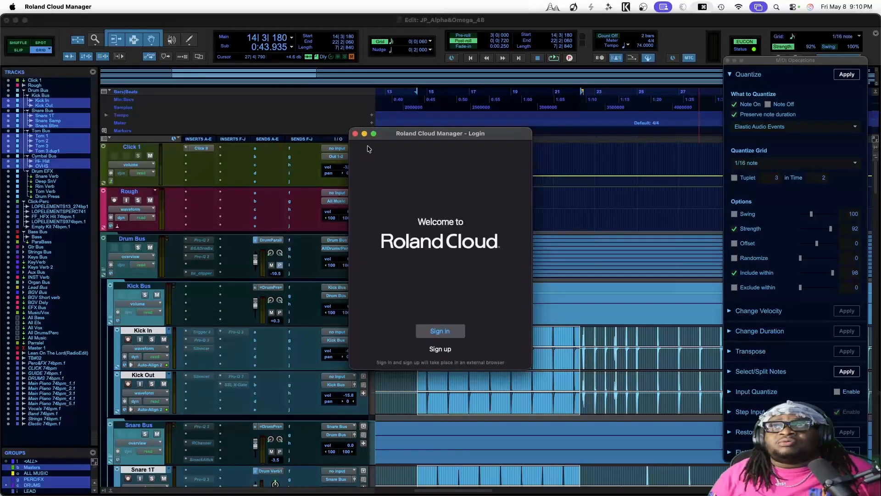
{"action": "left_click", "coordinate": [355, 134]}
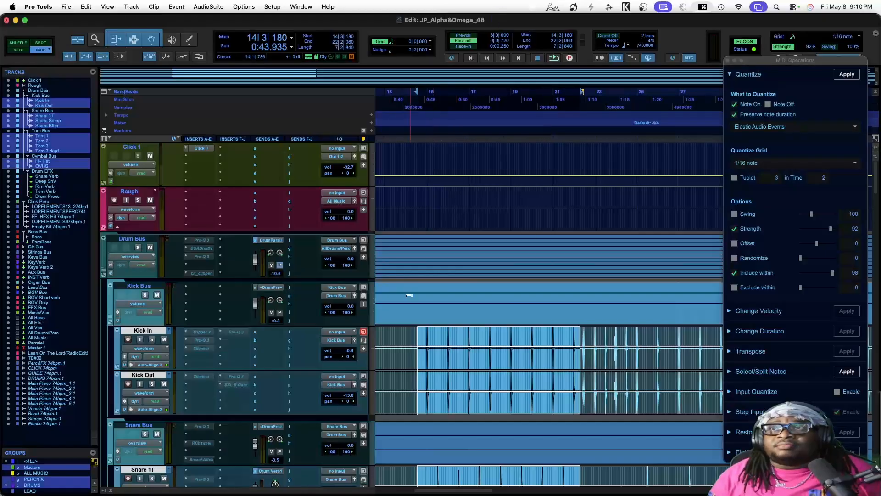
{"action": "left_click", "coordinate": [413, 362]}
{"action": "scroll", "coordinate": [229, 343], "scroll_direction": "down", "scroll_amount": 3}
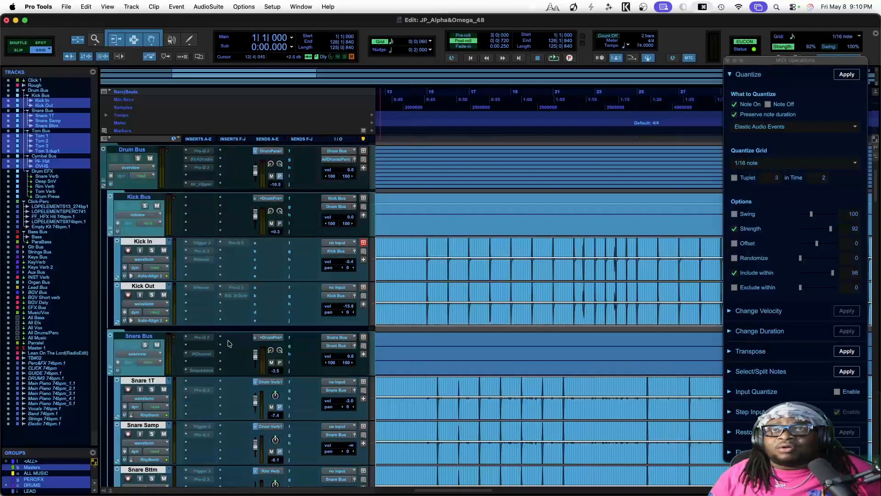
Switch the grouped drum tracks to playlists view, showing their full-length clips and alternate playlists.
{"action": "left_click", "coordinate": [146, 304]}
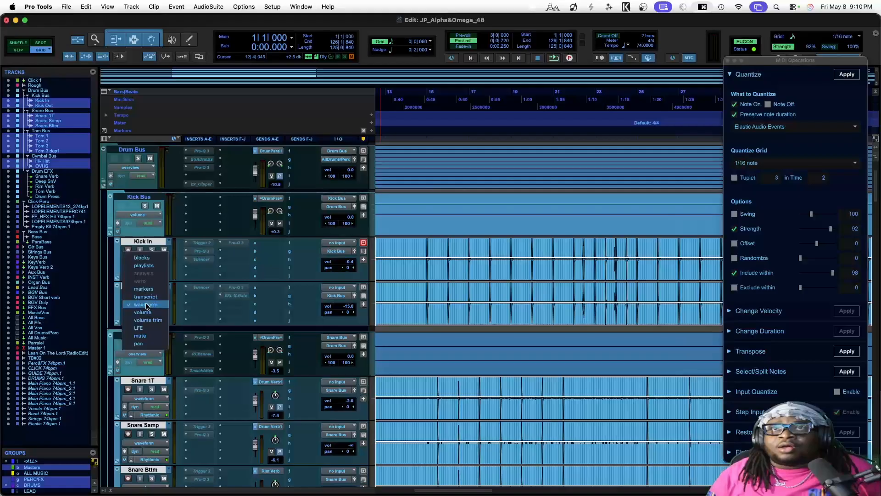
{"action": "left_click", "coordinate": [138, 266]}
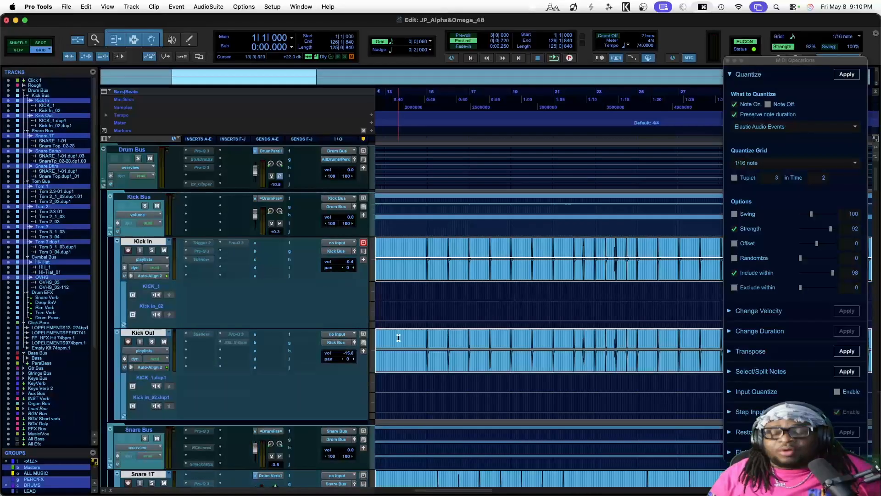
{"action": "key", "text": "super+bracketleft"}
{"action": "key", "text": "super+bracketleft"}
{"action": "key", "text": "super+bracketleft"}
{"action": "key", "text": "super+bracketleft"}
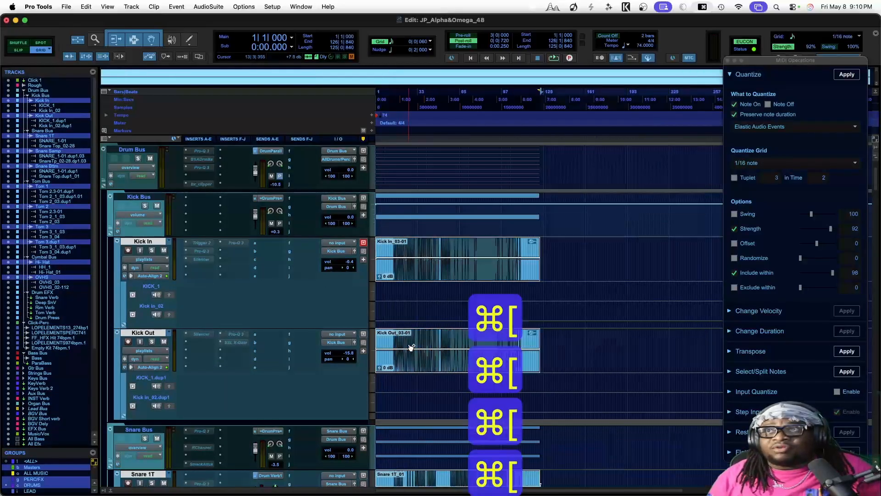
{"action": "scroll", "coordinate": [411, 347], "scroll_direction": "down", "scroll_amount": 8}
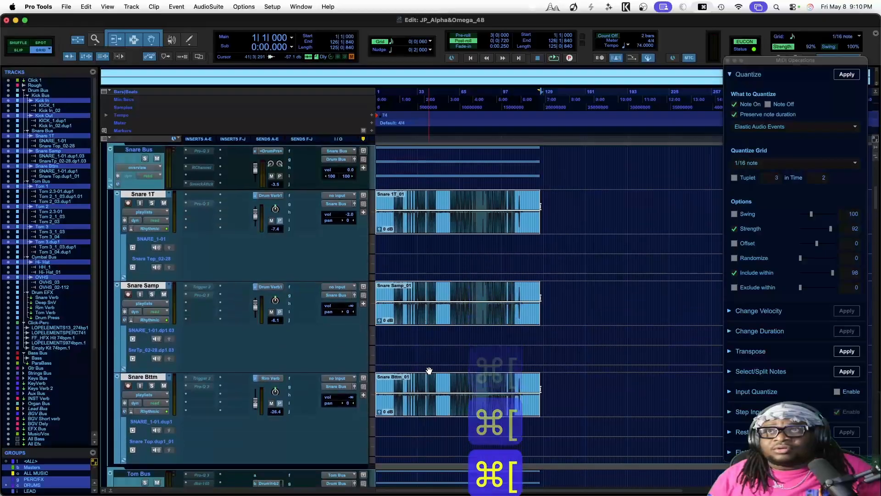
{"action": "scroll", "coordinate": [429, 371], "scroll_direction": "up", "scroll_amount": 4}
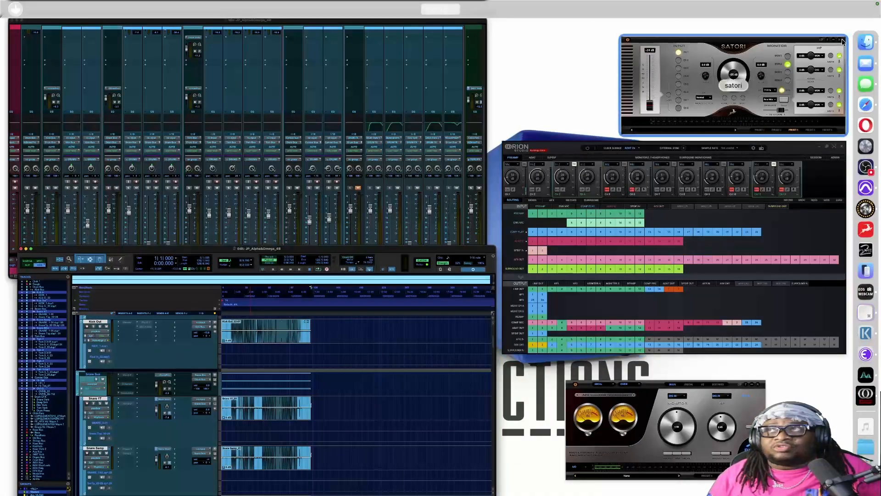
Switch to Finder and look through the Manual Library folder on the Glyph 4 TB drive.
{"action": "left_click", "coordinate": [866, 42]}
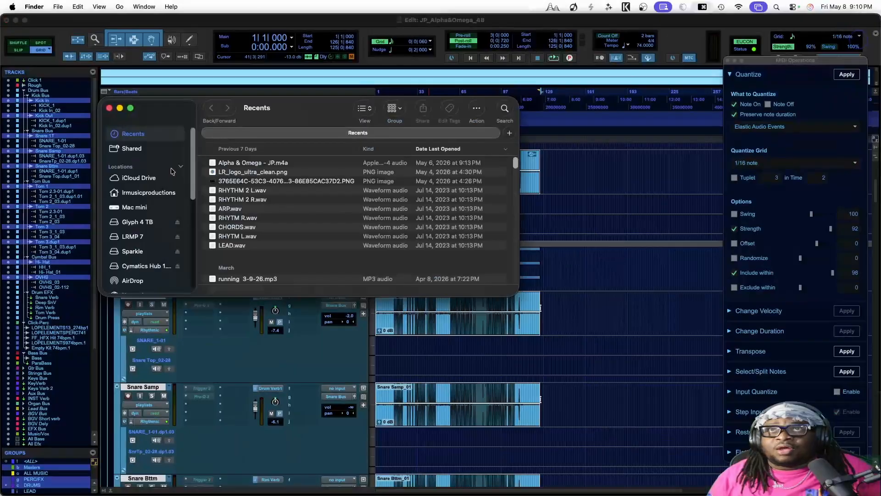
{"action": "left_click", "coordinate": [133, 221]}
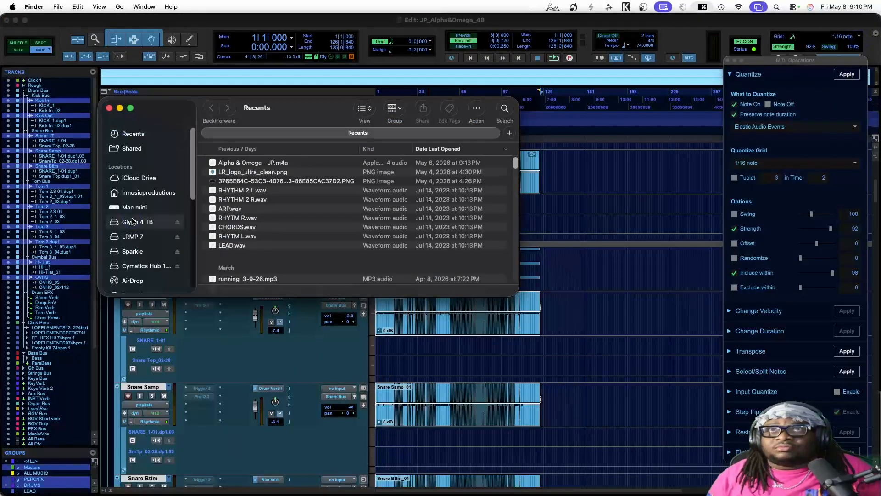
{"action": "double_click", "coordinate": [224, 179]}
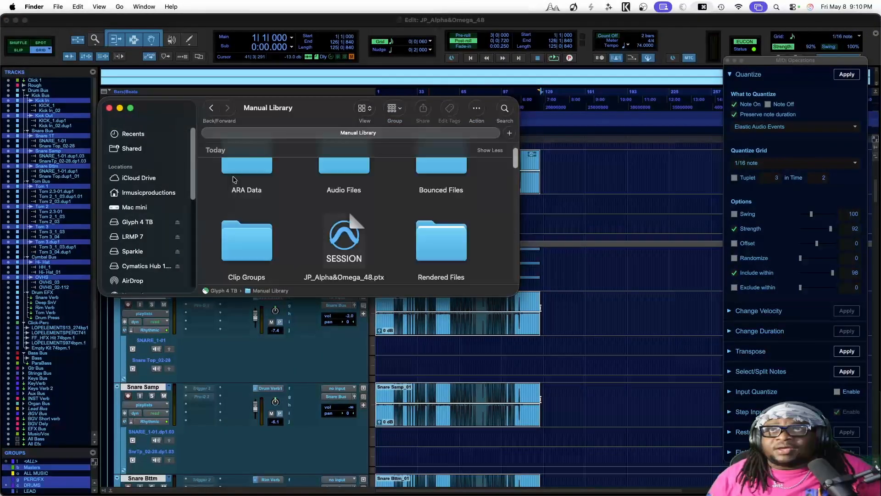
{"action": "scroll", "coordinate": [290, 207], "scroll_direction": "up", "scroll_amount": 2}
{"action": "scroll", "coordinate": [308, 231], "scroll_direction": "down", "scroll_amount": 3}
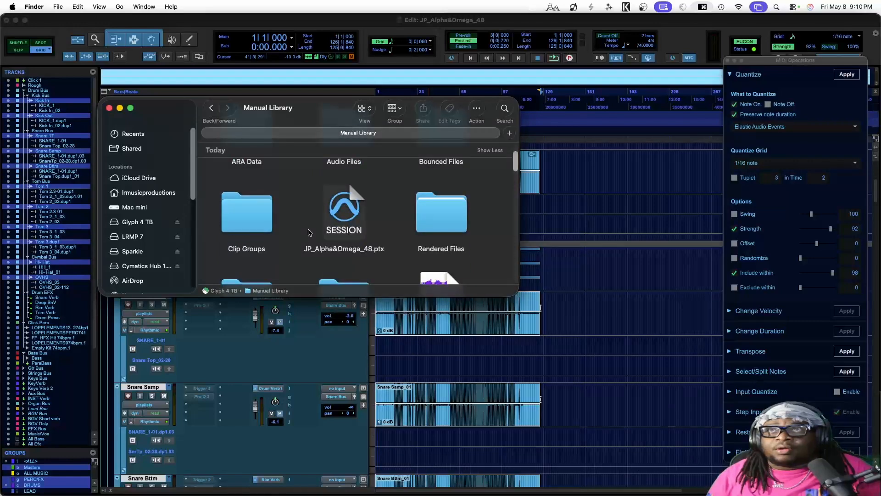
{"action": "scroll", "coordinate": [308, 233], "scroll_direction": "down", "scroll_amount": 5}
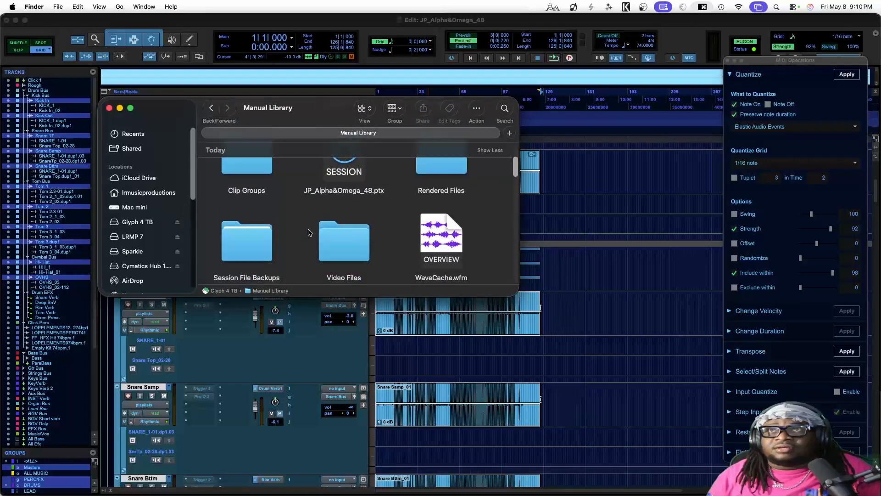
{"action": "scroll", "coordinate": [308, 233], "scroll_direction": "down", "scroll_amount": 8}
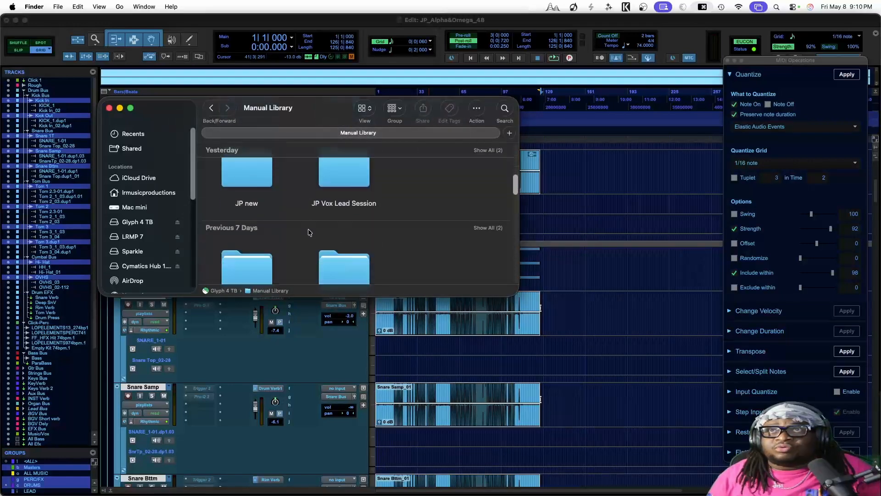
{"action": "scroll", "coordinate": [308, 232], "scroll_direction": "up", "scroll_amount": 5}
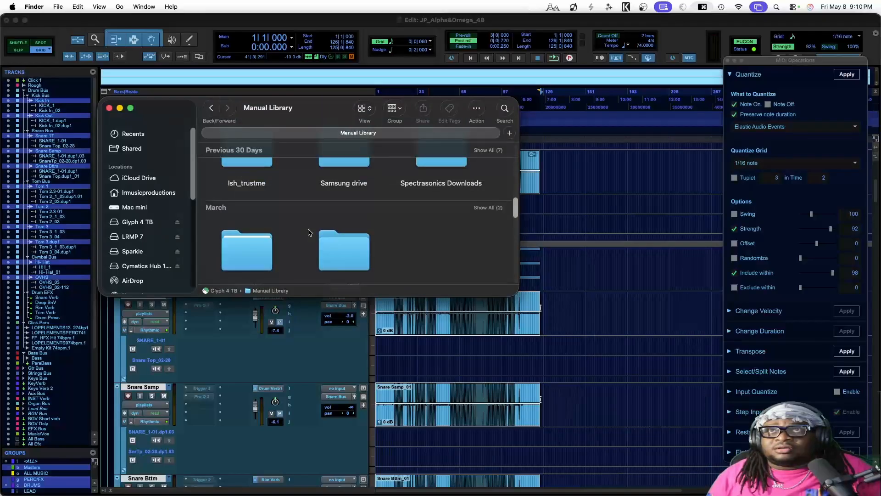
{"action": "scroll", "coordinate": [308, 232], "scroll_direction": "up", "scroll_amount": 2}
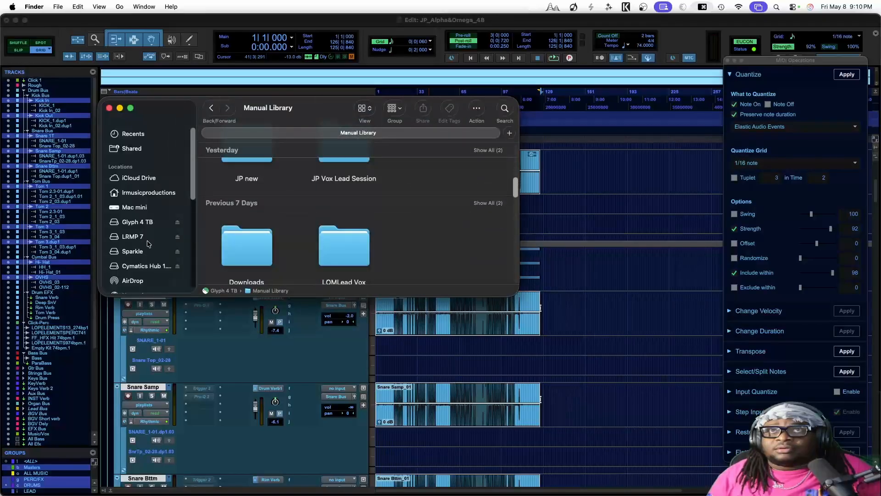
Look through the files and folders in Downloads and close the Finder window.
{"action": "scroll", "coordinate": [144, 270], "scroll_direction": "down", "scroll_amount": 5}
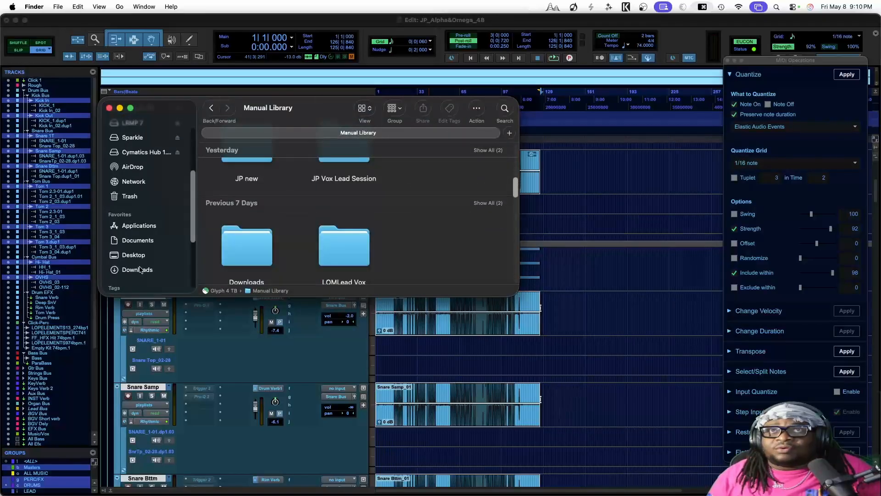
{"action": "left_click", "coordinate": [136, 271]}
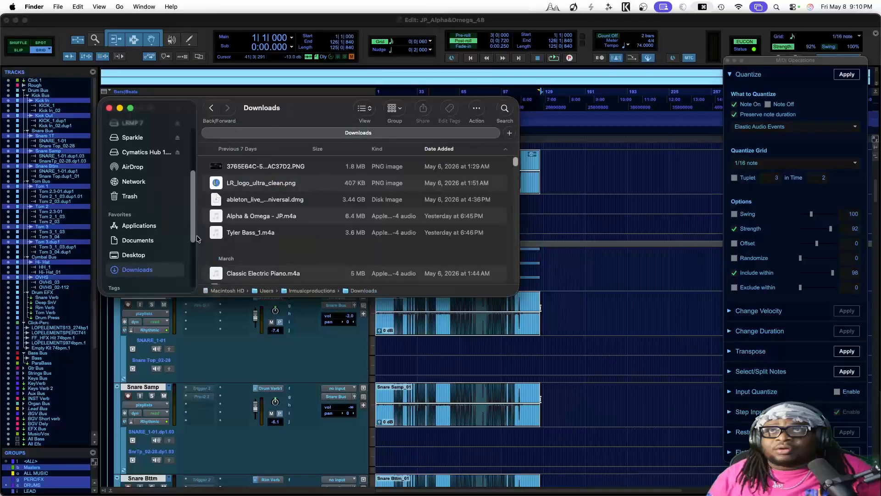
{"action": "scroll", "coordinate": [270, 207], "scroll_direction": "down", "scroll_amount": 10}
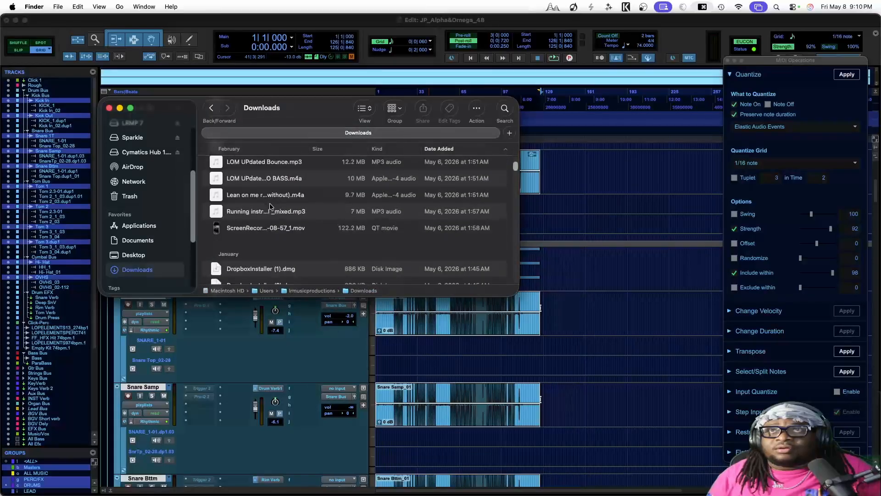
{"action": "scroll", "coordinate": [270, 206], "scroll_direction": "down", "scroll_amount": 10}
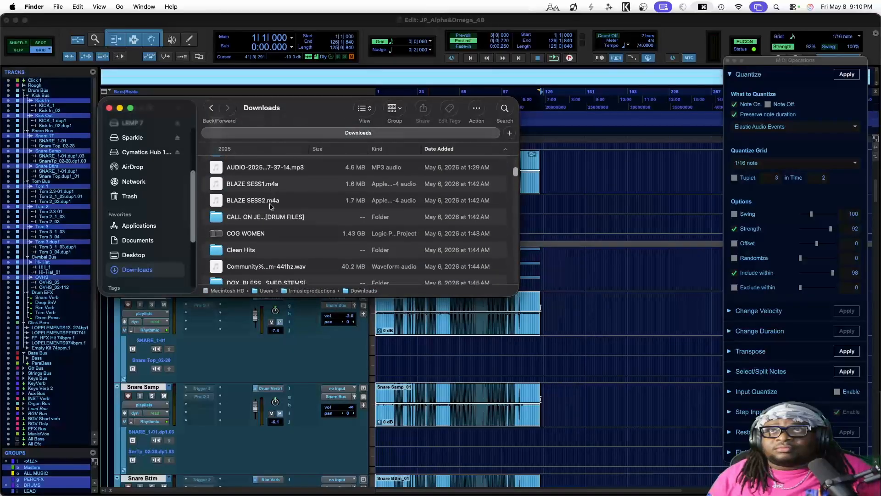
{"action": "scroll", "coordinate": [271, 206], "scroll_direction": "down", "scroll_amount": 1}
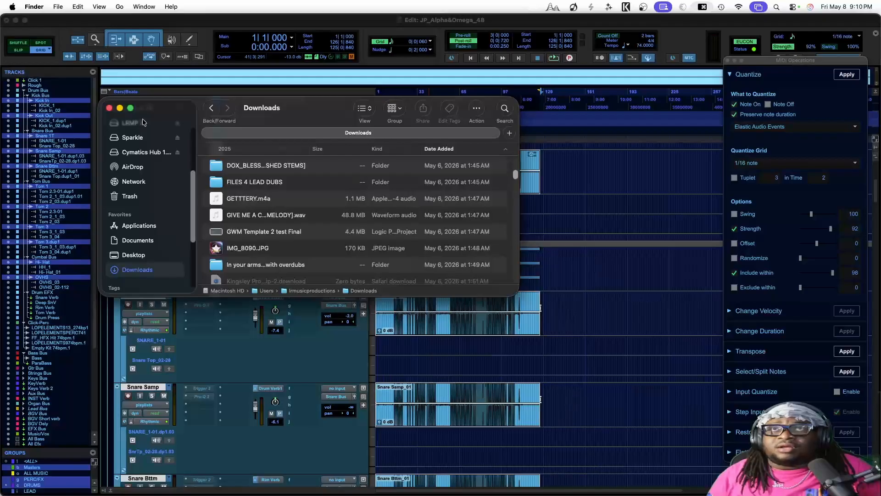
{"action": "left_click", "coordinate": [110, 108]}
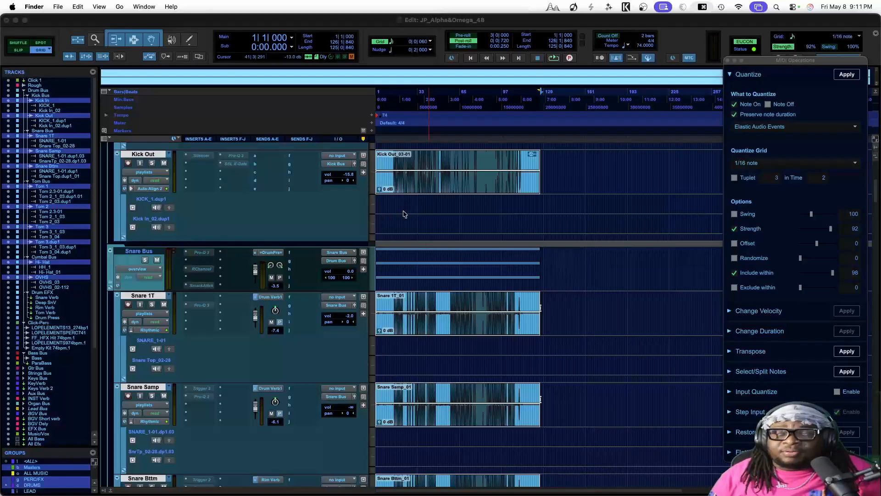
Move the full-length drum clips down into the first alternate playlist and copy them back to the main playlists.
{"action": "left_click", "coordinate": [402, 325]}
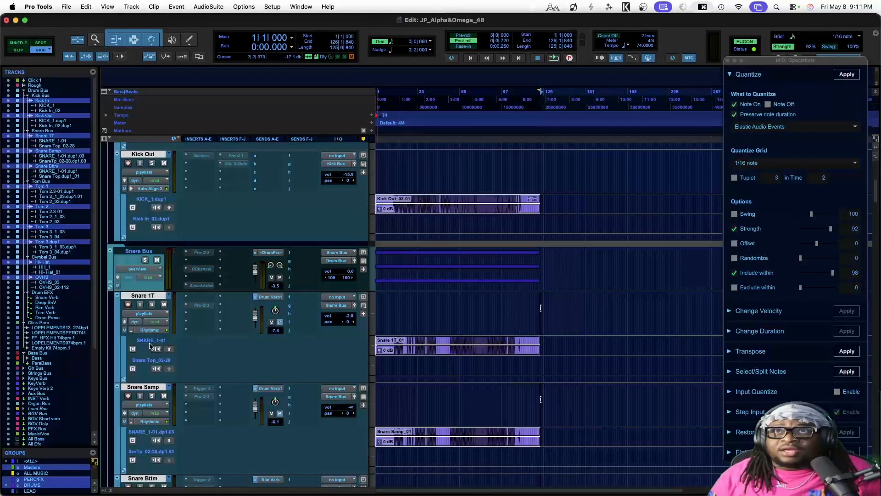
{"action": "left_click", "coordinate": [170, 349]}
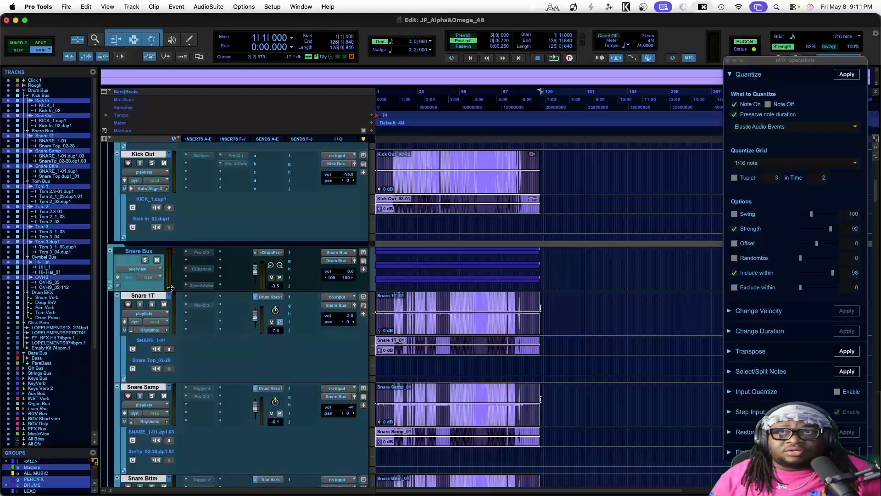
Switch all grouped drum tracks from playlists view to waveform view.
{"action": "left_click", "coordinate": [155, 173]}
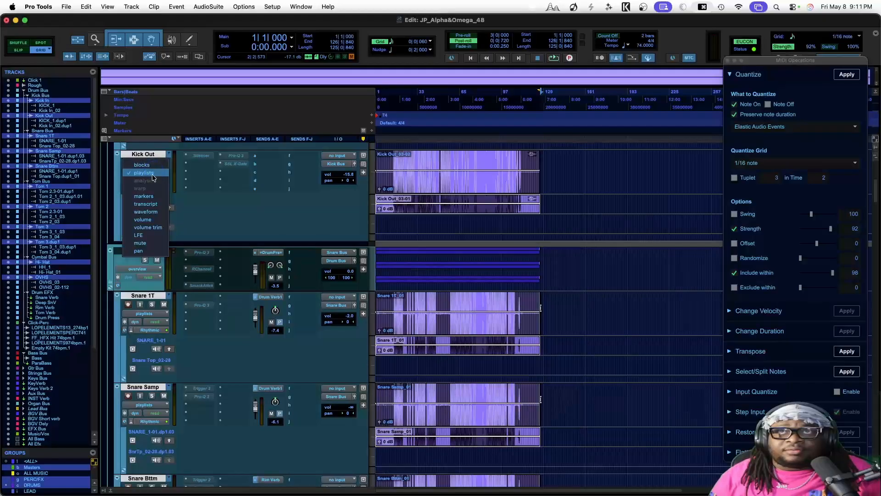
{"action": "left_click", "coordinate": [151, 213], "text": "alt"}
{"action": "left_click", "coordinate": [408, 286]}
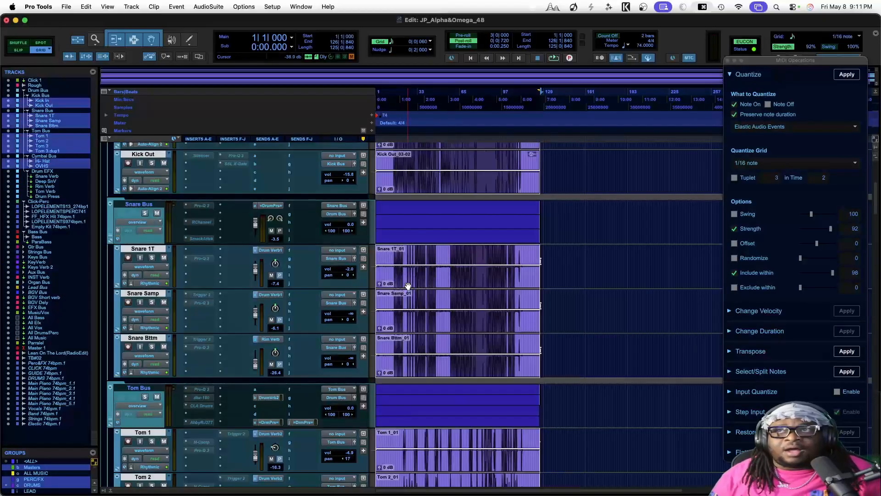
Recolor the clips in the selected drum tracks light blue with the Color Palette set to Clips in Tracks.
{"action": "double_click", "coordinate": [113, 268]}
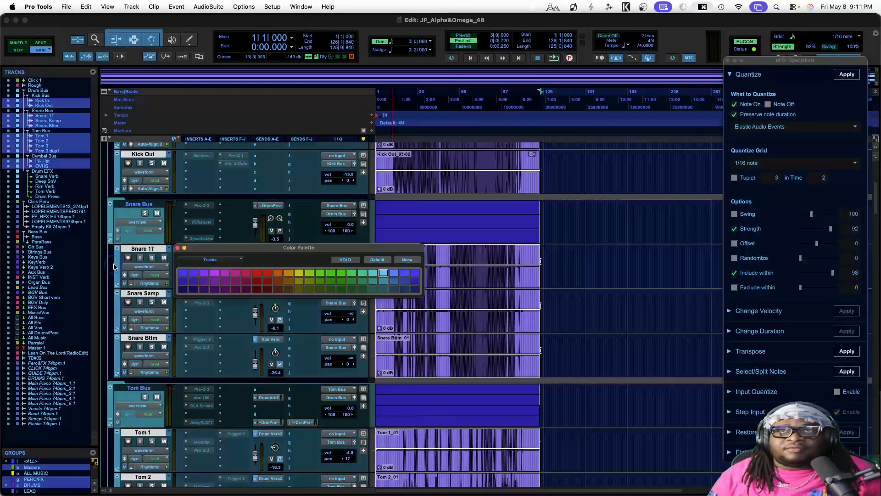
{"action": "left_click", "coordinate": [375, 261]}
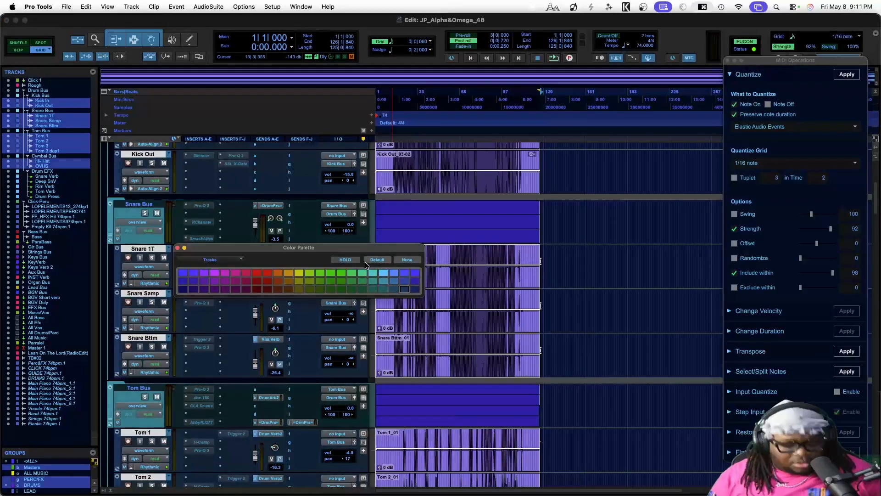
{"action": "key", "text": "super+z"}
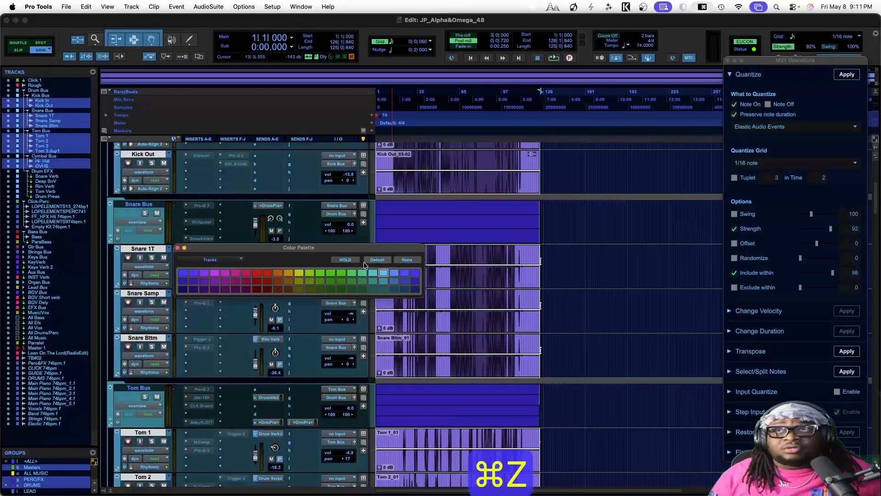
{"action": "left_click", "coordinate": [213, 260]}
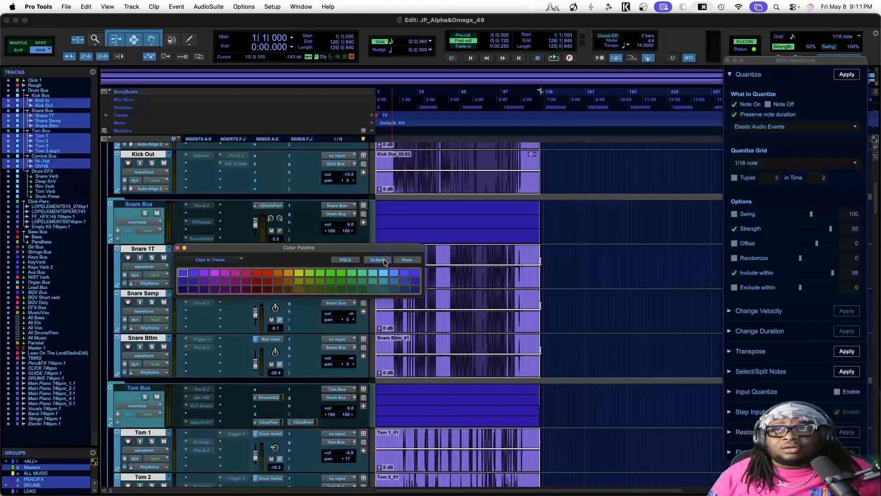
{"action": "left_click", "coordinate": [383, 272]}
{"action": "left_click", "coordinate": [179, 248]}
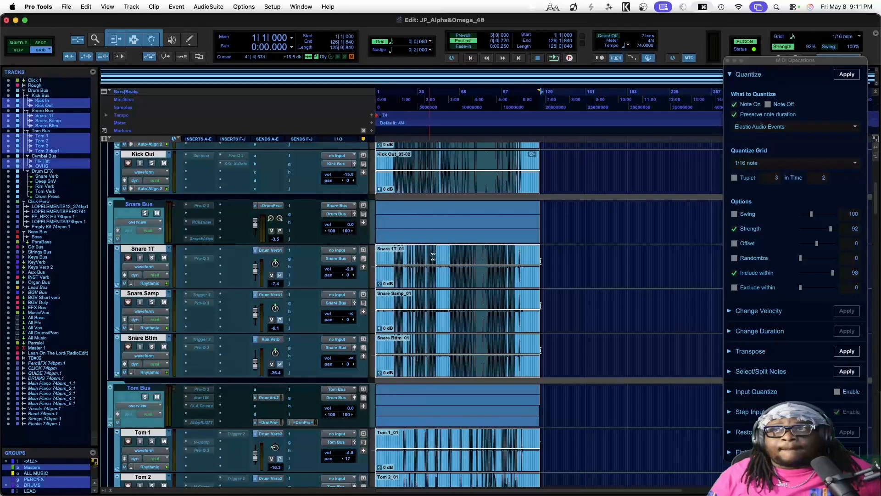
Select the range from 14|4|360 to about 22|1|900 across the grouped drum tracks, ending before the first tom hits.
{"action": "left_click", "coordinate": [394, 251]}
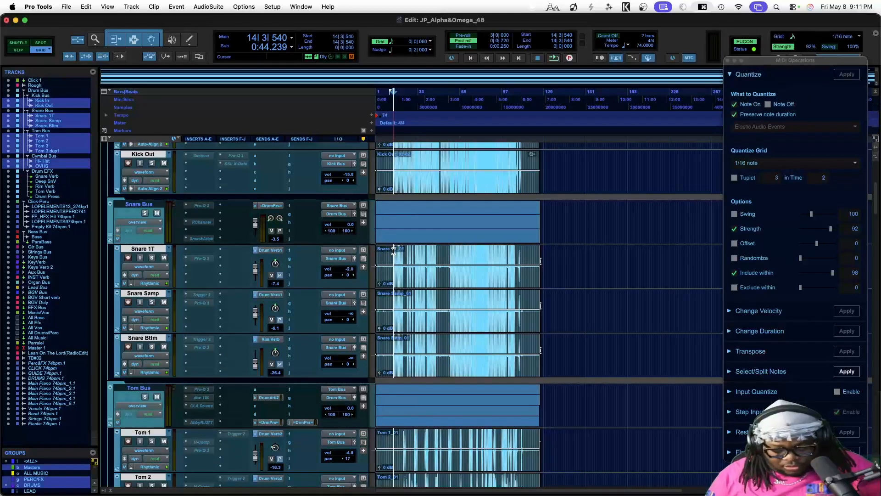
{"action": "key", "text": "super+bracketright"}
{"action": "key", "text": "super+bracketright"}
{"action": "key", "text": "super+bracketright"}
{"action": "key", "text": "super+bracketright"}
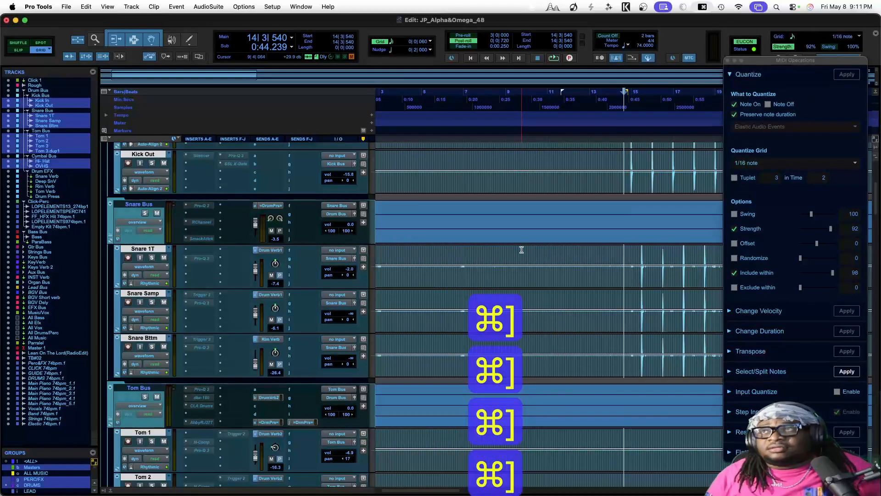
{"action": "scroll", "coordinate": [522, 249], "scroll_direction": "right", "scroll_amount": 4}
{"action": "left_click_drag", "start_coordinate": [540, 254], "coordinate": [695, 270]}
{"action": "scroll", "coordinate": [707, 257], "scroll_direction": "right", "scroll_amount": 3}
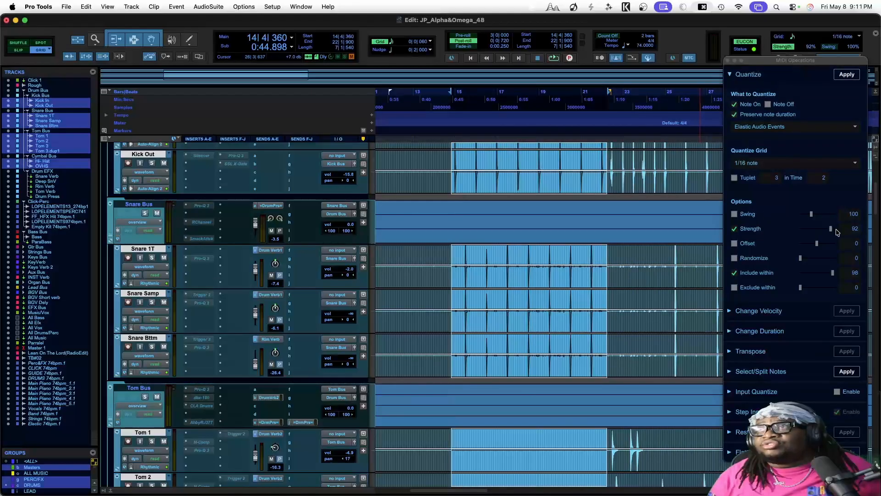
Set the quantize grid to 1/4 note, try quantizing the selected drum range and undo the quantize.
{"action": "left_click", "coordinate": [801, 167]}
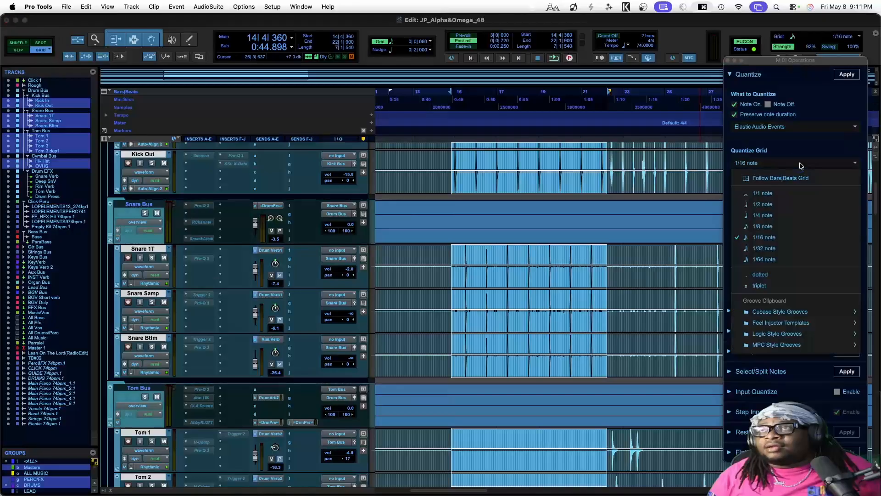
{"action": "left_click", "coordinate": [796, 214]}
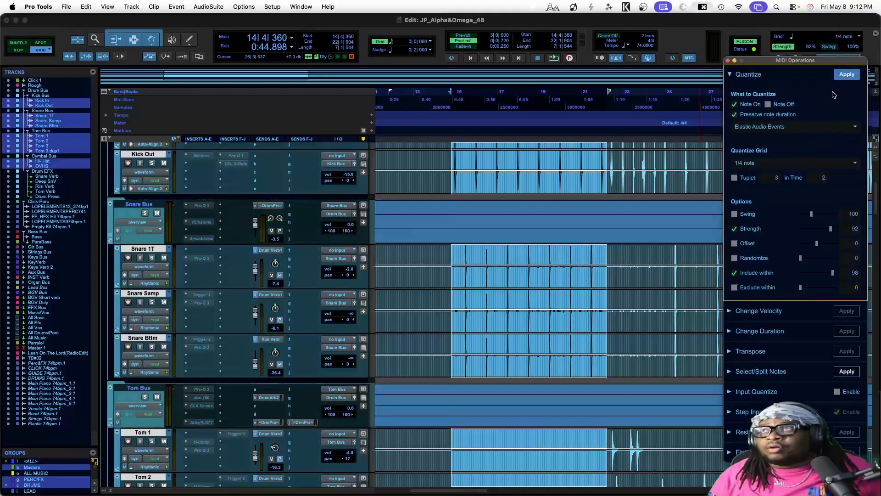
{"action": "key", "text": "super+z"}
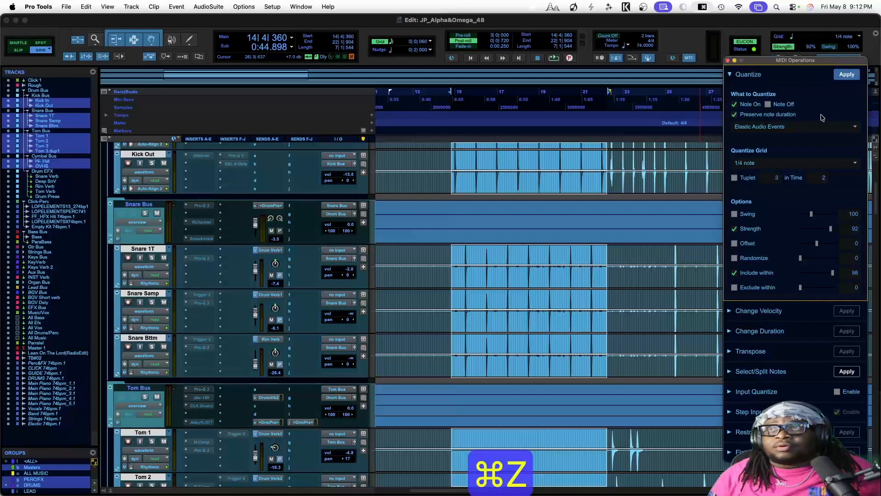
Play the selected drum range and raise the Click 1 track volume to -19.4 dB during playback.
{"action": "key", "text": "space"}
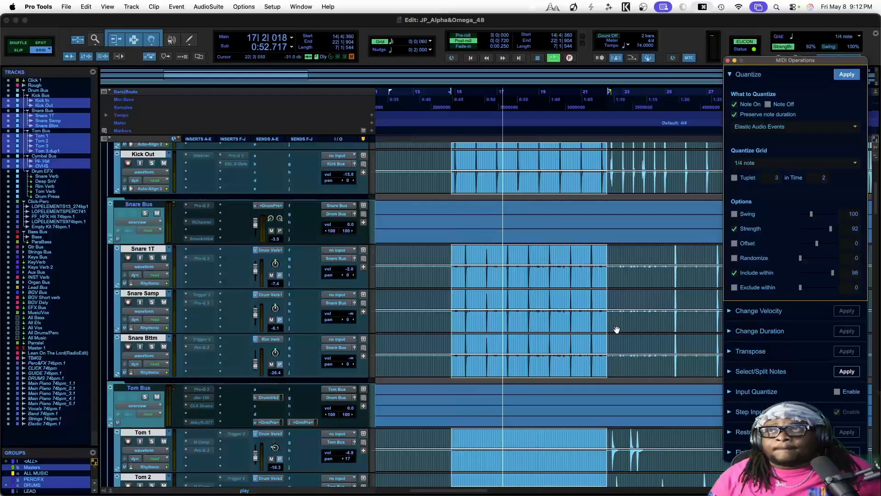
{"action": "scroll", "coordinate": [616, 330], "scroll_direction": "down", "scroll_amount": 3}
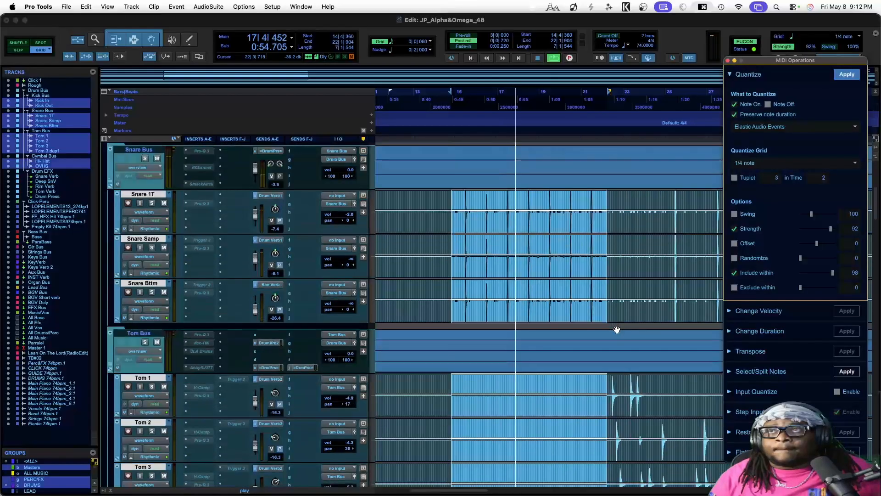
{"action": "scroll", "coordinate": [617, 330], "scroll_direction": "down", "scroll_amount": 2}
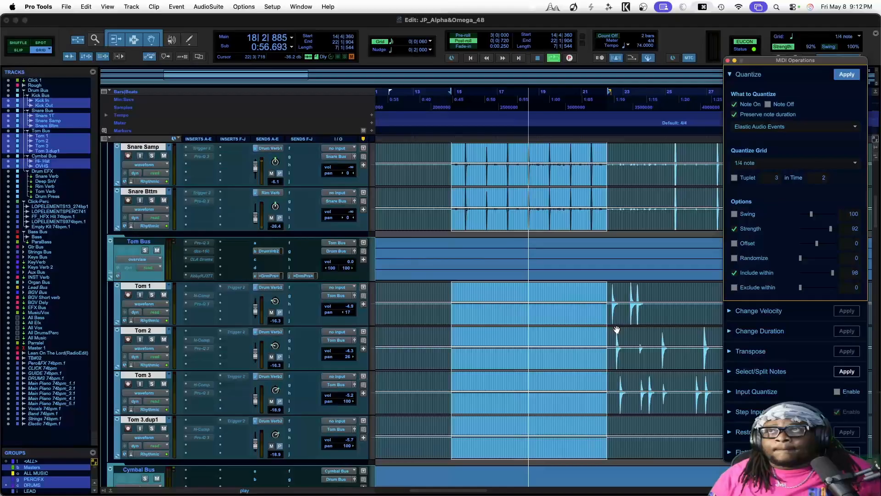
{"action": "scroll", "coordinate": [534, 344], "scroll_direction": "up", "scroll_amount": 5}
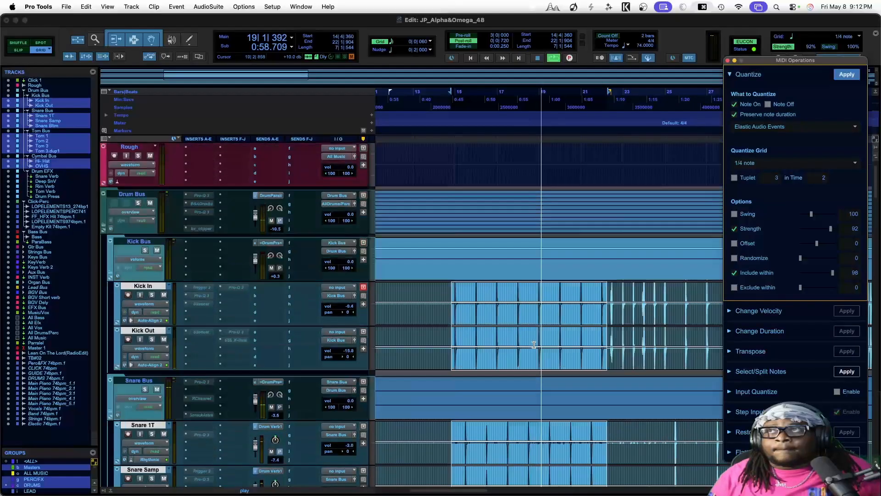
{"action": "scroll", "coordinate": [534, 344], "scroll_direction": "up", "scroll_amount": 1}
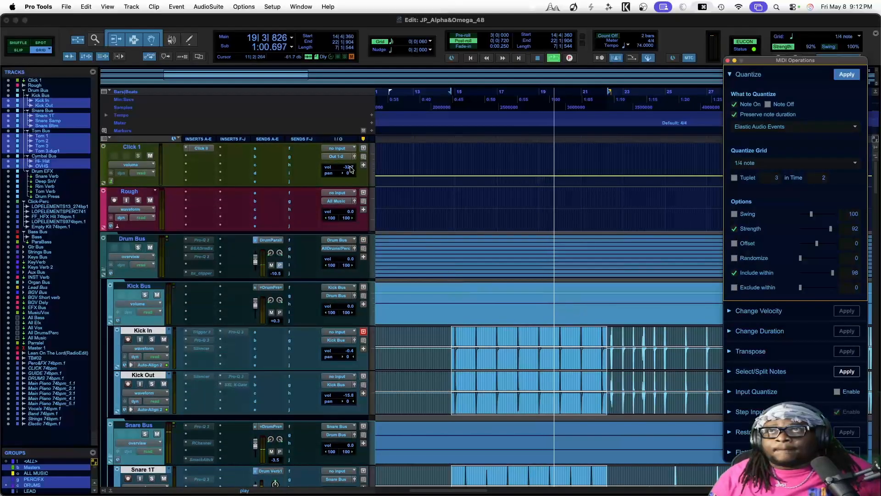
{"action": "mouse_move", "coordinate": [350, 169]}
{"action": "left_mouse_down"}
{"action": "mouse_move", "coordinate": [350, 157]}
{"action": "mouse_move", "coordinate": [350, 164]}
{"action": "left_mouse_up"}
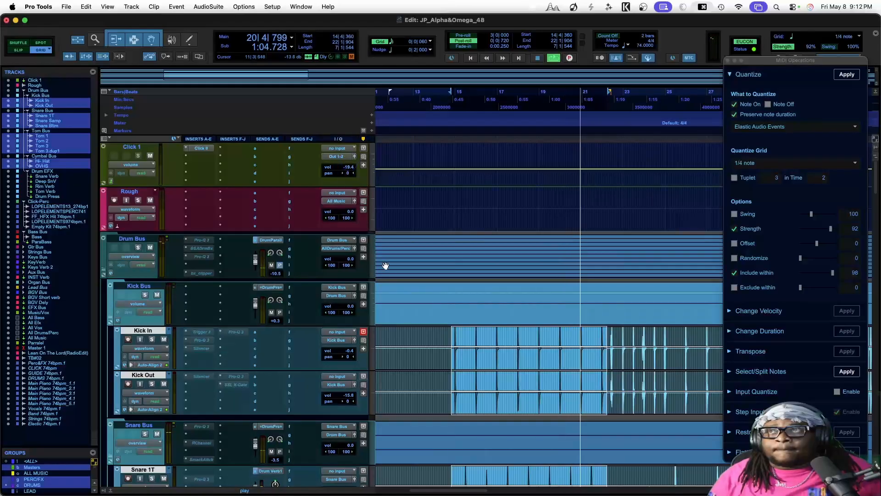
{"action": "scroll", "coordinate": [408, 326], "scroll_direction": "down", "scroll_amount": 2}
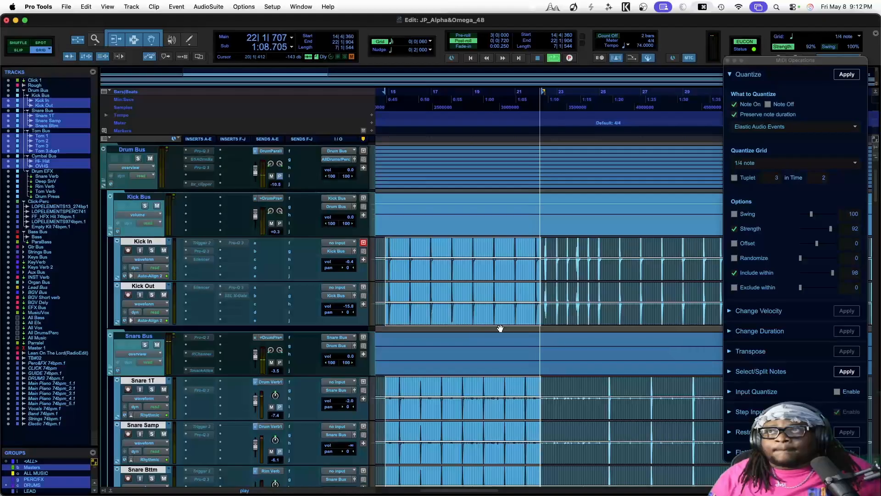
{"action": "key", "text": "space"}
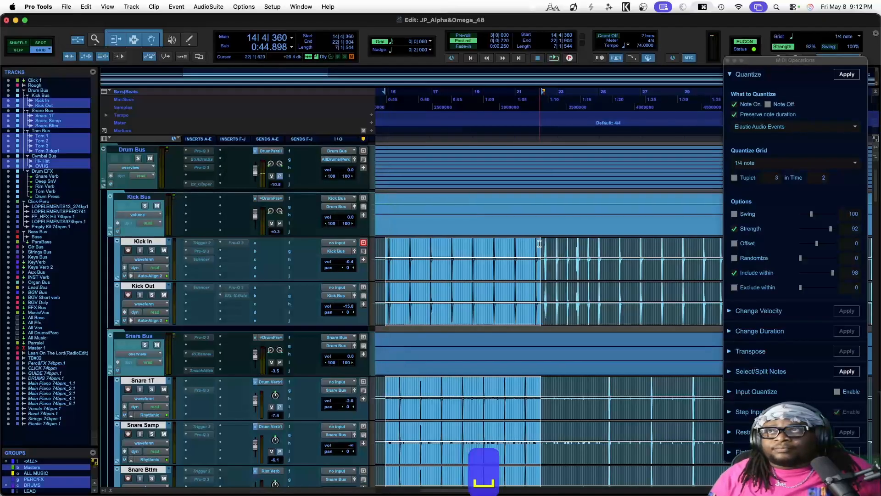
Try selecting 22|1|900 to 29|4|420 across the grouped drum tracks and separating the clips there.
{"action": "left_click_drag", "start_coordinate": [540, 243], "coordinate": [714, 287]}
{"action": "scroll", "coordinate": [714, 286], "scroll_direction": "down", "scroll_amount": 5}
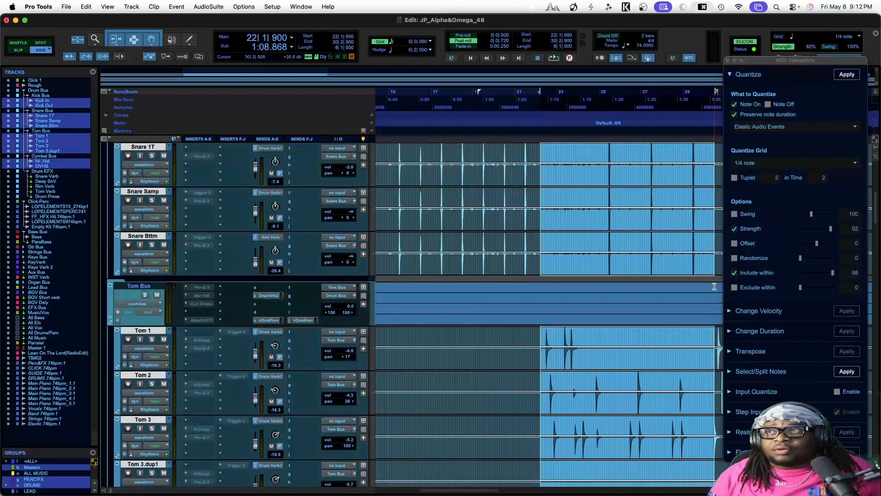
{"action": "scroll", "coordinate": [715, 286], "scroll_direction": "down", "scroll_amount": 2}
{"action": "left_click", "coordinate": [701, 292], "text": "shift"}
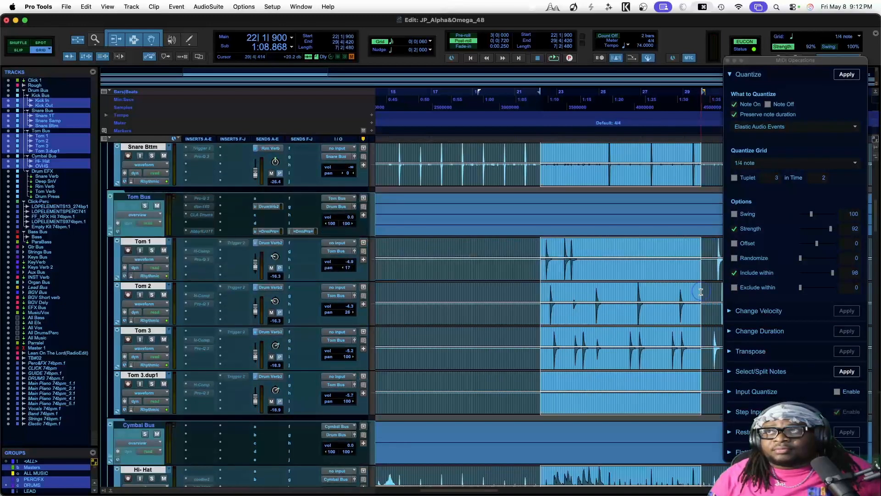
{"action": "key", "text": "super+e"}
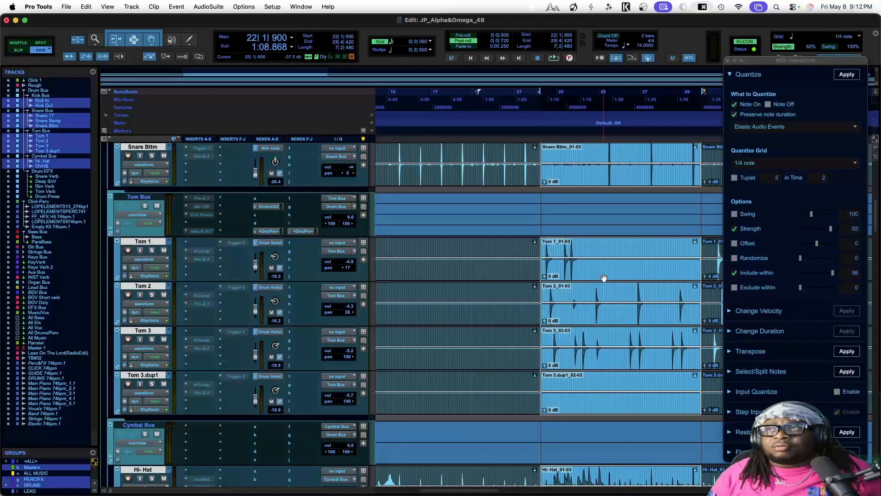
Undo the clip separation, retry it once, and undo back to the 14|4|360 to 22|1|900 drum selection.
{"action": "scroll", "coordinate": [604, 279], "scroll_direction": "right", "scroll_amount": 2}
{"action": "key", "text": "super+z"}
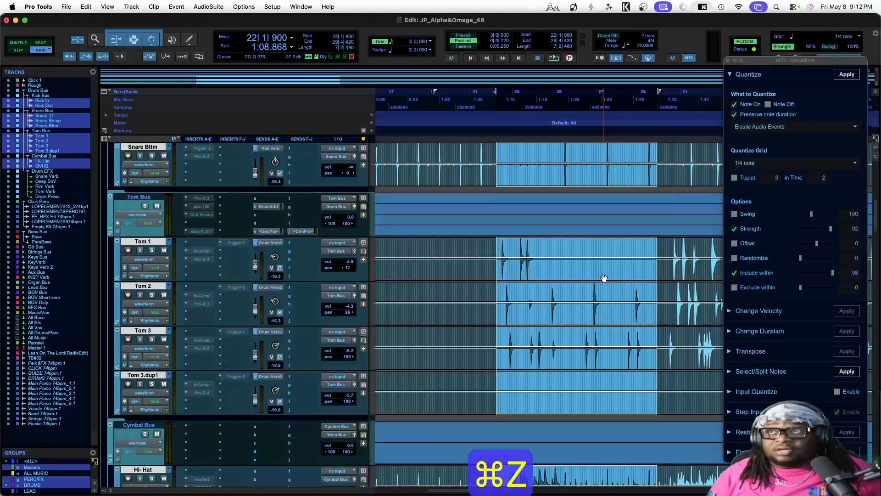
{"action": "key", "text": "super+z"}
{"action": "scroll", "coordinate": [569, 287], "scroll_direction": "up", "scroll_amount": 5}
{"action": "scroll", "coordinate": [536, 295], "scroll_direction": "left", "scroll_amount": 2}
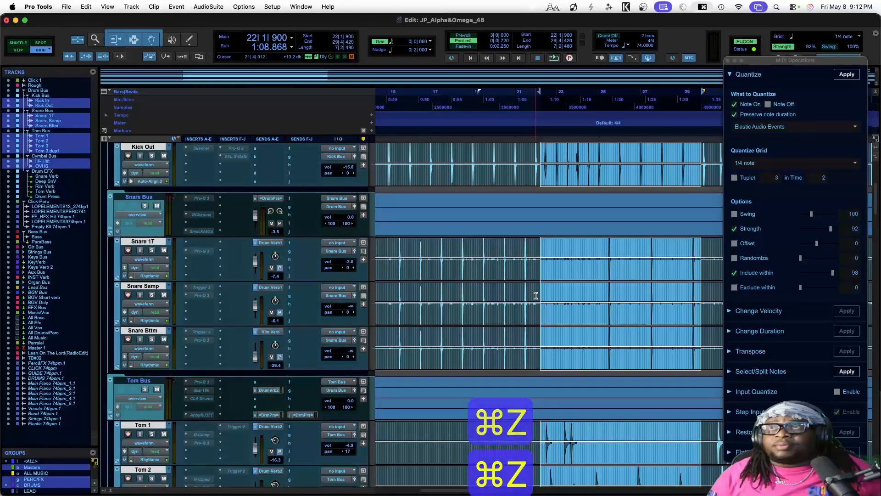
{"action": "key", "text": "super+e"}
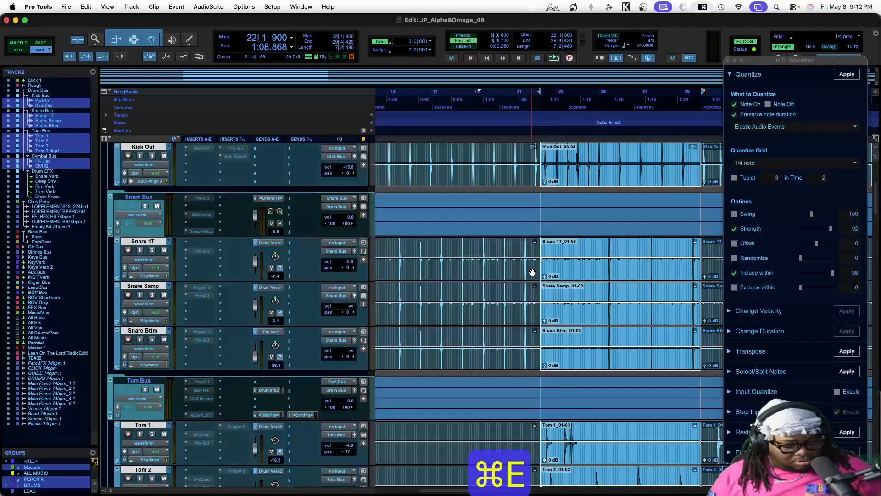
{"action": "key", "text": "super+z"}
{"action": "key", "text": "super+z"}
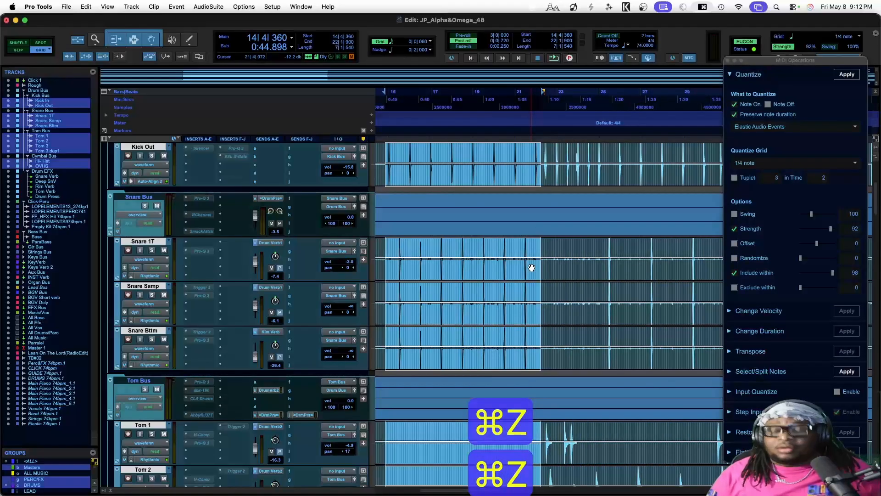
Separate the grouped drum clips at the 14|4|360 to 22|1|900 selection, quantize that section to 1/4 note and audition it.
{"action": "key", "text": "super+e"}
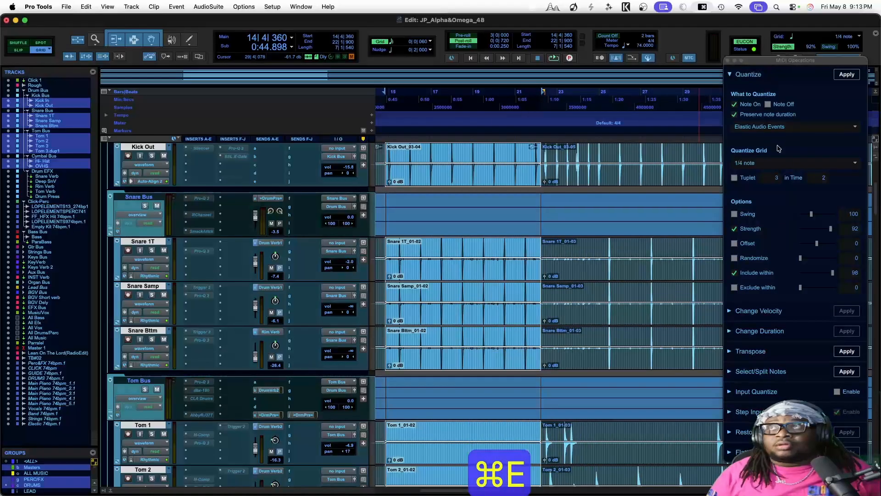
{"action": "left_click", "coordinate": [846, 77]}
{"action": "key", "text": "space"}
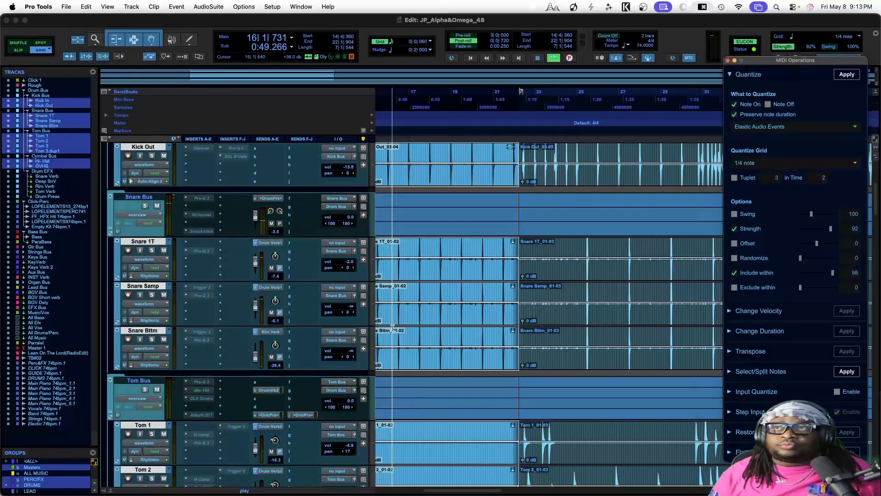
{"action": "scroll", "coordinate": [393, 328], "scroll_direction": "down", "scroll_amount": 2}
{"action": "key", "text": "space"}
Separate the grouped drum clips at 30|2|000, before the next run of tom hits.
{"action": "scroll", "coordinate": [580, 346], "scroll_direction": "down", "scroll_amount": 3}
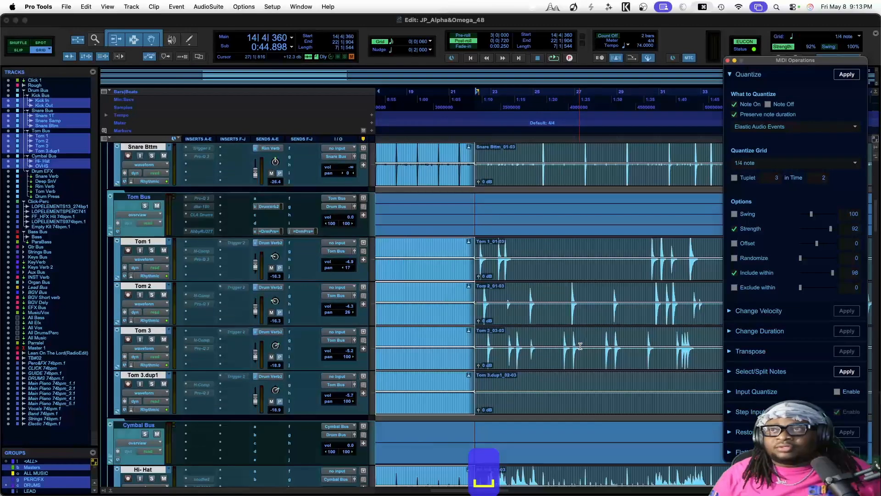
{"action": "left_click", "coordinate": [643, 294]}
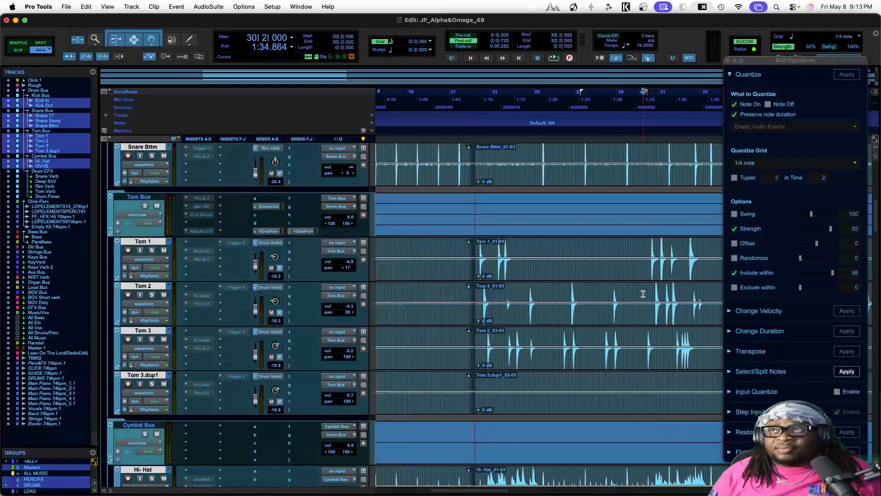
{"action": "key", "text": "super+e"}
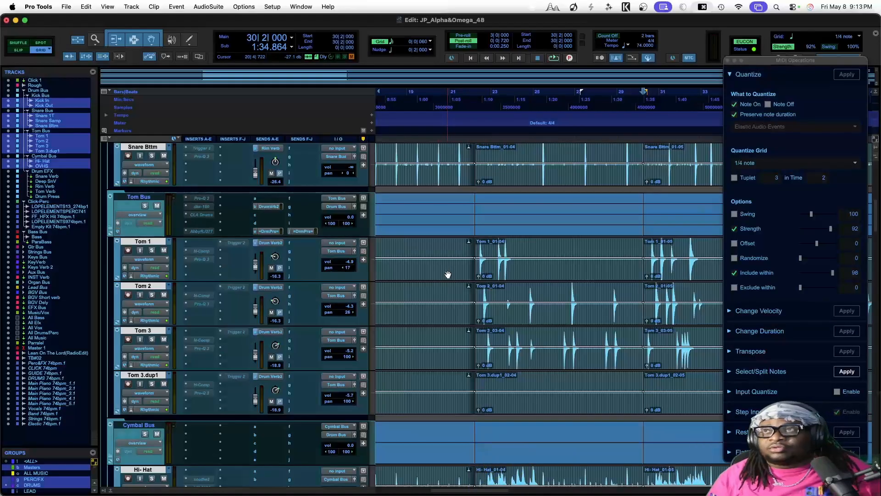
Try quantizing the drum section from 22|1|900 to 30|2|000 to 1/4 note, audition it and undo the quantize.
{"action": "left_click", "coordinate": [570, 276]}
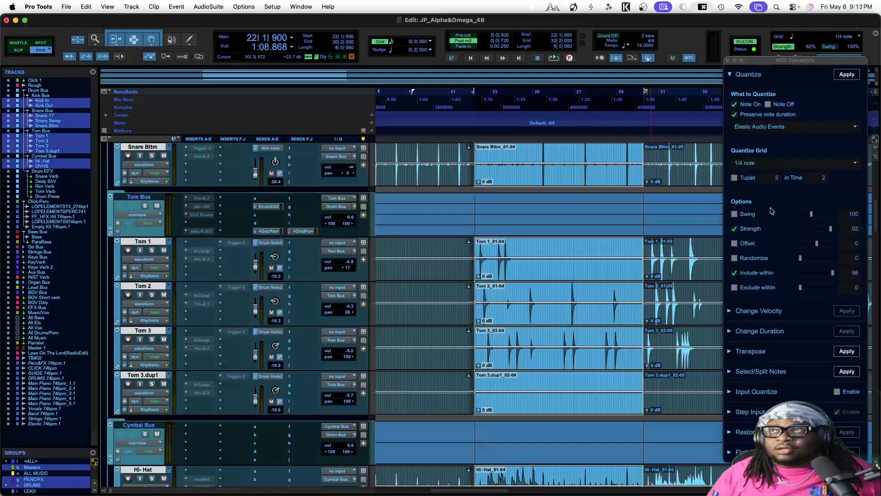
{"action": "left_click", "coordinate": [853, 75]}
{"action": "key", "text": "space"}
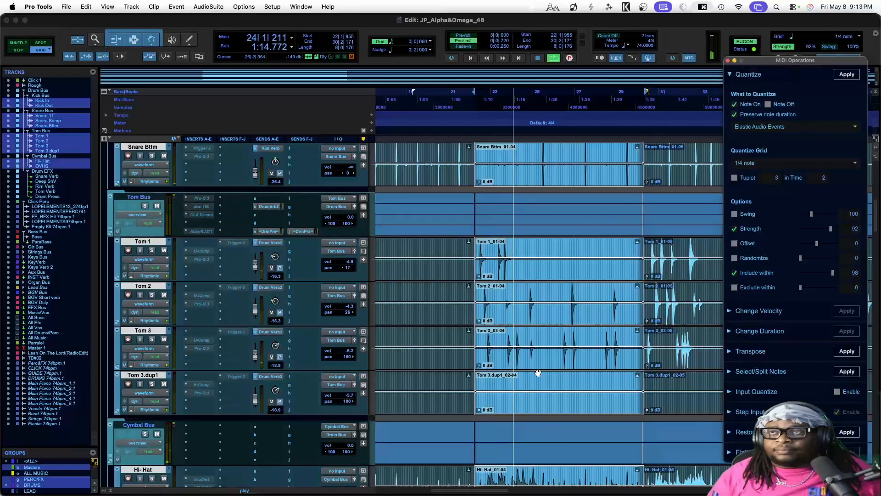
{"action": "key", "text": "space"}
{"action": "key", "text": "super+z"}
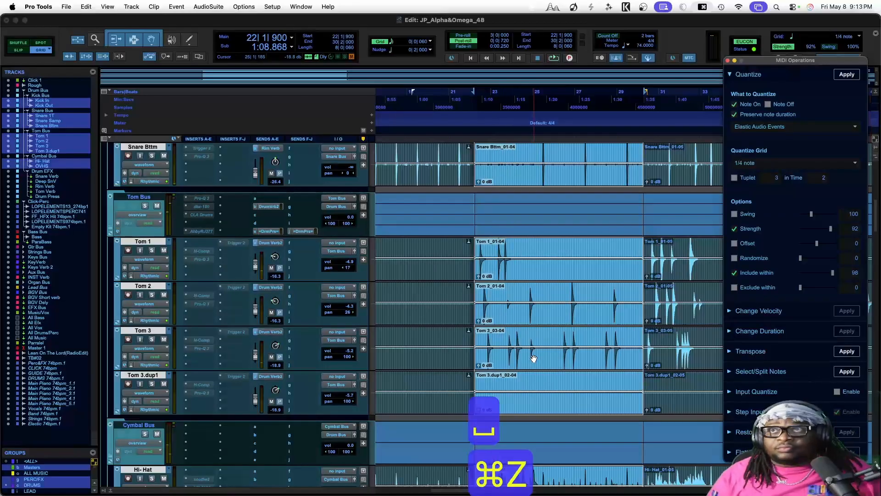
Separate the grouped drum clips at 23|2|360, just before the second Tom 1 hit.
{"action": "key", "text": "super+bracketright"}
{"action": "key", "text": "super+bracketright"}
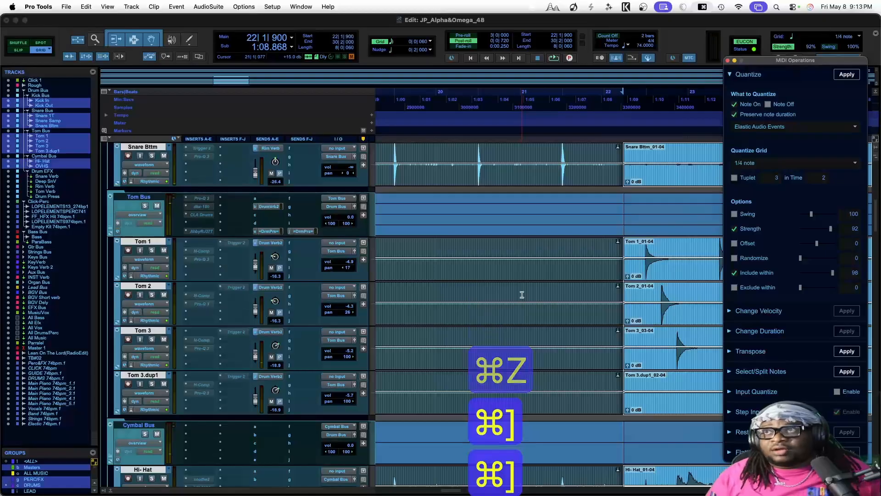
{"action": "left_click", "coordinate": [584, 252]}
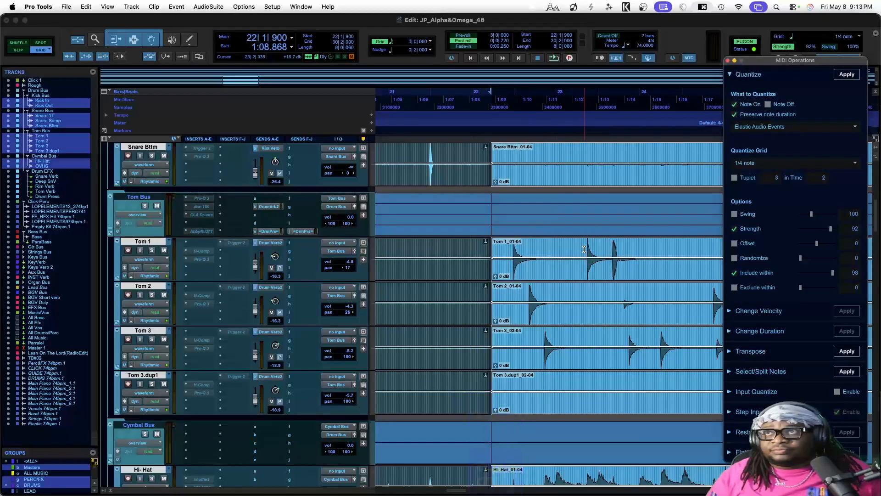
{"action": "key", "text": "super+e"}
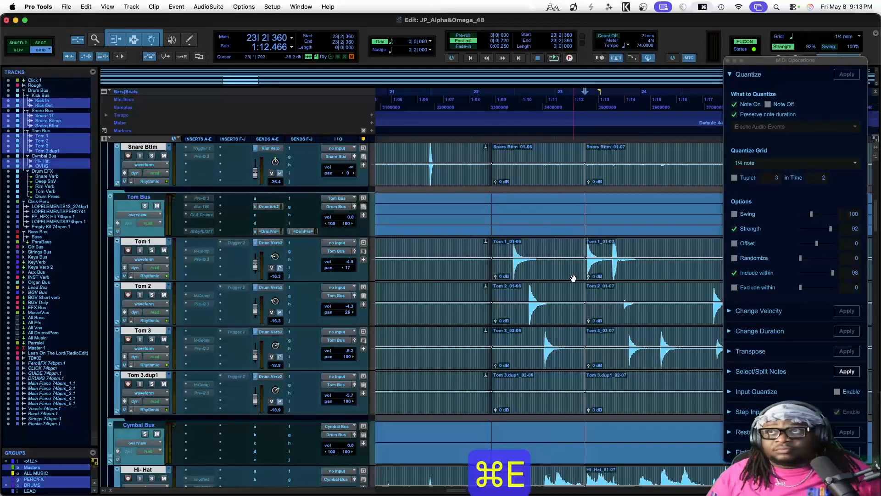
Quantize the short drum section from 22|1|900 to 23|2|360 to 1/4 note, auditioning it before and after.
{"action": "double_click", "coordinate": [573, 278]}
{"action": "key", "text": "space"}
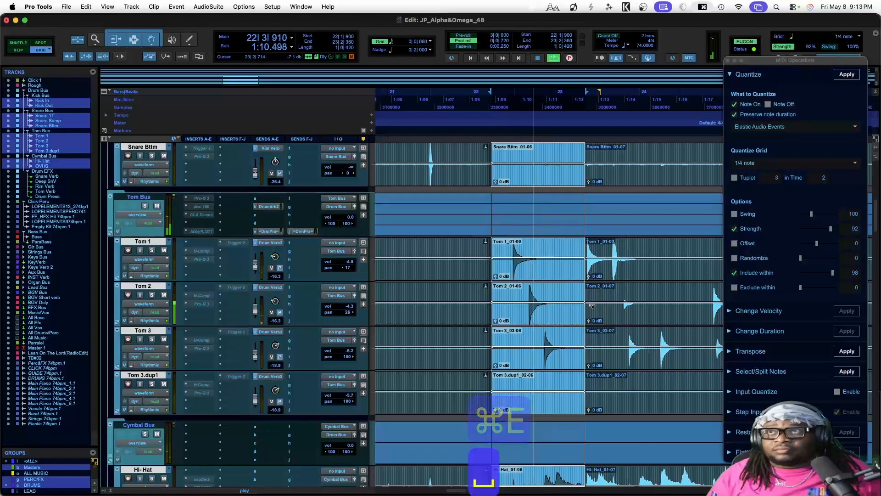
{"action": "key", "text": "space"}
{"action": "left_click", "coordinate": [841, 77]}
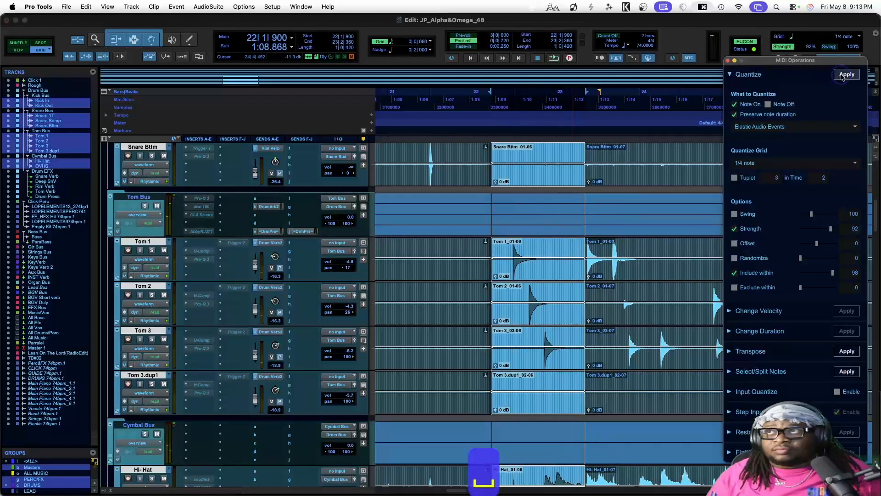
{"action": "key", "text": "space"}
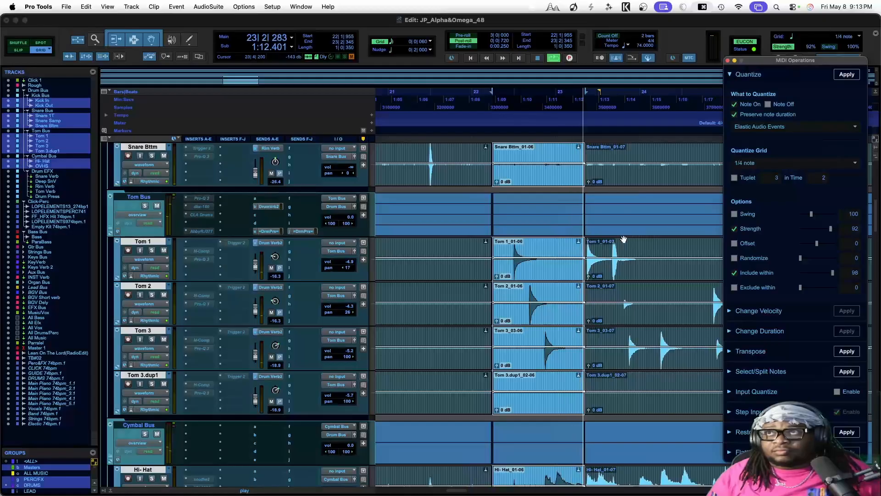
Separate the grouped drum clips at 25|2|660 and play the section starting at 23|2|360.
{"action": "left_click", "coordinate": [655, 248]}
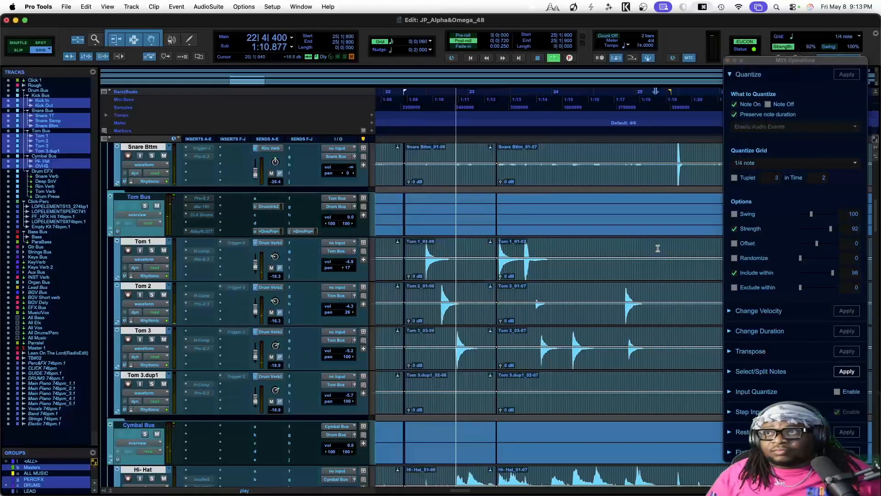
{"action": "left_click", "coordinate": [671, 247]}
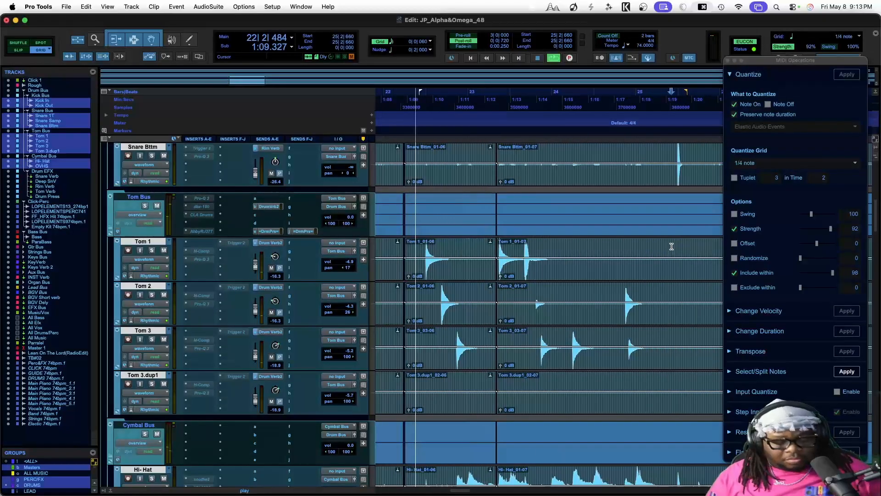
{"action": "key", "text": "super+e"}
{"action": "left_click", "coordinate": [599, 275]}
{"action": "key", "text": "space"}
{"action": "key", "text": "space"}
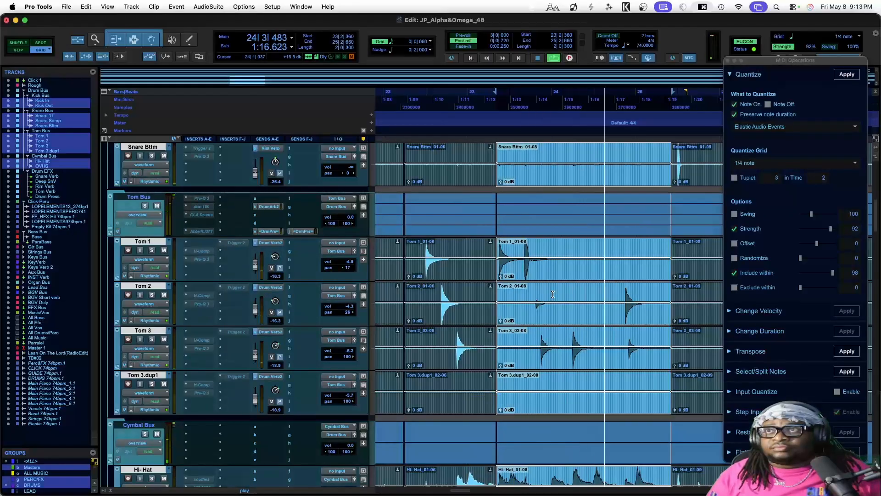
With the DRUMS group off, raise the clip gain of the Tom 2 hit from 23|3|660 to 24|1|780 and the Tom 3 hit at 24|4|240.
{"action": "left_click_drag", "start_coordinate": [554, 296], "coordinate": [527, 296]}
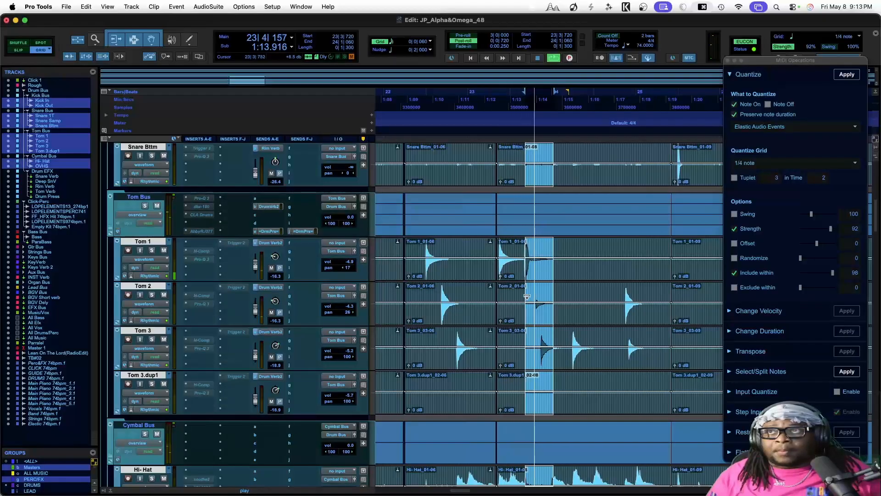
{"action": "left_click_drag", "start_coordinate": [525, 298], "coordinate": [554, 297]}
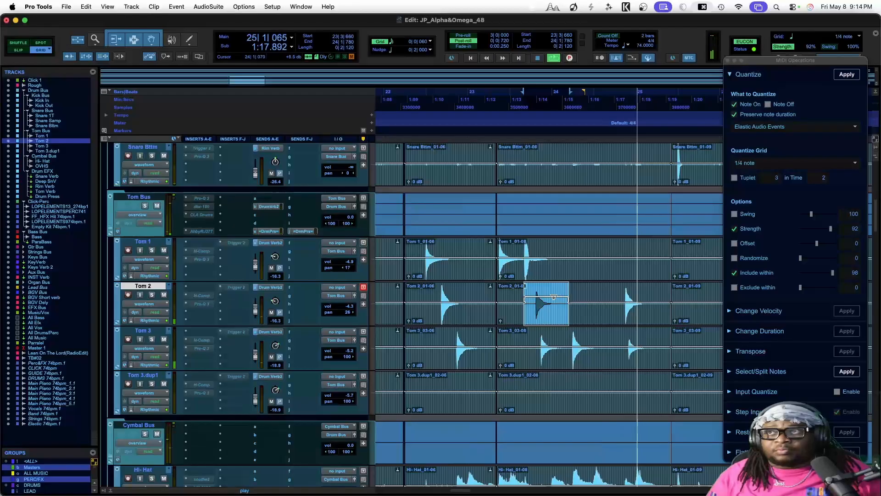
{"action": "mouse_move", "coordinate": [652, 340]}
{"action": "left_mouse_down"}
{"action": "mouse_move", "coordinate": [621, 345]}
{"action": "mouse_move", "coordinate": [640, 342]}
{"action": "left_mouse_up"}
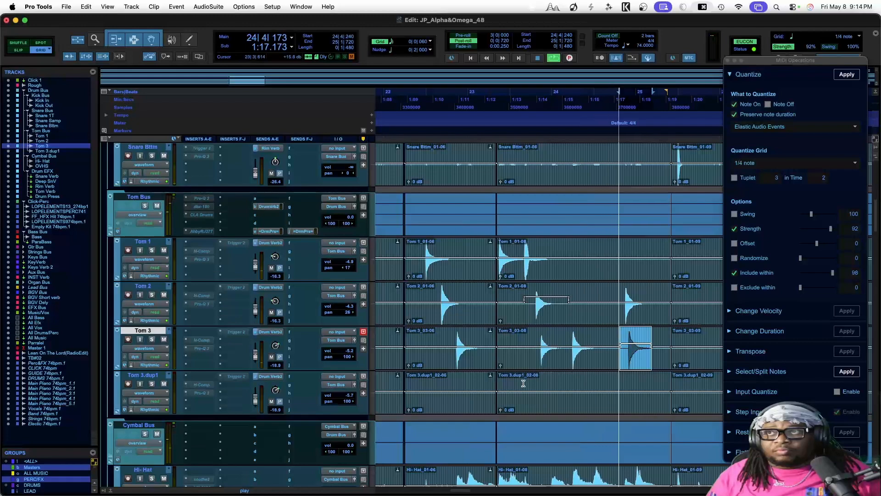
Turn the DRUMS group back on, quantize the section from 23|2|360 to 25|2|660 to 1/16 note, and audition it.
{"action": "left_click", "coordinate": [33, 486]}
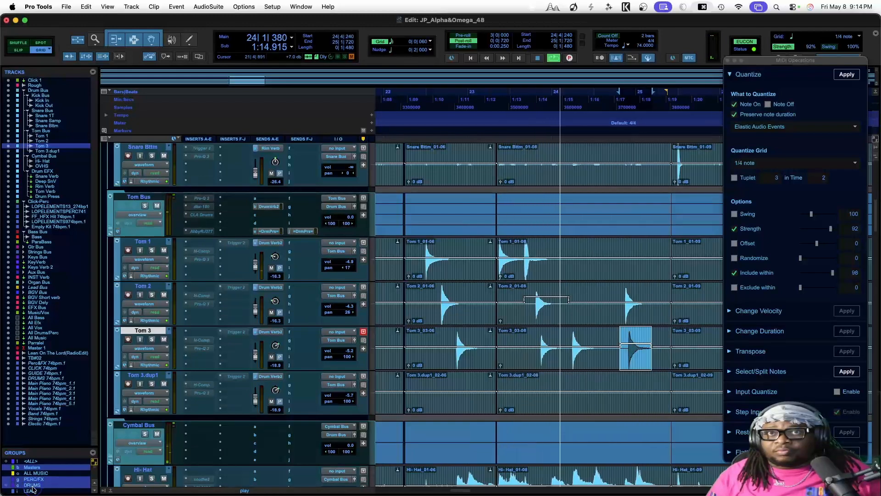
{"action": "left_click", "coordinate": [579, 347]}
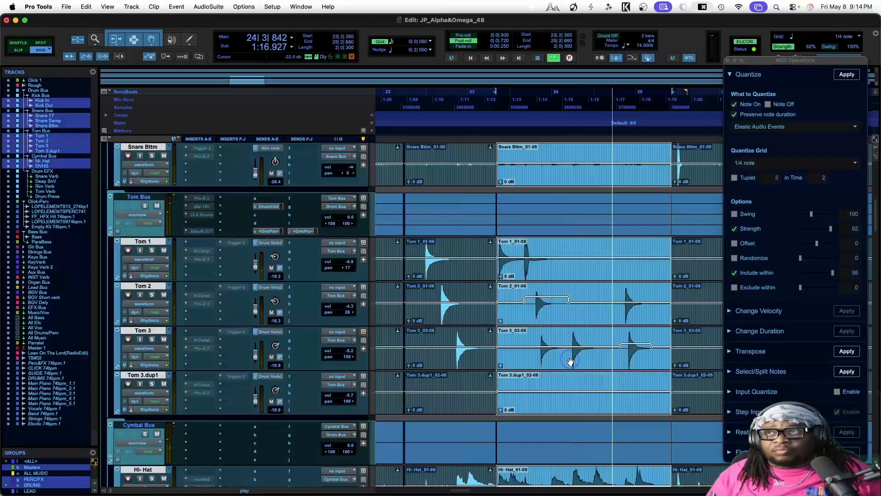
{"action": "left_click", "coordinate": [807, 164]}
{"action": "left_click", "coordinate": [790, 232]}
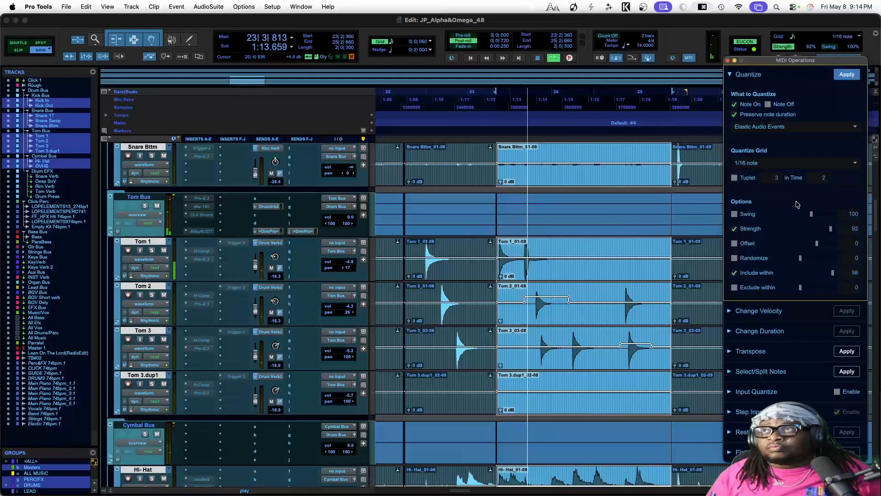
{"action": "key", "text": "space"}
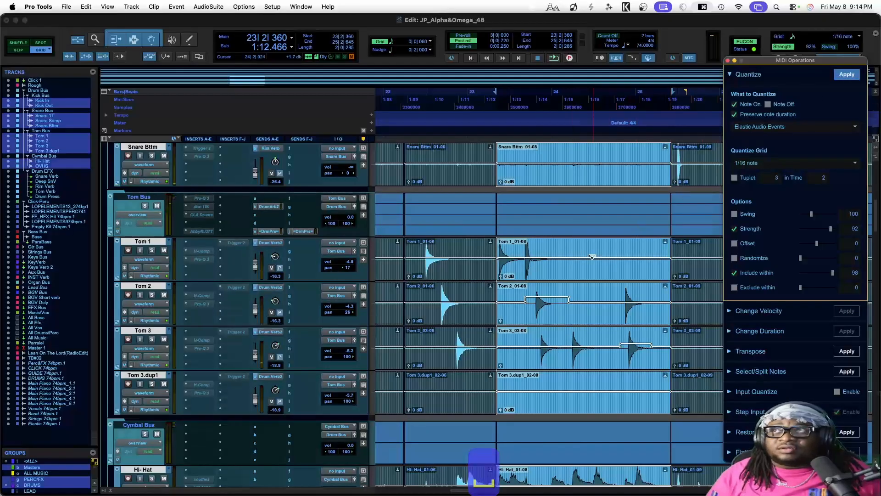
{"action": "key", "text": "space"}
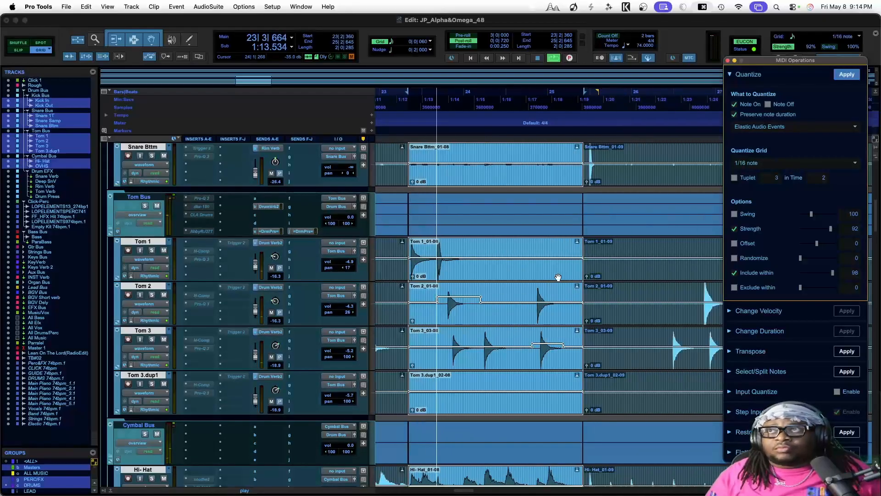
{"action": "key", "text": "space"}
Separate the grouped drum clips at 27|2|240.
{"action": "scroll", "coordinate": [558, 278], "scroll_direction": "down", "scroll_amount": 1}
{"action": "scroll", "coordinate": [558, 277], "scroll_direction": "right", "scroll_amount": 2}
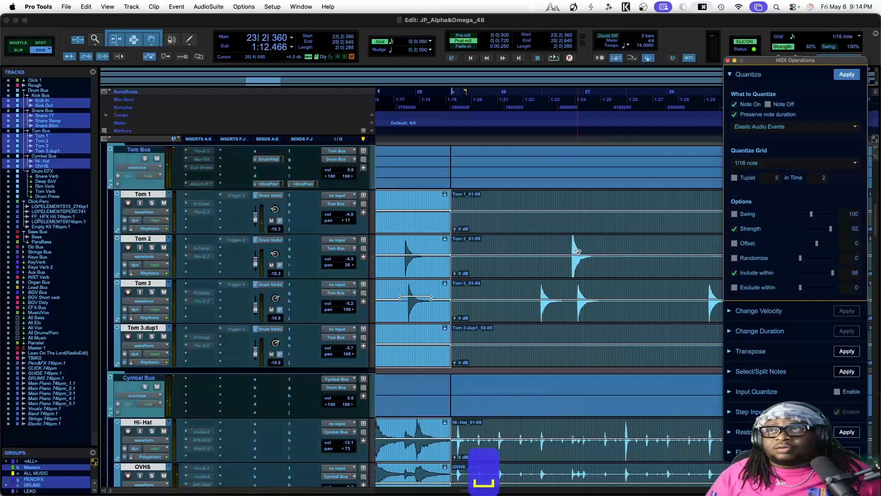
{"action": "left_click", "coordinate": [610, 244]}
{"action": "key", "text": "super+e"}
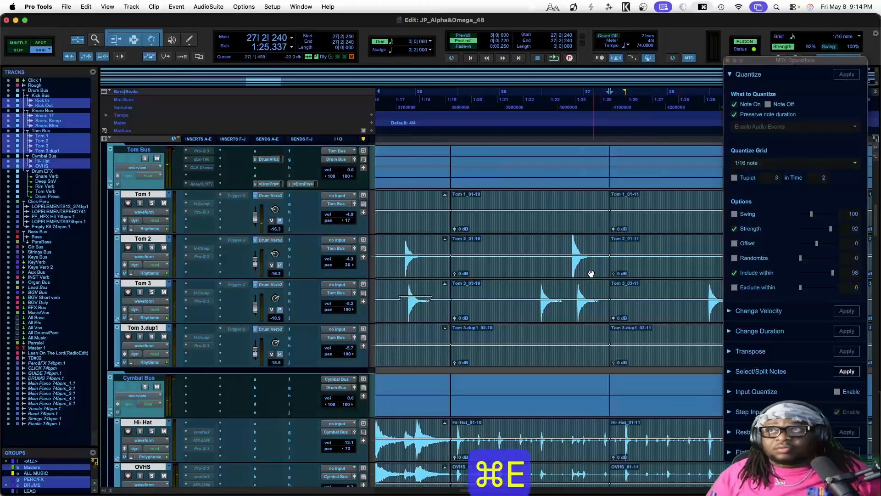
Quantize the Elastic Audio events of the drum section from 25|2|660 to 27|2|240 to 1/4 note and play it.
{"action": "left_click", "coordinate": [586, 281]}
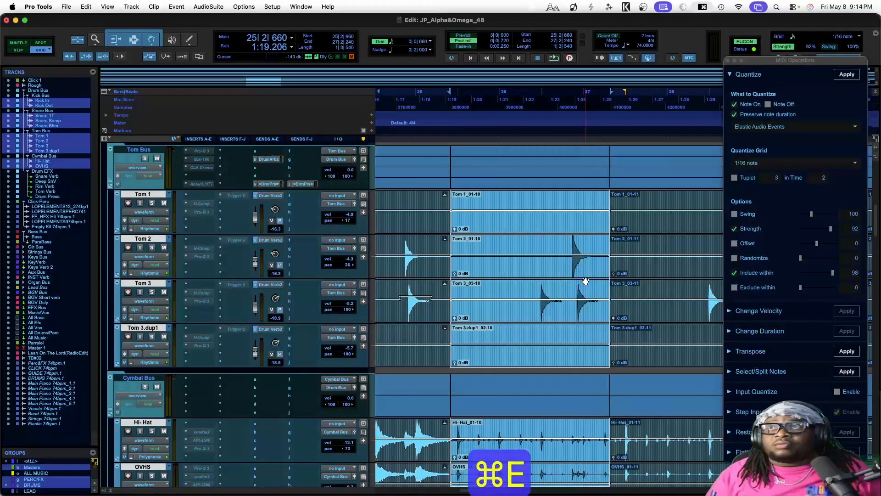
{"action": "left_click", "coordinate": [801, 126]}
{"action": "left_click", "coordinate": [803, 77]}
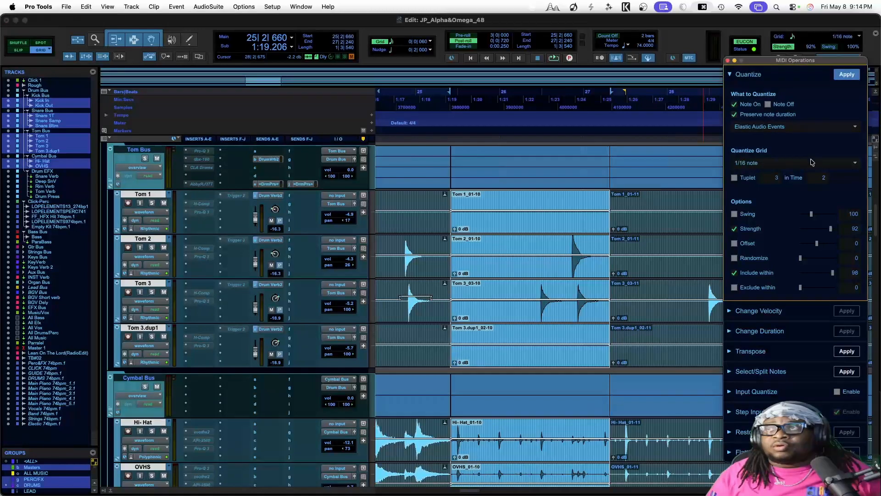
{"action": "left_click", "coordinate": [818, 165]}
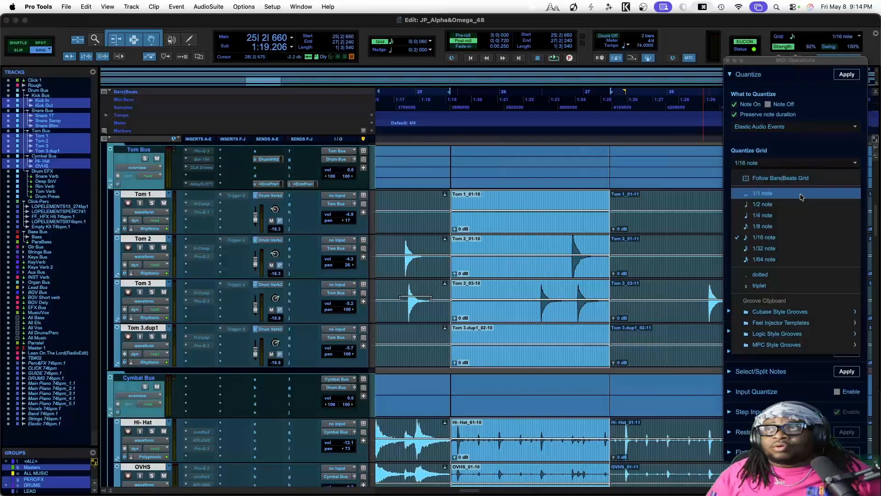
{"action": "left_click", "coordinate": [800, 215]}
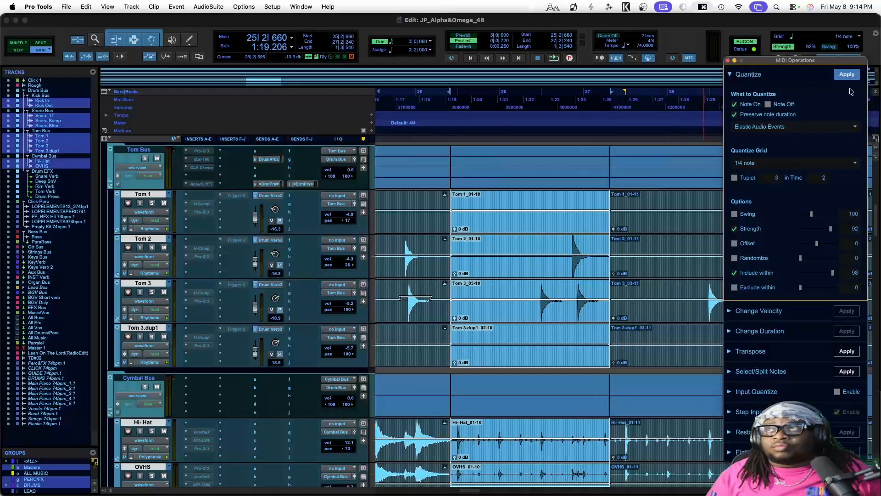
{"action": "left_click", "coordinate": [848, 74]}
{"action": "key", "text": "space"}
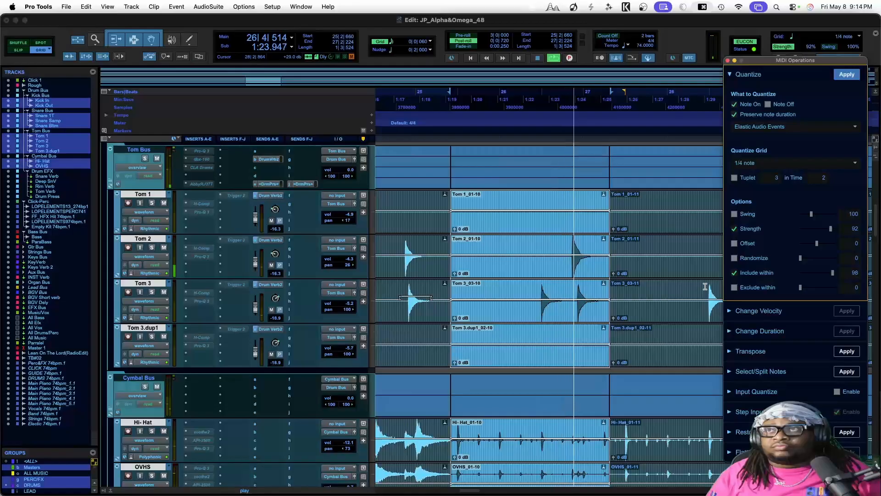
Try quantizing the grouped drum section from 27|2|240 to 30|2|000 to 1/4 note, auditioning the transition from 26|2|240.
{"action": "scroll", "coordinate": [621, 293], "scroll_direction": "right", "scroll_amount": 5}
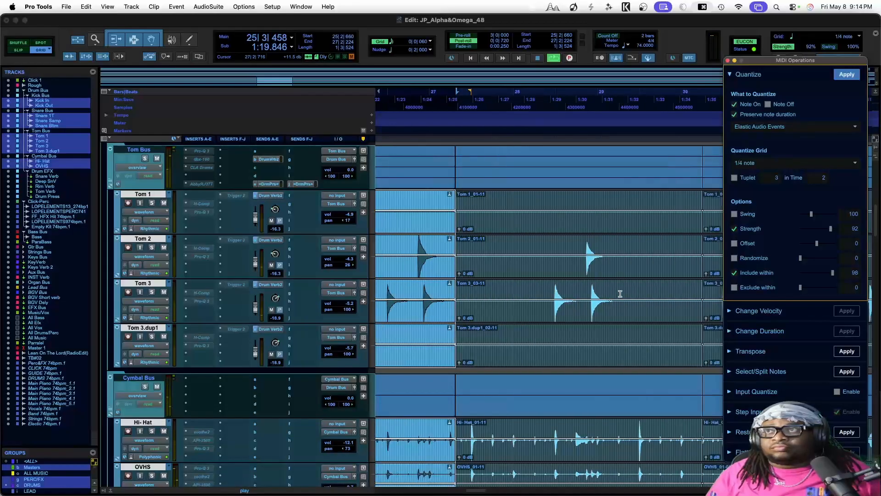
{"action": "double_click", "coordinate": [610, 324]}
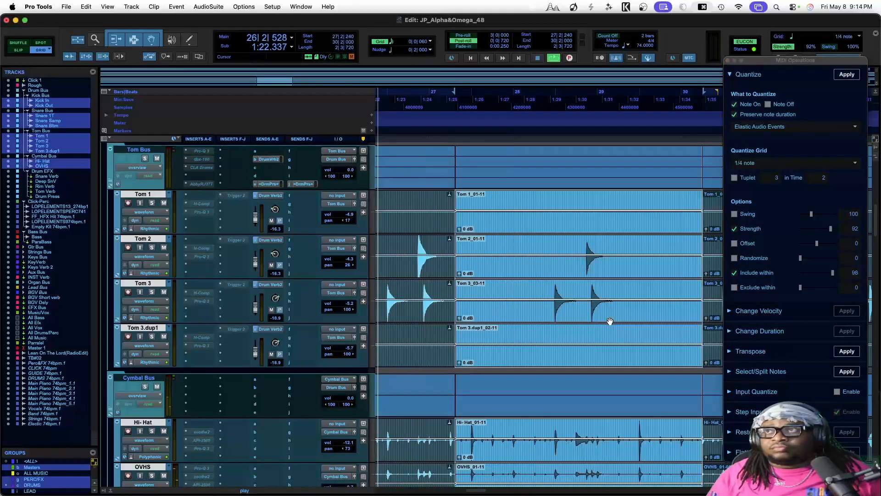
{"action": "left_click", "coordinate": [843, 76]}
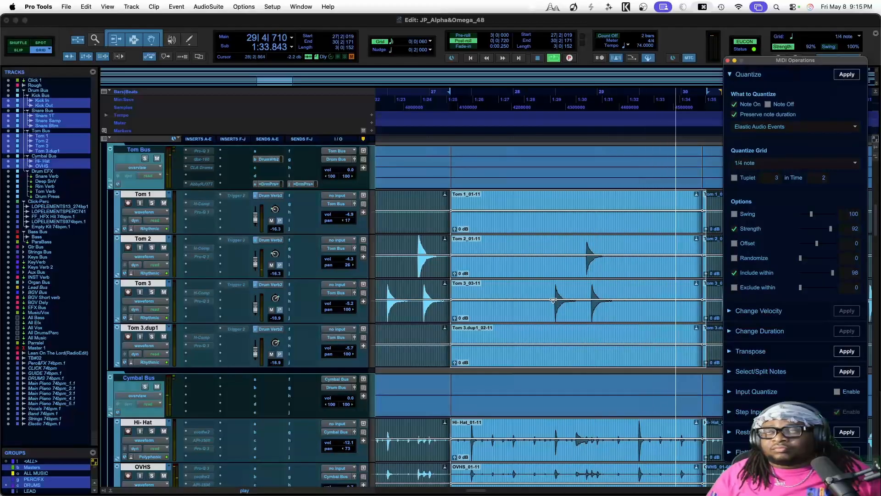
{"action": "scroll", "coordinate": [554, 301], "scroll_direction": "left", "scroll_amount": 2}
{"action": "key", "text": "space"}
{"action": "left_click", "coordinate": [415, 242]}
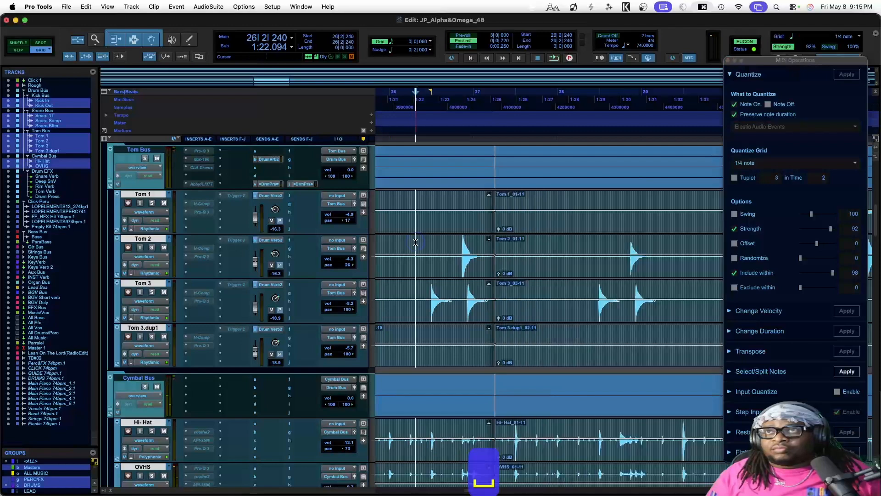
{"action": "key", "text": "space"}
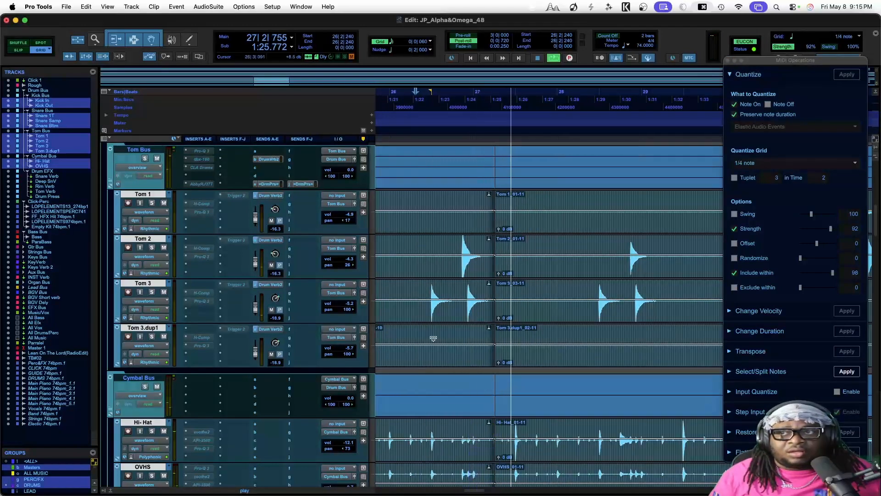
{"action": "key", "text": "space"}
Try trimming the grouped drum clips' boundary to 27|2|240, audition it from 27|1|660, and undo the trim.
{"action": "left_click_drag", "start_coordinate": [490, 444], "coordinate": [501, 445]}
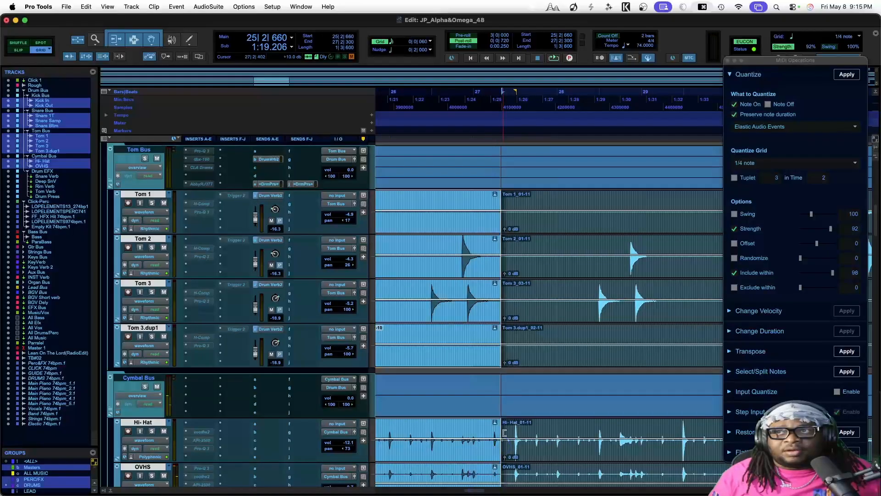
{"action": "left_click", "coordinate": [503, 447]}
{"action": "key", "text": "space"}
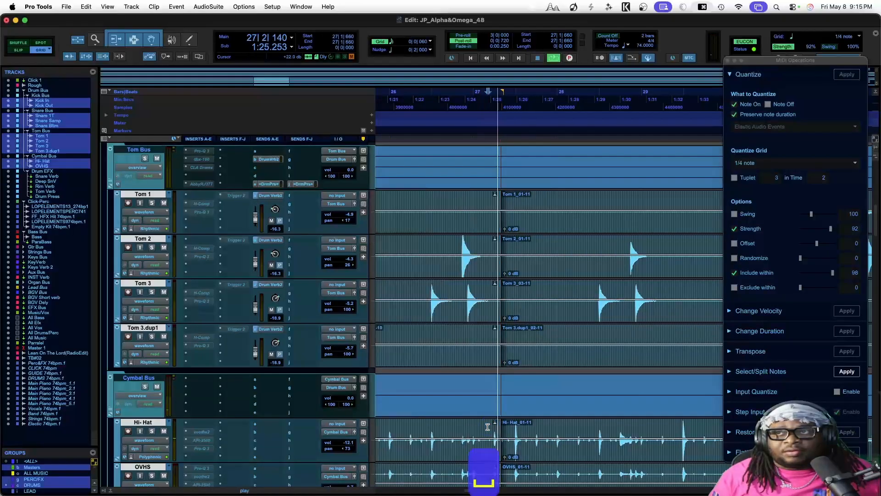
{"action": "key", "text": "space"}
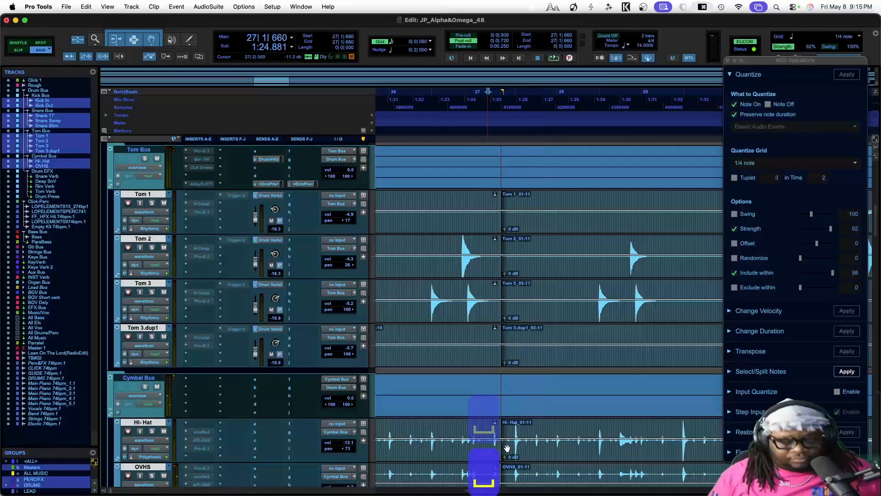
{"action": "key", "text": "super+z"}
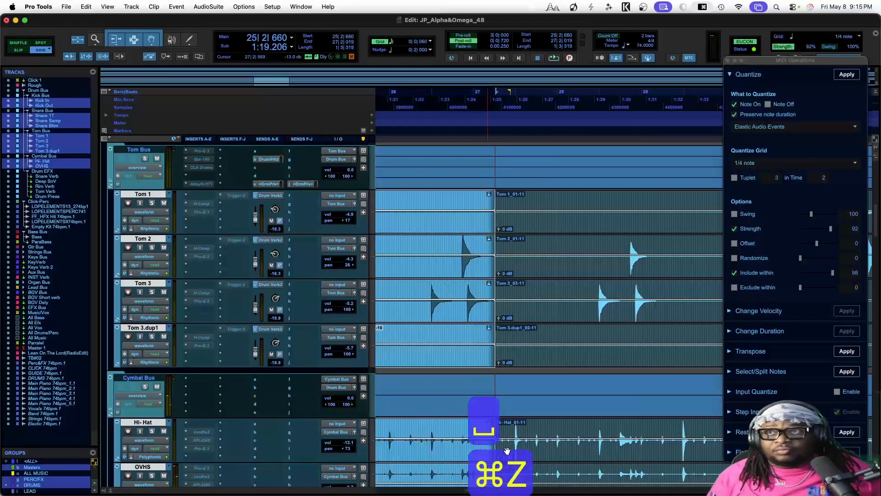
Play the transition into bar 27 from 26|4|180 and undo the quantize of the section that follows it.
{"action": "left_click", "coordinate": [456, 425]}
{"action": "key", "text": "space"}
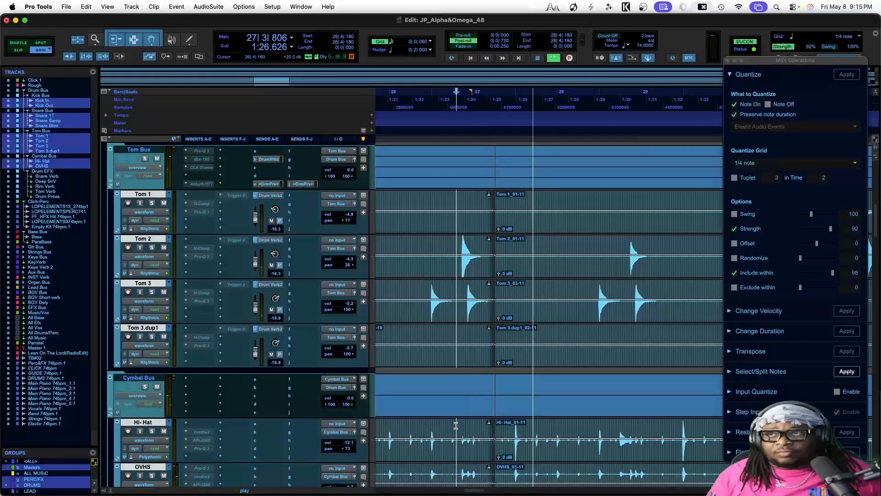
{"action": "key", "text": "space"}
{"action": "key", "text": "super+z"}
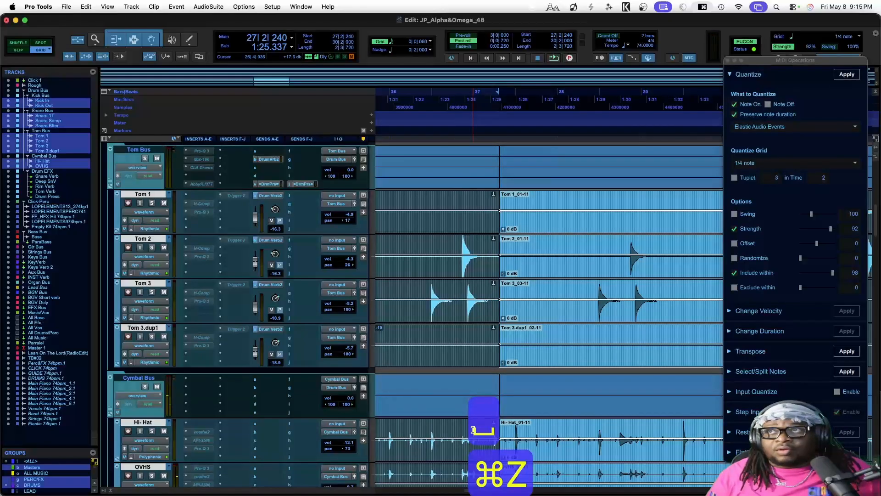
Extend the drum selection's start to 27|1|780, quantize it through 30|2|000 to 1/4 note, and audition from 26|4|060.
{"action": "scroll", "coordinate": [484, 379], "scroll_direction": "right", "scroll_amount": 3}
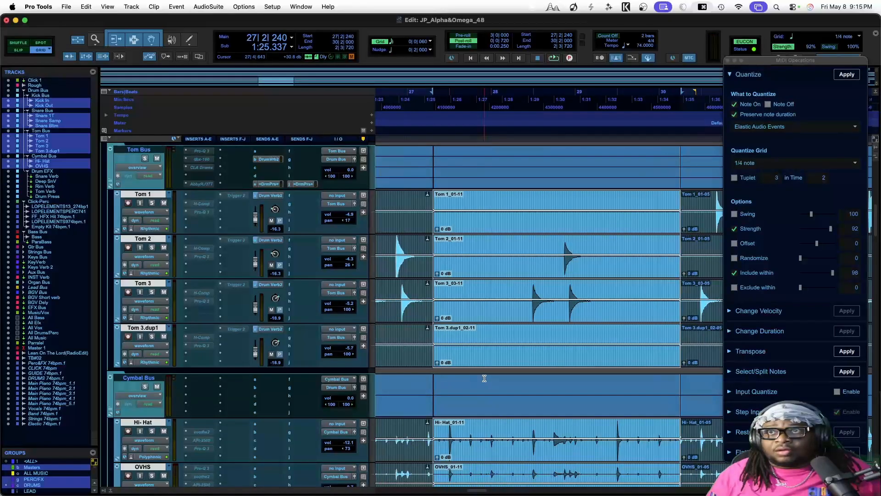
{"action": "left_click", "coordinate": [423, 429], "text": "shift"}
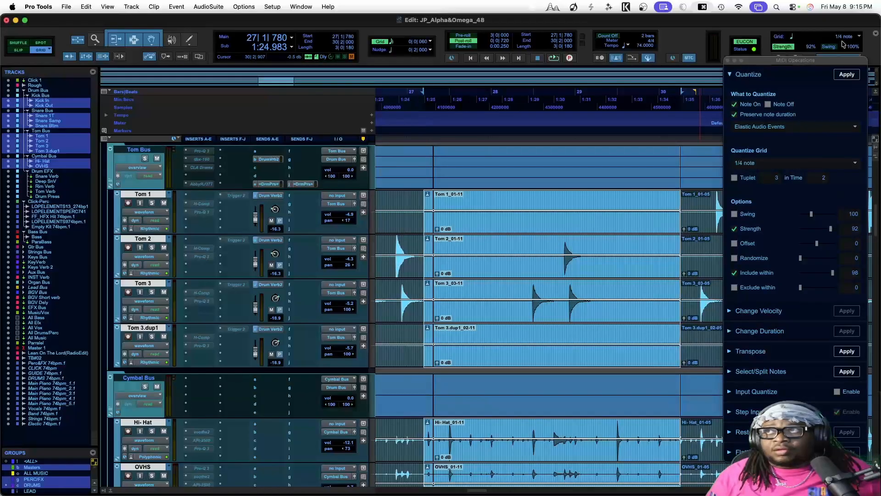
{"action": "left_click", "coordinate": [846, 75]}
{"action": "key", "text": "space"}
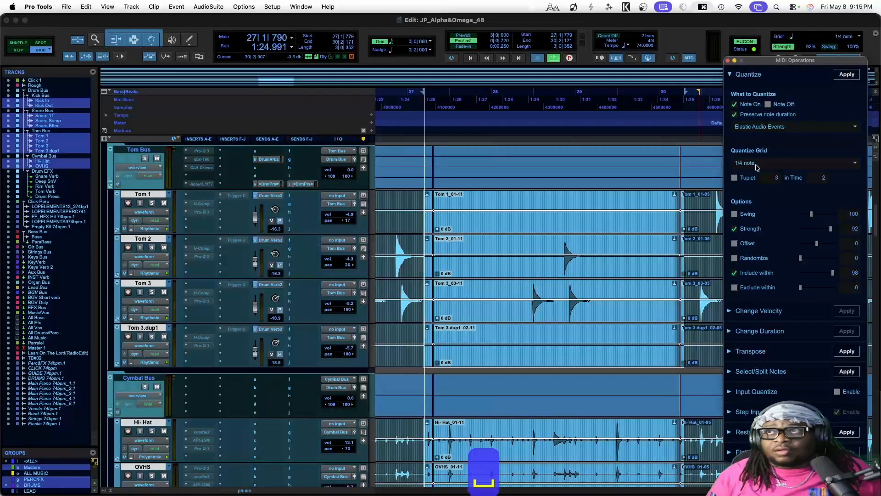
{"action": "key", "text": "space"}
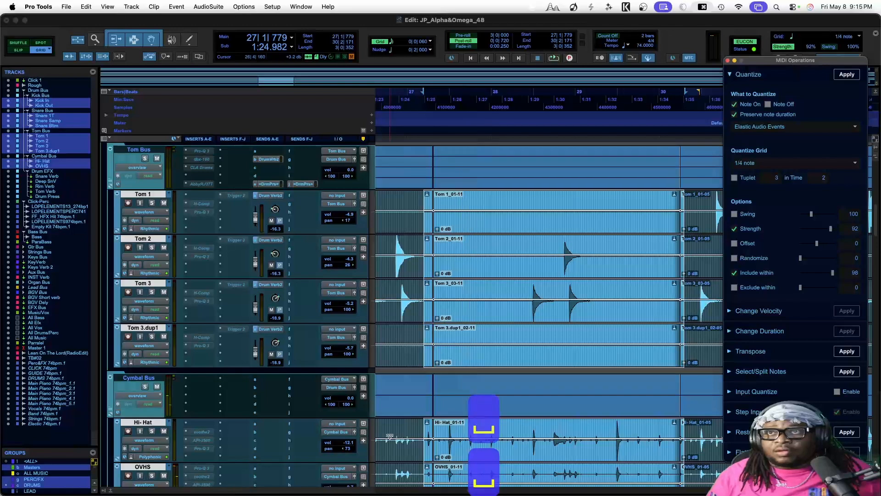
{"action": "left_click", "coordinate": [387, 428]}
{"action": "key", "text": "space"}
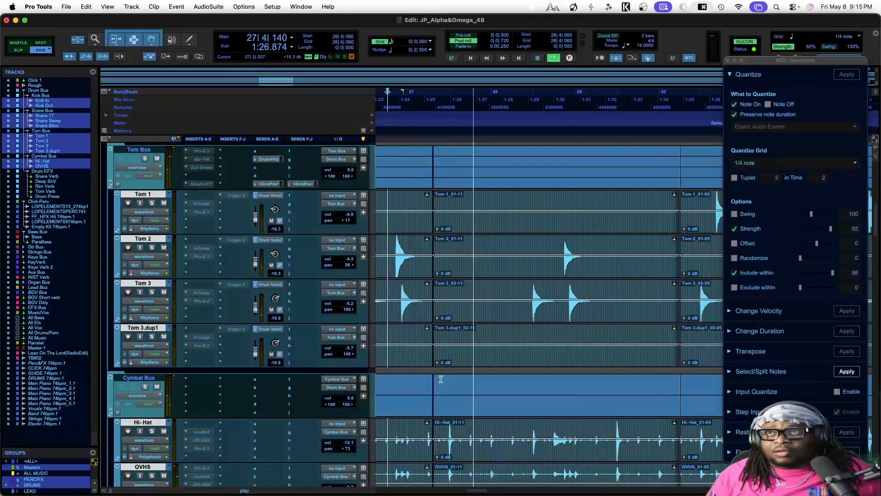
Crossfade the grouped drum clips at the boundary around 27|2|240 and separate the clips at 33|2|660.
{"action": "left_click", "coordinate": [434, 366]}
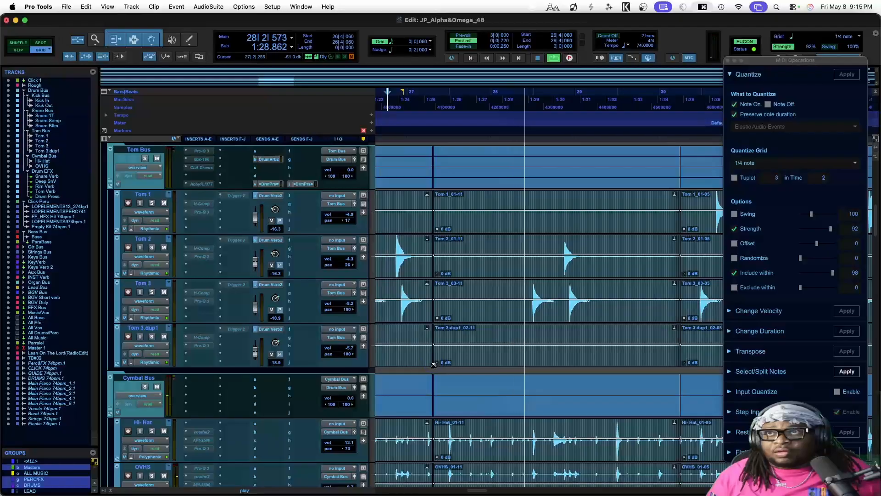
{"action": "left_click_drag", "start_coordinate": [434, 366], "coordinate": [433, 365]}
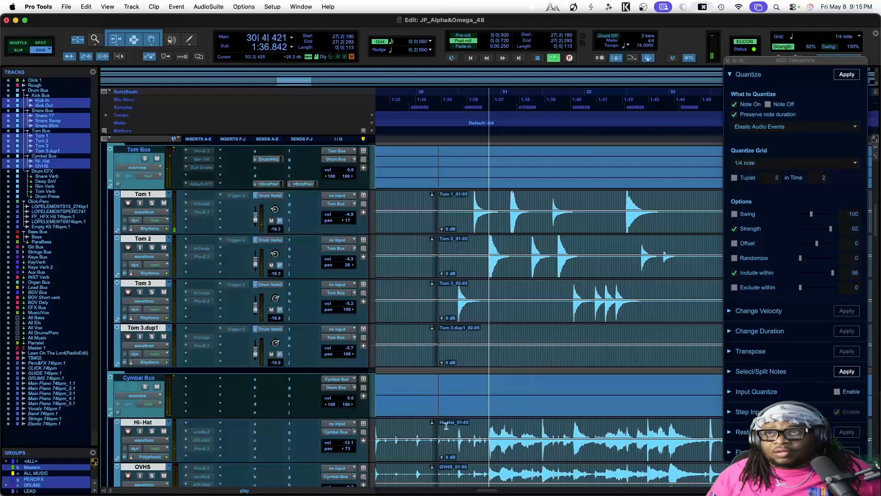
{"action": "left_click", "coordinate": [639, 427]}
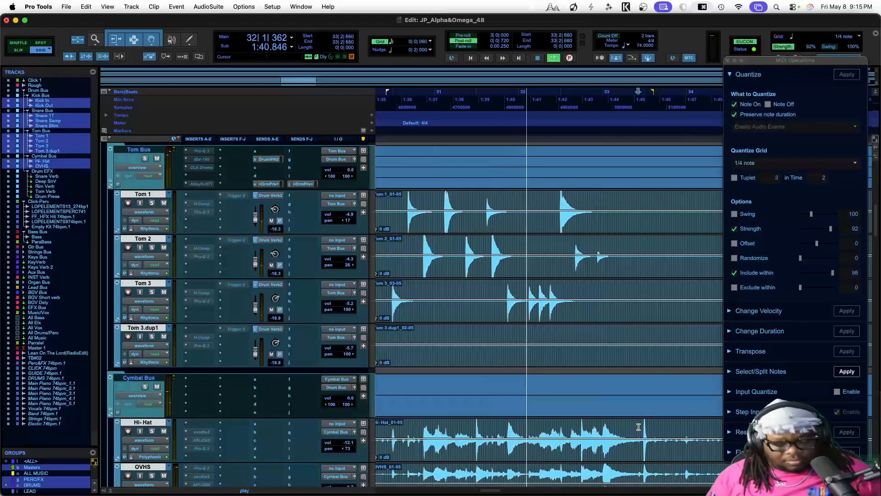
{"action": "key", "text": "super+e"}
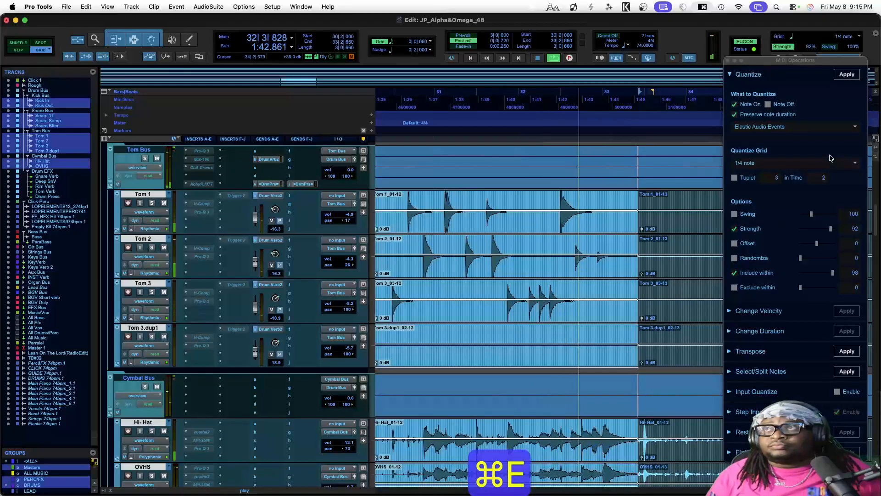
Set the quantize grid to 1/16 note and stop playback.
{"action": "left_click", "coordinate": [830, 161]}
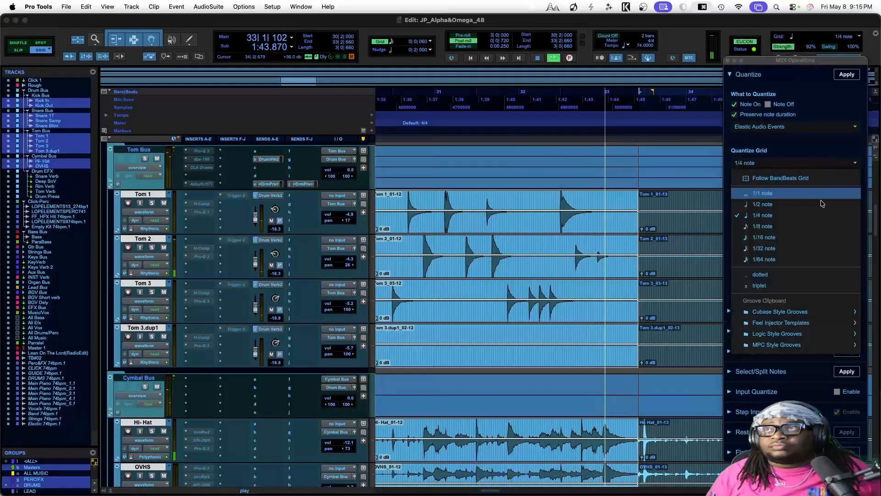
{"action": "left_click", "coordinate": [817, 238]}
{"action": "key", "text": "space"}
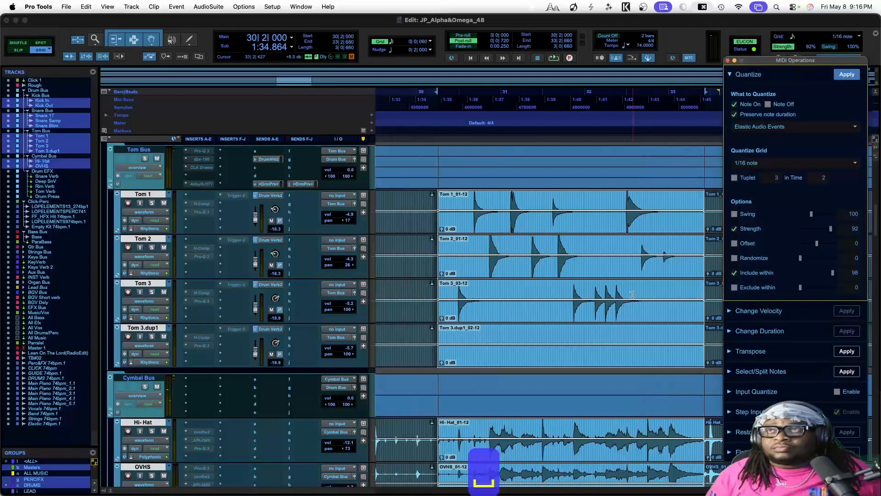
Extend the drum selection's start to 30|1|720, quantize it to 1/16 note, and start auditioning it.
{"action": "scroll", "coordinate": [632, 295], "scroll_direction": "left", "scroll_amount": 1}
{"action": "left_click", "coordinate": [455, 290]}
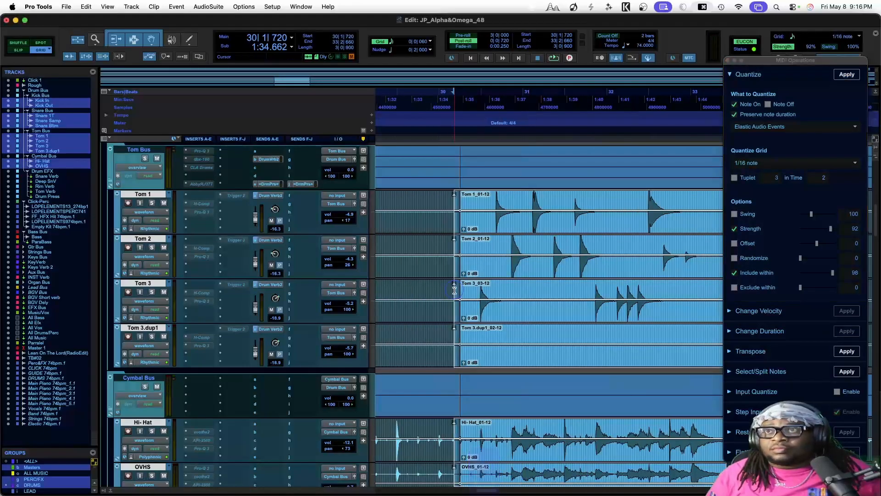
{"action": "left_click", "coordinate": [849, 79]}
{"action": "key", "text": "space"}
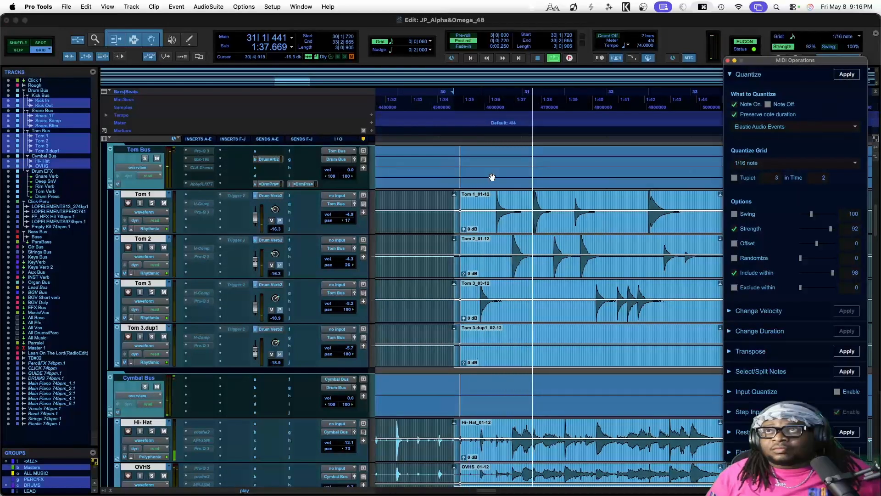
Play the transition into bar 30 from 29|4|180 and look through the drum tracks across the session.
{"action": "left_click", "coordinate": [421, 204]}
{"action": "key", "text": "space"}
{"action": "key", "text": "space"}
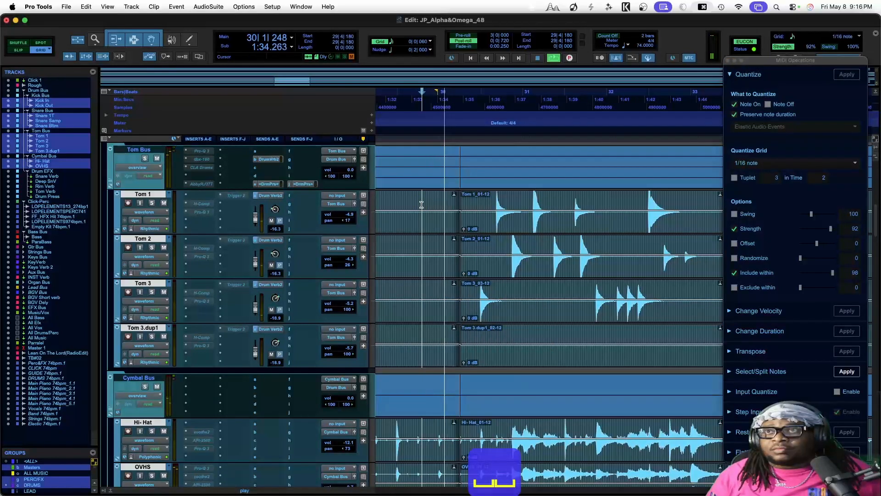
{"action": "scroll", "coordinate": [439, 284], "scroll_direction": "down", "scroll_amount": 10}
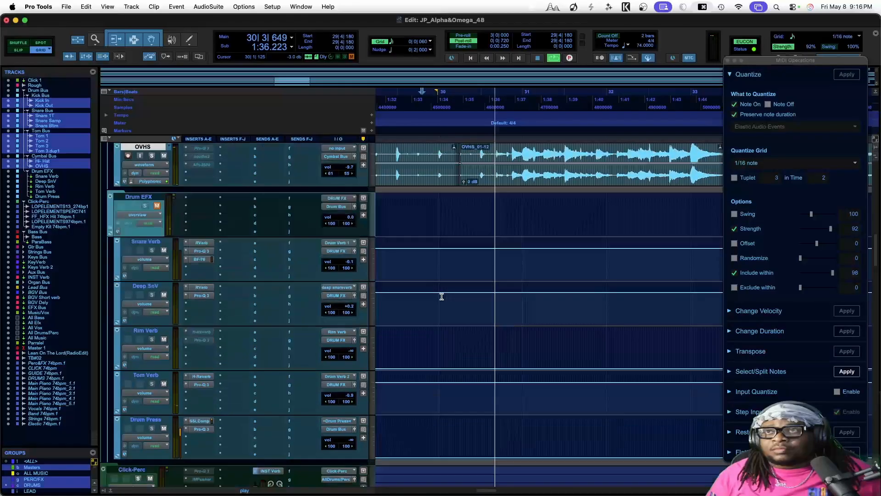
{"action": "scroll", "coordinate": [442, 296], "scroll_direction": "up", "scroll_amount": 10}
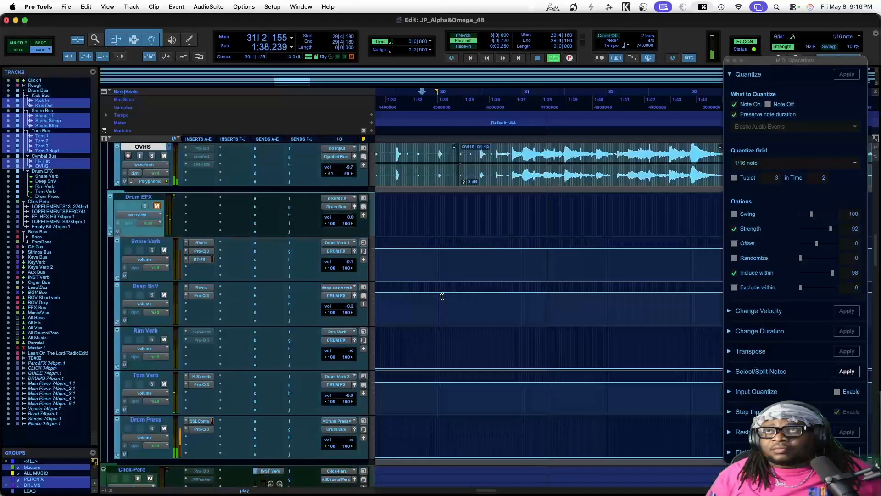
{"action": "scroll", "coordinate": [442, 296], "scroll_direction": "up", "scroll_amount": 3}
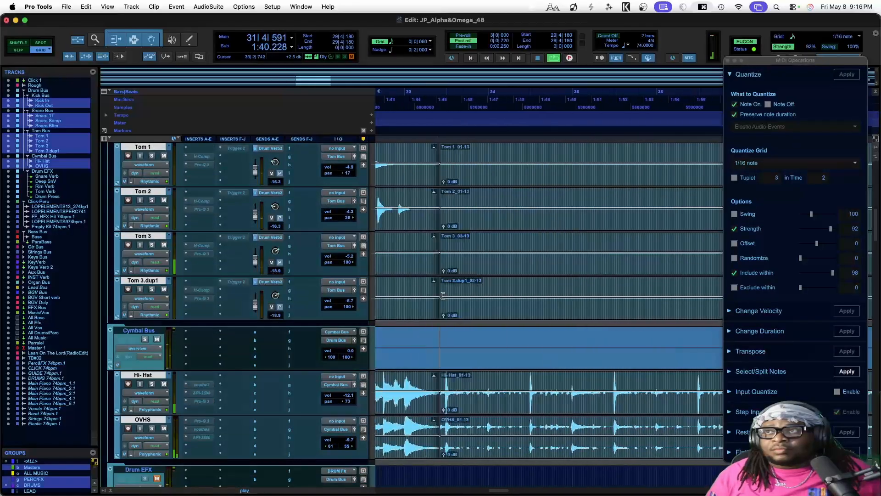
{"action": "scroll", "coordinate": [442, 295], "scroll_direction": "right", "scroll_amount": 15}
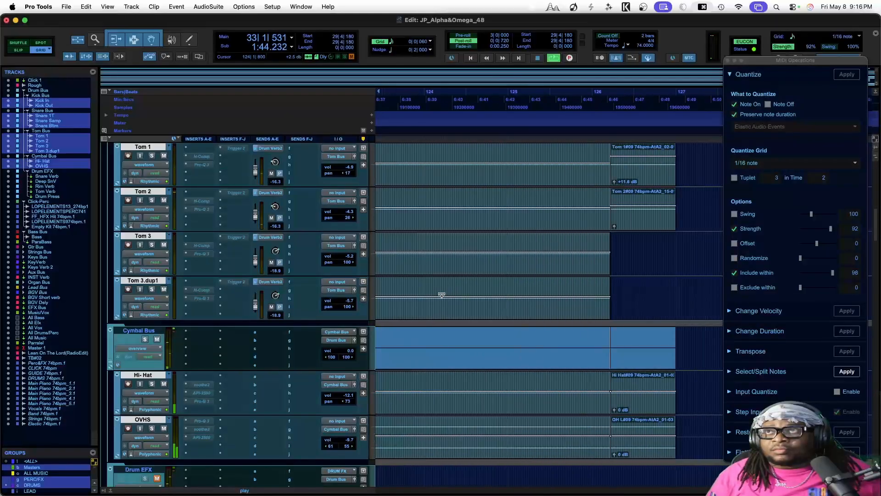
{"action": "scroll", "coordinate": [441, 296], "scroll_direction": "up", "scroll_amount": 3}
{"action": "scroll", "coordinate": [442, 296], "scroll_direction": "up", "scroll_amount": 6}
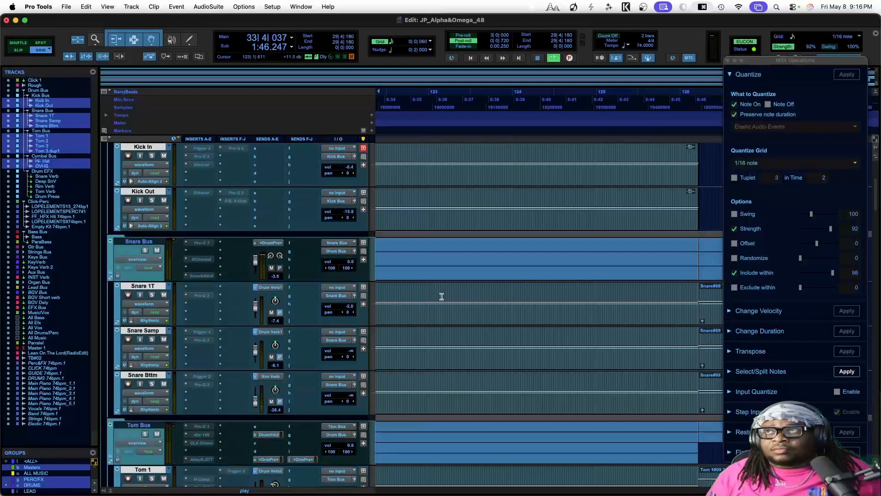
{"action": "scroll", "coordinate": [441, 296], "scroll_direction": "left", "scroll_amount": 5}
{"action": "scroll", "coordinate": [442, 297], "scroll_direction": "left", "scroll_amount": 12}
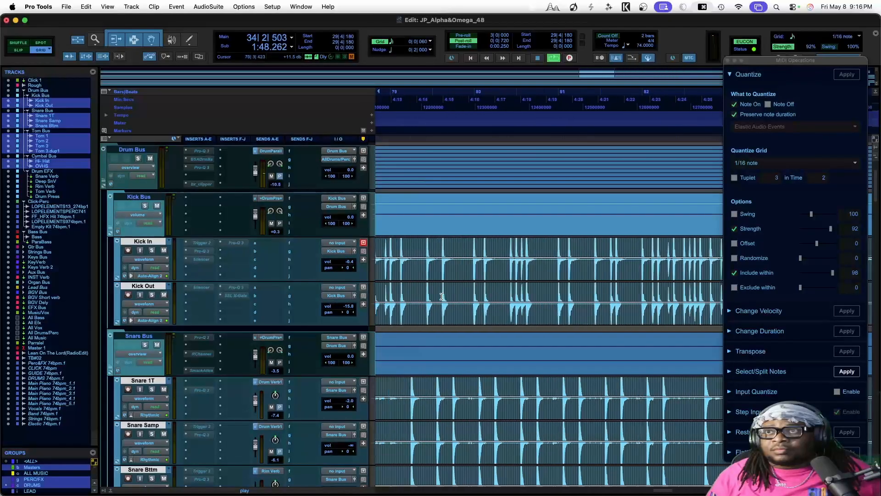
{"action": "scroll", "coordinate": [441, 296], "scroll_direction": "left", "scroll_amount": 3}
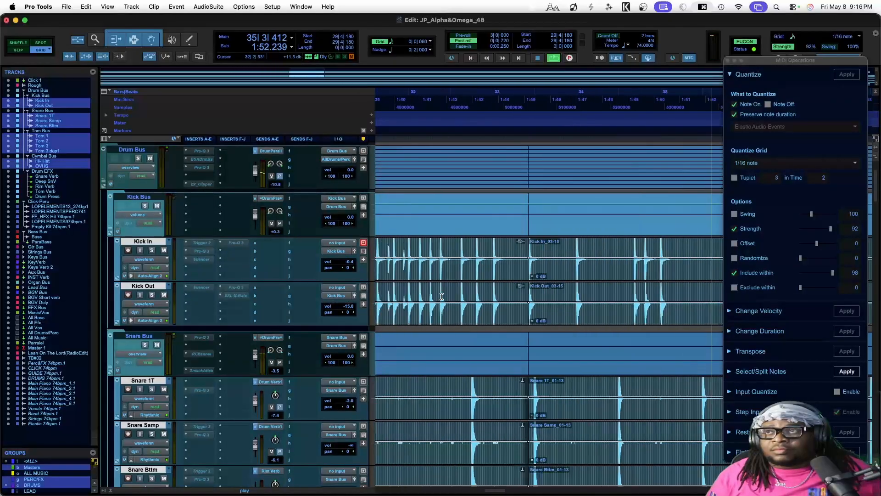
{"action": "key", "text": "space"}
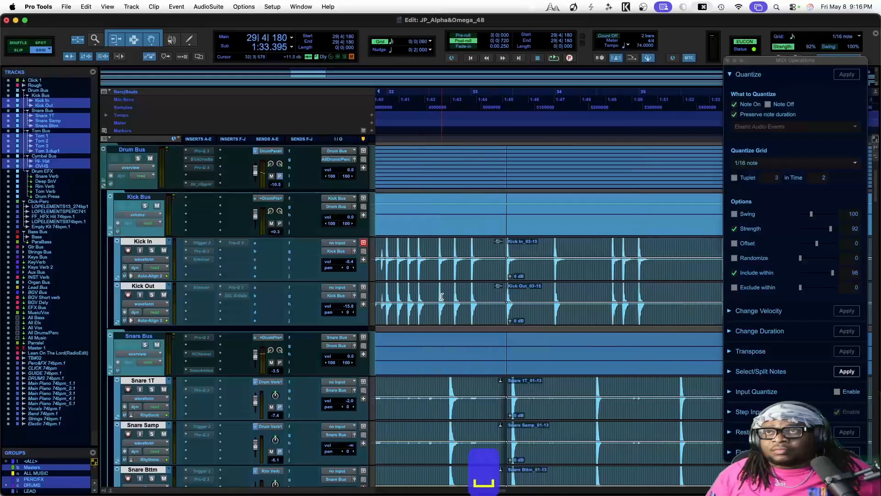
Undo the quantize of the section starting at 30|1|720 and audition the transition into bar 30 from 29|3|540.
{"action": "key", "text": "super+z"}
{"action": "scroll", "coordinate": [442, 297], "scroll_direction": "left", "scroll_amount": 2}
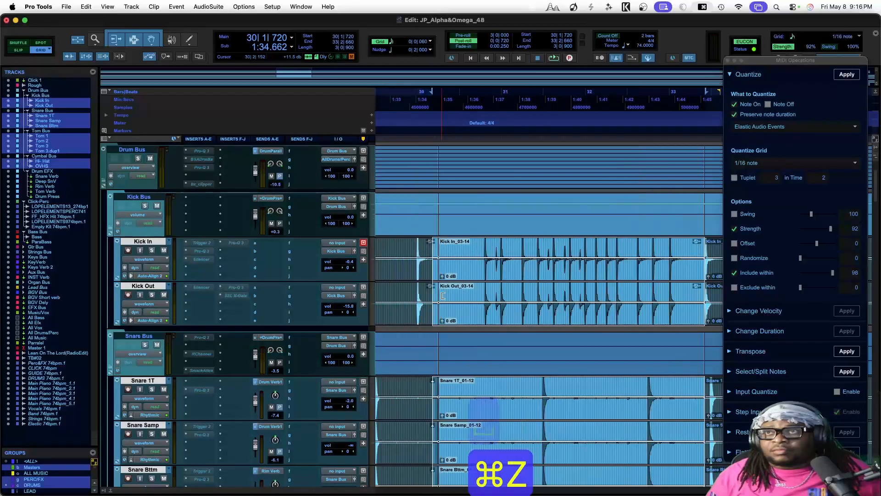
{"action": "left_click_drag", "start_coordinate": [501, 319], "coordinate": [445, 398]}
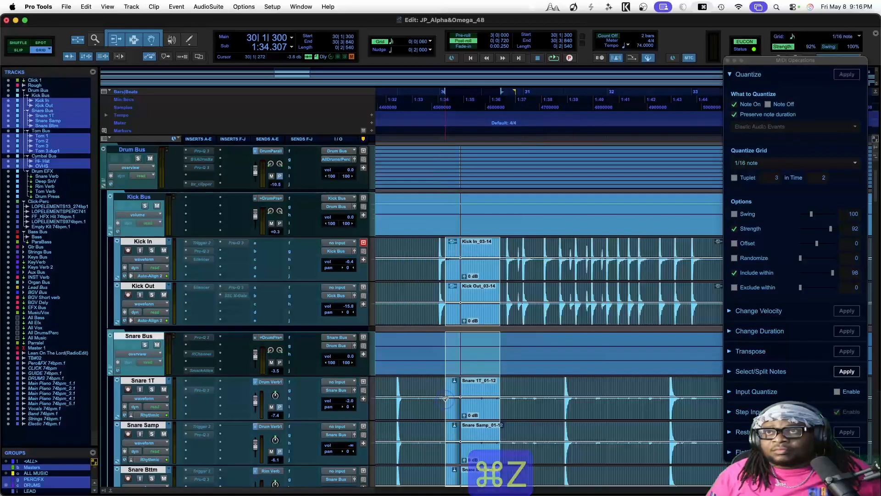
{"action": "left_click", "coordinate": [409, 382]}
{"action": "key", "text": "space"}
{"action": "scroll", "coordinate": [410, 384], "scroll_direction": "down", "scroll_amount": 3}
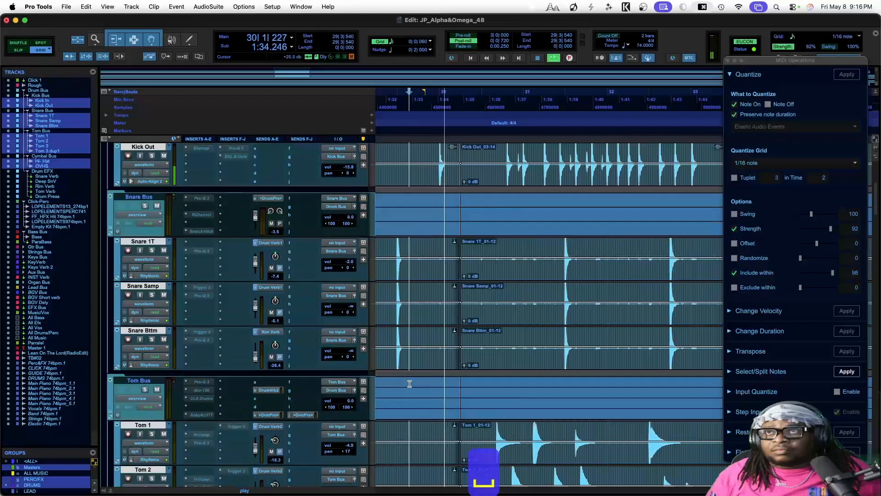
{"action": "scroll", "coordinate": [410, 383], "scroll_direction": "down", "scroll_amount": 3}
{"action": "key", "text": "space"}
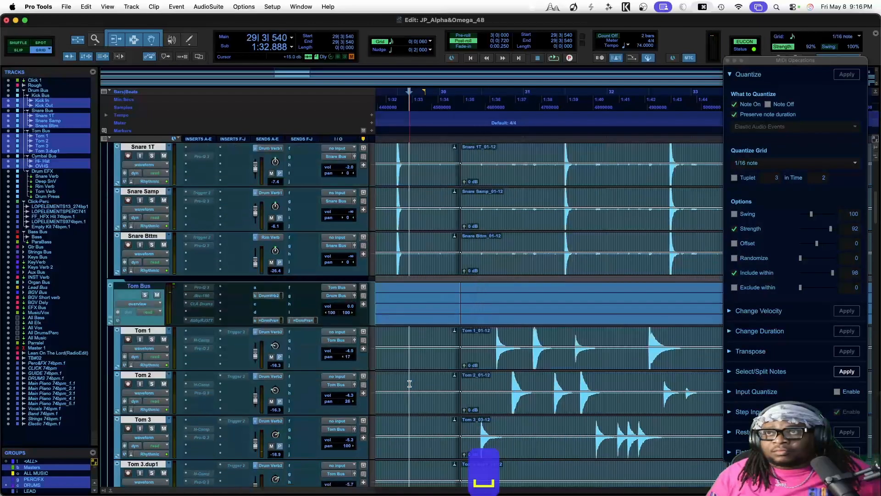
Undo the earlier drum edits back to the selection starting at 27|1|780, shorten its end to 29|4|780, and separate the clips there.
{"action": "key", "text": "super+z"}
{"action": "scroll", "coordinate": [410, 383], "scroll_direction": "down", "scroll_amount": 4}
{"action": "key", "text": "super+z"}
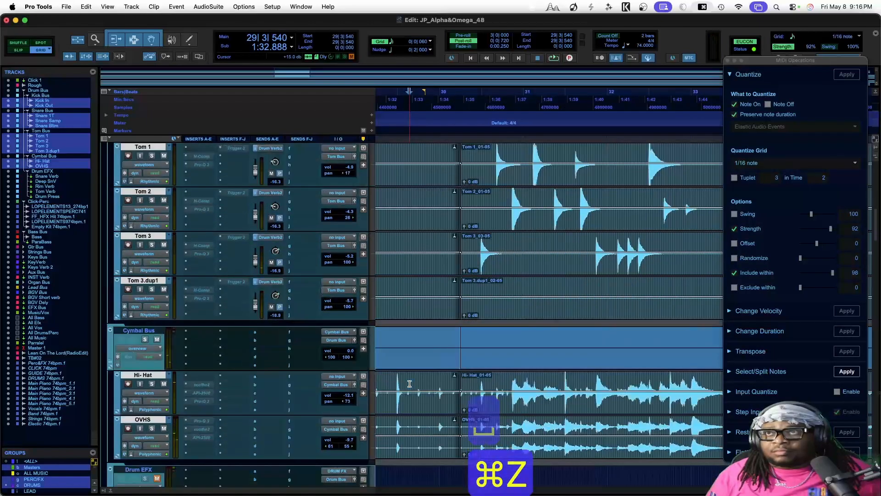
{"action": "key", "text": "super+z"}
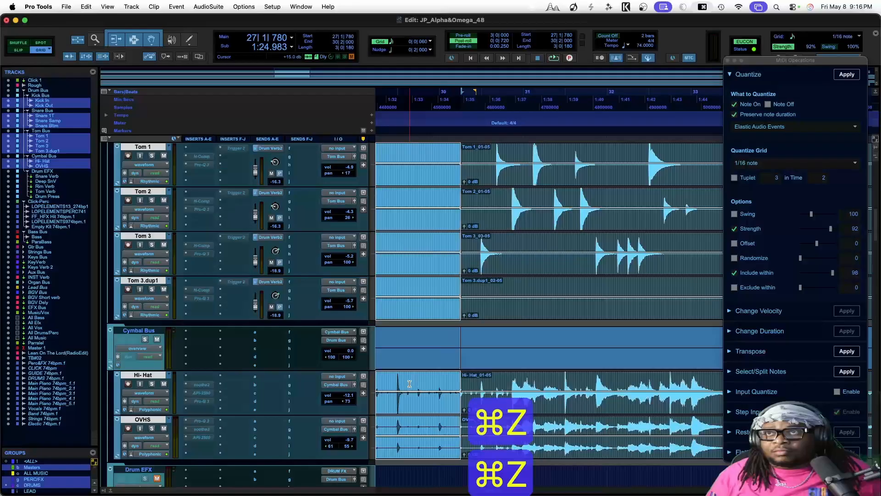
{"action": "left_click", "coordinate": [435, 388], "text": "shift"}
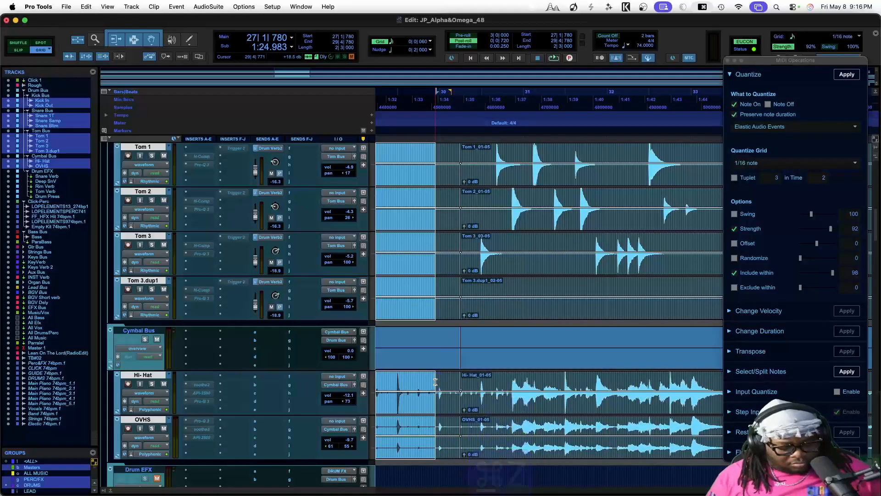
{"action": "key", "text": "super+e"}
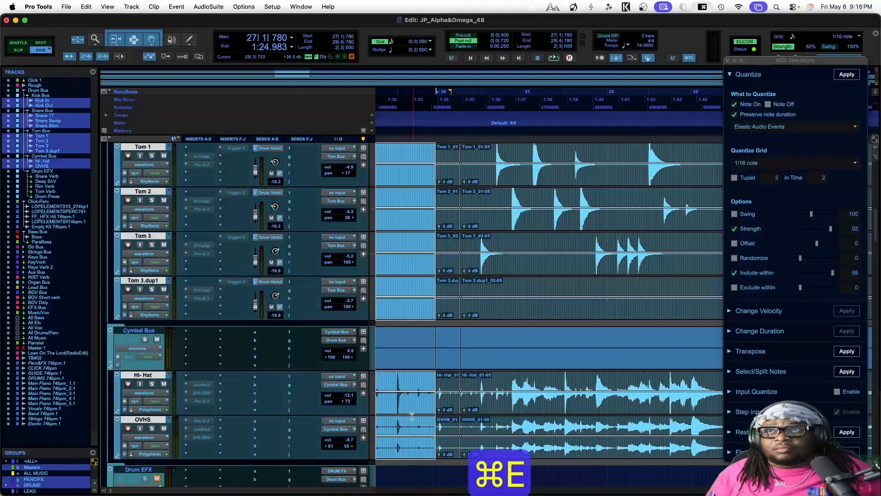
Play the separated drum section from its start and audition the transition into bar 27 from 26|4|360.
{"action": "scroll", "coordinate": [411, 416], "scroll_direction": "left", "scroll_amount": 5}
{"action": "key", "text": "space"}
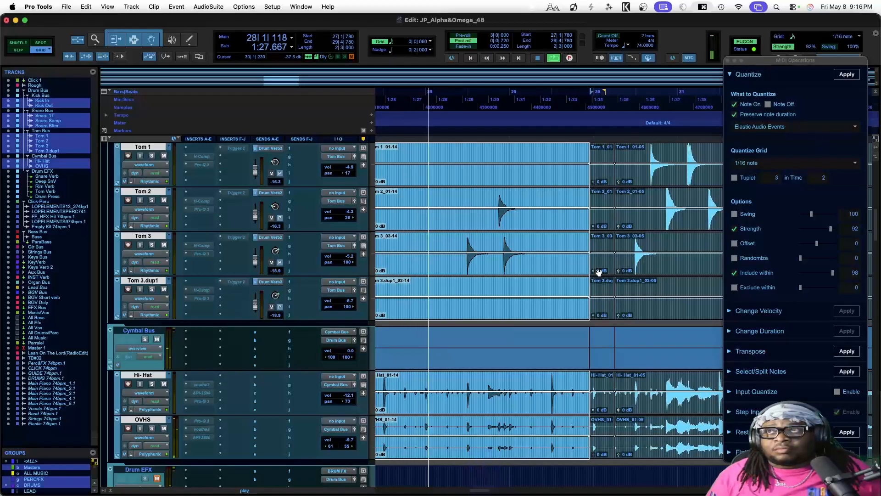
{"action": "scroll", "coordinate": [597, 273], "scroll_direction": "up", "scroll_amount": 5}
{"action": "scroll", "coordinate": [505, 284], "scroll_direction": "left", "scroll_amount": 3}
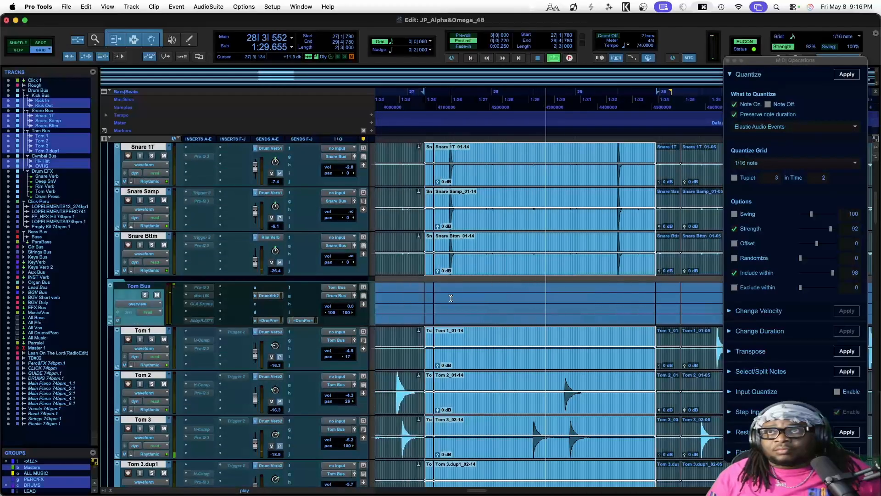
{"action": "key", "text": "space"}
{"action": "left_click", "coordinate": [395, 336]}
{"action": "key", "text": "space"}
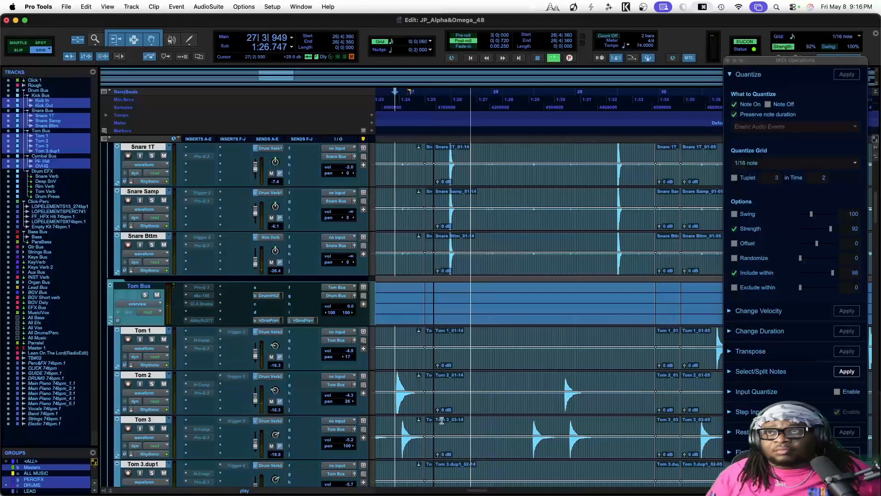
Try crossfading the grouped drum clips at the boundary around 27|2|240, audition it from 26|3|480, and undo the crossfade.
{"action": "left_click_drag", "start_coordinate": [436, 412], "coordinate": [432, 412]}
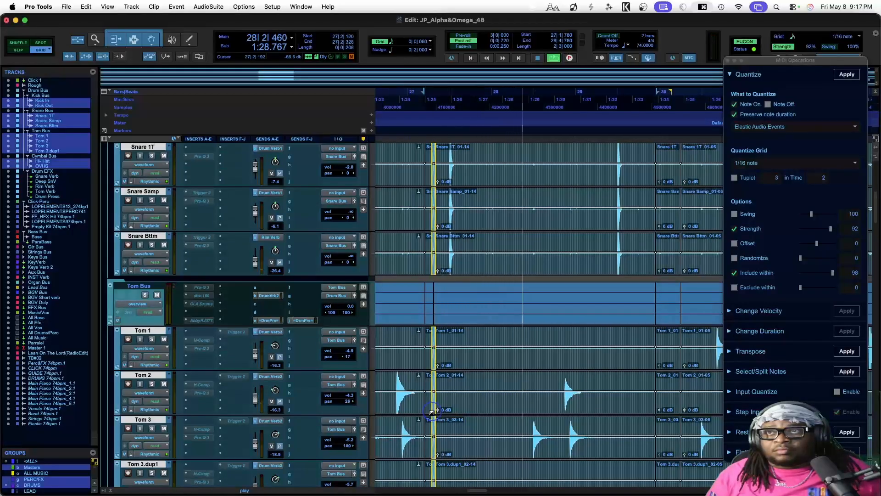
{"action": "key", "text": "space"}
{"action": "left_click", "coordinate": [409, 380]}
{"action": "key", "text": "space"}
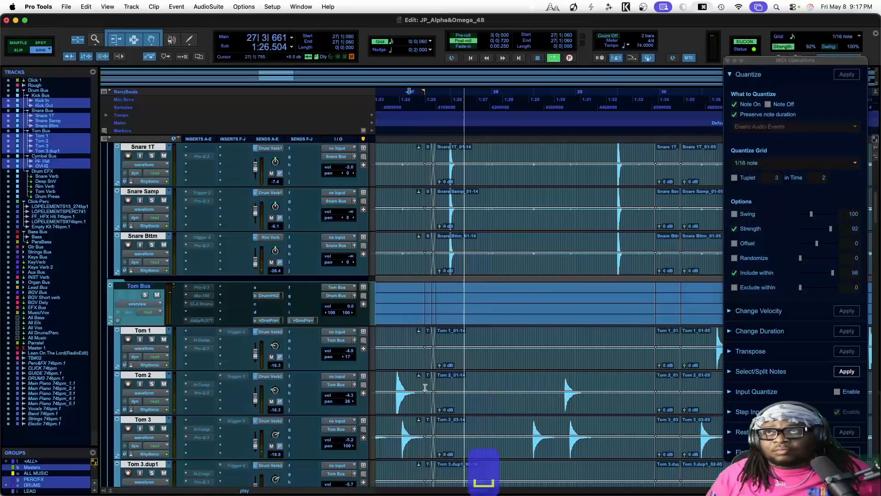
{"action": "key", "text": "space"}
{"action": "left_click", "coordinate": [377, 375]}
{"action": "key", "text": "space"}
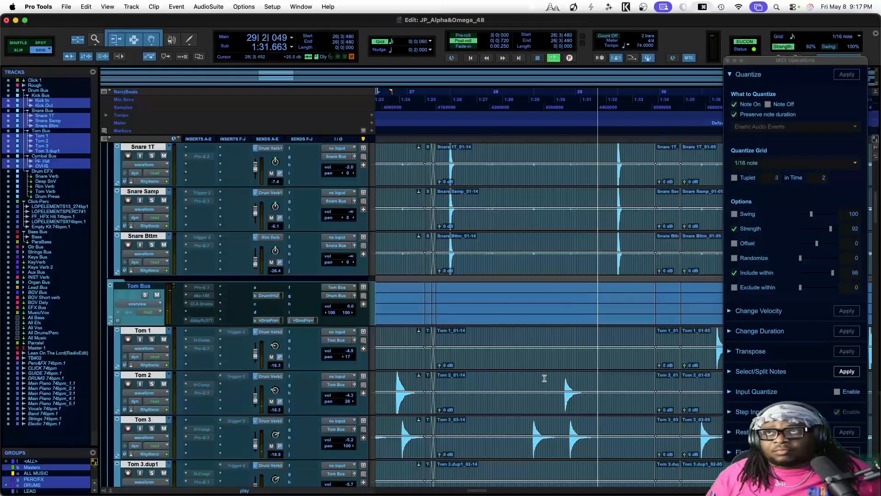
{"action": "left_click", "coordinate": [543, 409]}
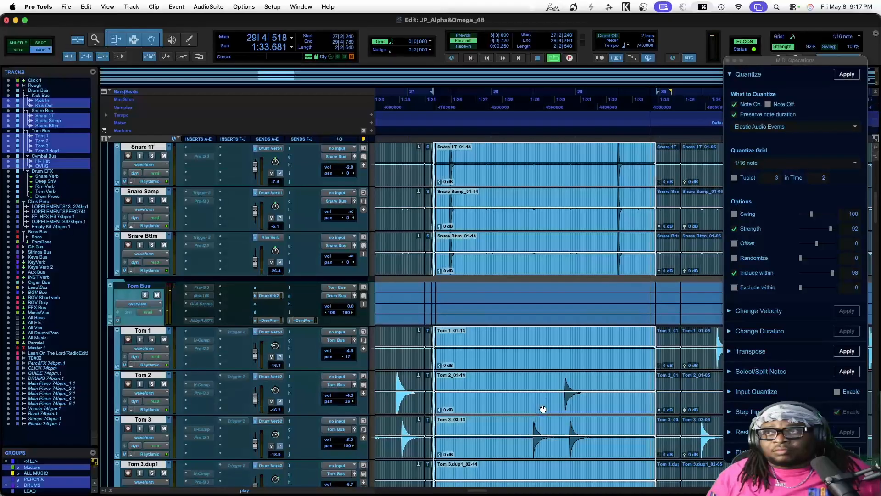
{"action": "left_click_drag", "start_coordinate": [426, 409], "coordinate": [434, 408]}
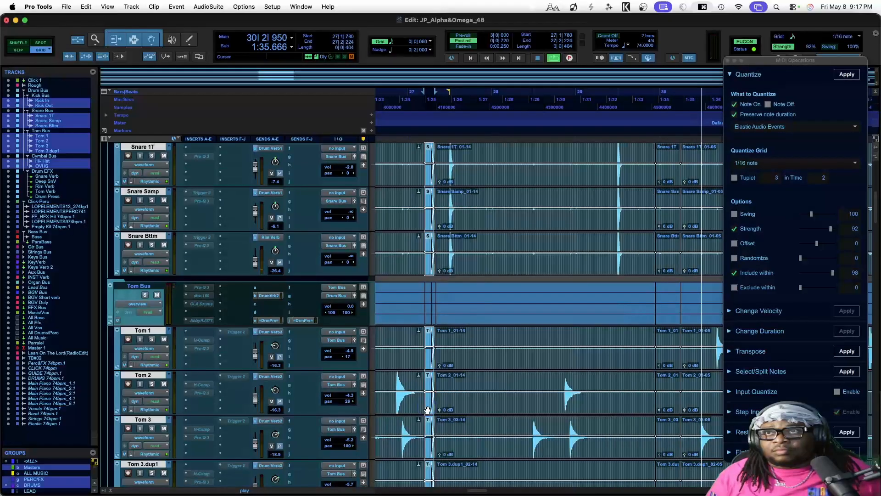
{"action": "key", "text": "super+z"}
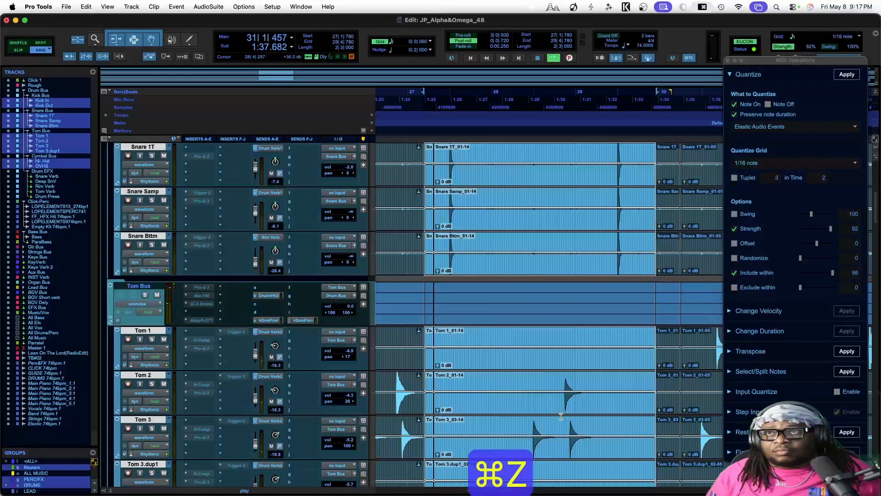
Quantize the drum selection from 27|1|780 to 29|4|780 to 1/16 note and audition it from 26|4|240.
{"action": "left_click", "coordinate": [847, 74]}
{"action": "key", "text": "space"}
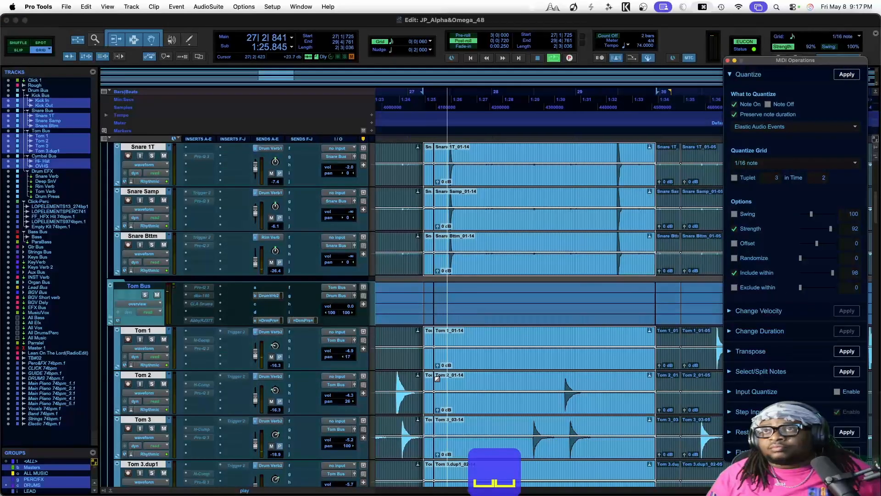
{"action": "left_click", "coordinate": [393, 375]}
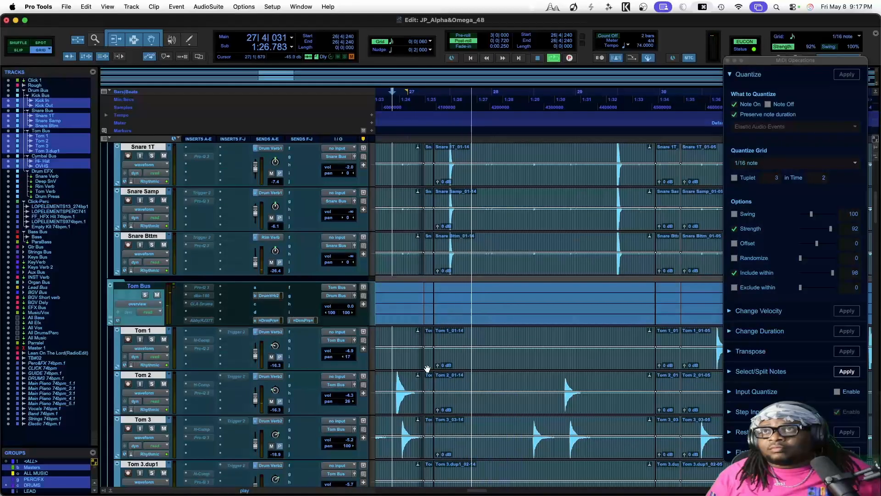
Crossfade the grouped drum clips at the boundary just after 27|1|660 and audition from 26|3|900.
{"action": "left_click_drag", "start_coordinate": [426, 369], "coordinate": [423, 368]}
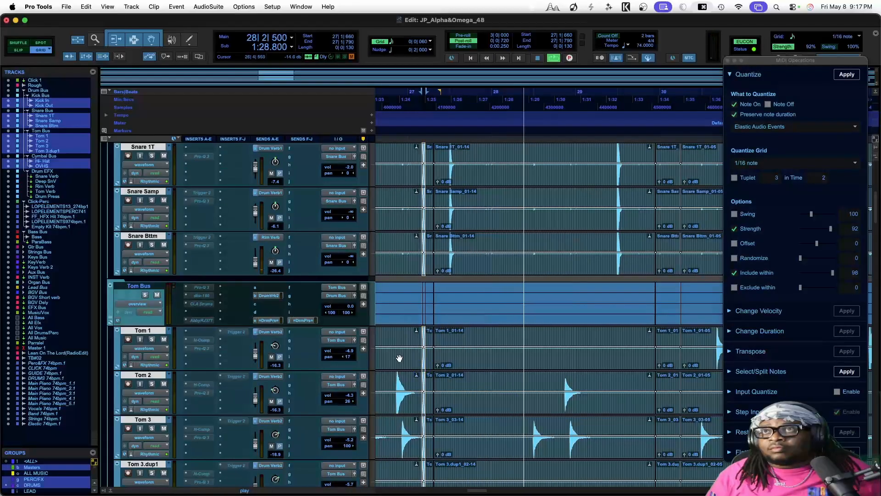
{"action": "key", "text": "space"}
{"action": "left_click", "coordinate": [386, 378]}
{"action": "key", "text": "space"}
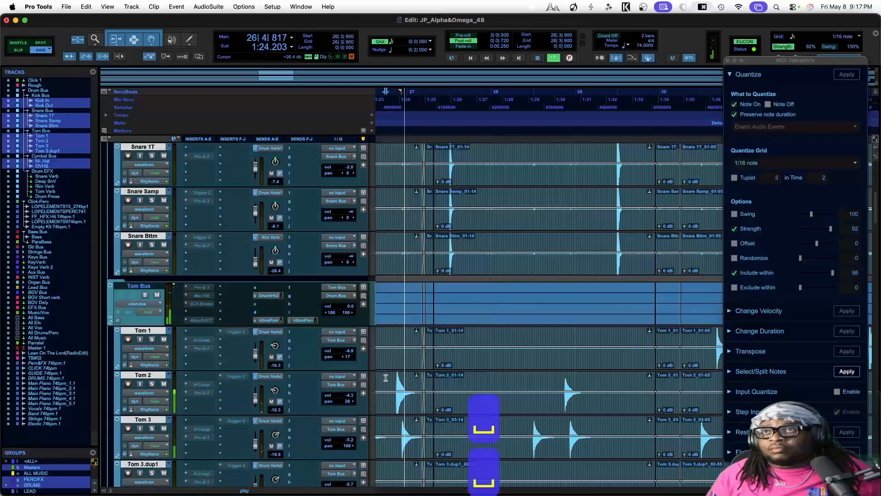
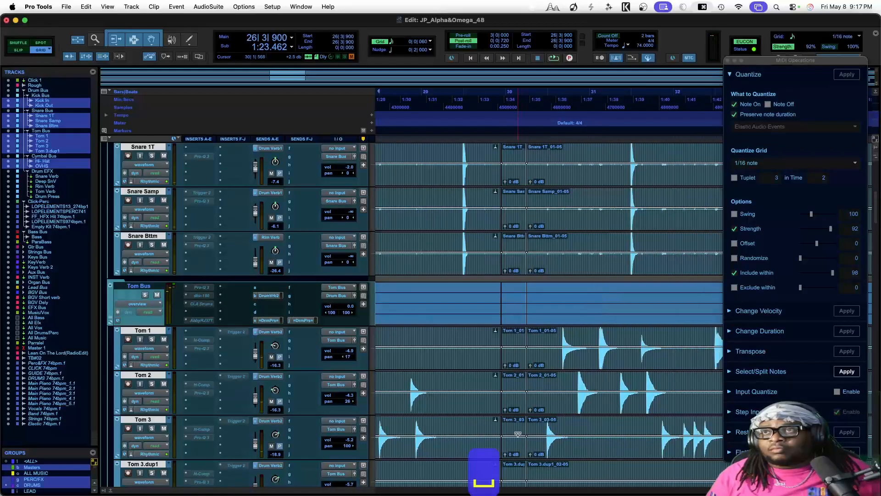
Separate the grouped drum clips at 33|1|540 and keep the section from 30|2|180 to that point selected.
{"action": "left_click_drag", "start_coordinate": [497, 445], "coordinate": [529, 442]}
{"action": "left_click", "coordinate": [570, 453]}
{"action": "scroll", "coordinate": [569, 453], "scroll_direction": "right", "scroll_amount": 13}
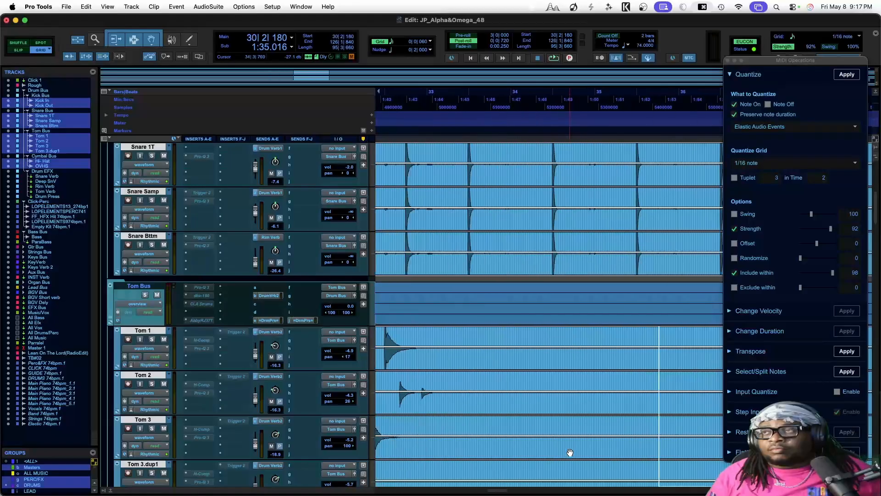
{"action": "scroll", "coordinate": [570, 453], "scroll_direction": "left", "scroll_amount": 6}
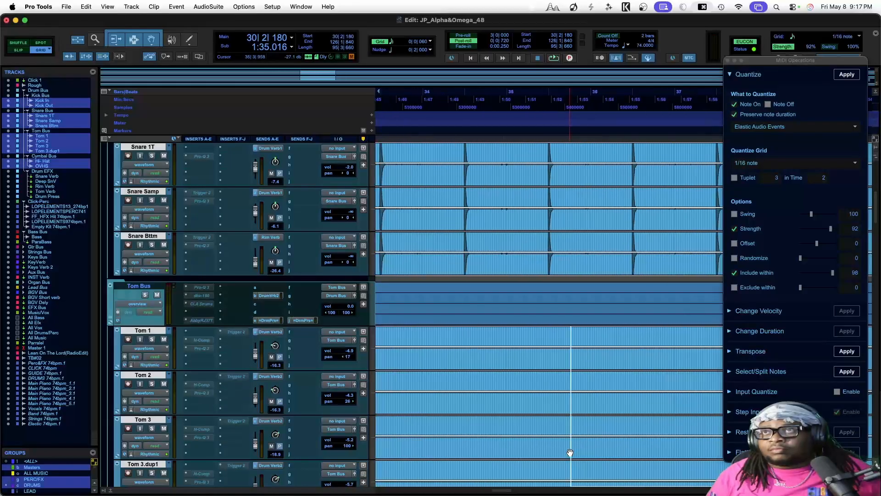
{"action": "scroll", "coordinate": [570, 454], "scroll_direction": "left", "scroll_amount": 2}
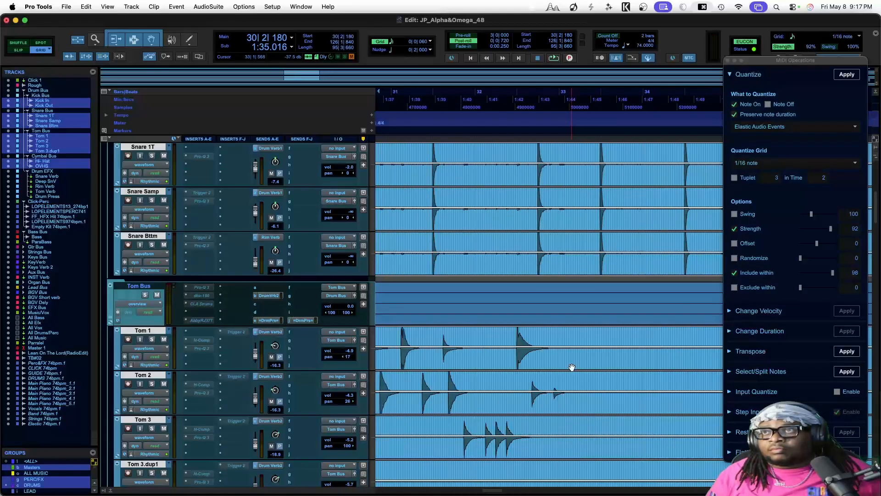
{"action": "left_click", "coordinate": [572, 381]}
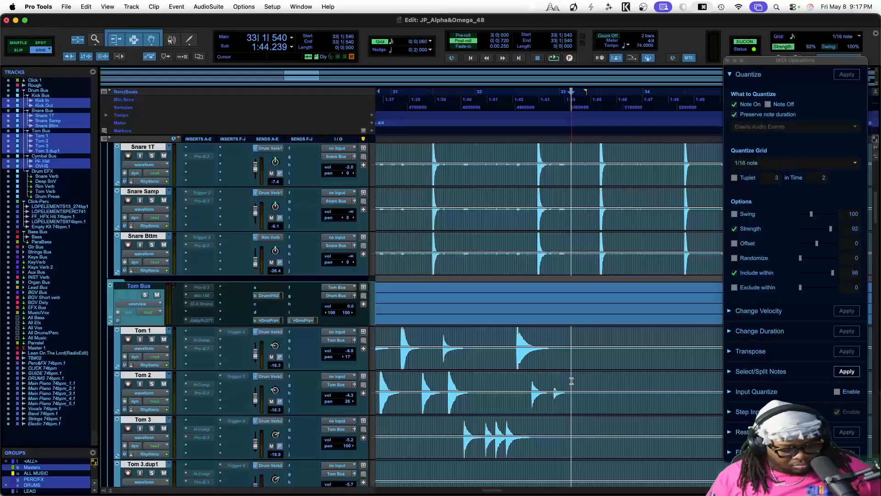
{"action": "key", "text": "super+e"}
{"action": "scroll", "coordinate": [523, 406], "scroll_direction": "left", "scroll_amount": 1}
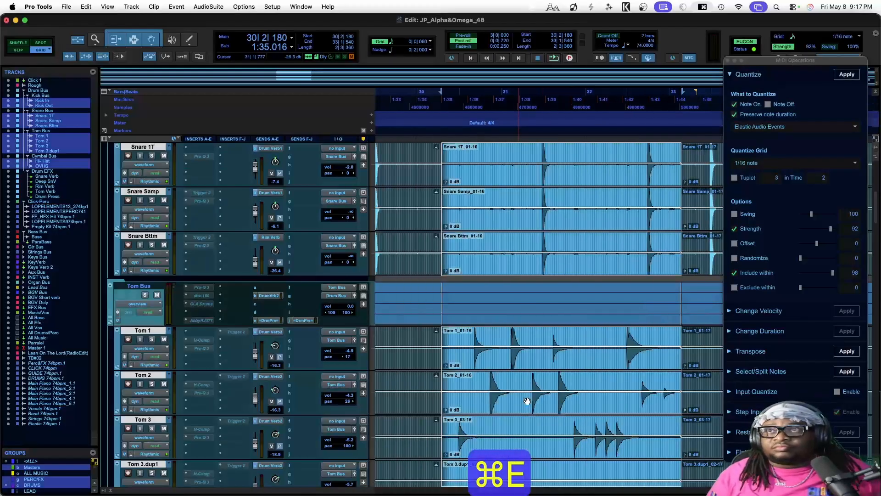
Quantize the drum section from 30|2|180 to 33|1|540 to 1/16 note and audition it from 29|4|300.
{"action": "left_click", "coordinate": [838, 78]}
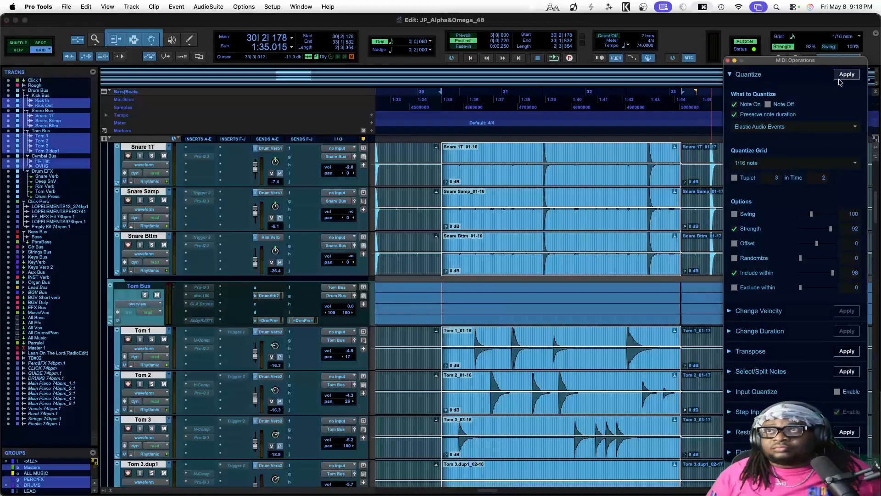
{"action": "key", "text": "space"}
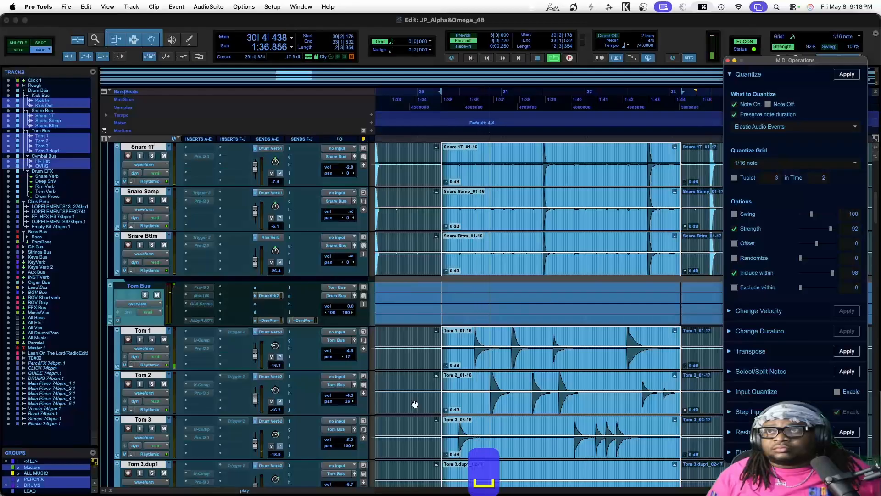
{"action": "key", "text": "space"}
{"action": "left_click", "coordinate": [403, 338]}
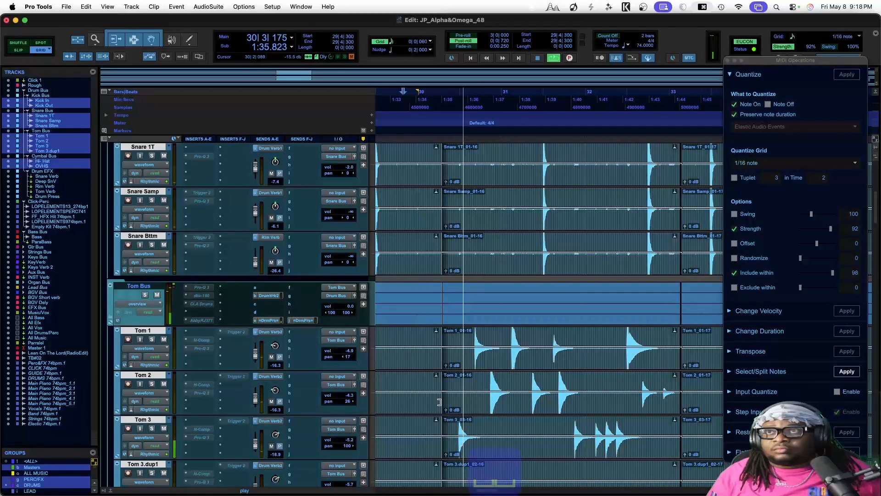
{"action": "scroll", "coordinate": [439, 402], "scroll_direction": "down", "scroll_amount": 6}
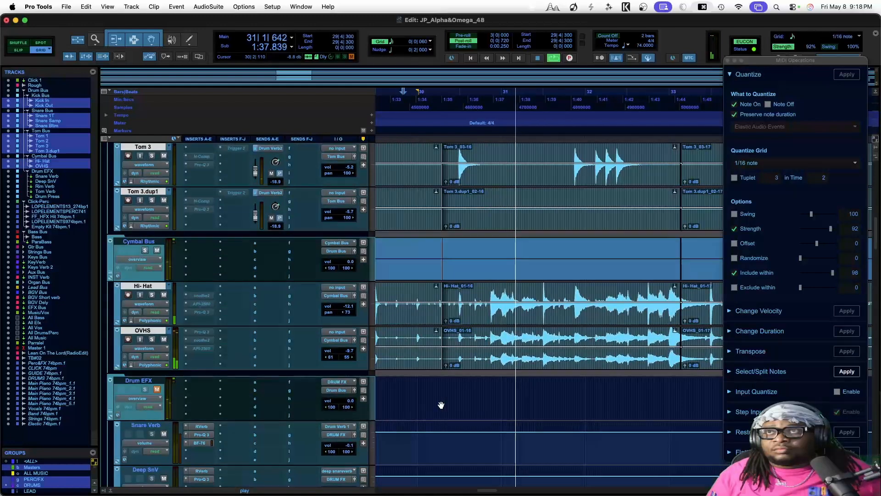
{"action": "key", "text": "space"}
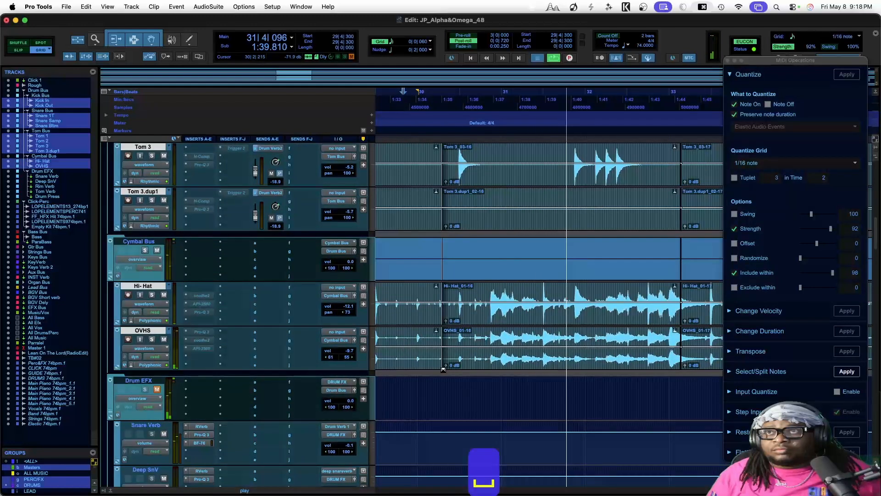
Undo the latest drum quantize, separation and crossfade edits, and audition the transition into bar 30 from 29|3|540.
{"action": "key", "text": "super+z"}
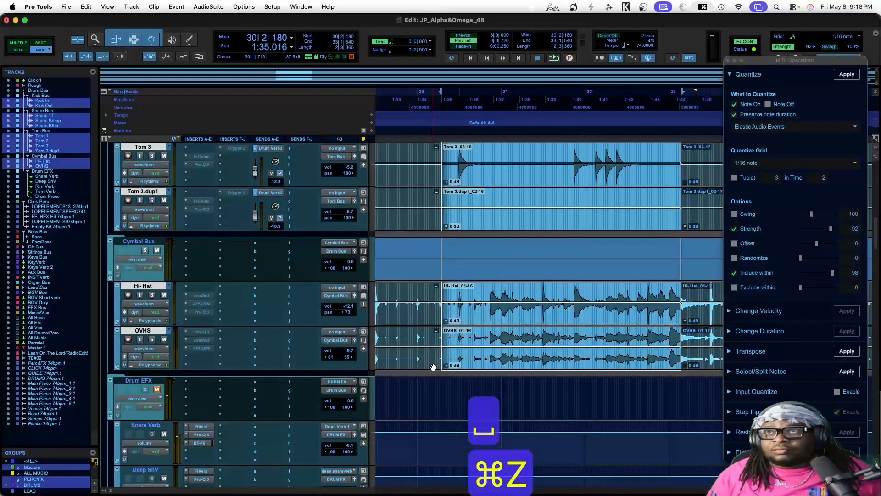
{"action": "key", "text": "super+z"}
{"action": "key", "text": "super+z"}
{"action": "key", "text": "super+z"}
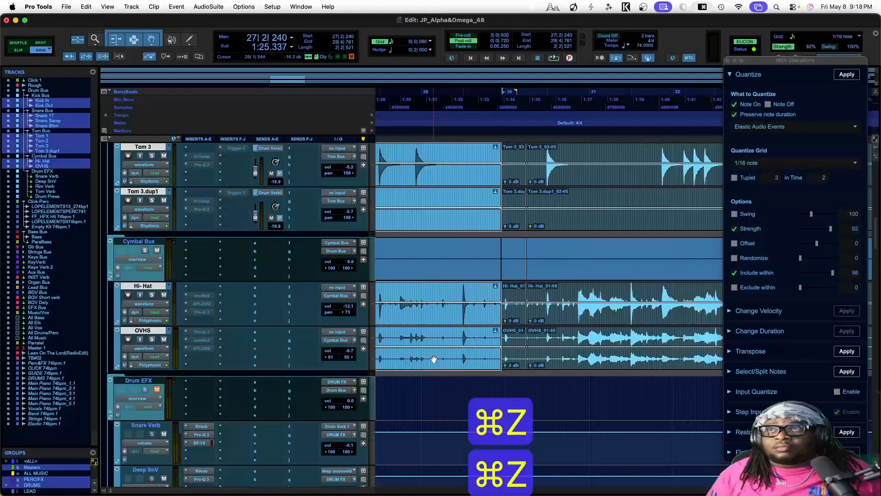
{"action": "left_click", "coordinate": [475, 294]}
{"action": "key", "text": "space"}
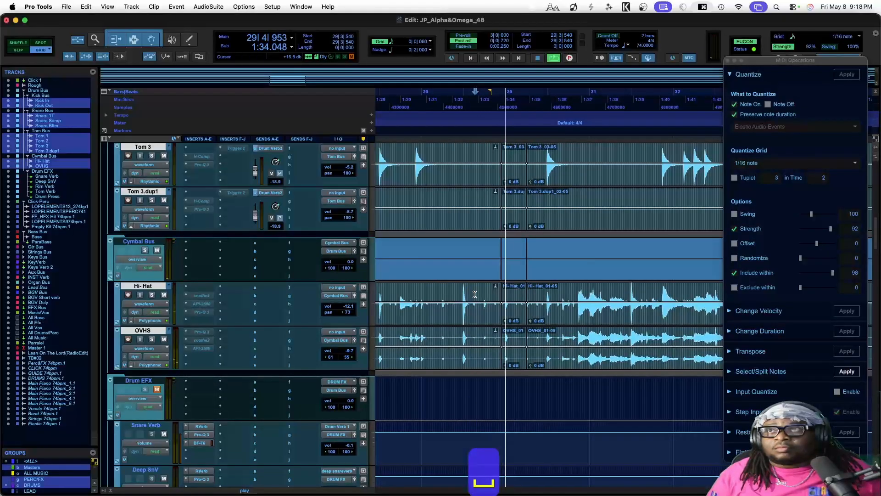
{"action": "key", "text": "space"}
Undo further back through the earlier 1/16-note drum quantize and audition the transition into bar 30 from 29|3|360.
{"action": "key", "text": "super+z"}
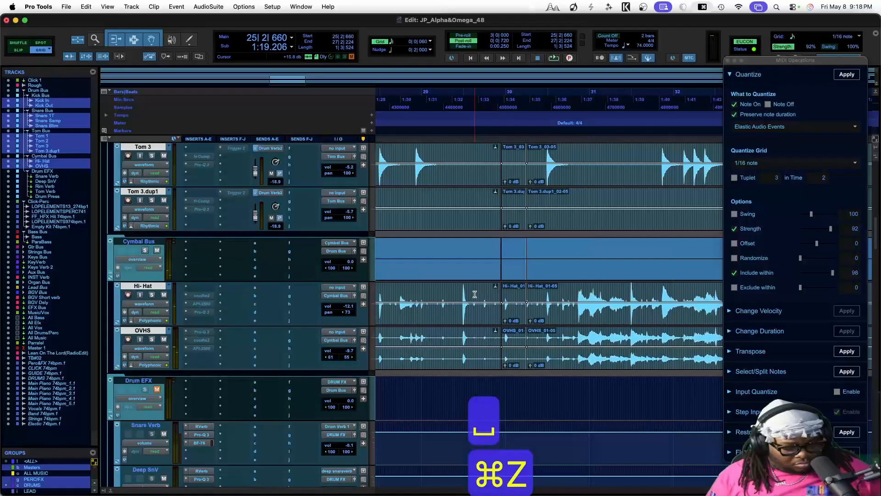
{"action": "key", "text": "super+z"}
{"action": "key", "text": "super+z"}
{"action": "key", "text": "space"}
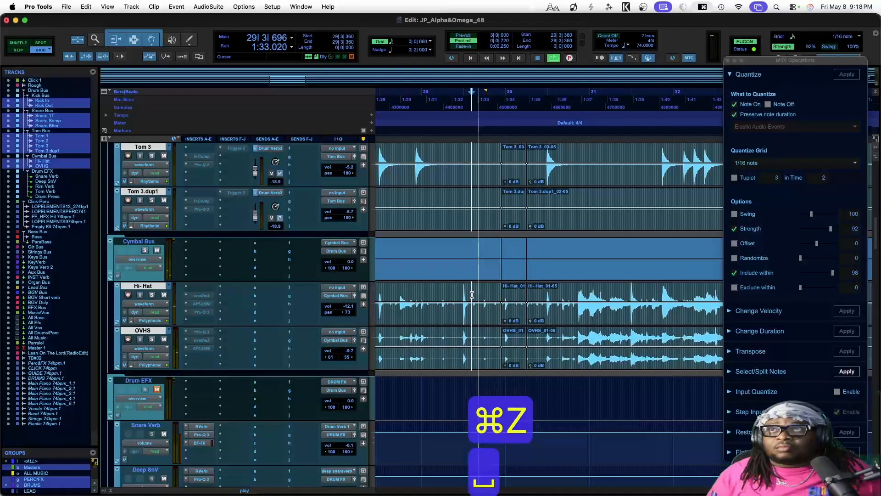
{"action": "key", "text": "space"}
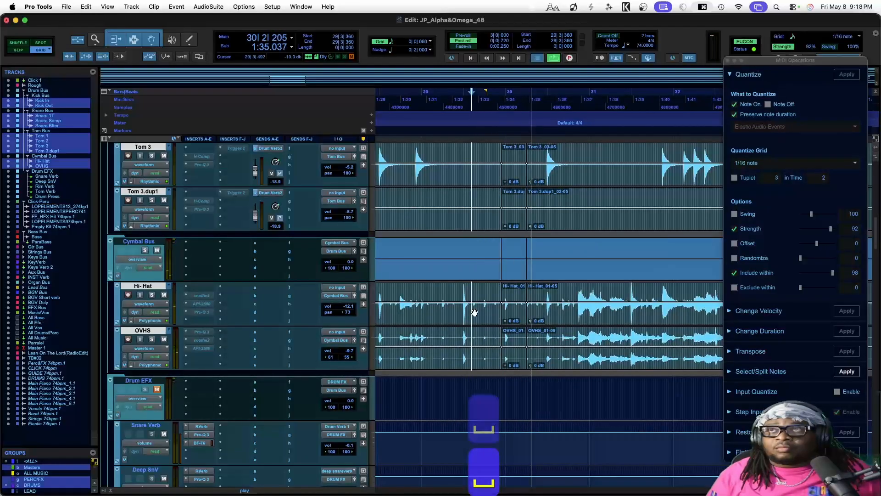
Quantize the grouped drum clips from 27|1|780 to 29|4|780 with the quantize grid set to 1/32 note.
{"action": "left_click", "coordinate": [474, 312]}
{"action": "scroll", "coordinate": [475, 313], "scroll_direction": "left", "scroll_amount": 3}
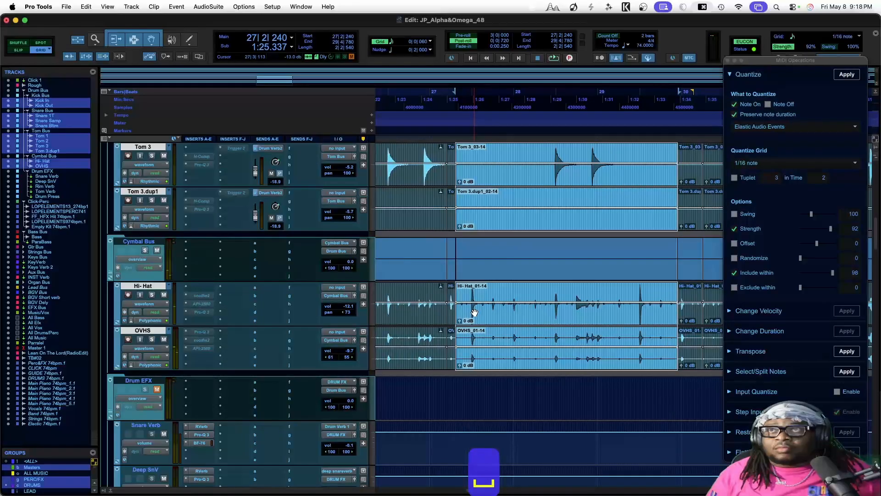
{"action": "scroll", "coordinate": [475, 312], "scroll_direction": "up", "scroll_amount": 3}
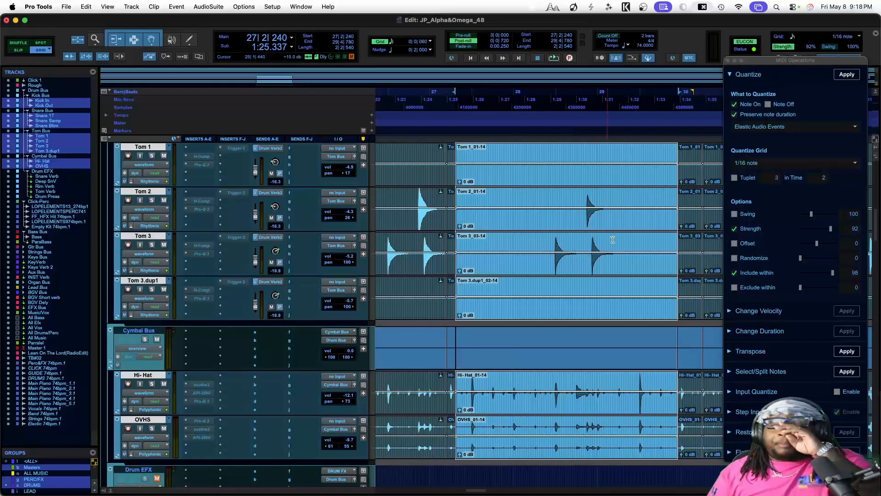
{"action": "left_click", "coordinate": [762, 167]}
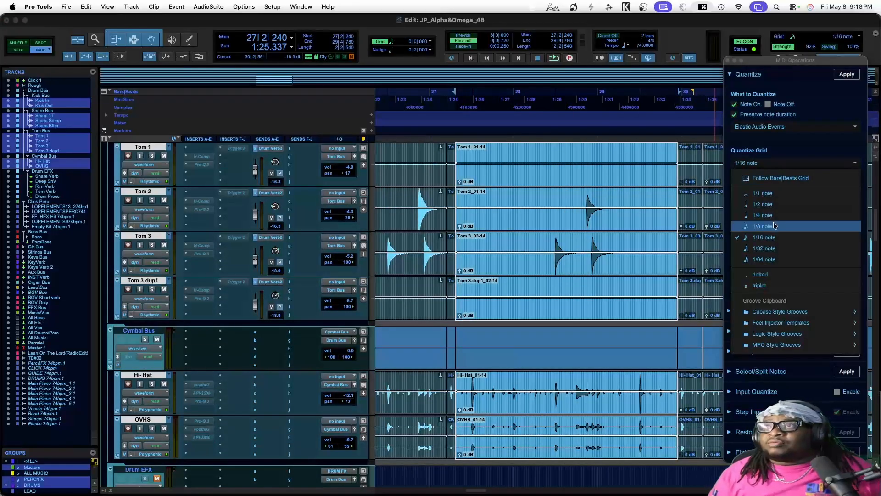
{"action": "left_click", "coordinate": [775, 248]}
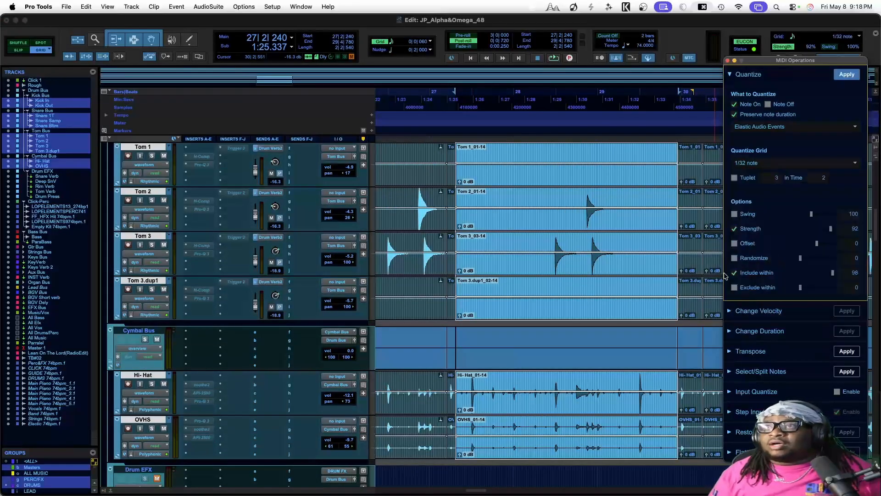
{"action": "left_click", "coordinate": [453, 315], "text": "shift"}
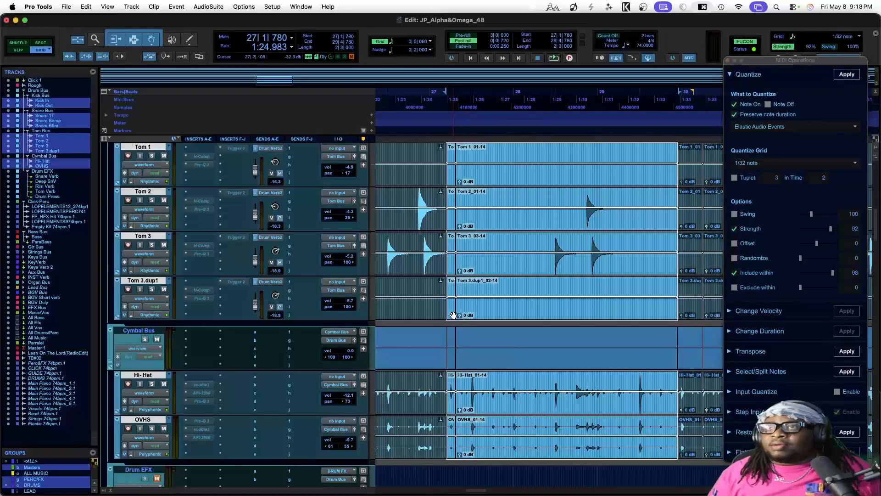
{"action": "left_click", "coordinate": [847, 76]}
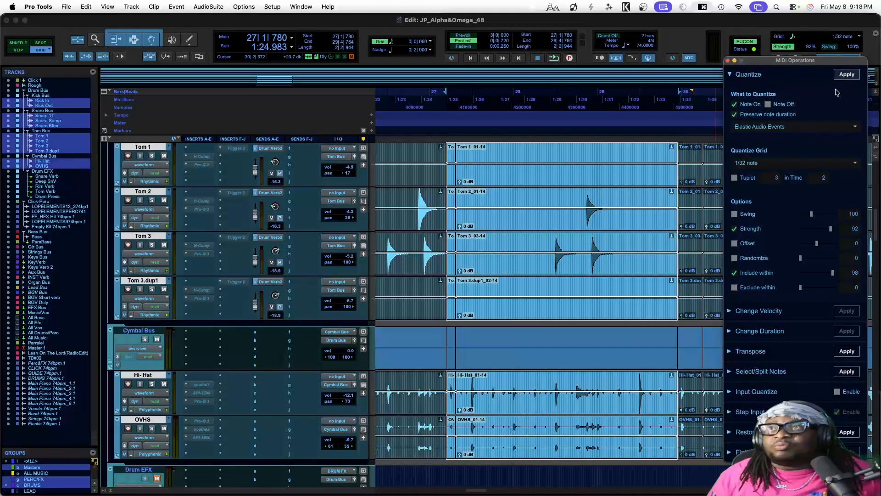
Play the quantized drum section from 27|1|780 and audition the transition into it from 26|4|300.
{"action": "key", "text": "space"}
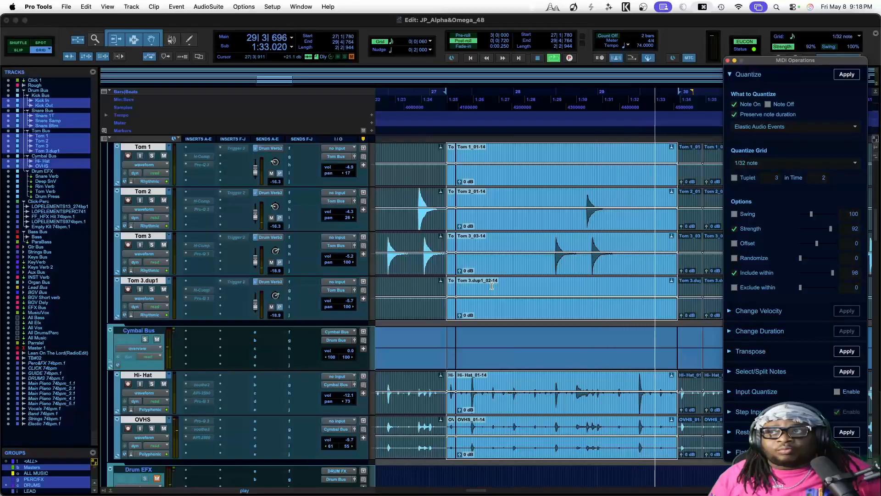
{"action": "key", "text": "space"}
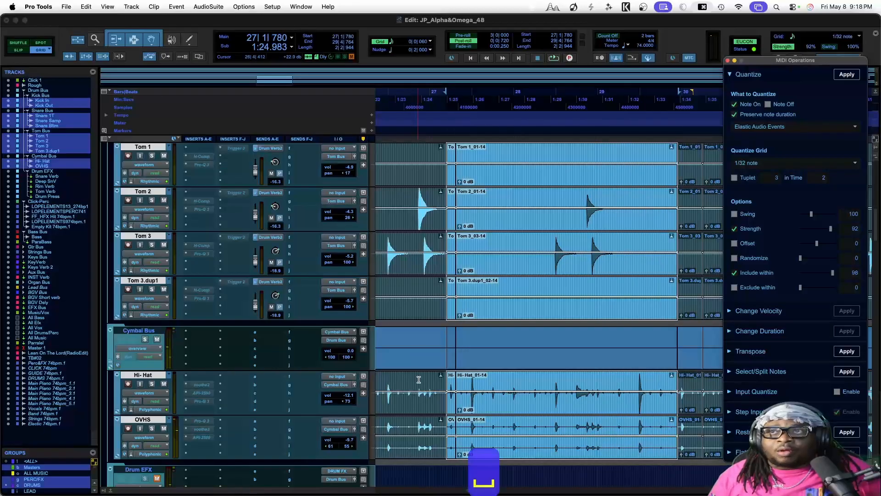
{"action": "left_click", "coordinate": [416, 382]}
{"action": "key", "text": "space"}
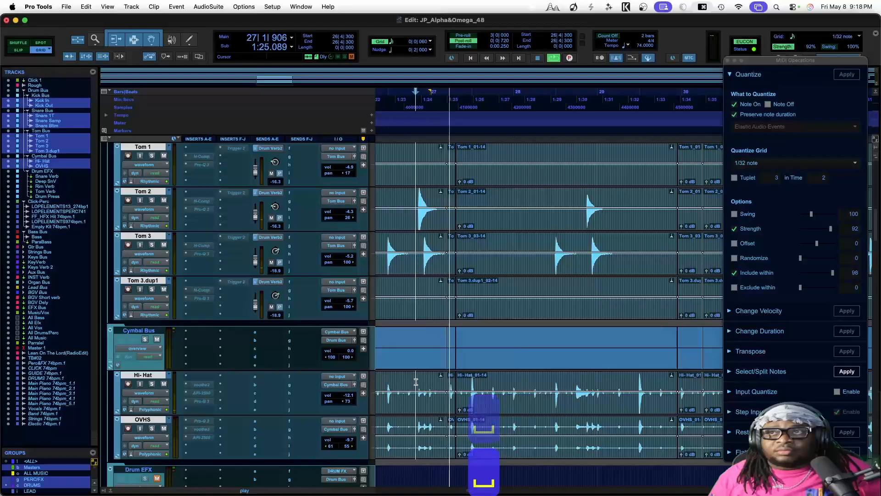
{"action": "key", "text": "space"}
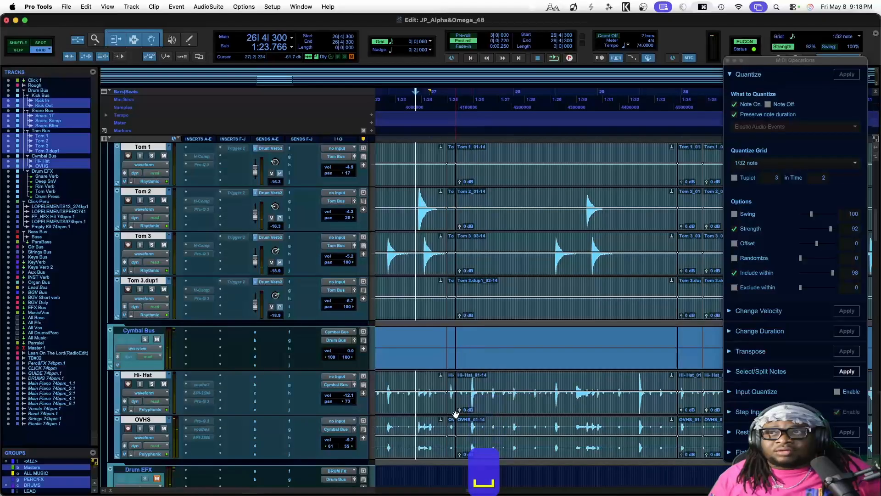
Crossfade the grouped drum clips at the boundary around 27|2|240 and audition it from 26|4|900.
{"action": "left_click", "coordinate": [456, 410]}
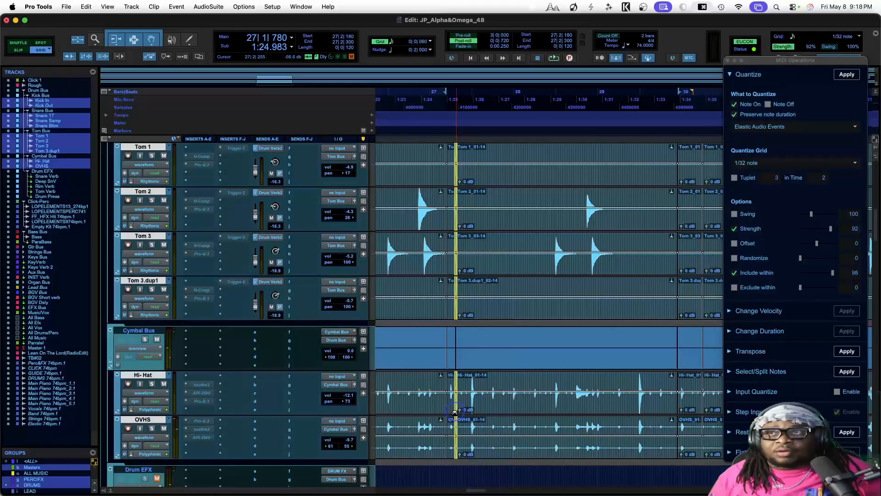
{"action": "left_click", "coordinate": [428, 385]}
{"action": "key", "text": "space"}
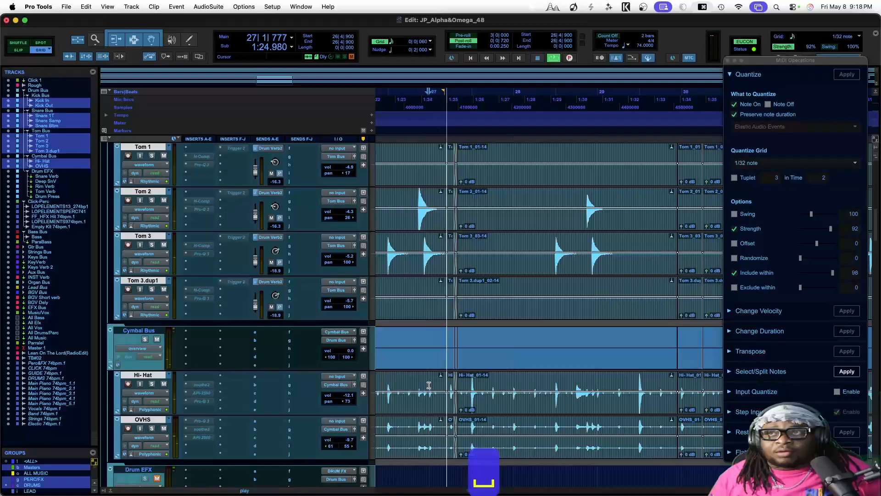
{"action": "scroll", "coordinate": [452, 386], "scroll_direction": "down", "scroll_amount": 1}
{"action": "key", "text": "z"}
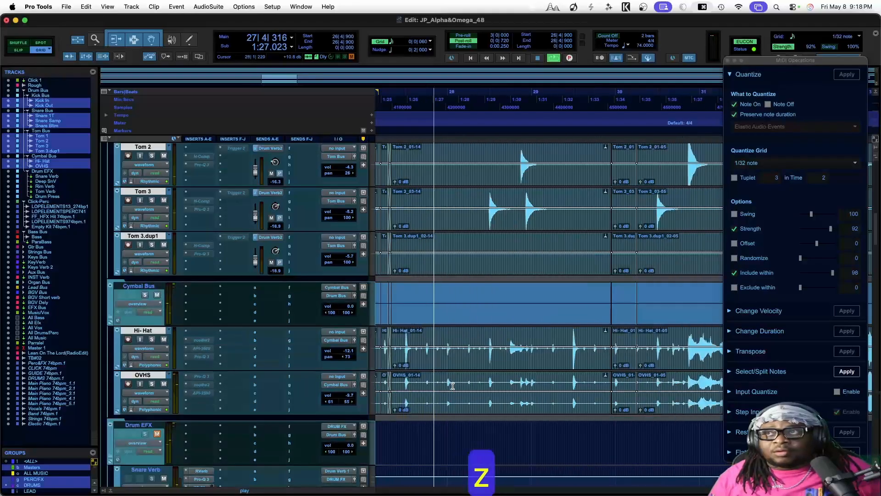
{"action": "key", "text": "space"}
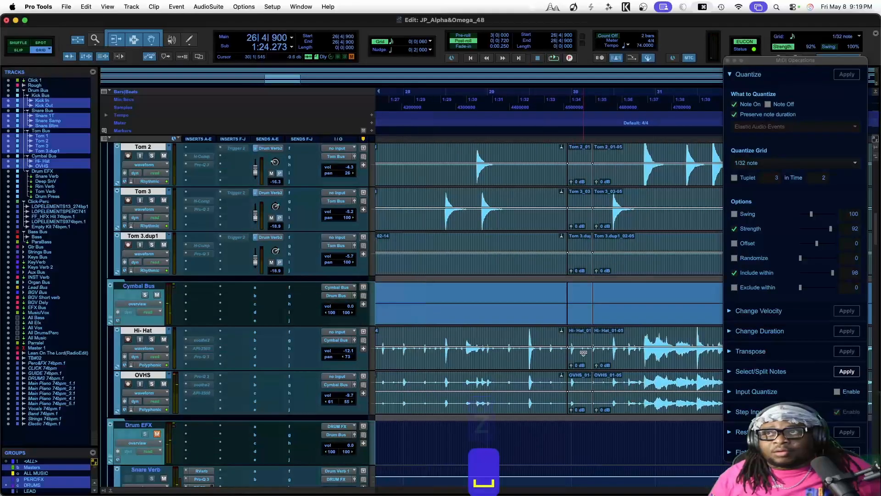
Separate the grouped drums at 33|2|600 and select the section from 29|4|780 up to that split.
{"action": "left_click", "coordinate": [583, 371]}
{"action": "left_click", "coordinate": [612, 365], "text": "shift"}
{"action": "scroll", "coordinate": [612, 365], "scroll_direction": "right", "scroll_amount": 5}
{"action": "scroll", "coordinate": [612, 365], "scroll_direction": "right", "scroll_amount": 3}
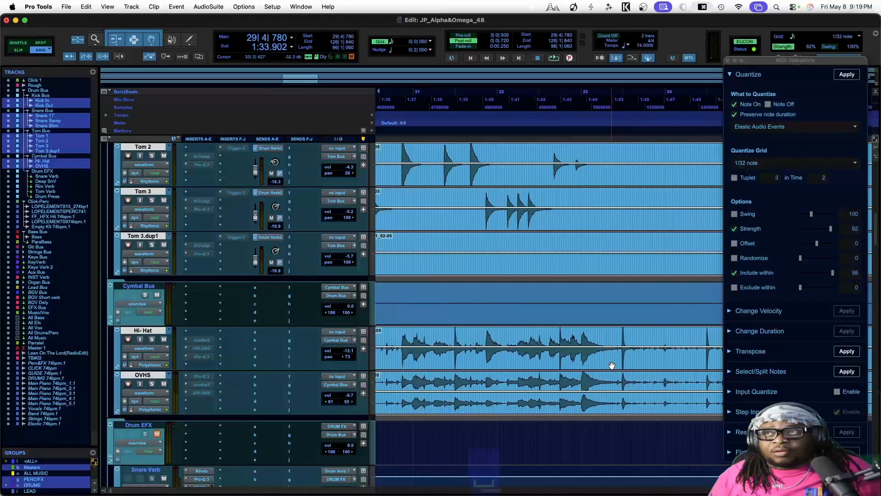
{"action": "scroll", "coordinate": [612, 365], "scroll_direction": "right", "scroll_amount": 2}
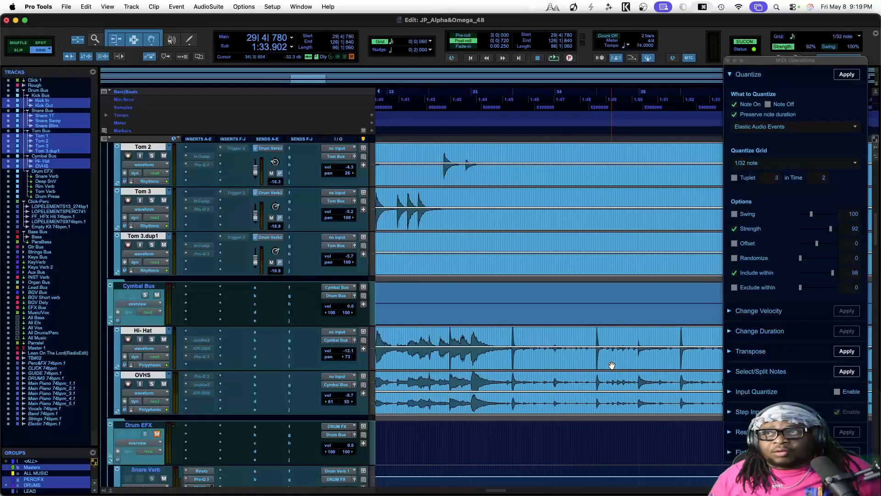
{"action": "left_click", "coordinate": [504, 335]}
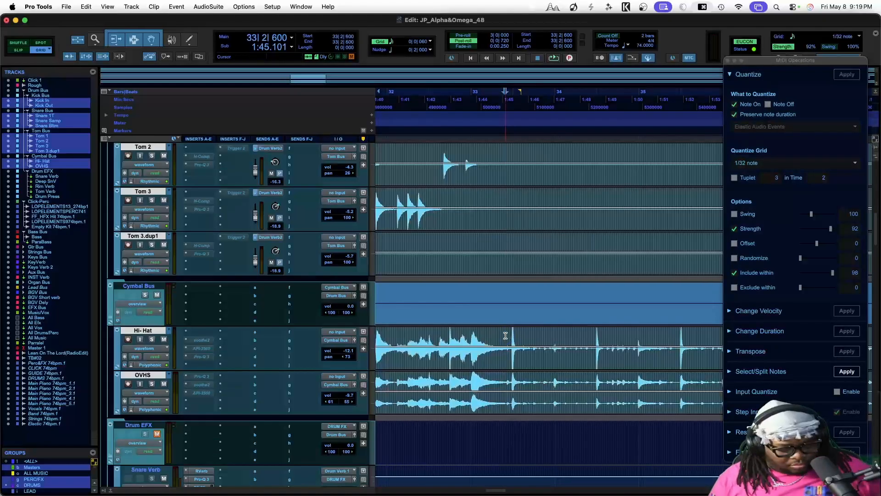
{"action": "key", "text": "super+e"}
{"action": "scroll", "coordinate": [488, 365], "scroll_direction": "left", "scroll_amount": 5}
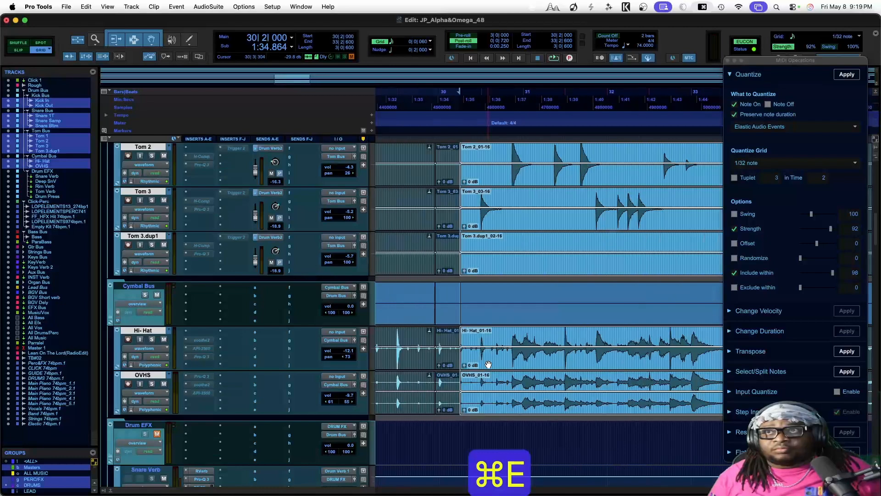
{"action": "left_click", "coordinate": [446, 368], "text": "shift"}
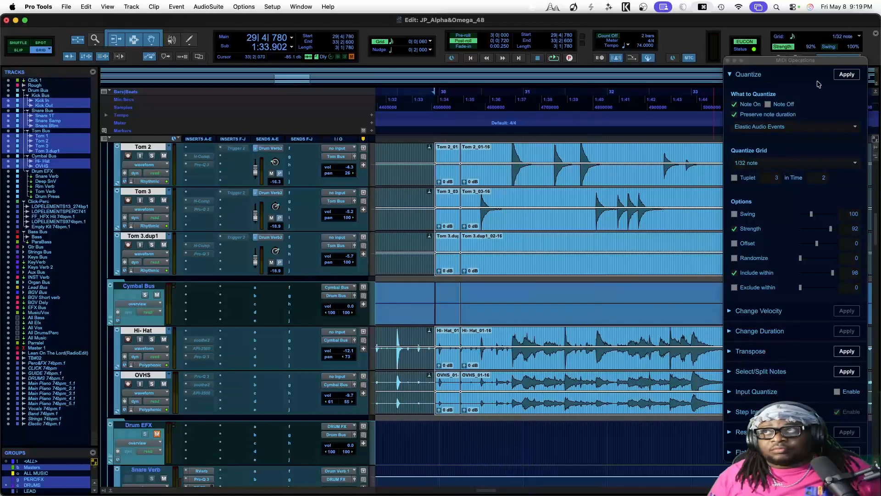
Quantize the grouped drums from 29|4|780 to 33|2|600 to 1/32 notes and crossfade the boundary around 29|4|720 during playback.
{"action": "left_click", "coordinate": [845, 75]}
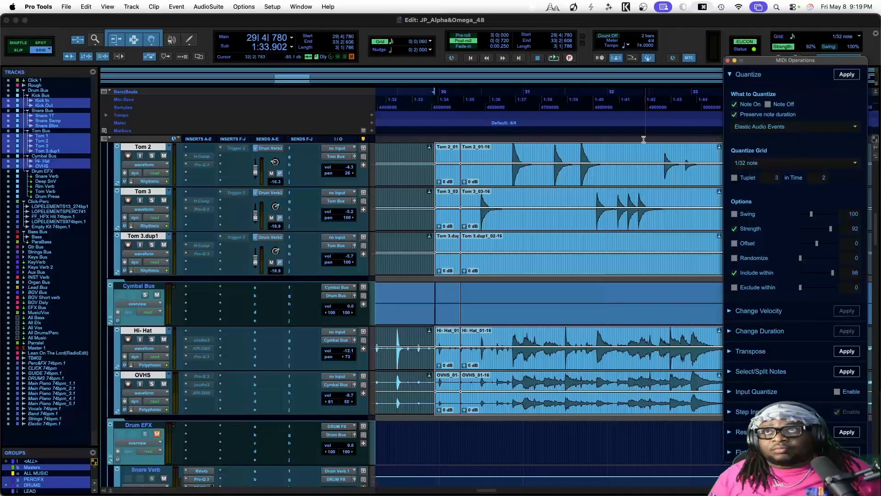
{"action": "left_click", "coordinate": [397, 138]}
{"action": "key", "text": "space"}
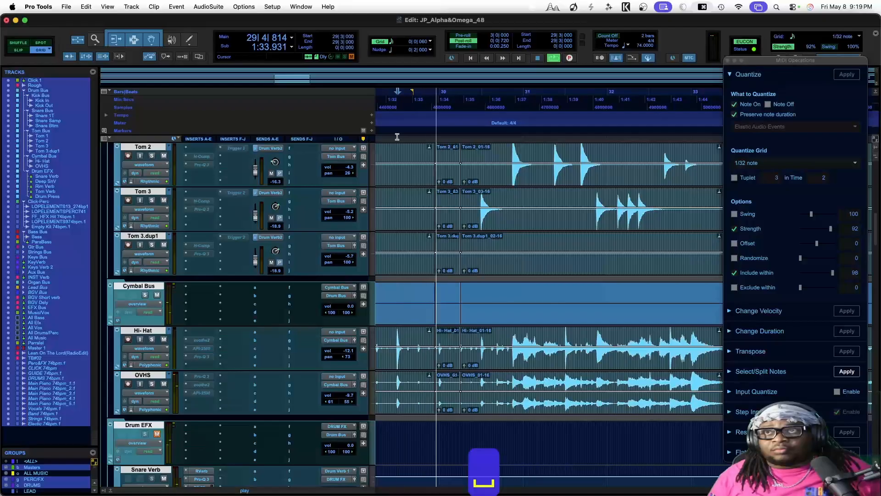
{"action": "left_click", "coordinate": [435, 414]}
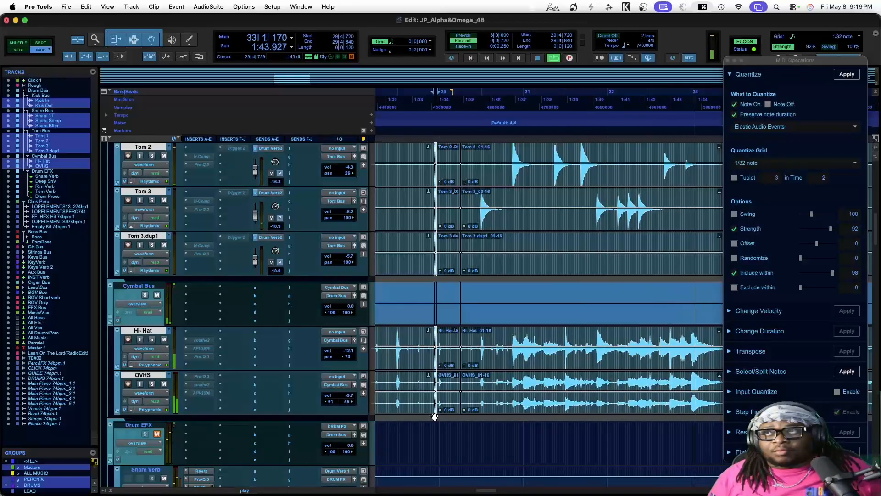
Suspend the DRUMS group, raise the clip gain of the Tom 2 hit between 32|4|420 and 33|1|660, and re-enable the group.
{"action": "scroll", "coordinate": [474, 408], "scroll_direction": "right", "scroll_amount": 3}
{"action": "scroll", "coordinate": [474, 409], "scroll_direction": "up", "scroll_amount": 4}
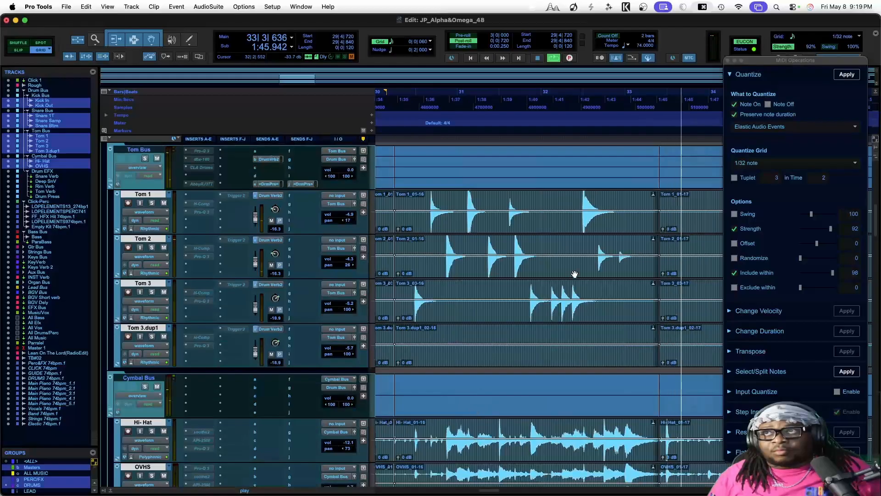
{"action": "left_click_drag", "start_coordinate": [615, 250], "coordinate": [636, 247]}
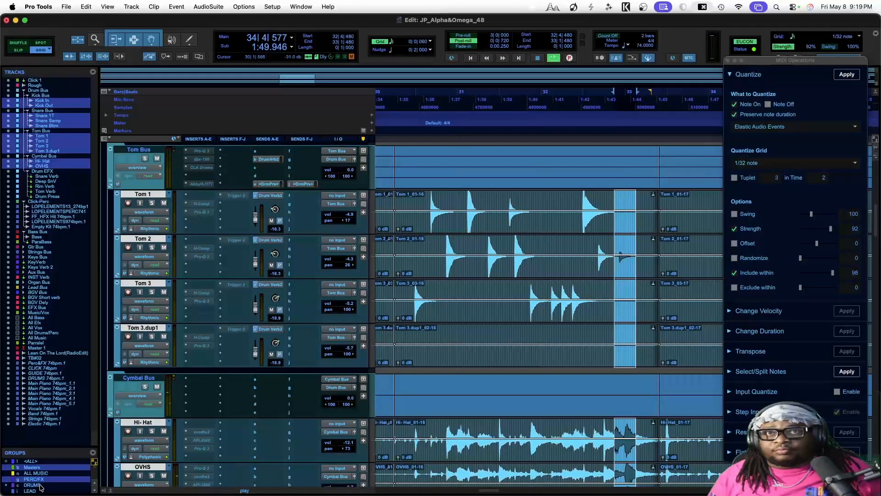
{"action": "left_click", "coordinate": [620, 245]}
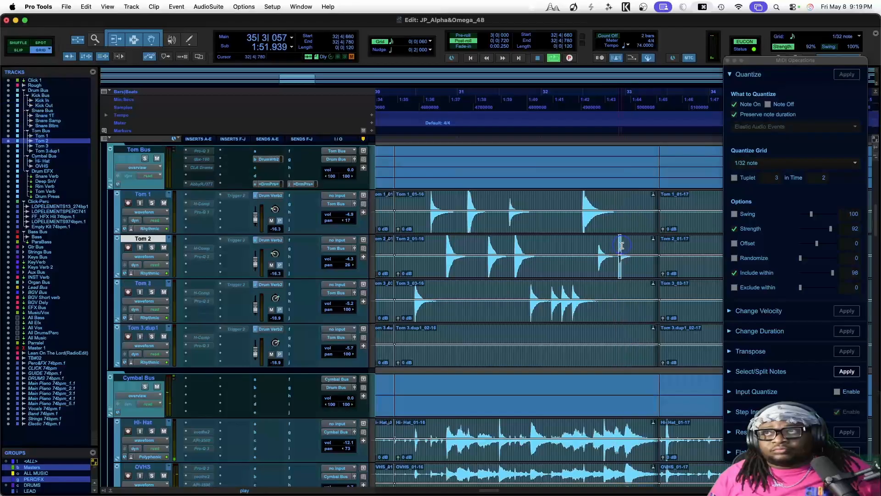
{"action": "left_click_drag", "start_coordinate": [614, 246], "coordinate": [624, 246]}
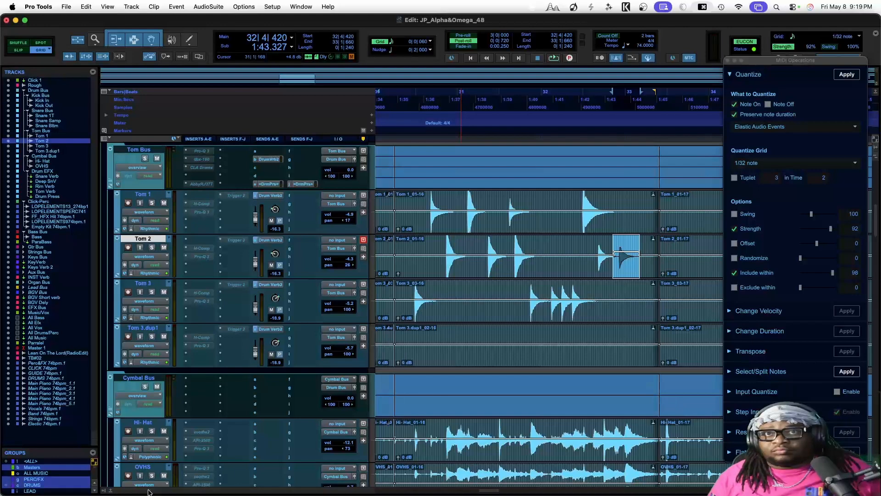
Separate the grouped drum clips at 38|3|600, just before the Tom 1 hit.
{"action": "scroll", "coordinate": [320, 383], "scroll_direction": "right", "scroll_amount": 5}
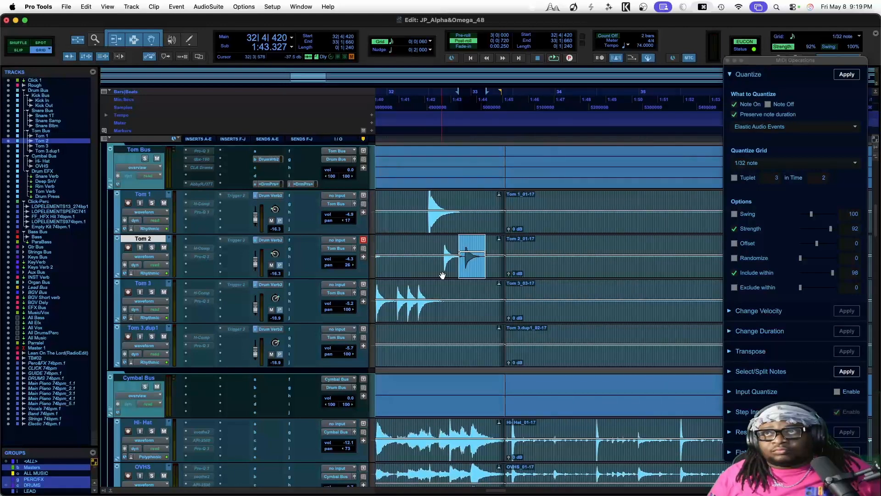
{"action": "left_click", "coordinate": [518, 364]}
{"action": "scroll", "coordinate": [523, 364], "scroll_direction": "right", "scroll_amount": 20}
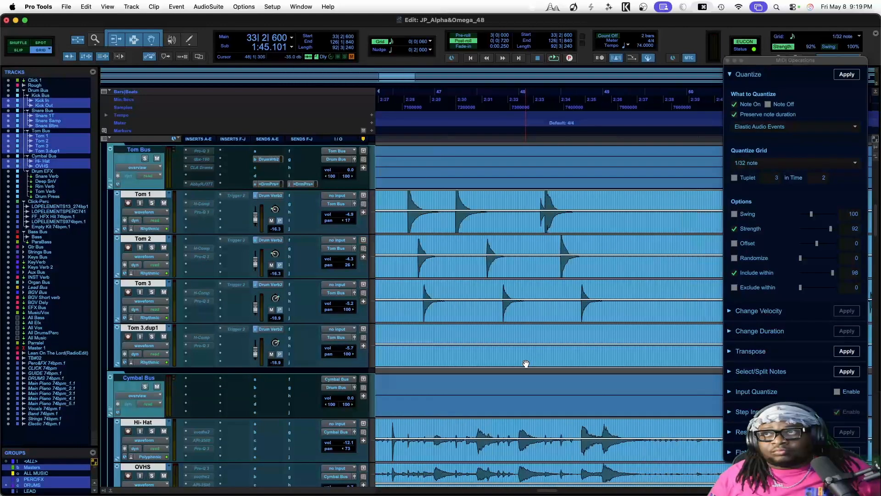
{"action": "scroll", "coordinate": [526, 364], "scroll_direction": "left", "scroll_amount": 15}
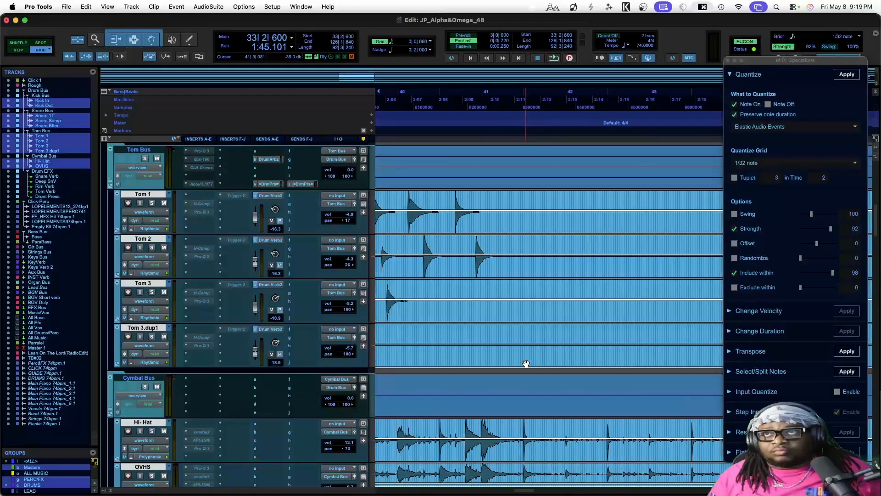
{"action": "scroll", "coordinate": [526, 364], "scroll_direction": "left", "scroll_amount": 4}
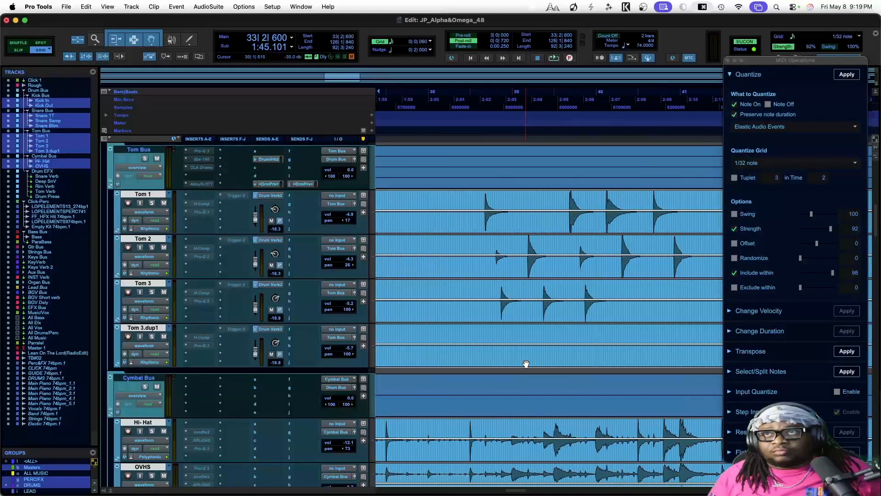
{"action": "left_click", "coordinate": [483, 194]}
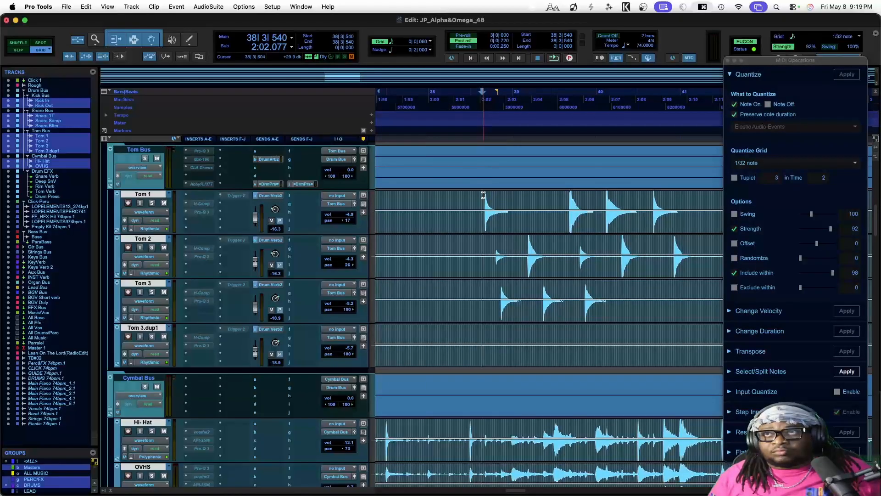
{"action": "key", "text": "super+e"}
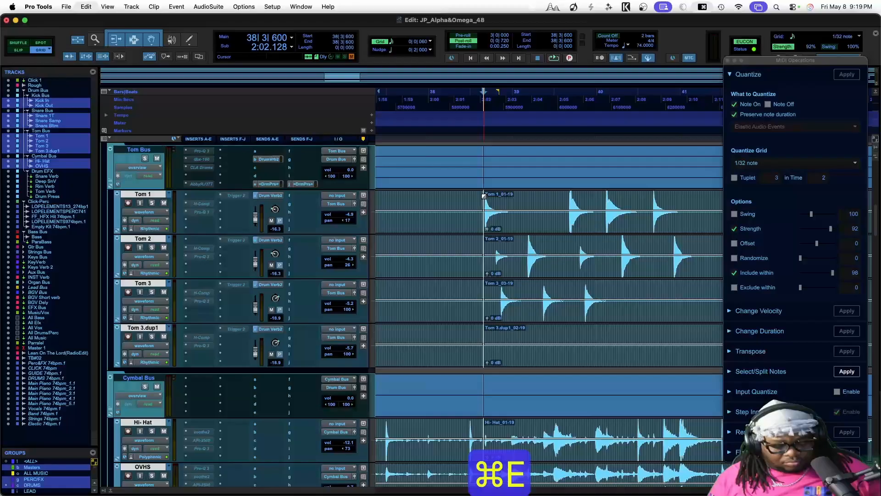
Quantize the grouped drums from 33|2|600 to 38|3|600 to 1/8 notes and audition the transition from 32|4|180.
{"action": "left_click", "coordinate": [452, 261]}
{"action": "scroll", "coordinate": [451, 266], "scroll_direction": "left", "scroll_amount": 10}
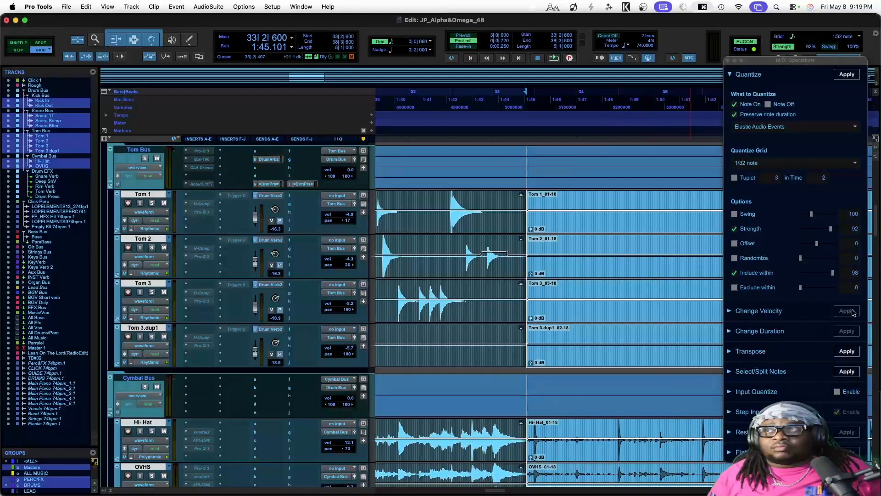
{"action": "left_click", "coordinate": [841, 165]}
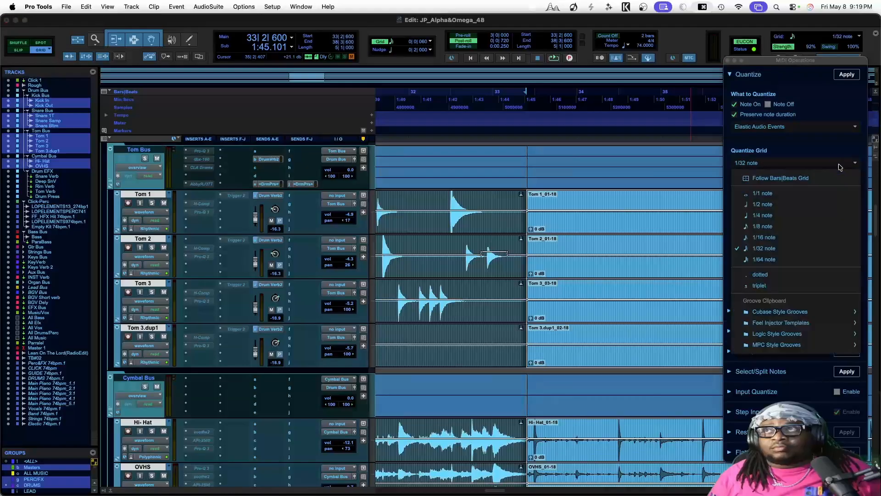
{"action": "left_click", "coordinate": [787, 227]}
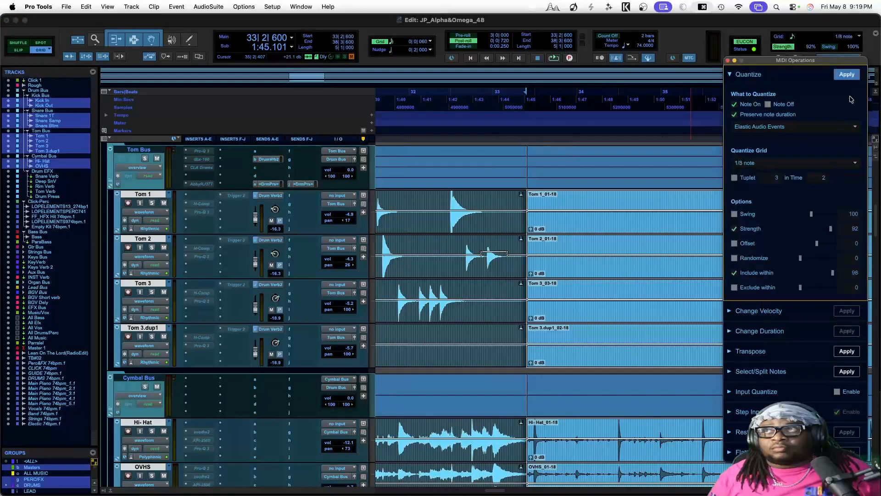
{"action": "left_click", "coordinate": [846, 75]}
{"action": "key", "text": "space"}
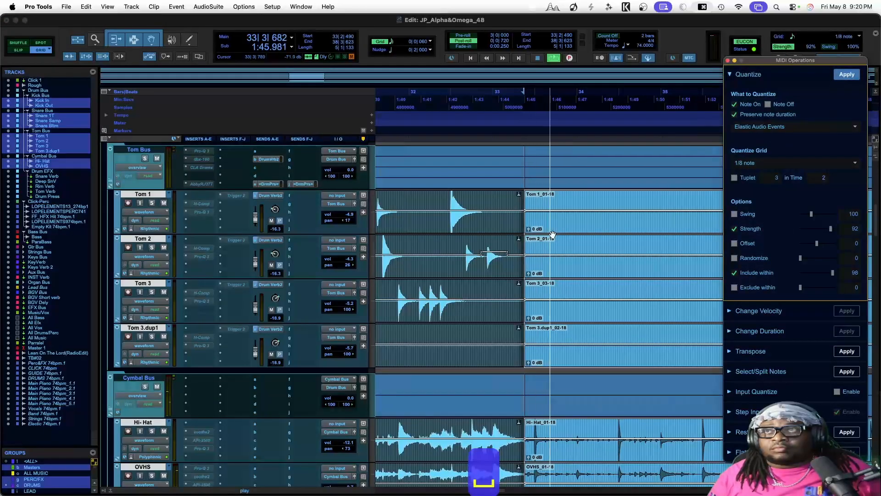
{"action": "left_click", "coordinate": [476, 248]}
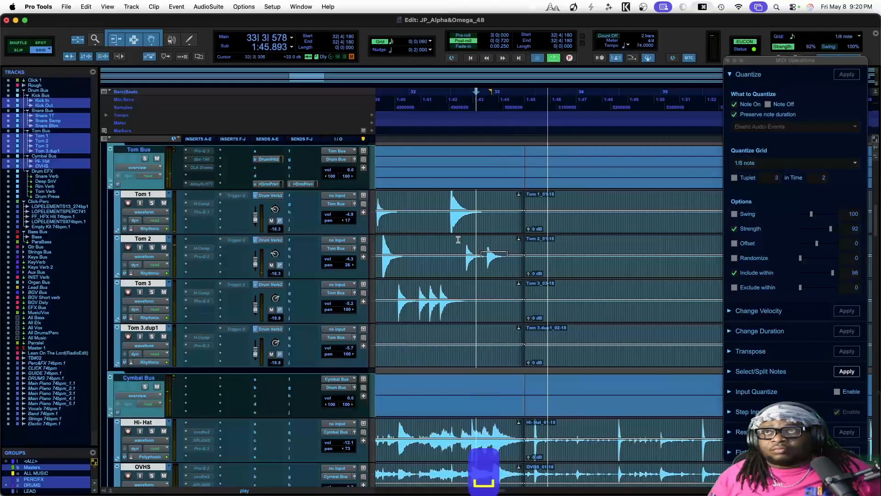
Play back the tom fill around bars 31 to 33 from several starting points to check its timing.
{"action": "key", "text": "space"}
{"action": "left_click", "coordinate": [445, 198]}
{"action": "key", "text": "space"}
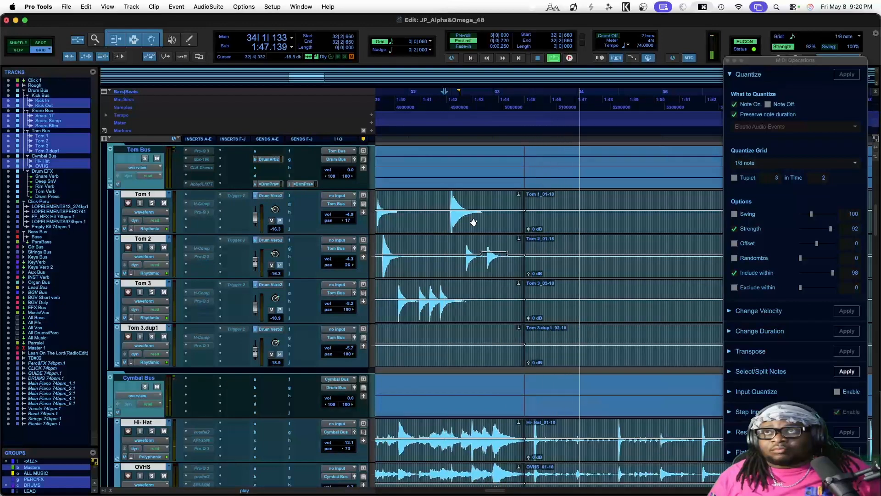
{"action": "key", "text": "space"}
{"action": "left_click", "coordinate": [393, 202]}
{"action": "key", "text": "space"}
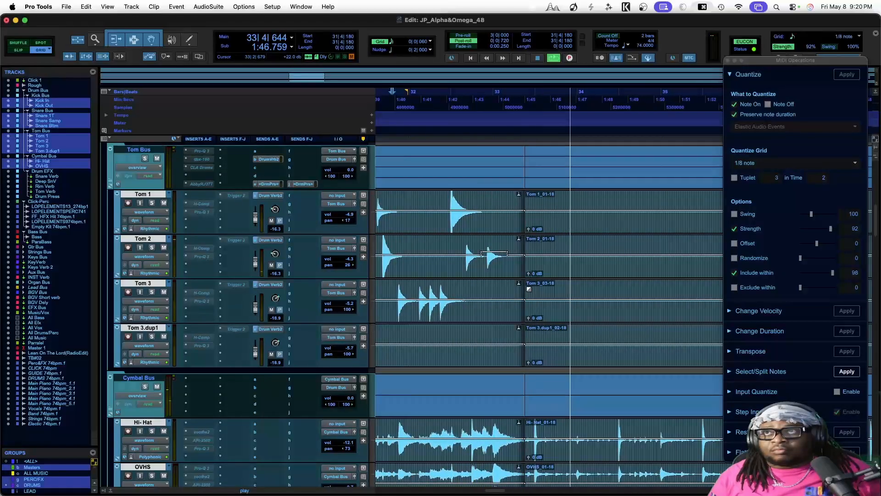
Play back the drum clips from 30|2|000 to 33|2|720, checking the tom, hi-hat and overhead tracks.
{"action": "left_click", "coordinate": [519, 307]}
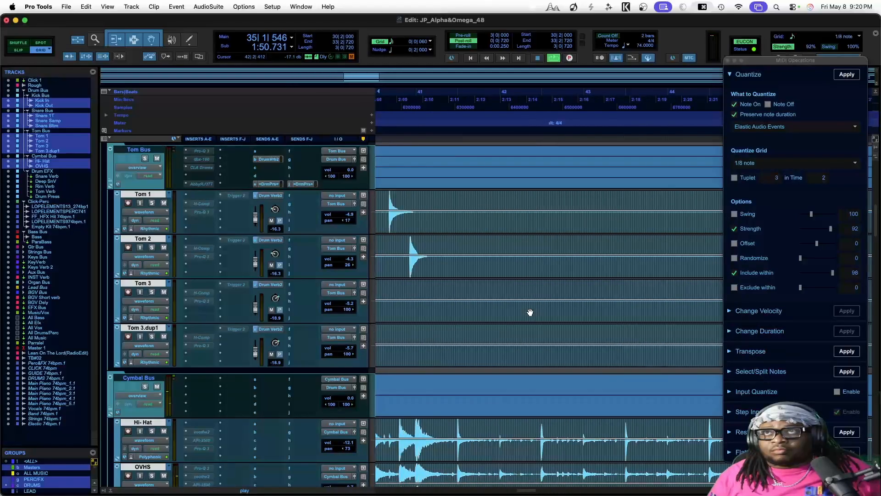
{"action": "scroll", "coordinate": [530, 312], "scroll_direction": "left", "scroll_amount": 6}
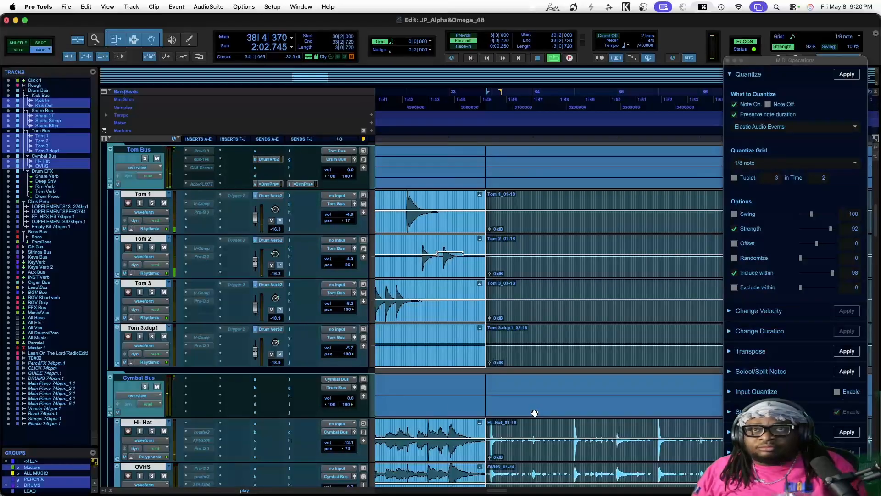
{"action": "key", "text": "space"}
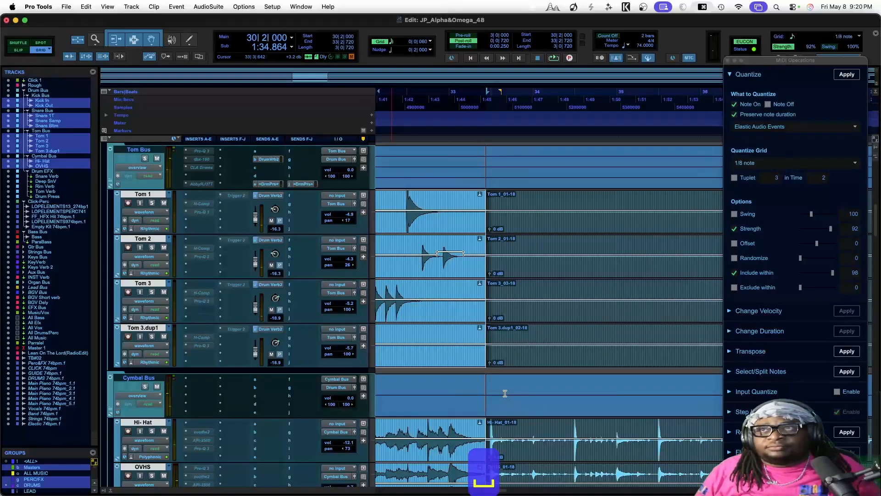
{"action": "key", "text": "space"}
{"action": "scroll", "coordinate": [505, 393], "scroll_direction": "down", "scroll_amount": 2}
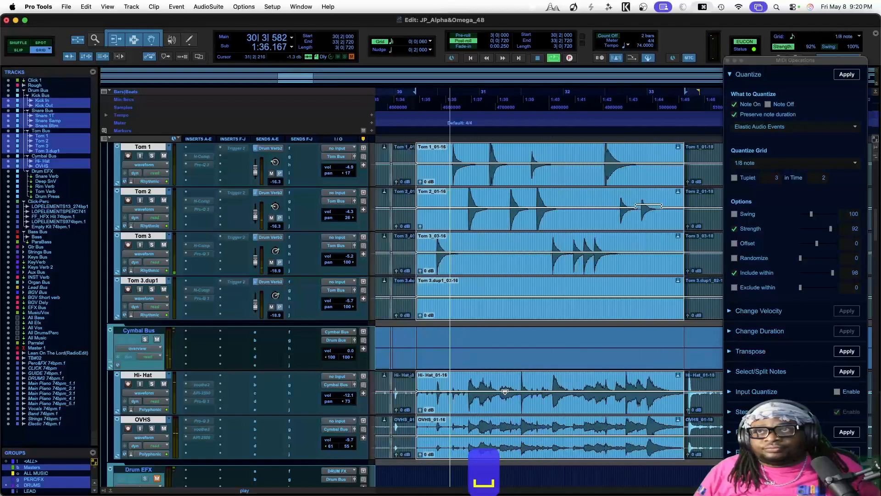
{"action": "scroll", "coordinate": [505, 393], "scroll_direction": "down", "scroll_amount": 2}
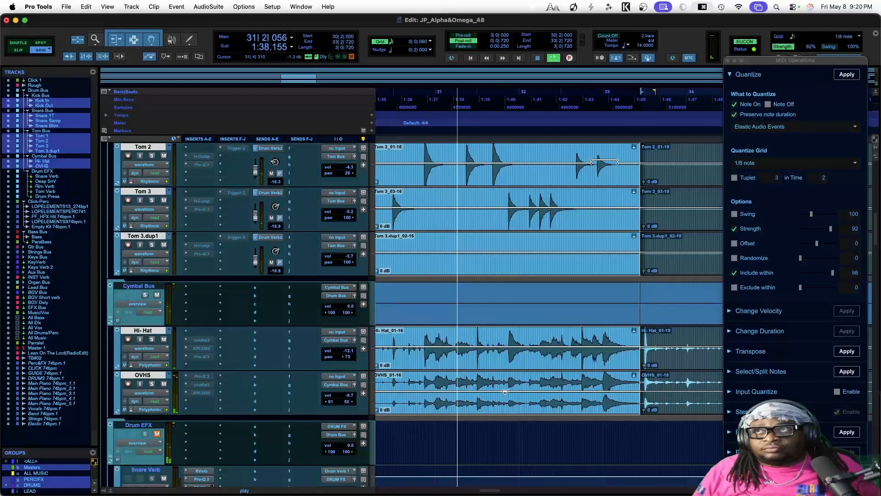
{"action": "scroll", "coordinate": [505, 393], "scroll_direction": "down", "scroll_amount": 3}
{"action": "scroll", "coordinate": [505, 393], "scroll_direction": "up", "scroll_amount": 3}
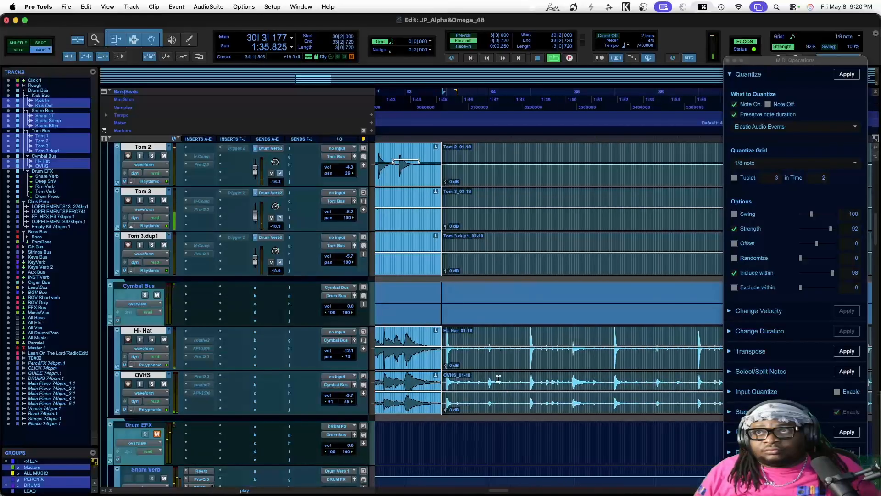
Play back the drums from 33|2|720 and across the edit point from 33|2|600 to check the transition.
{"action": "key", "text": "space"}
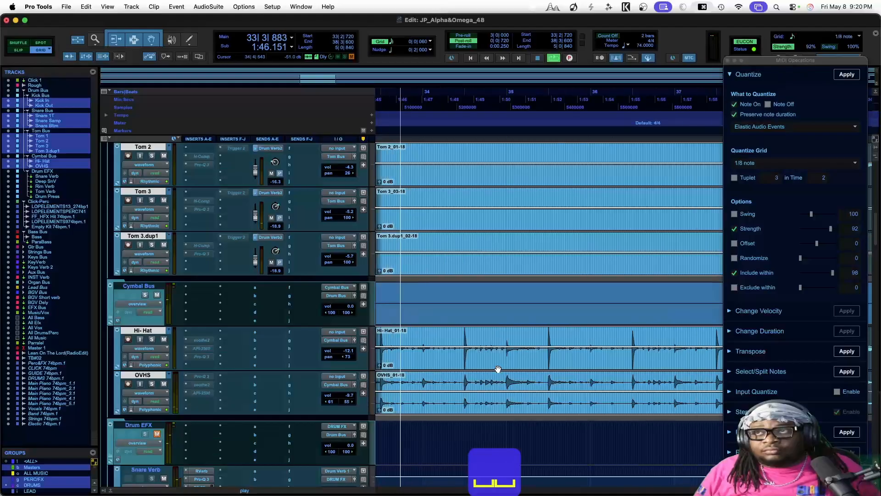
{"action": "scroll", "coordinate": [498, 369], "scroll_direction": "left", "scroll_amount": 5}
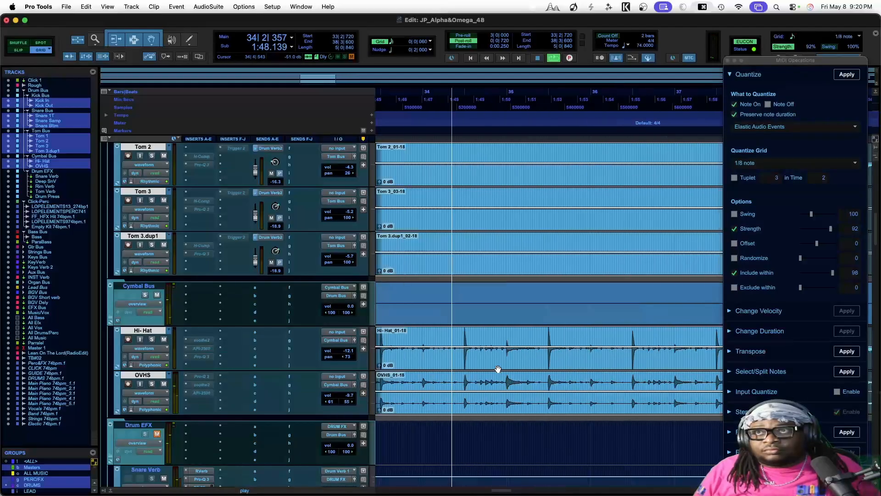
{"action": "key", "text": "space"}
{"action": "left_click", "coordinate": [425, 336]}
{"action": "key", "text": "space"}
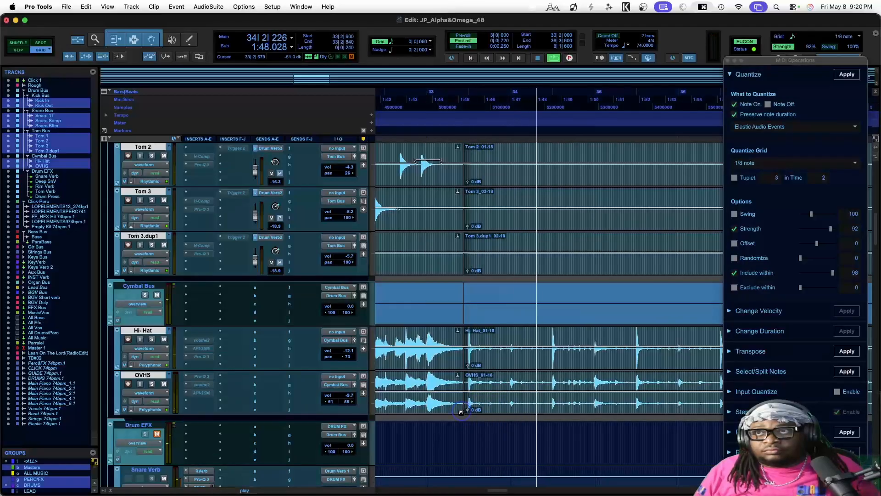
Crossfade all grouped drum tracks across the clip boundary near bar 33, beat 2.
{"action": "left_click_drag", "start_coordinate": [460, 412], "coordinate": [466, 412]}
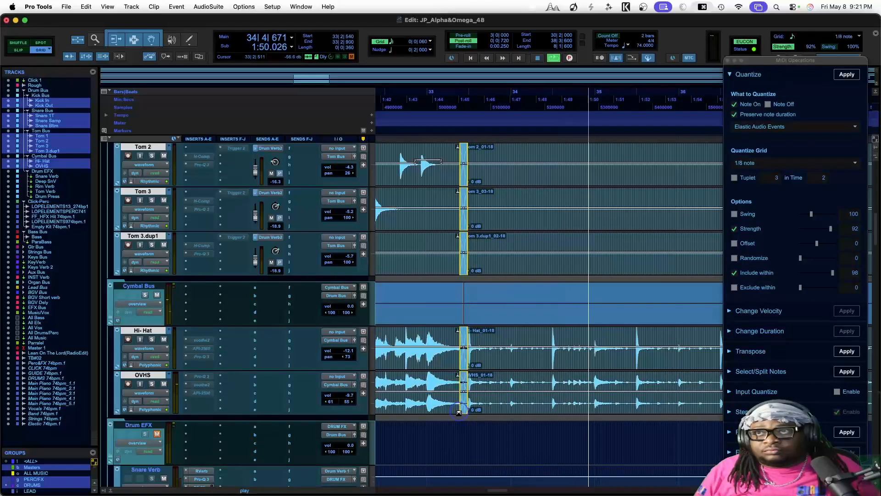
{"action": "scroll", "coordinate": [480, 408], "scroll_direction": "up", "scroll_amount": 10}
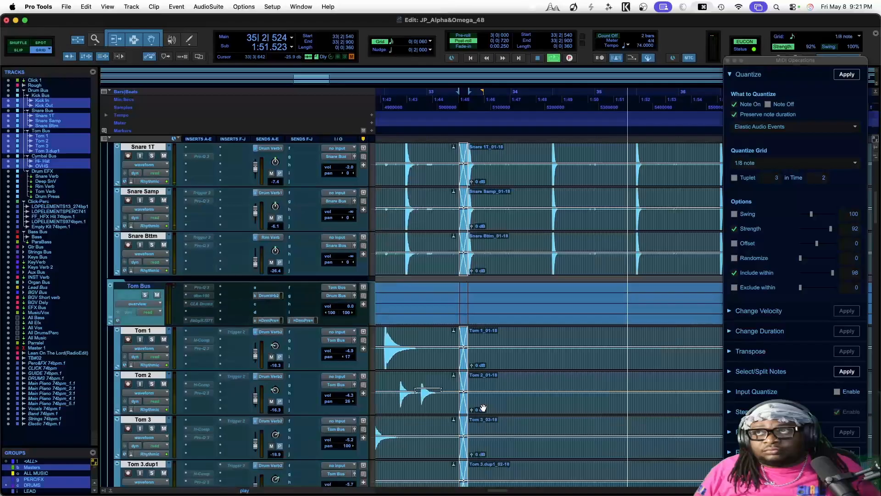
{"action": "scroll", "coordinate": [484, 408], "scroll_direction": "up", "scroll_amount": 6}
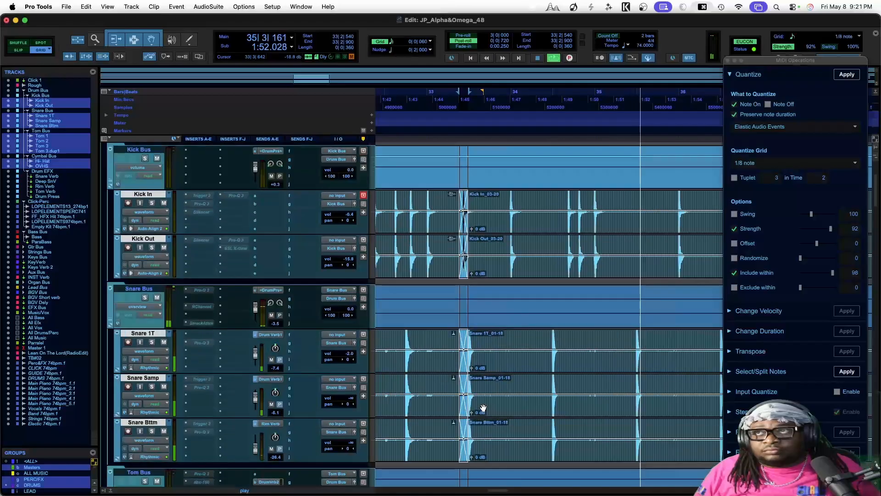
{"action": "scroll", "coordinate": [483, 407], "scroll_direction": "down", "scroll_amount": 3}
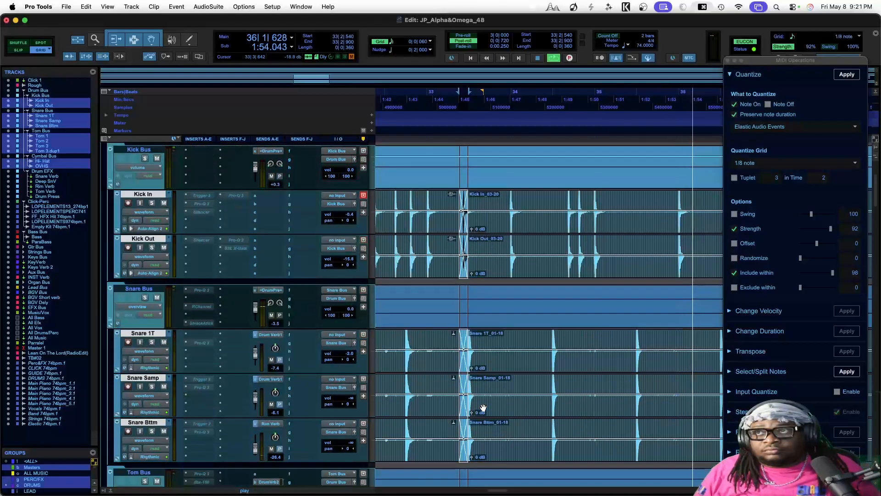
Play back the drums from 33|4|180 through bar 38, checking the kick, snare and tom hits against the grid.
{"action": "key", "text": "space"}
{"action": "left_click", "coordinate": [494, 334]}
{"action": "key", "text": "space"}
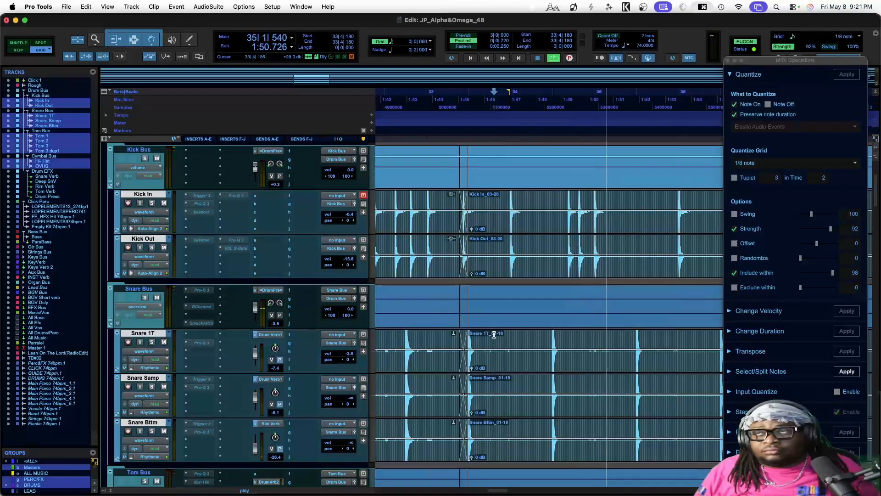
{"action": "scroll", "coordinate": [494, 334], "scroll_direction": "down", "scroll_amount": 3}
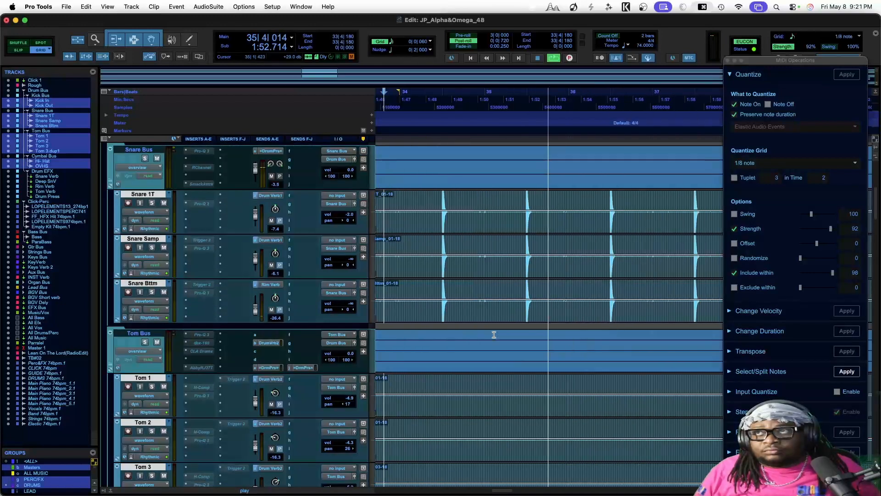
{"action": "scroll", "coordinate": [494, 334], "scroll_direction": "up", "scroll_amount": 3}
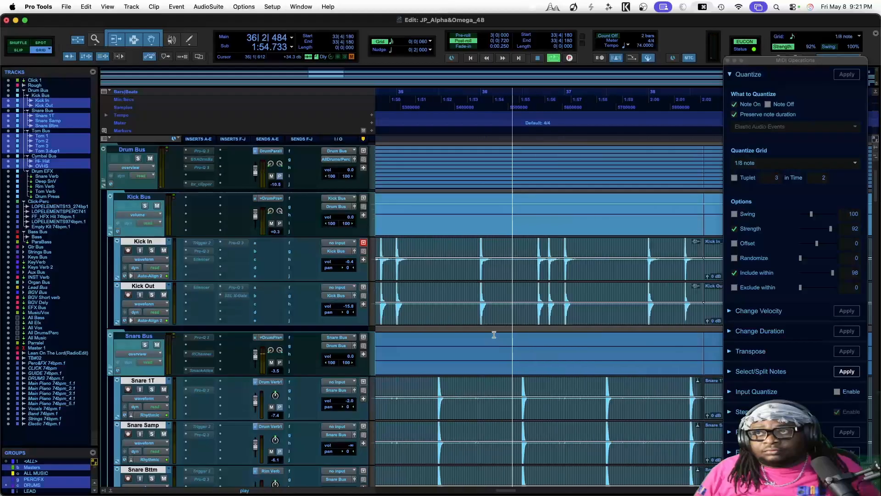
{"action": "scroll", "coordinate": [494, 334], "scroll_direction": "down", "scroll_amount": 1}
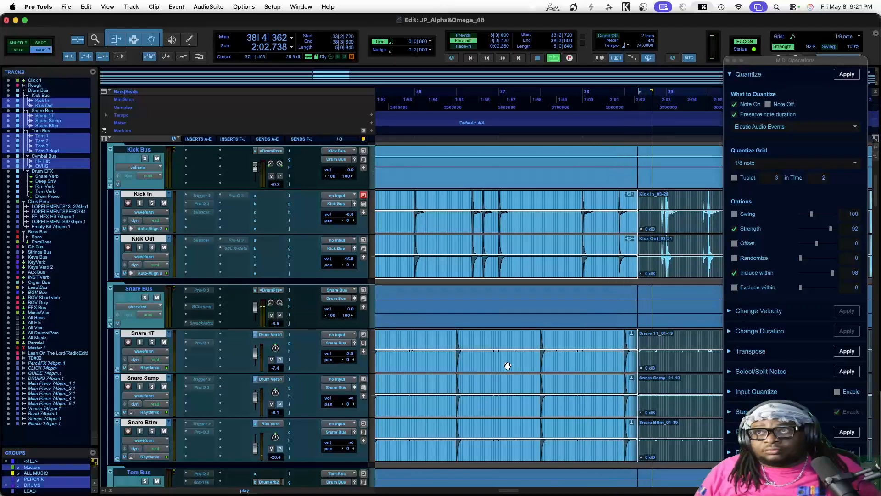
{"action": "key", "text": "space"}
Set the Elastic Audio algorithm of the Kick In and Kick Out tracks to Rhythmic.
{"action": "scroll", "coordinate": [463, 319], "scroll_direction": "right", "scroll_amount": 15}
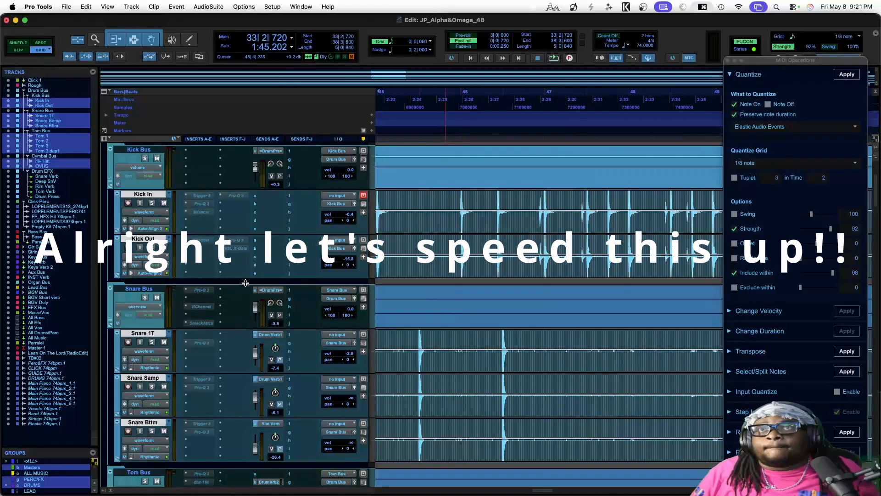
{"action": "left_click", "coordinate": [132, 274]}
{"action": "mouse_move", "coordinate": [202, 290]}
{"action": "left_click", "coordinate": [223, 301]}
View the whole session's drum clips, place the cursor near bar 17 and inspect the drum clips there in closer detail.
{"action": "scroll", "coordinate": [481, 341], "scroll_direction": "right", "scroll_amount": 10}
{"action": "scroll", "coordinate": [481, 341], "scroll_direction": "up", "scroll_amount": 3}
{"action": "key", "text": "super+bracketleft"}
{"action": "key", "text": "super+bracketleft"}
{"action": "key", "text": "super+bracketleft"}
{"action": "key", "text": "super+bracketleft"}
{"action": "key", "text": "super+bracketleft"}
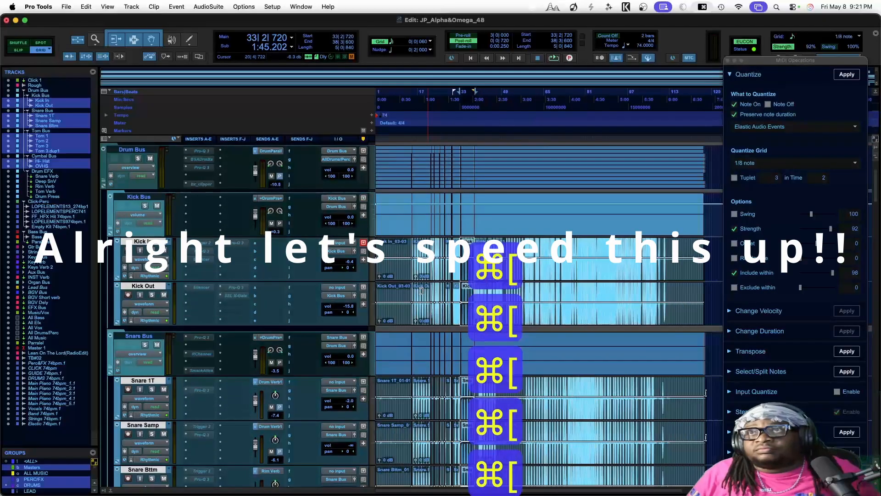
{"action": "left_click", "coordinate": [419, 294]}
{"action": "key", "text": "super+bracketright"}
{"action": "key", "text": "super+bracketright"}
{"action": "key", "text": "super+bracketright"}
{"action": "key", "text": "super+bracketright"}
{"action": "key", "text": "super+bracketright"}
{"action": "scroll", "coordinate": [459, 281], "scroll_direction": "down", "scroll_amount": 3}
{"action": "scroll", "coordinate": [458, 281], "scroll_direction": "right", "scroll_amount": 15}
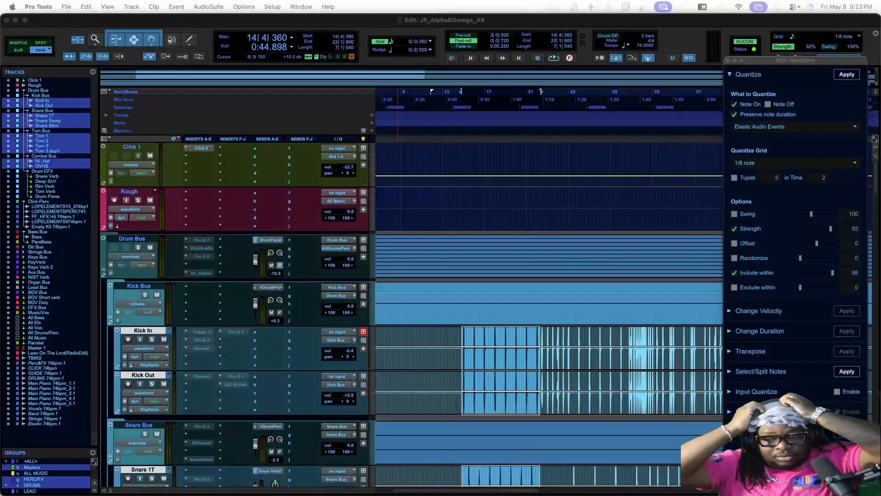
Close the MIDI Operations window to uncover the drum tracks.
{"action": "left_click", "coordinate": [728, 60]}
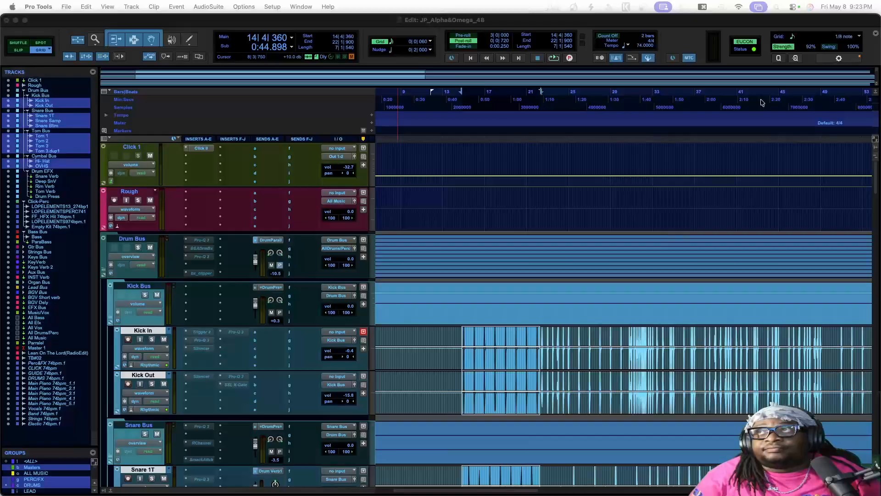
{"action": "scroll", "coordinate": [142, 368], "scroll_direction": "down", "scroll_amount": 10}
{"action": "left_click", "coordinate": [142, 369]}
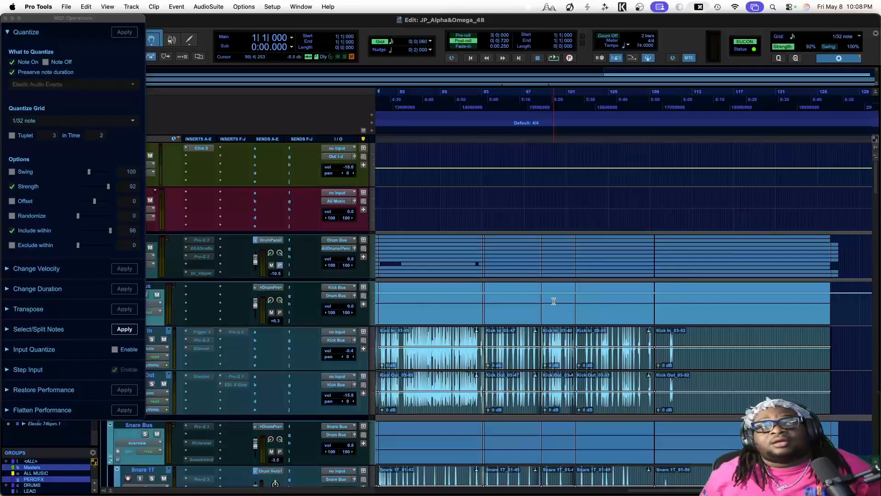
Save the session at its start position and close the MIDI Operations window.
{"action": "key", "text": "Return"}
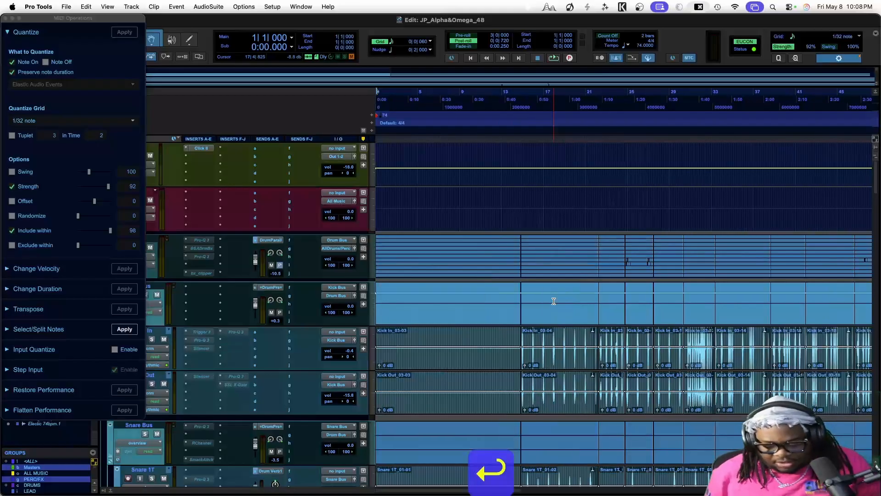
{"action": "key", "text": "super+s"}
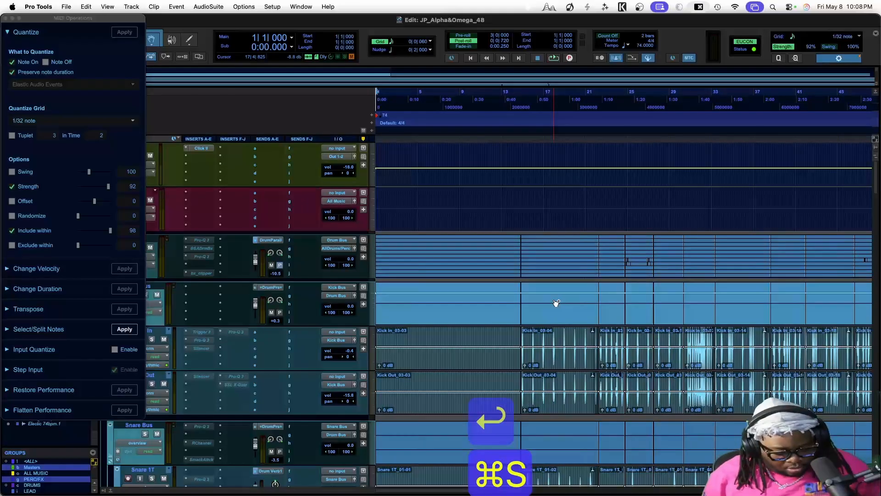
{"action": "scroll", "coordinate": [467, 325], "scroll_direction": "down", "scroll_amount": 3}
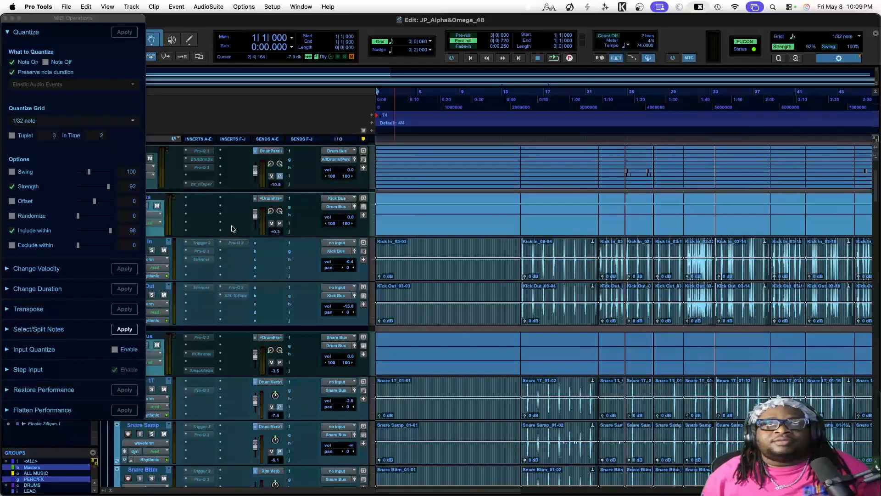
{"action": "left_click", "coordinate": [5, 18]}
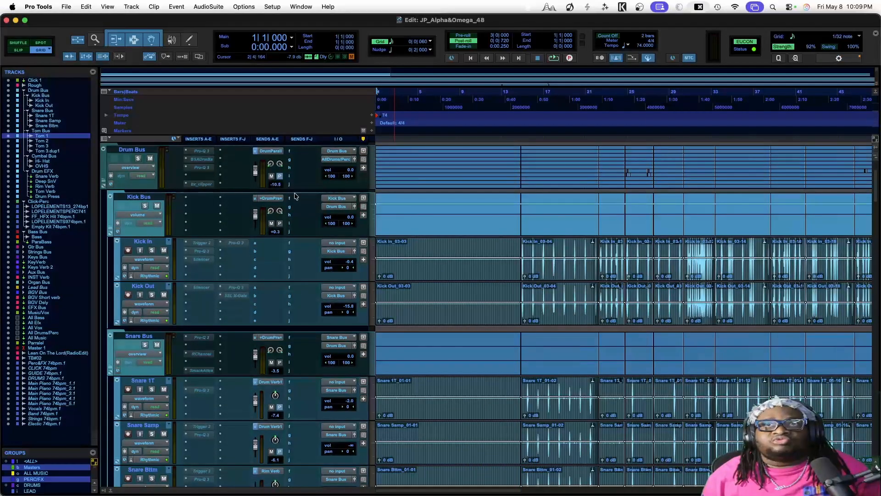
Switch to the Mix window and examine the inserts, routing and faders of the drum, bus and Master 1 channels.
{"action": "key", "text": "super+equal"}
{"action": "scroll", "coordinate": [388, 339], "scroll_direction": "right", "scroll_amount": 15}
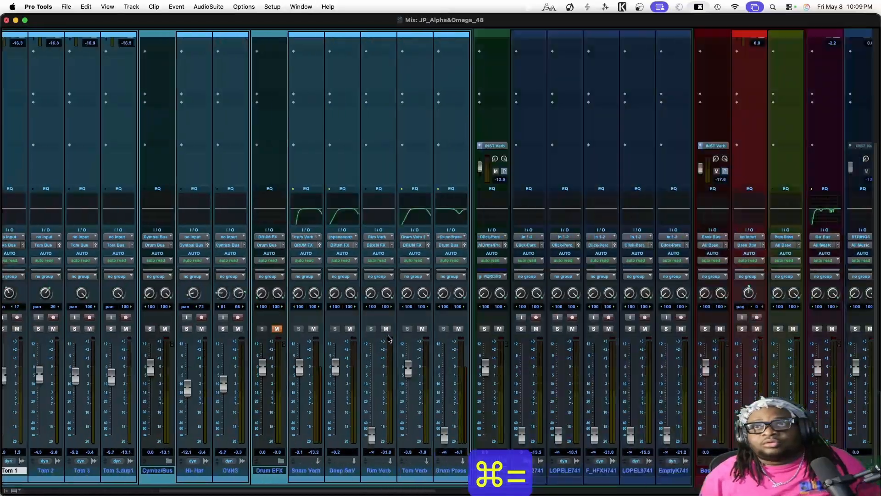
{"action": "scroll", "coordinate": [397, 295], "scroll_direction": "up", "scroll_amount": 5}
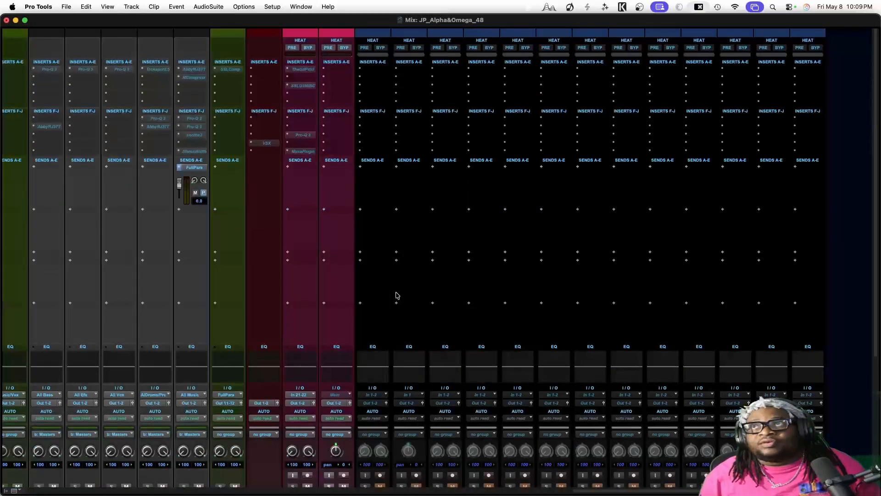
{"action": "scroll", "coordinate": [324, 143], "scroll_direction": "down", "scroll_amount": 5}
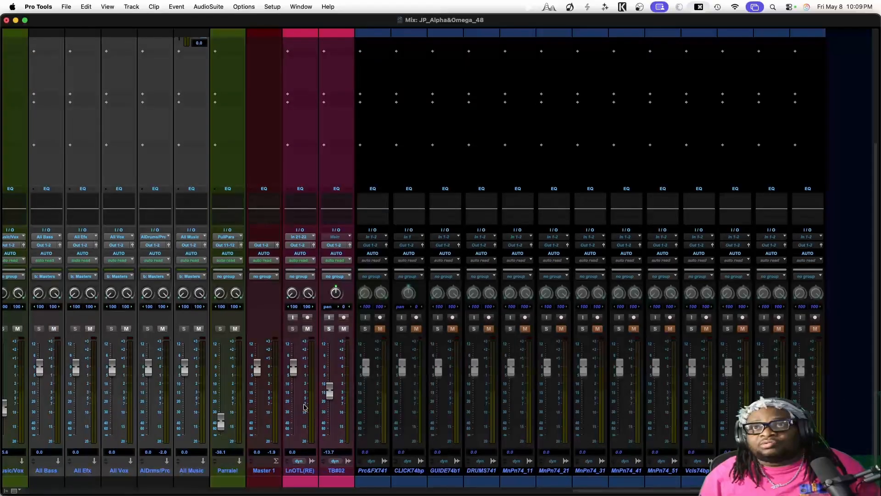
{"action": "scroll", "coordinate": [305, 408], "scroll_direction": "up", "scroll_amount": 5}
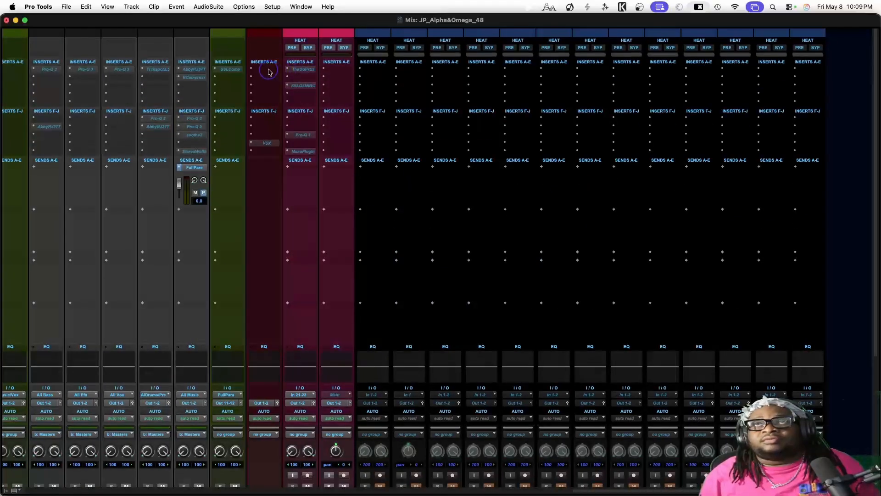
{"action": "scroll", "coordinate": [273, 292], "scroll_direction": "down", "scroll_amount": 5}
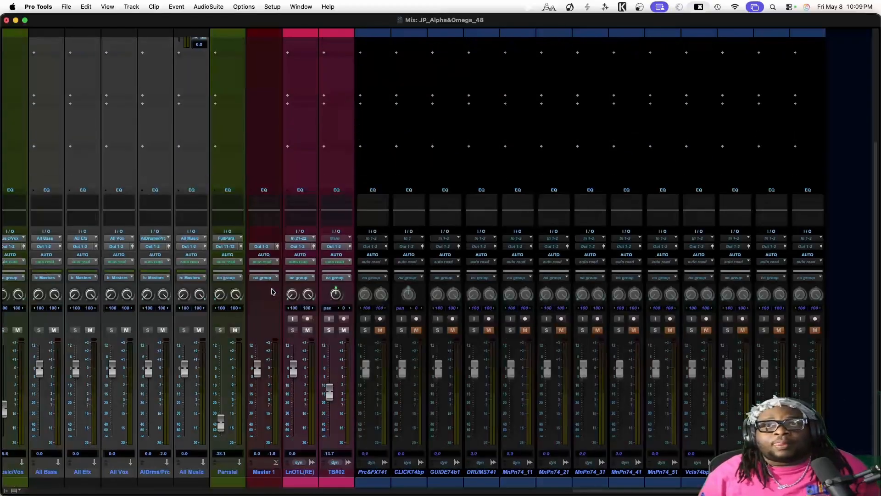
{"action": "scroll", "coordinate": [218, 403], "scroll_direction": "left", "scroll_amount": 3}
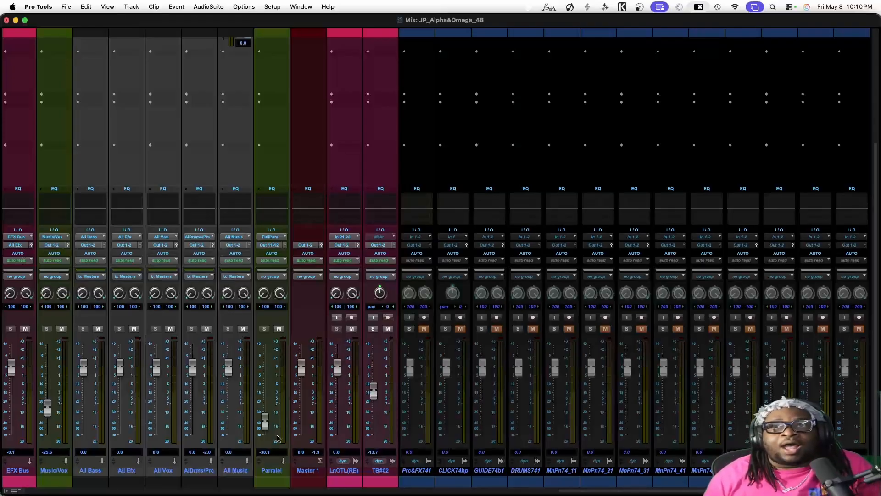
{"action": "mouse_move", "coordinate": [576, 494]}
{"action": "left_mouse_down"}
{"action": "mouse_move", "coordinate": [527, 492]}
{"action": "mouse_move", "coordinate": [574, 491]}
{"action": "left_mouse_up"}
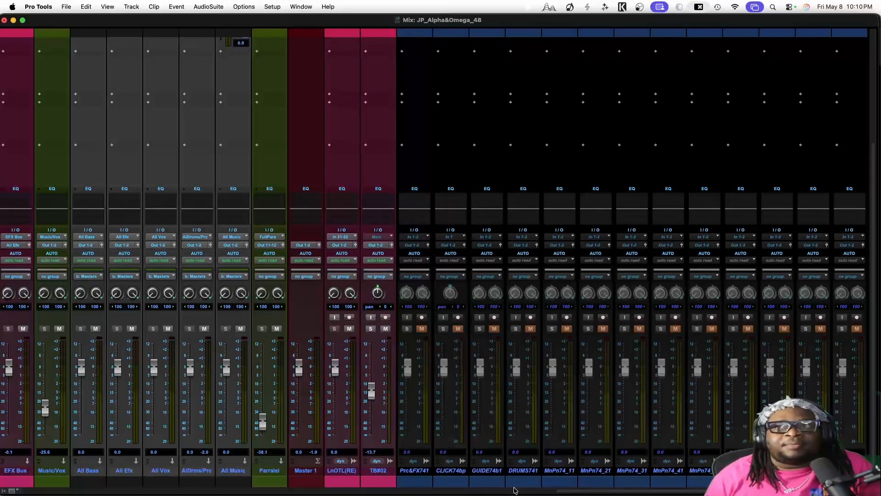
Review the master bus channels by selecting All Efx, All Vox, AlDrms/Prc, All Music and Parralel in turn.
{"action": "left_click_drag", "start_coordinate": [568, 492], "coordinate": [505, 492]}
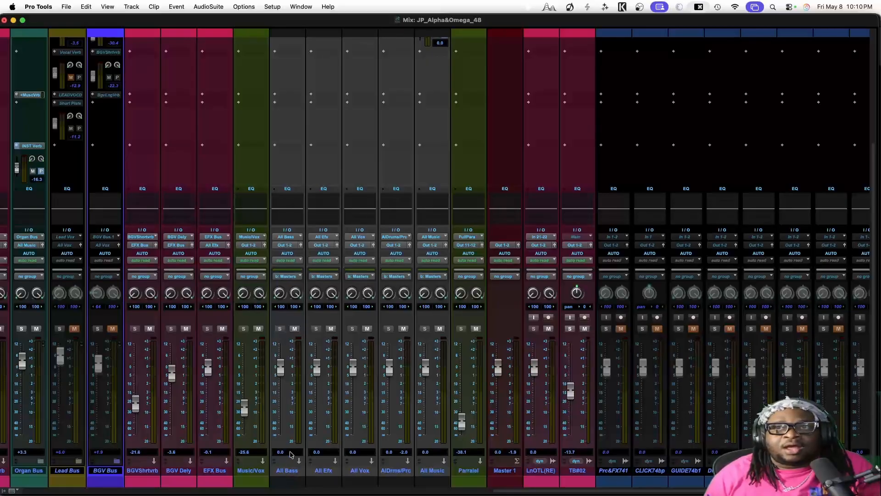
{"action": "left_click", "coordinate": [324, 473]}
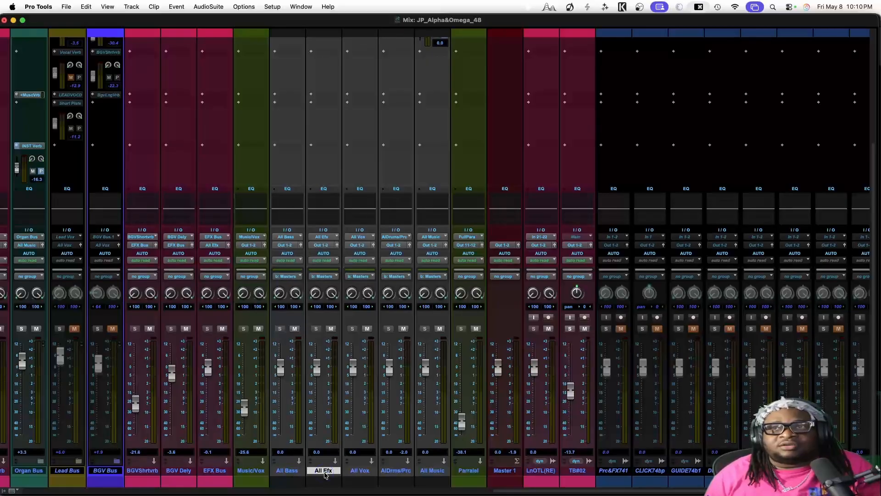
{"action": "left_click", "coordinate": [360, 472]}
{"action": "left_click", "coordinate": [386, 472]}
{"action": "left_click", "coordinate": [435, 472]}
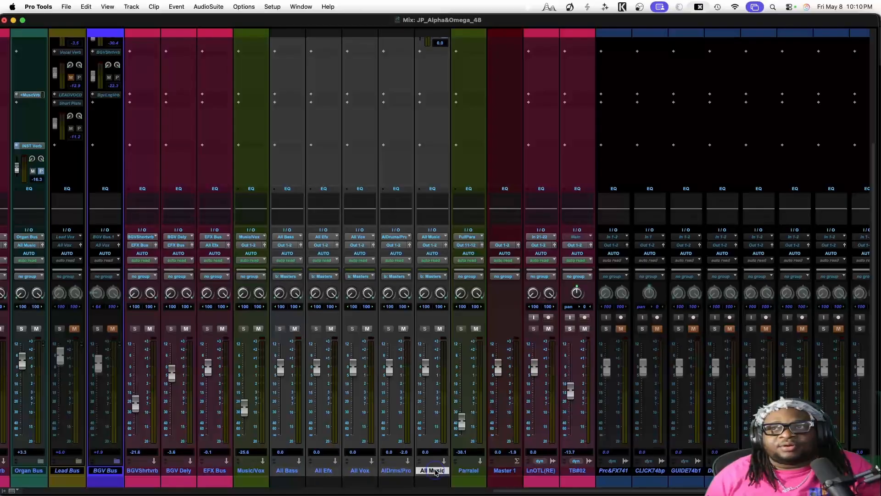
{"action": "left_click", "coordinate": [461, 472]}
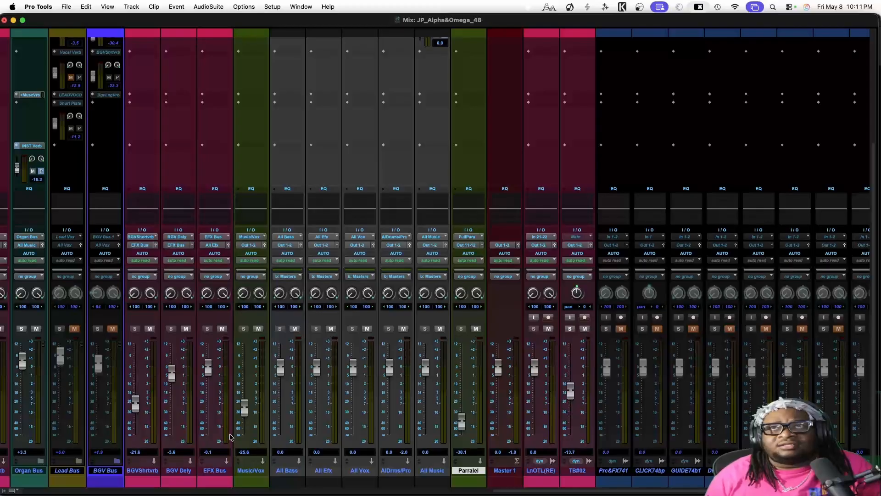
Delete the Music/Vox track from the mix and save the session.
{"action": "scroll", "coordinate": [231, 437], "scroll_direction": "up", "scroll_amount": 5}
{"action": "scroll", "coordinate": [231, 437], "scroll_direction": "down", "scroll_amount": 5}
{"action": "right_click", "coordinate": [252, 471]}
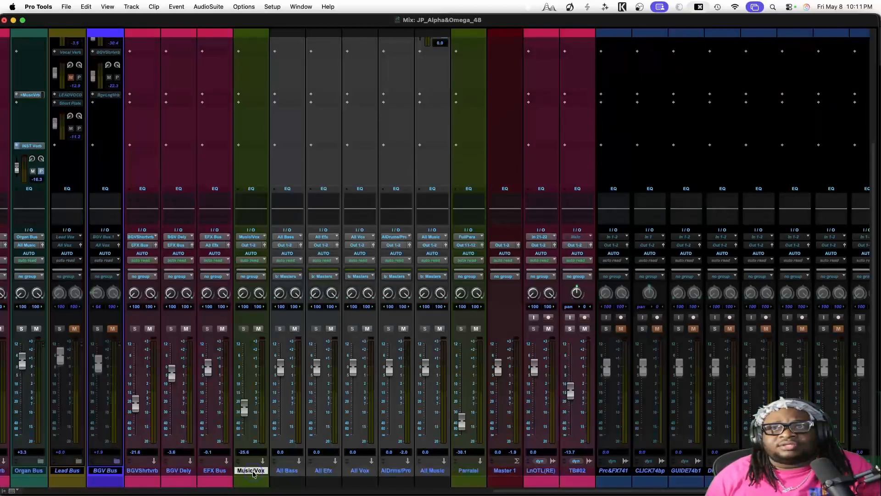
{"action": "left_click", "coordinate": [275, 461]}
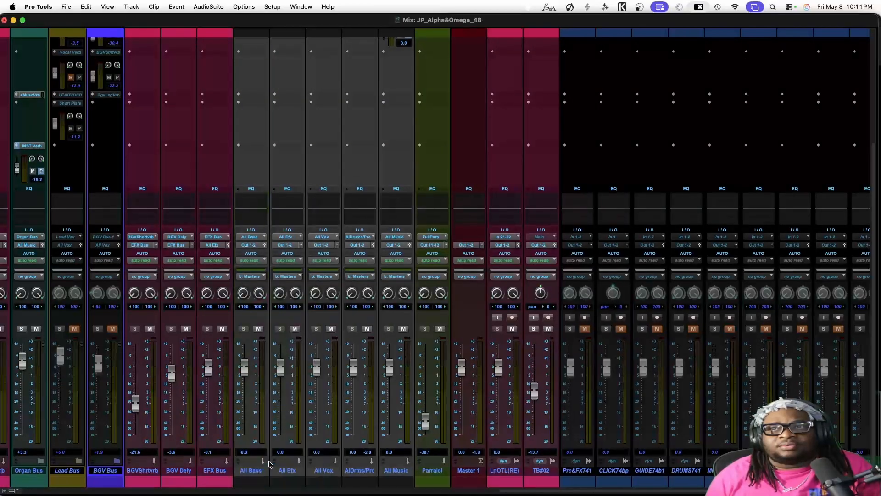
{"action": "key", "text": "super+s"}
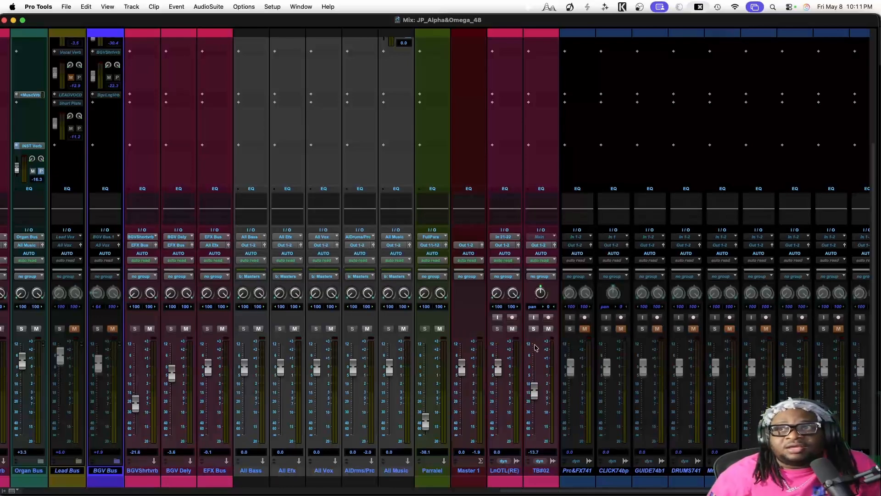
Briefly switch input monitoring on and off for the LnOTL(RE) channel and check its output path.
{"action": "left_click", "coordinate": [497, 317]}
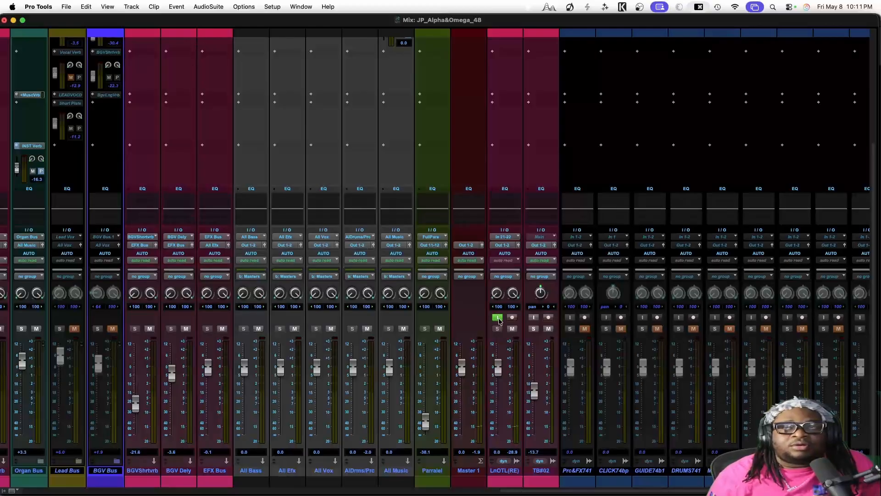
{"action": "left_click", "coordinate": [498, 318]}
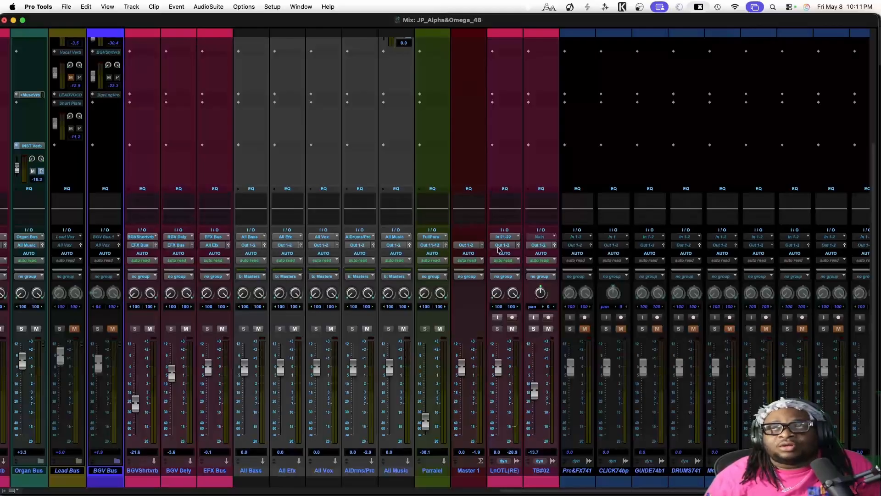
{"action": "scroll", "coordinate": [500, 250], "scroll_direction": "up", "scroll_amount": 5}
{"action": "scroll", "coordinate": [500, 251], "scroll_direction": "down", "scroll_amount": 5}
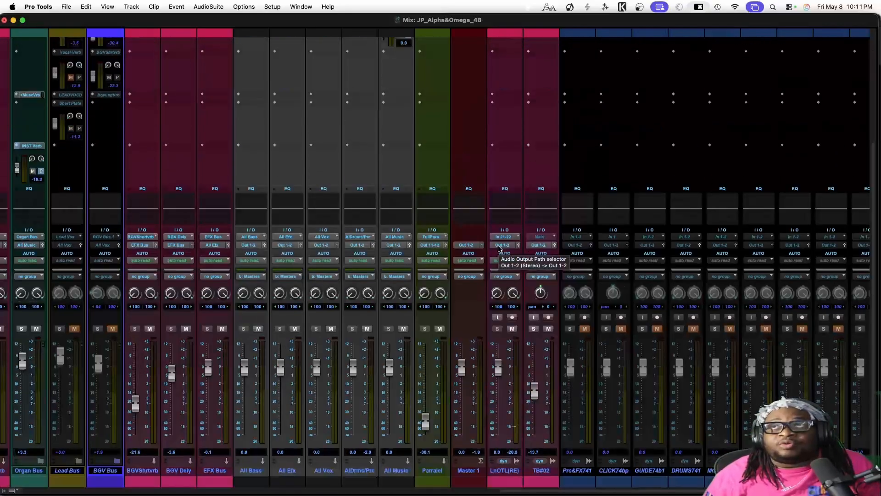
Move the TheGdPrtcl, SSLG3MBC and Pro-Q 3 inserts from LnOTL(RE) to the same slots on Master 1 and toggle their active state.
{"action": "scroll", "coordinate": [500, 273], "scroll_direction": "up", "scroll_amount": 5}
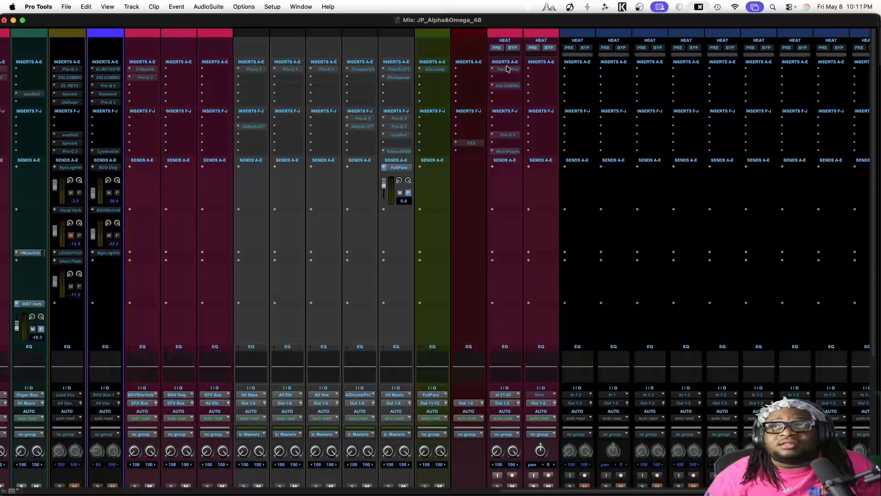
{"action": "left_click_drag", "start_coordinate": [508, 69], "coordinate": [482, 70]}
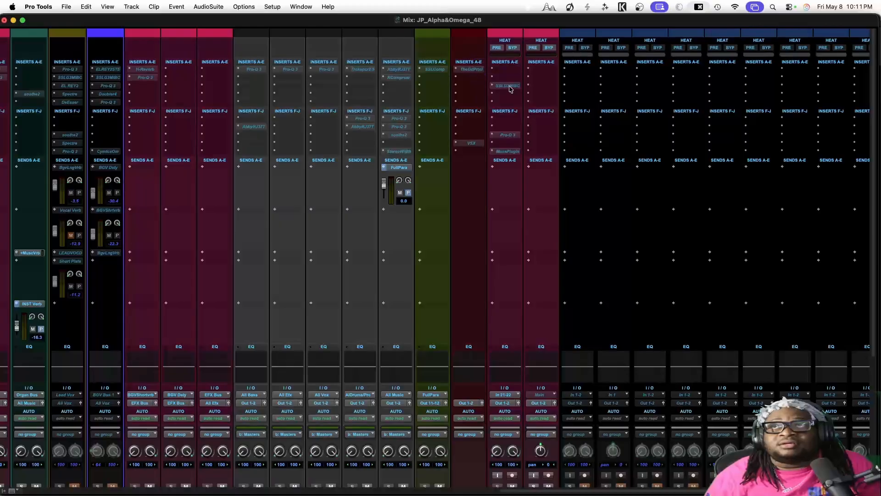
{"action": "left_click_drag", "start_coordinate": [508, 86], "coordinate": [477, 87]}
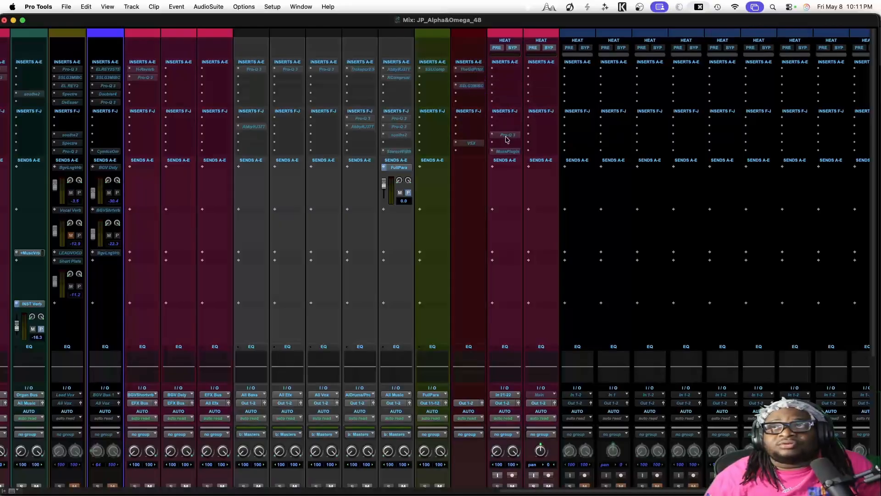
{"action": "left_click_drag", "start_coordinate": [508, 135], "coordinate": [471, 139]}
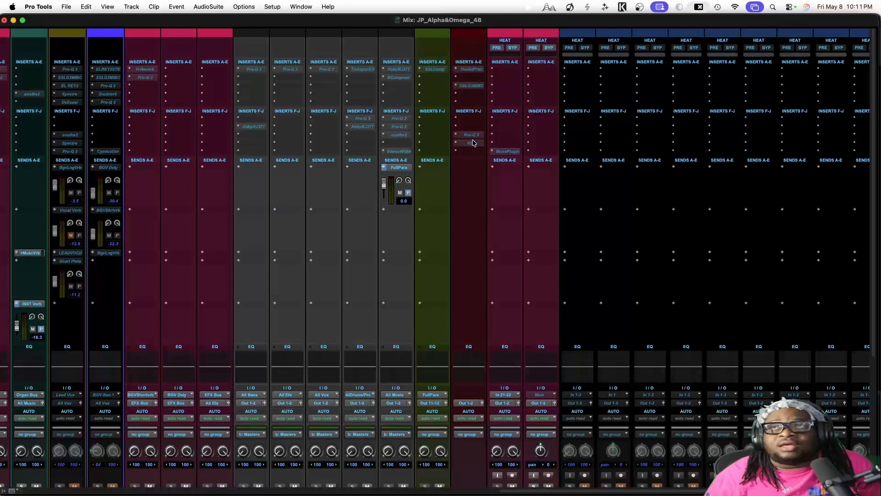
{"action": "left_click", "coordinate": [470, 70], "text": "ctrl+super"}
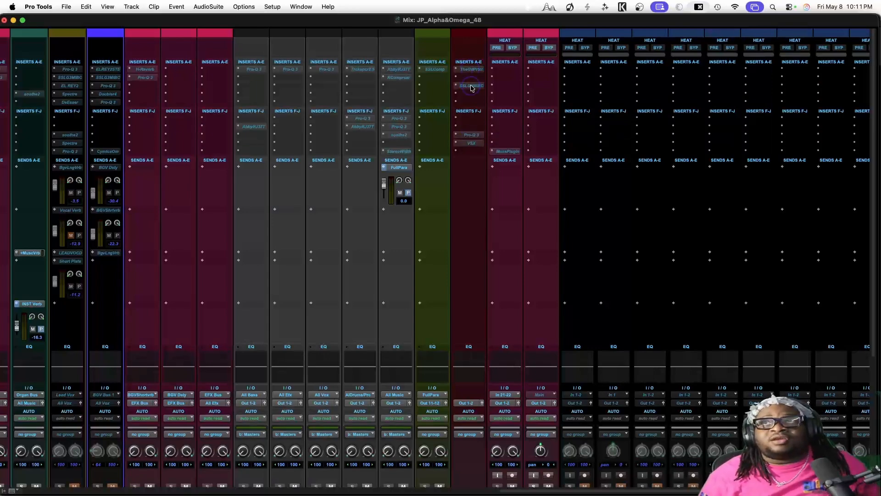
{"action": "left_click", "coordinate": [471, 134], "text": "ctrl+super"}
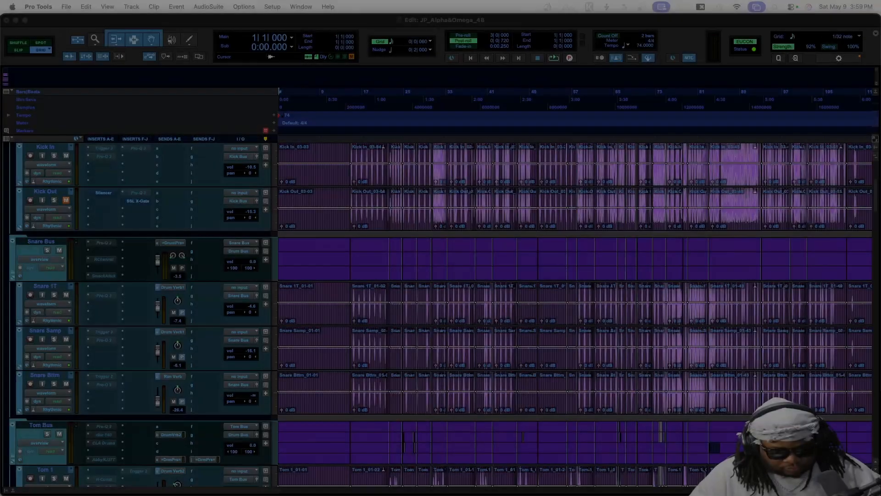
Switch to the Mix window and examine the inserts, sends, routing and faders from Click 1 through the Drum Bus, tom and drum effects channels.
{"action": "key", "text": "super+equal"}
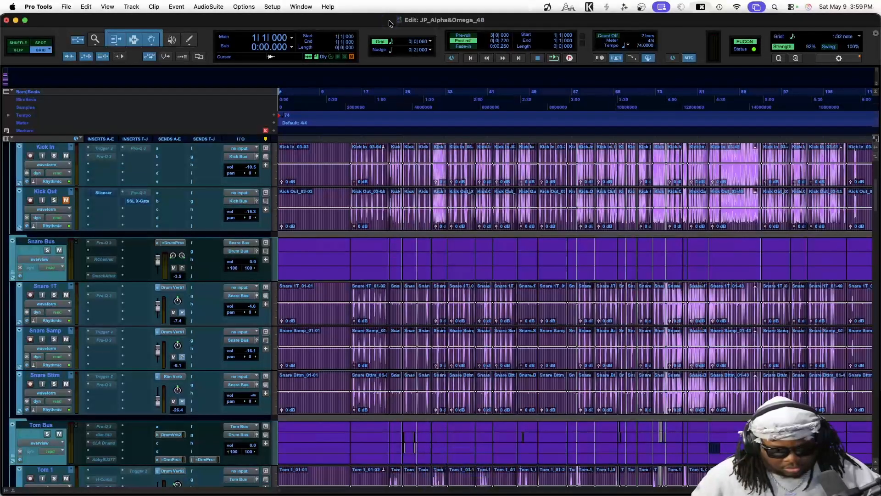
{"action": "key", "text": "super+equal"}
{"action": "scroll", "coordinate": [355, 211], "scroll_direction": "left", "scroll_amount": 10}
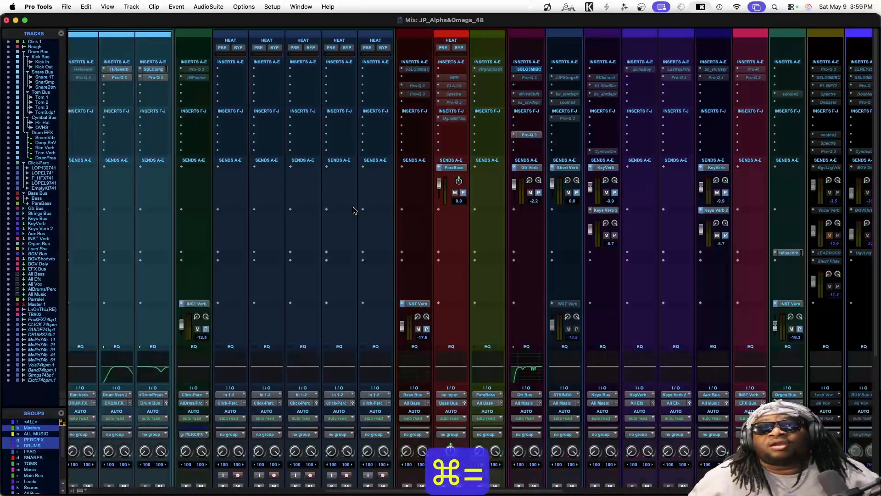
{"action": "scroll", "coordinate": [355, 210], "scroll_direction": "left", "scroll_amount": 2}
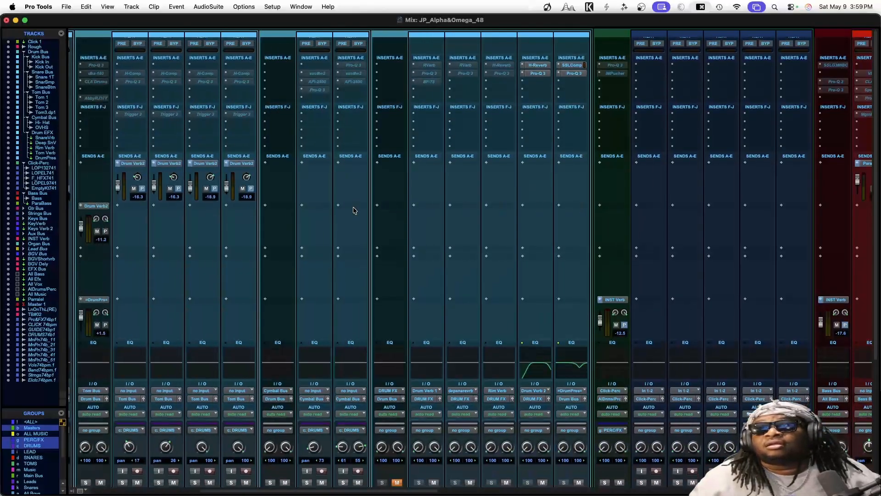
{"action": "scroll", "coordinate": [355, 210], "scroll_direction": "down", "scroll_amount": 5}
{"action": "scroll", "coordinate": [355, 210], "scroll_direction": "up", "scroll_amount": 1}
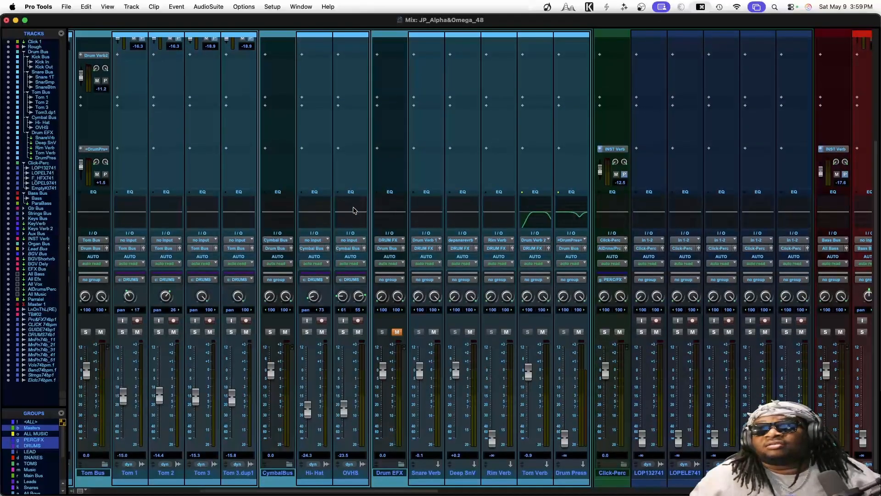
{"action": "scroll", "coordinate": [573, 318], "scroll_direction": "up", "scroll_amount": 6}
{"action": "scroll", "coordinate": [573, 318], "scroll_direction": "left", "scroll_amount": 8}
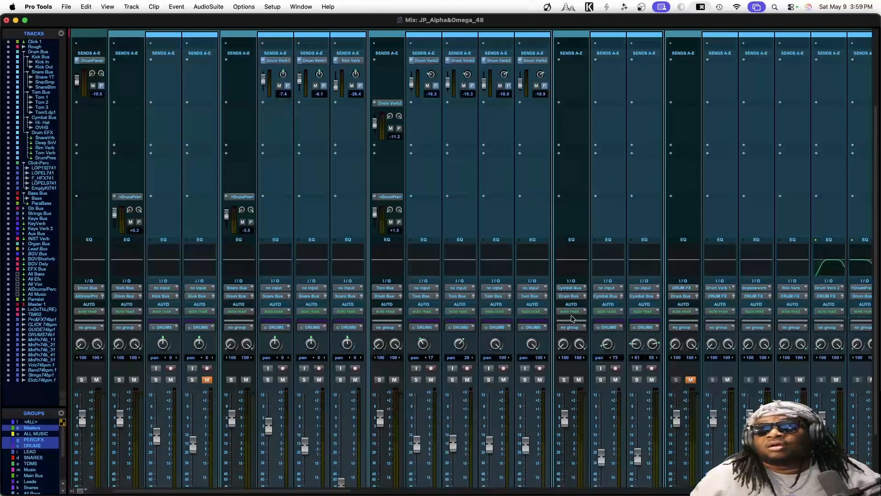
{"action": "scroll", "coordinate": [573, 318], "scroll_direction": "left", "scroll_amount": 2}
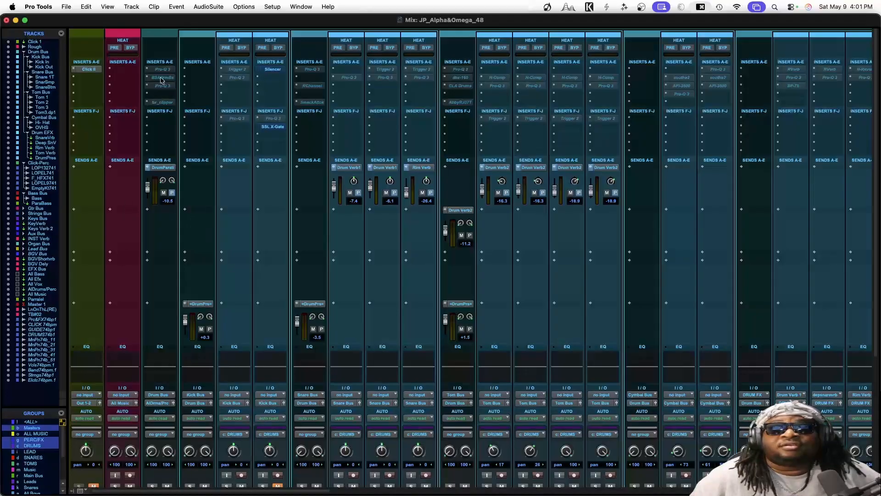
{"action": "scroll", "coordinate": [160, 82], "scroll_direction": "down", "scroll_amount": 5}
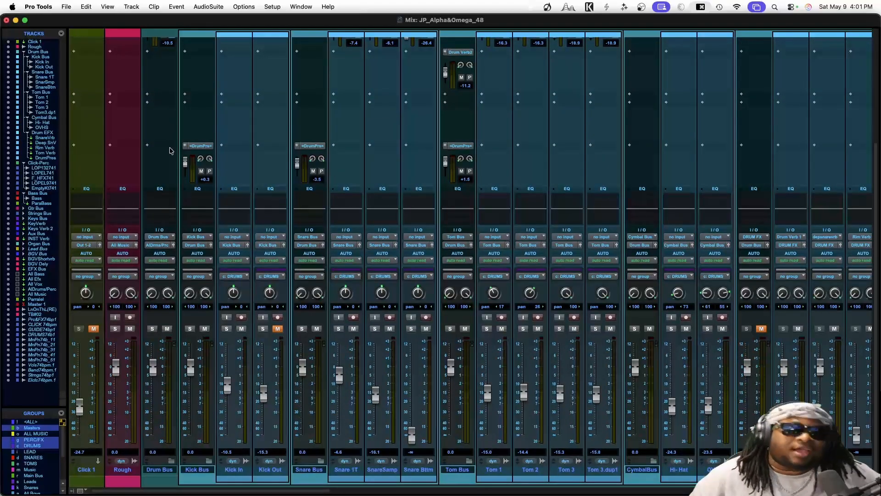
{"action": "scroll", "coordinate": [184, 257], "scroll_direction": "up", "scroll_amount": 2}
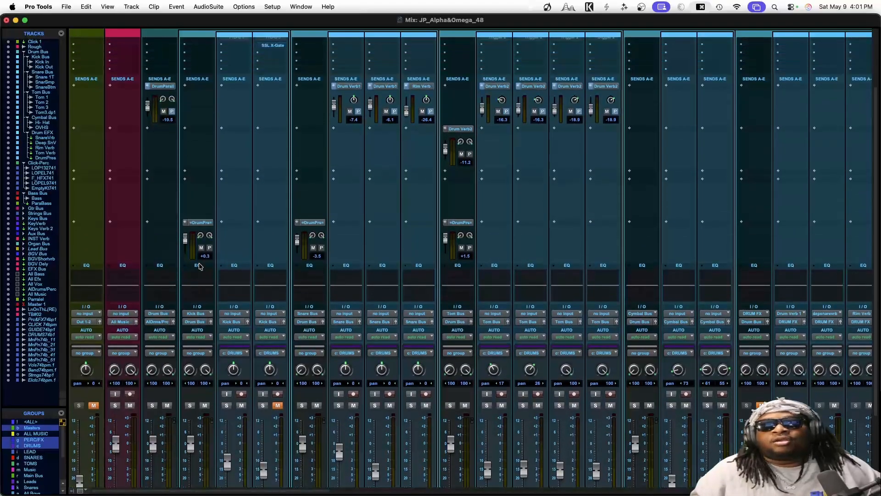
{"action": "scroll", "coordinate": [202, 285], "scroll_direction": "down", "scroll_amount": 2}
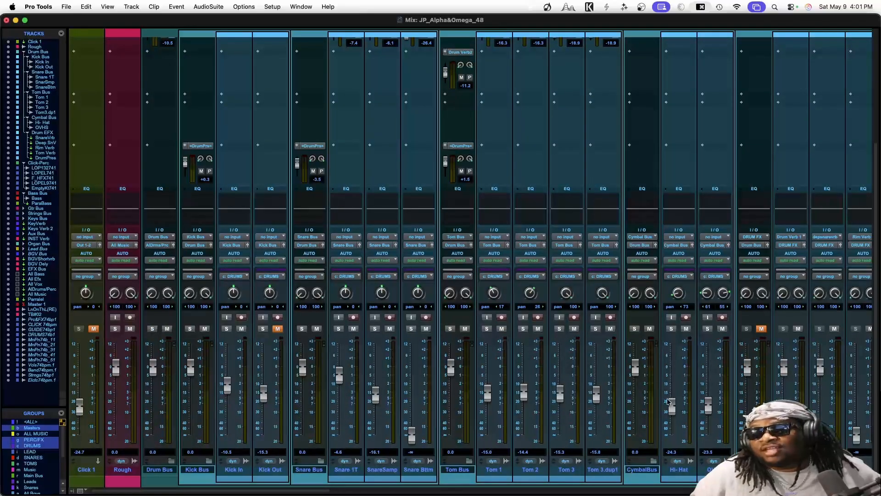
Pull the grouped drum faders down to the bottom of their range and deactivate the DRUMS group.
{"action": "left_click_drag", "start_coordinate": [707, 409], "coordinate": [709, 432]}
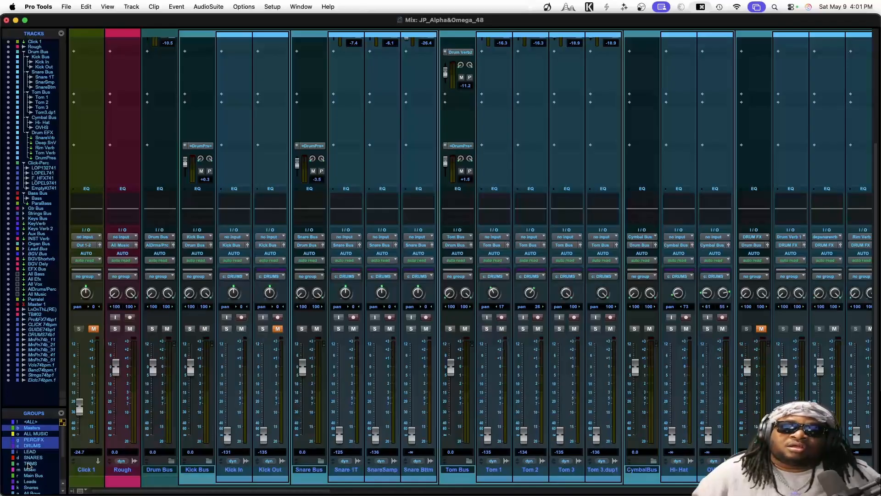
{"action": "scroll", "coordinate": [32, 455], "scroll_direction": "down", "scroll_amount": 3}
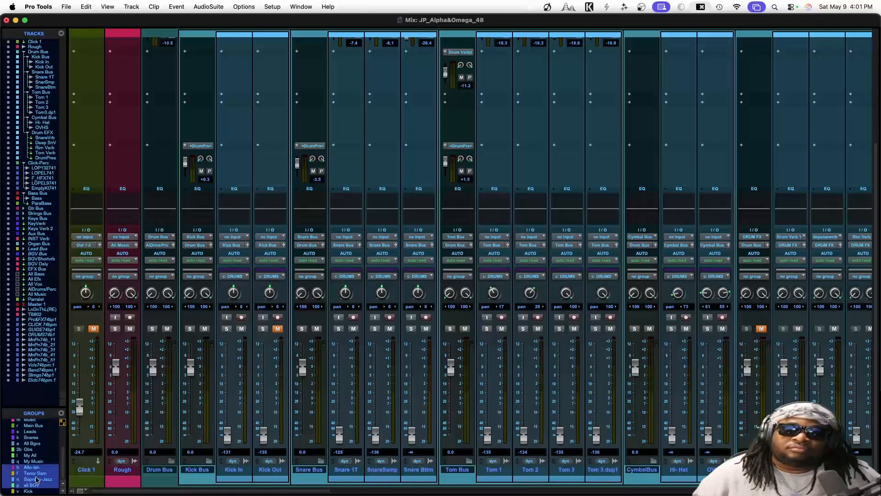
{"action": "scroll", "coordinate": [32, 455], "scroll_direction": "up", "scroll_amount": 3}
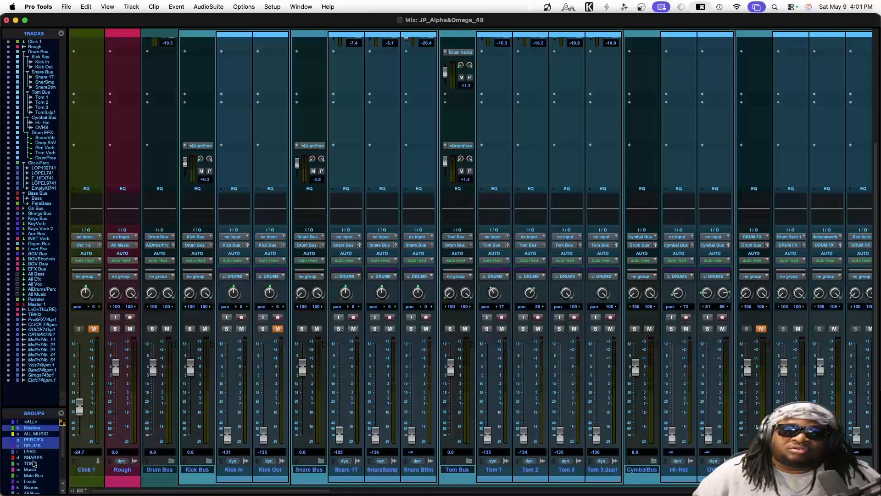
{"action": "left_click", "coordinate": [30, 446]}
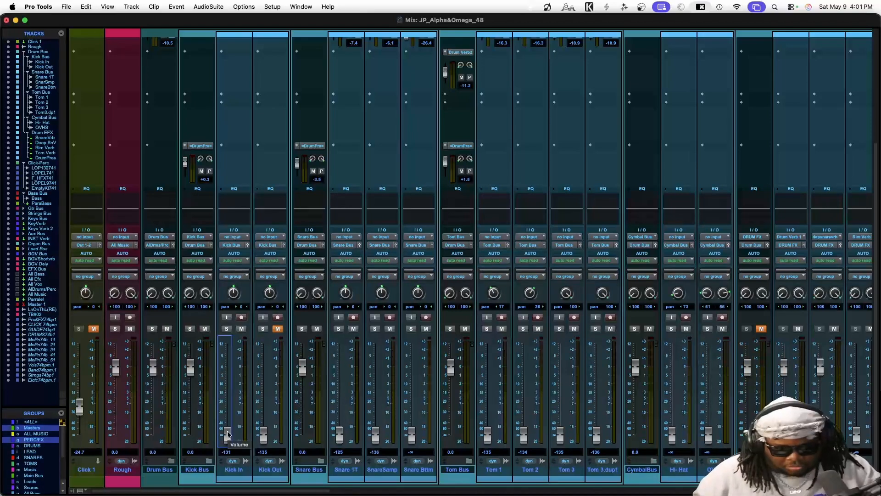
Switch to the Edit window, place the cursor in the Kick In track at 13|2|300 and magnify the timeline around bar 15.
{"action": "key", "text": "super+equal"}
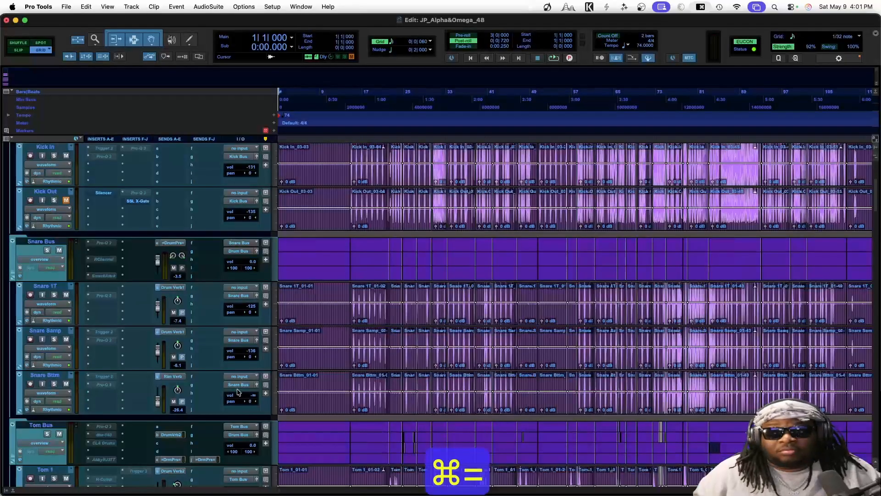
{"action": "left_click", "coordinate": [318, 151]}
{"action": "scroll", "coordinate": [318, 152], "scroll_direction": "up", "scroll_amount": 5}
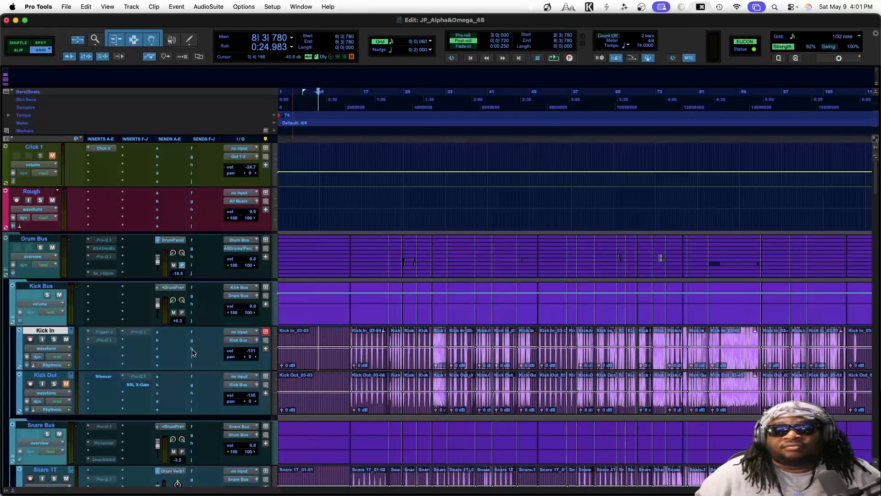
{"action": "left_click", "coordinate": [341, 334]}
{"action": "key", "text": "super+bracketright"}
{"action": "key", "text": "super+bracketright"}
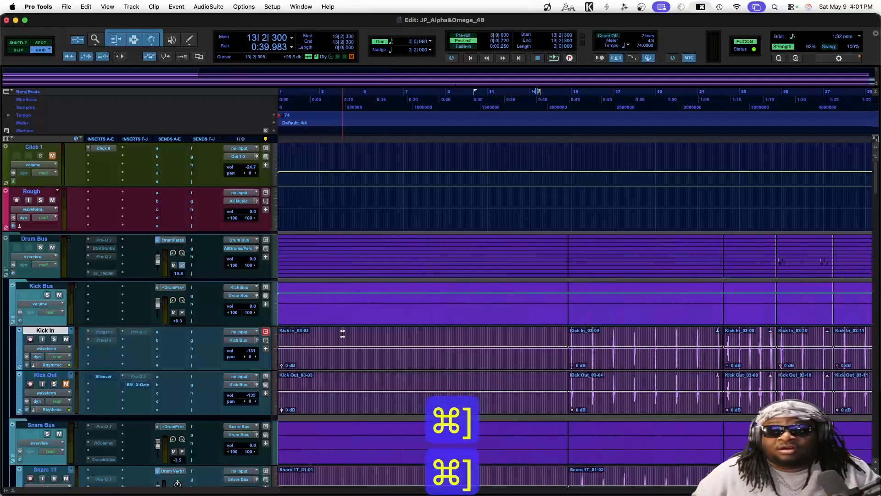
{"action": "scroll", "coordinate": [389, 335], "scroll_direction": "right", "scroll_amount": 5}
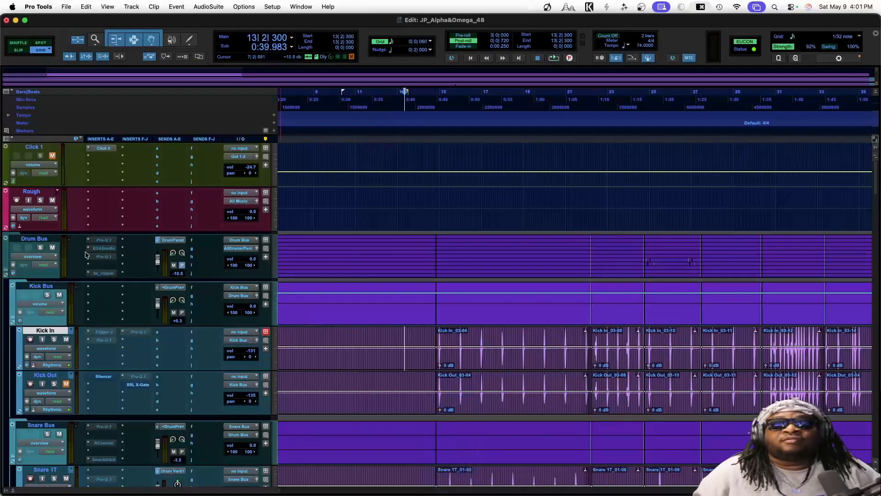
Open the first Pro-Q 3 insert on the Drum Bus and make the plug-in active.
{"action": "left_click", "coordinate": [110, 240]}
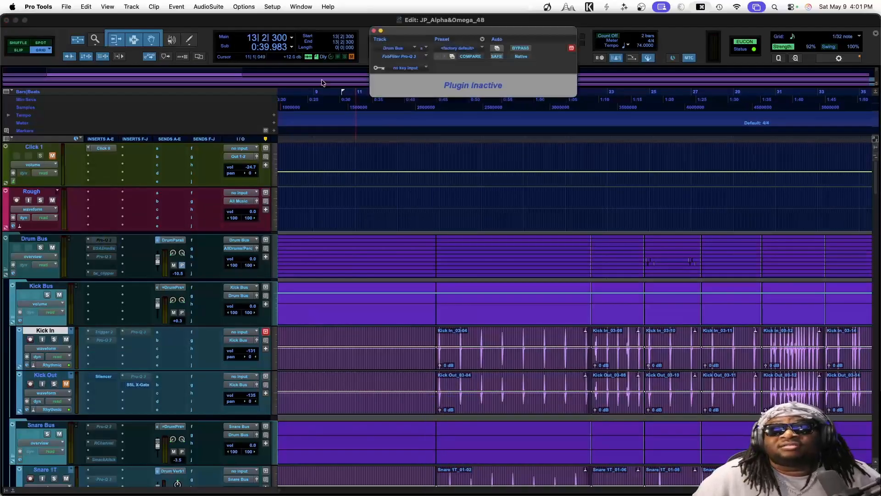
{"action": "left_click", "coordinate": [103, 239], "text": "ctrl+super"}
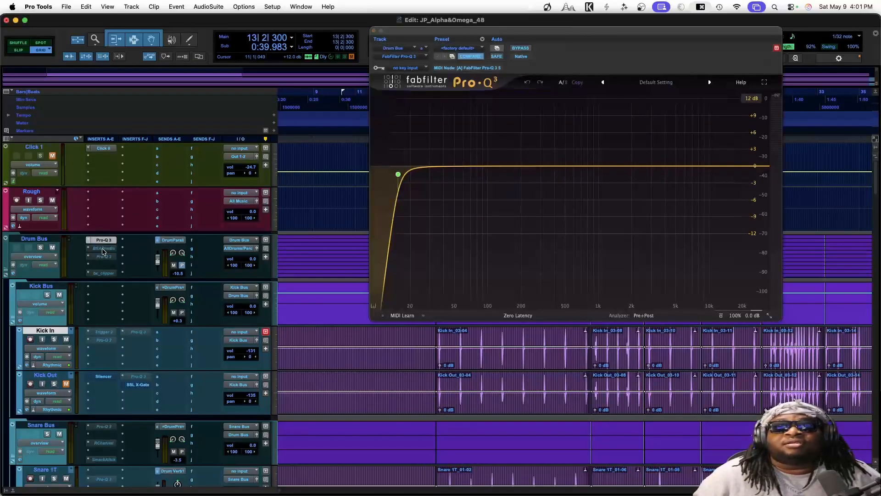
Activate the second Pro-Q 3 and the bx_clipper on the Drum Bus, leaving the insert between the two Pro-Q 3s inactive.
{"action": "left_click", "coordinate": [103, 247], "text": "ctrl+super"}
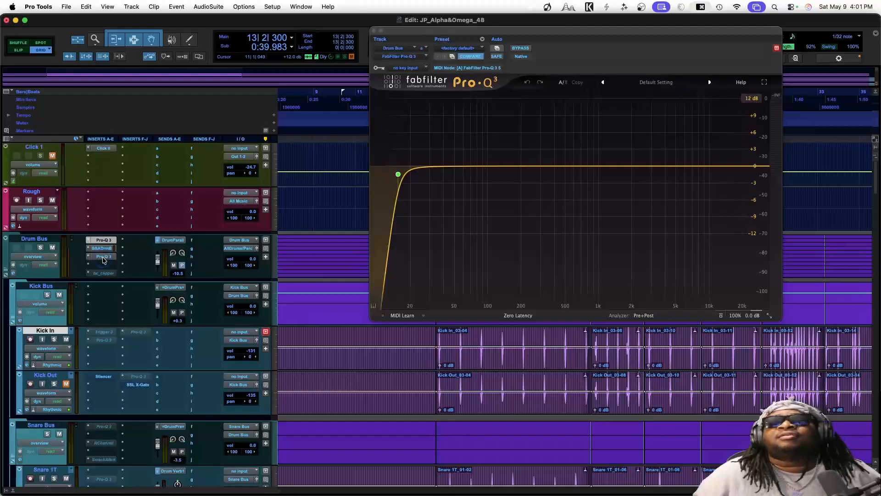
{"action": "left_click", "coordinate": [103, 257], "text": "ctrl+super"}
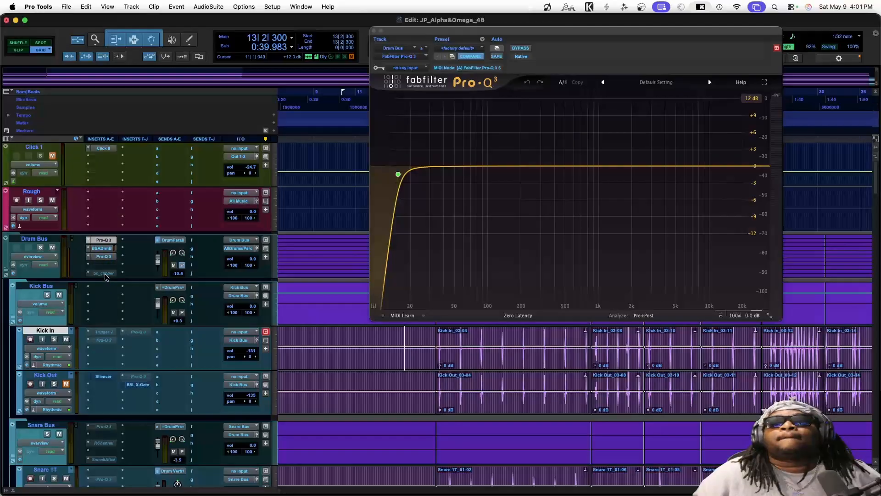
{"action": "left_click", "coordinate": [104, 273], "text": "ctrl+super"}
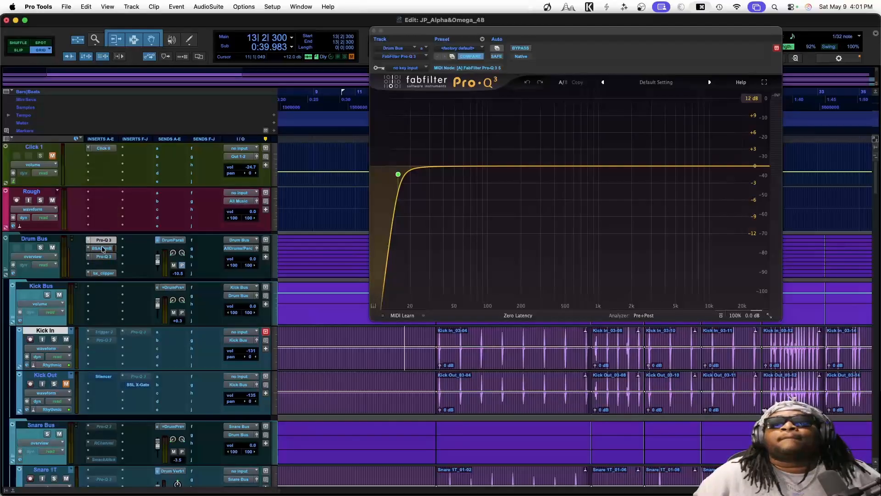
{"action": "left_click", "coordinate": [103, 248], "text": "ctrl+super"}
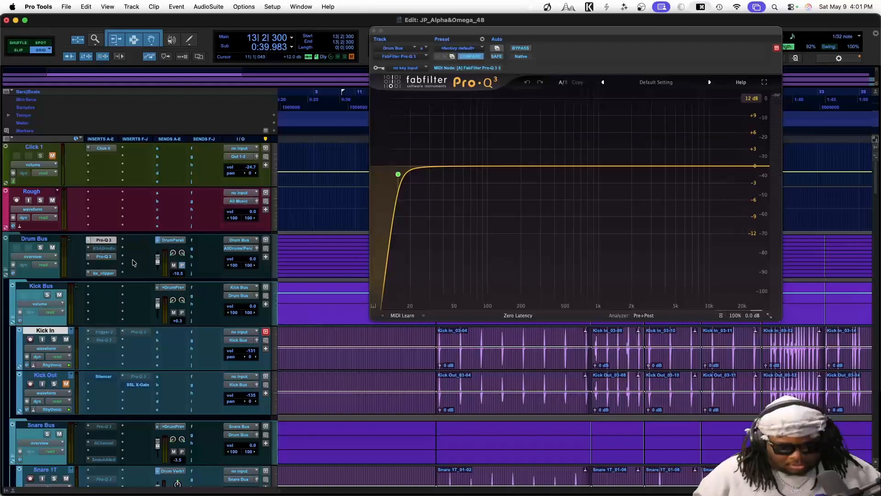
Lower the low-cut band in the Drum Bus's first Pro-Q 3 to 10 Hz.
{"action": "left_click", "coordinate": [100, 240]}
{"action": "left_click", "coordinate": [100, 240]}
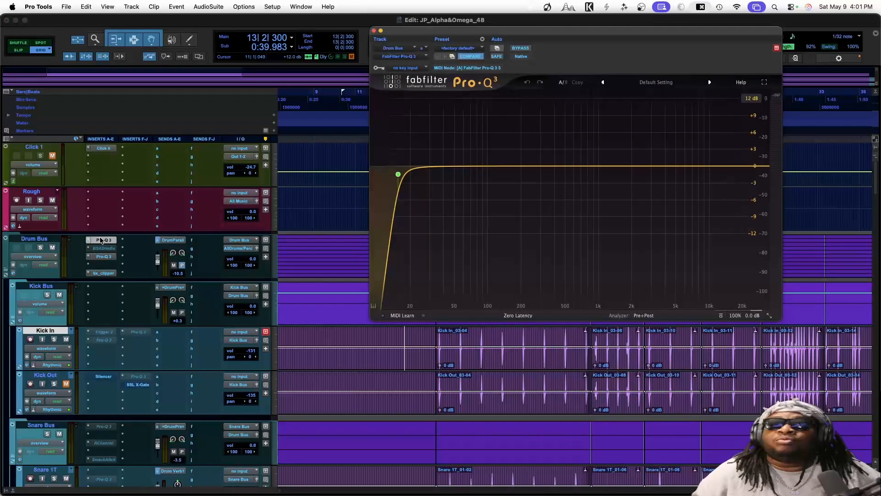
{"action": "mouse_move", "coordinate": [410, 185]}
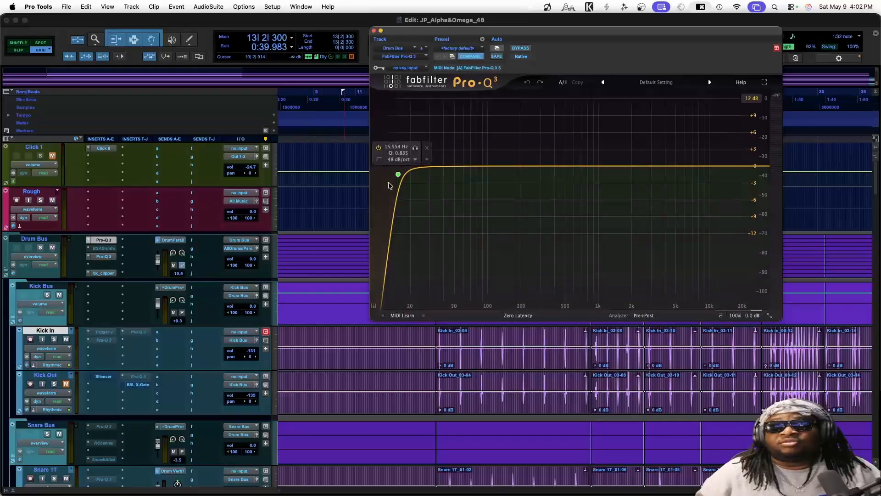
{"action": "left_click_drag", "start_coordinate": [398, 174], "coordinate": [309, 176]}
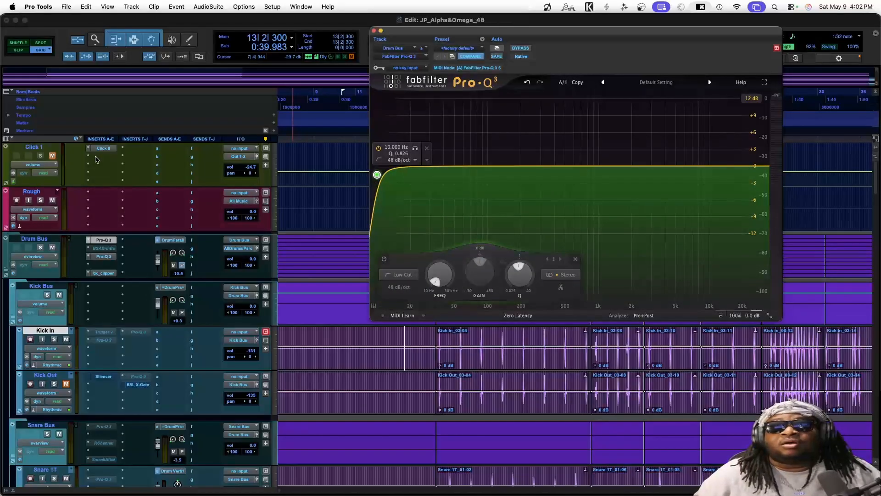
Remove the second Pro-Q 3 from the Drum Bus and check the settings of the bx_clipper.
{"action": "left_click", "coordinate": [103, 256]}
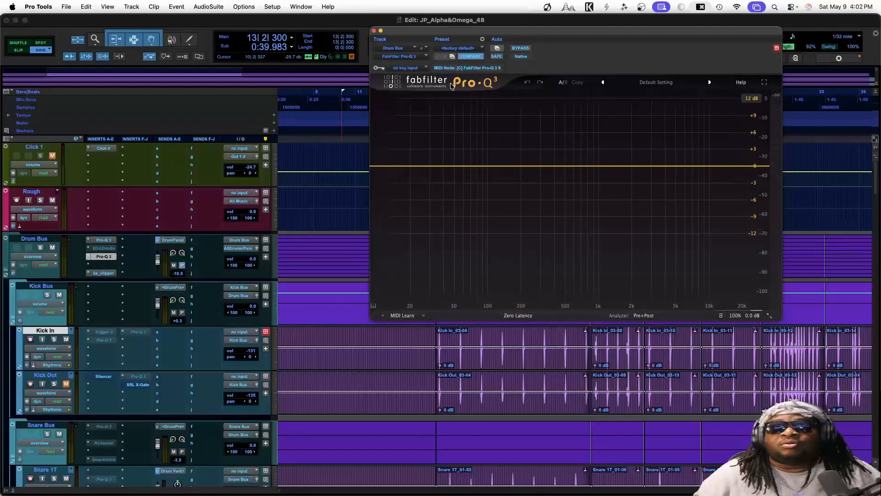
{"action": "left_click", "coordinate": [89, 257]}
{"action": "left_click", "coordinate": [107, 203]}
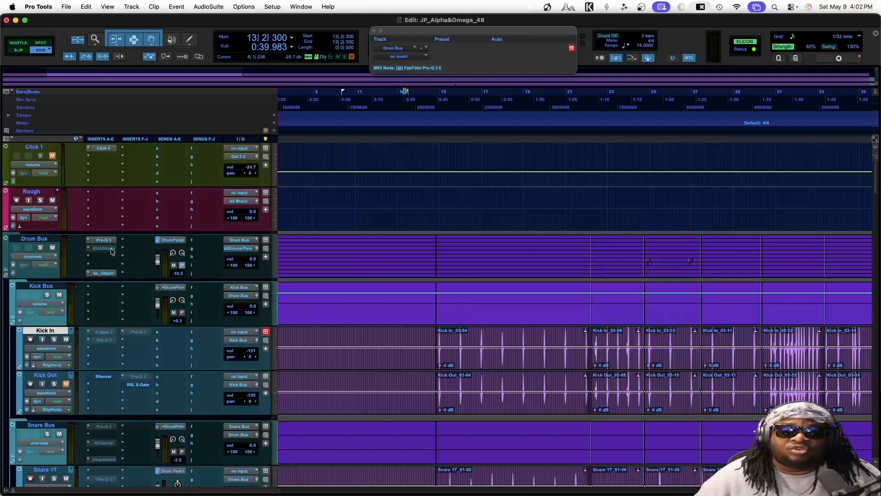
{"action": "left_click", "coordinate": [102, 273]}
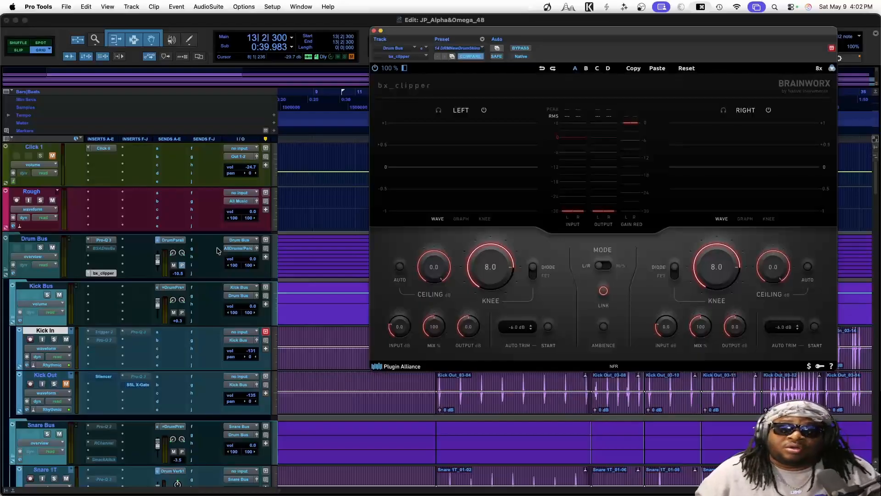
{"action": "left_click", "coordinate": [374, 31]}
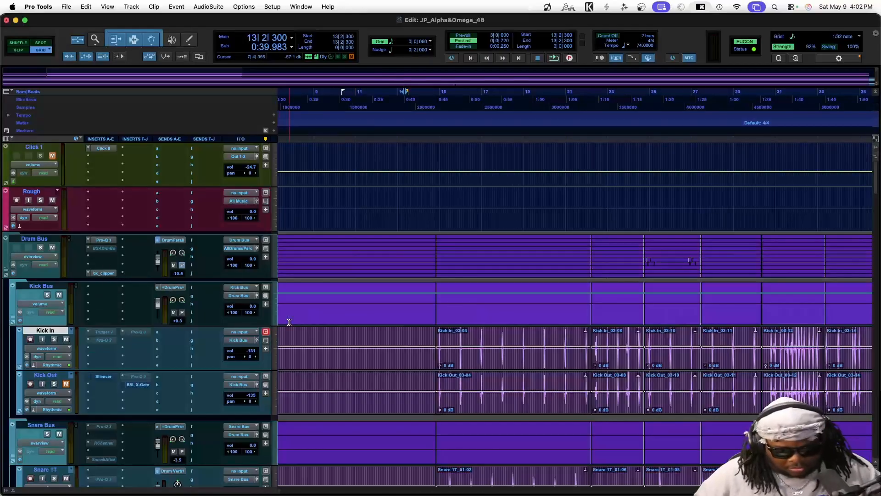
Play the Kick In passage from 14|2|660 to 33|2|660 and raise the Kick In fader to -0.4 dB in the Mix window.
{"action": "key", "text": "super+equal"}
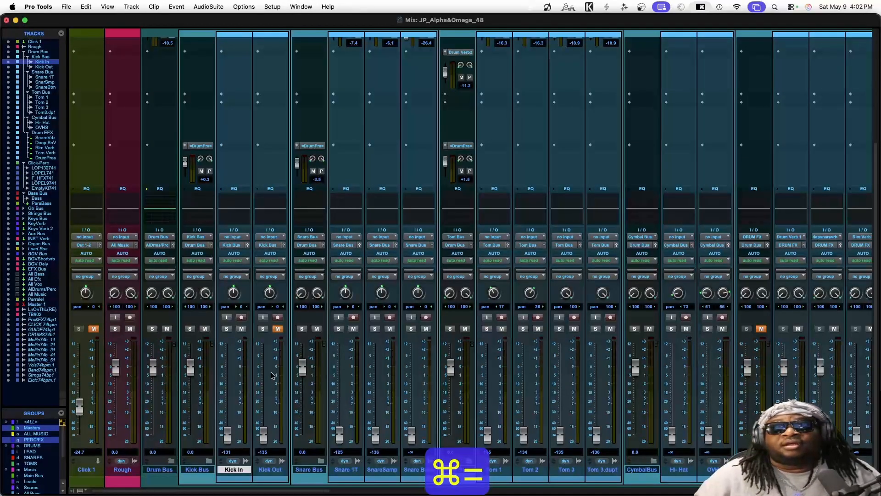
{"action": "scroll", "coordinate": [270, 376], "scroll_direction": "down", "scroll_amount": 5}
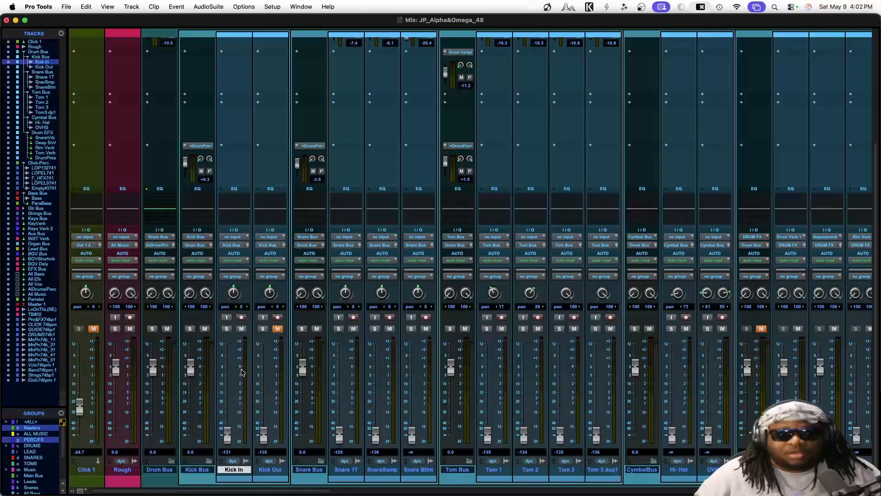
{"action": "key", "text": "super+equal"}
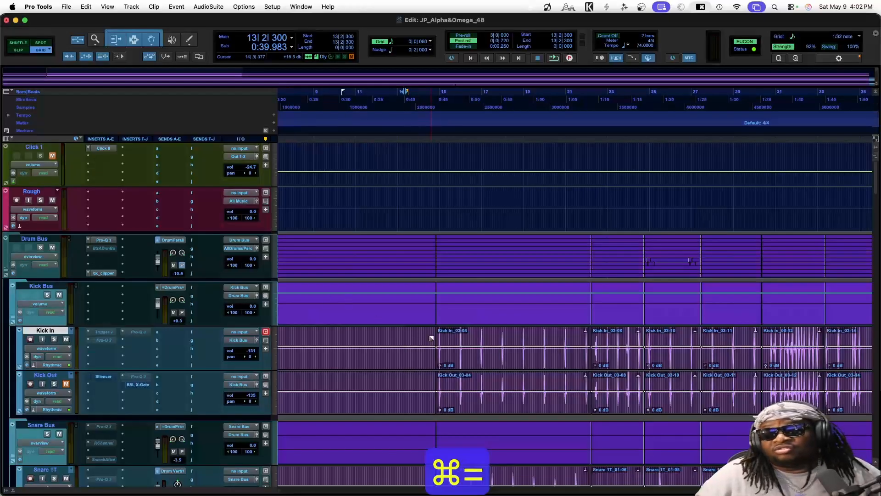
{"action": "left_click_drag", "start_coordinate": [428, 337], "coordinate": [829, 349]}
{"action": "key", "text": "space"}
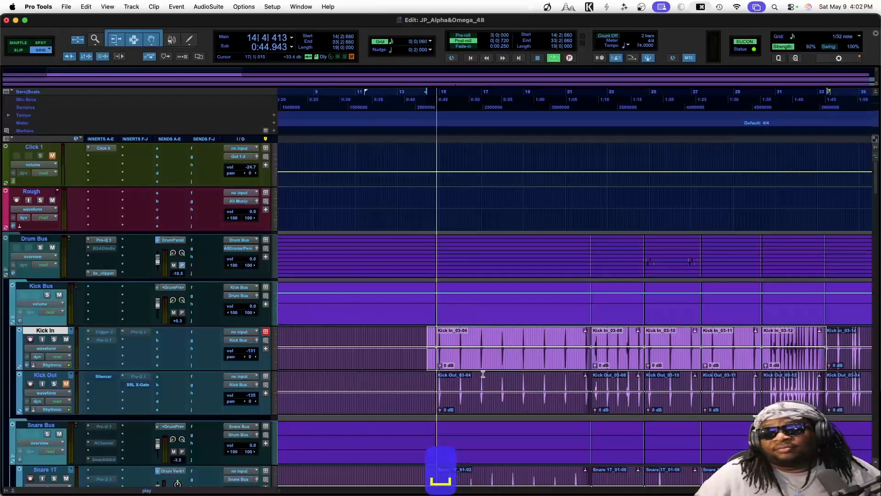
{"action": "key", "text": "super+equal"}
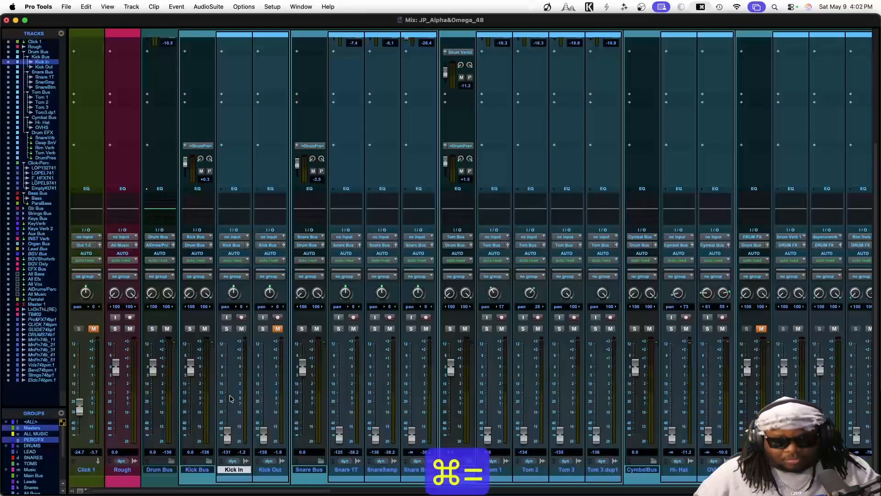
{"action": "left_click_drag", "start_coordinate": [227, 434], "coordinate": [227, 370]}
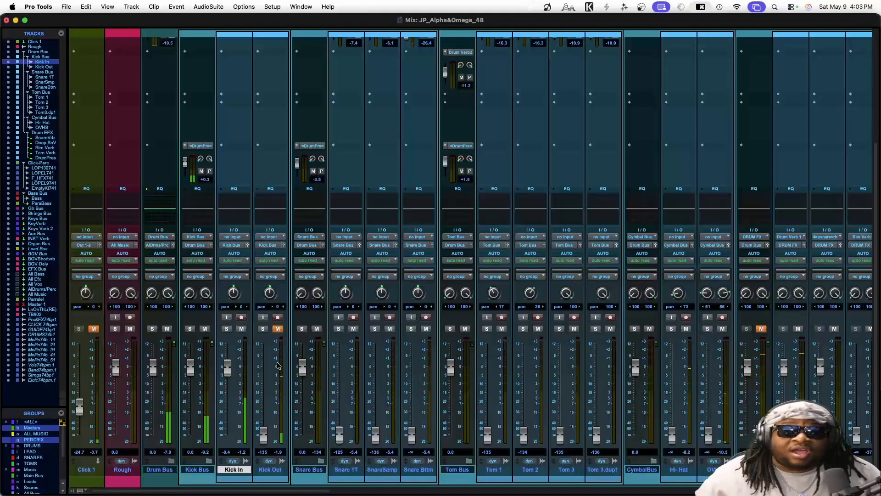
Open the Pro-Q 3 in Kick In's second insert slot to inspect its curve, and lower the Kick In fader to -5.4 dB.
{"action": "scroll", "coordinate": [276, 257], "scroll_direction": "up", "scroll_amount": 5}
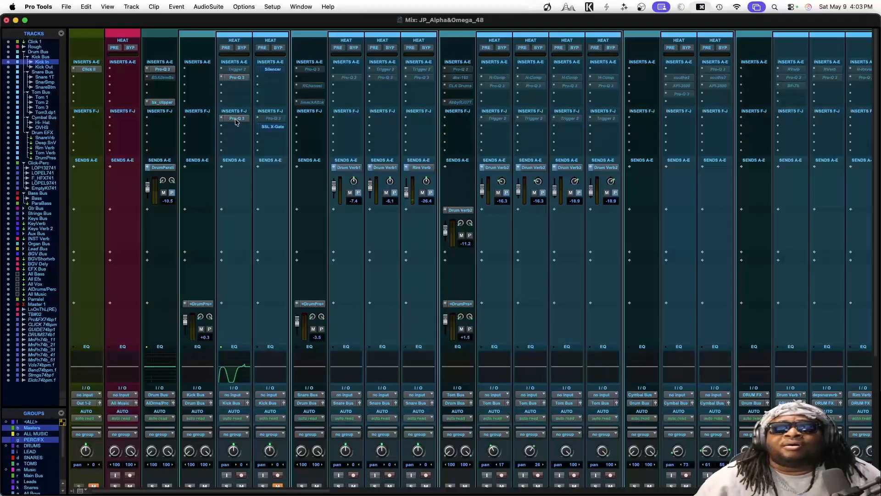
{"action": "left_click", "coordinate": [237, 78]}
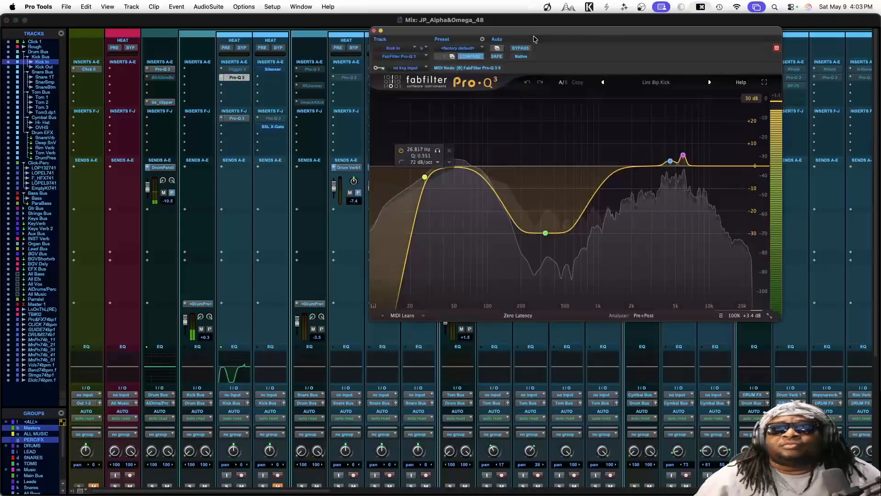
{"action": "left_click_drag", "start_coordinate": [537, 31], "coordinate": [292, 123]}
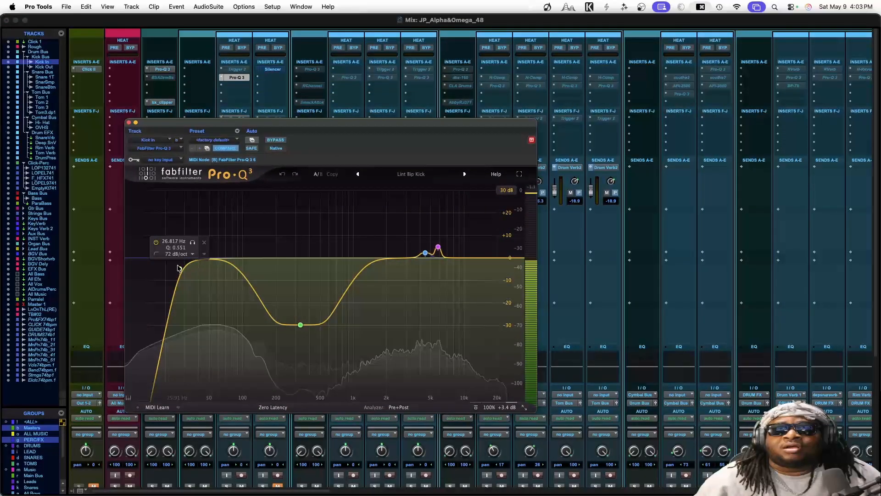
{"action": "left_click_drag", "start_coordinate": [203, 126], "coordinate": [379, 70]}
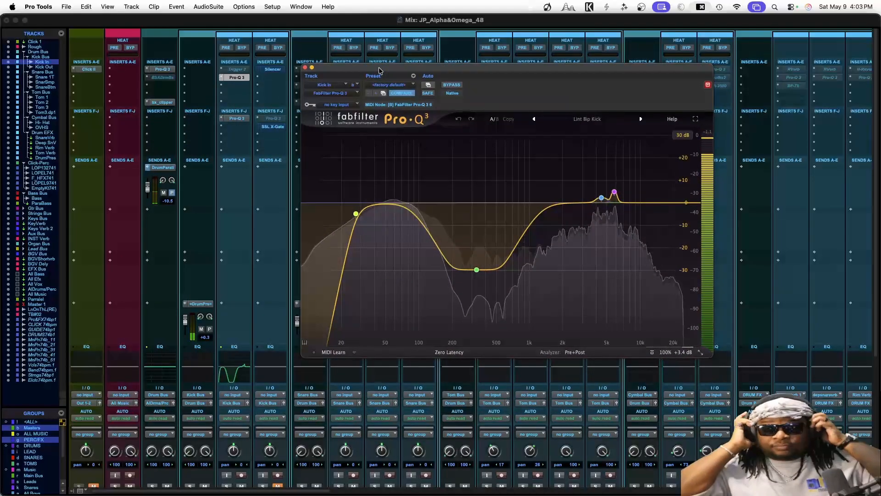
{"action": "scroll", "coordinate": [202, 217], "scroll_direction": "down", "scroll_amount": 5}
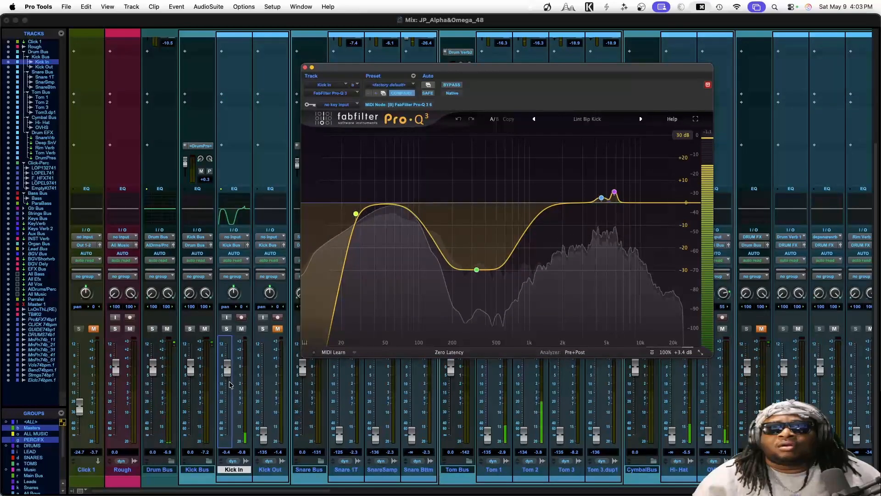
{"action": "left_click_drag", "start_coordinate": [227, 366], "coordinate": [230, 387]}
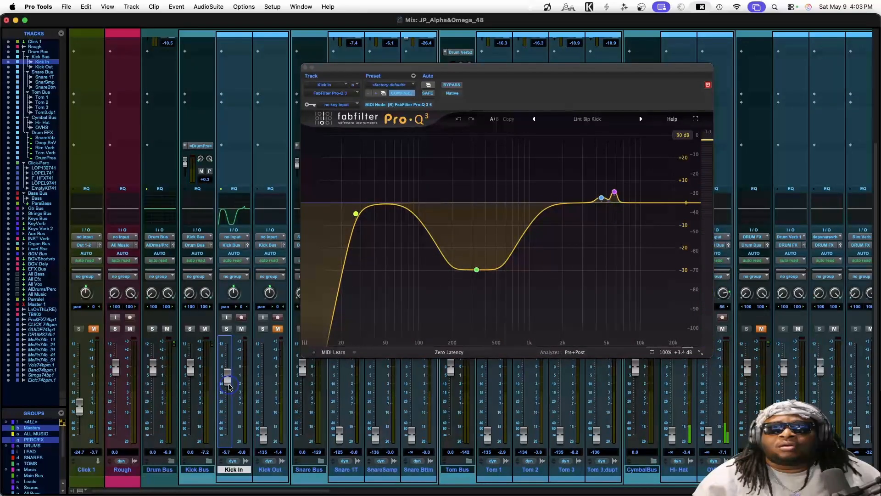
Select the Kick In and Kick Out clips from 14|2|660 to the end at 126|1|840 and lower their clip gain to -3.9 dB.
{"action": "key", "text": "super+equal"}
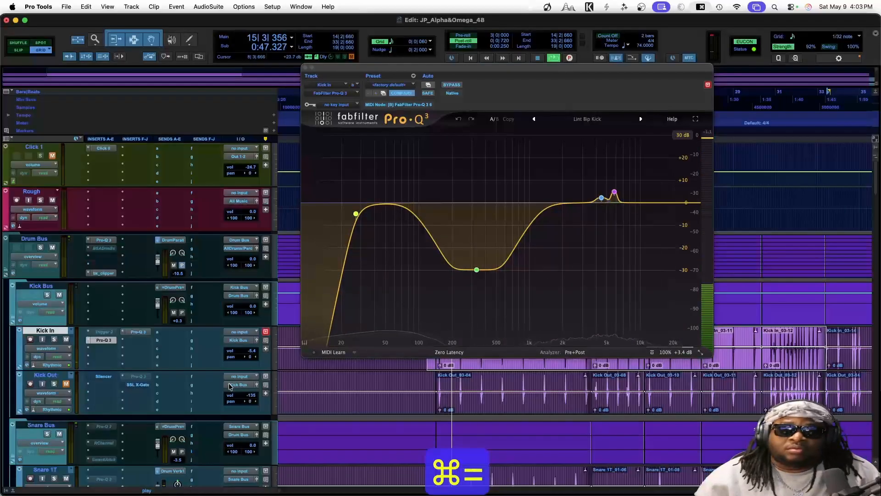
{"action": "left_click_drag", "start_coordinate": [416, 68], "coordinate": [116, 19]}
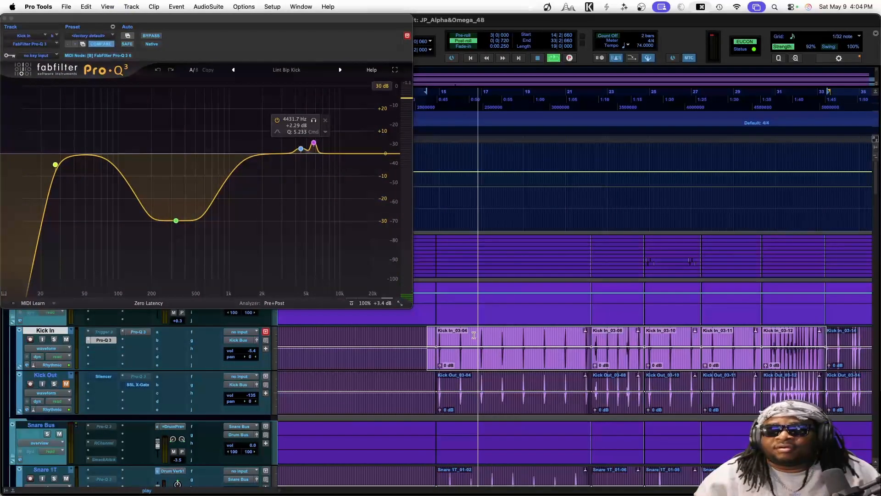
{"action": "key", "text": "super+bracketleft"}
{"action": "key", "text": "super+bracketleft"}
{"action": "key", "text": "super+bracketleft"}
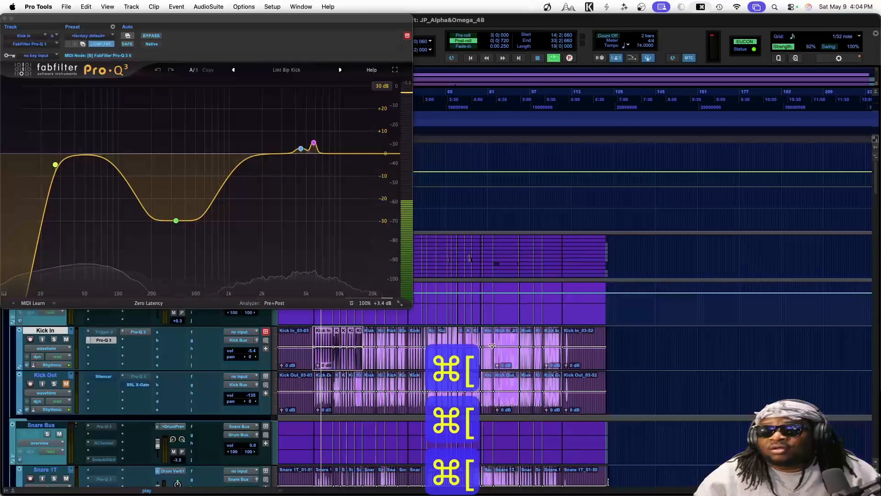
{"action": "left_click", "coordinate": [592, 360], "text": "shift"}
{"action": "left_click", "coordinate": [588, 403], "text": "shift"}
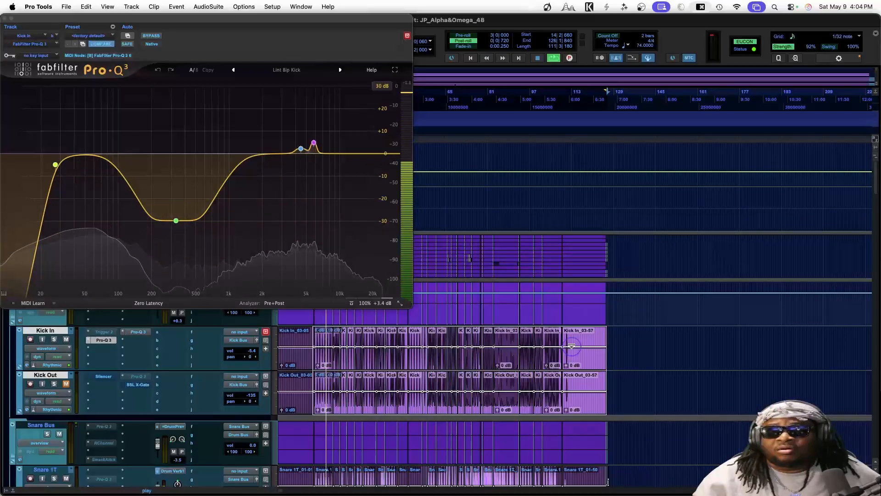
{"action": "left_click_drag", "start_coordinate": [572, 346], "coordinate": [571, 348]}
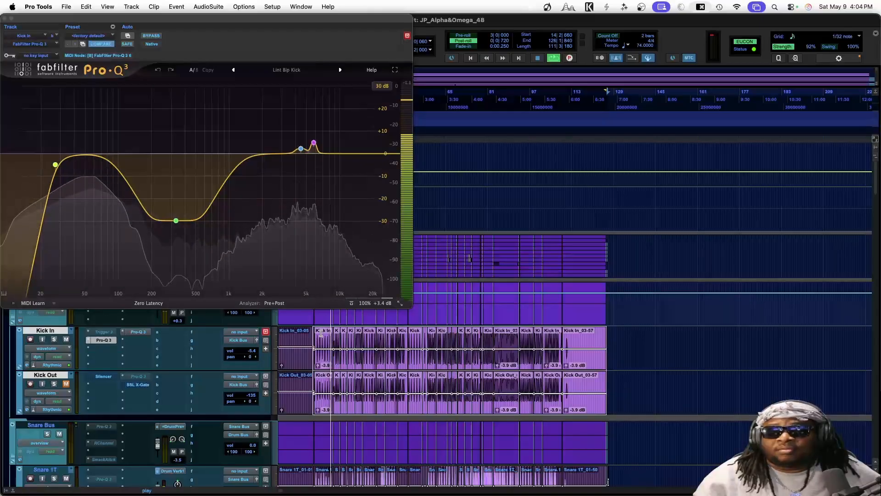
Compare the kick in the Mix window with the Pro-Q 3's 329.78 Hz cut disabled and enabled, and stop playback.
{"action": "key", "text": "super+equal"}
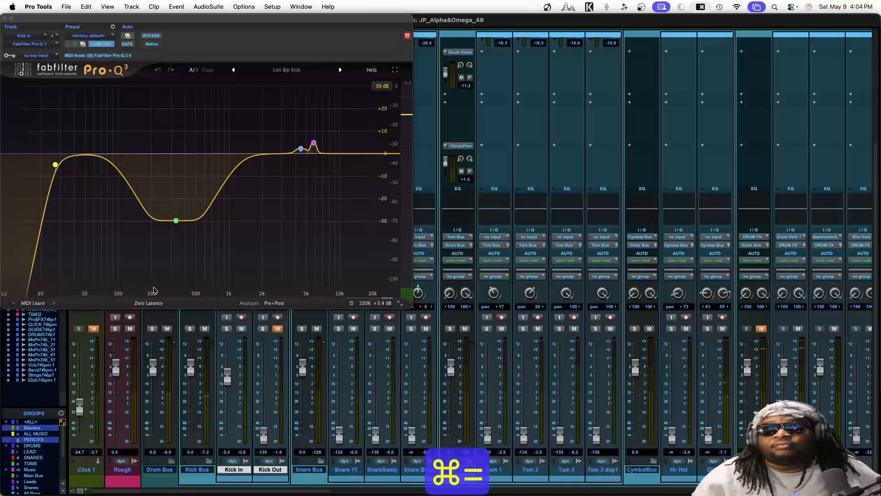
{"action": "left_click_drag", "start_coordinate": [145, 17], "coordinate": [508, 2]}
{"action": "mouse_move", "coordinate": [536, 219]}
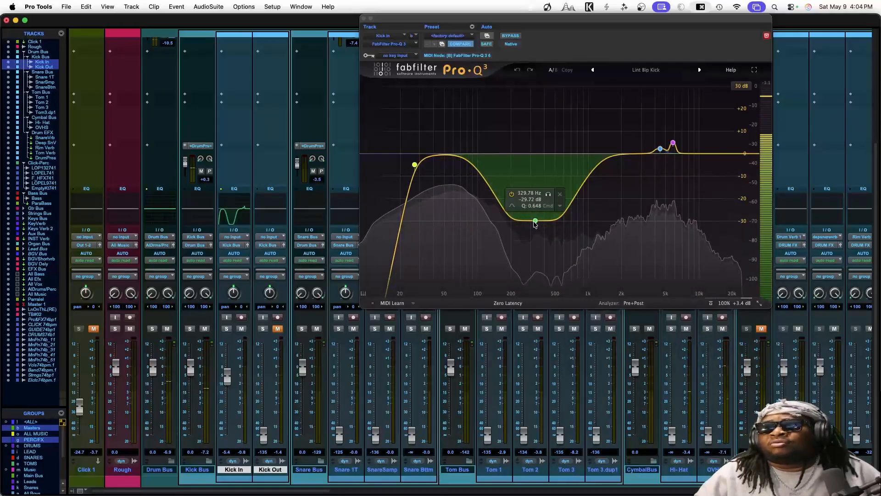
{"action": "left_click", "coordinate": [511, 194]}
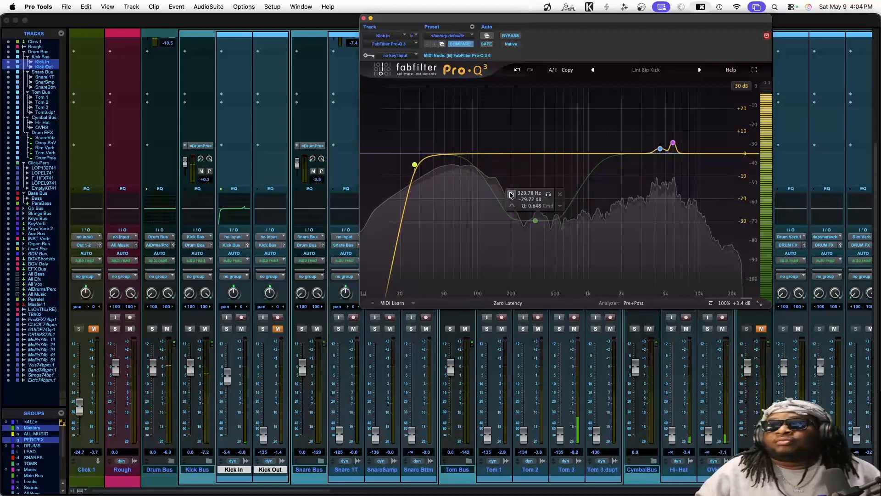
{"action": "left_click", "coordinate": [511, 195]}
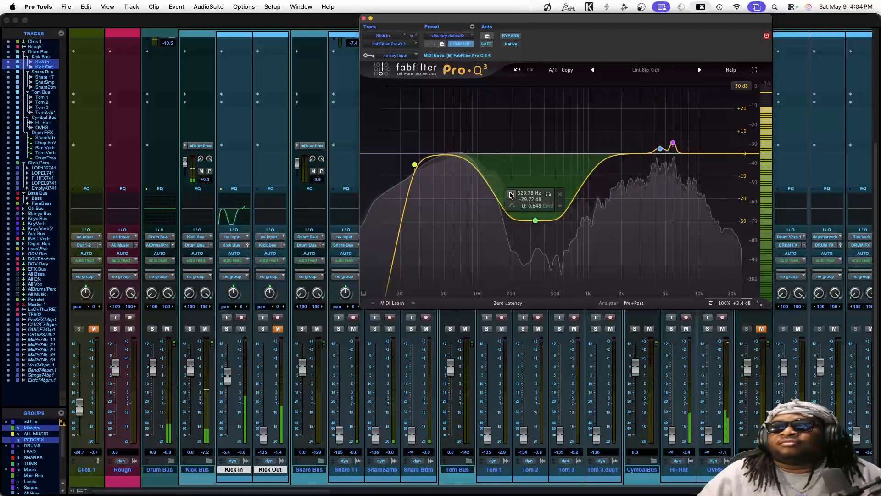
{"action": "key", "text": "space"}
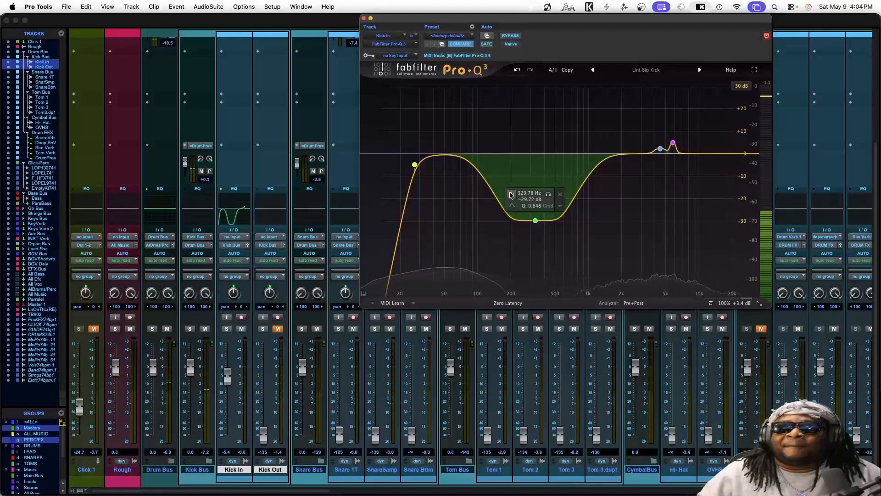
Play the kick and compare it with both high-frequency boosts in Kick In's Pro-Q 3 disabled and enabled, and close the plug-in.
{"action": "key", "text": "space"}
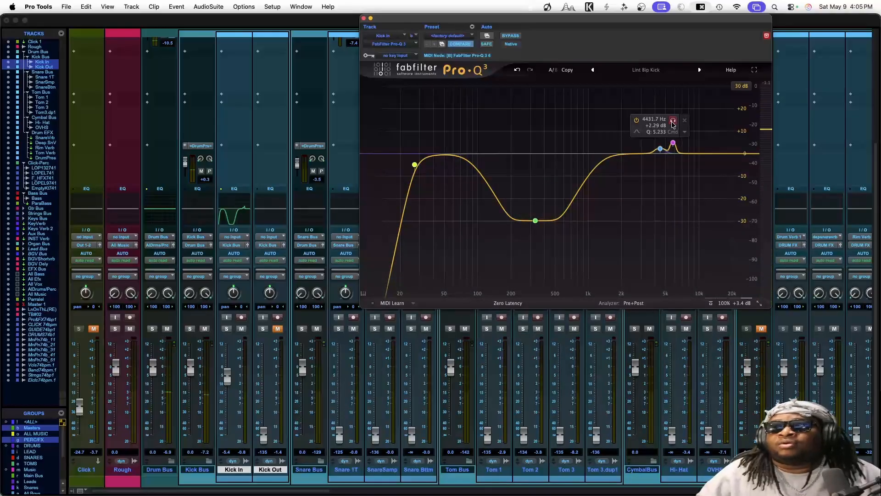
{"action": "left_click_drag", "start_coordinate": [647, 139], "coordinate": [692, 160]}
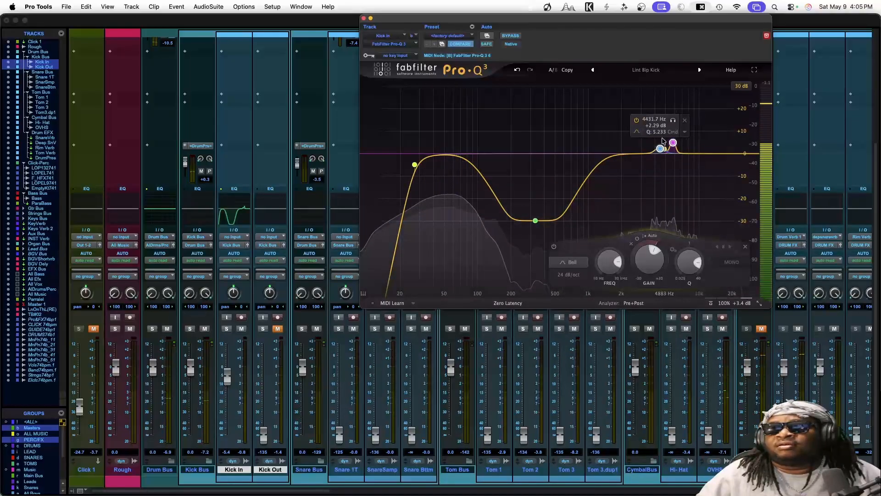
{"action": "left_click", "coordinate": [638, 119]}
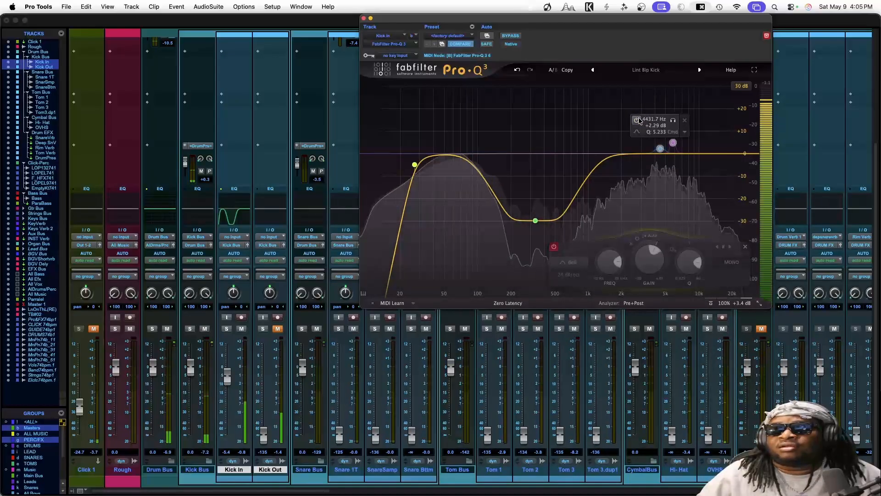
{"action": "left_click", "coordinate": [637, 119]}
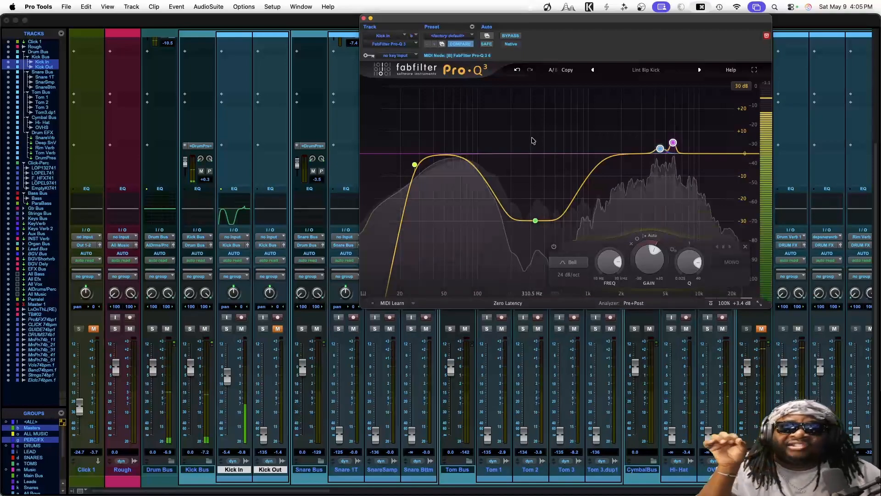
{"action": "left_click", "coordinate": [364, 18]}
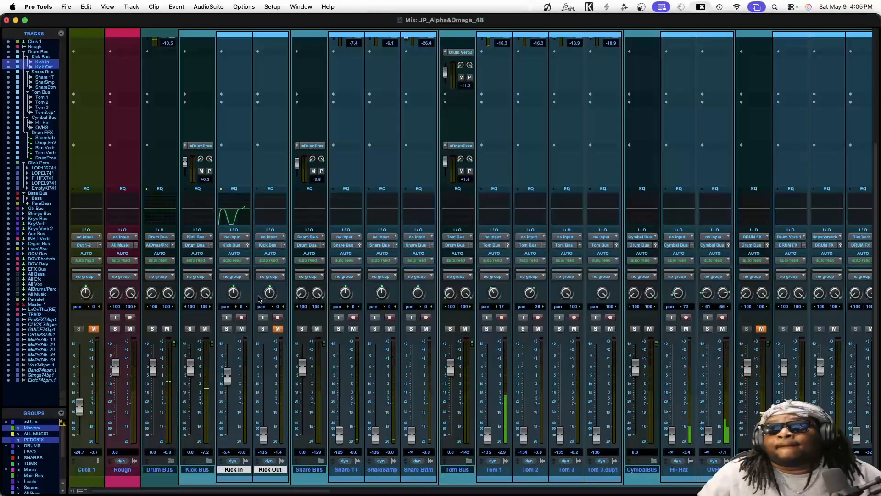
Inspect the flat Pro-Q 3 in Kick In's F insert slot and remove it from the track.
{"action": "scroll", "coordinate": [258, 299], "scroll_direction": "up", "scroll_amount": 7}
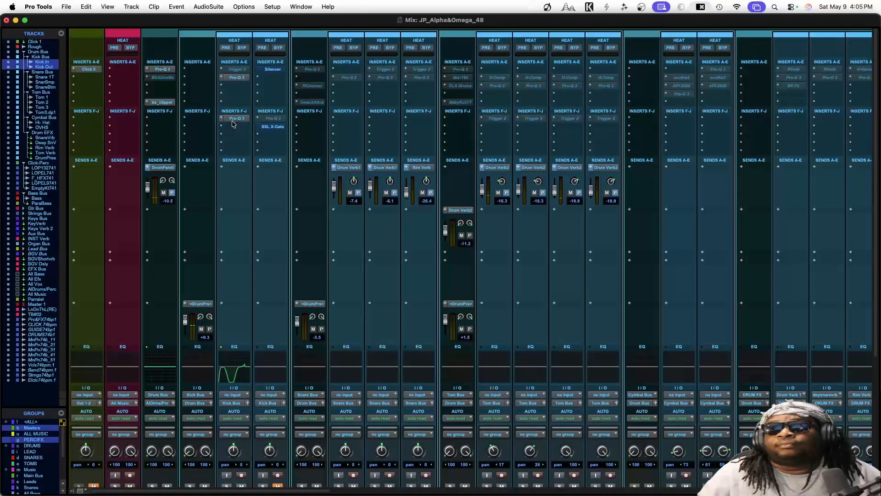
{"action": "left_click", "coordinate": [234, 120]}
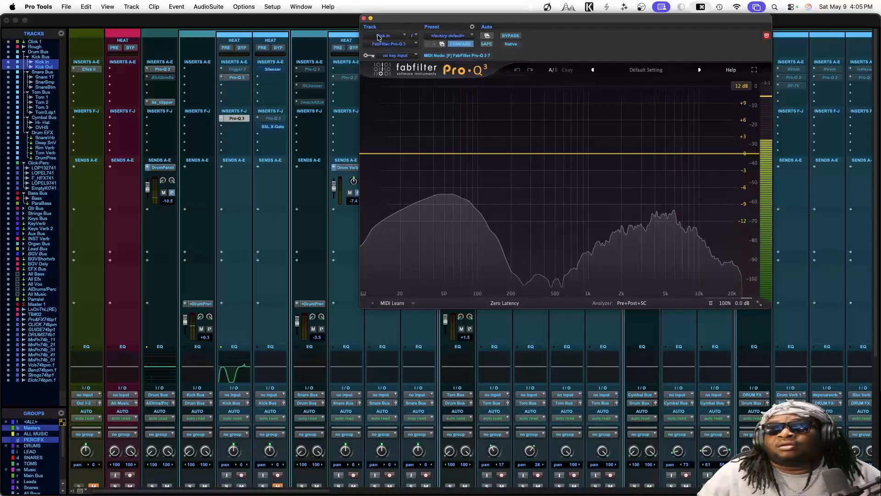
{"action": "left_click", "coordinate": [364, 18]}
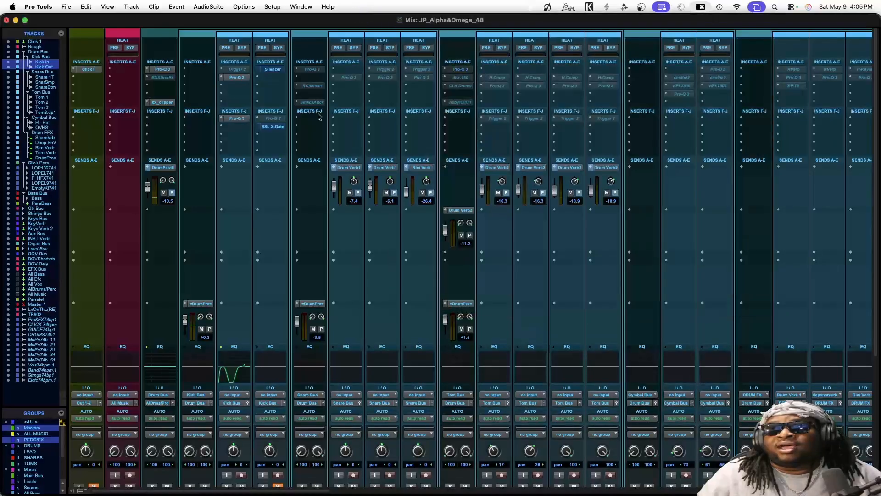
{"action": "left_click", "coordinate": [222, 122]}
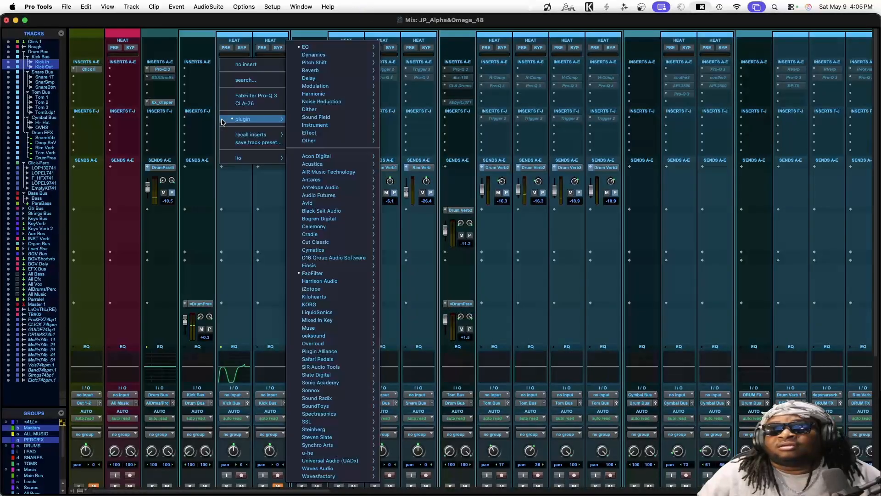
{"action": "left_click", "coordinate": [248, 69]}
Raise the Kick In fader to -0.9 dB and the Snare 1T fader to -2.0 dB.
{"action": "scroll", "coordinate": [248, 272], "scroll_direction": "down", "scroll_amount": 5}
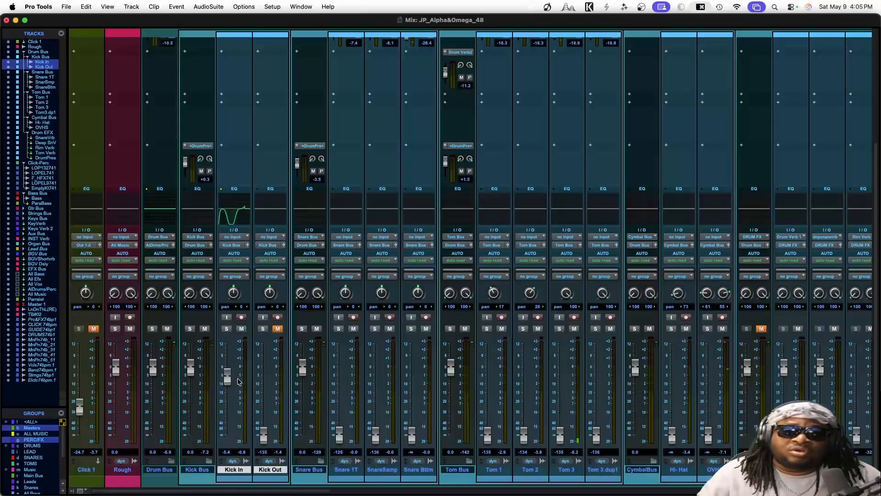
{"action": "left_click_drag", "start_coordinate": [226, 376], "coordinate": [227, 370]}
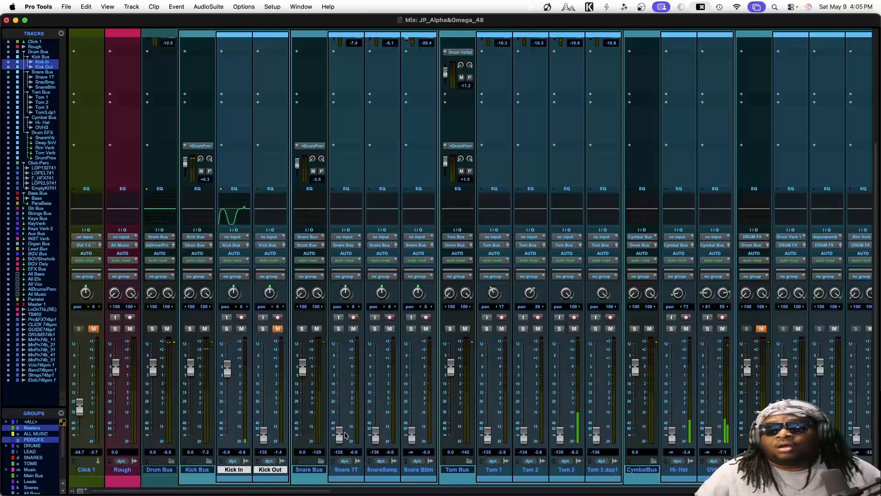
{"action": "left_click_drag", "start_coordinate": [339, 434], "coordinate": [339, 389]}
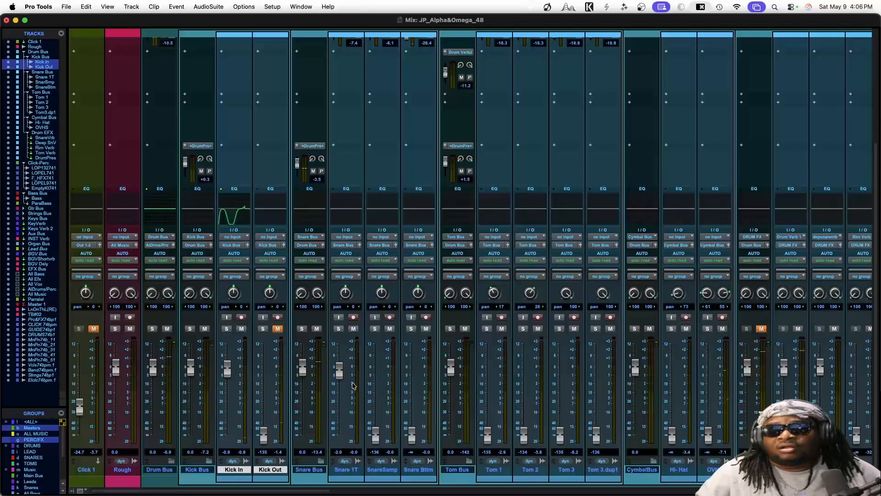
Activate the Pro-Q 3 and RChannel inserts on the Snare Bus, and make Smack Attack inactive again after checking it.
{"action": "scroll", "coordinate": [353, 386], "scroll_direction": "up", "scroll_amount": 6}
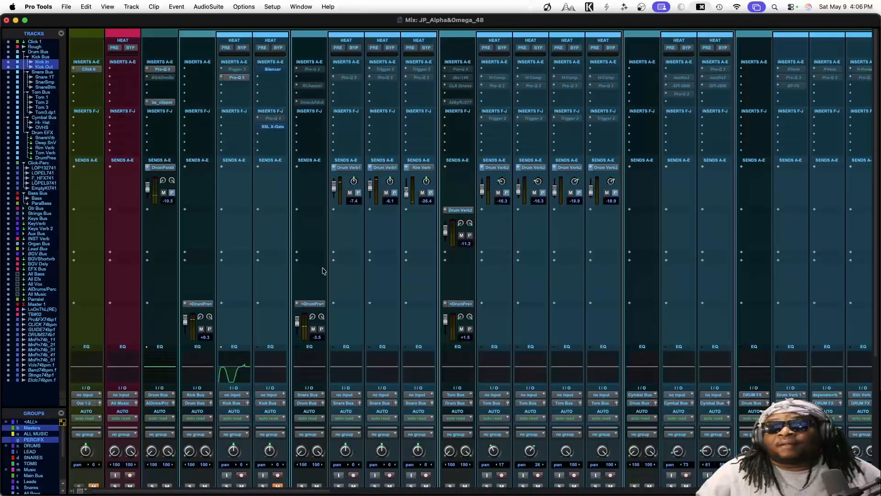
{"action": "scroll", "coordinate": [336, 280], "scroll_direction": "down", "scroll_amount": 6}
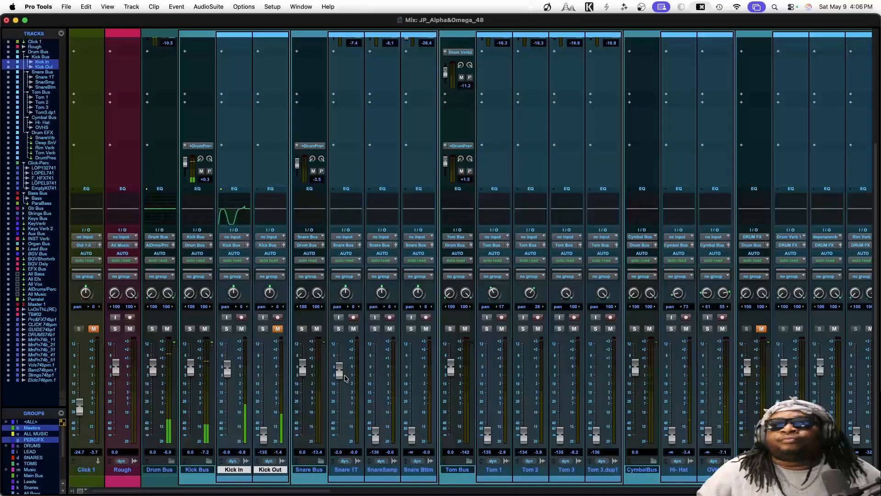
{"action": "scroll", "coordinate": [353, 351], "scroll_direction": "up", "scroll_amount": 6}
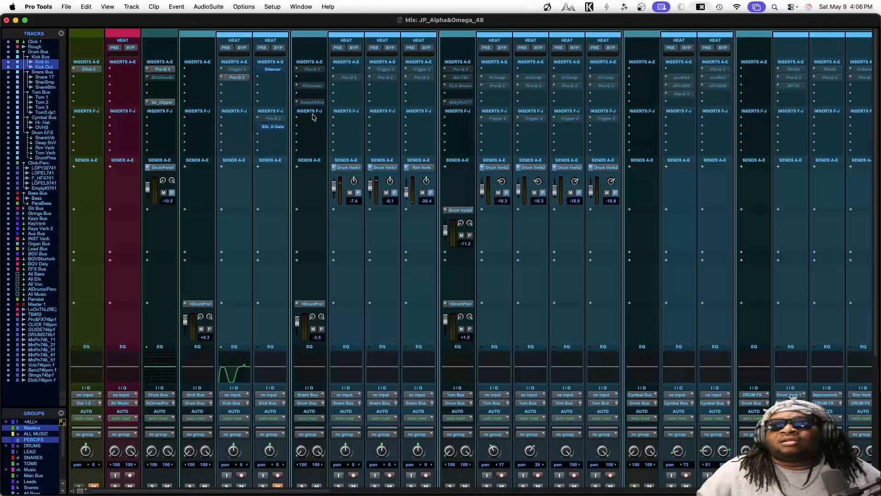
{"action": "left_click", "coordinate": [311, 69], "text": "ctrl+super"}
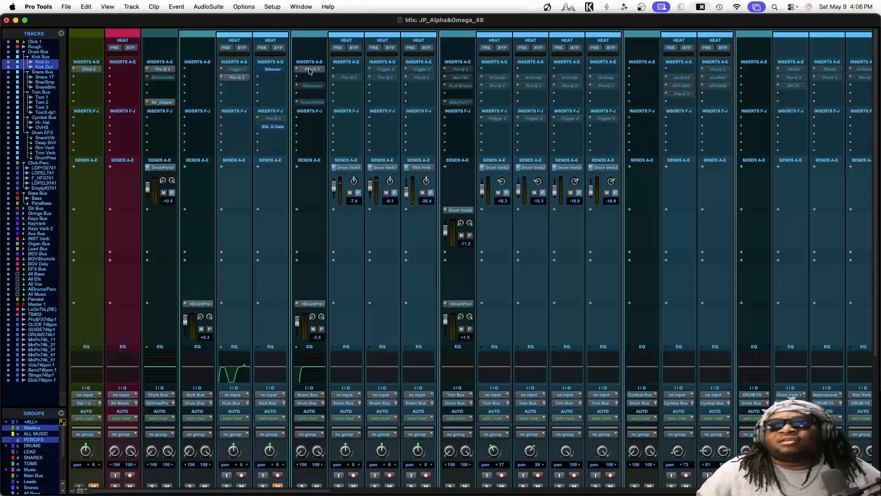
{"action": "left_click", "coordinate": [311, 103]}
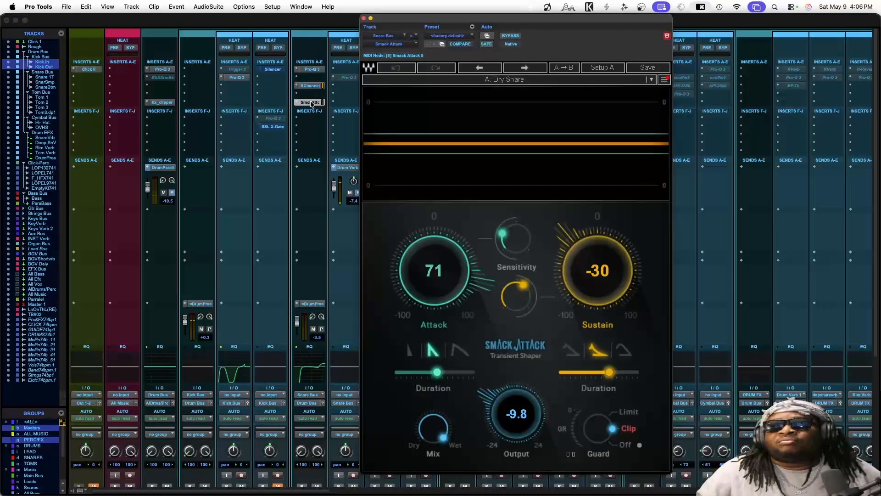
{"action": "left_click", "coordinate": [311, 103], "text": "ctrl+super"}
Inspect the low cut in the Snare Bus Pro-Q 3 and the RChannel's EQ, gate and compressor settings, and close the plug-in.
{"action": "left_click", "coordinate": [310, 70]}
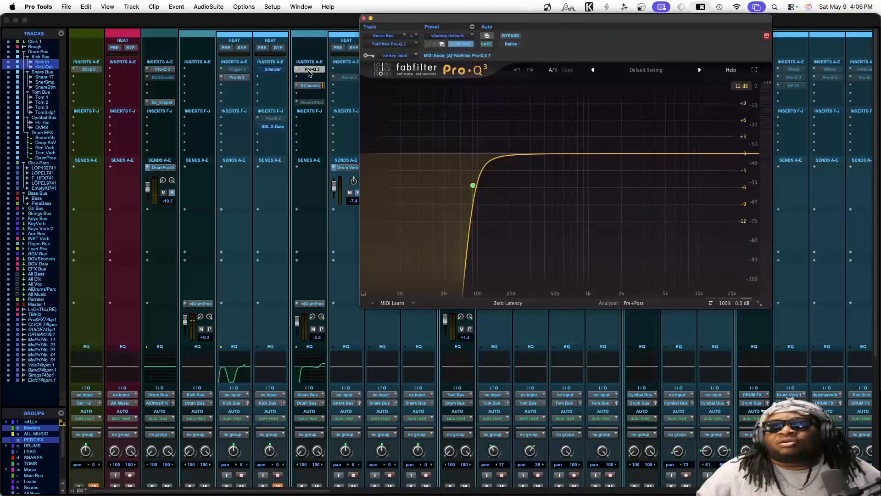
{"action": "mouse_move", "coordinate": [486, 199]}
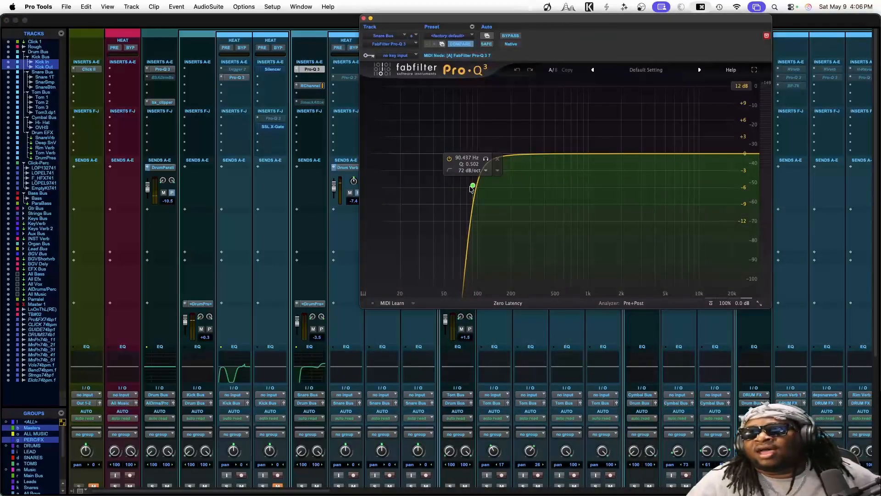
{"action": "left_click", "coordinate": [311, 86]}
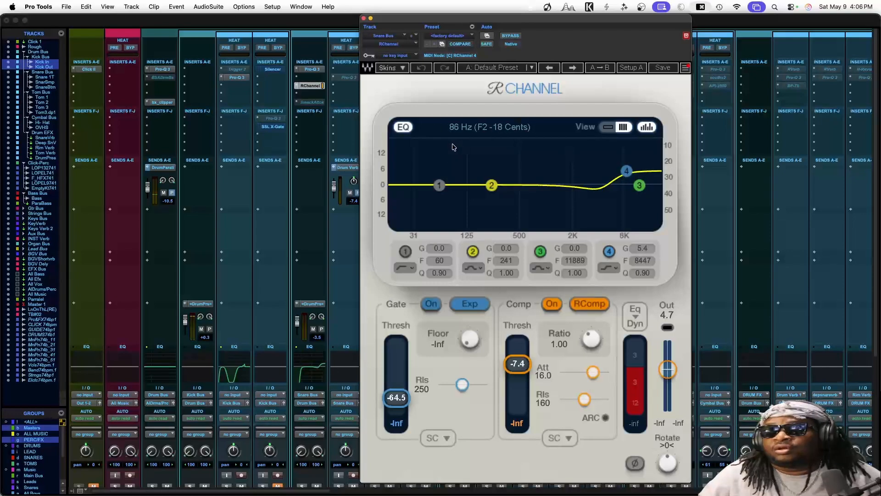
{"action": "left_click", "coordinate": [365, 17]}
Try the Snare 1T fader at +0.4 dB and set it to -2.2 dB.
{"action": "scroll", "coordinate": [375, 225], "scroll_direction": "down", "scroll_amount": 5}
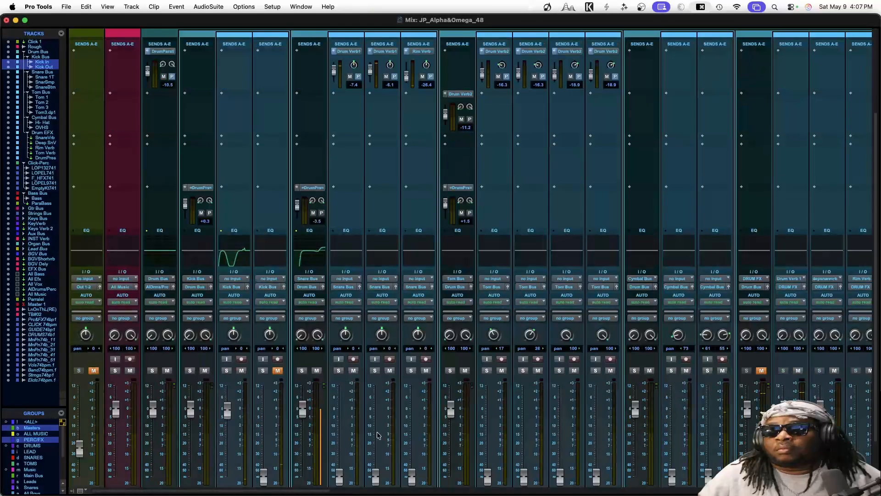
{"action": "scroll", "coordinate": [378, 435], "scroll_direction": "down", "scroll_amount": 2}
{"action": "left_click_drag", "start_coordinate": [339, 441], "coordinate": [334, 370]}
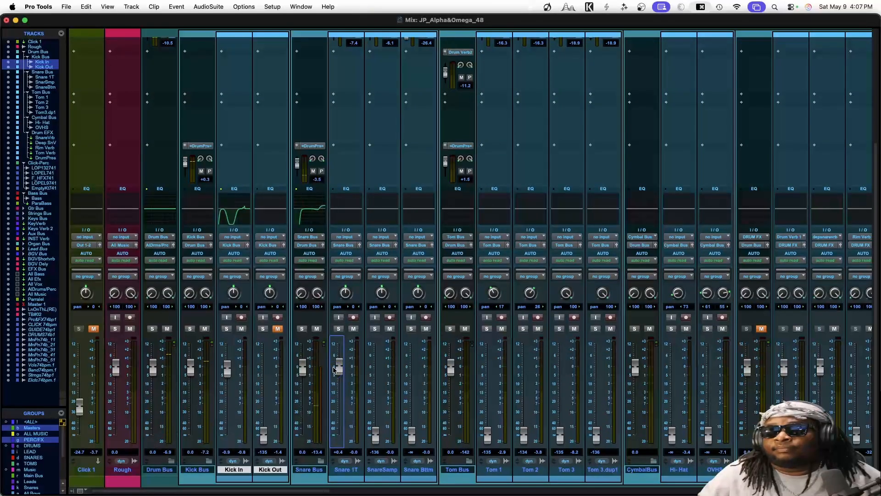
{"action": "scroll", "coordinate": [348, 368], "scroll_direction": "up", "scroll_amount": 1}
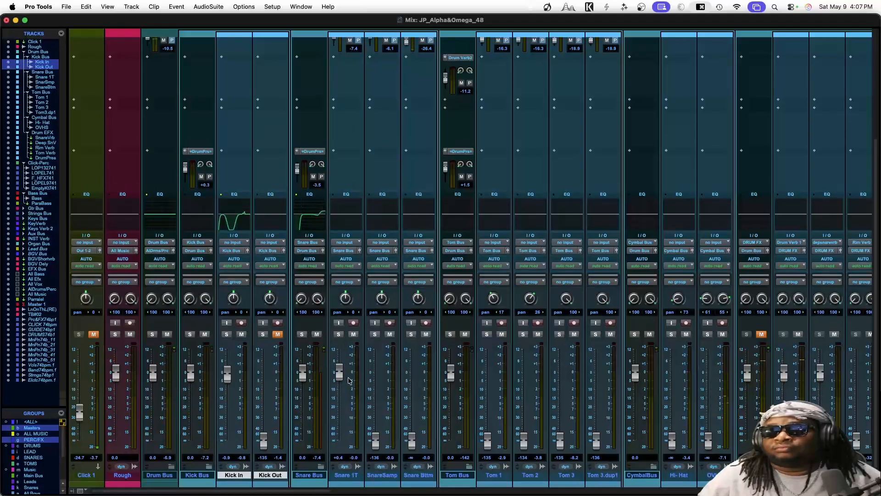
{"action": "left_click_drag", "start_coordinate": [337, 367], "coordinate": [338, 374]}
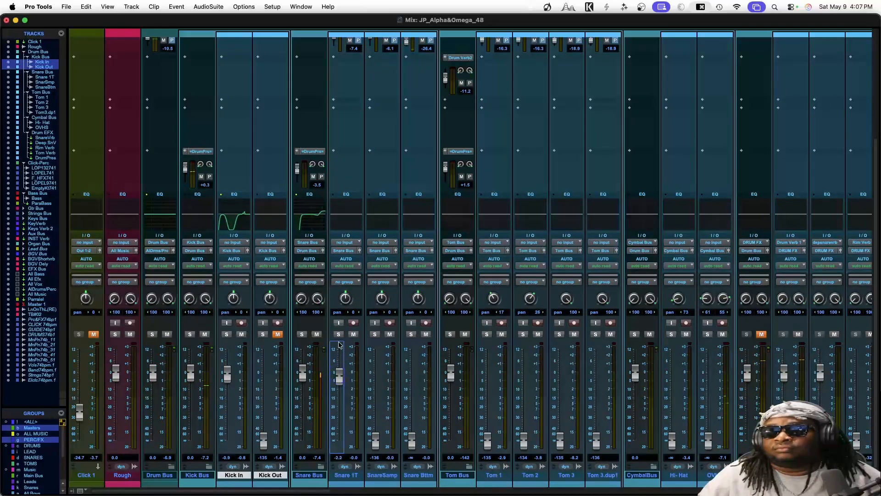
Activate the Pro-Q 3 on Snare 1T, try its high cut at 21267 Hz, and delete the high-cut band.
{"action": "scroll", "coordinate": [339, 344], "scroll_direction": "up", "scroll_amount": 5}
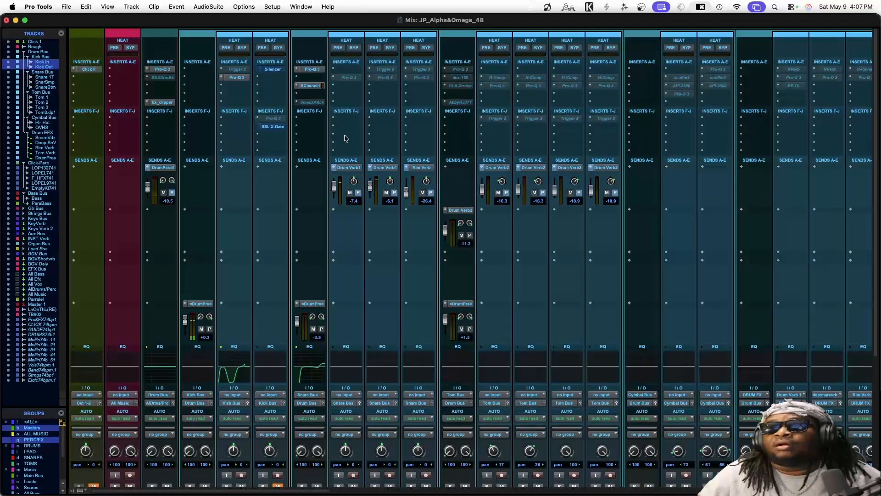
{"action": "left_click", "coordinate": [347, 79]}
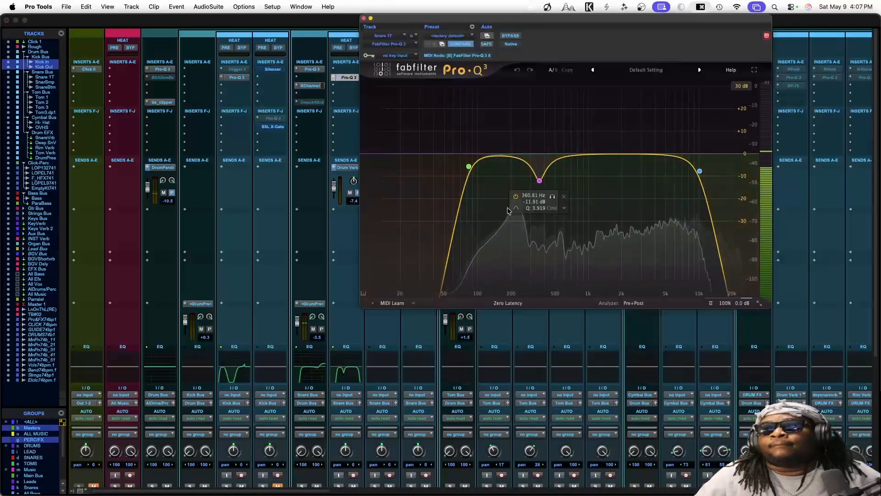
{"action": "left_click_drag", "start_coordinate": [700, 171], "coordinate": [736, 151]}
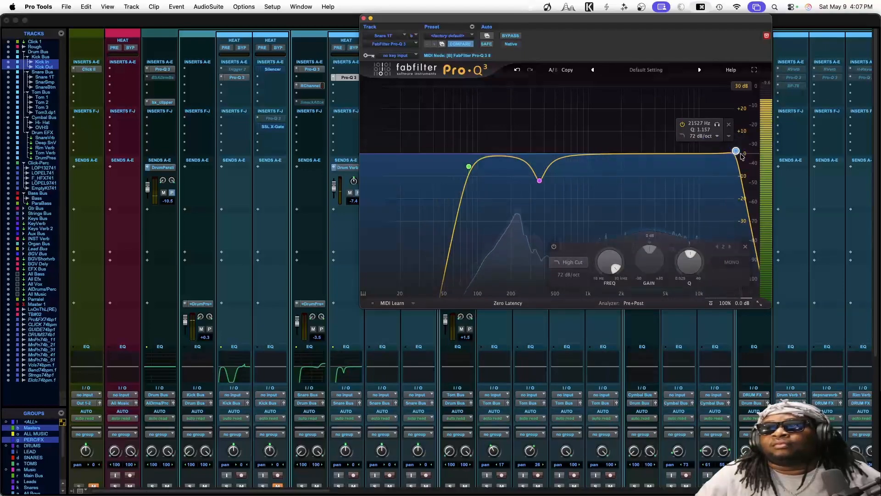
{"action": "left_click_drag", "start_coordinate": [736, 151], "coordinate": [738, 156]}
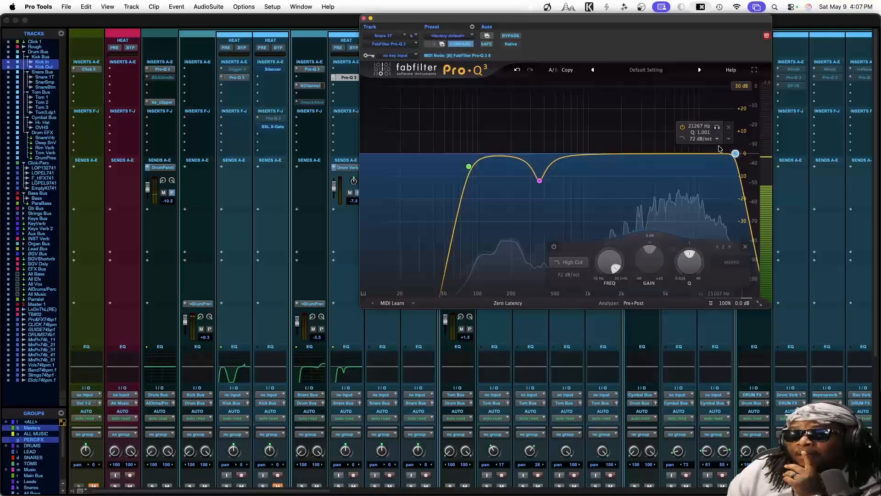
{"action": "left_click", "coordinate": [728, 129]}
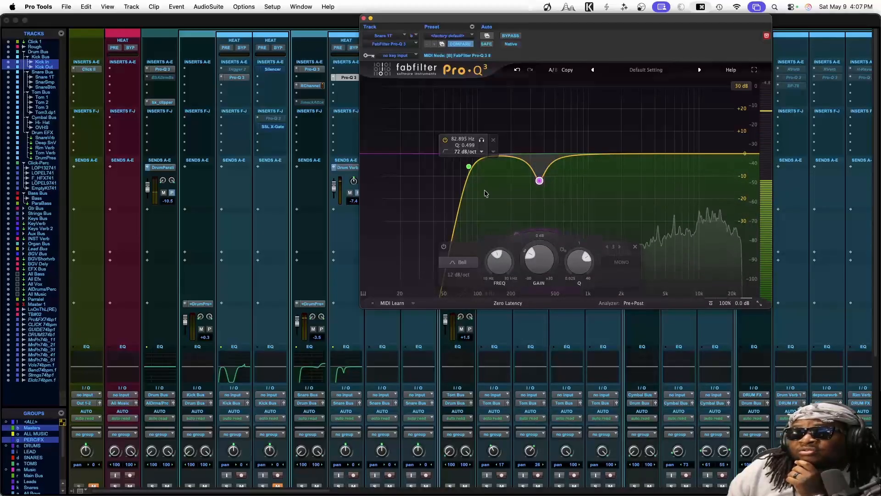
Disable Snare 1T's 360.81 Hz cut and, with the Snare Bus soloed, tune the low cut up to 213.56 Hz and back slightly below 179.12 Hz.
{"action": "left_click", "coordinate": [514, 198]}
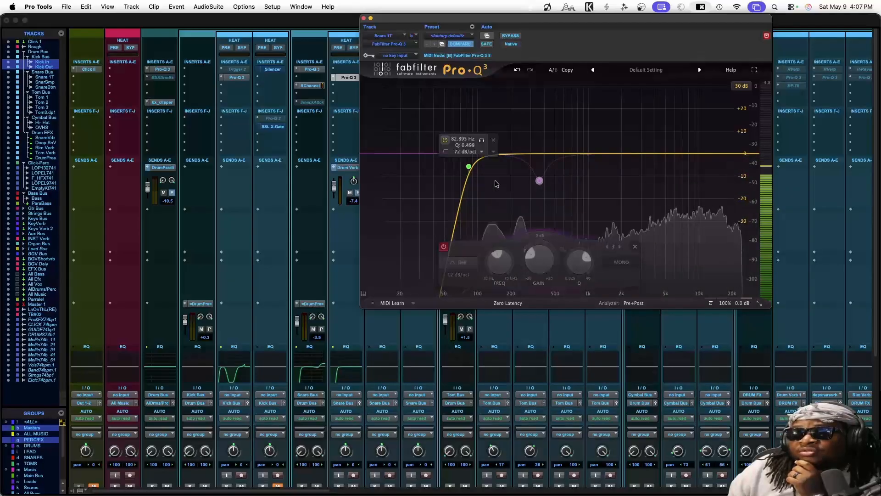
{"action": "left_click_drag", "start_coordinate": [467, 164], "coordinate": [506, 154]}
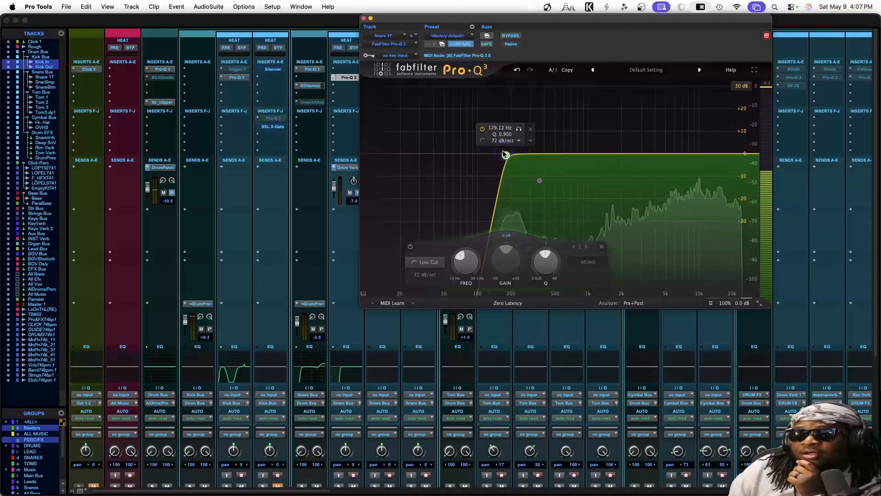
{"action": "scroll", "coordinate": [183, 344], "scroll_direction": "down", "scroll_amount": 5}
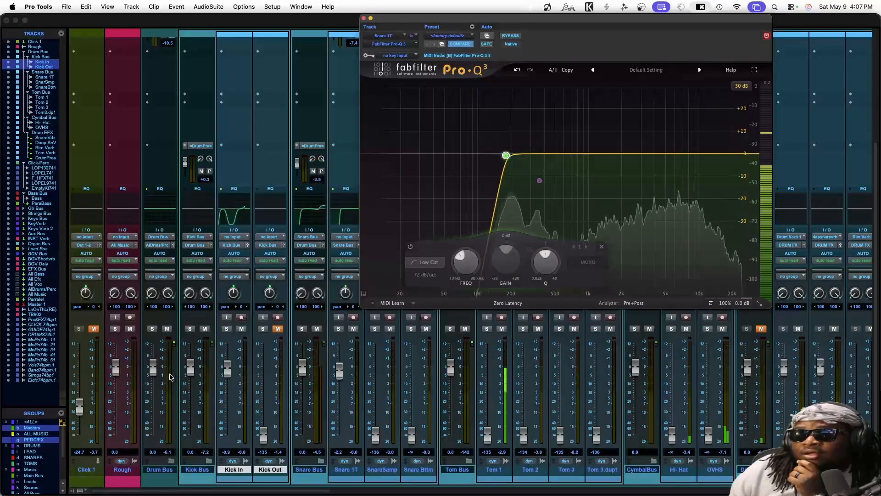
{"action": "left_click", "coordinate": [299, 328]}
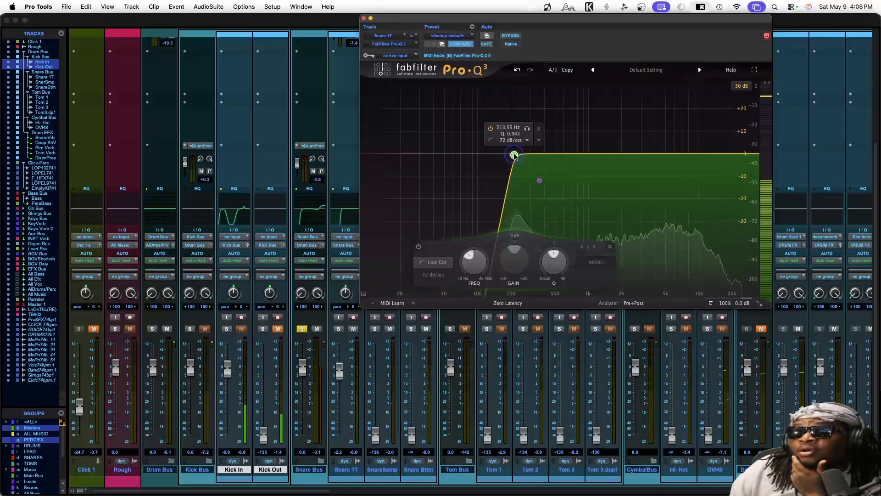
{"action": "mouse_move", "coordinate": [506, 157]}
{"action": "left_mouse_down"}
{"action": "mouse_move", "coordinate": [433, 145]}
{"action": "mouse_move", "coordinate": [502, 159]}
{"action": "left_mouse_up"}
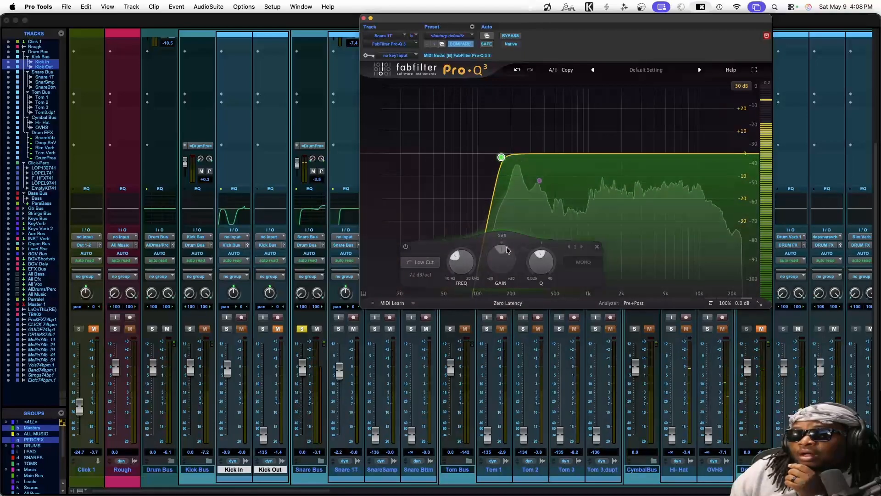
{"action": "mouse_move", "coordinate": [538, 182]}
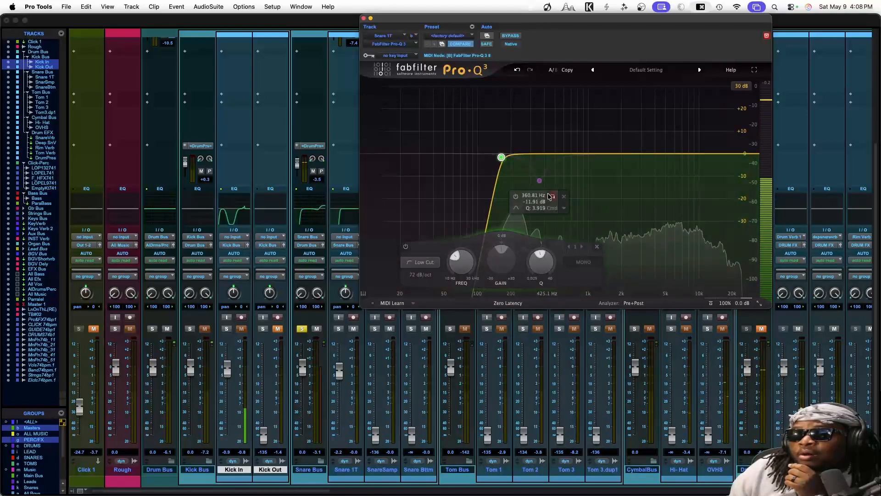
Re-enable Snare 1T's 360.81 Hz cut in Pro-Q 3 and retune it slightly higher while auditioning the band.
{"action": "left_click", "coordinate": [517, 196]}
{"action": "left_click_drag", "start_coordinate": [540, 181], "coordinate": [555, 199]}
{"action": "left_click", "coordinate": [551, 197]}
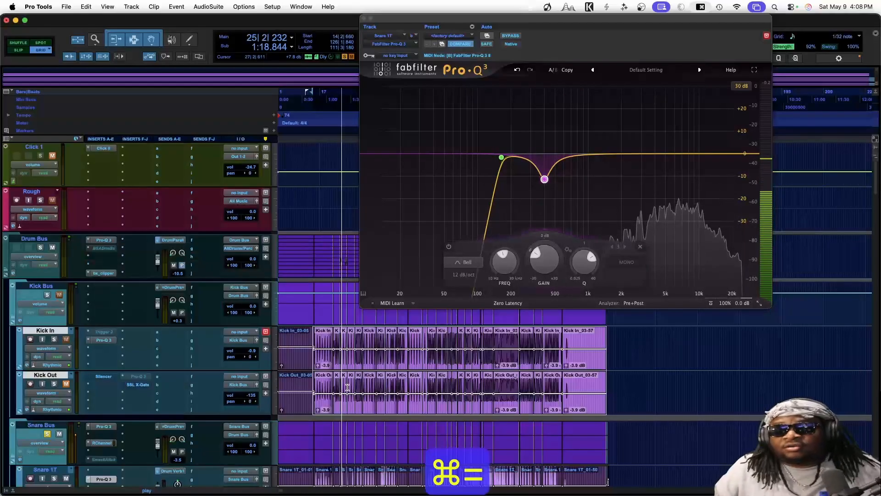
Locate the snare hits around bar 30 on Snare 1T and play the Snare 1T_01-10 clip.
{"action": "scroll", "coordinate": [348, 388], "scroll_direction": "down", "scroll_amount": 5}
{"action": "scroll", "coordinate": [347, 388], "scroll_direction": "up", "scroll_amount": 2}
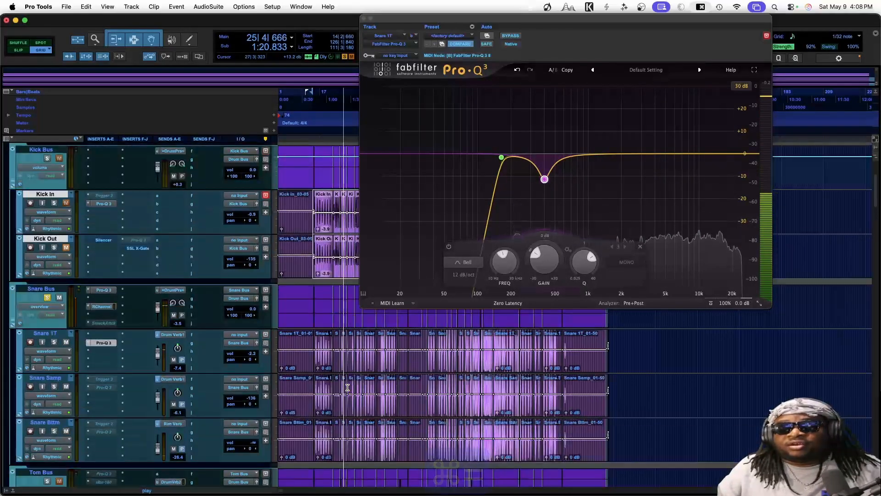
{"action": "left_click", "coordinate": [325, 338]}
{"action": "key", "text": "super+bracketright"}
{"action": "key", "text": "super+bracketright"}
{"action": "key", "text": "super+bracketright"}
{"action": "key", "text": "super+bracketright"}
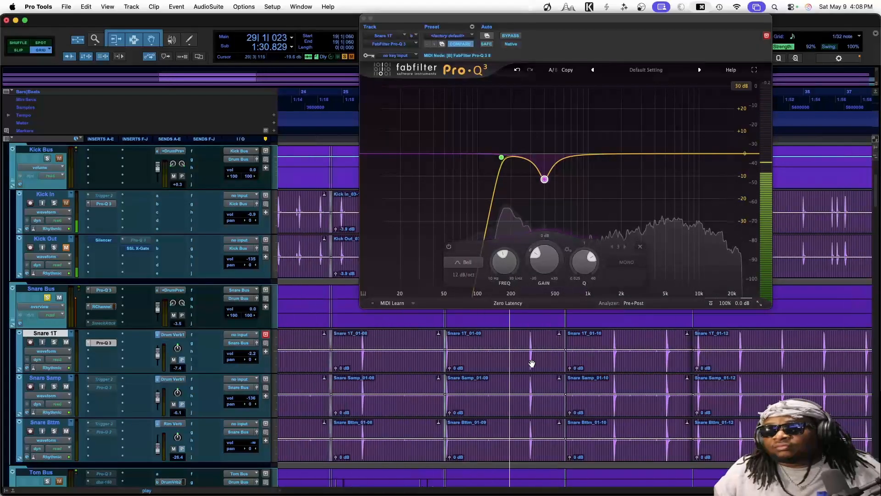
{"action": "scroll", "coordinate": [532, 363], "scroll_direction": "down", "scroll_amount": 3}
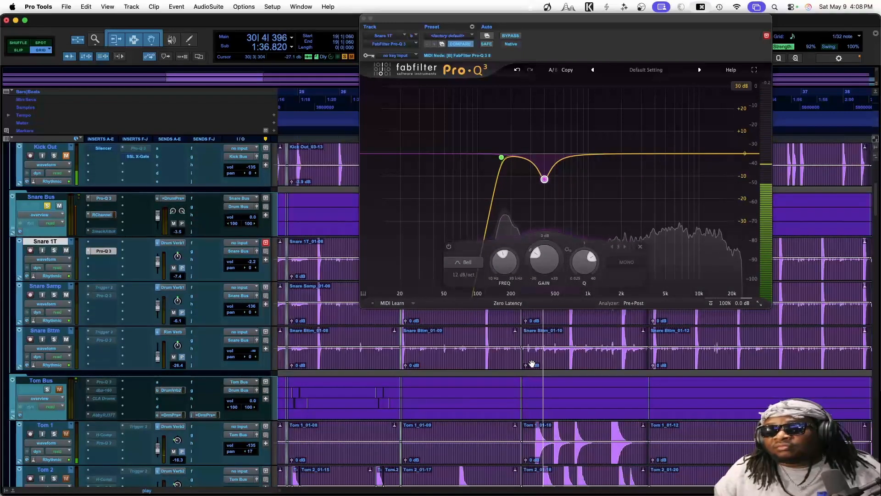
{"action": "scroll", "coordinate": [531, 363], "scroll_direction": "up", "scroll_amount": 2}
{"action": "scroll", "coordinate": [532, 363], "scroll_direction": "left", "scroll_amount": 5}
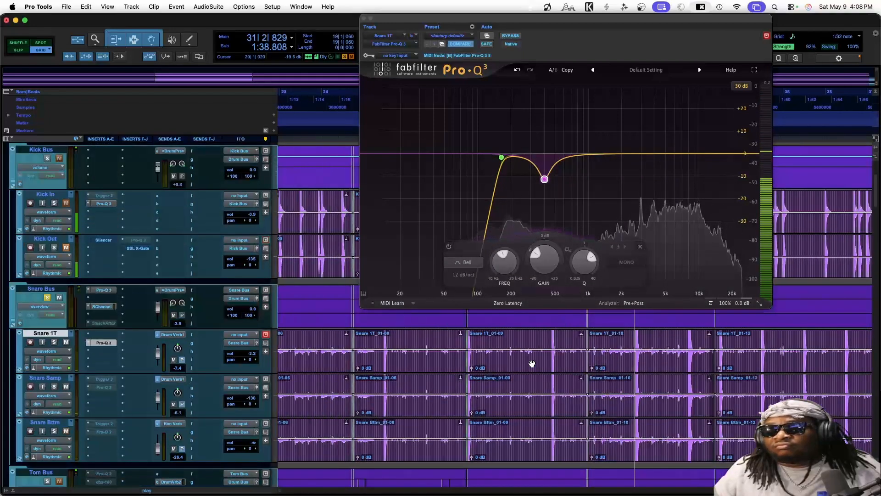
{"action": "key", "text": "space"}
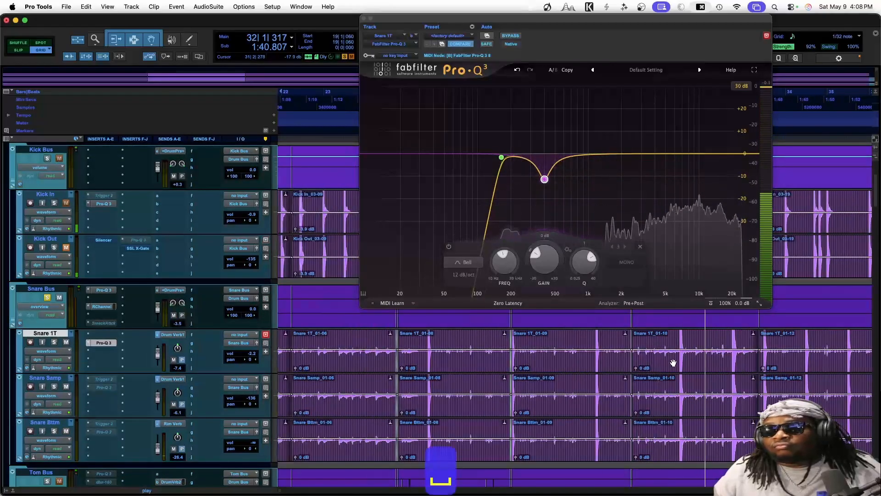
{"action": "left_click", "coordinate": [665, 360]}
{"action": "key", "text": "space"}
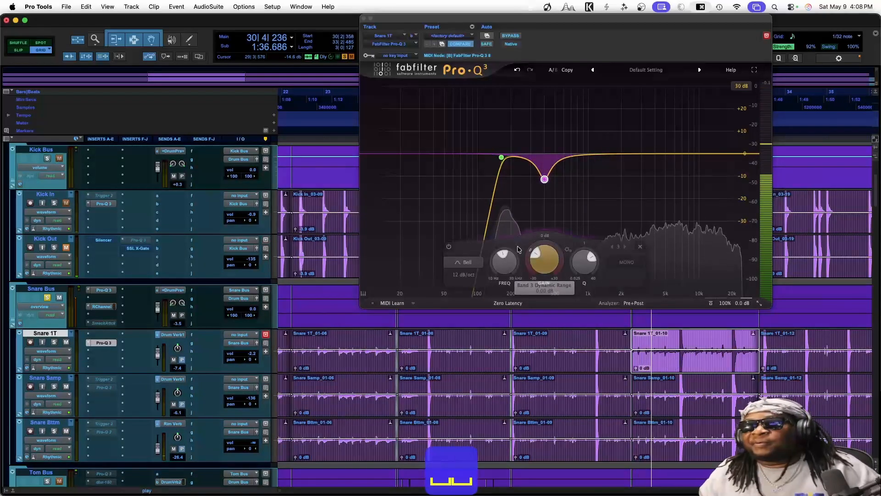
Select the Snare 1T_01-09 clip and play it.
{"action": "key", "text": "space"}
{"action": "left_click", "coordinate": [580, 370]}
{"action": "key", "text": "space"}
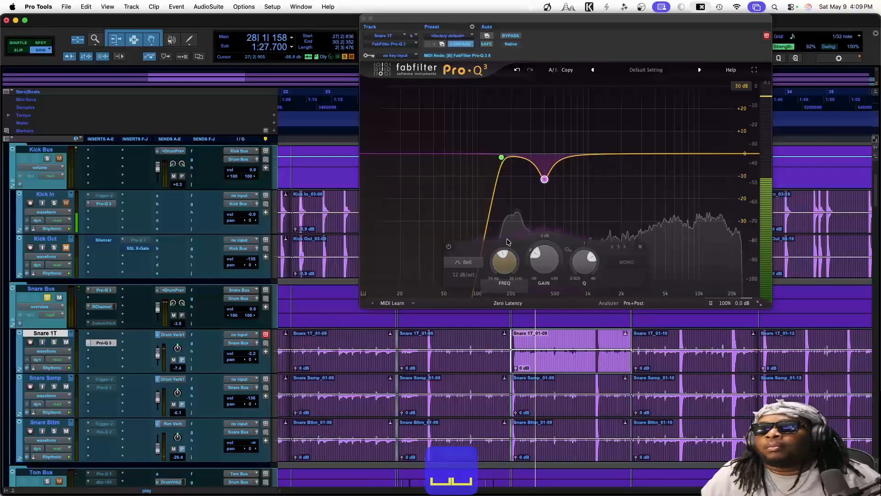
Audition Snare 1T's low-mid cut in isolation and fine-tune it to 409.73 Hz at -11.33 dB.
{"action": "mouse_move", "coordinate": [557, 195]}
{"action": "left_click_drag", "start_coordinate": [555, 191], "coordinate": [556, 194]}
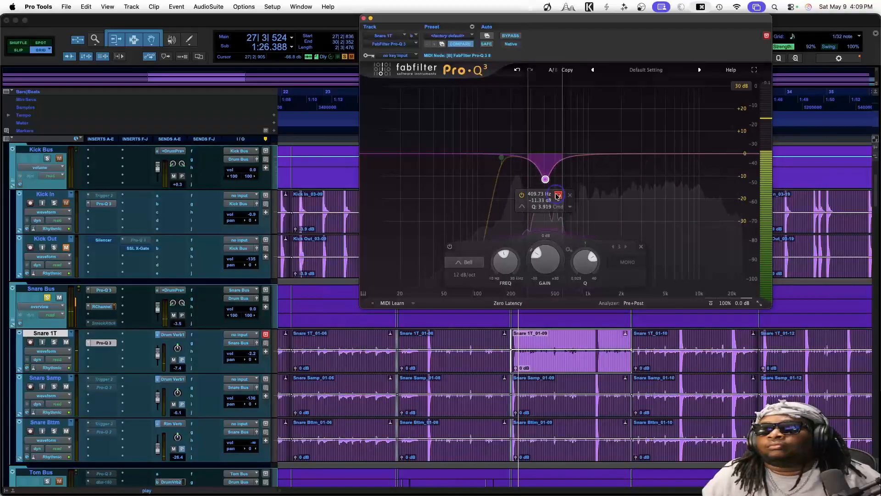
{"action": "left_click_drag", "start_coordinate": [558, 196], "coordinate": [558, 197]}
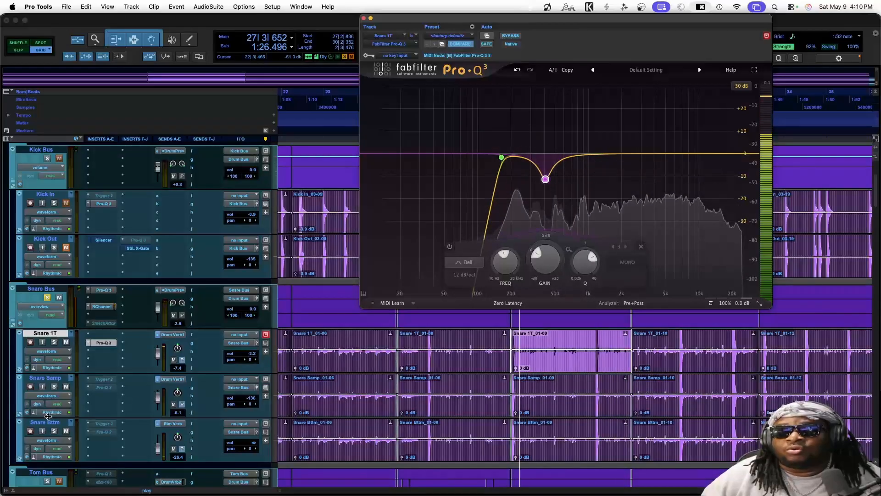
Duplicate the Snare 1T track once with its inserts, sends and automation, placing the copy after it.
{"action": "left_click", "coordinate": [45, 335]}
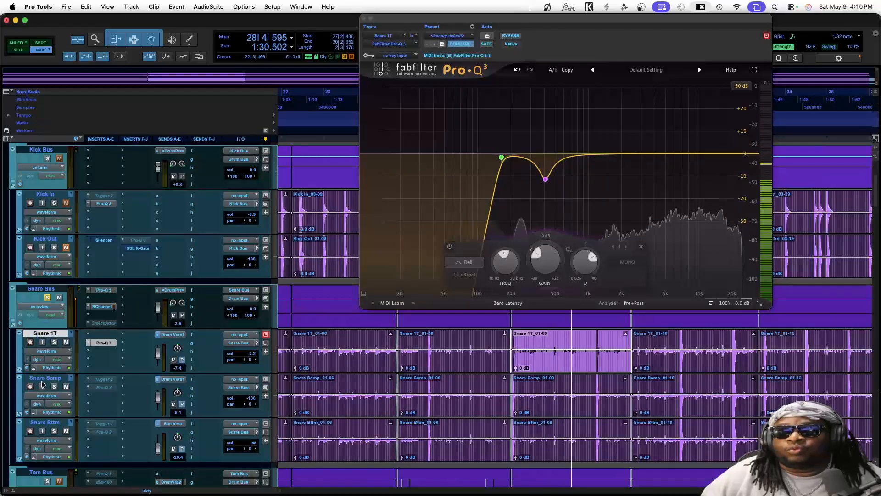
{"action": "left_click", "coordinate": [42, 382]}
{"action": "left_click", "coordinate": [42, 333]}
{"action": "right_click", "coordinate": [45, 334]}
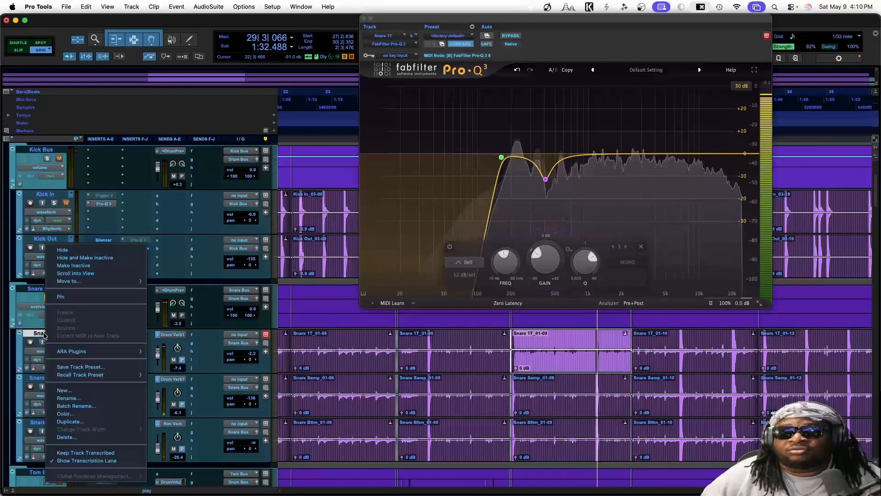
{"action": "left_click", "coordinate": [85, 421]}
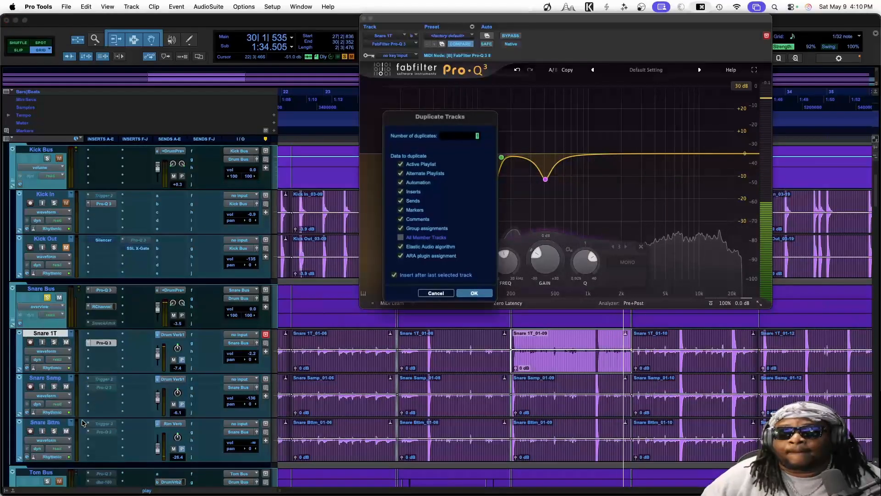
{"action": "left_click", "coordinate": [463, 294]}
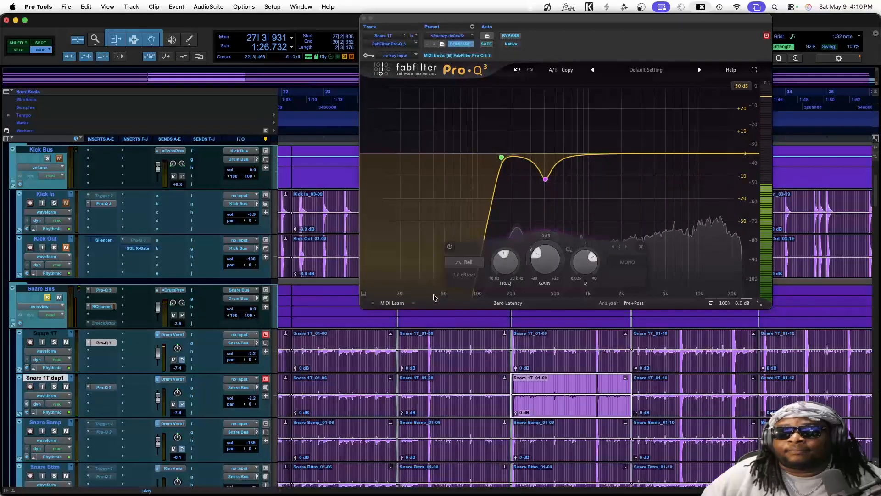
Add a 72 dB/oct high cut at 4952.1 Hz with Q 0.874 in the duplicated snare's Pro-Q 3.
{"action": "left_click", "coordinate": [102, 388]}
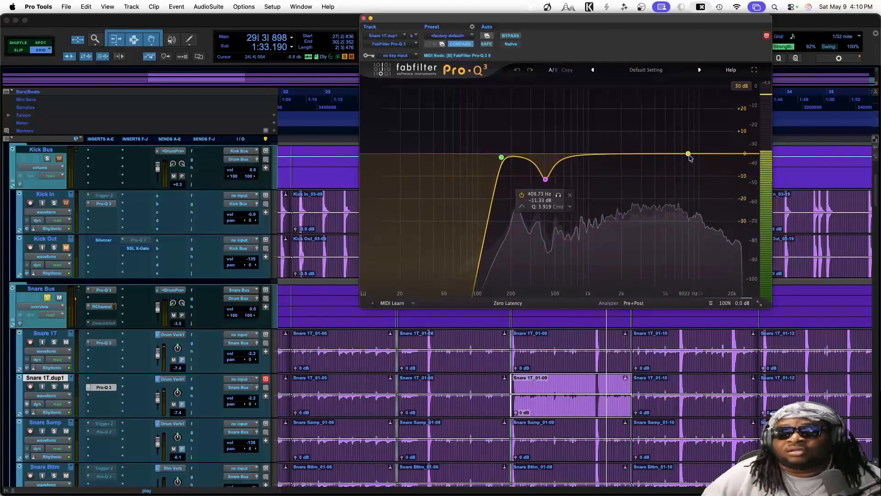
{"action": "double_click", "coordinate": [731, 153]}
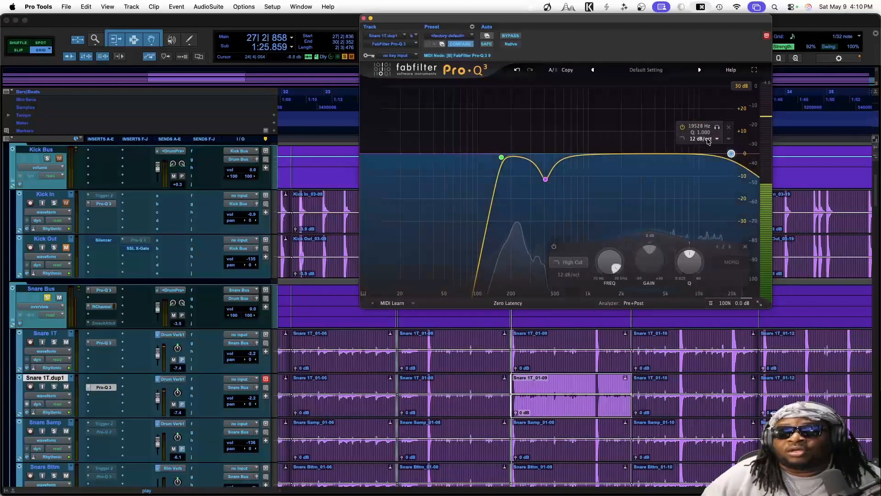
{"action": "left_click", "coordinate": [716, 139]}
{"action": "left_click", "coordinate": [710, 228]}
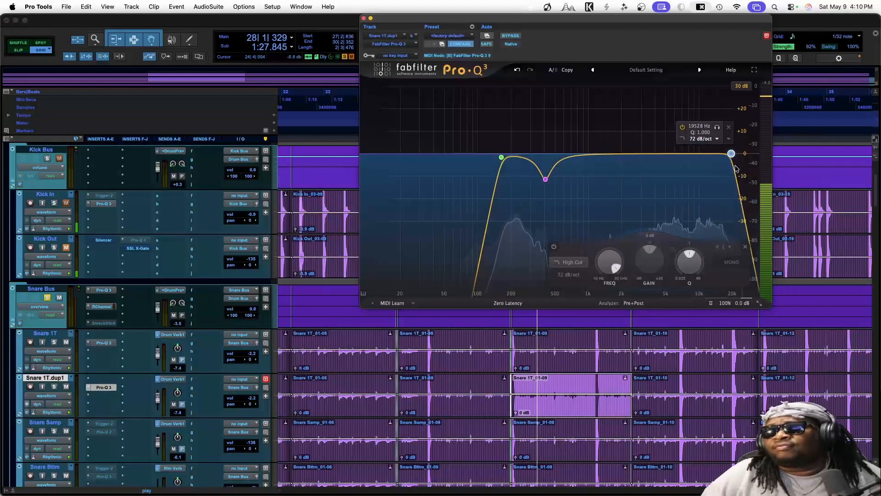
{"action": "left_click_drag", "start_coordinate": [731, 153], "coordinate": [664, 158]}
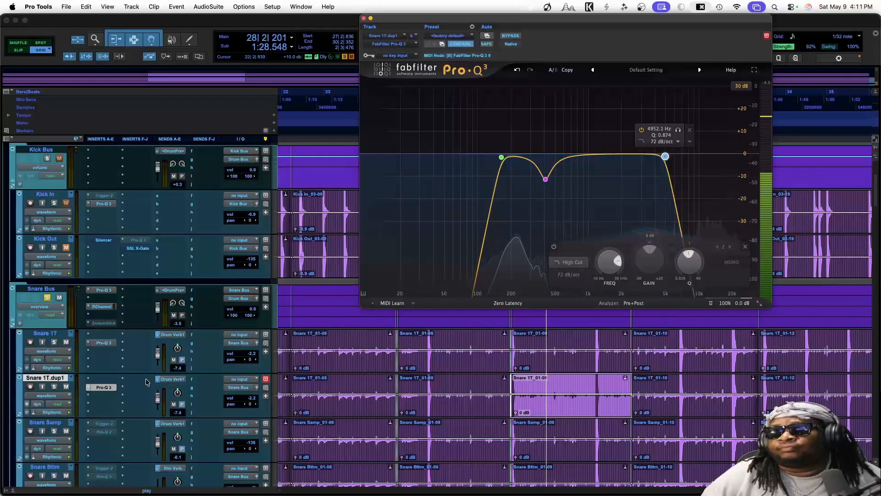
Insert a CLA-76 ahead of the Pro-Q 3 on the duplicated snare and set its ratio to ALL.
{"action": "left_click", "coordinate": [111, 380]}
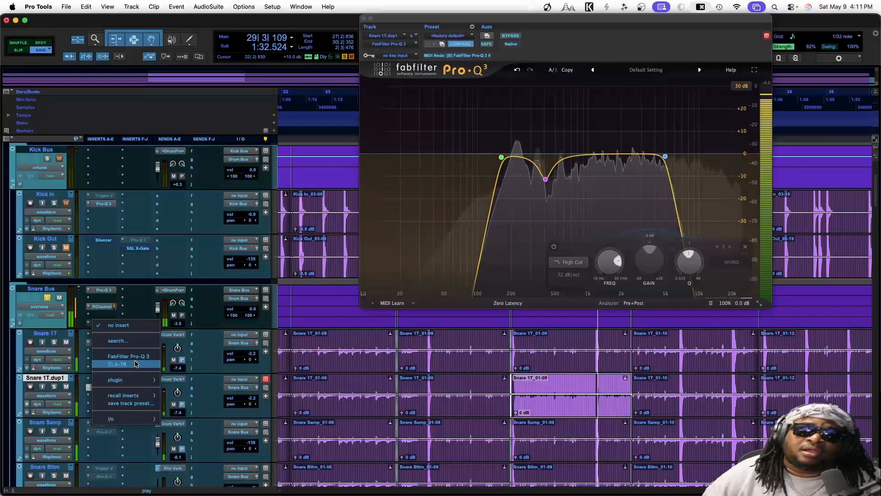
{"action": "left_click", "coordinate": [118, 357]}
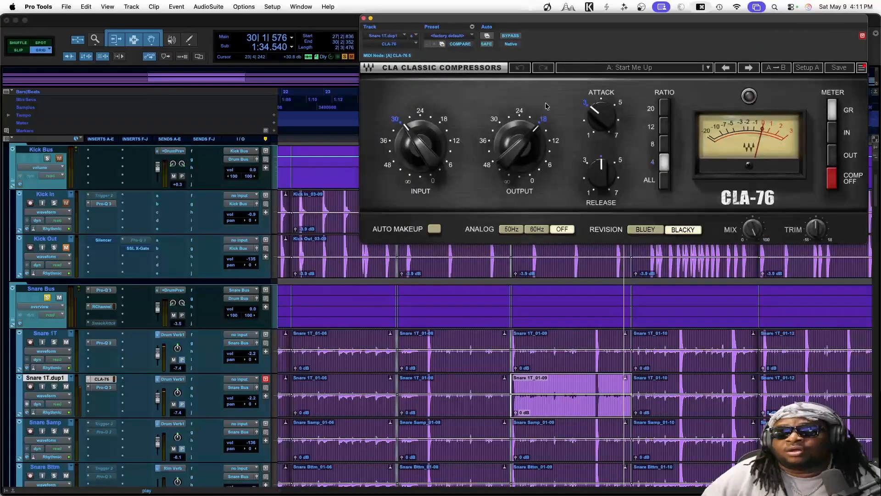
{"action": "left_click_drag", "start_coordinate": [571, 22], "coordinate": [274, 165]}
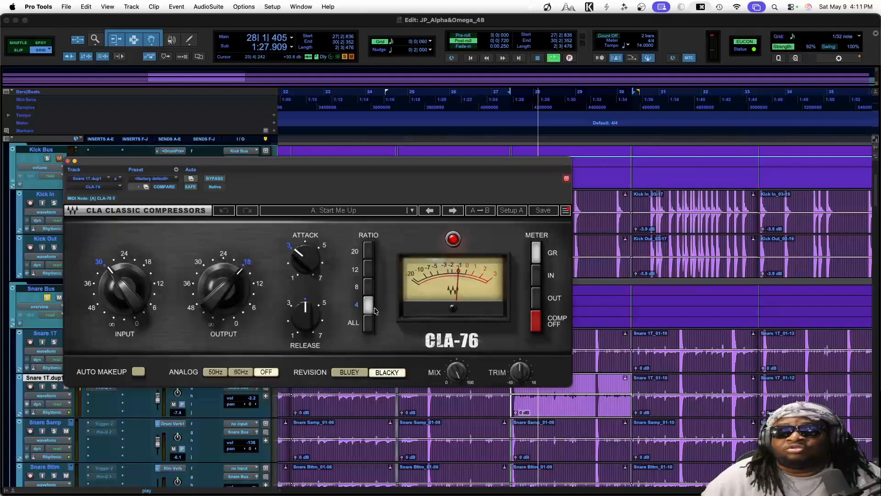
{"action": "left_click", "coordinate": [369, 323]}
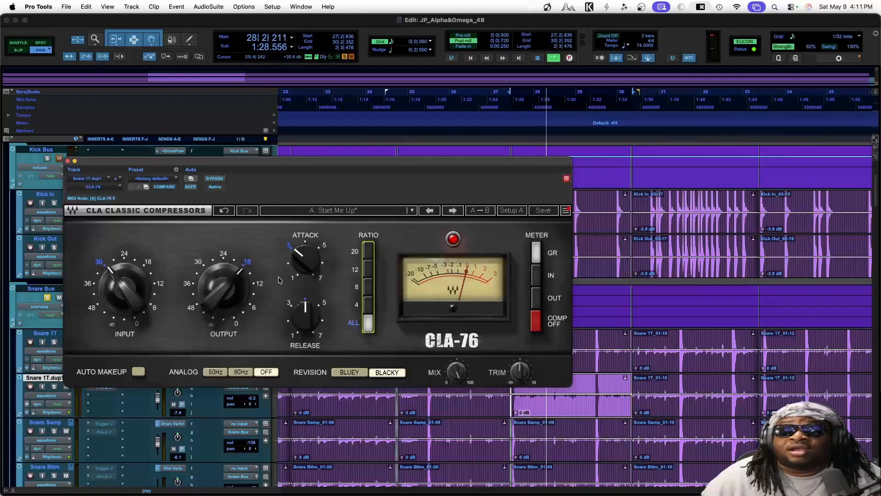
Load the CLA-76's Bluey Snare preset, set the ratio to ALL and raise the attack to midway between 3 and 5.
{"action": "left_click", "coordinate": [323, 213]}
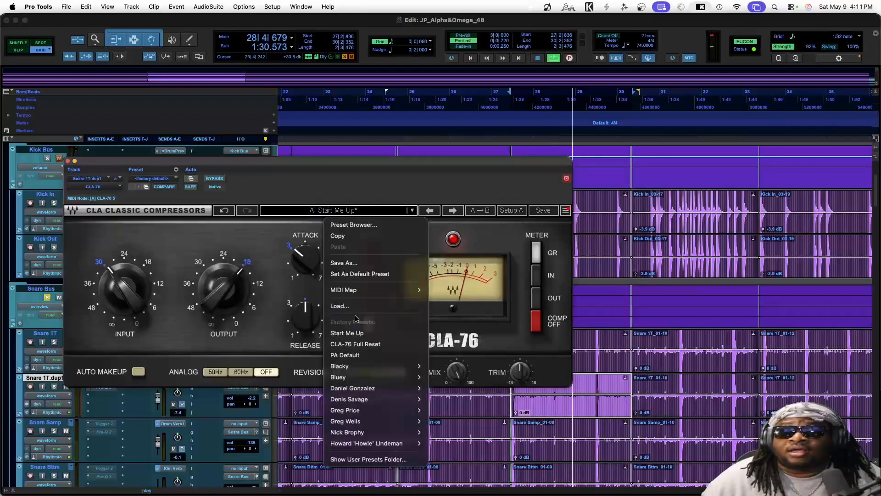
{"action": "mouse_move", "coordinate": [367, 368]}
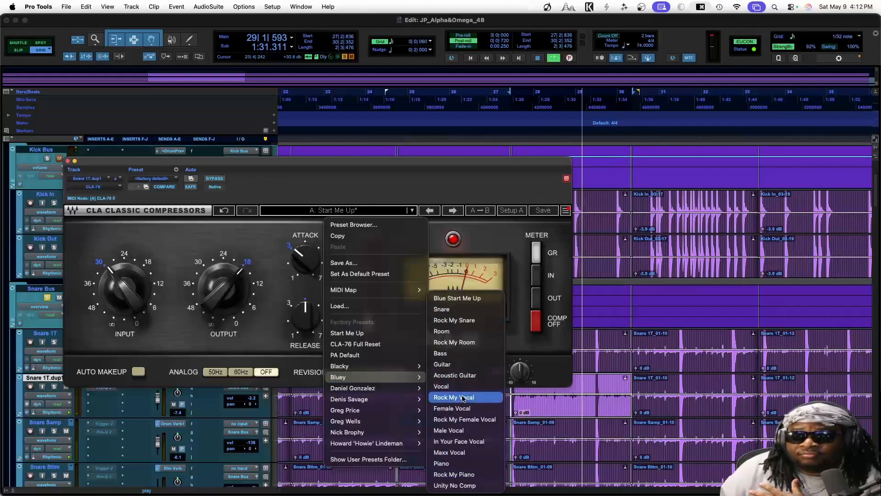
{"action": "left_click", "coordinate": [468, 314]}
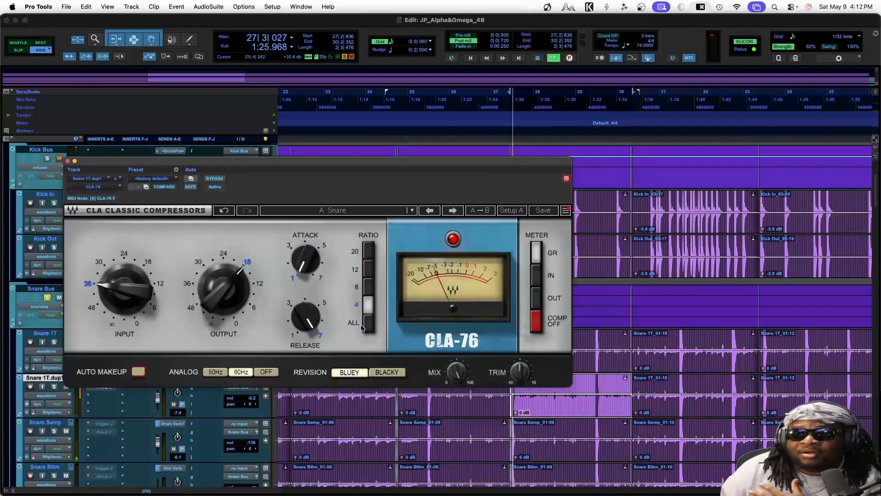
{"action": "left_click", "coordinate": [367, 325]}
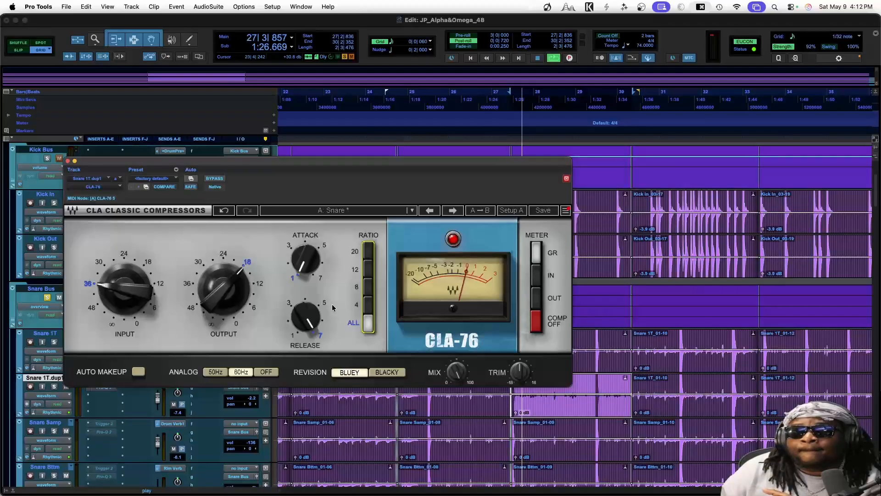
{"action": "left_click_drag", "start_coordinate": [304, 265], "coordinate": [303, 210]}
{"action": "left_click_drag", "start_coordinate": [308, 173], "coordinate": [340, 69]}
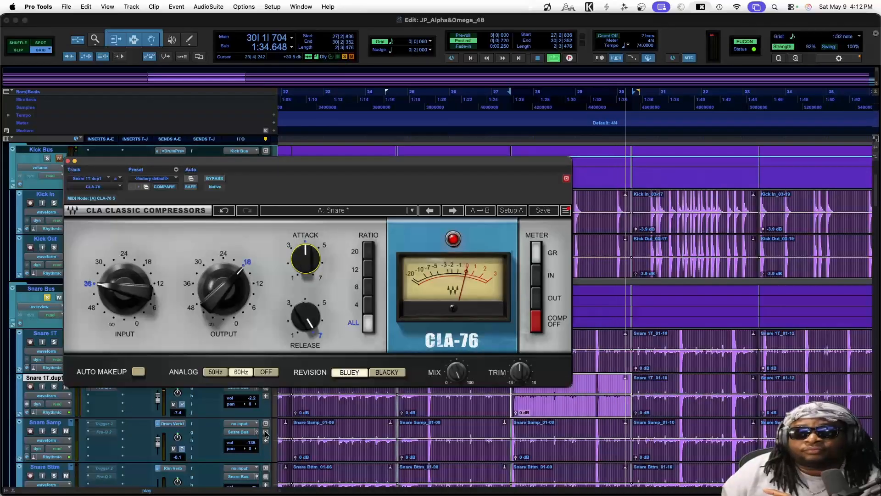
Mute the original Snare 1T track, keeping the duplicate's CLA-76 open.
{"action": "left_click_drag", "start_coordinate": [169, 161], "coordinate": [163, 72]}
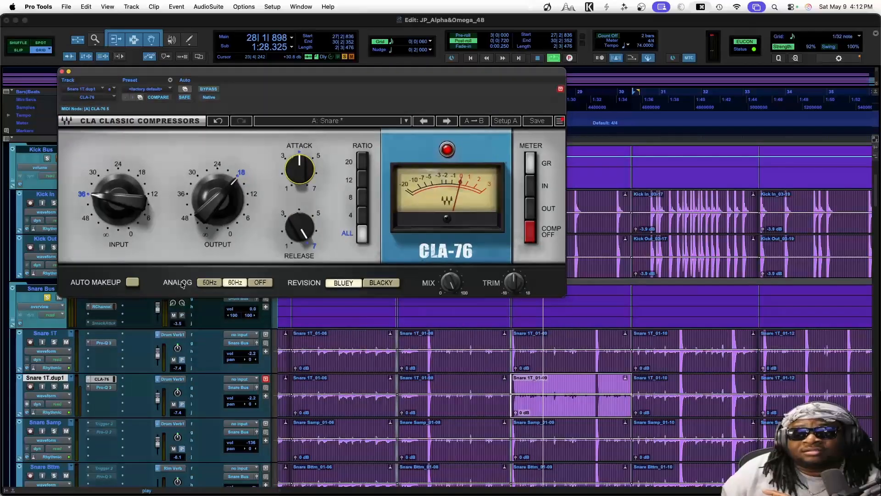
{"action": "left_click", "coordinate": [66, 343]}
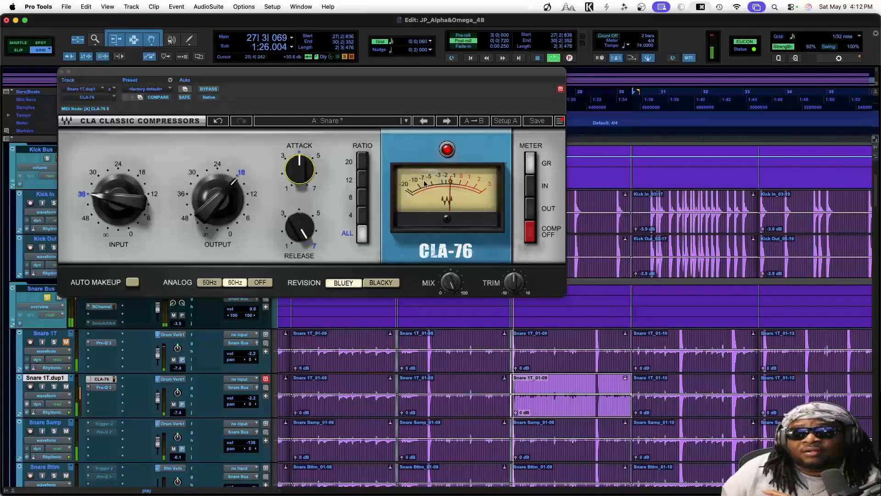
{"action": "left_click_drag", "start_coordinate": [390, 87], "coordinate": [590, 3]}
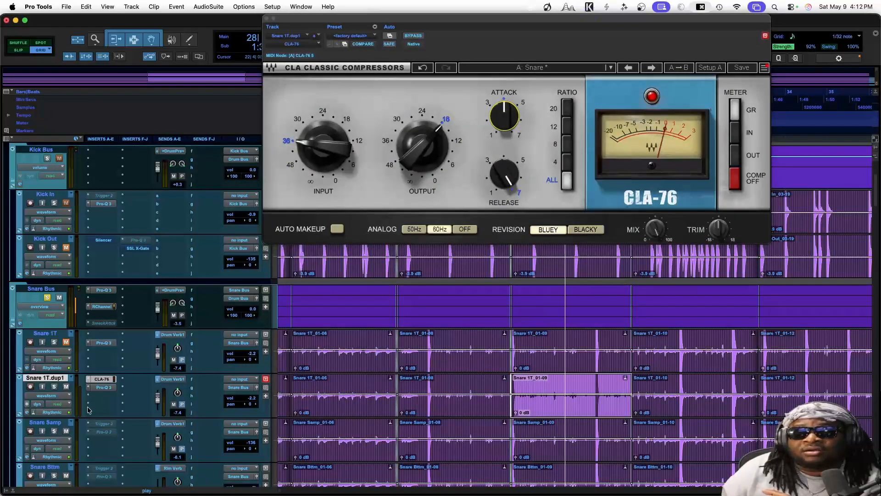
Soften the duplicated snare's Pro-Q 3 high cut to 4854.0 Hz with Q 0.480, and close the plug-in.
{"action": "left_click", "coordinate": [99, 390]}
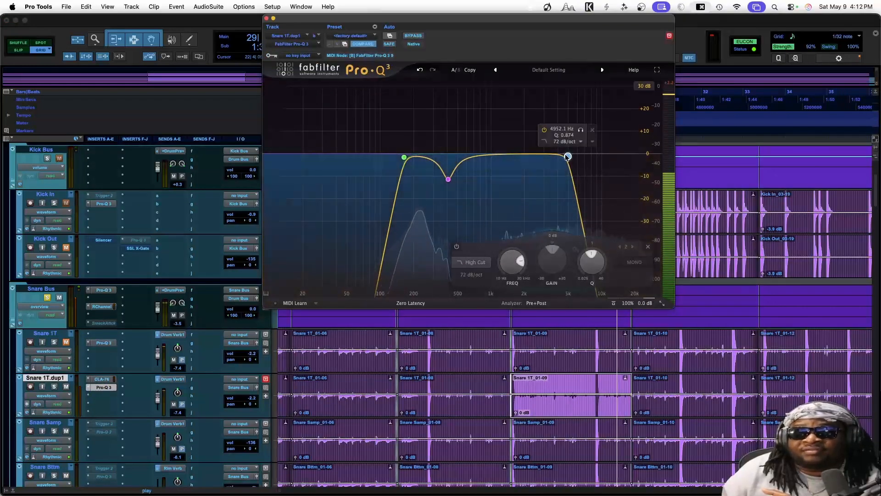
{"action": "left_click_drag", "start_coordinate": [568, 156], "coordinate": [574, 179]}
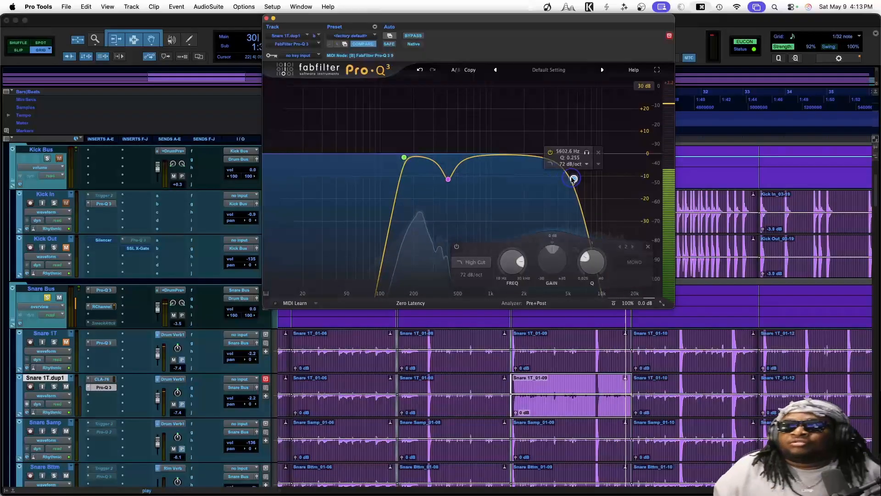
{"action": "left_click_drag", "start_coordinate": [574, 179], "coordinate": [568, 167]}
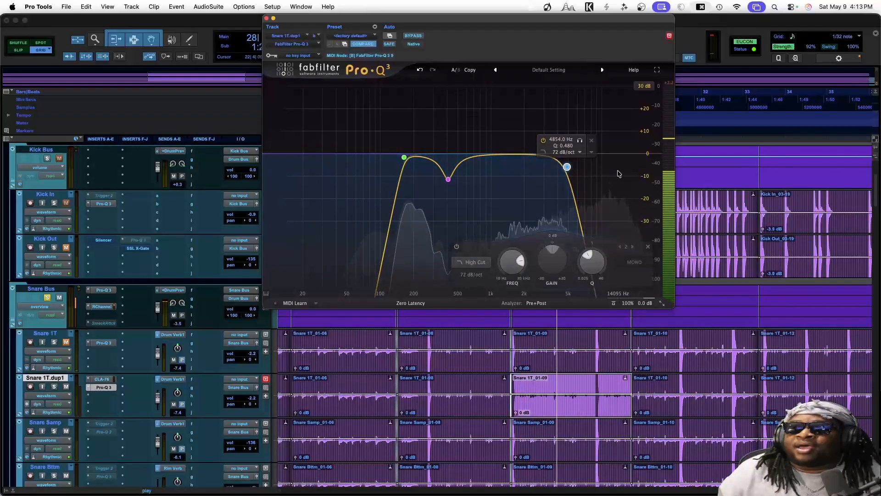
{"action": "left_click", "coordinate": [267, 18]}
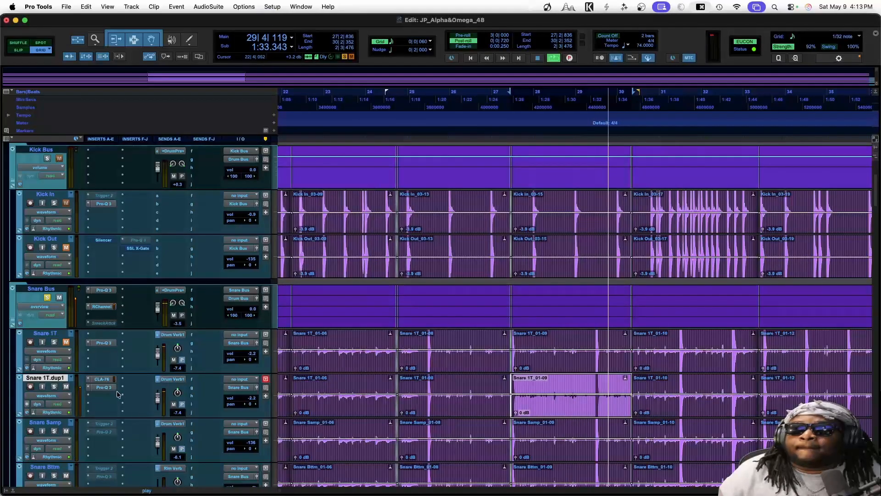
Set the attack of the duplicated snare's CLA-76 to about 3 and switch its analog modelling off.
{"action": "left_click", "coordinate": [106, 379]}
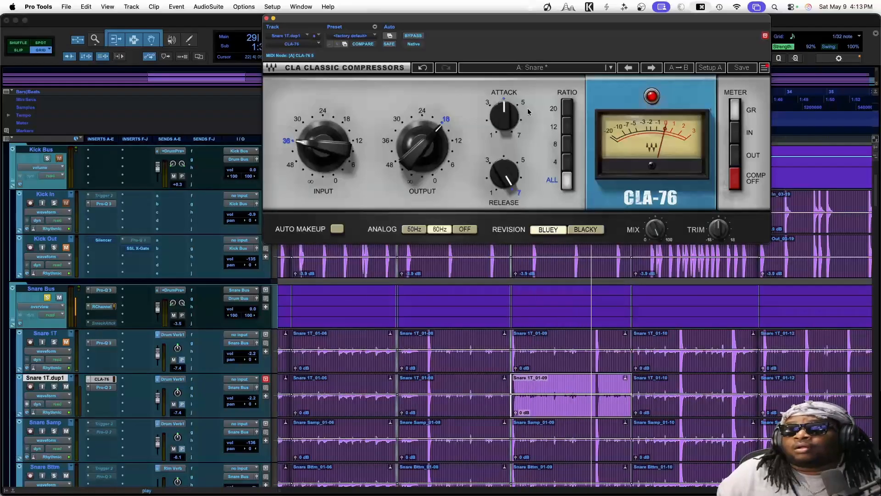
{"action": "left_click_drag", "start_coordinate": [499, 117], "coordinate": [501, 239]}
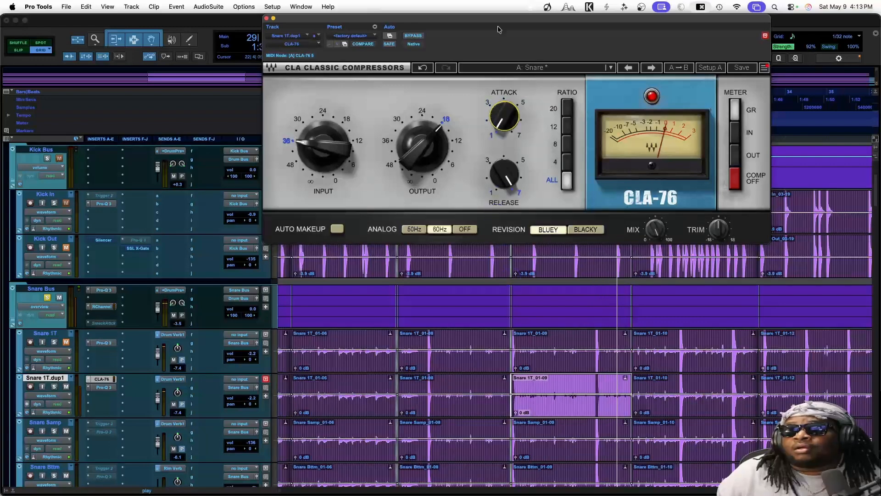
{"action": "mouse_move", "coordinate": [507, 127]}
{"action": "left_mouse_down"}
{"action": "mouse_move", "coordinate": [496, 122]}
{"action": "mouse_move", "coordinate": [507, 90]}
{"action": "mouse_move", "coordinate": [503, 141]}
{"action": "left_mouse_up"}
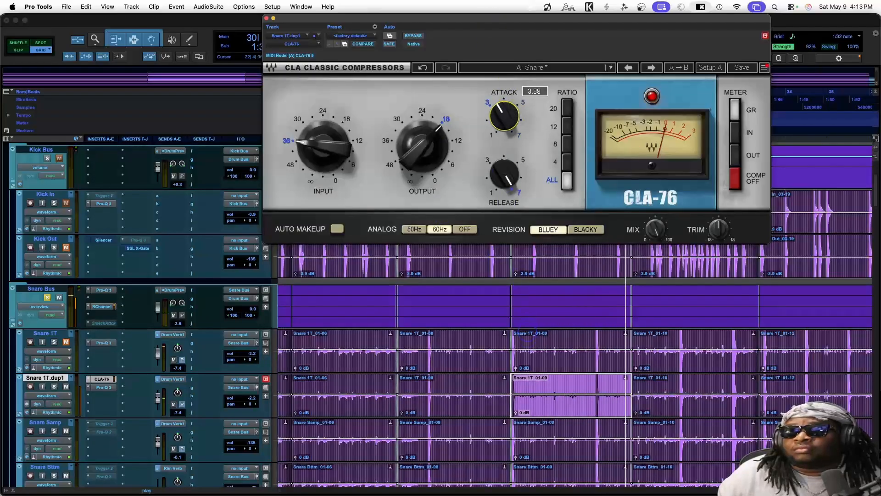
{"action": "left_click", "coordinate": [468, 235]}
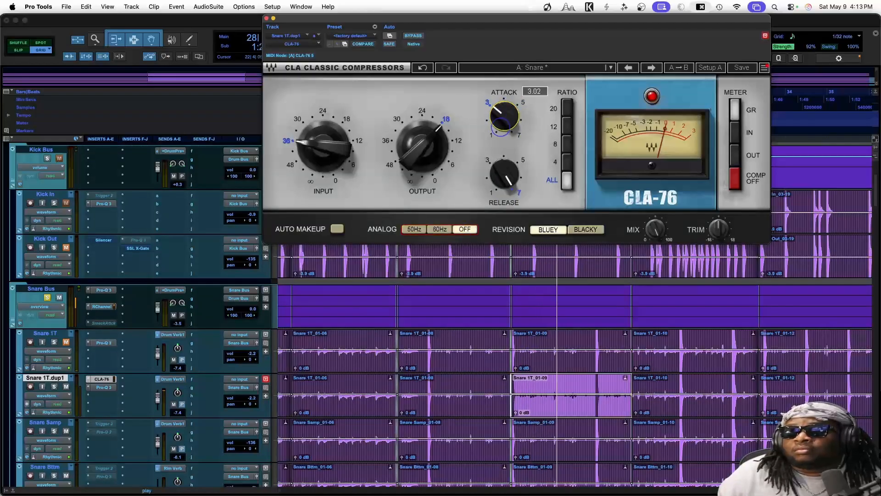
{"action": "left_click_drag", "start_coordinate": [507, 116], "coordinate": [502, 154]}
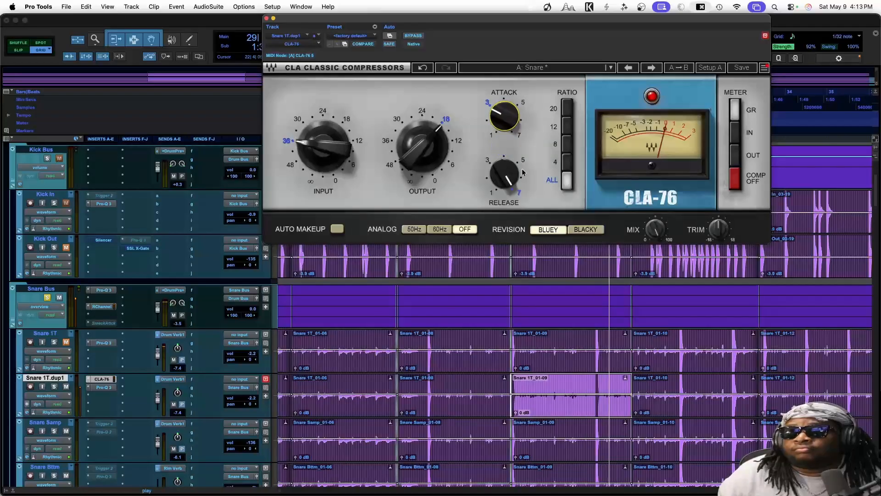
Select a short passage around the last hit in the duplicate's Snare 1T_01-09 clip and audition it with the CLA-76.
{"action": "key", "text": "space"}
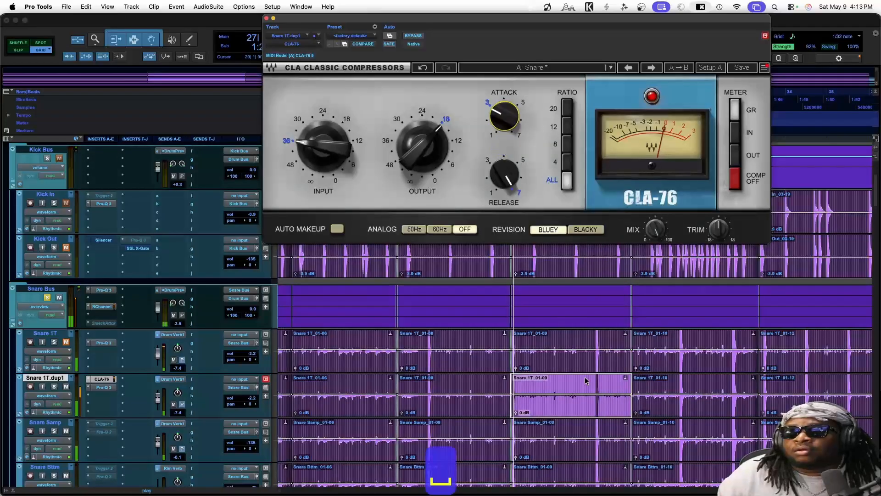
{"action": "left_click", "coordinate": [585, 380]}
{"action": "left_click_drag", "start_coordinate": [563, 380], "coordinate": [620, 382]}
{"action": "key", "text": "space"}
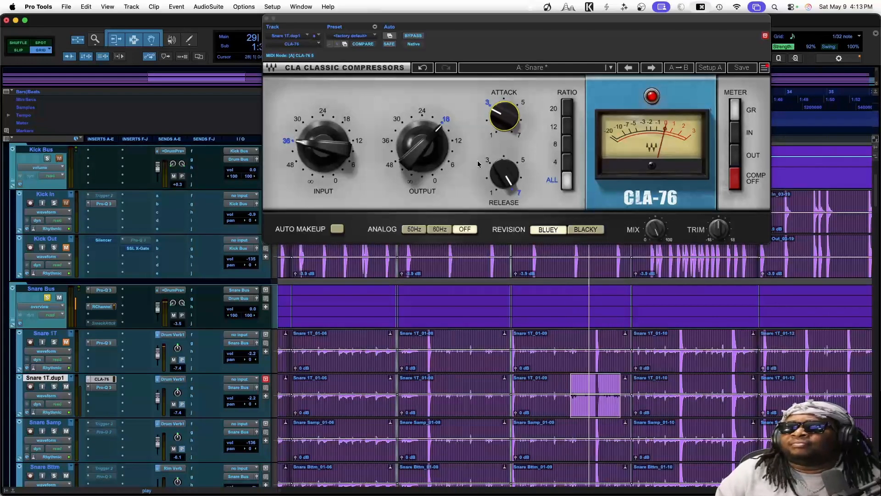
{"action": "key", "text": "space"}
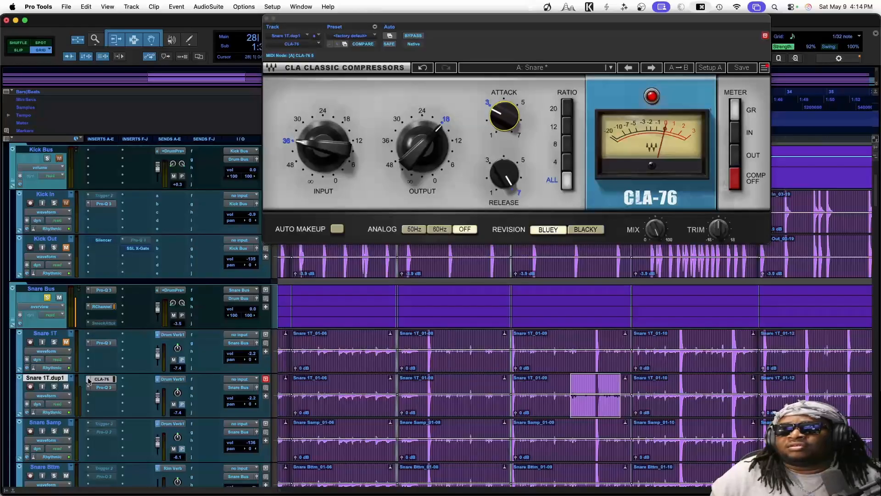
Replace the CLA-76 on the duplicated snare with the DPR-402 (mono) compressor.
{"action": "left_click", "coordinate": [89, 380]}
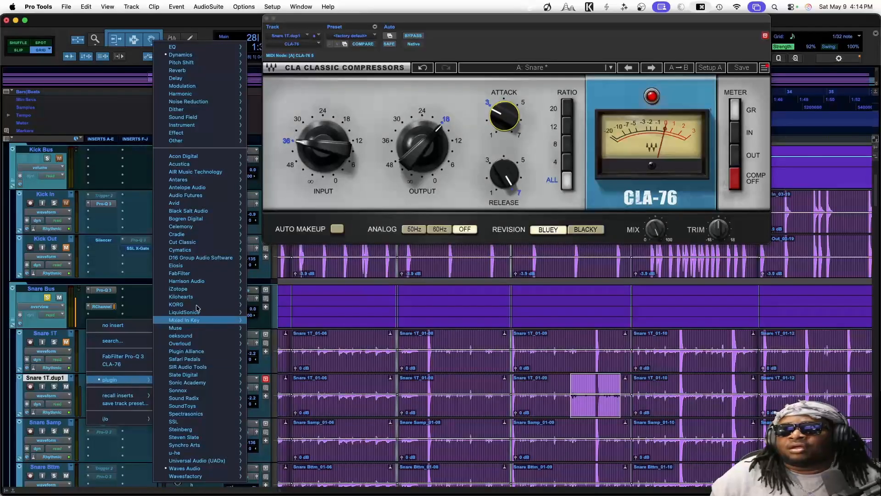
{"action": "mouse_move", "coordinate": [192, 57]}
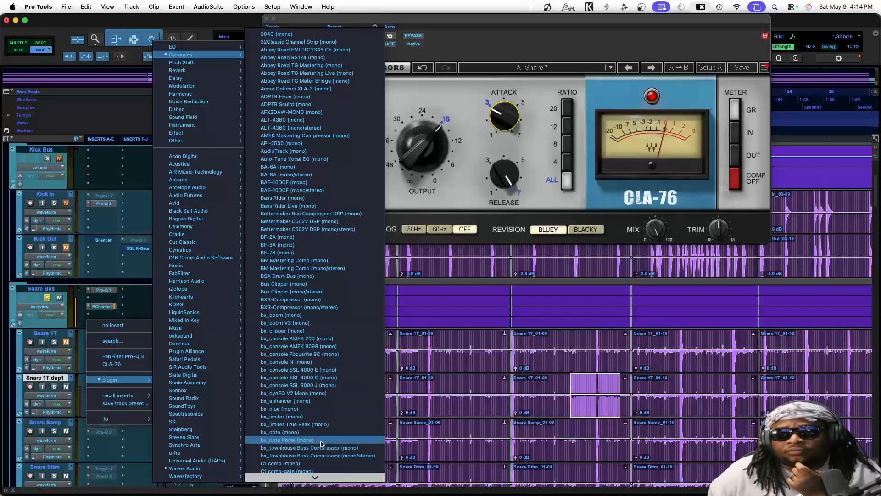
{"action": "scroll", "coordinate": [322, 441], "scroll_direction": "down", "scroll_amount": 10}
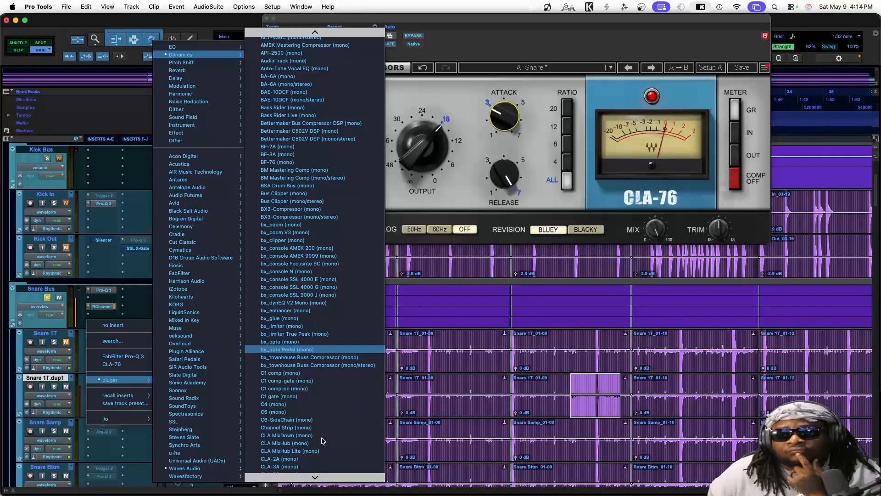
{"action": "scroll", "coordinate": [322, 440], "scroll_direction": "down", "scroll_amount": 6}
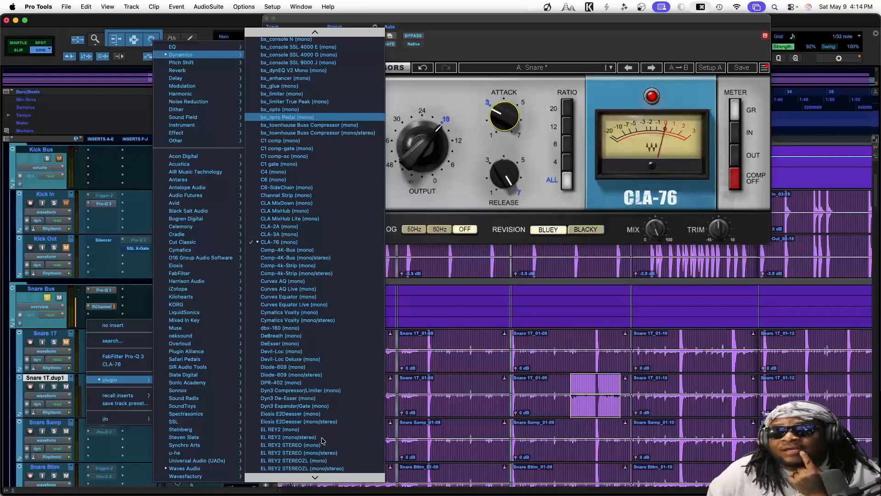
{"action": "scroll", "coordinate": [323, 440], "scroll_direction": "down", "scroll_amount": 2}
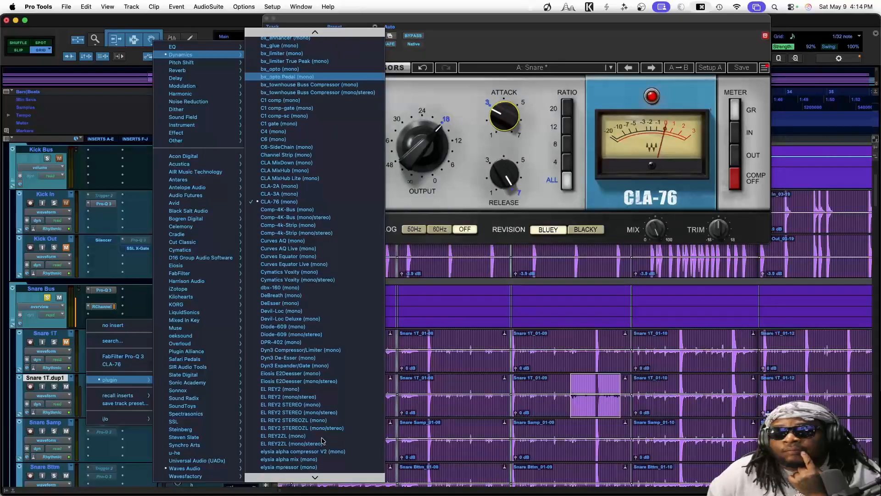
{"action": "left_click", "coordinate": [311, 342]}
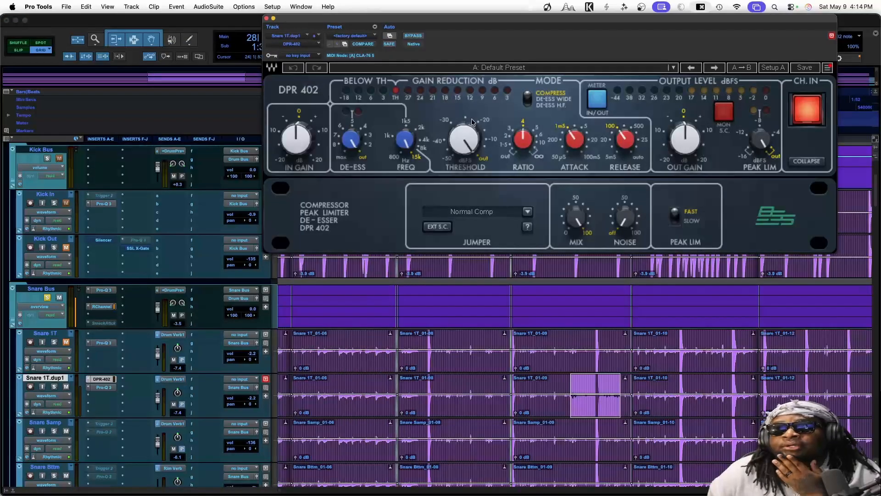
Narrow the selection around the snare hit on the duplicated track and loop it through the DPR-402.
{"action": "key", "text": "space"}
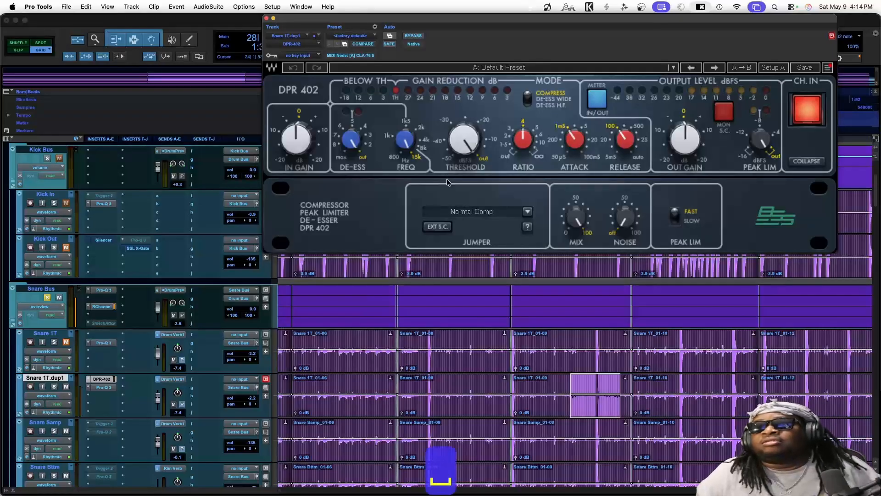
{"action": "key", "text": "space"}
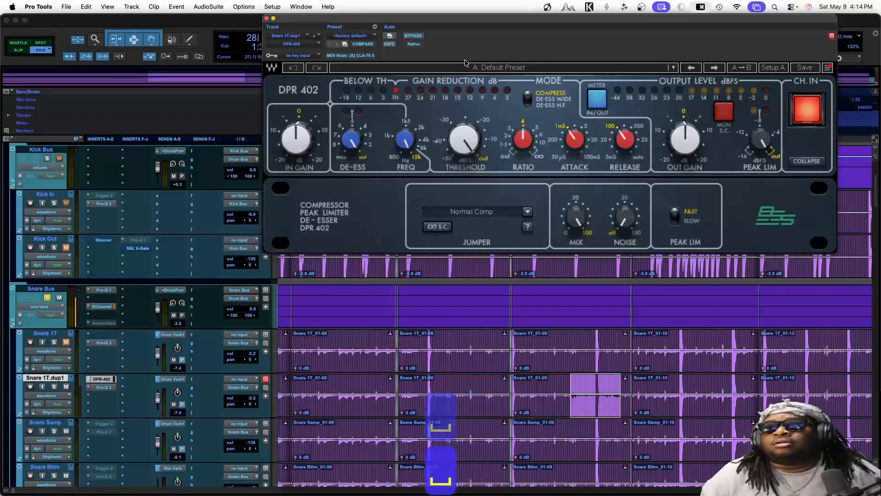
{"action": "key", "text": "space"}
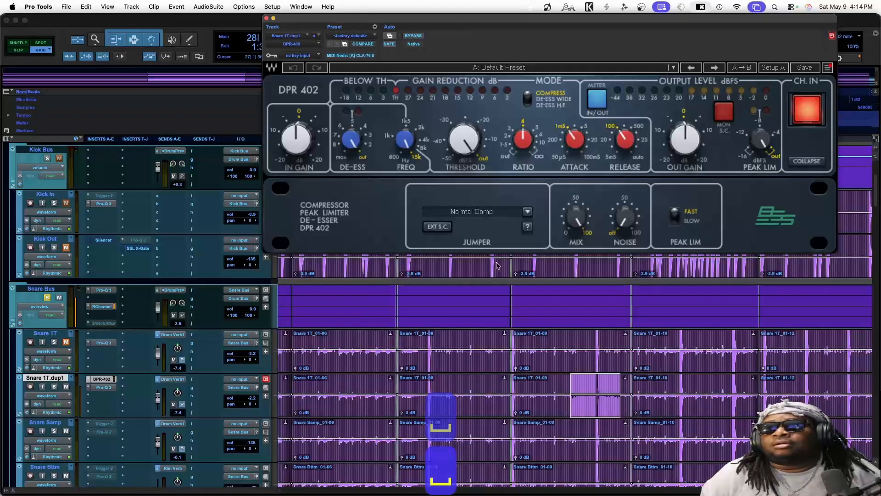
{"action": "key", "text": "space"}
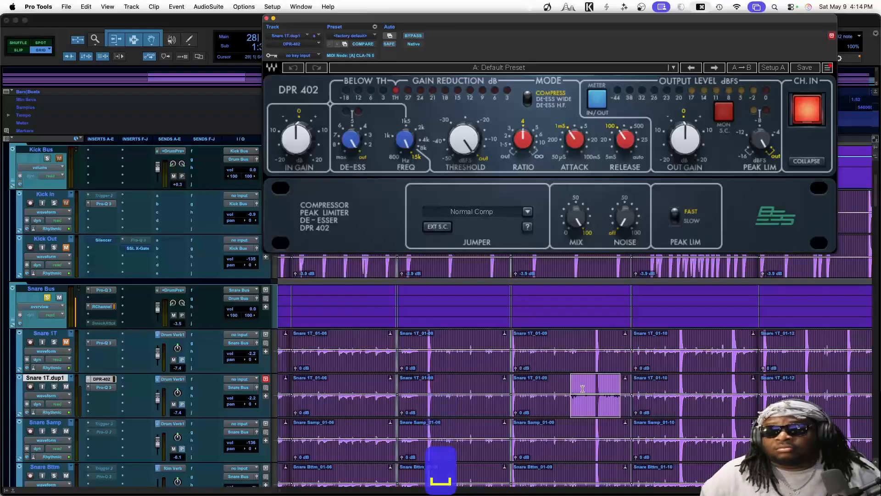
{"action": "left_click", "coordinate": [593, 410]}
{"action": "left_click_drag", "start_coordinate": [584, 384], "coordinate": [615, 384]}
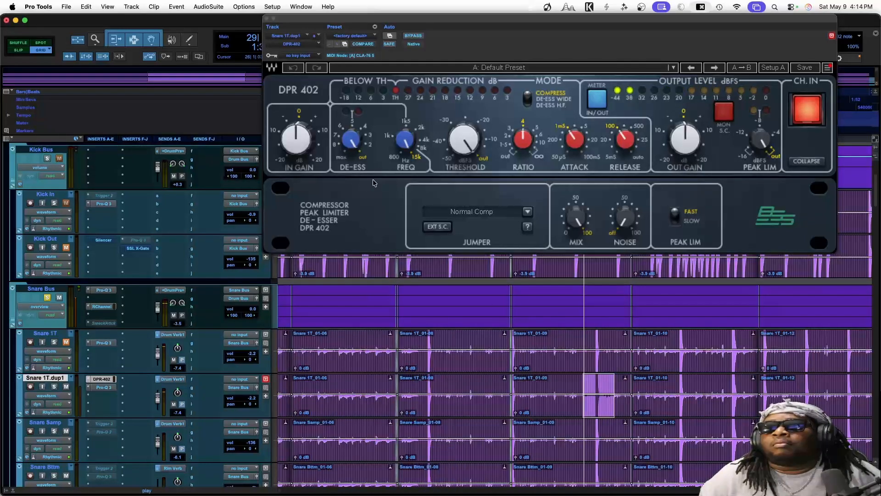
Try the DPR-402 with a threshold around -20 dB, the attack at 50 µs and the ratio near 3.
{"action": "left_click_drag", "start_coordinate": [478, 145], "coordinate": [478, 147]}
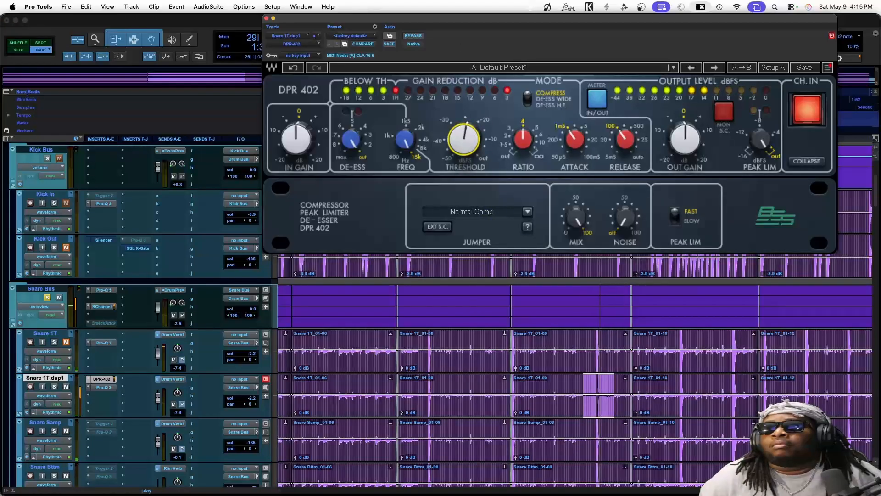
{"action": "left_click", "coordinate": [569, 132]}
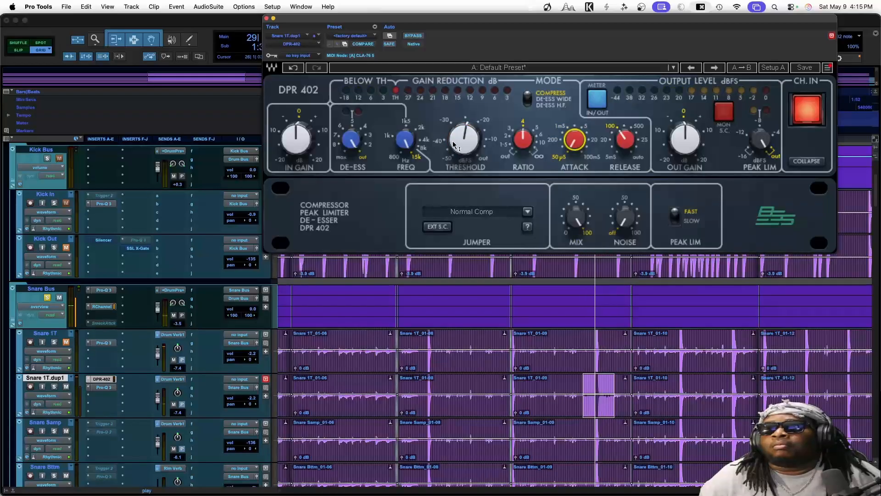
{"action": "mouse_move", "coordinate": [453, 145]}
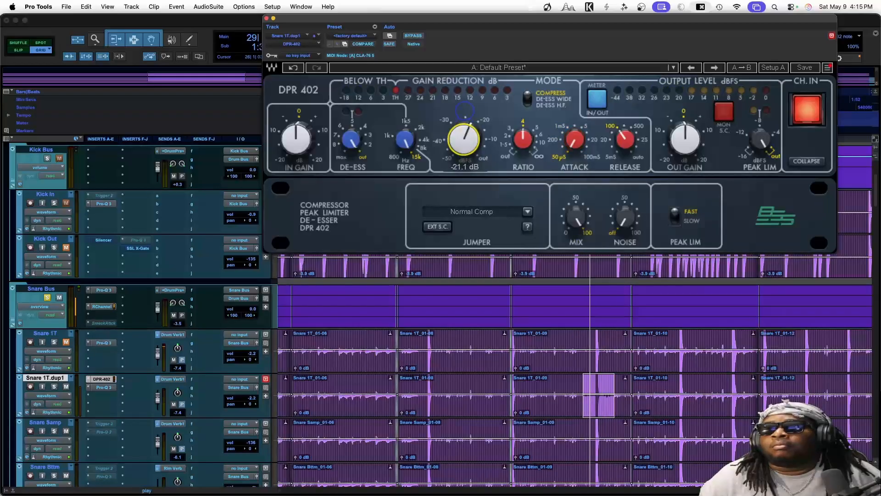
{"action": "left_click_drag", "start_coordinate": [464, 110], "coordinate": [466, 104]}
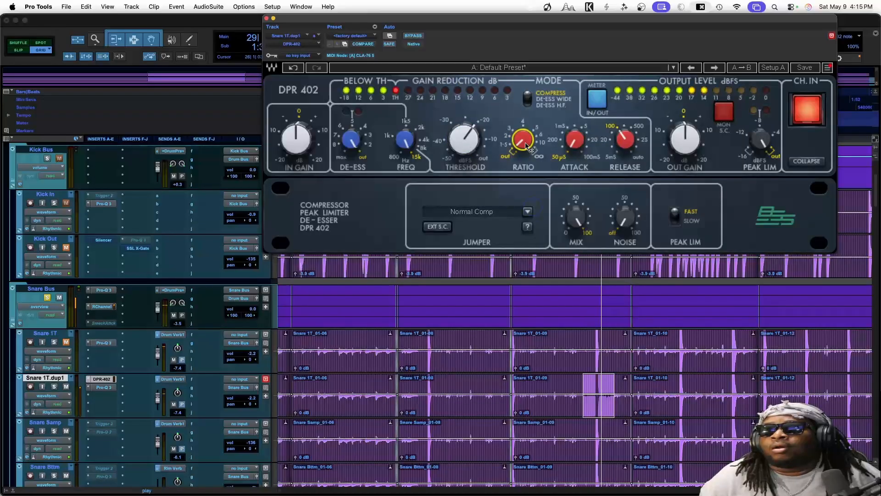
{"action": "left_click_drag", "start_coordinate": [523, 147], "coordinate": [523, 145]}
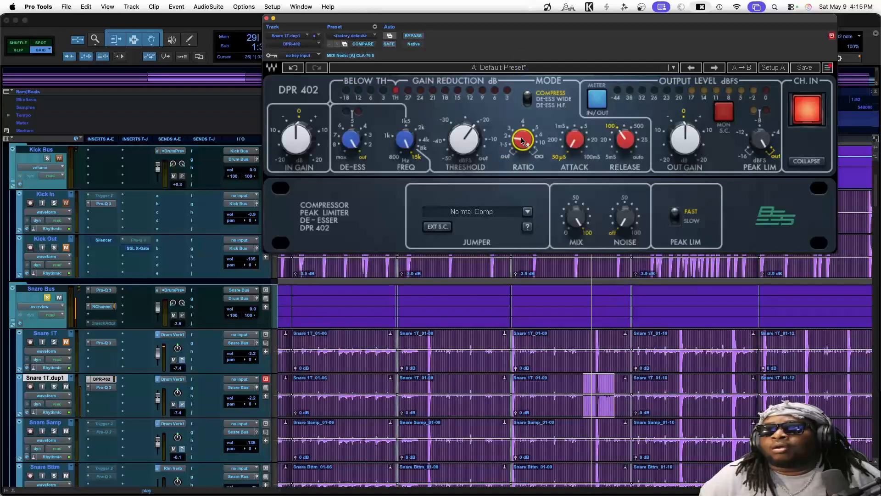
{"action": "mouse_move", "coordinate": [523, 143]}
{"action": "mouse_move", "coordinate": [467, 148]}
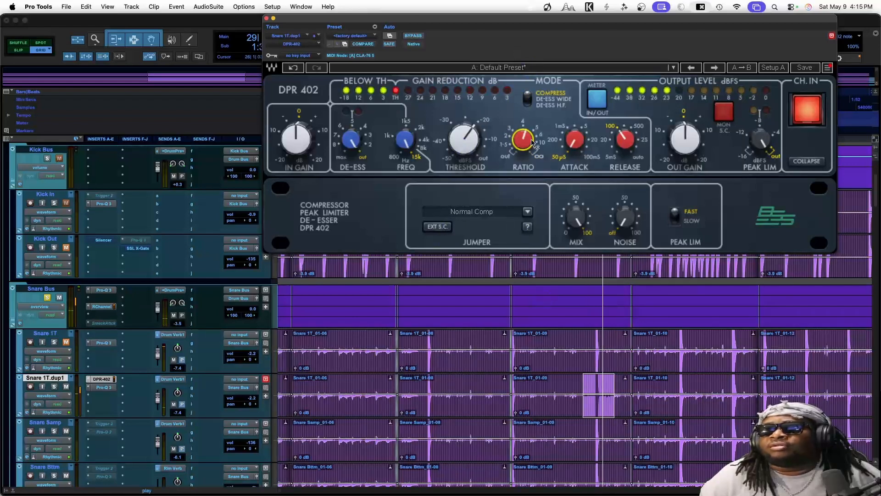
{"action": "left_click_drag", "start_coordinate": [534, 204], "coordinate": [533, 239]}
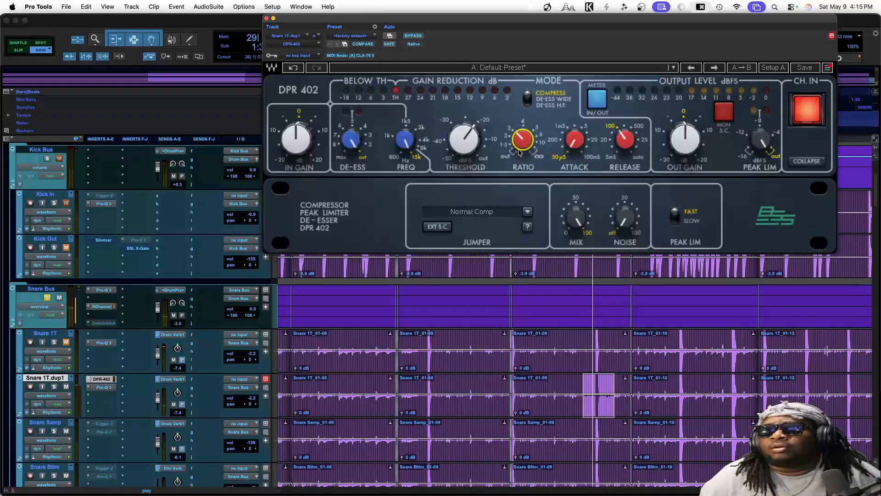
Load the DPR-402's Snare Punch preset from the Drums group, shorten its attack and close the plug-in.
{"action": "right_click", "coordinate": [524, 79]}
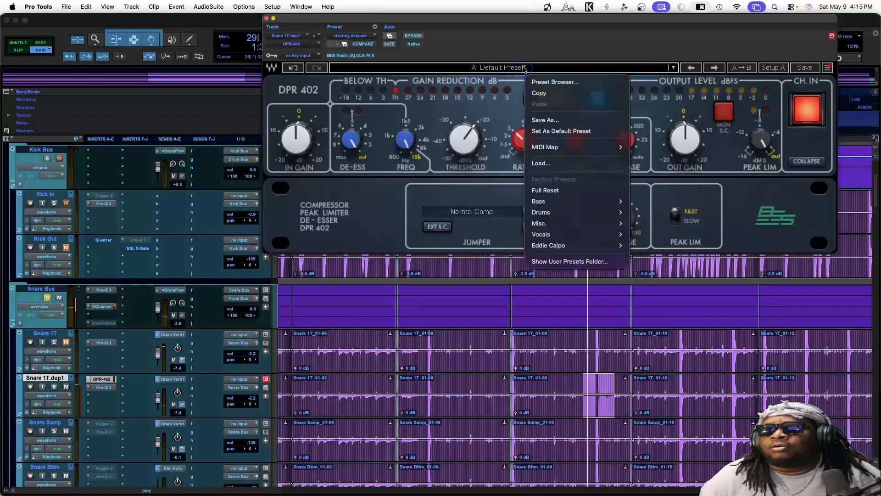
{"action": "mouse_move", "coordinate": [577, 205]}
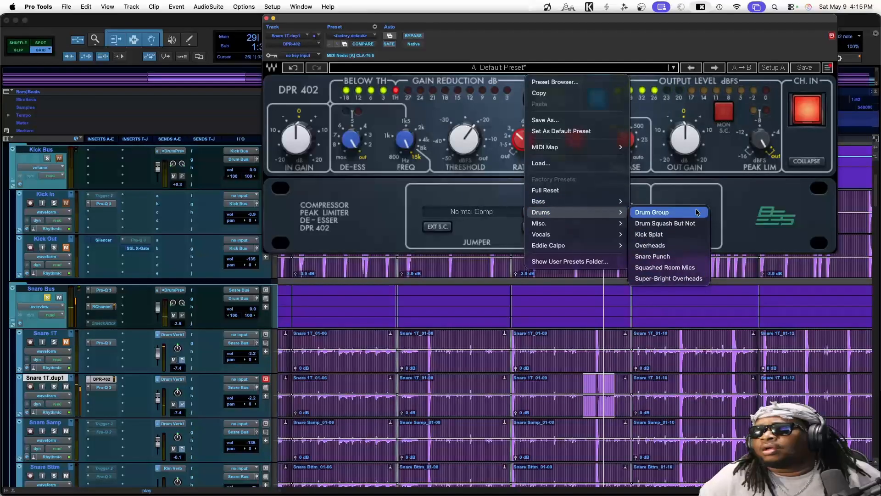
{"action": "left_click", "coordinate": [697, 257]}
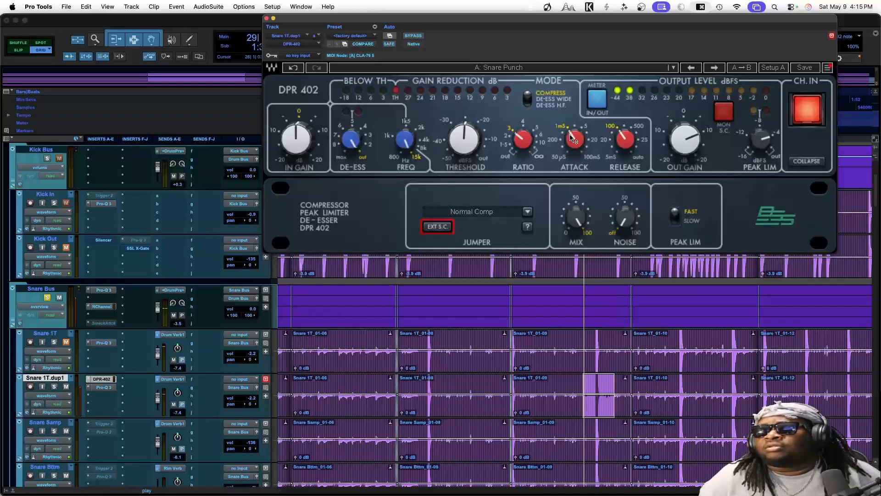
{"action": "left_click_drag", "start_coordinate": [572, 136], "coordinate": [569, 182]}
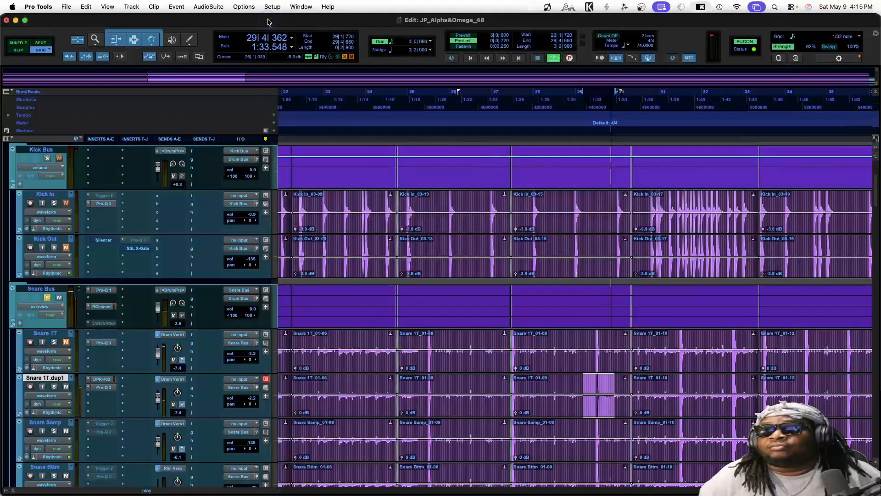
{"action": "left_click", "coordinate": [266, 19]}
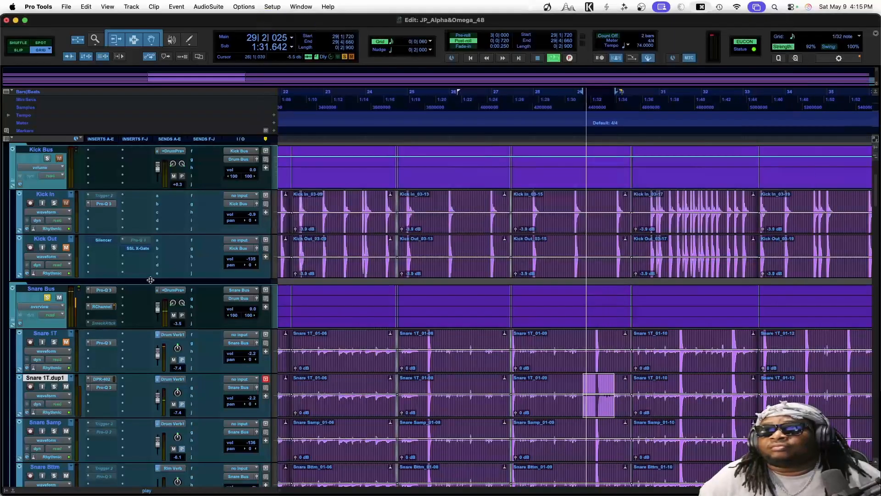
In the duplicated snare's Pro-Q 3, remove the low-mid bell cut and add a bell boost of +8.45 dB at 222.50 Hz, Q 2.784.
{"action": "left_click", "coordinate": [104, 387]}
{"action": "mouse_move", "coordinate": [448, 180]}
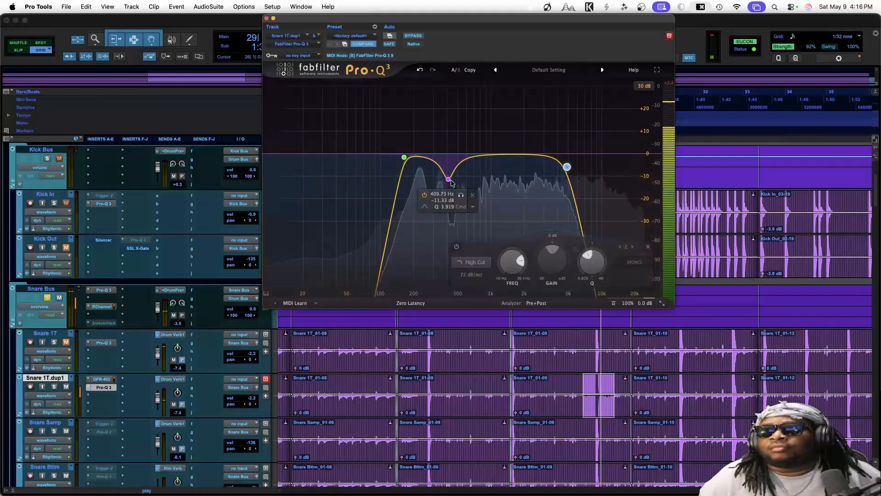
{"action": "left_click", "coordinate": [473, 195]}
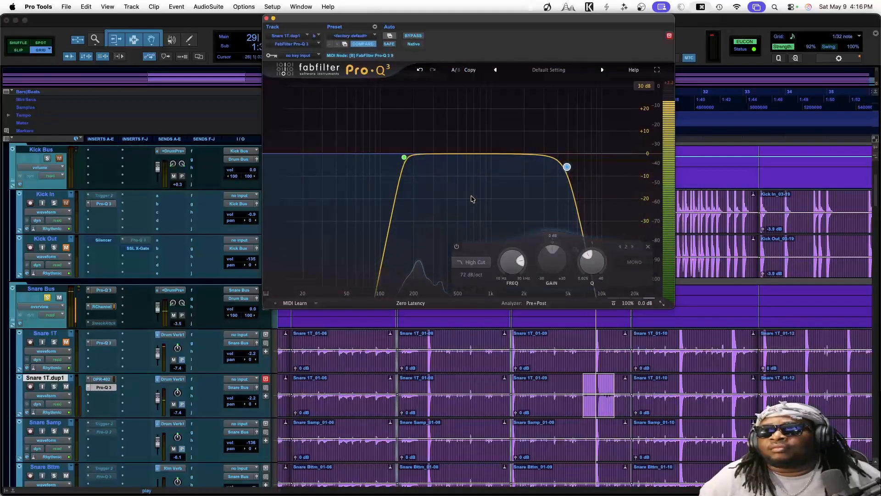
{"action": "mouse_move", "coordinate": [424, 155]}
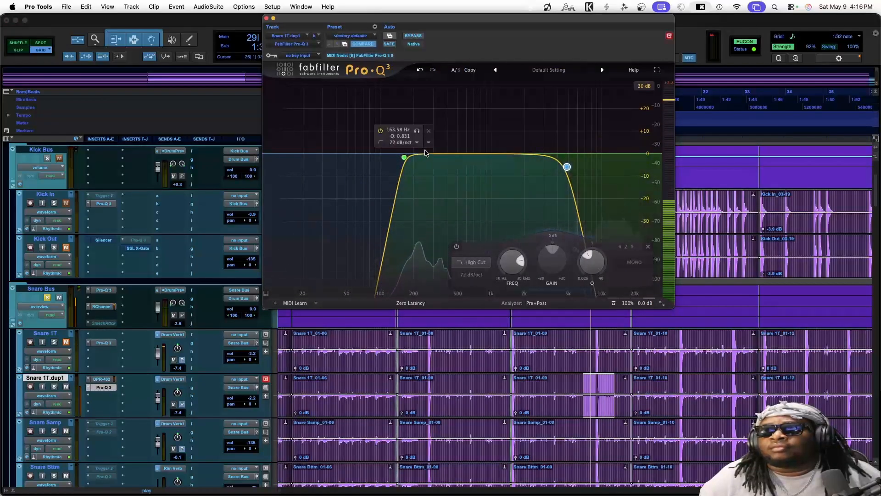
{"action": "left_click_drag", "start_coordinate": [424, 155], "coordinate": [419, 135]}
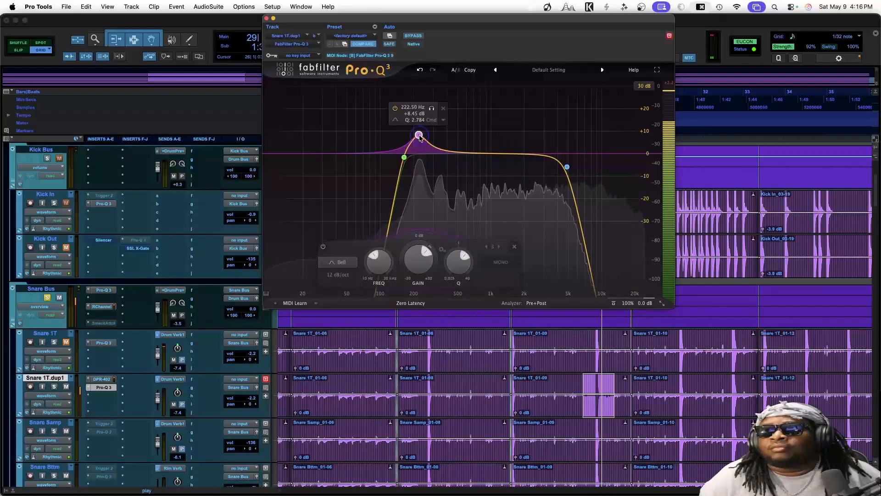
In the duplicated snare's Pro-Q 3, reduce the low boost to +4.50 dB and add a -9.82 dB bell cut at 879.48 Hz, Q 5.062.
{"action": "left_click_drag", "start_coordinate": [421, 136], "coordinate": [419, 144]}
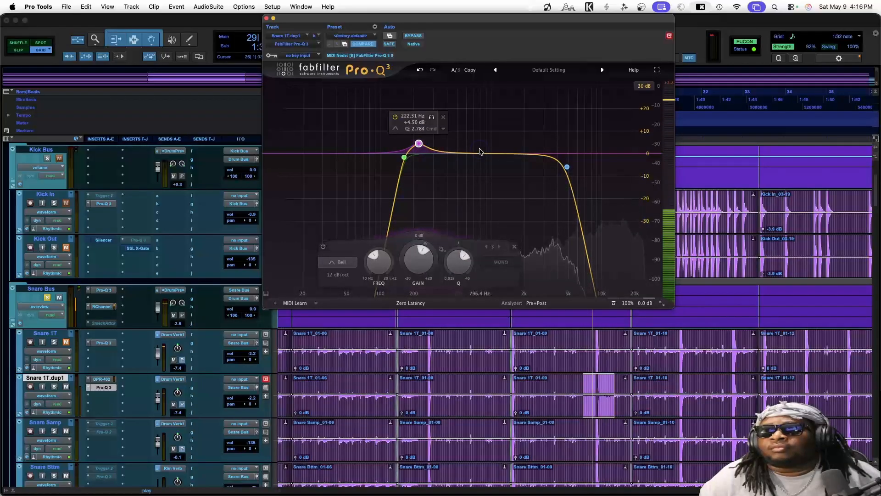
{"action": "left_click_drag", "start_coordinate": [480, 152], "coordinate": [478, 114]}
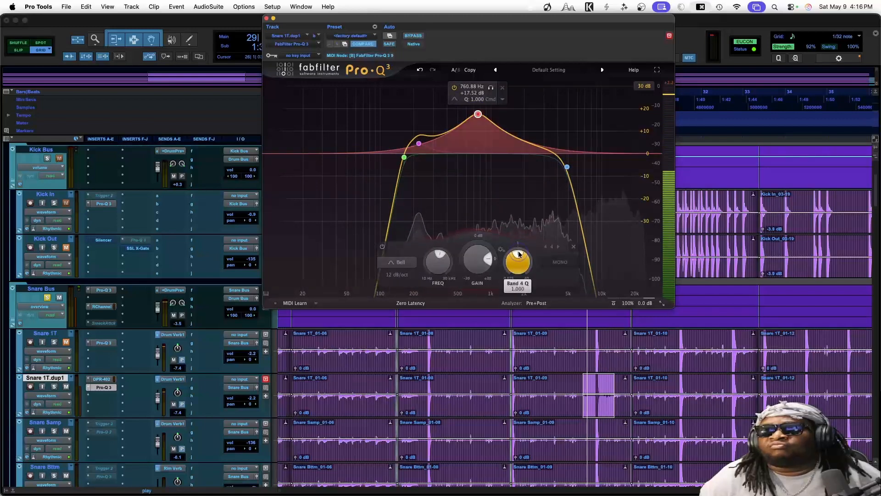
{"action": "left_click_drag", "start_coordinate": [519, 255], "coordinate": [530, 264]}
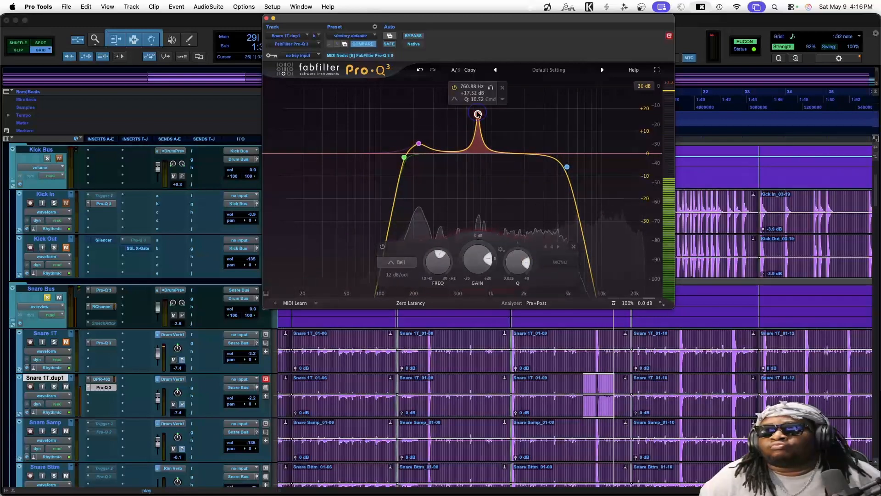
{"action": "mouse_move", "coordinate": [478, 115]}
{"action": "left_mouse_down"}
{"action": "mouse_move", "coordinate": [445, 120]}
{"action": "mouse_move", "coordinate": [442, 111]}
{"action": "mouse_move", "coordinate": [483, 98]}
{"action": "left_mouse_up"}
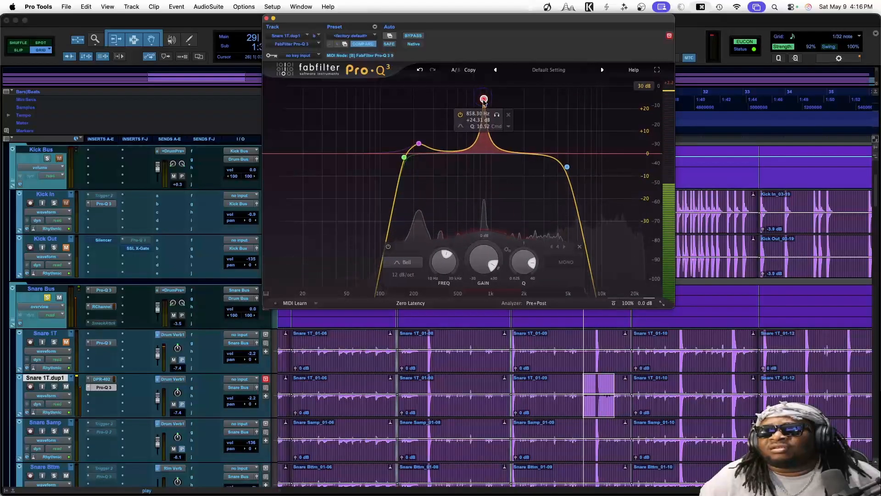
{"action": "left_click_drag", "start_coordinate": [485, 256], "coordinate": [476, 244]}
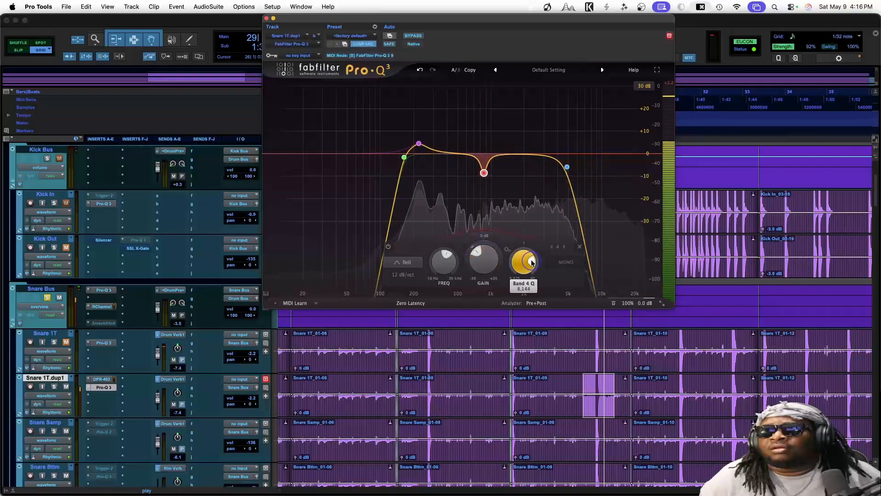
{"action": "mouse_move", "coordinate": [484, 174]}
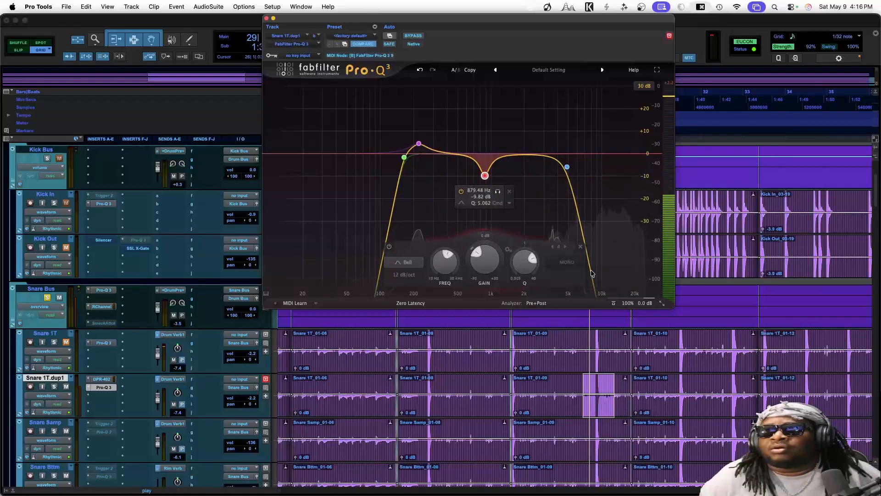
Lower the duplicated snare's Pro-Q 3 output level to -3.49 dB and unmute the Snare 1T track.
{"action": "mouse_move", "coordinate": [634, 250]}
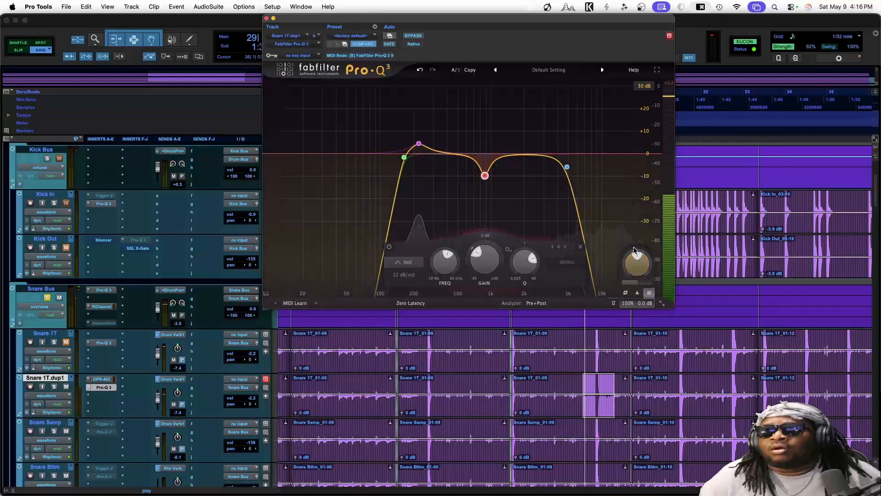
{"action": "left_click_drag", "start_coordinate": [634, 250], "coordinate": [632, 257]}
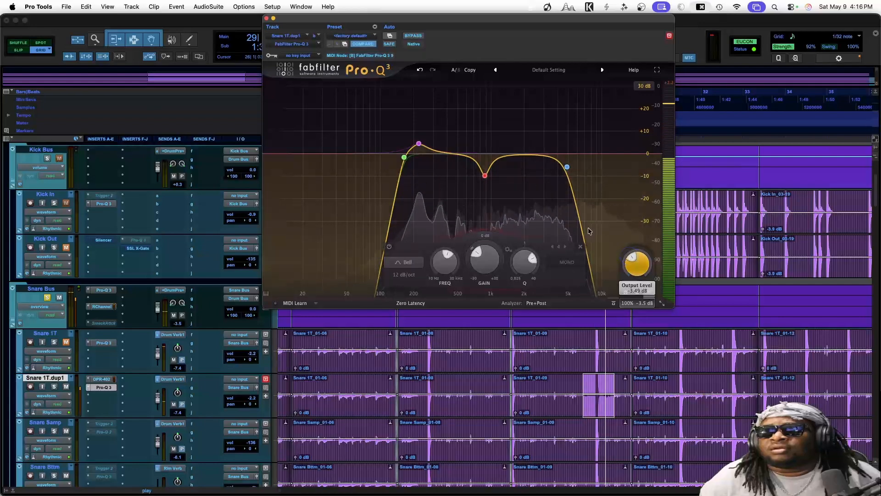
{"action": "left_click", "coordinate": [66, 342]}
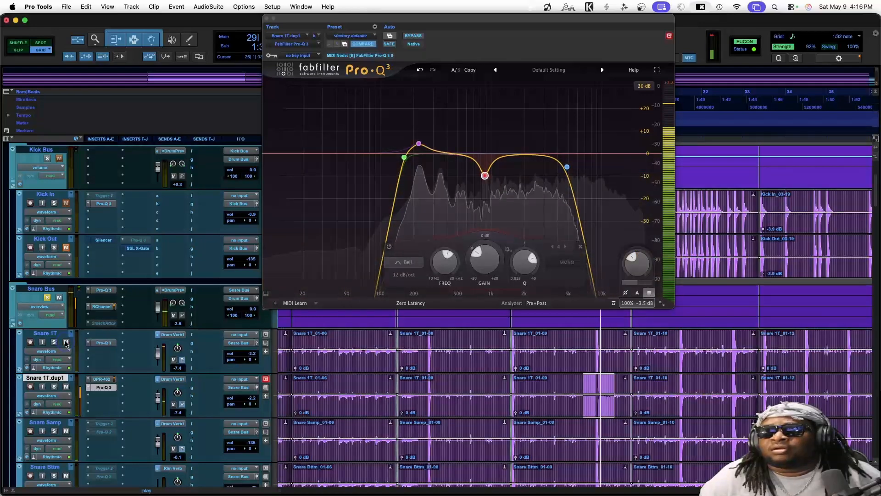
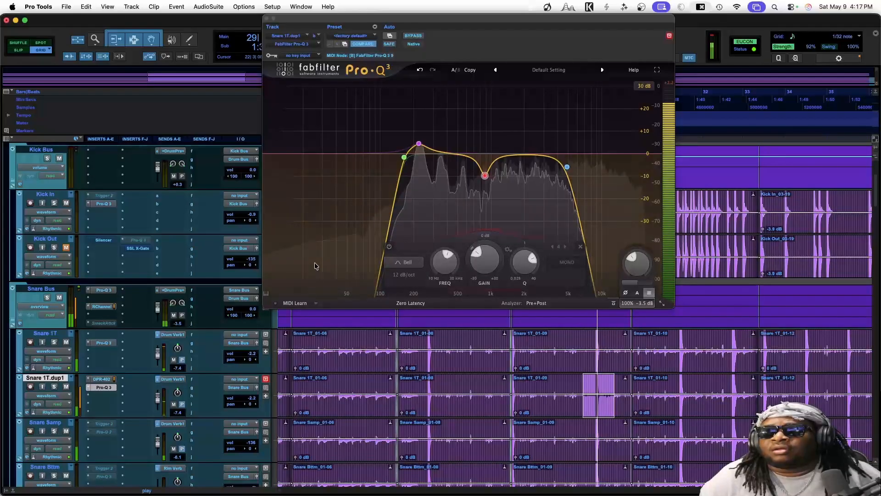
In the Snare Bus Pro-Q 3, add a Q 4.364 bell cut about 7 dB deep near 360 Hz and a wider 3 dB cut near 1 kHz.
{"action": "left_click_drag", "start_coordinate": [401, 17], "coordinate": [237, 9]}
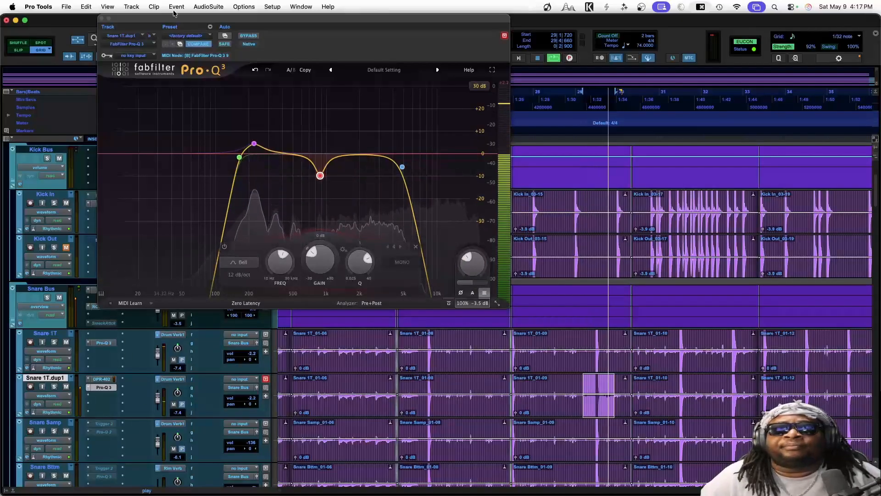
{"action": "left_click_drag", "start_coordinate": [163, 15], "coordinate": [336, 15]}
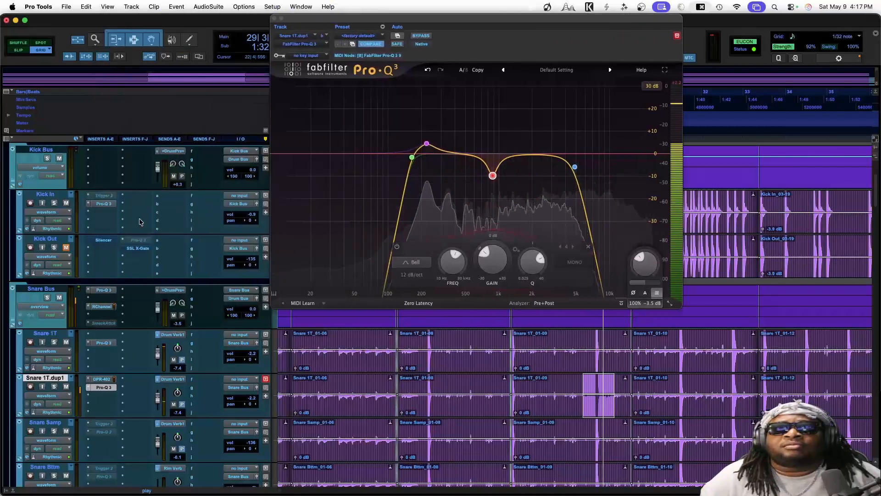
{"action": "left_click", "coordinate": [104, 291]}
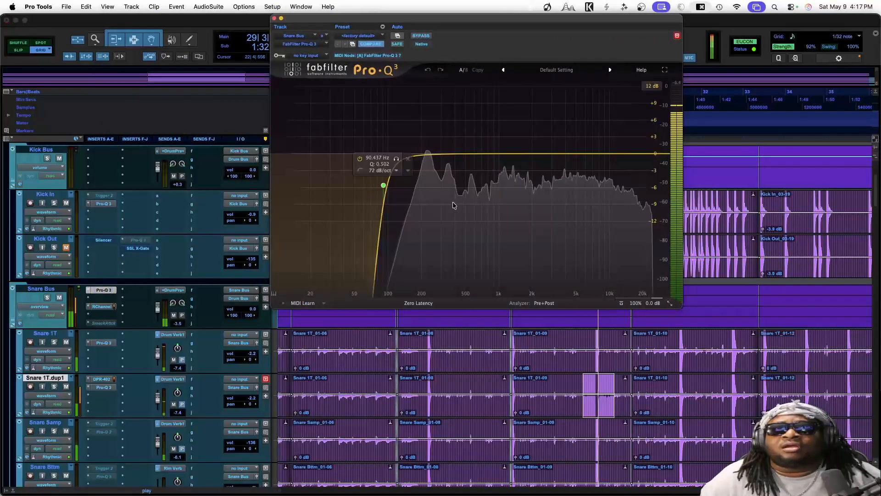
{"action": "left_click_drag", "start_coordinate": [460, 154], "coordinate": [461, 129]}
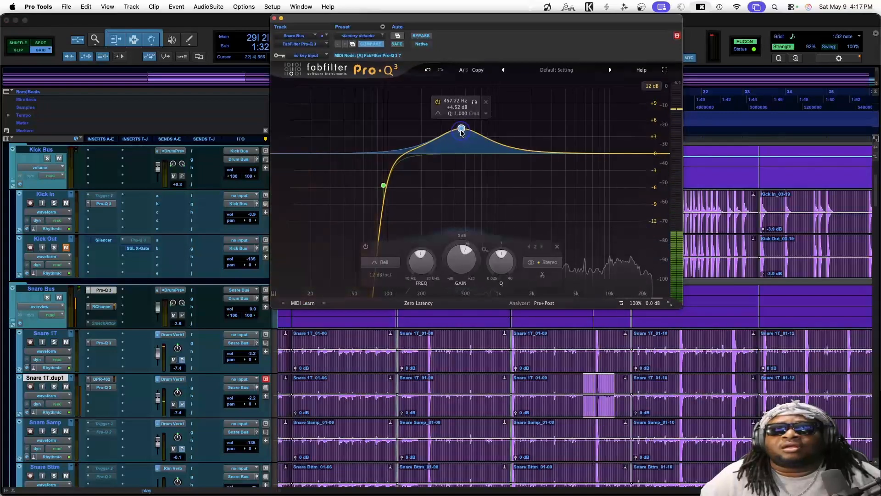
{"action": "scroll", "coordinate": [498, 264], "scroll_direction": "up", "scroll_amount": 5}
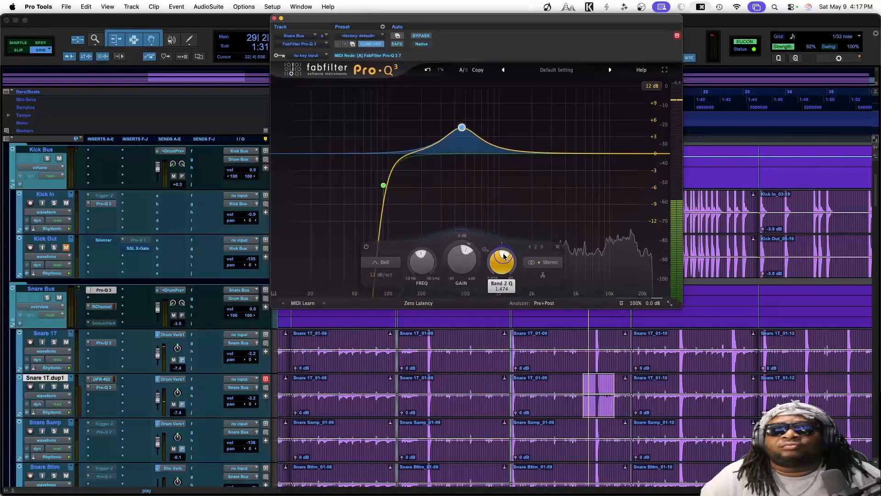
{"action": "left_click_drag", "start_coordinate": [462, 130], "coordinate": [450, 189]}
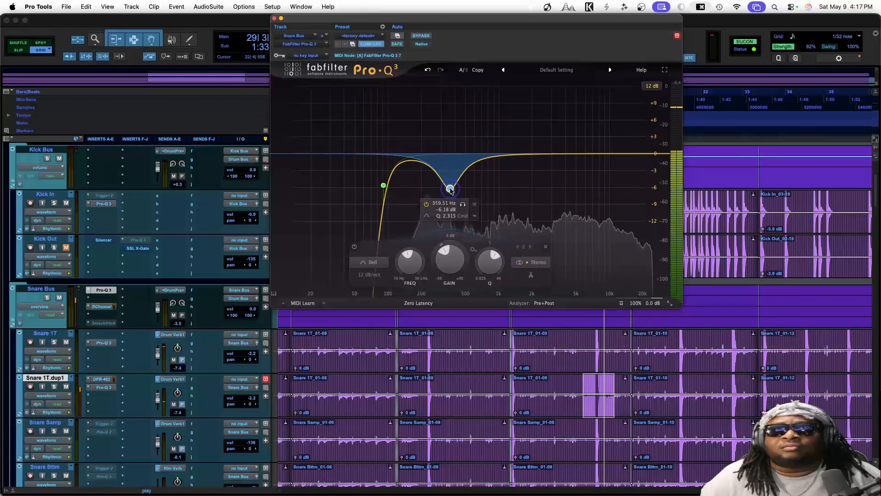
{"action": "left_click_drag", "start_coordinate": [493, 256], "coordinate": [497, 259]}
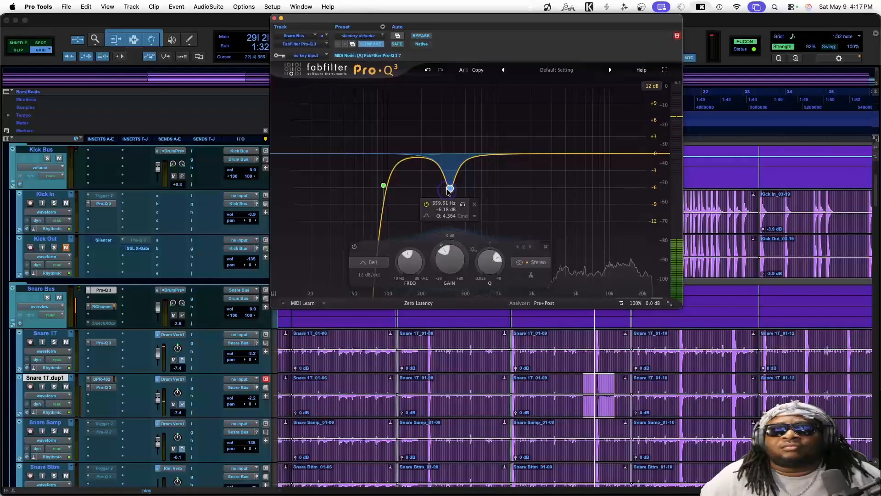
{"action": "left_click_drag", "start_coordinate": [448, 189], "coordinate": [448, 194]}
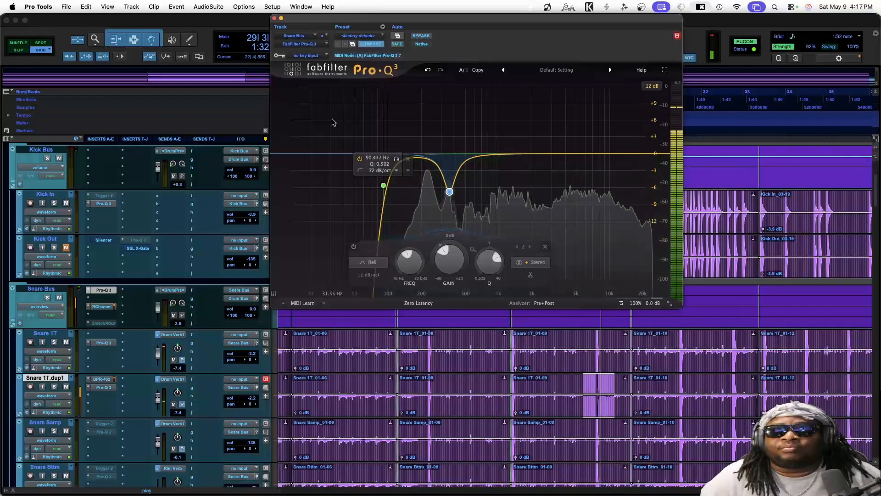
{"action": "left_click", "coordinate": [501, 153]}
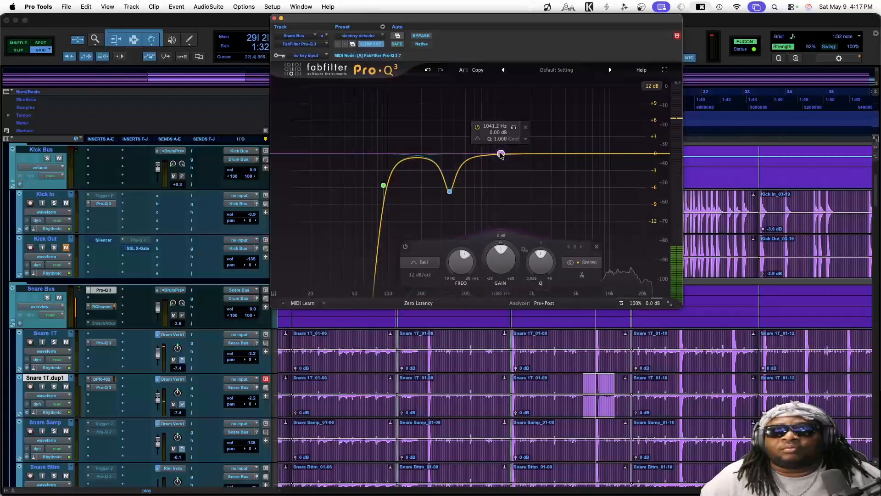
{"action": "mouse_move", "coordinate": [501, 153]}
{"action": "left_mouse_down"}
{"action": "mouse_move", "coordinate": [496, 124]}
{"action": "mouse_move", "coordinate": [506, 109]}
{"action": "mouse_move", "coordinate": [535, 105]}
{"action": "mouse_move", "coordinate": [510, 102]}
{"action": "mouse_move", "coordinate": [497, 177]}
{"action": "mouse_move", "coordinate": [500, 169]}
{"action": "left_mouse_up"}
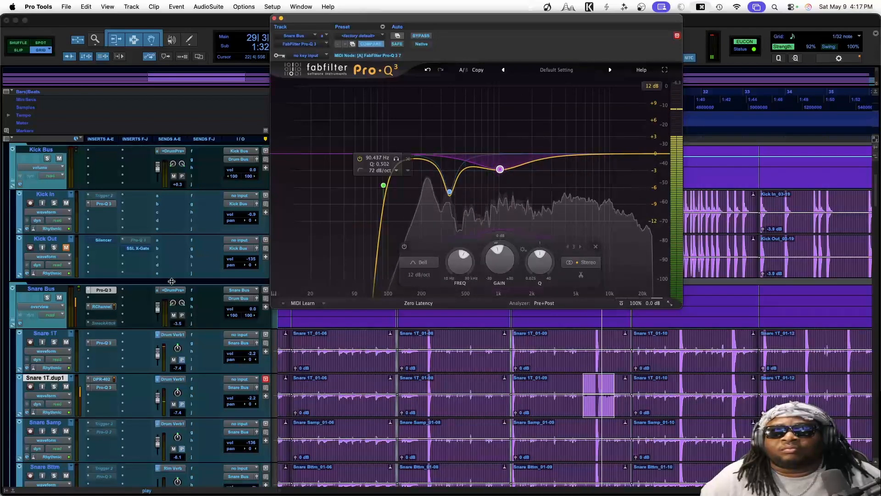
Reset the gain of EQ band 4 to 0.0 in the Snare Bus RChannel and close the plug-in.
{"action": "left_click", "coordinate": [101, 306]}
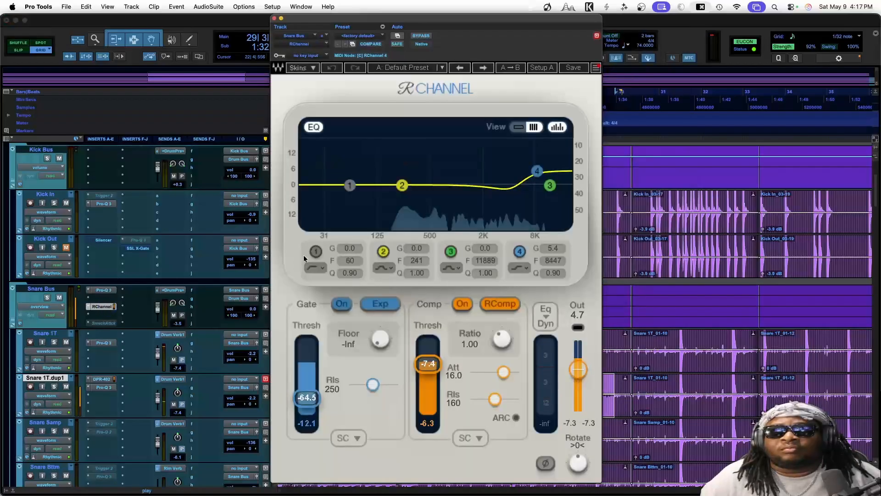
{"action": "left_click", "coordinate": [538, 171]}
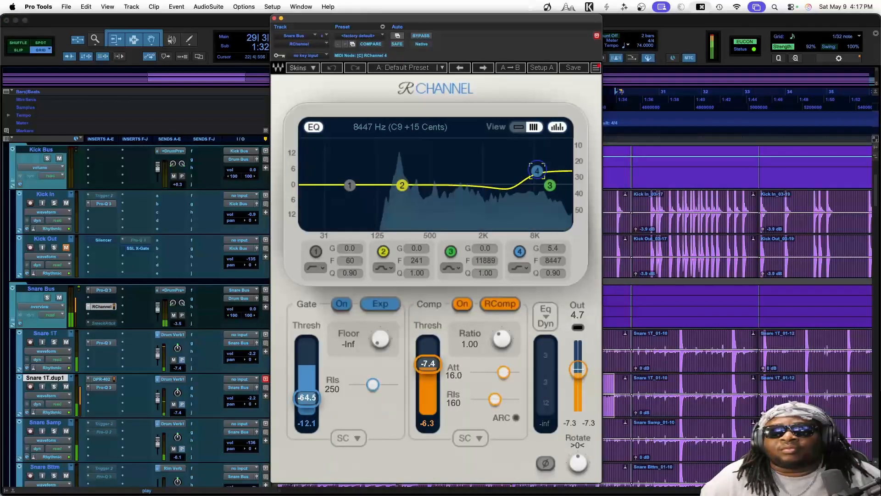
{"action": "left_click", "coordinate": [553, 250], "text": "alt"}
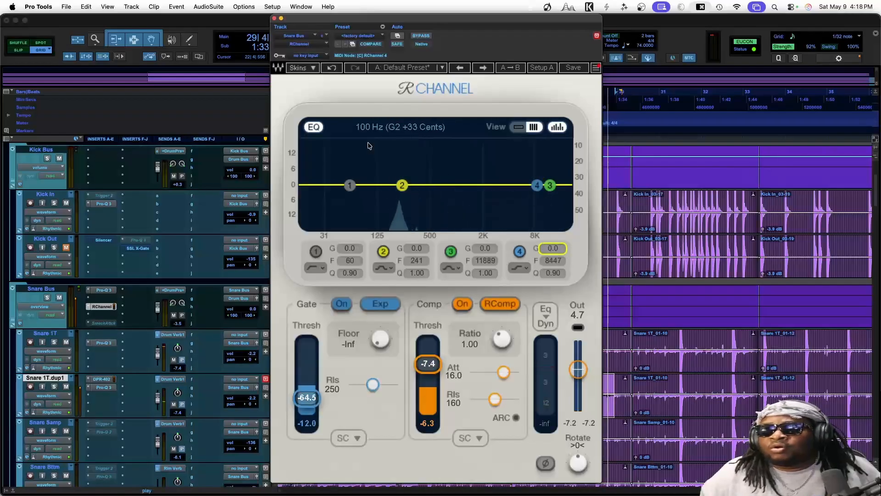
{"action": "left_click", "coordinate": [274, 18]}
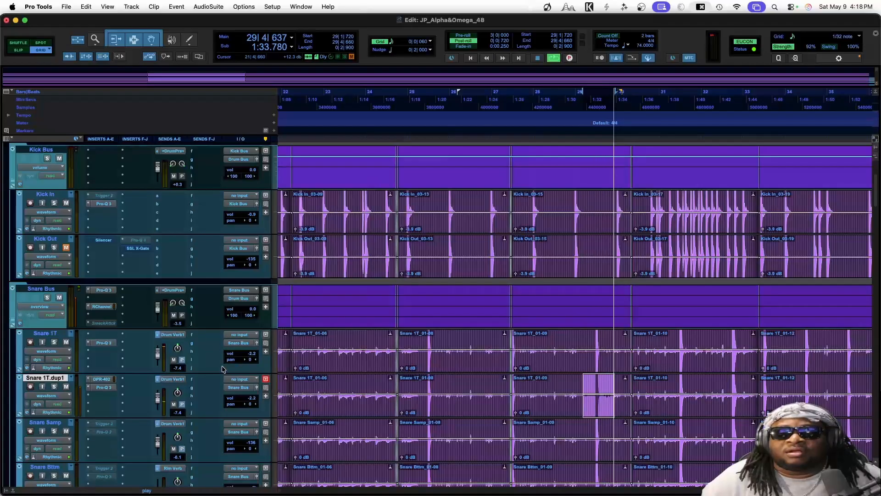
Switch to the Mix window and activate the H-Comp inserts on Tom 1, Tom 2, Tom 3 and Tom 3.dup1.
{"action": "scroll", "coordinate": [219, 354], "scroll_direction": "down", "scroll_amount": 3}
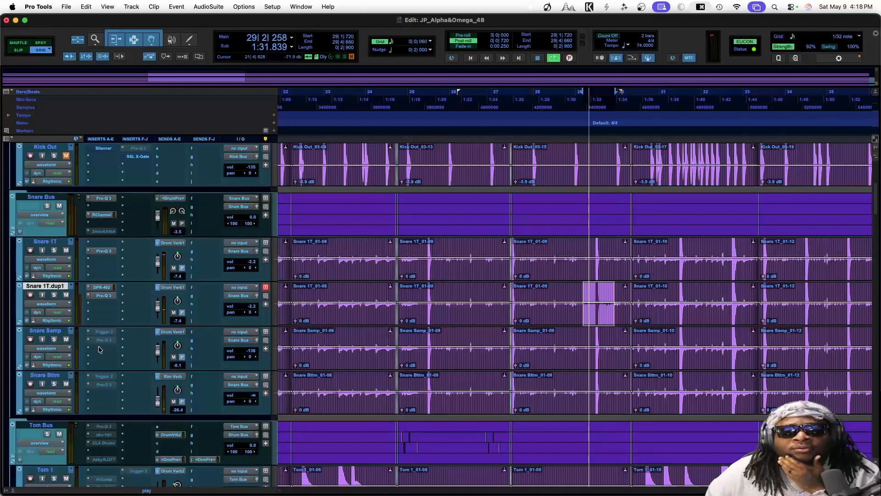
{"action": "scroll", "coordinate": [98, 348], "scroll_direction": "down", "scroll_amount": 6}
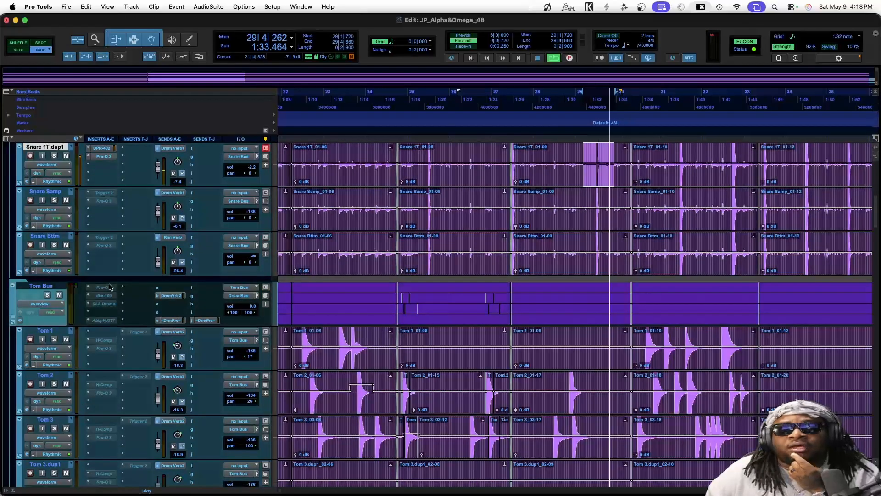
{"action": "scroll", "coordinate": [109, 287], "scroll_direction": "down", "scroll_amount": 4}
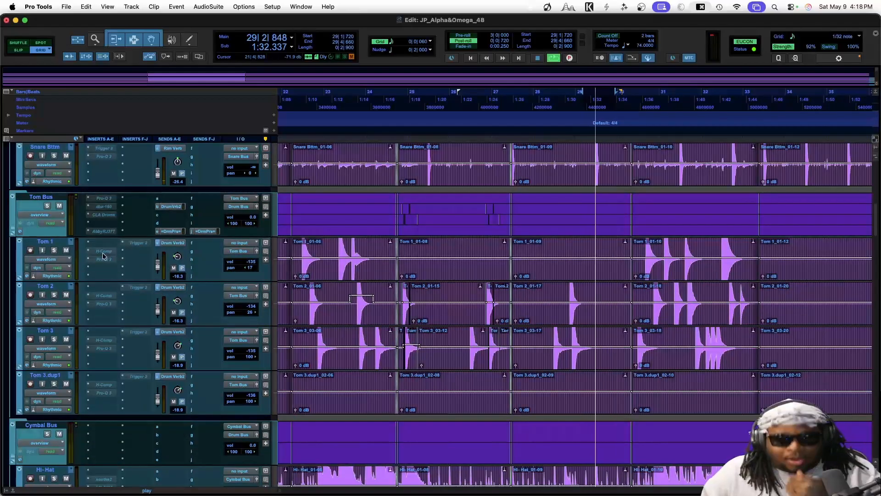
{"action": "key", "text": "super+equal"}
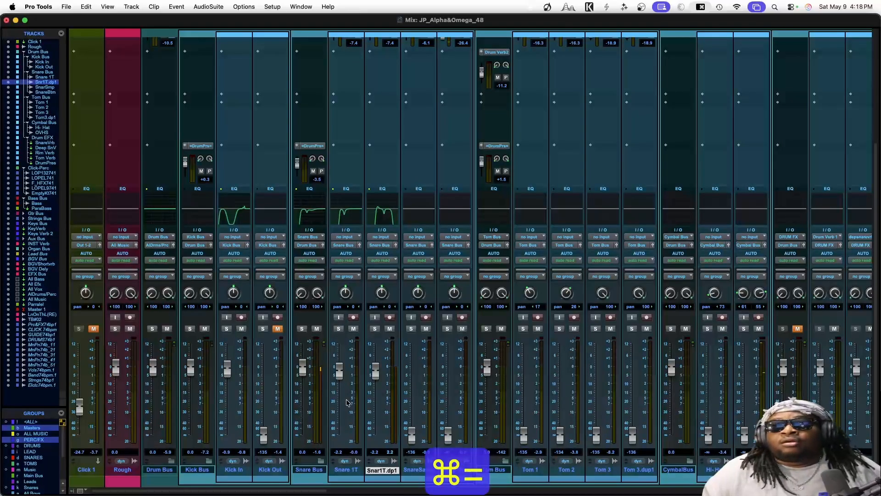
{"action": "scroll", "coordinate": [347, 400], "scroll_direction": "up", "scroll_amount": 5}
{"action": "scroll", "coordinate": [347, 399], "scroll_direction": "right", "scroll_amount": 4}
{"action": "scroll", "coordinate": [347, 403], "scroll_direction": "right", "scroll_amount": 2}
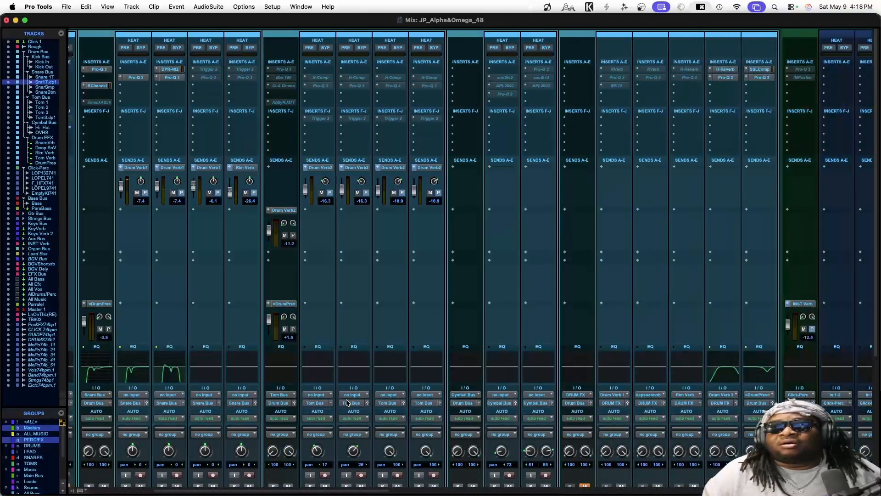
{"action": "left_click", "coordinate": [323, 78], "text": "ctrl+super"}
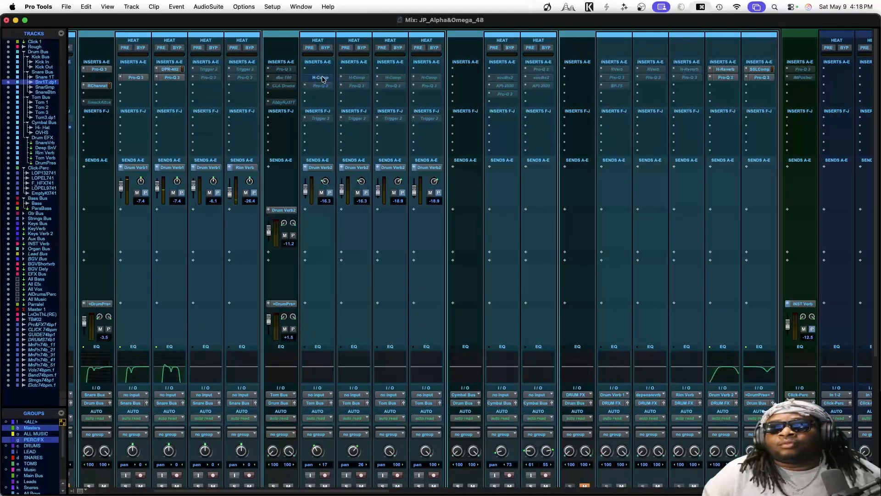
{"action": "left_click", "coordinate": [356, 79], "text": "ctrl+super"}
{"action": "left_click", "coordinate": [393, 78], "text": "ctrl+super"}
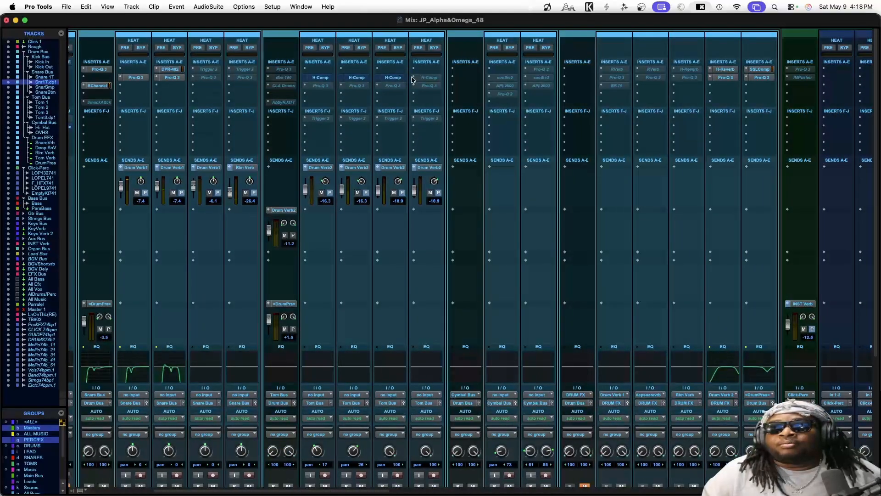
{"action": "left_click", "coordinate": [421, 78], "text": "ctrl+super"}
Take the H-Comp inserts on all four tom tracks out of bypass.
{"action": "left_click", "coordinate": [423, 80], "text": "super"}
{"action": "left_click", "coordinate": [394, 80], "text": "super"}
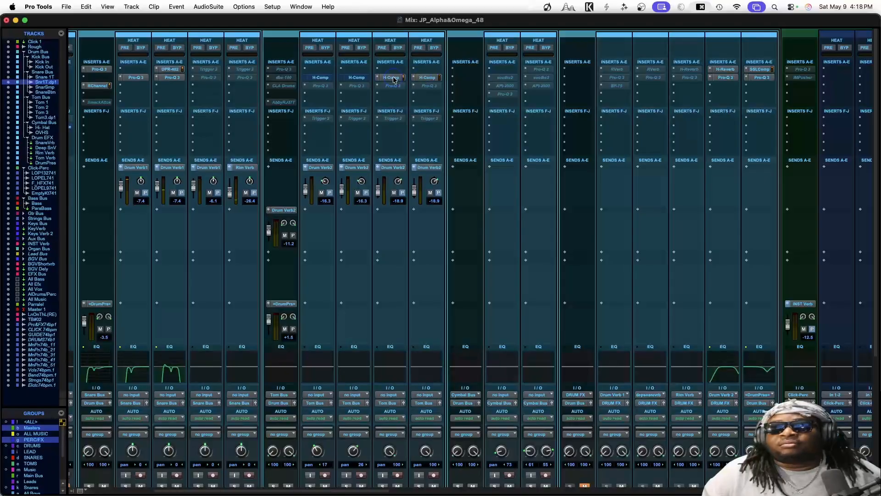
{"action": "left_click", "coordinate": [363, 78], "text": "super"}
{"action": "scroll", "coordinate": [308, 135], "scroll_direction": "down", "scroll_amount": 5}
{"action": "scroll", "coordinate": [308, 138], "scroll_direction": "up", "scroll_amount": 2}
{"action": "scroll", "coordinate": [308, 137], "scroll_direction": "up", "scroll_amount": 3}
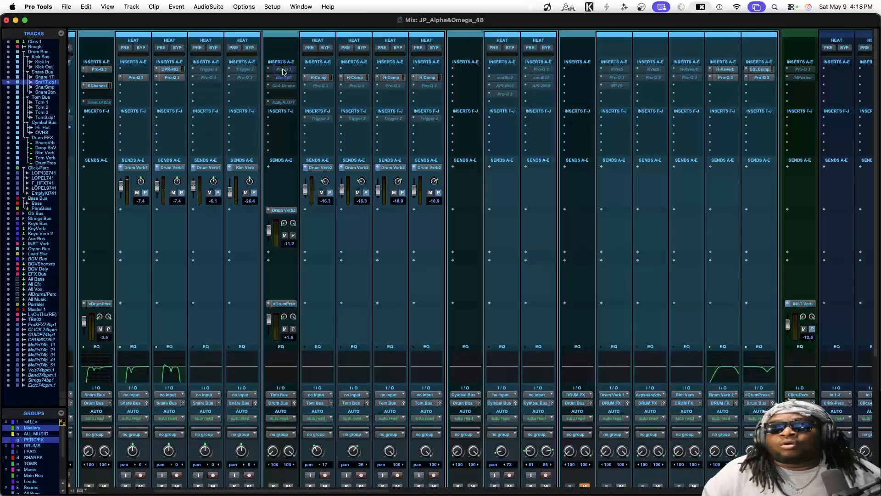
Activate the Pro-Q 3, dbx-160 and CLA Drums inserts on the Tom Bus and open its Pro-Q 3.
{"action": "left_click", "coordinate": [282, 69], "text": "ctrl+super"}
{"action": "left_click", "coordinate": [283, 78], "text": "ctrl+super"}
{"action": "left_click", "coordinate": [283, 86], "text": "ctrl+super"}
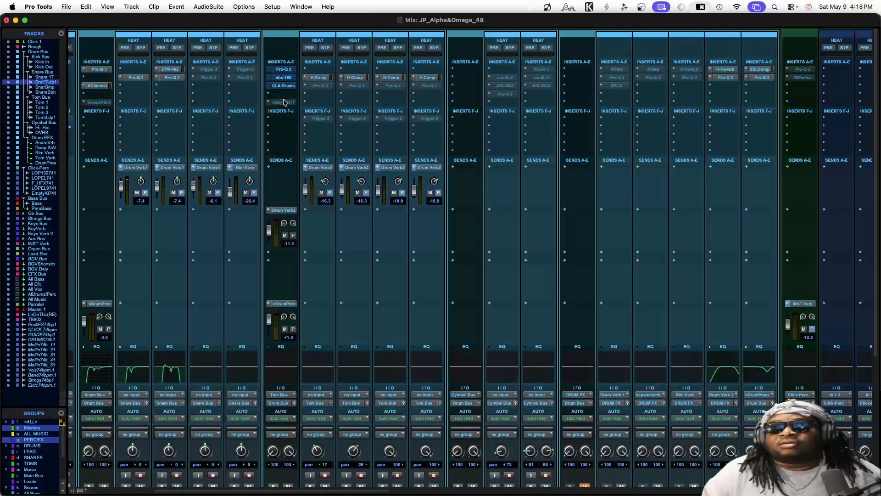
{"action": "left_click", "coordinate": [285, 70]}
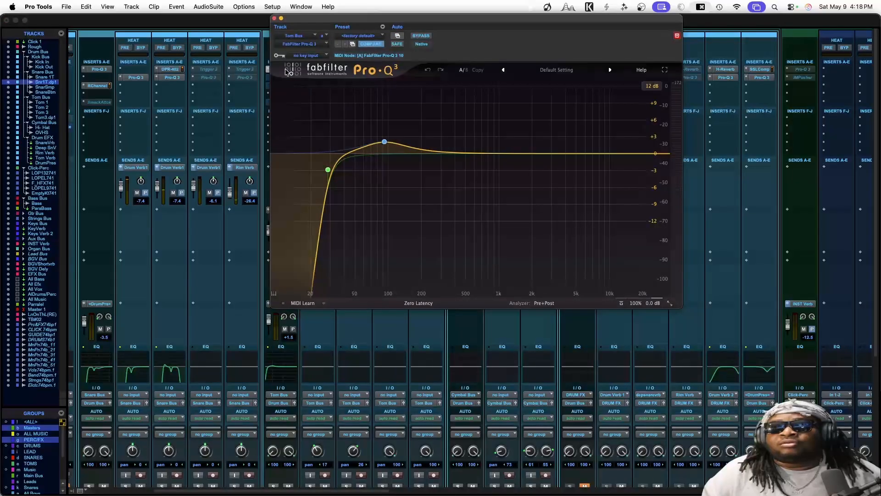
Remove the low bell boost from the Tom Bus Pro-Q 3, raise its low cut to about 30.8 Hz and close it.
{"action": "mouse_move", "coordinate": [399, 141]}
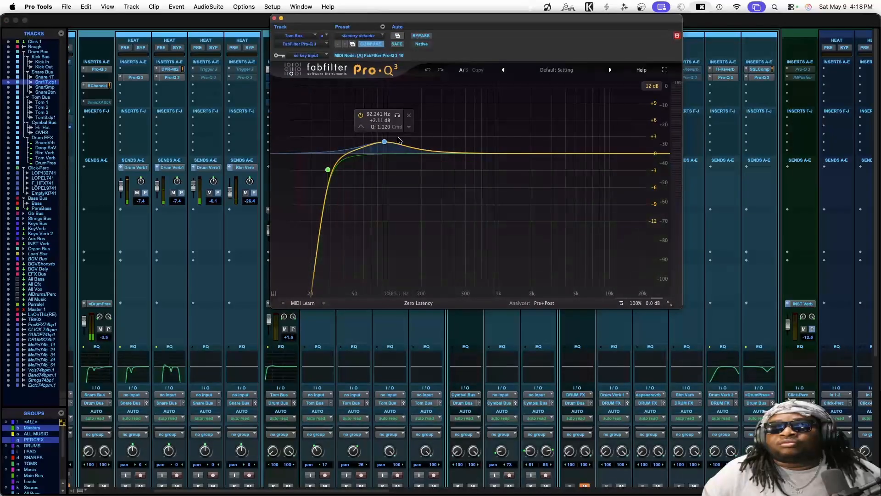
{"action": "left_click", "coordinate": [409, 118]}
{"action": "mouse_move", "coordinate": [329, 170]}
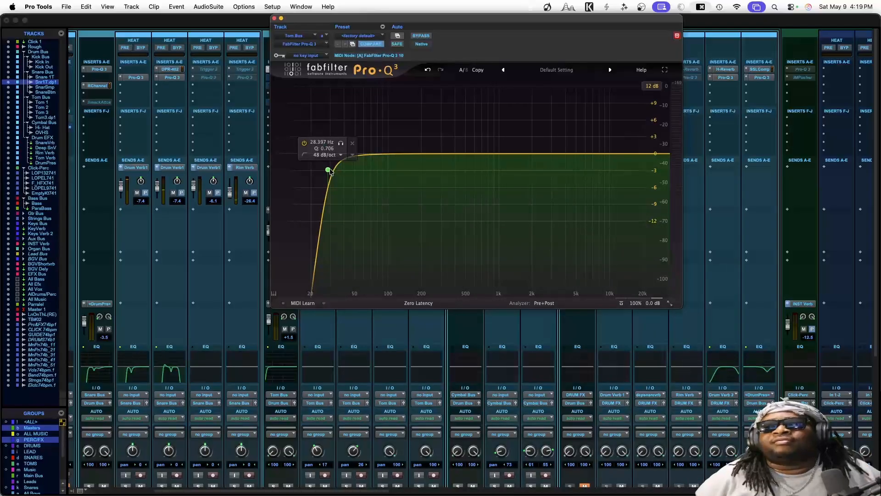
{"action": "mouse_move", "coordinate": [327, 170]}
{"action": "left_mouse_down"}
{"action": "mouse_move", "coordinate": [244, 170]}
{"action": "mouse_move", "coordinate": [339, 170]}
{"action": "mouse_move", "coordinate": [332, 171]}
{"action": "left_mouse_up"}
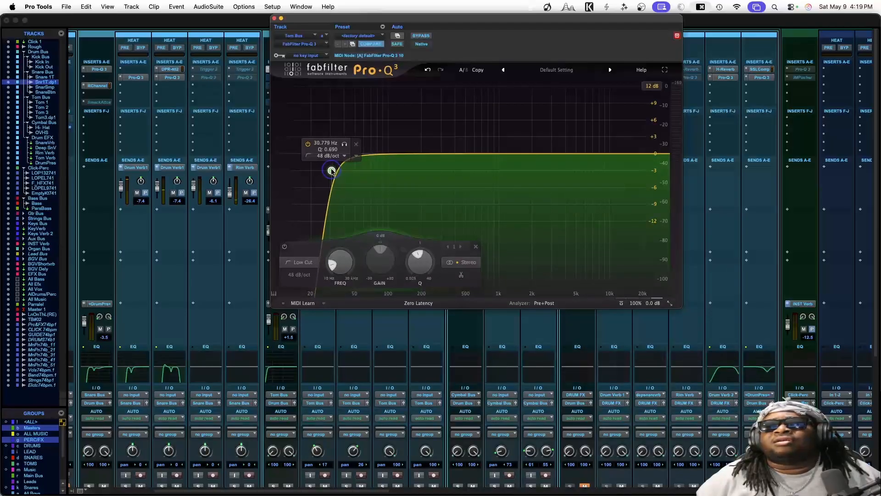
{"action": "left_click", "coordinate": [275, 18]}
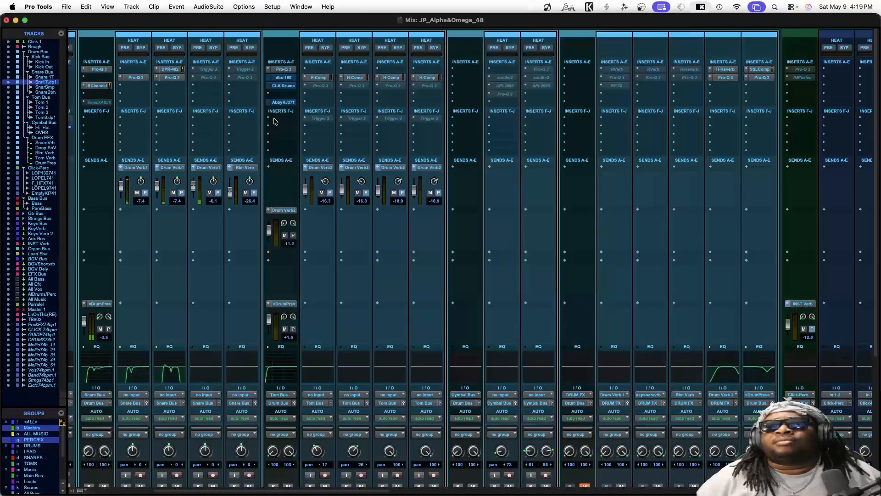
Save the Tom Bus dbx-160 settings as a new user preset named LR TOMS.
{"action": "left_click", "coordinate": [282, 78]}
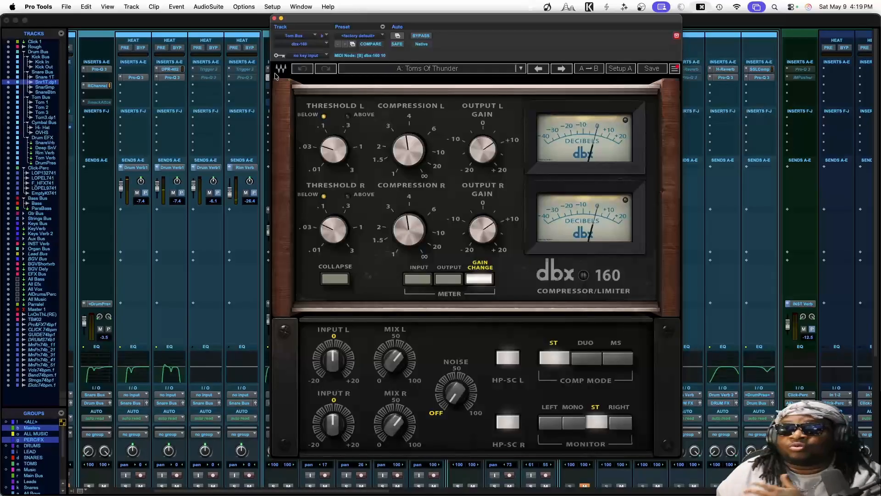
{"action": "left_click", "coordinate": [423, 70]}
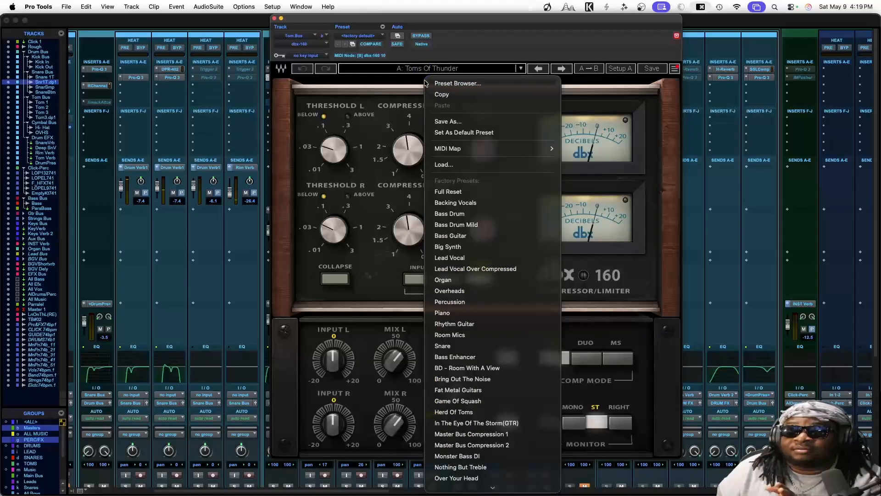
{"action": "mouse_move", "coordinate": [465, 488]}
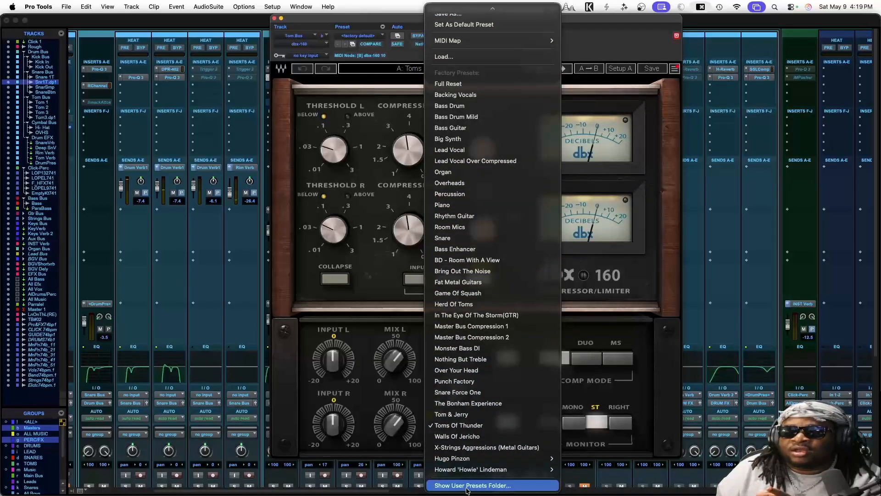
{"action": "left_click", "coordinate": [622, 51]}
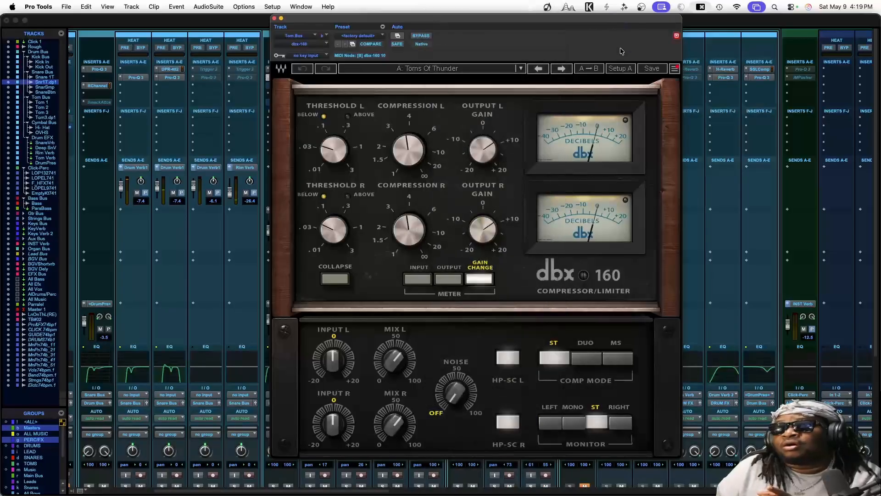
{"action": "left_click", "coordinate": [652, 68]}
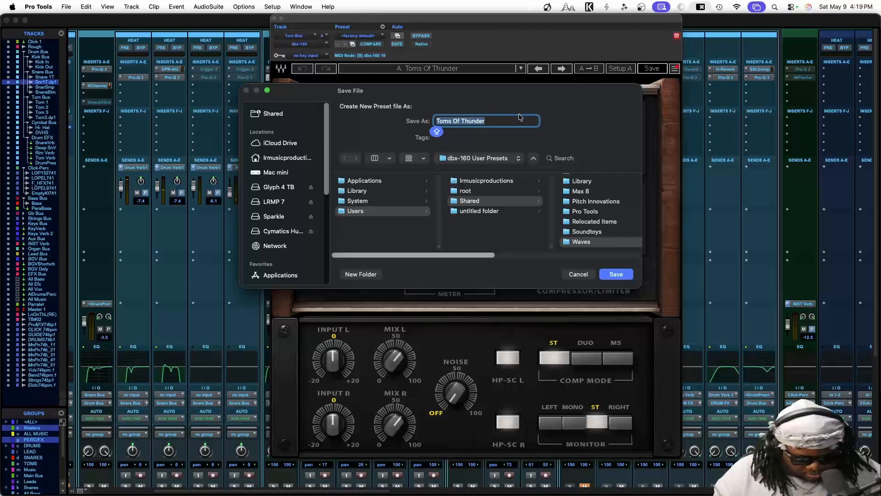
{"action": "type", "text": "LR TOM"}
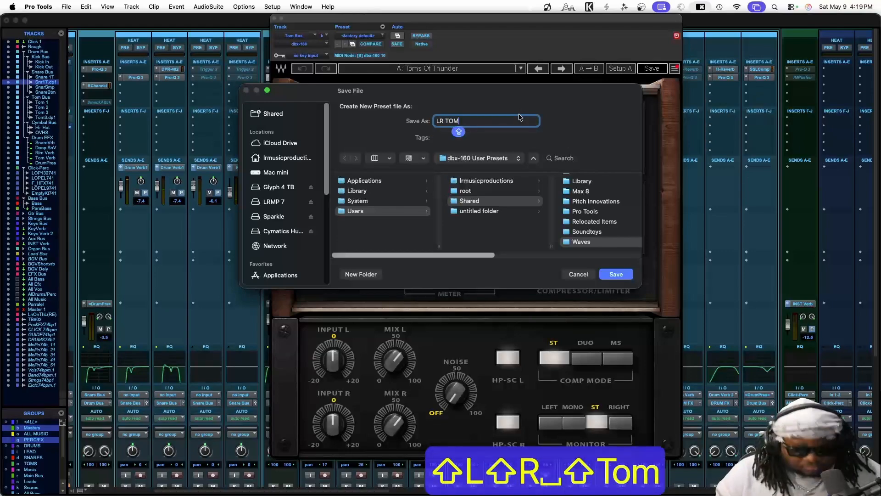
{"action": "type", "text": "S"}
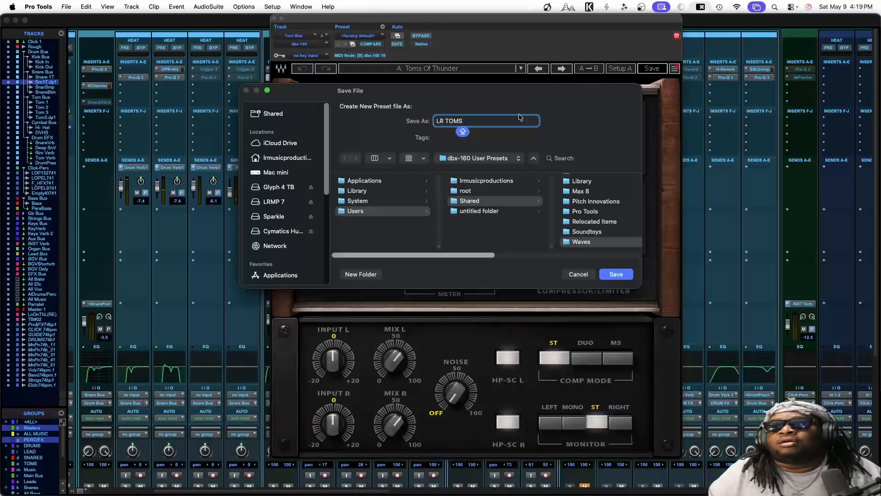
{"action": "key", "text": "Return"}
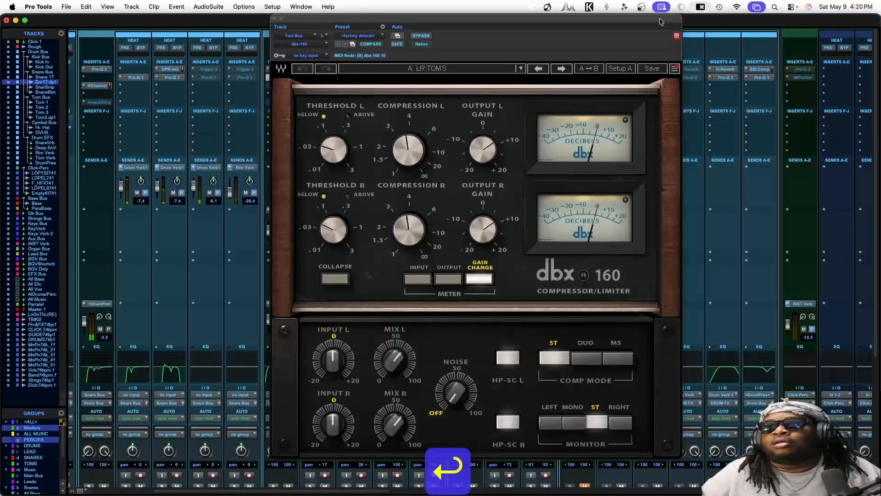
Browse the dbx-160 presets and load the factory preset Toms Of Thunder for comparison.
{"action": "left_click", "coordinate": [498, 69]}
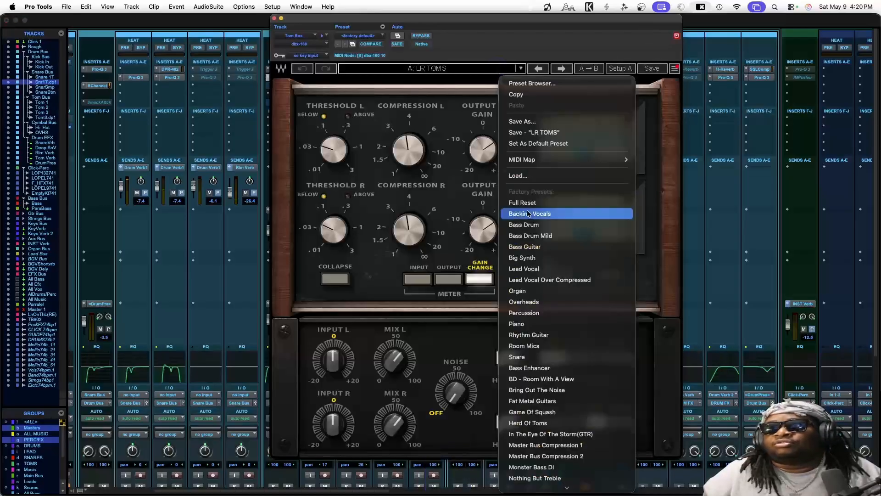
{"action": "mouse_move", "coordinate": [584, 494]}
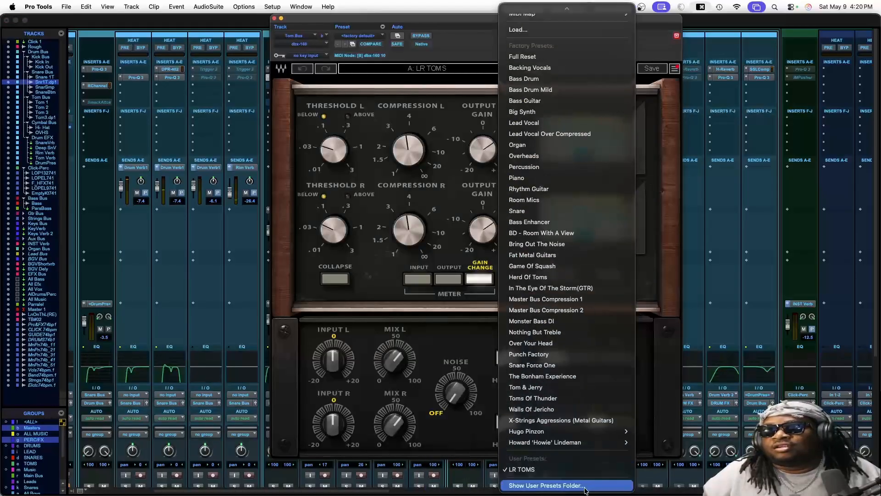
{"action": "left_click", "coordinate": [473, 334]}
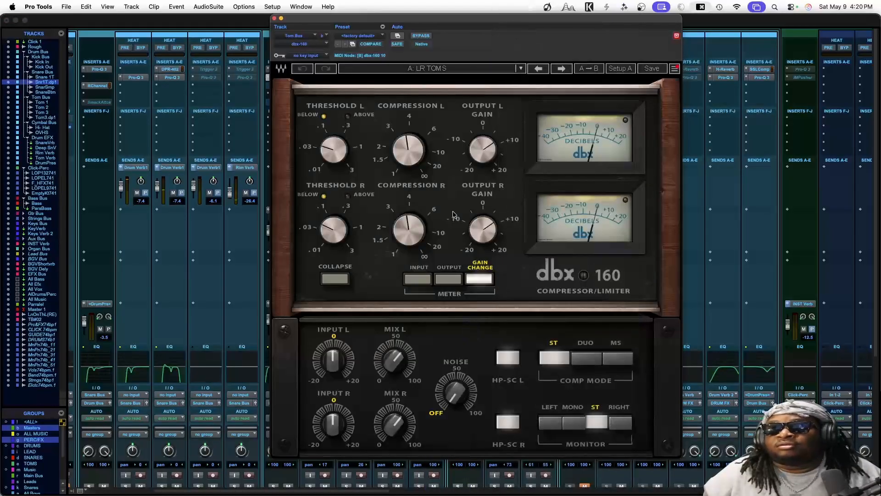
{"action": "left_click", "coordinate": [448, 68]}
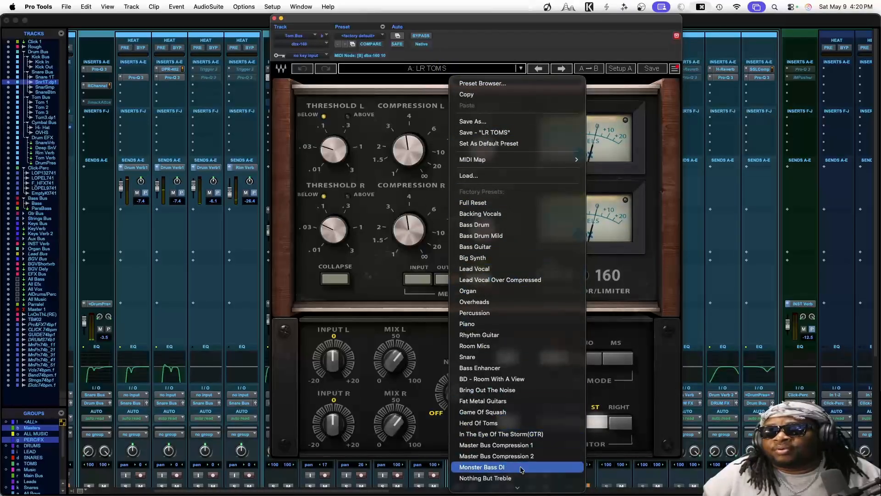
{"action": "mouse_move", "coordinate": [519, 488]}
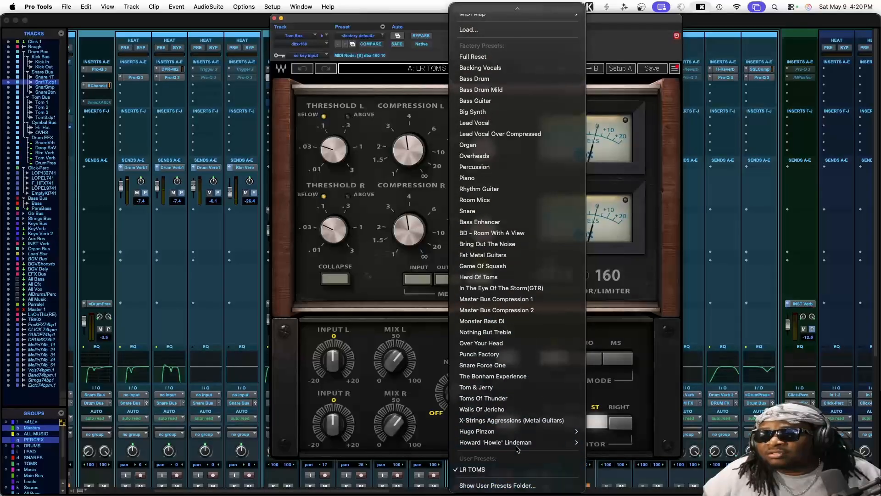
{"action": "left_click", "coordinate": [514, 399]}
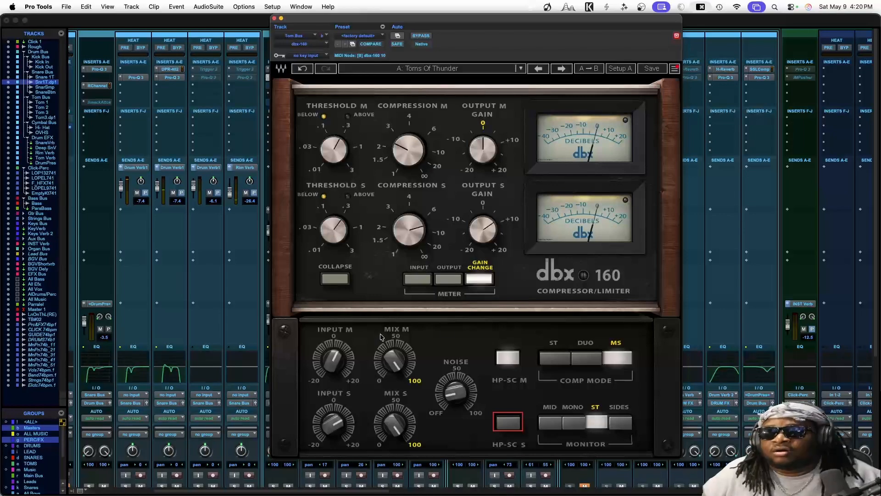
Load the user preset LR TOMS in the Tom Bus dbx-160 and close the plug-in.
{"action": "left_click", "coordinate": [475, 70]}
{"action": "scroll", "coordinate": [500, 369], "scroll_direction": "down", "scroll_amount": 5}
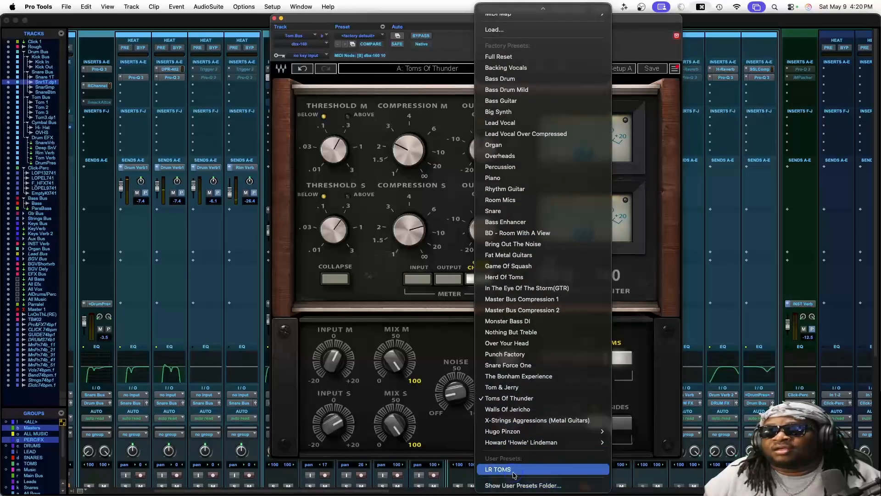
{"action": "left_click", "coordinate": [515, 470]}
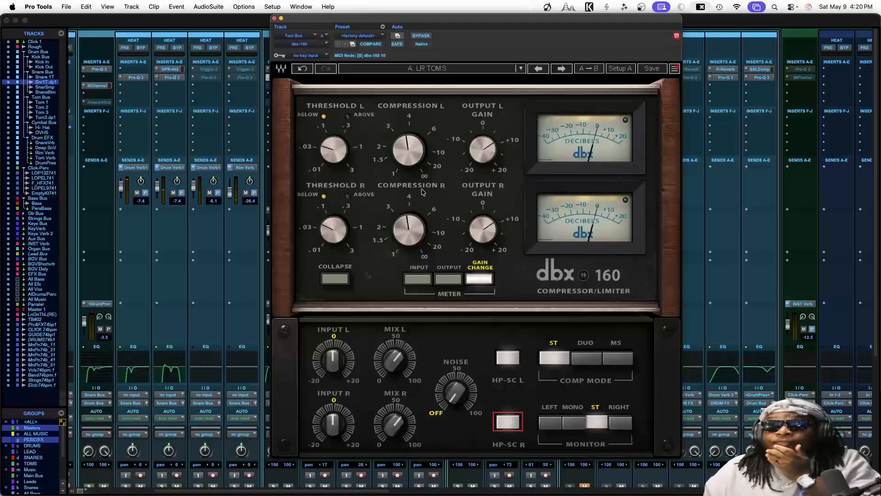
{"action": "left_click", "coordinate": [274, 19]}
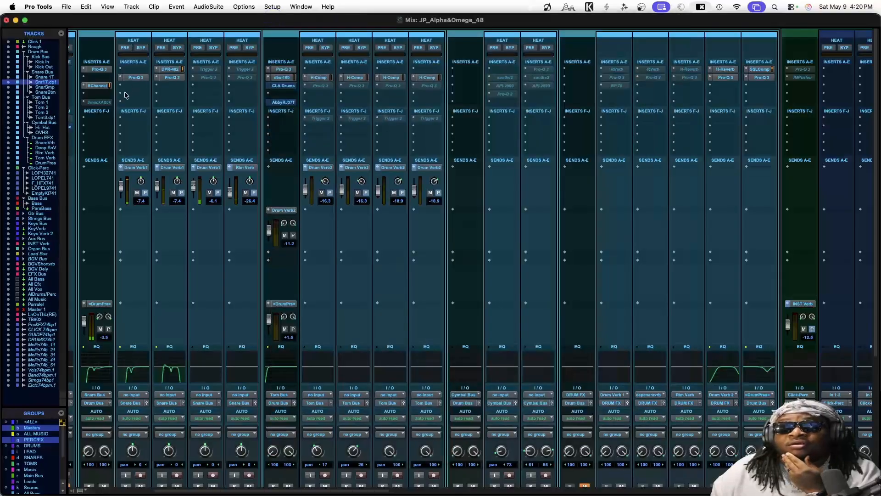
Reset the Bass, Compress, Reverb and Gate faders to 0 in the Tom Bus CLA Drums, set Compress to Spank and close it.
{"action": "left_click", "coordinate": [283, 86]}
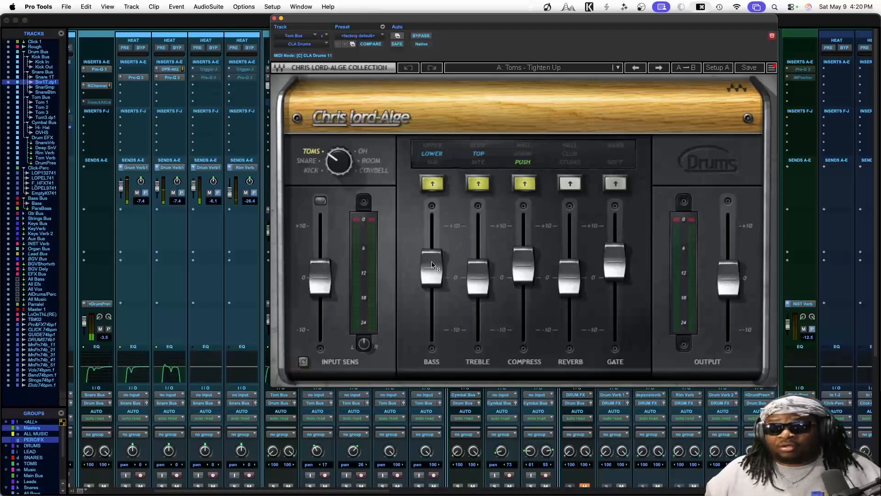
{"action": "mouse_move", "coordinate": [440, 280]}
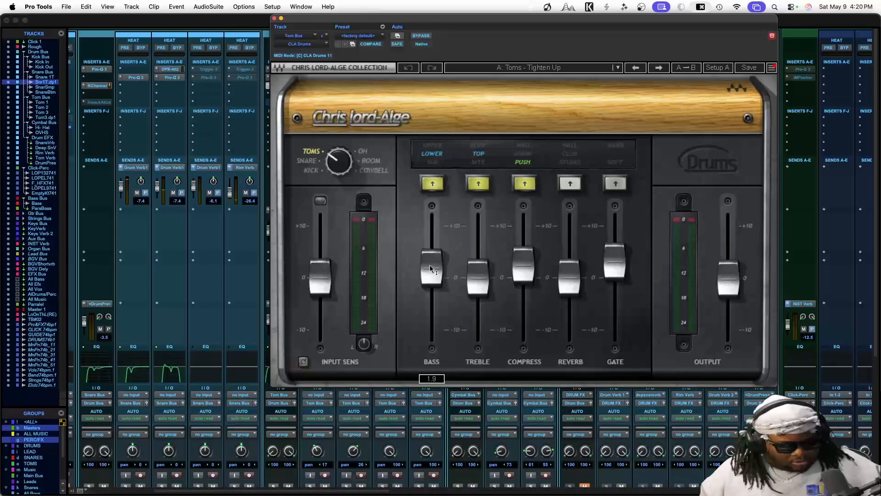
{"action": "left_click", "coordinate": [430, 266], "text": "alt"}
{"action": "left_click", "coordinate": [518, 269], "text": "alt"}
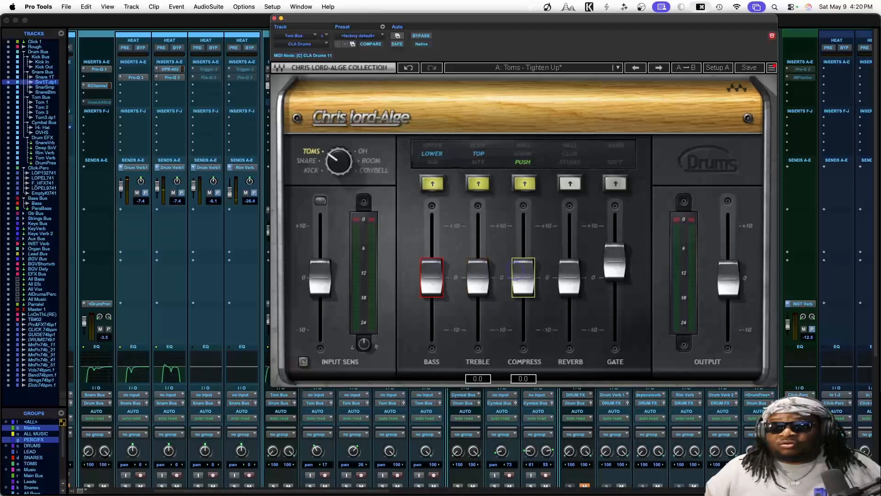
{"action": "left_click", "coordinate": [567, 280], "text": "alt"}
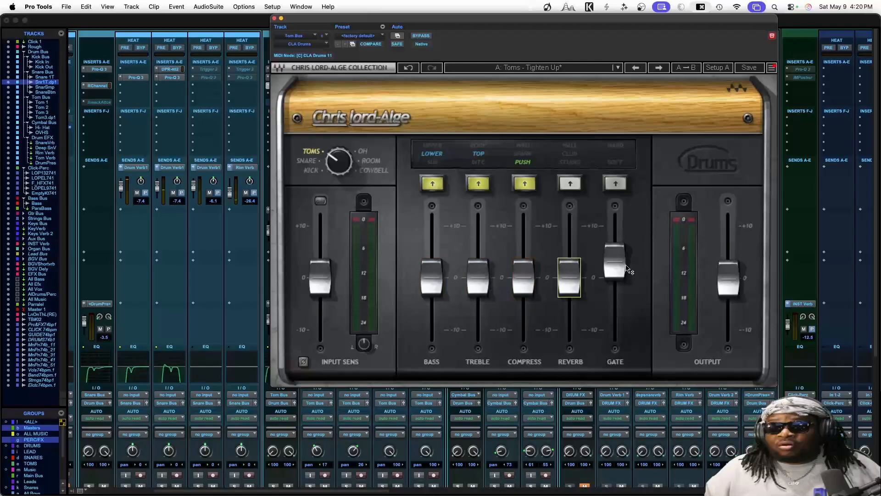
{"action": "left_click", "coordinate": [612, 265], "text": "alt"}
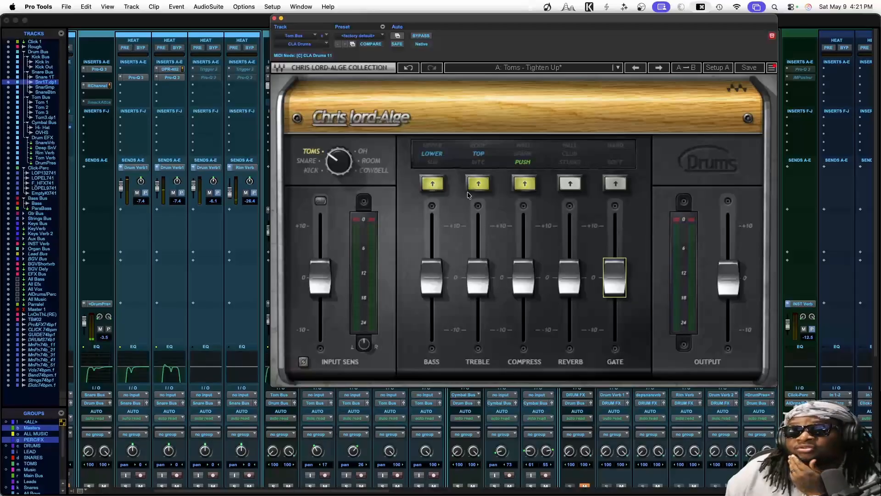
{"action": "left_click", "coordinate": [525, 183]}
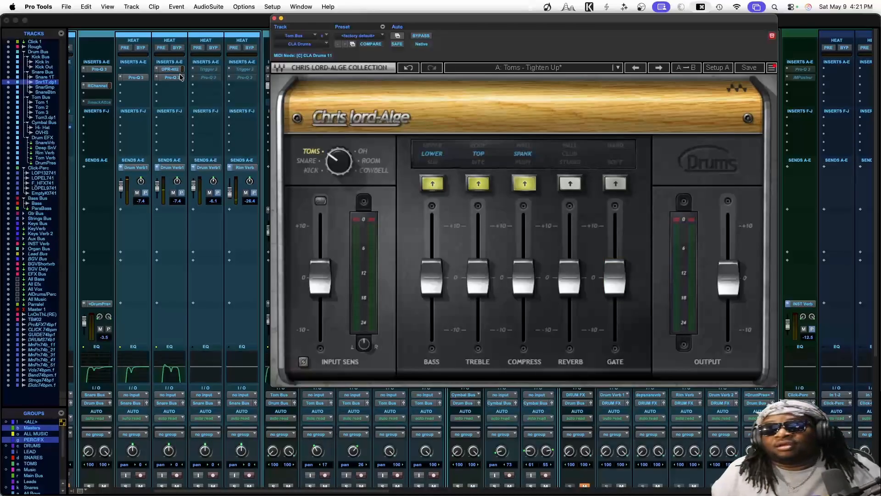
{"action": "left_click", "coordinate": [275, 19]}
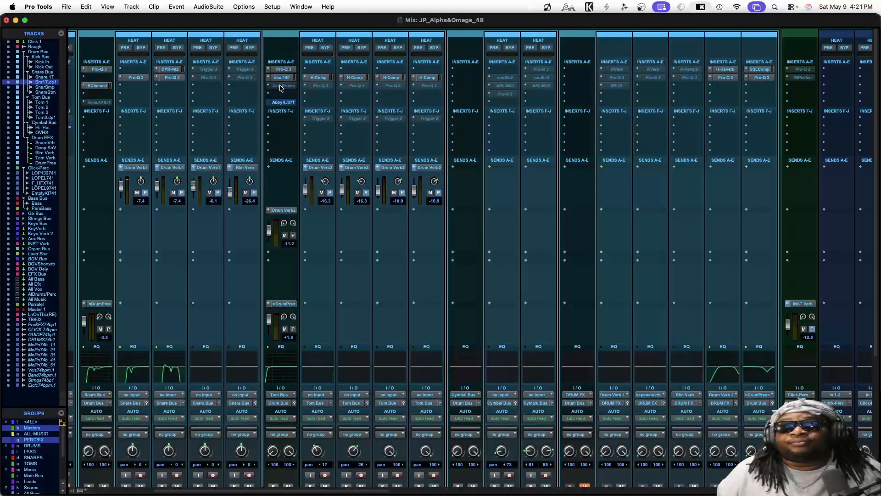
Inspect the Abbey Road J37 Tape settings on the Tom Bus and close the plug-in.
{"action": "left_click", "coordinate": [282, 103]}
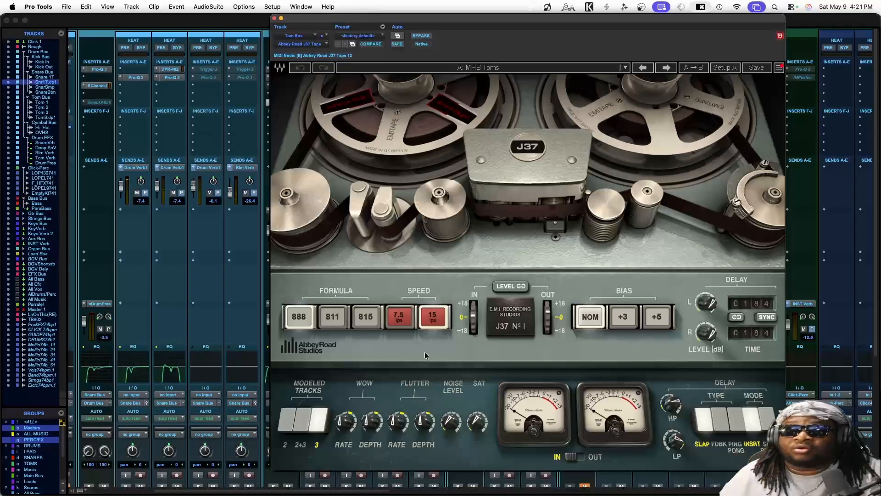
{"action": "left_click", "coordinate": [275, 19]}
{"action": "scroll", "coordinate": [289, 229], "scroll_direction": "down", "scroll_amount": 5}
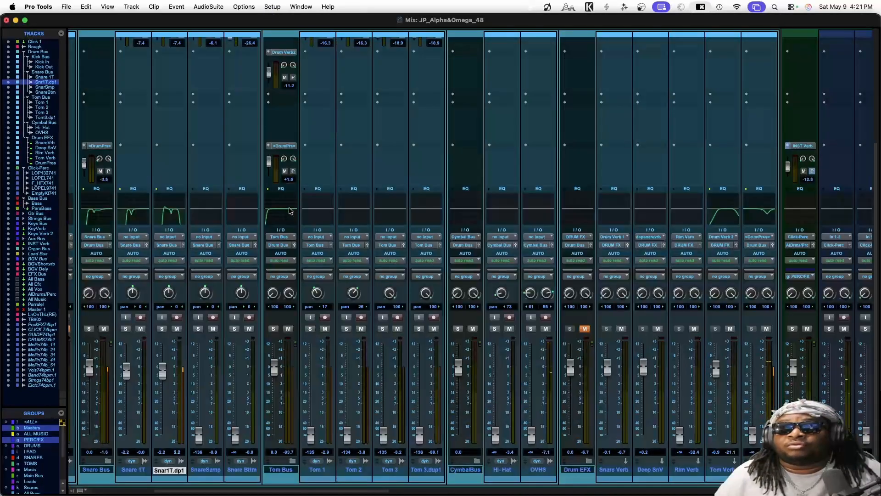
Switch to the Edit window, stop playback, select the Tom 1 clip at bar 22 and play from there.
{"action": "key", "text": "super+equal"}
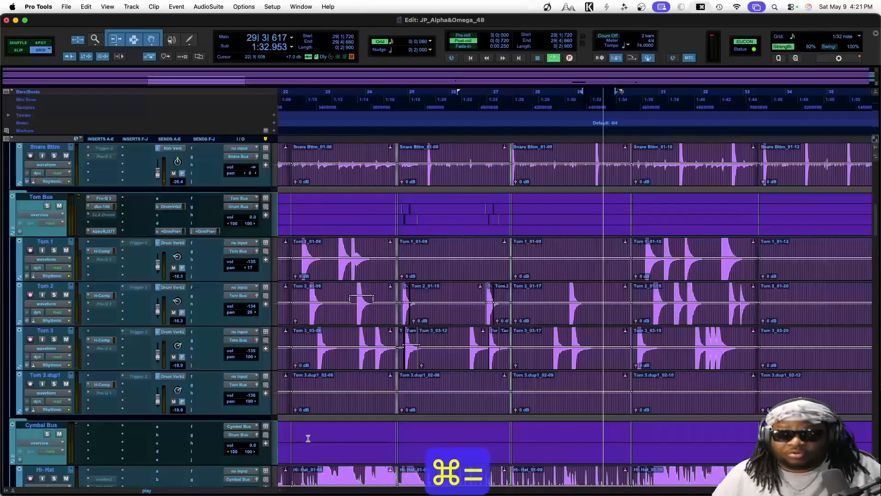
{"action": "key", "text": "space"}
{"action": "left_click", "coordinate": [341, 278]}
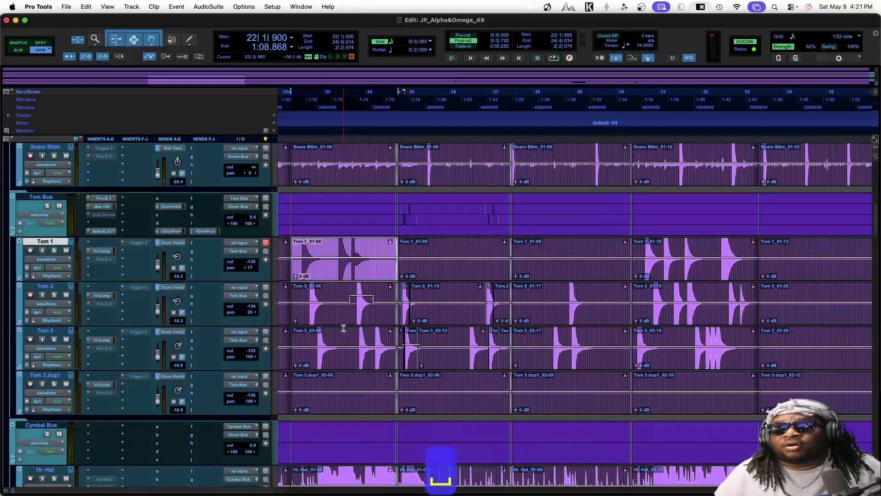
{"action": "key", "text": "space"}
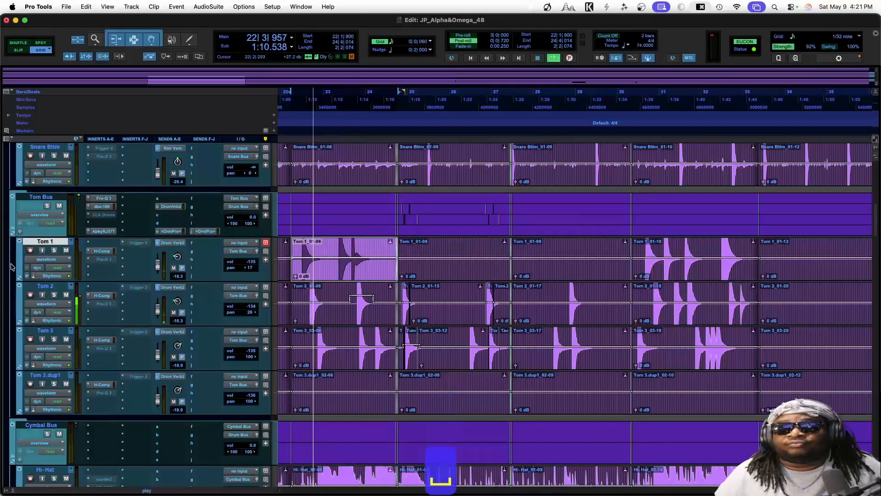
Solo the Tom Bus during playback and return to the Mix window.
{"action": "left_click", "coordinate": [47, 206]}
{"action": "scroll", "coordinate": [50, 229], "scroll_direction": "up", "scroll_amount": 6}
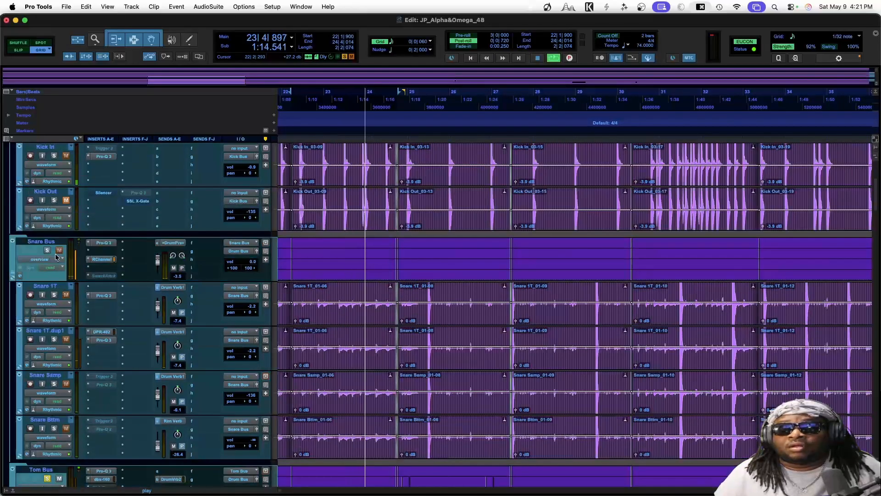
{"action": "key", "text": "super+equal"}
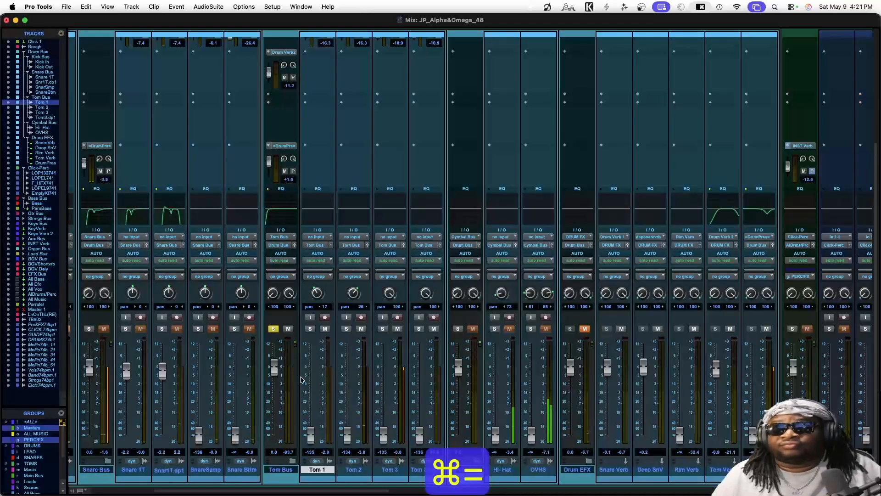
Raise the Tom 1, Tom 2 and Tom 3 faders to -2.2, -3.3 and -3.8 dB and check the tom tracks in the Edit window.
{"action": "left_click_drag", "start_coordinate": [316, 431], "coordinate": [307, 370]}
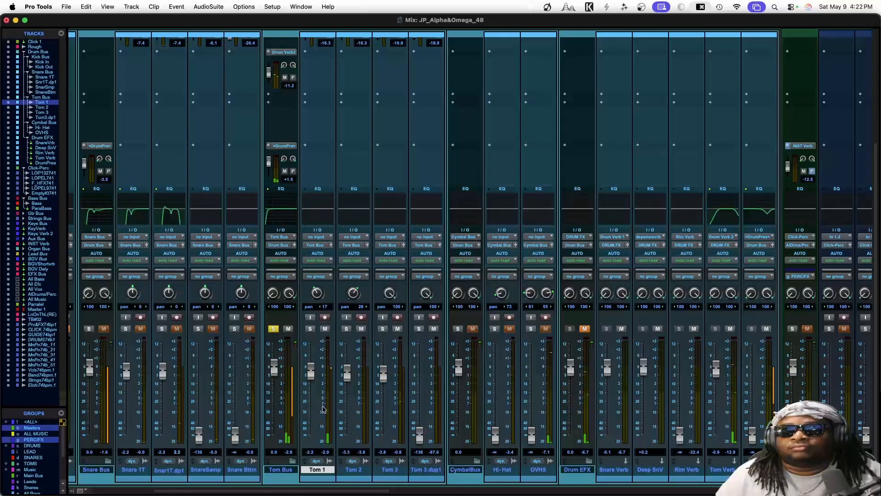
{"action": "key", "text": "super+equal"}
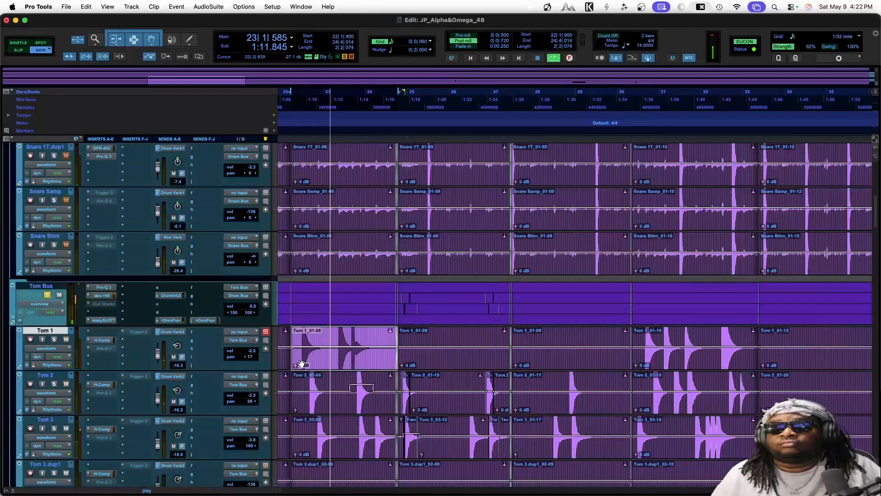
{"action": "scroll", "coordinate": [289, 364], "scroll_direction": "down", "scroll_amount": 10}
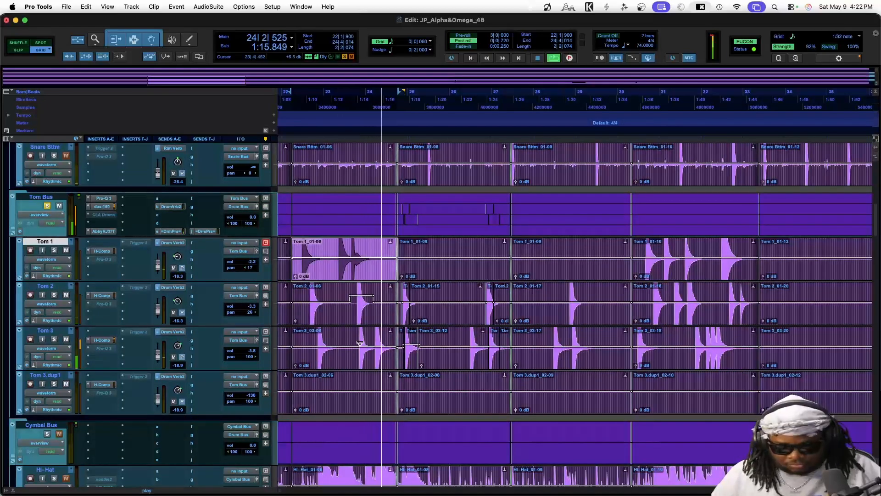
{"action": "key", "text": "super+equal"}
In the Tom 1 Pro-Q 3, remove the low and high boost bands and audition the 537.58 Hz cut.
{"action": "scroll", "coordinate": [385, 292], "scroll_direction": "up", "scroll_amount": 5}
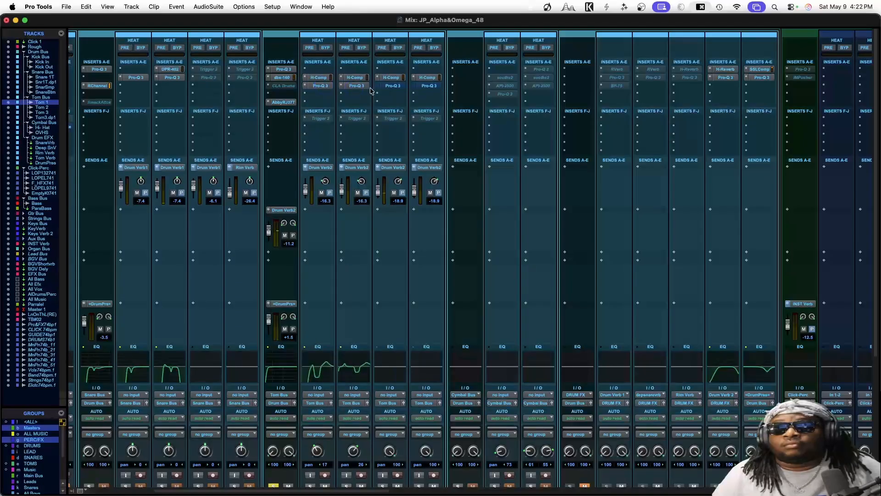
{"action": "left_click", "coordinate": [316, 86]}
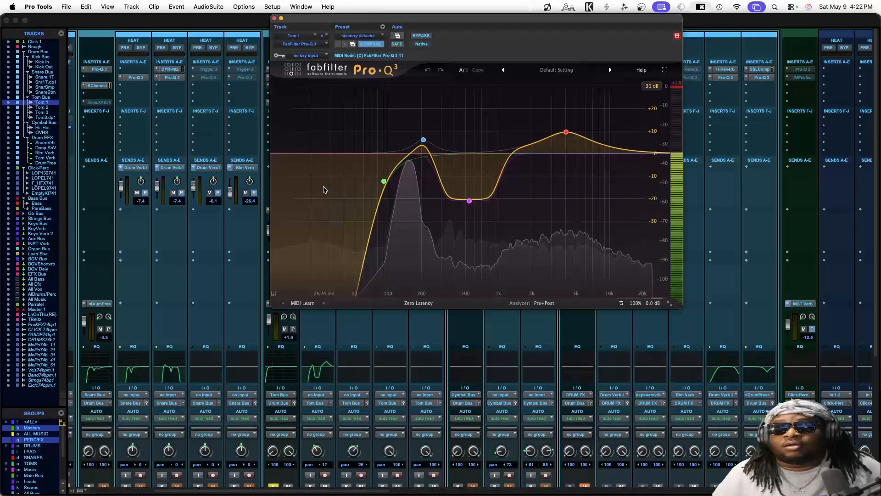
{"action": "left_click", "coordinate": [447, 113]}
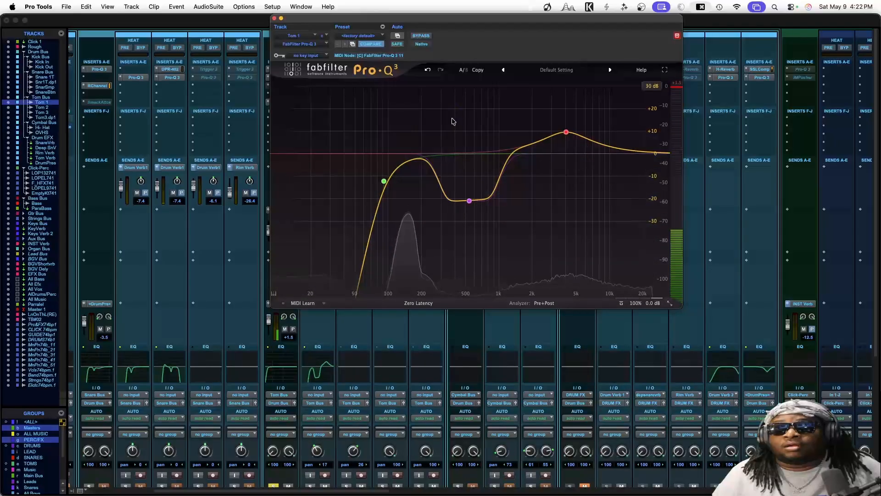
{"action": "left_click", "coordinate": [591, 107]}
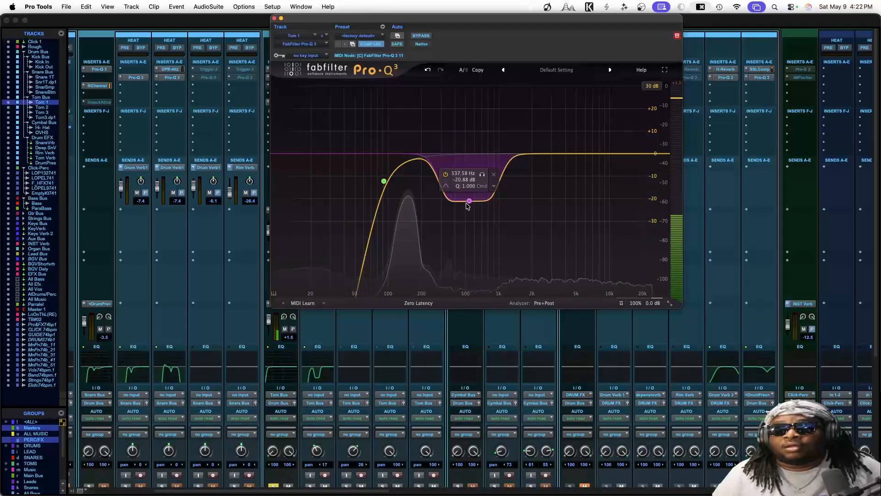
{"action": "left_click", "coordinate": [481, 176]}
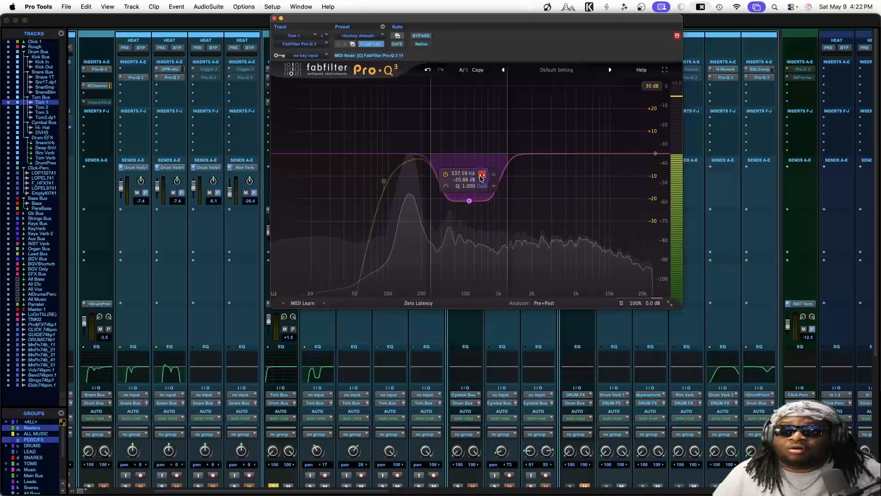
{"action": "left_click", "coordinate": [481, 176]}
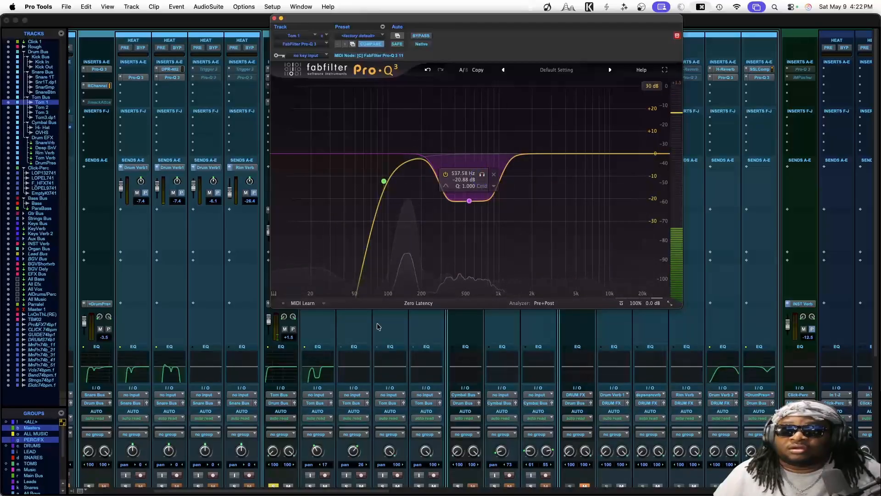
Raise the Tom 3.dup1 fader to match Tom 3 and mute Tom 2, Tom 3 and Tom 3.dup1.
{"action": "scroll", "coordinate": [369, 349], "scroll_direction": "down", "scroll_amount": 5}
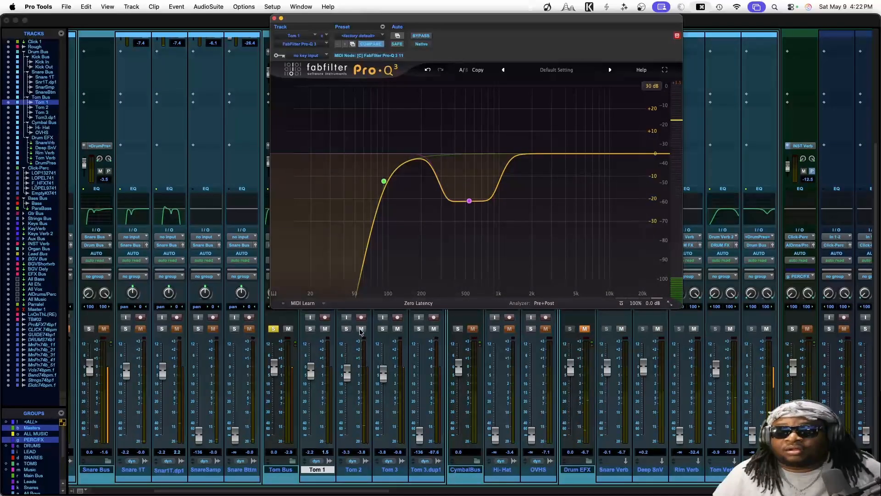
{"action": "left_click_drag", "start_coordinate": [419, 432], "coordinate": [418, 371]}
{"action": "left_click", "coordinate": [433, 329]}
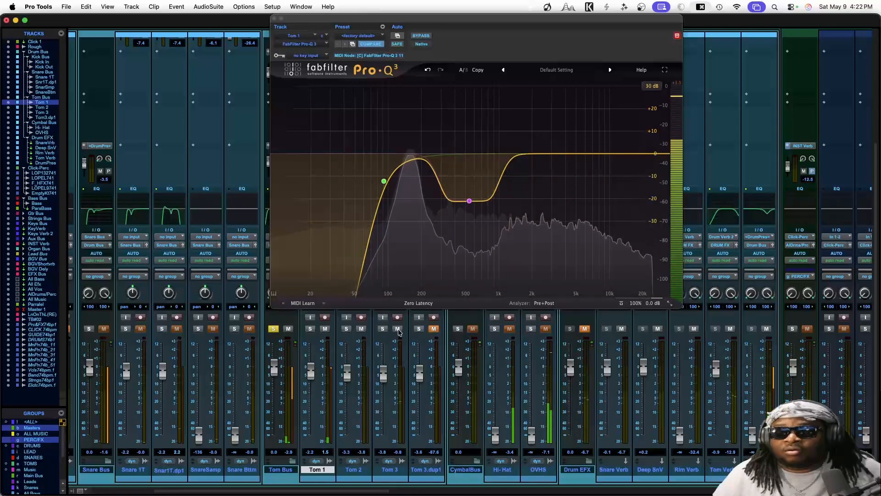
{"action": "left_click", "coordinate": [398, 330]}
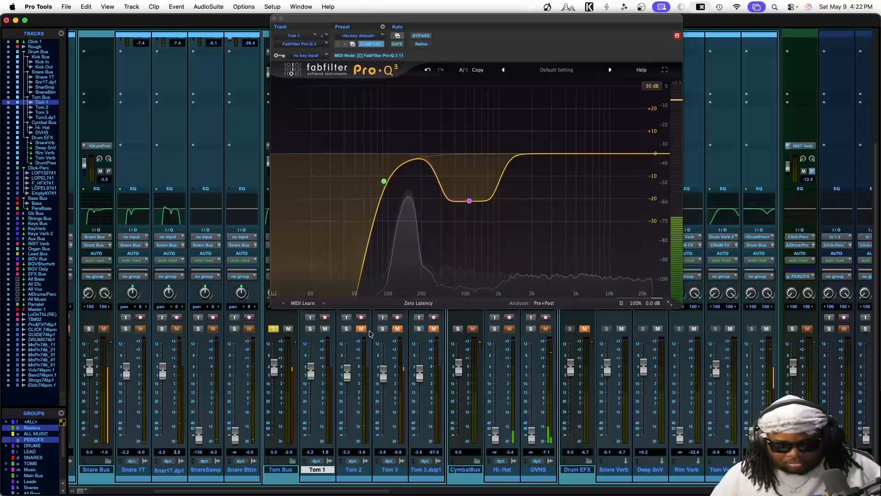
In the Edit window, select the first Tom 1 hit in bar 22 and loop it with the EQ window in view.
{"action": "key", "text": "super+equal"}
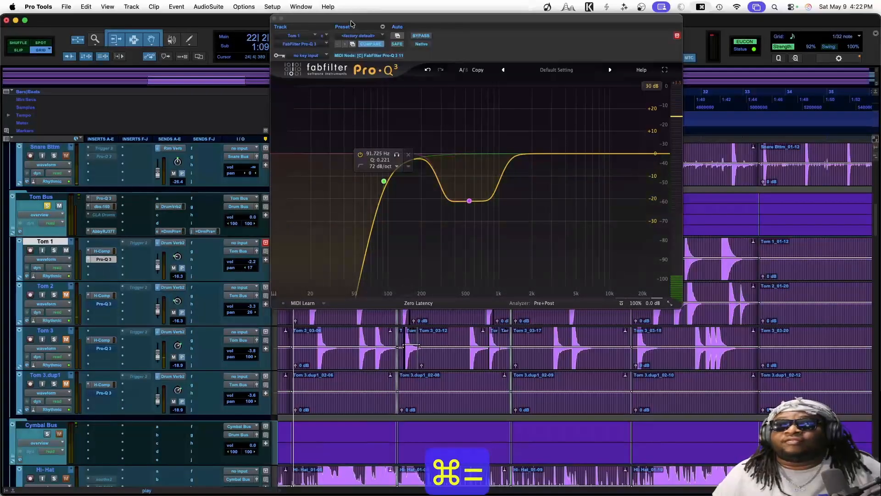
{"action": "left_click_drag", "start_coordinate": [351, 24], "coordinate": [437, 310]}
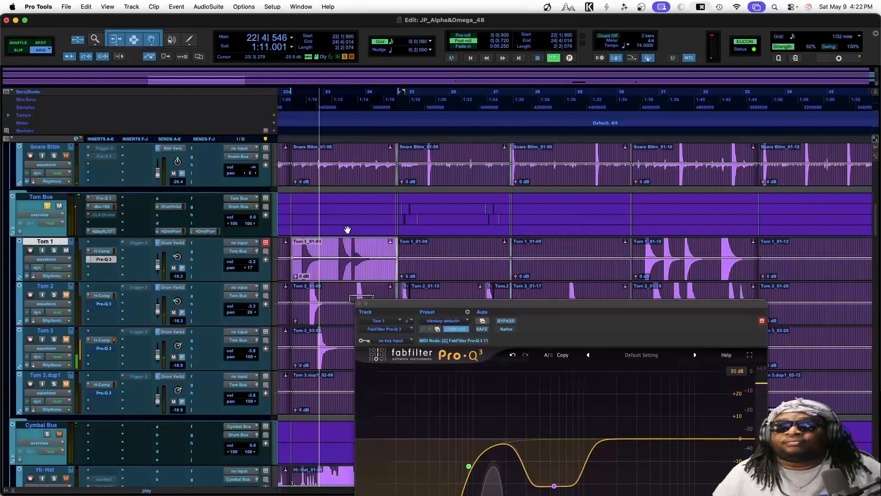
{"action": "key", "text": "space"}
{"action": "left_click_drag", "start_coordinate": [299, 250], "coordinate": [309, 250]}
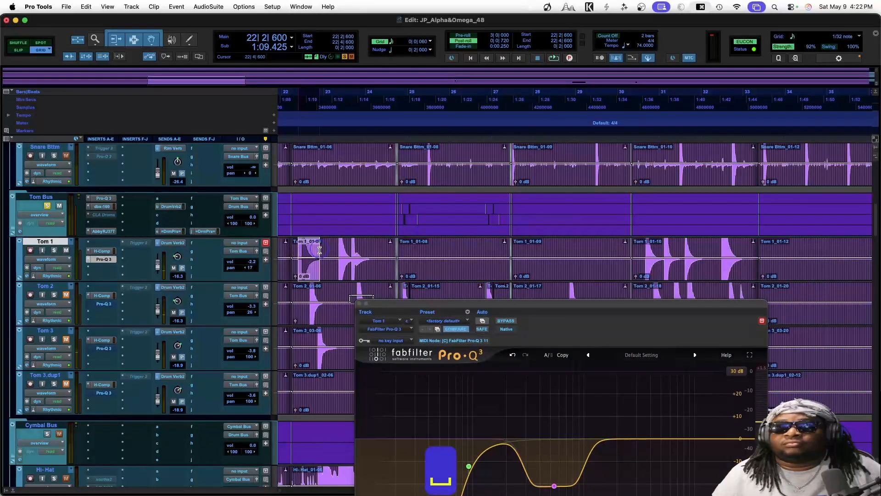
{"action": "key", "text": "space"}
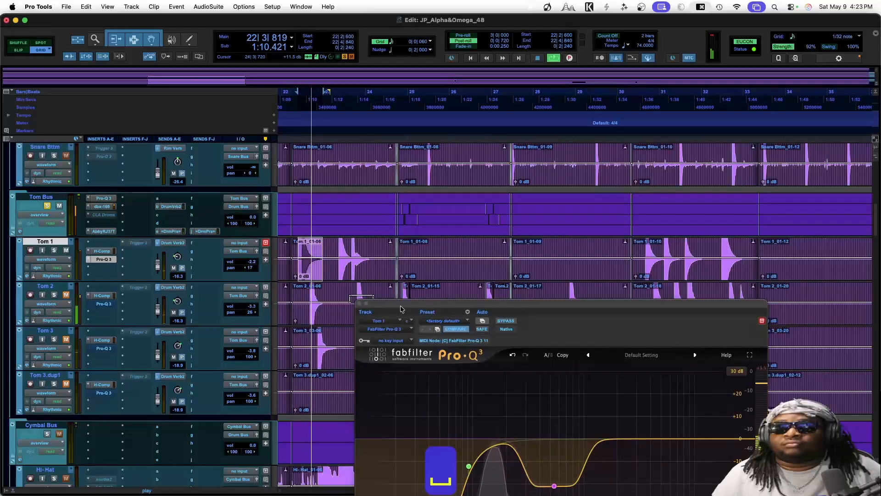
{"action": "left_click_drag", "start_coordinate": [402, 306], "coordinate": [307, 188]}
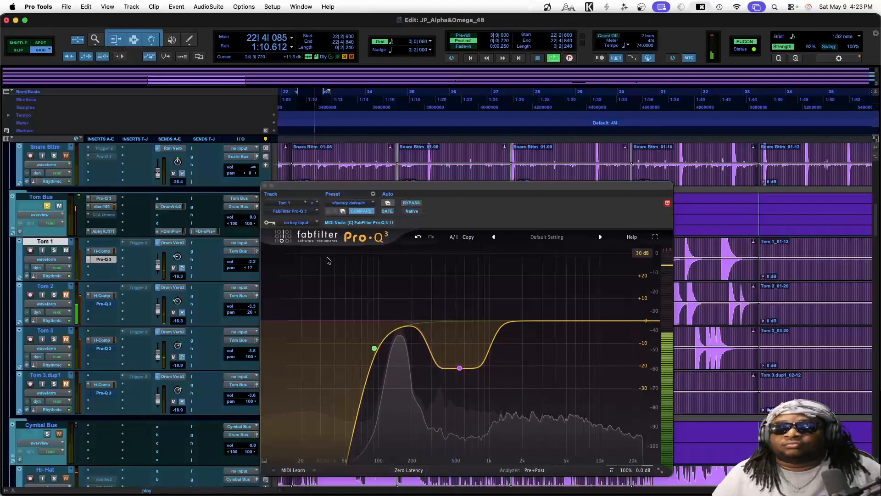
Audition the Tom 1 EQ's 537.58 Hz cut, move its low cut slightly lower with a steeper knee, and close the EQ.
{"action": "left_click", "coordinate": [472, 343]}
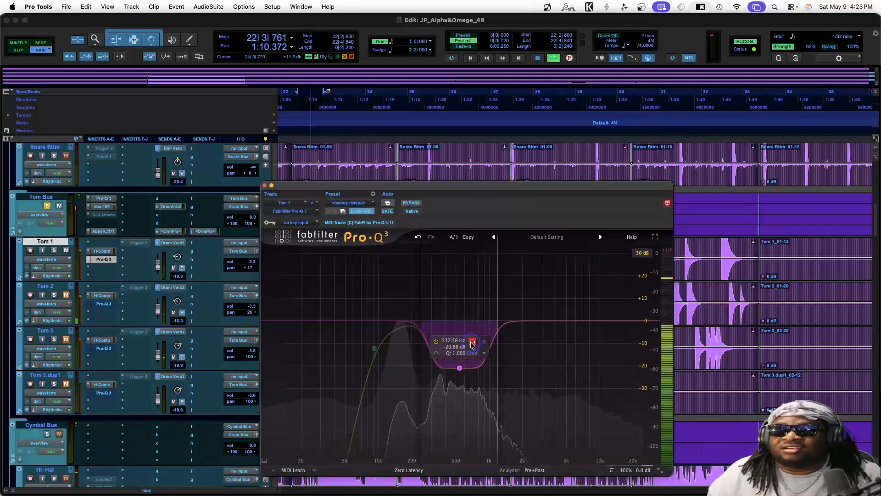
{"action": "left_click", "coordinate": [472, 344]}
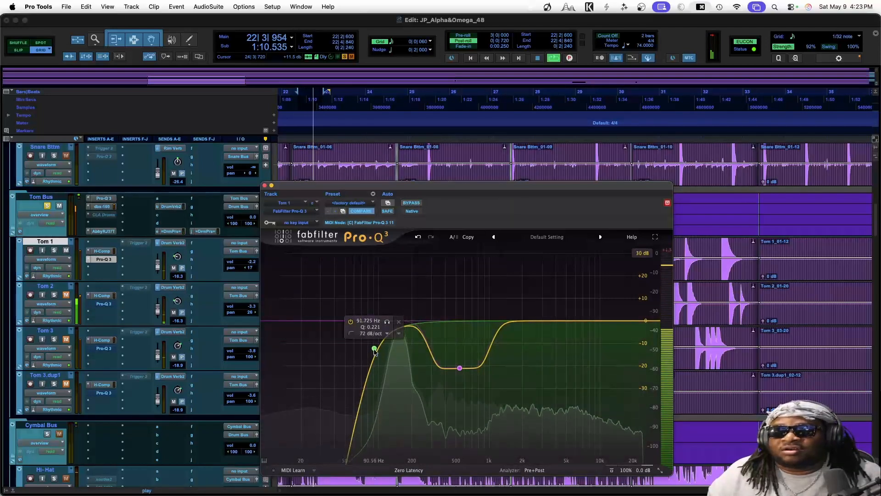
{"action": "left_click_drag", "start_coordinate": [374, 348], "coordinate": [366, 326]}
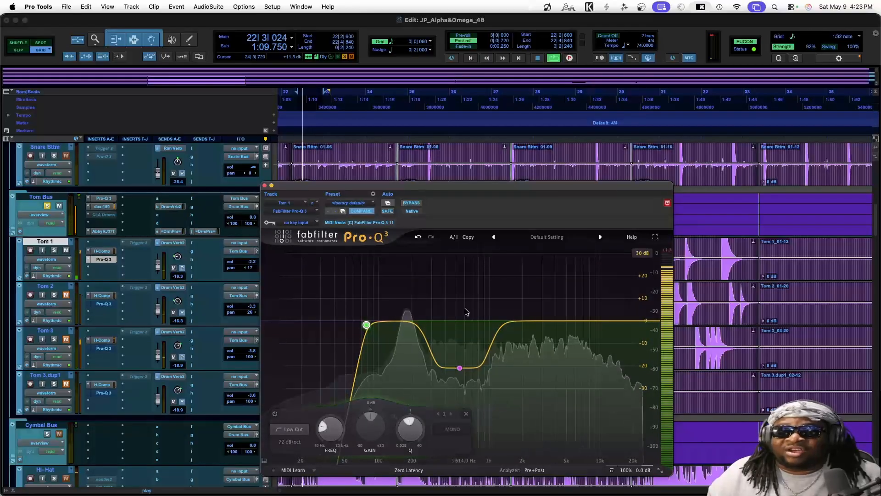
{"action": "left_click", "coordinate": [265, 185]}
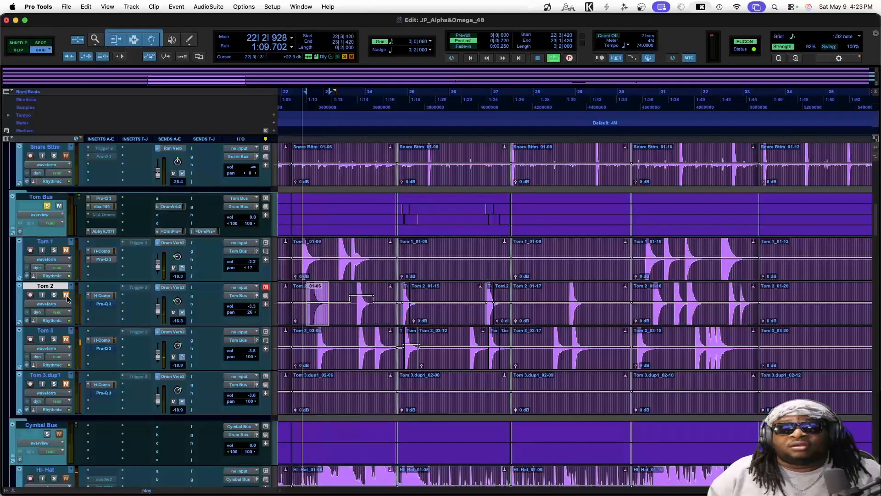
Activate the Pro-Q 3 on Tom 2 and remove its high-frequency boost and 80 Hz boost bands.
{"action": "left_click", "coordinate": [101, 304]}
{"action": "left_click", "coordinate": [101, 304], "text": "ctrl+super"}
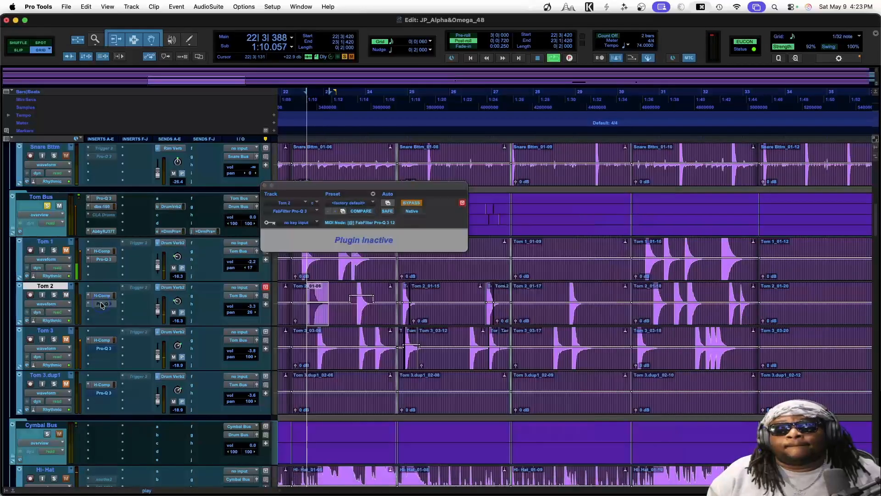
{"action": "left_click", "coordinate": [101, 304], "text": "ctrl+super"}
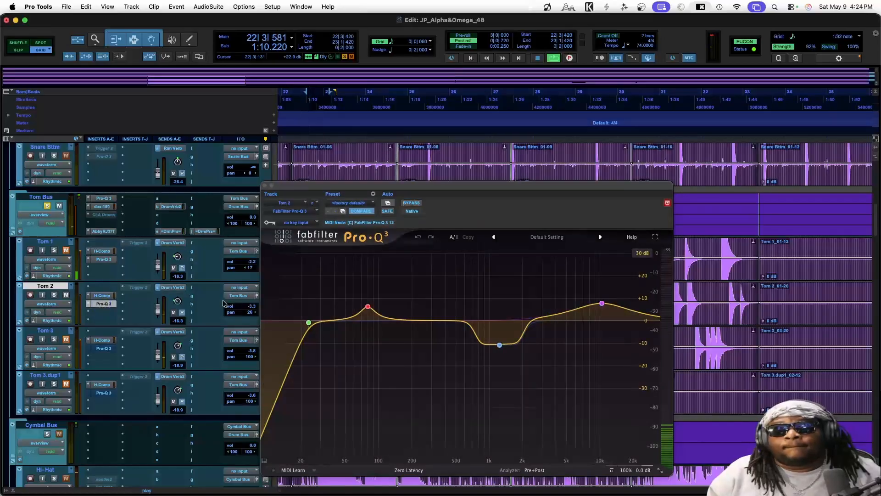
{"action": "left_click", "coordinate": [625, 274]}
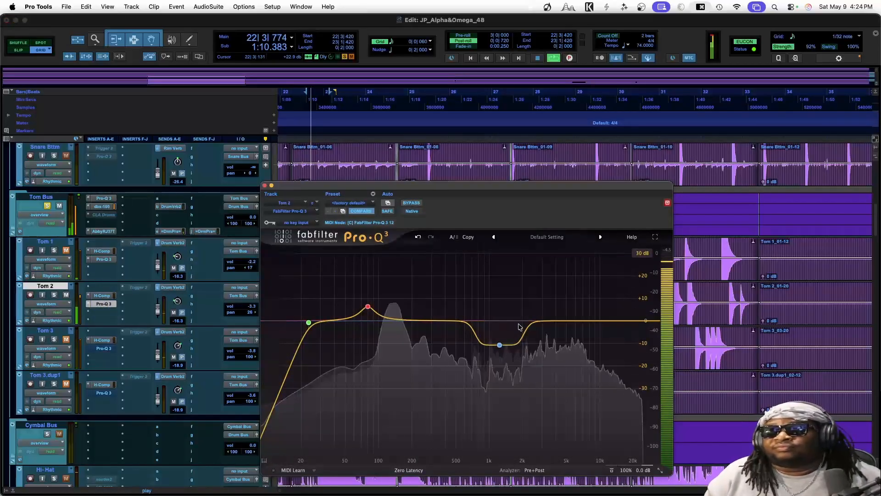
{"action": "mouse_move", "coordinate": [368, 306]}
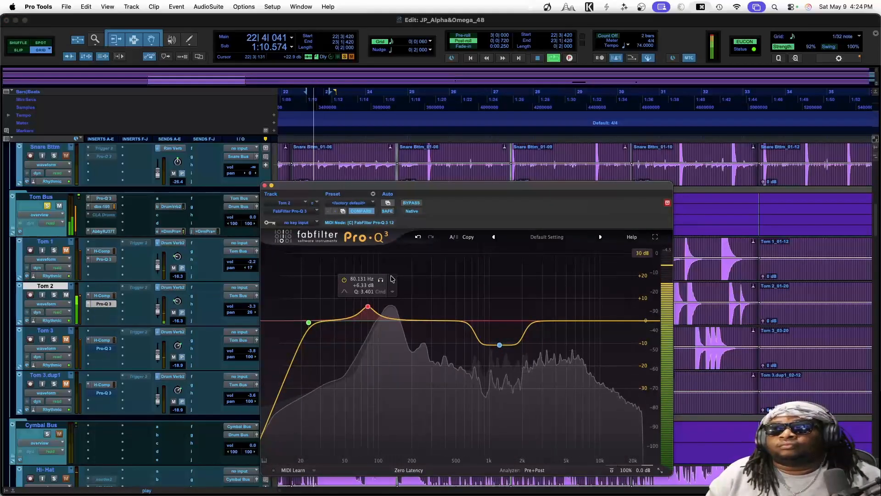
{"action": "left_click", "coordinate": [393, 279]}
Audition the Tom 2 EQ's midrange cut, sweep it as a boost, and set it to 979.87 Hz, -11.31 dB and Q 0.740.
{"action": "mouse_move", "coordinate": [500, 346]}
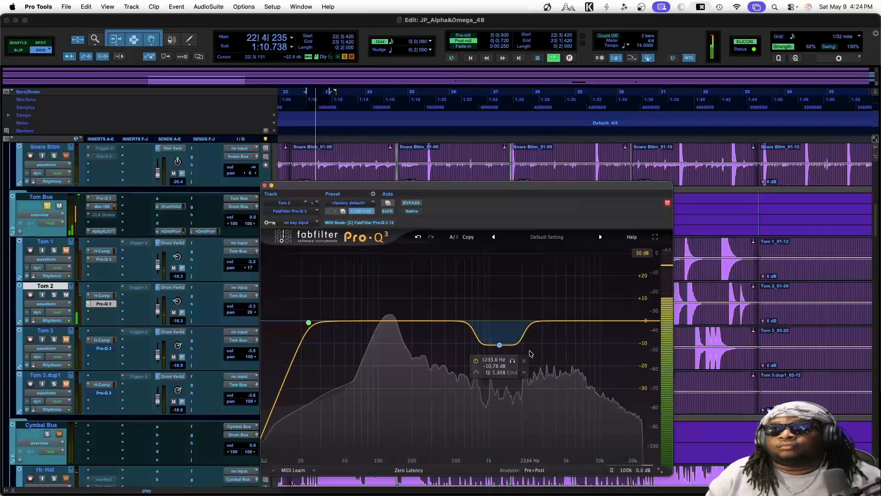
{"action": "left_click", "coordinate": [513, 361]}
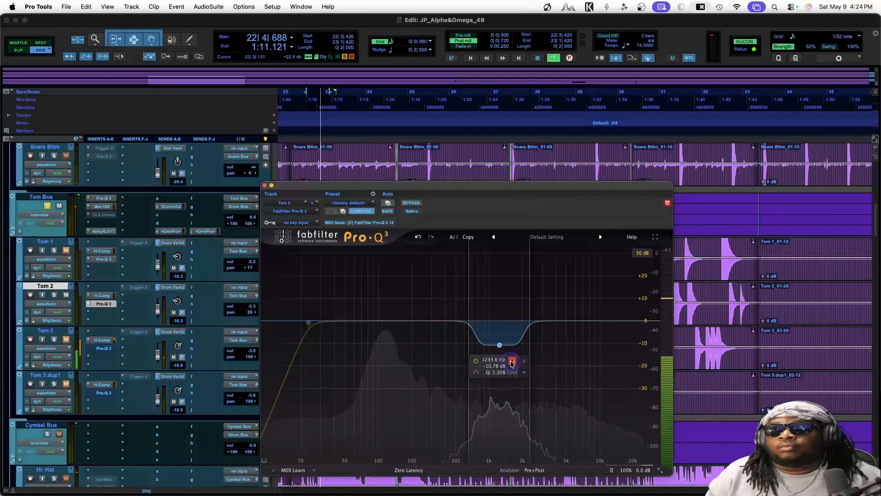
{"action": "left_click", "coordinate": [513, 362]}
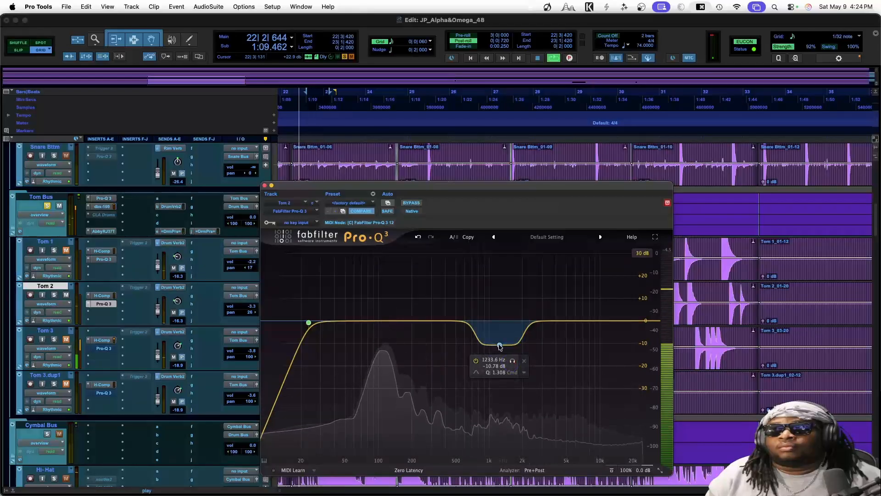
{"action": "left_click_drag", "start_coordinate": [500, 344], "coordinate": [488, 299]}
{"action": "left_click_drag", "start_coordinate": [494, 417], "coordinate": [496, 414]}
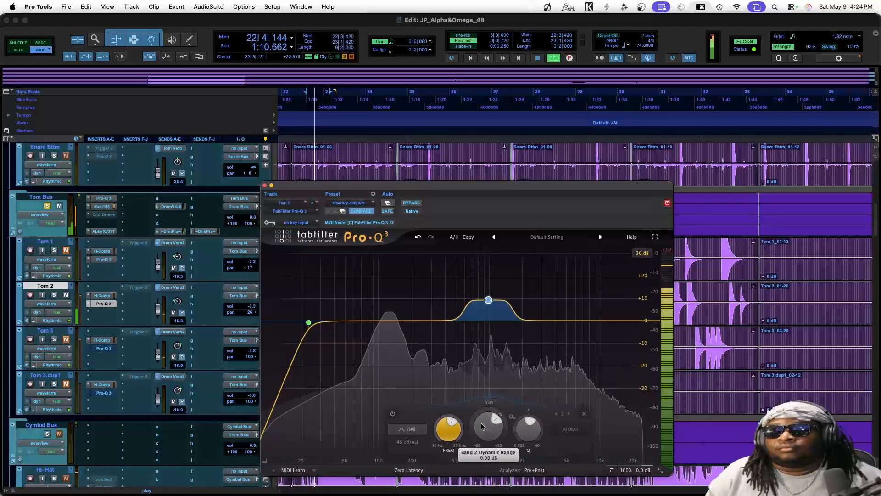
{"action": "left_click_drag", "start_coordinate": [532, 423], "coordinate": [530, 434]}
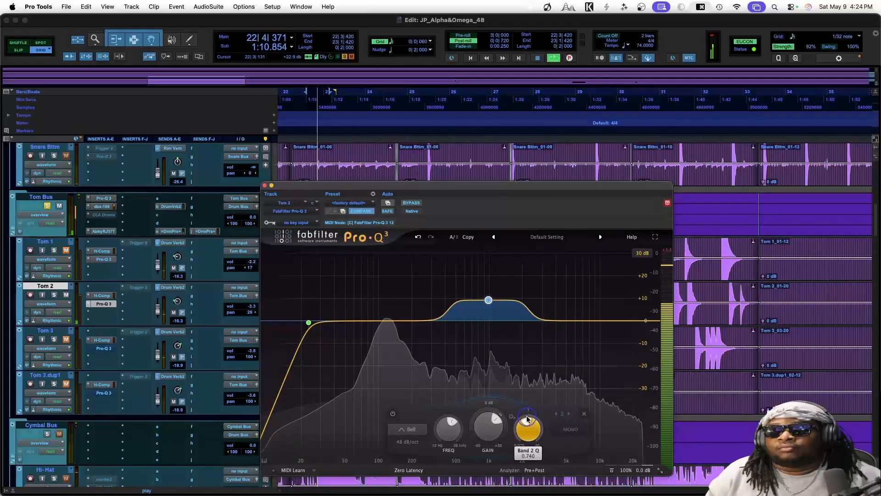
{"action": "left_click_drag", "start_coordinate": [488, 414], "coordinate": [454, 412]}
Move the Tom 2 EQ's low cut up to 107.47 Hz with Q 1.090 and save the session.
{"action": "left_click", "coordinate": [309, 323]}
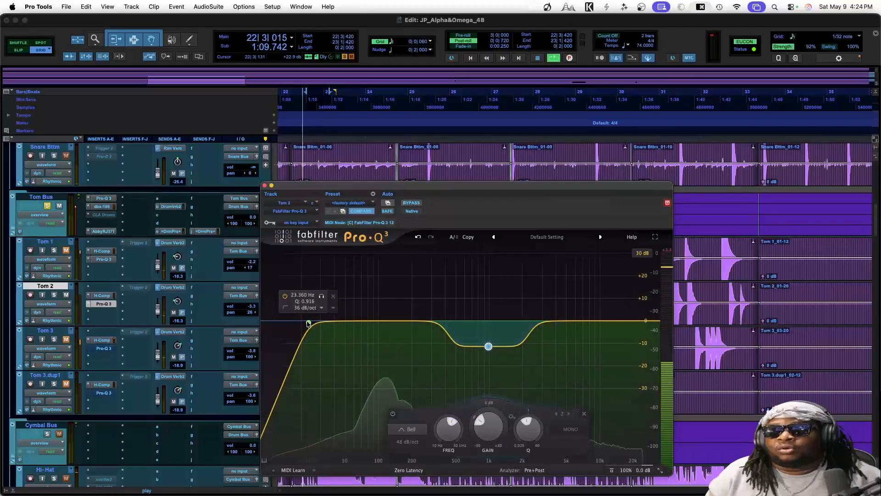
{"action": "left_click_drag", "start_coordinate": [309, 323], "coordinate": [382, 320]}
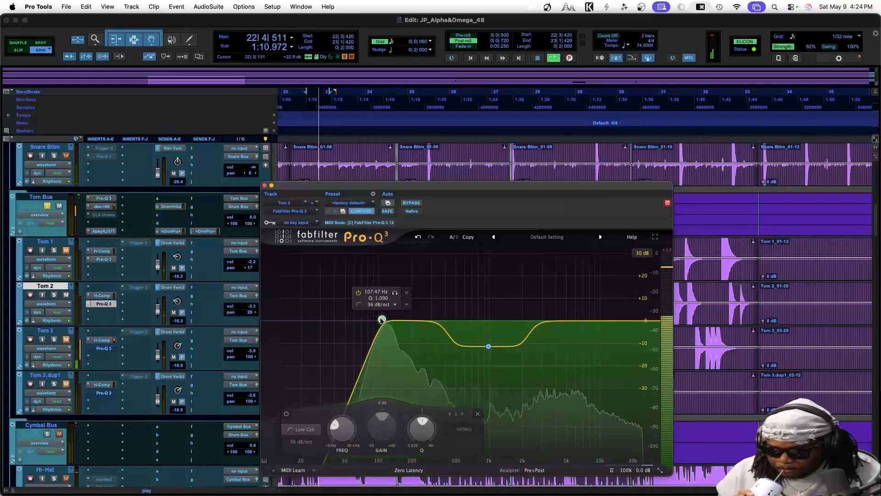
{"action": "key", "text": "super+s"}
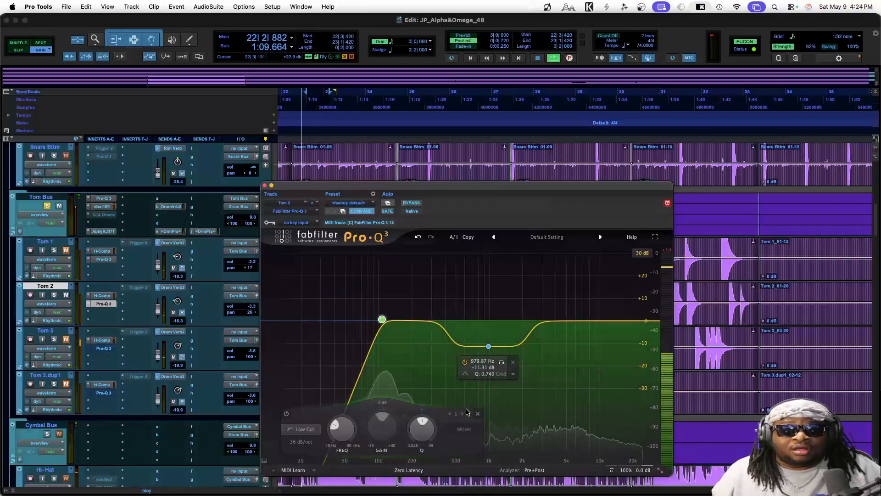
Save the session again, select the first Tom 3 hit and play it back in a loop.
{"action": "key", "text": "super+s"}
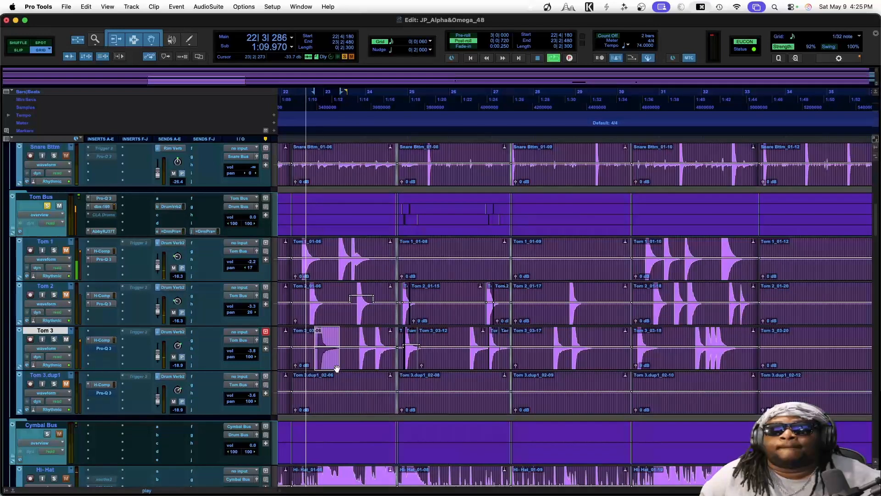
{"action": "key", "text": "space"}
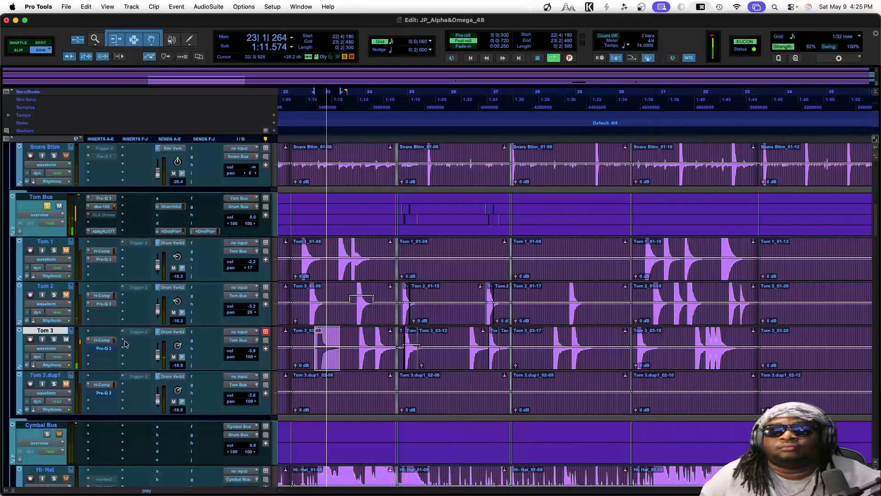
Activate the Pro-Q 3 on Tom 3 and remove its high-frequency boost band at 7888.7 Hz.
{"action": "left_click", "coordinate": [102, 349]}
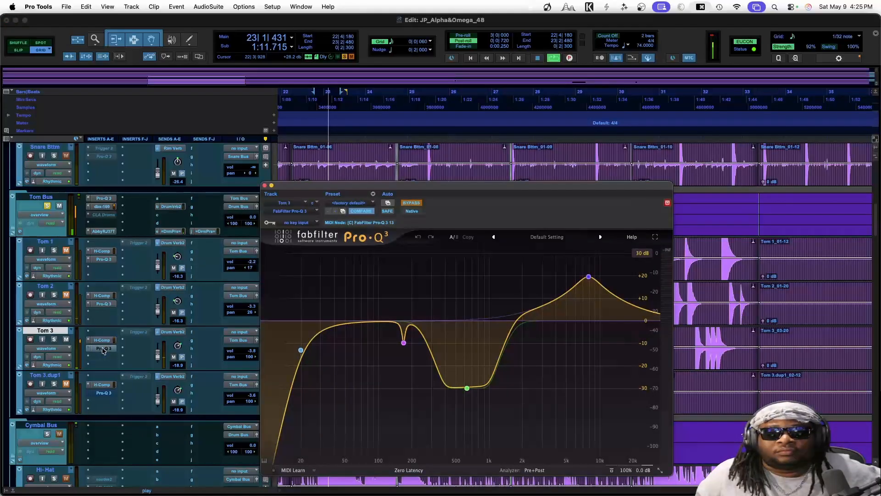
{"action": "left_click", "coordinate": [103, 349], "text": "ctrl+super"}
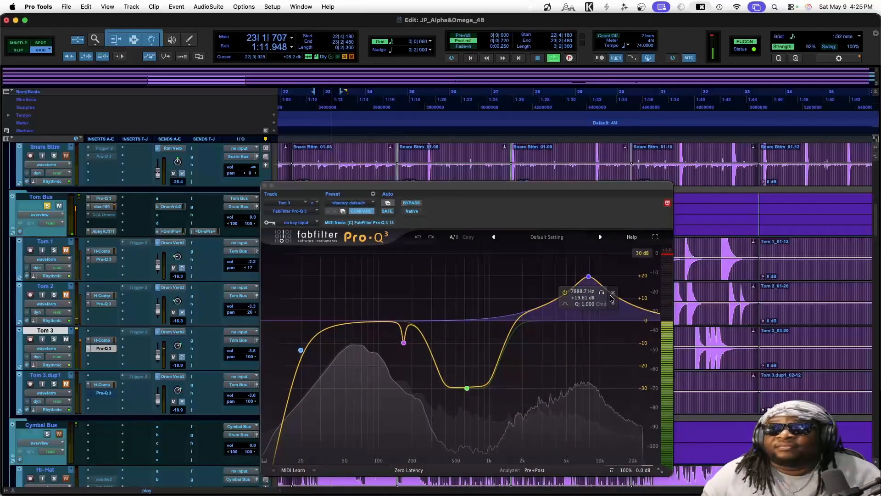
{"action": "left_click_drag", "start_coordinate": [588, 277], "coordinate": [605, 321]}
Audition the narrow 167.94 Hz cut in the Tom 3 EQ in solo and disable that band.
{"action": "mouse_move", "coordinate": [403, 344]}
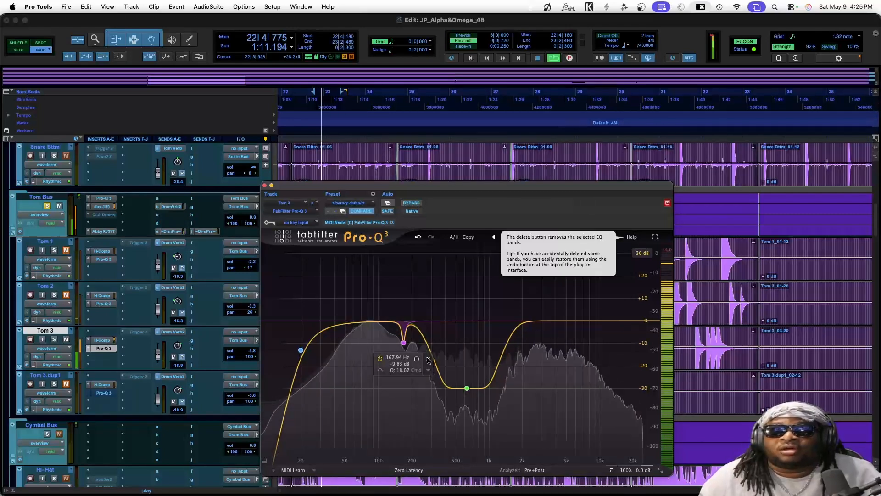
{"action": "left_click", "coordinate": [415, 359]}
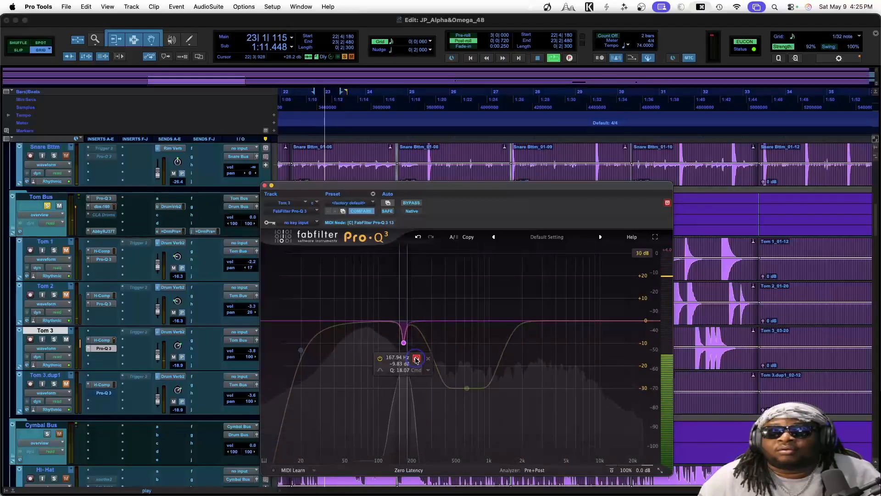
{"action": "left_click", "coordinate": [417, 359]}
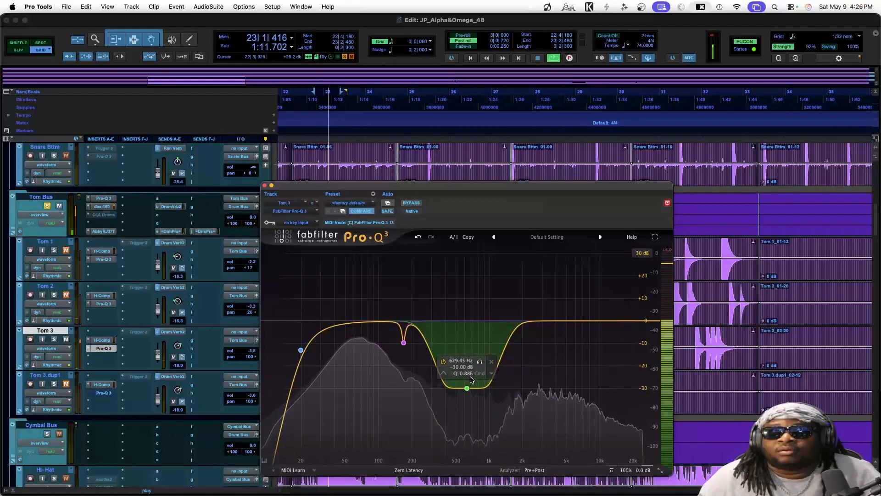
{"action": "left_click", "coordinate": [379, 360]}
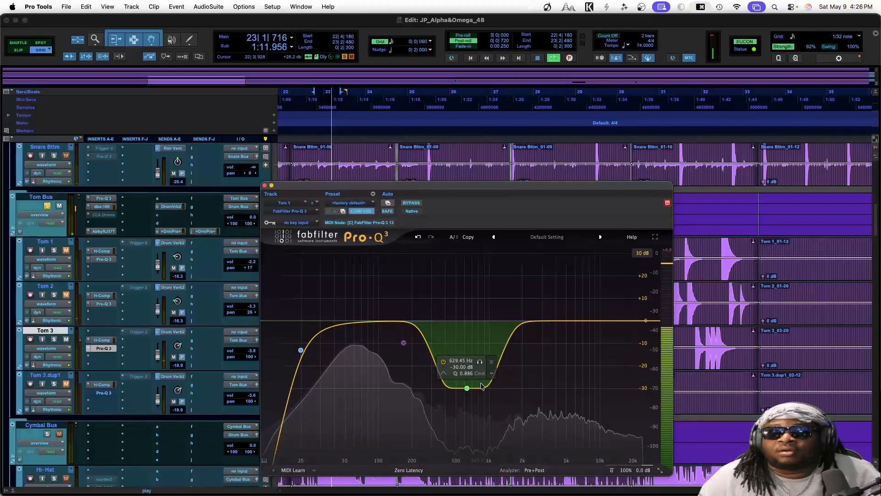
Audition the Tom 3 EQ's deep midrange cut in solo and turn it into a boost at 749.76 Hz, +8.28 dB and Q 0.574.
{"action": "left_click", "coordinate": [480, 362]}
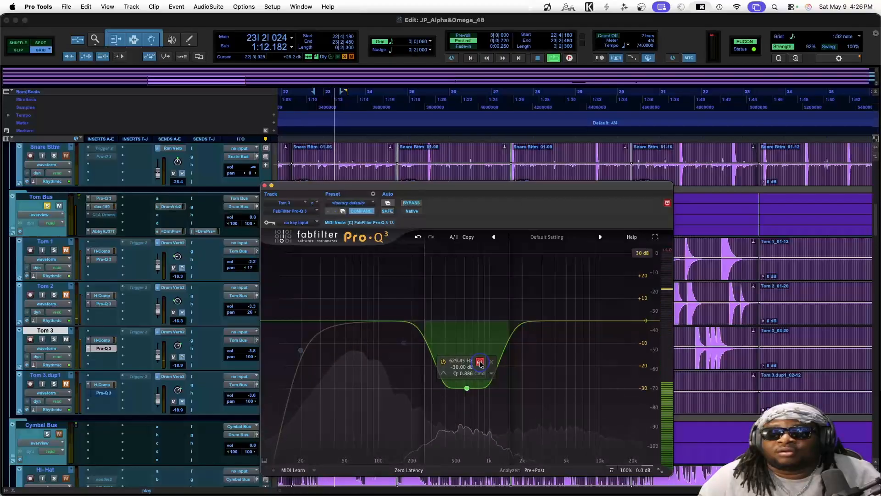
{"action": "left_click", "coordinate": [480, 362]}
{"action": "left_click_drag", "start_coordinate": [474, 390], "coordinate": [467, 302]}
{"action": "scroll", "coordinate": [505, 423], "scroll_direction": "down", "scroll_amount": 5}
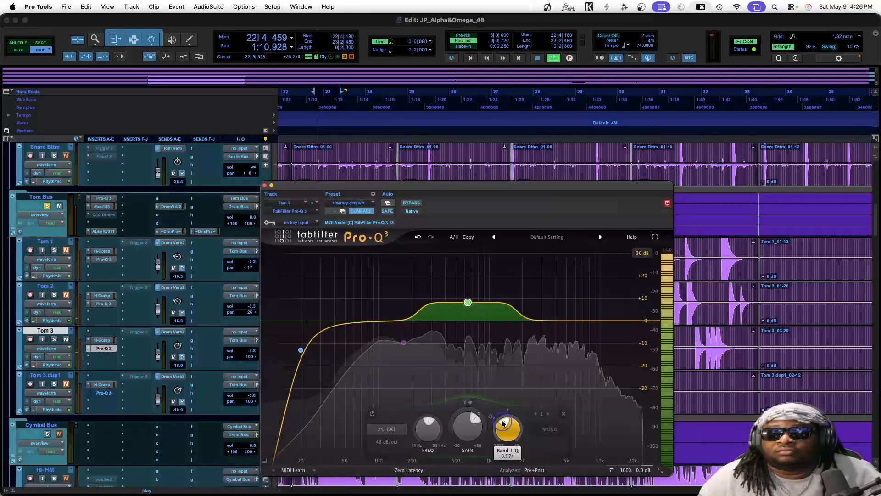
{"action": "mouse_move", "coordinate": [467, 303]}
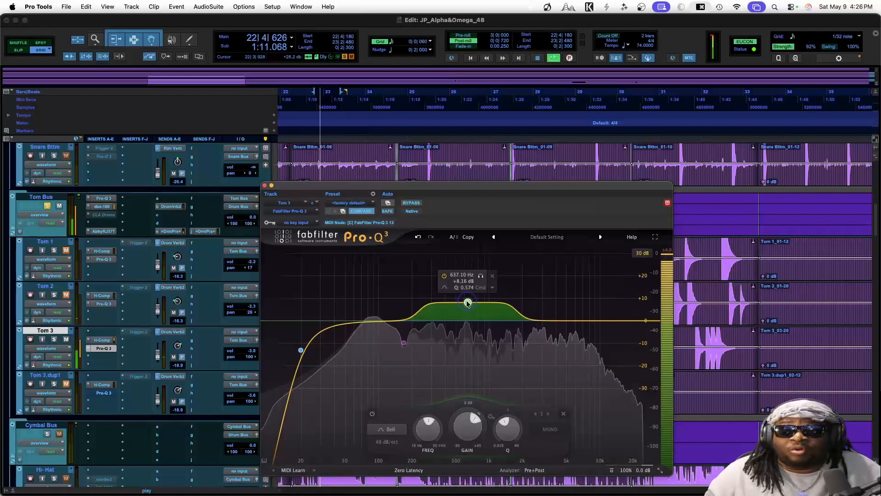
{"action": "left_click_drag", "start_coordinate": [467, 303], "coordinate": [476, 302]}
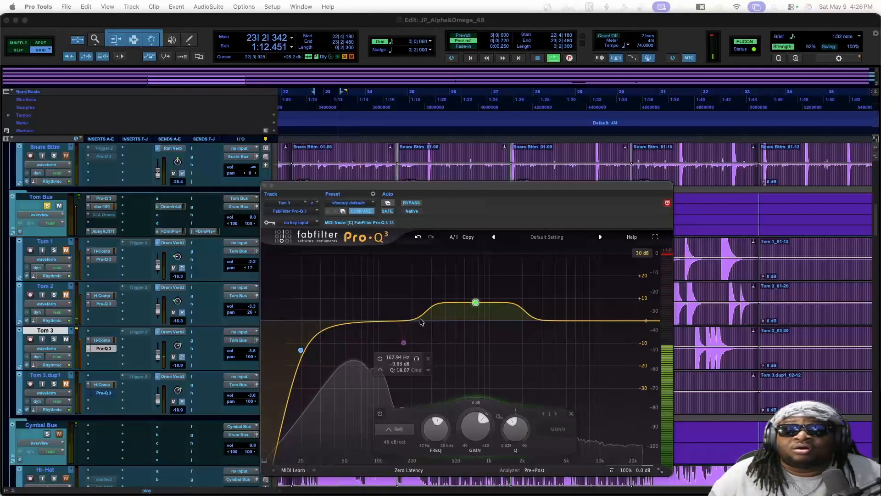
Set the slope of the Tom 3 EQ's midrange bell to 12 dB/oct and reopen the band's options.
{"action": "left_click", "coordinate": [501, 288]}
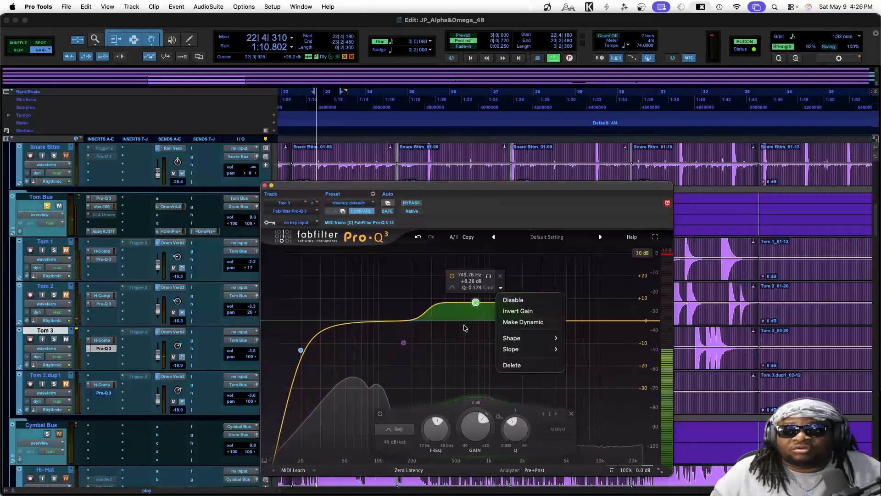
{"action": "left_click", "coordinate": [467, 339]}
{"action": "left_click", "coordinate": [500, 289]}
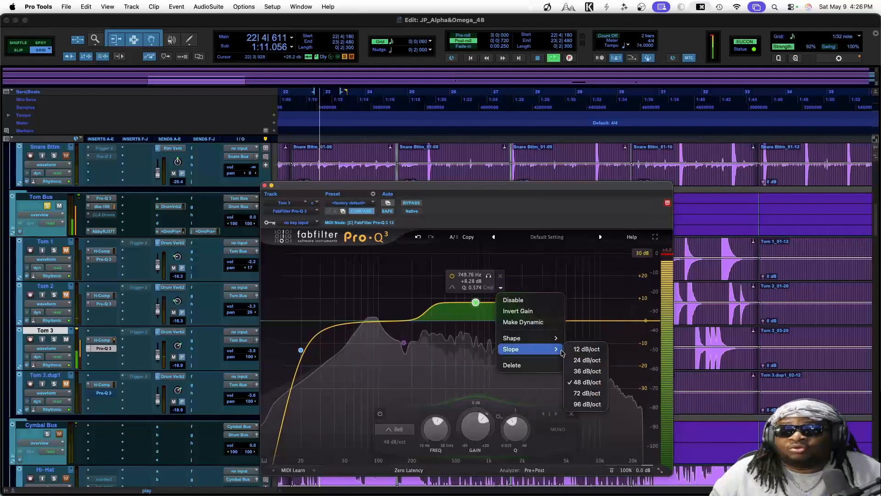
{"action": "left_click", "coordinate": [577, 348]}
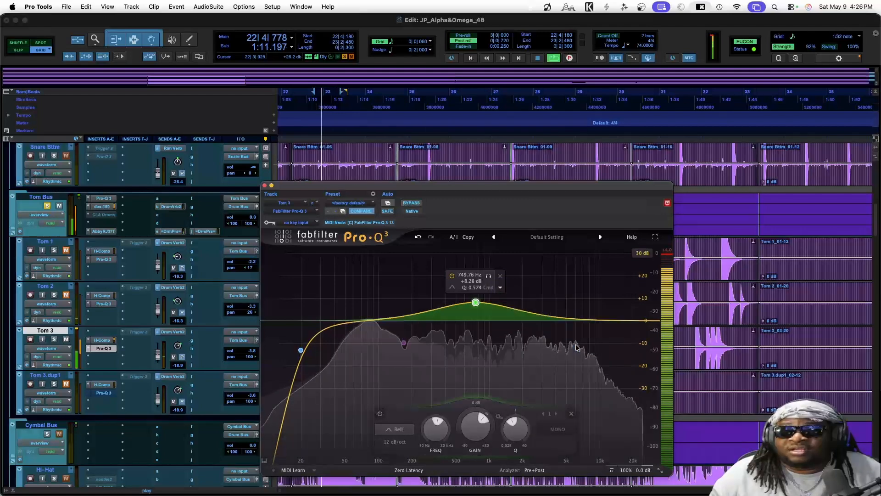
{"action": "left_click", "coordinate": [500, 288]}
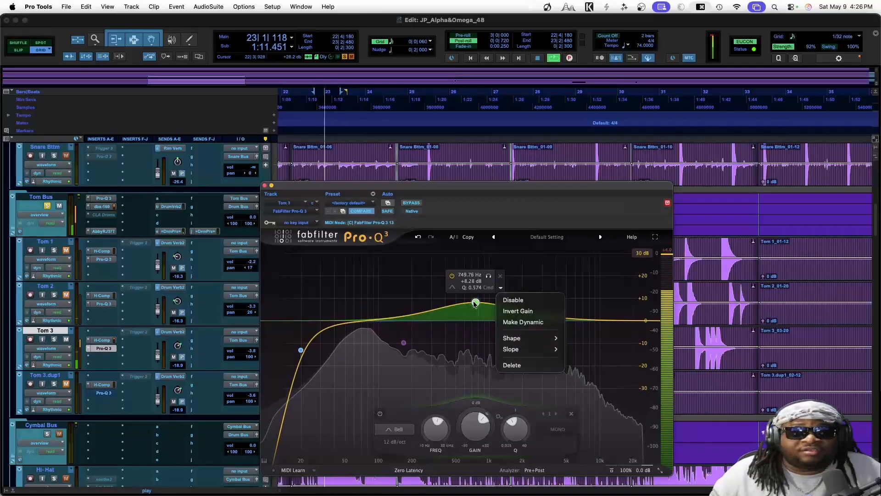
Reshape Tom 3's bell band to 48 dB/oct at about -10 dB near 680 Hz, and raise its low cut to about 44 Hz.
{"action": "mouse_move", "coordinate": [527, 342]}
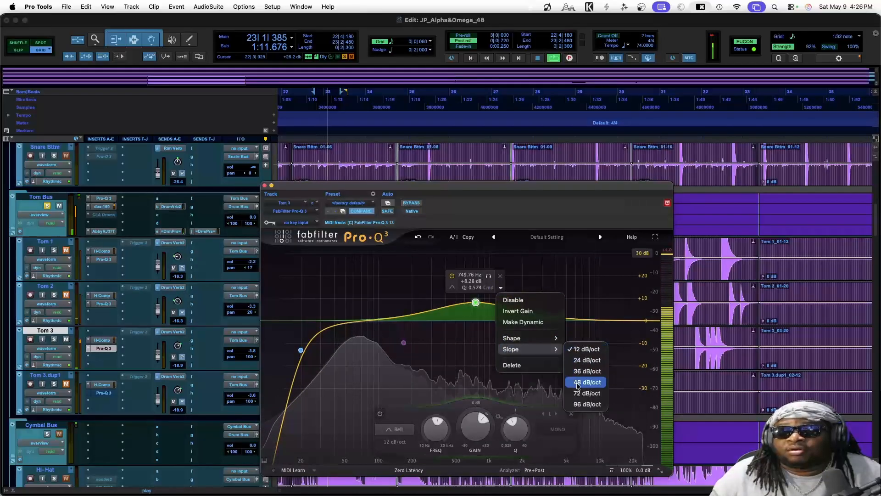
{"action": "left_click", "coordinate": [580, 382]}
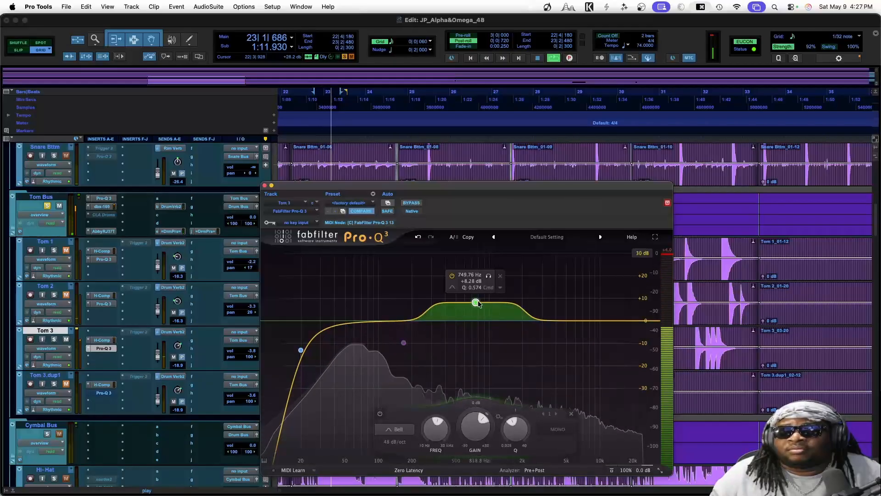
{"action": "left_click_drag", "start_coordinate": [477, 303], "coordinate": [471, 349]}
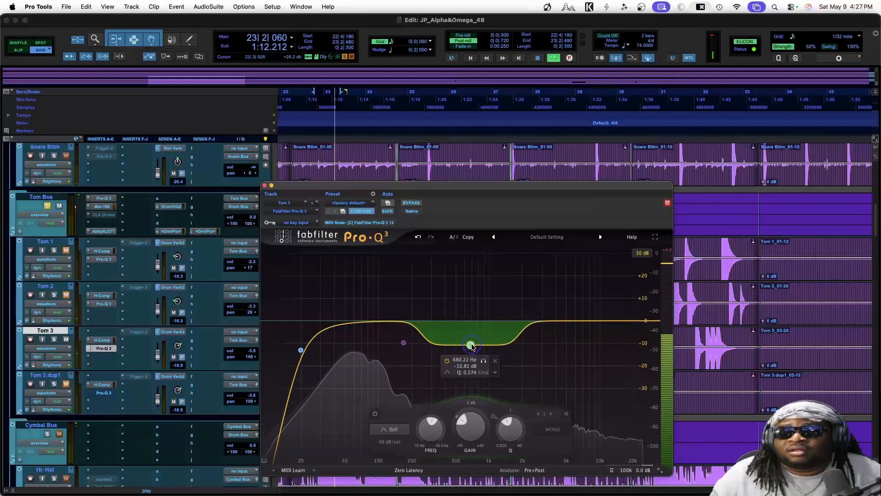
{"action": "left_click_drag", "start_coordinate": [469, 343], "coordinate": [471, 344]}
{"action": "left_click_drag", "start_coordinate": [301, 350], "coordinate": [339, 326]}
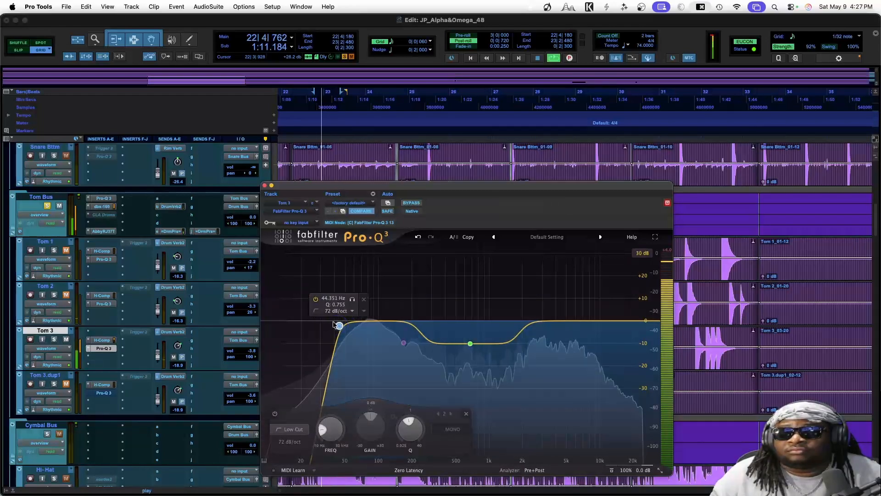
{"action": "left_click", "coordinate": [265, 185]}
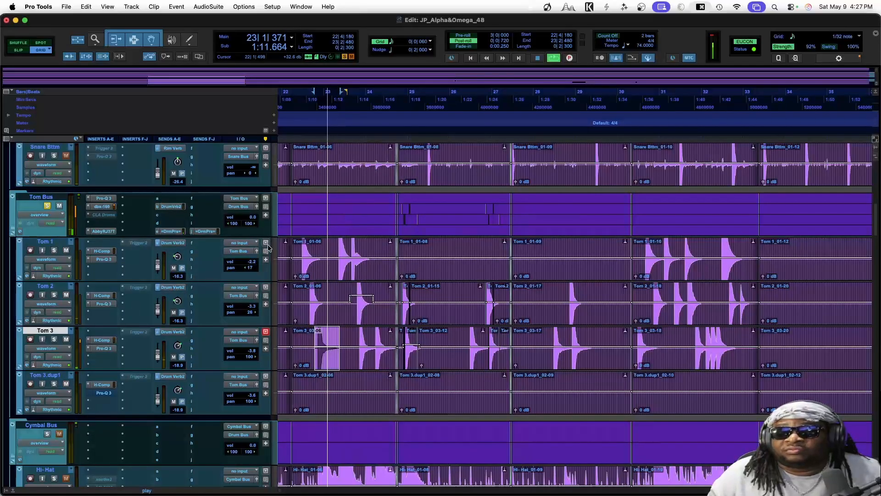
Select the first tom fill across Tom 1, Tom 2 and Tom 3 from about 22|2|900 and loop its playback.
{"action": "key", "text": "space"}
{"action": "left_click_drag", "start_coordinate": [299, 248], "coordinate": [341, 349]}
{"action": "key", "text": "space"}
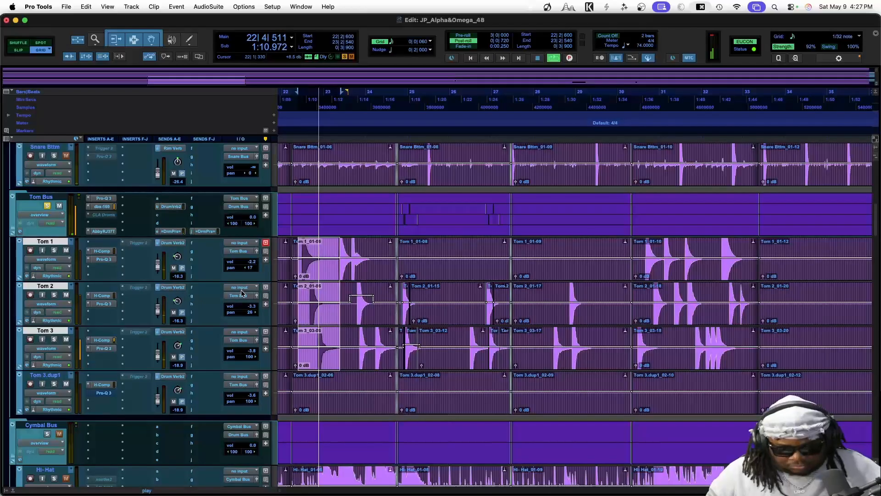
{"action": "key", "text": "super+bracketright"}
{"action": "key", "text": "super+bracketright"}
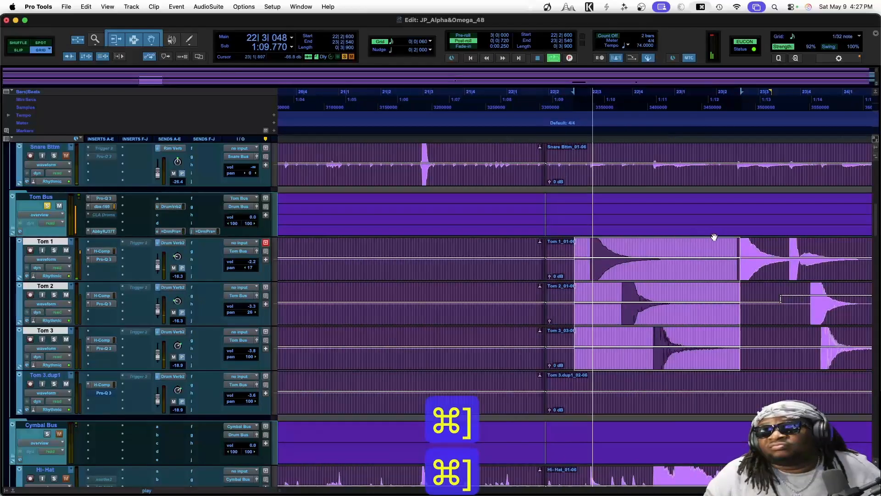
{"action": "left_click_drag", "start_coordinate": [587, 244], "coordinate": [725, 350]}
{"action": "key", "text": "space"}
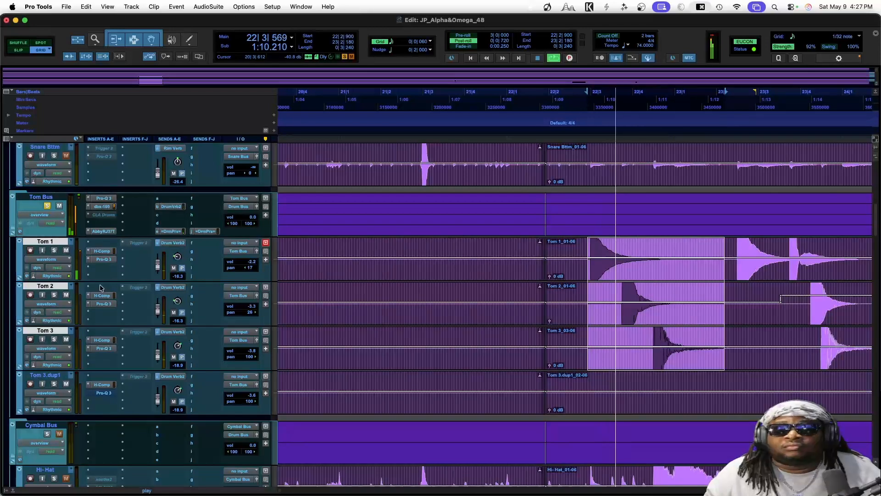
Bypass the Tom Bus inserts to hear the toms without bus processing.
{"action": "left_click", "coordinate": [100, 198], "text": "super"}
{"action": "left_click", "coordinate": [101, 207], "text": "super"}
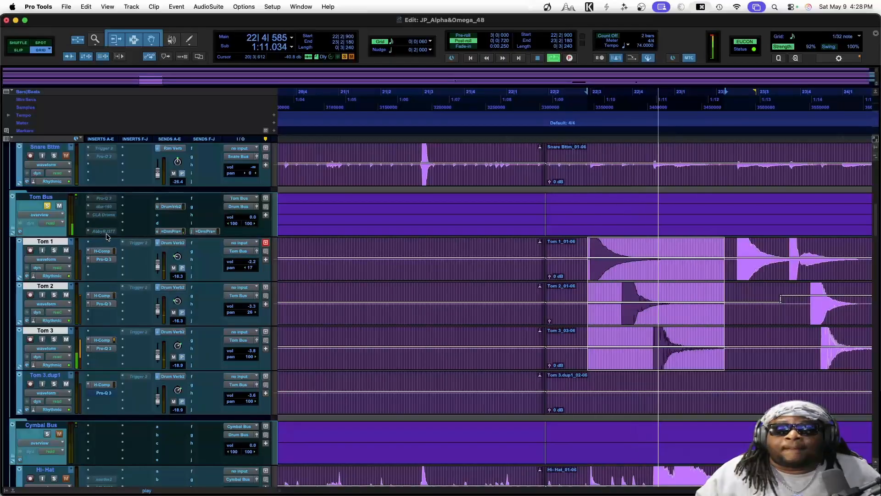
Set the Tom Bus Pro-Q 3 low cut to Brickwall and sweep its frequency, settling at about 49 Hz.
{"action": "left_click", "coordinate": [102, 198]}
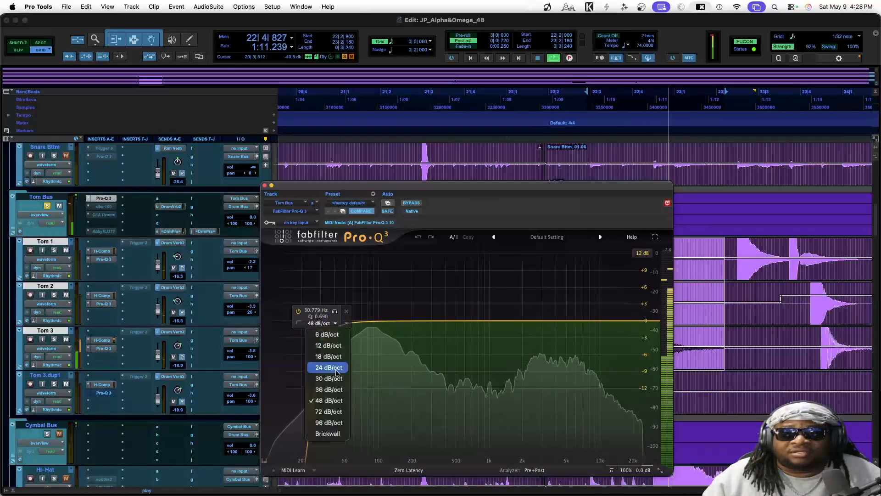
{"action": "left_click", "coordinate": [328, 434]}
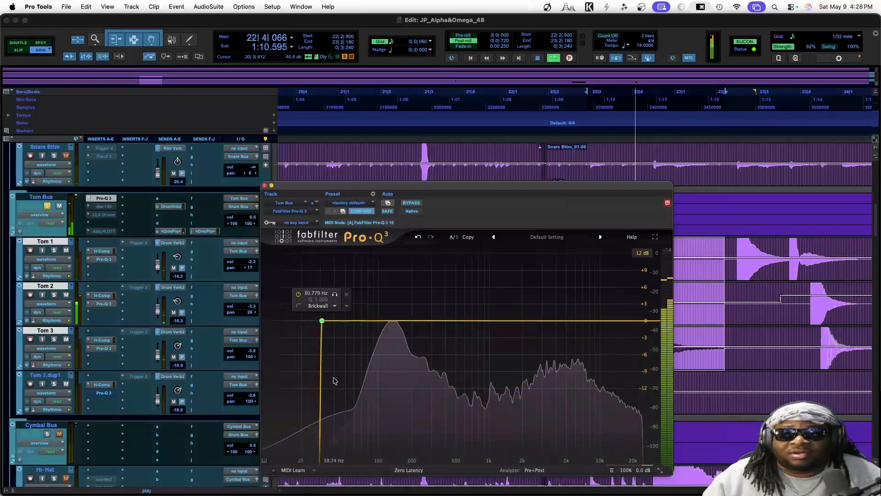
{"action": "left_click", "coordinate": [322, 322]}
{"action": "left_click_drag", "start_coordinate": [327, 322], "coordinate": [370, 320]}
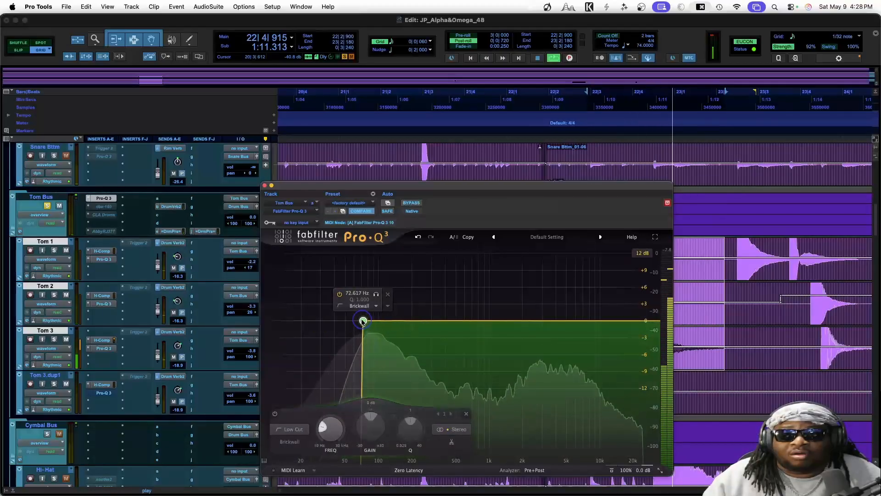
{"action": "left_click_drag", "start_coordinate": [363, 321], "coordinate": [342, 321]}
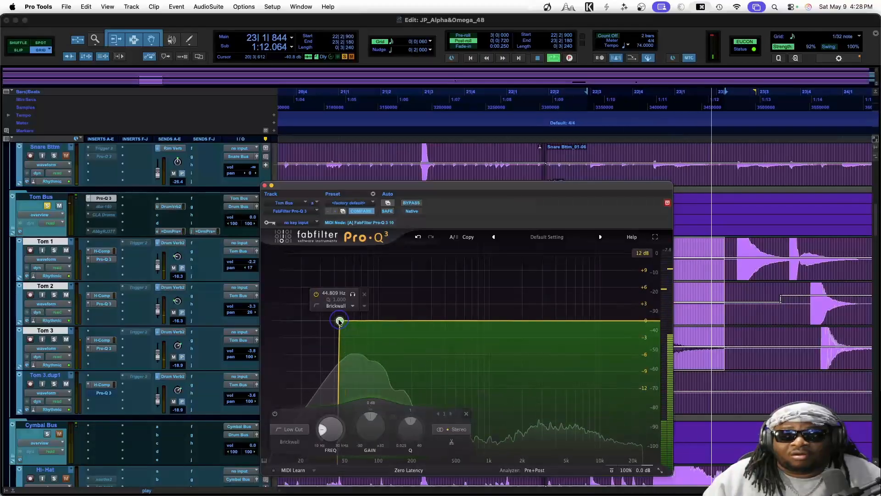
{"action": "left_click_drag", "start_coordinate": [339, 321], "coordinate": [343, 321]}
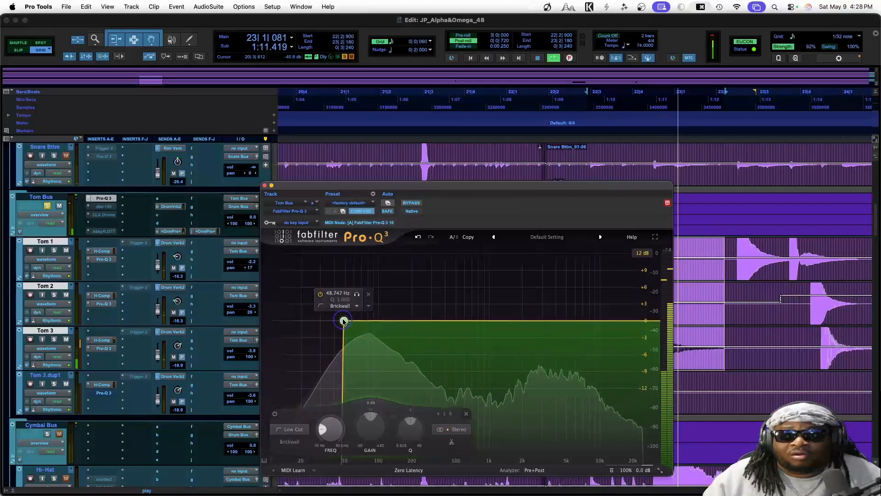
{"action": "left_click", "coordinate": [266, 186]}
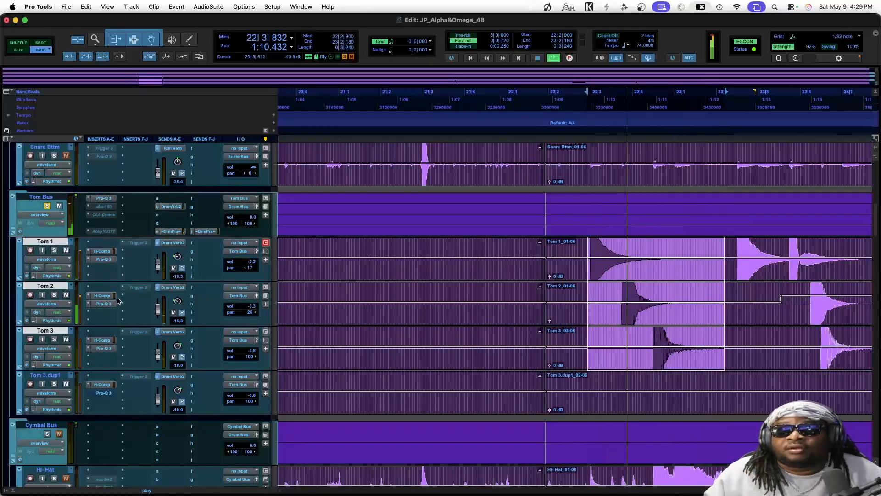
Re-enable the dbx-160 and Abbey Road J37 Tape inserts on the Tom Bus and review their settings.
{"action": "left_click", "coordinate": [100, 210], "text": "ctrl+super"}
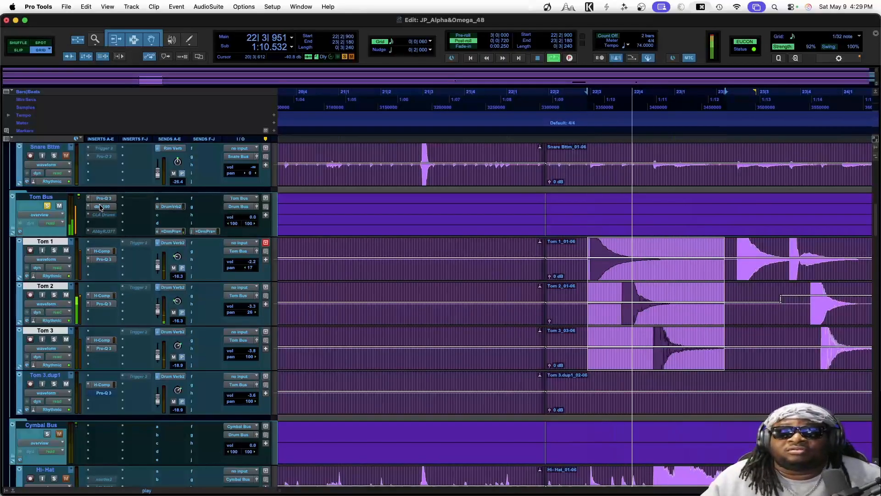
{"action": "left_click", "coordinate": [101, 206]}
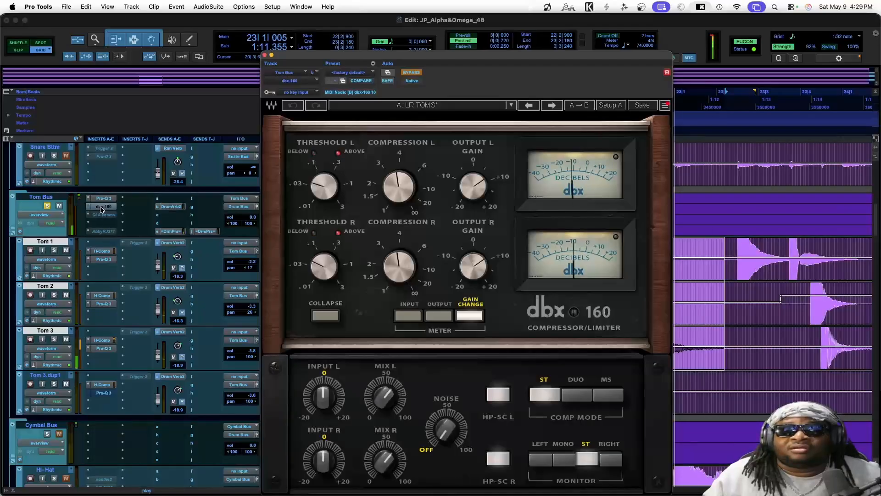
{"action": "left_click", "coordinate": [101, 206], "text": "super"}
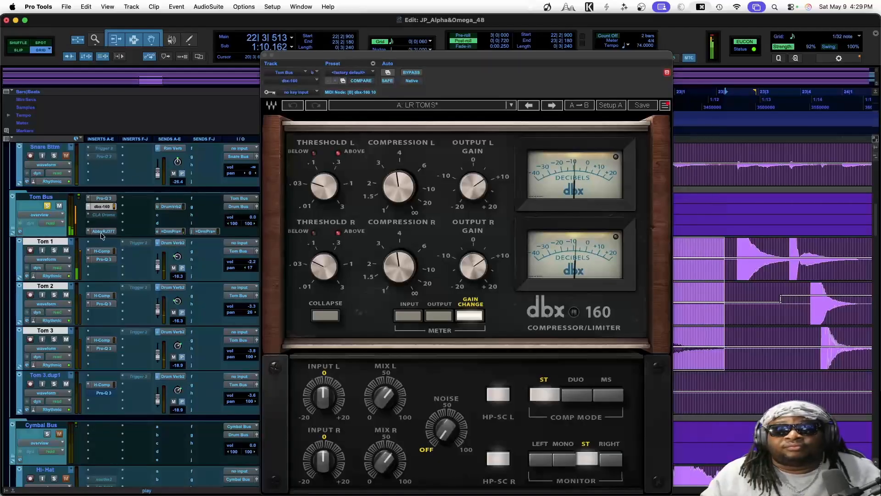
{"action": "left_click", "coordinate": [101, 232]}
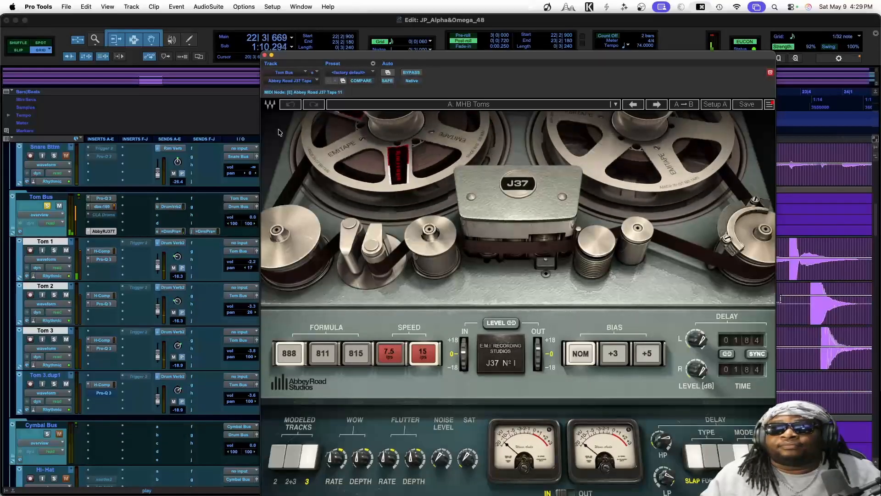
{"action": "left_click", "coordinate": [265, 55]}
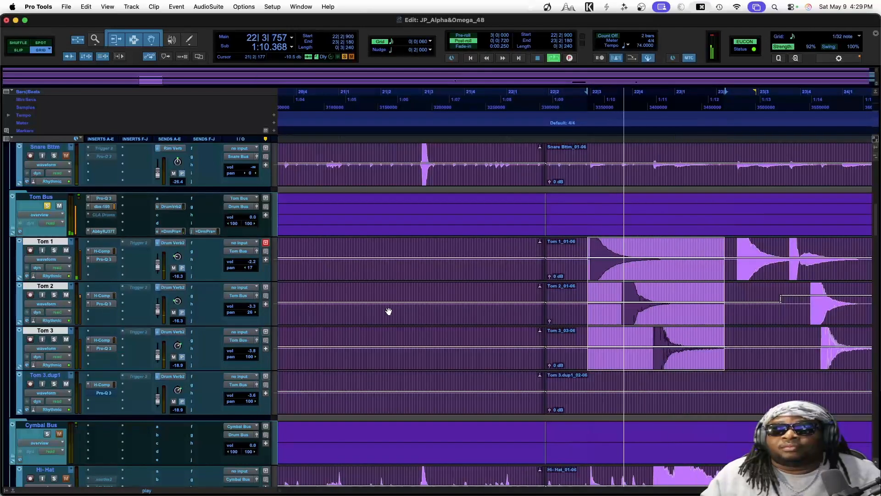
Look along the tom tracks from bar 22 to about bar 51 for the recorded part on Tom 3.dup1.
{"action": "scroll", "coordinate": [388, 312], "scroll_direction": "down", "scroll_amount": 5}
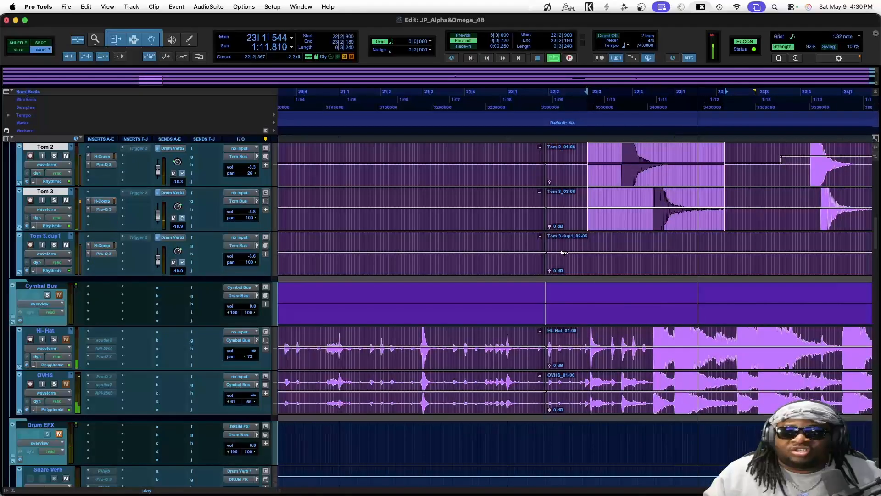
{"action": "key", "text": "super+bracketleft"}
{"action": "key", "text": "super+bracketleft"}
{"action": "key", "text": "super+bracketleft"}
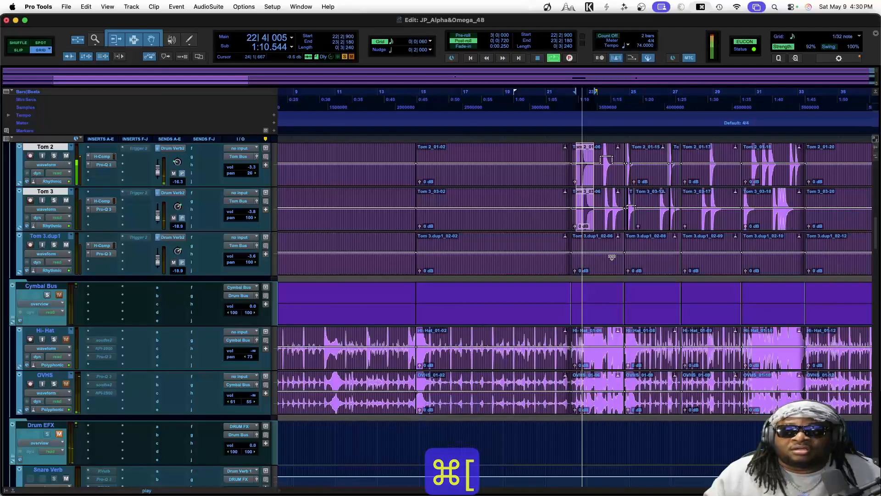
{"action": "scroll", "coordinate": [612, 257], "scroll_direction": "right", "scroll_amount": 10}
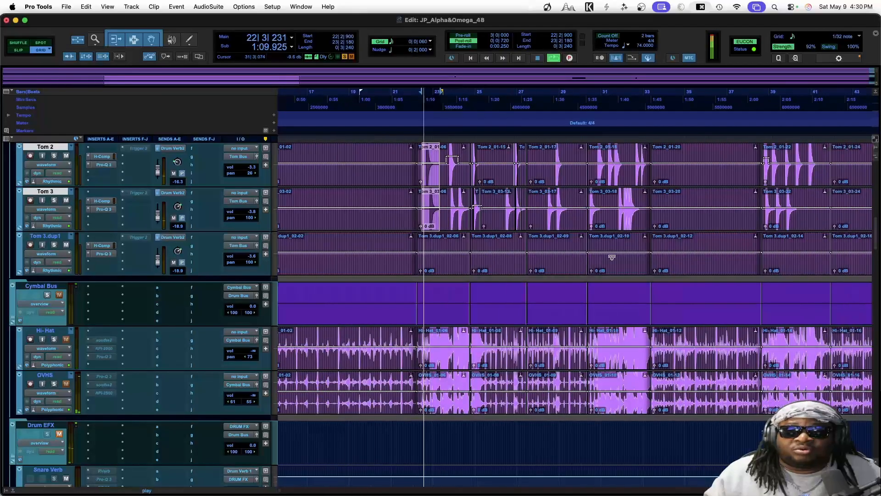
{"action": "scroll", "coordinate": [613, 258], "scroll_direction": "right", "scroll_amount": 2}
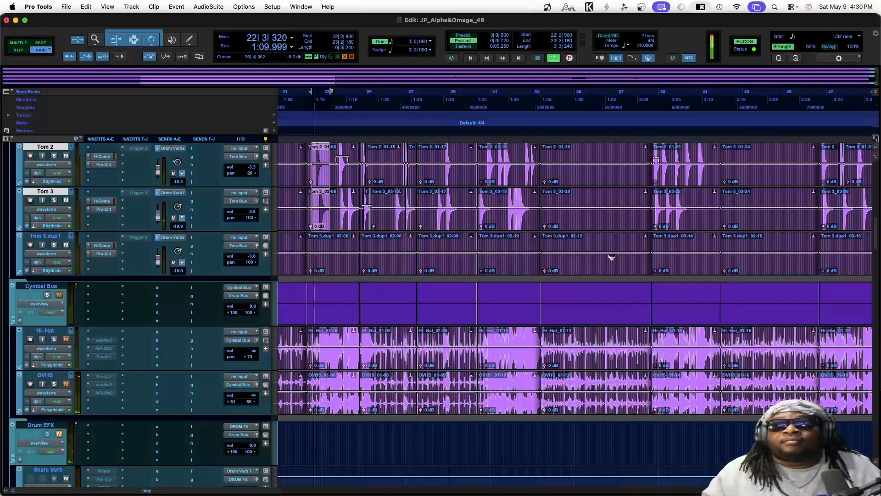
{"action": "scroll", "coordinate": [612, 258], "scroll_direction": "right", "scroll_amount": 5}
{"action": "scroll", "coordinate": [612, 257], "scroll_direction": "right", "scroll_amount": 8}
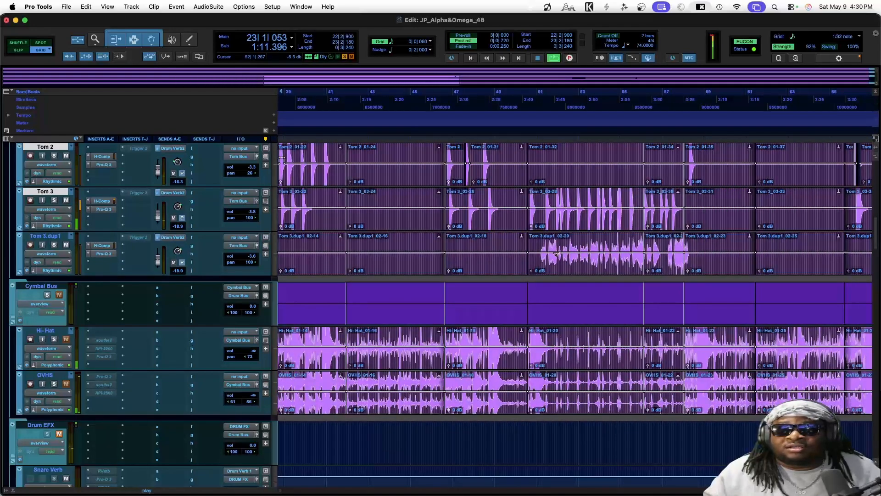
Play back the Tom 3.dup1 part from 51|1|840 through bar 57.
{"action": "left_click", "coordinate": [541, 247]}
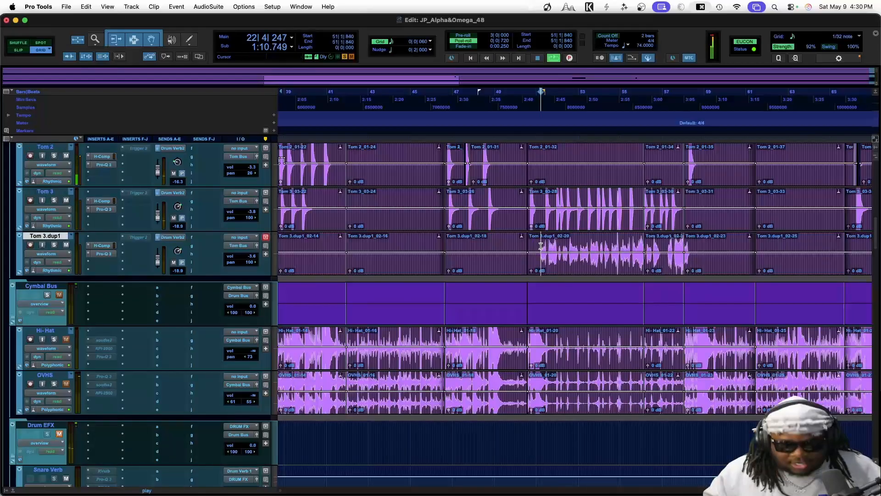
{"action": "key", "text": "super+bracketright"}
{"action": "key", "text": "space"}
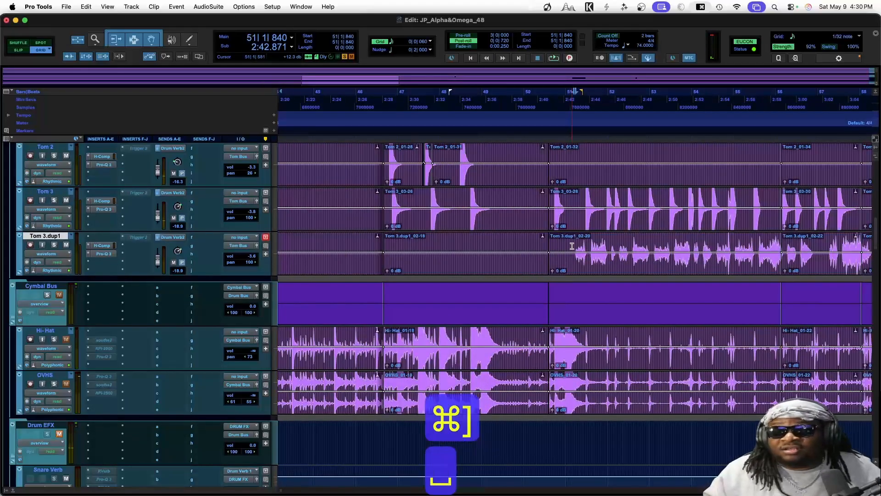
{"action": "scroll", "coordinate": [578, 248], "scroll_direction": "right", "scroll_amount": 8}
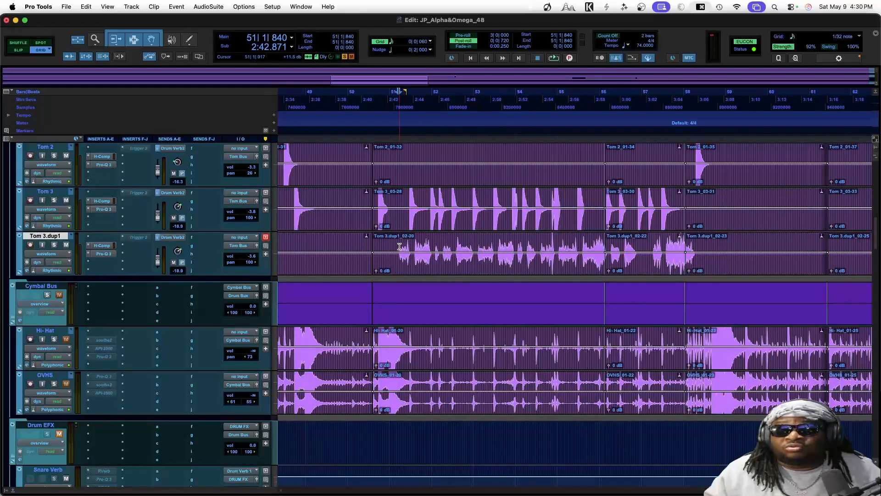
{"action": "key", "text": "space"}
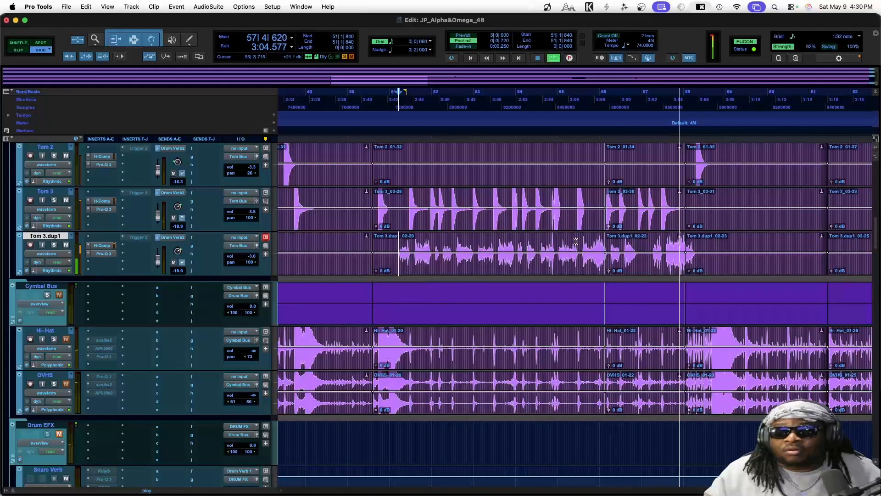
{"action": "key", "text": "space"}
Split the Tom 3 clip at the start of the tom hit at 55|2|951.
{"action": "scroll", "coordinate": [563, 251], "scroll_direction": "up", "scroll_amount": 5}
{"action": "scroll", "coordinate": [562, 252], "scroll_direction": "up", "scroll_amount": 2}
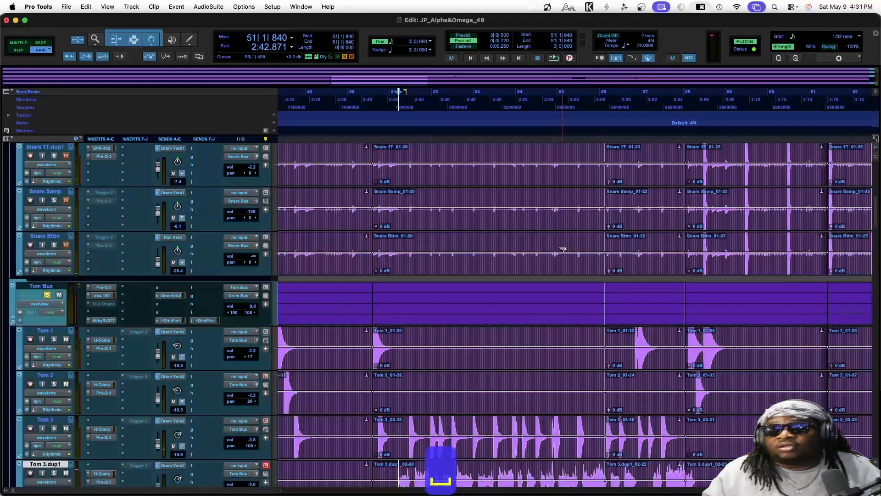
{"action": "scroll", "coordinate": [562, 251], "scroll_direction": "down", "scroll_amount": 3}
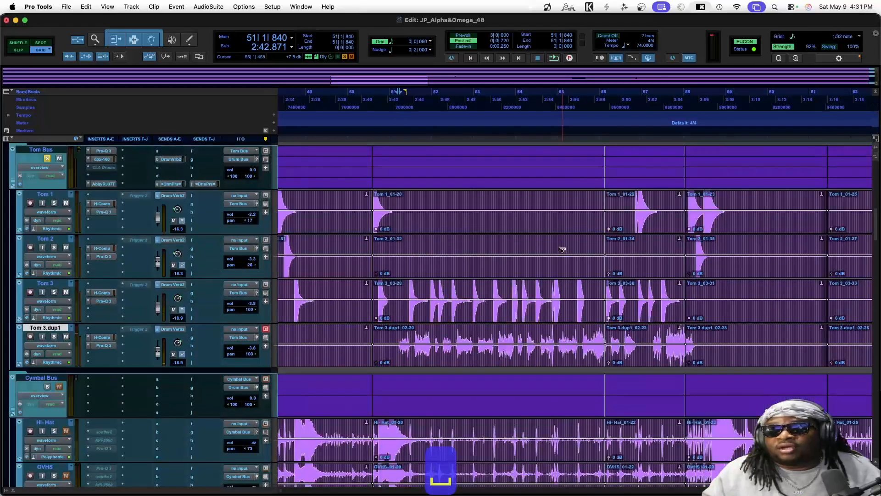
{"action": "scroll", "coordinate": [578, 295], "scroll_direction": "down", "scroll_amount": 5}
{"action": "left_click", "coordinate": [575, 291]}
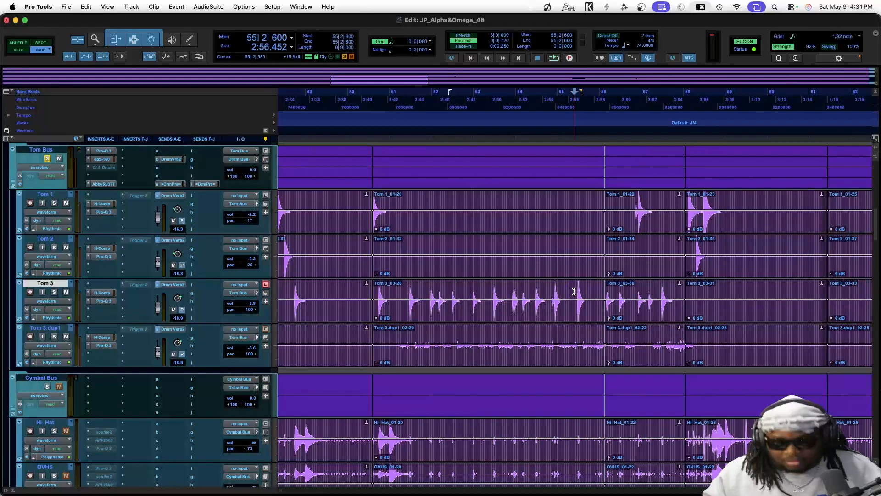
{"action": "key", "text": "super+bracketright"}
{"action": "key", "text": "super+bracketright"}
{"action": "key", "text": "super+bracketright"}
{"action": "scroll", "coordinate": [575, 291], "scroll_direction": "up", "scroll_amount": 5}
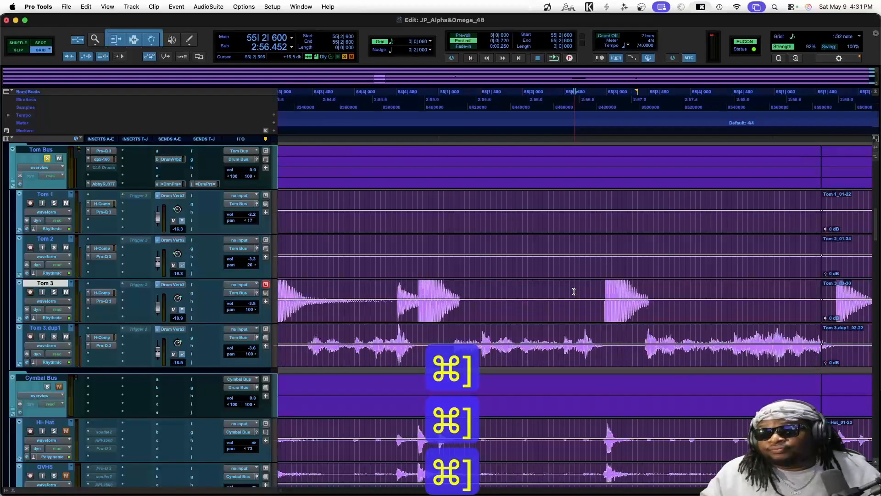
{"action": "key", "text": "Tab"}
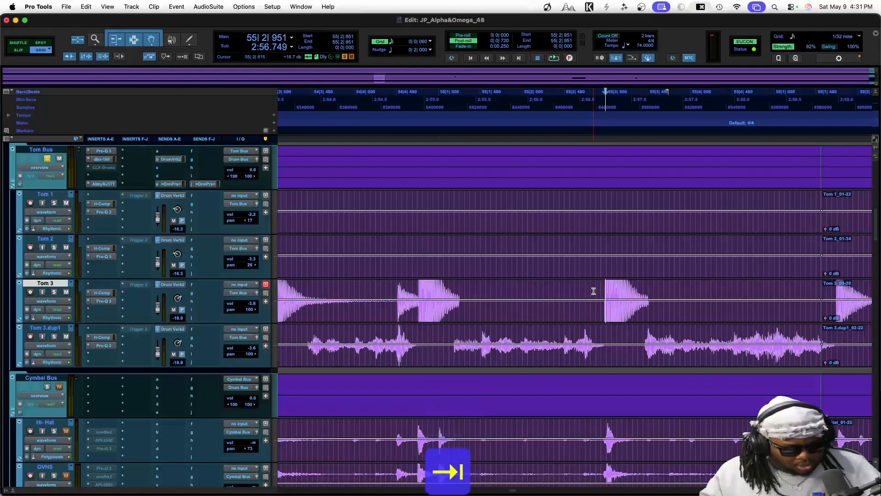
{"action": "key", "text": "super+e"}
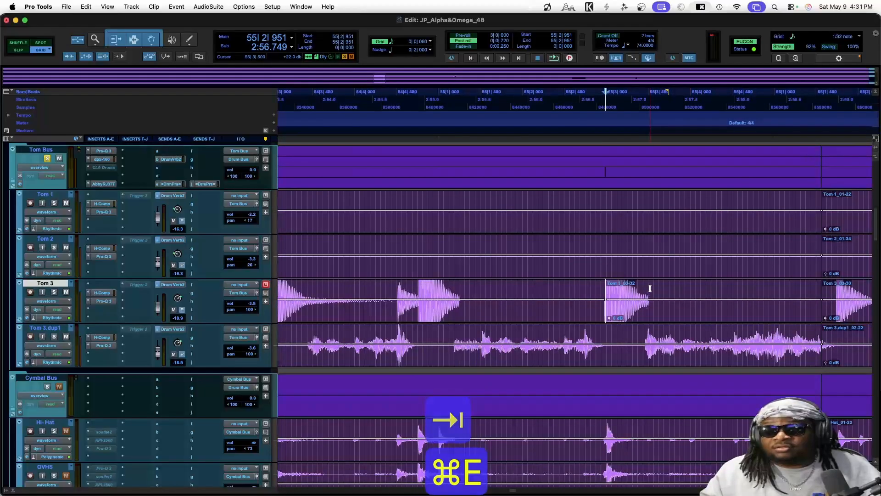
Split the Tom 3 clip at 55|3|480 and copy the isolated tom hit to 56|1|000 on the same track.
{"action": "key", "text": "Tab"}
{"action": "key", "text": "super+e"}
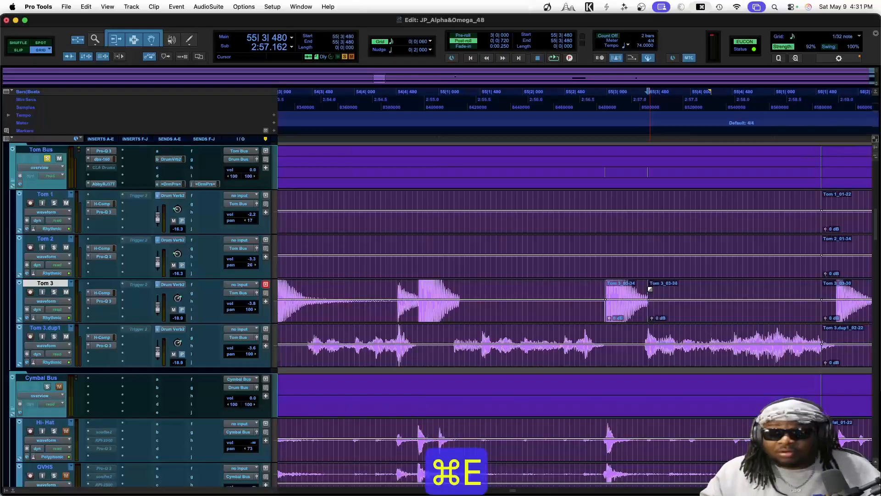
{"action": "left_click_drag", "start_coordinate": [619, 319], "coordinate": [788, 320]}
{"action": "key", "text": "super+bracketright"}
{"action": "key", "text": "super+bracketright"}
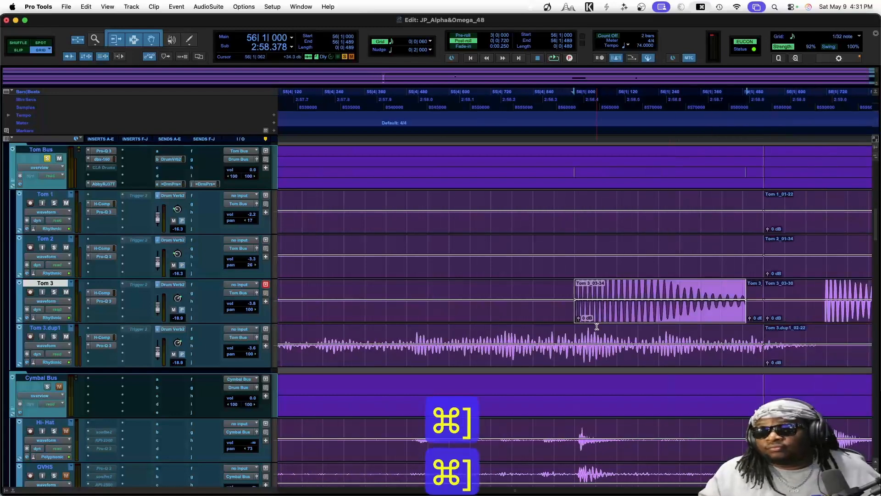
{"action": "scroll", "coordinate": [603, 324], "scroll_direction": "down", "scroll_amount": 1}
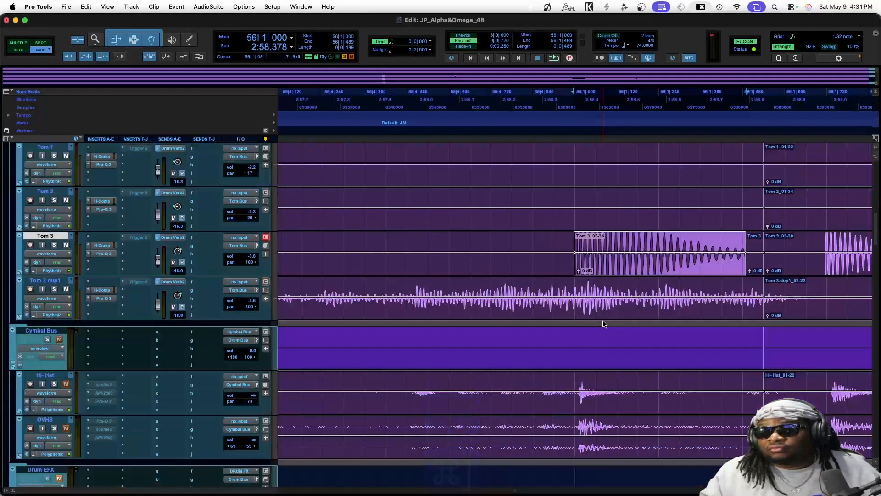
{"action": "scroll", "coordinate": [603, 323], "scroll_direction": "up", "scroll_amount": 1}
{"action": "key", "text": "super+bracketleft"}
{"action": "key", "text": "super+bracketleft"}
{"action": "key", "text": "super+bracketleft"}
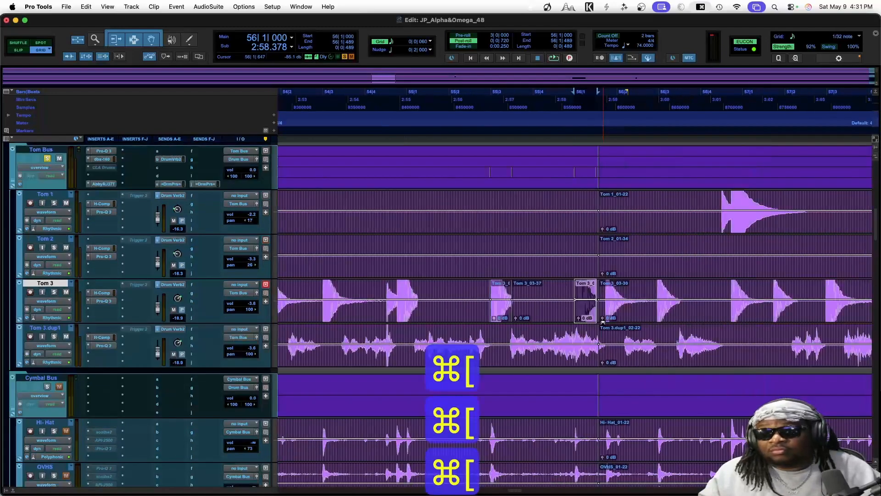
Play back the edited Tom 3 hits from 55|2|360 and save the session.
{"action": "left_click", "coordinate": [465, 291]}
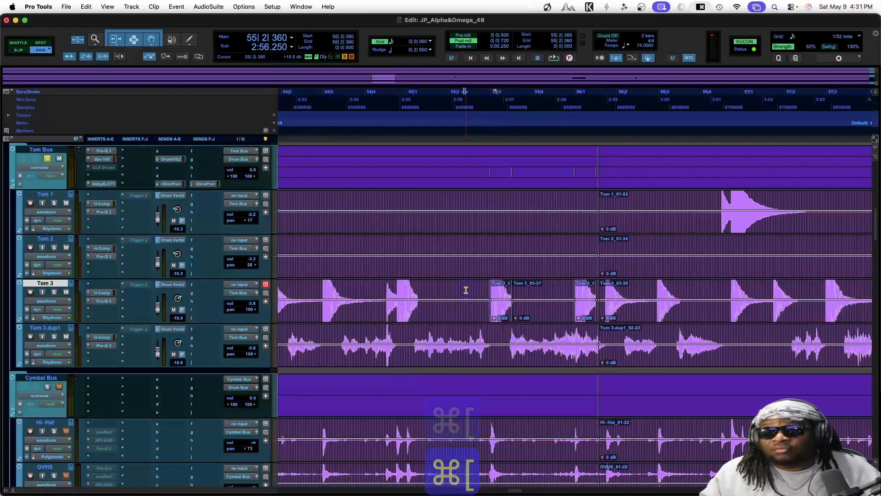
{"action": "key", "text": "space"}
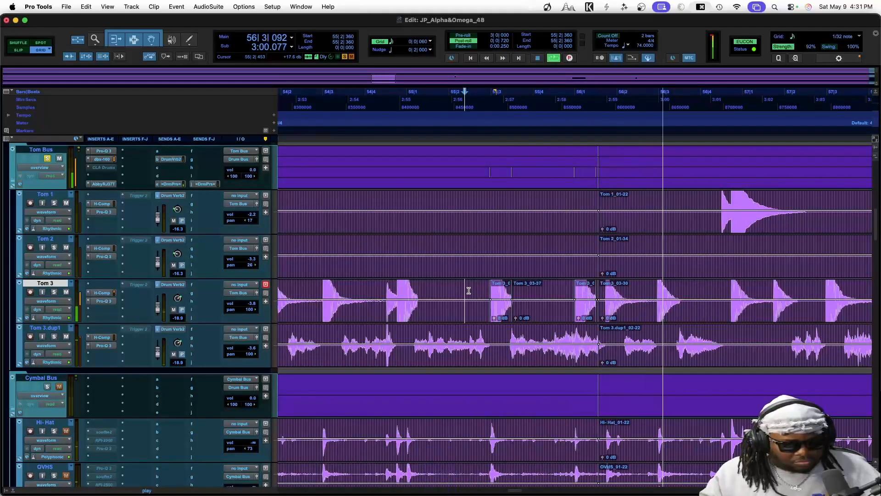
{"action": "key", "text": "super+s"}
{"action": "key", "text": "super+bracketleft"}
{"action": "key", "text": "super+bracketleft"}
{"action": "key", "text": "space"}
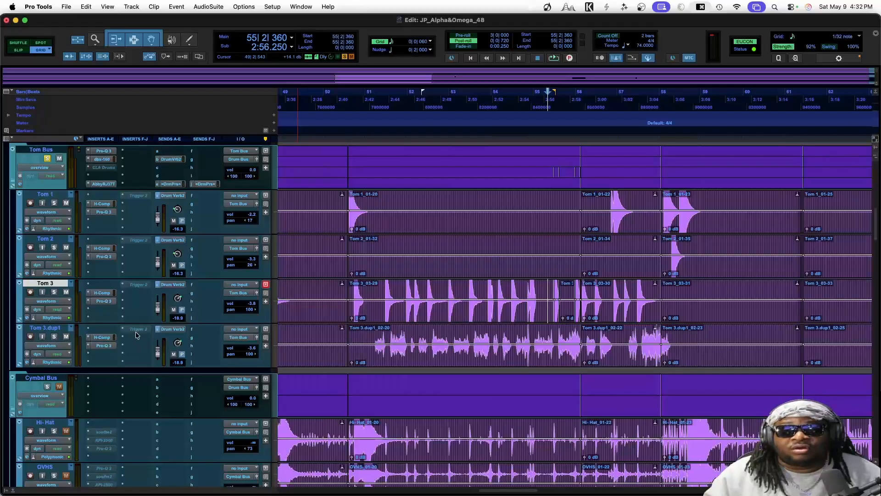
Audition the Cymbal Bus in solo in the Mix window and return the solo to the Tom Bus.
{"action": "scroll", "coordinate": [113, 357], "scroll_direction": "down", "scroll_amount": 5}
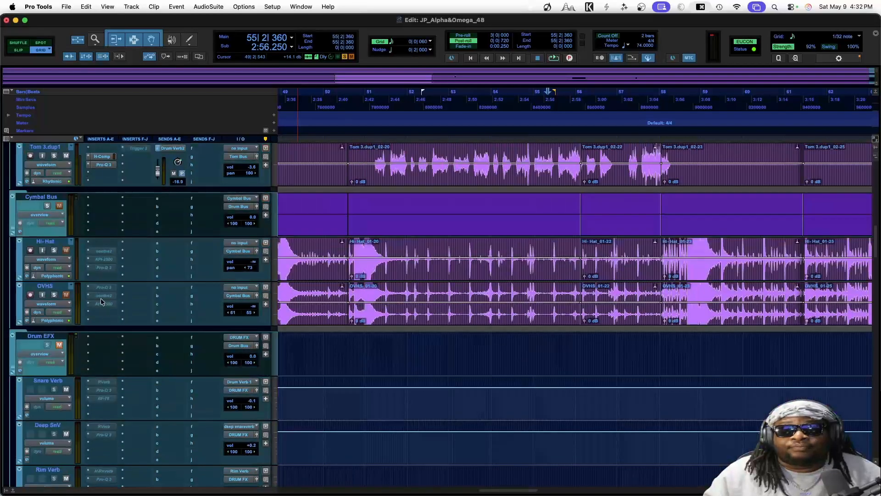
{"action": "key", "text": "super+equal"}
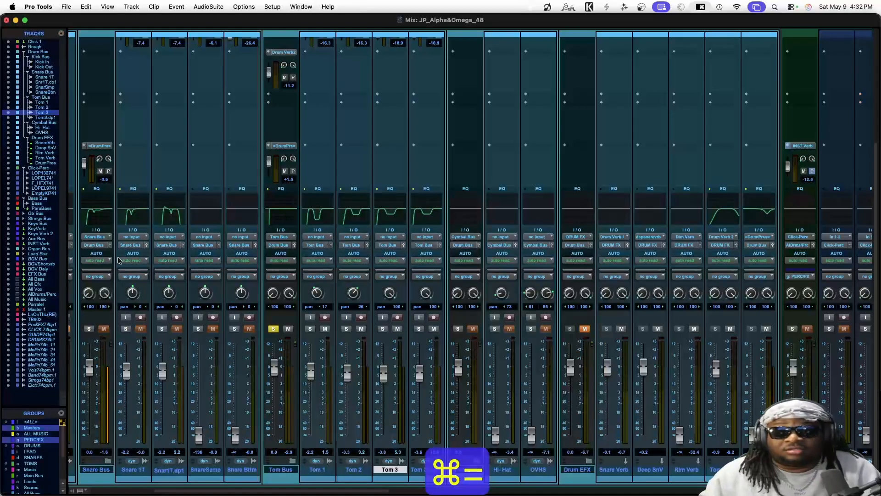
{"action": "left_click", "coordinate": [275, 330]}
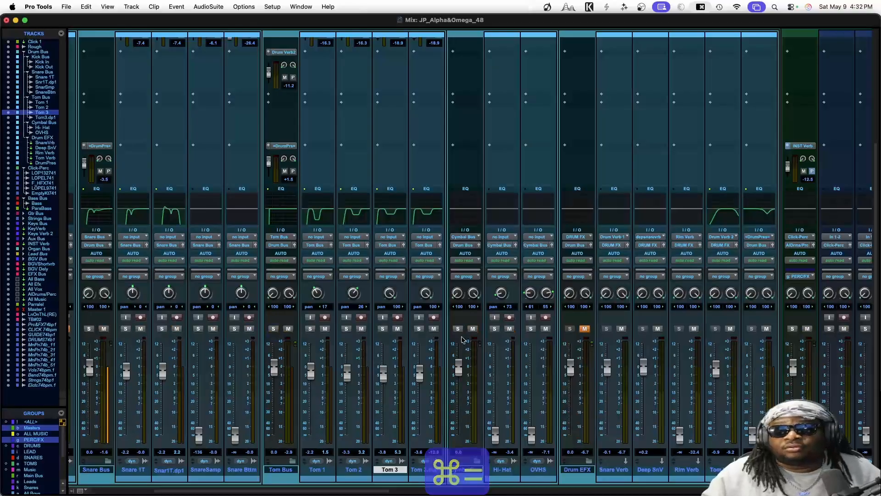
{"action": "left_click", "coordinate": [458, 329]}
{"action": "key", "text": "space"}
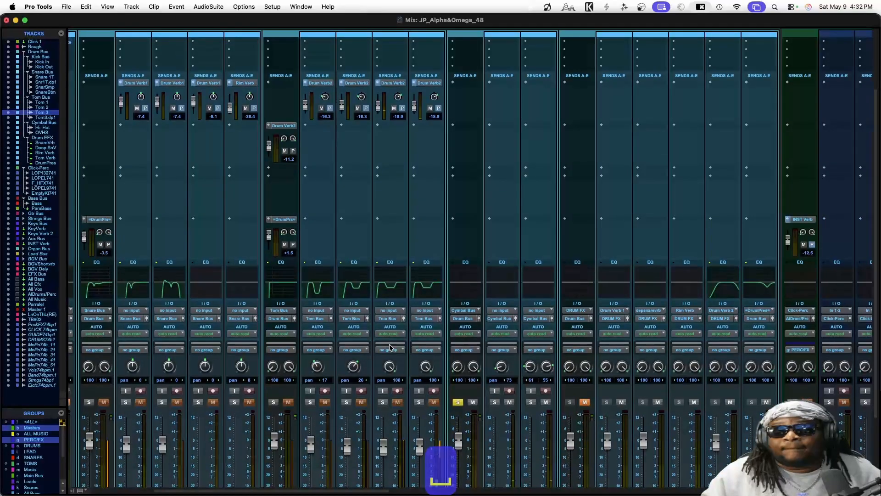
{"action": "key", "text": "space"}
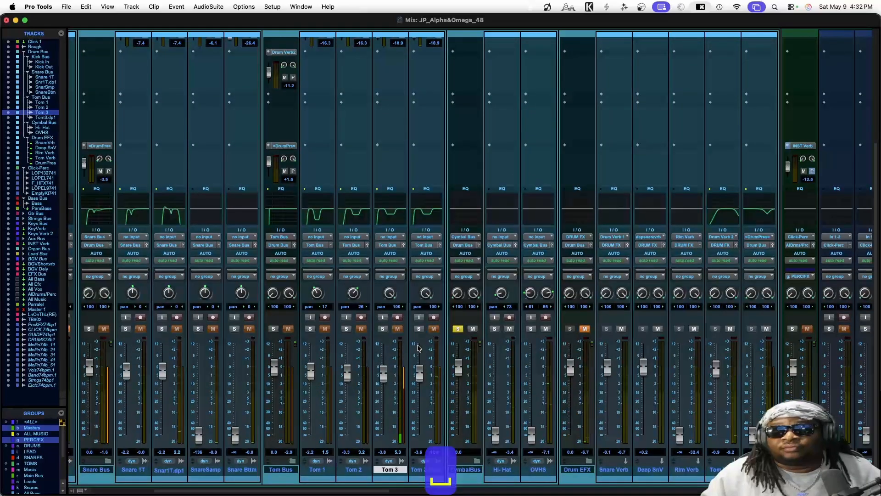
{"action": "left_click", "coordinate": [459, 330]}
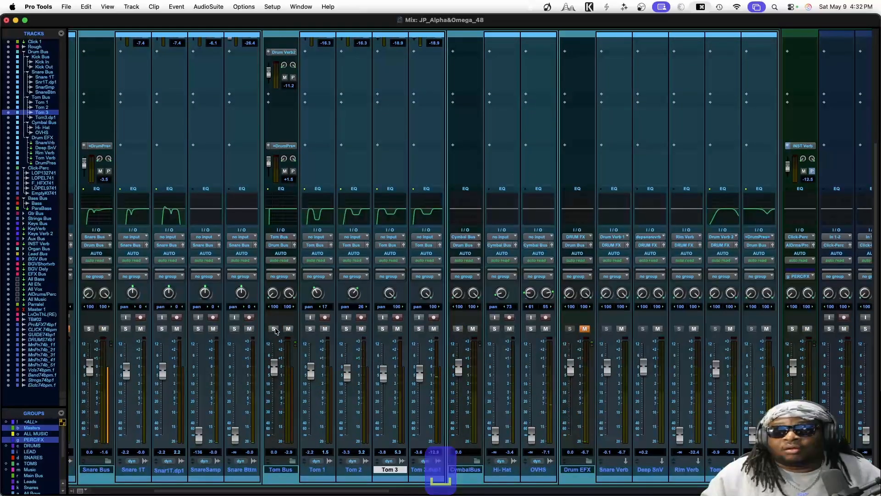
Review the Abbey Road J37 Tape, dbx-160 and Pro-Q 3 settings on the Tom Bus.
{"action": "scroll", "coordinate": [273, 331], "scroll_direction": "up", "scroll_amount": 5}
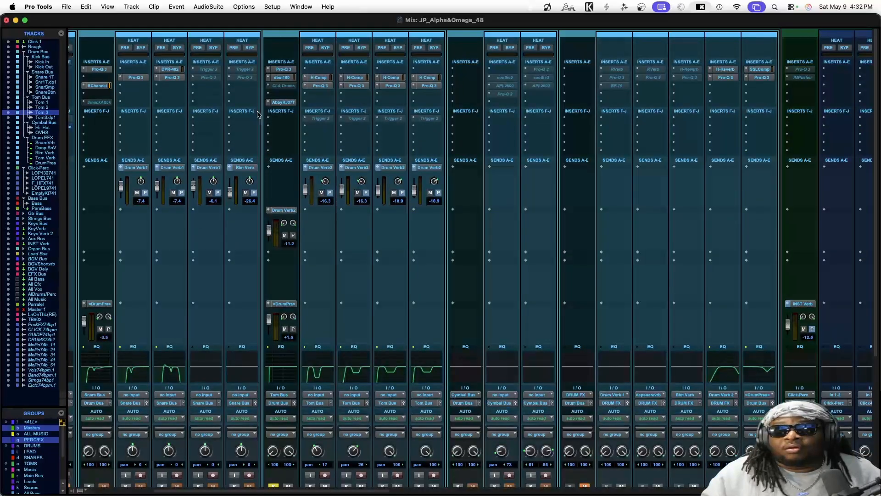
{"action": "left_click", "coordinate": [275, 102]}
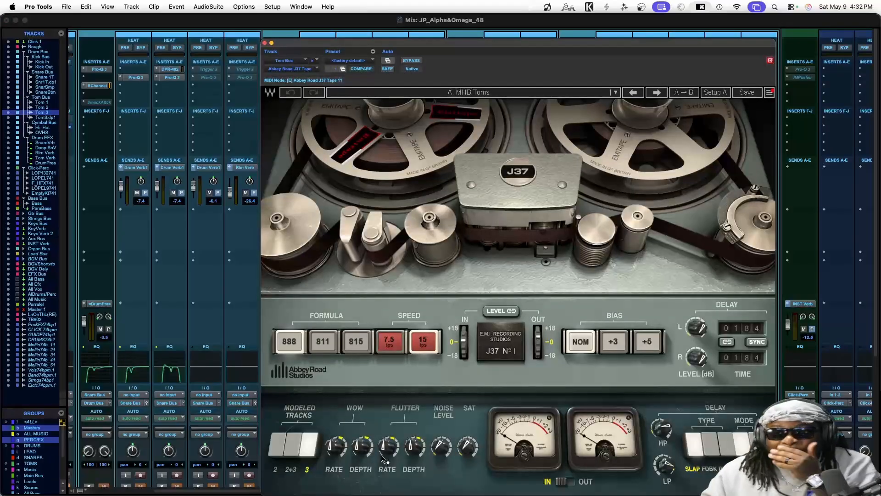
{"action": "mouse_move", "coordinate": [441, 447]}
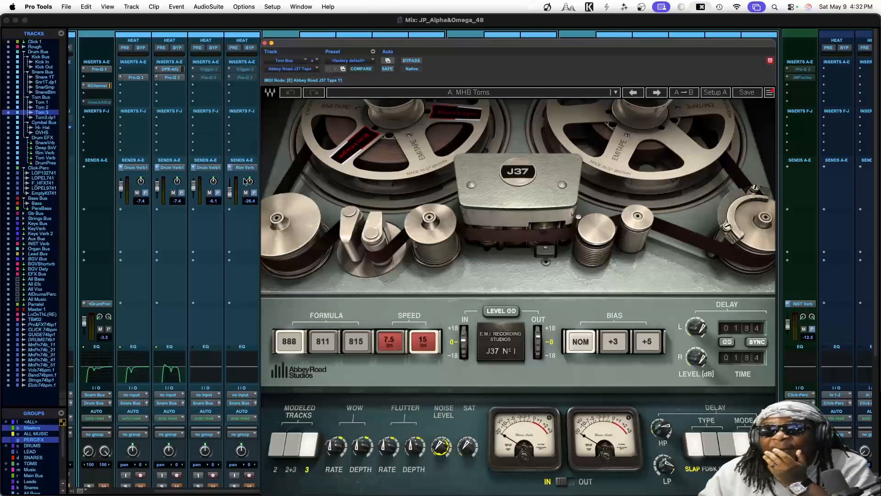
{"action": "left_click", "coordinate": [265, 43]}
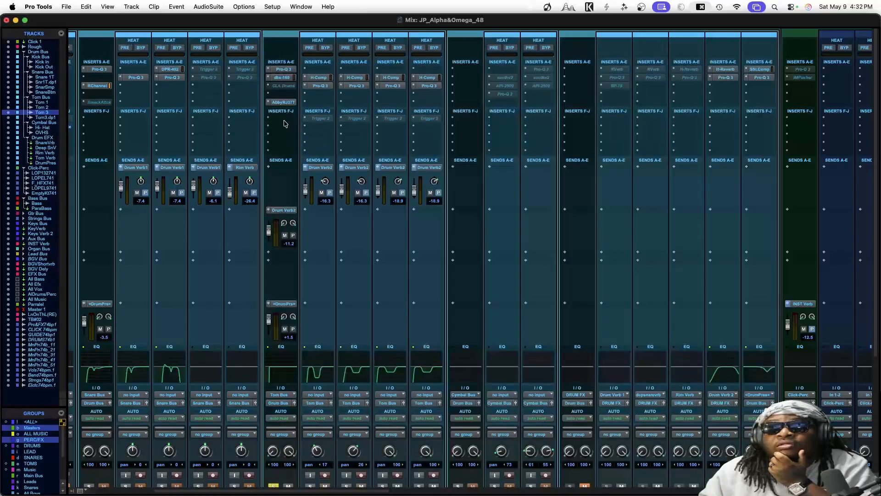
{"action": "left_click", "coordinate": [285, 78]}
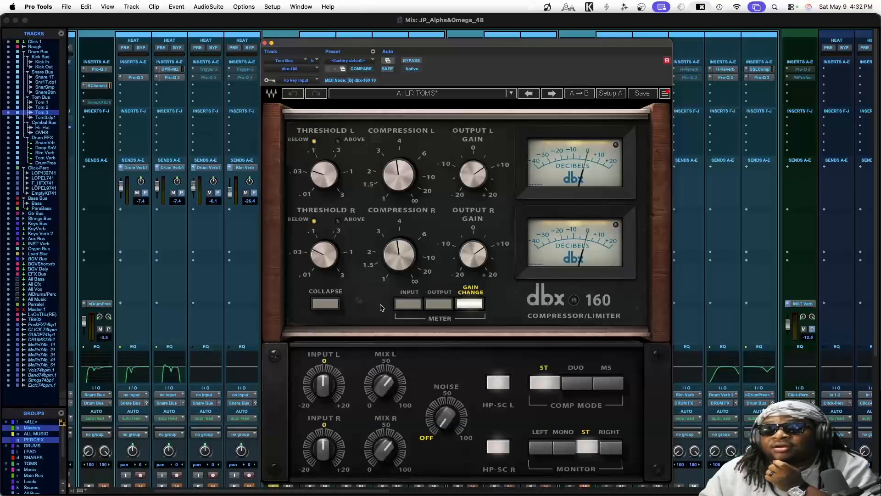
{"action": "left_click", "coordinate": [266, 43]}
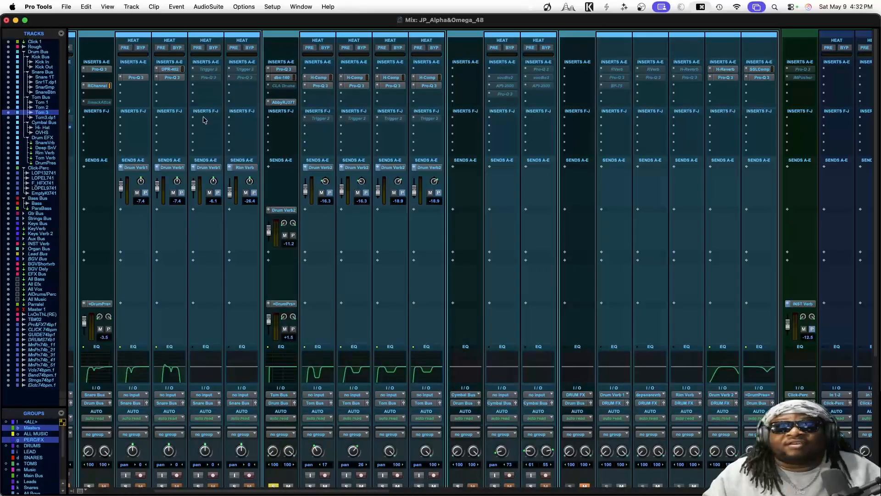
{"action": "left_click", "coordinate": [287, 69]}
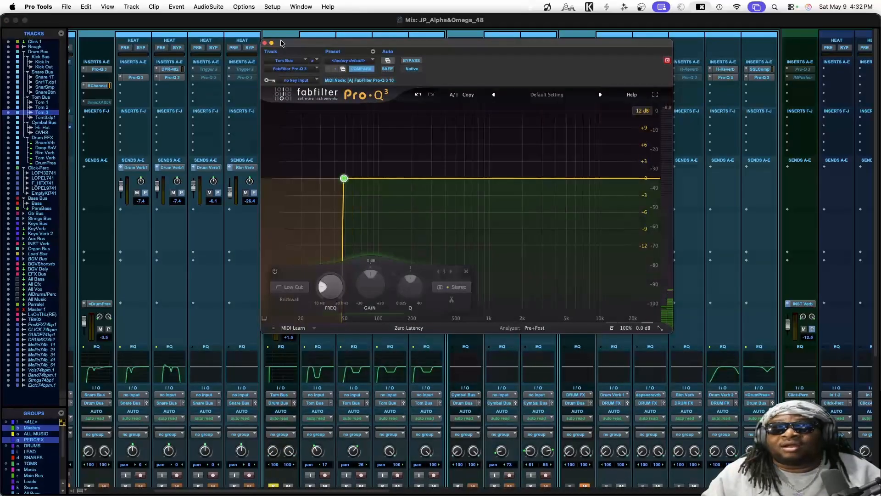
{"action": "left_click", "coordinate": [265, 43]}
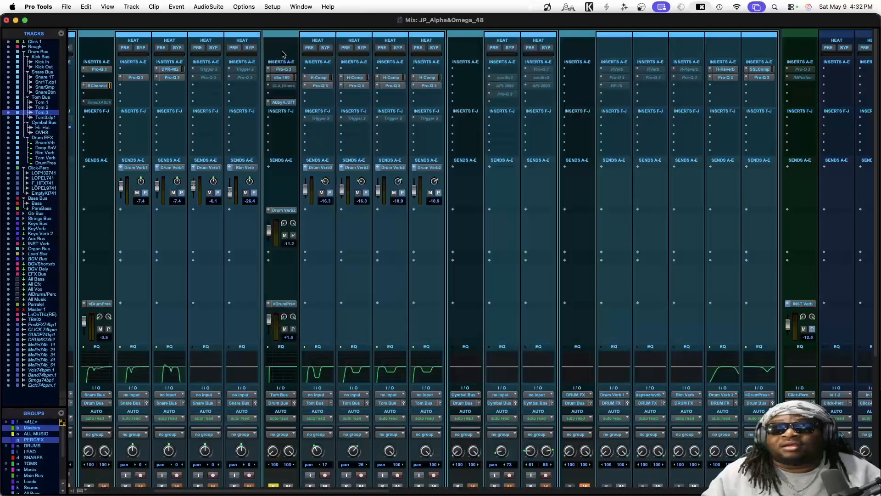
Switch the H-Comp Analog setting to OFF on the Tom 1, Tom 2, Tom 3 and Tom 3.dup1 tracks.
{"action": "left_click", "coordinate": [318, 77]}
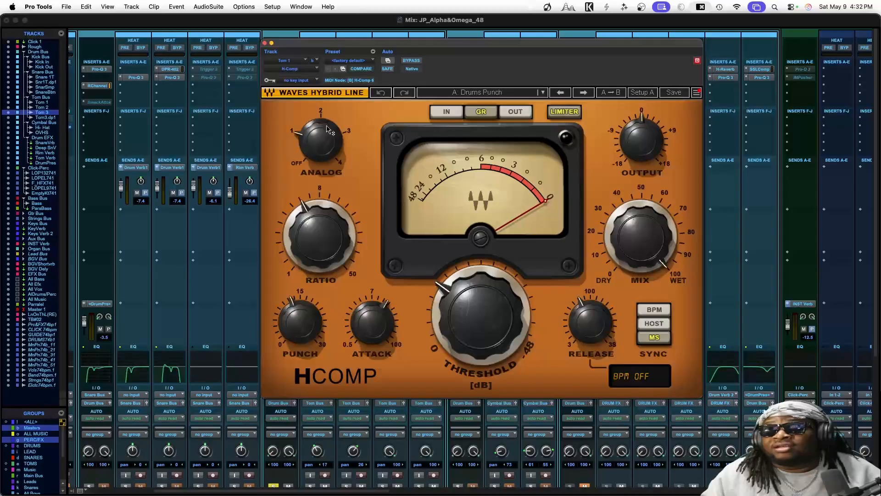
{"action": "left_click_drag", "start_coordinate": [322, 156], "coordinate": [315, 196]}
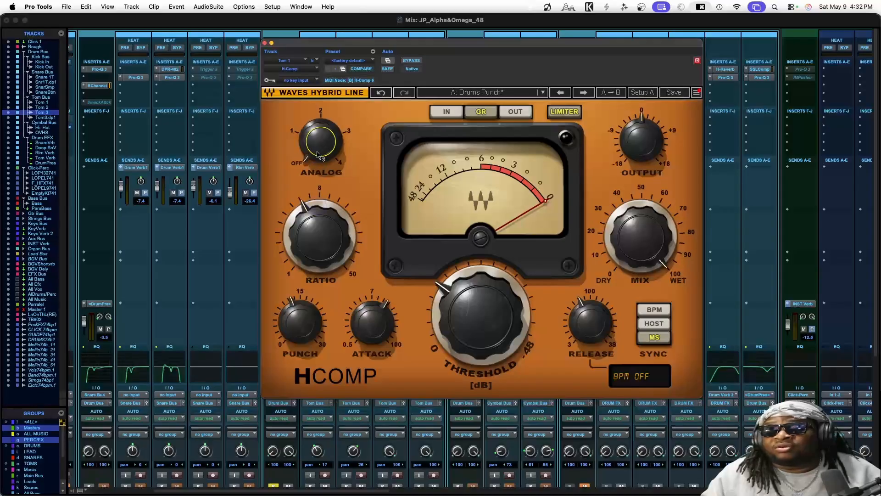
{"action": "left_click", "coordinate": [264, 43]}
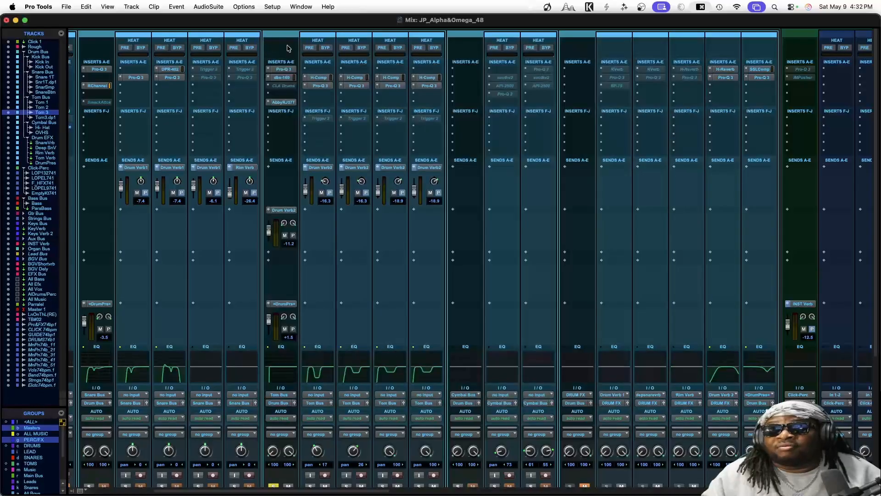
{"action": "left_click", "coordinate": [355, 77]}
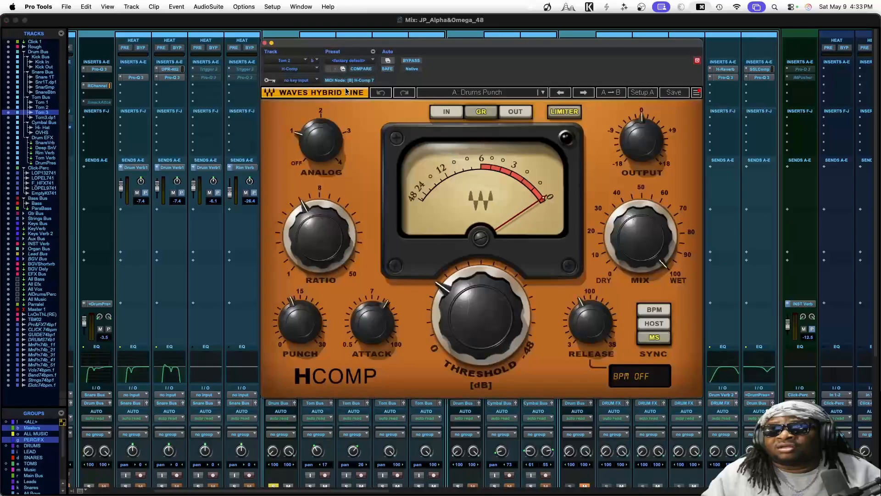
{"action": "left_click", "coordinate": [265, 43]}
{"action": "left_click", "coordinate": [400, 76]}
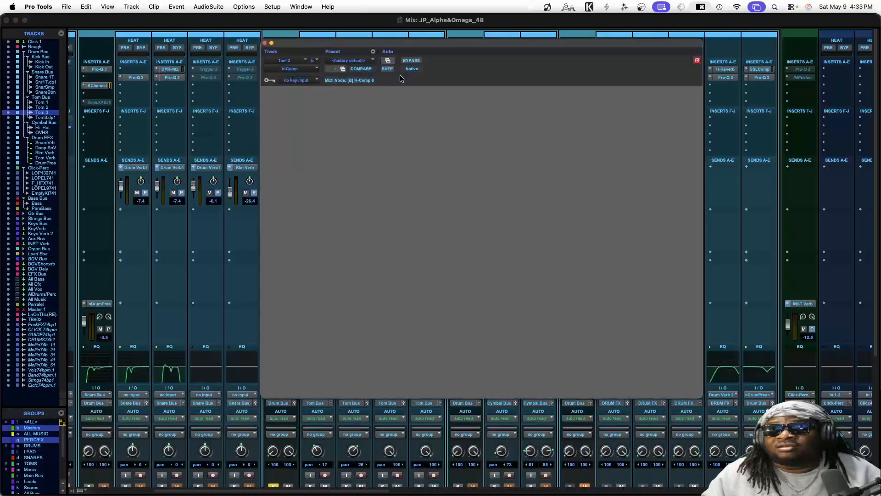
{"action": "left_click_drag", "start_coordinate": [317, 152], "coordinate": [320, 180]}
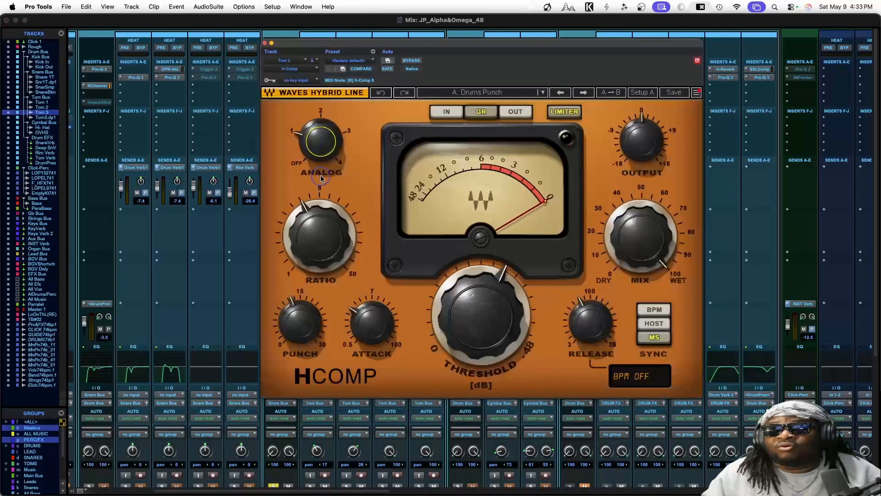
{"action": "left_click", "coordinate": [265, 43]}
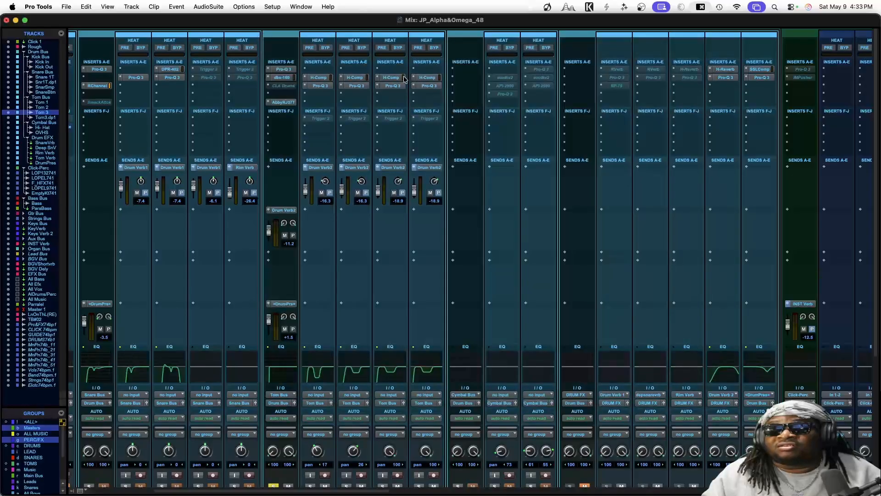
{"action": "left_click", "coordinate": [428, 78]}
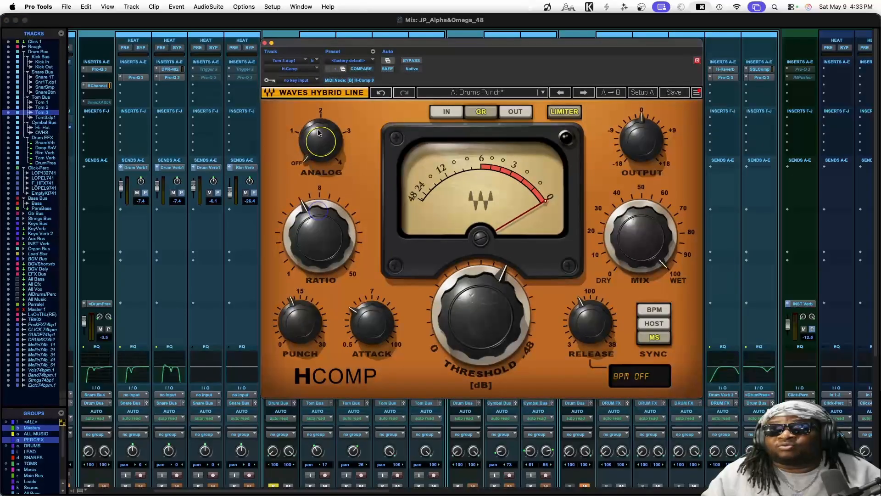
{"action": "left_click", "coordinate": [265, 43]}
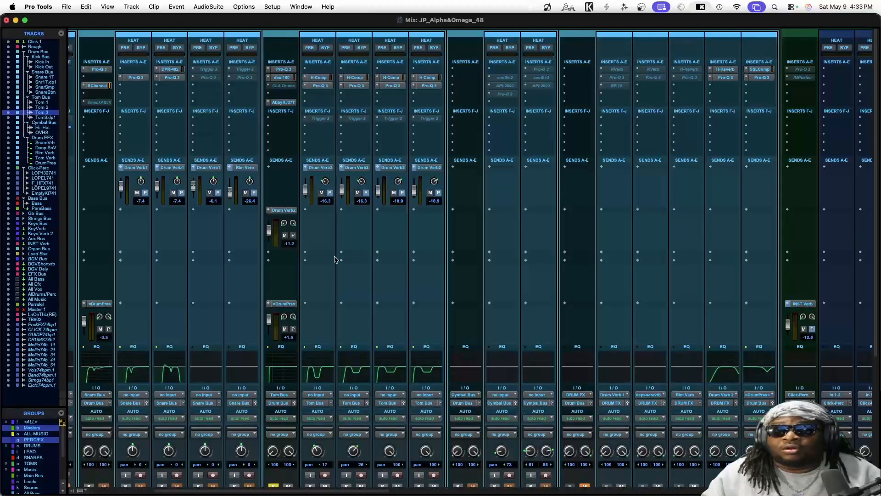
Move the solo from the Tom Bus to the Cymbal Bus and look over the inserts of its tracks.
{"action": "scroll", "coordinate": [334, 255], "scroll_direction": "down", "scroll_amount": 6}
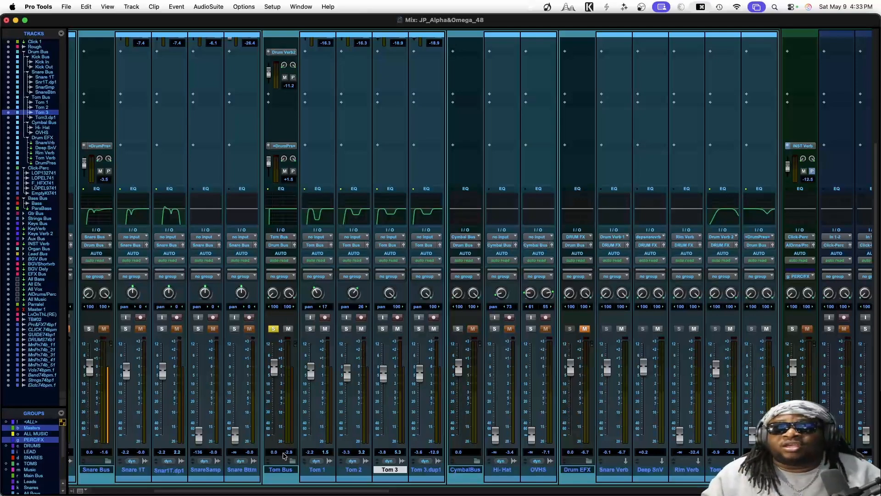
{"action": "left_click", "coordinate": [273, 328]}
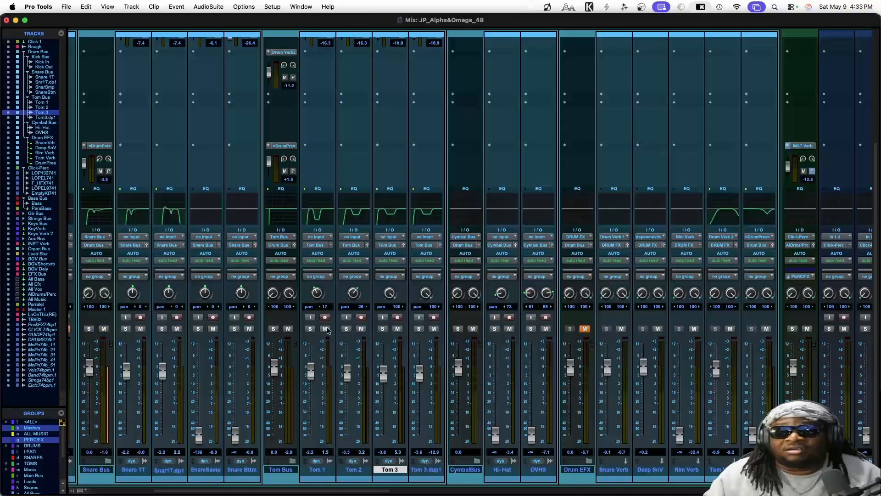
{"action": "left_click", "coordinate": [458, 329]}
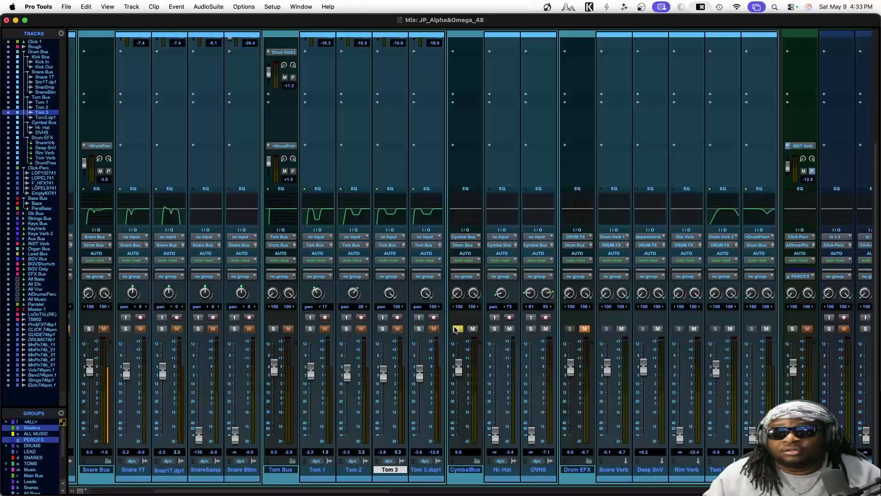
{"action": "scroll", "coordinate": [460, 288], "scroll_direction": "up", "scroll_amount": 5}
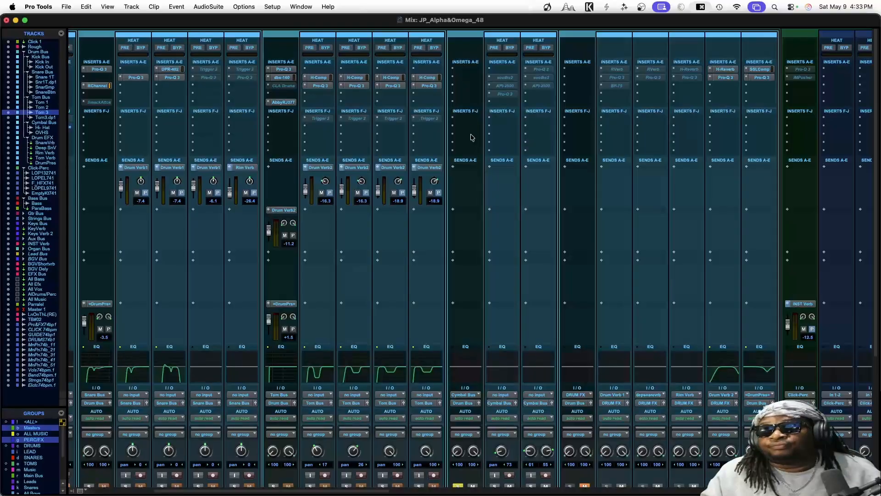
{"action": "scroll", "coordinate": [470, 129], "scroll_direction": "down", "scroll_amount": 5}
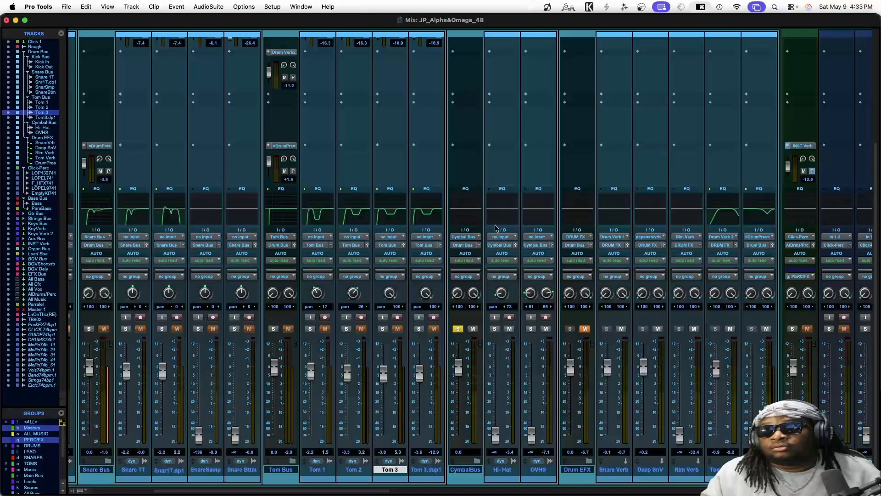
Make the soothe2, API-2500 and Pro-Q 3 inserts on the Hi-Hat track active and open soothe2.
{"action": "scroll", "coordinate": [468, 282], "scroll_direction": "up", "scroll_amount": 5}
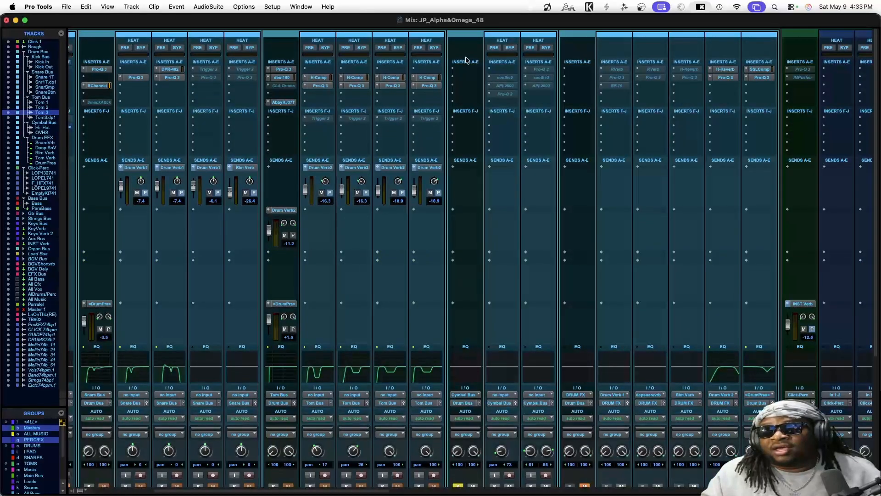
{"action": "left_click", "coordinate": [508, 89], "text": "ctrl+super"}
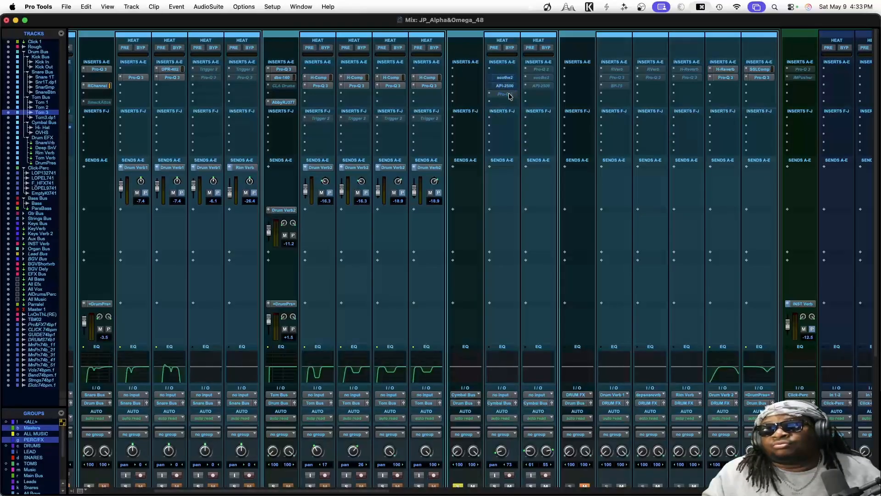
{"action": "left_click", "coordinate": [509, 94], "text": "ctrl+super"}
{"action": "left_click", "coordinate": [507, 80], "text": "super"}
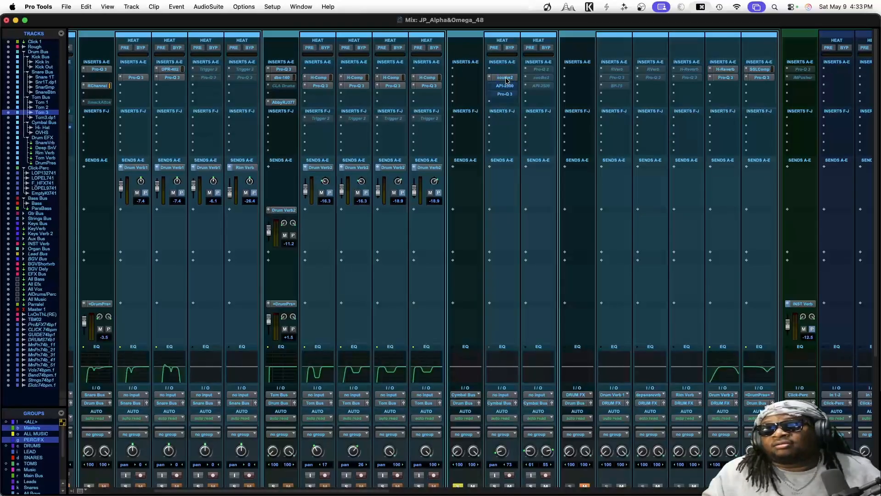
{"action": "left_click", "coordinate": [506, 79]}
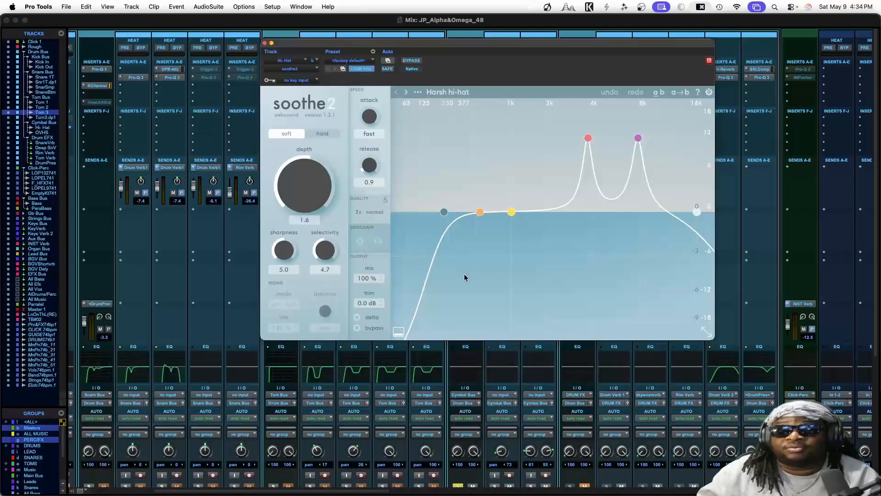
Switch soothe2's delta monitoring on and off repeatedly to demonstrate the removed signal, leaving it off.
{"action": "left_click", "coordinate": [364, 320]}
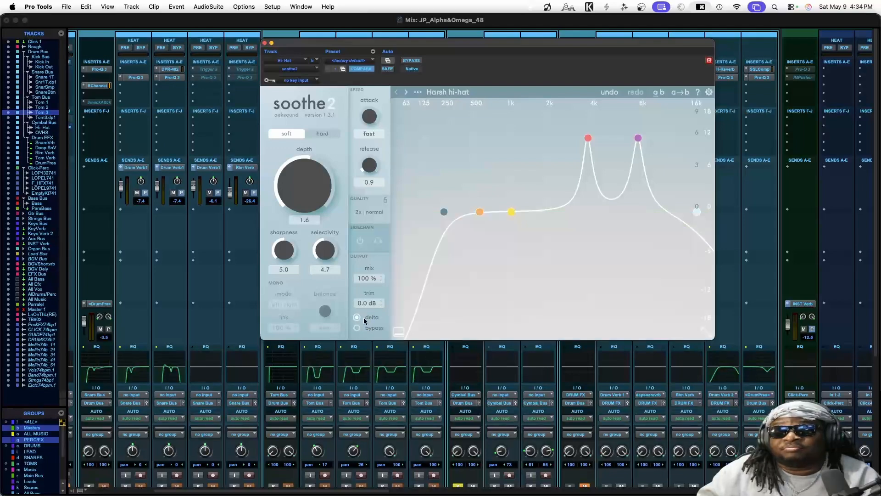
{"action": "left_click", "coordinate": [363, 320]}
{"action": "left_click", "coordinate": [362, 320]}
{"action": "left_click", "coordinate": [363, 321]}
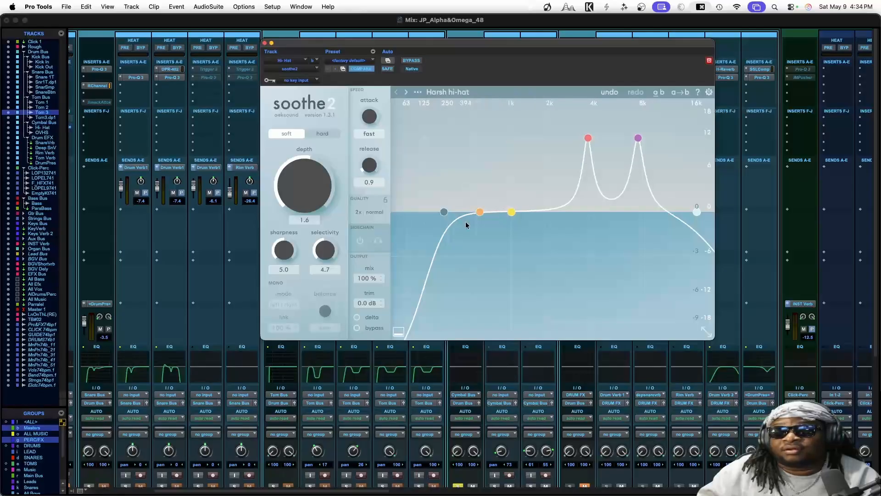
{"action": "scroll", "coordinate": [472, 409], "scroll_direction": "down", "scroll_amount": 3}
{"action": "scroll", "coordinate": [472, 408], "scroll_direction": "up", "scroll_amount": 3}
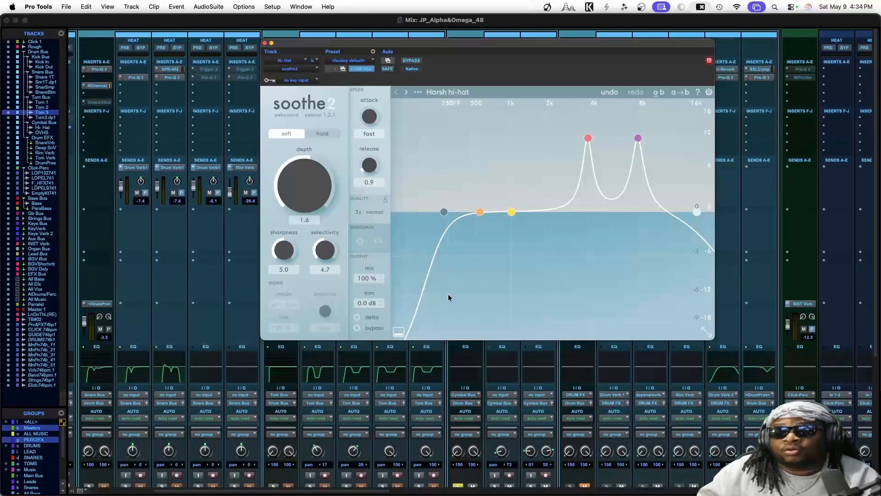
In the Edit window, play the Hi-Hat clip starting near bar 42 and raise the Hi-Hat volume to -12.7 dB.
{"action": "left_click_drag", "start_coordinate": [415, 44], "coordinate": [256, 22]}
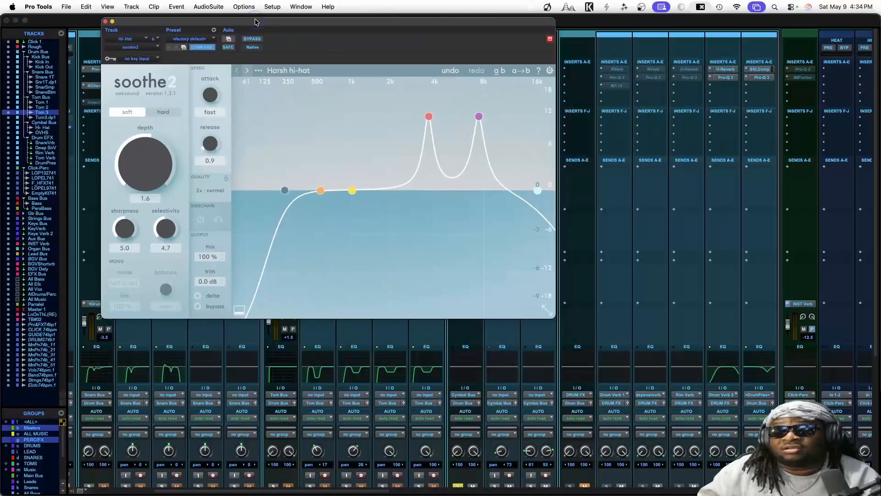
{"action": "key", "text": "super+equal"}
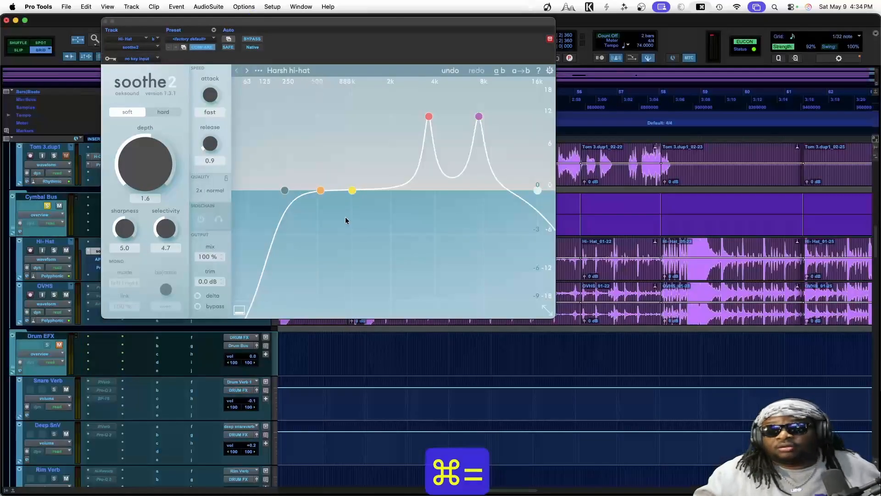
{"action": "left_click_drag", "start_coordinate": [245, 21], "coordinate": [249, 404]}
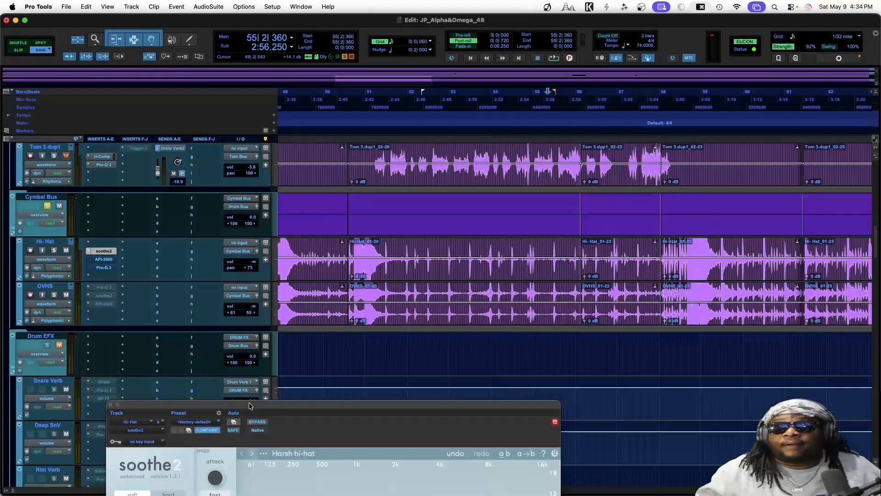
{"action": "scroll", "coordinate": [384, 260], "scroll_direction": "left", "scroll_amount": 10}
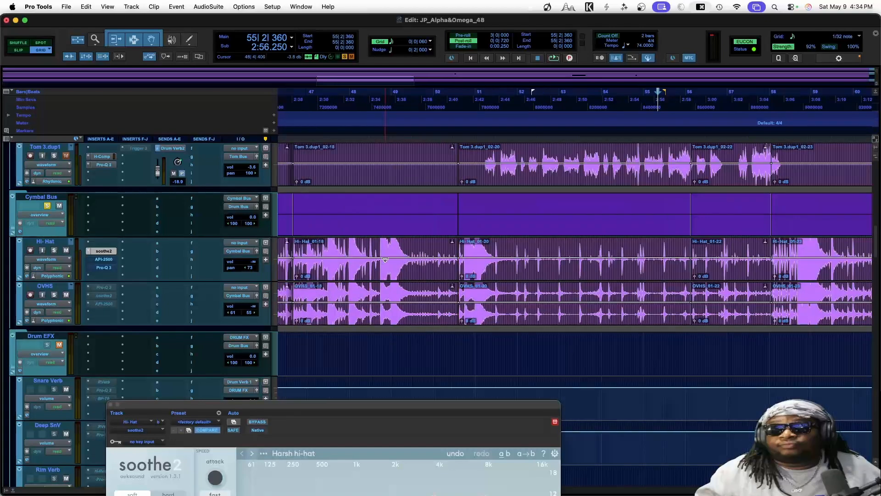
{"action": "left_click", "coordinate": [519, 277]}
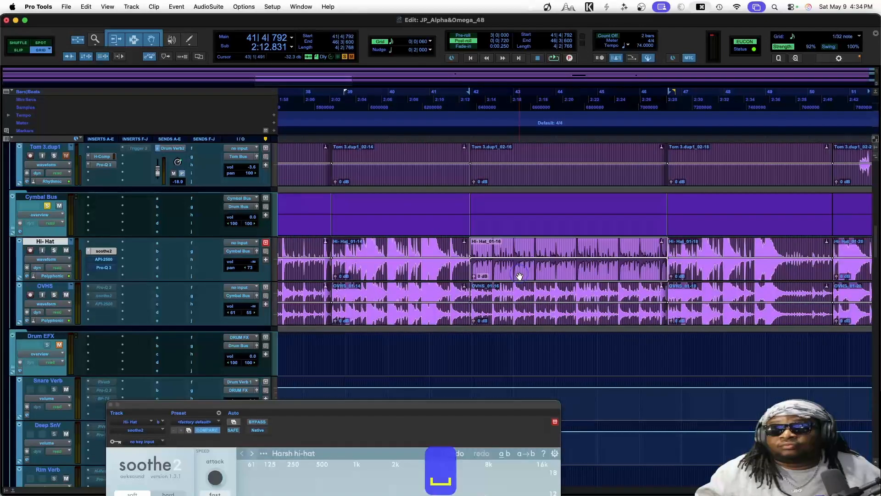
{"action": "key", "text": "space"}
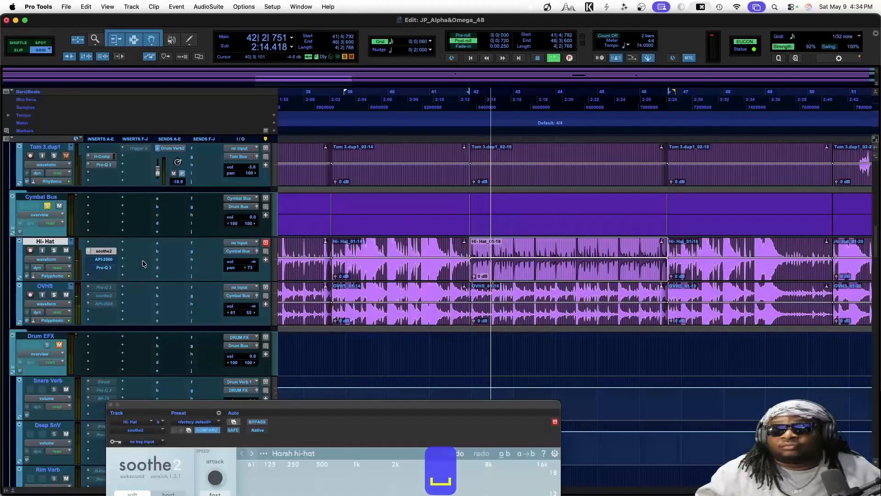
{"action": "left_click_drag", "start_coordinate": [251, 261], "coordinate": [253, 248]}
Audition the earlier Hi-Hat clips around bars 15 and 22 to find a passage for setting the processing.
{"action": "scroll", "coordinate": [358, 301], "scroll_direction": "left", "scroll_amount": 10}
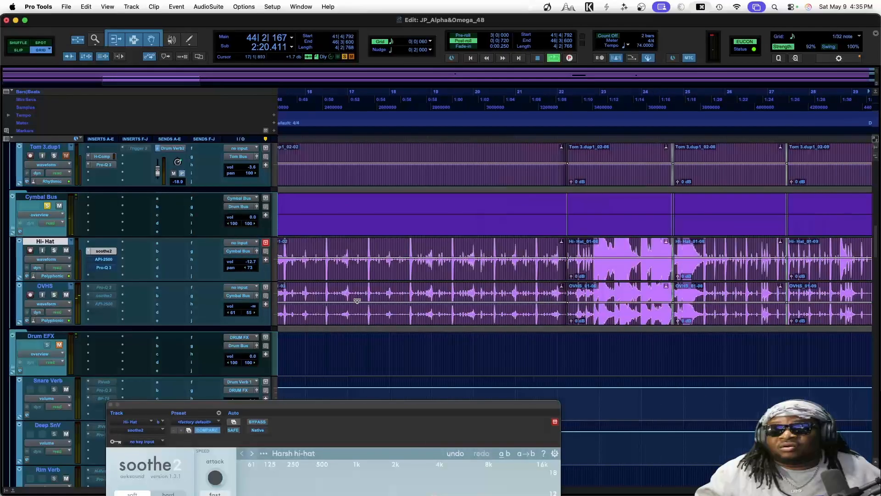
{"action": "key", "text": "space"}
{"action": "key", "text": "space"}
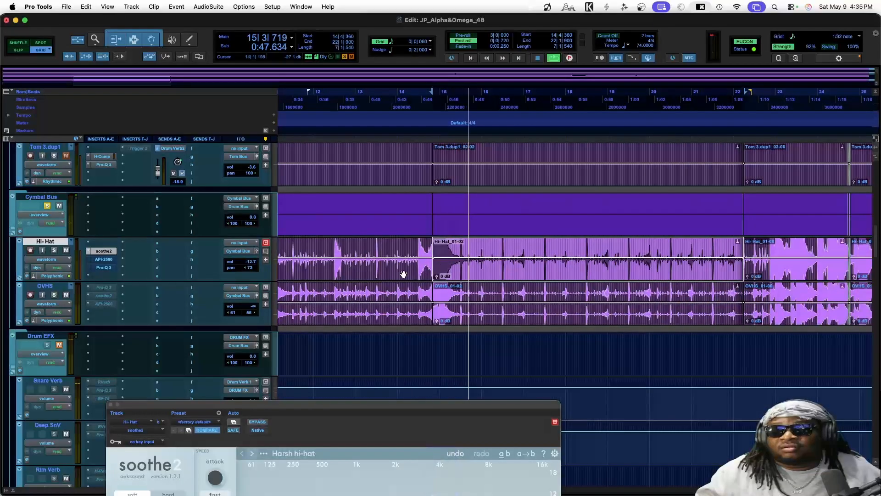
{"action": "scroll", "coordinate": [450, 271], "scroll_direction": "right", "scroll_amount": 5}
{"action": "key", "text": "space"}
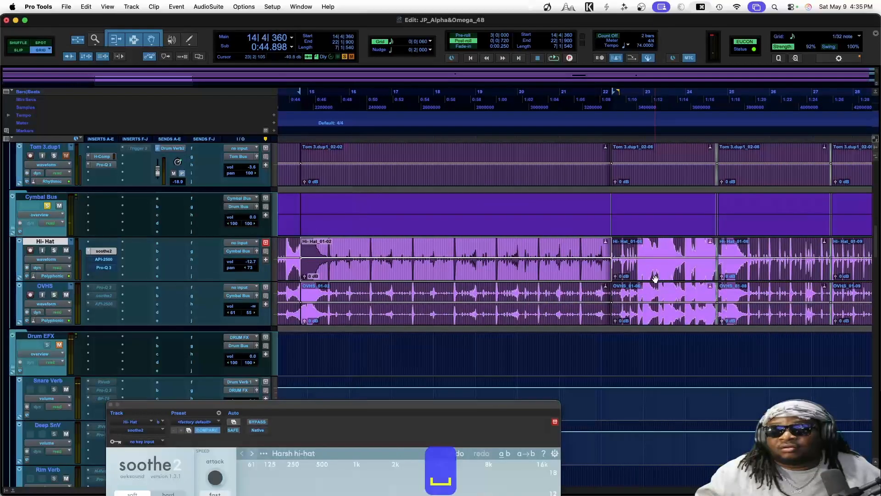
{"action": "left_click", "coordinate": [655, 277]}
{"action": "key", "text": "space"}
{"action": "scroll", "coordinate": [656, 279], "scroll_direction": "down", "scroll_amount": 2}
{"action": "scroll", "coordinate": [656, 280], "scroll_direction": "right", "scroll_amount": 1}
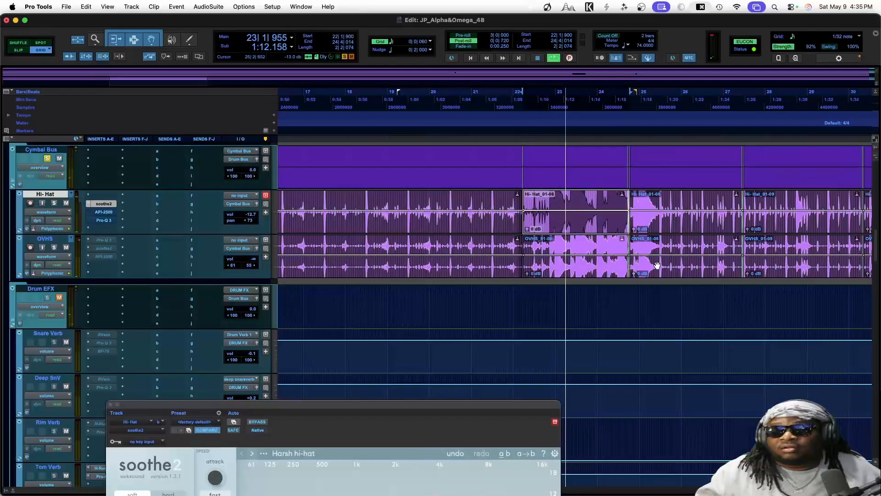
{"action": "scroll", "coordinate": [657, 265], "scroll_direction": "up", "scroll_amount": 5}
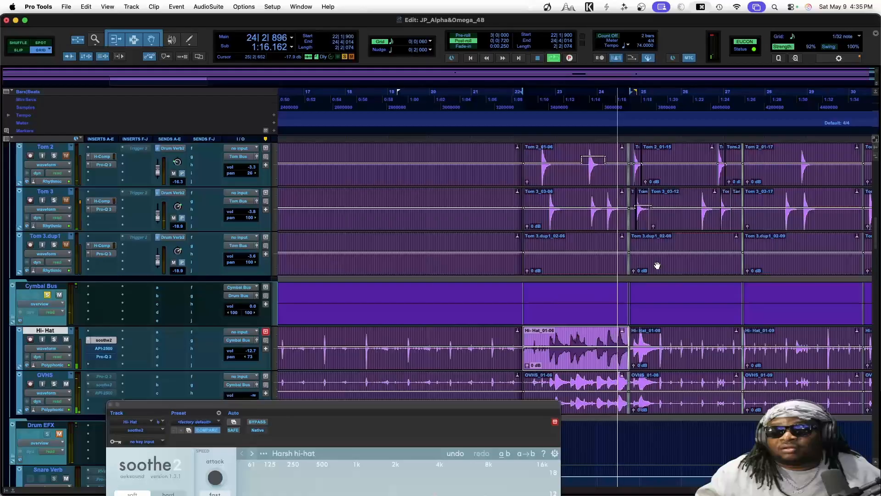
{"action": "key", "text": "space"}
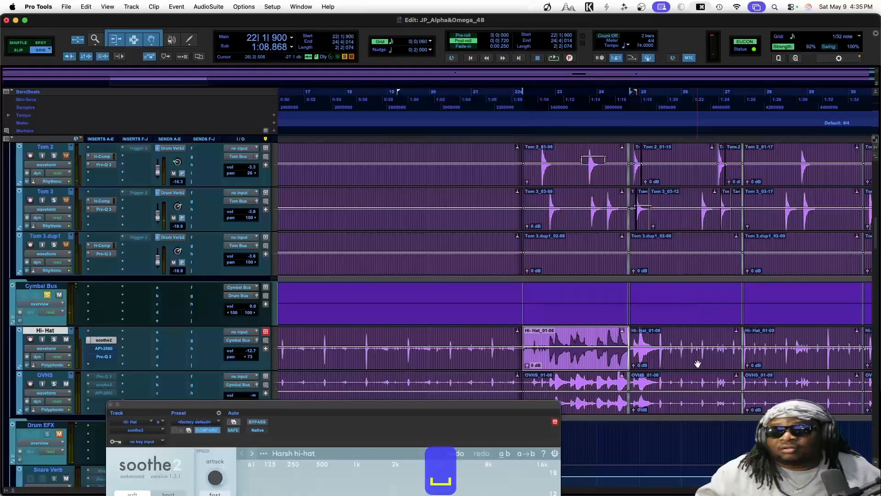
Select the Hi-Hat_01-08 clip, shorten the selection to start at 25|2|540, and loop playback over it.
{"action": "left_click", "coordinate": [698, 365]}
{"action": "key", "text": "space"}
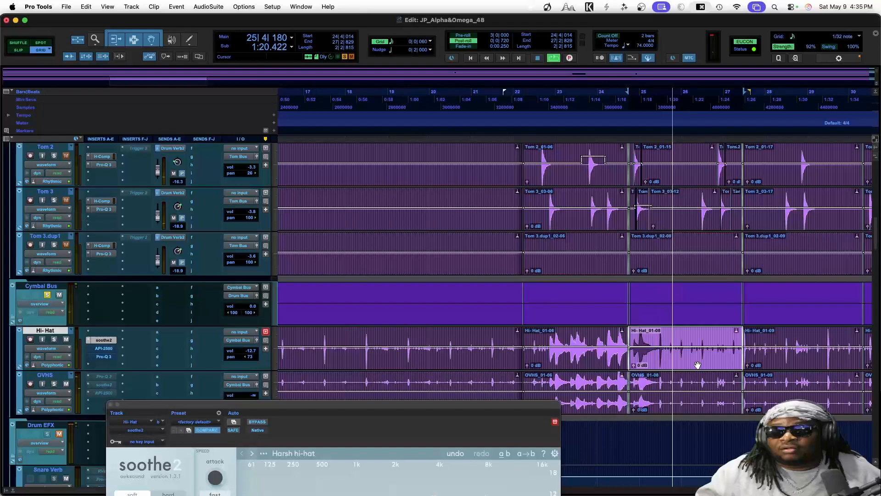
{"action": "left_click", "coordinate": [656, 338], "text": "shift"}
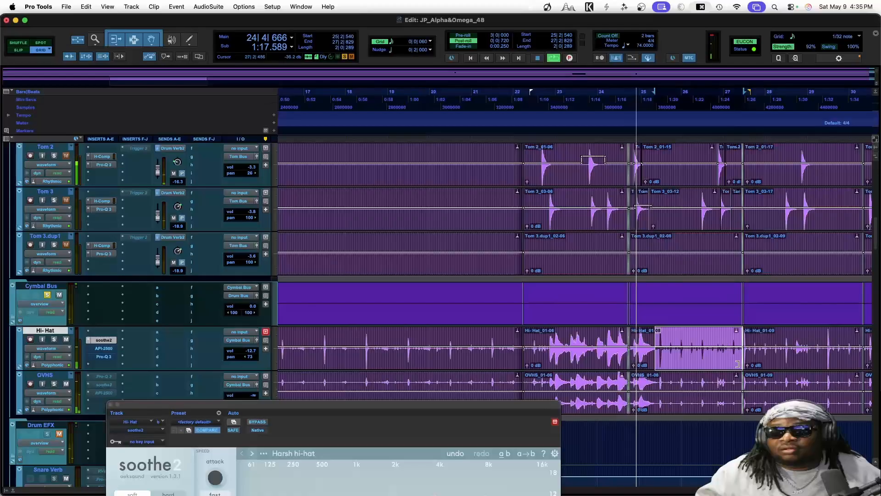
{"action": "key", "text": "space"}
{"action": "key", "text": "space"}
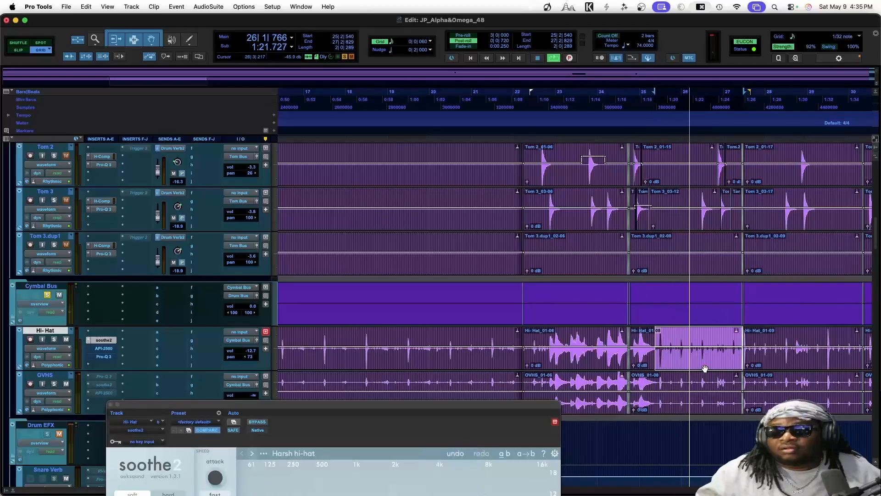
Compare the Hi-Hat with soothe2 bypassed and active, and monitor its delta signal.
{"action": "left_click_drag", "start_coordinate": [442, 406], "coordinate": [406, 182]}
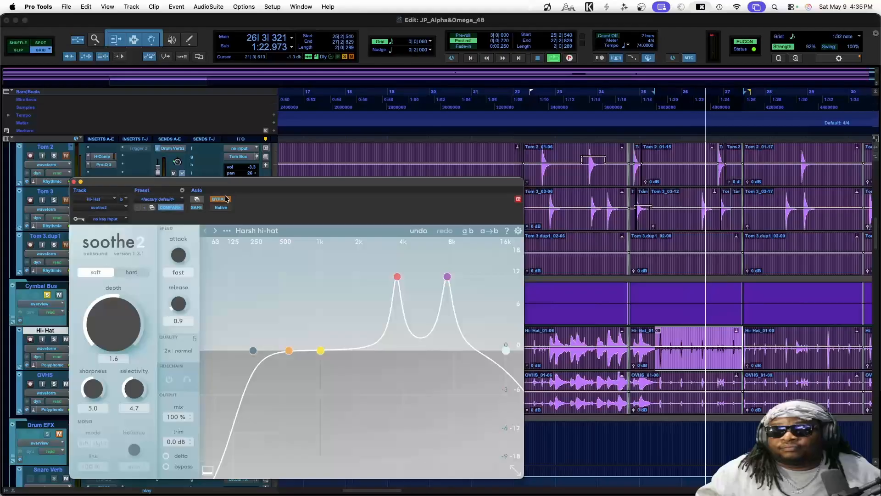
{"action": "left_click", "coordinate": [221, 198]}
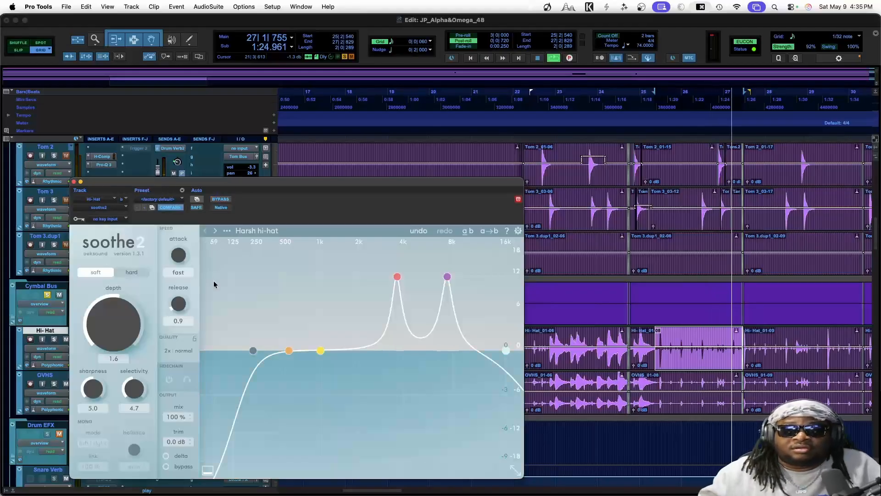
{"action": "left_click", "coordinate": [166, 455]}
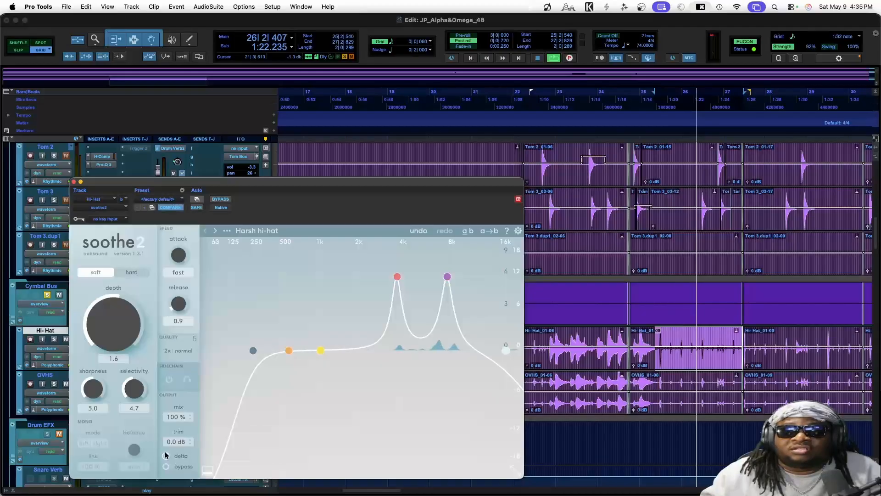
Shape soothe2's band 3 to 4.6 kHz, 10 dB sensitivity and Q 1.7, and band 4 to 9.9 kHz, 11 dB and Q 1.7.
{"action": "left_click_drag", "start_coordinate": [393, 274], "coordinate": [410, 302]}
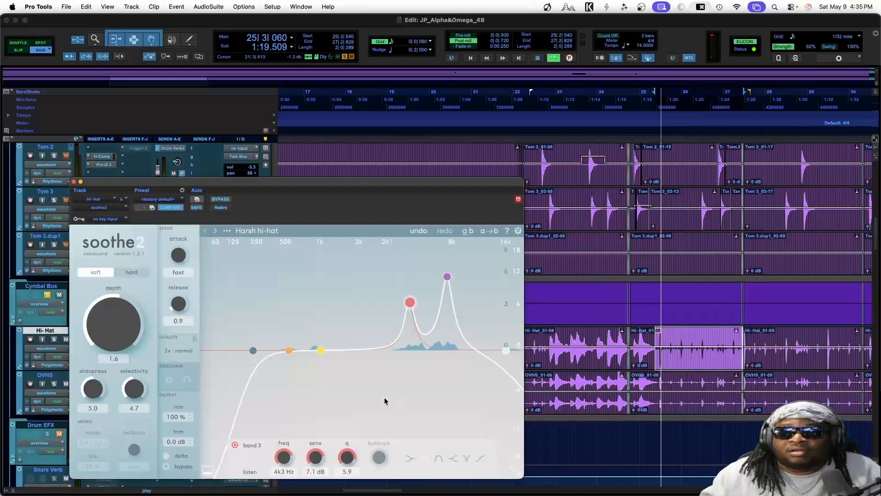
{"action": "left_click_drag", "start_coordinate": [347, 461], "coordinate": [347, 491]}
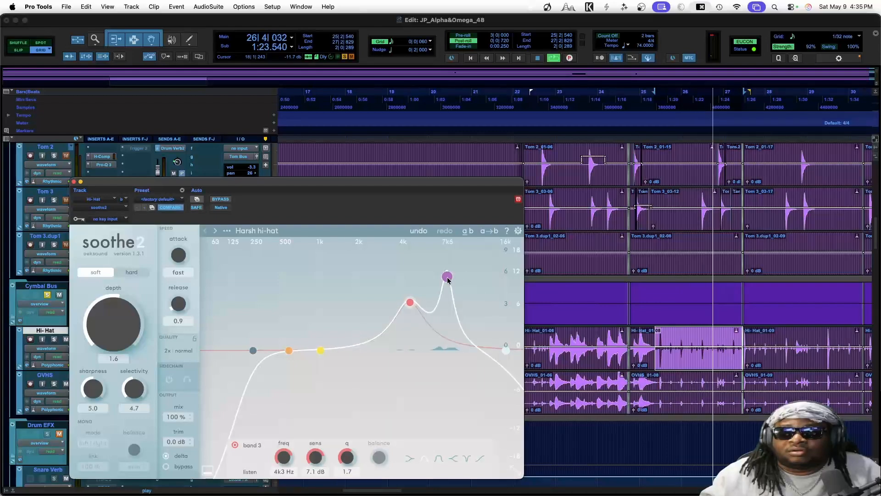
{"action": "left_click_drag", "start_coordinate": [448, 280], "coordinate": [469, 282]}
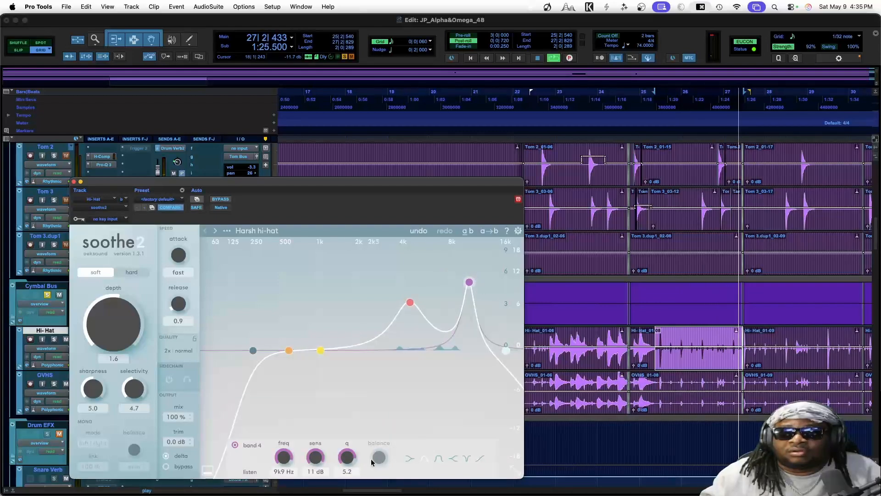
{"action": "left_click_drag", "start_coordinate": [348, 456], "coordinate": [348, 489]}
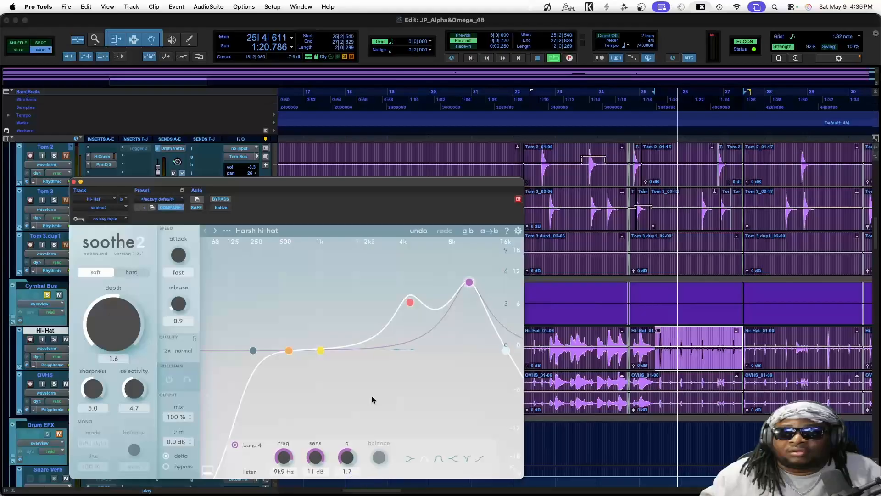
{"action": "left_click_drag", "start_coordinate": [409, 305], "coordinate": [414, 284]}
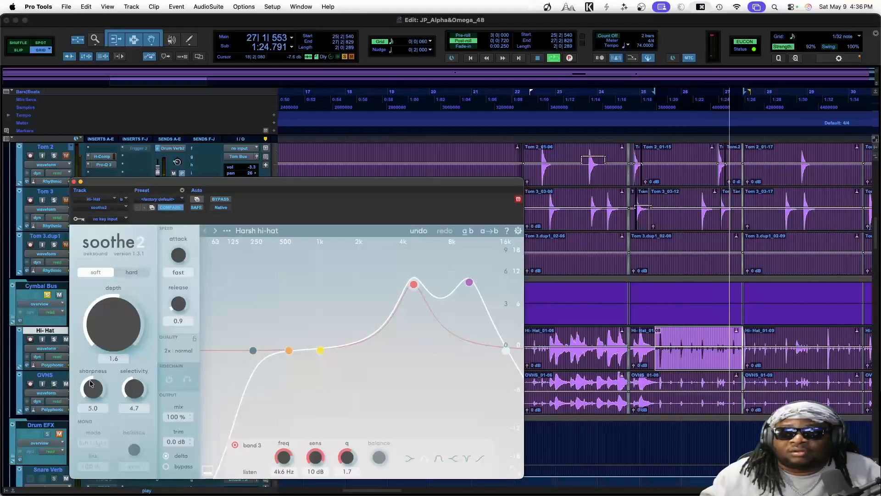
Set soothe2 to hard mode with sharpness 6.9, depth 3.7 and selectivity 5.0, and turn off delta monitoring.
{"action": "left_click_drag", "start_coordinate": [91, 384], "coordinate": [92, 367]}
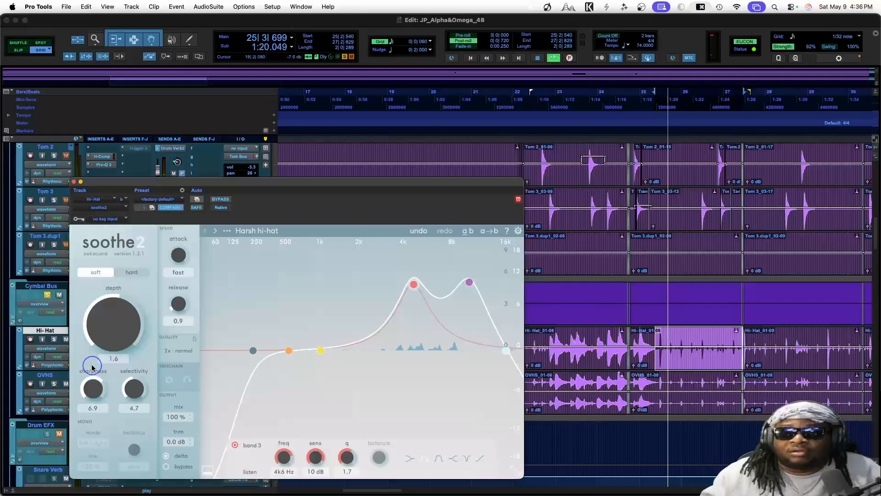
{"action": "left_click_drag", "start_coordinate": [115, 327], "coordinate": [118, 316]}
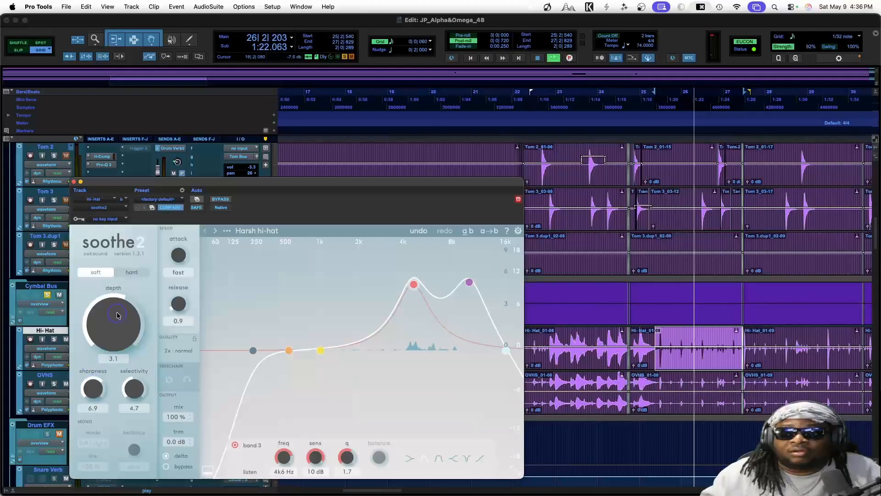
{"action": "left_click", "coordinate": [133, 272]}
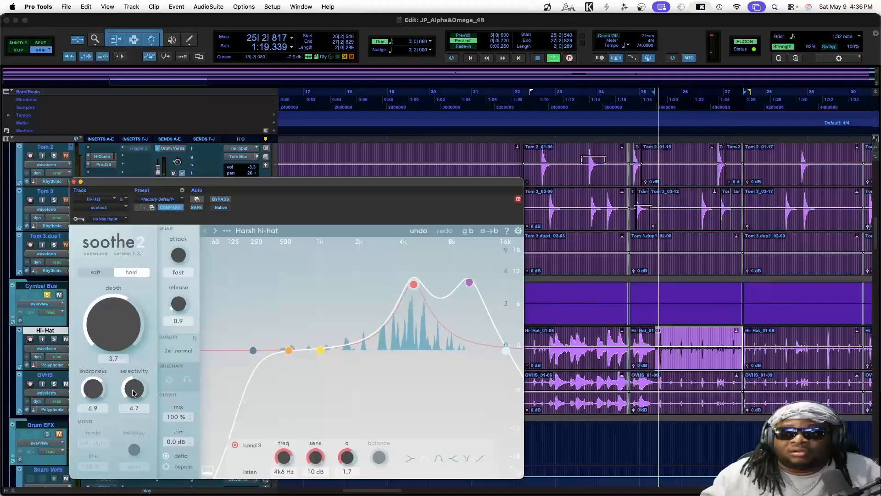
{"action": "left_click_drag", "start_coordinate": [134, 391], "coordinate": [134, 388]}
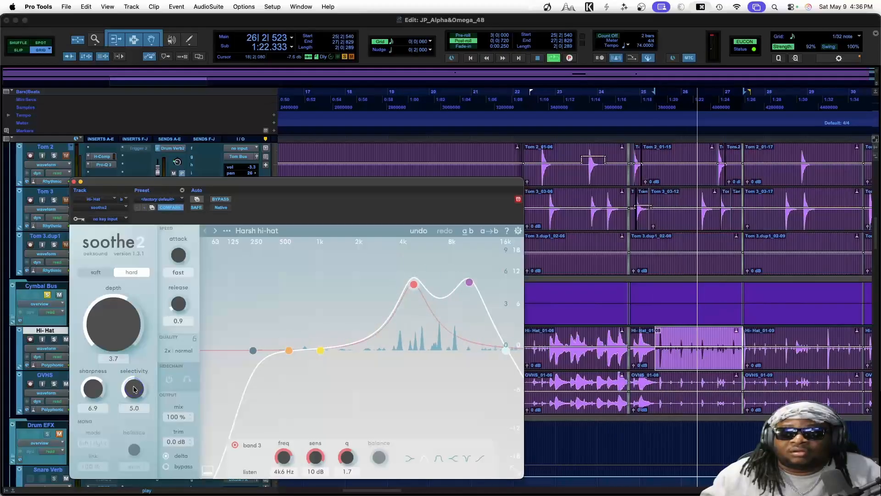
{"action": "left_click", "coordinate": [167, 457]}
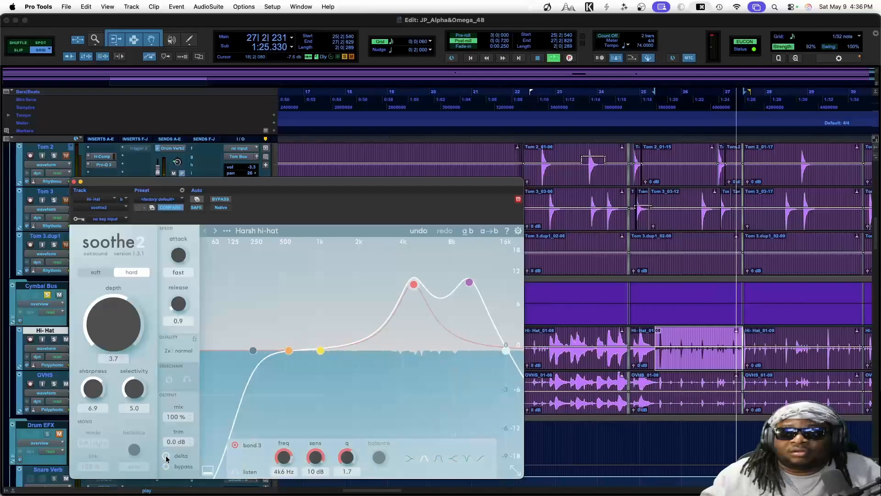
Set the threshold of the Hi-Hat's API-2500 compressor to -5.74 dB and switch its meter source to OUT.
{"action": "left_click", "coordinate": [74, 182]}
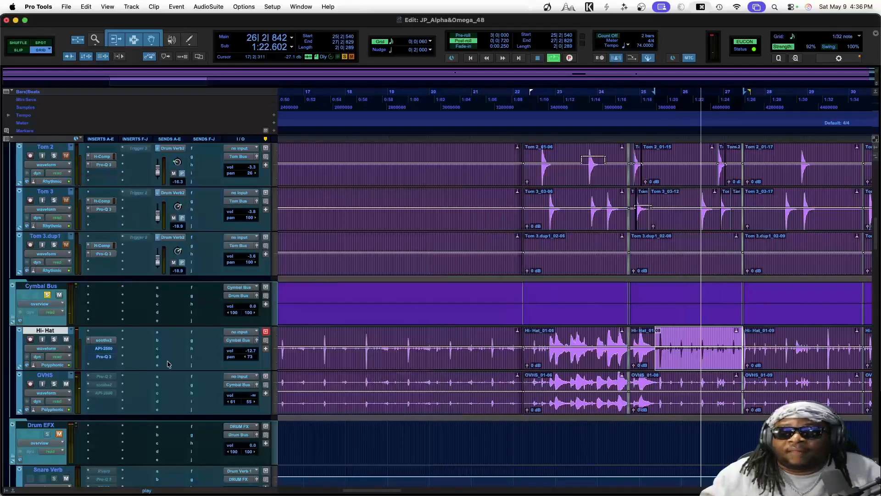
{"action": "left_click", "coordinate": [102, 348]}
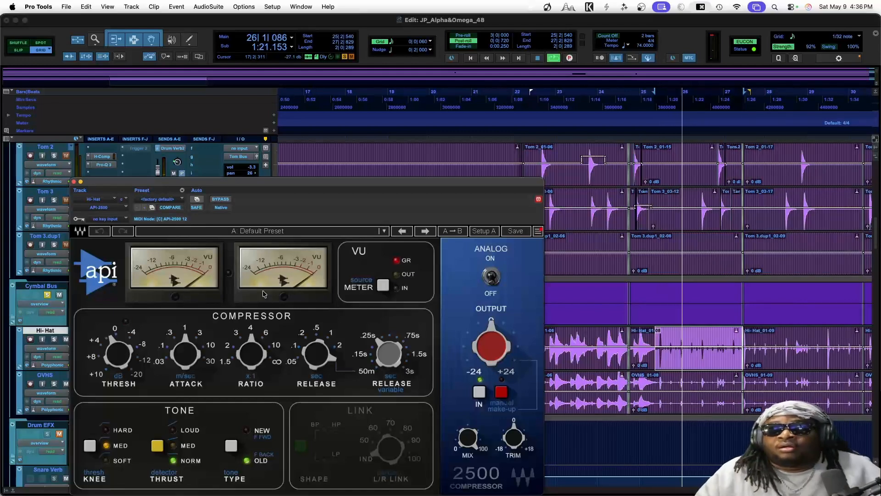
{"action": "left_click_drag", "start_coordinate": [116, 369], "coordinate": [116, 356]}
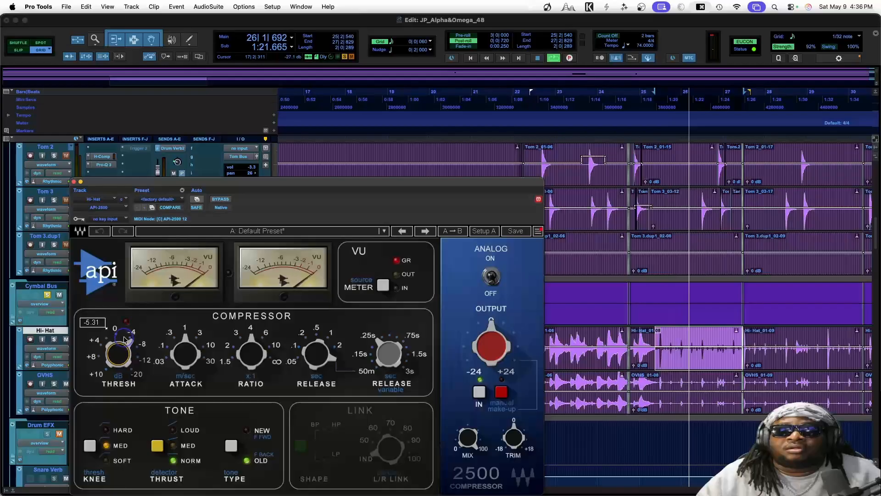
{"action": "left_click_drag", "start_coordinate": [124, 340], "coordinate": [124, 340]}
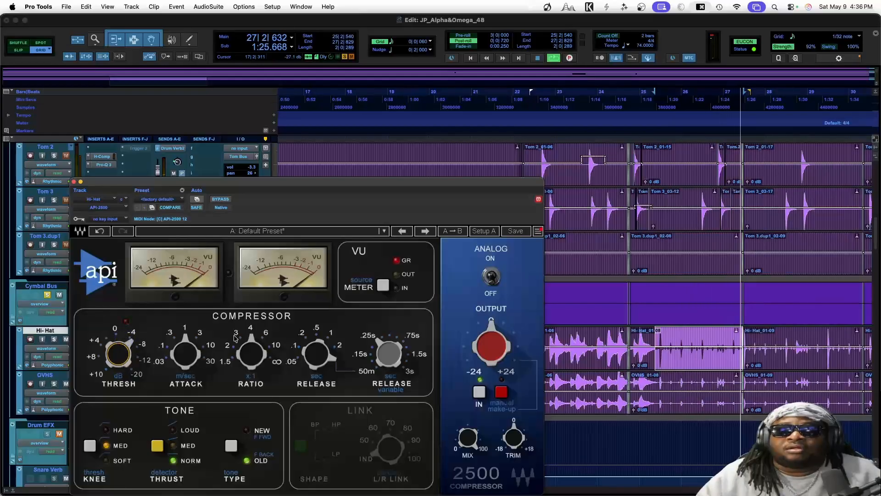
{"action": "left_click", "coordinate": [384, 286]}
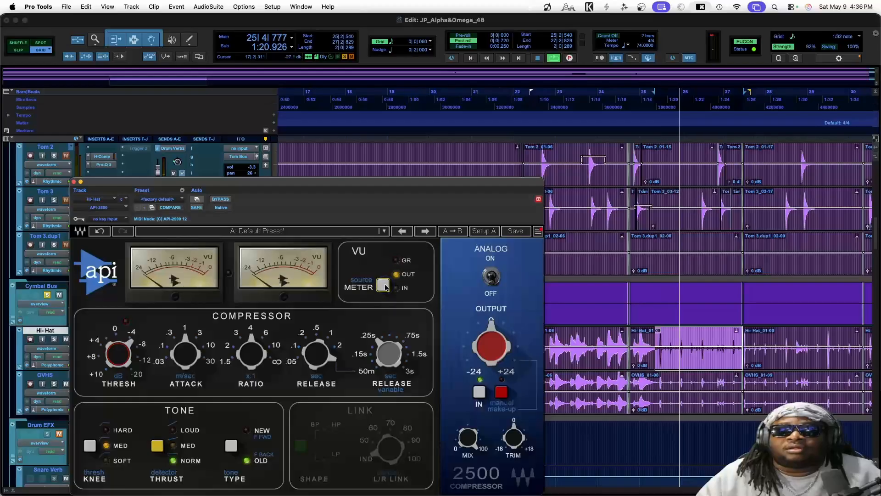
{"action": "left_click", "coordinate": [384, 285]}
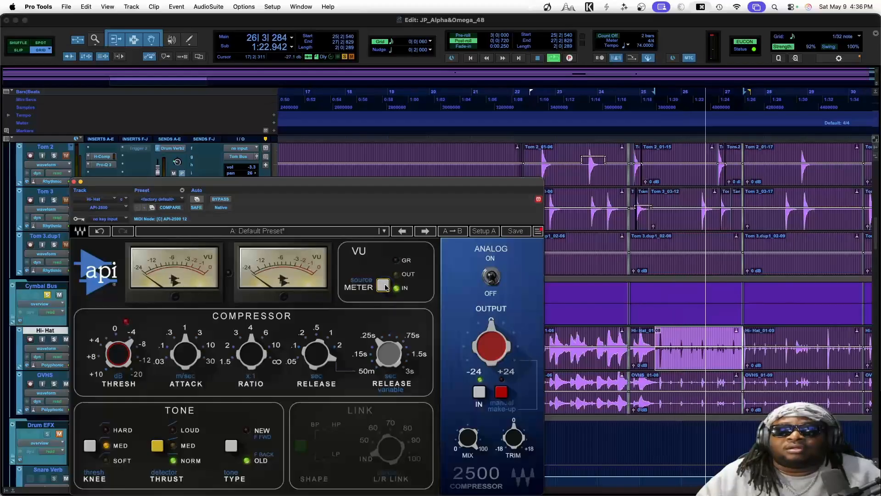
{"action": "left_click", "coordinate": [383, 286]}
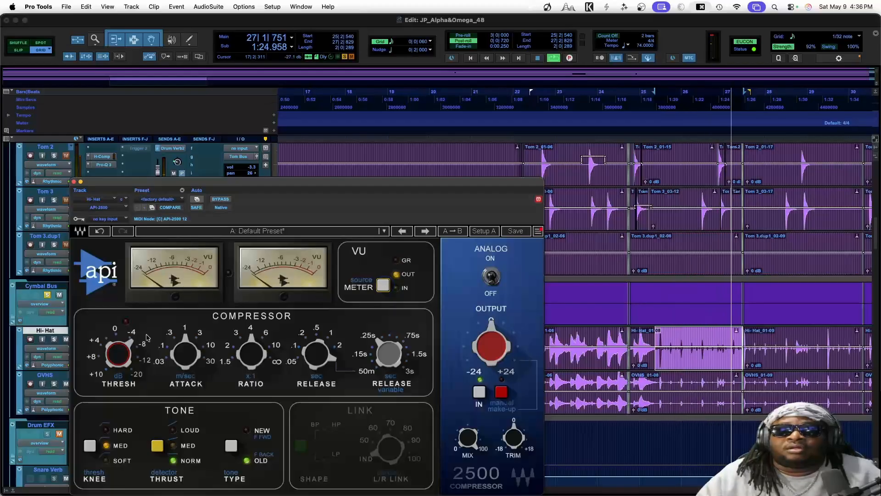
{"action": "left_click_drag", "start_coordinate": [114, 362], "coordinate": [114, 360]}
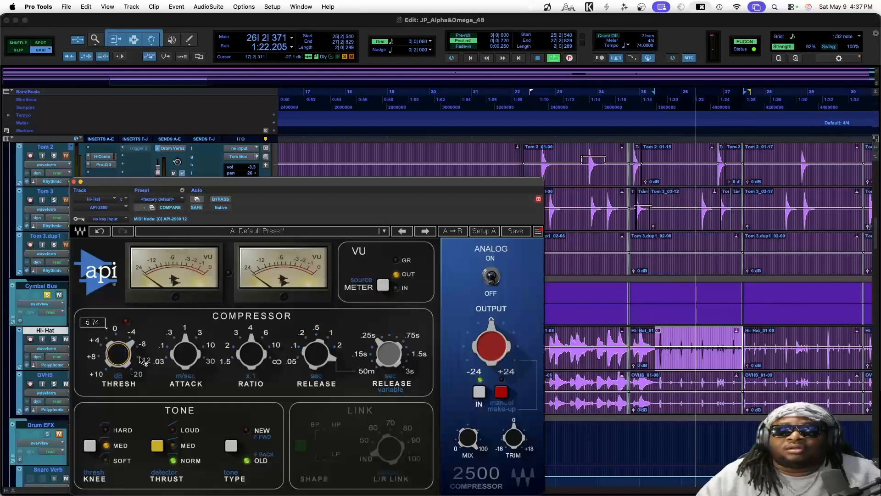
Set the API-2500's tone type to New and compare the Loud and Med detector thrust, finishing on Med.
{"action": "left_click", "coordinate": [182, 387]}
{"action": "left_click_drag", "start_coordinate": [182, 389], "coordinate": [183, 398]}
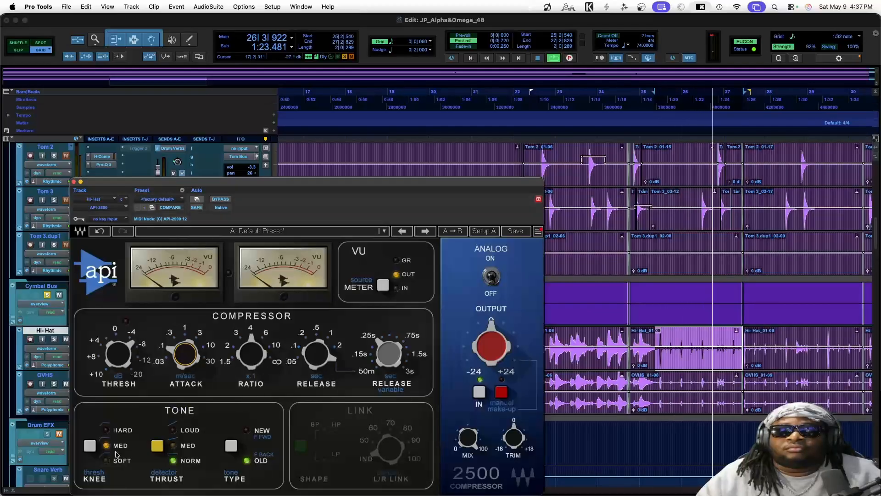
{"action": "left_click", "coordinate": [88, 448]}
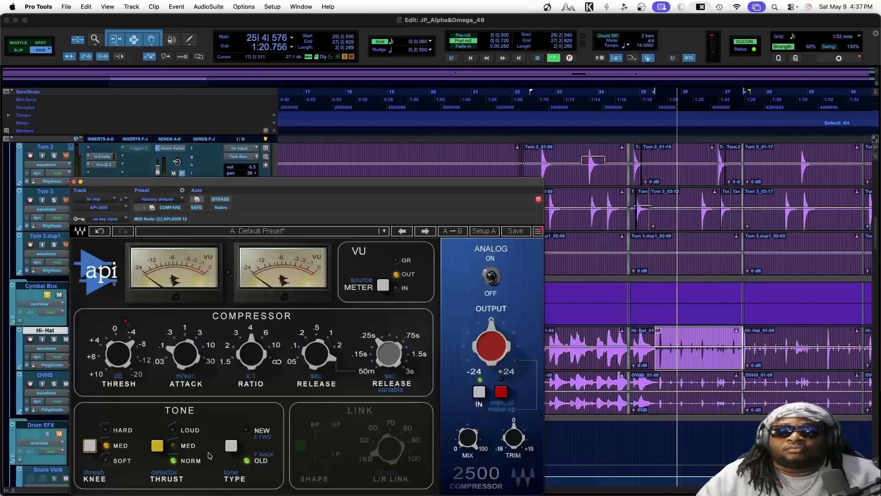
{"action": "left_click", "coordinate": [231, 445]}
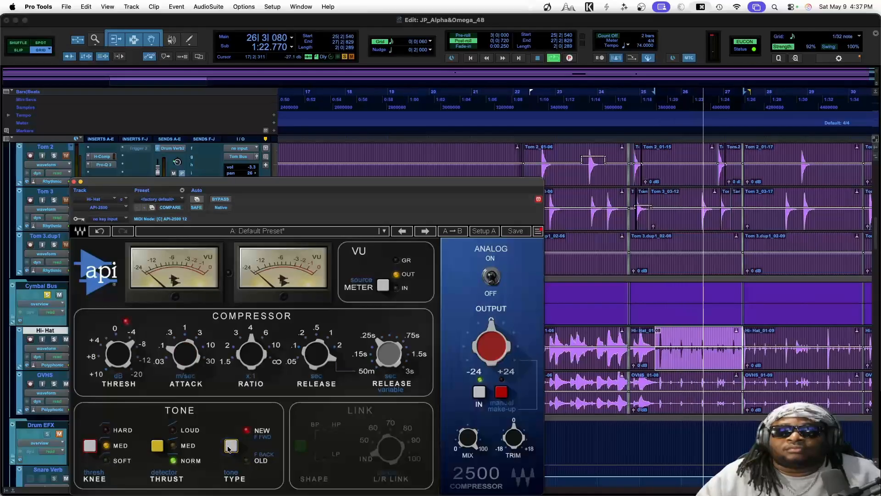
{"action": "left_click", "coordinate": [157, 446]}
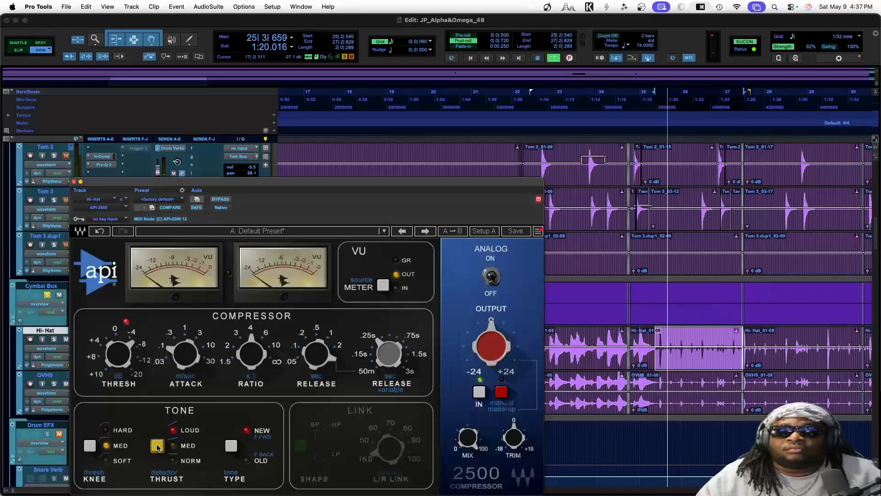
{"action": "left_click", "coordinate": [157, 447]}
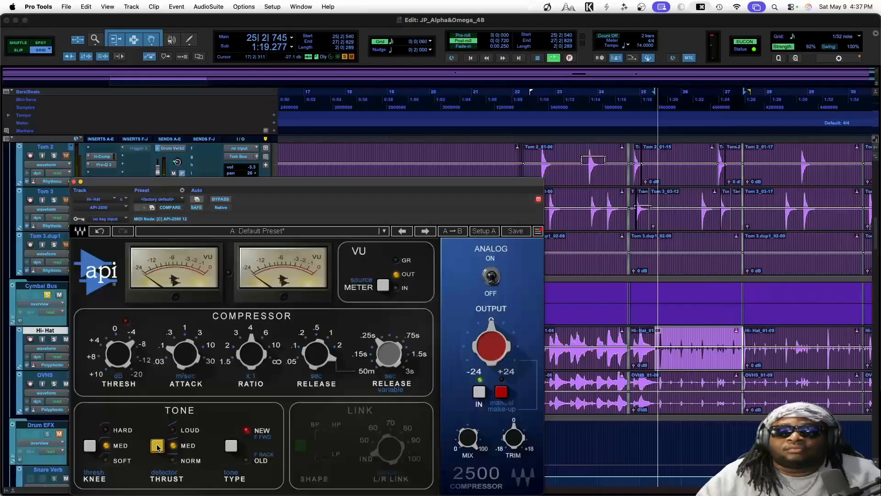
{"action": "left_click", "coordinate": [157, 446]}
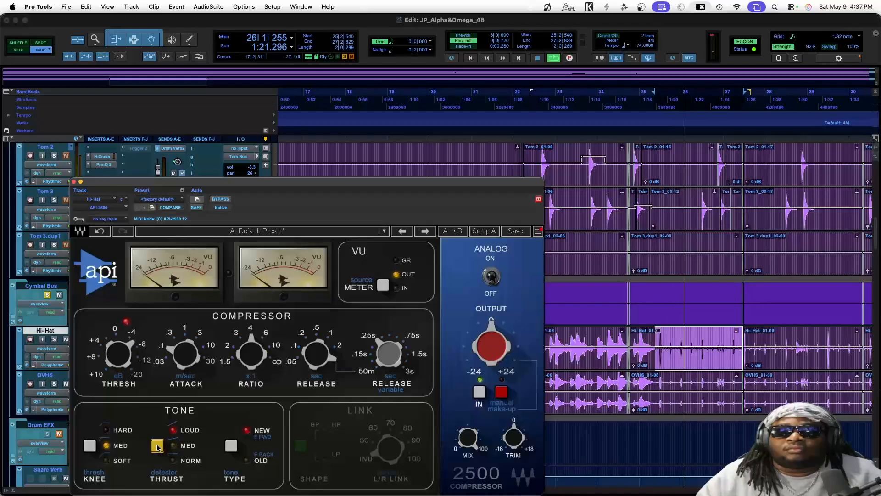
{"action": "left_click", "coordinate": [157, 446]}
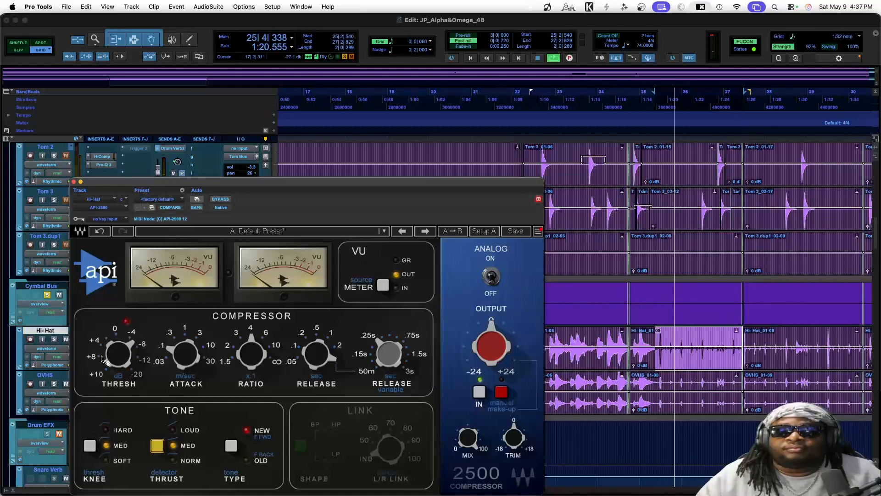
{"action": "left_click", "coordinate": [73, 181]}
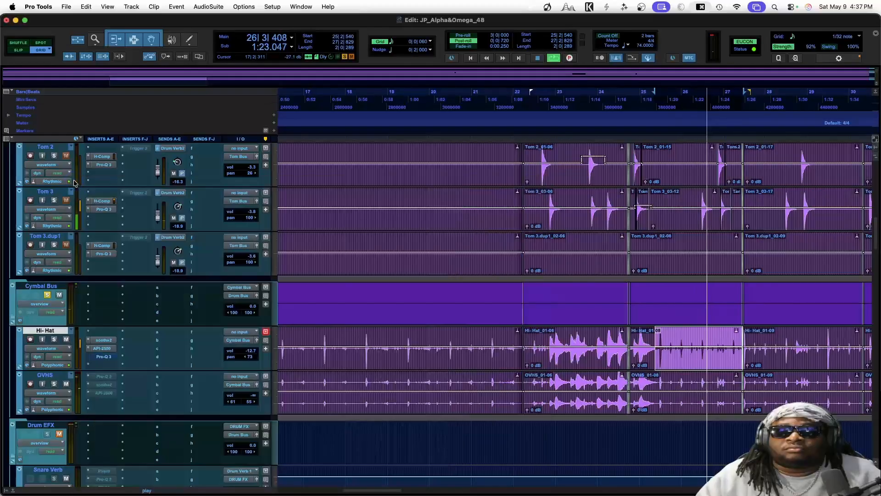
Remove the 1.9 kHz boost in the Hi-Hat's Pro-Q 3 and move the 48 dB/oct low cut to 614.29 Hz.
{"action": "left_click", "coordinate": [104, 356]}
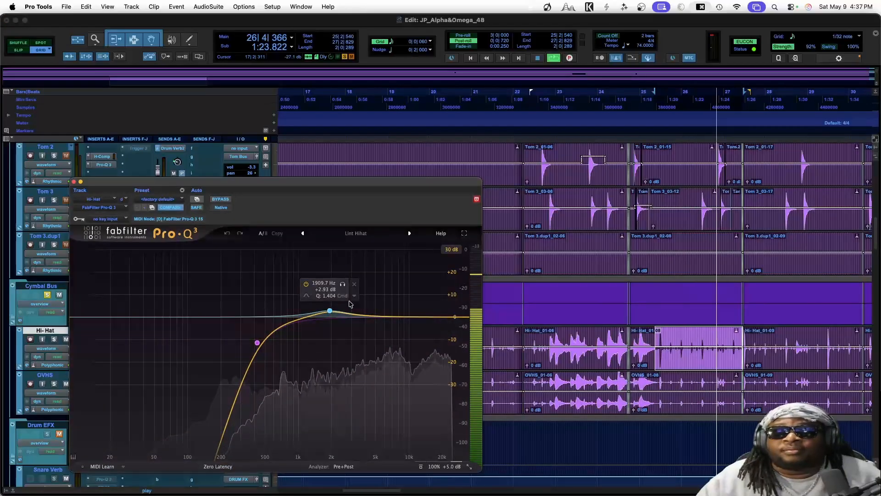
{"action": "double_click", "coordinate": [330, 310]}
{"action": "left_click_drag", "start_coordinate": [257, 343], "coordinate": [275, 323]}
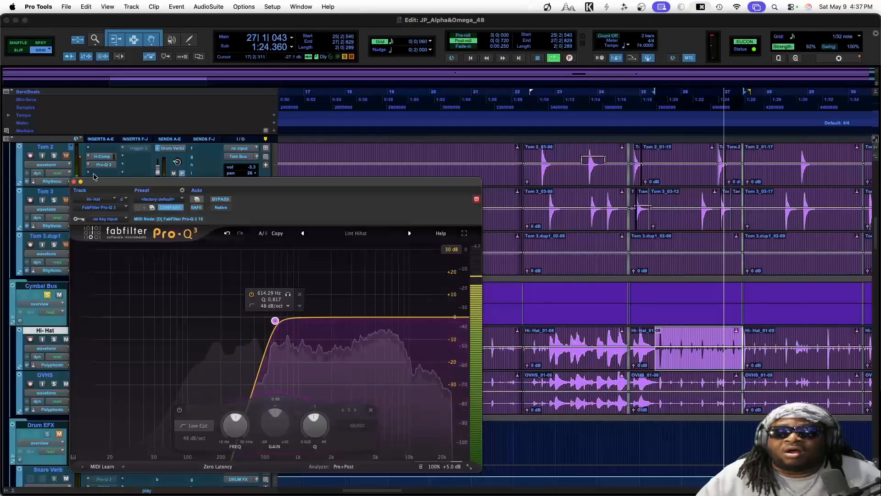
{"action": "left_click", "coordinate": [73, 182]}
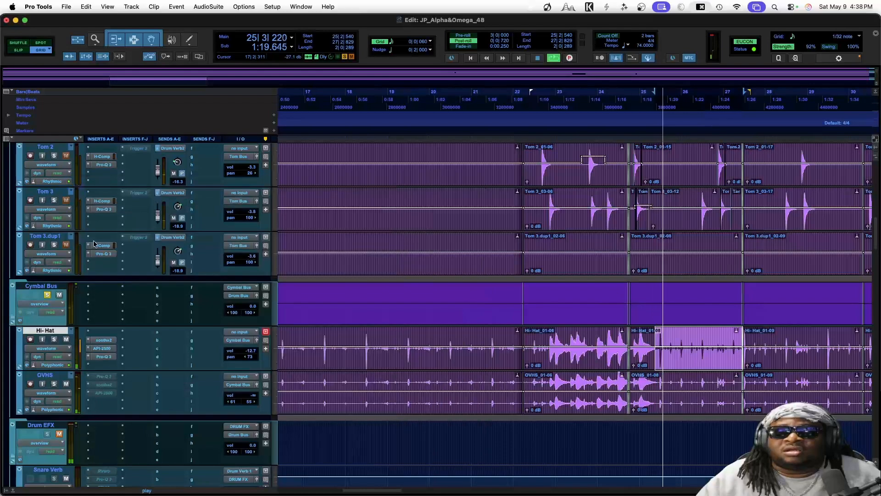
Move Pro-Q 3 to the first insert on the Hi-Hat and set soothe2's depth to 1.3.
{"action": "left_click_drag", "start_coordinate": [112, 357], "coordinate": [104, 333]}
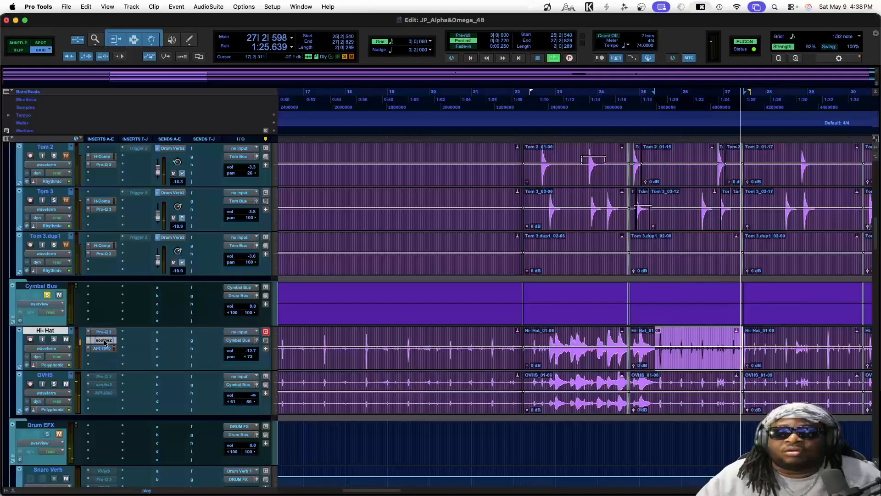
{"action": "left_click", "coordinate": [105, 340]}
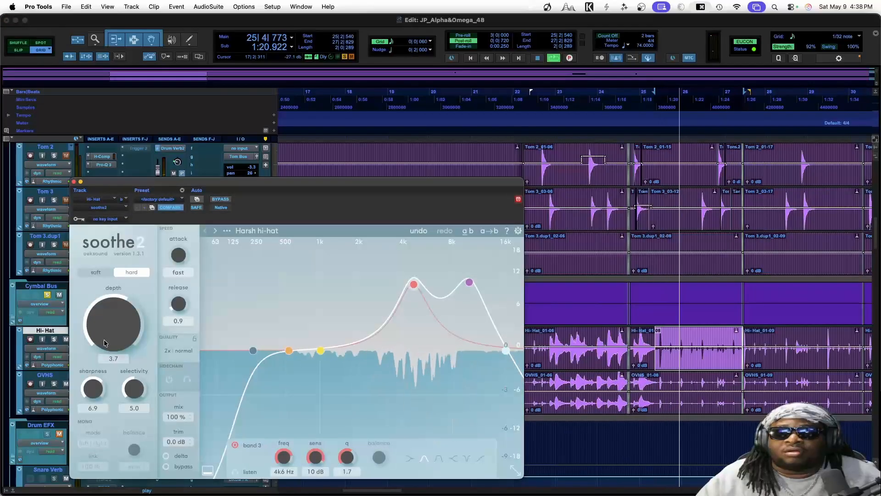
{"action": "left_click_drag", "start_coordinate": [114, 311], "coordinate": [112, 332]}
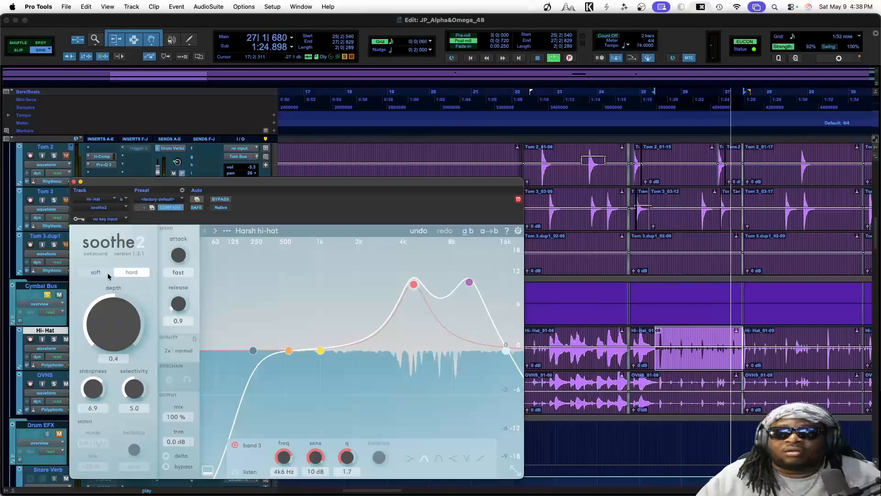
{"action": "left_click_drag", "start_coordinate": [112, 309], "coordinate": [113, 301]}
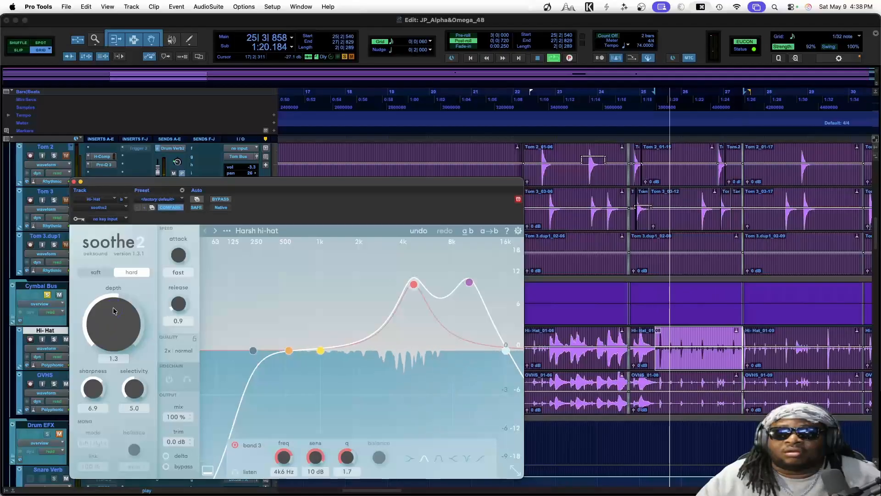
{"action": "left_click", "coordinate": [74, 182]}
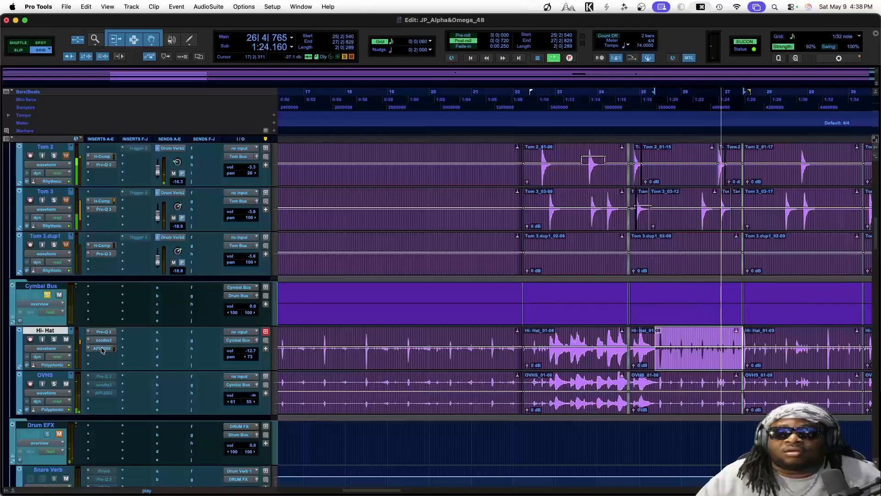
Add a dynamic bell to the Hi-Hat's Pro-Q 3 at about 7.9 kHz, +0.75 dB and Q 1.000, with downward dynamic range.
{"action": "left_click", "coordinate": [102, 332]}
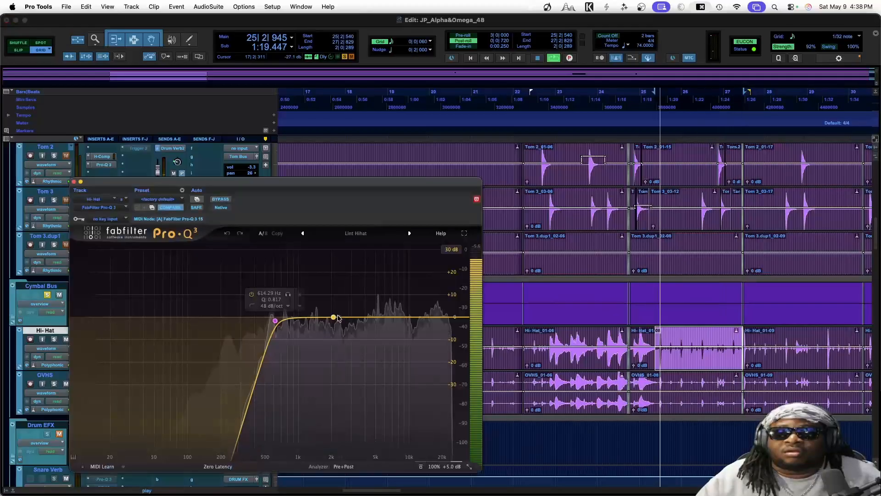
{"action": "left_click", "coordinate": [397, 317]}
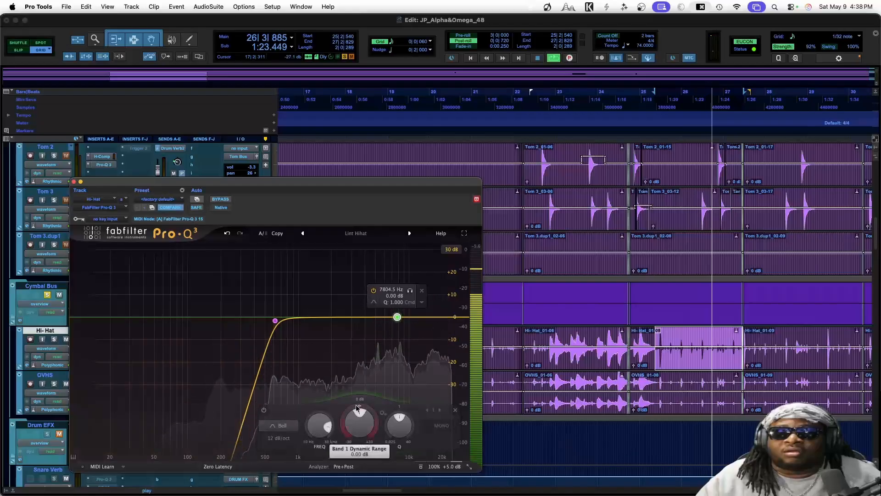
{"action": "left_click_drag", "start_coordinate": [343, 420], "coordinate": [335, 433]}
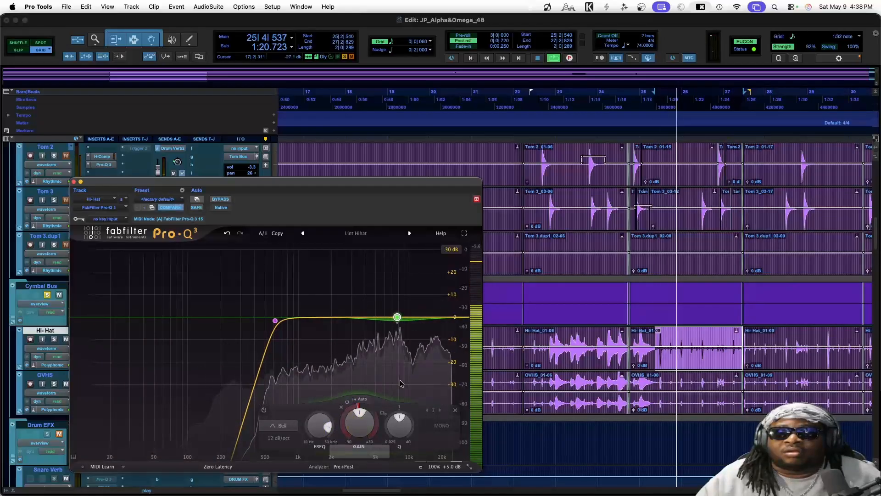
{"action": "mouse_move", "coordinate": [397, 318]}
{"action": "mouse_move", "coordinate": [397, 317]}
{"action": "left_mouse_down"}
{"action": "mouse_move", "coordinate": [387, 317]}
{"action": "mouse_move", "coordinate": [389, 325]}
{"action": "mouse_move", "coordinate": [392, 316]}
{"action": "left_mouse_up"}
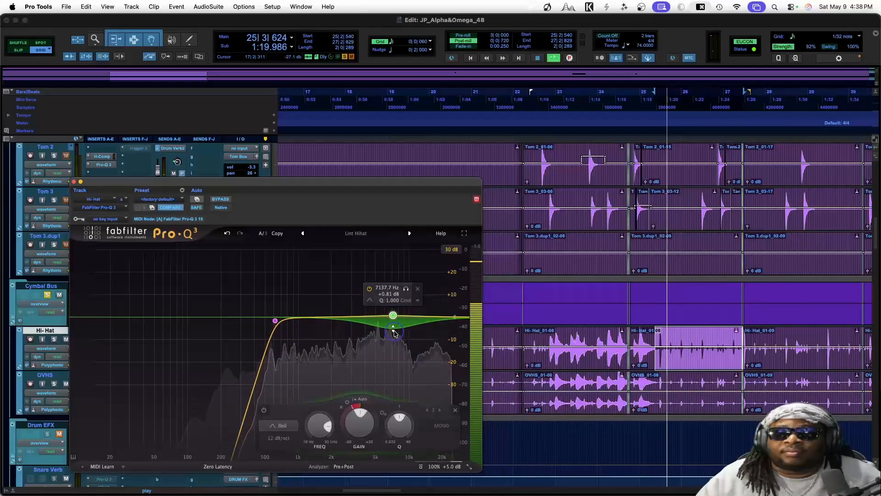
{"action": "left_click_drag", "start_coordinate": [393, 315], "coordinate": [398, 315]}
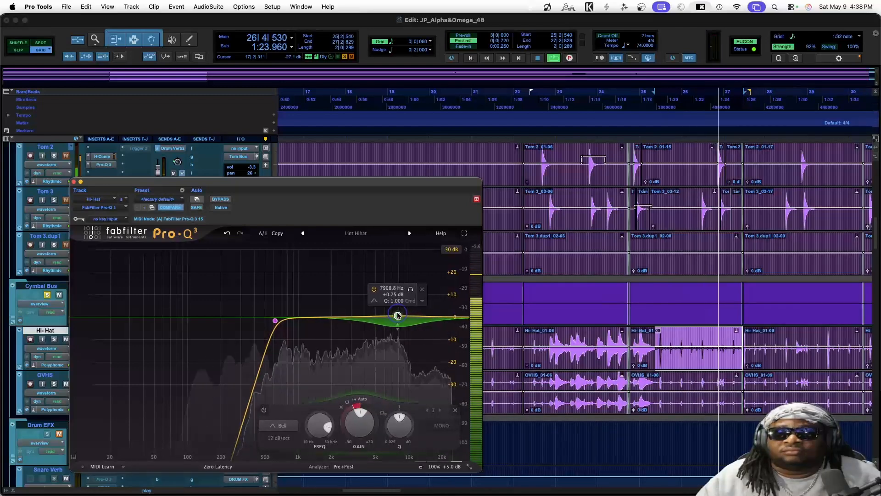
{"action": "left_click", "coordinate": [74, 181]}
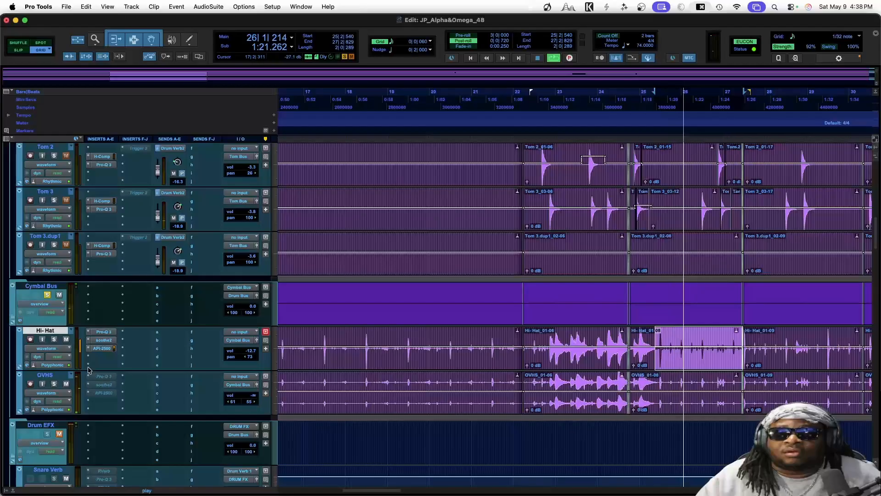
Set the detector thrust of the Hi-Hat's API-2500 to Norm and readjust its threshold.
{"action": "left_click", "coordinate": [101, 349]}
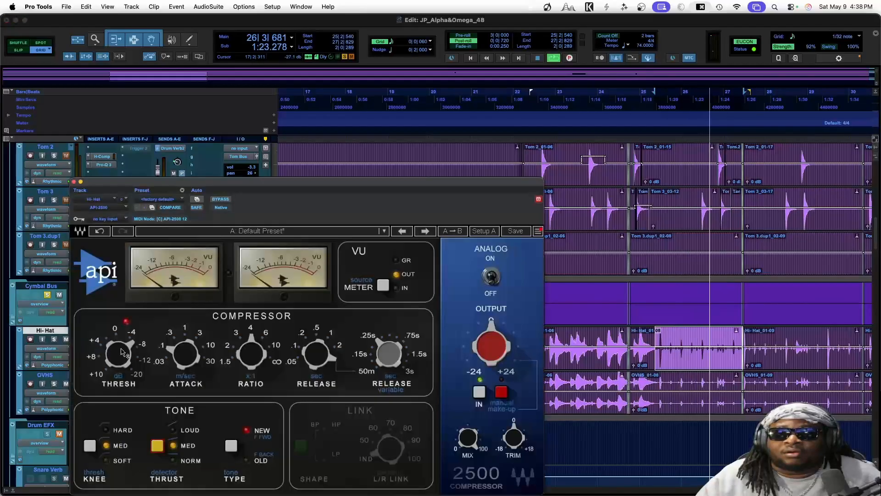
{"action": "left_click", "coordinate": [157, 446]}
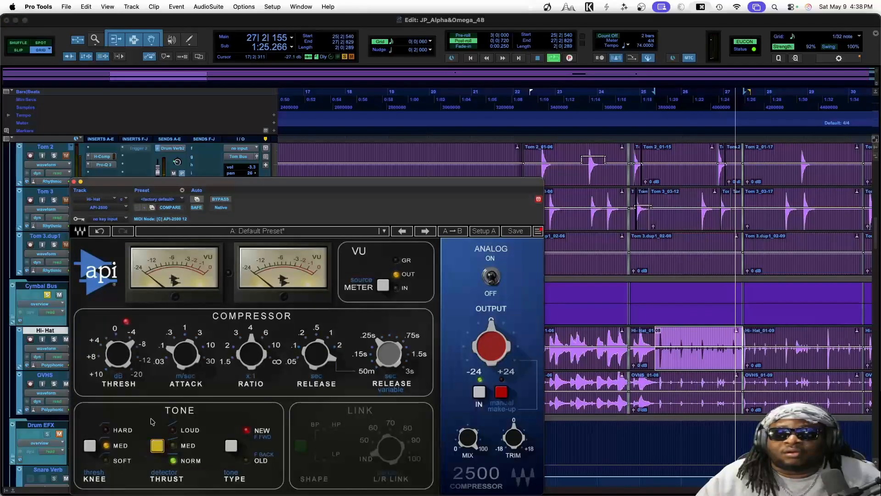
{"action": "left_click_drag", "start_coordinate": [118, 351], "coordinate": [115, 376]}
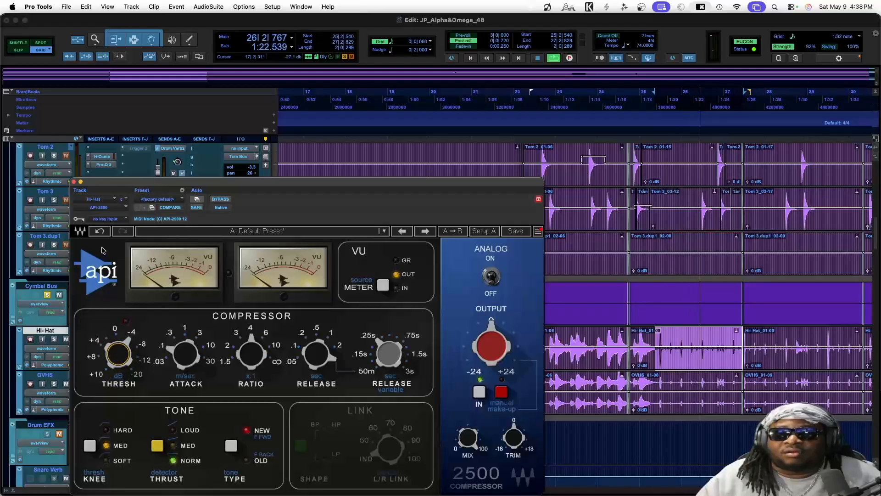
{"action": "left_click", "coordinate": [74, 182]}
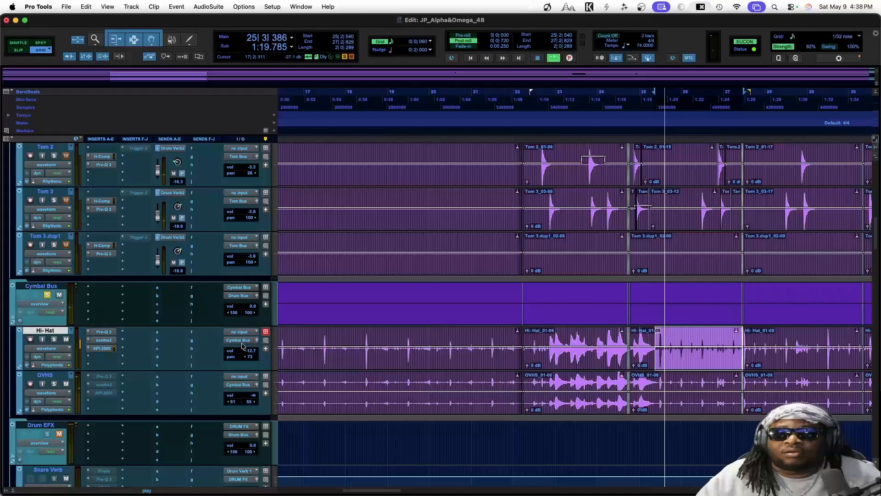
Stop the loop and place the playback cursor at 22|4|420 in the Hi-Hat_01-06 clip.
{"action": "key", "text": "space"}
{"action": "left_click", "coordinate": [549, 337]}
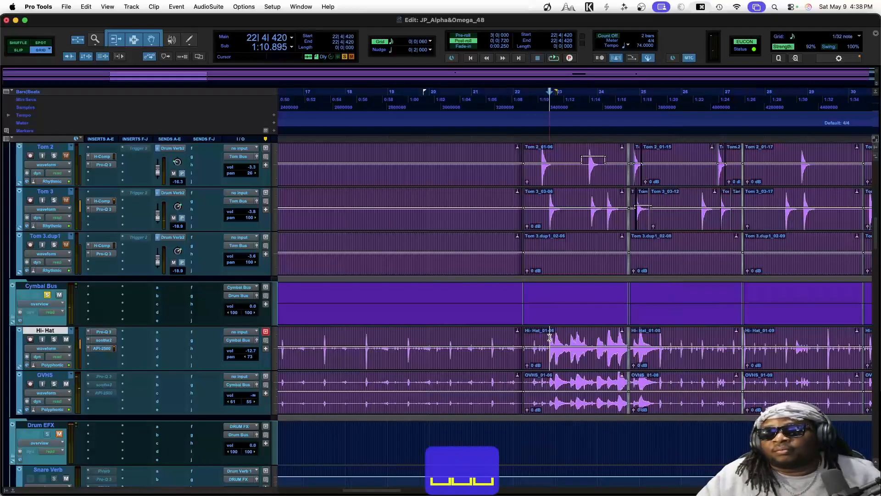
Audition the Hi-Hat from 22|4|420 with and without its API-2500, comparing the compressor inactive, bypassed and engaged.
{"action": "key", "text": "space"}
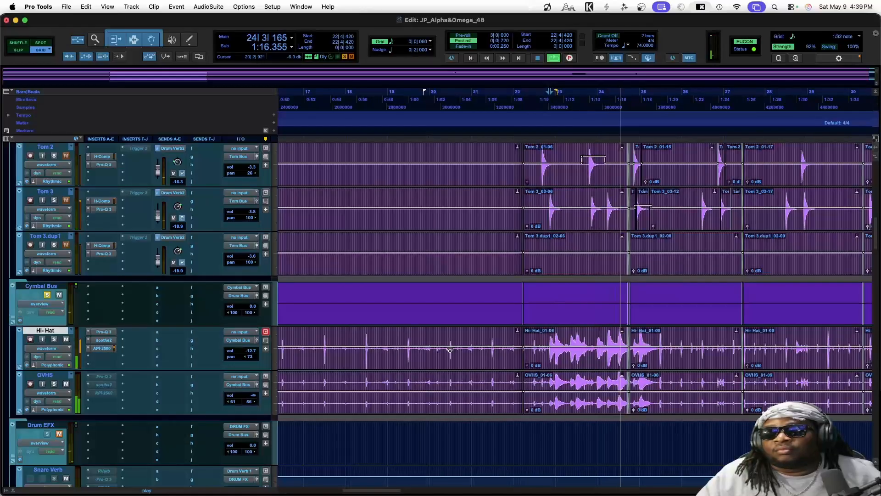
{"action": "key", "text": "space"}
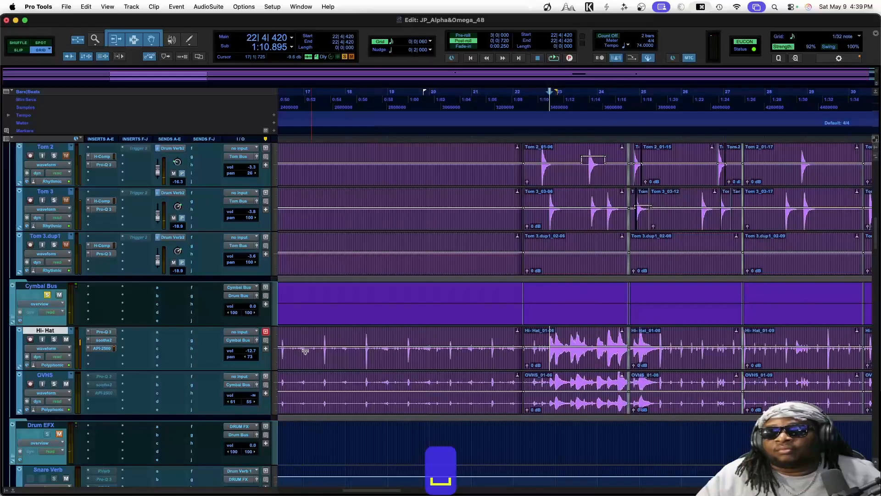
{"action": "left_click", "coordinate": [104, 351], "text": "ctrl+super"}
{"action": "key", "text": "space"}
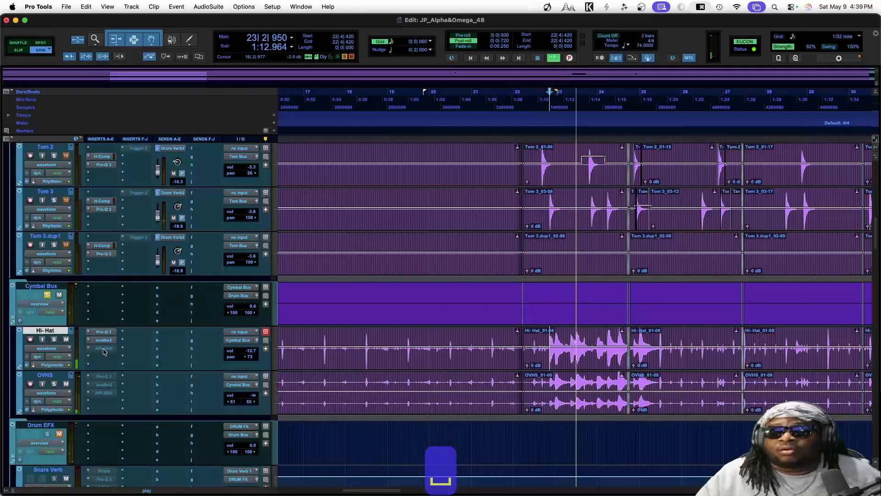
{"action": "left_click", "coordinate": [104, 350]}
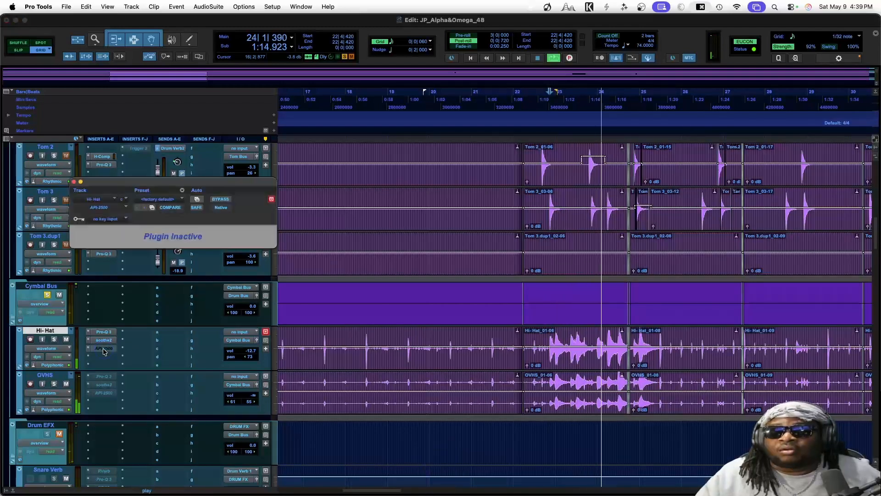
{"action": "left_click", "coordinate": [104, 350], "text": "ctrl+super"}
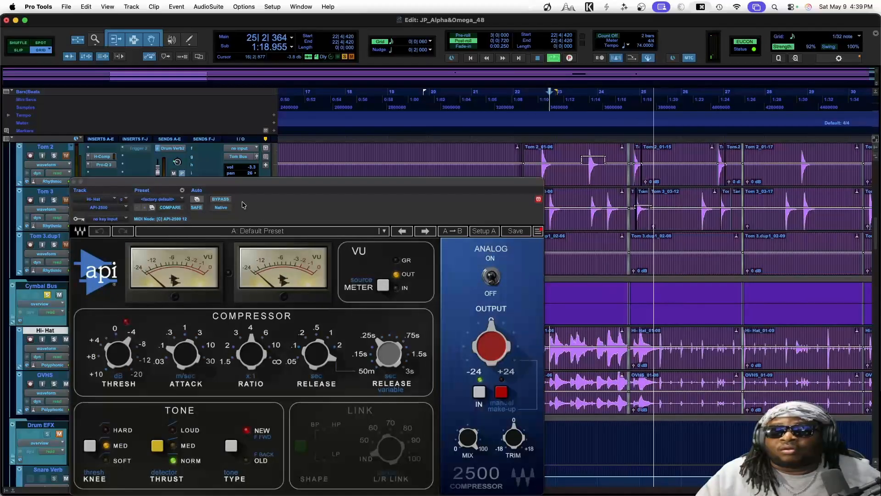
{"action": "left_click", "coordinate": [221, 199]}
{"action": "key", "text": "space"}
{"action": "key", "text": "space"}
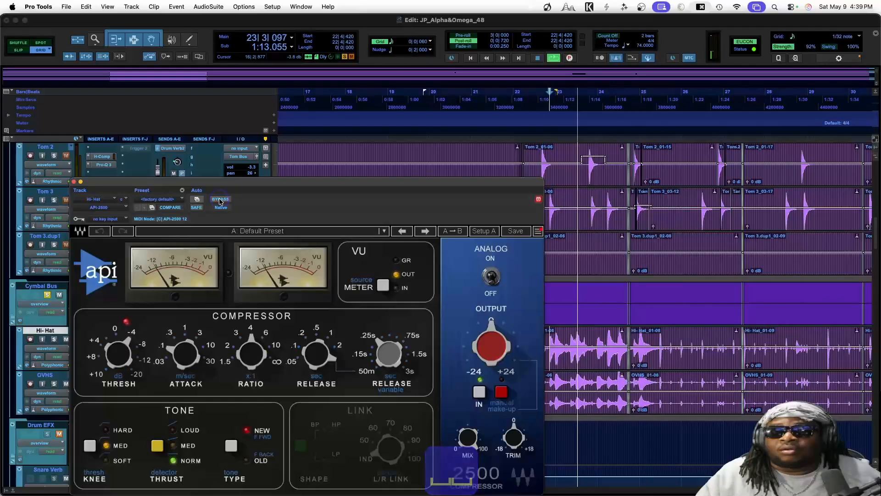
{"action": "left_click", "coordinate": [221, 200]}
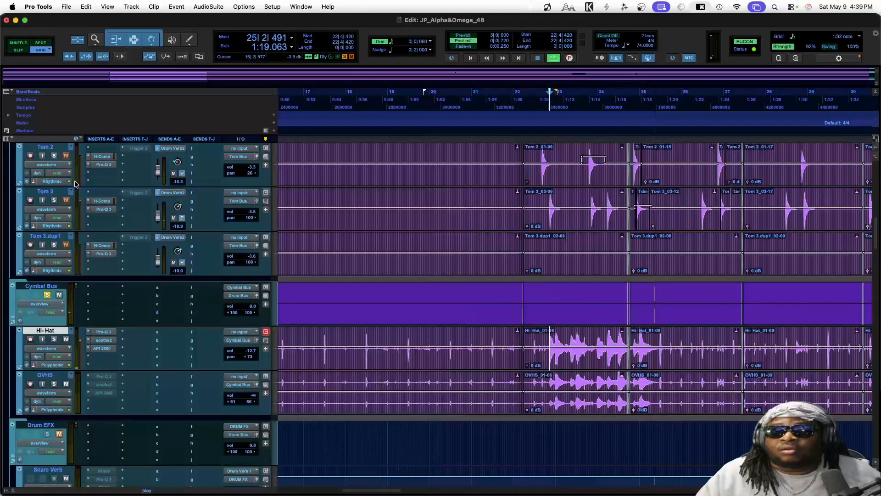
Move API-2500 to the Hi-Hat's second insert and soothe2 to its fourth, and restart playback.
{"action": "left_click", "coordinate": [76, 183]}
{"action": "key", "text": "space"}
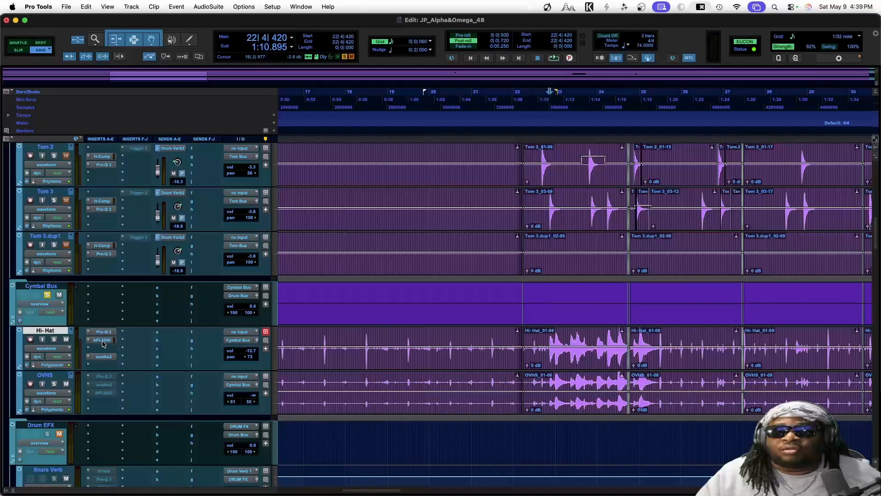
{"action": "key", "text": "space"}
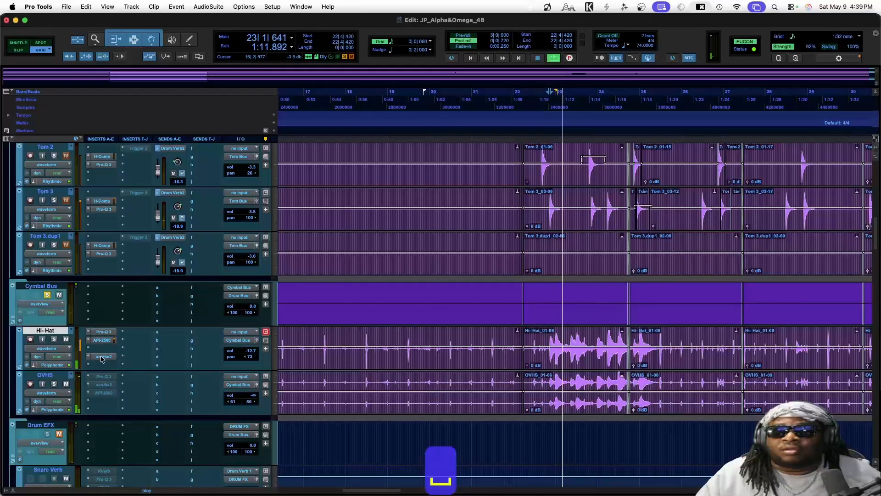
Set the depth of the Hi-Hat's soothe2 to 2.6 and audition its delta signal.
{"action": "left_click", "coordinate": [104, 357]}
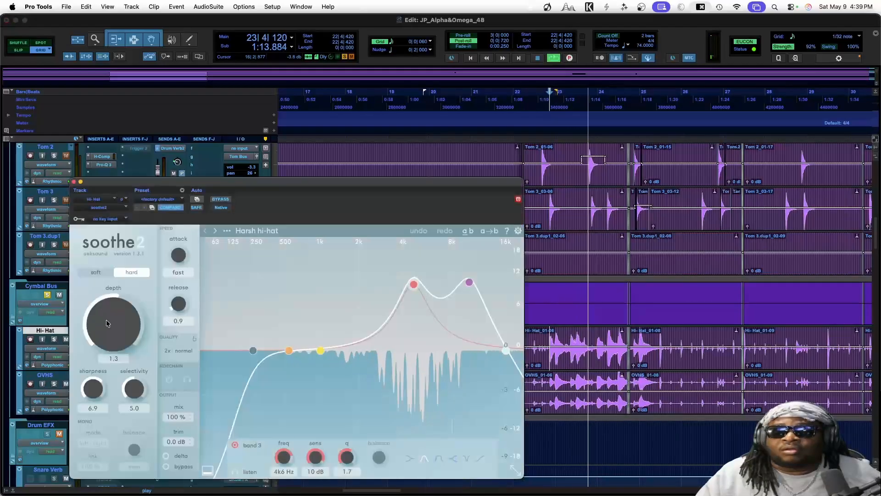
{"action": "left_click_drag", "start_coordinate": [104, 324], "coordinate": [103, 320]}
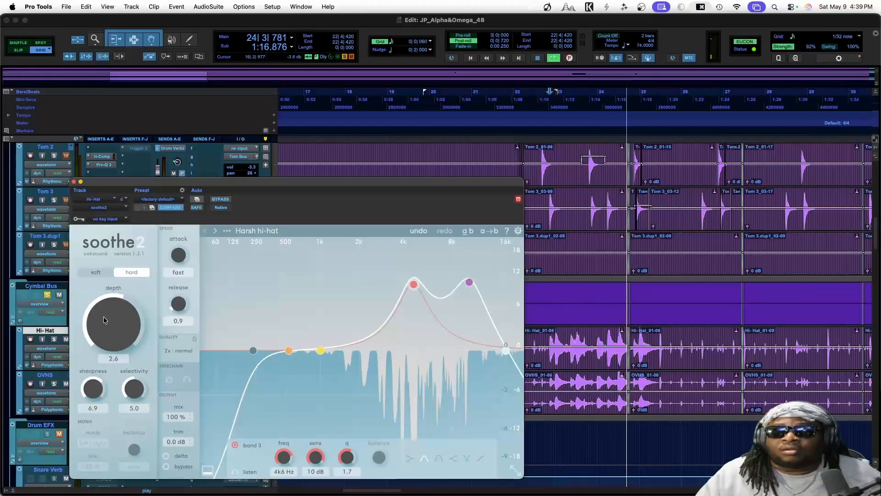
{"action": "left_click", "coordinate": [176, 460]}
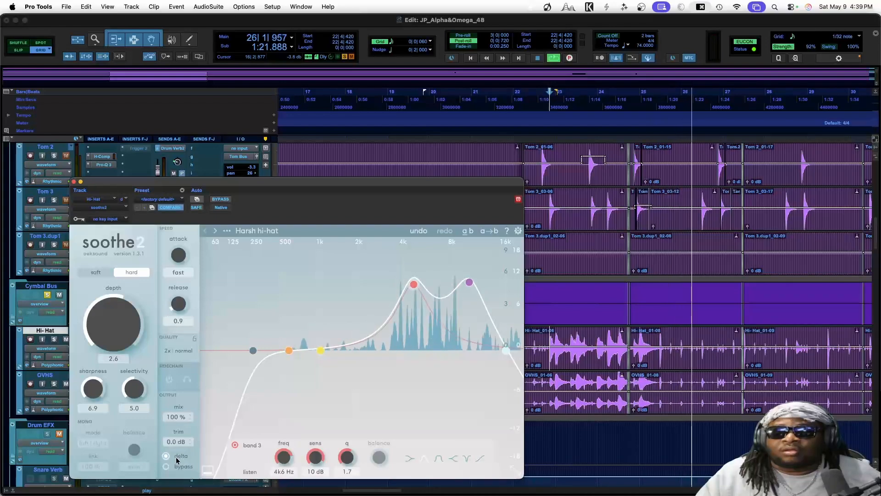
{"action": "left_click", "coordinate": [176, 459]}
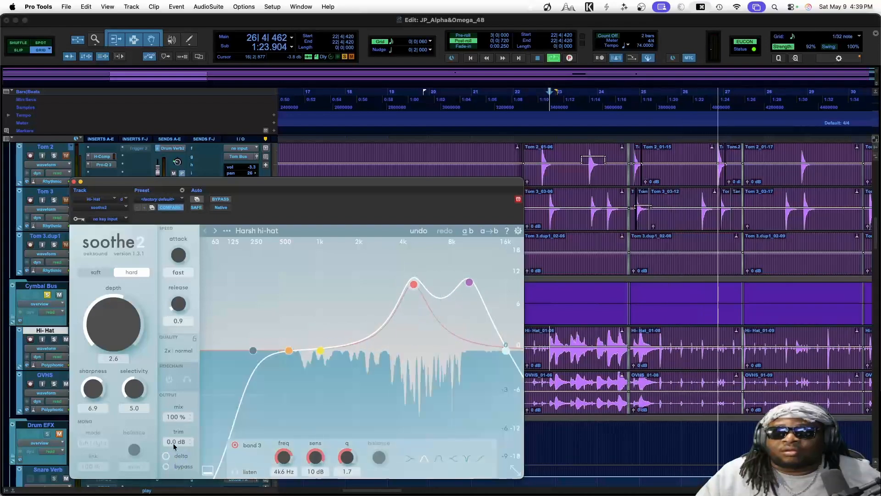
{"action": "left_click", "coordinate": [74, 182]}
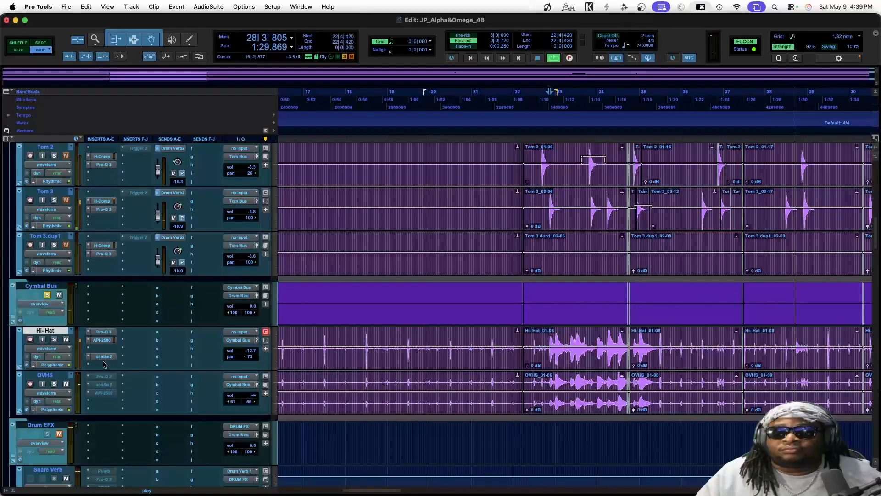
Audition the processed Hi-Hat at several points across the whole song, around bars 76, 64, 58, 47 and 39.
{"action": "key", "text": "super+bracketleft"}
{"action": "key", "text": "super+bracketleft"}
{"action": "key", "text": "super+bracketleft"}
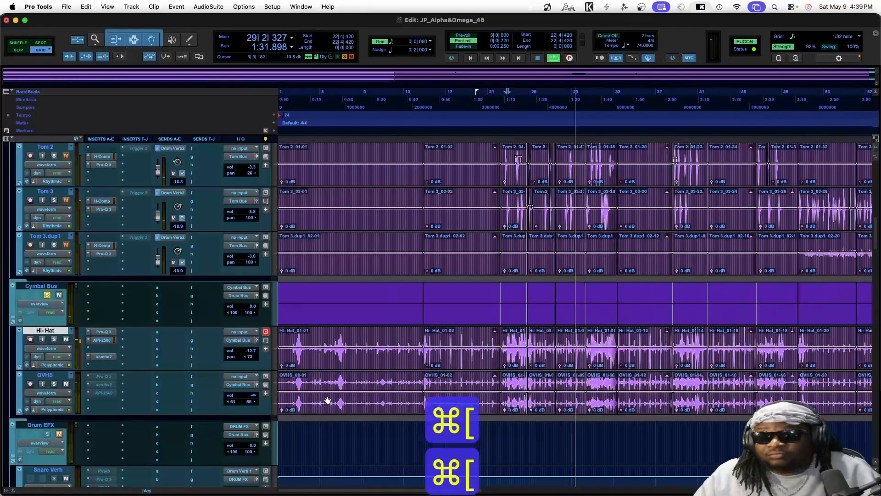
{"action": "key", "text": "space"}
{"action": "left_click", "coordinate": [676, 339]}
{"action": "key", "text": "space"}
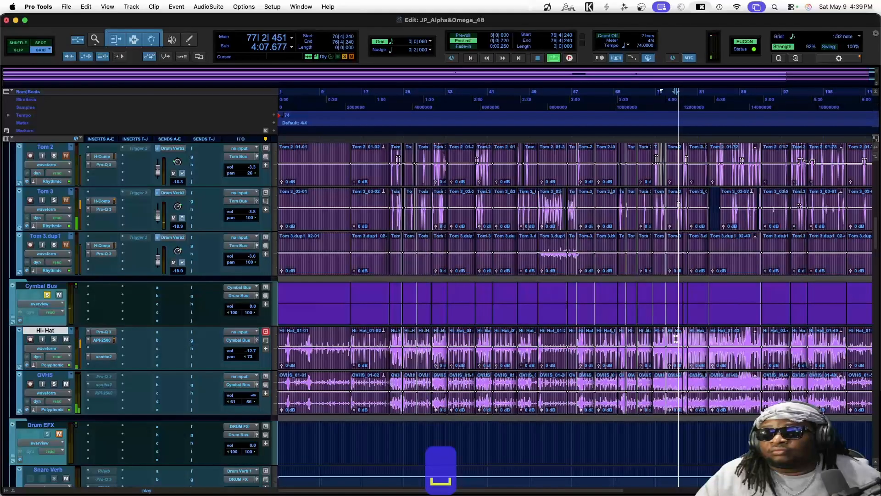
{"action": "key", "text": "space"}
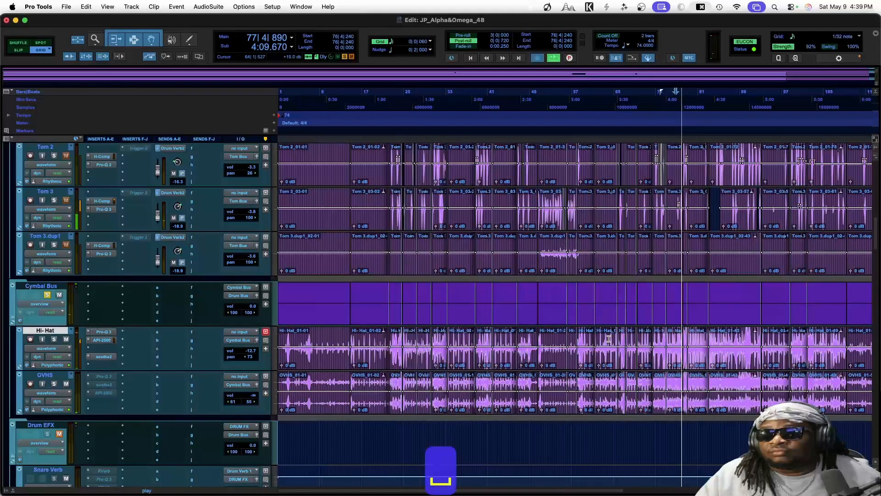
{"action": "left_click", "coordinate": [609, 338]}
{"action": "key", "text": "space"}
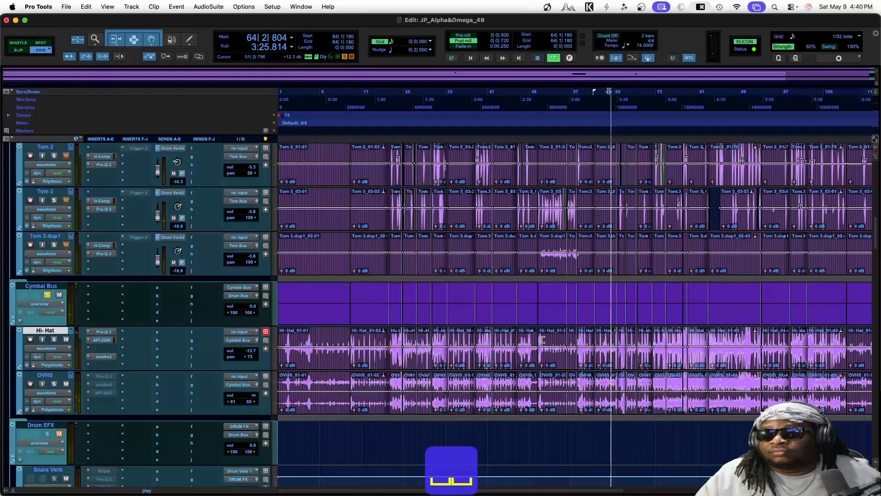
{"action": "key", "text": "space"}
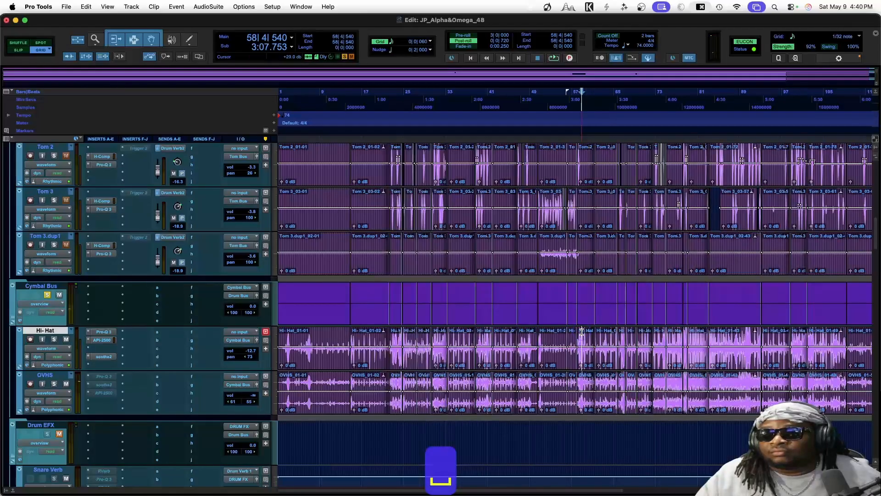
{"action": "key", "text": "space"}
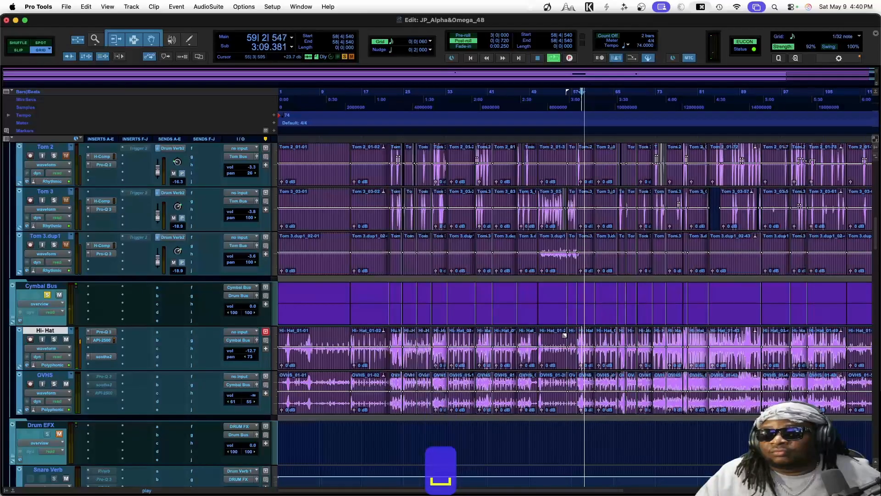
{"action": "key", "text": "space"}
{"action": "left_click", "coordinate": [523, 335]}
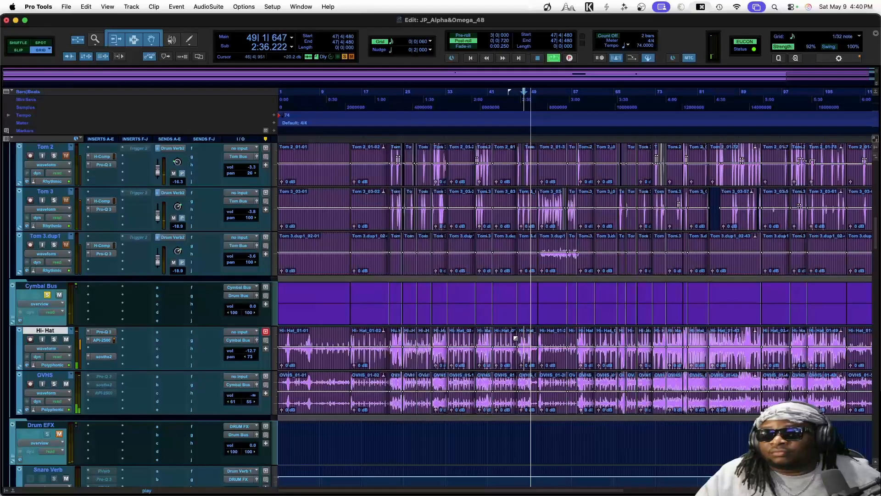
{"action": "key", "text": "space"}
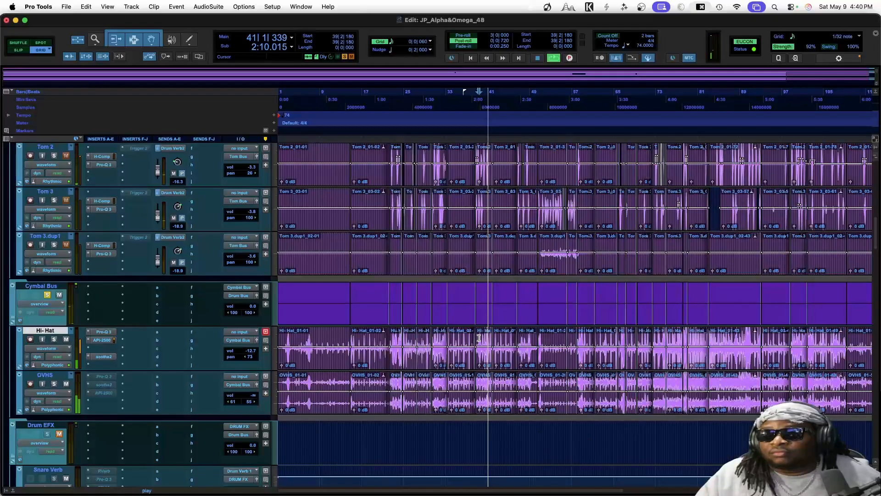
{"action": "key", "text": "space"}
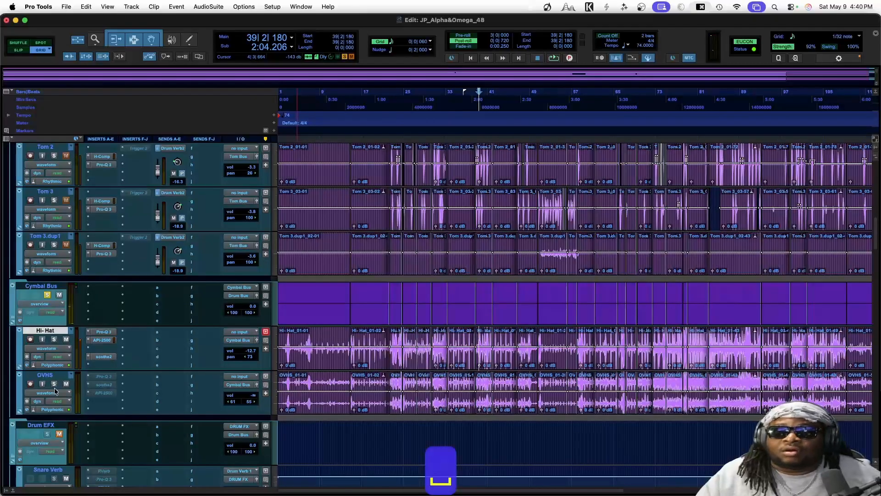
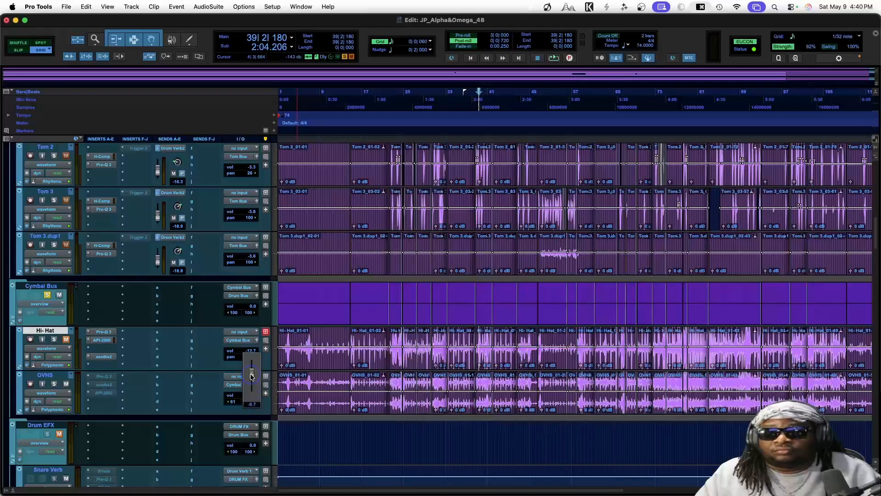
Play the OVHS_01-43 clip and set the OVHS track volume to -17.4 dB.
{"action": "left_click_drag", "start_coordinate": [251, 376], "coordinate": [251, 377]}
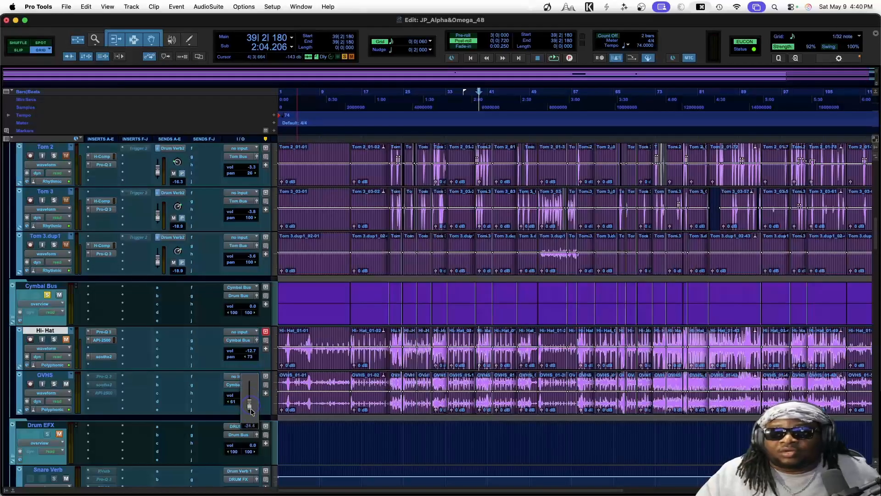
{"action": "left_click", "coordinate": [736, 409]}
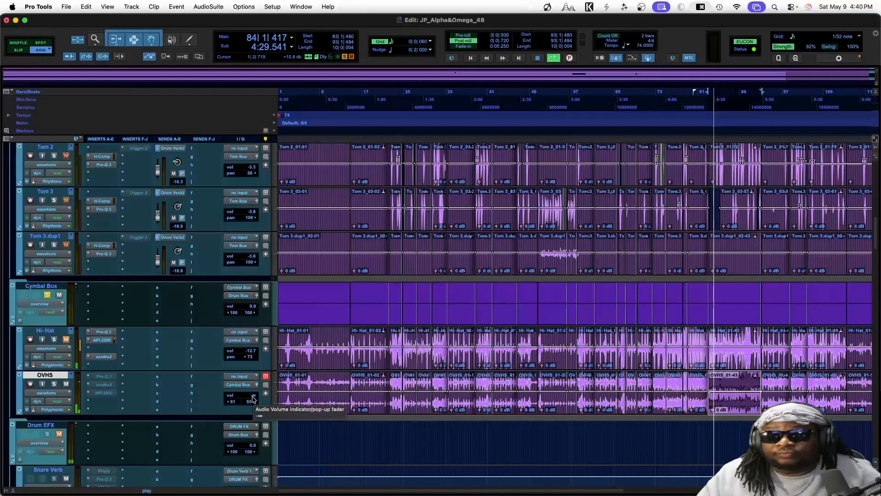
{"action": "left_click_drag", "start_coordinate": [253, 398], "coordinate": [252, 398]}
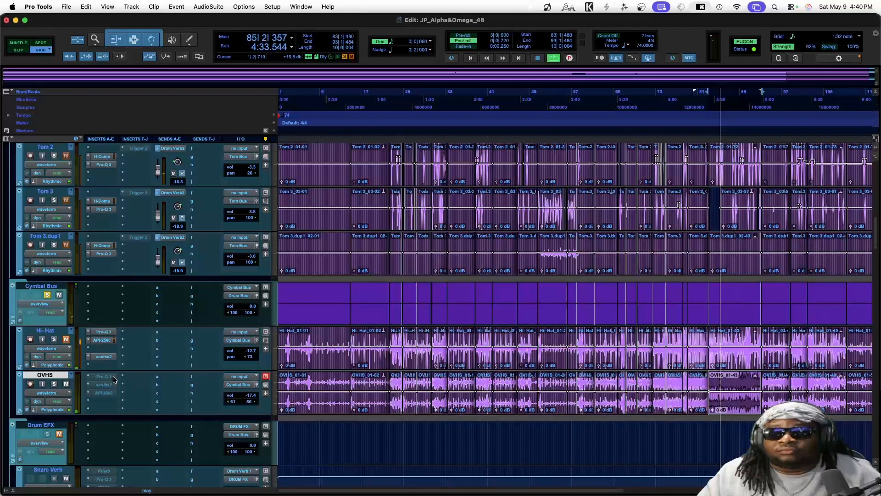
Move soothe2 to the fourth insert on OVHS and disable the 12458 Hz and 10510 Hz bands in its Pro-Q 3.
{"action": "left_click_drag", "start_coordinate": [103, 388], "coordinate": [103, 391]}
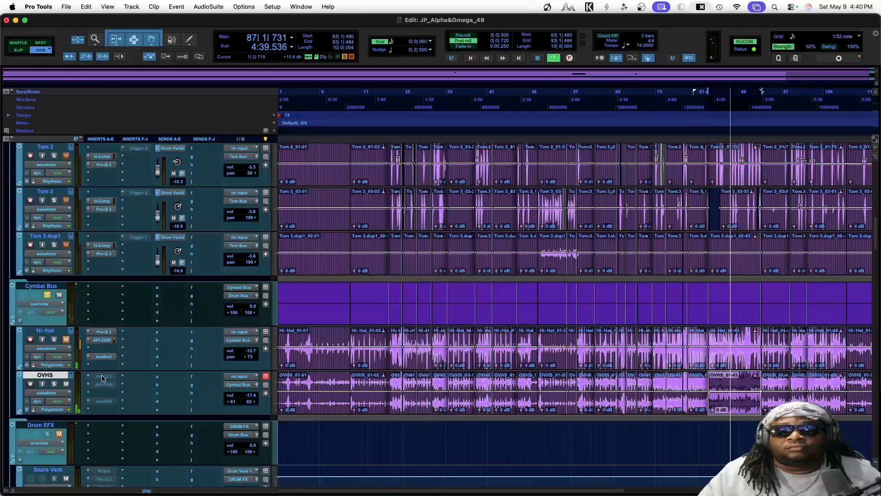
{"action": "left_click", "coordinate": [103, 377]}
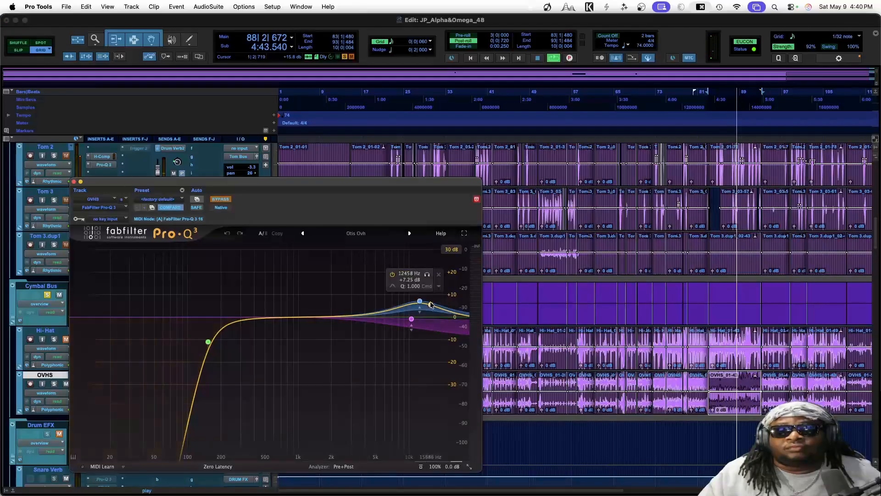
{"action": "left_click", "coordinate": [392, 275]}
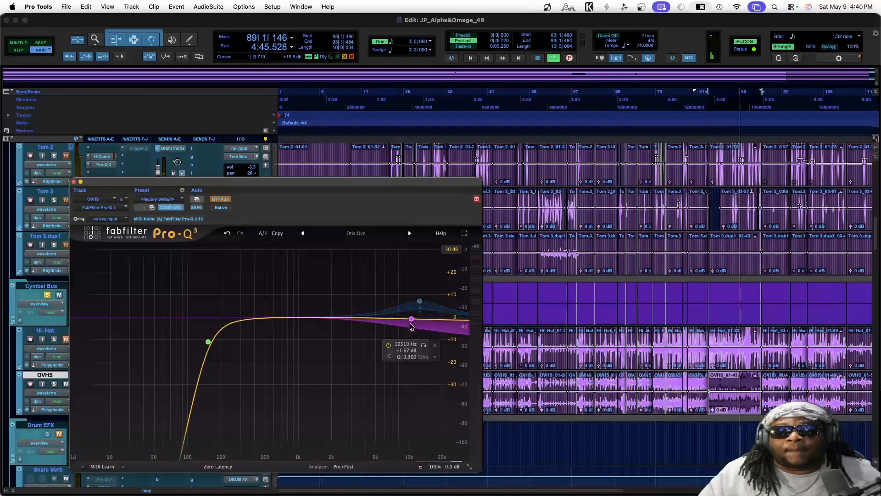
{"action": "left_click", "coordinate": [387, 347]}
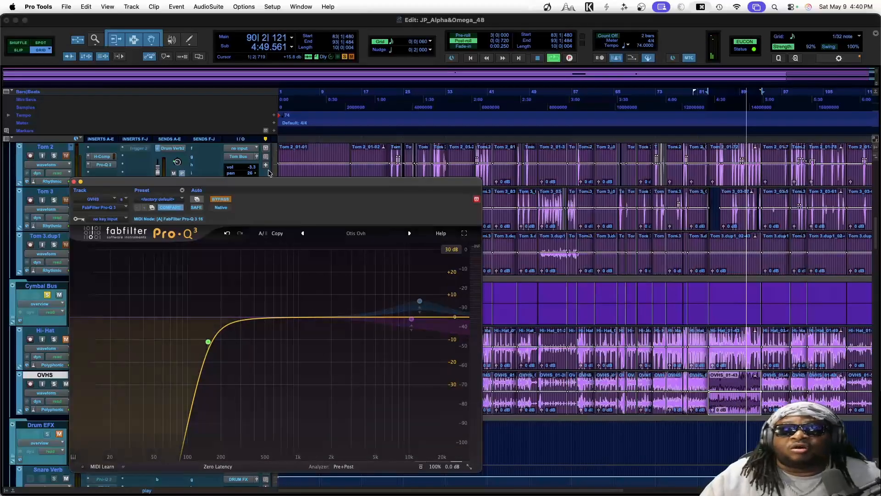
Take the OVHS Pro-Q 3 out of bypass and set its low cut to about 169 Hz with Q 0.376.
{"action": "left_click_drag", "start_coordinate": [270, 183], "coordinate": [576, 22]}
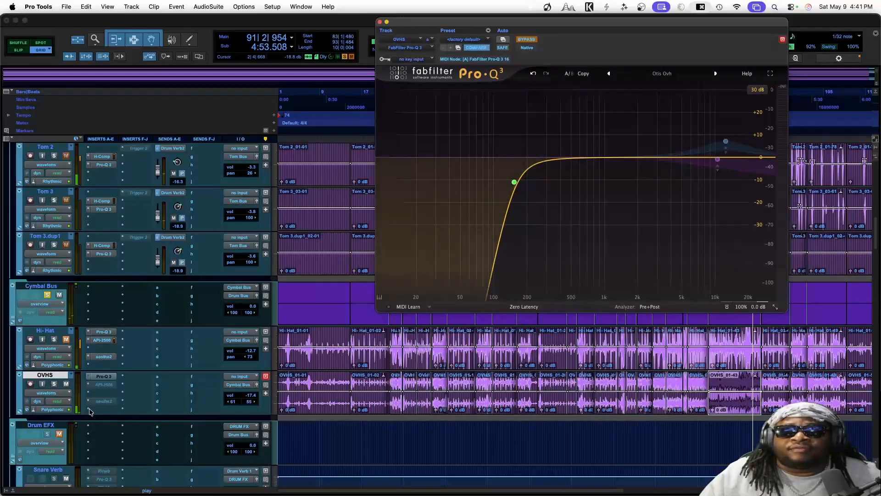
{"action": "left_click", "coordinate": [99, 380], "text": "super"}
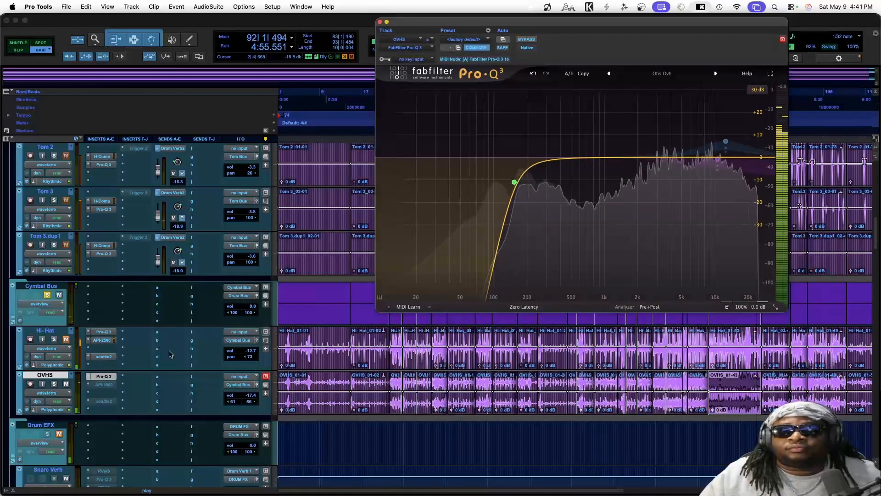
{"action": "left_click", "coordinate": [511, 178]}
{"action": "left_click_drag", "start_coordinate": [511, 178], "coordinate": [518, 177]}
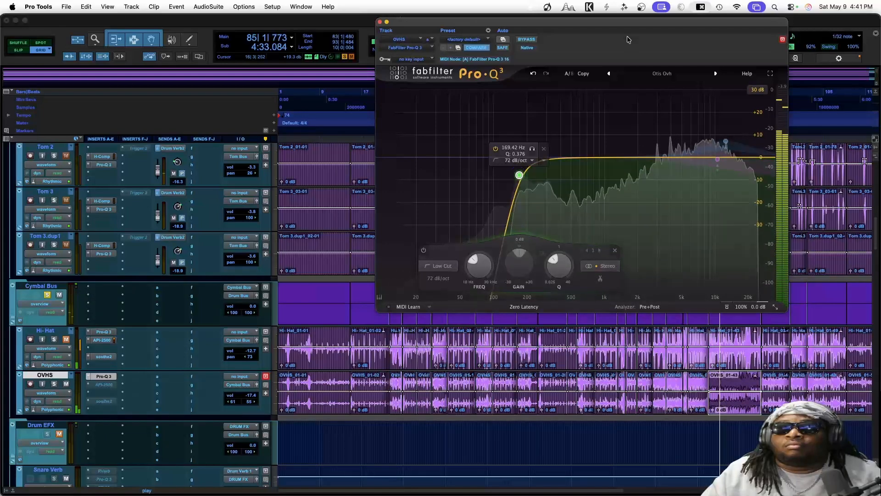
{"action": "left_click_drag", "start_coordinate": [632, 24], "coordinate": [257, 70]}
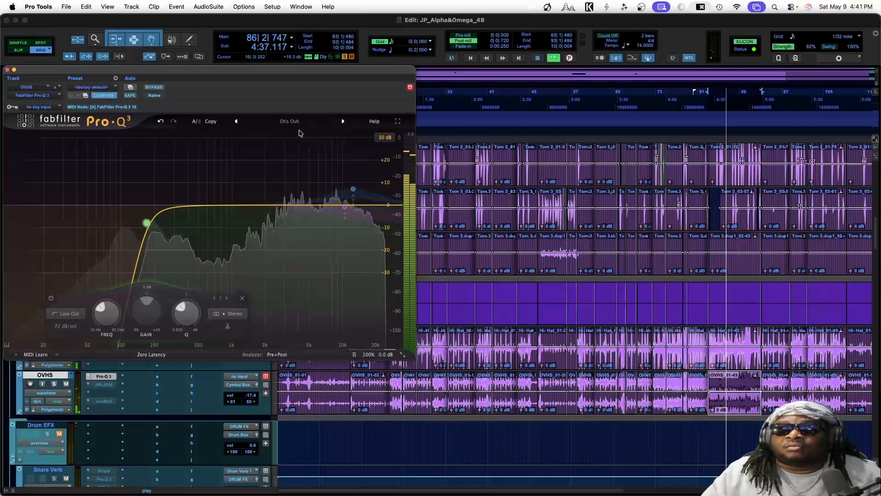
Re-enable the 10510 Hz and 12458 Hz bands in the OVHS Pro-Q 3.
{"action": "mouse_move", "coordinate": [340, 227]}
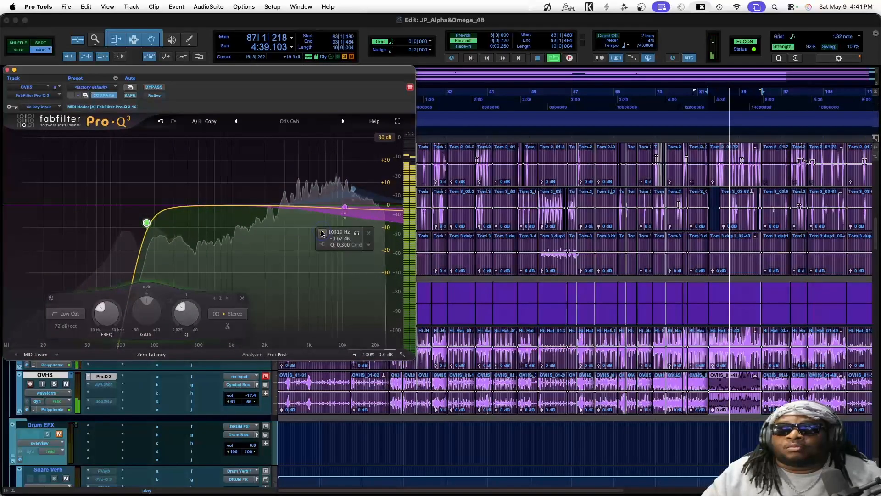
{"action": "mouse_move", "coordinate": [364, 197]}
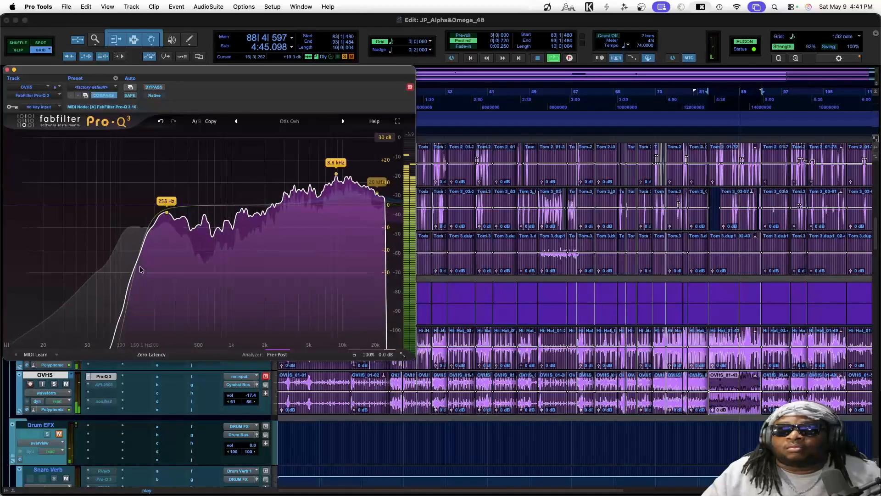
{"action": "left_click_drag", "start_coordinate": [33, 69], "coordinate": [300, 23]}
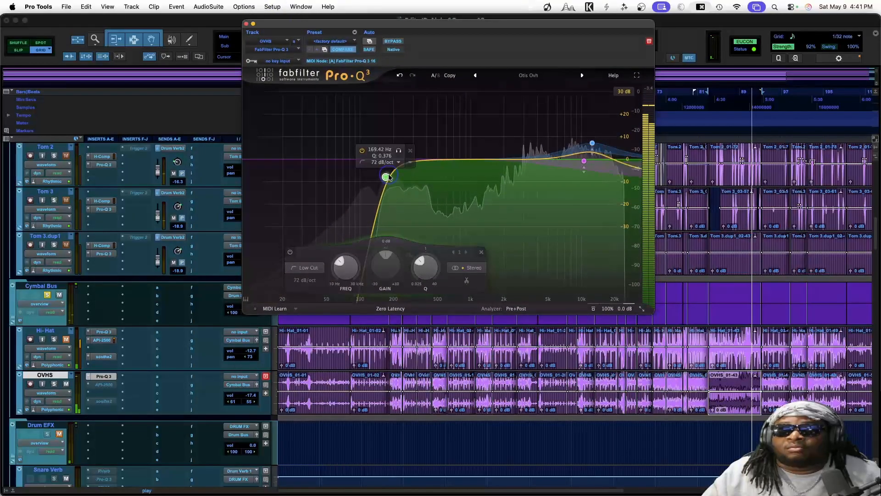
{"action": "left_click_drag", "start_coordinate": [388, 175], "coordinate": [390, 175]}
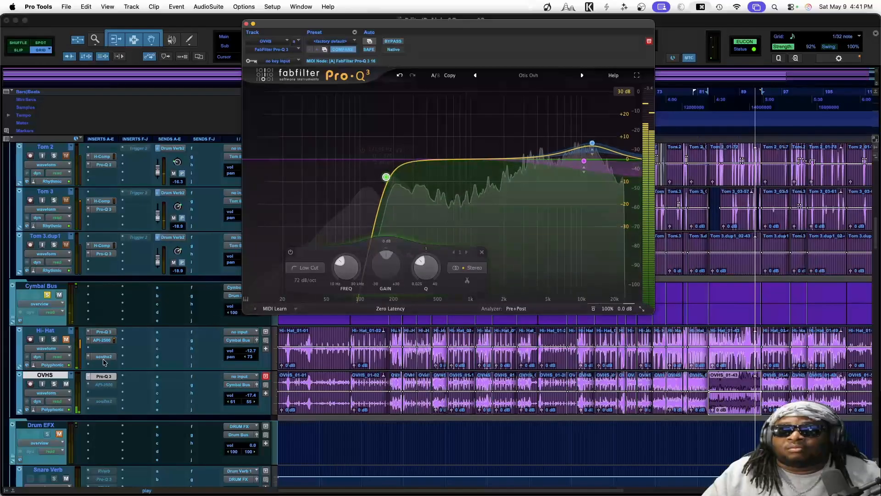
Take the OVHS API-2500 out of bypass and set its threshold to about 0.6 dB.
{"action": "left_click", "coordinate": [102, 387]}
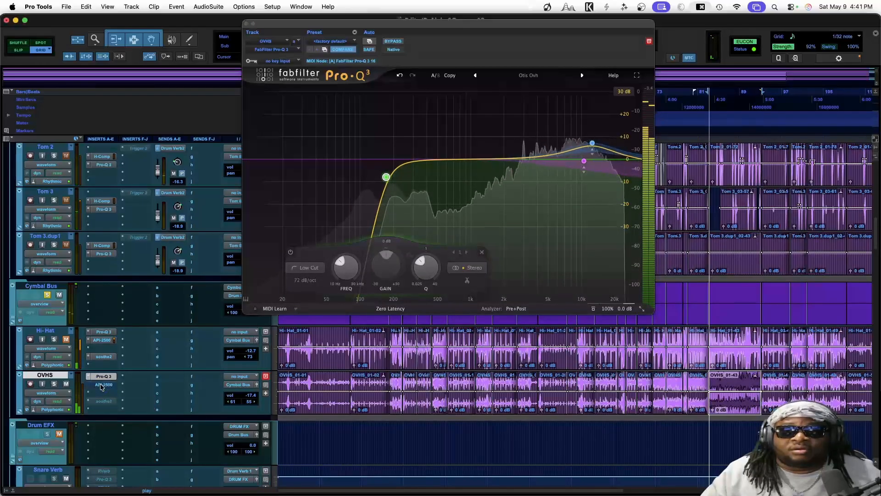
{"action": "left_click", "coordinate": [101, 387]}
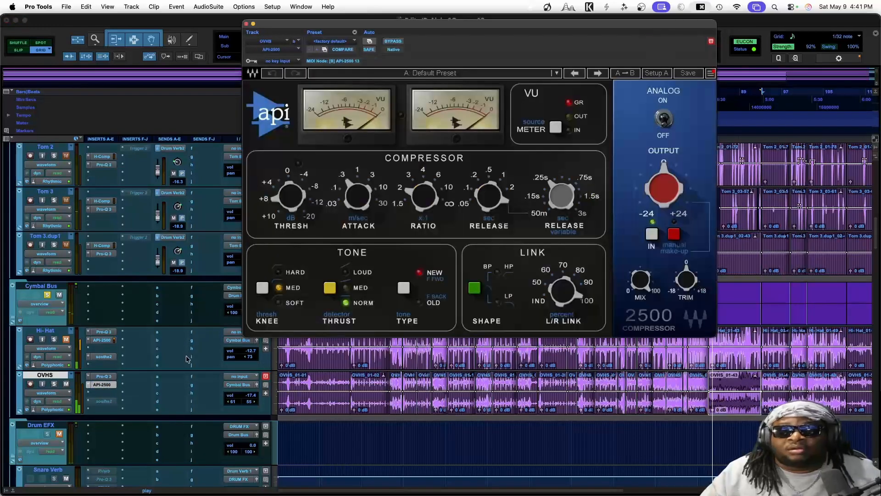
{"action": "left_click_drag", "start_coordinate": [291, 196], "coordinate": [290, 200]}
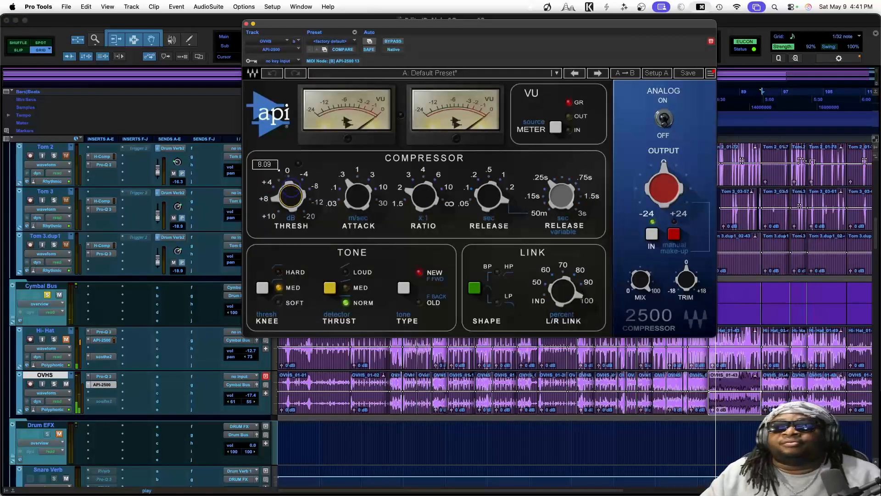
{"action": "left_click_drag", "start_coordinate": [290, 99], "coordinate": [294, 64]}
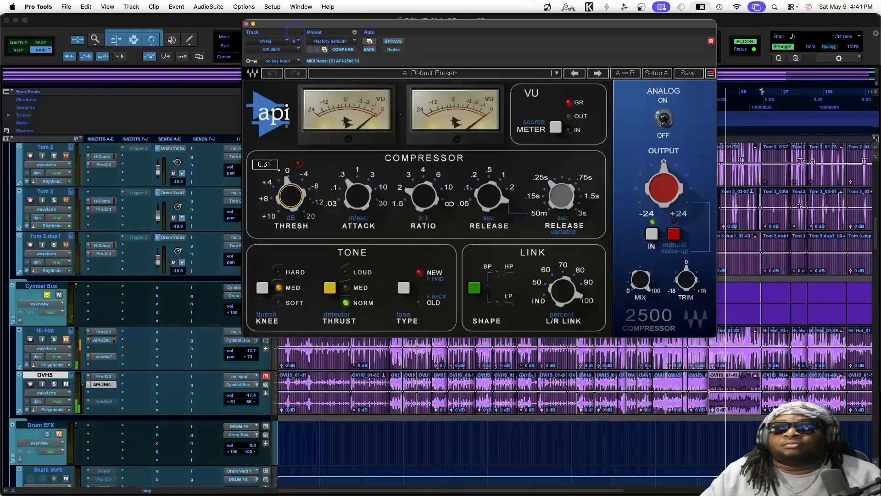
{"action": "left_click_drag", "start_coordinate": [294, 19], "coordinate": [295, 20]}
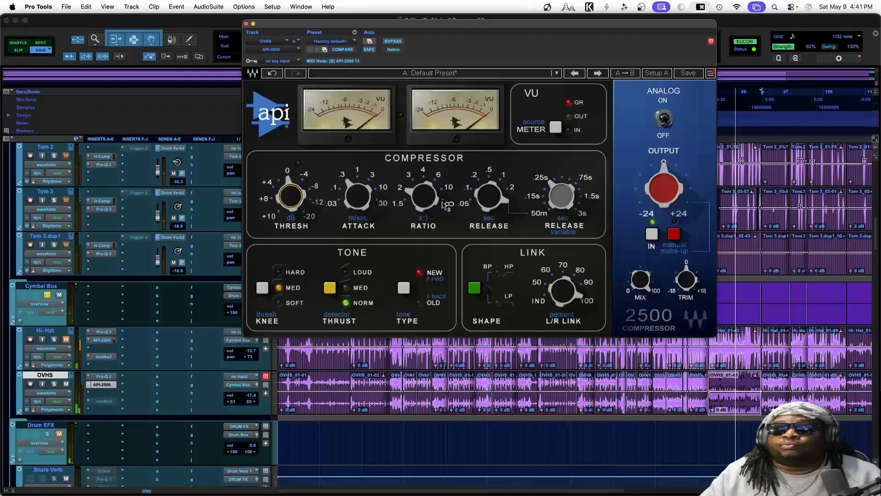
Try a fixed release on the OVHS API-2500, return it to variable and readjust the variable release time.
{"action": "left_click_drag", "start_coordinate": [489, 197], "coordinate": [488, 233]}
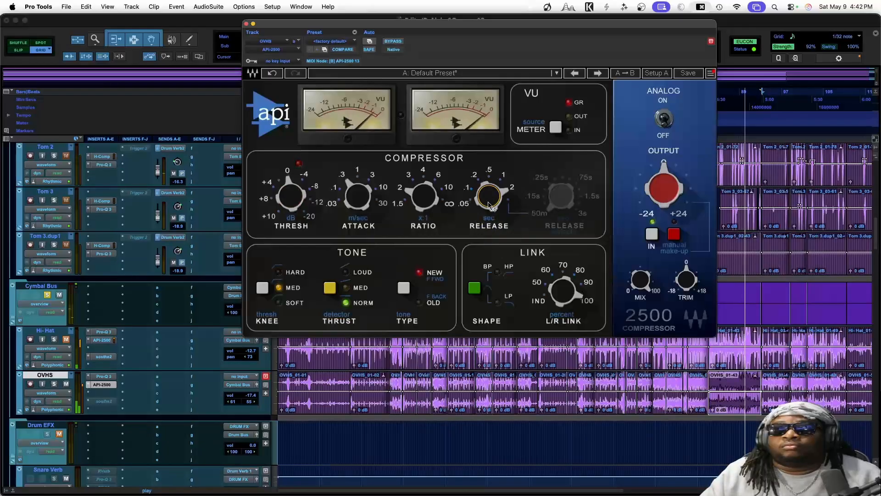
{"action": "left_click_drag", "start_coordinate": [490, 202], "coordinate": [490, 155]}
{"action": "left_click", "coordinate": [558, 207]}
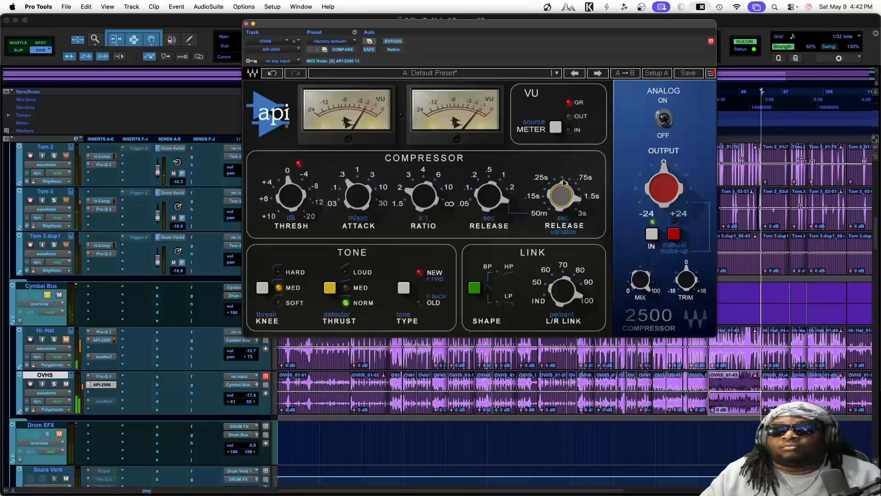
{"action": "left_click_drag", "start_coordinate": [563, 194], "coordinate": [559, 286]}
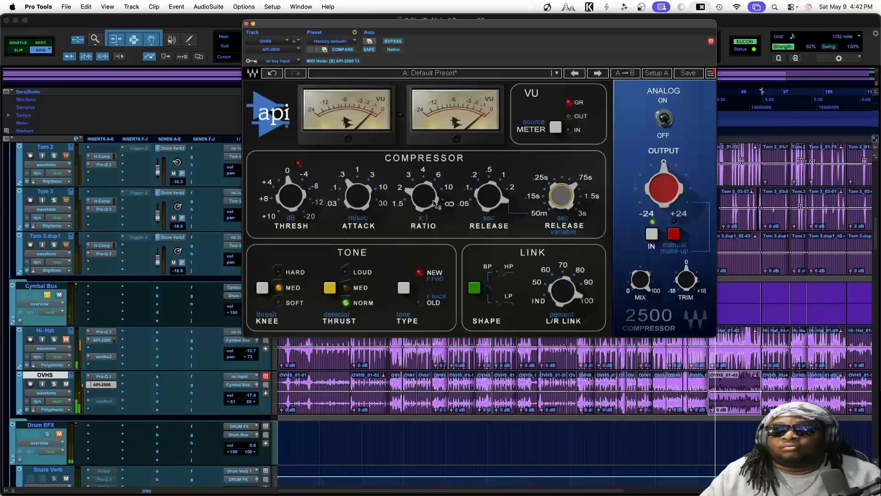
Compare the knee modes on the OVHS API-2500, choosing Hard, and set the thrust to Loud.
{"action": "left_click", "coordinate": [262, 289]}
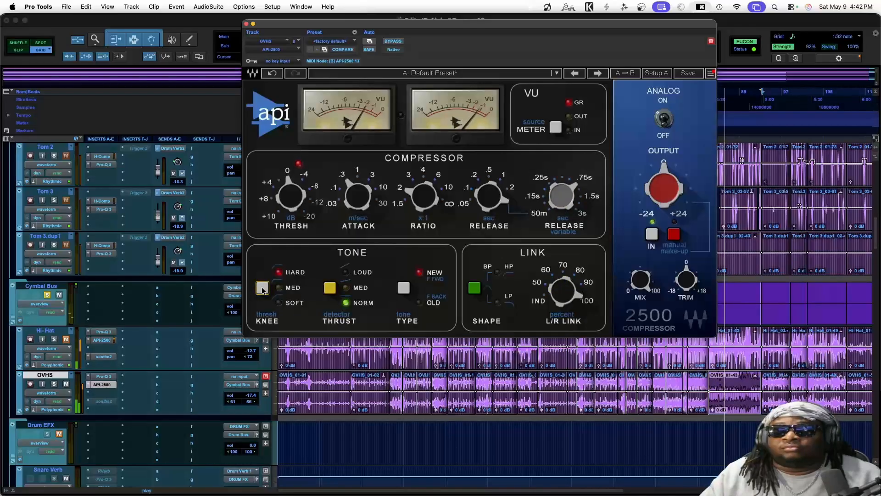
{"action": "left_click", "coordinate": [263, 288]}
{"action": "left_click", "coordinate": [262, 288]}
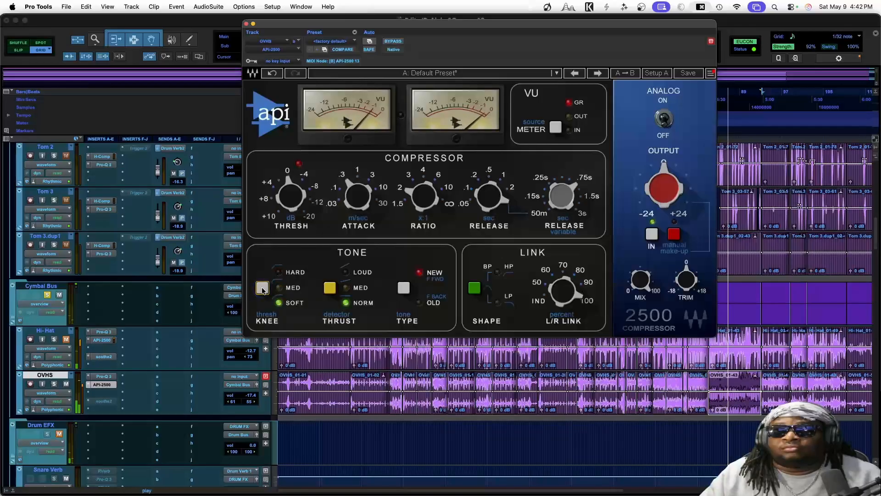
{"action": "left_click", "coordinate": [262, 288]}
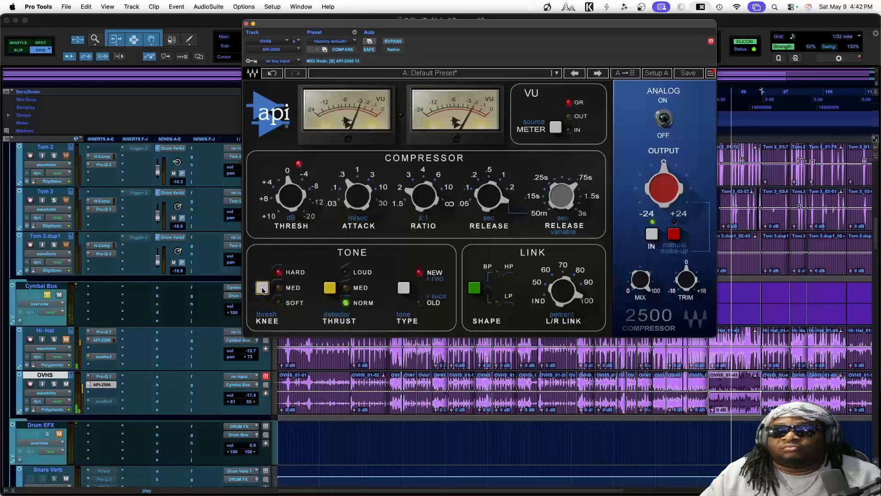
{"action": "left_click", "coordinate": [330, 288]}
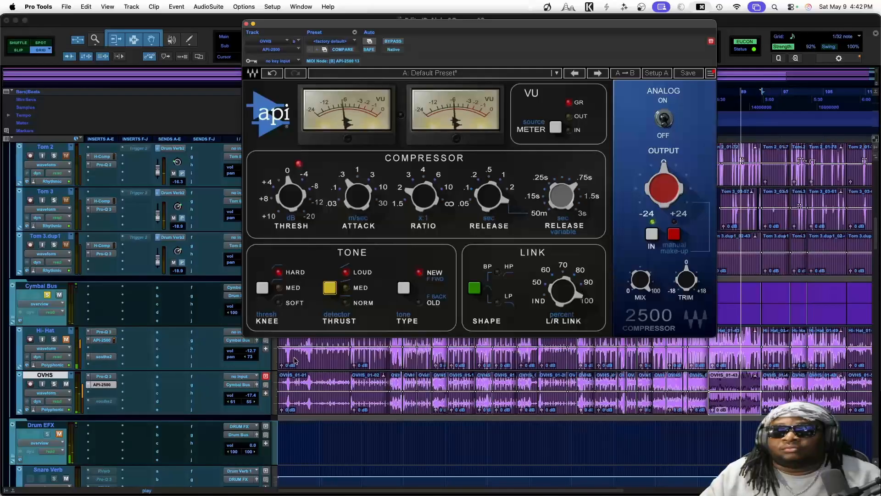
Raise the OVHS track volume to -12.7 dB.
{"action": "left_click_drag", "start_coordinate": [250, 398], "coordinate": [250, 394]}
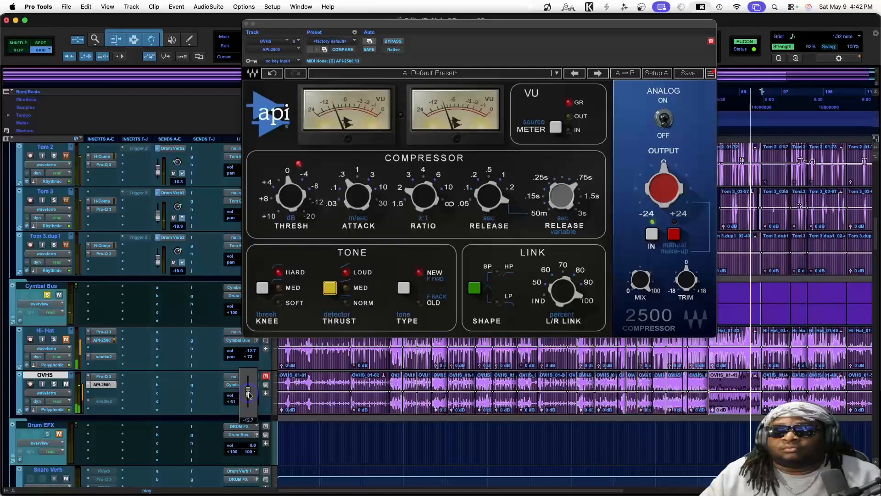
{"action": "left_click_drag", "start_coordinate": [248, 394], "coordinate": [249, 395]}
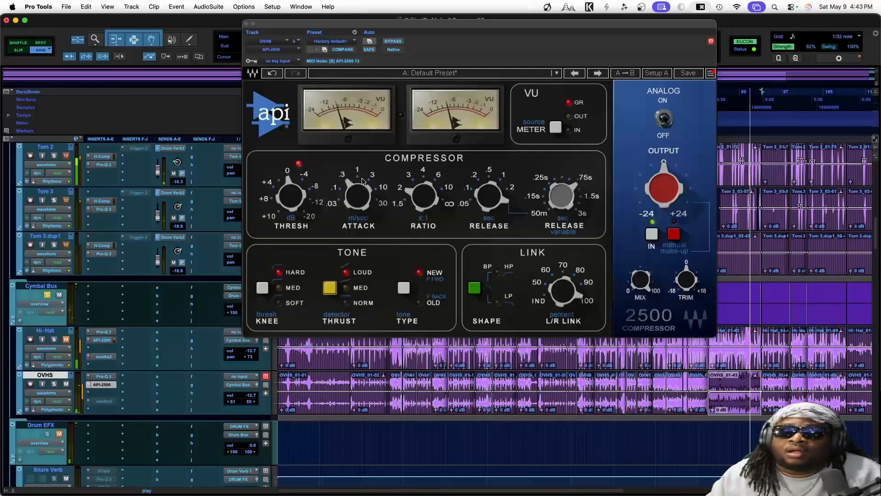
{"action": "mouse_move", "coordinate": [364, 187]}
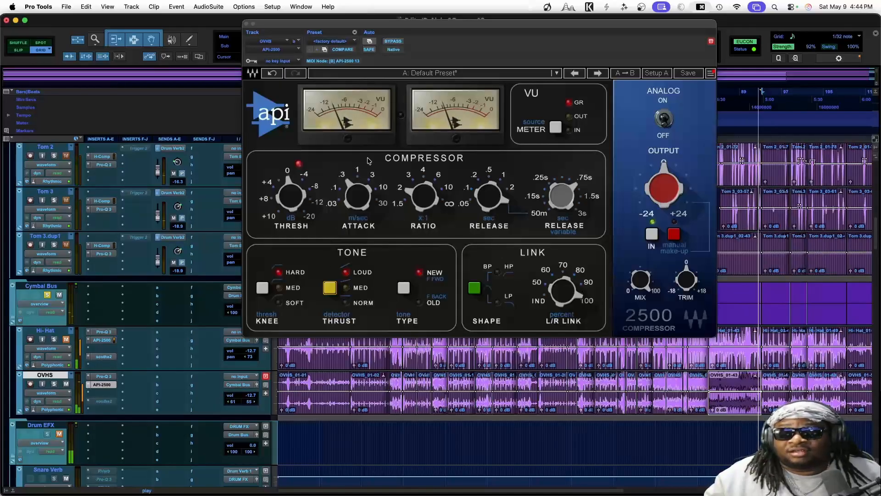
Activate soothe2 on OVHS in delta mode, setting band 3 to 6 kHz at 4.7 dB and band 4 to 13.4 kHz at 6.7 dB.
{"action": "left_click", "coordinate": [104, 402]}
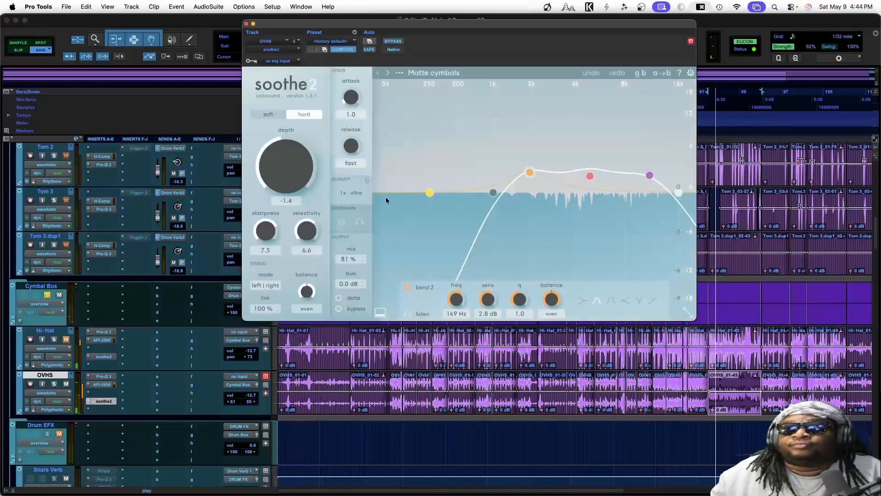
{"action": "left_click", "coordinate": [338, 298]}
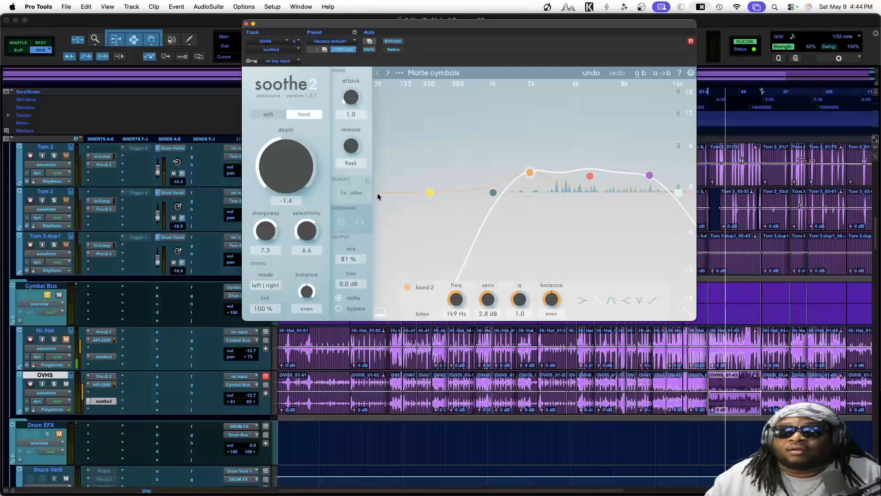
{"action": "left_click", "coordinate": [591, 176]}
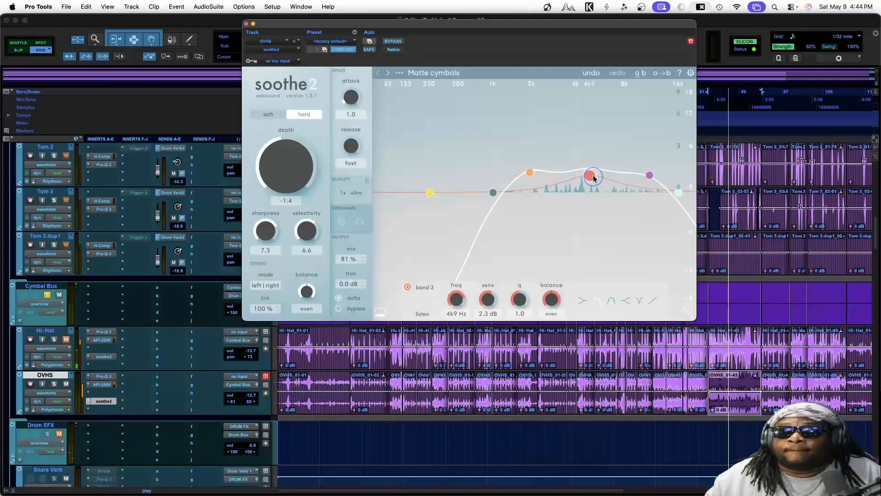
{"action": "left_click_drag", "start_coordinate": [593, 178], "coordinate": [592, 168]}
{"action": "left_click_drag", "start_coordinate": [650, 176], "coordinate": [665, 147]}
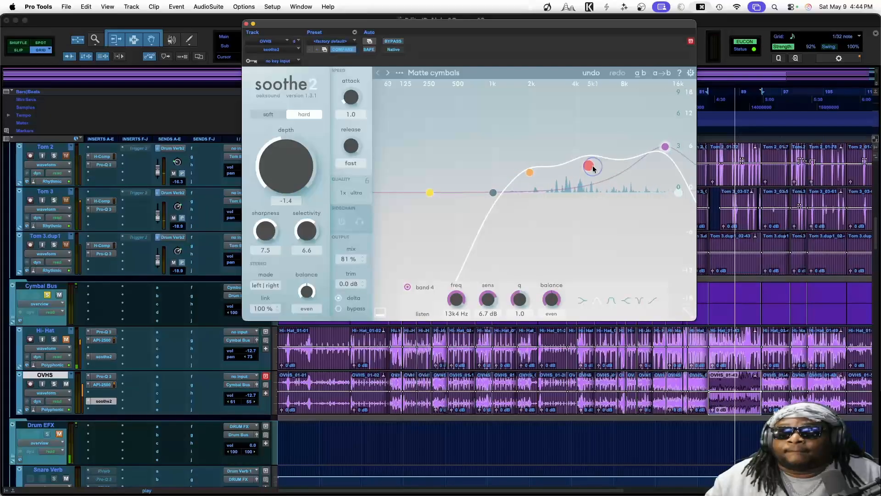
{"action": "left_click_drag", "start_coordinate": [593, 168], "coordinate": [609, 163]}
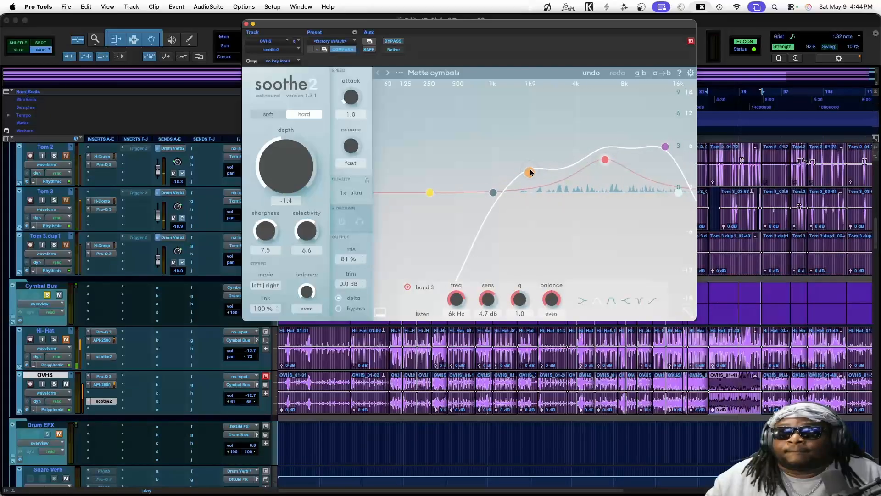
Set soothe2 band 2 to 2.9 kHz at 2.9 dB, band 4 to 9.4 dB and band 3 to 6.7 kHz at 5.2 dB, then leave delta mode.
{"action": "left_click_drag", "start_coordinate": [530, 172], "coordinate": [556, 171]}
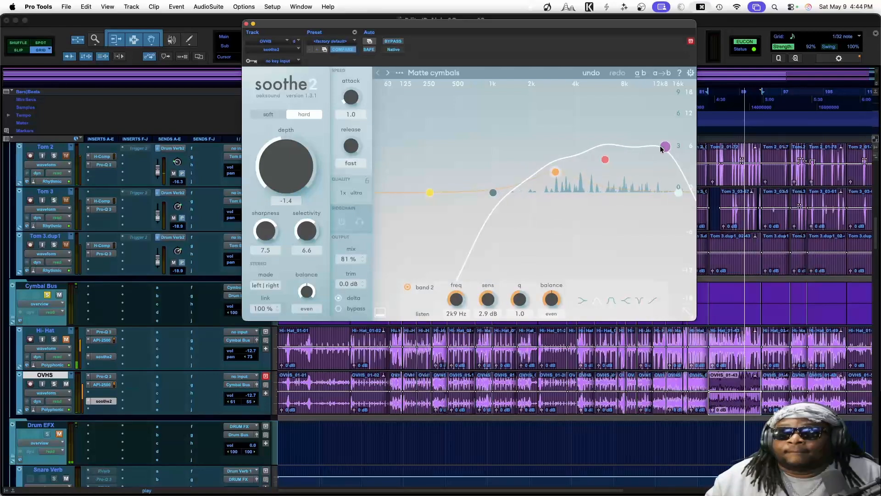
{"action": "left_click_drag", "start_coordinate": [661, 149], "coordinate": [663, 134]}
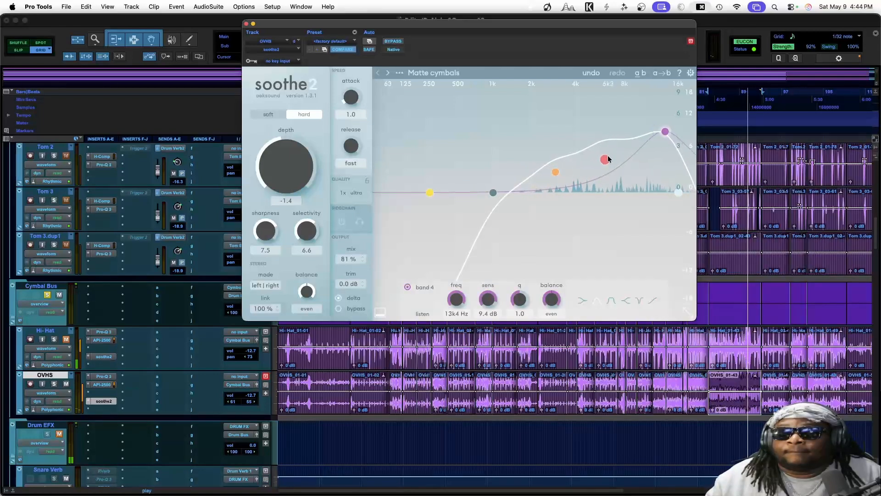
{"action": "left_click_drag", "start_coordinate": [608, 158], "coordinate": [615, 155]}
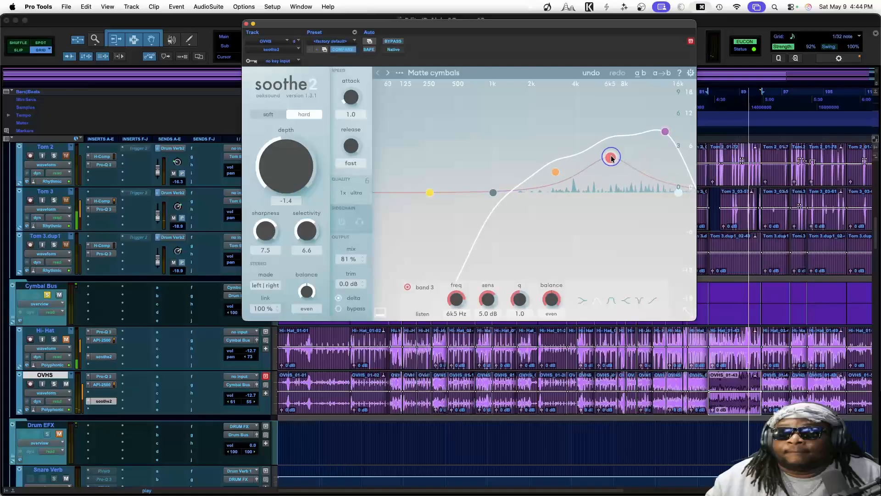
{"action": "left_click", "coordinate": [349, 309]}
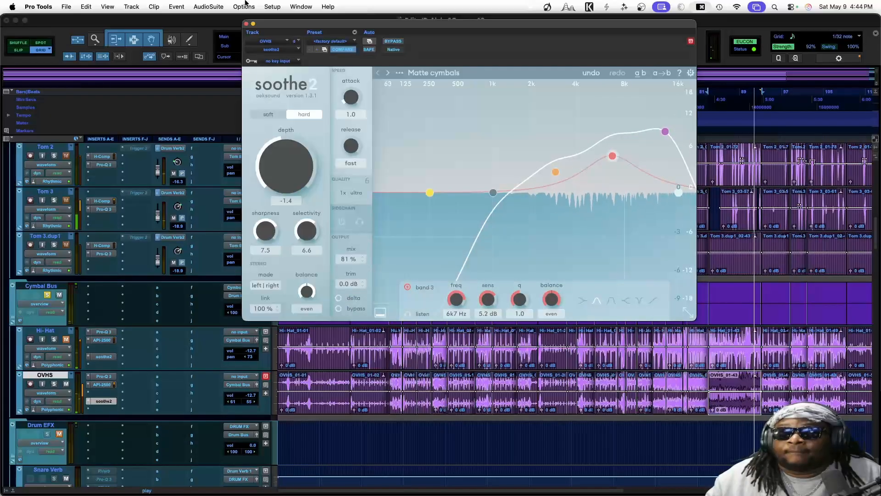
{"action": "left_click", "coordinate": [246, 23]}
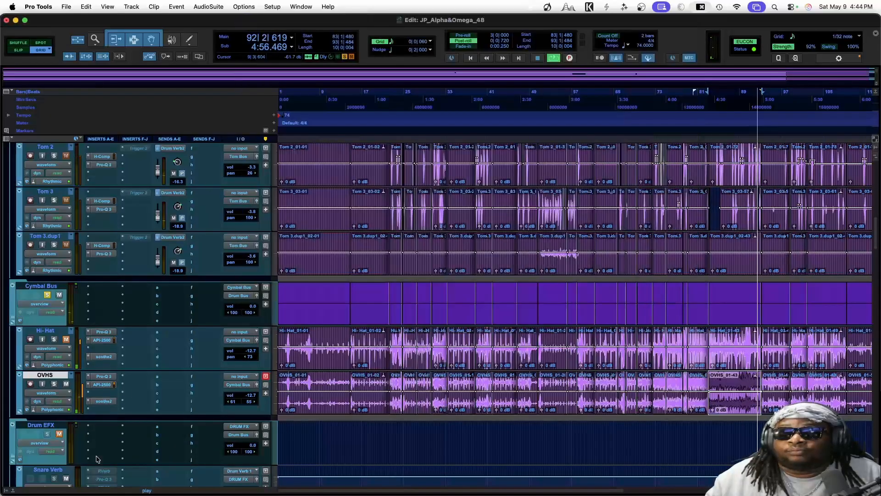
Unmute the Hi-Hat track and lower its volume to -17.4 dB in the mixer.
{"action": "left_click", "coordinate": [66, 340]}
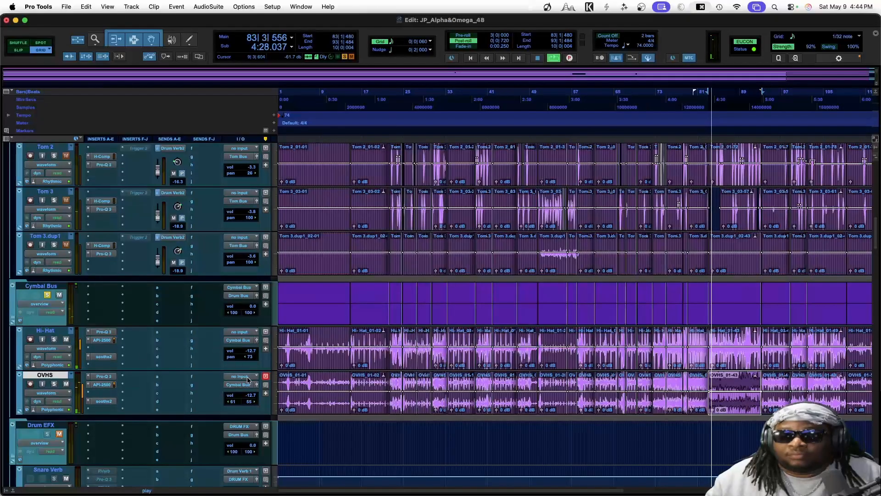
{"action": "key", "text": "super+equal"}
{"action": "scroll", "coordinate": [253, 379], "scroll_direction": "down", "scroll_amount": 5}
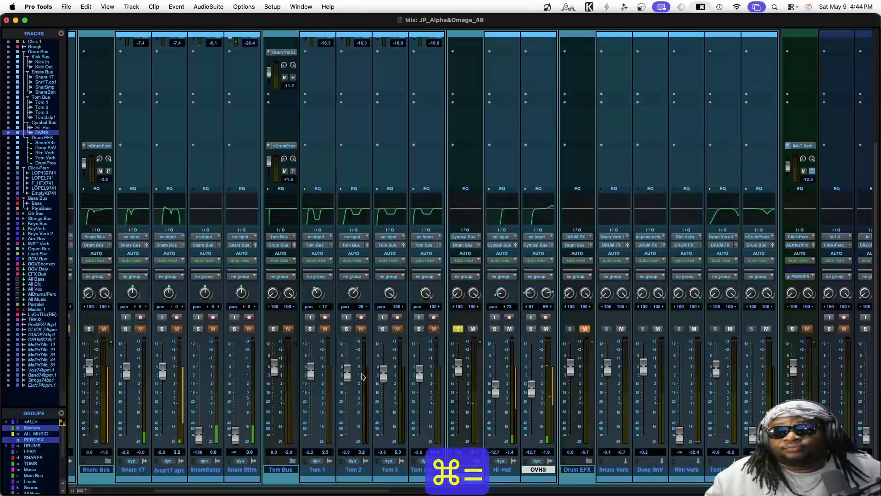
{"action": "mouse_move", "coordinate": [495, 391]}
{"action": "left_mouse_down"}
{"action": "mouse_move", "coordinate": [495, 403]}
{"action": "mouse_move", "coordinate": [496, 396]}
{"action": "left_mouse_up"}
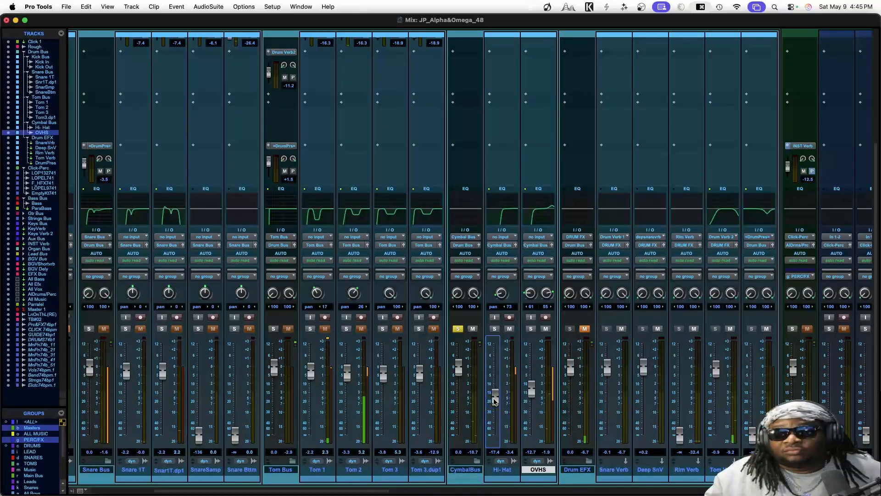
Take the Cymbal Bus out of solo to hear the cymbals with the other drums, and return to the Edit window.
{"action": "left_click", "coordinate": [458, 329]}
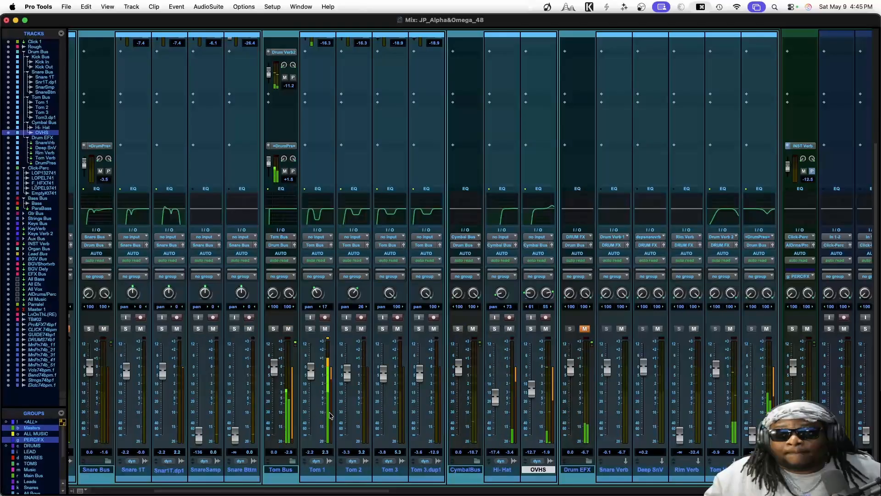
{"action": "scroll", "coordinate": [328, 414], "scroll_direction": "left", "scroll_amount": 6}
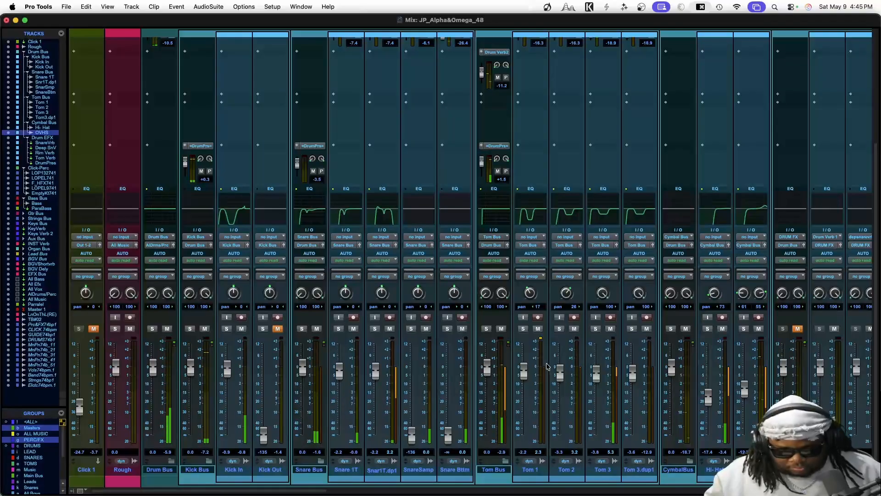
{"action": "key", "text": "super+equal"}
{"action": "scroll", "coordinate": [506, 337], "scroll_direction": "up", "scroll_amount": 5}
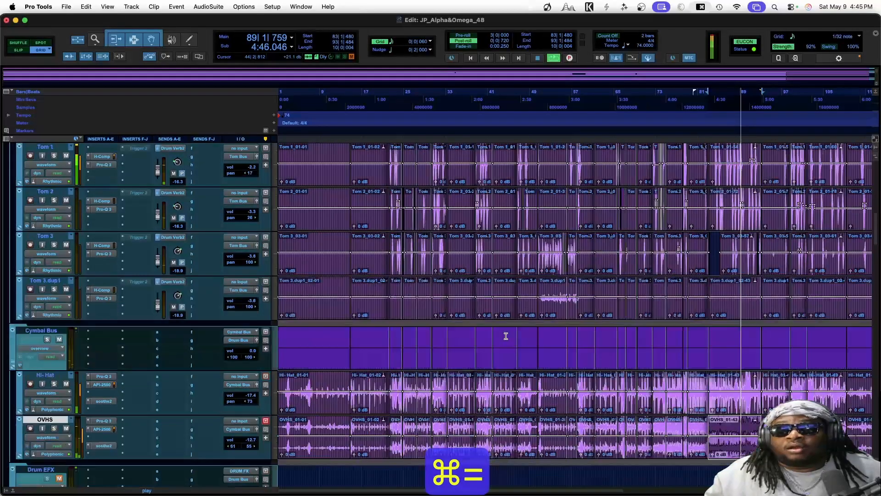
Lower the clip gain of all clips on Tom 1, Tom 2, Tom 3 and Tom 3.dup1 to -8.7 dB and save the session.
{"action": "left_click", "coordinate": [293, 275]}
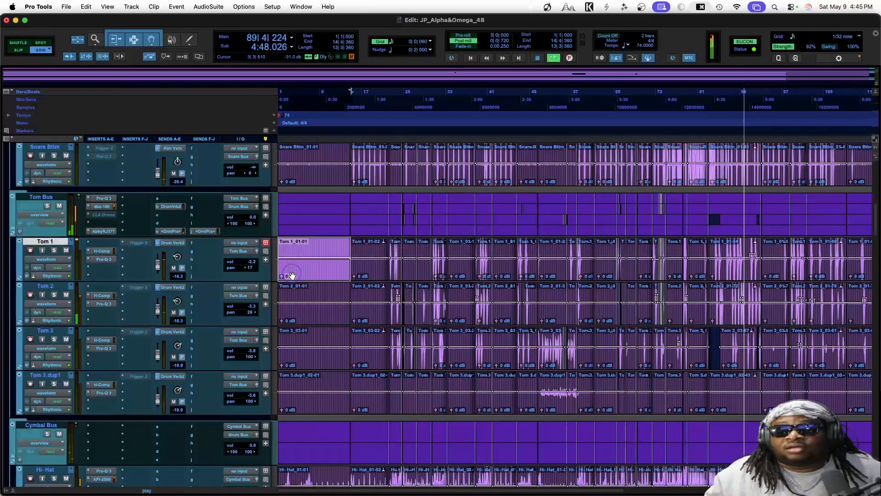
{"action": "scroll", "coordinate": [292, 276], "scroll_direction": "right", "scroll_amount": 10}
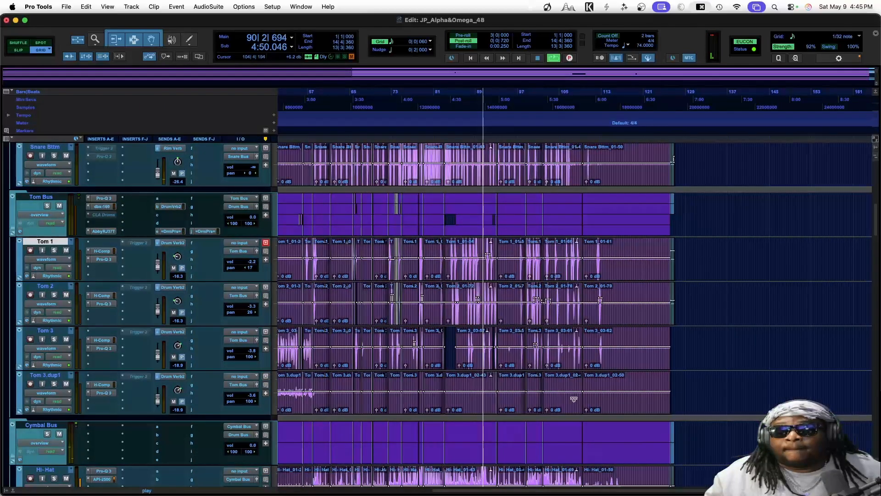
{"action": "left_click", "coordinate": [607, 407], "text": "shift"}
{"action": "left_click", "coordinate": [605, 368], "text": "shift"}
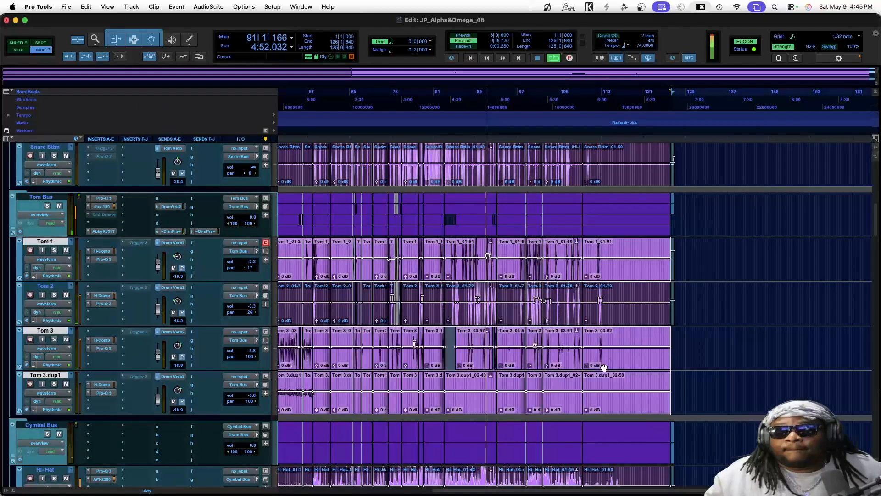
{"action": "left_click", "coordinate": [603, 321], "text": "shift"}
{"action": "left_click_drag", "start_coordinate": [607, 301], "coordinate": [610, 305]}
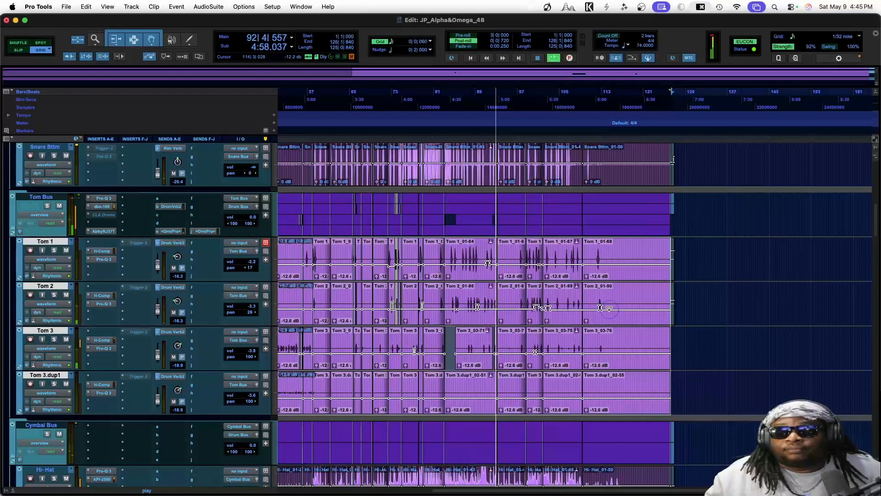
{"action": "left_click_drag", "start_coordinate": [610, 307], "coordinate": [609, 305]}
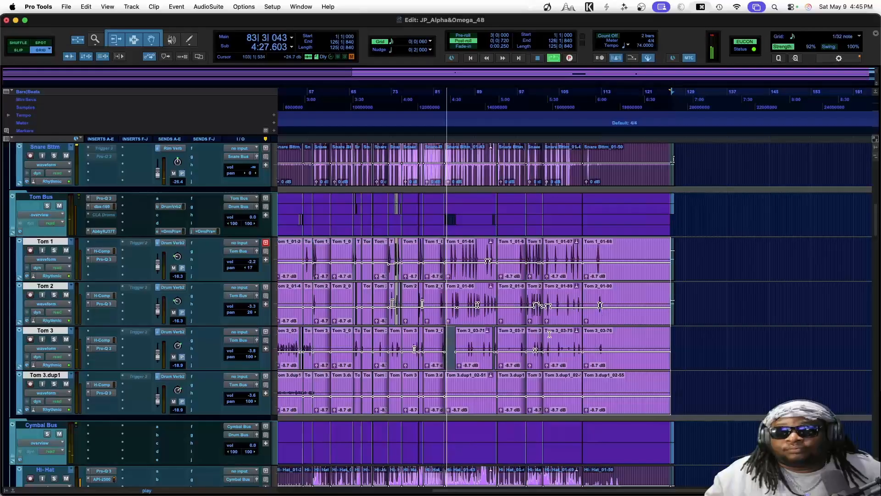
{"action": "scroll", "coordinate": [546, 333], "scroll_direction": "left", "scroll_amount": 10}
{"action": "scroll", "coordinate": [546, 333], "scroll_direction": "up", "scroll_amount": 3}
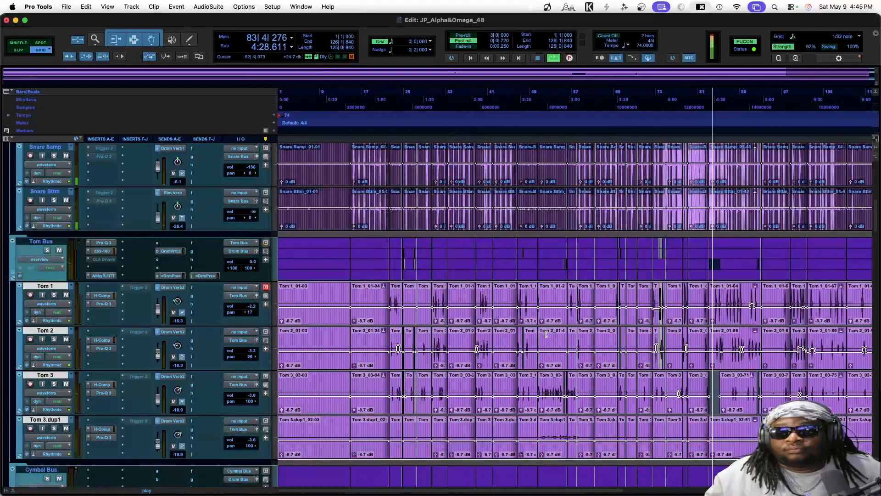
{"action": "left_click", "coordinate": [323, 340]}
{"action": "key", "text": "super+s"}
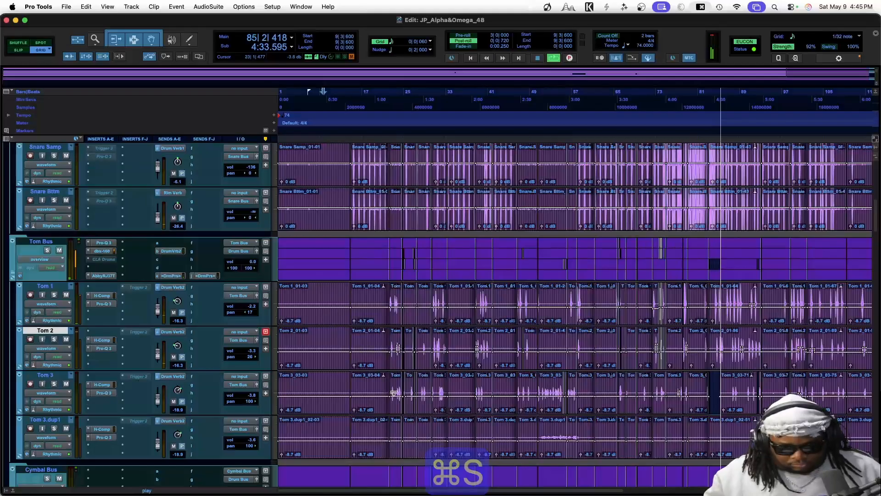
In the Mix window, pan Tom 3 to 67 right, Tom 3.dup1 to 63 right, and OVHS to 62 left and 60 right.
{"action": "key", "text": "super+equal"}
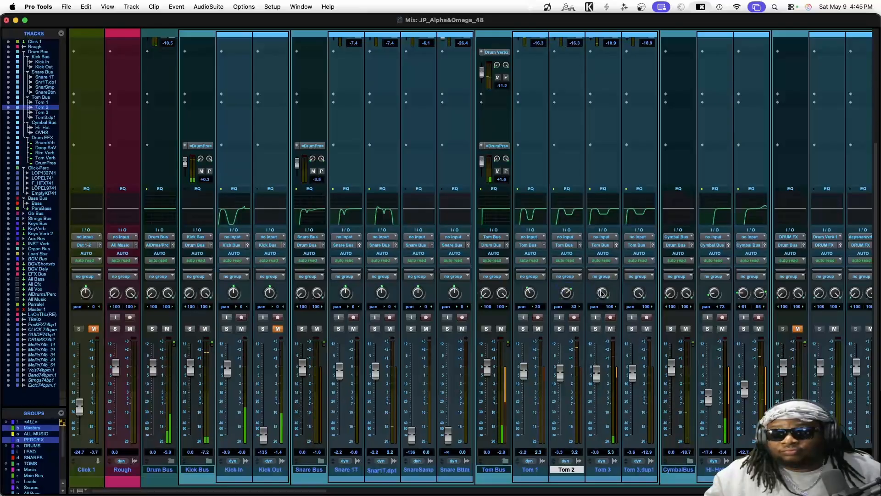
{"action": "left_click_drag", "start_coordinate": [602, 293], "coordinate": [642, 308]}
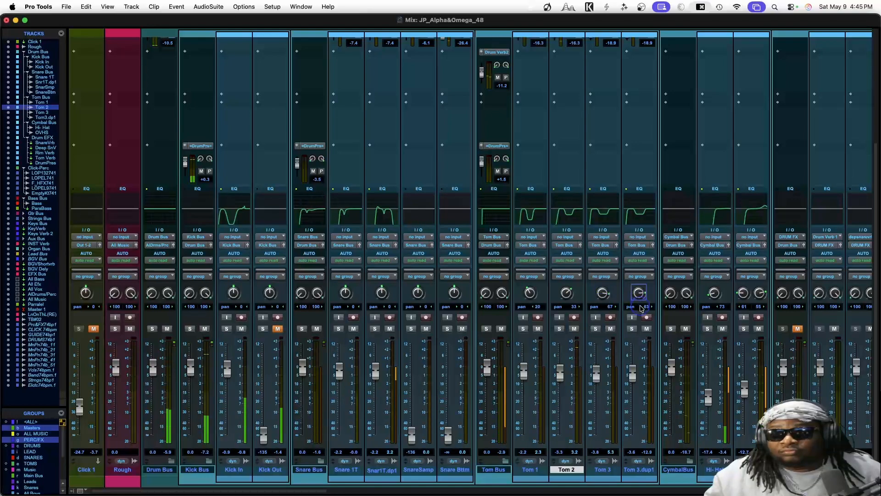
{"action": "scroll", "coordinate": [597, 308], "scroll_direction": "right", "scroll_amount": 10}
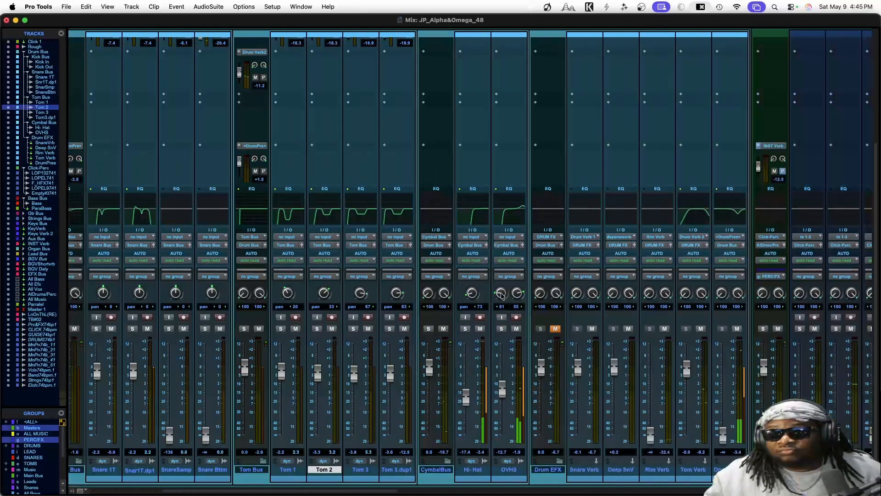
{"action": "left_click_drag", "start_coordinate": [501, 296], "coordinate": [502, 252]}
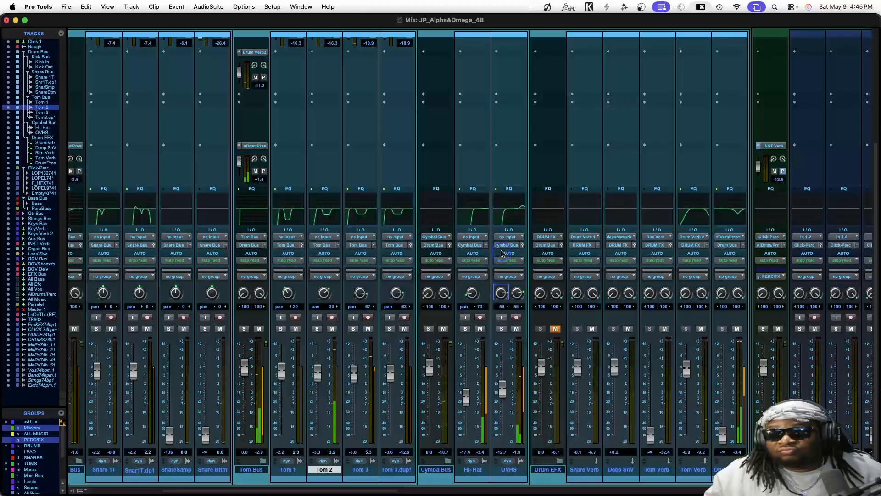
{"action": "left_click_drag", "start_coordinate": [516, 287], "coordinate": [523, 338]}
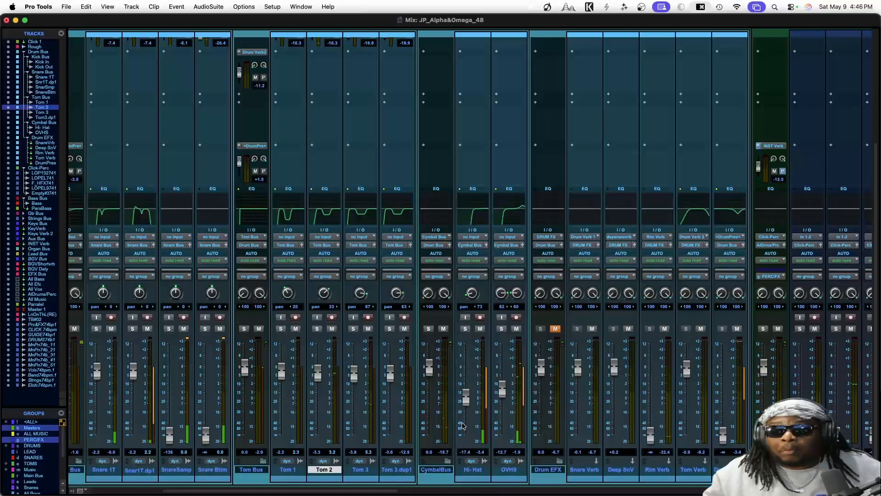
Solo OVHS briefly to check it alone, take it out of solo and save the session.
{"action": "left_click", "coordinate": [501, 329]}
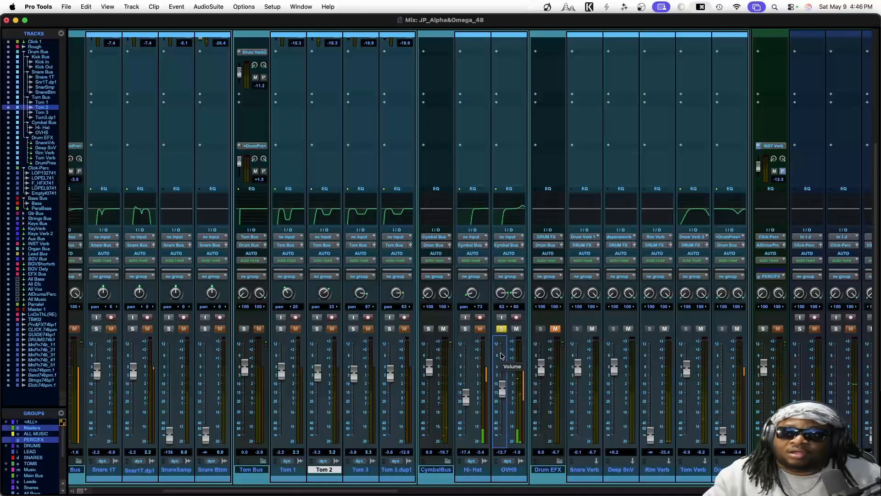
{"action": "left_click", "coordinate": [501, 330]}
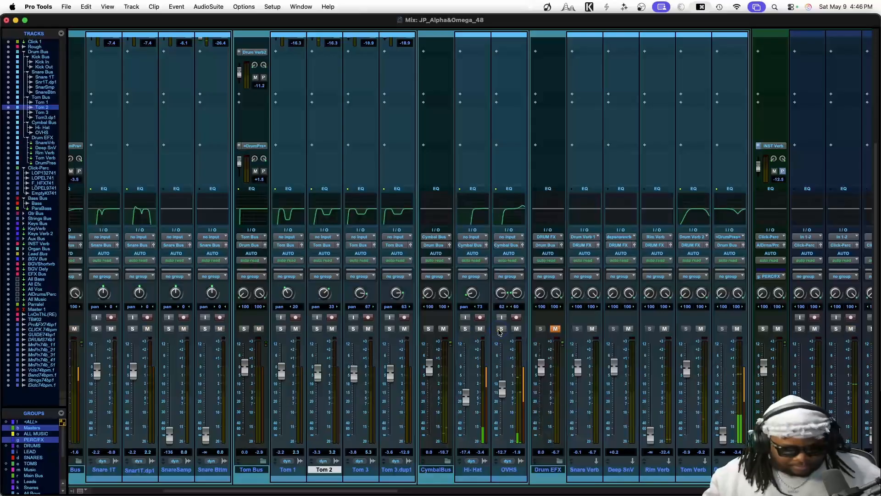
{"action": "key", "text": "super+d"}
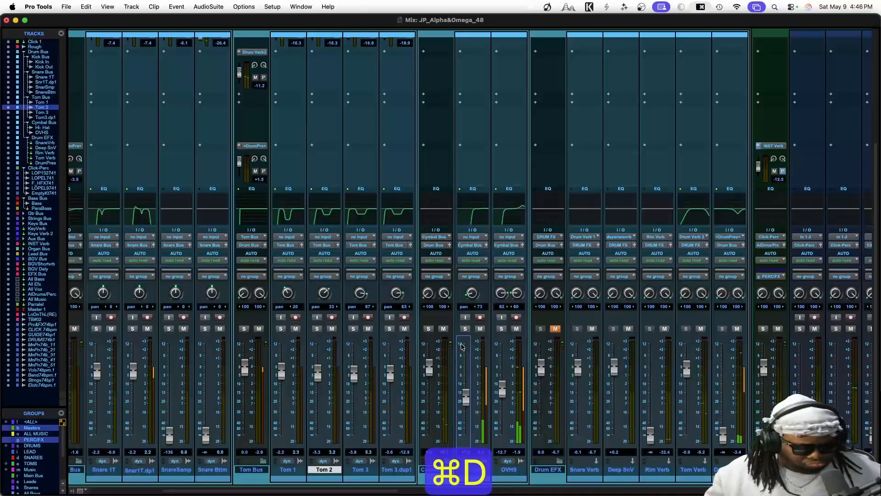
{"action": "key", "text": "super+s"}
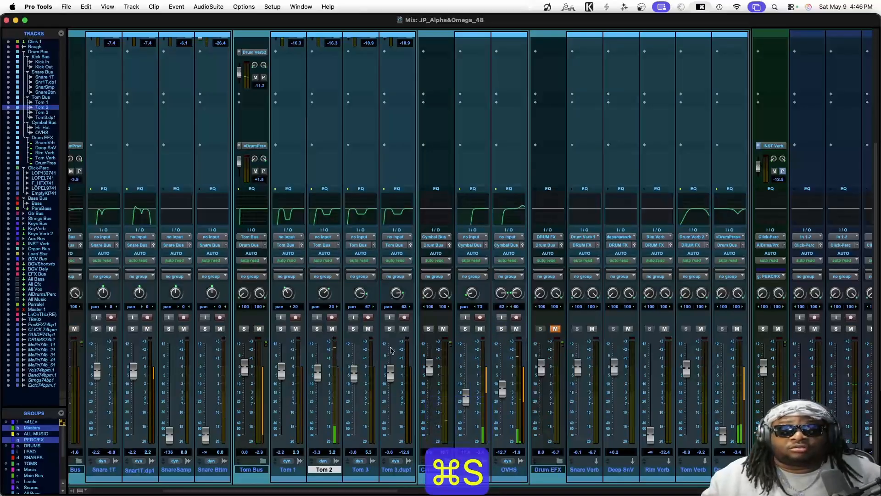
Listen to the full drum balance, stop playback and save the session.
{"action": "scroll", "coordinate": [404, 358], "scroll_direction": "left", "scroll_amount": 5}
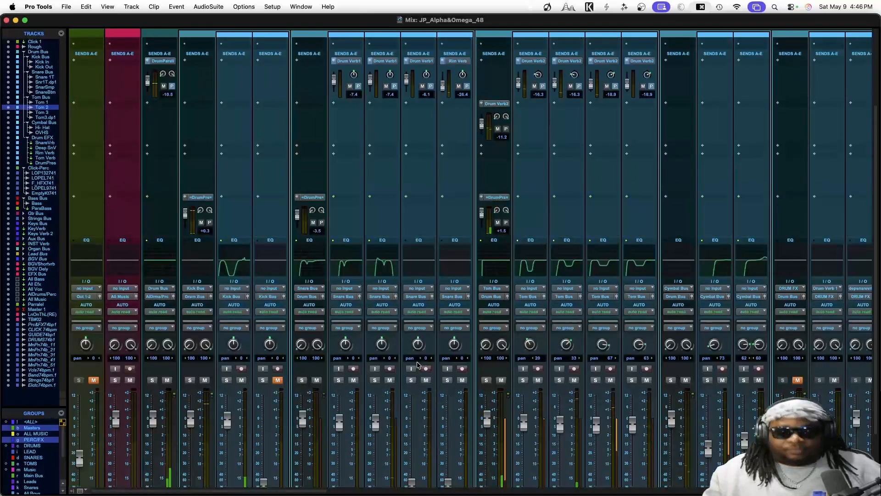
{"action": "scroll", "coordinate": [415, 364], "scroll_direction": "up", "scroll_amount": 3}
{"action": "key", "text": "super+s"}
{"action": "scroll", "coordinate": [420, 395], "scroll_direction": "down", "scroll_amount": 3}
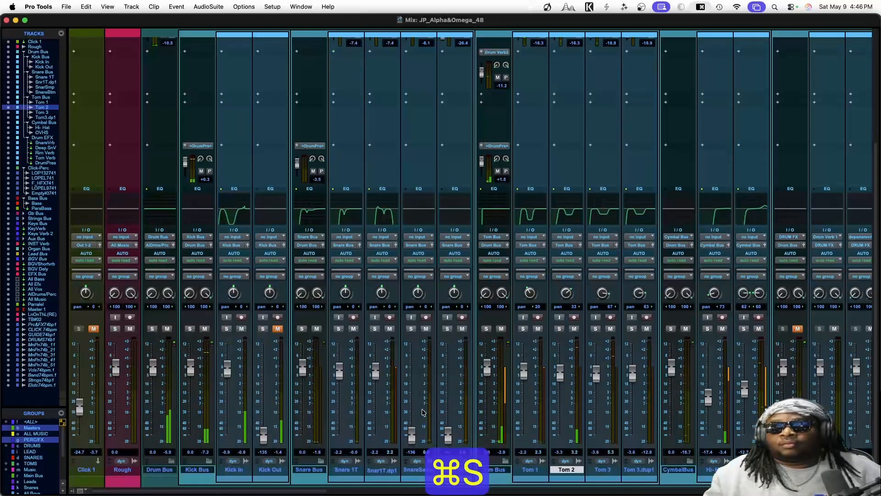
{"action": "key", "text": "space"}
{"action": "key", "text": "super+s"}
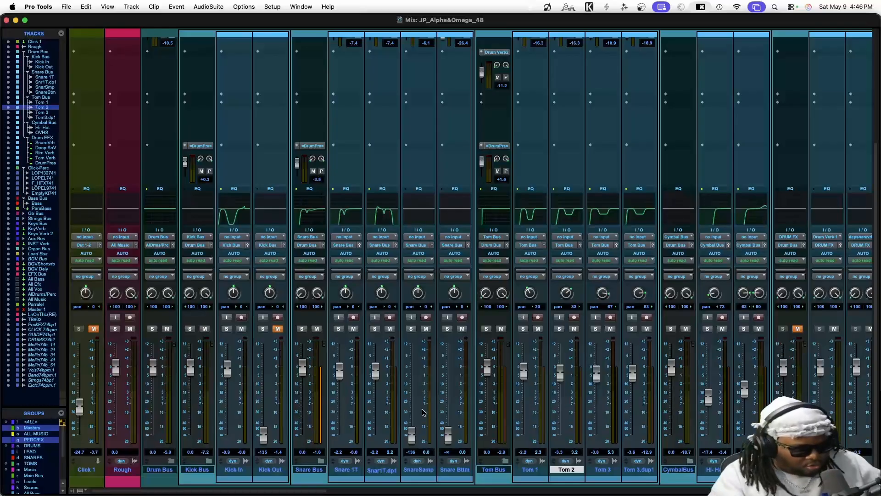
{"action": "key", "text": "super+s"}
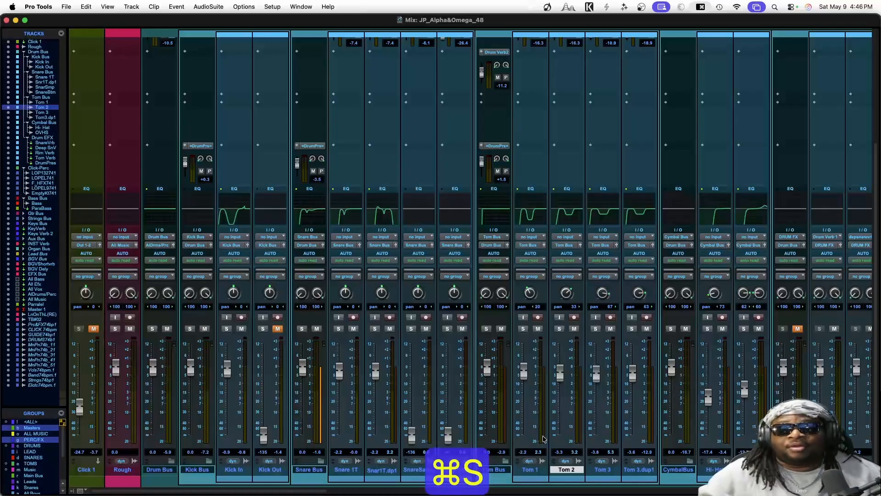
Return to the Edit window, fit roughly the first half of the song in the timeline, and play from bar 9.
{"action": "key", "text": "super+bracketleft"}
{"action": "key", "text": "super+bracketleft"}
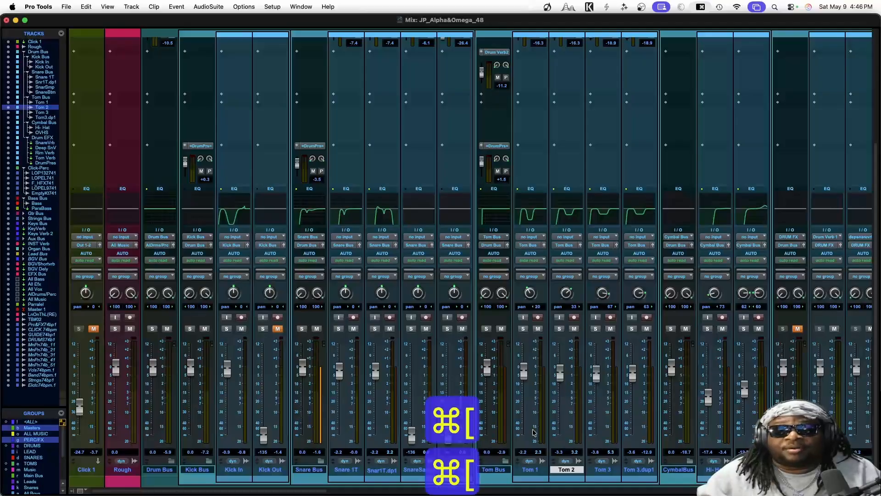
{"action": "key", "text": "super+bracketleft"}
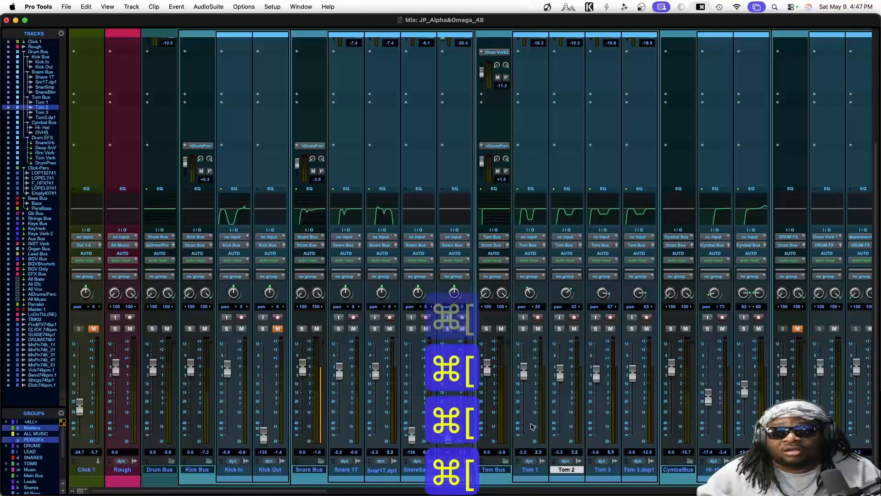
{"action": "key", "text": "super+equal"}
{"action": "key", "text": "super+bracketleft"}
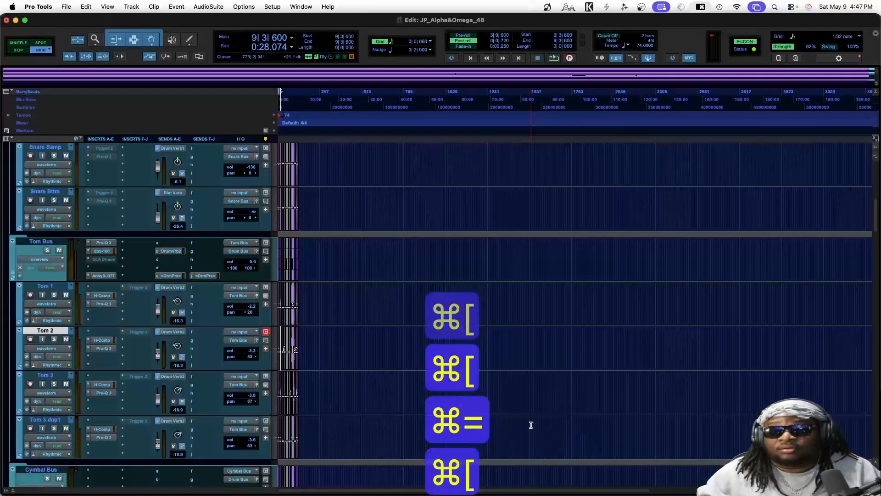
{"action": "key", "text": "super+bracketright"}
{"action": "key", "text": "super+bracketright"}
{"action": "key", "text": "super+bracketright"}
{"action": "key", "text": "super+bracketright"}
{"action": "key", "text": "super+bracketright"}
{"action": "key", "text": "super+bracketright"}
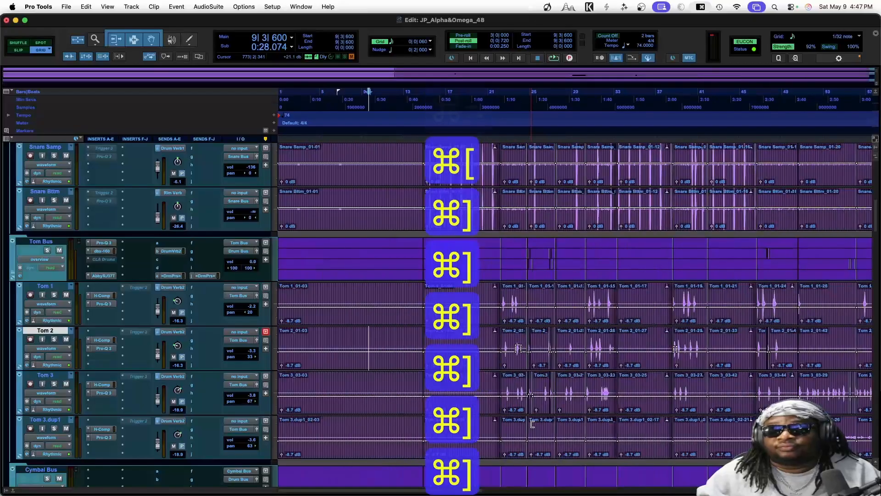
{"action": "scroll", "coordinate": [531, 425], "scroll_direction": "down", "scroll_amount": 1}
{"action": "scroll", "coordinate": [532, 425], "scroll_direction": "right", "scroll_amount": 2}
{"action": "key", "text": "space"}
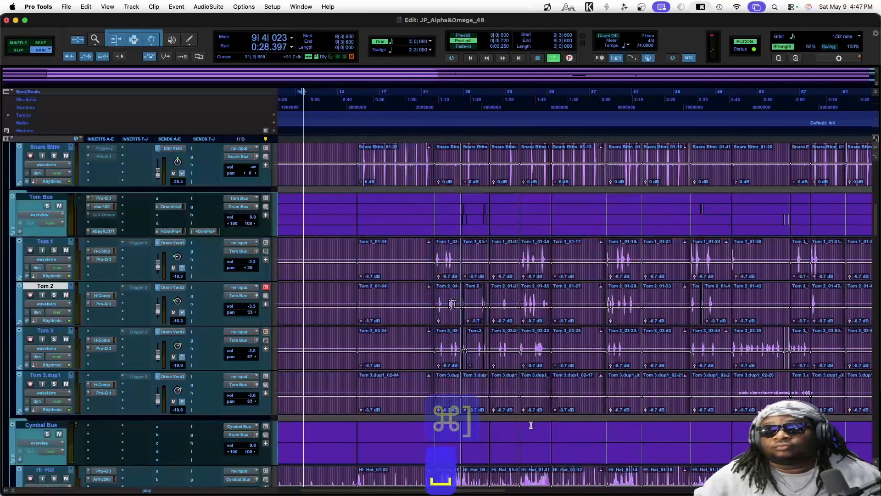
Restart playback from bar 14, just before the first drum clips, and check the drum and cymbal tracks.
{"action": "scroll", "coordinate": [370, 331], "scroll_direction": "up", "scroll_amount": 8}
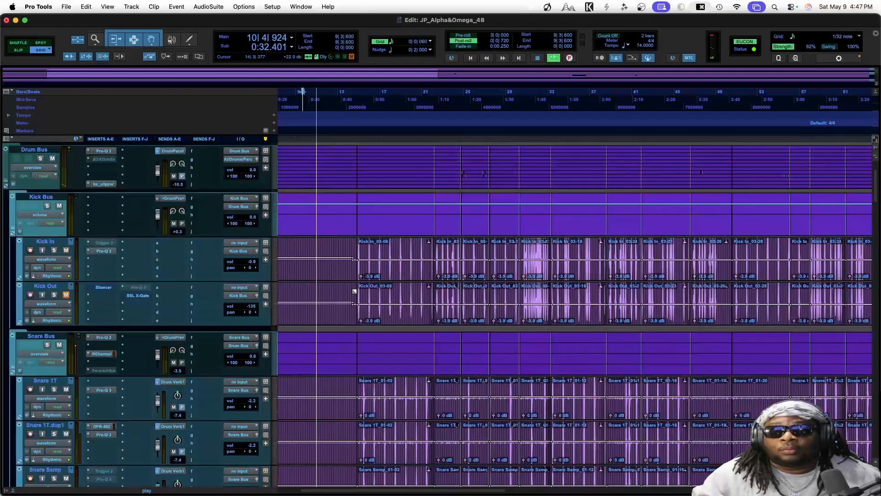
{"action": "key", "text": "space"}
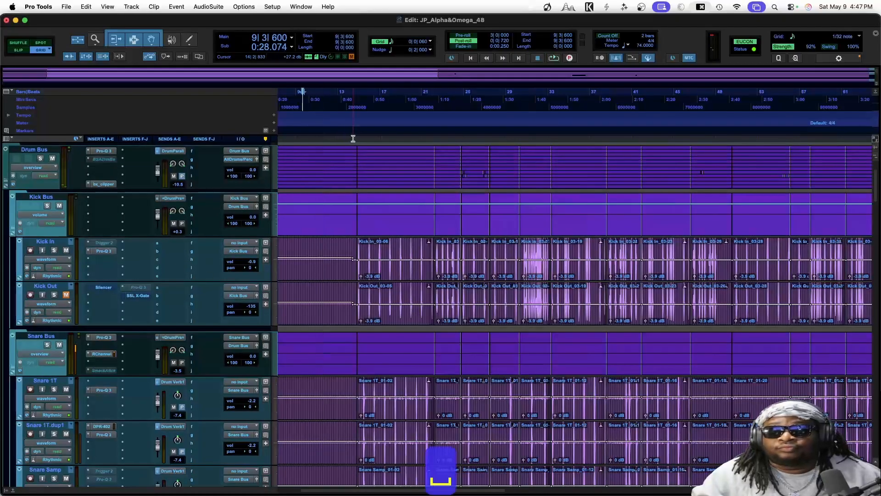
{"action": "left_click", "coordinate": [353, 138]}
{"action": "key", "text": "space"}
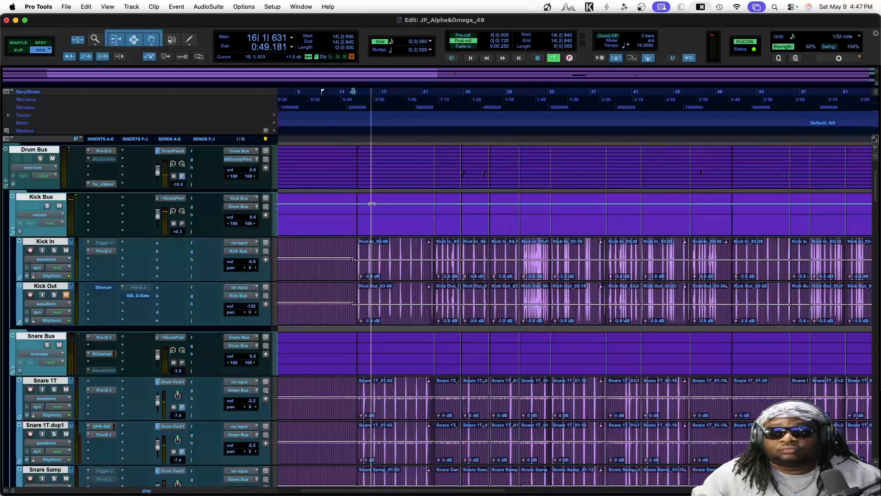
{"action": "scroll", "coordinate": [376, 224], "scroll_direction": "down", "scroll_amount": 10}
{"action": "scroll", "coordinate": [375, 228], "scroll_direction": "down", "scroll_amount": 4}
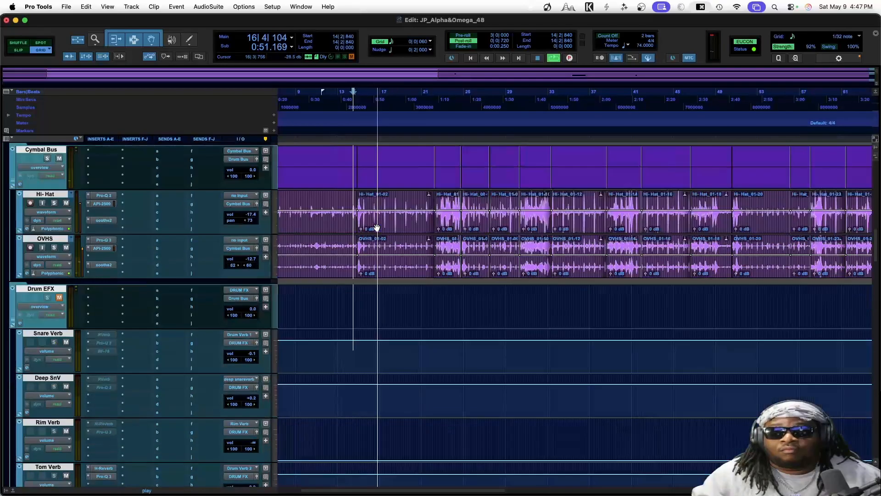
{"action": "scroll", "coordinate": [373, 230], "scroll_direction": "up", "scroll_amount": 4}
Play the drums from bar 21, just before the first tom fills, and stop playback.
{"action": "key", "text": "space"}
{"action": "left_click", "coordinate": [429, 145]}
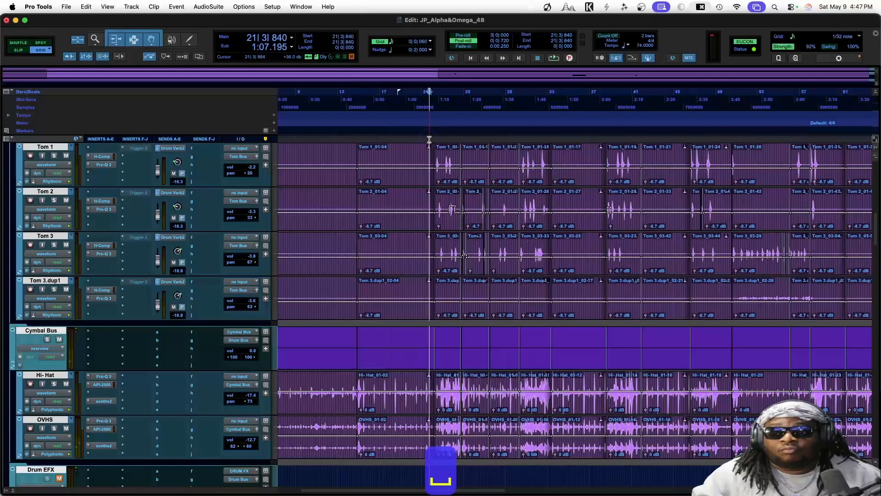
{"action": "key", "text": "space"}
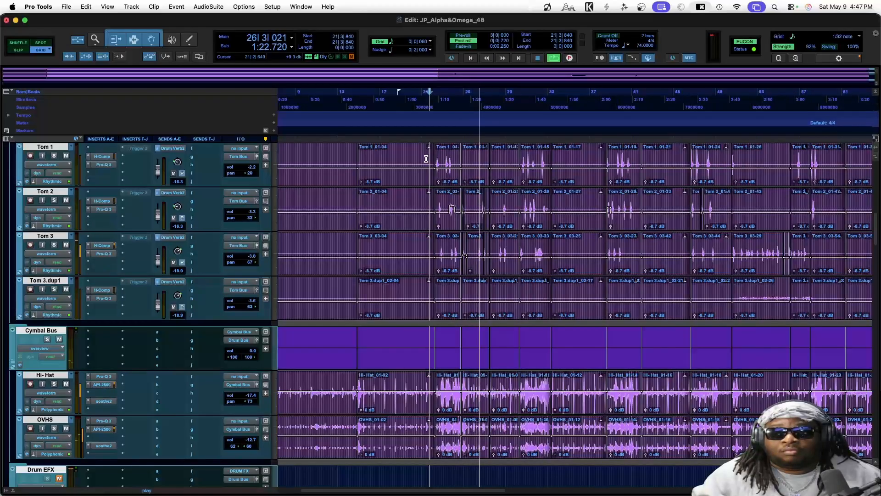
{"action": "key", "text": "space"}
Save the session and bring the drum reverb and Drum Press tracks into view.
{"action": "scroll", "coordinate": [245, 304], "scroll_direction": "up", "scroll_amount": 5}
{"action": "scroll", "coordinate": [246, 304], "scroll_direction": "up", "scroll_amount": 5}
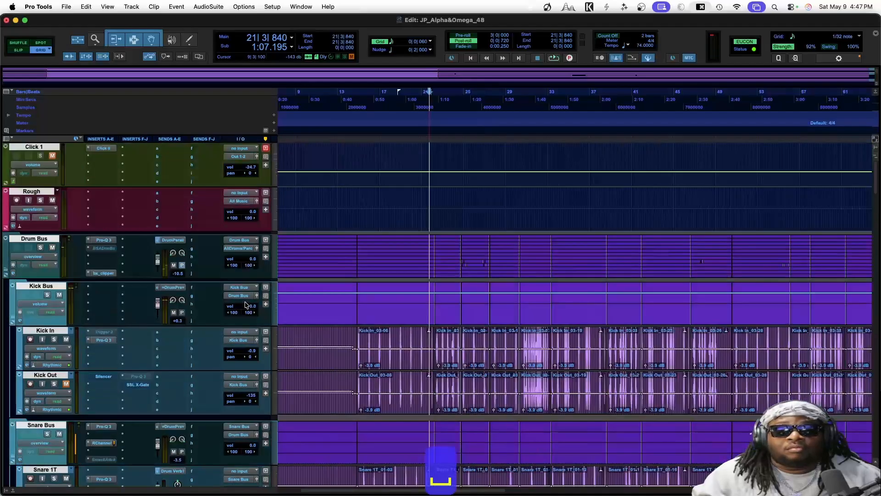
{"action": "key", "text": "super+s"}
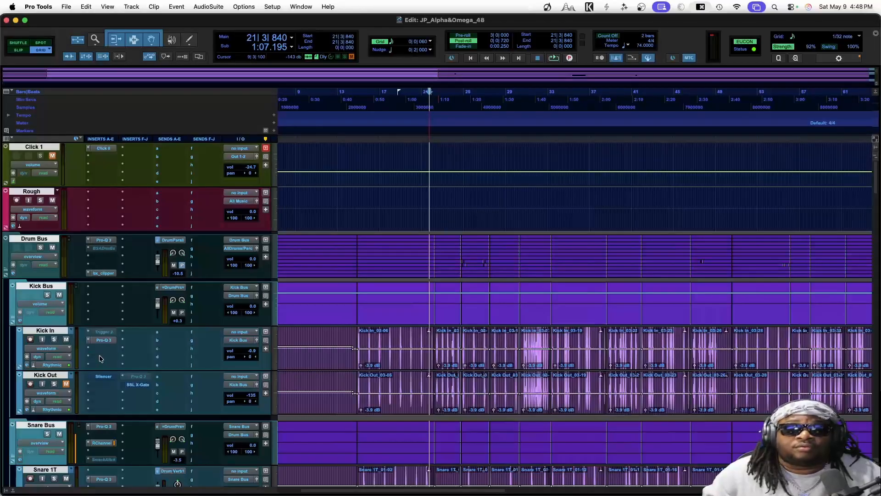
{"action": "scroll", "coordinate": [100, 348], "scroll_direction": "down", "scroll_amount": 15}
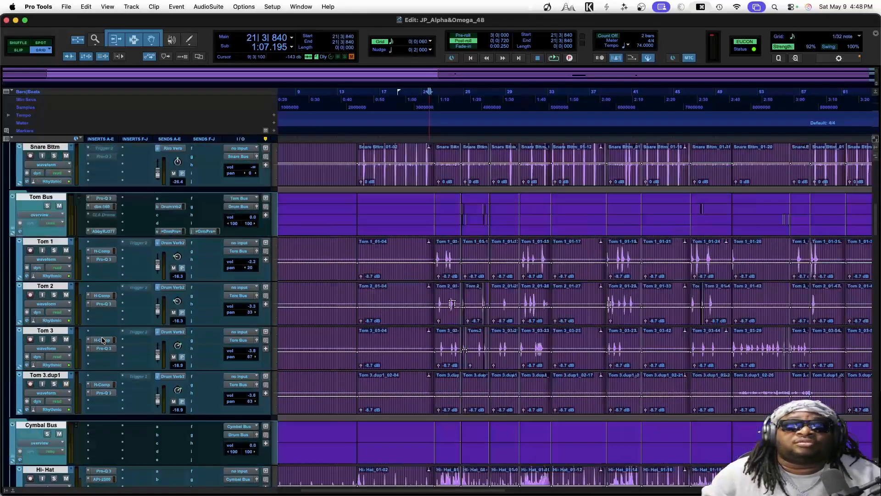
{"action": "scroll", "coordinate": [102, 340], "scroll_direction": "down", "scroll_amount": 5}
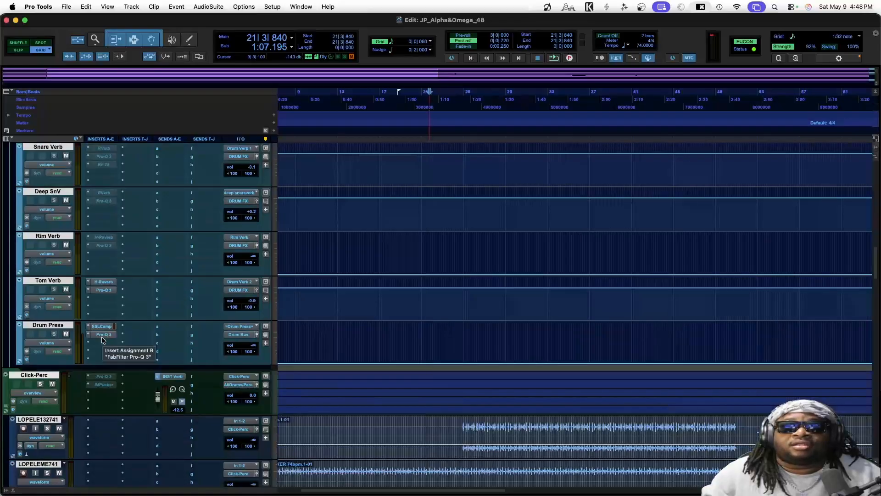
Switch to the Mix window and raise the Snare Samp track's fader to about -1.1 dB.
{"action": "scroll", "coordinate": [102, 340], "scroll_direction": "up", "scroll_amount": 3}
{"action": "scroll", "coordinate": [102, 340], "scroll_direction": "up", "scroll_amount": 2}
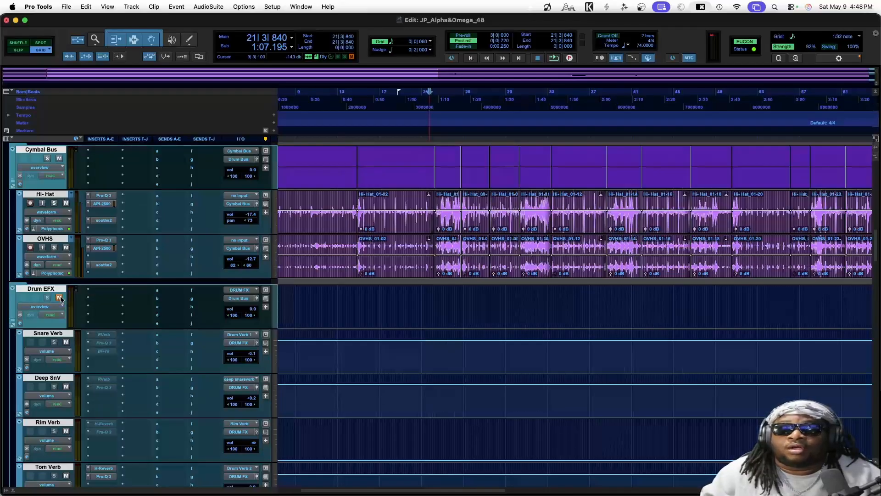
{"action": "scroll", "coordinate": [205, 300], "scroll_direction": "up", "scroll_amount": 15}
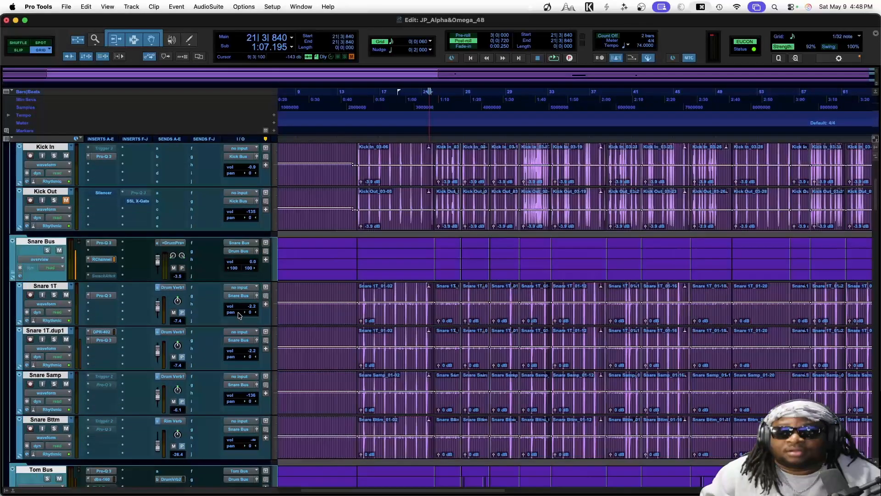
{"action": "key", "text": "super+equal"}
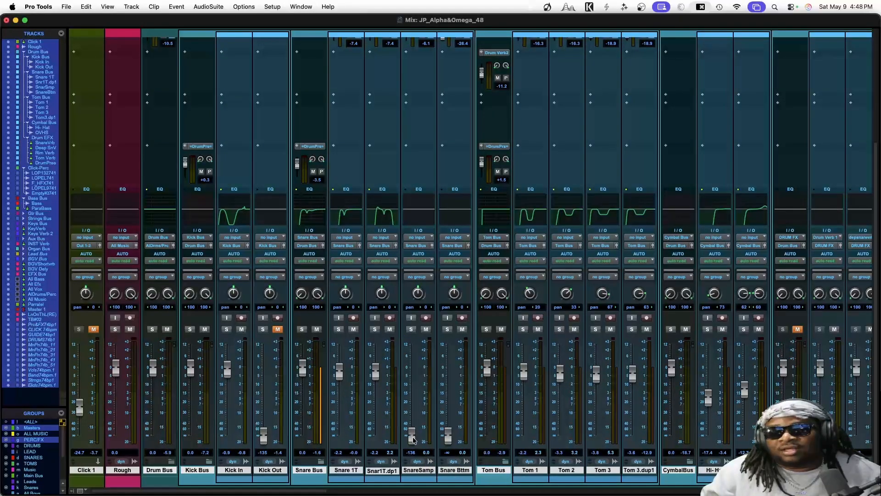
{"action": "left_click_drag", "start_coordinate": [414, 440], "coordinate": [412, 381]}
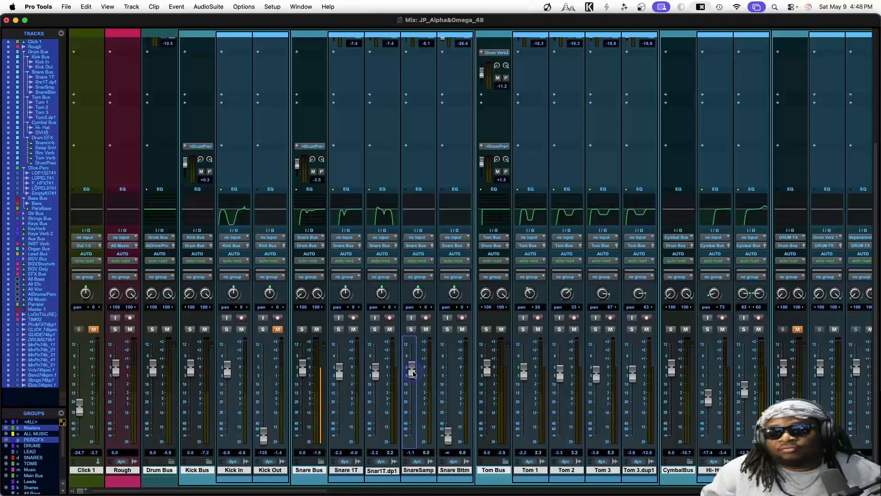
Activate the Trigger 2 and Pro-Q 3 inserts on Snare Samp and check the Pro-Q 3 curve.
{"action": "scroll", "coordinate": [413, 374], "scroll_direction": "up", "scroll_amount": 7}
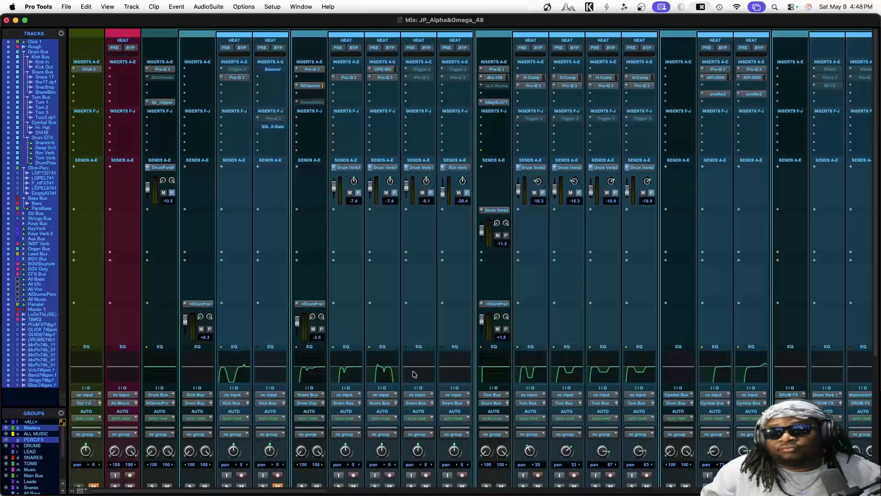
{"action": "left_click", "coordinate": [424, 79], "text": "super"}
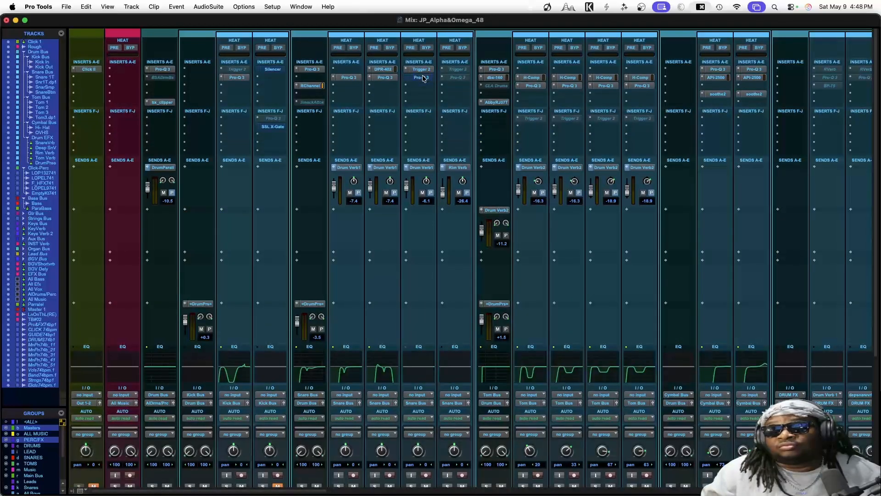
{"action": "left_click", "coordinate": [423, 78]}
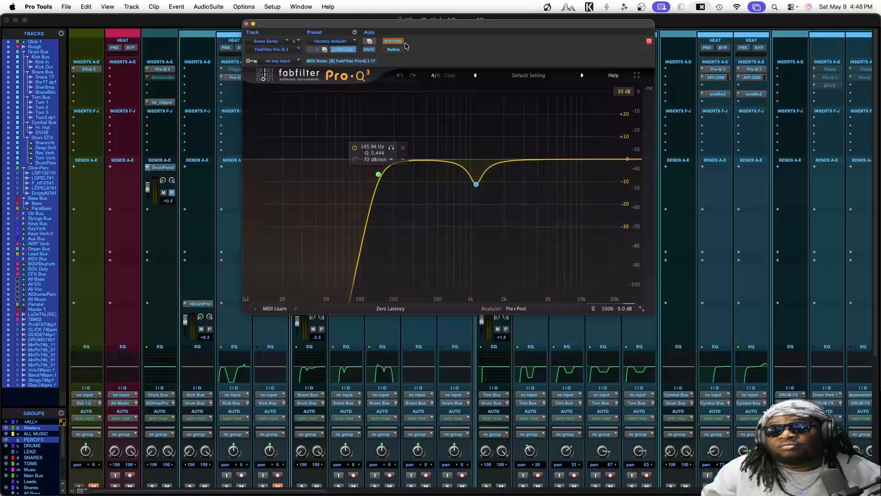
{"action": "left_click", "coordinate": [247, 24]}
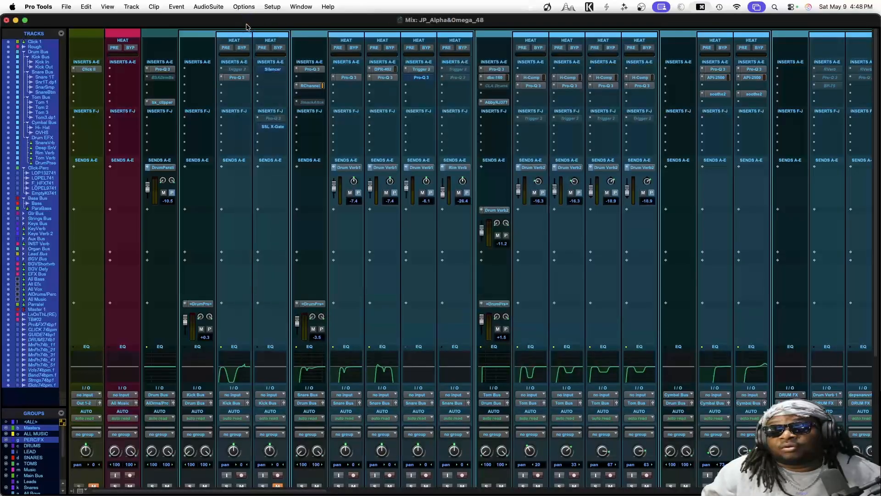
Open Trigger 2 on Snare Samp, check its mixer and curves, and bring up the sample browser.
{"action": "left_click", "coordinate": [421, 69]}
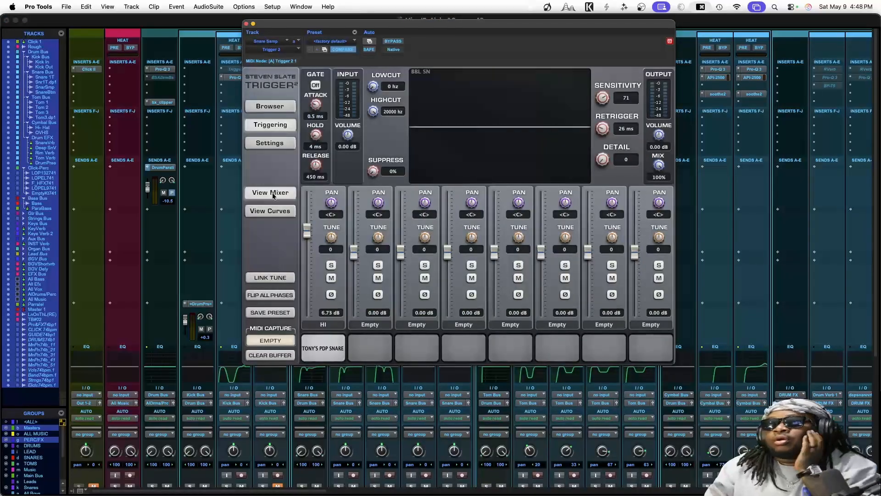
{"action": "left_click", "coordinate": [271, 210]}
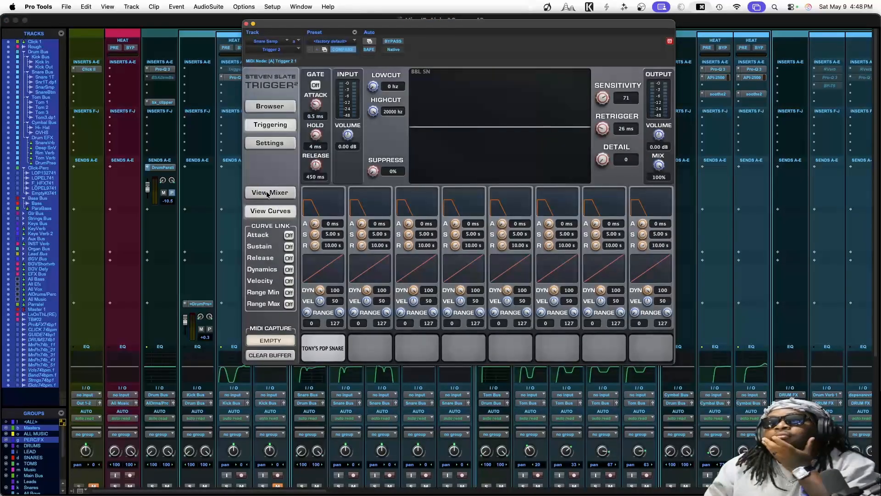
{"action": "left_click", "coordinate": [269, 193]}
{"action": "left_click", "coordinate": [277, 110]}
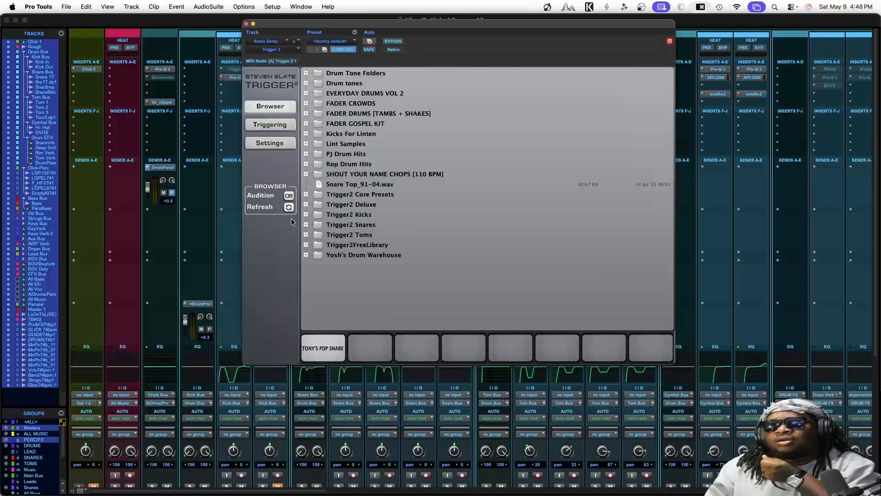
Enable sample audition, preview Snare Top_91-04.wav, and clear the loaded snare sample from Trigger 2's first slot.
{"action": "left_click", "coordinate": [289, 197]}
{"action": "left_click", "coordinate": [336, 194]}
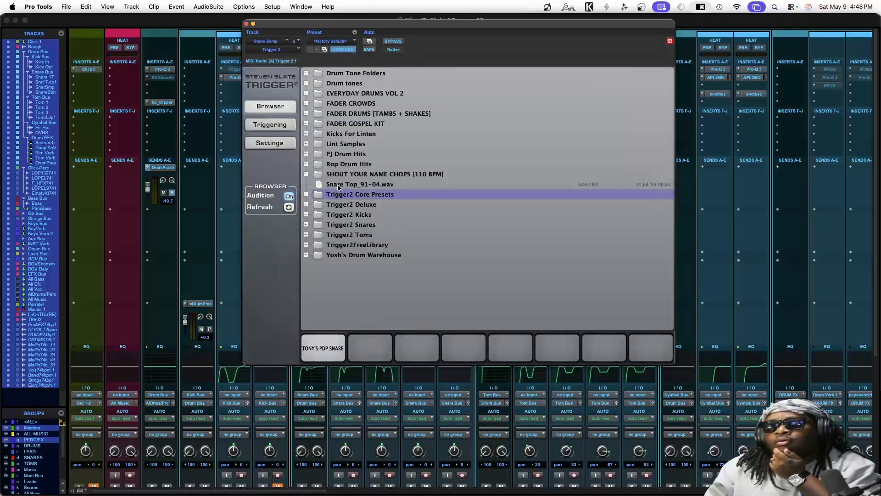
{"action": "left_click", "coordinate": [339, 185]}
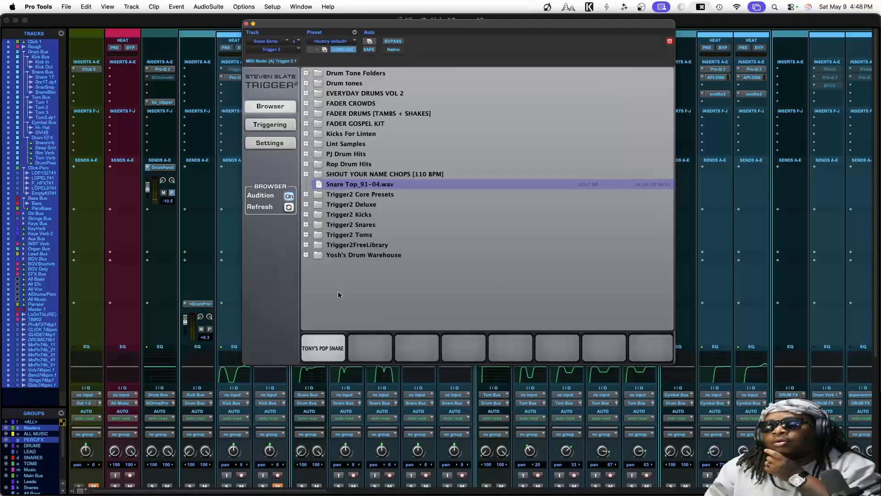
{"action": "right_click", "coordinate": [332, 351]}
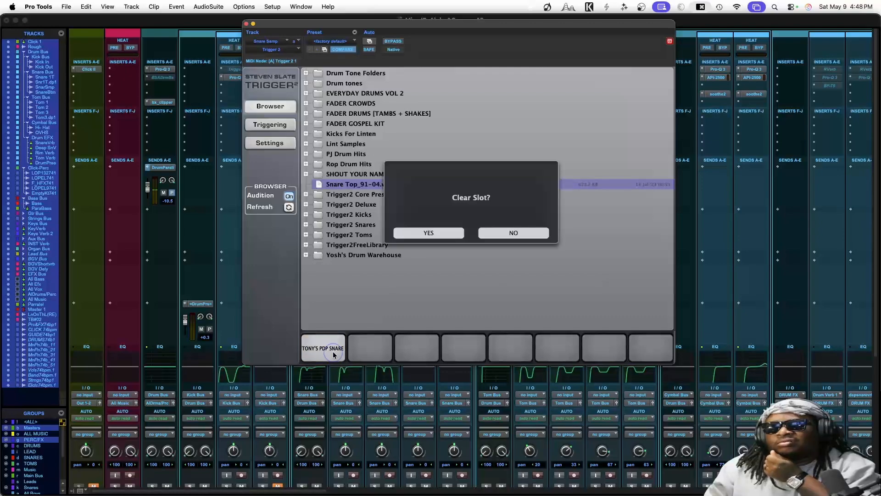
{"action": "left_click", "coordinate": [427, 233]}
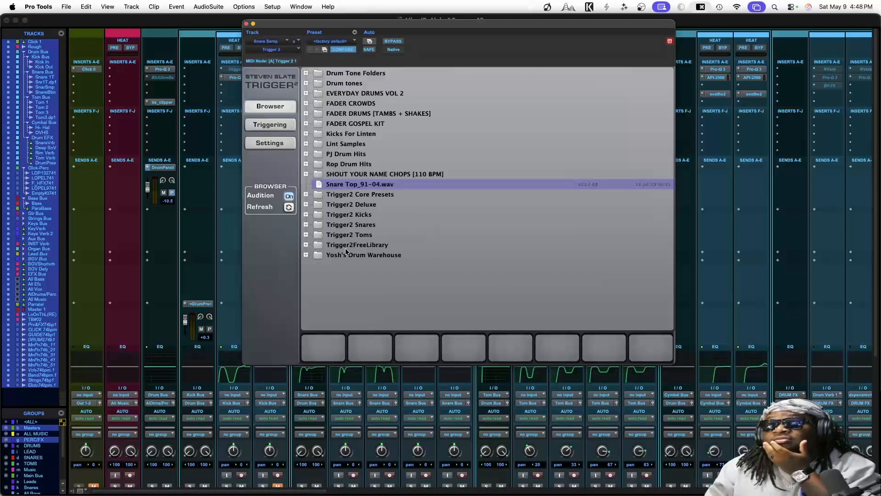
Audition ACSnare and BlackSnare samples from the Trigger2 Snares library, then collapse both folders.
{"action": "left_click", "coordinate": [306, 225]}
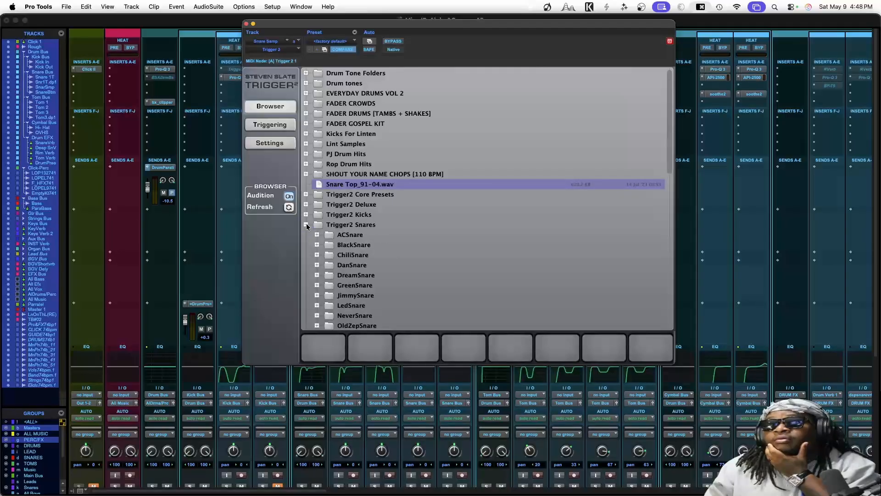
{"action": "scroll", "coordinate": [347, 238], "scroll_direction": "down", "scroll_amount": 3}
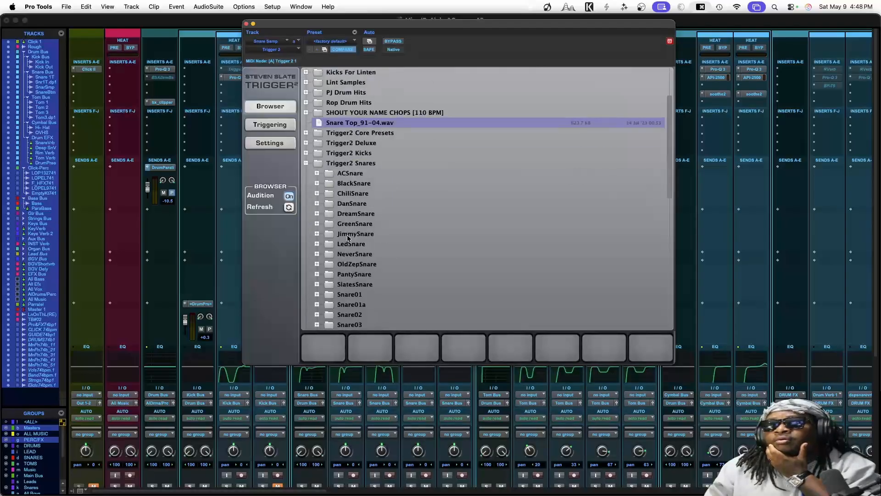
{"action": "left_click", "coordinate": [316, 173]}
{"action": "left_click", "coordinate": [352, 185]}
{"action": "left_click", "coordinate": [355, 193]}
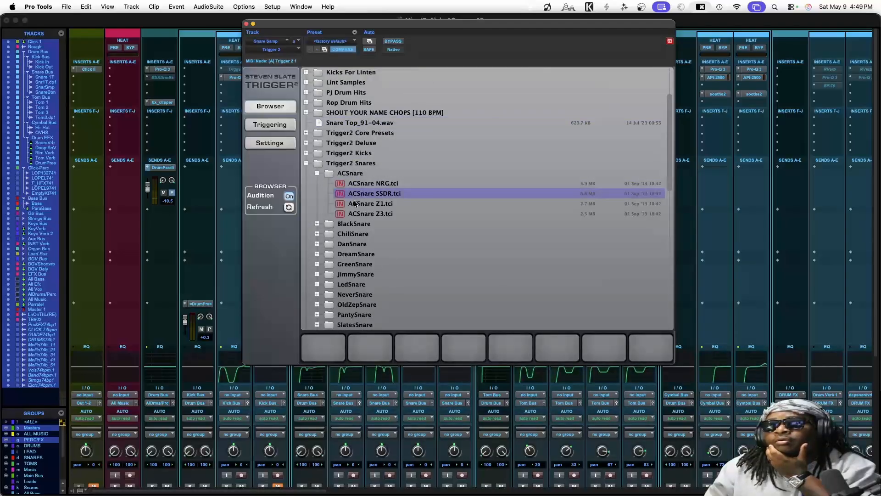
{"action": "left_click", "coordinate": [317, 224]}
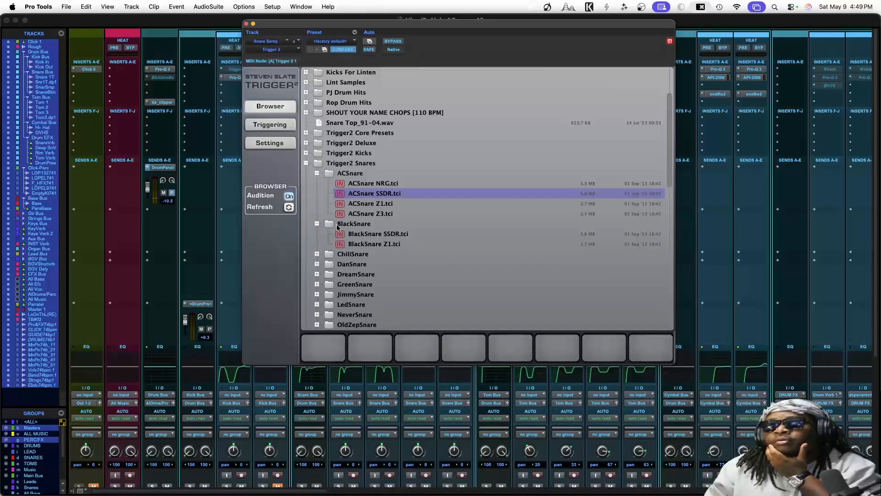
{"action": "left_click", "coordinate": [345, 233]}
{"action": "left_click", "coordinate": [334, 244]}
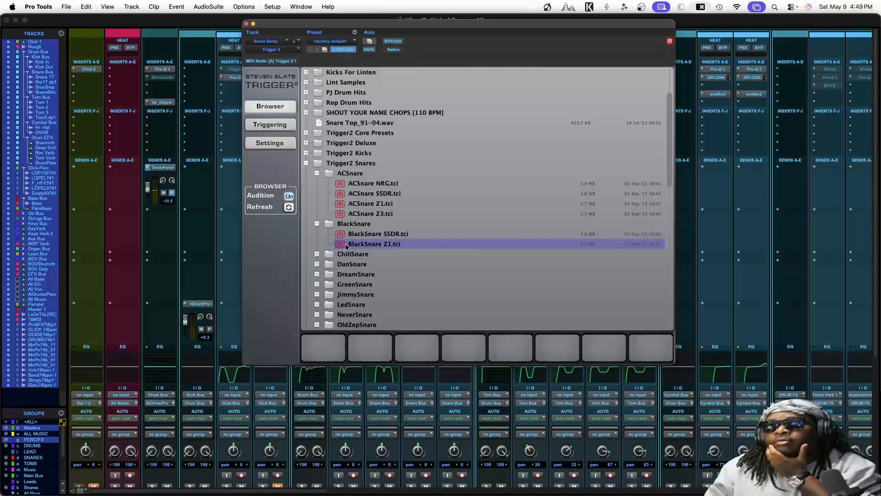
{"action": "left_click", "coordinate": [316, 224]}
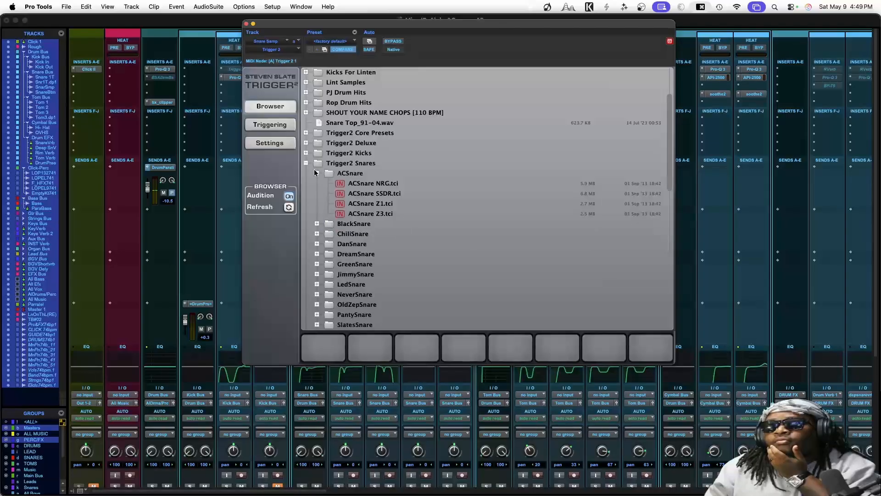
{"action": "left_click", "coordinate": [317, 174]}
Audition the snare samples from Billie Snare.wav to riverssnare.wav in the Yosh Legacy Drum Samples folder.
{"action": "scroll", "coordinate": [333, 216], "scroll_direction": "down", "scroll_amount": 10}
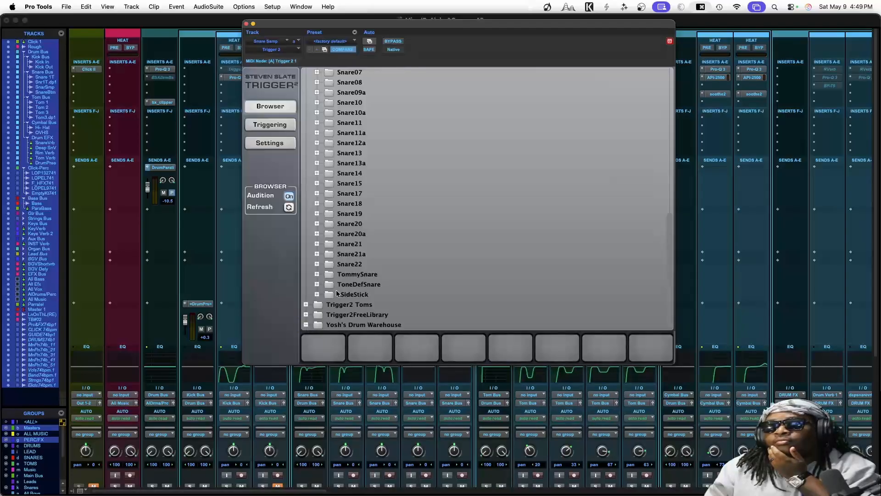
{"action": "scroll", "coordinate": [337, 293], "scroll_direction": "down", "scroll_amount": 2}
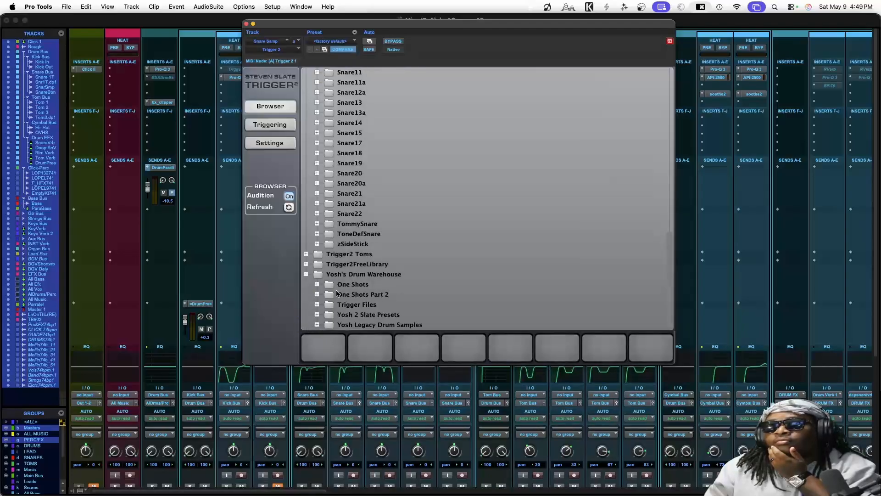
{"action": "left_click", "coordinate": [318, 317]}
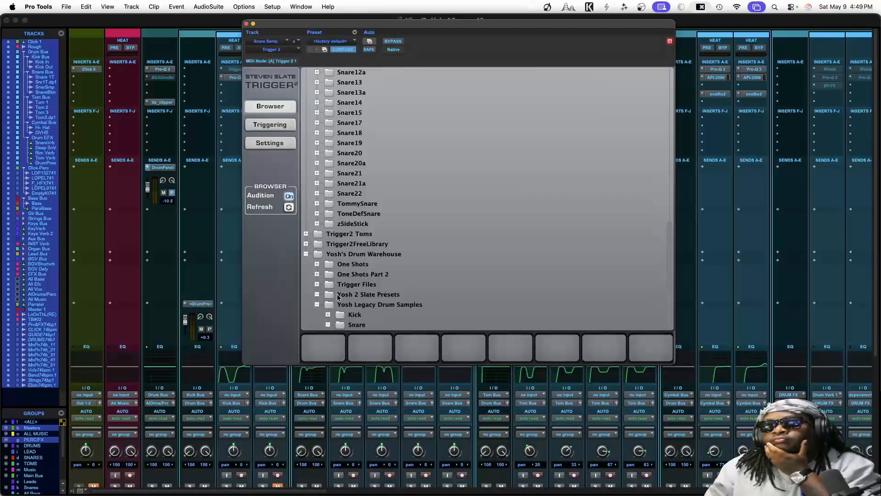
{"action": "scroll", "coordinate": [339, 296], "scroll_direction": "down", "scroll_amount": 3}
{"action": "left_click", "coordinate": [356, 275]}
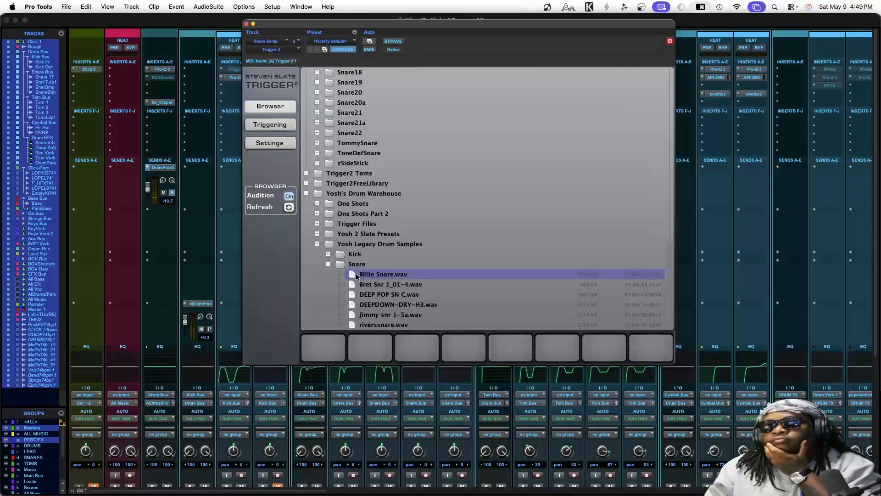
{"action": "left_click", "coordinate": [365, 286]}
{"action": "left_click", "coordinate": [367, 294]}
{"action": "left_click", "coordinate": [367, 302]}
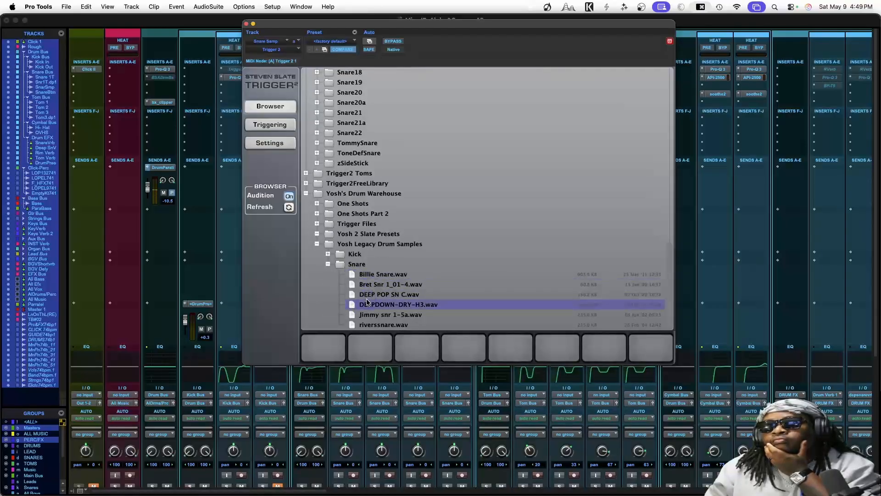
{"action": "left_click", "coordinate": [369, 316]}
{"action": "left_click", "coordinate": [370, 324]}
Compare DEEPDOWN-DRY-H3.wav with riverssnare.wav and Jimmy snr 1-5a.wav, then load DEEPDOWN-DRY-H3.wav into Trigger 2's first slot.
{"action": "left_click", "coordinate": [369, 306]}
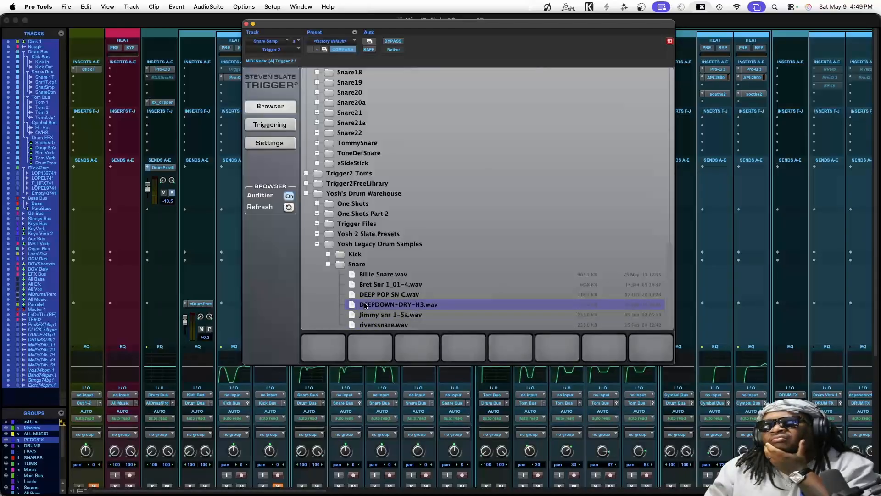
{"action": "left_click", "coordinate": [370, 325]}
{"action": "left_click", "coordinate": [369, 316]}
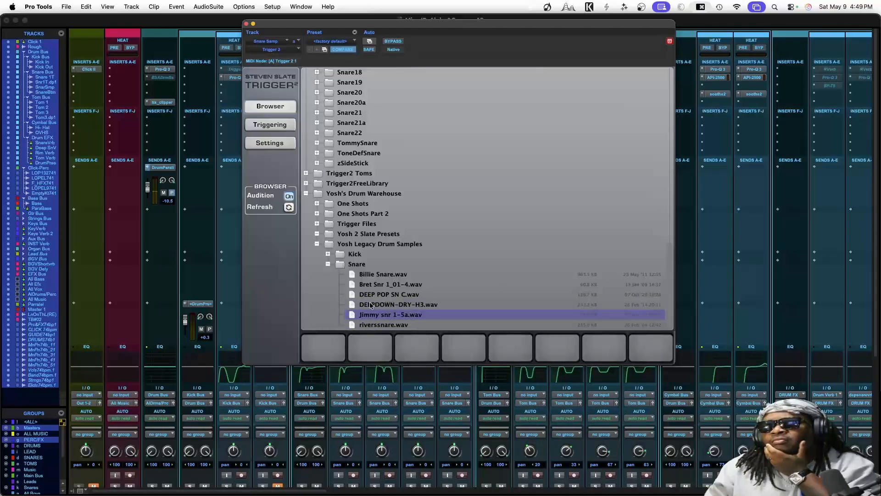
{"action": "left_click", "coordinate": [367, 306]}
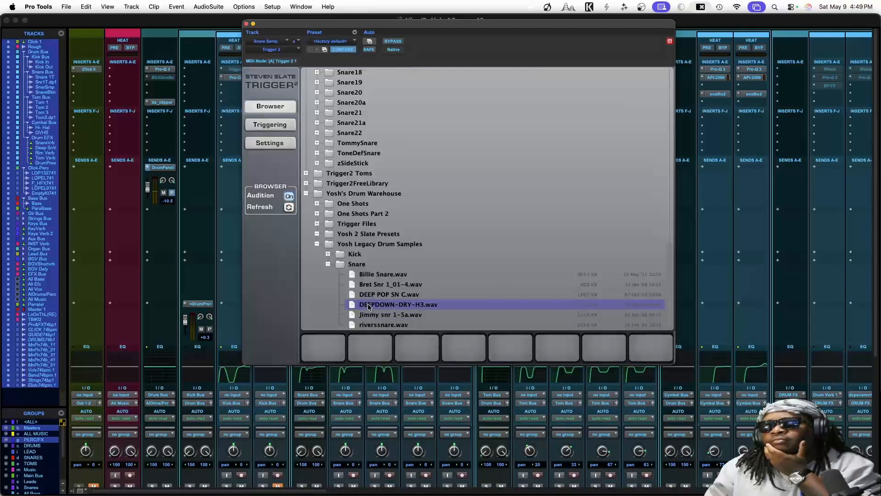
{"action": "left_click_drag", "start_coordinate": [369, 305], "coordinate": [323, 347]}
Play the drums with the new snare sample, return to the Edit window, and move Trigger 2 off the later part of the timeline.
{"action": "scroll", "coordinate": [322, 415], "scroll_direction": "down", "scroll_amount": 3}
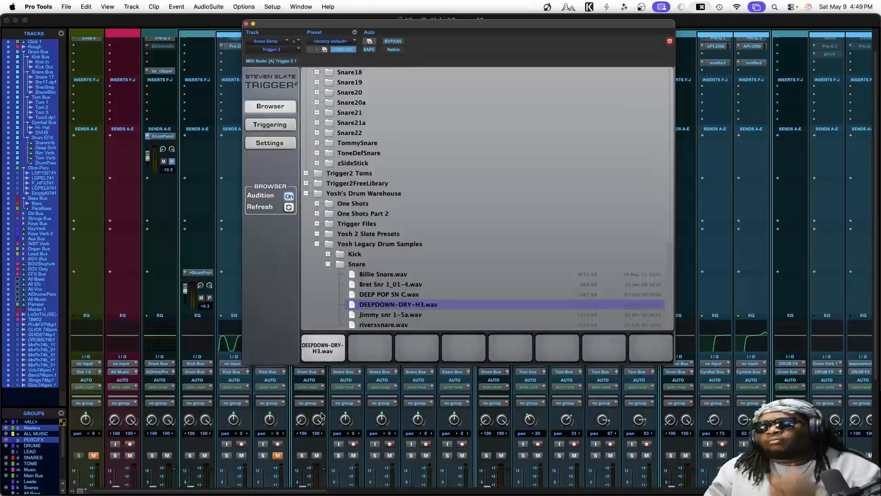
{"action": "scroll", "coordinate": [374, 453], "scroll_direction": "down", "scroll_amount": 2}
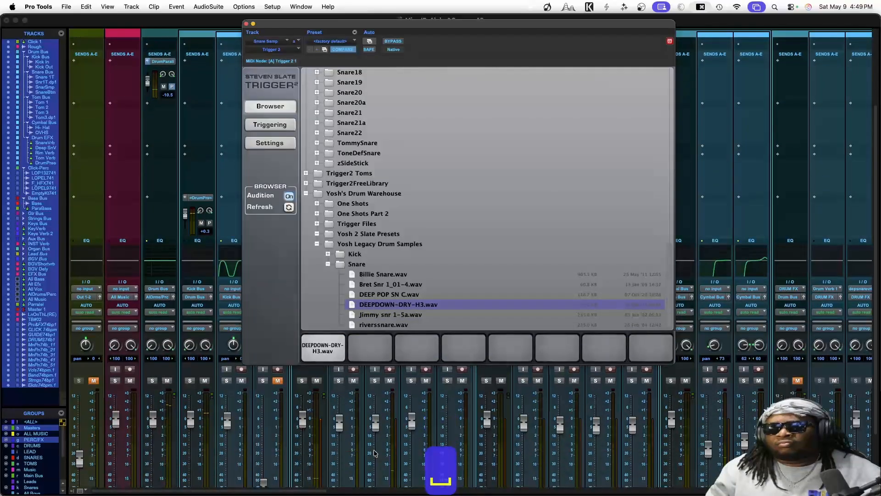
{"action": "scroll", "coordinate": [374, 454], "scroll_direction": "down", "scroll_amount": 1}
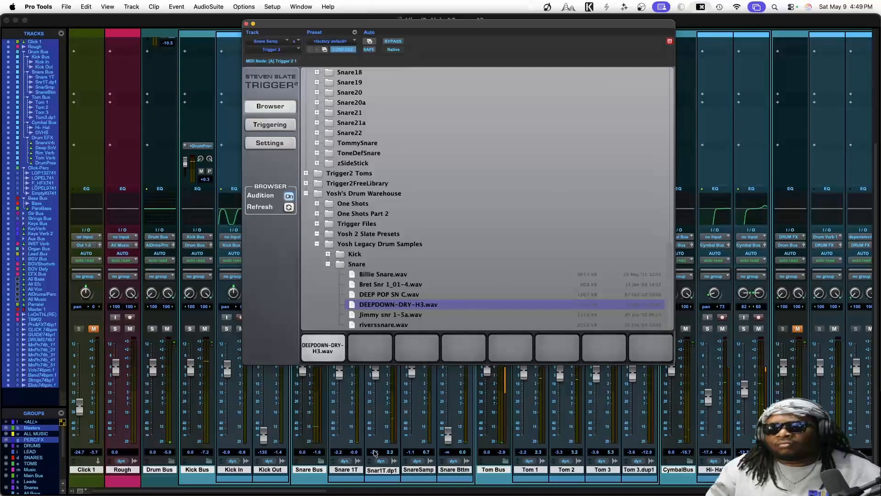
{"action": "scroll", "coordinate": [375, 452], "scroll_direction": "up", "scroll_amount": 2}
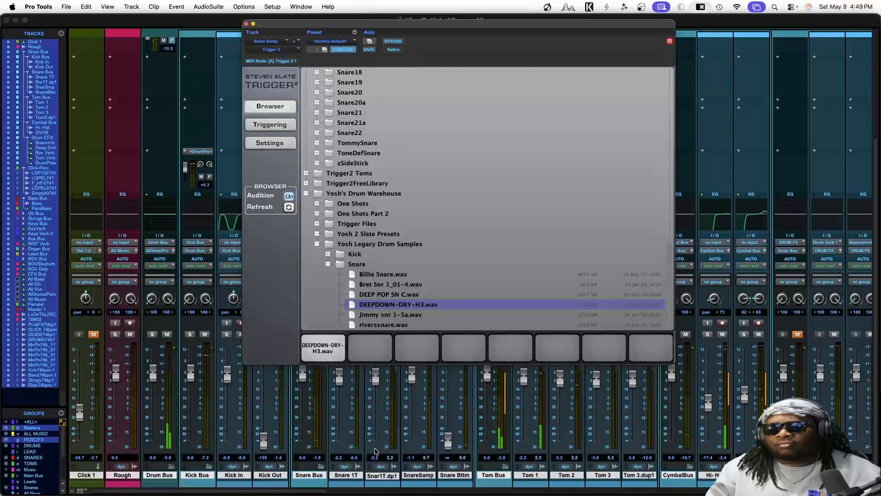
{"action": "key", "text": "super+equal"}
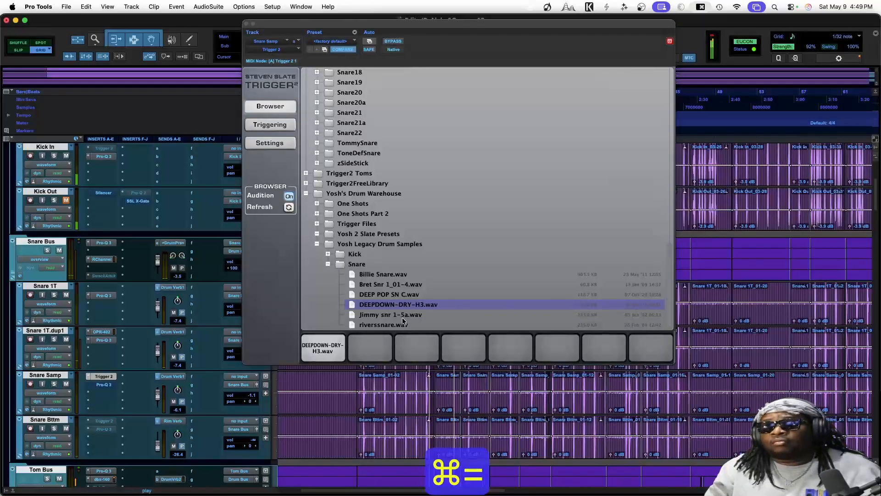
{"action": "left_click_drag", "start_coordinate": [329, 22], "coordinate": [180, 16]}
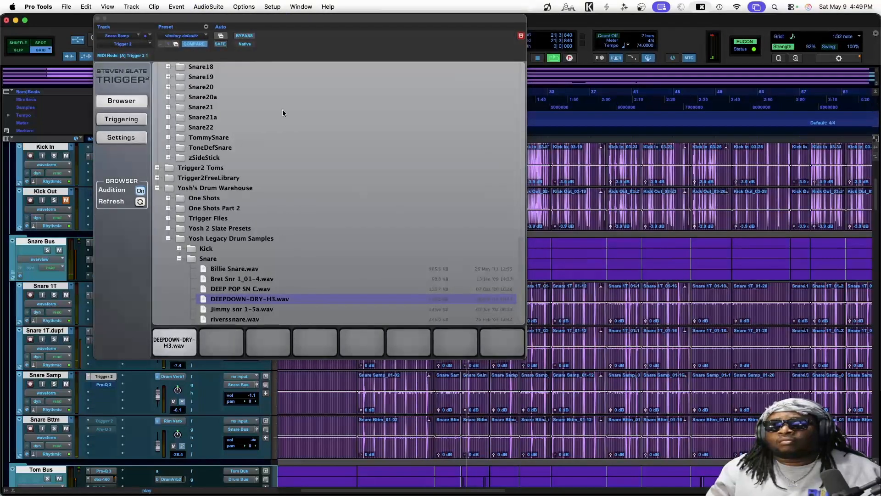
Play the drums from the first Snare 1T.dup1 clip with the DEEPDOWN-DRY-H3.wav sample, and bring Trigger 2 back into view.
{"action": "left_click_drag", "start_coordinate": [242, 20], "coordinate": [614, 457]}
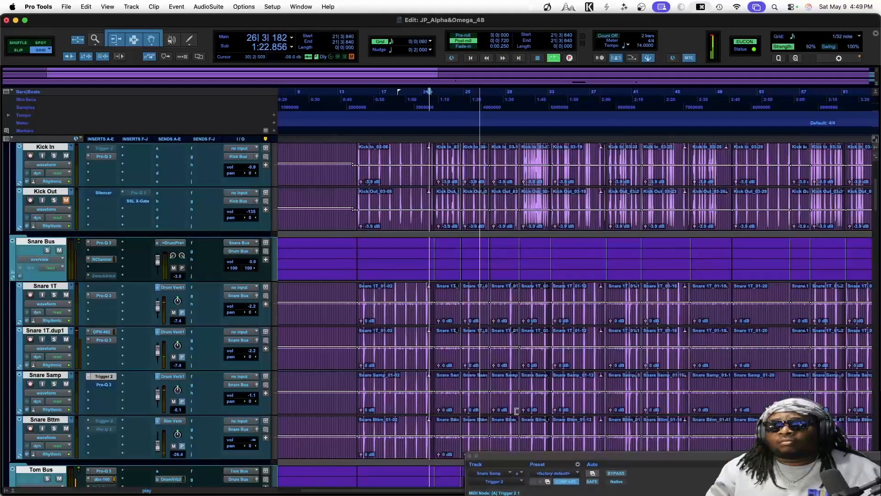
{"action": "key", "text": "space"}
{"action": "left_click", "coordinate": [383, 363]}
{"action": "key", "text": "space"}
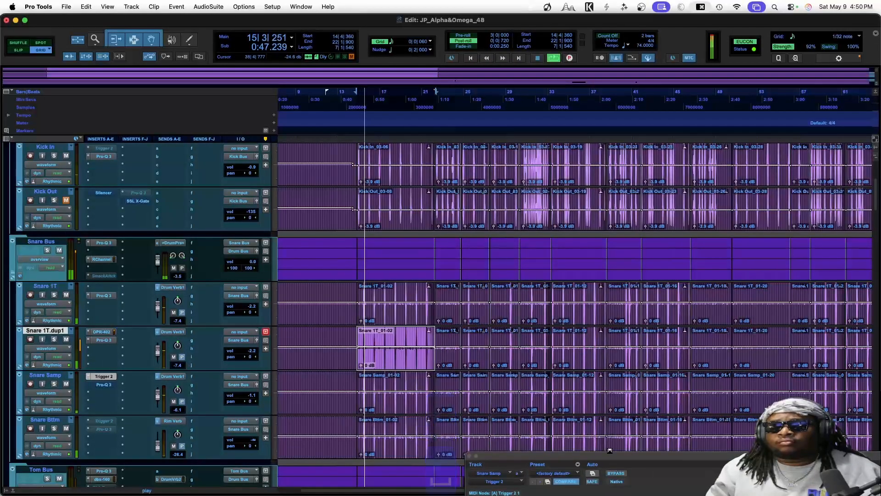
{"action": "left_click_drag", "start_coordinate": [611, 457], "coordinate": [325, 100]}
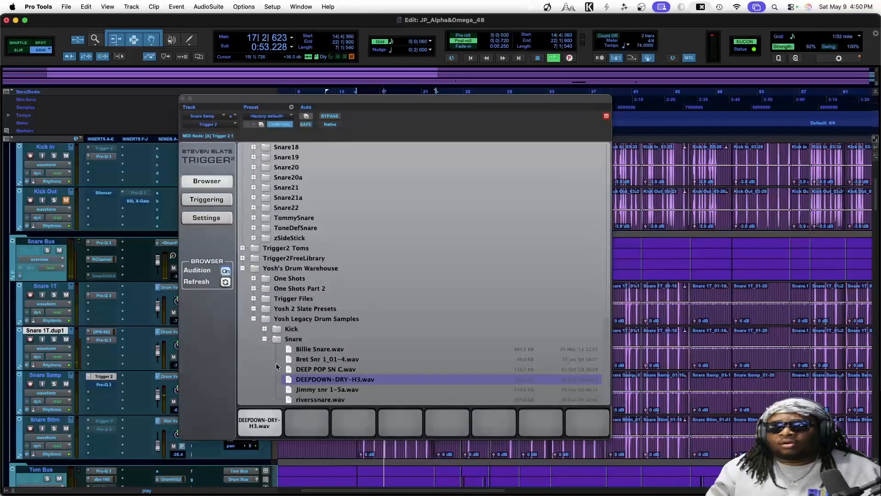
{"action": "key", "text": "space"}
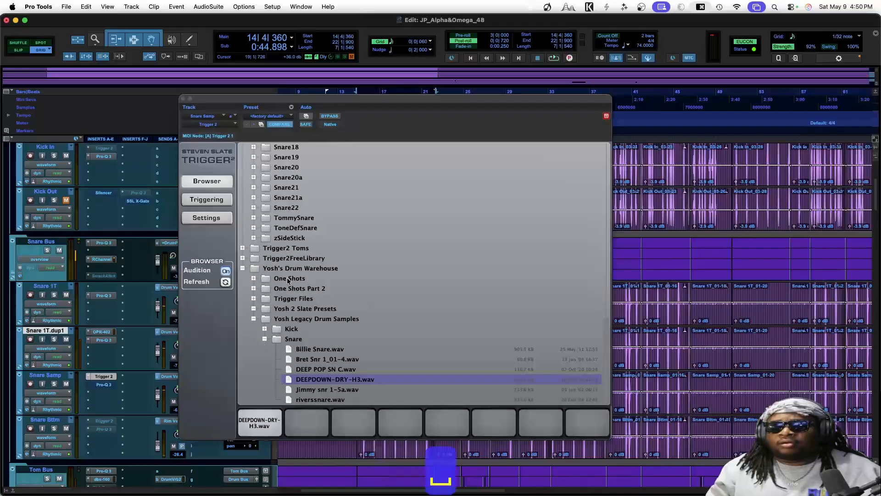
Audition HARD_Super Classic_CENTER_1SHOT.1.wav from the center one-shots of The Super Classic in One Shots Part 2 > 1 SNARE.
{"action": "left_click", "coordinate": [254, 289]}
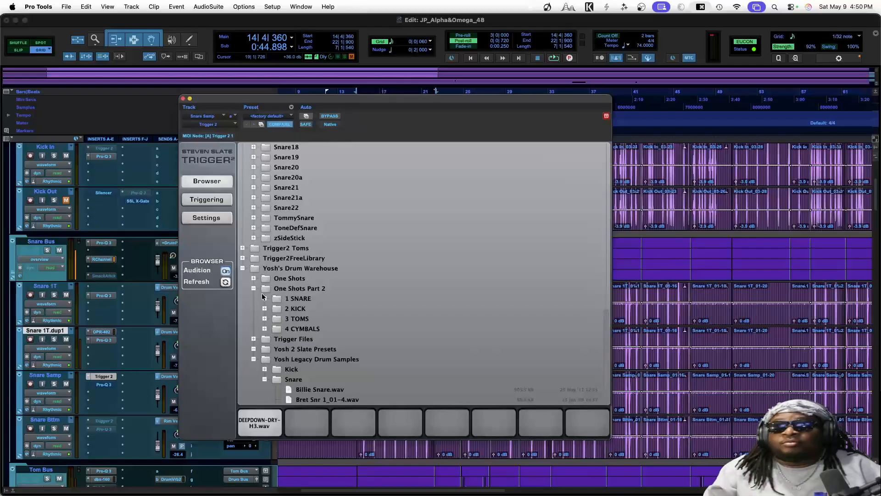
{"action": "left_click", "coordinate": [265, 299]}
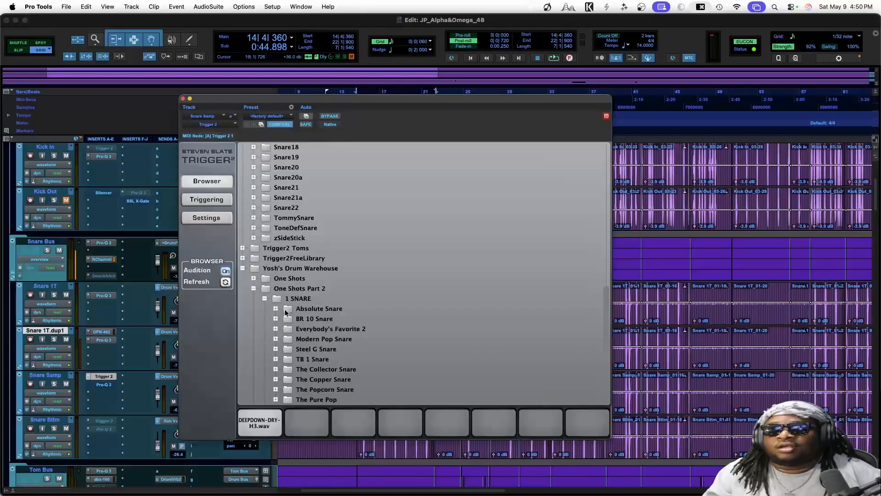
{"action": "scroll", "coordinate": [287, 315], "scroll_direction": "down", "scroll_amount": 3}
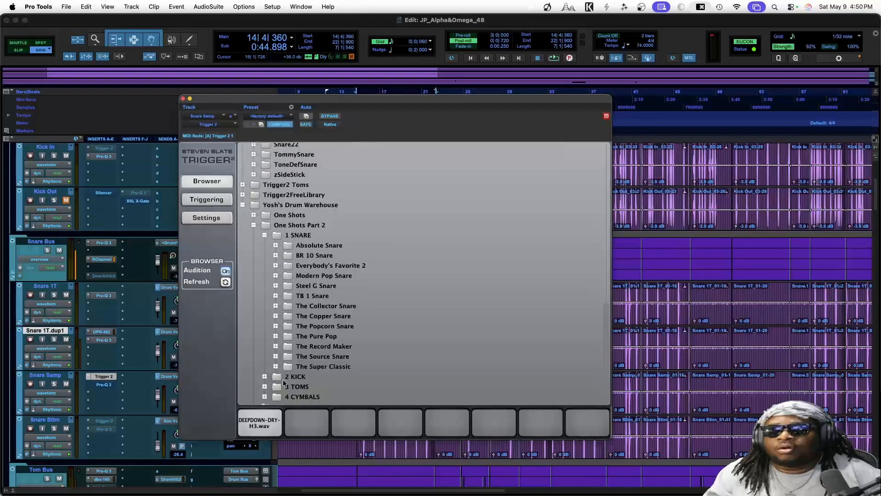
{"action": "left_click", "coordinate": [276, 366]}
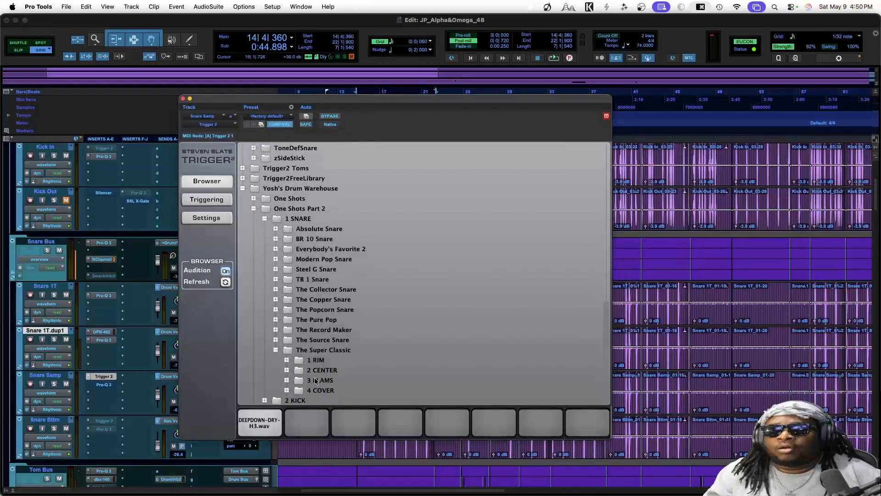
{"action": "scroll", "coordinate": [311, 379], "scroll_direction": "down", "scroll_amount": 1}
{"action": "left_click", "coordinate": [287, 369]}
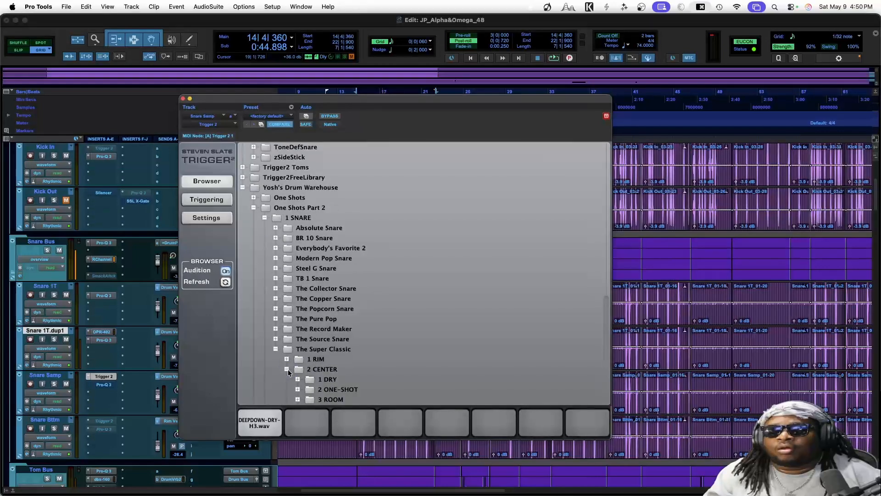
{"action": "scroll", "coordinate": [331, 381], "scroll_direction": "down", "scroll_amount": 2}
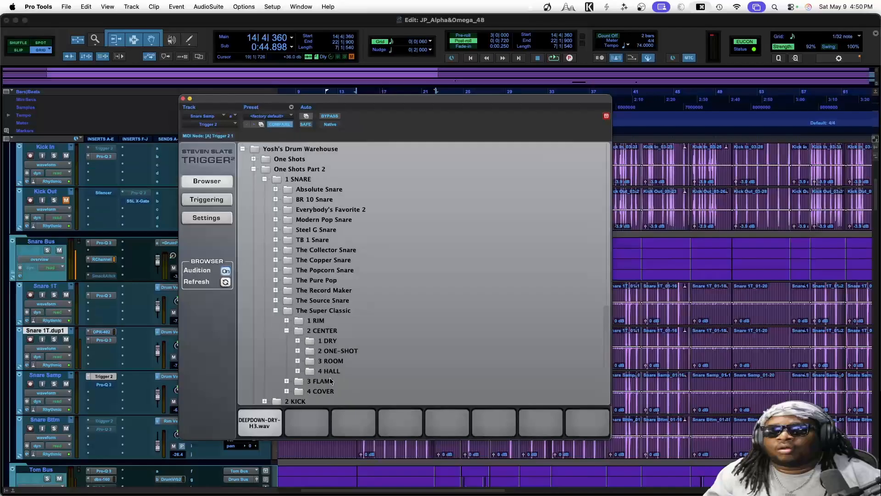
{"action": "left_click", "coordinate": [298, 351]}
{"action": "left_click", "coordinate": [352, 361]}
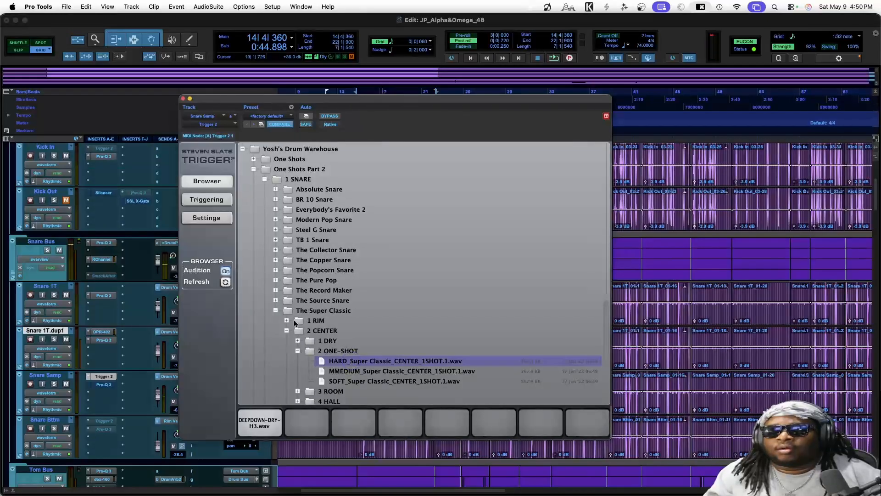
Audition HARD_Source Snare_CENTER_1SHOT.1.wav from The Source Snare's center one-shots.
{"action": "left_click", "coordinate": [276, 300]}
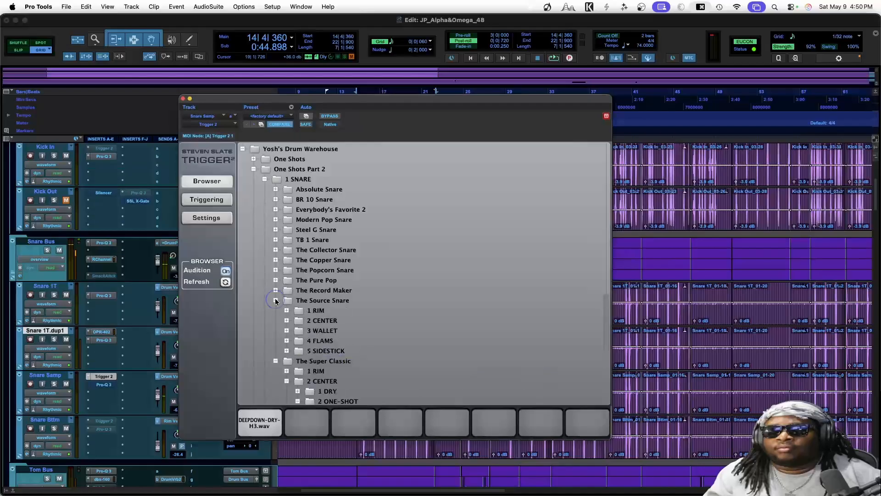
{"action": "left_click", "coordinate": [311, 320]}
{"action": "left_click", "coordinate": [286, 320]}
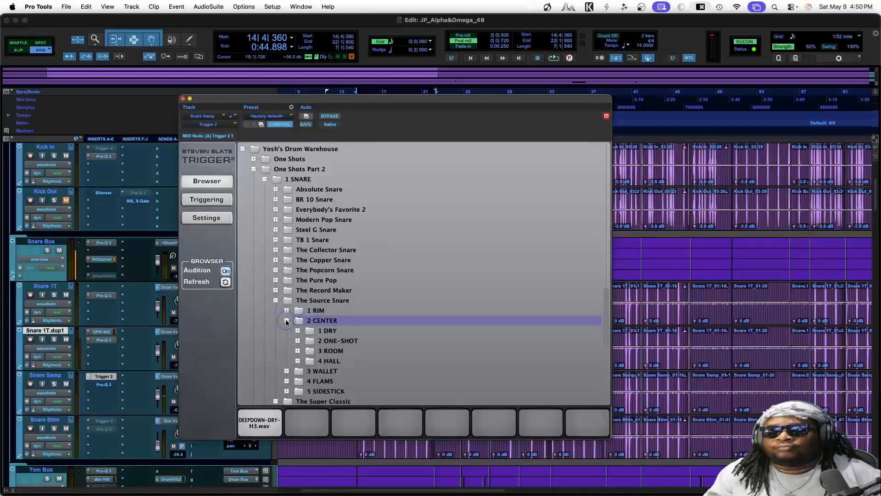
{"action": "left_click", "coordinate": [298, 341]}
{"action": "left_click", "coordinate": [354, 351]}
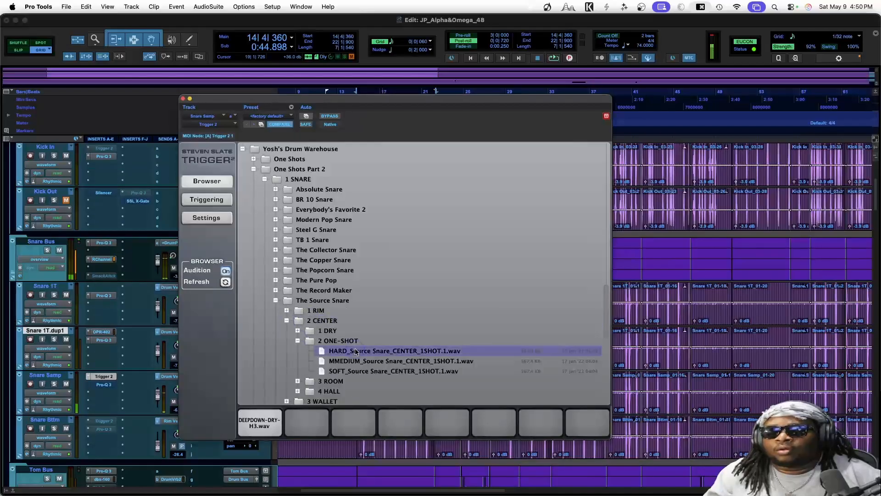
Audition HARD_The Record Maker_CENTER_1SHOT.1.wav repeatedly from The Record Maker's center one-shots.
{"action": "left_click", "coordinate": [276, 290]}
{"action": "left_click", "coordinate": [287, 311]}
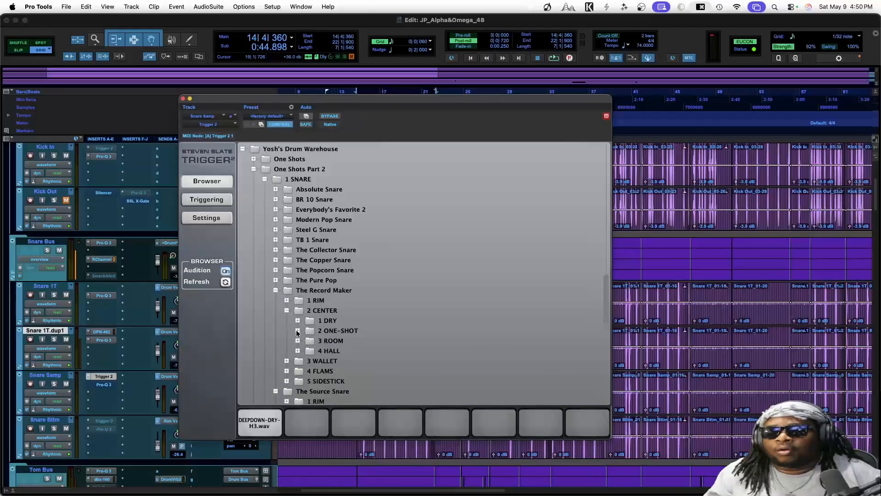
{"action": "left_click", "coordinate": [298, 331]}
{"action": "left_click", "coordinate": [363, 350]}
{"action": "left_click", "coordinate": [364, 345]}
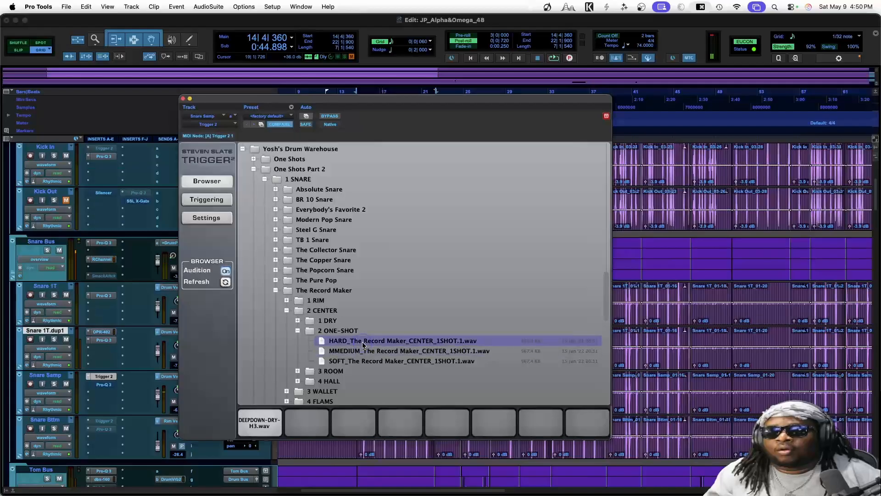
{"action": "left_click", "coordinate": [362, 345]}
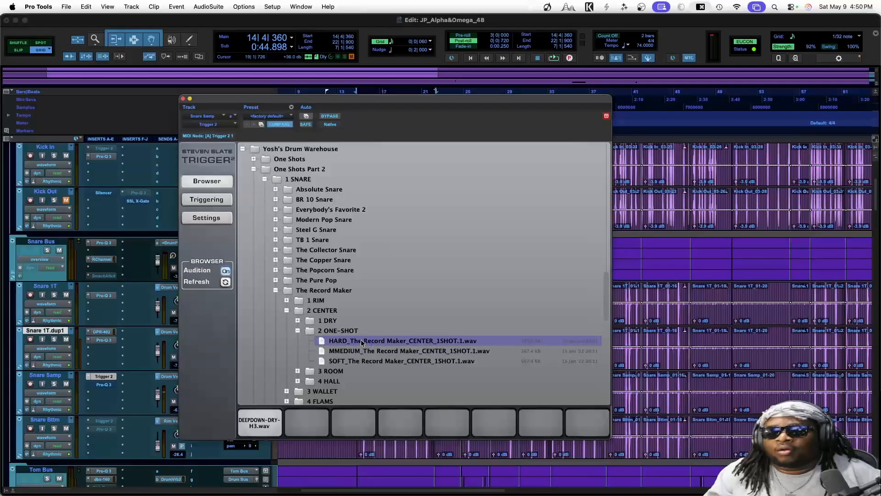
Try HARD_The Record Maker_CENTER_1SHOT.1.wav in Trigger 2's first slot and play the drums with it.
{"action": "left_click", "coordinate": [353, 343]}
{"action": "left_click_drag", "start_coordinate": [352, 343], "coordinate": [277, 427]}
{"action": "key", "text": "space"}
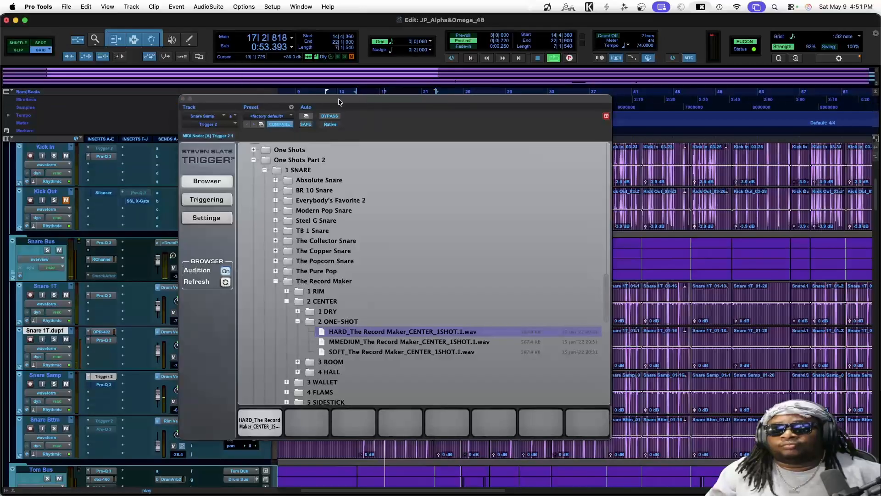
{"action": "left_click_drag", "start_coordinate": [234, 96], "coordinate": [413, 80]}
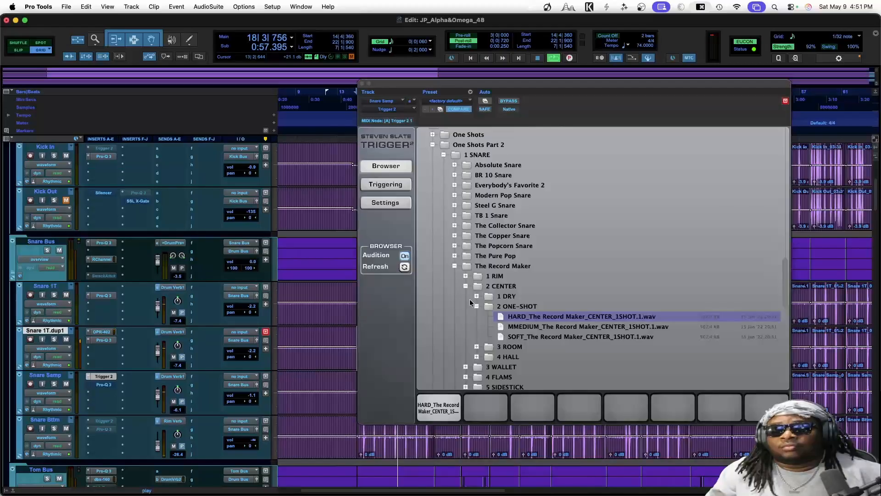
Stop playback and load HARD_Pure Pop Snare_CENTER_1SHOT.1.wav from The Pure Pop's center one-shots into Trigger 2's first slot.
{"action": "left_click", "coordinate": [455, 256]}
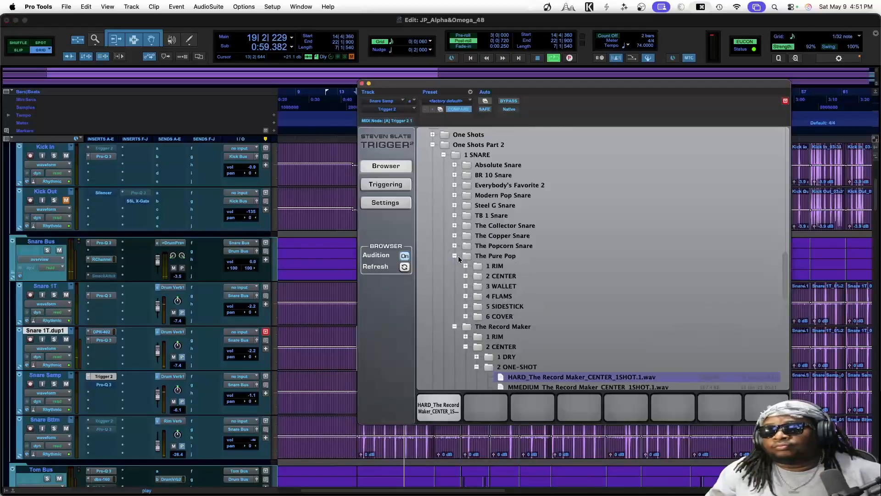
{"action": "key", "text": "space"}
{"action": "left_click", "coordinate": [465, 276]}
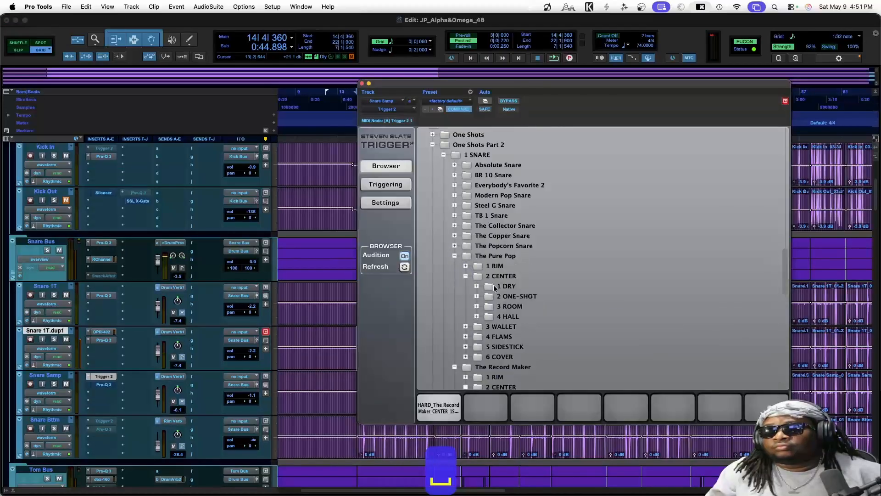
{"action": "left_click", "coordinate": [477, 296]}
{"action": "left_click", "coordinate": [533, 306]}
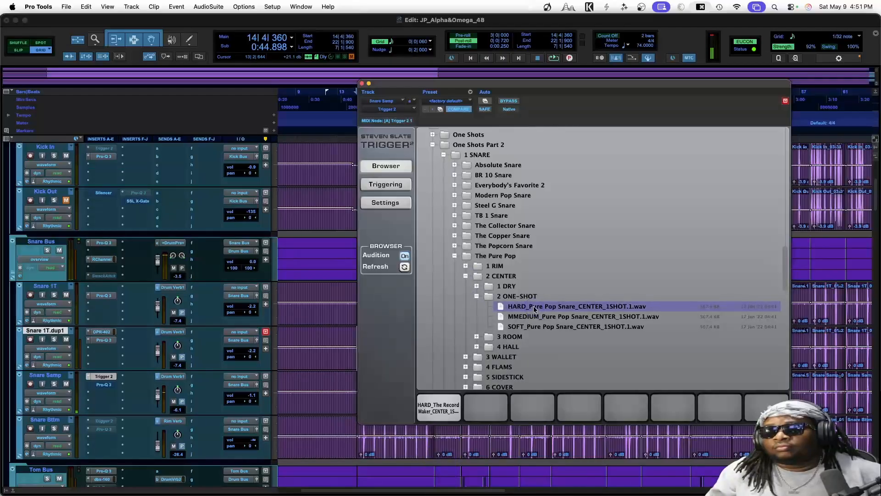
{"action": "left_click_drag", "start_coordinate": [534, 306], "coordinate": [439, 407]}
Play the drums with the Pure Pop sample against the snare waveforms up close, then stop and collapse The Pure Pop folder.
{"action": "key", "text": "space"}
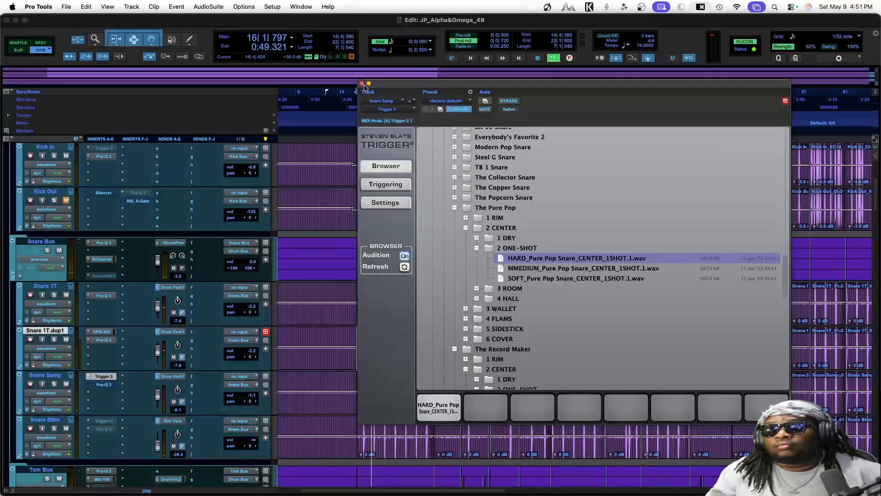
{"action": "left_click_drag", "start_coordinate": [382, 88], "coordinate": [447, 82]}
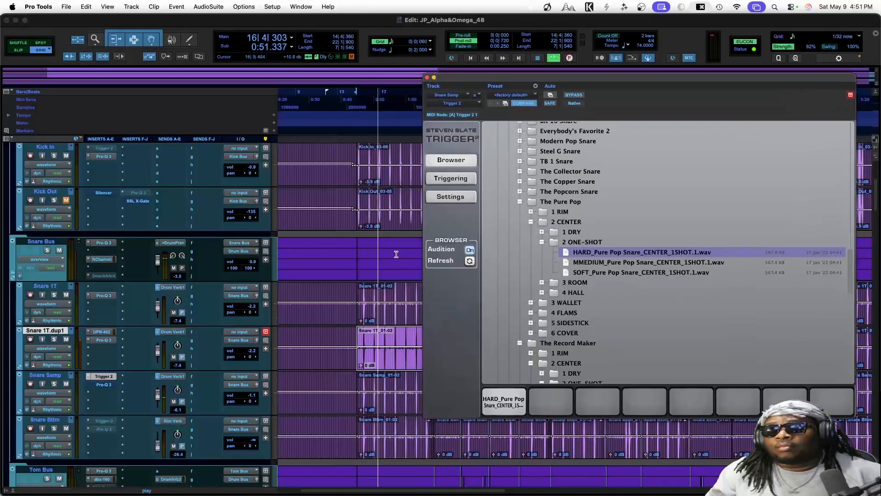
{"action": "key", "text": "super+bracketright"}
{"action": "key", "text": "super+bracketright"}
{"action": "key", "text": "super+bracketright"}
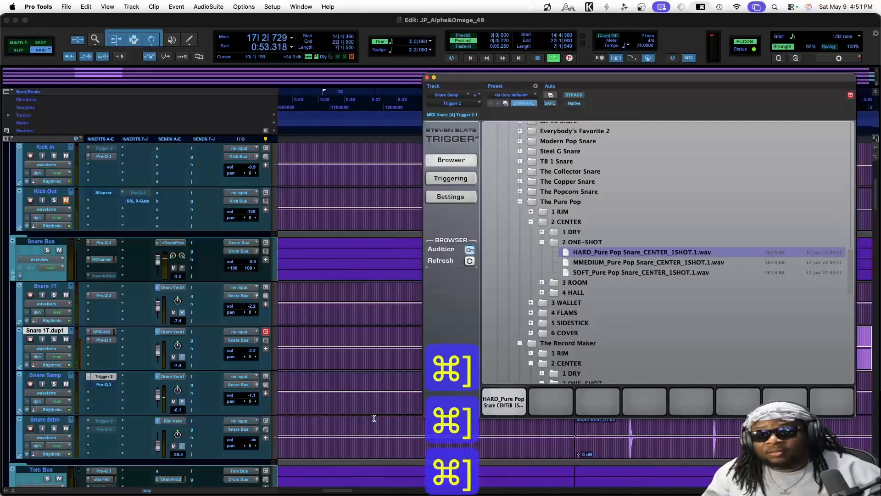
{"action": "key", "text": "super+bracketright"}
{"action": "left_click_drag", "start_coordinate": [554, 74], "coordinate": [246, 19]}
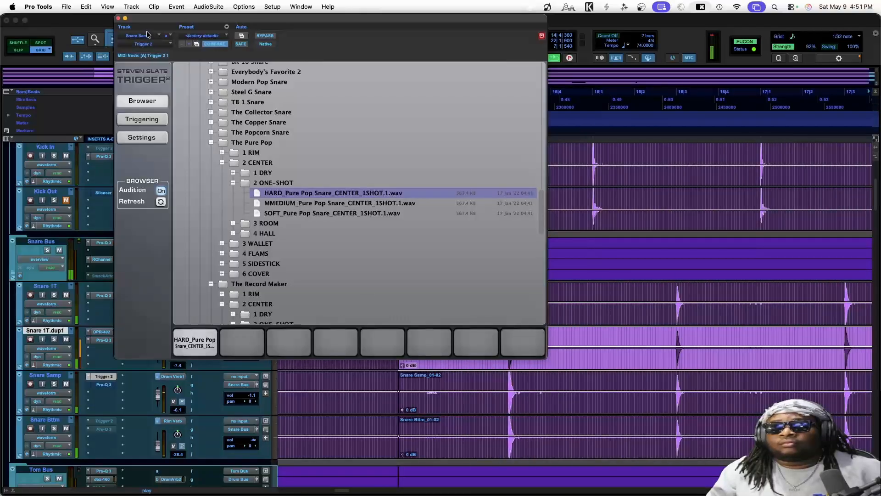
{"action": "left_click_drag", "start_coordinate": [141, 18], "coordinate": [250, 85]}
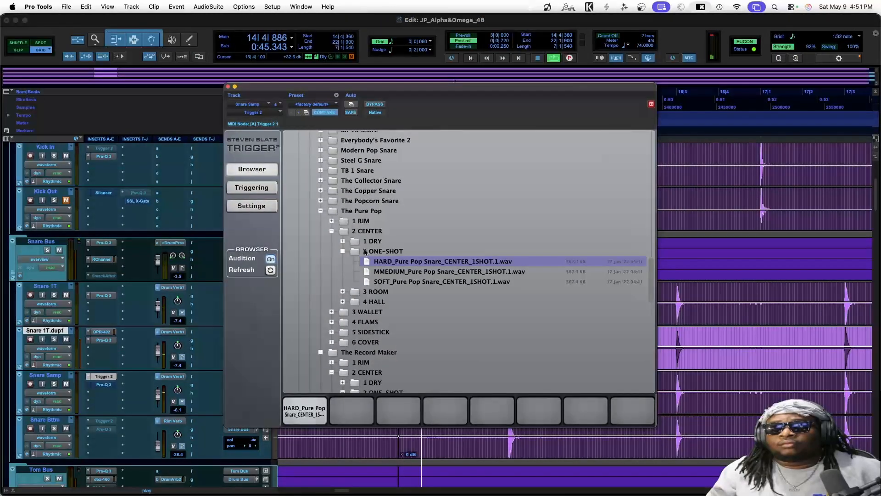
{"action": "left_click", "coordinate": [322, 210]}
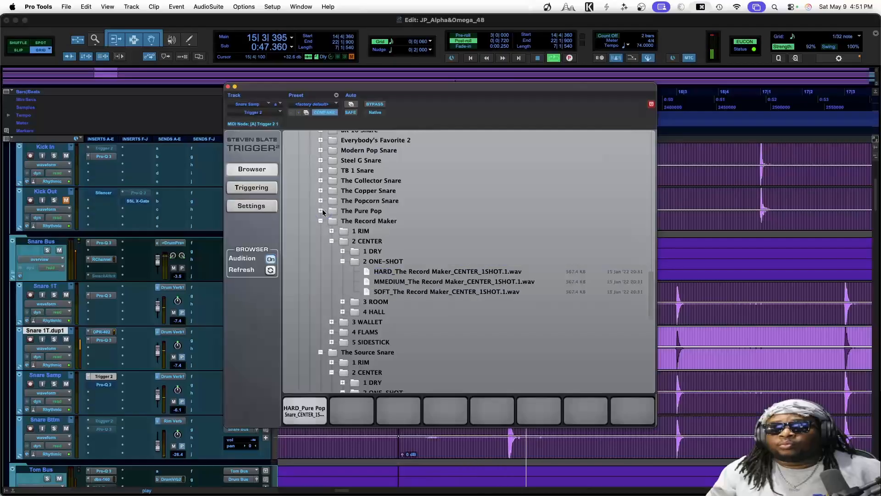
{"action": "key", "text": "space"}
Load HARD_POPCORN SNARE_1SHOT.1.wav from The Popcorn Snare's rim one-shots into Trigger 2's first slot.
{"action": "left_click", "coordinate": [321, 200]}
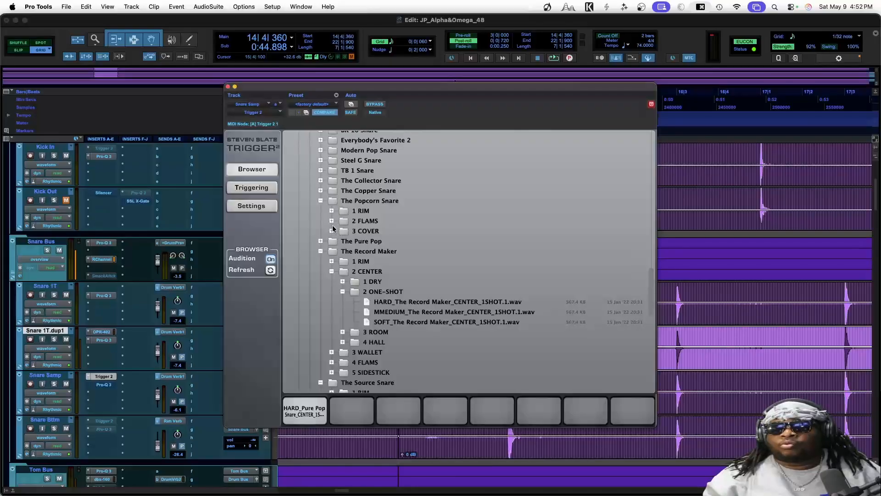
{"action": "left_click", "coordinate": [332, 211]}
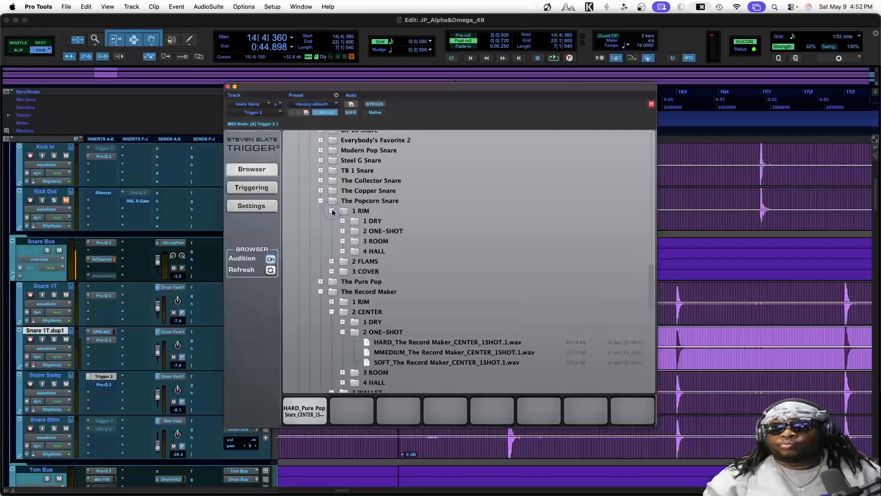
{"action": "left_click", "coordinate": [343, 231]}
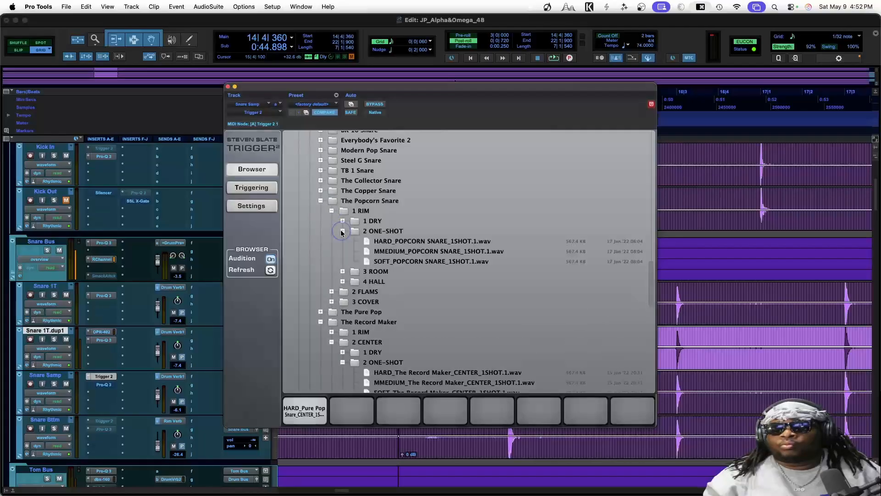
{"action": "left_click", "coordinate": [380, 241]}
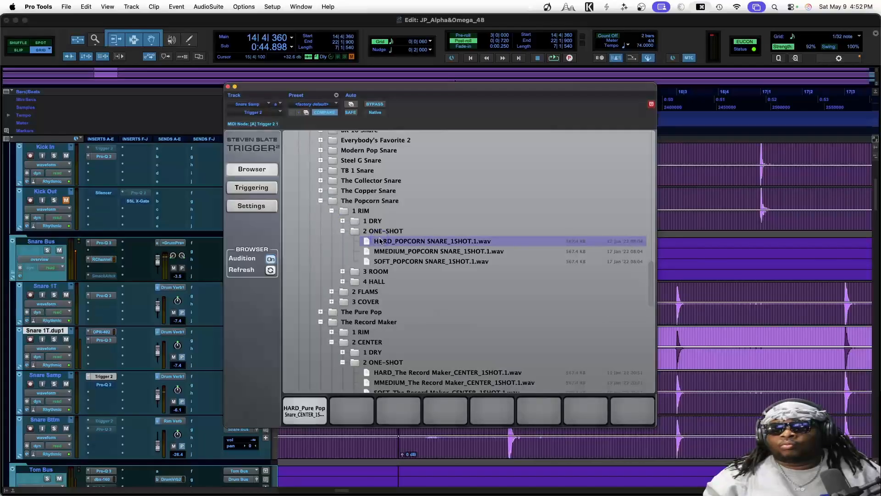
{"action": "left_click_drag", "start_coordinate": [380, 241], "coordinate": [308, 404]}
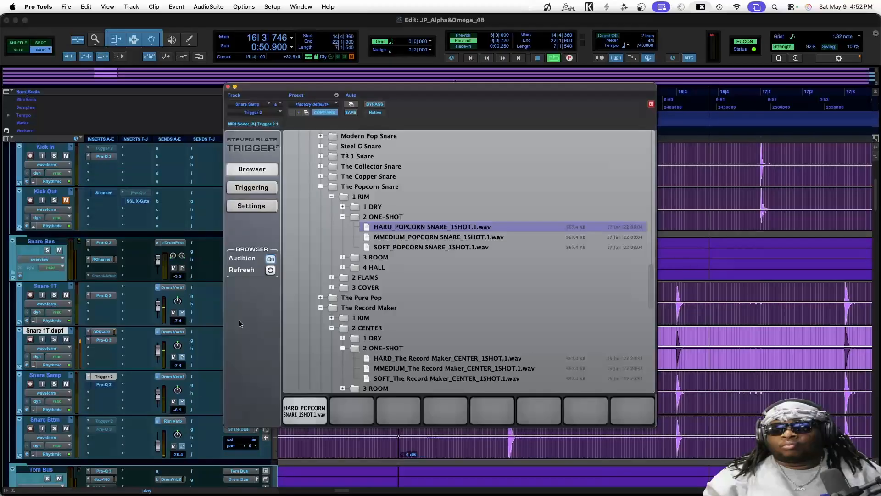
Move Trigger 2 off the track controls and set the Snare Samp track's volume to 0.0 dB during playback.
{"action": "left_click_drag", "start_coordinate": [257, 86], "coordinate": [368, 89]}
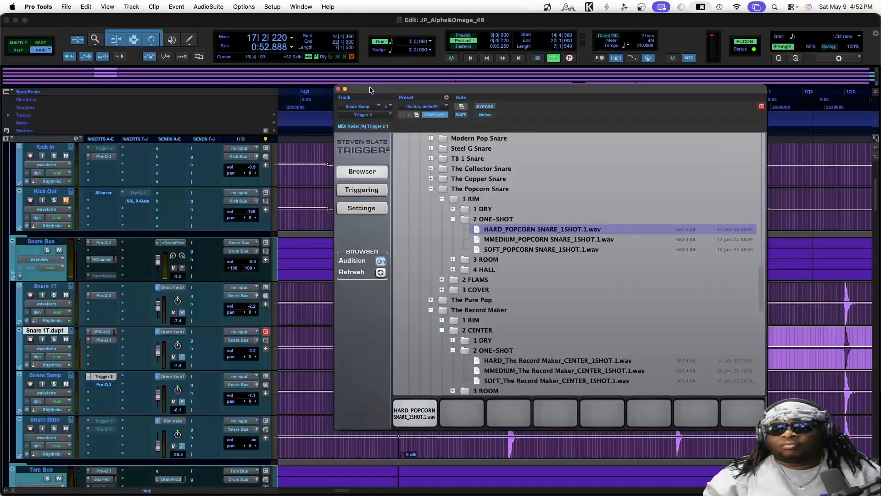
{"action": "left_click", "coordinate": [250, 398]}
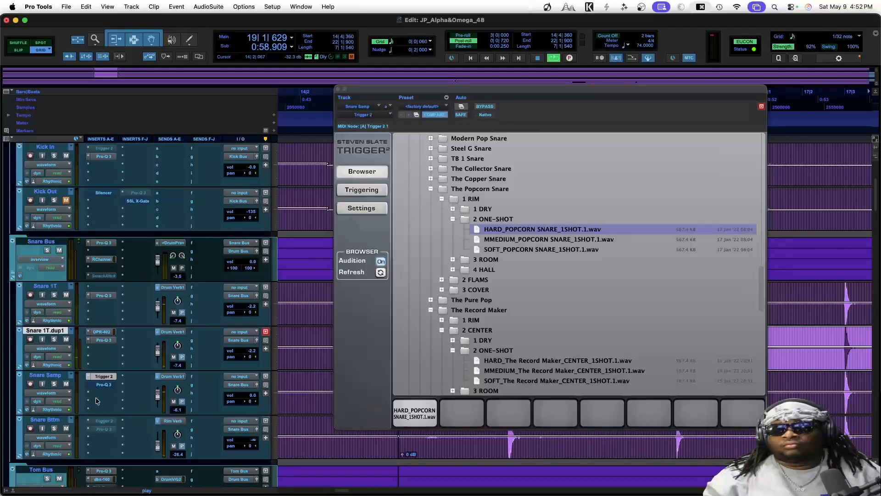
Activate the bypassed Pro-Q 3 on Snare Samp and move its low-cut band slightly higher in frequency.
{"action": "left_click", "coordinate": [101, 385]}
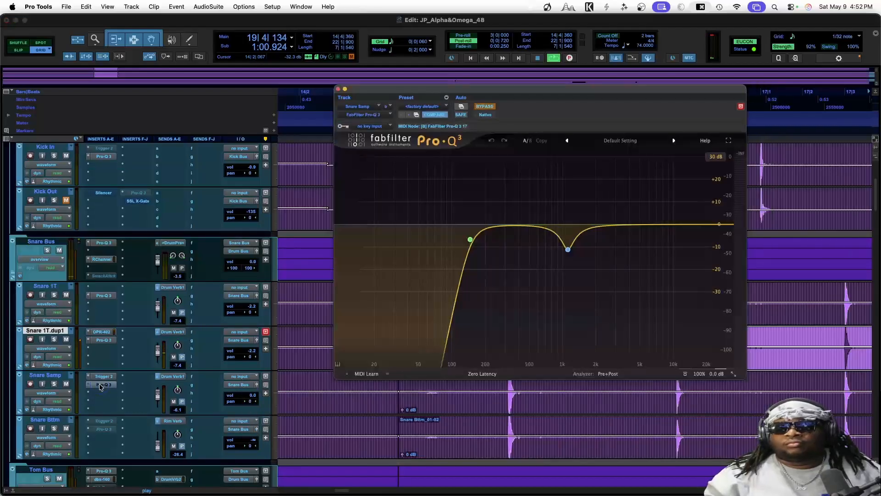
{"action": "left_click", "coordinate": [100, 385], "text": "ctrl+super"}
{"action": "left_click", "coordinate": [101, 386], "text": "ctrl+super"}
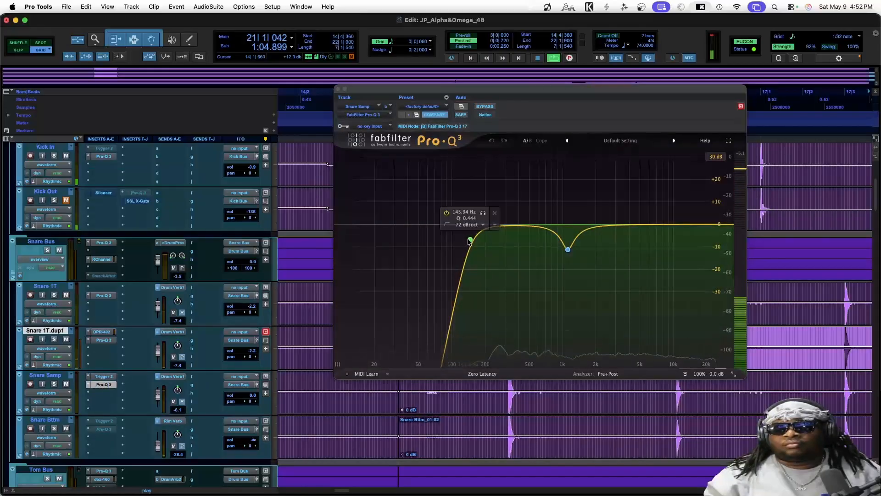
{"action": "left_click_drag", "start_coordinate": [470, 239], "coordinate": [475, 241]}
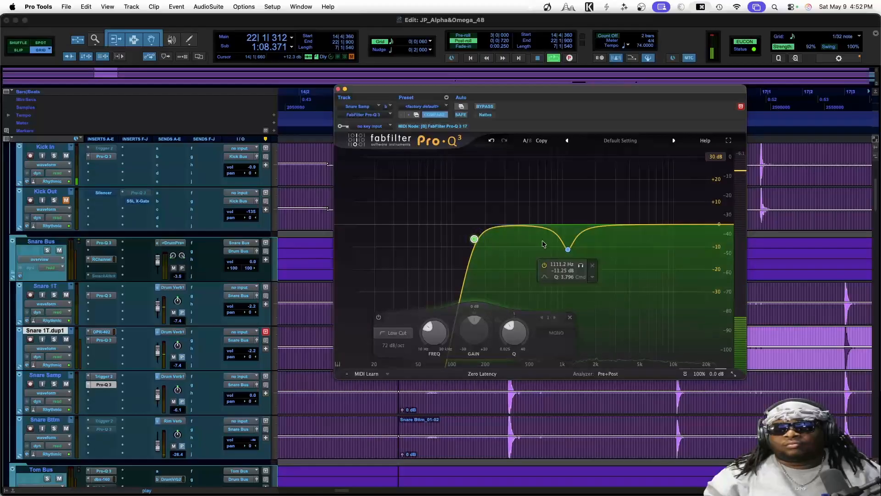
Audition the 1111.2 Hz cut by soloing the band and switching it off and on with Snare Samp soloed, then unsolo the track.
{"action": "left_click", "coordinate": [582, 266]}
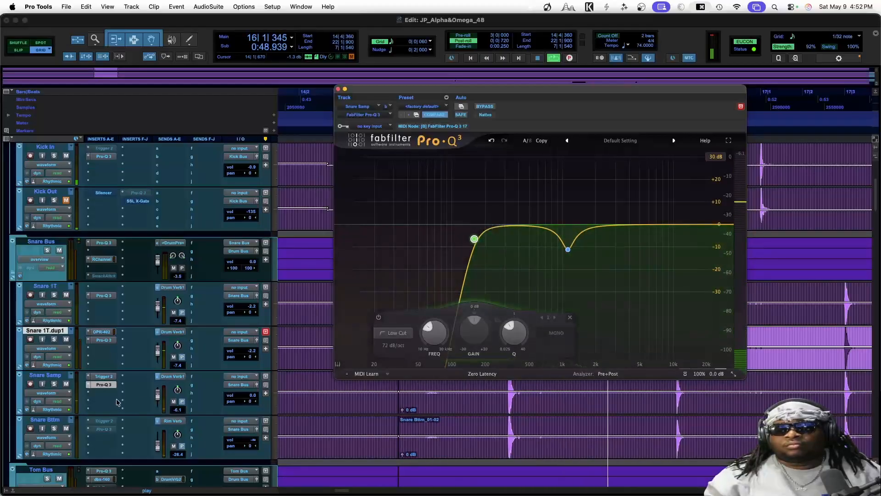
{"action": "left_click", "coordinate": [54, 385]}
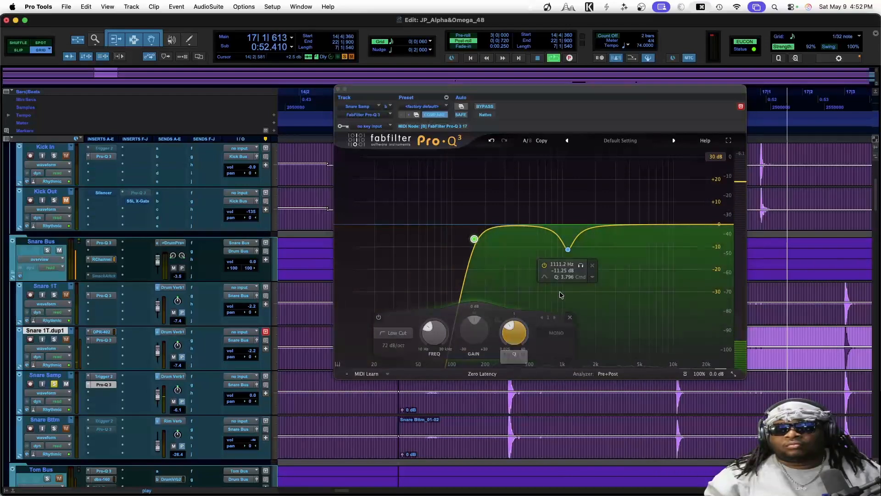
{"action": "left_click", "coordinate": [582, 265]}
{"action": "left_click", "coordinate": [582, 265]}
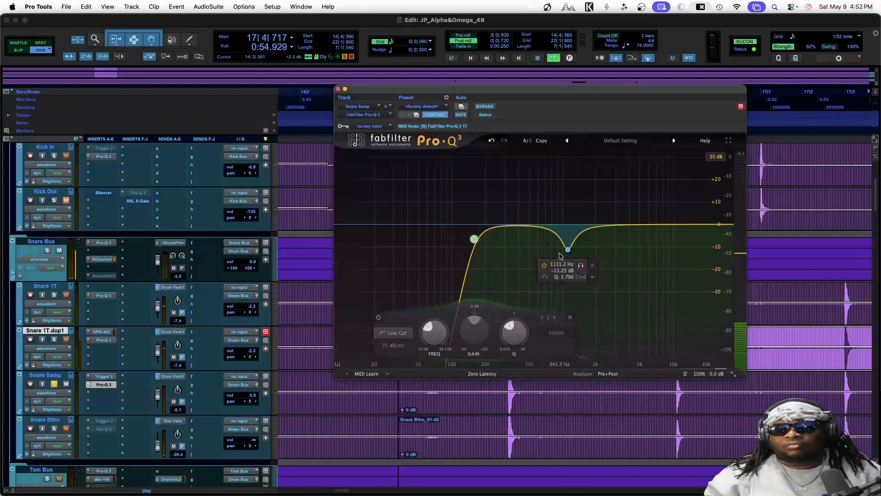
{"action": "left_click", "coordinate": [544, 265]}
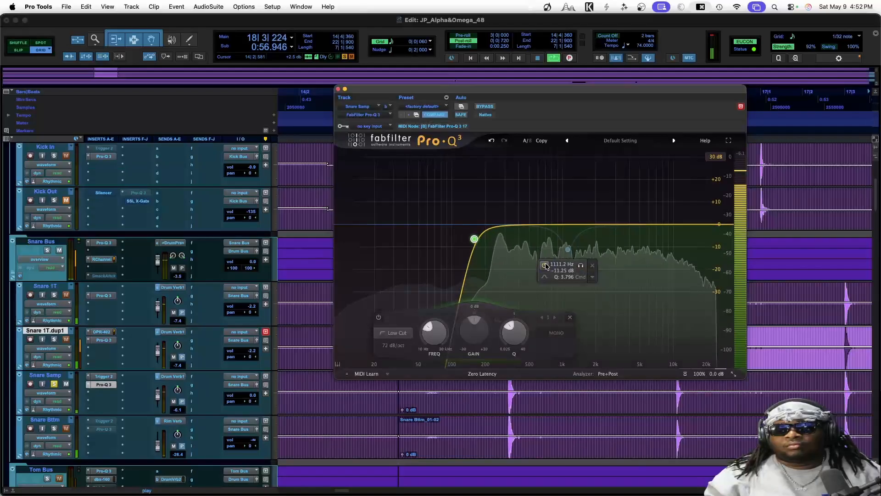
{"action": "left_click", "coordinate": [544, 265]}
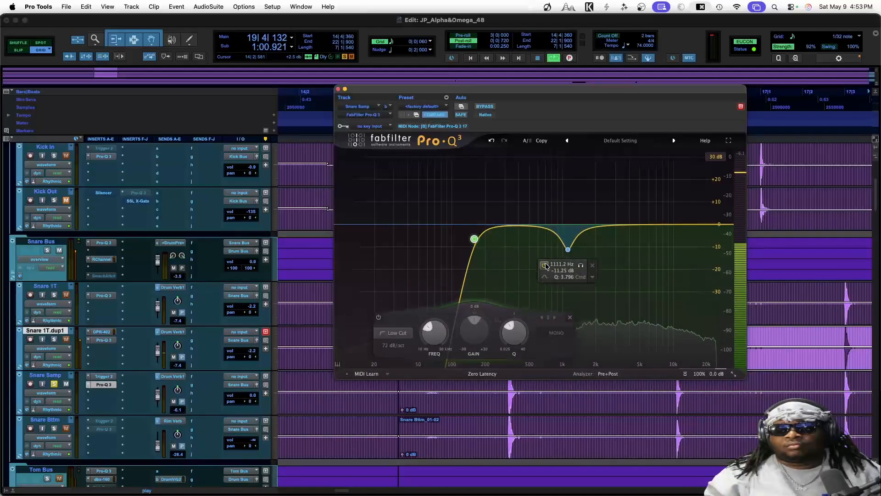
{"action": "left_click", "coordinate": [53, 384]}
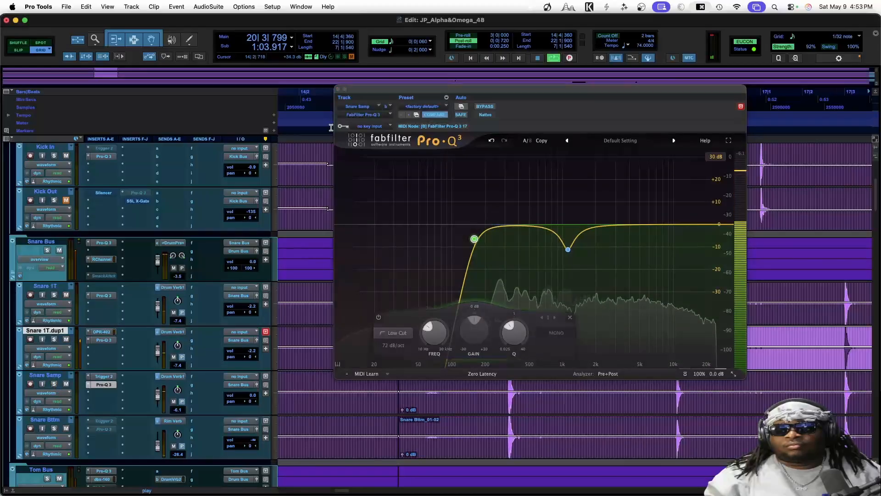
Close Snare Samp's Pro-Q 3, briefly reopen it to check the EQ curve during playback, and close it again.
{"action": "left_click", "coordinate": [338, 89]}
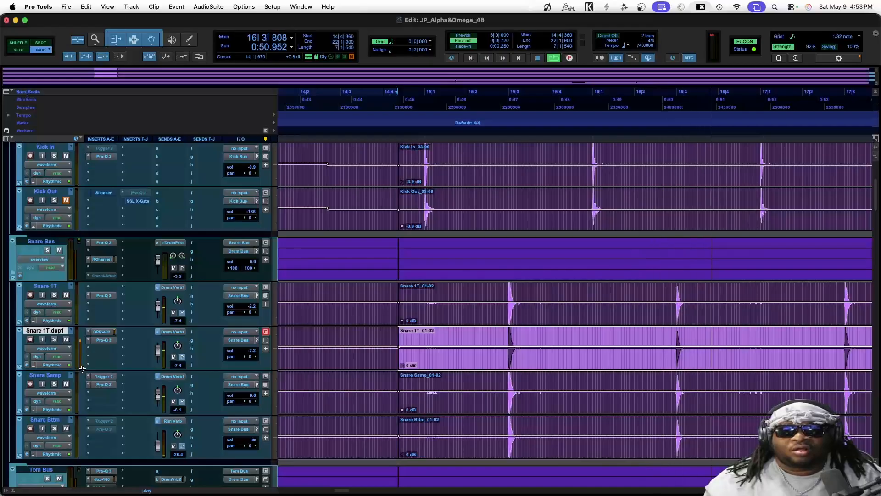
{"action": "left_click", "coordinate": [103, 385]}
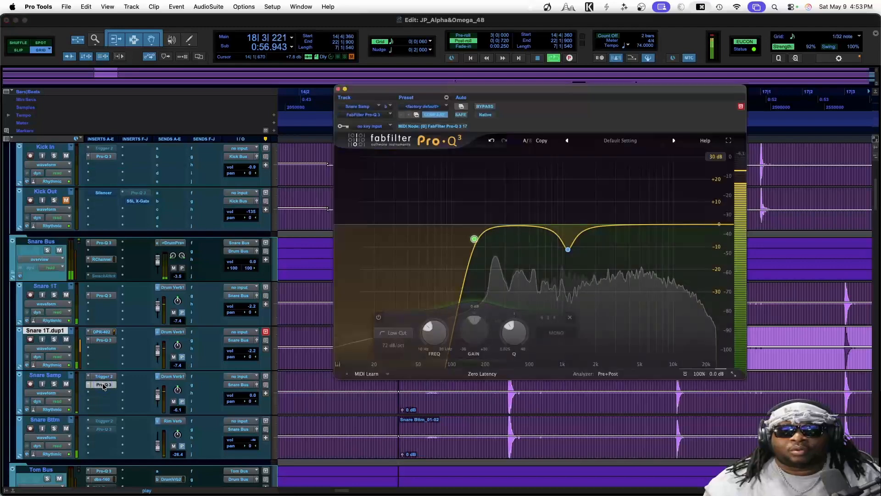
{"action": "left_click", "coordinate": [104, 384]}
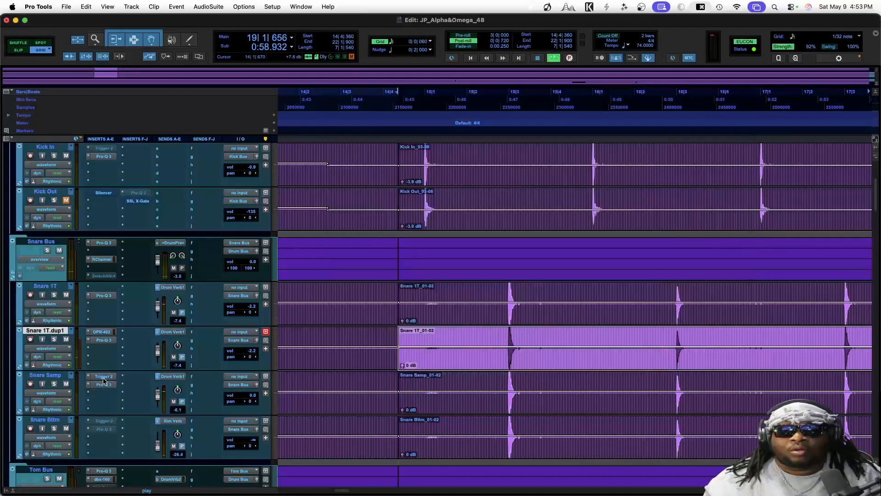
Solo Snare Samp and audition its Pro-Q 3 with the 1111.2 Hz cut bypassed, re-enabled and isolated, ending with the track unsoloed.
{"action": "left_click", "coordinate": [103, 376]}
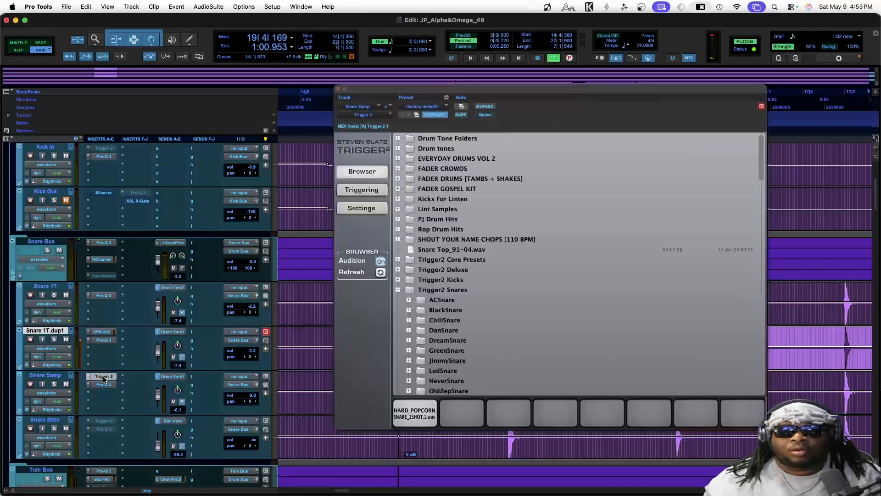
{"action": "left_click", "coordinate": [104, 377]}
{"action": "left_click", "coordinate": [104, 385]}
{"action": "left_click", "coordinate": [54, 384]}
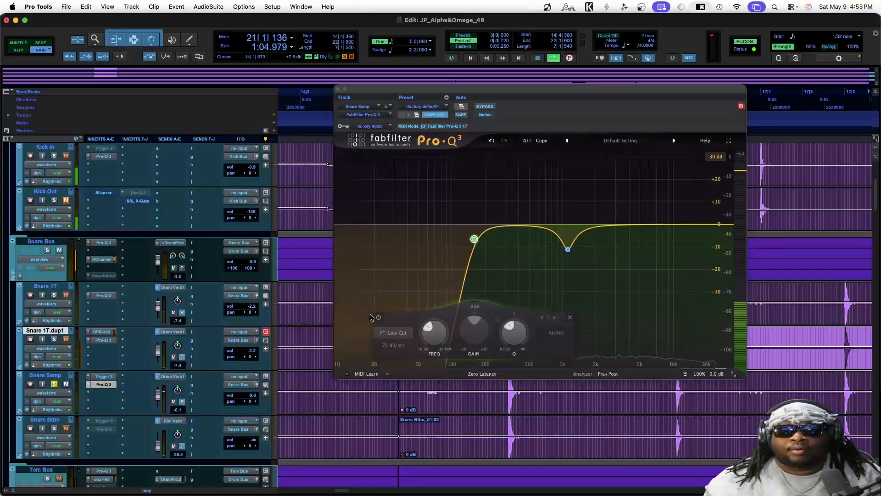
{"action": "left_click", "coordinate": [544, 265]}
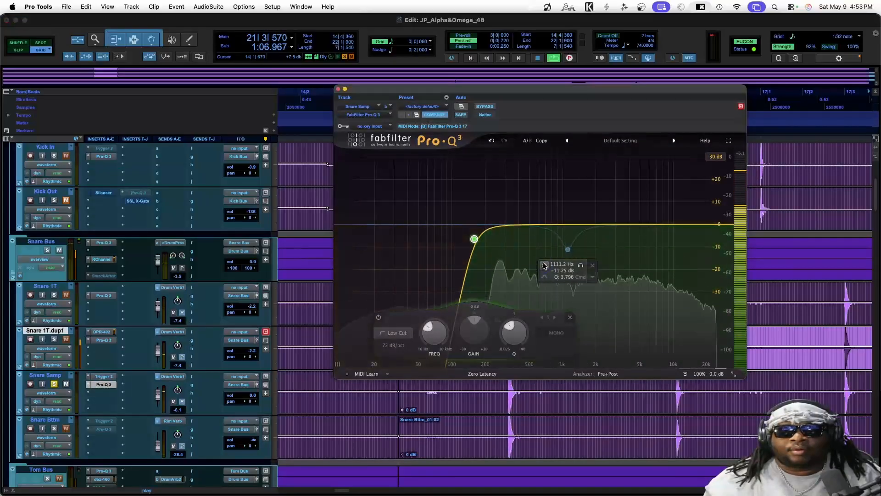
{"action": "left_click", "coordinate": [544, 265]}
{"action": "left_click", "coordinate": [582, 265]}
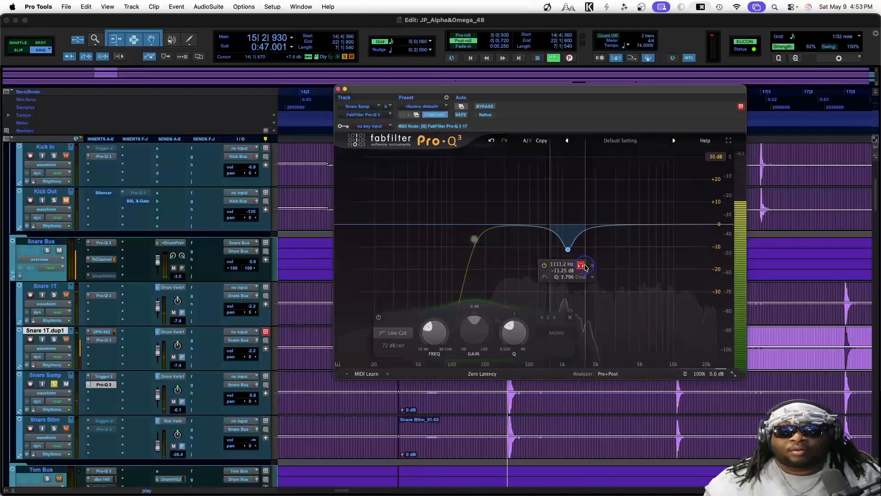
{"action": "left_click", "coordinate": [585, 267]}
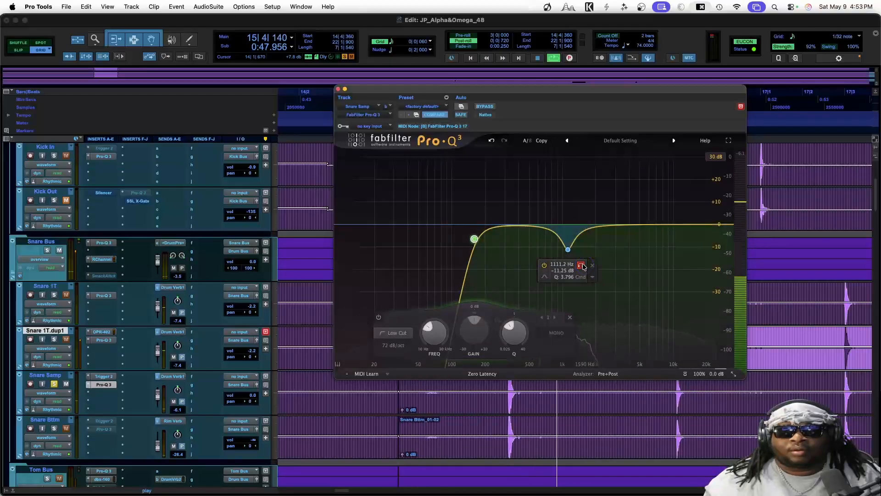
{"action": "left_click", "coordinate": [54, 384]}
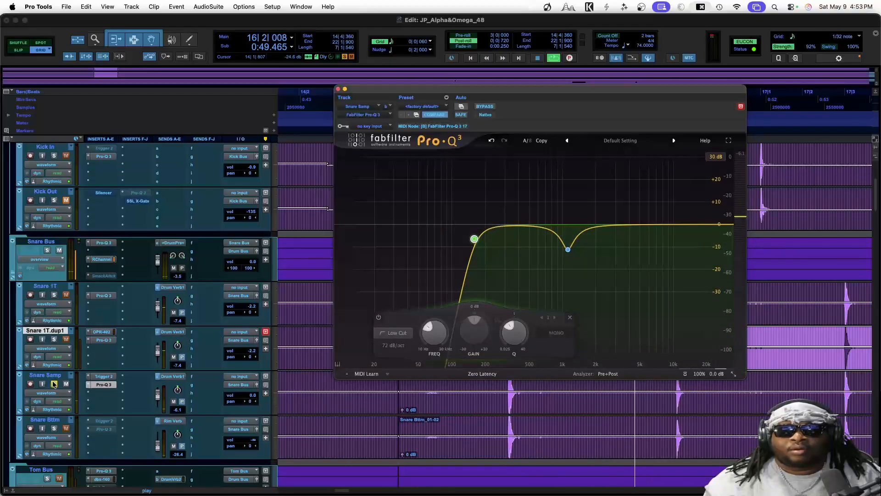
Raise the HARD_POPCORN sample's level to 5.26 dB in the Trigger 2 mixer on the Snare Samp track.
{"action": "left_click", "coordinate": [103, 377]}
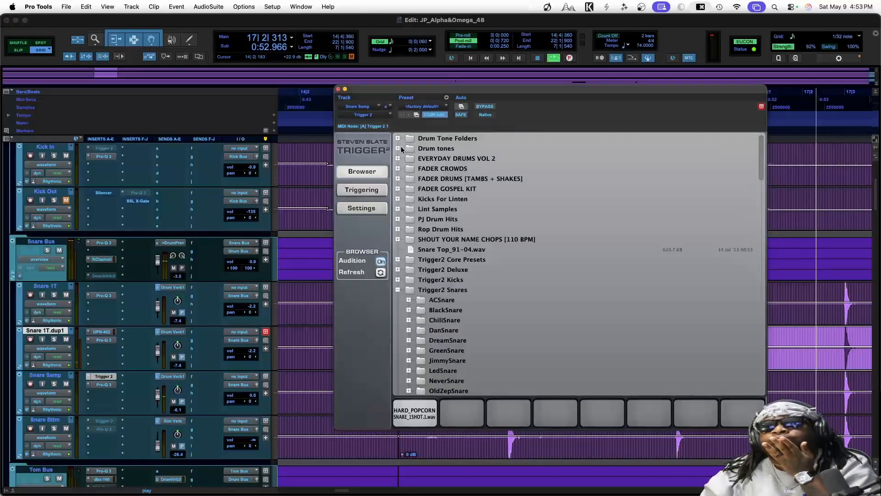
{"action": "left_click", "coordinate": [361, 191]}
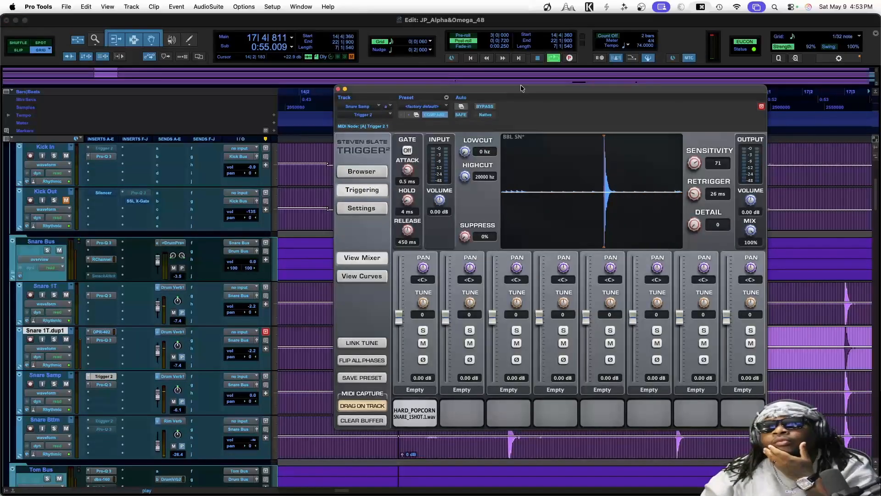
{"action": "left_click_drag", "start_coordinate": [521, 88], "coordinate": [349, 74]}
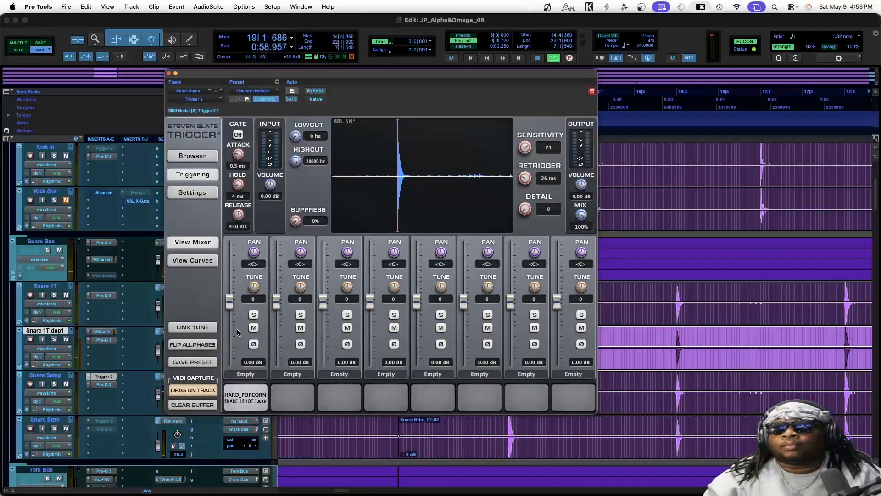
{"action": "left_click_drag", "start_coordinate": [229, 301], "coordinate": [232, 275]}
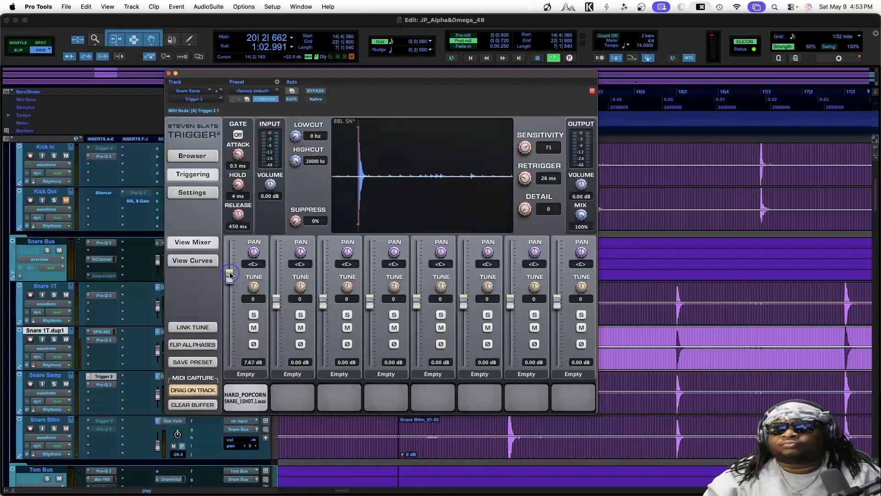
{"action": "left_click_drag", "start_coordinate": [230, 274], "coordinate": [227, 285]}
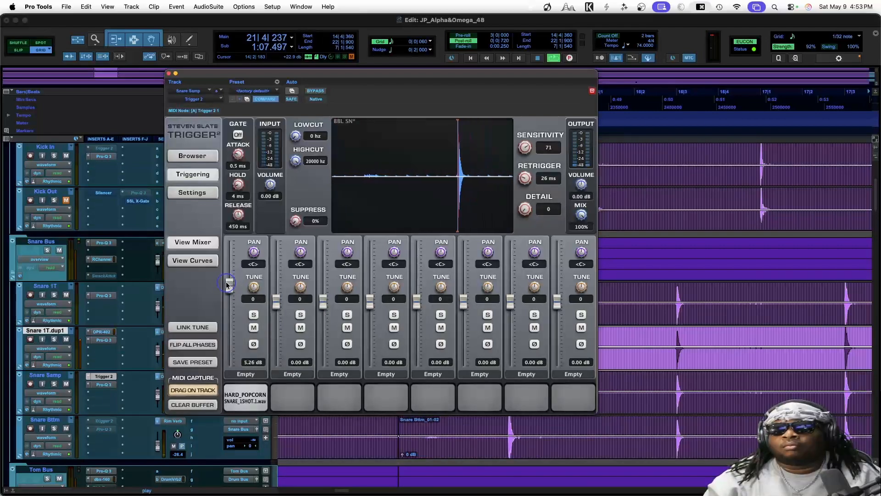
Compare the HARD_POPCORN sample with inverted and normal phase, close Trigger 2 and save the session.
{"action": "left_click", "coordinate": [254, 345]}
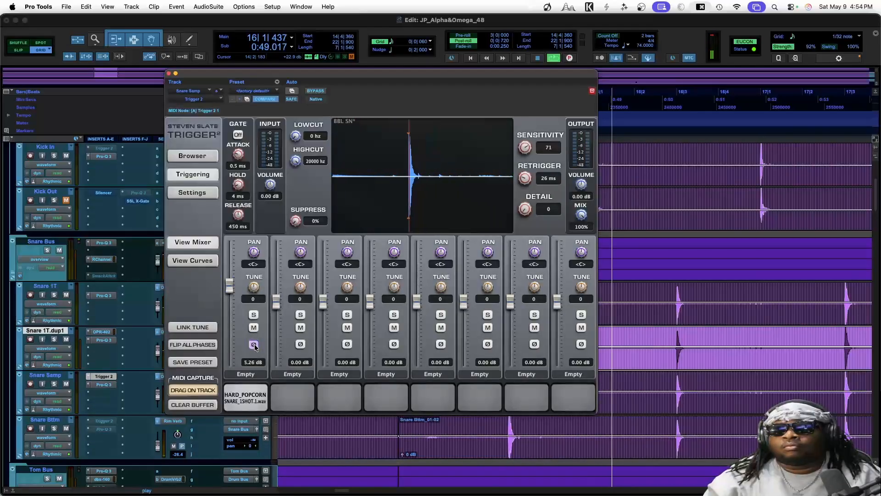
{"action": "left_click", "coordinate": [254, 345]}
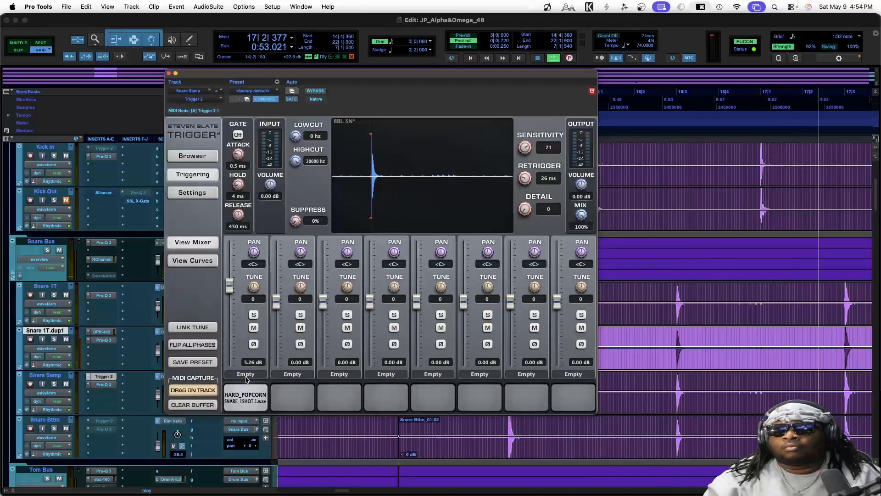
{"action": "left_click", "coordinate": [168, 73]}
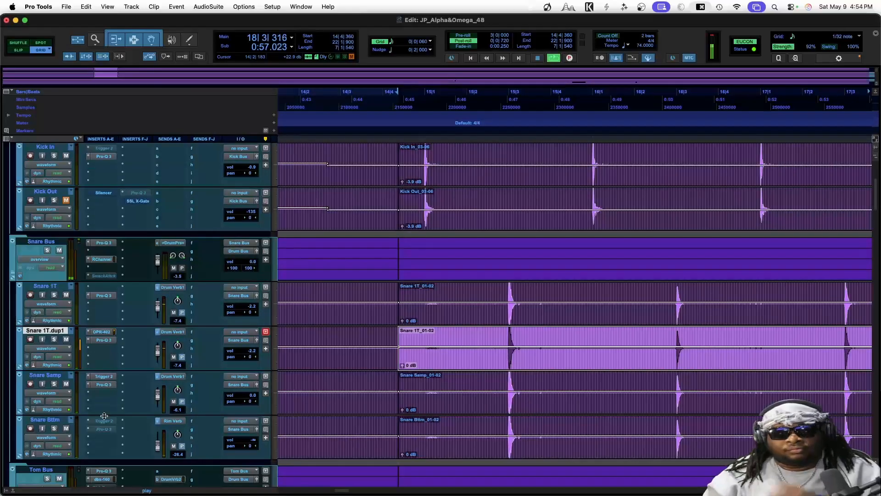
{"action": "key", "text": "super+s"}
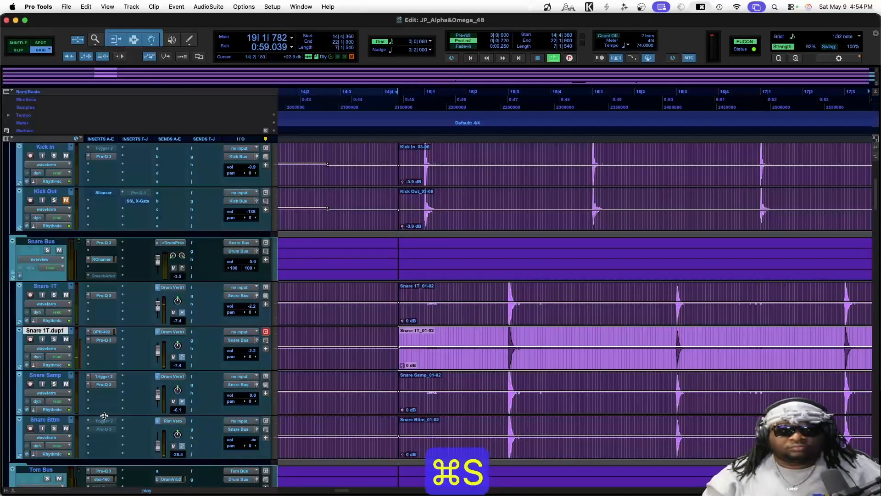
Stop playback, activate Trigger 2 on the Snare Bttm track and expand the Drum tones folder in its sample browser.
{"action": "scroll", "coordinate": [114, 390], "scroll_direction": "down", "scroll_amount": 4}
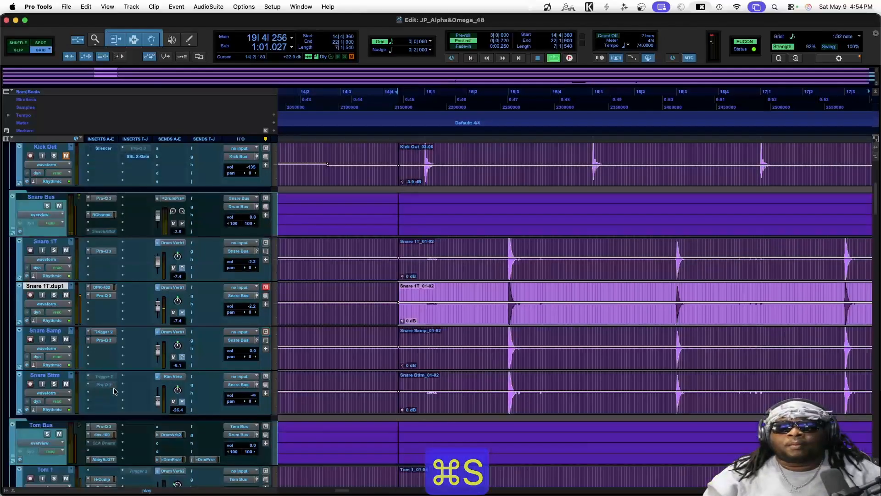
{"action": "key", "text": "space"}
{"action": "left_click", "coordinate": [45, 328]}
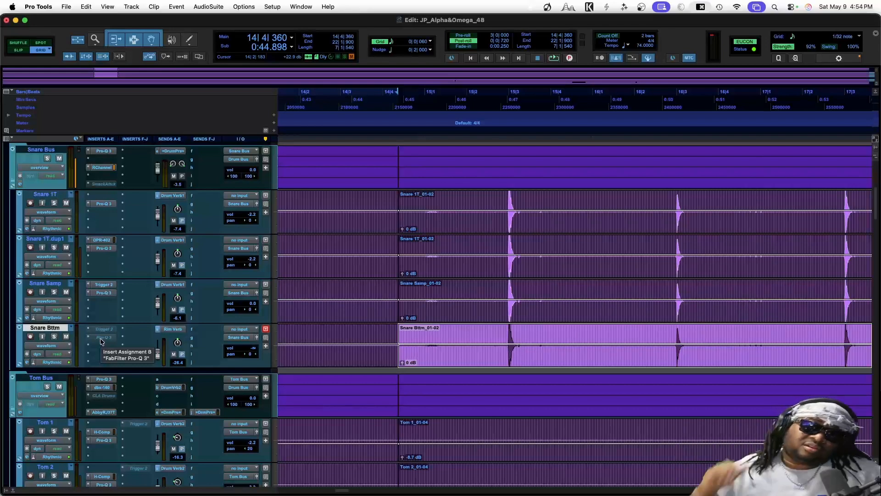
{"action": "scroll", "coordinate": [101, 341], "scroll_direction": "down", "scroll_amount": 2}
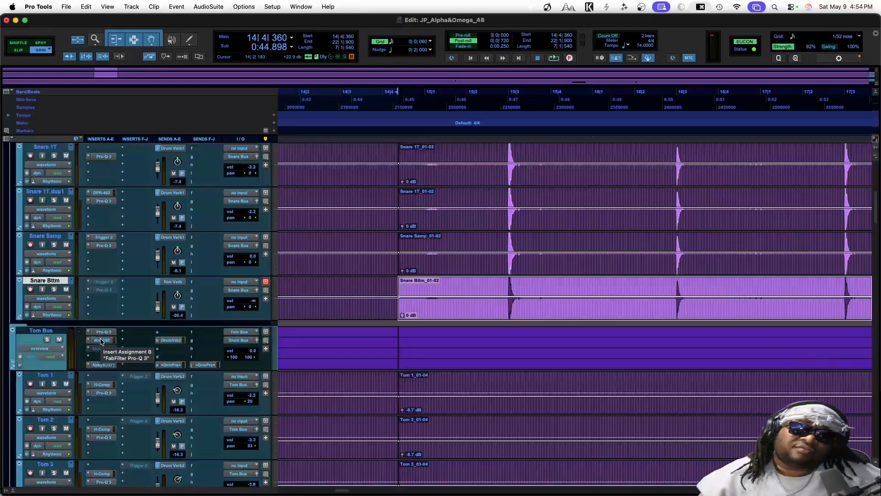
{"action": "left_click", "coordinate": [103, 281]}
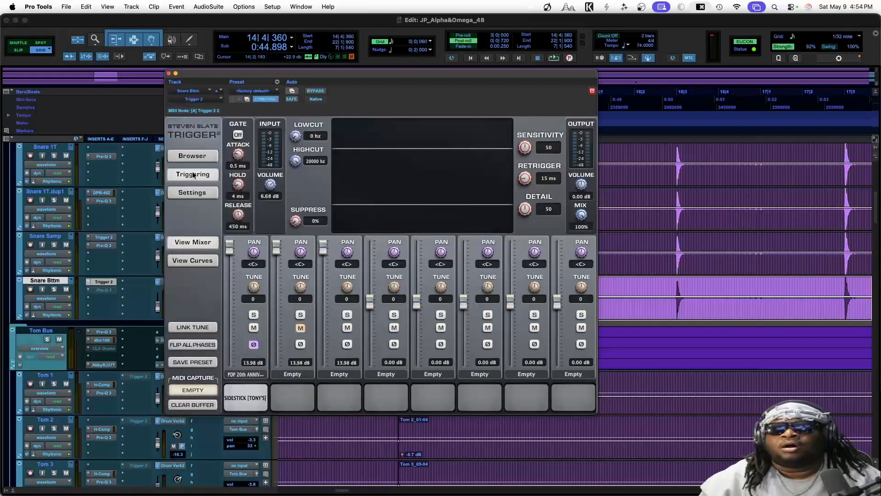
{"action": "left_click", "coordinate": [190, 157]}
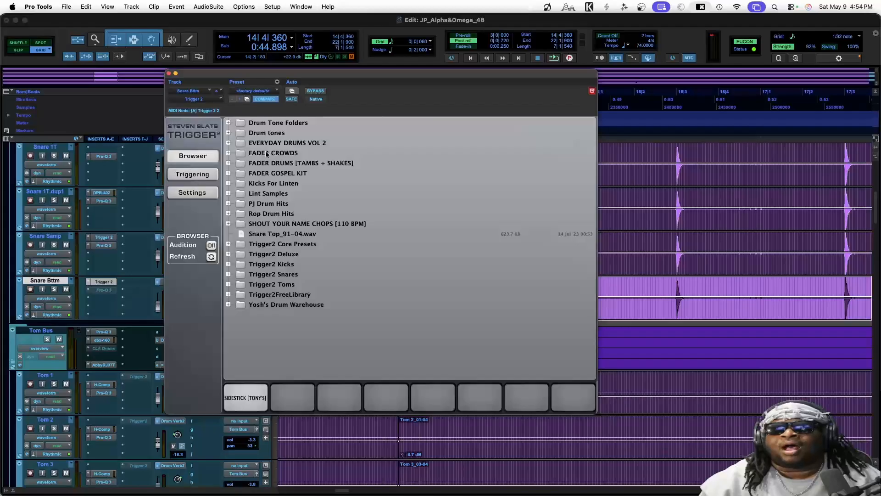
{"action": "left_click", "coordinate": [228, 132]}
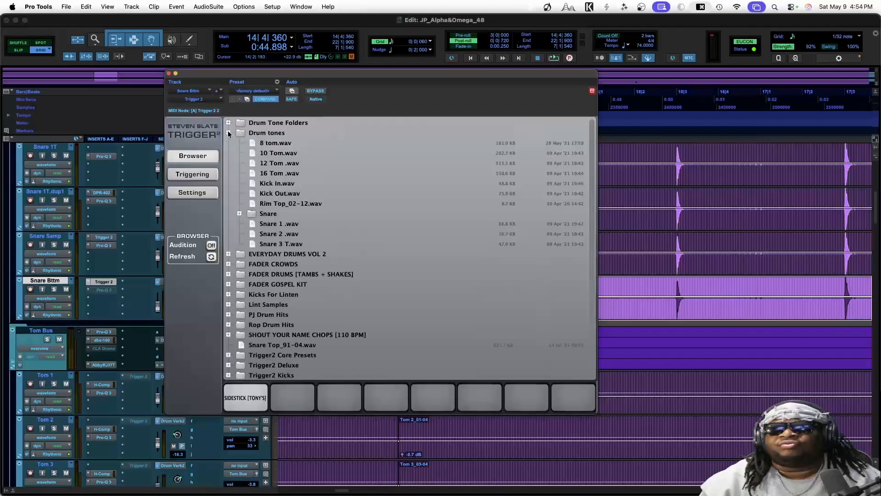
Turn on sample audition, preview Snare 1 .wav and Snare 2 .wav, and load Snare 2 .wav into Trigger 2's first slot.
{"action": "left_click", "coordinate": [257, 225]}
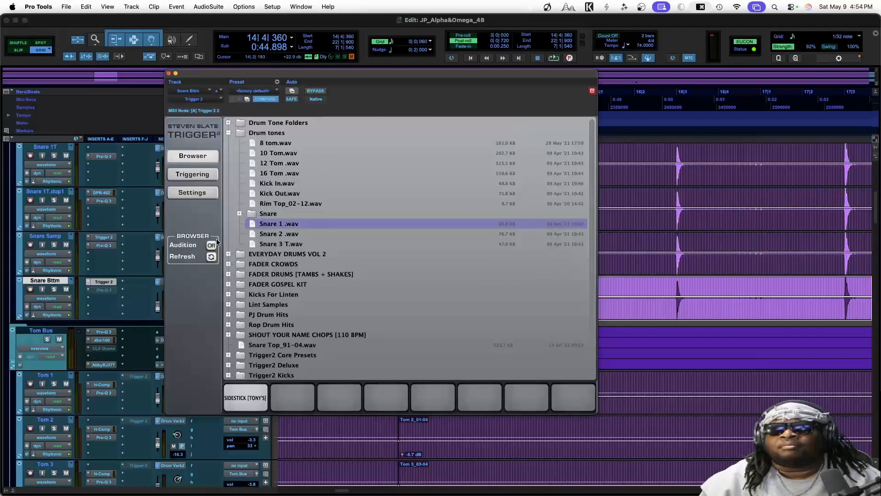
{"action": "left_click", "coordinate": [266, 235]}
{"action": "left_click", "coordinate": [275, 225]}
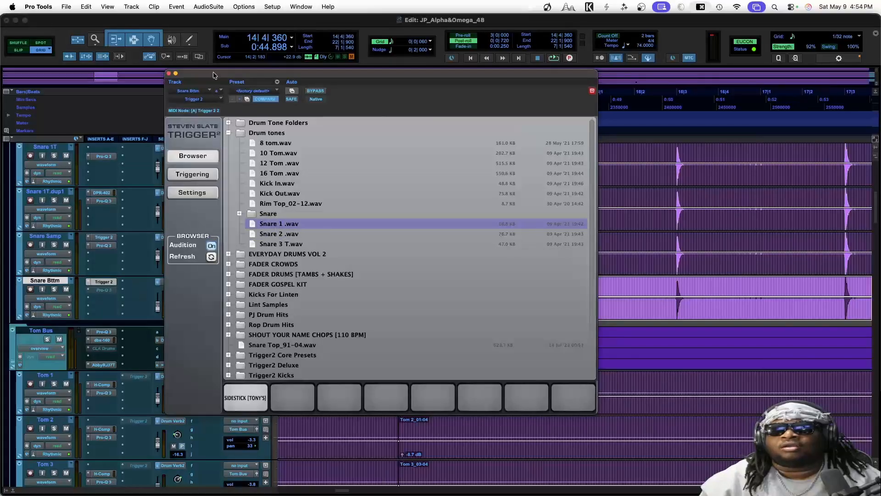
{"action": "left_click_drag", "start_coordinate": [213, 75], "coordinate": [310, 68]}
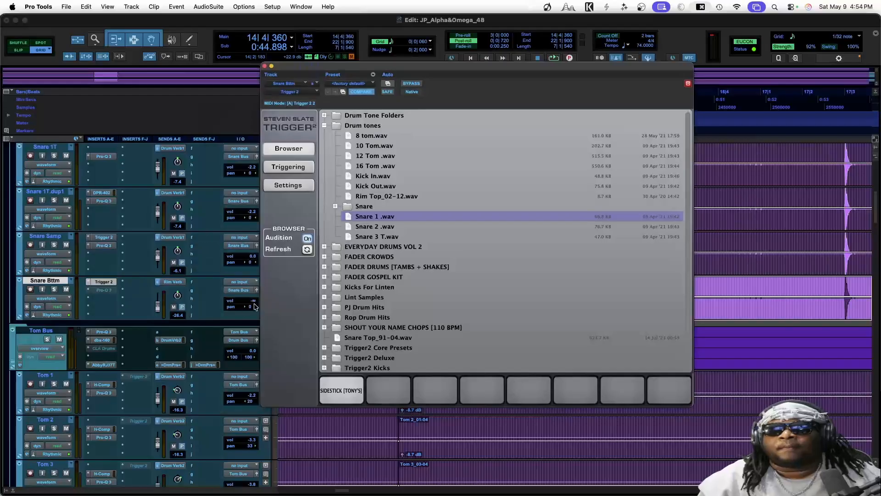
{"action": "left_click", "coordinate": [368, 220]}
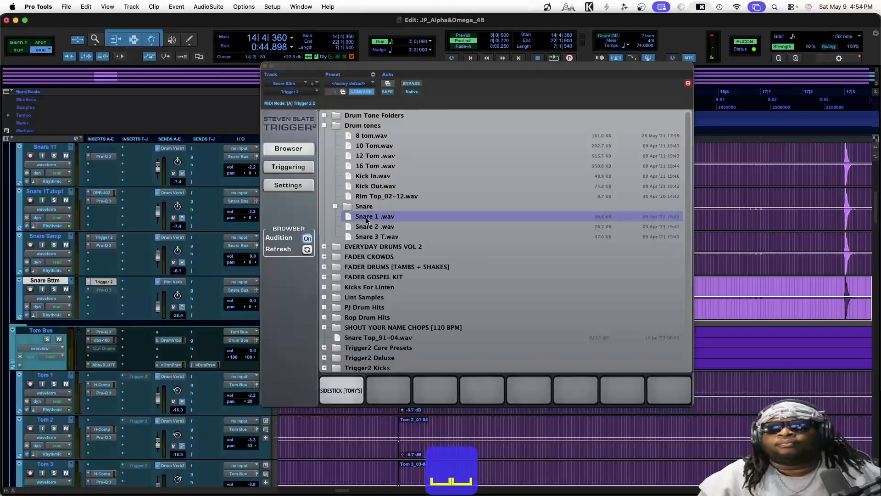
{"action": "left_click", "coordinate": [367, 225]}
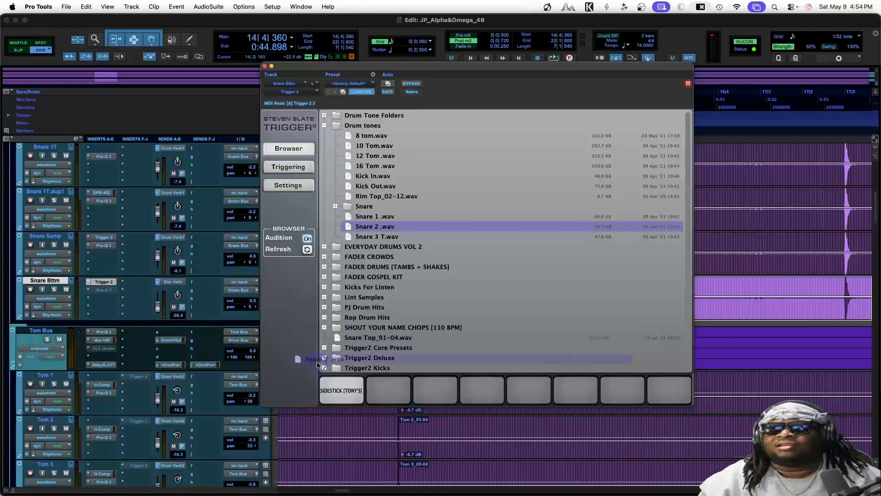
{"action": "left_click", "coordinate": [324, 395]}
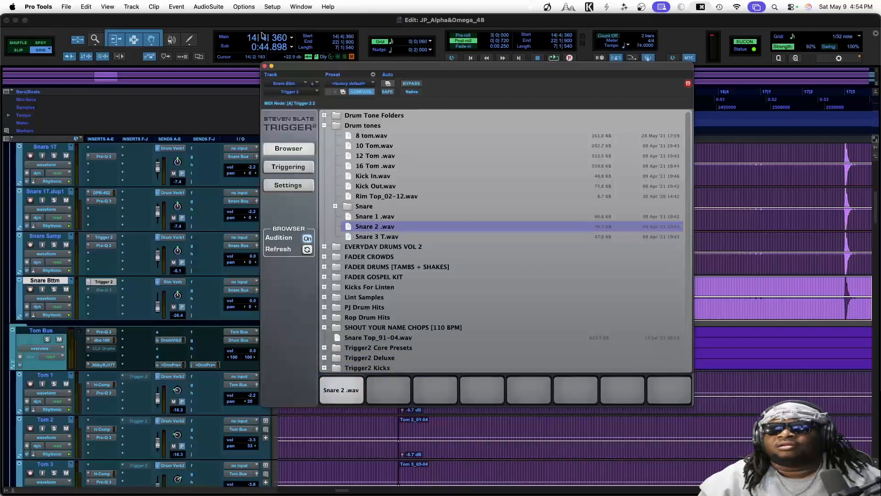
{"action": "left_click", "coordinate": [264, 65]}
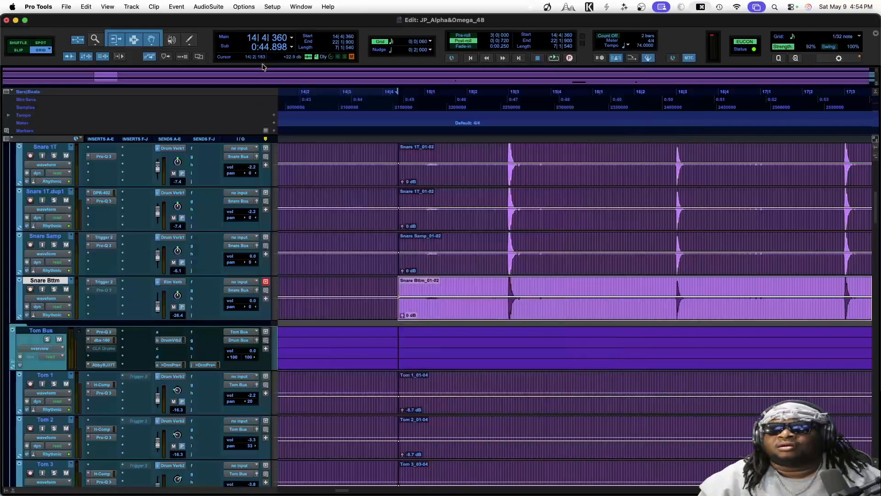
Activate Pro-Q 3 on Snare Bttm and, with the track soloed during playback, move its low cut to about 144.55 Hz.
{"action": "left_click", "coordinate": [101, 290]}
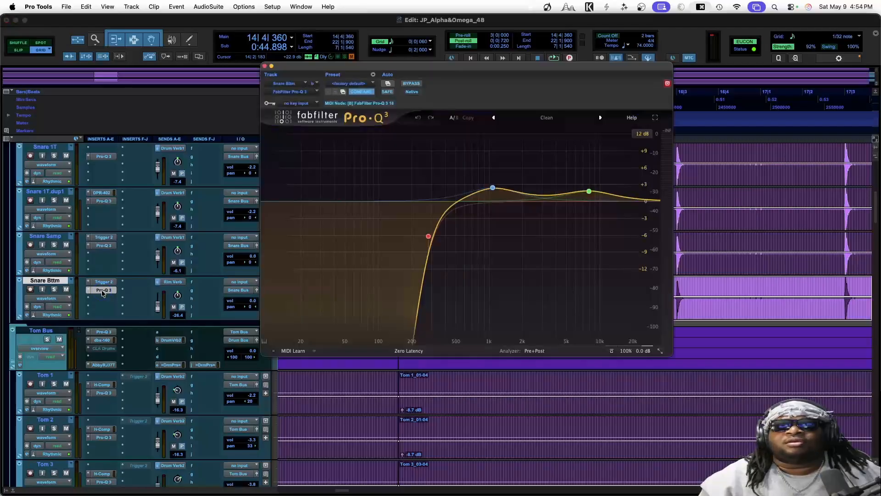
{"action": "key", "text": "space"}
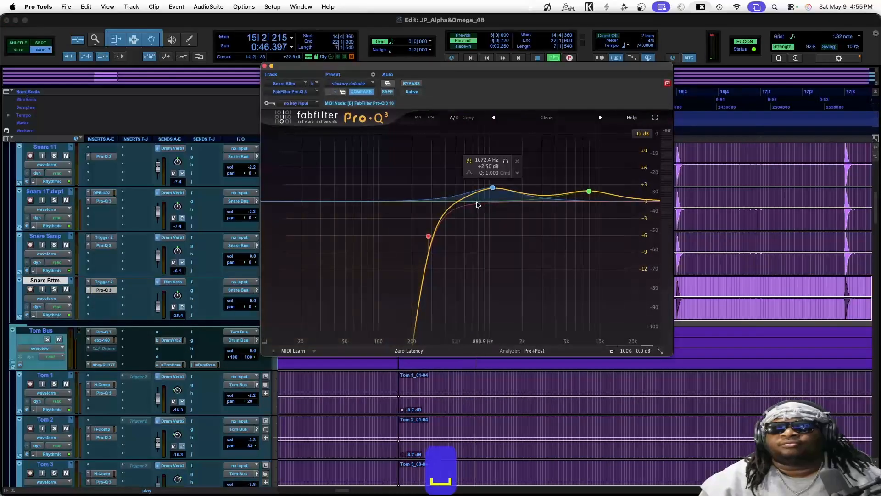
{"action": "left_click", "coordinate": [55, 291]}
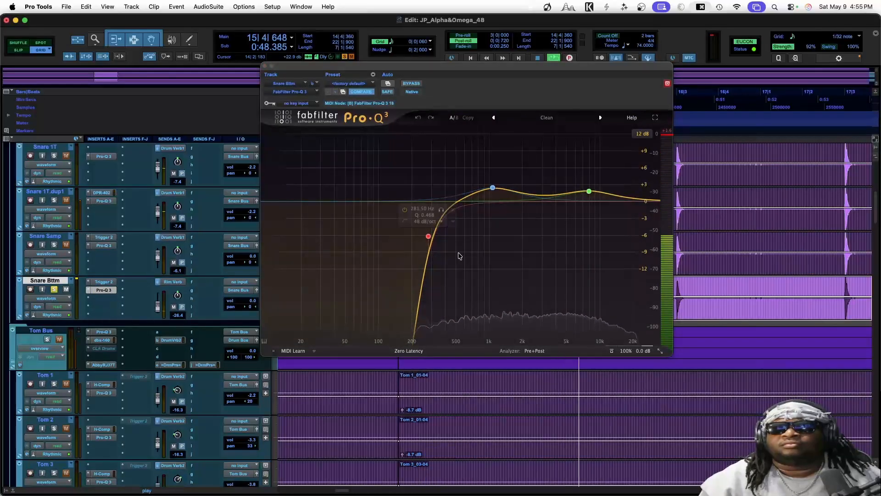
{"action": "mouse_move", "coordinate": [492, 188]}
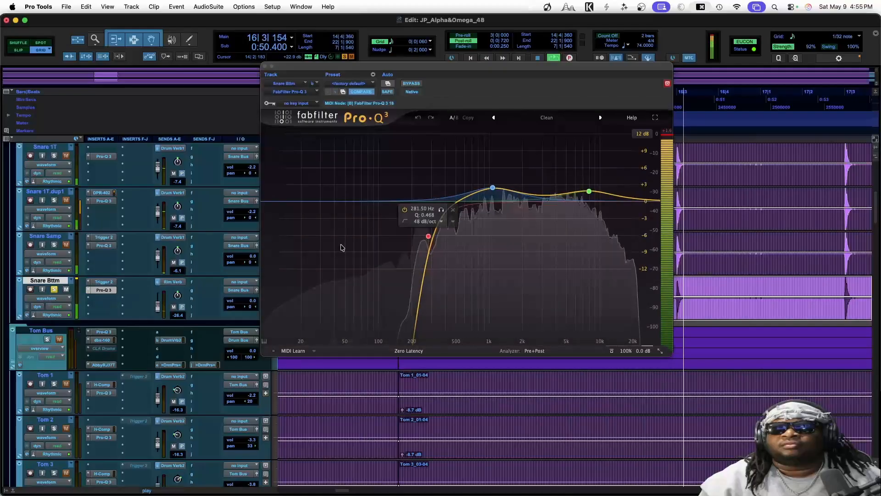
{"action": "left_click", "coordinate": [428, 237]}
{"action": "left_click_drag", "start_coordinate": [428, 237], "coordinate": [396, 238]}
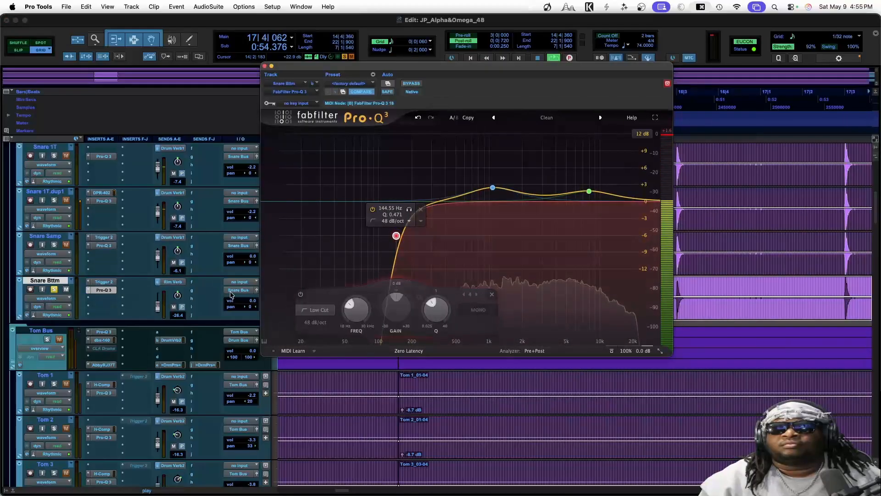
Set the Snare Bttm track's volume to -16.1 dB.
{"action": "left_click", "coordinate": [251, 309]}
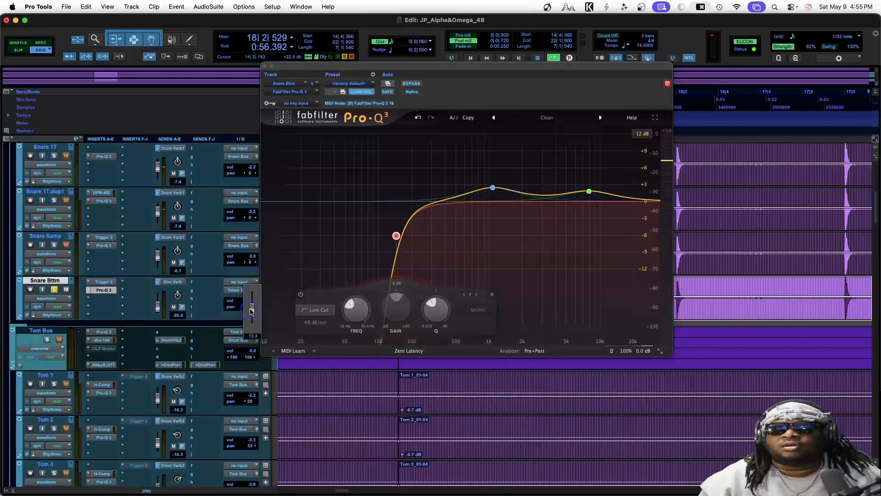
{"action": "left_click_drag", "start_coordinate": [251, 310], "coordinate": [251, 311]}
{"action": "left_click_drag", "start_coordinate": [251, 311], "coordinate": [251, 314]}
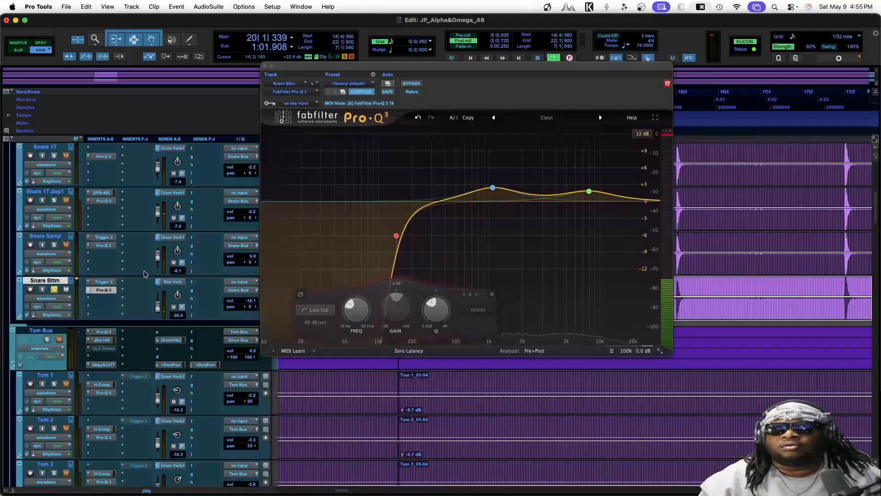
Unsolo the Snare Bttm track and set the Snare 1T track's volume to -1.5 dB.
{"action": "left_click", "coordinate": [54, 289]}
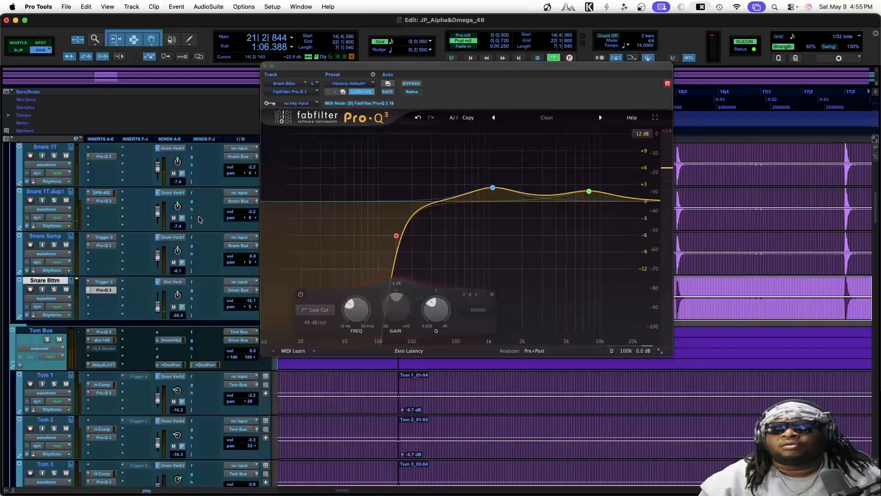
{"action": "left_click", "coordinate": [252, 258]}
{"action": "left_click_drag", "start_coordinate": [251, 261], "coordinate": [251, 257]}
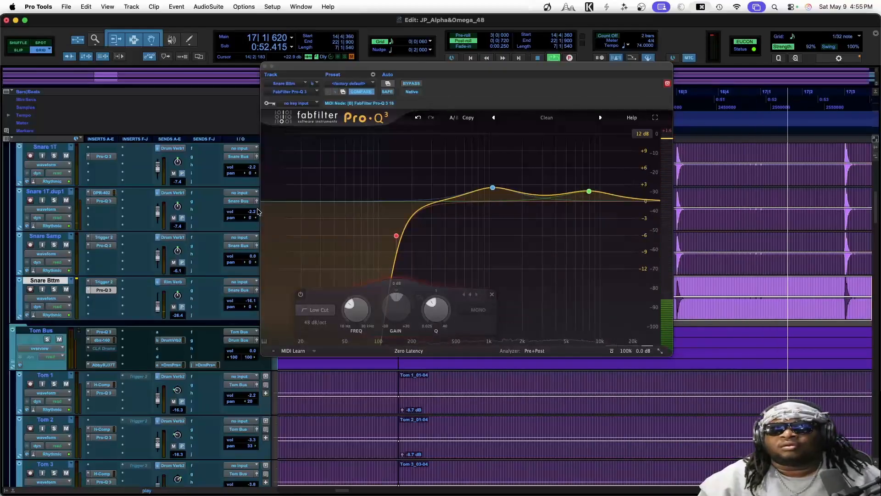
{"action": "left_click_drag", "start_coordinate": [247, 169], "coordinate": [251, 169]}
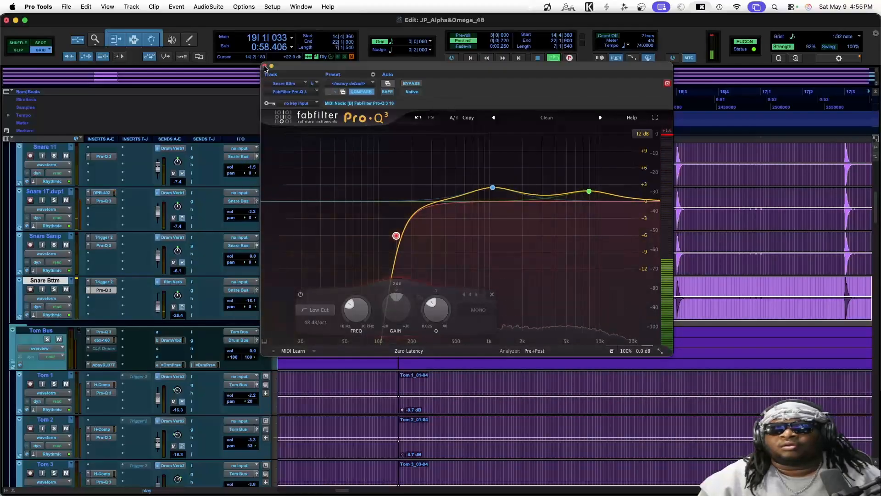
Close the Pro-Q 3 window and save the session.
{"action": "left_click", "coordinate": [265, 66]}
{"action": "scroll", "coordinate": [346, 227], "scroll_direction": "up", "scroll_amount": 2}
{"action": "scroll", "coordinate": [346, 227], "scroll_direction": "up", "scroll_amount": 3}
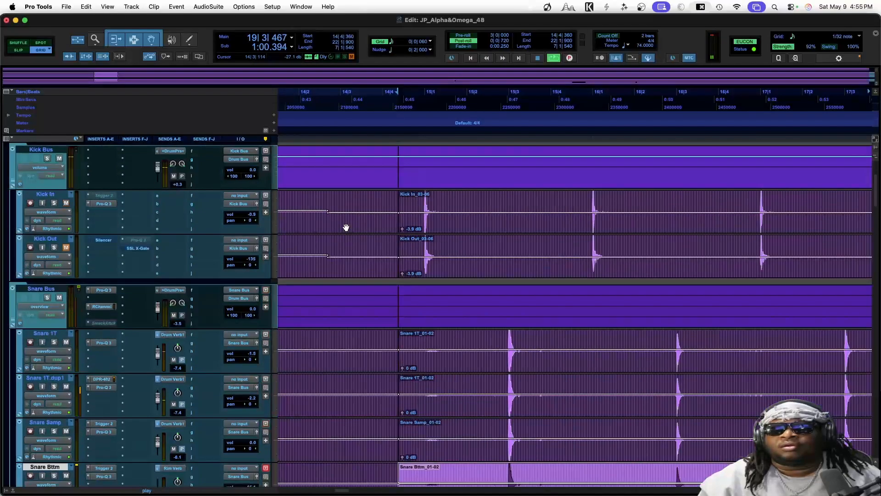
{"action": "key", "text": "super+s"}
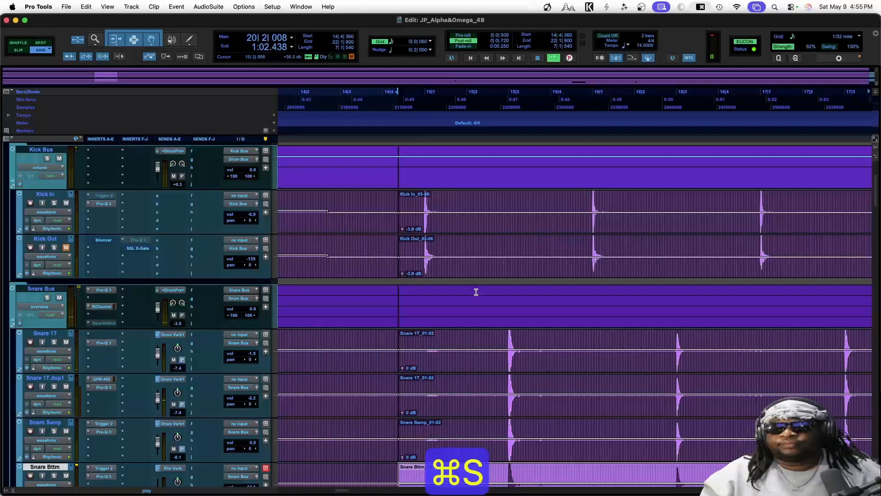
Stop playback and unmute the Drum EFX folder track.
{"action": "scroll", "coordinate": [478, 294], "scroll_direction": "down", "scroll_amount": 2}
{"action": "scroll", "coordinate": [478, 294], "scroll_direction": "down", "scroll_amount": 2}
{"action": "scroll", "coordinate": [66, 348], "scroll_direction": "down", "scroll_amount": 2}
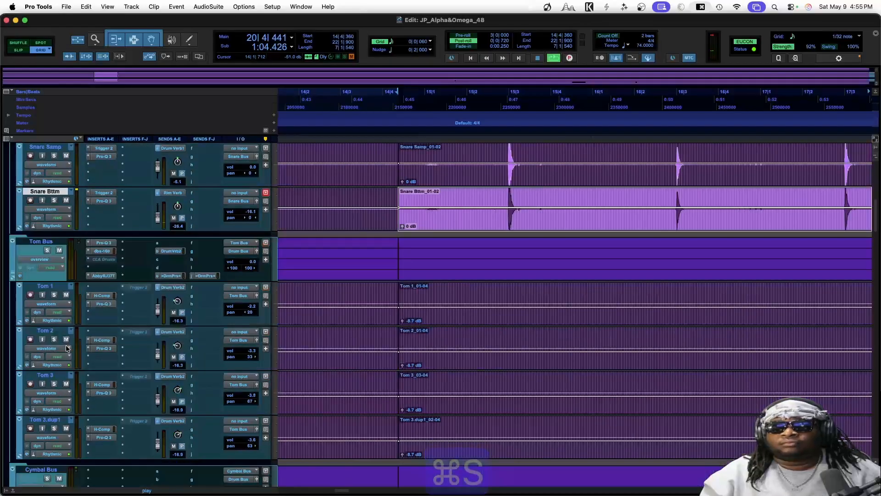
{"action": "scroll", "coordinate": [66, 347], "scroll_direction": "down", "scroll_amount": 6}
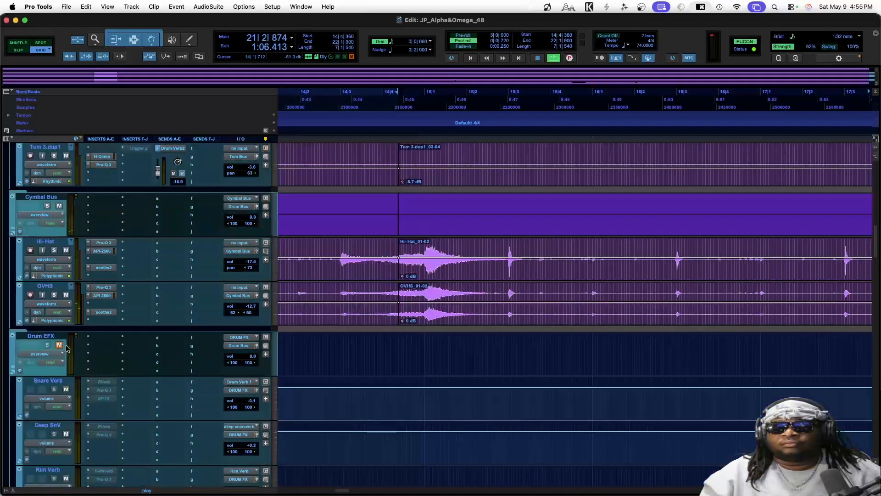
{"action": "scroll", "coordinate": [67, 347], "scroll_direction": "down", "scroll_amount": 1}
{"action": "key", "text": "space"}
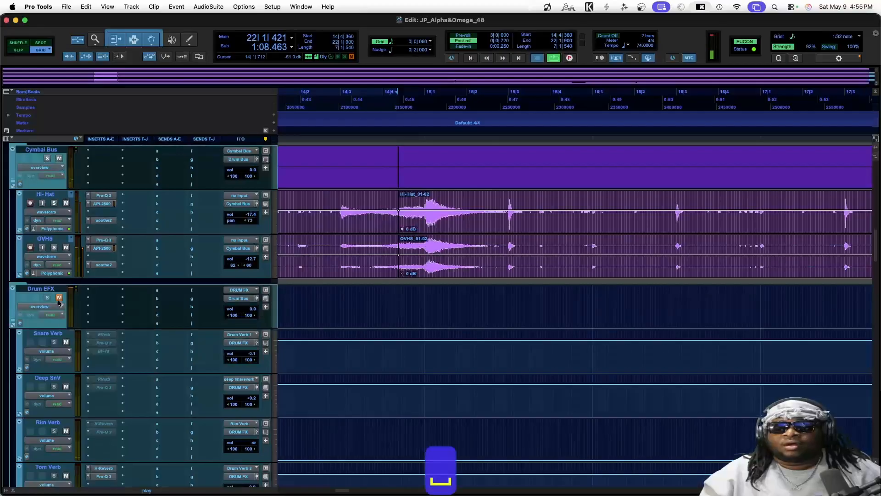
{"action": "left_click", "coordinate": [60, 298]}
In the Mix window, activate the RVerb, Pro-Q 3 and BF-76 inserts on the Snare Verb track.
{"action": "key", "text": "super+equal"}
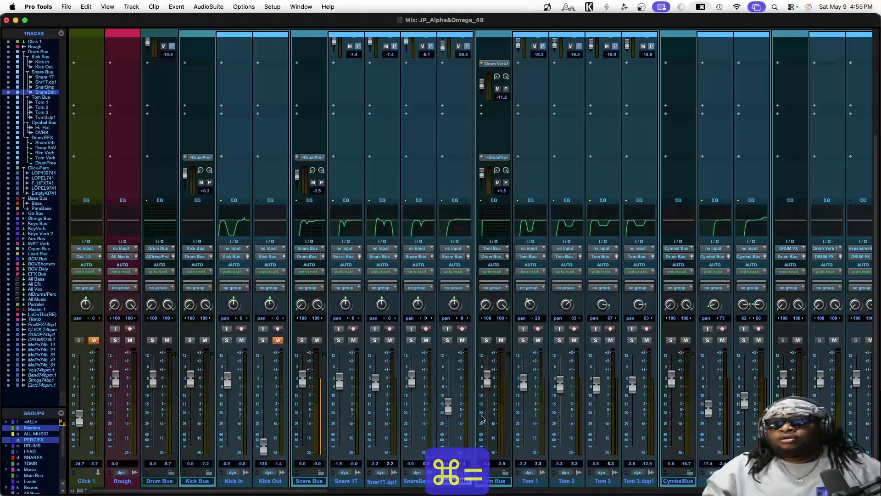
{"action": "scroll", "coordinate": [441, 395], "scroll_direction": "right", "scroll_amount": 10}
{"action": "scroll", "coordinate": [483, 419], "scroll_direction": "right", "scroll_amount": 3}
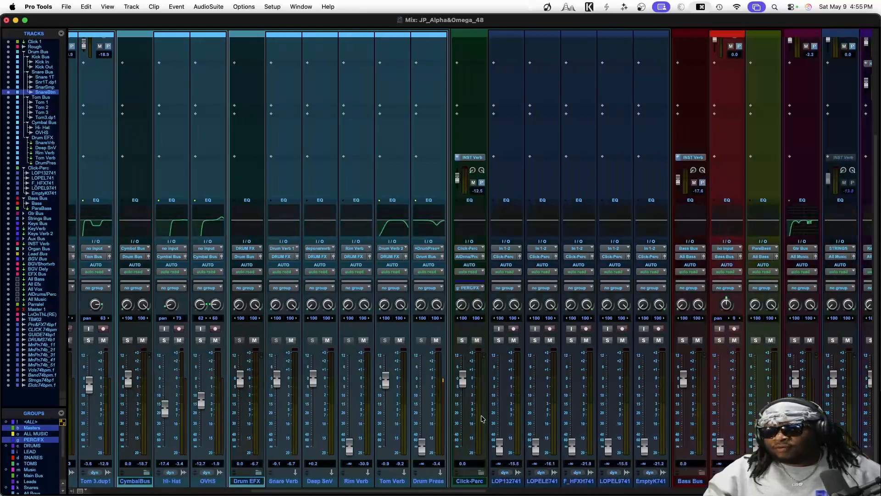
{"action": "scroll", "coordinate": [483, 418], "scroll_direction": "left", "scroll_amount": 1}
{"action": "scroll", "coordinate": [304, 367], "scroll_direction": "up", "scroll_amount": 4}
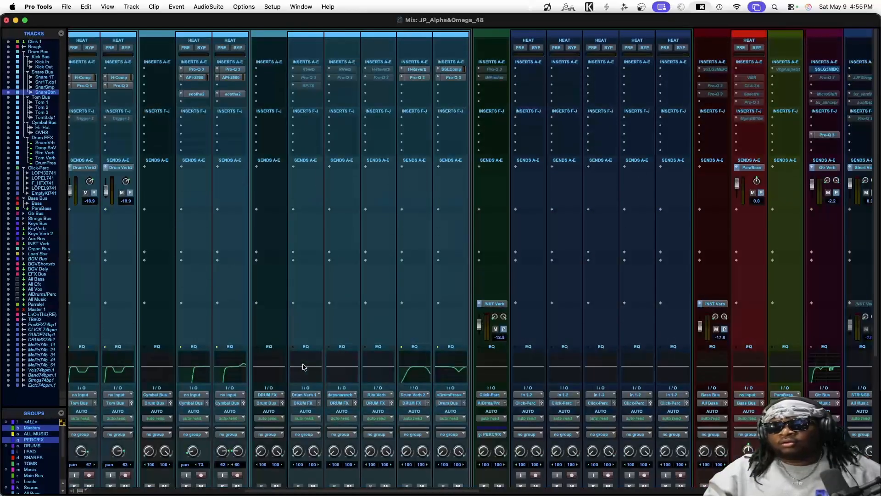
{"action": "left_click", "coordinate": [308, 70], "text": "ctrl+super"}
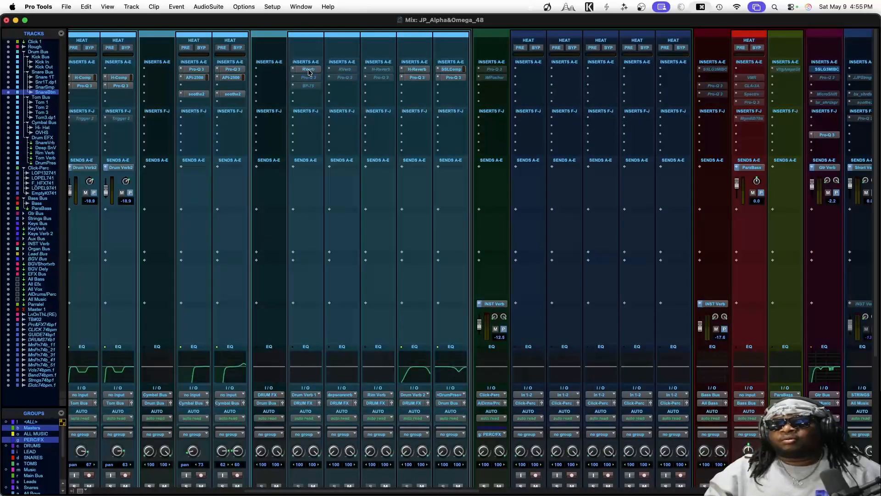
{"action": "left_click", "coordinate": [309, 78], "text": "ctrl+super"}
{"action": "left_click", "coordinate": [310, 85], "text": "ctrl+super"}
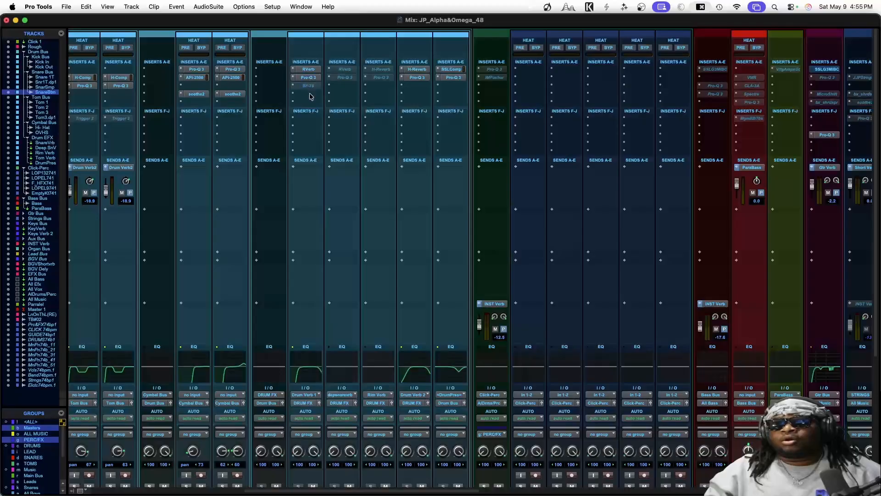
Review Snare Verb's effect chain: the RVerb settings, the Pro-Q 3 filter bands and the BF-76 limiter controls.
{"action": "left_click", "coordinate": [309, 69]}
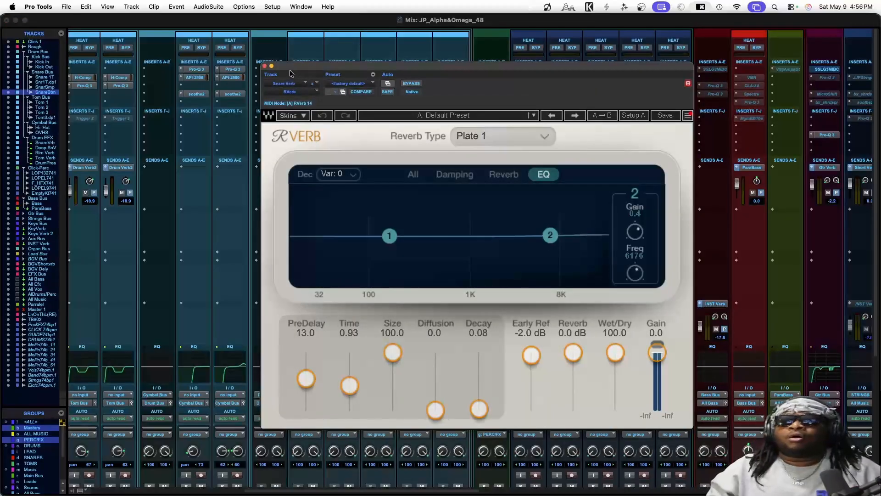
{"action": "left_click_drag", "start_coordinate": [290, 73], "coordinate": [328, 94]}
{"action": "left_click", "coordinate": [314, 78]}
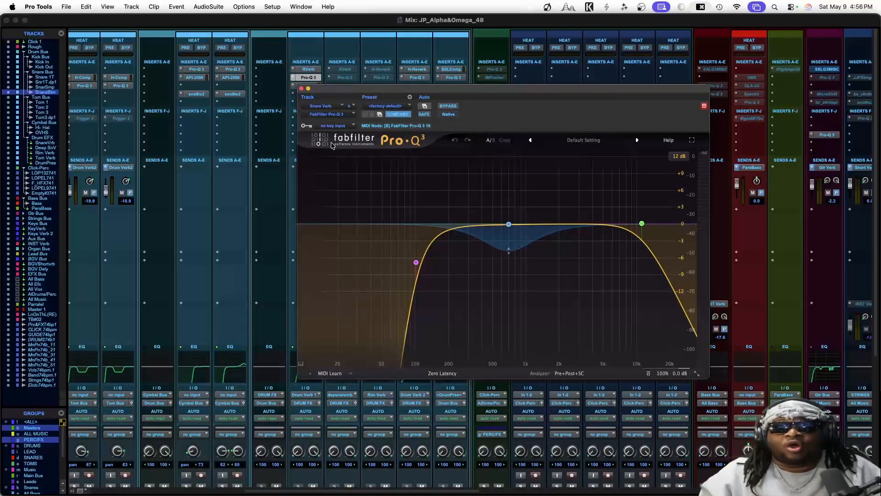
{"action": "mouse_move", "coordinate": [417, 264]}
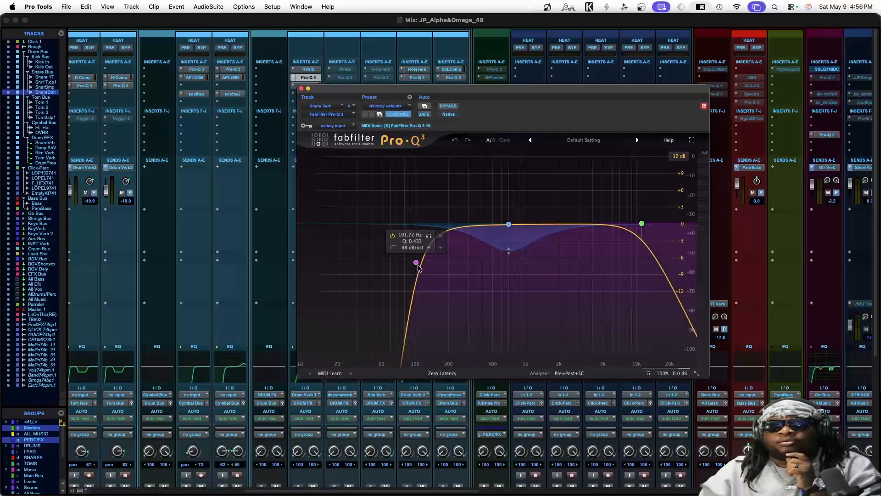
{"action": "mouse_move", "coordinate": [630, 225]}
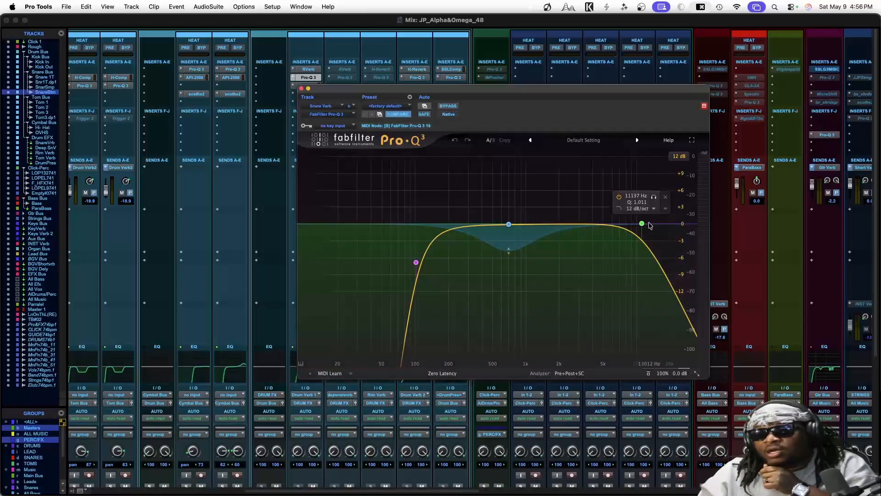
{"action": "mouse_move", "coordinate": [509, 224]}
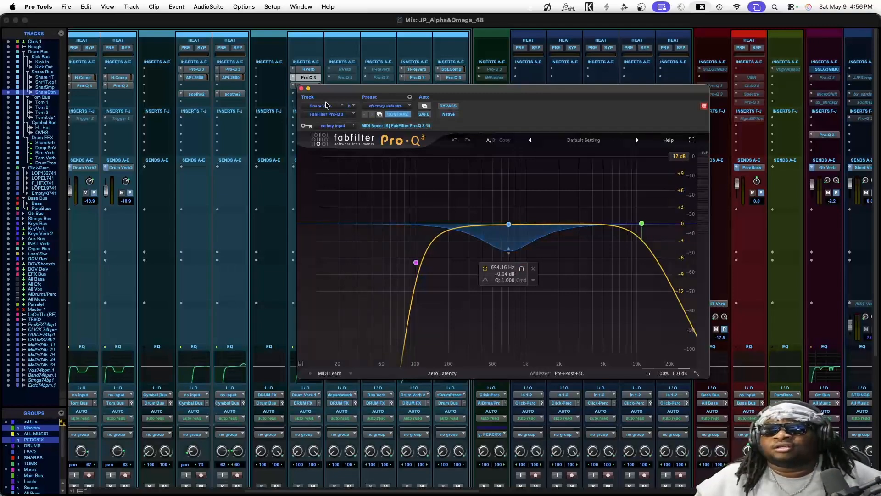
{"action": "left_click", "coordinate": [299, 88]}
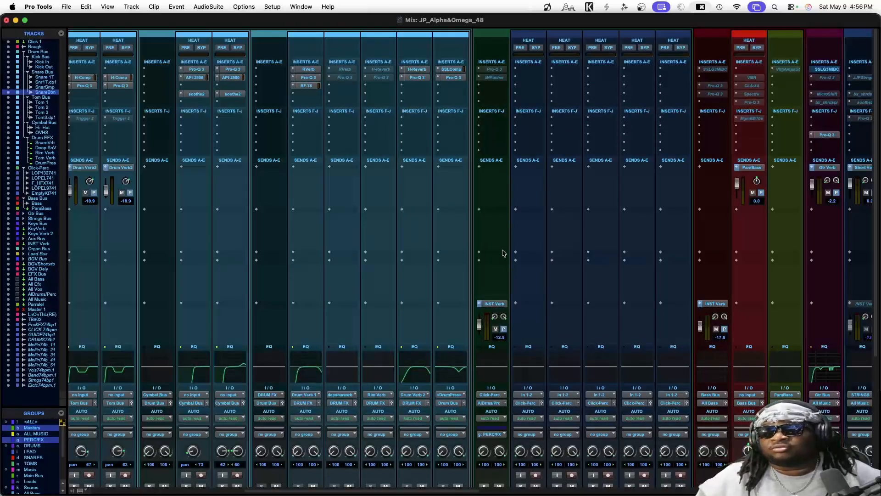
{"action": "scroll", "coordinate": [504, 253], "scroll_direction": "down", "scroll_amount": 5}
{"action": "scroll", "coordinate": [504, 253], "scroll_direction": "up", "scroll_amount": 5}
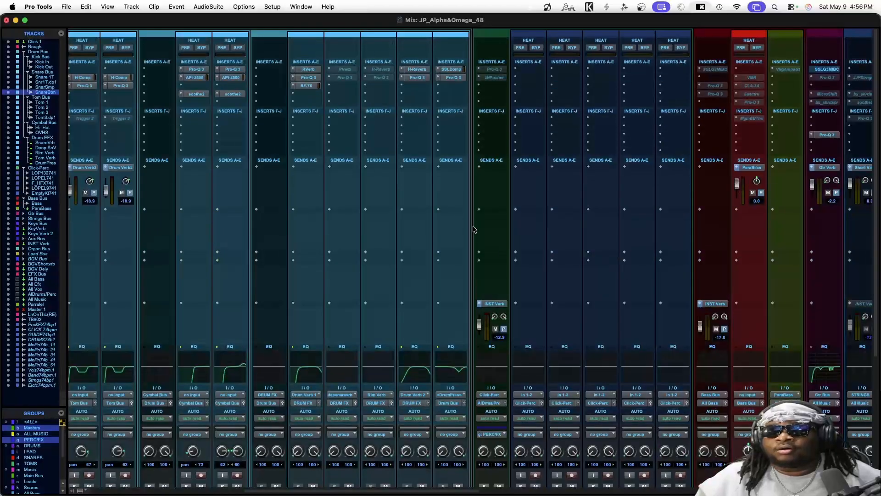
{"action": "left_click", "coordinate": [306, 87]}
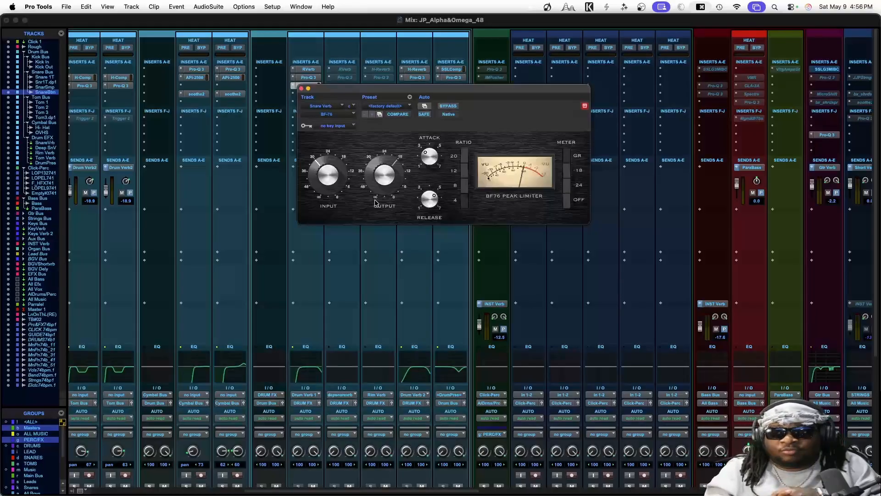
{"action": "left_click", "coordinate": [301, 89]}
Solo the Snare Bus and look over the inserts, sends and faders of the snare tracks.
{"action": "scroll", "coordinate": [305, 284], "scroll_direction": "down", "scroll_amount": 5}
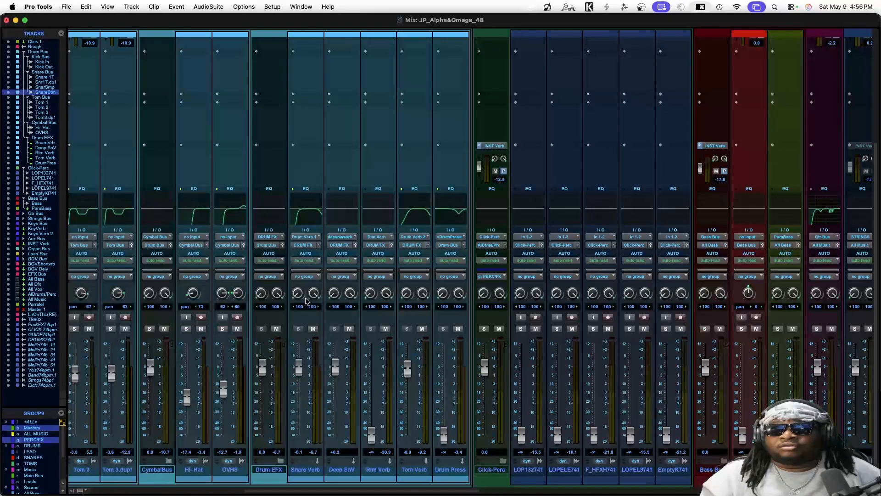
{"action": "scroll", "coordinate": [302, 405], "scroll_direction": "left", "scroll_amount": 15}
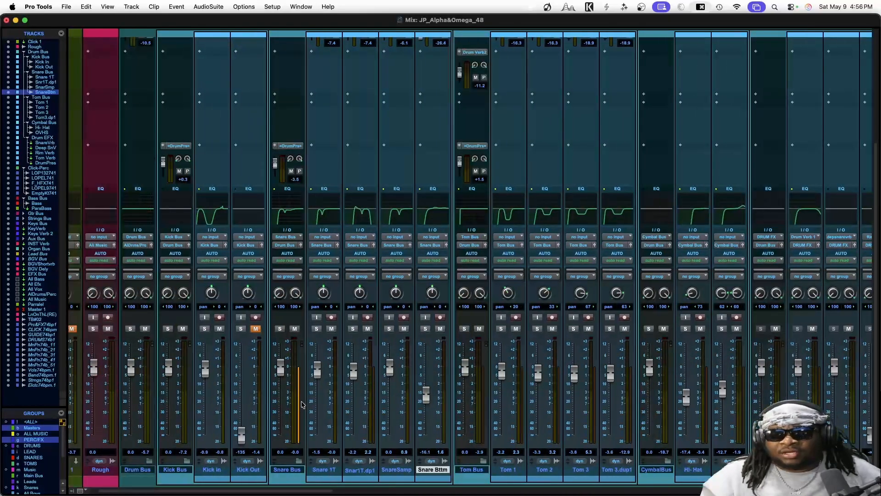
{"action": "left_click", "coordinate": [279, 328]}
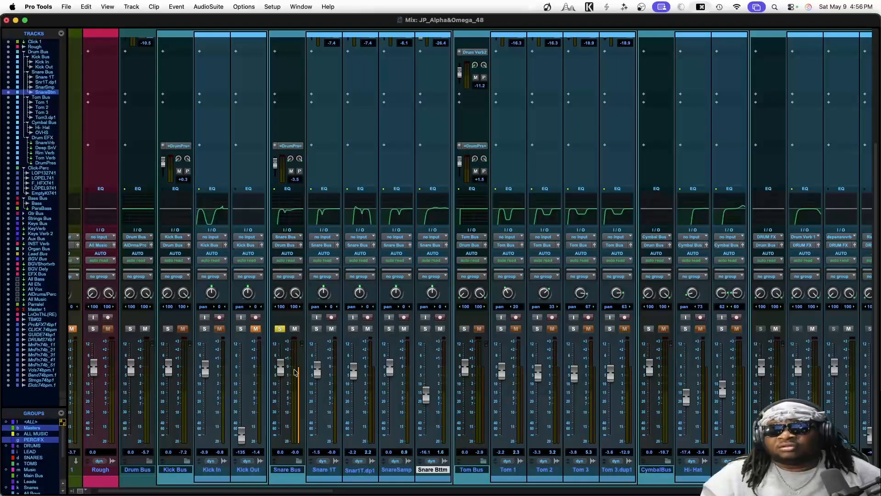
{"action": "scroll", "coordinate": [295, 371], "scroll_direction": "up", "scroll_amount": 3}
{"action": "scroll", "coordinate": [296, 371], "scroll_direction": "up", "scroll_amount": 2}
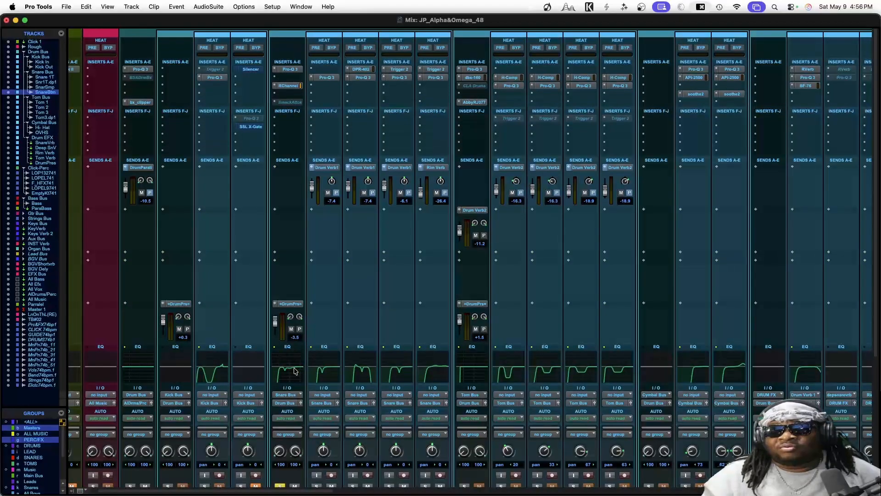
{"action": "scroll", "coordinate": [303, 397], "scroll_direction": "down", "scroll_amount": 4}
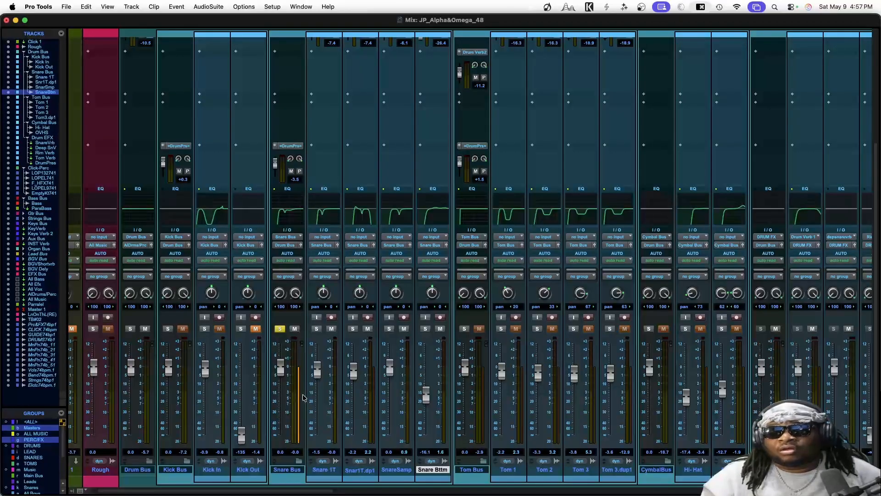
{"action": "scroll", "coordinate": [303, 398], "scroll_direction": "up", "scroll_amount": 4}
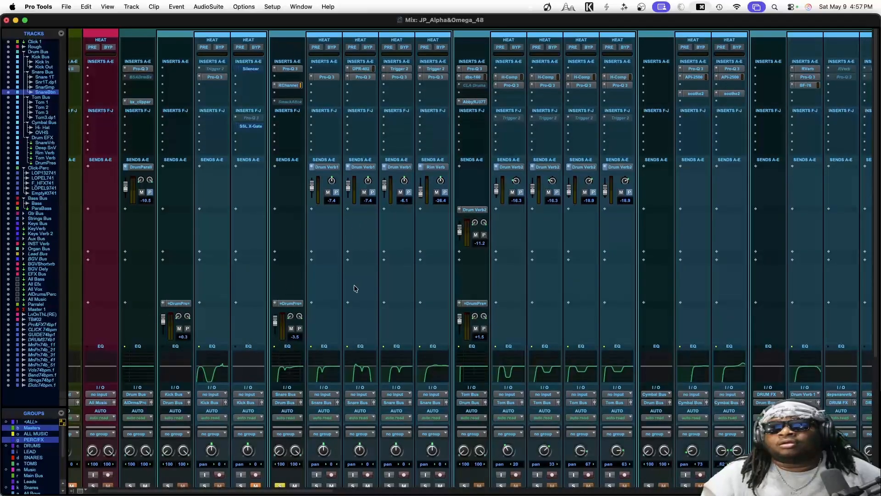
{"action": "scroll", "coordinate": [355, 288], "scroll_direction": "down", "scroll_amount": 1}
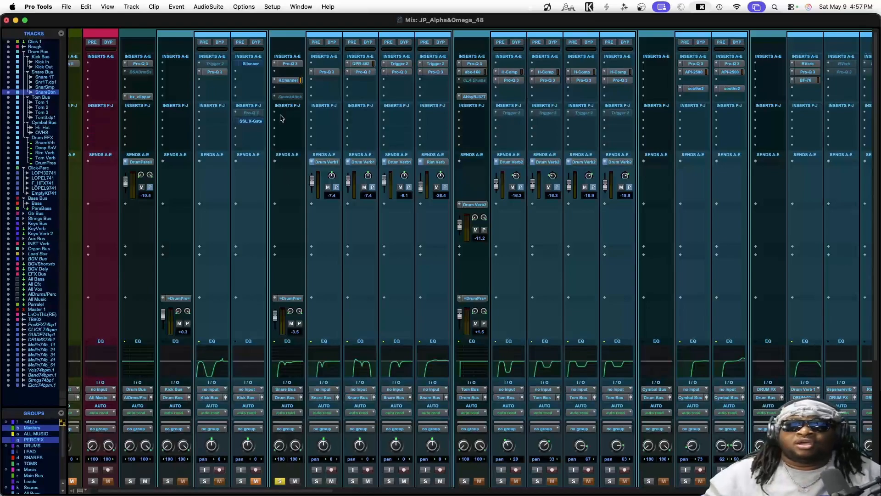
Set the Drum Verb1 send level on the Snare 1T.dup1 track to -∞.
{"action": "scroll", "coordinate": [352, 194], "scroll_direction": "down", "scroll_amount": 5}
{"action": "scroll", "coordinate": [352, 193], "scroll_direction": "right", "scroll_amount": 5}
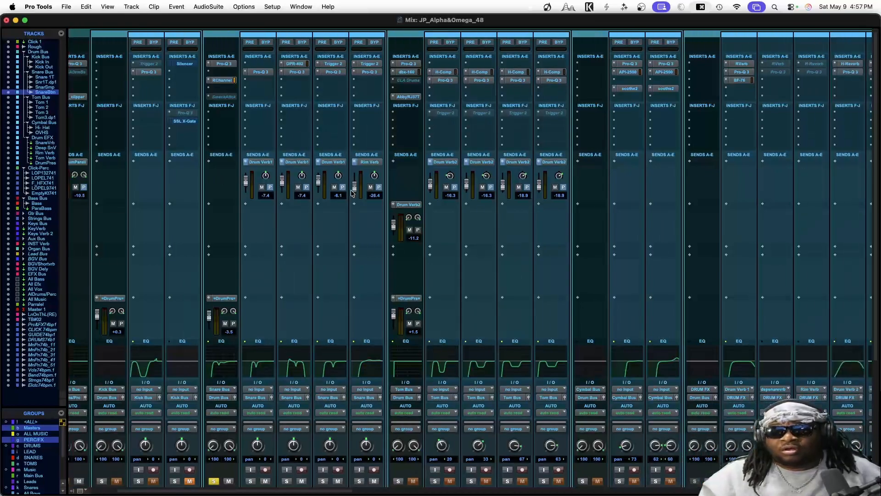
{"action": "scroll", "coordinate": [351, 194], "scroll_direction": "down", "scroll_amount": 2}
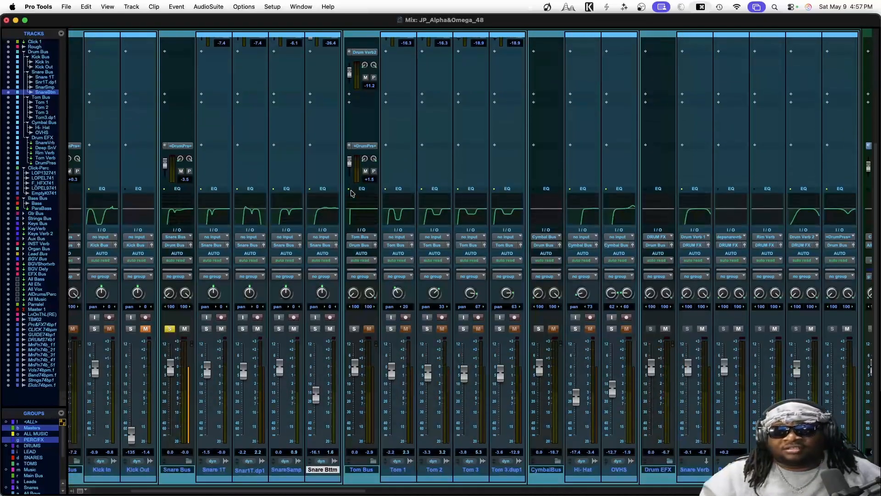
{"action": "scroll", "coordinate": [352, 193], "scroll_direction": "up", "scroll_amount": 7}
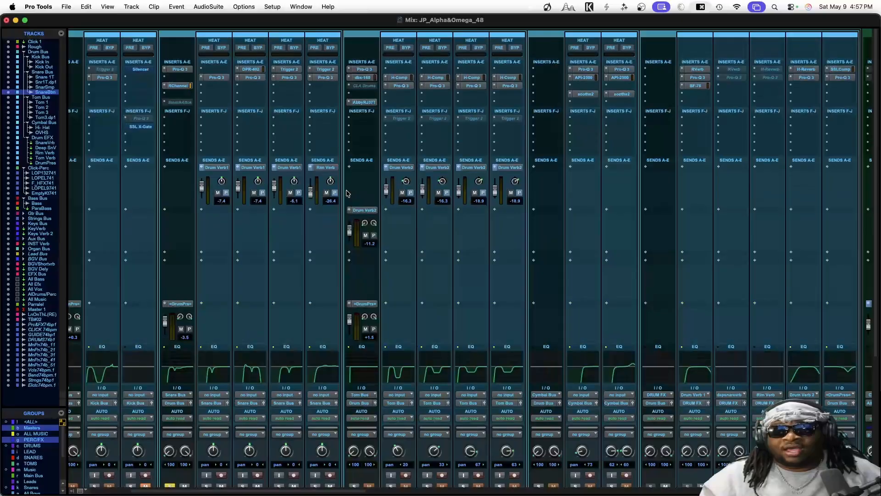
{"action": "left_click", "coordinate": [236, 187]}
{"action": "left_click_drag", "start_coordinate": [237, 187], "coordinate": [246, 294]}
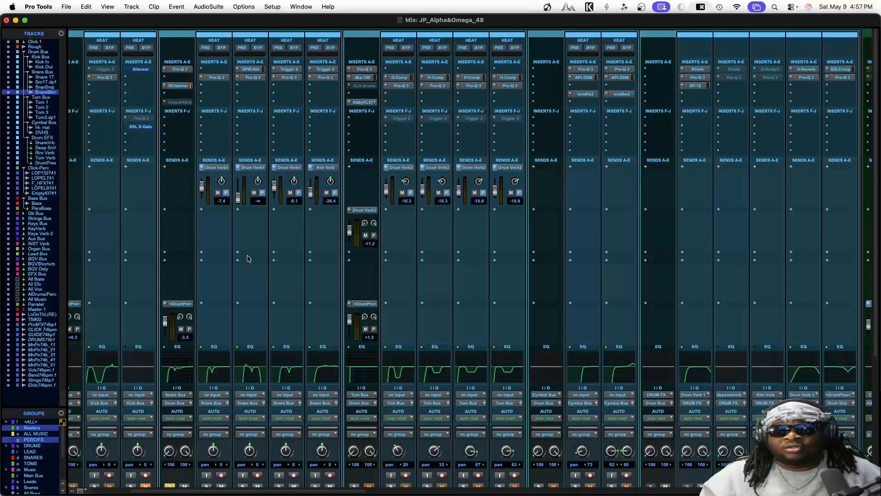
Check the DPR-402 compressor settings on the Snare 1T.dup1 track and close its window.
{"action": "left_click", "coordinate": [249, 70]}
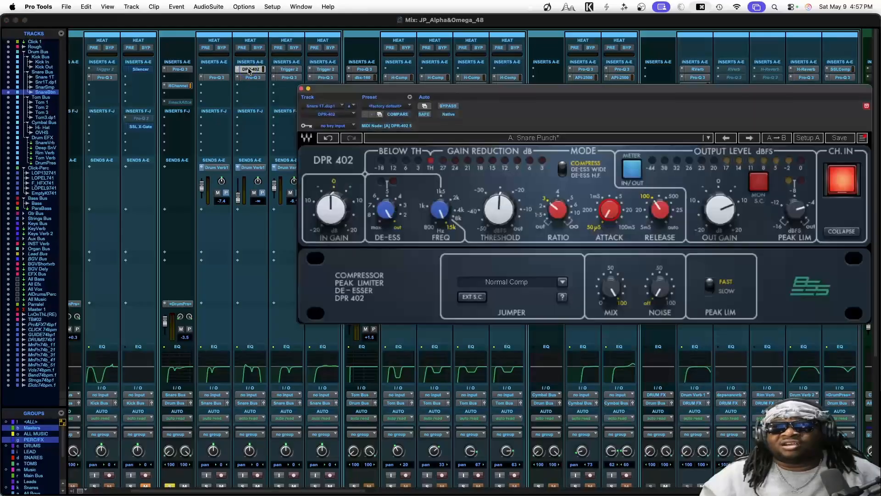
{"action": "left_click", "coordinate": [249, 70]}
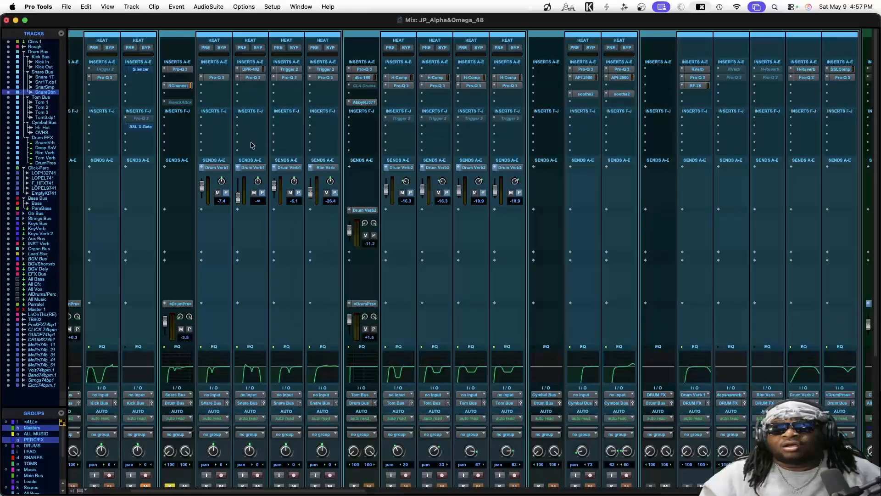
{"action": "scroll", "coordinate": [284, 200], "scroll_direction": "down", "scroll_amount": 1}
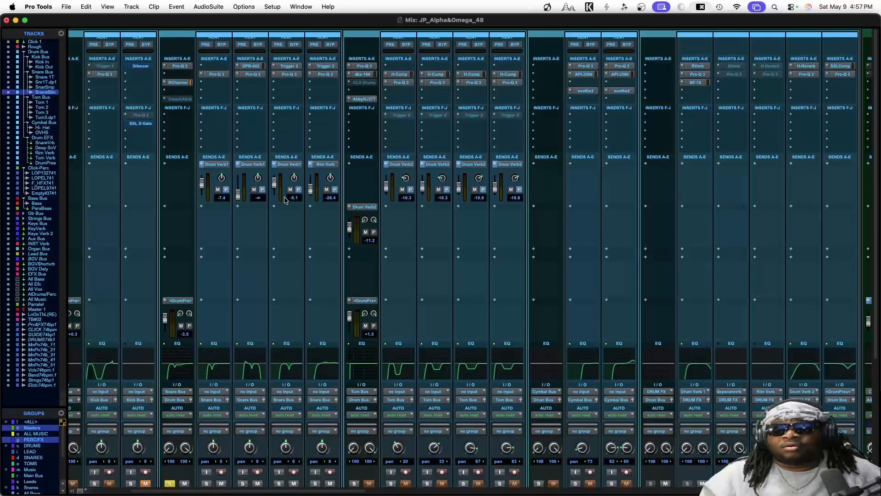
Set the Rim Verb send level on the Snare Bttm track to -∞.
{"action": "left_click_drag", "start_coordinate": [311, 188], "coordinate": [312, 208]}
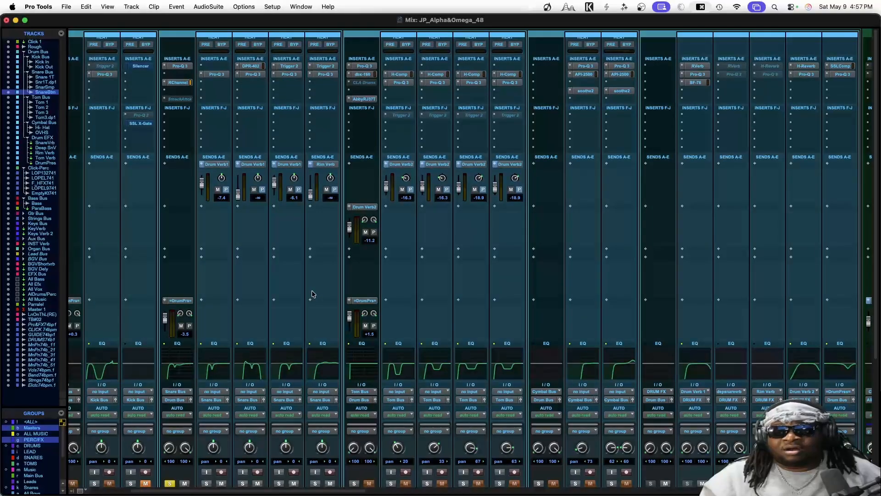
{"action": "scroll", "coordinate": [276, 280], "scroll_direction": "down", "scroll_amount": 10}
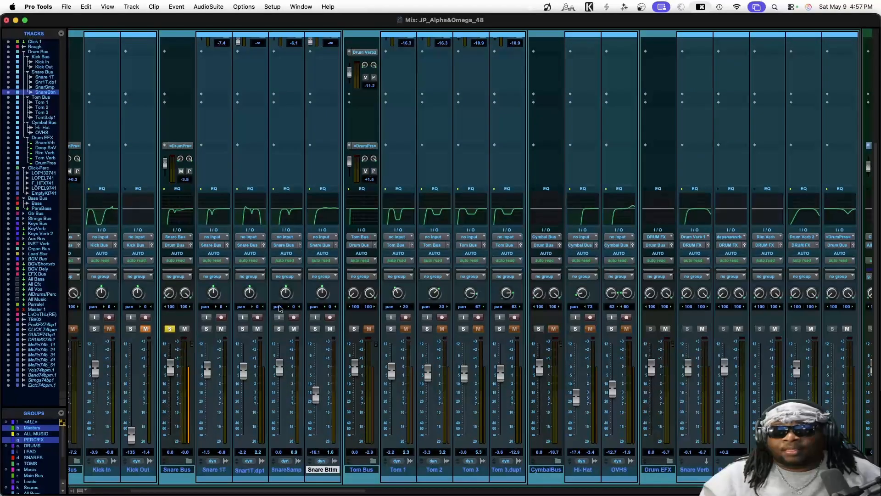
{"action": "scroll", "coordinate": [210, 283], "scroll_direction": "up", "scroll_amount": 5}
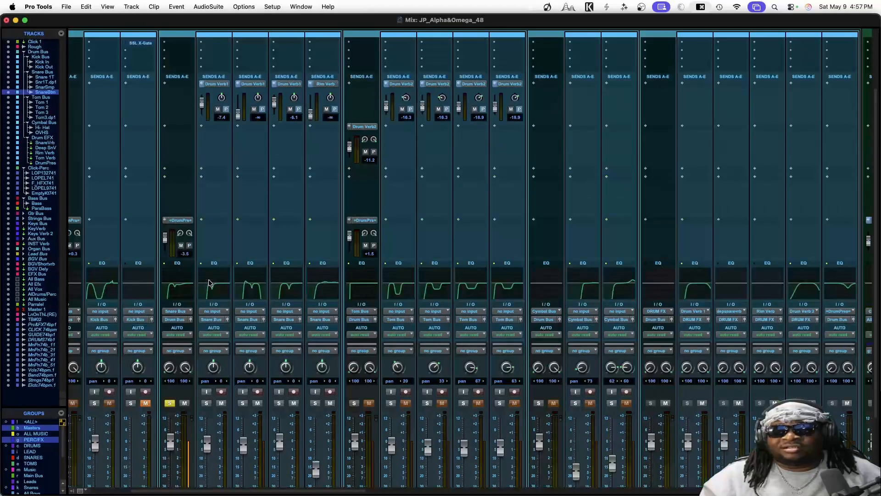
{"action": "scroll", "coordinate": [209, 282], "scroll_direction": "up", "scroll_amount": 1}
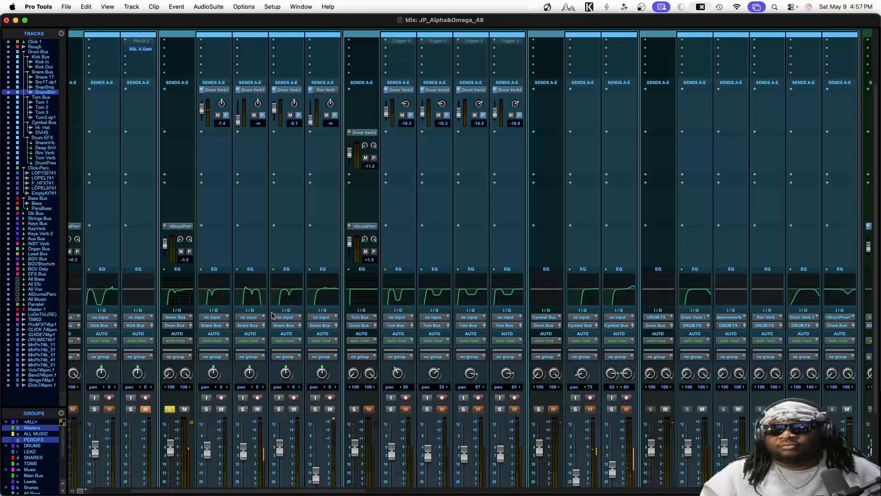
Find the Snare Verb track, check its RVerb settings and close the plugin window.
{"action": "scroll", "coordinate": [271, 312], "scroll_direction": "right", "scroll_amount": 10}
{"action": "scroll", "coordinate": [271, 315], "scroll_direction": "right", "scroll_amount": 5}
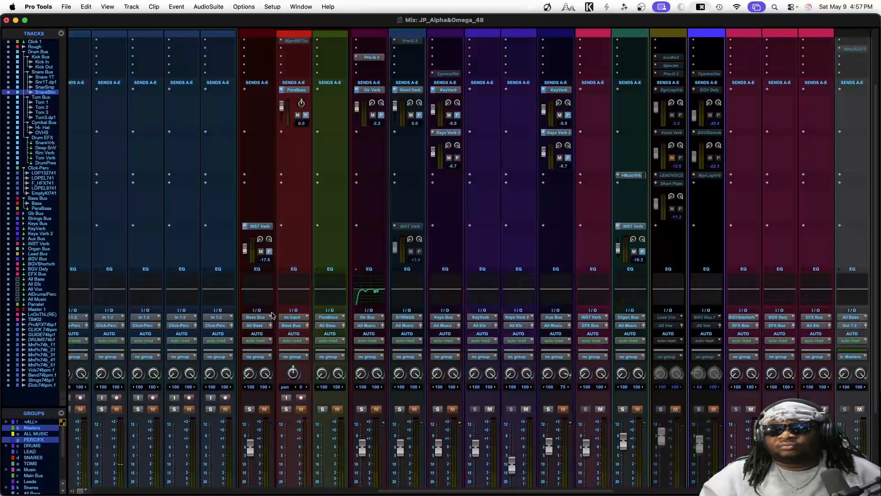
{"action": "scroll", "coordinate": [271, 316], "scroll_direction": "left", "scroll_amount": 8}
{"action": "scroll", "coordinate": [273, 315], "scroll_direction": "down", "scroll_amount": 3}
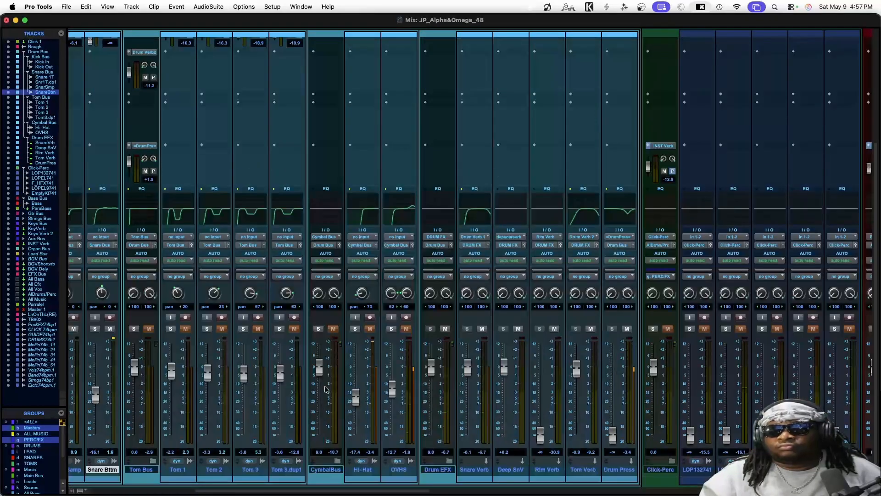
{"action": "scroll", "coordinate": [349, 428], "scroll_direction": "right", "scroll_amount": 4}
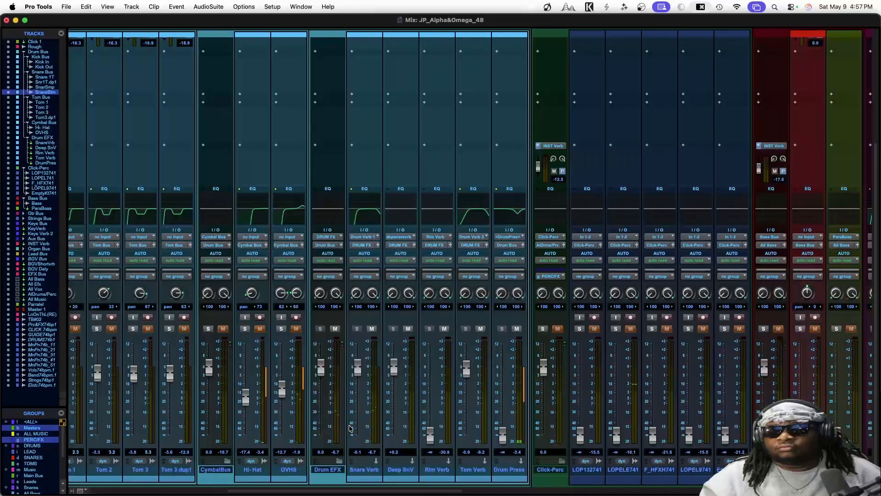
{"action": "scroll", "coordinate": [351, 421], "scroll_direction": "up", "scroll_amount": 4}
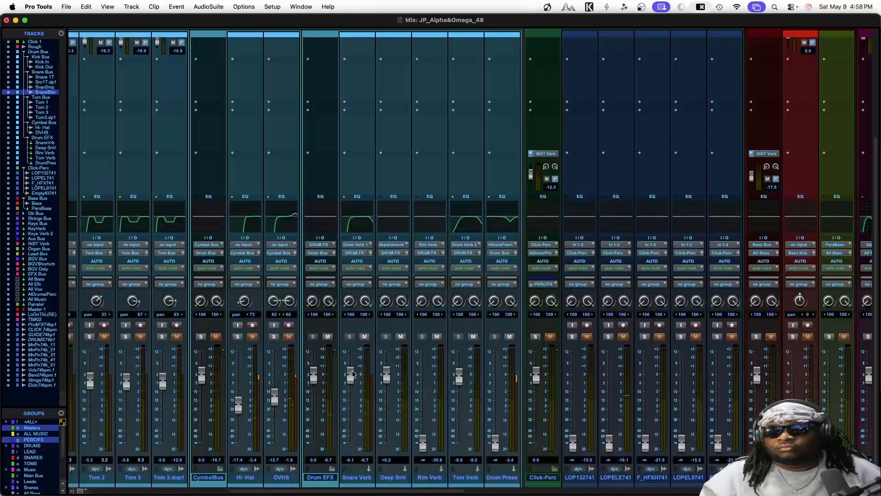
{"action": "scroll", "coordinate": [355, 354], "scroll_direction": "up", "scroll_amount": 2}
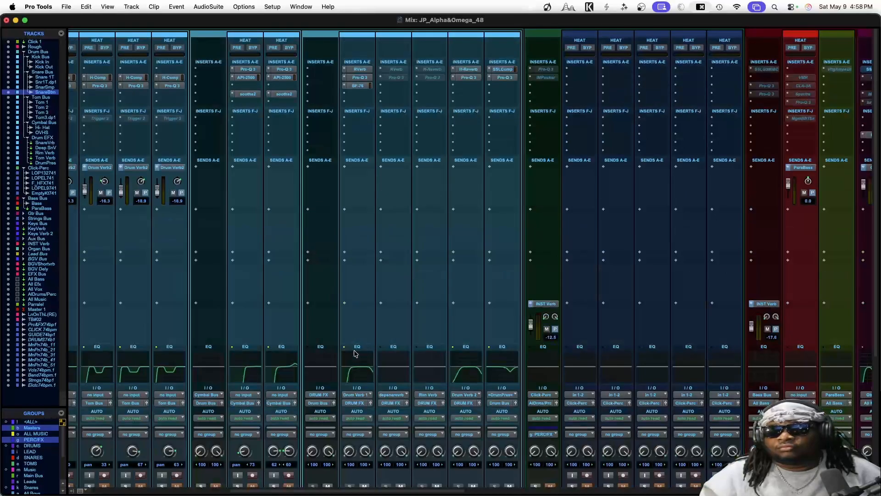
{"action": "left_click", "coordinate": [359, 70]}
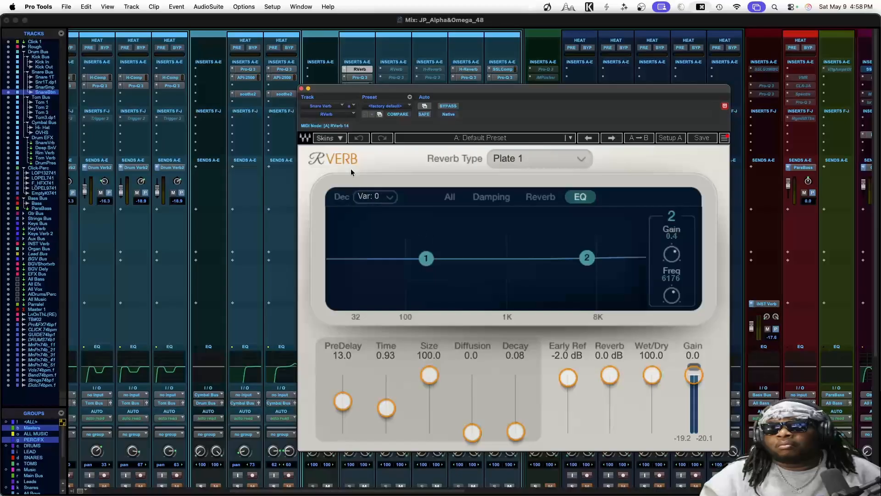
{"action": "left_click", "coordinate": [302, 89]}
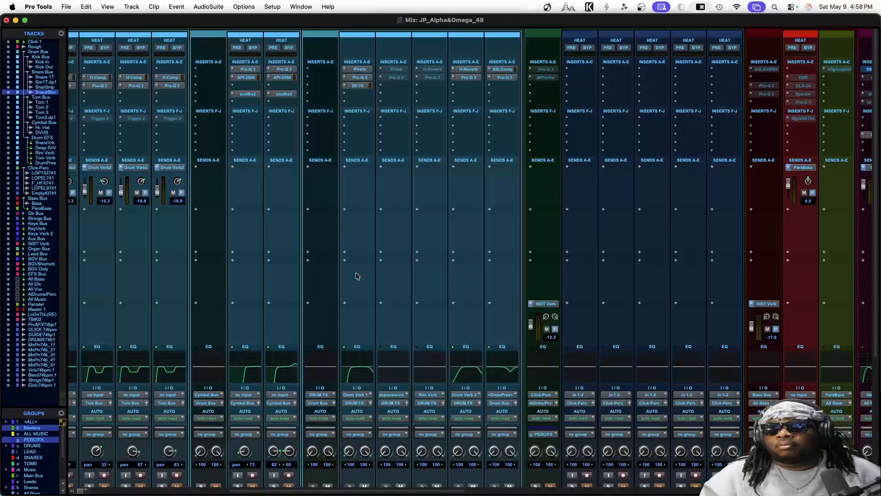
Pull the Snare Verb fader down to -∞ and reset the Drum Verb1 sends on Snare 1T and SnareSamp to 0.0.
{"action": "scroll", "coordinate": [360, 283], "scroll_direction": "down", "scroll_amount": 5}
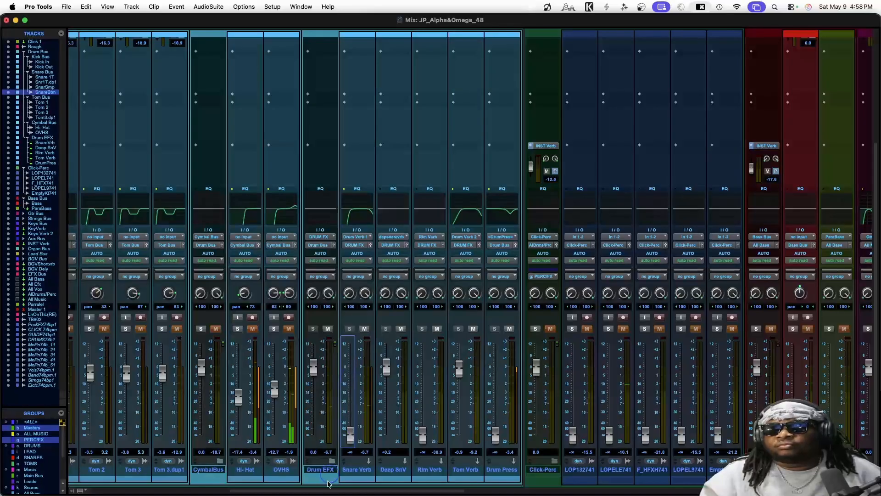
{"action": "scroll", "coordinate": [295, 422], "scroll_direction": "left", "scroll_amount": 4}
{"action": "scroll", "coordinate": [295, 422], "scroll_direction": "left", "scroll_amount": 5}
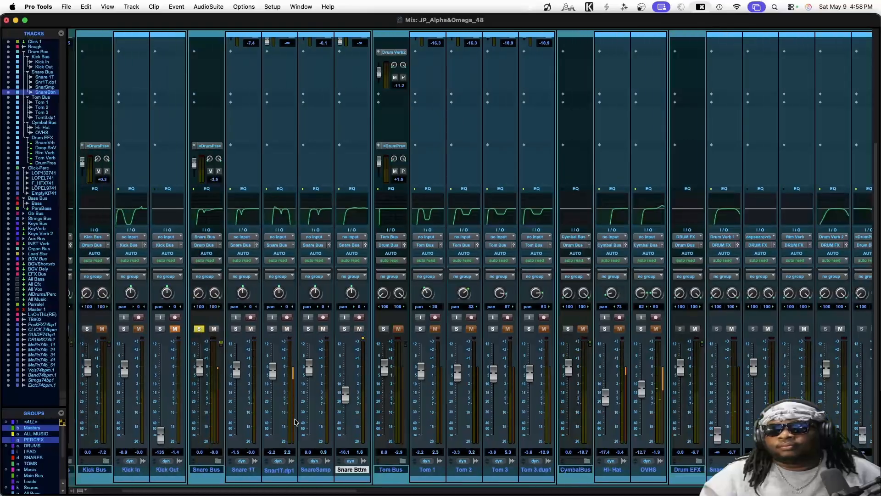
{"action": "scroll", "coordinate": [260, 360], "scroll_direction": "up", "scroll_amount": 4}
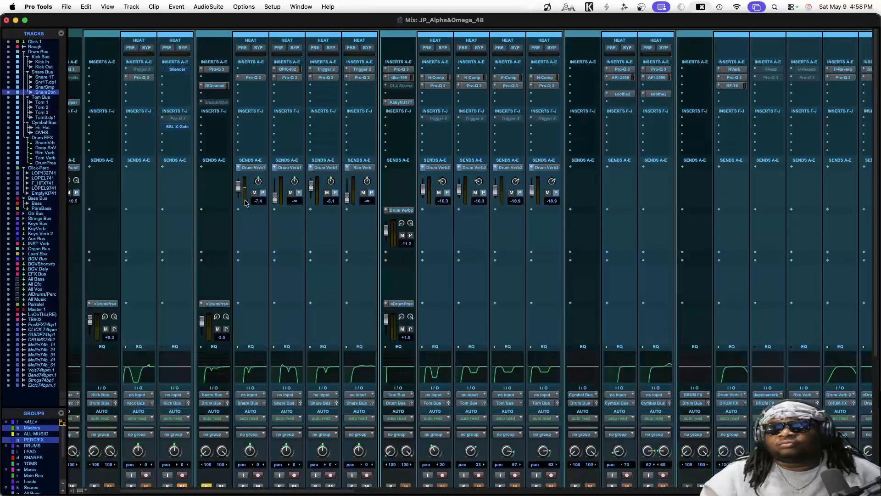
{"action": "left_click", "coordinate": [238, 185], "text": "alt"}
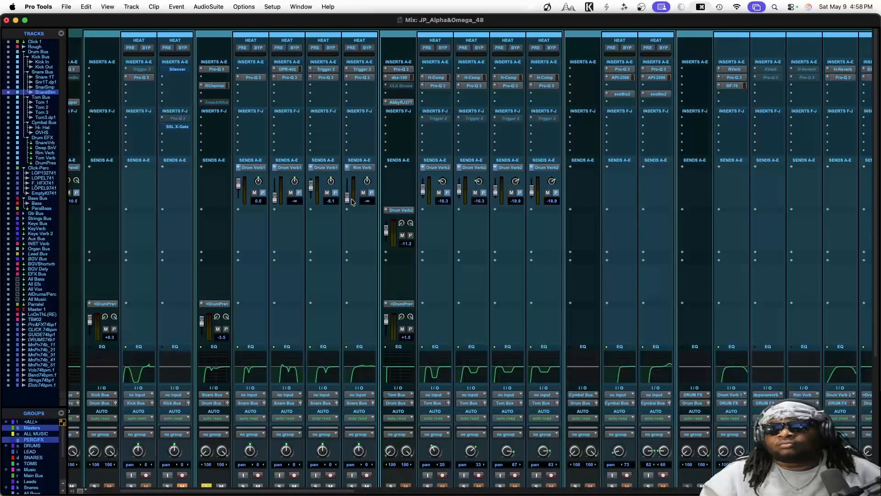
{"action": "left_click", "coordinate": [310, 192], "text": "alt"}
Raise the Snare Verb fader back up to about 0 dB.
{"action": "scroll", "coordinate": [309, 235], "scroll_direction": "down", "scroll_amount": 4}
{"action": "scroll", "coordinate": [309, 238], "scroll_direction": "right", "scroll_amount": 6}
{"action": "scroll", "coordinate": [309, 237], "scroll_direction": "right", "scroll_amount": 3}
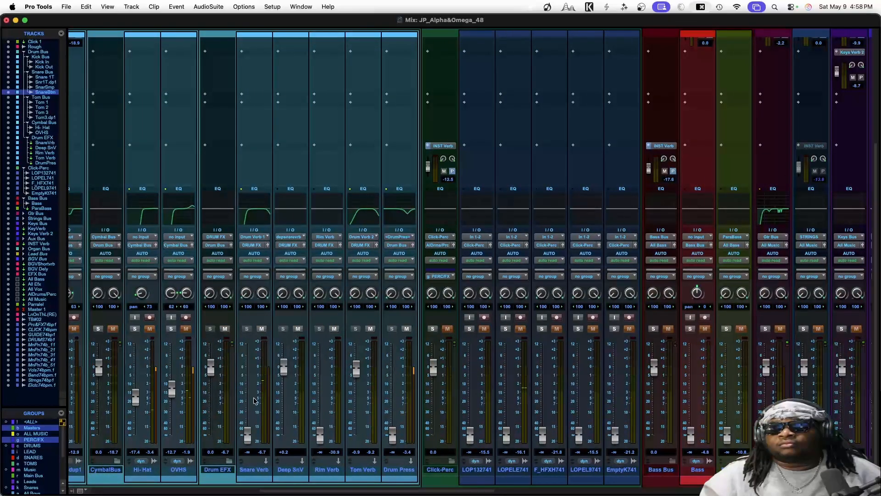
{"action": "left_click_drag", "start_coordinate": [247, 434], "coordinate": [246, 369]}
Set the RVerb decay on the Snare Verb track to 2.14 and close the plugin window.
{"action": "scroll", "coordinate": [247, 368], "scroll_direction": "up", "scroll_amount": 5}
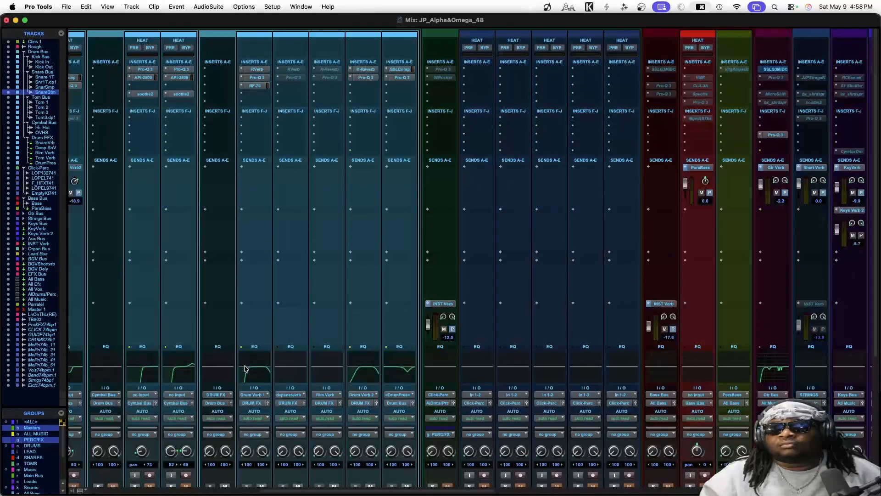
{"action": "left_click", "coordinate": [254, 70]}
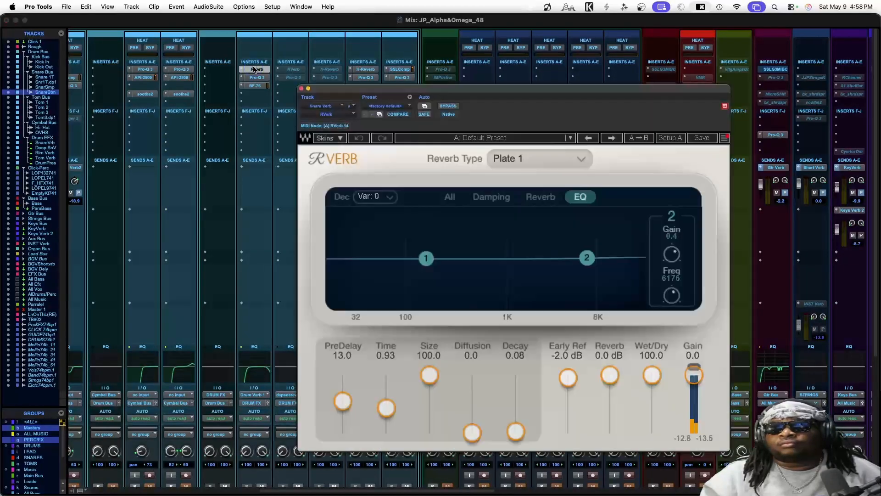
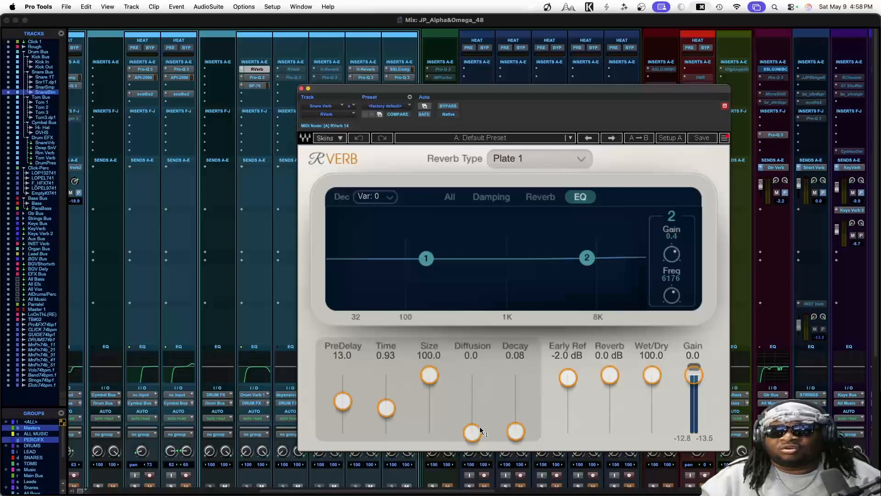
{"action": "left_click_drag", "start_coordinate": [516, 432], "coordinate": [515, 399]}
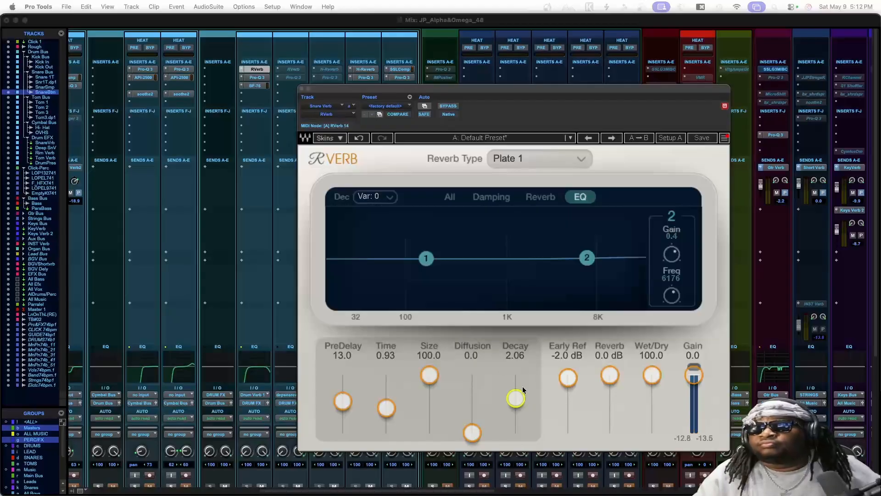
{"action": "left_click_drag", "start_coordinate": [518, 402], "coordinate": [516, 397]}
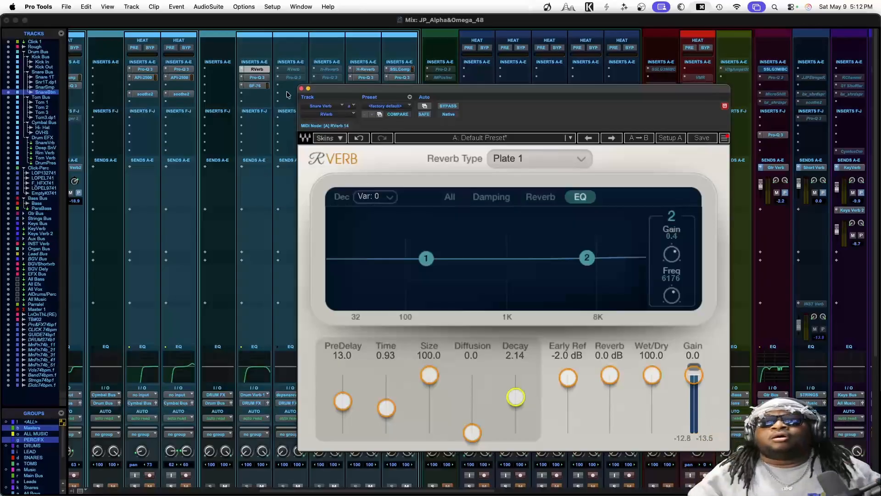
{"action": "left_click", "coordinate": [301, 89]}
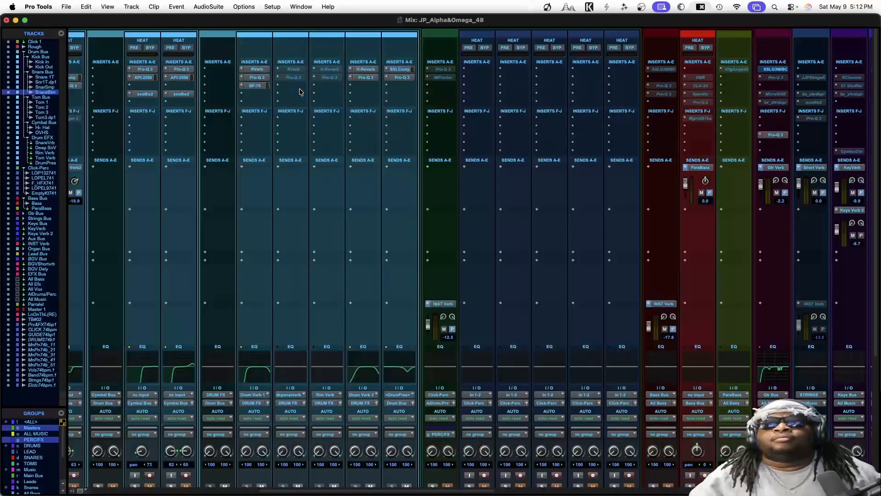
{"action": "left_click", "coordinate": [248, 95]}
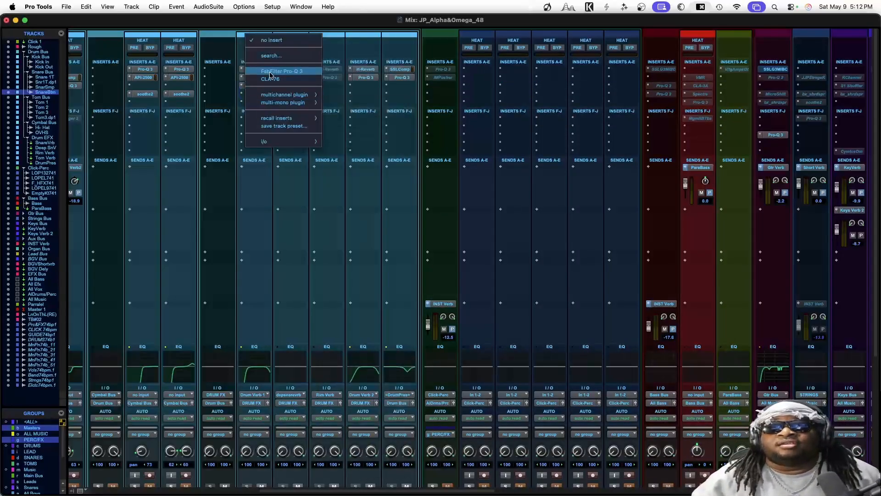
{"action": "mouse_move", "coordinate": [268, 96]}
{"action": "left_click", "coordinate": [270, 79]}
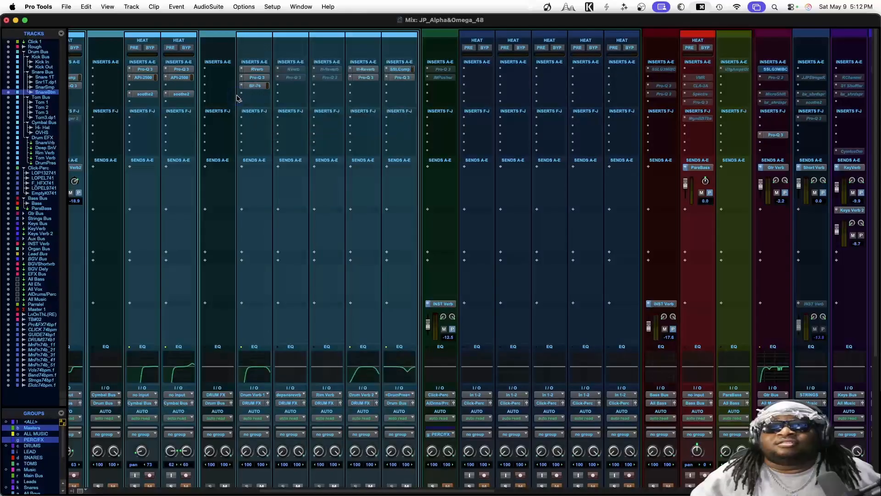
{"action": "key", "text": "ctrl+space"}
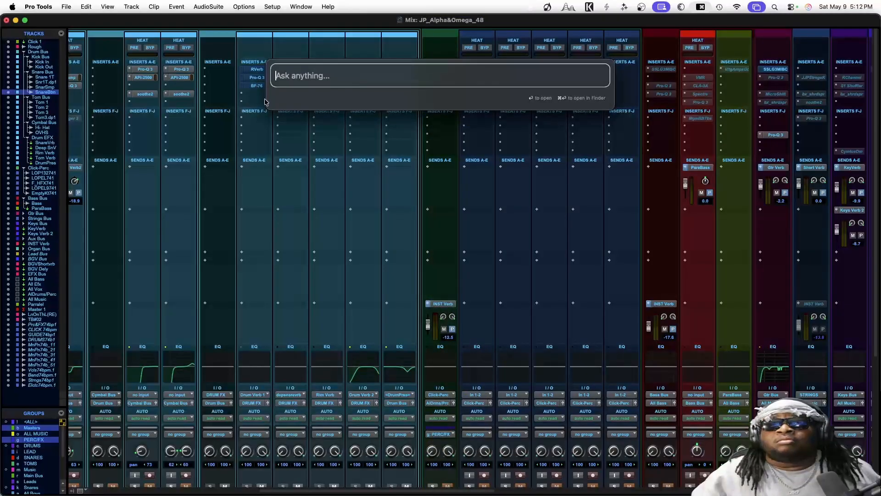
{"action": "key", "text": "ctrl+space"}
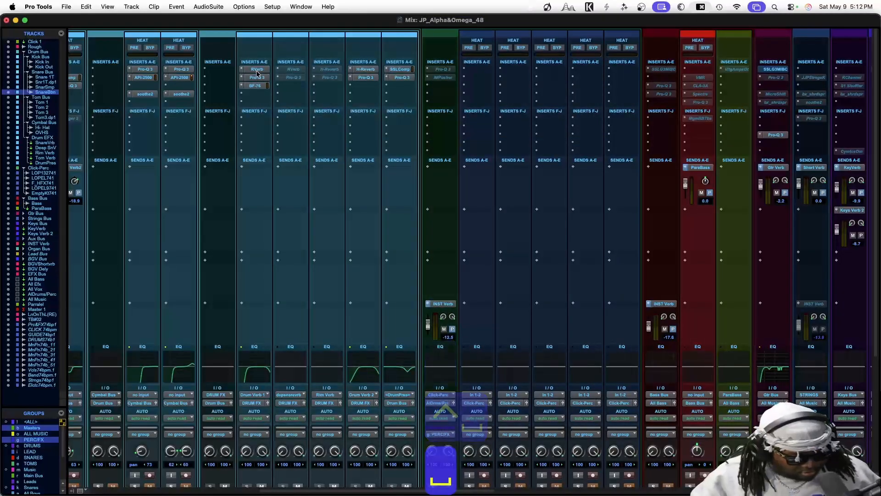
{"action": "key", "text": "ctrl+space"}
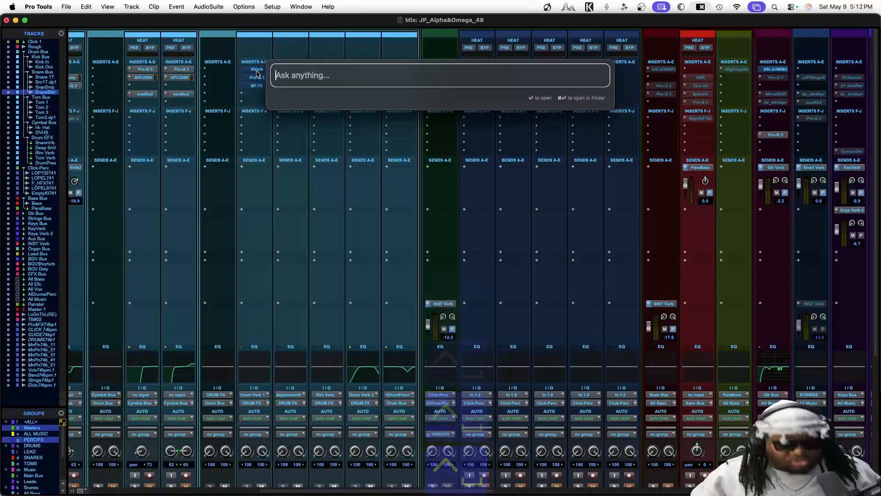
{"action": "key", "text": "ctrl+space"}
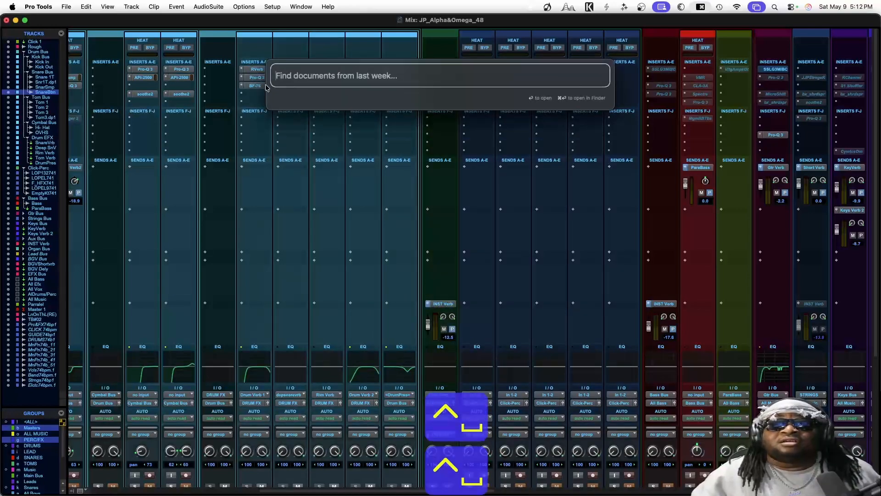
{"action": "left_click", "coordinate": [260, 95]}
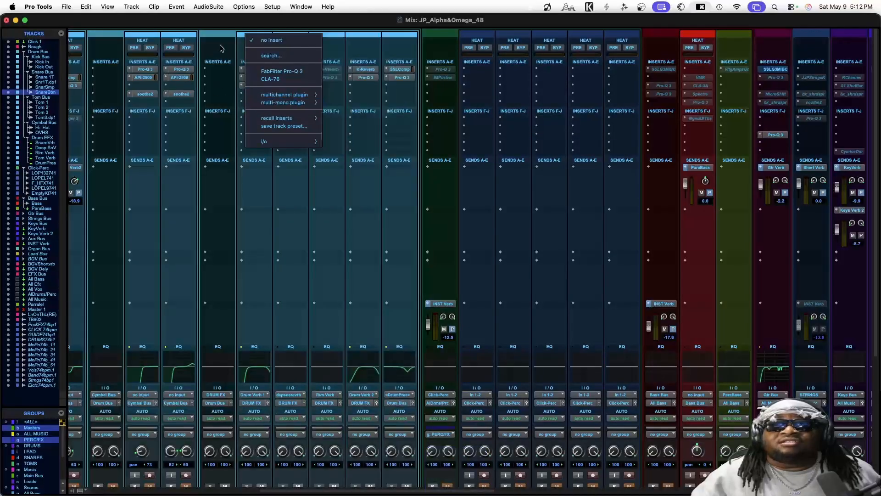
{"action": "left_click", "coordinate": [219, 25]}
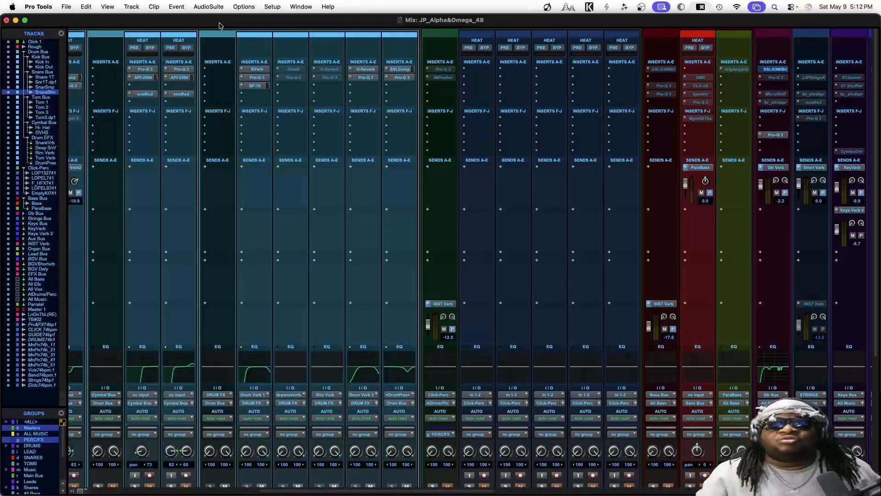
Make RVerb inactive on the Snare Verb track and move Pro-Q 3 and BF-76 one insert slot down.
{"action": "left_click", "coordinate": [255, 71], "text": "ctrl+super"}
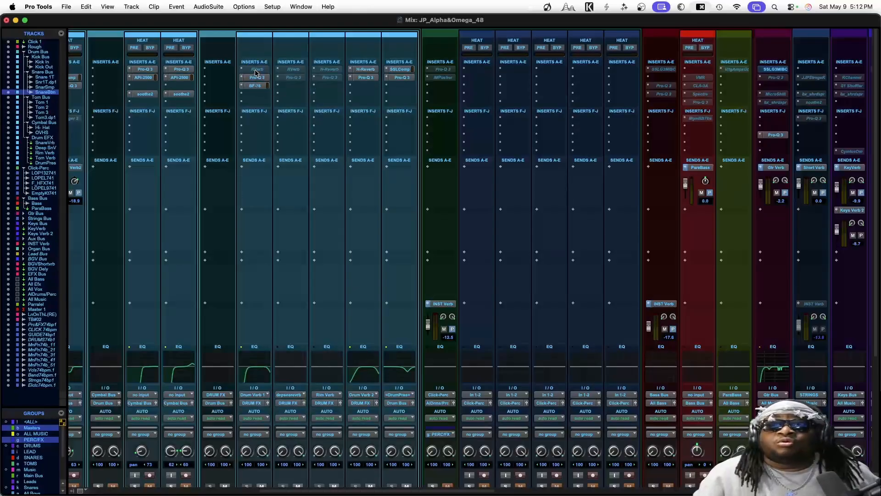
{"action": "mouse_move", "coordinate": [254, 87]}
{"action": "left_mouse_down"}
{"action": "mouse_move", "coordinate": [253, 94]}
{"action": "mouse_move", "coordinate": [256, 84]}
{"action": "left_mouse_up"}
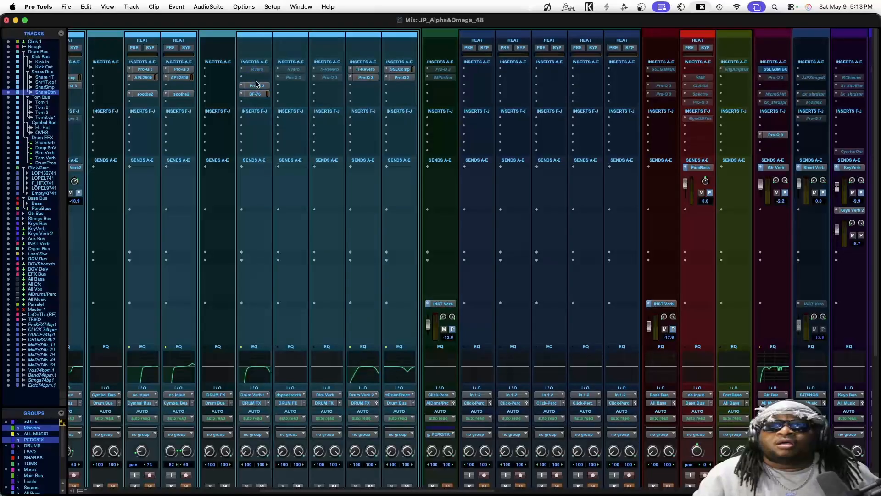
Insert the Waves H-Reverb (stereo) multichannel plugin in the empty second insert slot of the Snare Verb track.
{"action": "left_click", "coordinate": [254, 77]}
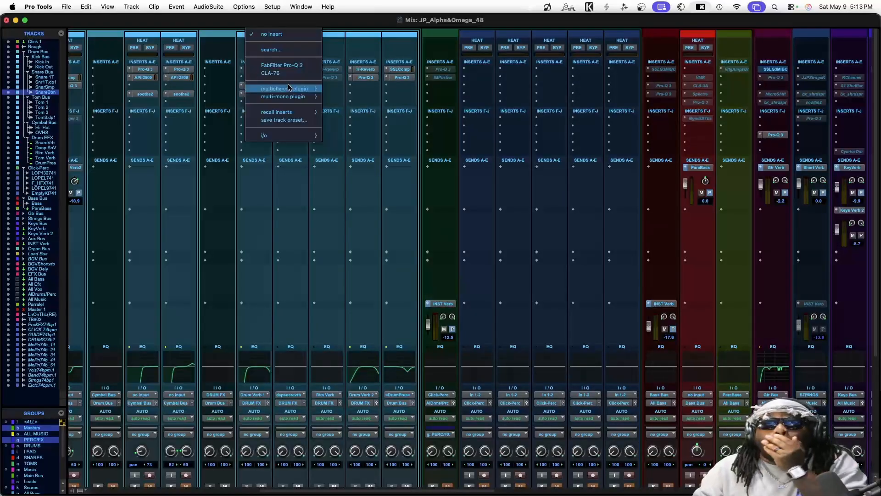
{"action": "mouse_move", "coordinate": [286, 89]}
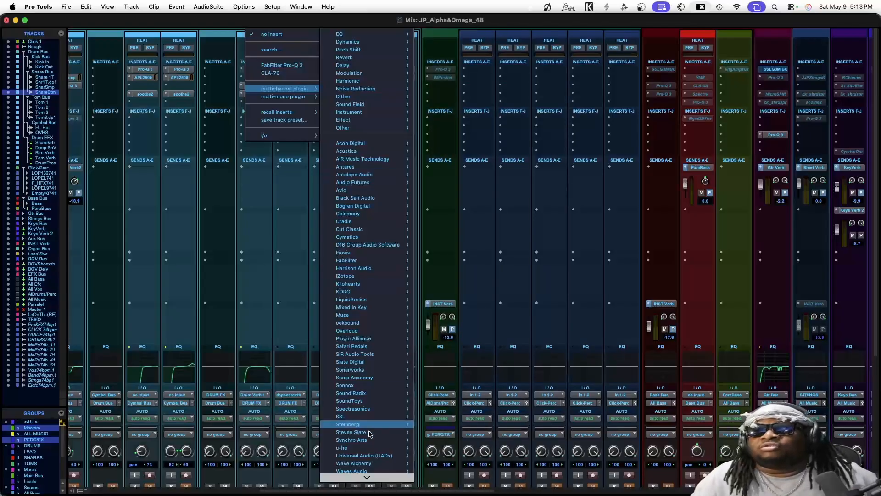
{"action": "mouse_move", "coordinate": [370, 478]}
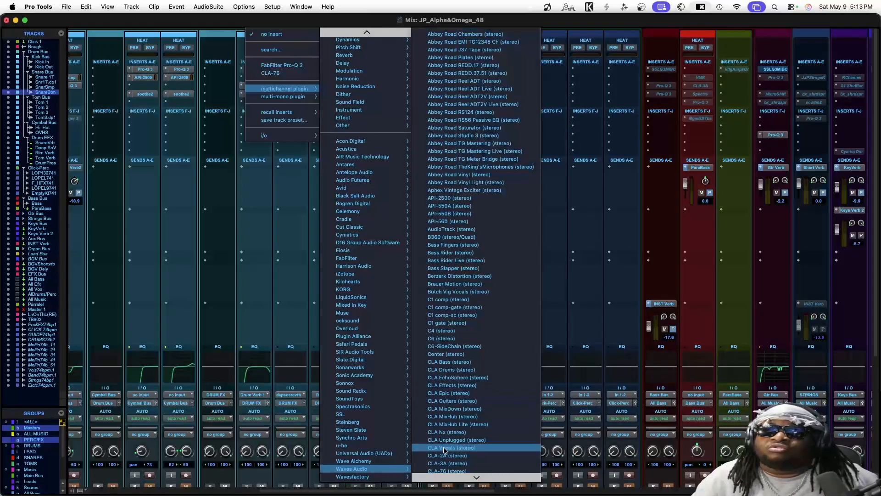
{"action": "mouse_move", "coordinate": [445, 478]}
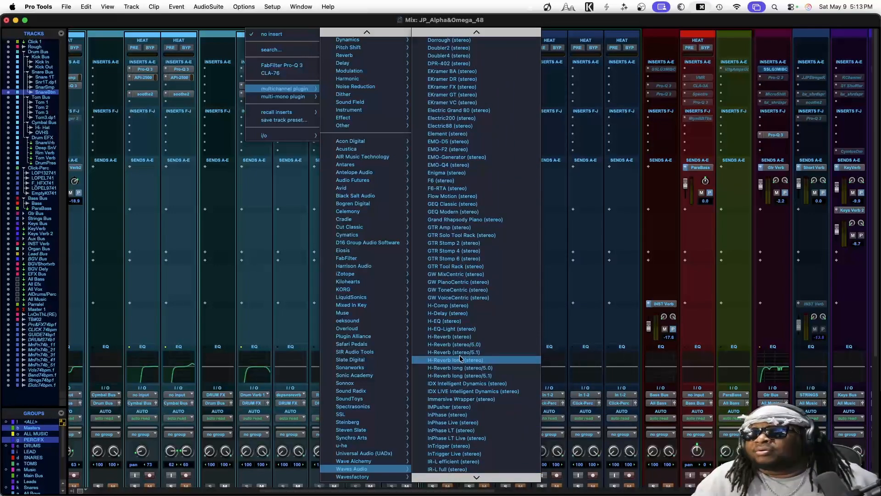
{"action": "left_click", "coordinate": [462, 337]}
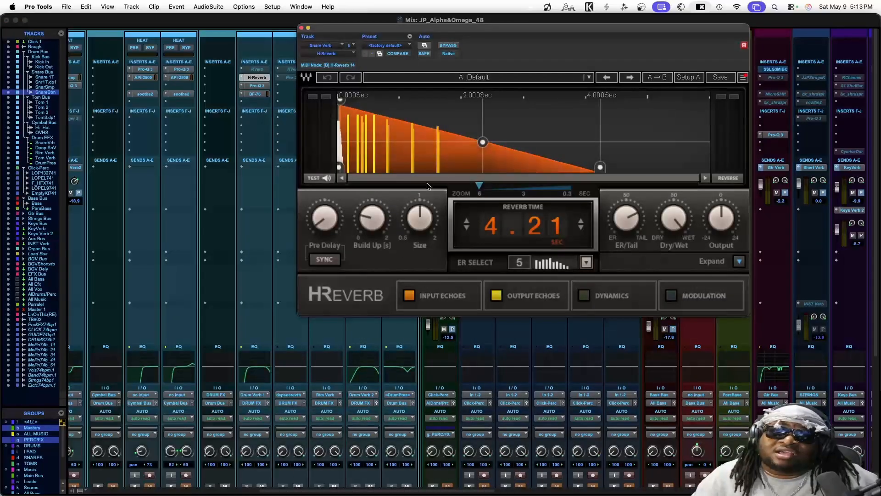
{"action": "left_click", "coordinate": [477, 80]}
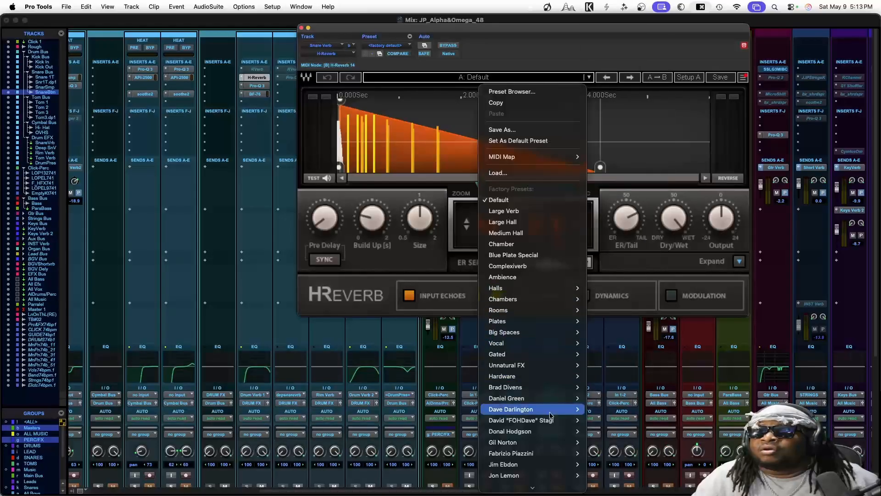
{"action": "mouse_move", "coordinate": [546, 495]}
{"action": "mouse_move", "coordinate": [541, 439]}
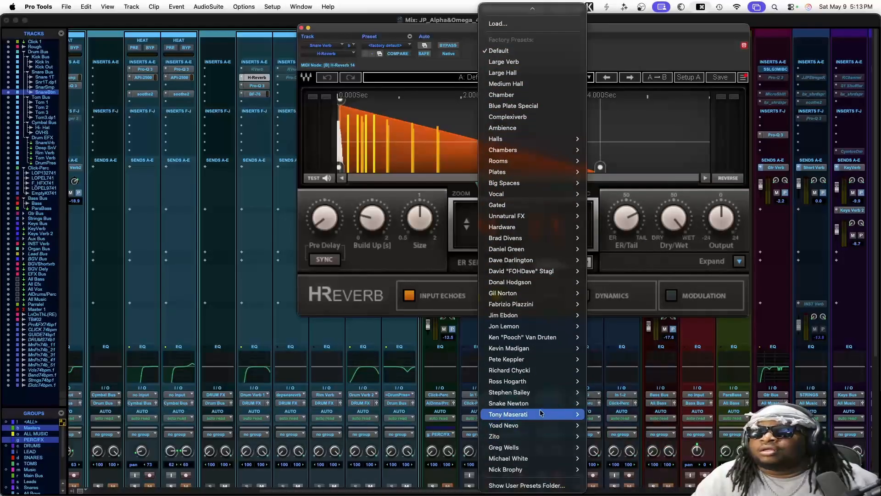
{"action": "mouse_move", "coordinate": [542, 394]}
{"action": "mouse_move", "coordinate": [543, 373]}
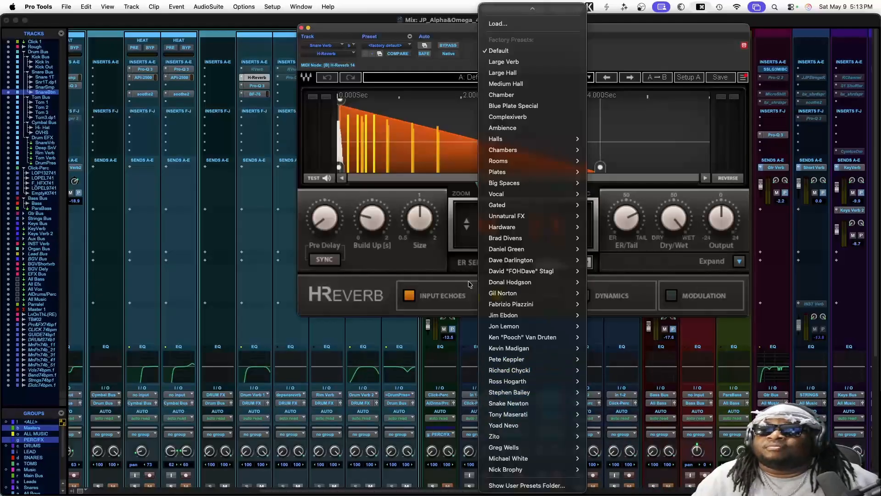
{"action": "left_click", "coordinate": [422, 264]}
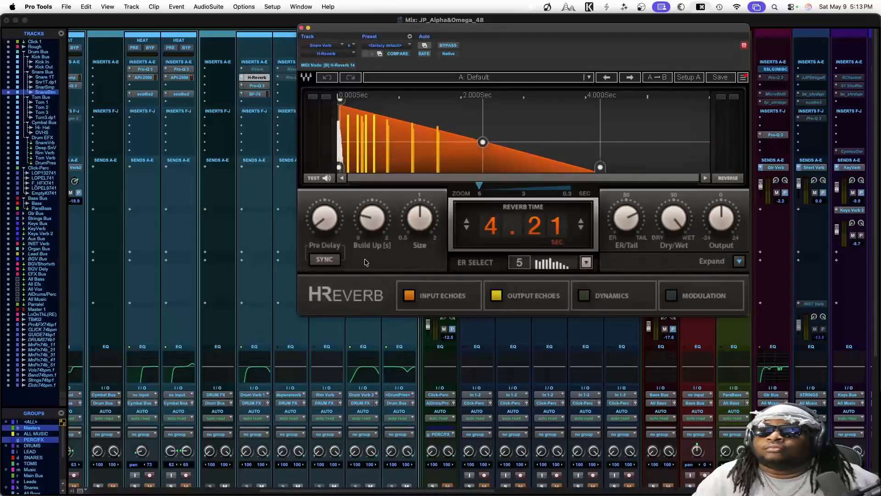
Turn off both the output echoes and the input echoes in H-Reverb.
{"action": "left_click", "coordinate": [497, 296]}
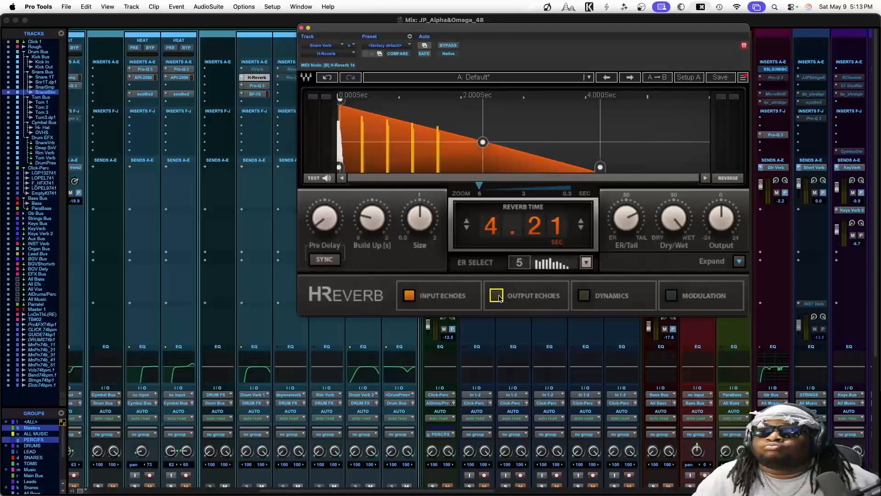
{"action": "left_click", "coordinate": [410, 297]}
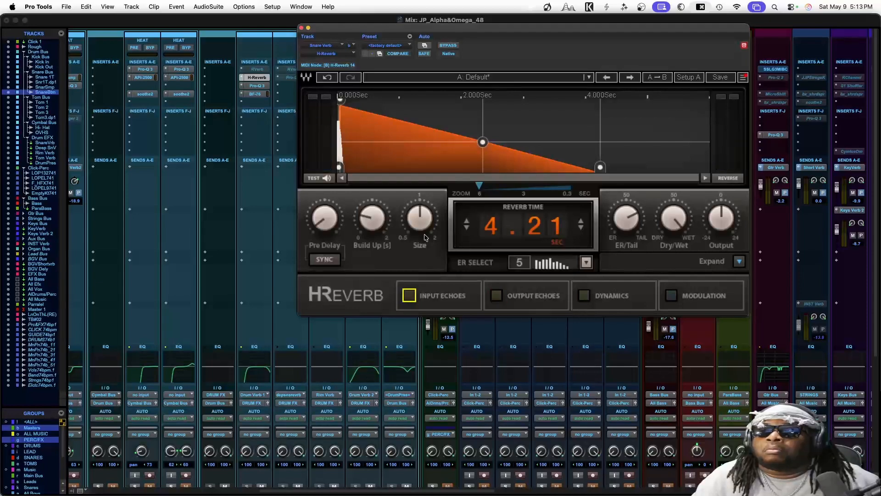
Reduce H-Reverb's Size to near its minimum and set ER/Tail to 56.5.
{"action": "left_click_drag", "start_coordinate": [426, 237], "coordinate": [434, 321]}
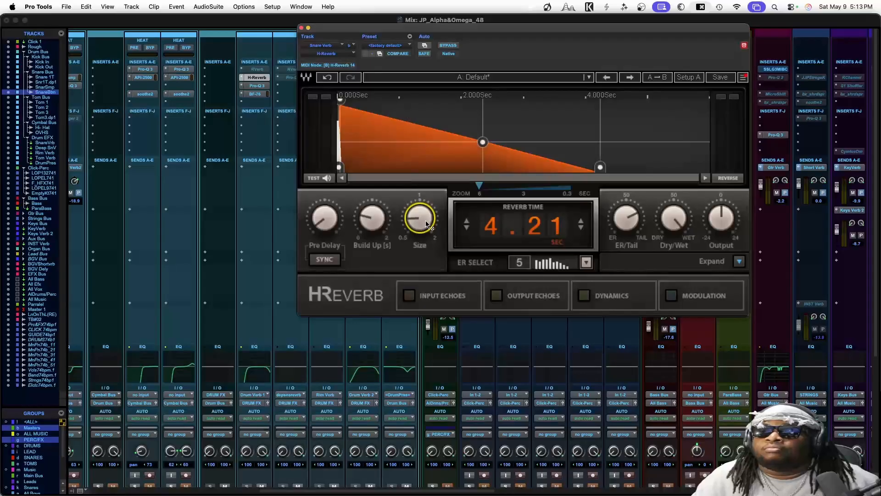
{"action": "left_click_drag", "start_coordinate": [426, 228], "coordinate": [426, 246]}
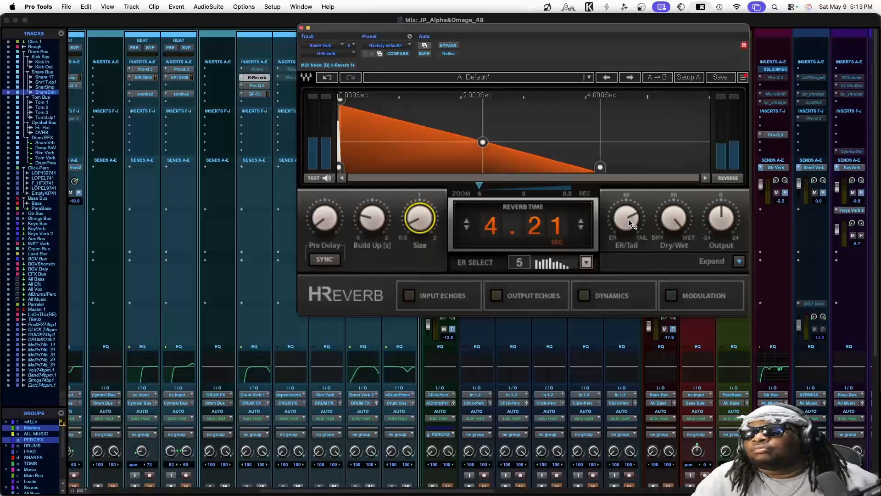
{"action": "left_click_drag", "start_coordinate": [626, 214], "coordinate": [634, 277]}
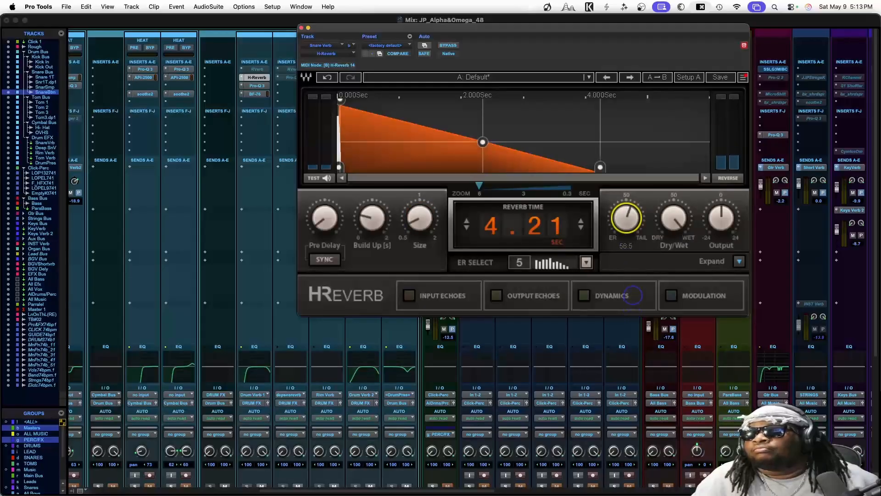
Lower the Snare Verb fader to about -13.7 dB.
{"action": "scroll", "coordinate": [438, 367], "scroll_direction": "down", "scroll_amount": 5}
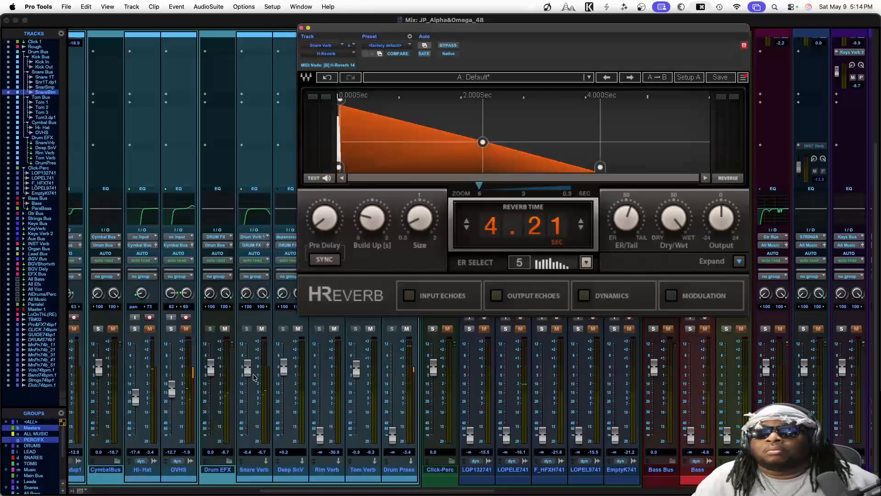
{"action": "left_click_drag", "start_coordinate": [247, 366], "coordinate": [248, 382]}
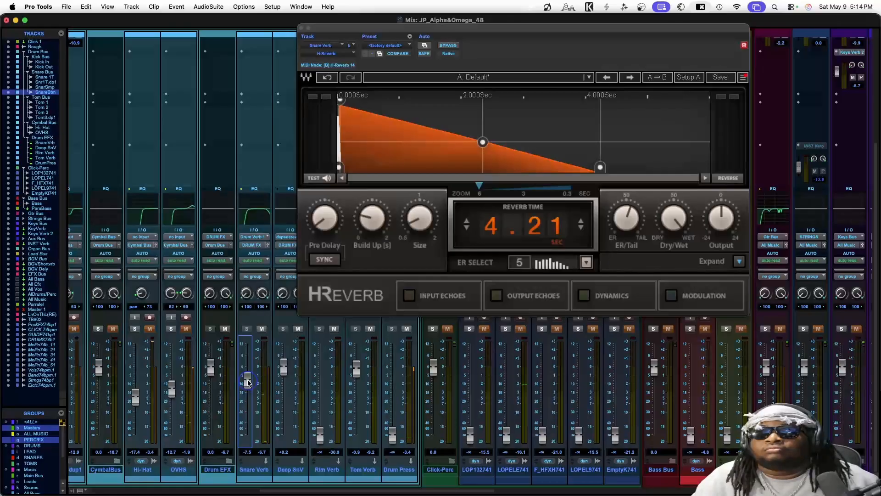
{"action": "left_click_drag", "start_coordinate": [248, 382], "coordinate": [248, 393]}
Switch the Snare Verb track from H-Reverb back to RVerb and raise its fader to about -0.6 dB.
{"action": "left_click_drag", "start_coordinate": [365, 491], "coordinate": [310, 491]}
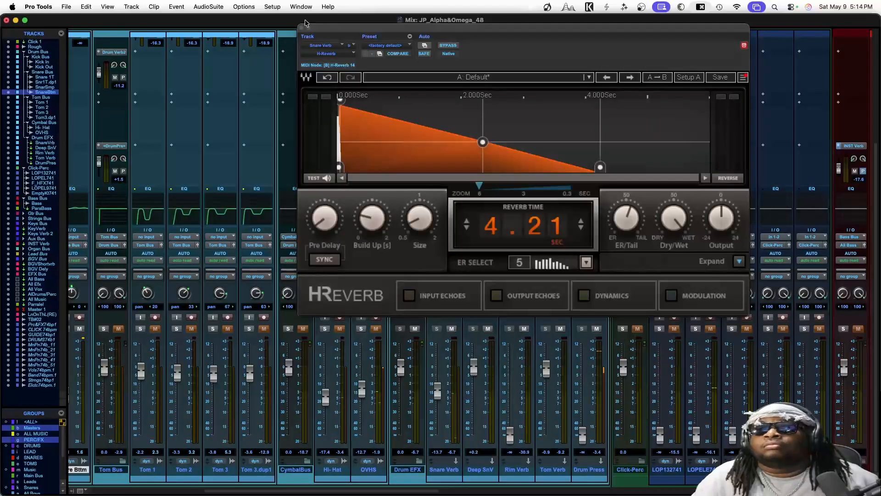
{"action": "left_click_drag", "start_coordinate": [334, 28], "coordinate": [160, 235]}
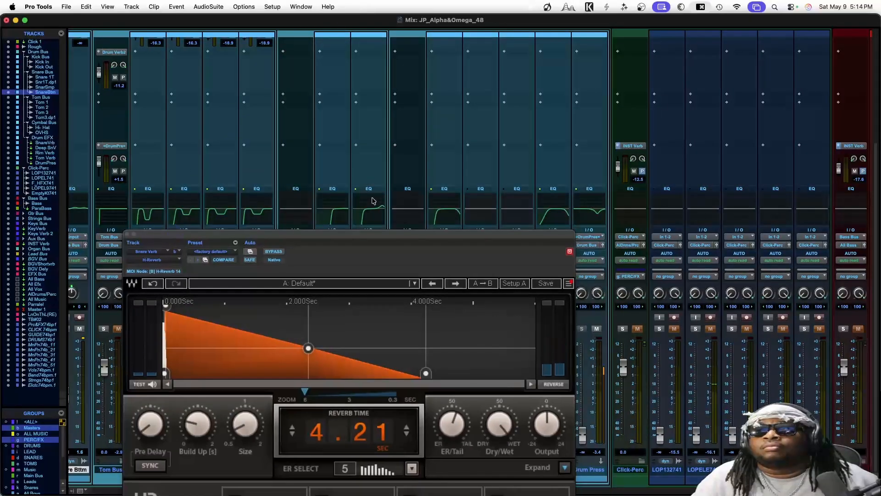
{"action": "scroll", "coordinate": [477, 183], "scroll_direction": "up", "scroll_amount": 5}
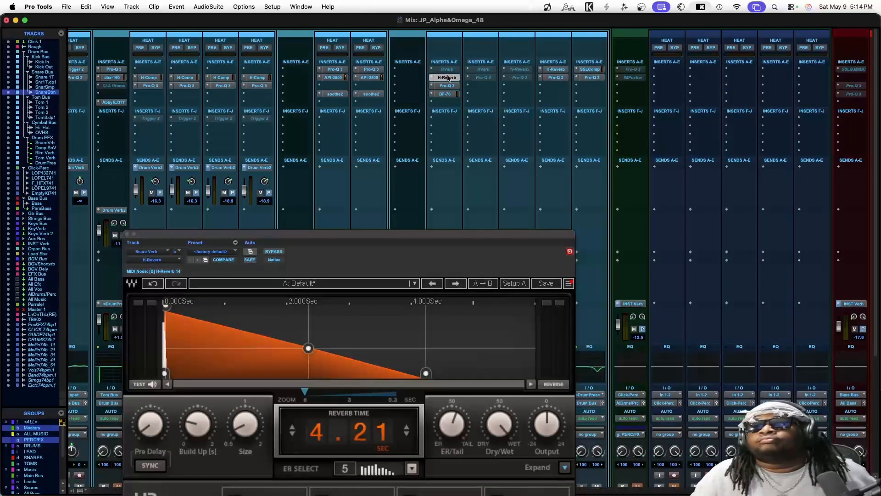
{"action": "left_click", "coordinate": [447, 77], "text": "ctrl+super"}
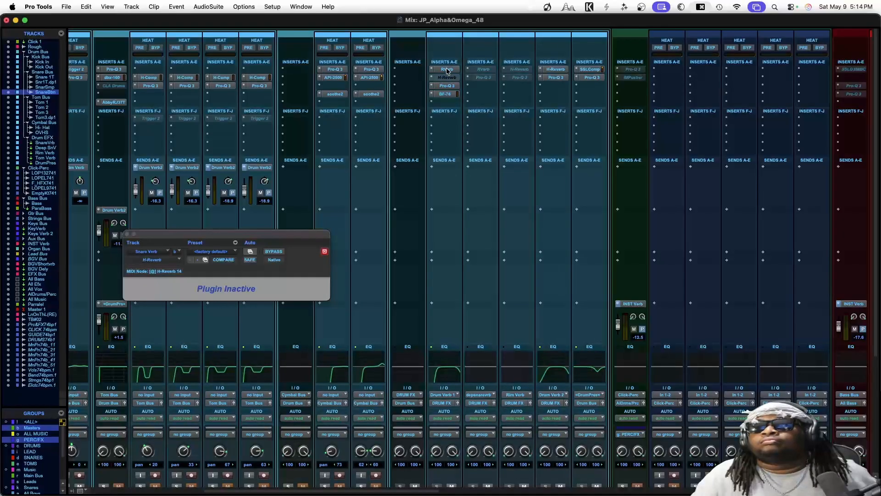
{"action": "scroll", "coordinate": [449, 388], "scroll_direction": "down", "scroll_amount": 5}
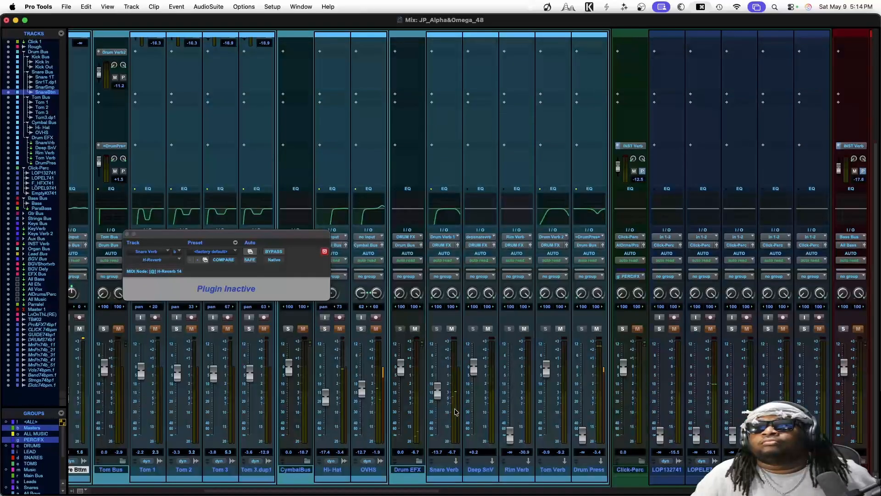
{"action": "left_click_drag", "start_coordinate": [438, 391], "coordinate": [435, 371]}
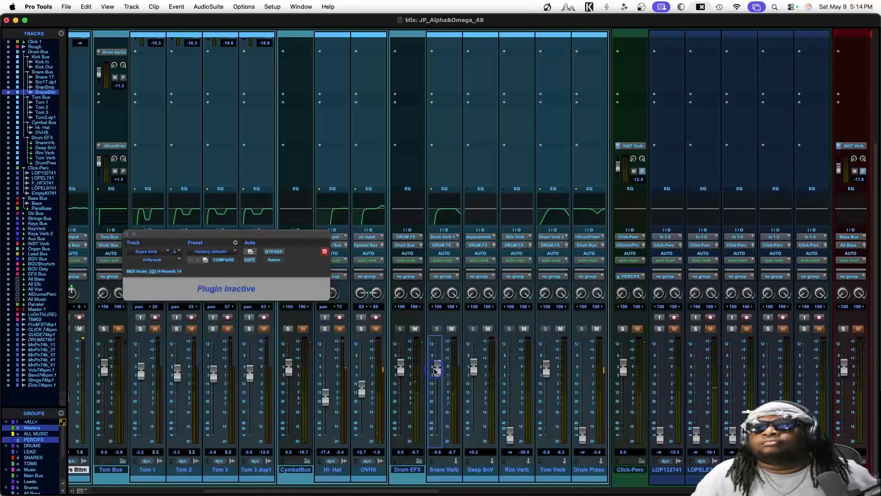
Review the RVerb settings on Snare Verb, stop playback and close the plugin window.
{"action": "scroll", "coordinate": [438, 269], "scroll_direction": "up", "scroll_amount": 5}
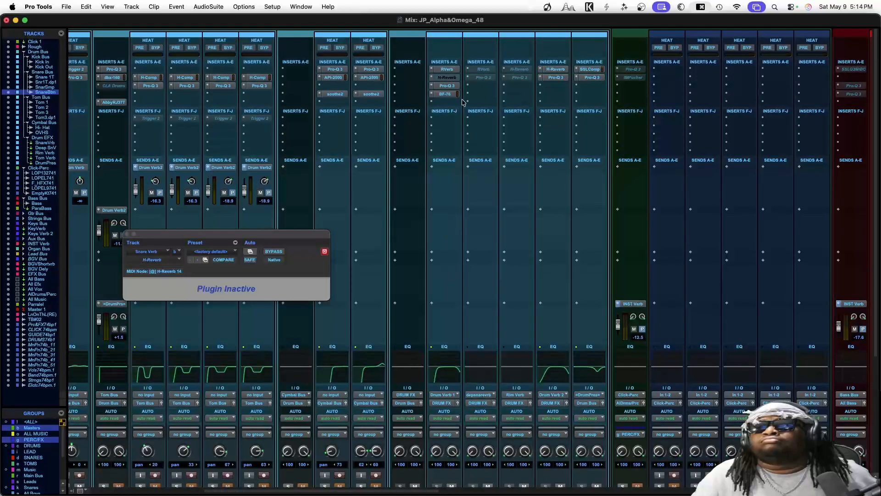
{"action": "left_click", "coordinate": [448, 69]}
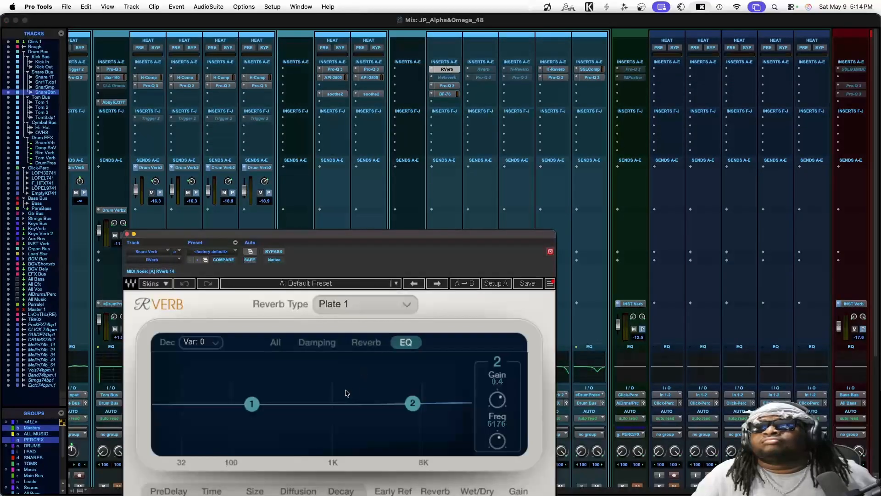
{"action": "left_click_drag", "start_coordinate": [326, 235], "coordinate": [320, 80]}
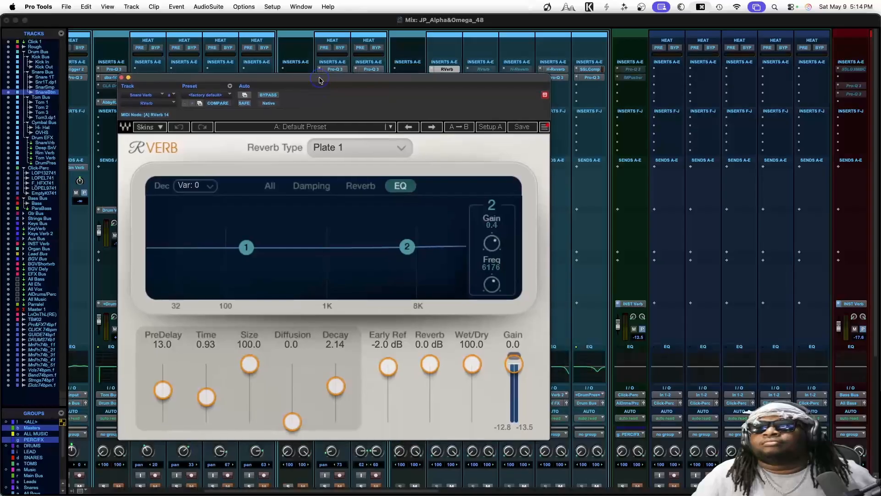
{"action": "key", "text": "space"}
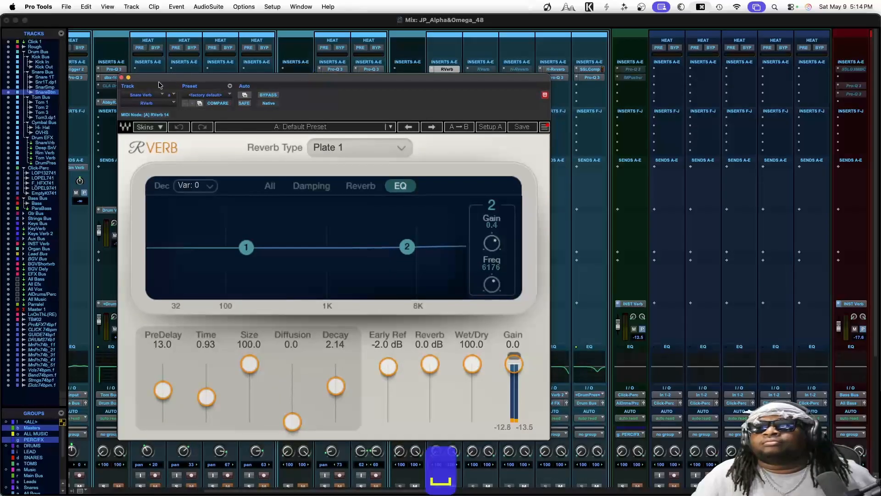
{"action": "left_click", "coordinate": [122, 78]}
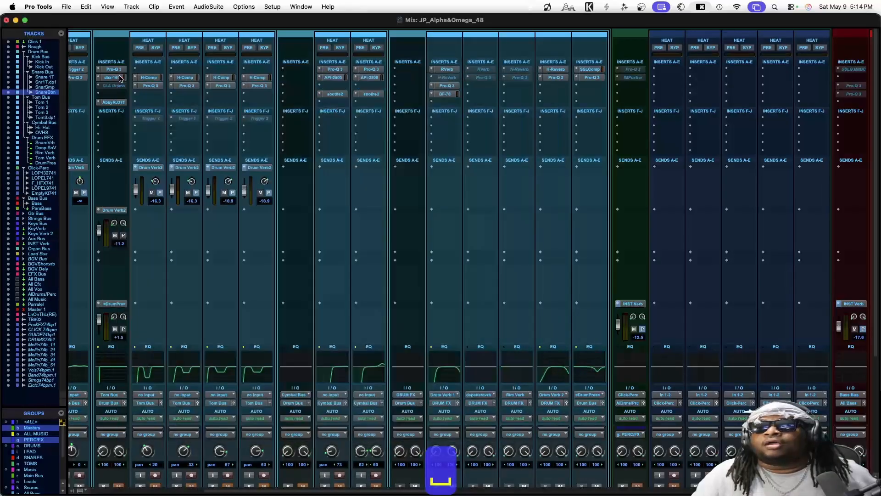
Remove RVerb from Snare Verb, move H-Reverb into the first insert slot, and activate and open it.
{"action": "left_click", "coordinate": [434, 70]}
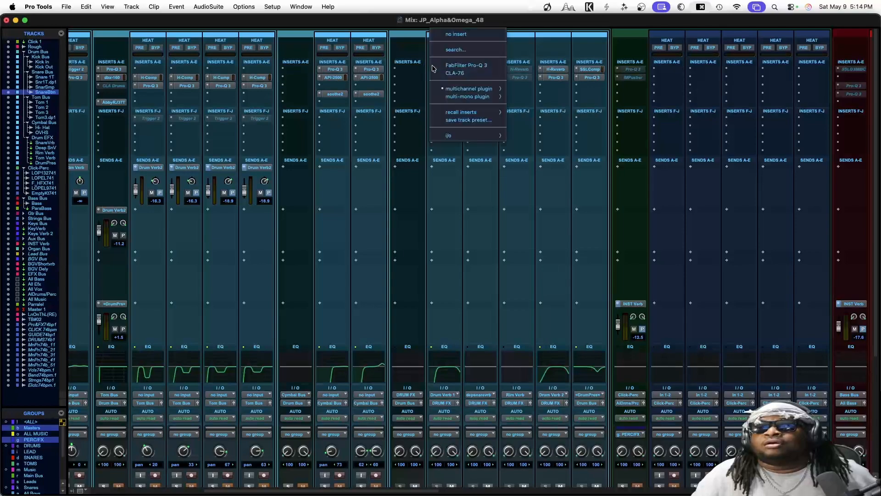
{"action": "left_click", "coordinate": [440, 37]}
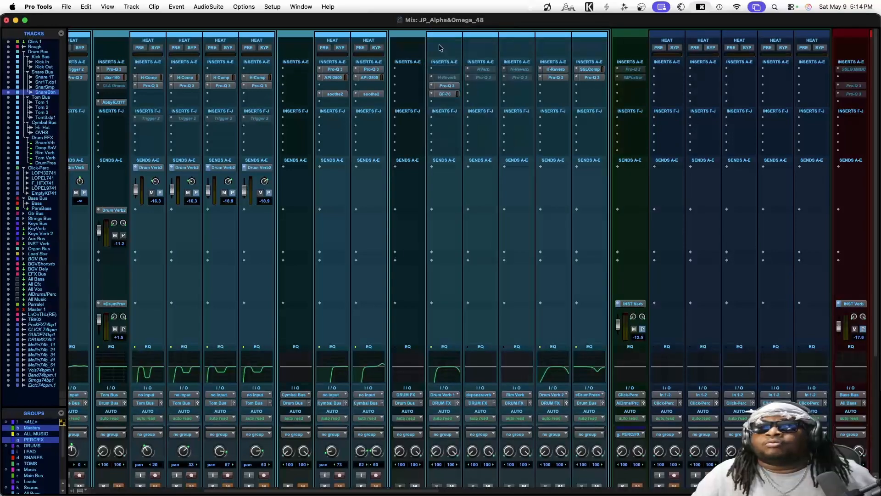
{"action": "left_click_drag", "start_coordinate": [444, 78], "coordinate": [445, 70]}
{"action": "left_click", "coordinate": [445, 70]}
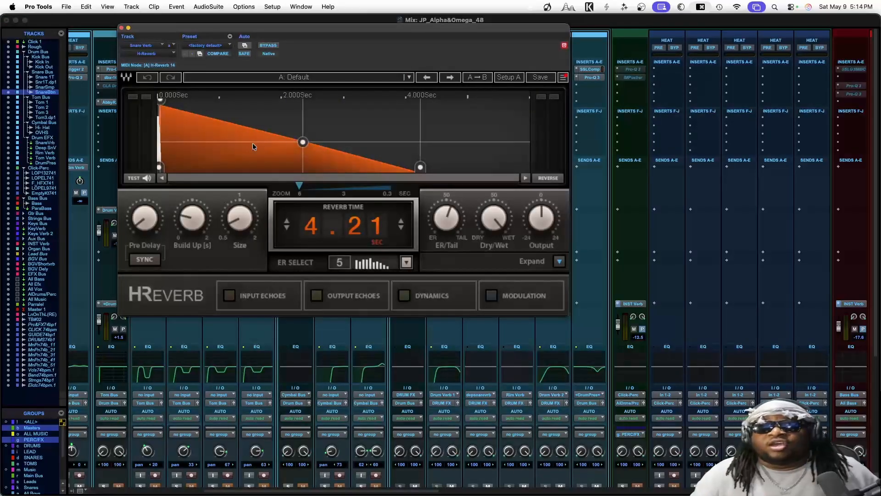
During playback, shorten H-Reverb's reverb time to 2.83 s and shift the decay curve's middle point earlier for a steeper initial decay.
{"action": "left_click_drag", "start_coordinate": [159, 99], "coordinate": [160, 100]}
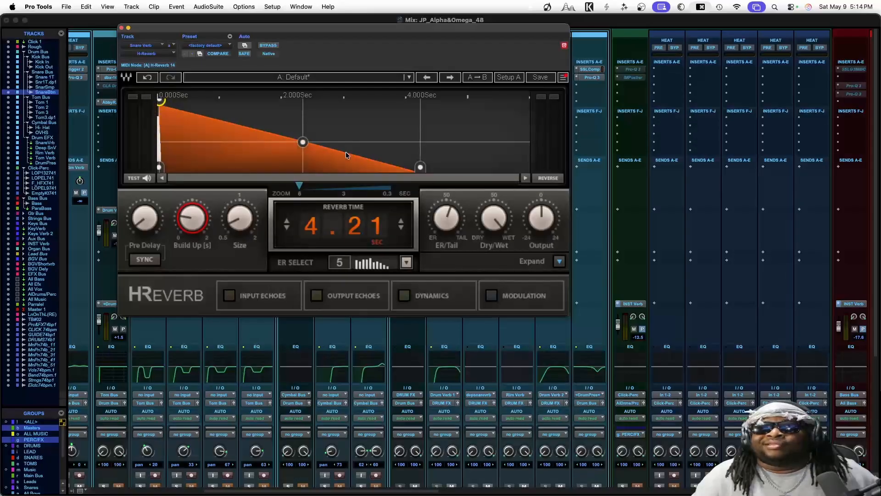
{"action": "left_click_drag", "start_coordinate": [420, 168], "coordinate": [357, 167]}
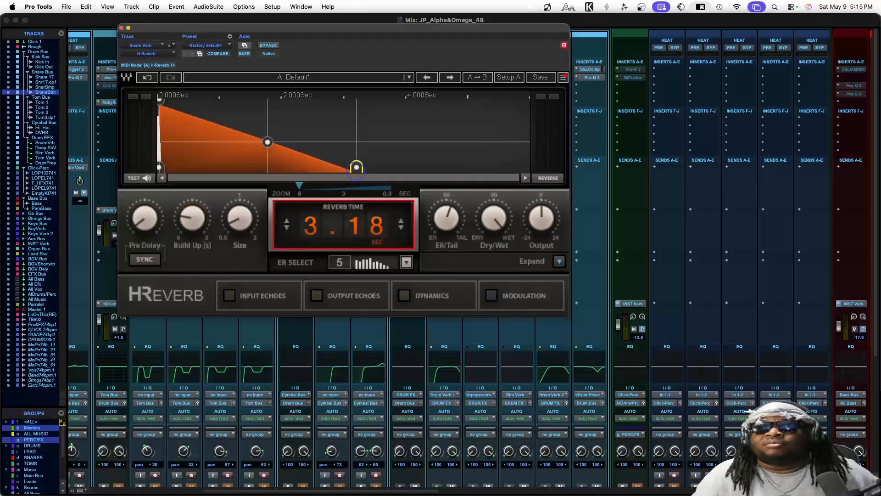
{"action": "key", "text": "space"}
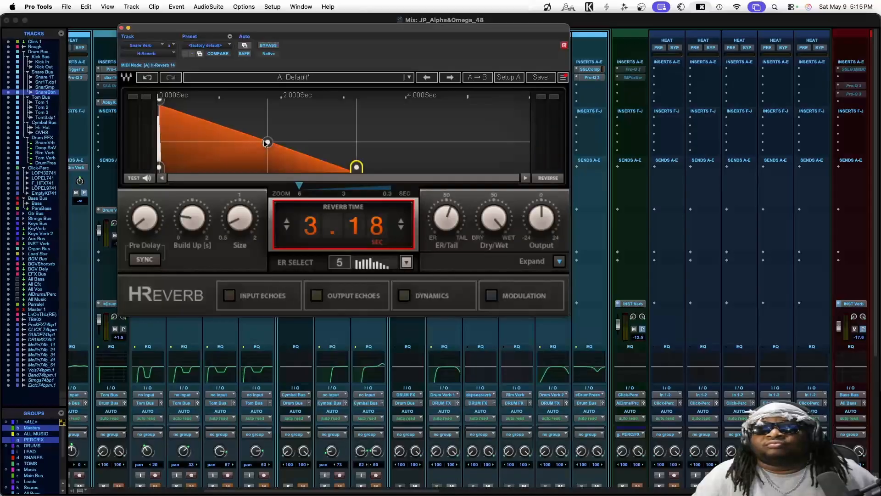
{"action": "left_click_drag", "start_coordinate": [267, 143], "coordinate": [223, 138]}
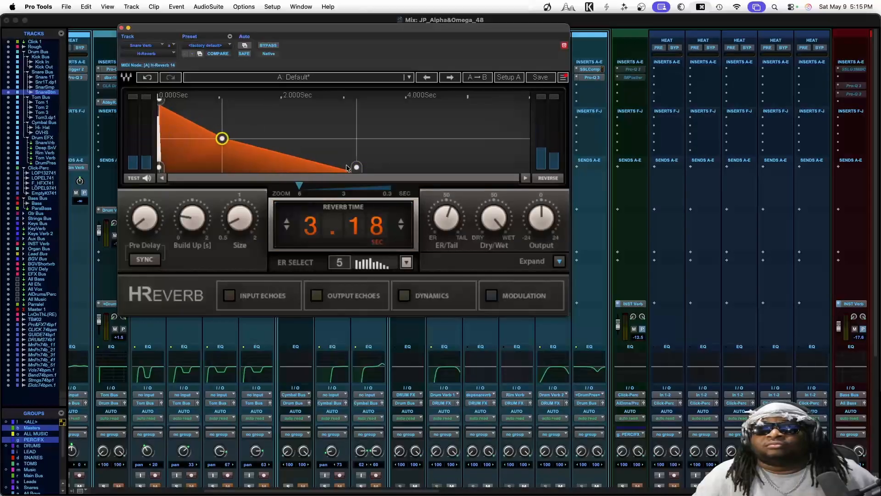
{"action": "left_click_drag", "start_coordinate": [356, 167], "coordinate": [335, 168]}
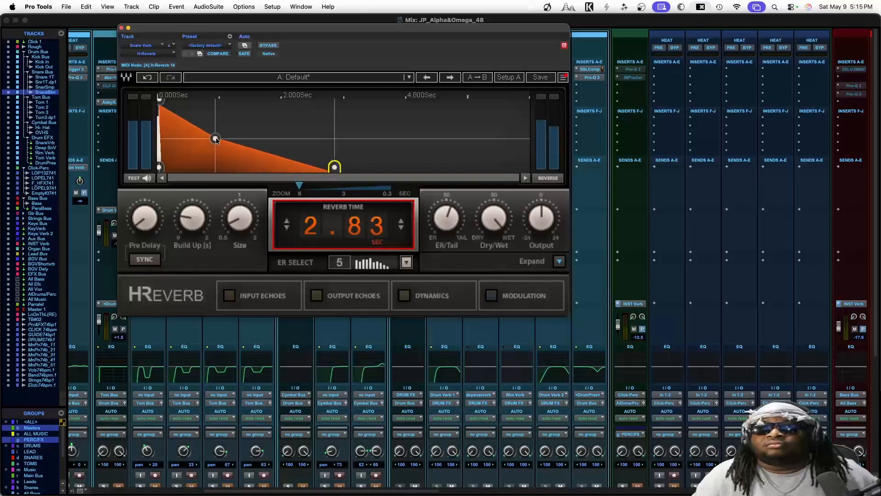
Shift H-Reverb's middle decay point later for a gentler initial decay, set the pre-delay to 47, and close the plugin.
{"action": "left_click_drag", "start_coordinate": [213, 138], "coordinate": [229, 137]}
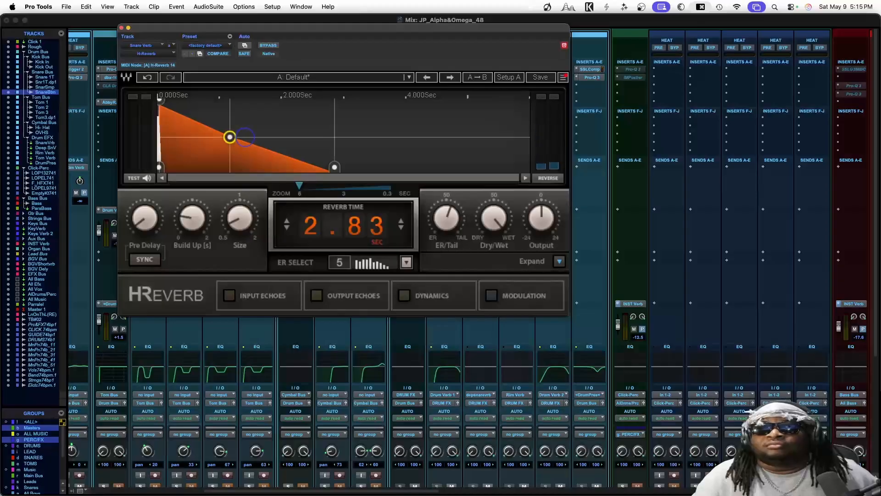
{"action": "left_click_drag", "start_coordinate": [139, 214], "coordinate": [430, 475]}
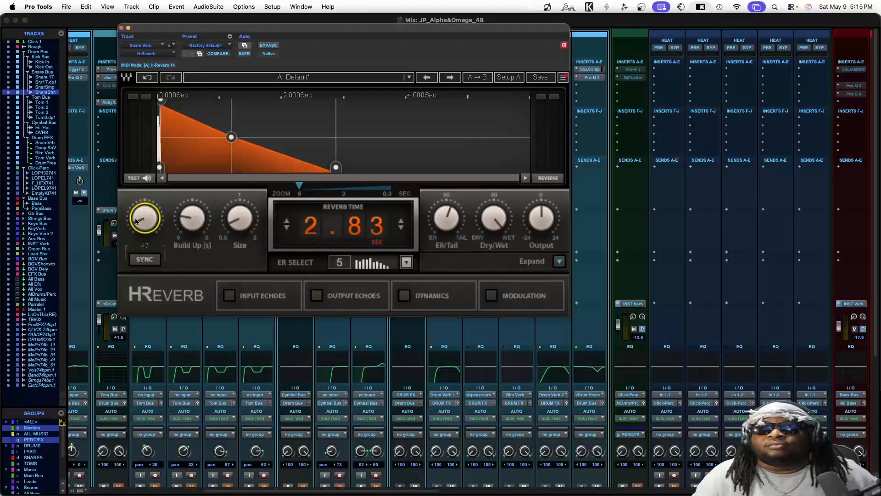
{"action": "left_click_drag", "start_coordinate": [136, 221], "coordinate": [136, 221]}
{"action": "left_click", "coordinate": [122, 28]}
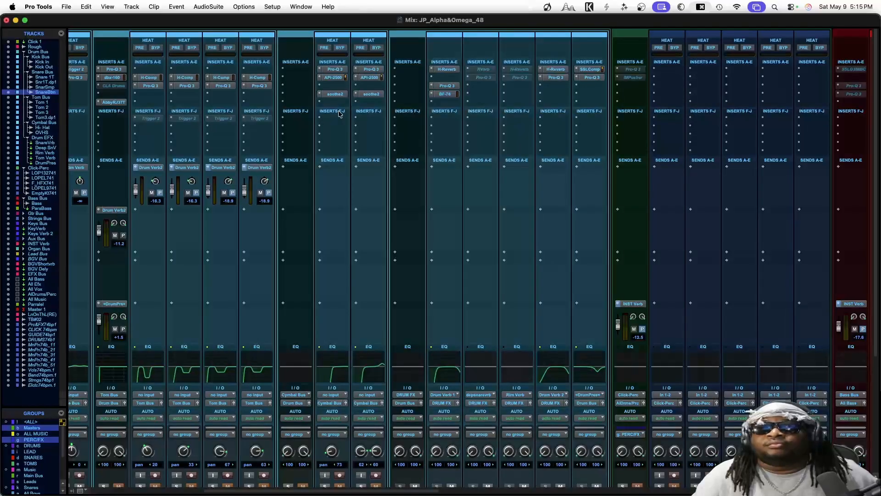
In Snare Verb's Pro-Q 3, add a high-shelf boost in the treble and raise the high cut to about 19 kHz.
{"action": "left_click", "coordinate": [334, 77]}
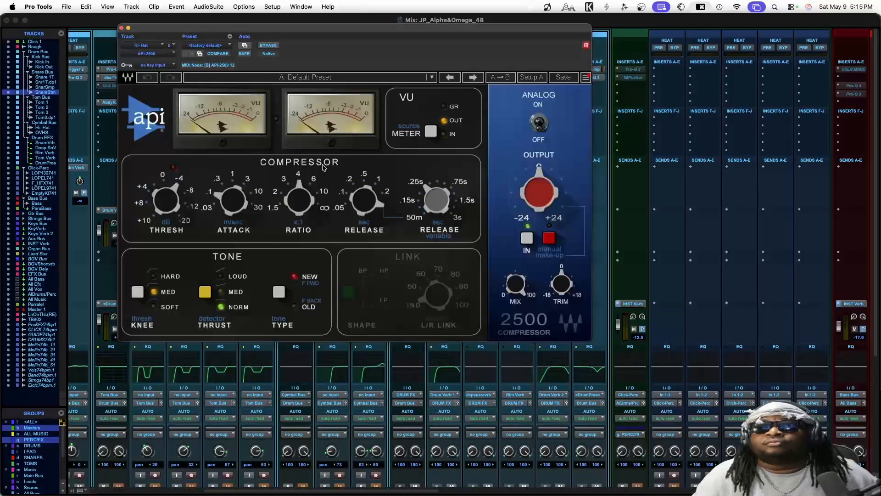
{"action": "left_click", "coordinate": [122, 28]}
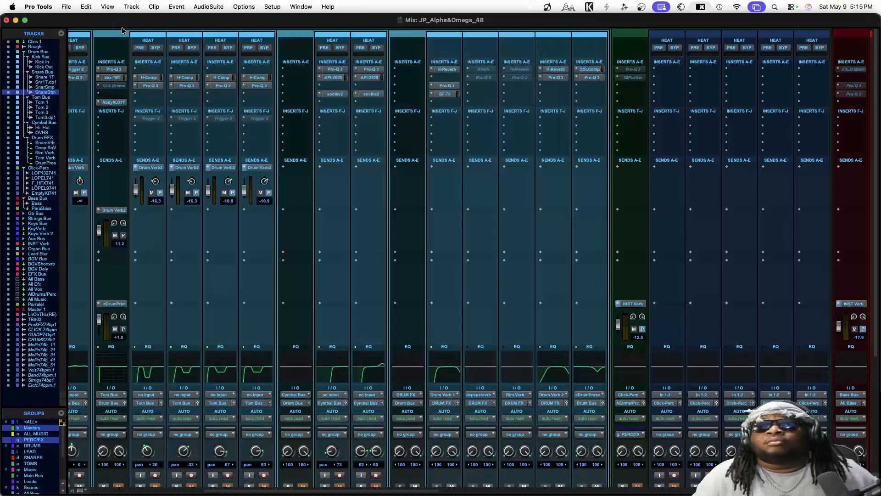
{"action": "left_click", "coordinate": [444, 86]}
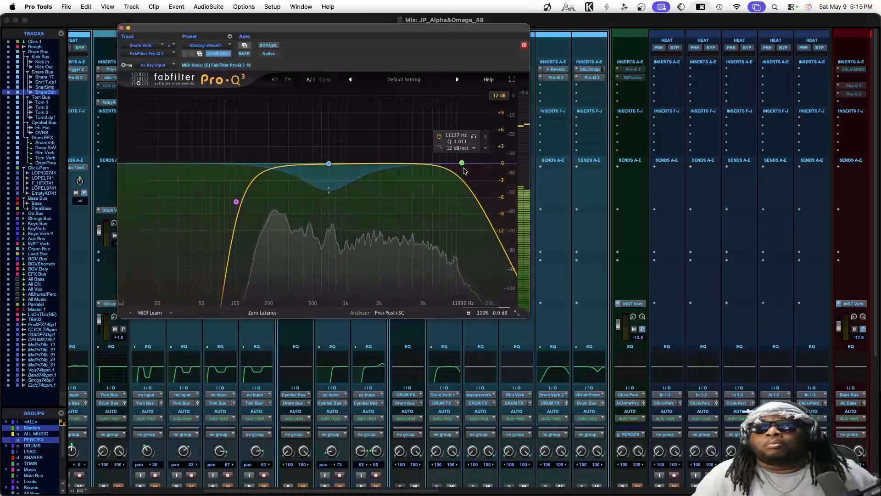
{"action": "mouse_move", "coordinate": [462, 163]}
{"action": "left_mouse_down"}
{"action": "mouse_move", "coordinate": [507, 157]}
{"action": "mouse_move", "coordinate": [470, 155]}
{"action": "left_mouse_up"}
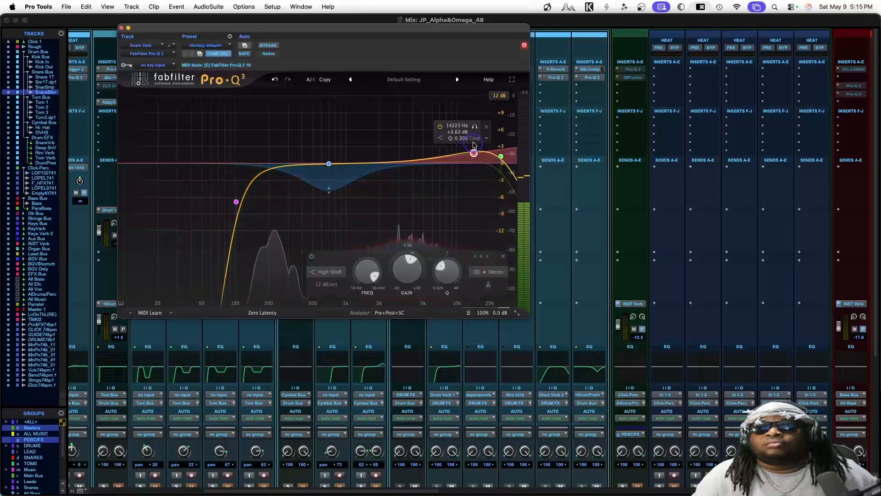
{"action": "double_click", "coordinate": [470, 155]}
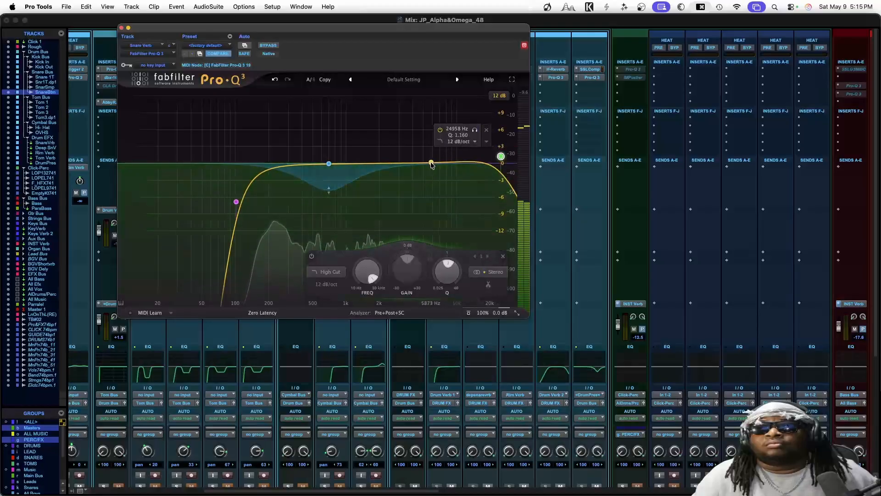
{"action": "left_click_drag", "start_coordinate": [430, 163], "coordinate": [488, 156]}
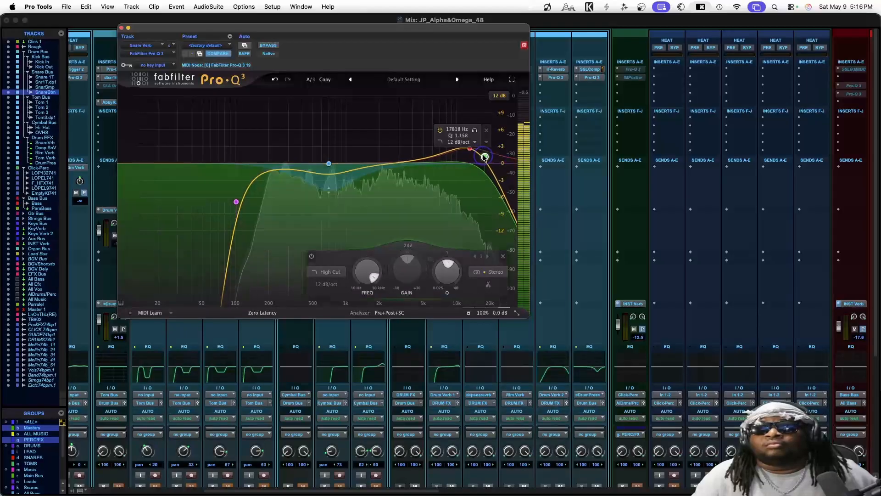
Set the high cut's slope to 48 dB/oct, move it to about 20 kHz with Q about 0.81, and close the EQ.
{"action": "left_click", "coordinate": [455, 143]}
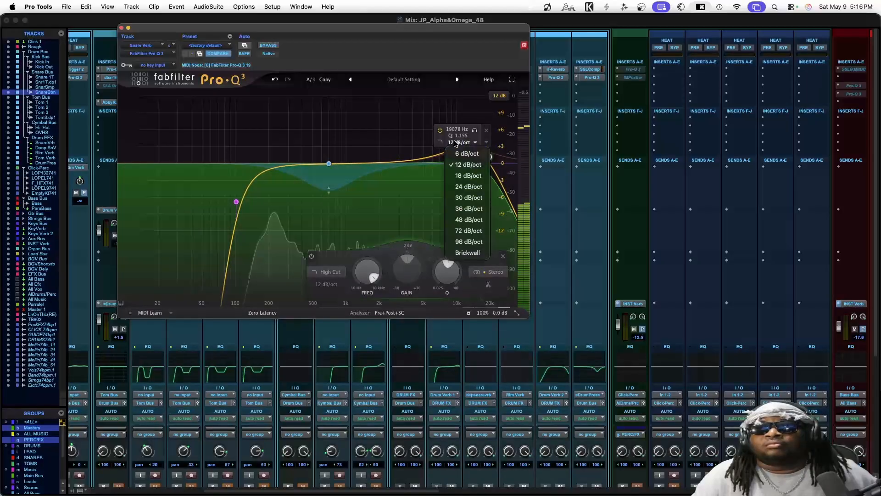
{"action": "left_click", "coordinate": [459, 239]}
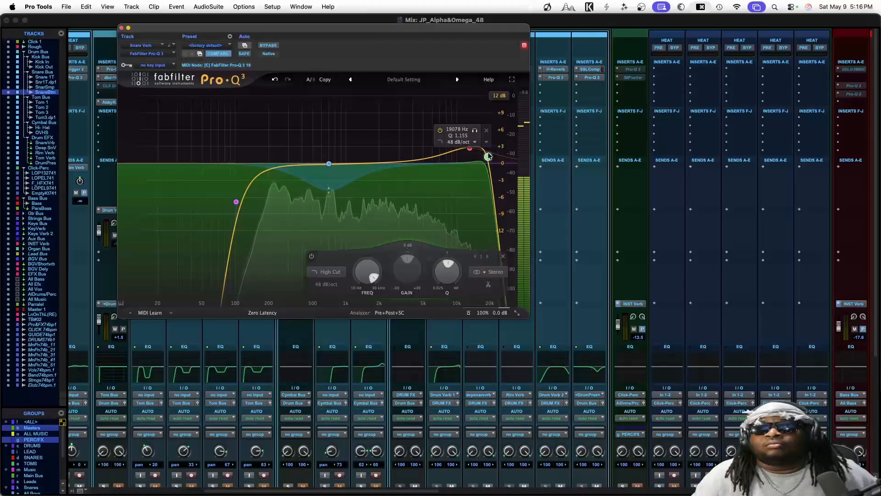
{"action": "left_click_drag", "start_coordinate": [488, 157], "coordinate": [490, 172]}
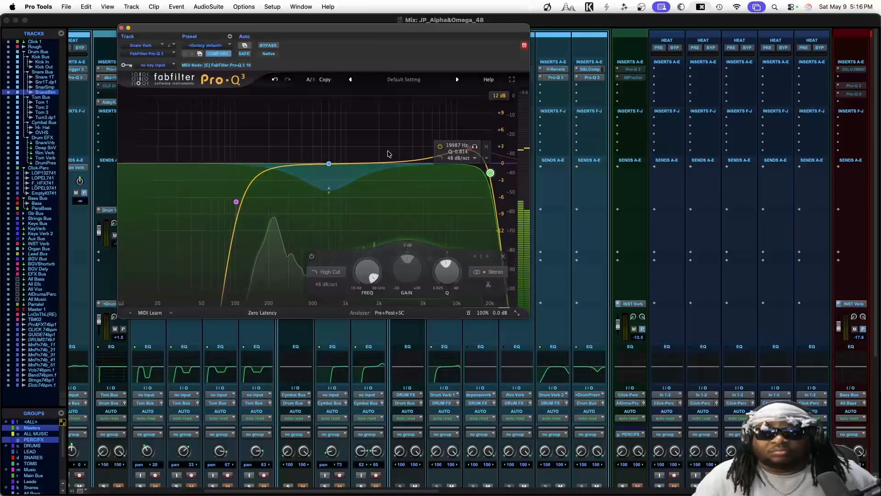
{"action": "left_click", "coordinate": [121, 29]}
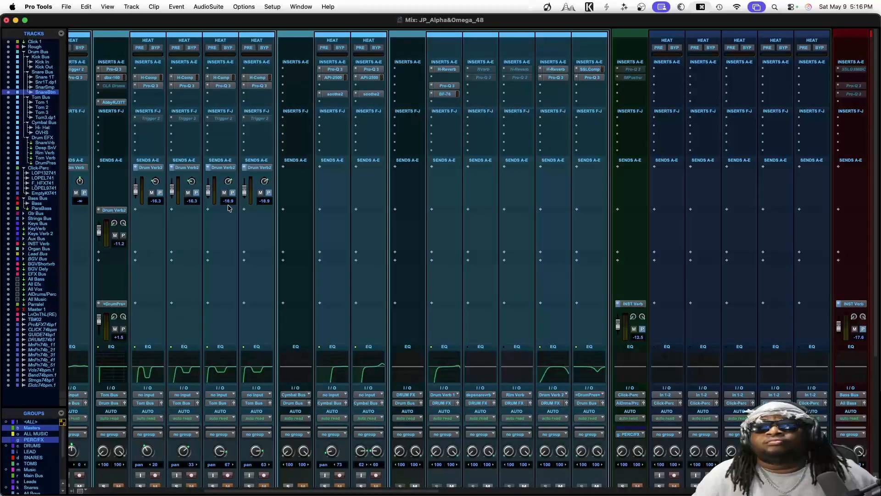
Lower the Snare Verb fader to -7.0 dB, stop playback and save the session.
{"action": "scroll", "coordinate": [315, 296], "scroll_direction": "down", "scroll_amount": 5}
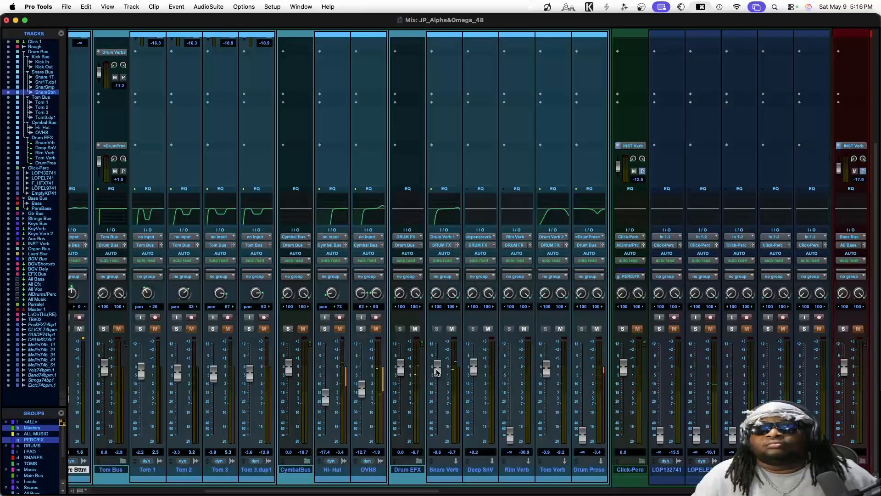
{"action": "left_click_drag", "start_coordinate": [437, 367], "coordinate": [437, 380]}
{"action": "key", "text": "space"}
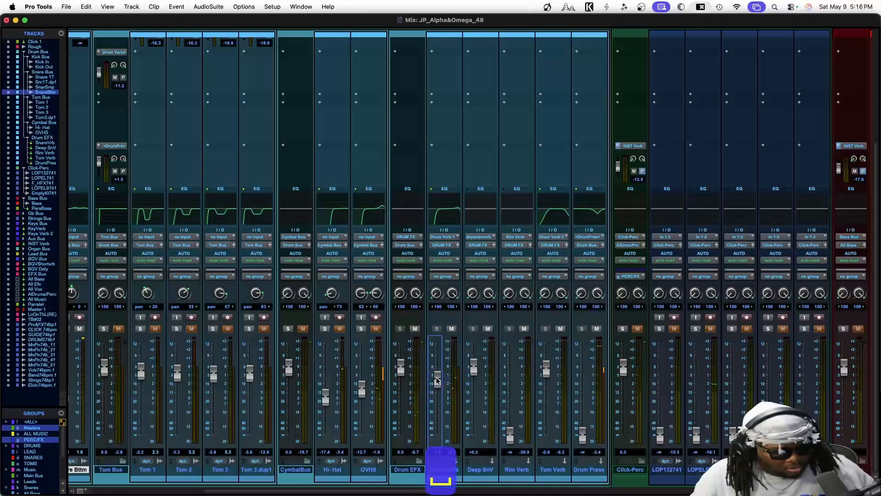
{"action": "key", "text": "super+s"}
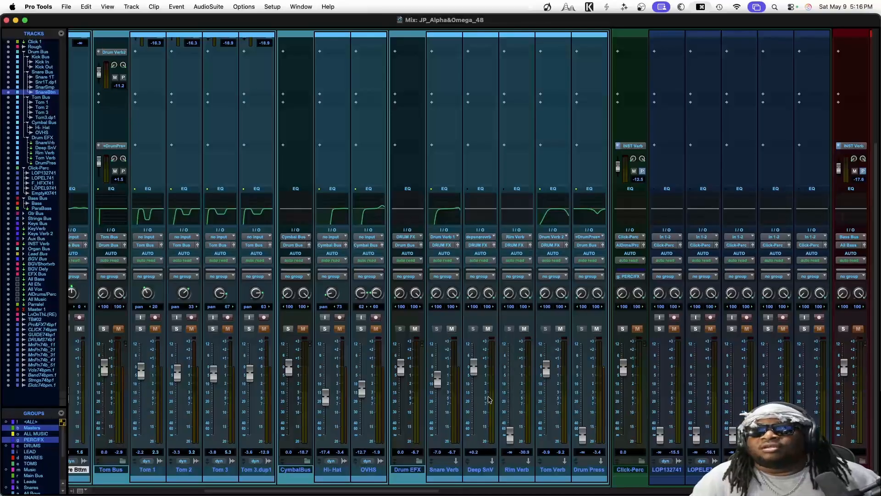
Hide the Deep SnV and Rim Verb tracks and make them inactive.
{"action": "left_click", "coordinate": [474, 469]}
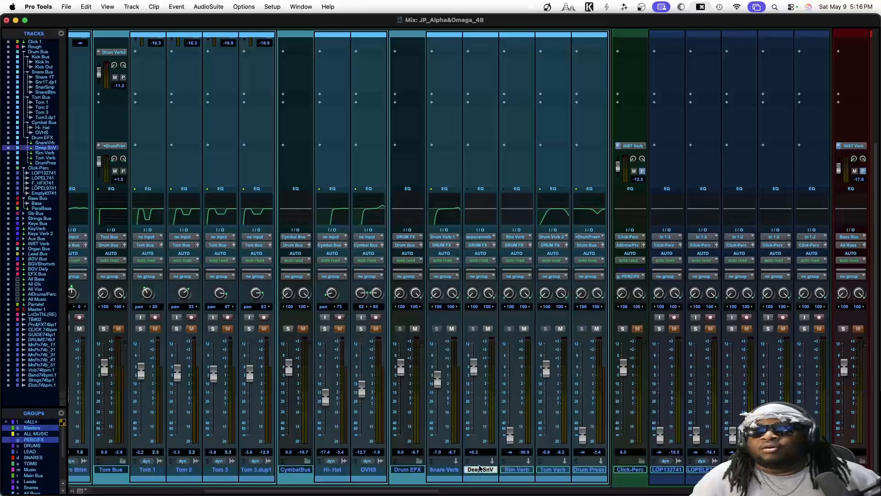
{"action": "right_click", "coordinate": [478, 470]}
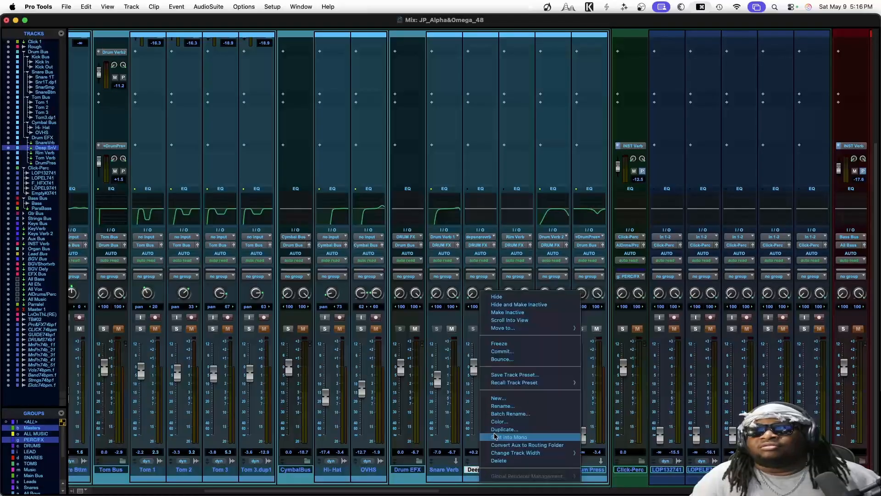
{"action": "left_click", "coordinate": [509, 304]}
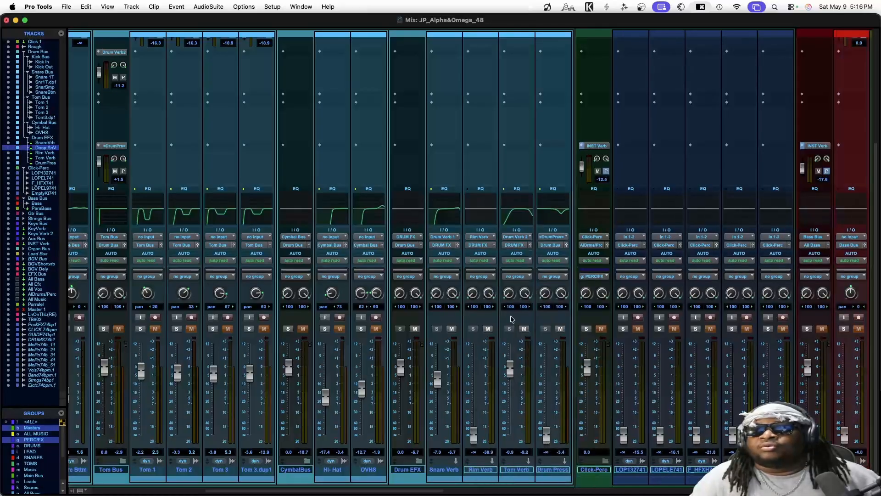
{"action": "right_click", "coordinate": [481, 470]}
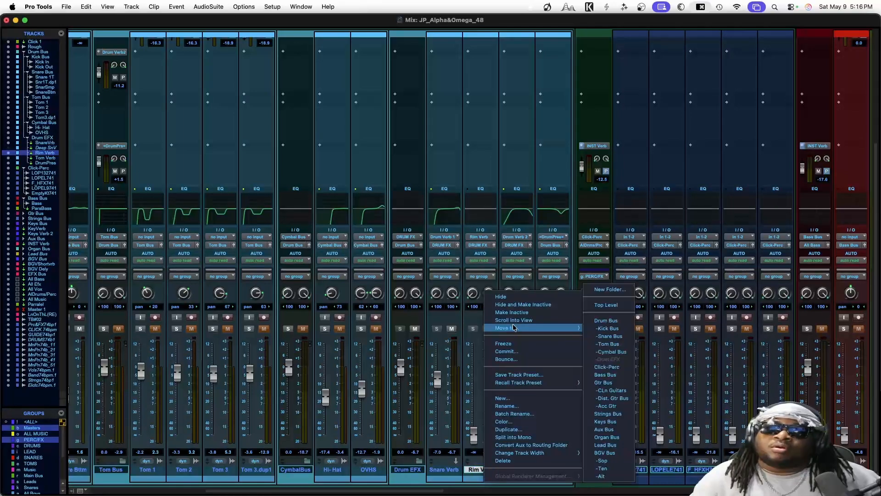
{"action": "left_click", "coordinate": [512, 305]}
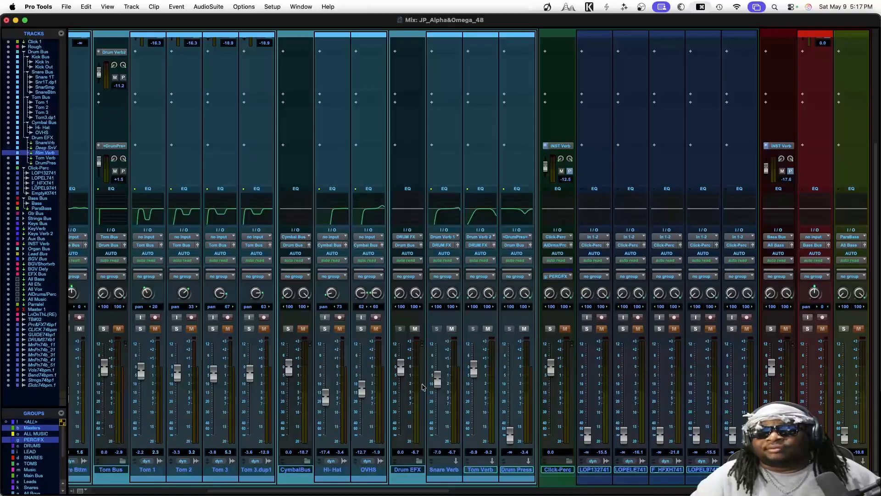
Take the Snare Bus out of solo and solo the Tom Bus instead.
{"action": "scroll", "coordinate": [423, 387], "scroll_direction": "left", "scroll_amount": 5}
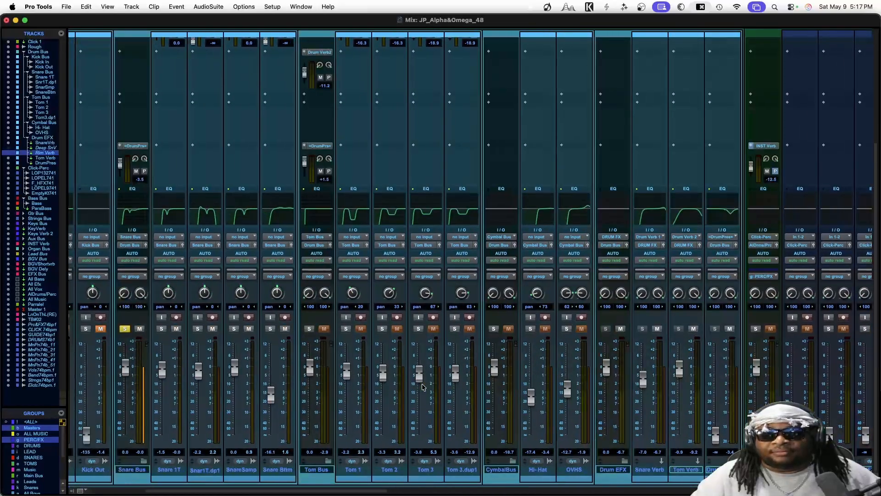
{"action": "scroll", "coordinate": [424, 387], "scroll_direction": "left", "scroll_amount": 2}
{"action": "left_click", "coordinate": [191, 329]}
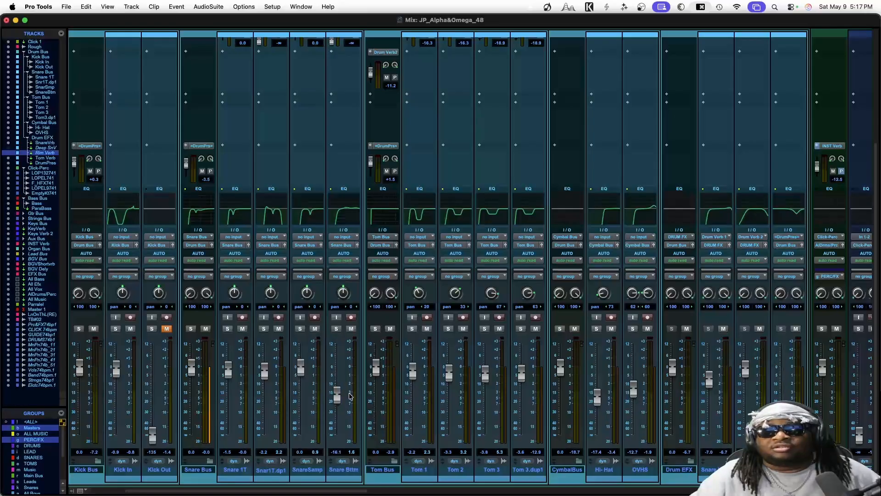
{"action": "scroll", "coordinate": [353, 359], "scroll_direction": "right", "scroll_amount": 3}
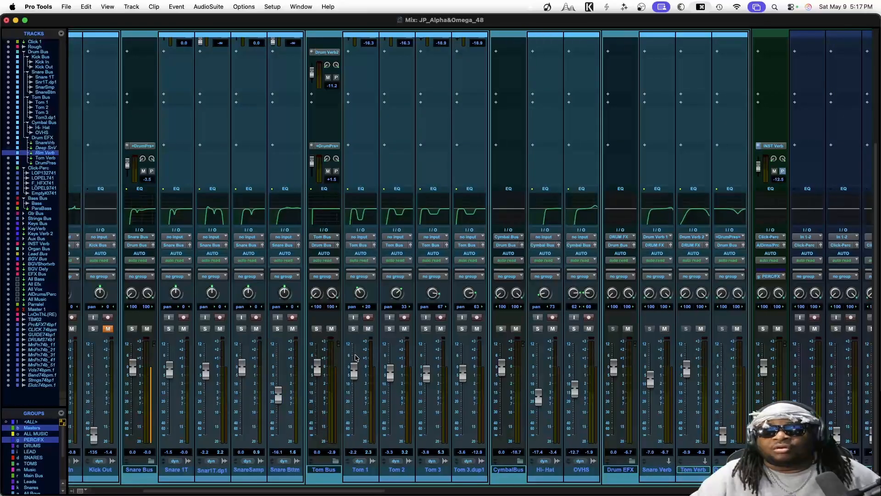
{"action": "scroll", "coordinate": [398, 361], "scroll_direction": "right", "scroll_amount": 10}
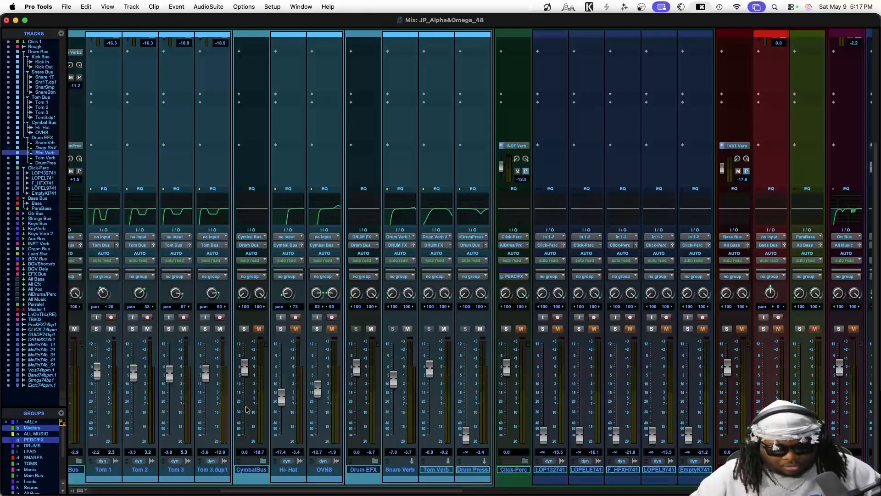
Switch to the Edit window and look through the drum tracks' timeline for the first tom fill.
{"action": "key", "text": "super+equal"}
{"action": "scroll", "coordinate": [347, 388], "scroll_direction": "up", "scroll_amount": 5}
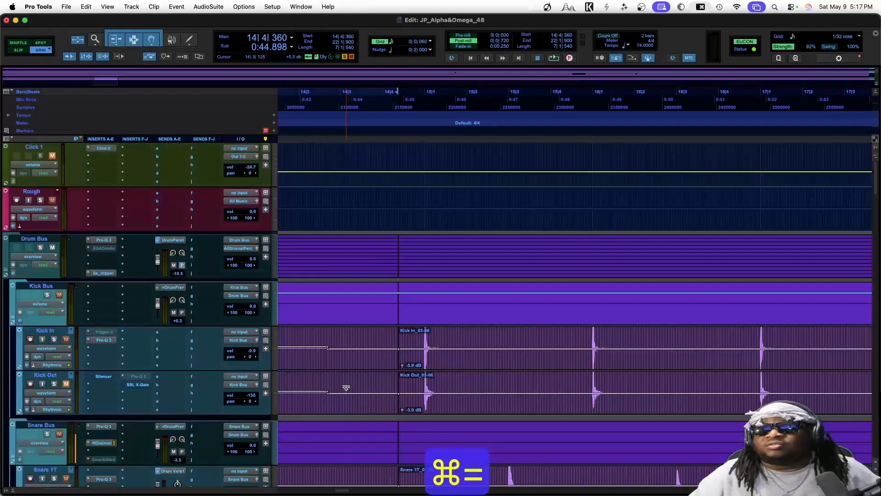
{"action": "key", "text": "super+bracketleft"}
{"action": "key", "text": "super+bracketleft"}
{"action": "scroll", "coordinate": [346, 388], "scroll_direction": "down", "scroll_amount": 4}
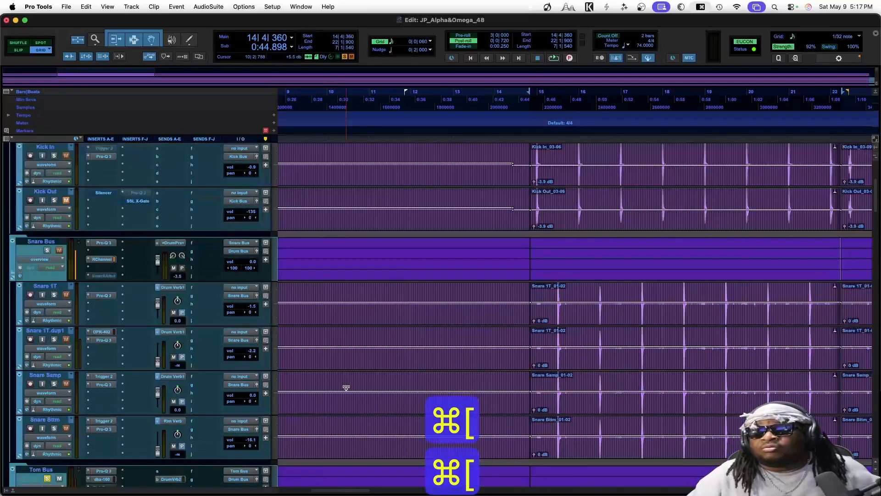
{"action": "scroll", "coordinate": [346, 388], "scroll_direction": "down", "scroll_amount": 5}
{"action": "scroll", "coordinate": [346, 388], "scroll_direction": "right", "scroll_amount": 10}
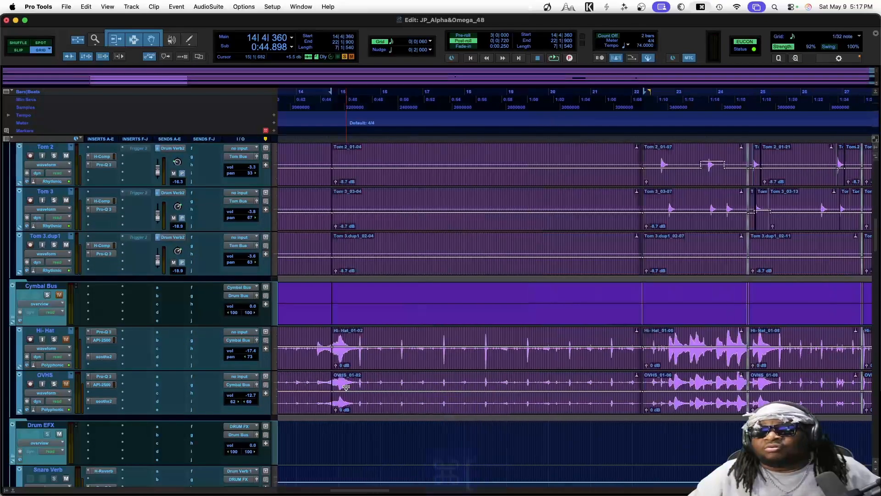
{"action": "scroll", "coordinate": [346, 388], "scroll_direction": "left", "scroll_amount": 12}
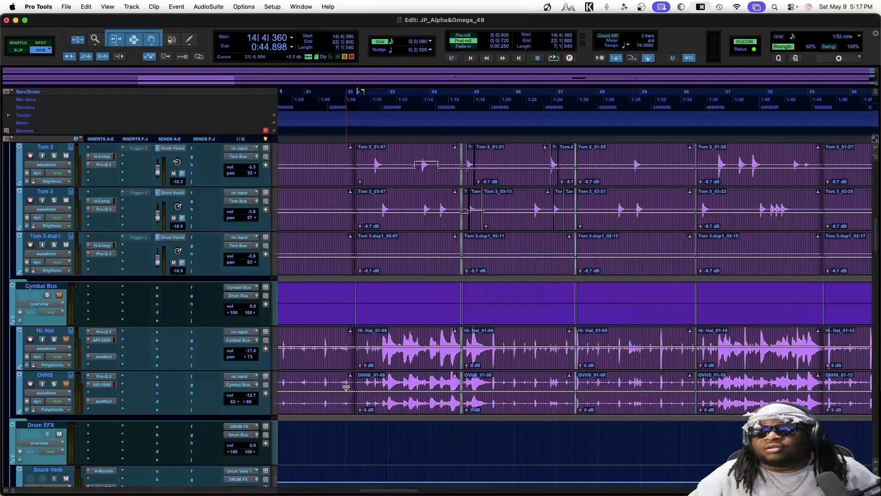
{"action": "scroll", "coordinate": [347, 388], "scroll_direction": "left", "scroll_amount": 4}
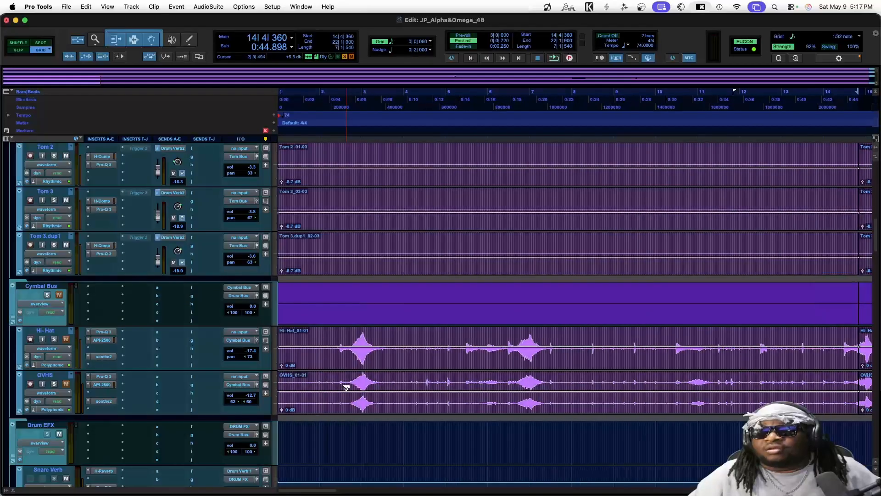
{"action": "key", "text": "super+bracketleft"}
{"action": "scroll", "coordinate": [346, 388], "scroll_direction": "up", "scroll_amount": 4}
{"action": "scroll", "coordinate": [347, 388], "scroll_direction": "right", "scroll_amount": 5}
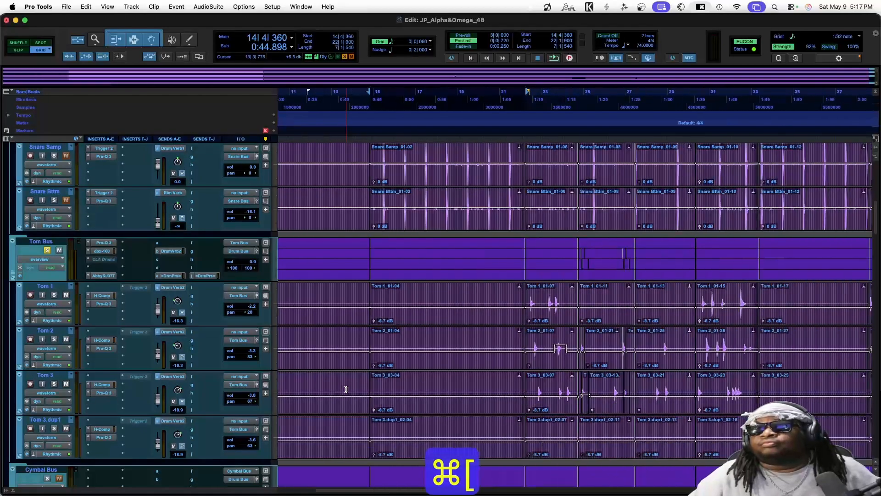
Select the first fill across Tom 1, Tom 2 and Tom 3 from 22|2|900 to 23|1|120, play it, and return to the Mix window.
{"action": "left_click", "coordinate": [539, 338]}
{"action": "key", "text": "super+bracketright"}
{"action": "key", "text": "super+bracketright"}
{"action": "key", "text": "super+bracketright"}
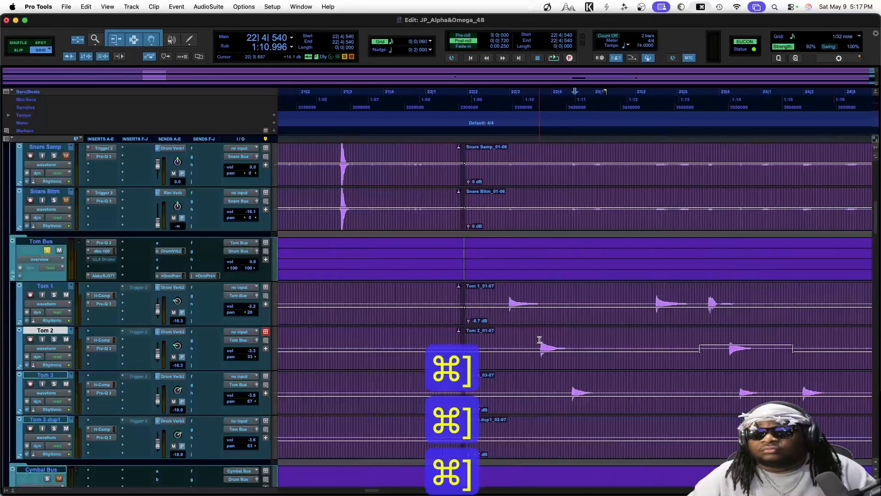
{"action": "left_click_drag", "start_coordinate": [598, 385], "coordinate": [507, 321]}
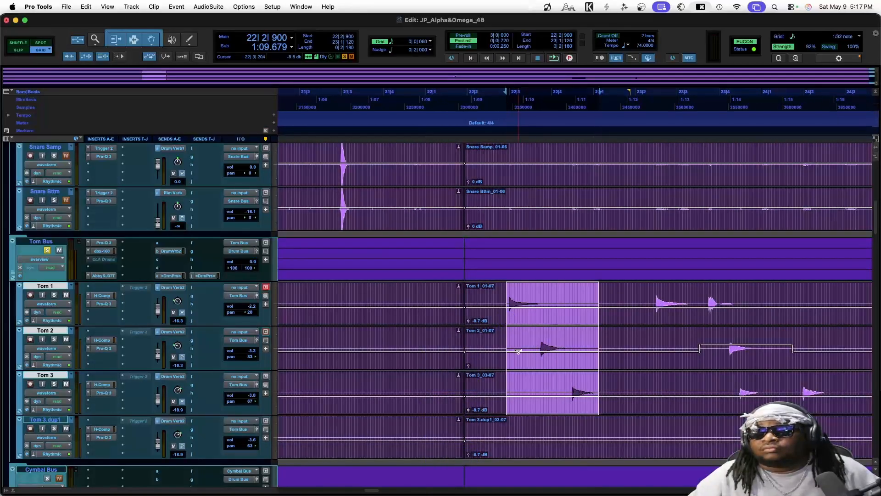
{"action": "key", "text": "space"}
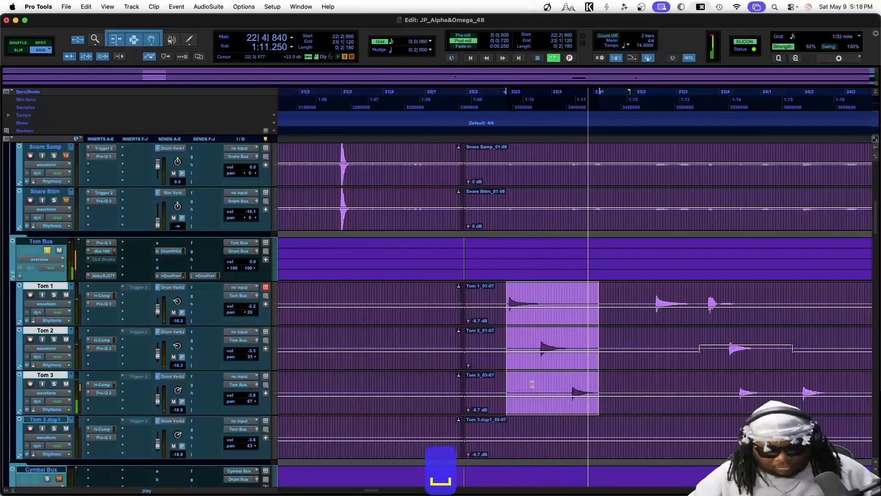
{"action": "key", "text": "super+equal"}
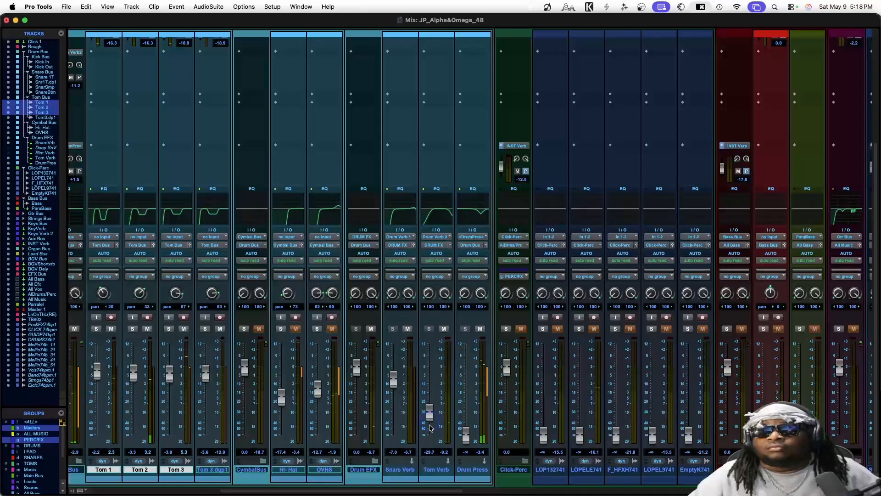
Raise the Tom Verb track's level to -6.2 dB and turn off Output Echoes in its H-Reverb.
{"action": "mouse_move", "coordinate": [430, 363]}
{"action": "left_mouse_down"}
{"action": "mouse_move", "coordinate": [424, 394]}
{"action": "mouse_move", "coordinate": [425, 376]}
{"action": "left_mouse_up"}
{"action": "scroll", "coordinate": [425, 376], "scroll_direction": "up", "scroll_amount": 5}
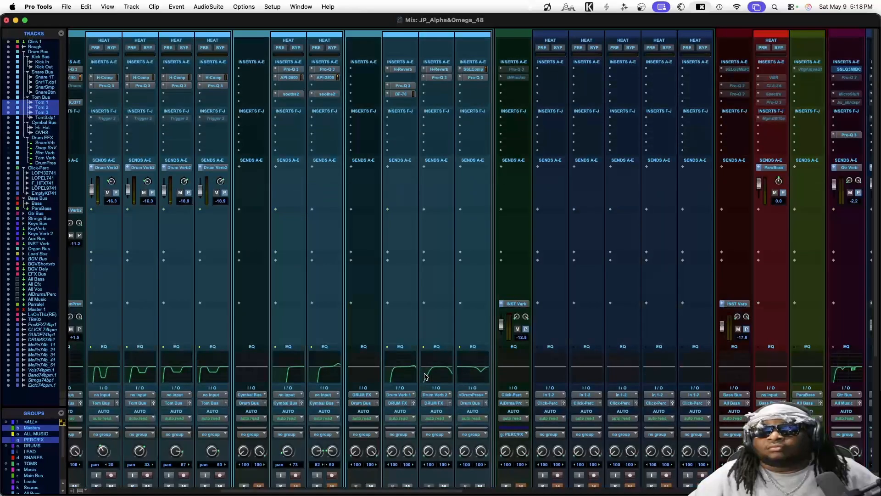
{"action": "left_click", "coordinate": [438, 70]}
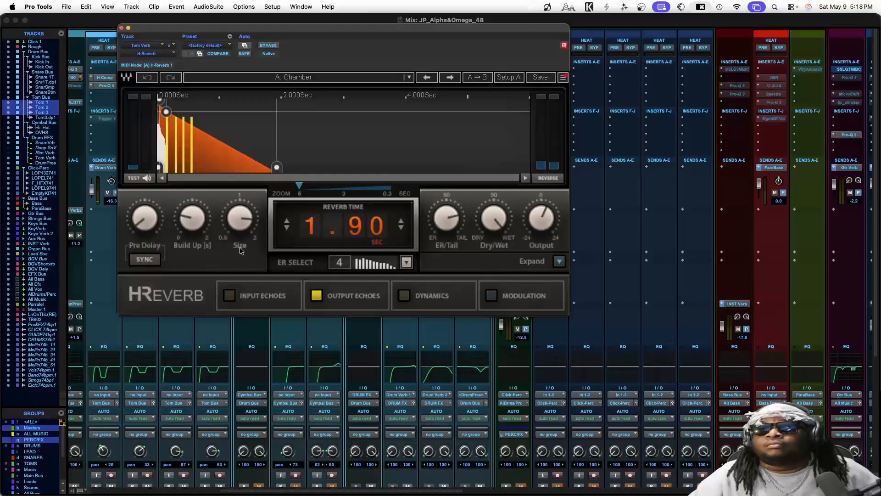
{"action": "left_click", "coordinate": [317, 297]}
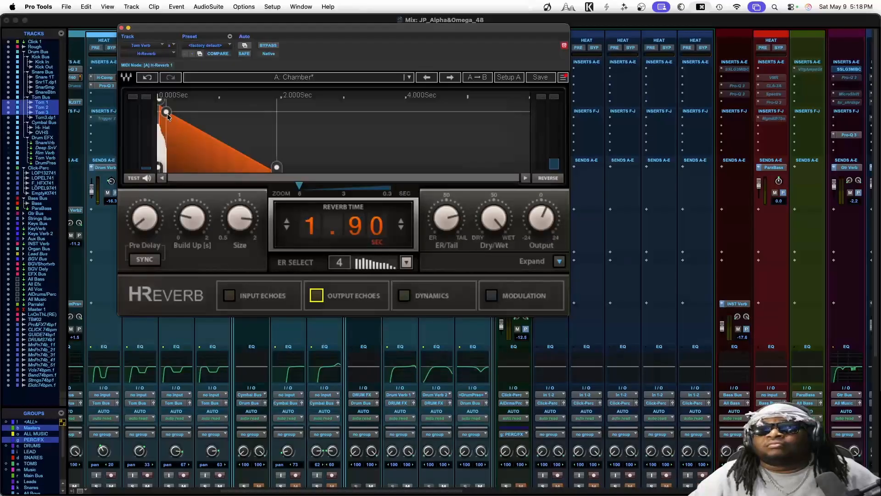
Reshape the Tom Verb's H-Reverb decay envelope with a later, lower mid-decay point and a slightly longer build-up.
{"action": "left_click_drag", "start_coordinate": [167, 112], "coordinate": [189, 116]}
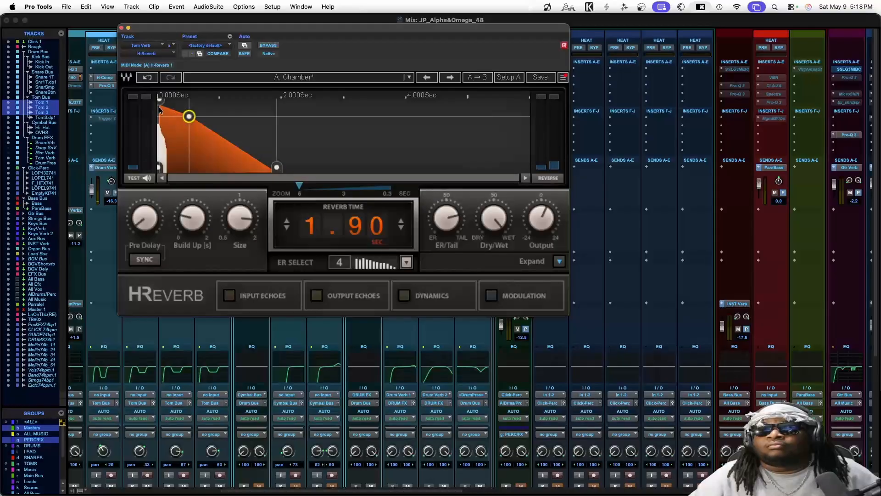
{"action": "left_click", "coordinate": [161, 131]}
{"action": "left_click_drag", "start_coordinate": [161, 130], "coordinate": [227, 122]}
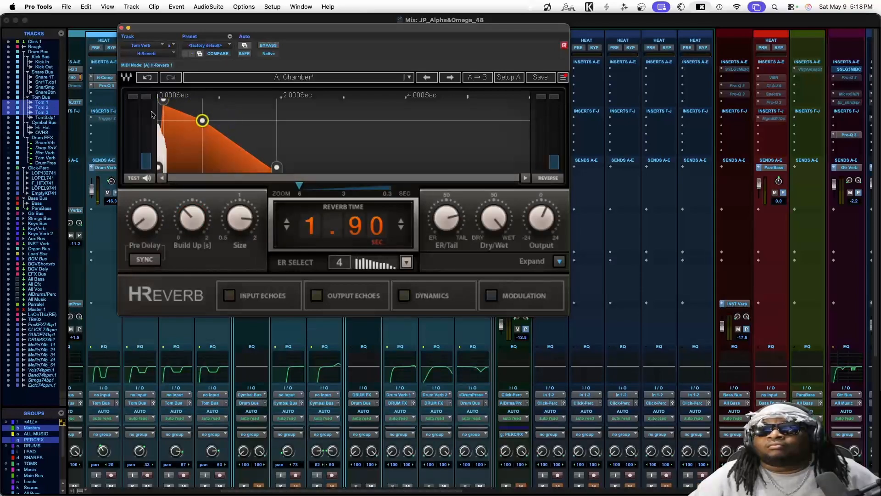
{"action": "left_click_drag", "start_coordinate": [164, 103], "coordinate": [160, 101]}
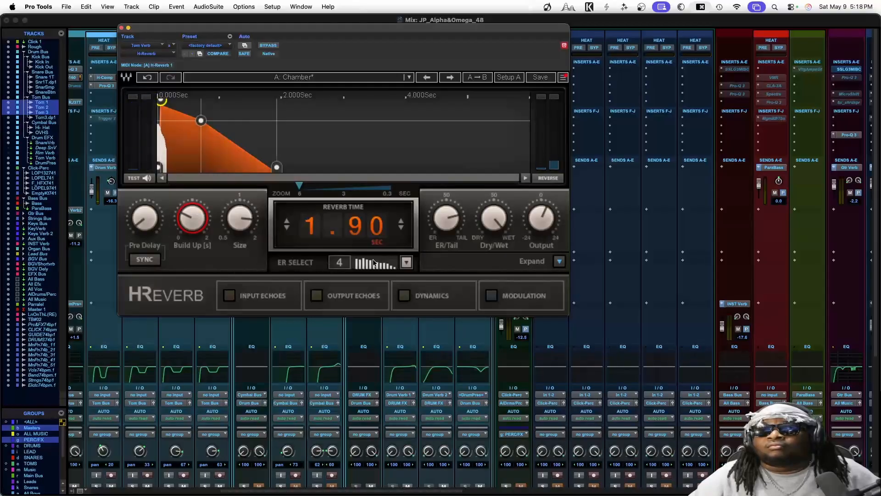
Set the Tom Verb's H-Reverb time to 2.08 seconds, keep early reflection pattern 4, and close the plug-in.
{"action": "left_click", "coordinate": [406, 262]}
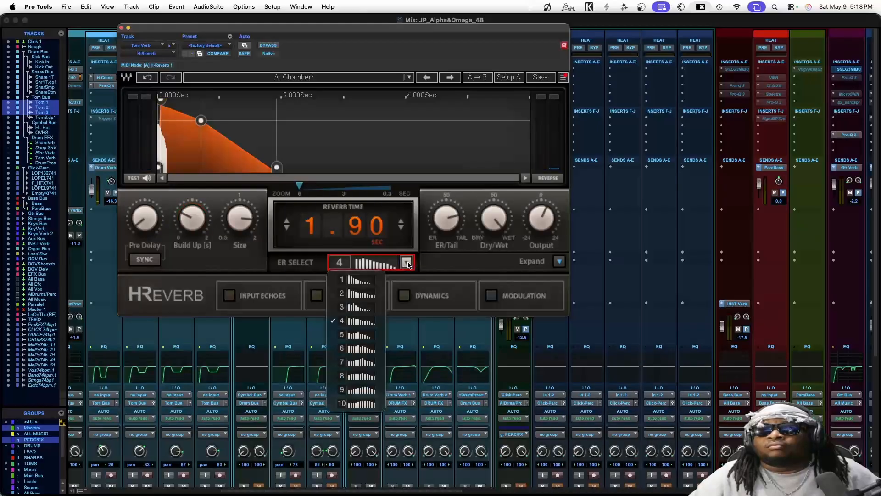
{"action": "left_click", "coordinate": [436, 266]}
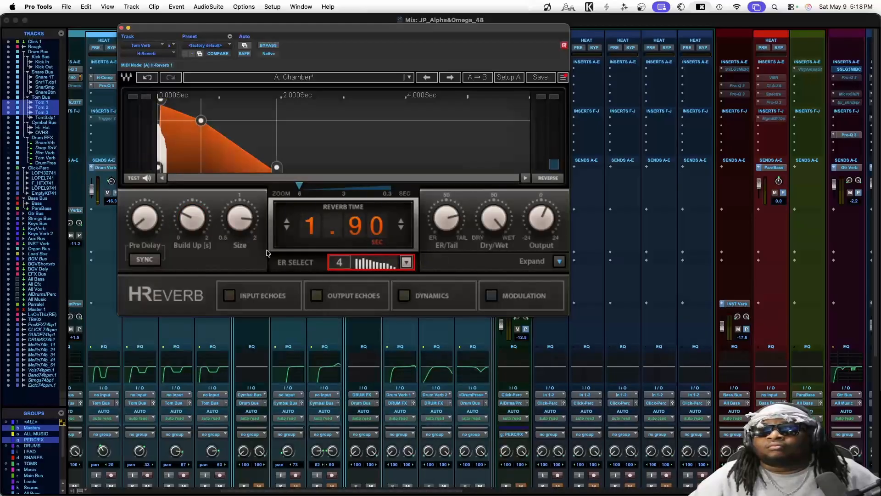
{"action": "left_click_drag", "start_coordinate": [299, 186], "coordinate": [348, 186]}
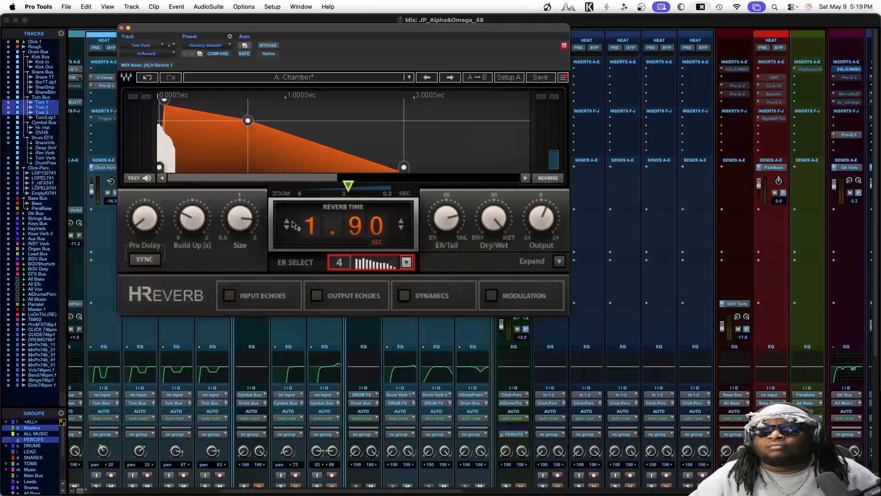
{"action": "left_click_drag", "start_coordinate": [294, 225], "coordinate": [273, 218]}
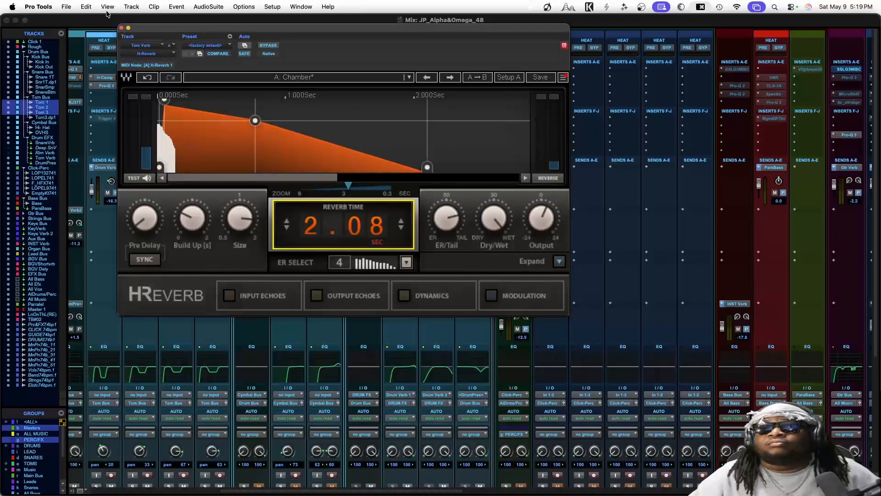
{"action": "left_click", "coordinate": [121, 28]}
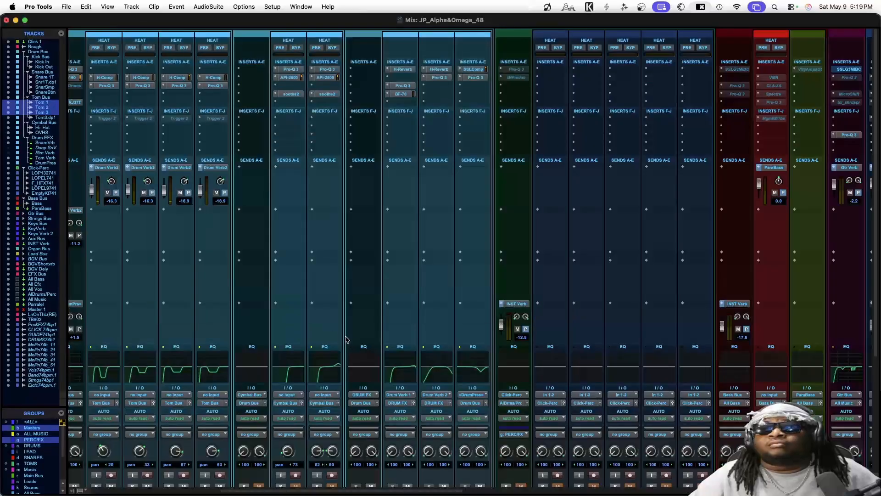
In the Tom Verb's Pro-Q 3, add a bell cut of about 4 dB near 4 kHz and set the low cut to about 141 Hz.
{"action": "scroll", "coordinate": [346, 339], "scroll_direction": "down", "scroll_amount": 5}
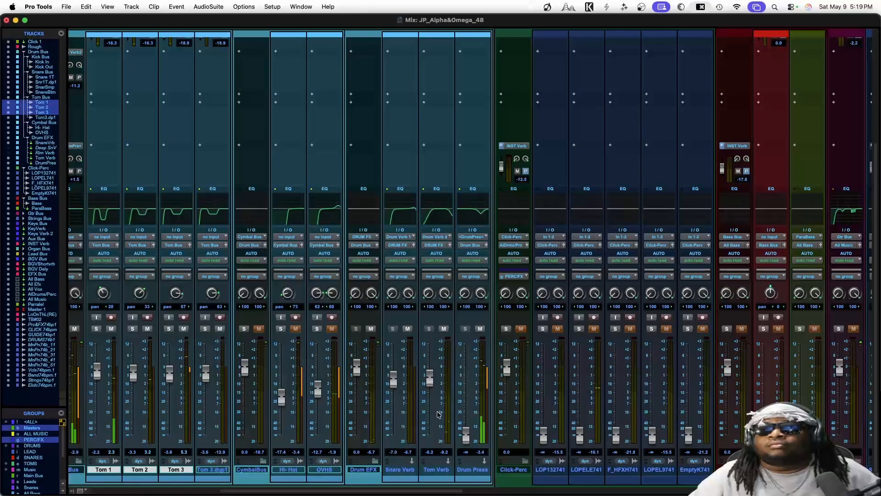
{"action": "scroll", "coordinate": [438, 415], "scroll_direction": "up", "scroll_amount": 5}
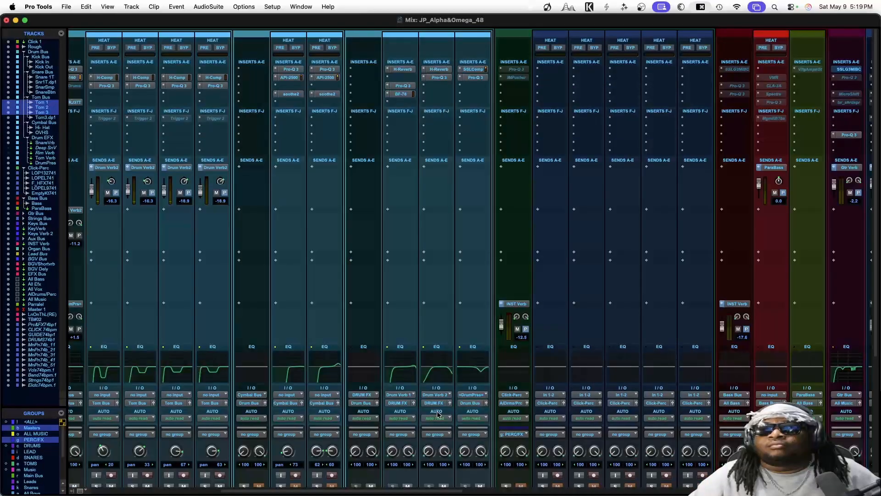
{"action": "left_click", "coordinate": [437, 78]}
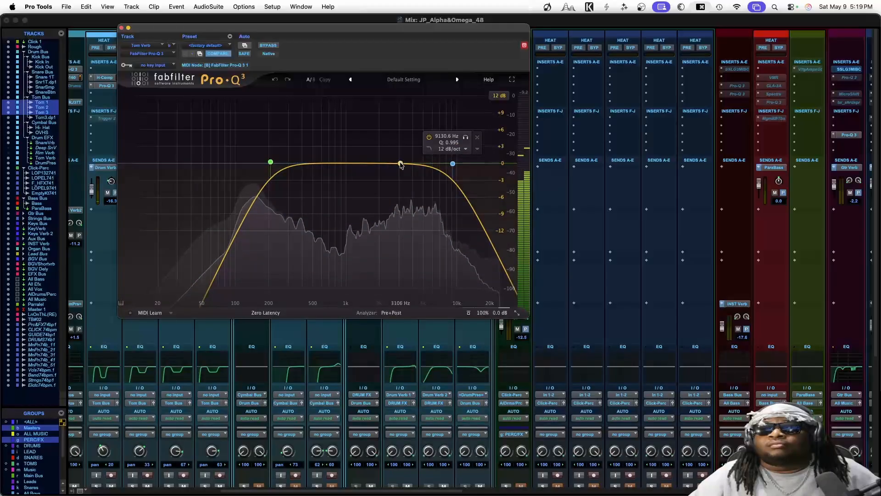
{"action": "left_click", "coordinate": [401, 164]}
{"action": "left_click_drag", "start_coordinate": [401, 164], "coordinate": [400, 137]}
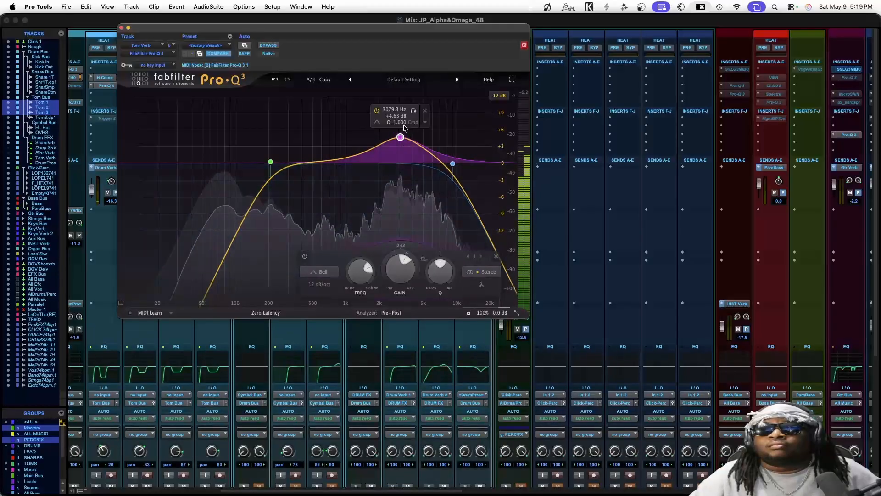
{"action": "left_click_drag", "start_coordinate": [416, 111], "coordinate": [415, 184]}
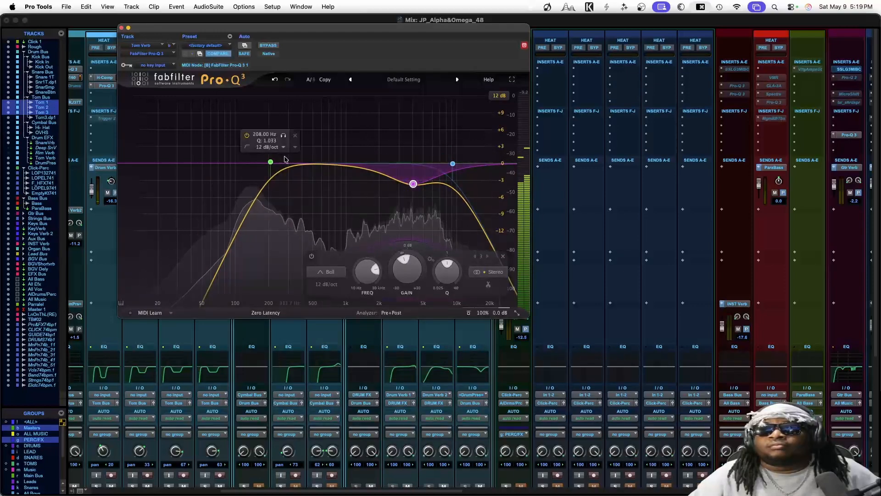
{"action": "left_click_drag", "start_coordinate": [270, 162], "coordinate": [251, 159]}
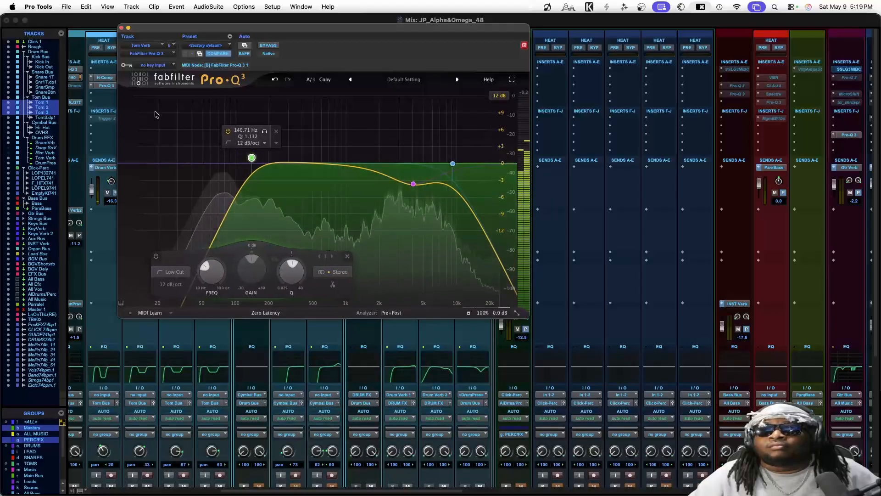
{"action": "left_click", "coordinate": [121, 28]}
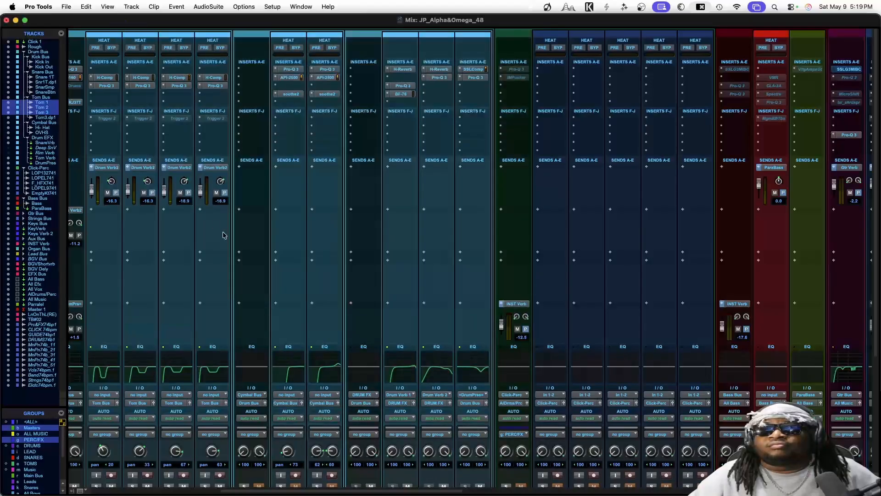
Save the session with playback stopped and take the Tom Bus out of solo.
{"action": "scroll", "coordinate": [224, 235], "scroll_direction": "down", "scroll_amount": 5}
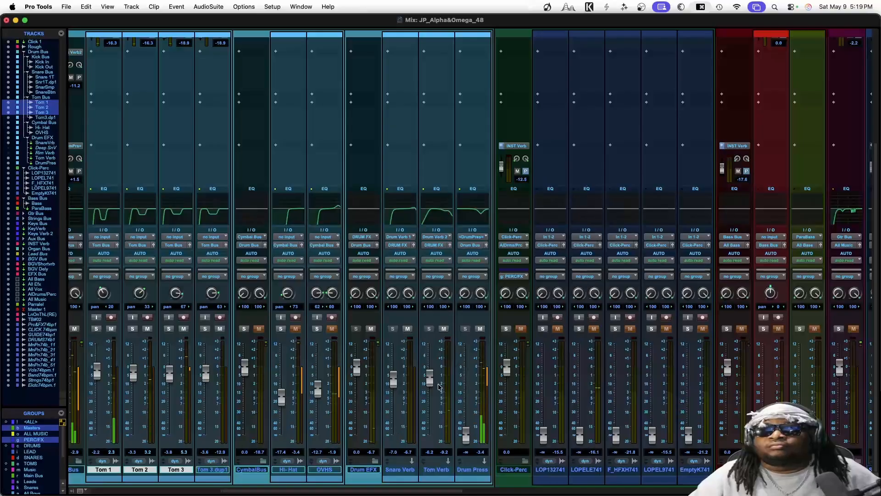
{"action": "key", "text": "space"}
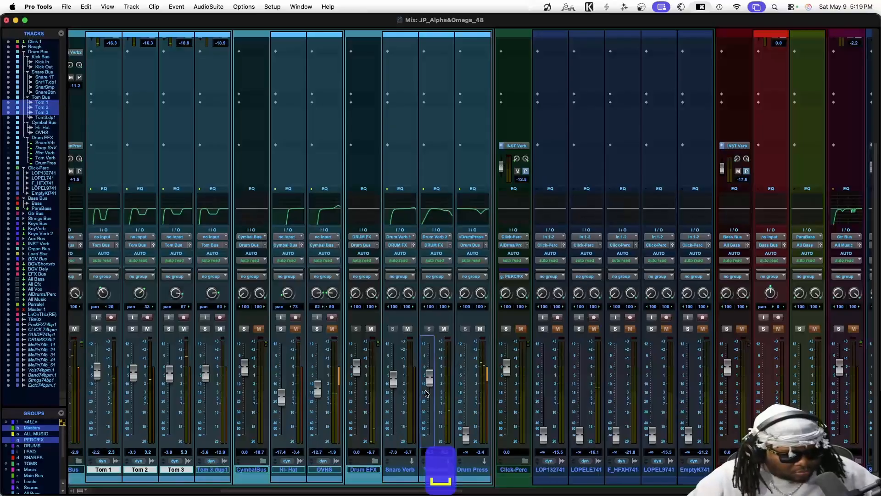
{"action": "key", "text": "super+s"}
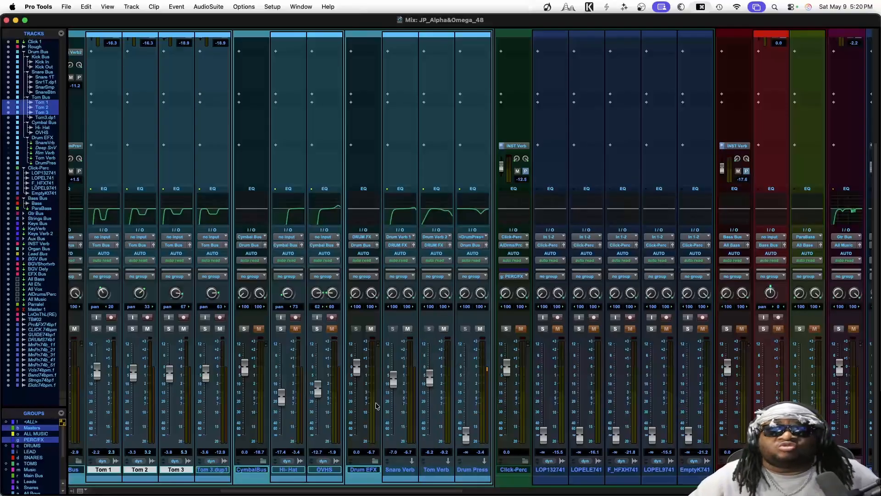
{"action": "scroll", "coordinate": [282, 430], "scroll_direction": "left", "scroll_amount": 10}
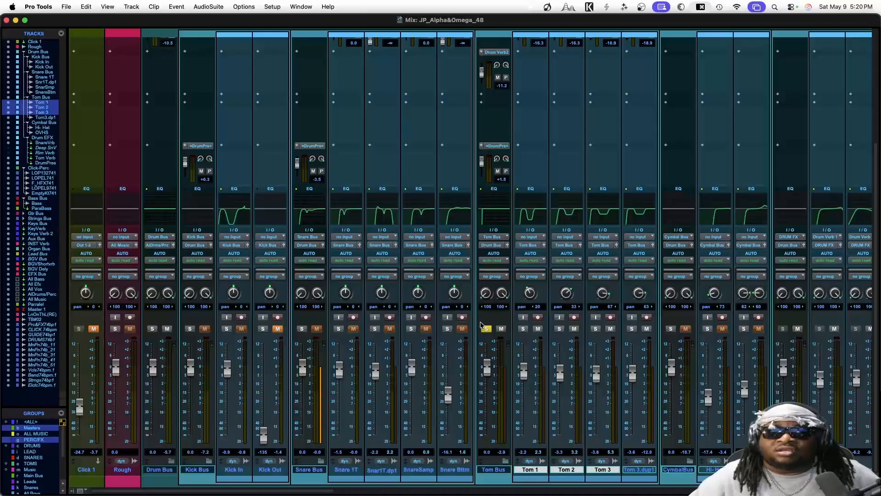
{"action": "left_click", "coordinate": [487, 329]}
Open the SSLComp on the Drum Press track and play the drums to check its compression.
{"action": "scroll", "coordinate": [482, 394], "scroll_direction": "right", "scroll_amount": 8}
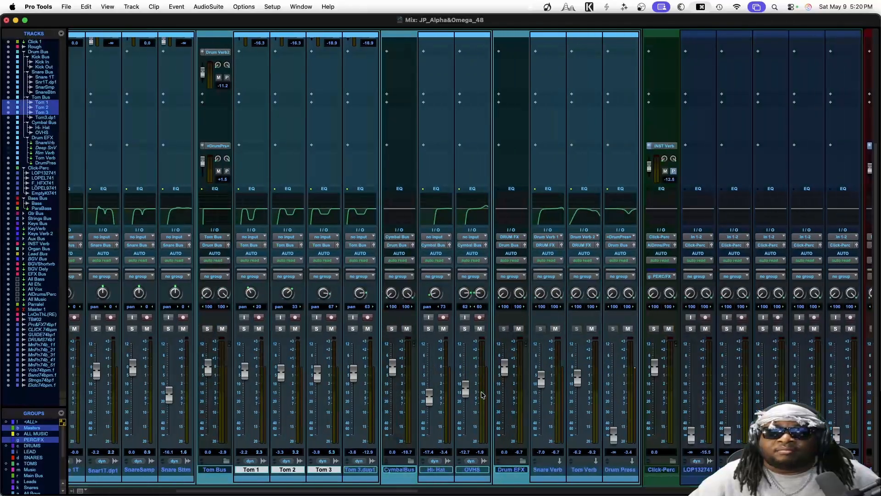
{"action": "scroll", "coordinate": [482, 394], "scroll_direction": "right", "scroll_amount": 5}
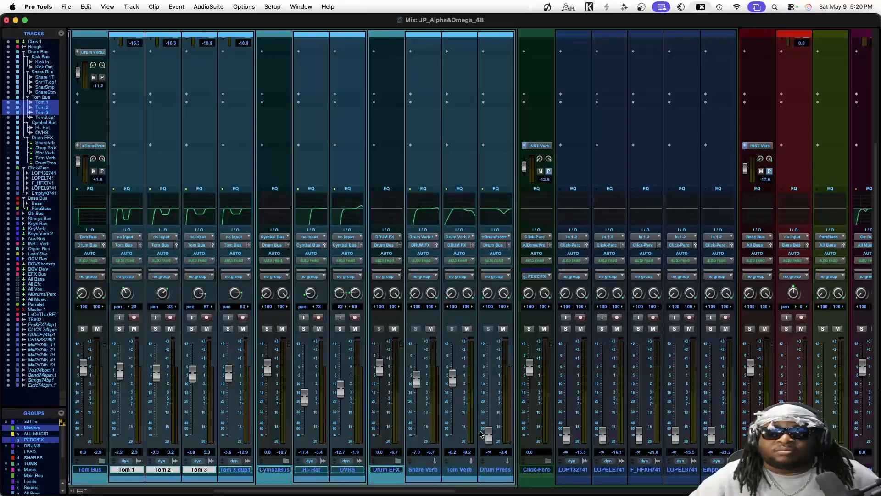
{"action": "scroll", "coordinate": [476, 326], "scroll_direction": "up", "scroll_amount": 5}
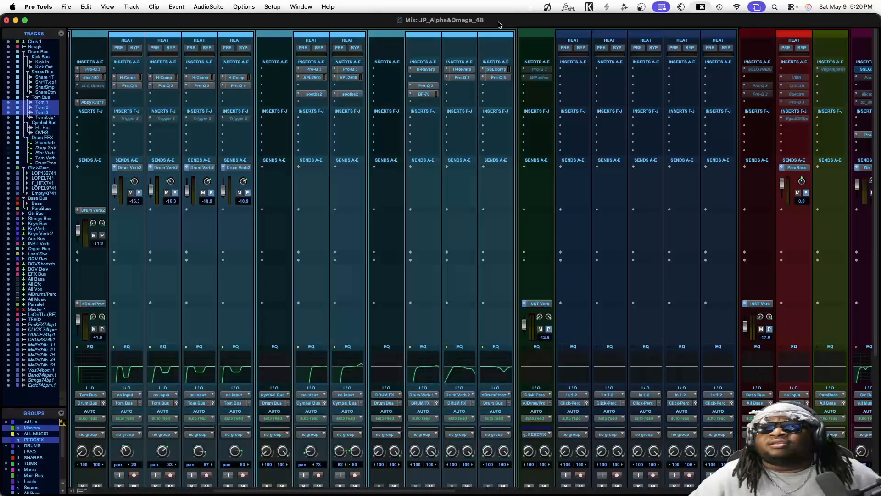
{"action": "left_click", "coordinate": [497, 69]}
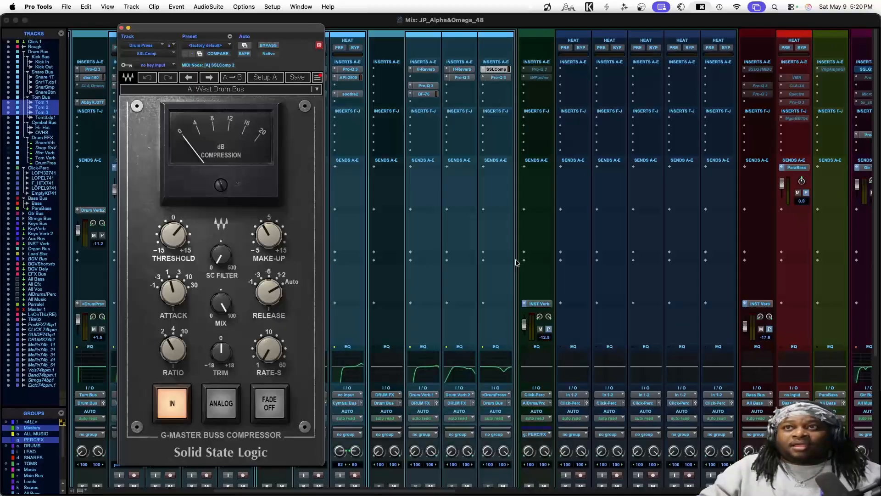
{"action": "scroll", "coordinate": [516, 262], "scroll_direction": "down", "scroll_amount": 5}
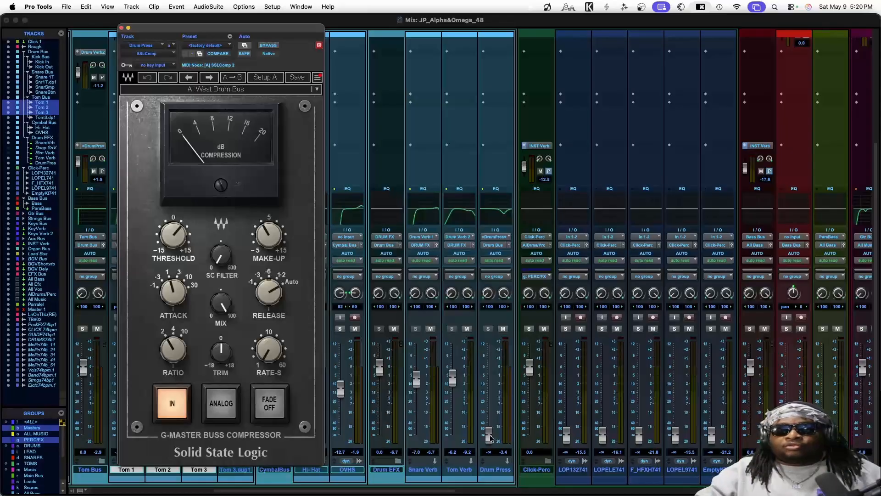
{"action": "key", "text": "space"}
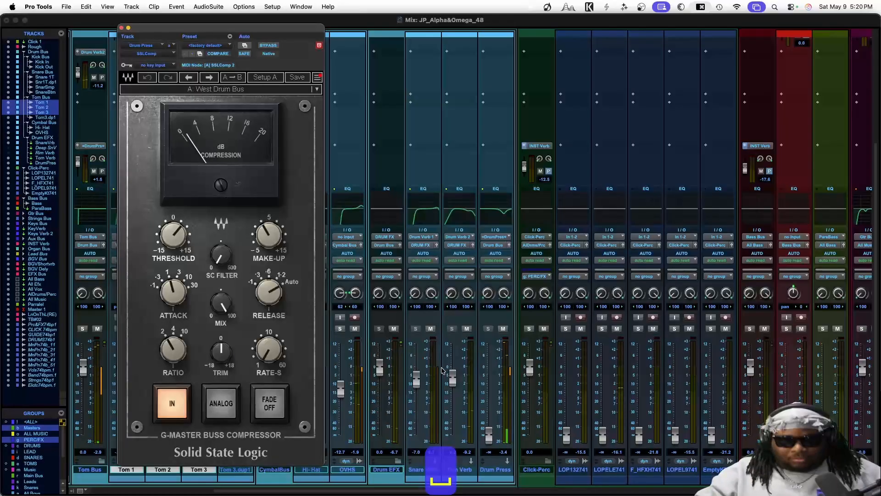
Close the compressor, select the Hi-Hat_01-10 clip in the Edit window, play the tom fills there, and return to the Mix window.
{"action": "key", "text": "super+equal"}
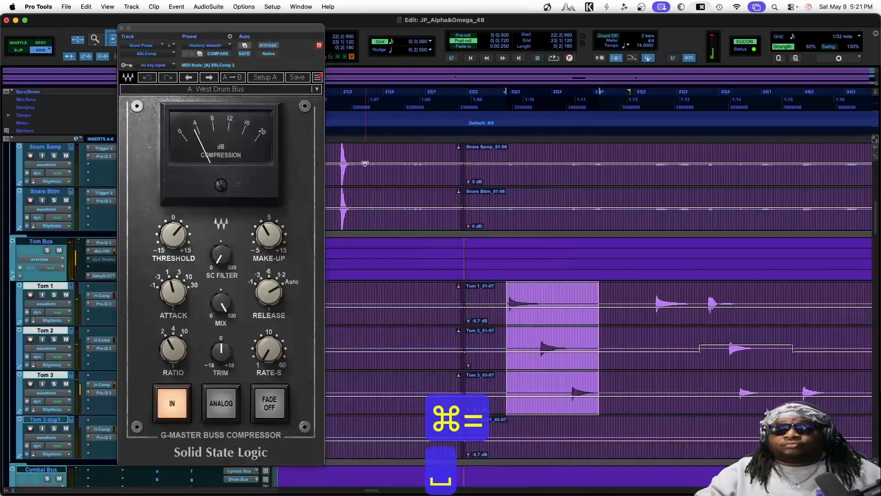
{"action": "left_click", "coordinate": [122, 27]}
{"action": "key", "text": "super+bracketleft"}
{"action": "key", "text": "super+bracketleft"}
{"action": "key", "text": "super+bracketleft"}
{"action": "key", "text": "super+bracketleft"}
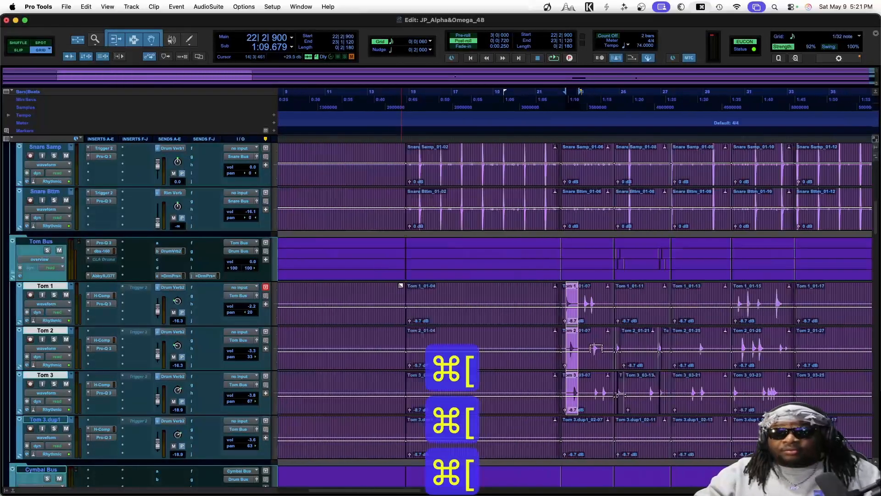
{"action": "scroll", "coordinate": [387, 272], "scroll_direction": "up", "scroll_amount": 6}
{"action": "scroll", "coordinate": [388, 273], "scroll_direction": "down", "scroll_amount": 7}
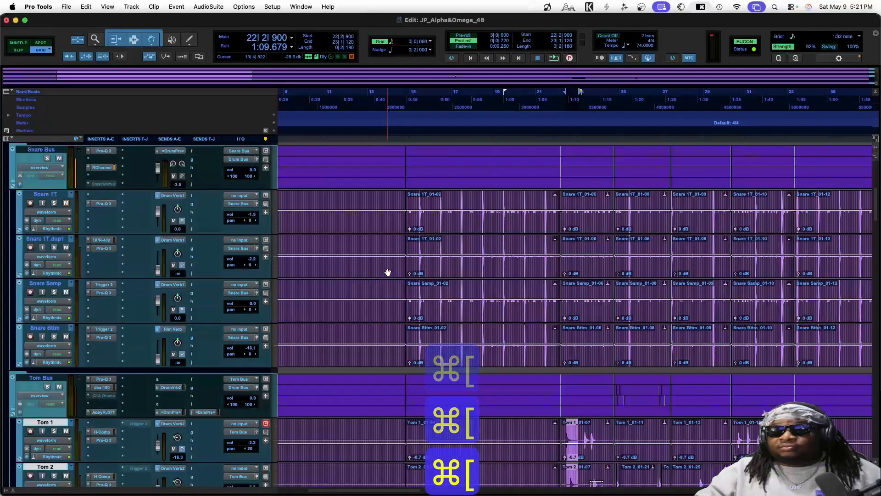
{"action": "scroll", "coordinate": [388, 272], "scroll_direction": "down", "scroll_amount": 1}
{"action": "scroll", "coordinate": [388, 273], "scroll_direction": "right", "scroll_amount": 2}
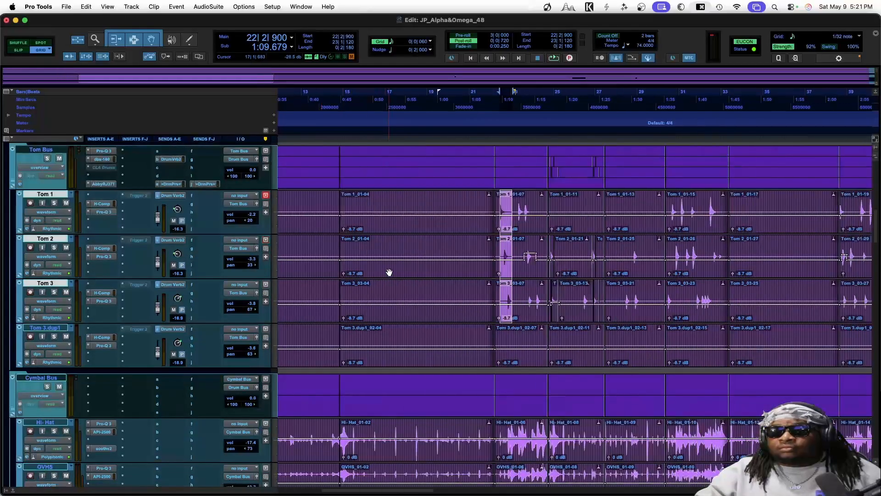
{"action": "left_click", "coordinate": [696, 459]}
{"action": "key", "text": "space"}
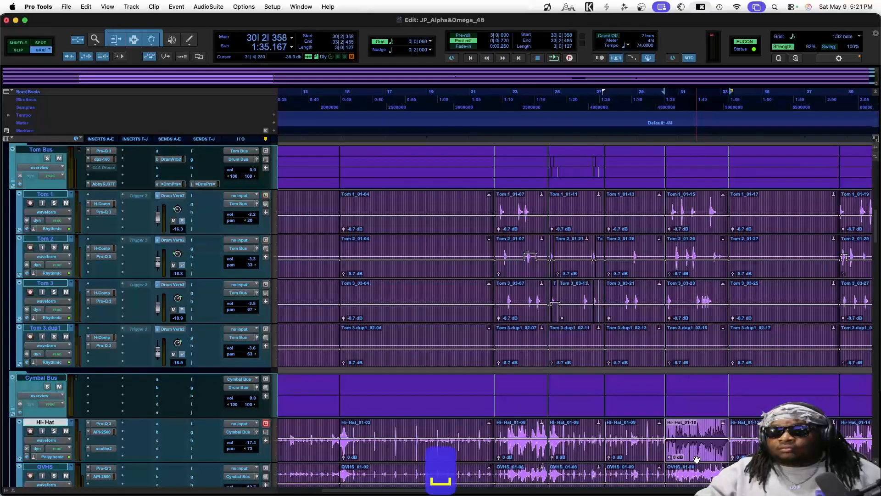
{"action": "scroll", "coordinate": [697, 460], "scroll_direction": "up", "scroll_amount": 2}
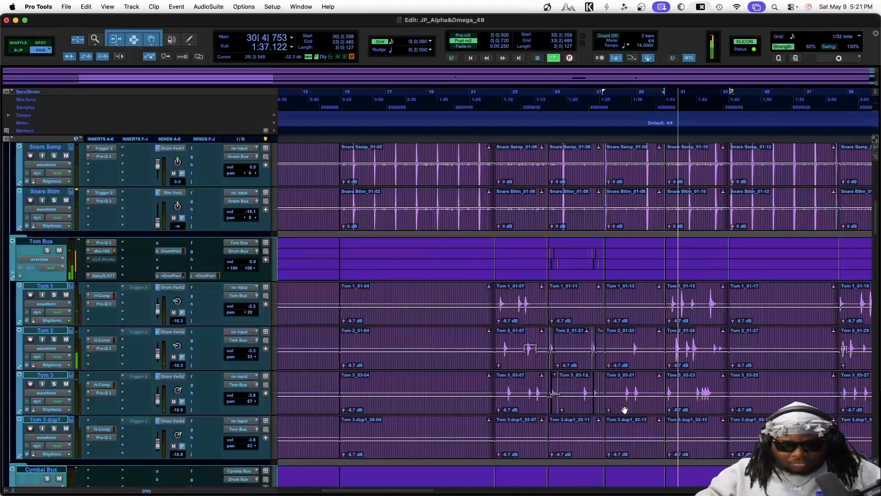
{"action": "key", "text": "super+equal"}
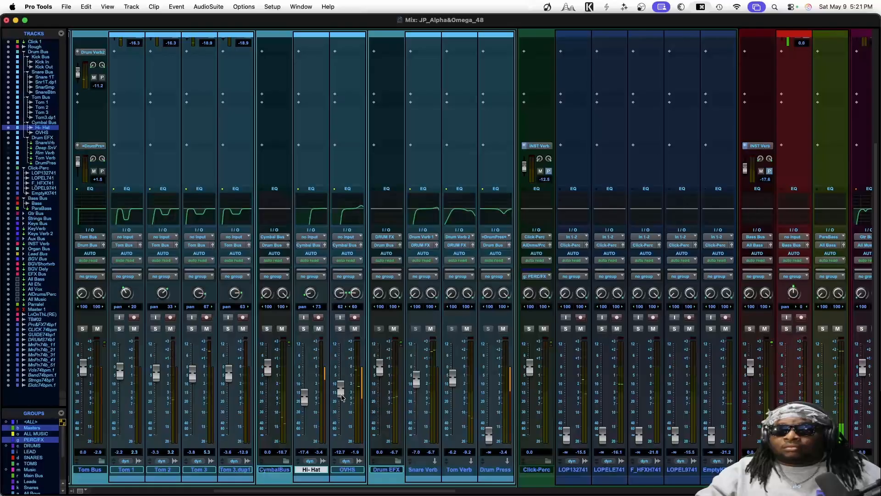
Set the Hi-Hat fader to -16.6 dB and OVHS to -8.9 dB, and bring the Drum Press fader up to -4.9 dB.
{"action": "left_click_drag", "start_coordinate": [342, 397], "coordinate": [306, 399]}
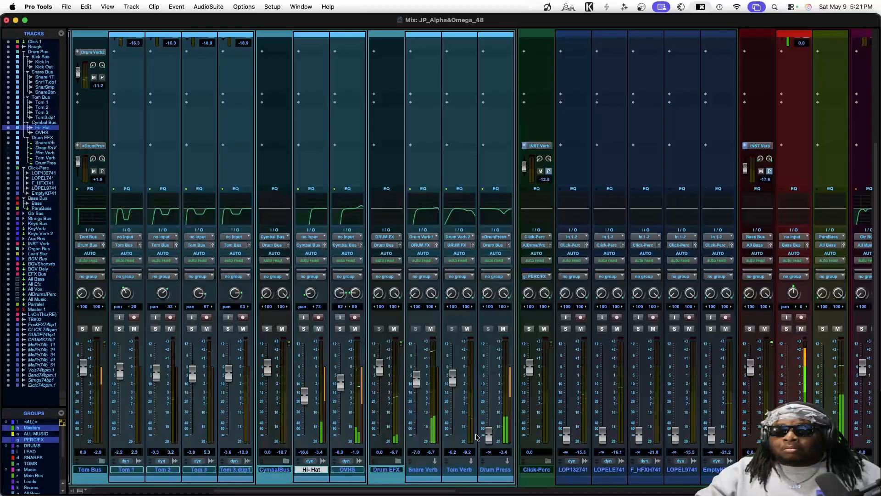
{"action": "left_click_drag", "start_coordinate": [489, 434], "coordinate": [484, 377]}
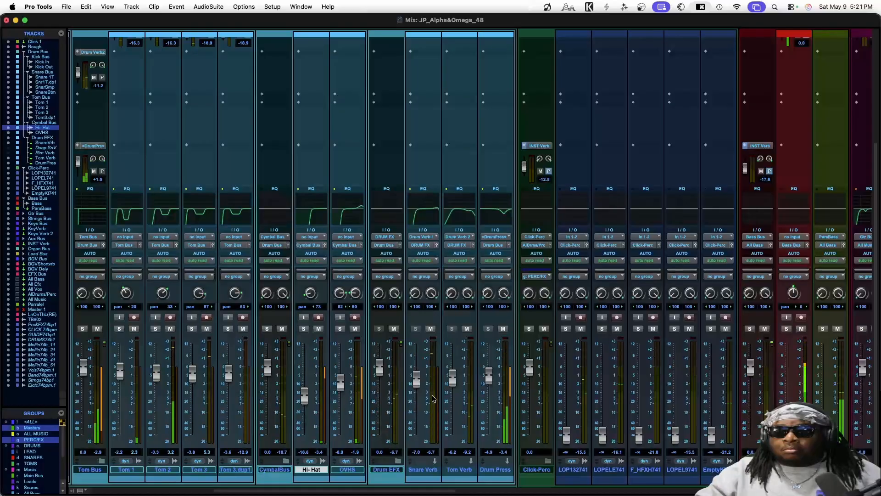
Lower the Kick Bus send to Drum Press to -13.8 dB.
{"action": "scroll", "coordinate": [433, 399], "scroll_direction": "left", "scroll_amount": 5}
{"action": "scroll", "coordinate": [433, 398], "scroll_direction": "left", "scroll_amount": 5}
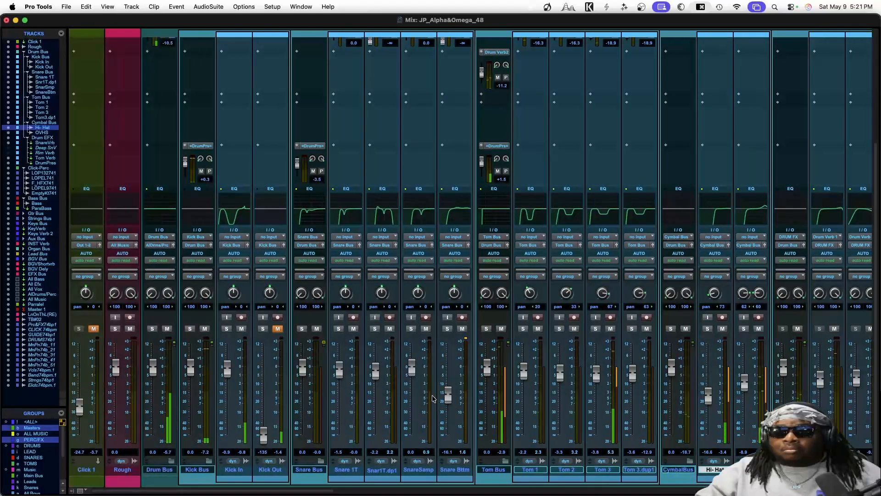
{"action": "scroll", "coordinate": [312, 375], "scroll_direction": "up", "scroll_amount": 3}
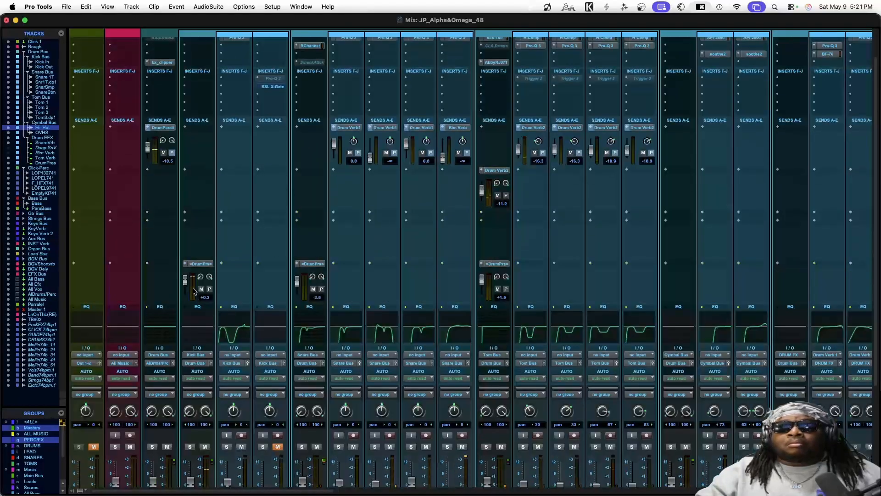
{"action": "left_click", "coordinate": [184, 281]}
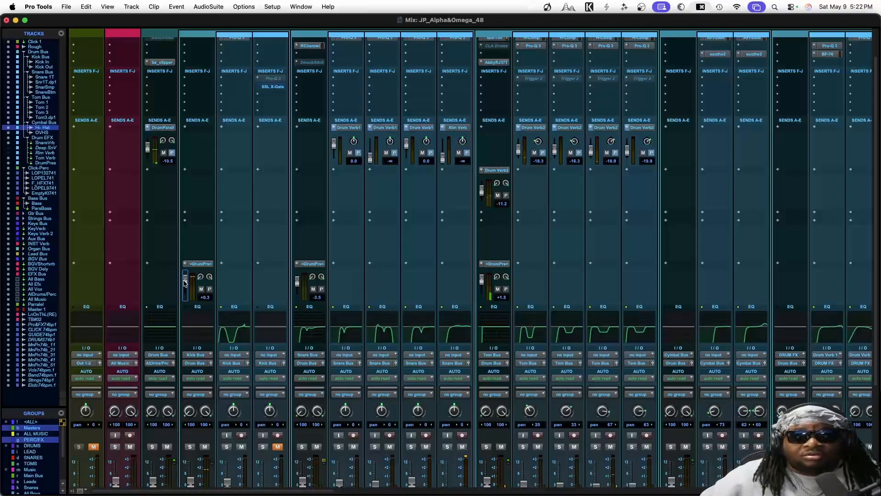
{"action": "left_click_drag", "start_coordinate": [184, 280], "coordinate": [185, 287]}
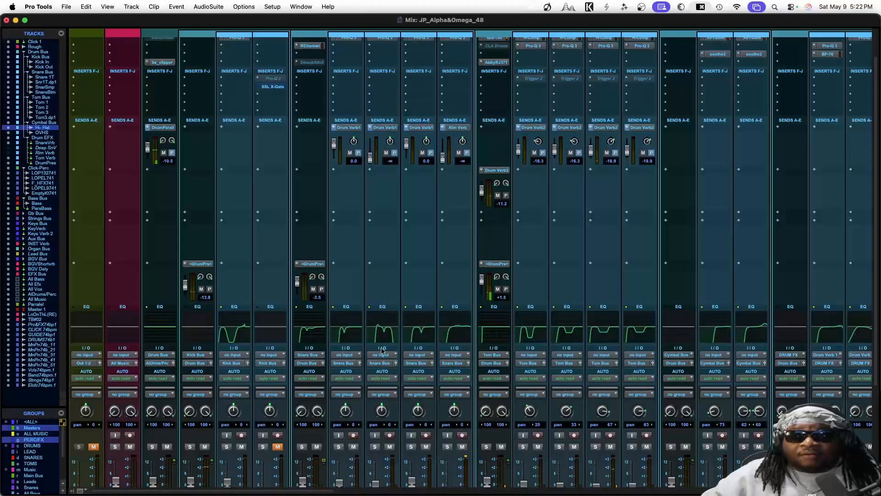
Raise the Drum Press fader to -2.5 dB.
{"action": "scroll", "coordinate": [383, 350], "scroll_direction": "right", "scroll_amount": 10}
{"action": "scroll", "coordinate": [413, 367], "scroll_direction": "down", "scroll_amount": 5}
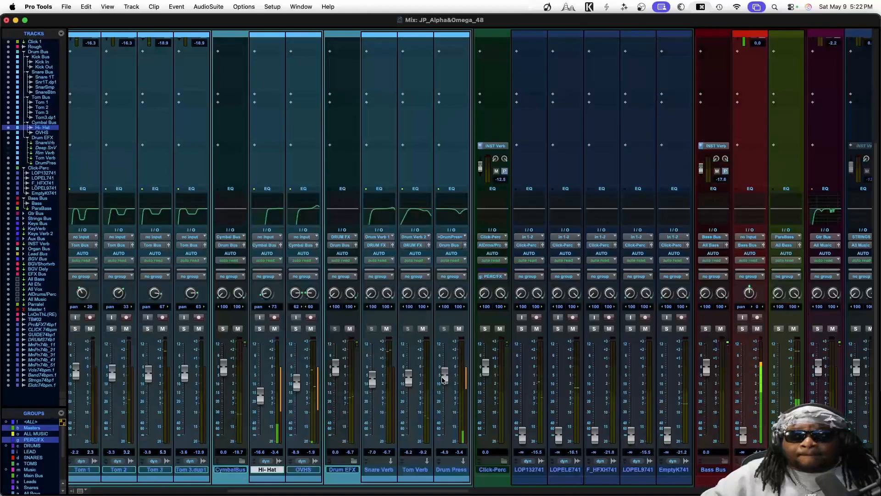
{"action": "left_click_drag", "start_coordinate": [442, 379], "coordinate": [443, 374]}
Lower the threshold of the SSLComp on Drum Press well below 0 for heavier compression, and close the plug-in.
{"action": "scroll", "coordinate": [443, 375], "scroll_direction": "up", "scroll_amount": 5}
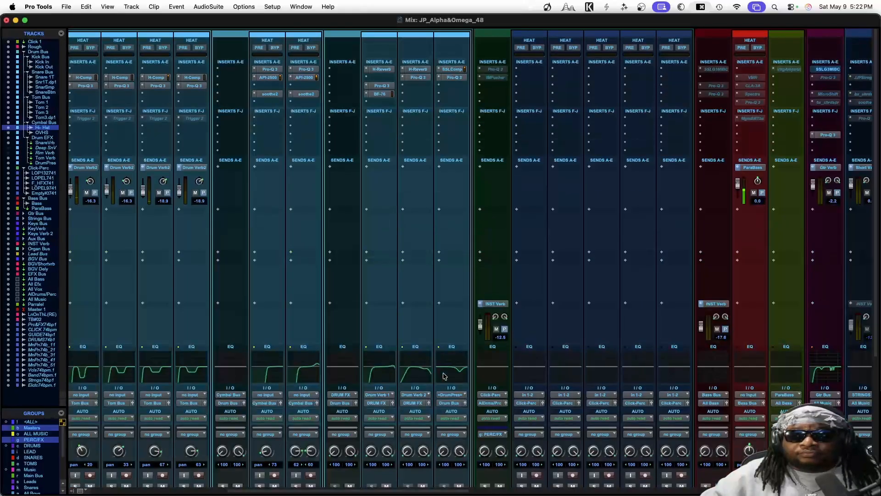
{"action": "left_click", "coordinate": [453, 69]}
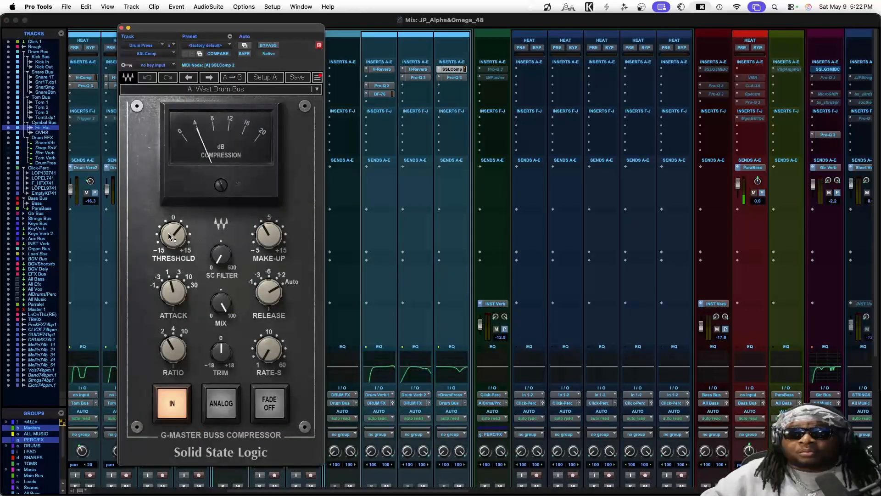
{"action": "left_click_drag", "start_coordinate": [171, 238], "coordinate": [171, 199]}
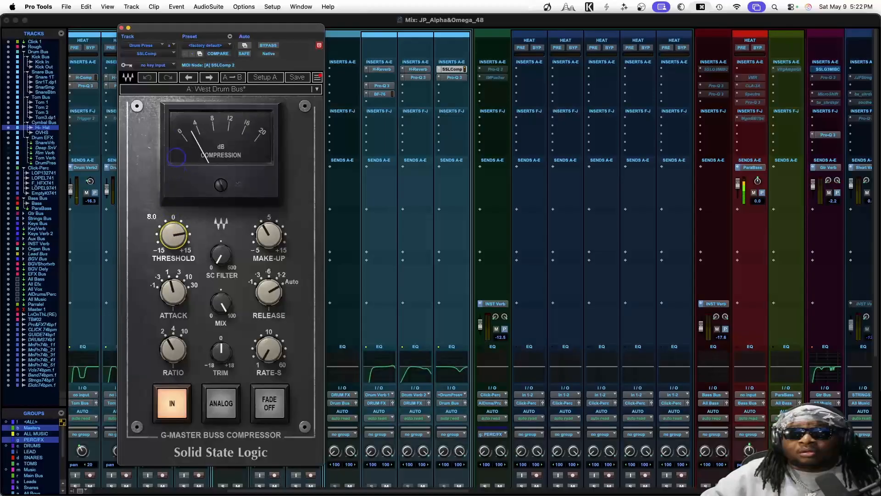
{"action": "left_click_drag", "start_coordinate": [177, 157], "coordinate": [179, 118]}
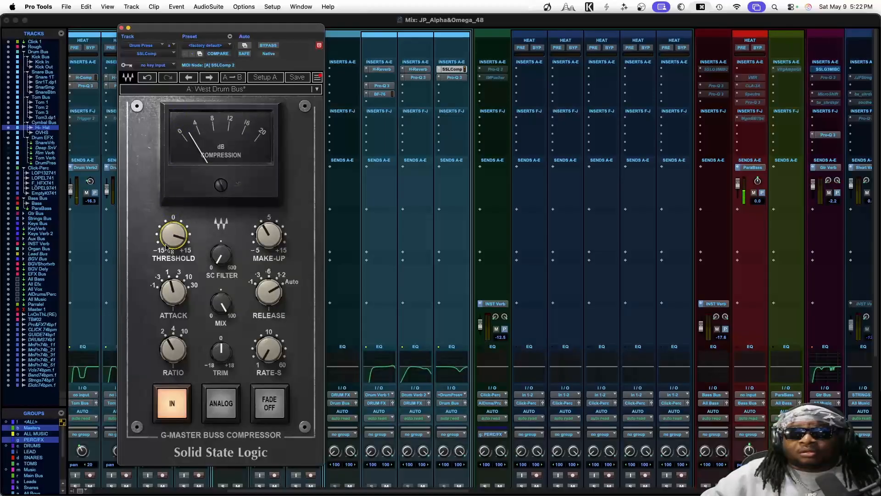
{"action": "left_click_drag", "start_coordinate": [177, 233], "coordinate": [163, 466]}
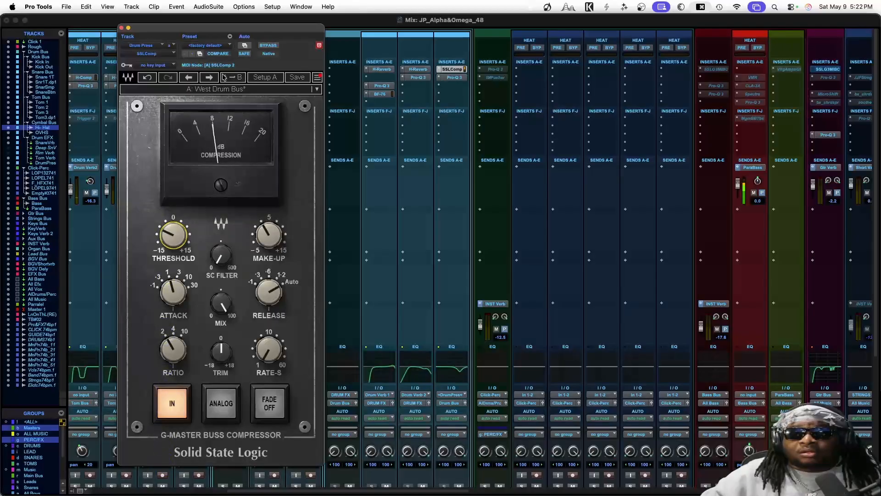
{"action": "left_click", "coordinate": [122, 28]}
Compare the drums with Drum Press muted and unmuted, set its fader to -0.9 dB, and save the session.
{"action": "scroll", "coordinate": [387, 305], "scroll_direction": "down", "scroll_amount": 5}
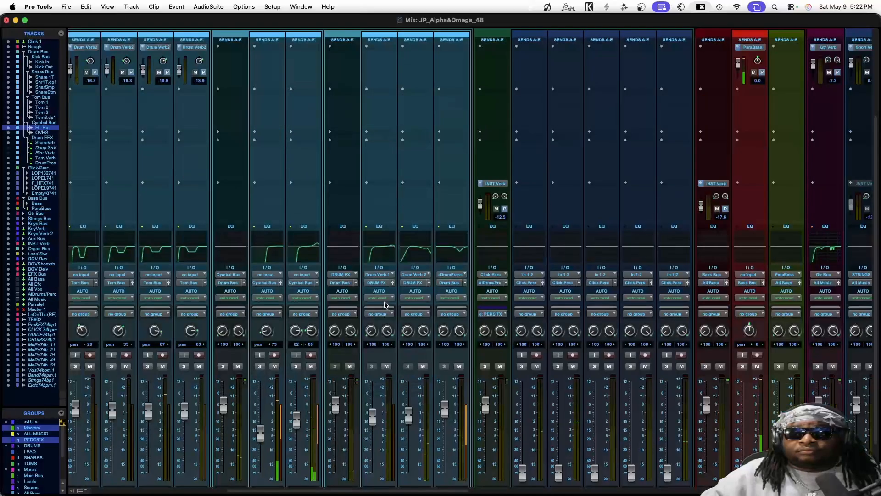
{"action": "left_click", "coordinate": [459, 328]}
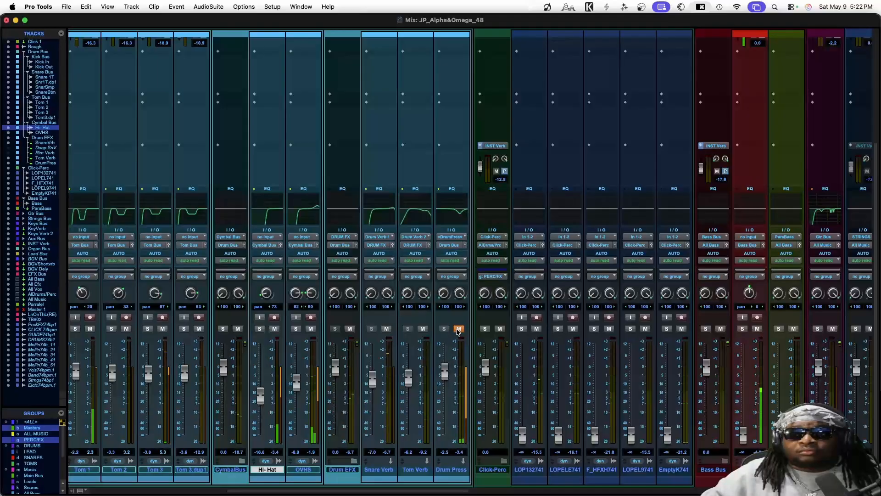
{"action": "left_click", "coordinate": [459, 328]}
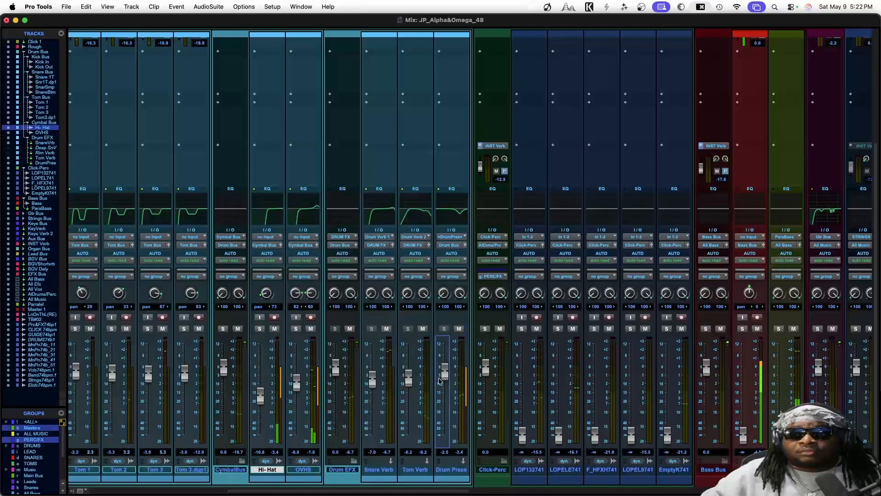
{"action": "left_click_drag", "start_coordinate": [441, 380], "coordinate": [445, 351]}
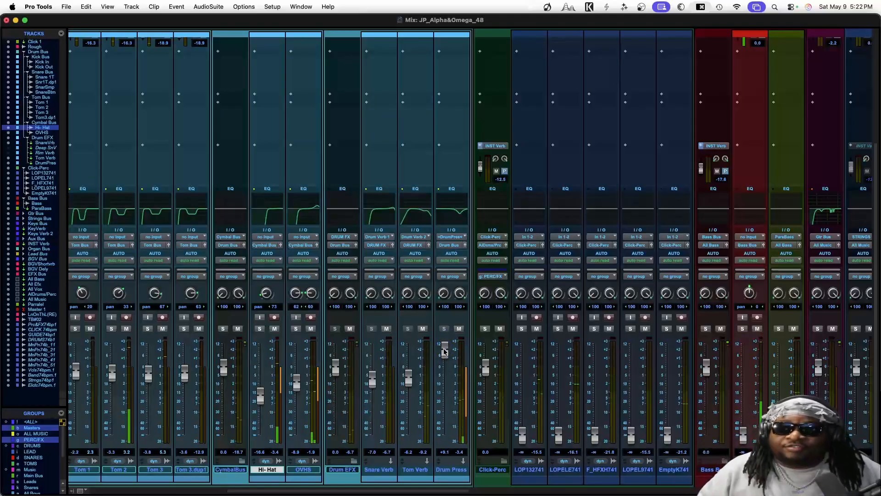
{"action": "left_click_drag", "start_coordinate": [445, 351], "coordinate": [445, 370]}
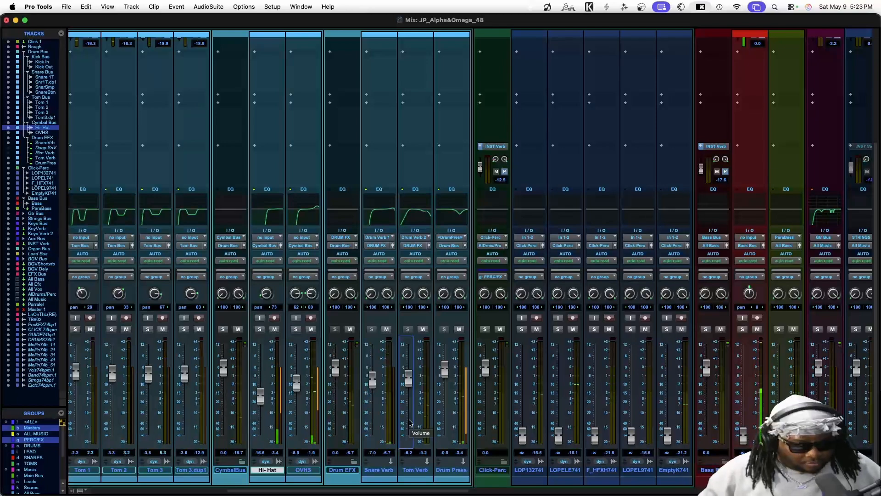
{"action": "key", "text": "super+s"}
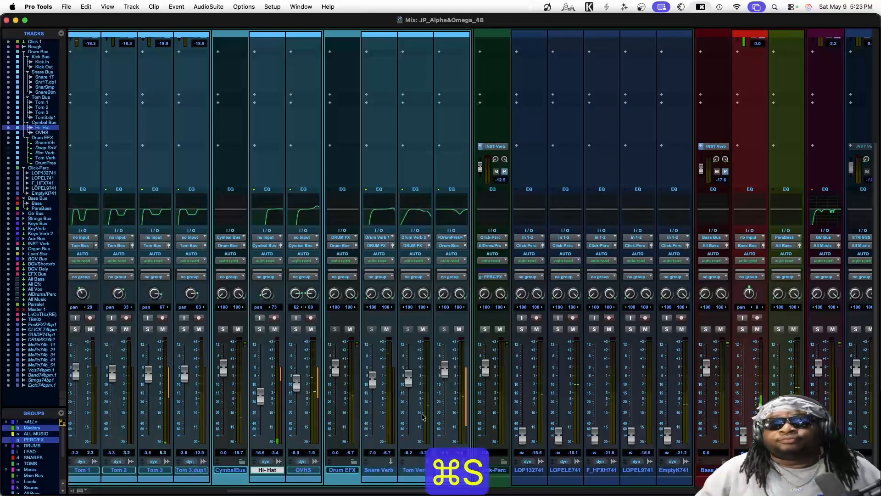
Unmute Click 1 to raise its fader to -20.6 dB, mute it again, and save the session.
{"action": "scroll", "coordinate": [413, 420], "scroll_direction": "left", "scroll_amount": 10}
{"action": "scroll", "coordinate": [422, 416], "scroll_direction": "left", "scroll_amount": 3}
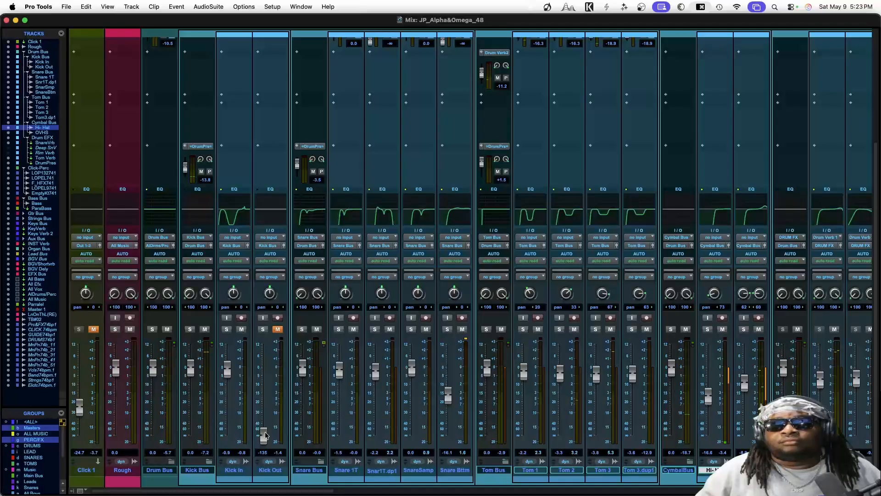
{"action": "left_click", "coordinate": [94, 330]}
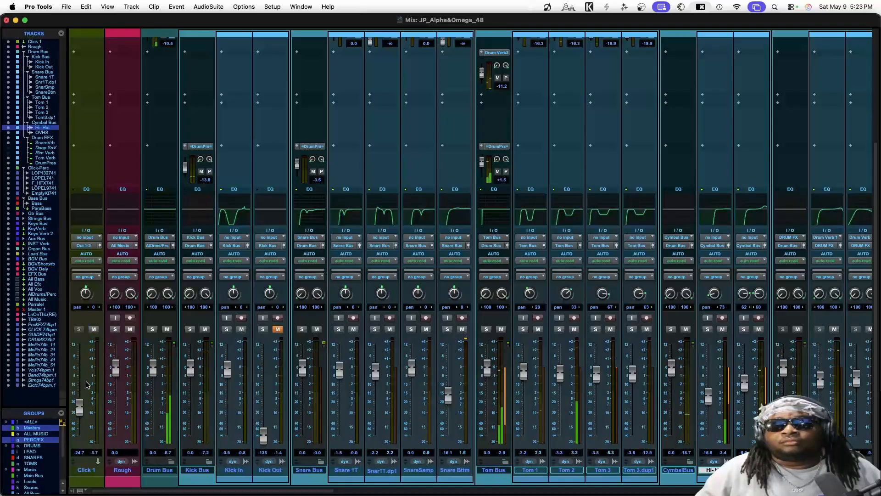
{"action": "mouse_move", "coordinate": [80, 411]}
{"action": "left_mouse_down"}
{"action": "mouse_move", "coordinate": [78, 386]}
{"action": "mouse_move", "coordinate": [79, 403]}
{"action": "left_mouse_up"}
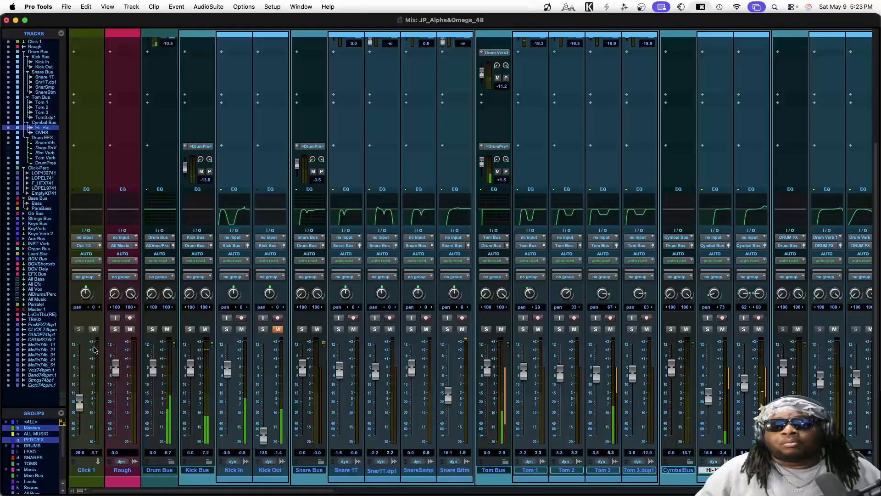
{"action": "left_click", "coordinate": [94, 329]}
{"action": "key", "text": "super+s"}
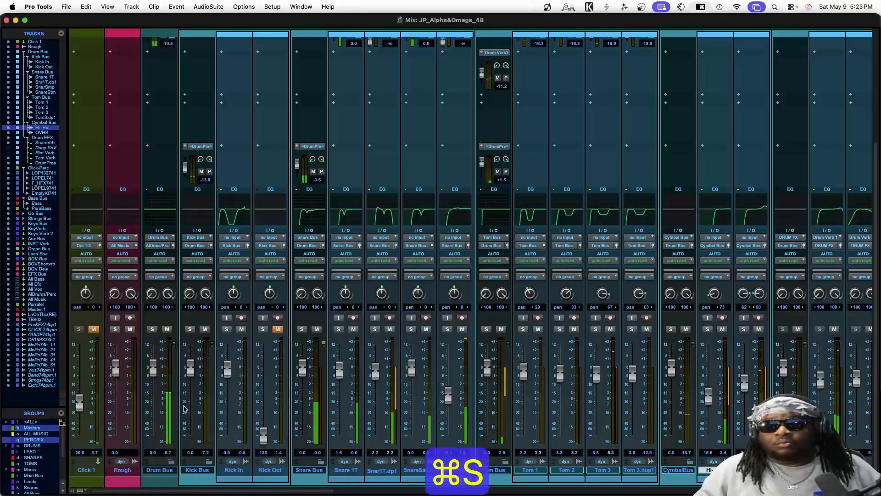
Switch to the Edit window, bring the drum effects tracks into view while listening to the drums, and stop playback.
{"action": "scroll", "coordinate": [251, 398], "scroll_direction": "right", "scroll_amount": 2}
{"action": "scroll", "coordinate": [251, 398], "scroll_direction": "right", "scroll_amount": 4}
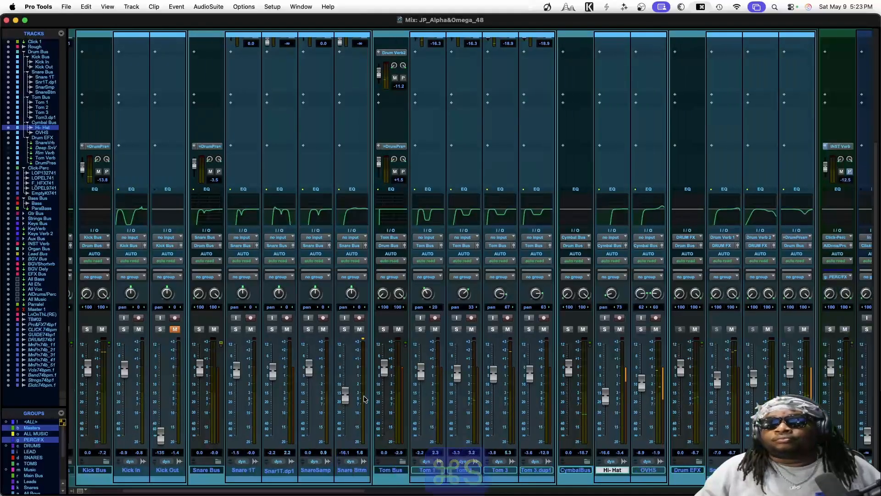
{"action": "key", "text": "super+equal"}
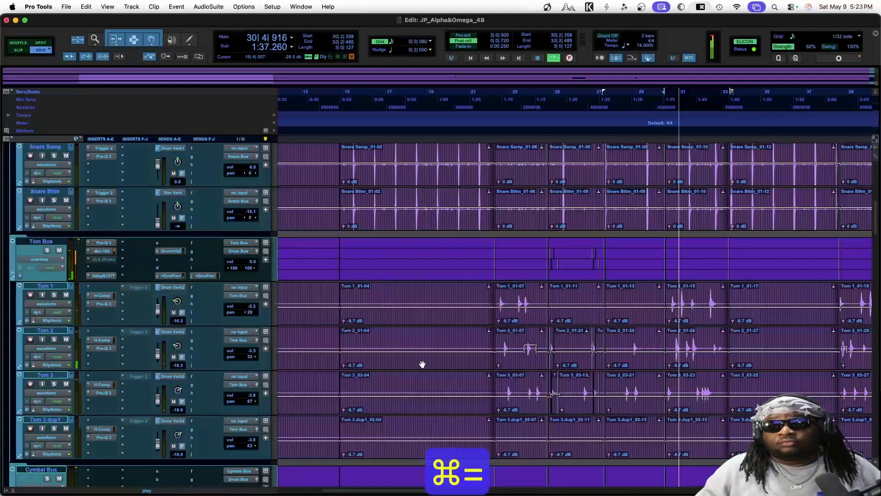
{"action": "scroll", "coordinate": [283, 347], "scroll_direction": "down", "scroll_amount": 6}
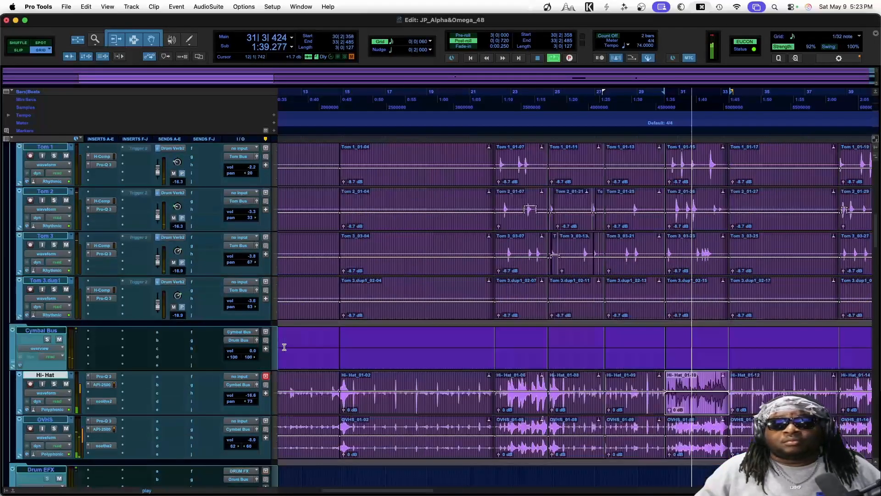
{"action": "scroll", "coordinate": [285, 346], "scroll_direction": "down", "scroll_amount": 3}
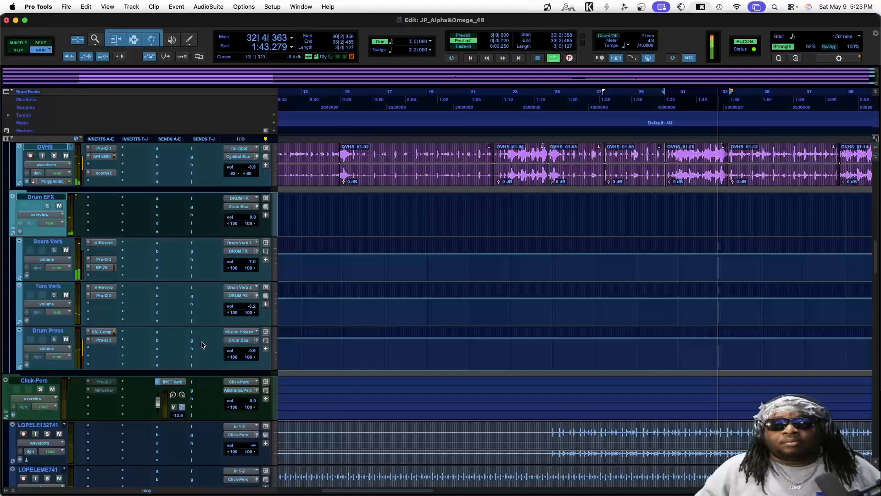
{"action": "key", "text": "space"}
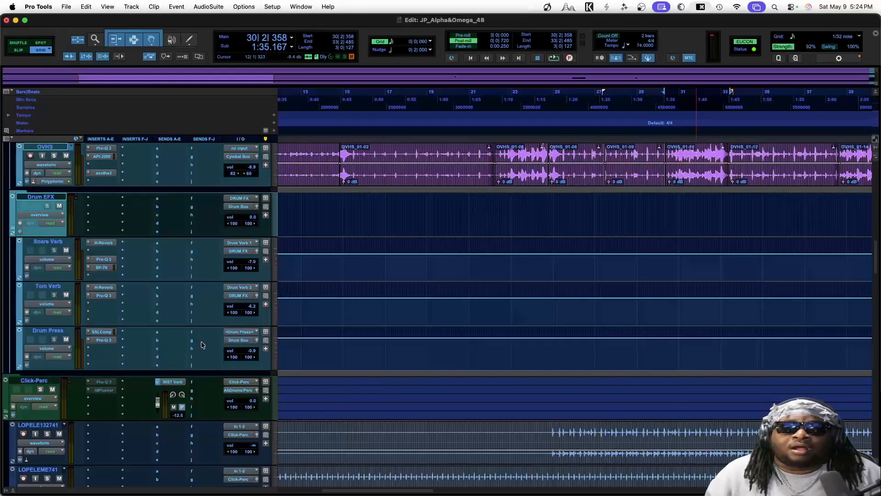
Reactivate the Pro-Q 3 and IMPusher inserts on Click-Perc, check their settings with IMPusher out of bypass, and close the plug-in.
{"action": "scroll", "coordinate": [307, 345], "scroll_direction": "down", "scroll_amount": 5}
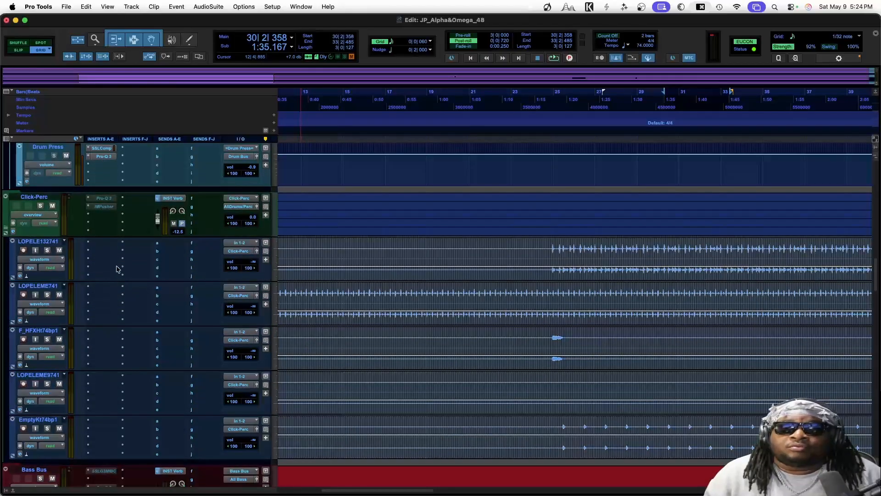
{"action": "left_click", "coordinate": [97, 199]}
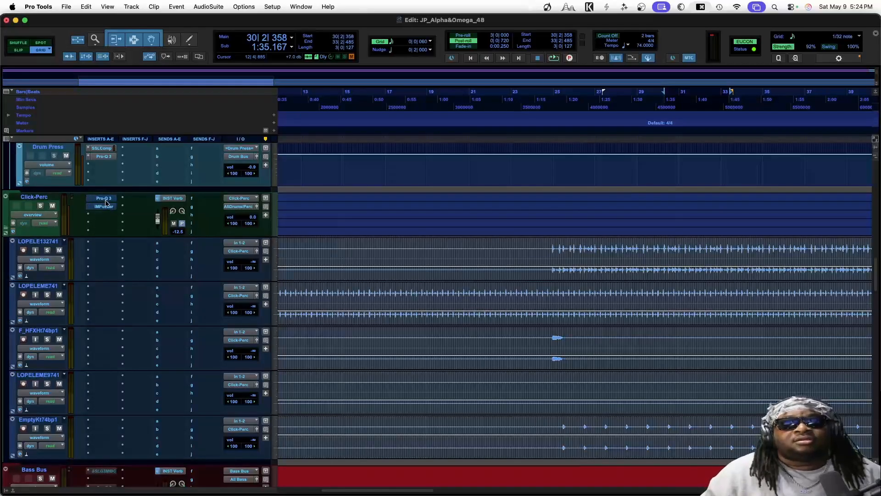
{"action": "left_click", "coordinate": [106, 203]}
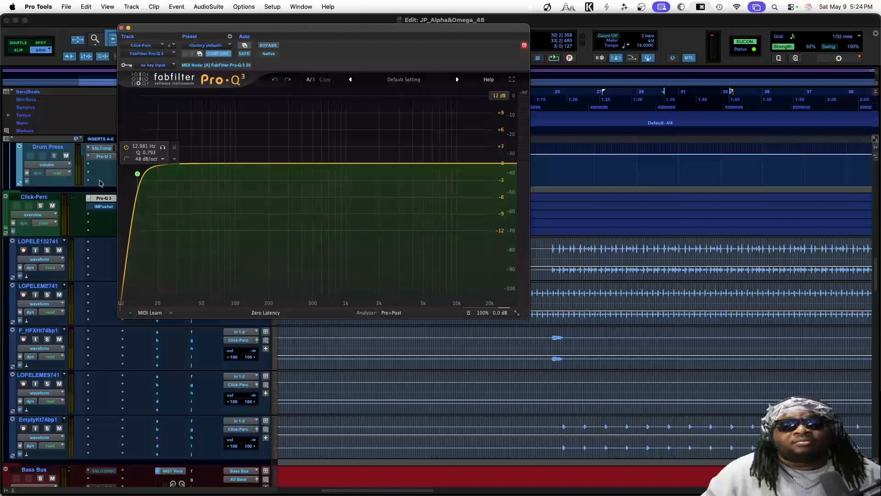
{"action": "left_click", "coordinate": [104, 208]}
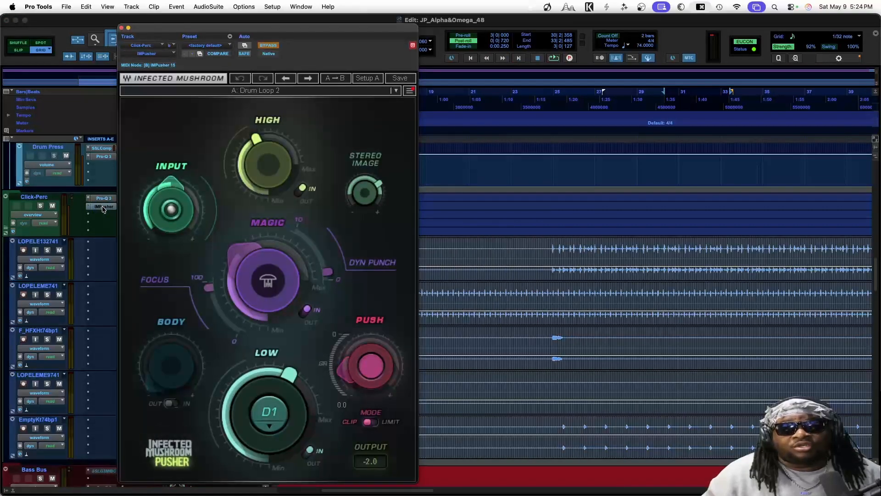
{"action": "left_click", "coordinate": [104, 207], "text": "ctrl+super"}
{"action": "left_click", "coordinate": [103, 208], "text": "ctrl+super"}
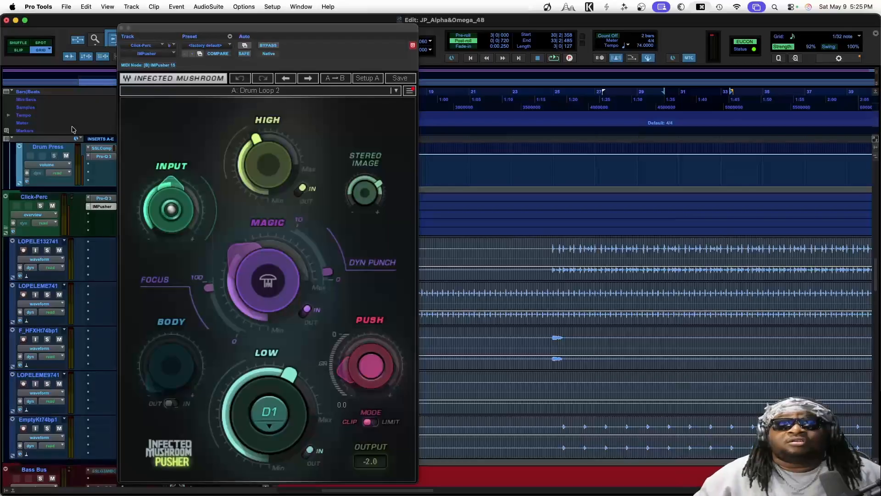
{"action": "left_click", "coordinate": [122, 28]}
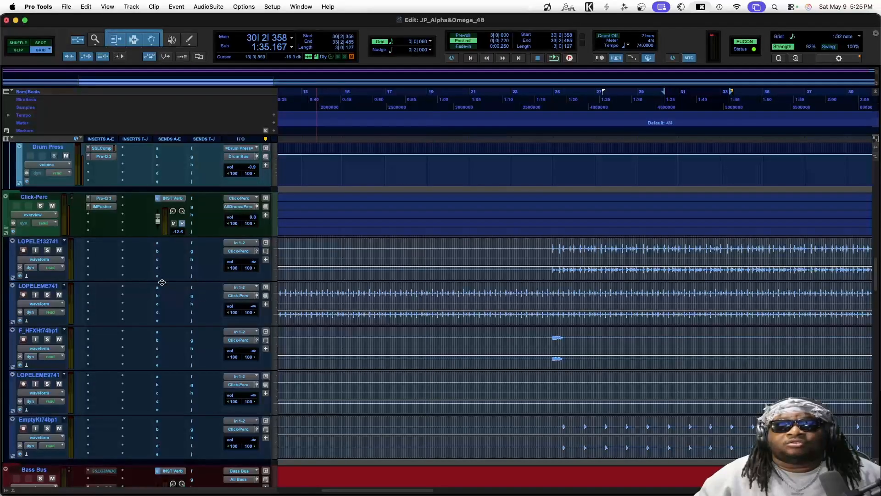
Select from about bar 25 to bar 31 across the LOPELE132741, LOPELEME741 and F_HFXHt74bp1 tracks and play that range.
{"action": "key", "text": "super+equal"}
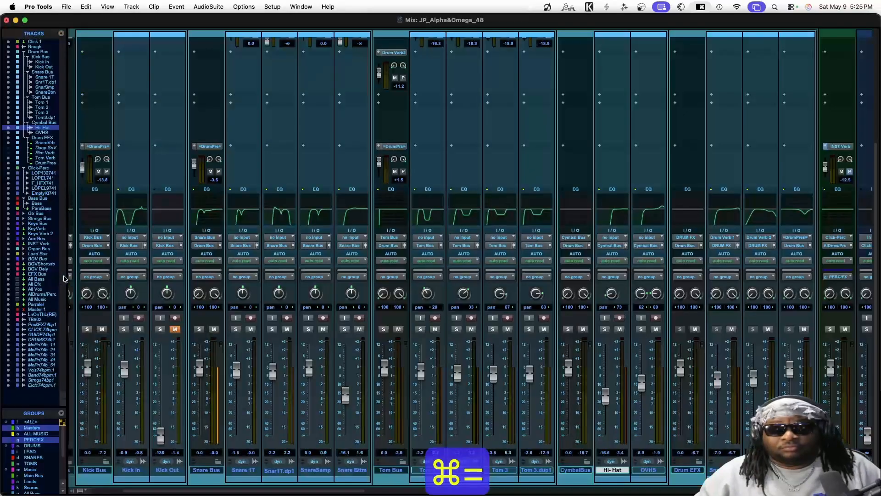
{"action": "scroll", "coordinate": [381, 432], "scroll_direction": "right", "scroll_amount": 15}
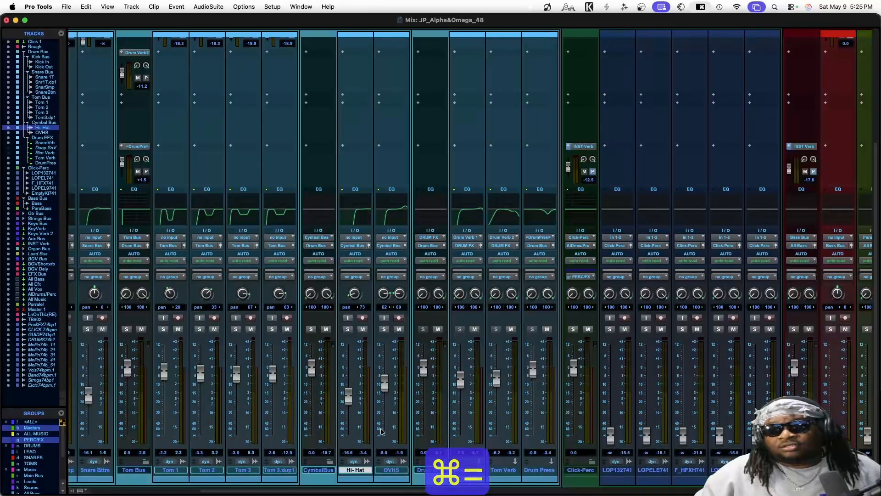
{"action": "scroll", "coordinate": [381, 431], "scroll_direction": "right", "scroll_amount": 3}
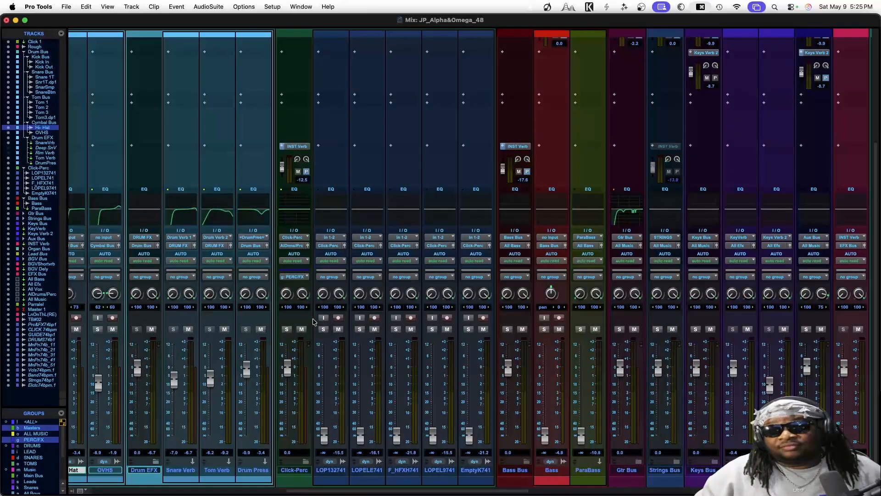
{"action": "key", "text": "super+equal"}
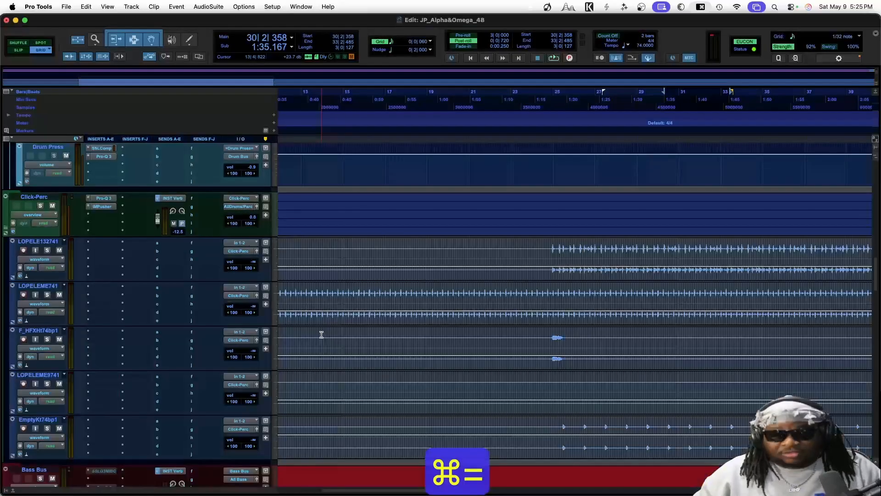
{"action": "left_click_drag", "start_coordinate": [551, 241], "coordinate": [682, 345]}
{"action": "key", "text": "space"}
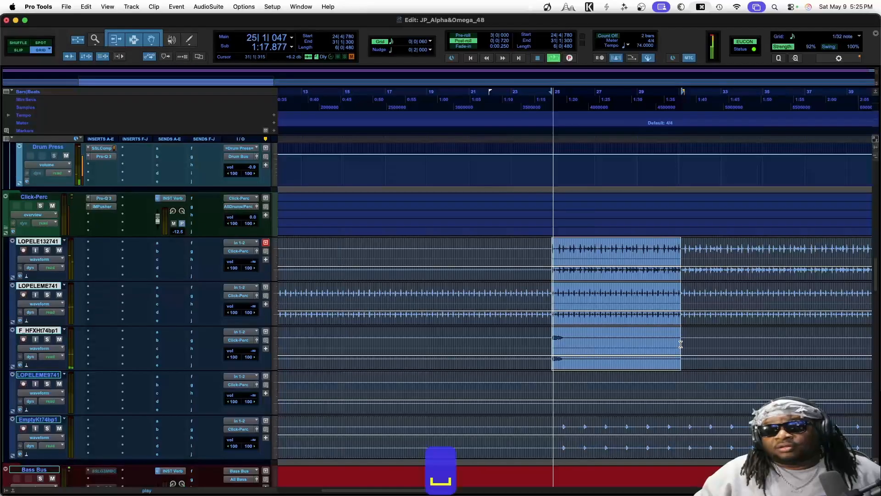
Mute the Drum Bus in the mixer, raise the first Click-Perc loop's fader to -3.8 dB, and stop playback.
{"action": "key", "text": "super+equal"}
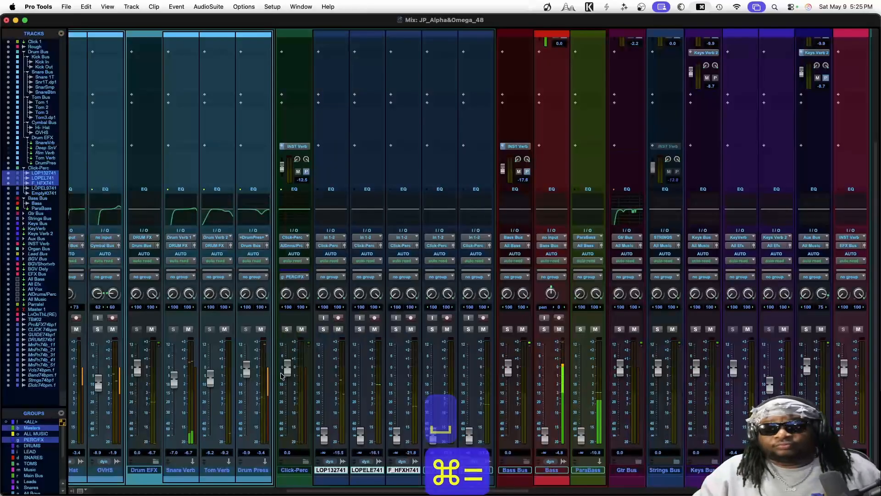
{"action": "scroll", "coordinate": [282, 417], "scroll_direction": "left", "scroll_amount": 10}
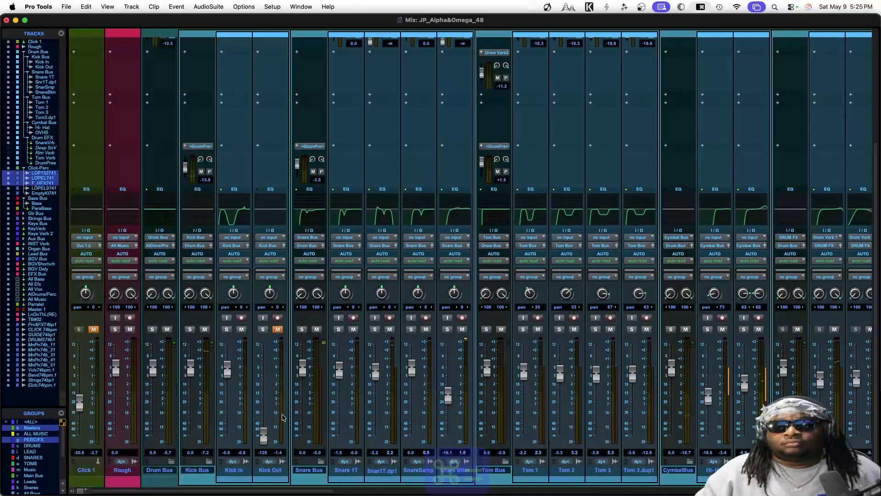
{"action": "left_click", "coordinate": [167, 330]}
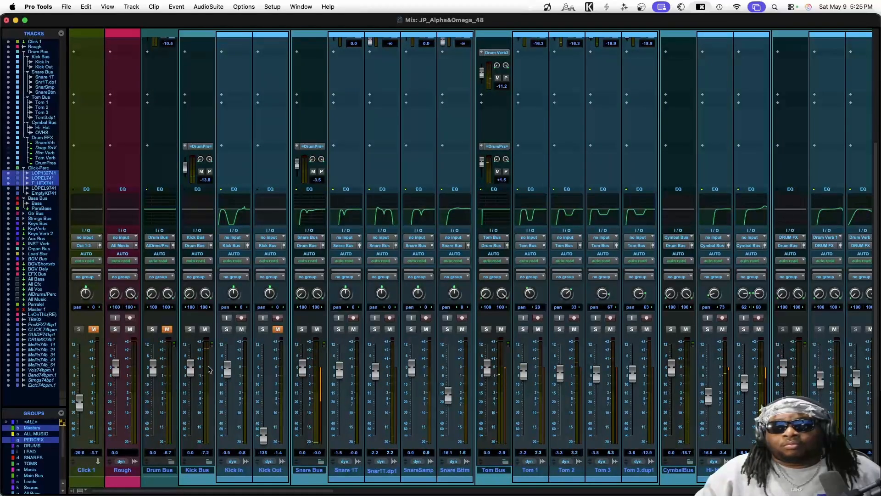
{"action": "scroll", "coordinate": [209, 369], "scroll_direction": "right", "scroll_amount": 15}
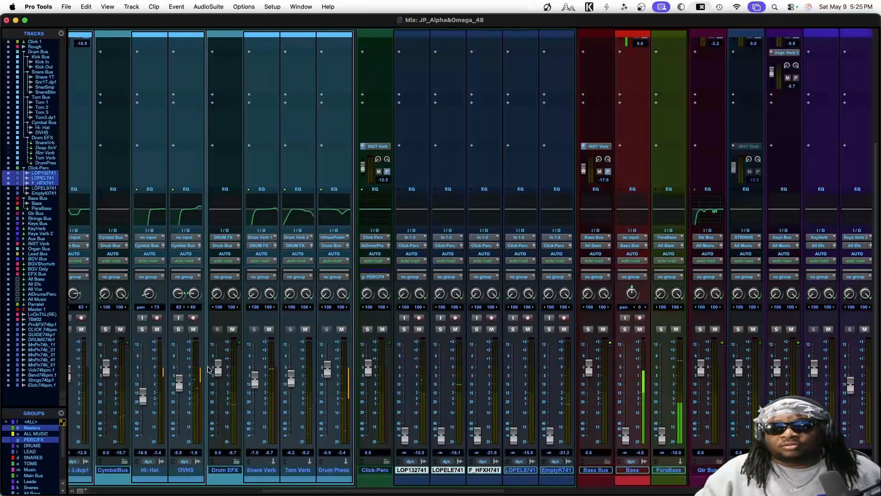
{"action": "scroll", "coordinate": [212, 376], "scroll_direction": "right", "scroll_amount": 5}
{"action": "left_click_drag", "start_coordinate": [287, 434], "coordinate": [284, 376]}
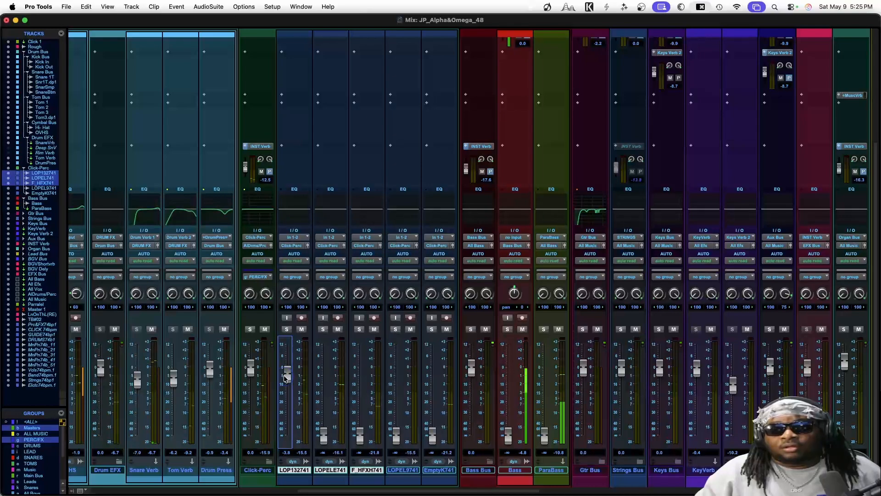
{"action": "key", "text": "space"}
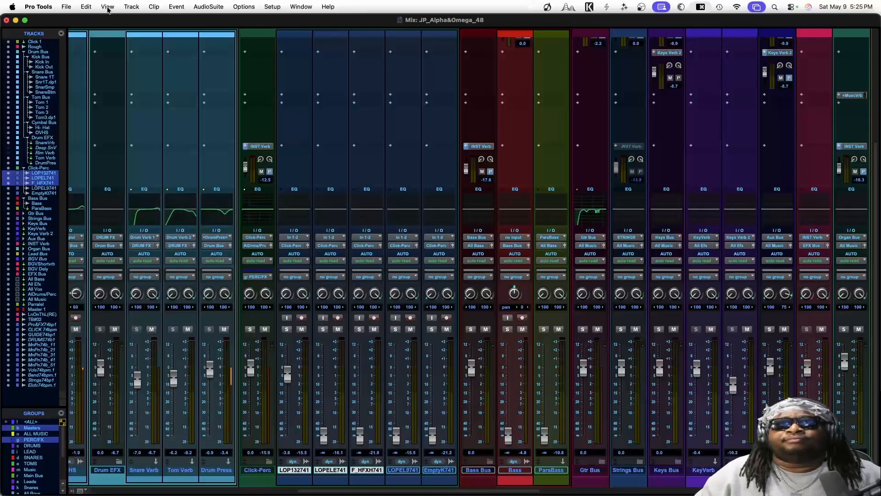
Set both the track meters and the master meters to Pro Tools Classic in the metering preferences and apply the change.
{"action": "left_click", "coordinate": [32, 6]}
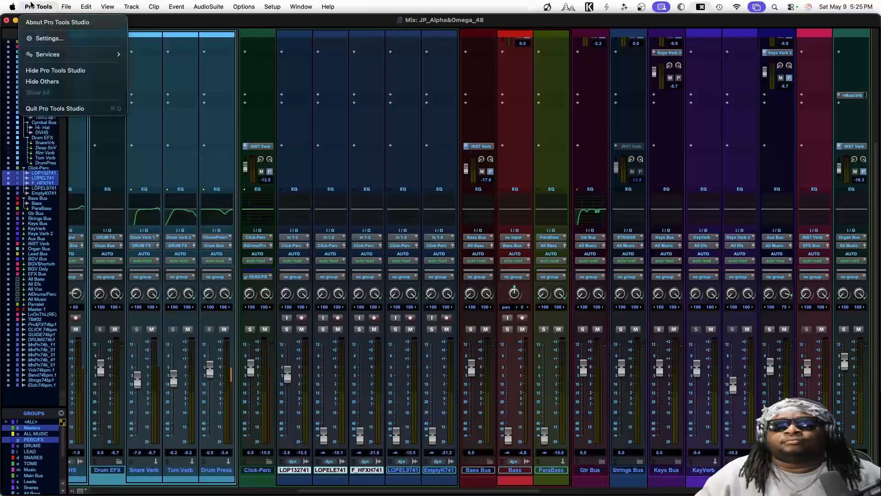
{"action": "left_click", "coordinate": [67, 37]}
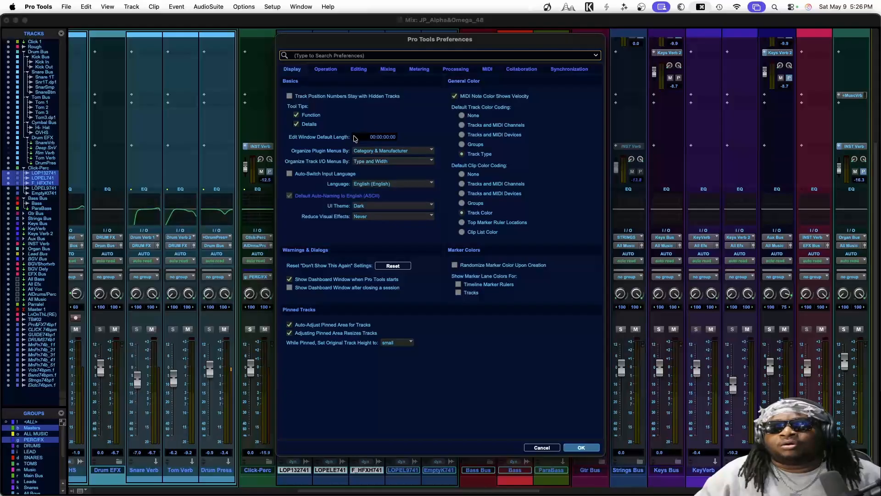
{"action": "left_click", "coordinate": [327, 69]}
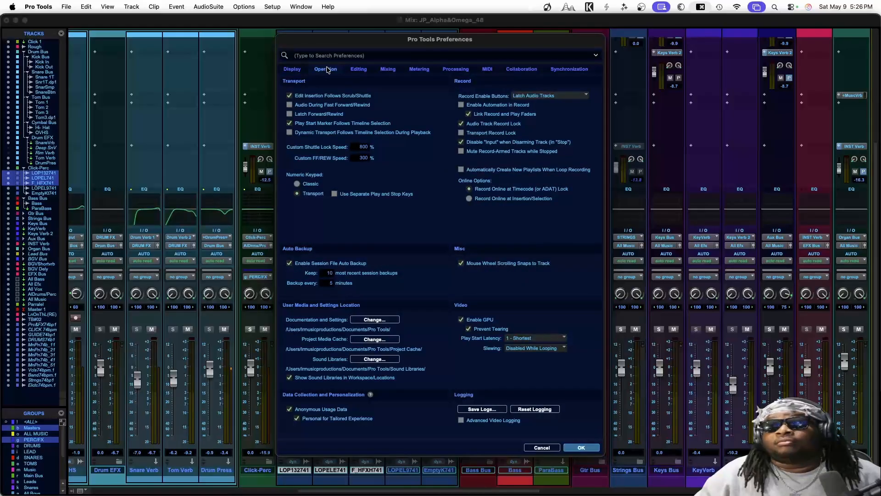
{"action": "left_click", "coordinate": [359, 69]}
{"action": "left_click", "coordinate": [382, 70]}
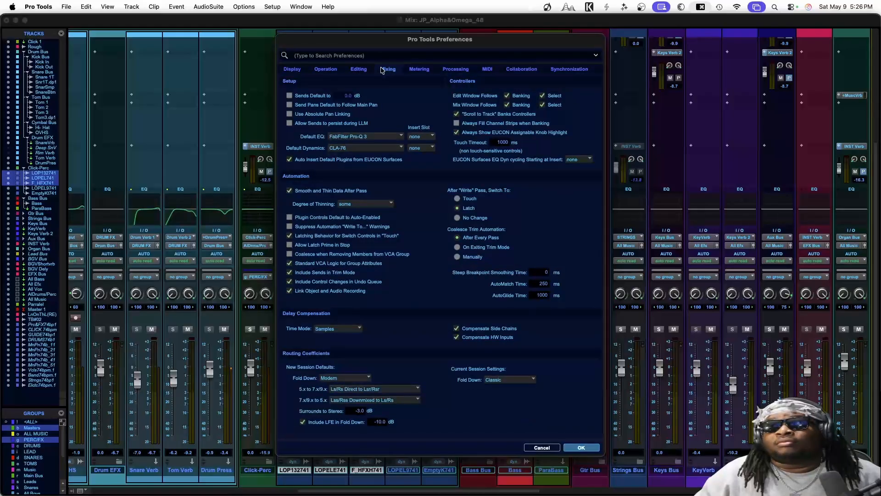
{"action": "left_click", "coordinate": [413, 69]}
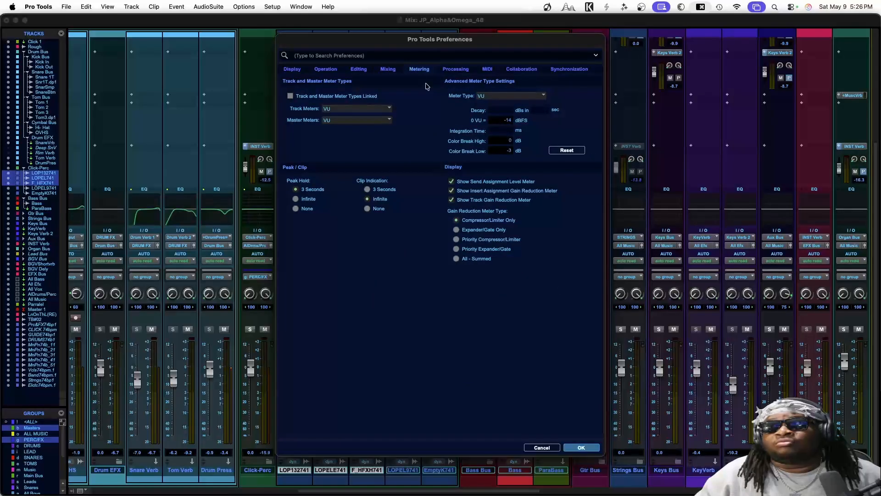
{"action": "left_click", "coordinate": [376, 110]}
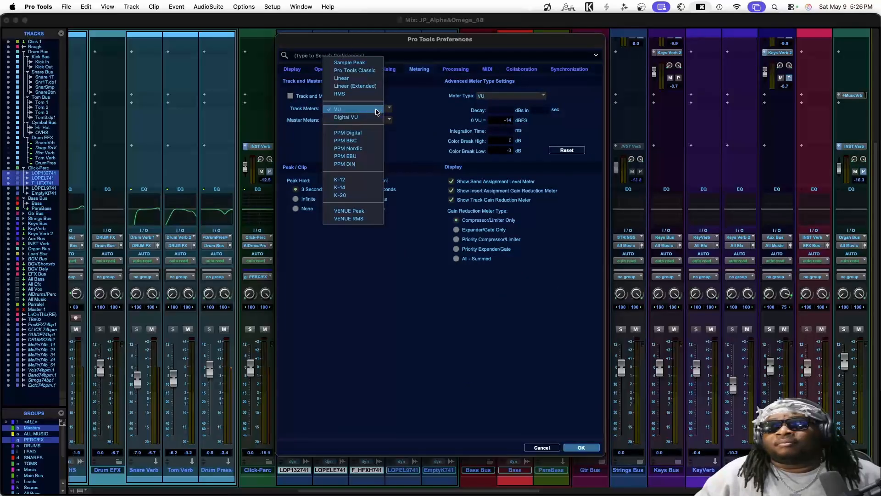
{"action": "left_click", "coordinate": [368, 70]}
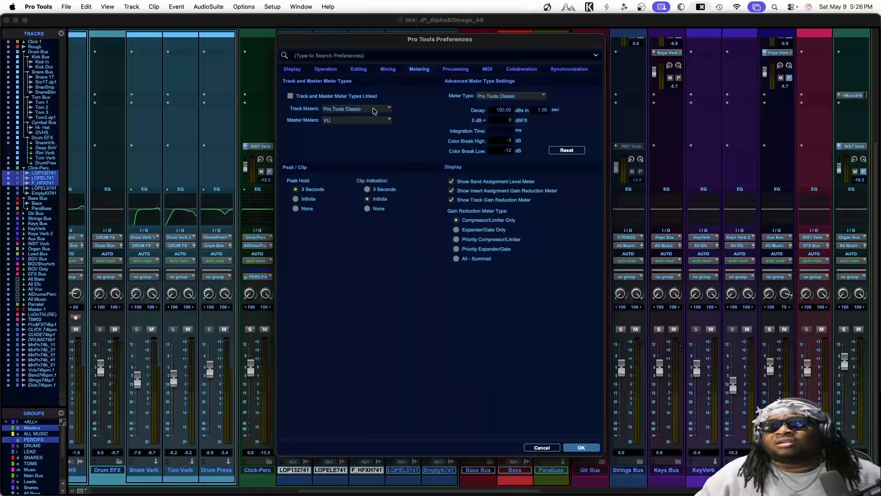
{"action": "left_click", "coordinate": [375, 118]}
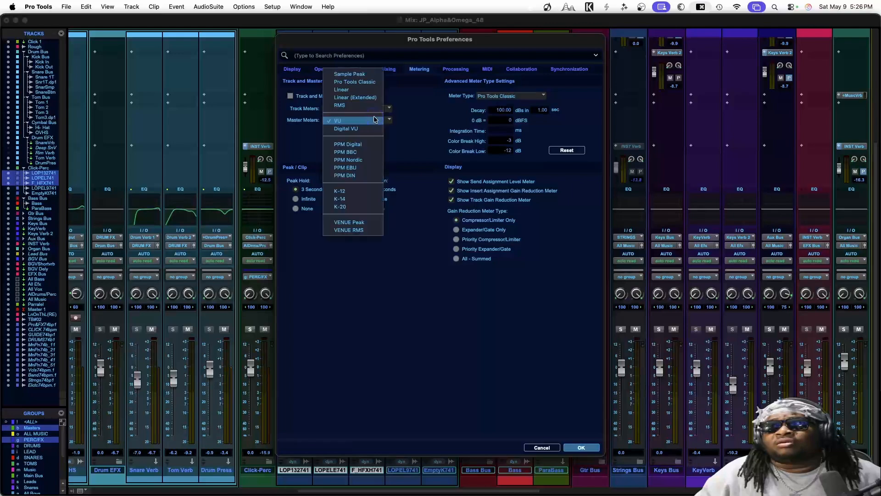
{"action": "left_click", "coordinate": [372, 85]}
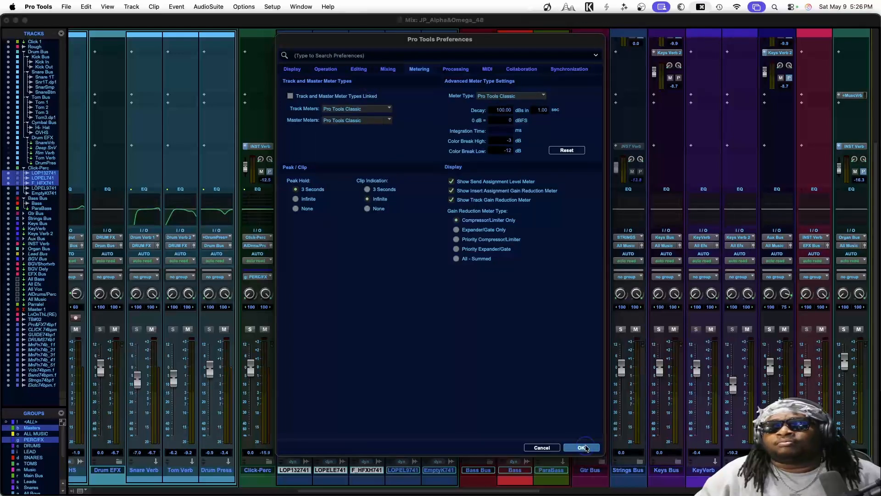
{"action": "left_click", "coordinate": [581, 448]}
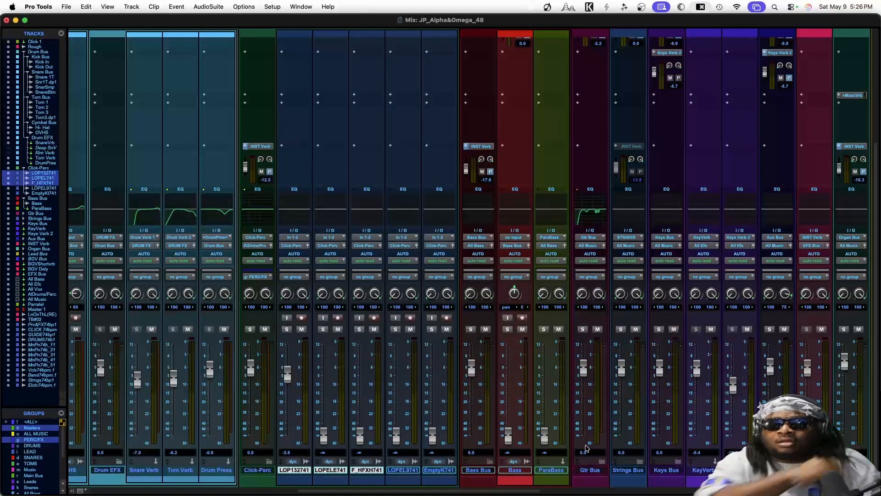
Lower the LOPELE132741 fader to -9.4 dB during playback, and briefly solo the track to check its level.
{"action": "key", "text": "space"}
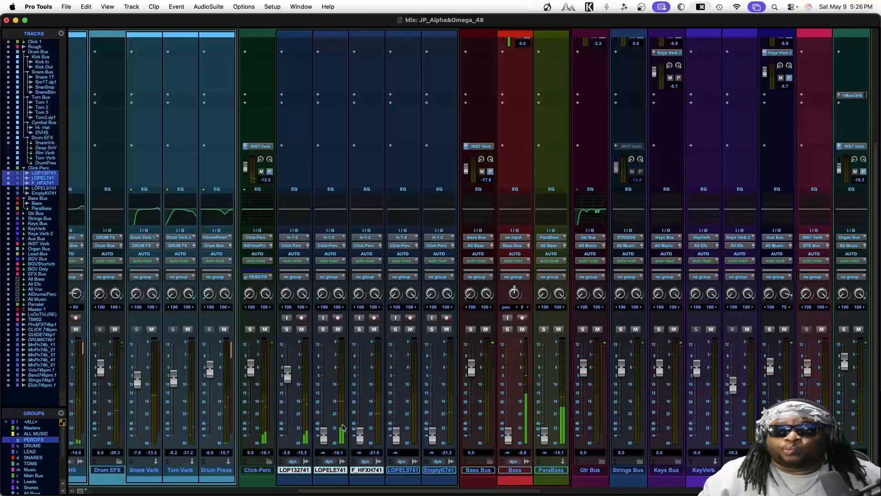
{"action": "left_click_drag", "start_coordinate": [287, 372], "coordinate": [286, 391]}
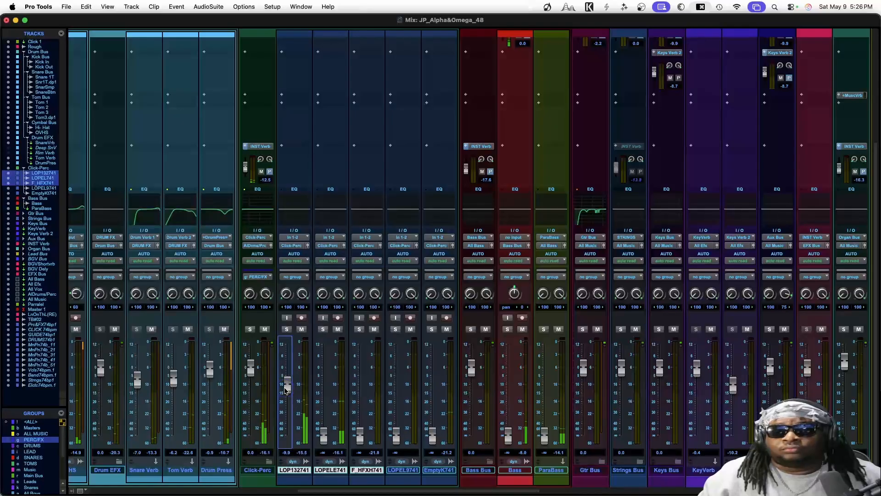
{"action": "scroll", "coordinate": [285, 389], "scroll_direction": "up", "scroll_amount": 3}
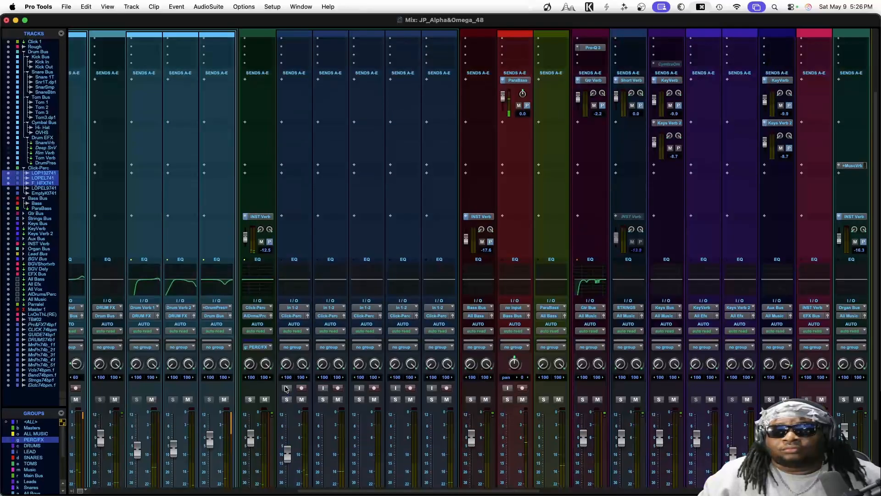
{"action": "scroll", "coordinate": [285, 389], "scroll_direction": "down", "scroll_amount": 1}
{"action": "left_click", "coordinate": [286, 396]}
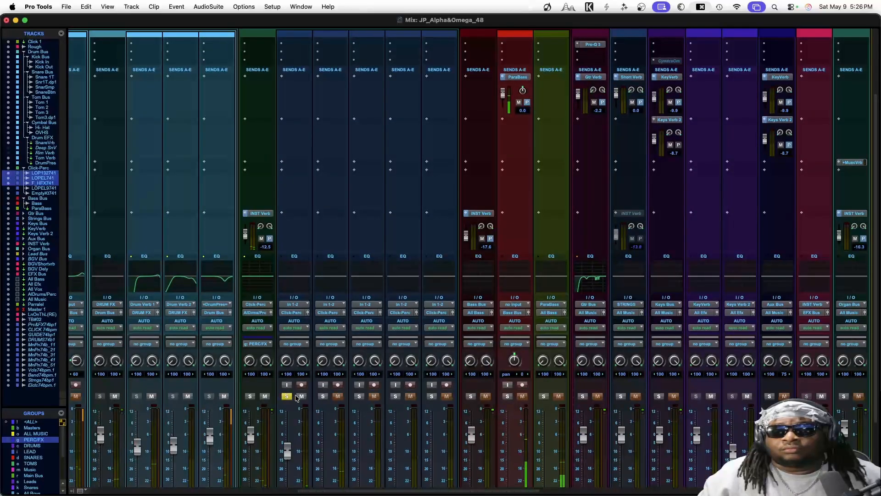
{"action": "left_click", "coordinate": [301, 397]}
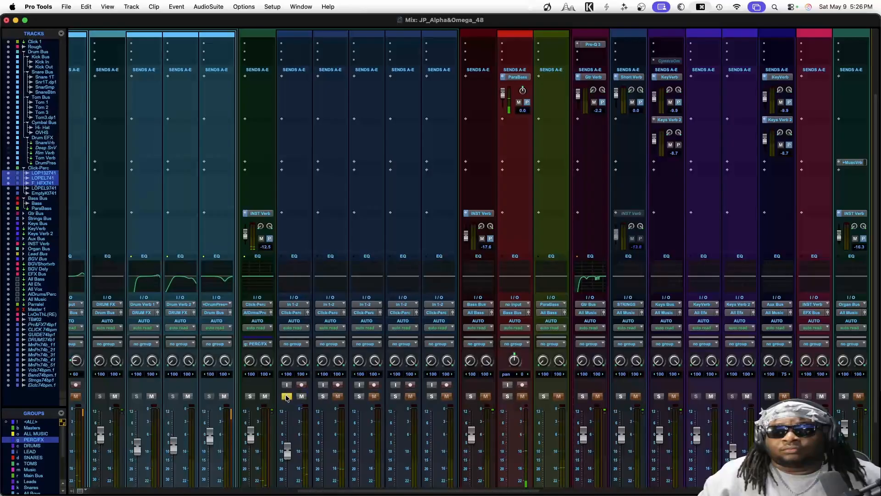
{"action": "left_click", "coordinate": [286, 396]}
Open the IMPusher plug-in on Click-Perc to check its settings during playback, and close it.
{"action": "scroll", "coordinate": [245, 178], "scroll_direction": "up", "scroll_amount": 4}
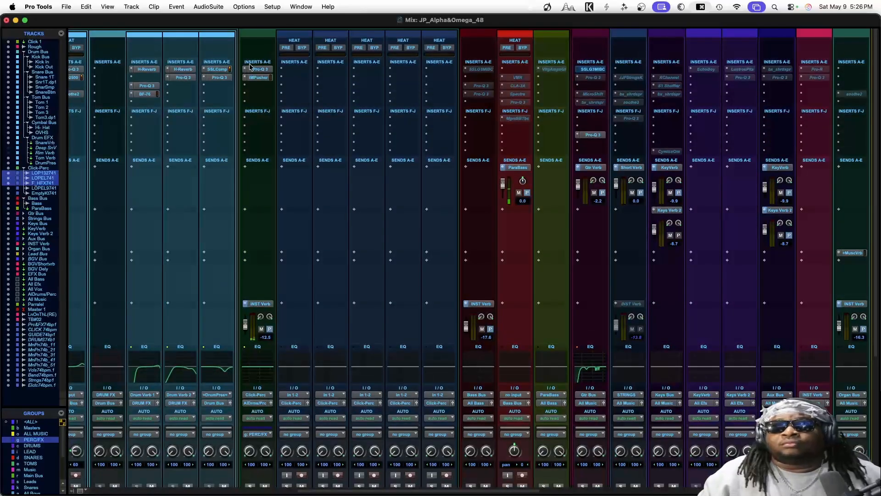
{"action": "left_click", "coordinate": [257, 77]}
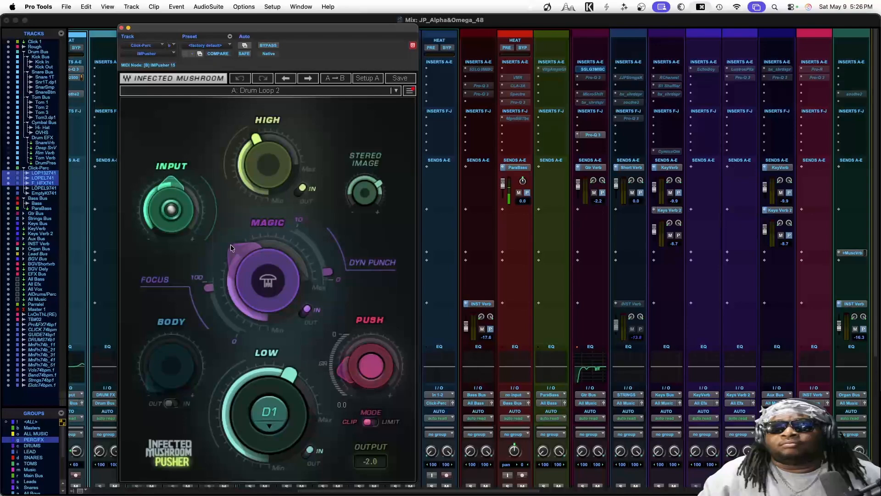
{"action": "left_click", "coordinate": [123, 28]}
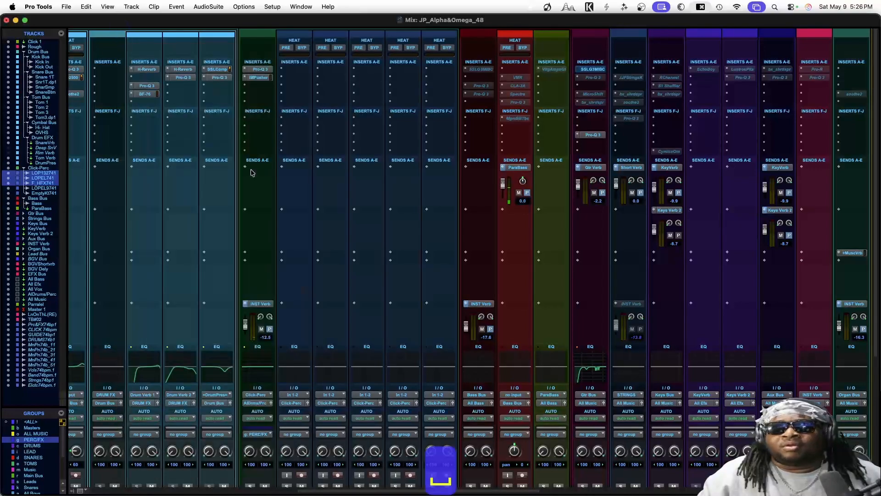
Select the whole LOPELE132741 clip in the Edit window and lower its clip gain.
{"action": "key", "text": "super+equal"}
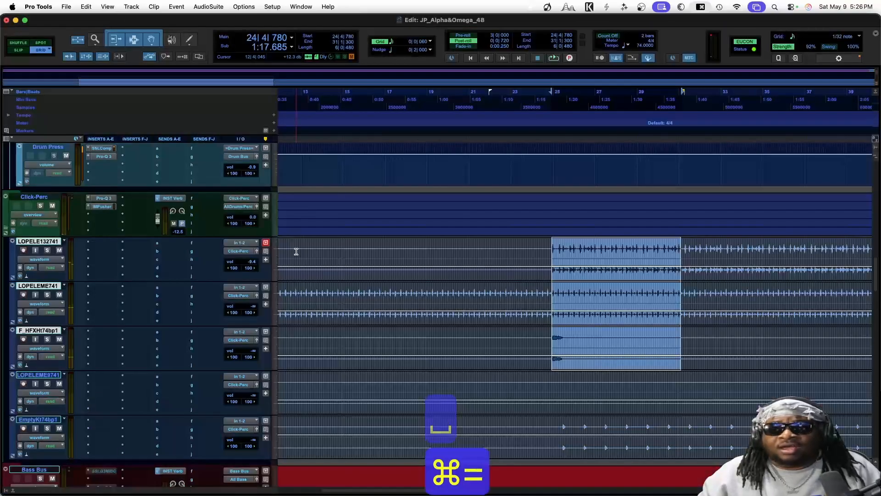
{"action": "triple_click", "coordinate": [451, 276]}
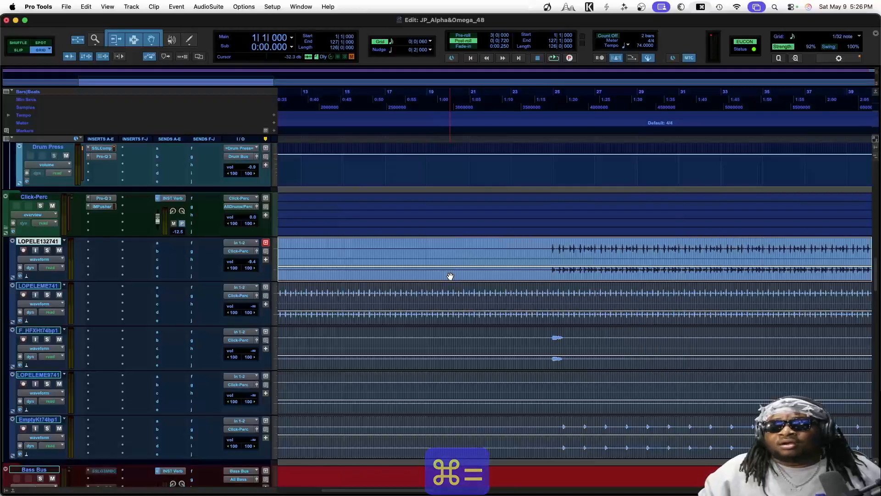
{"action": "left_click", "coordinate": [449, 265]}
{"action": "left_click_drag", "start_coordinate": [449, 265], "coordinate": [447, 269]}
Play the session from the start, check the loop's level in the Mix window, return to the Edit window and stop playback.
{"action": "key", "text": "space"}
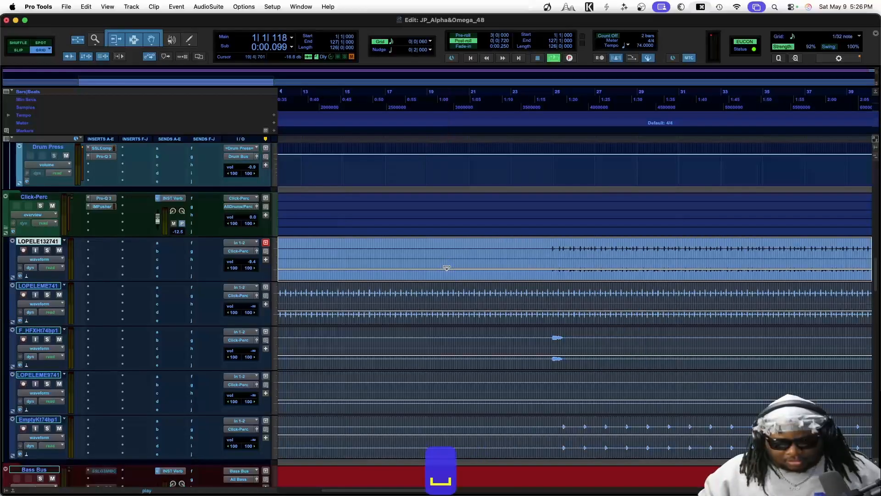
{"action": "key", "text": "super+equal"}
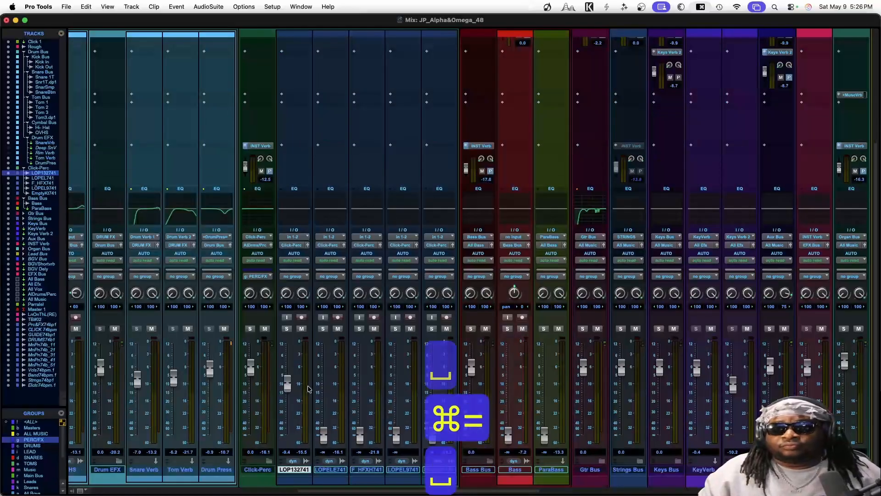
{"action": "key", "text": "space"}
{"action": "key", "text": "space"}
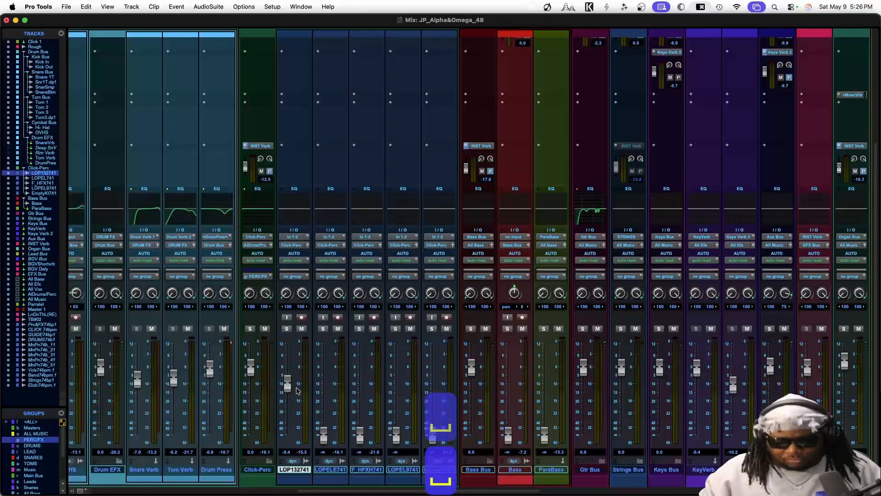
{"action": "key", "text": "super+equal"}
{"action": "key", "text": "space"}
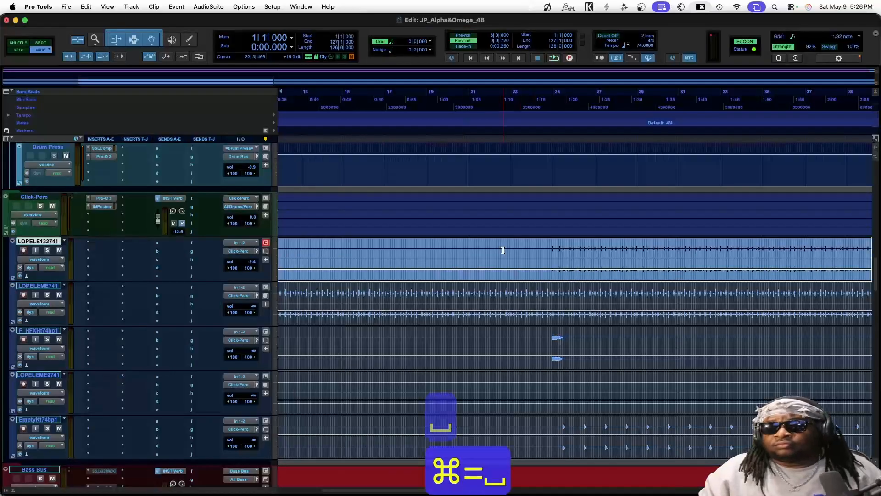
Play the session from just before the LOPELE132741 loop enters near bar 25, and check its level in the Edit and Mix windows.
{"action": "left_click", "coordinate": [551, 240]}
{"action": "key", "text": "space"}
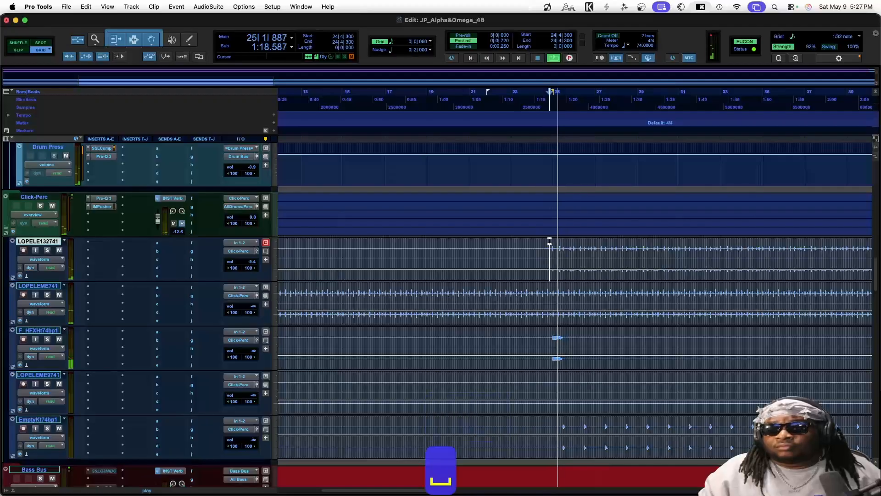
{"action": "key", "text": "super+equal"}
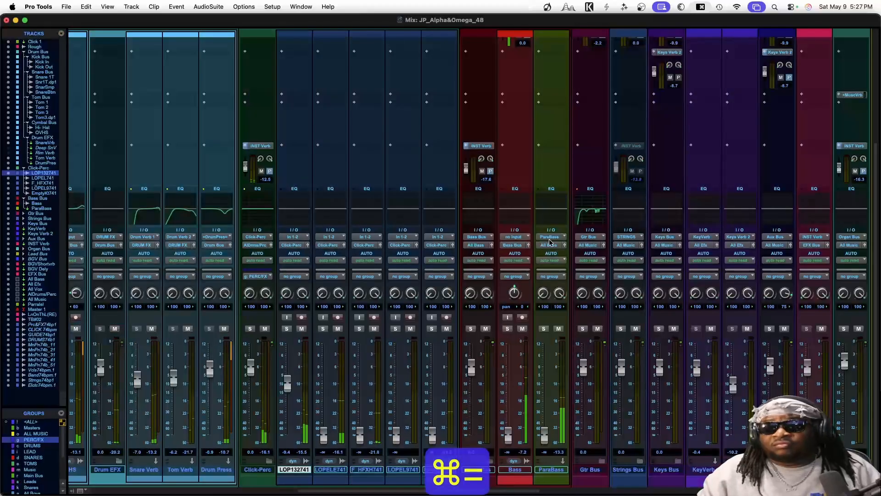
{"action": "key", "text": "super+equal"}
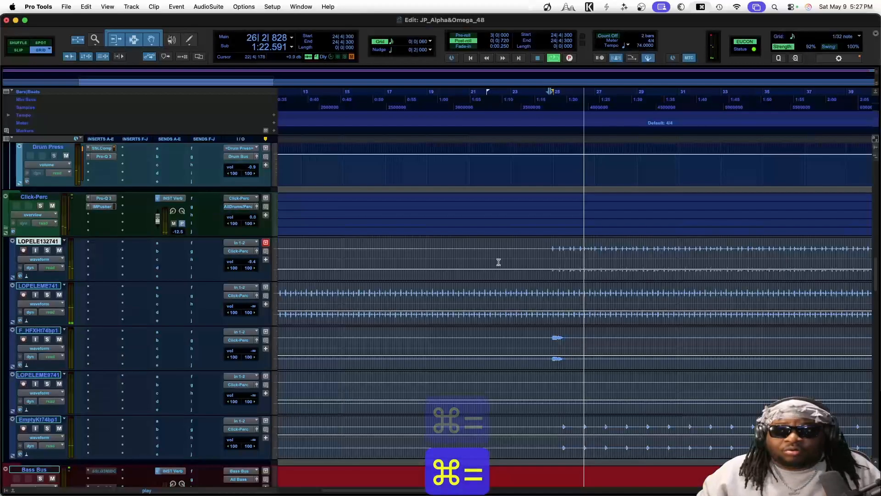
{"action": "key", "text": "super+equal"}
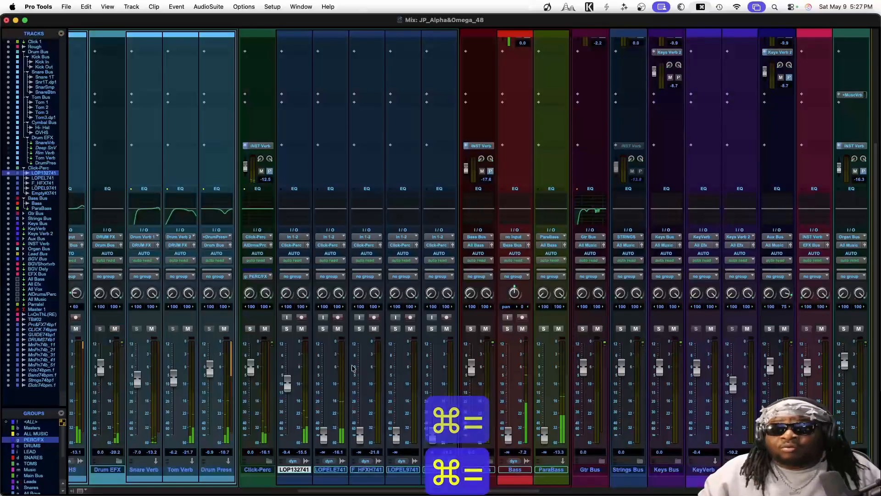
With the LOPELE132741 fader pulled fully down, raise the clip's gain in the Edit window, and bring the fader back up in the Mix window.
{"action": "left_click_drag", "start_coordinate": [287, 383], "coordinate": [289, 450]}
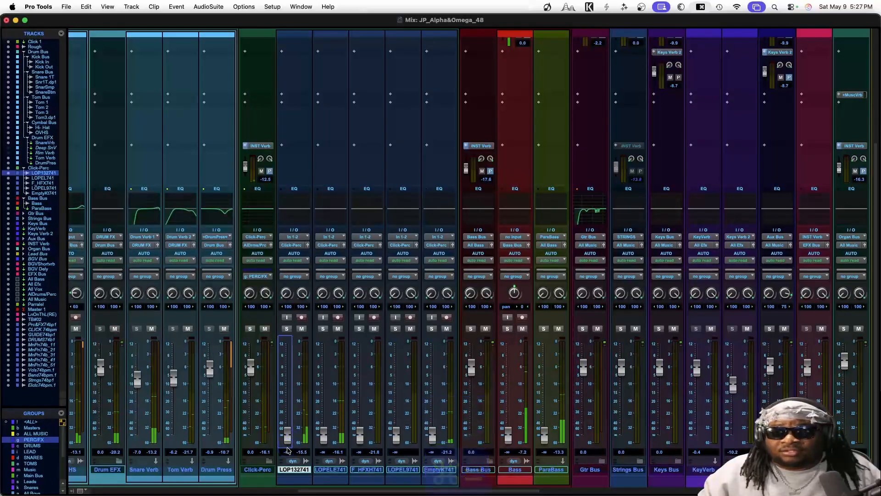
{"action": "key", "text": "super+equal"}
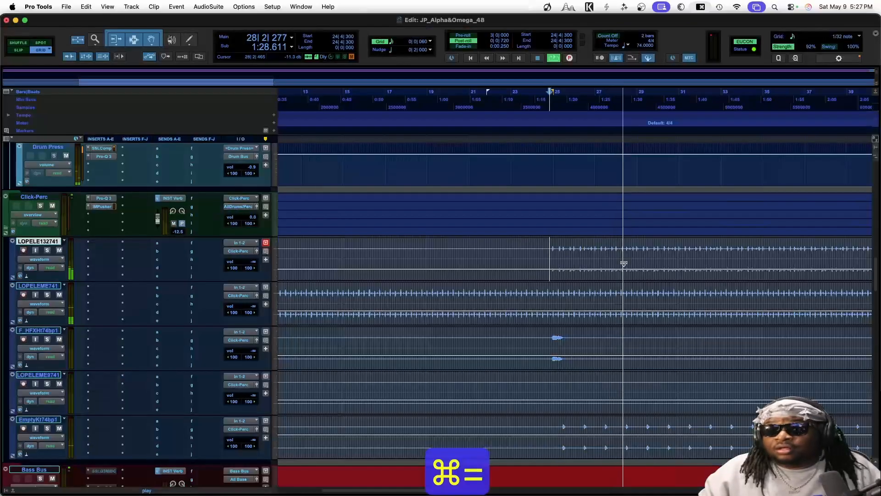
{"action": "left_click_drag", "start_coordinate": [623, 268], "coordinate": [622, 262]}
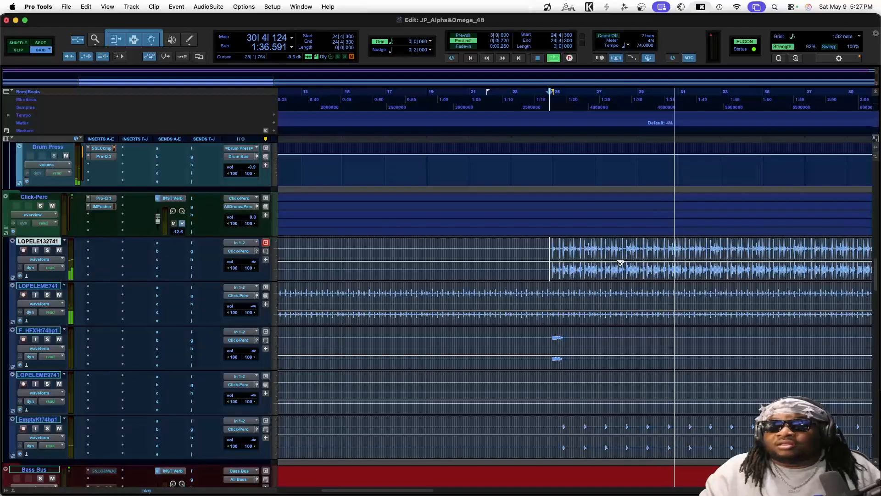
{"action": "key", "text": "super+equal"}
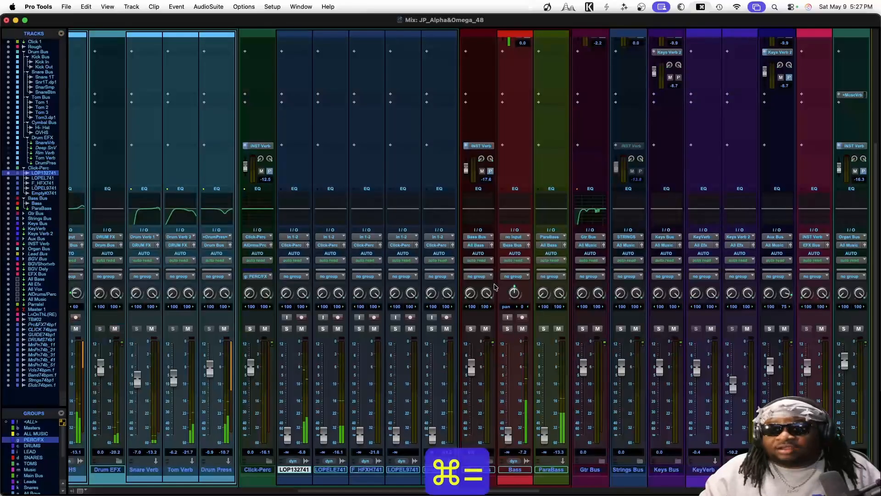
{"action": "left_click_drag", "start_coordinate": [287, 435], "coordinate": [289, 385]}
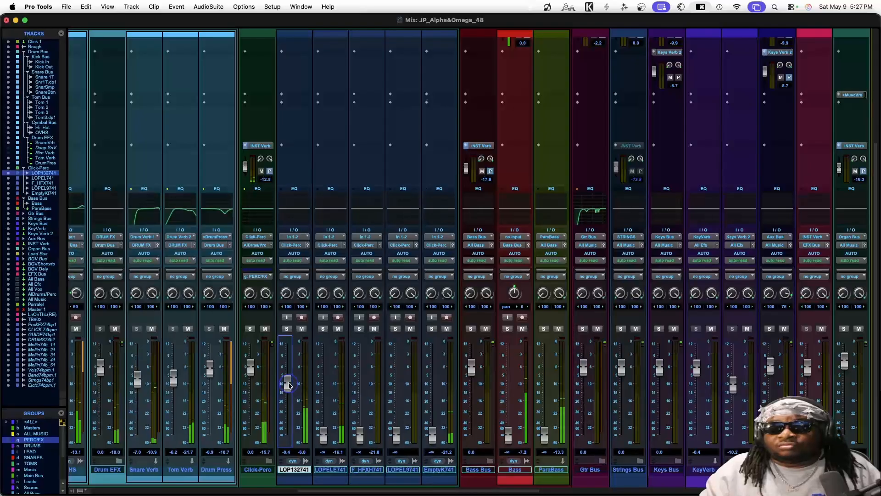
Open IMPusher on Click-Perc, compare the sound bypassed and active, and readjust its Stereo Image during playback.
{"action": "scroll", "coordinate": [289, 385], "scroll_direction": "up", "scroll_amount": 5}
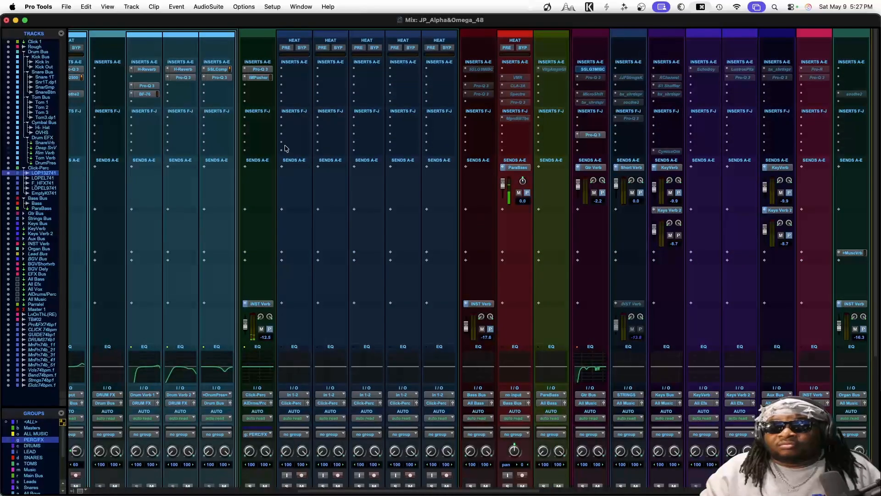
{"action": "left_click", "coordinate": [258, 77]}
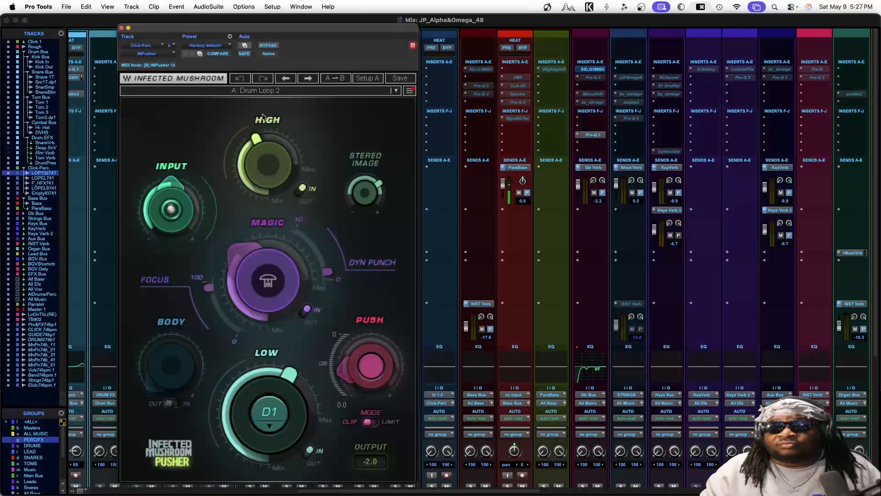
{"action": "left_click", "coordinate": [268, 45]}
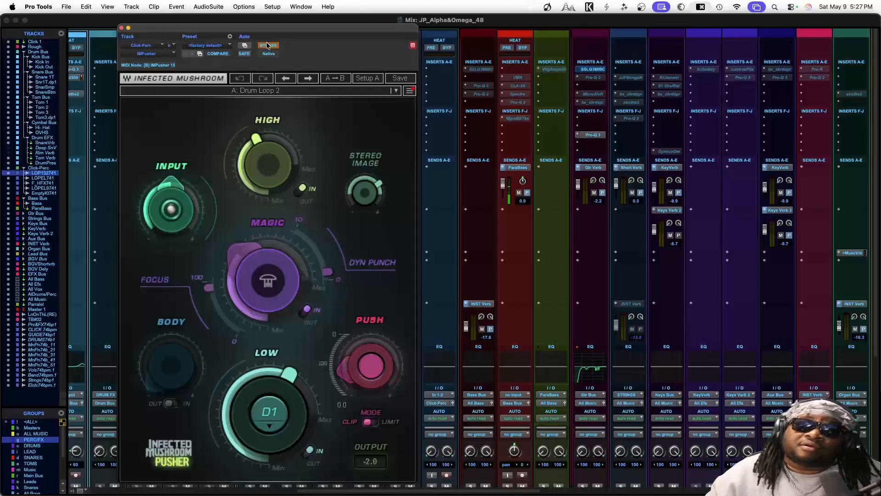
{"action": "mouse_move", "coordinate": [371, 193]}
{"action": "left_mouse_down"}
{"action": "mouse_move", "coordinate": [384, 471]}
{"action": "mouse_move", "coordinate": [359, 174]}
{"action": "mouse_move", "coordinate": [358, 183]}
{"action": "left_mouse_up"}
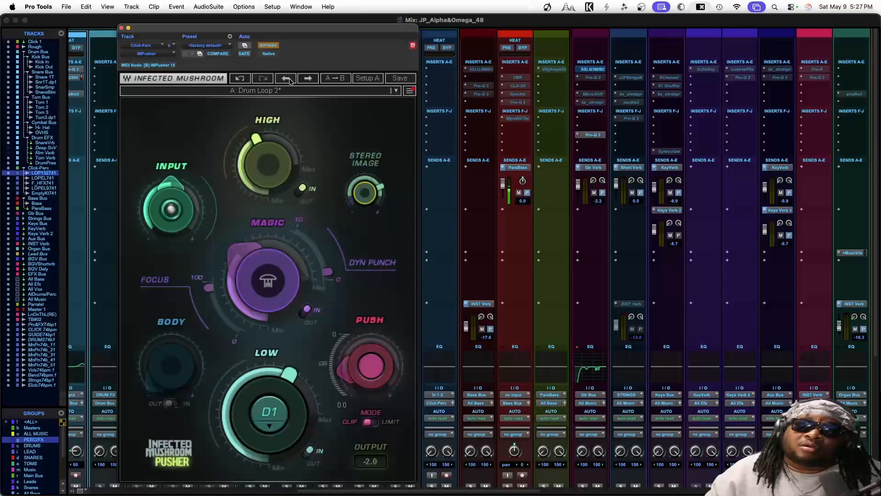
{"action": "left_click", "coordinate": [277, 46]}
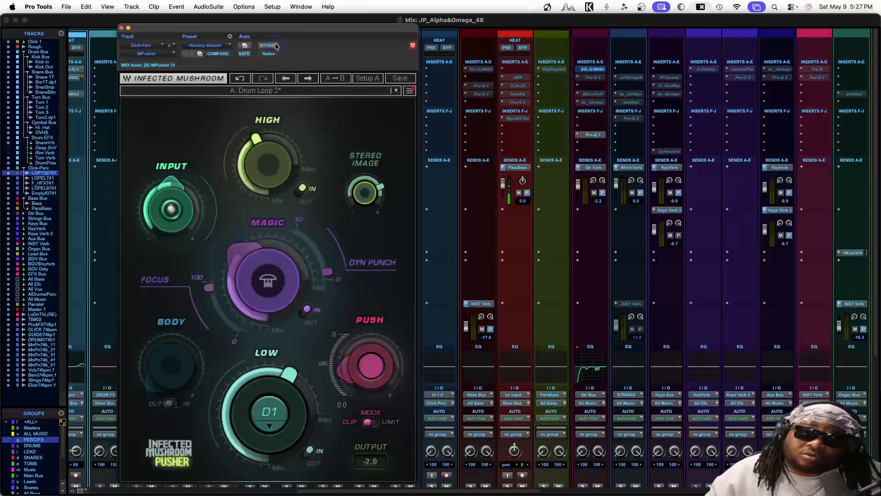
{"action": "left_click", "coordinate": [366, 198], "text": "alt"}
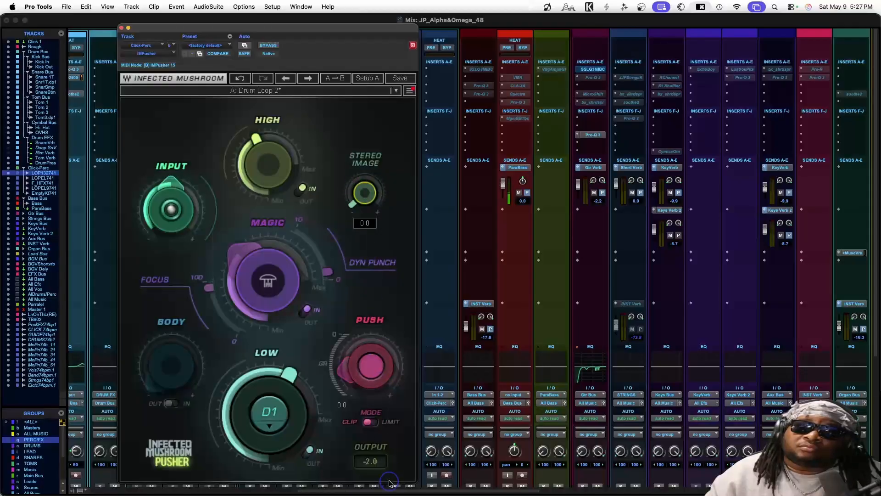
{"action": "left_click_drag", "start_coordinate": [389, 483], "coordinate": [354, 203]}
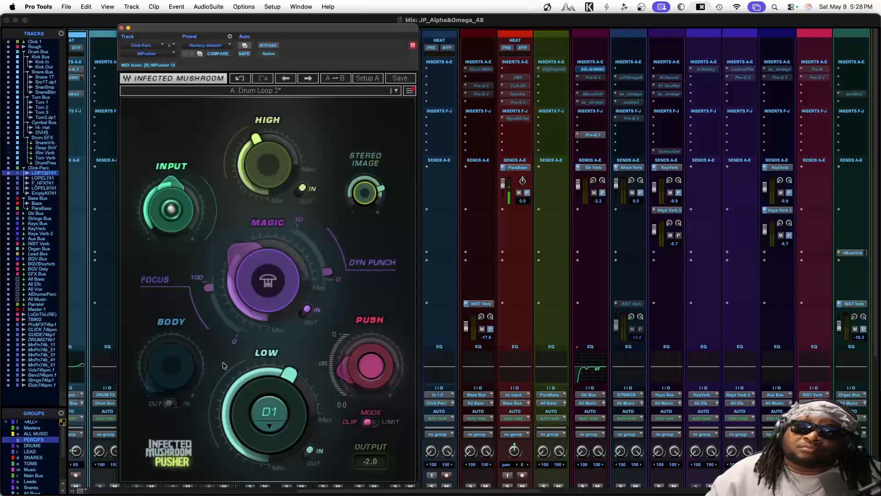
Try IMPusher's Body section at a low amount with slightly less Magic, and close the plug-in.
{"action": "left_click", "coordinate": [172, 404]}
{"action": "left_click_drag", "start_coordinate": [170, 355], "coordinate": [152, 14]}
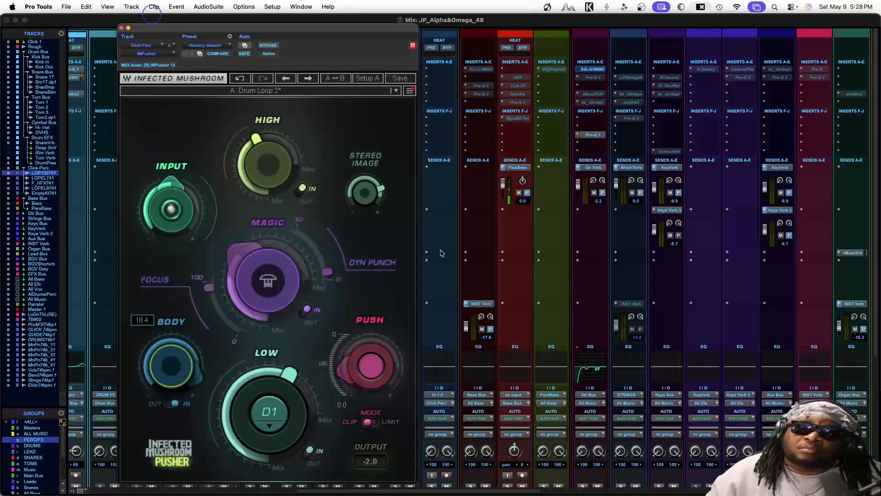
{"action": "mouse_move", "coordinate": [443, 205]}
{"action": "left_mouse_down"}
{"action": "mouse_move", "coordinate": [447, 488]}
{"action": "mouse_move", "coordinate": [441, 212]}
{"action": "left_mouse_up"}
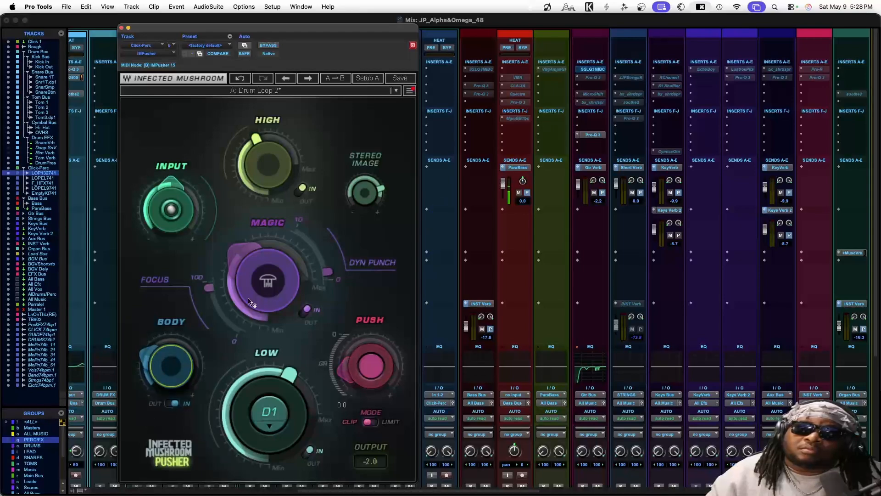
{"action": "mouse_move", "coordinate": [271, 281]}
{"action": "left_mouse_down"}
{"action": "mouse_move", "coordinate": [273, 68]}
{"action": "mouse_move", "coordinate": [290, 367]}
{"action": "mouse_move", "coordinate": [270, 282]}
{"action": "left_mouse_up"}
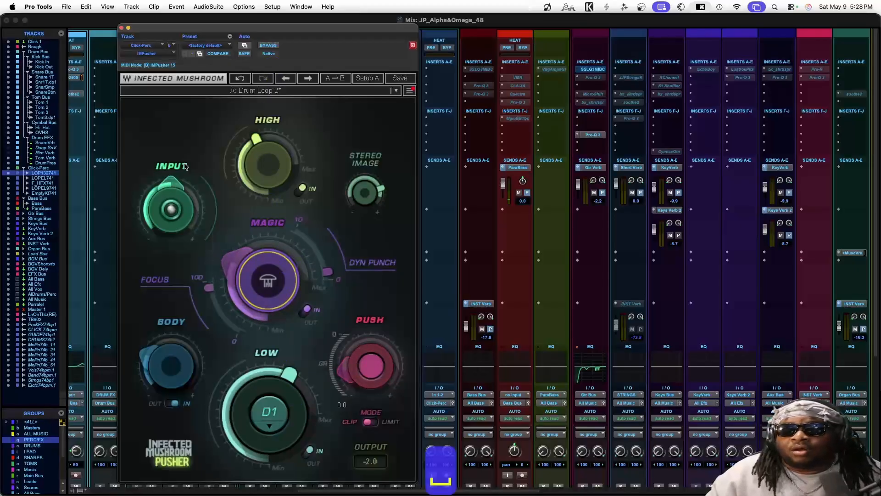
{"action": "left_click", "coordinate": [121, 28]}
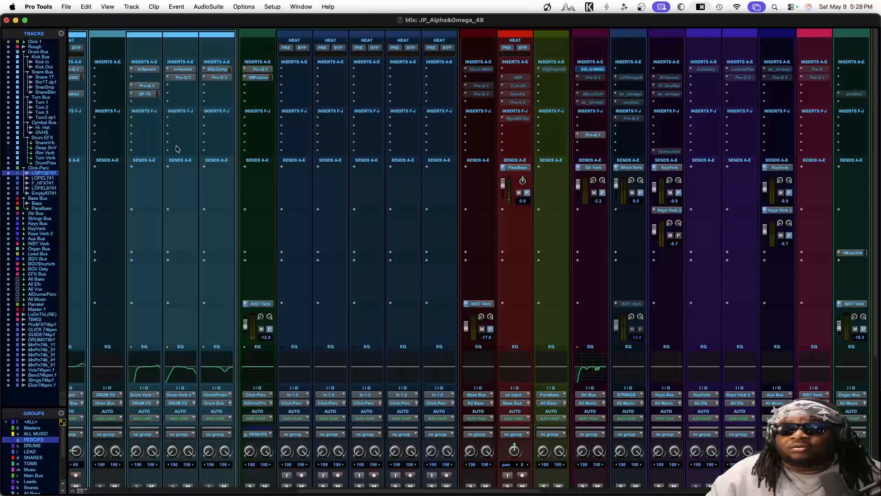
Insert FabFilter Pro-Q 3 on LOPELE132741 and, during playback, add a bell band at 1034.5 Hz.
{"action": "left_click", "coordinate": [290, 70]}
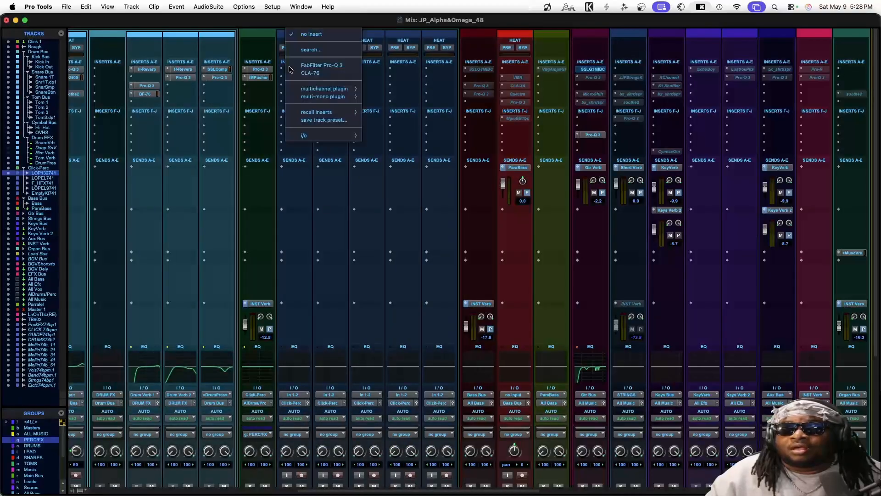
{"action": "left_click", "coordinate": [322, 67]}
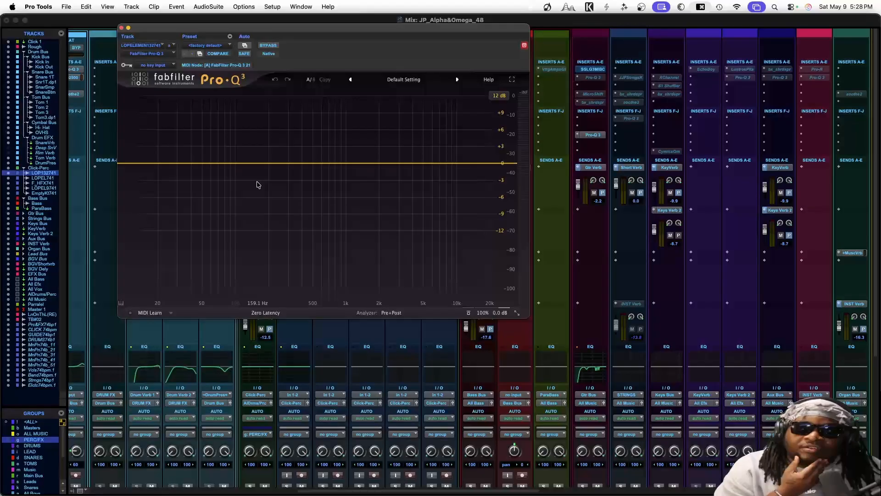
{"action": "key", "text": "space"}
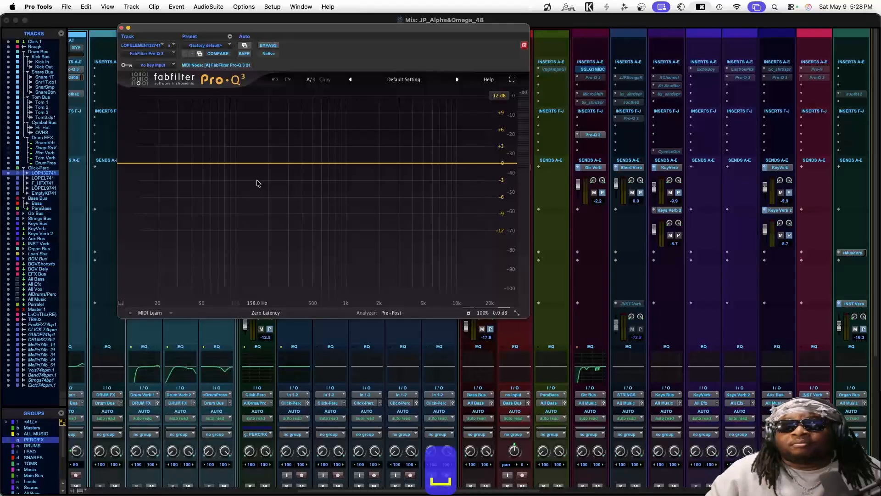
{"action": "left_click", "coordinate": [347, 163]}
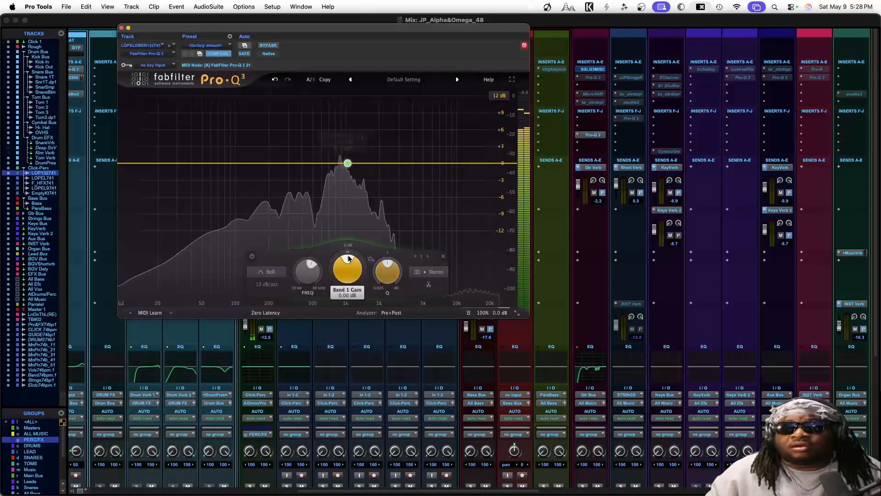
Turn the Pro-Q 3 band into a deep dynamic cut at about 904 Hz with -2.97 dB gain, and close the plug-in.
{"action": "left_click_drag", "start_coordinate": [324, 265], "coordinate": [316, 281]}
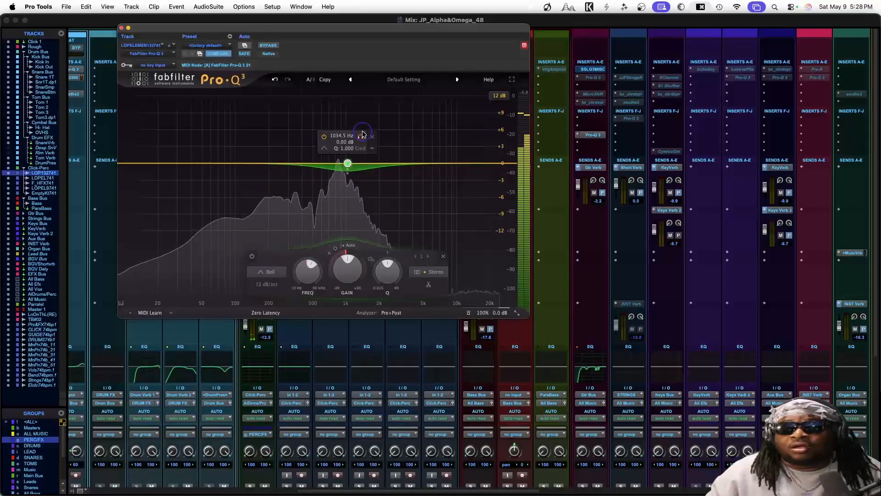
{"action": "left_click", "coordinate": [362, 137]}
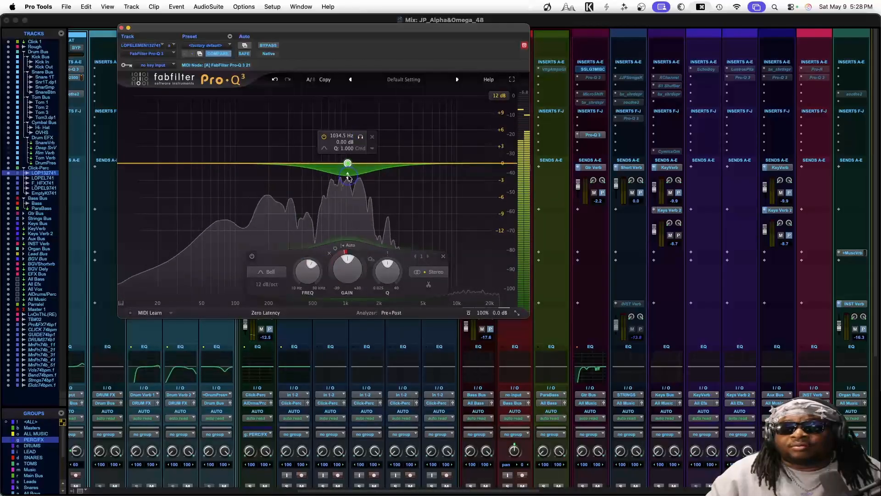
{"action": "left_click_drag", "start_coordinate": [351, 202], "coordinate": [350, 220]}
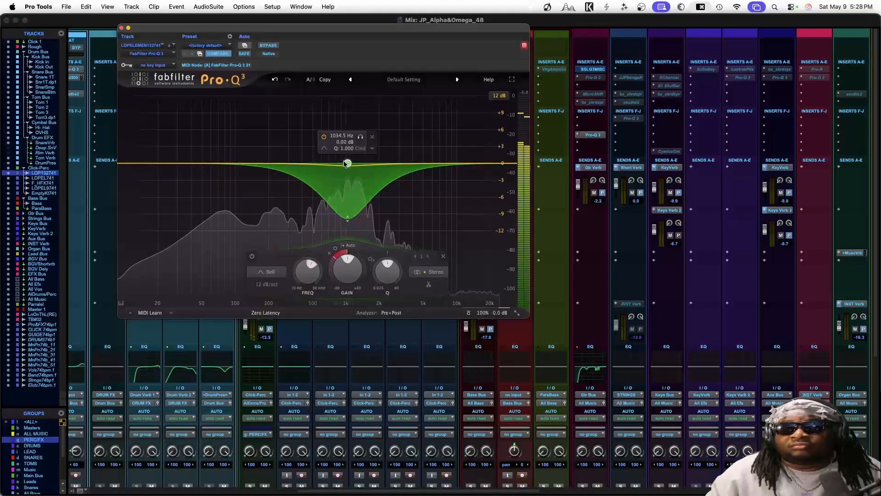
{"action": "left_click_drag", "start_coordinate": [348, 164], "coordinate": [341, 180]}
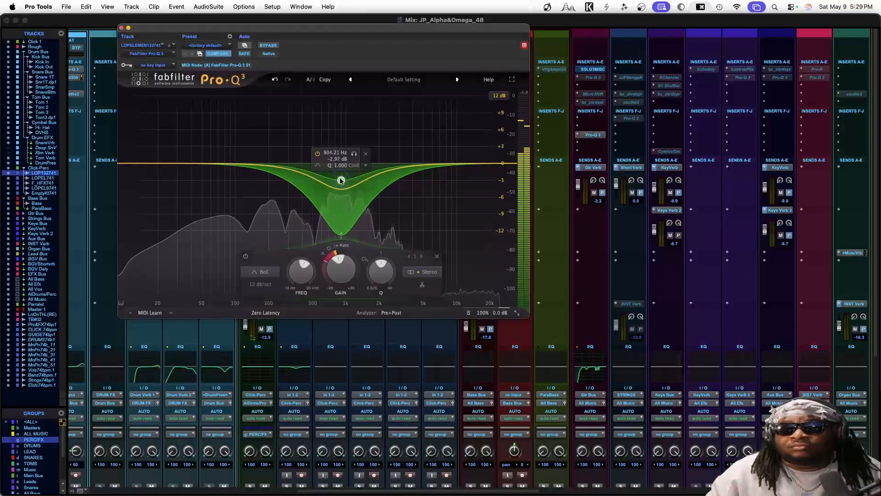
{"action": "left_click_drag", "start_coordinate": [329, 257], "coordinate": [322, 288]}
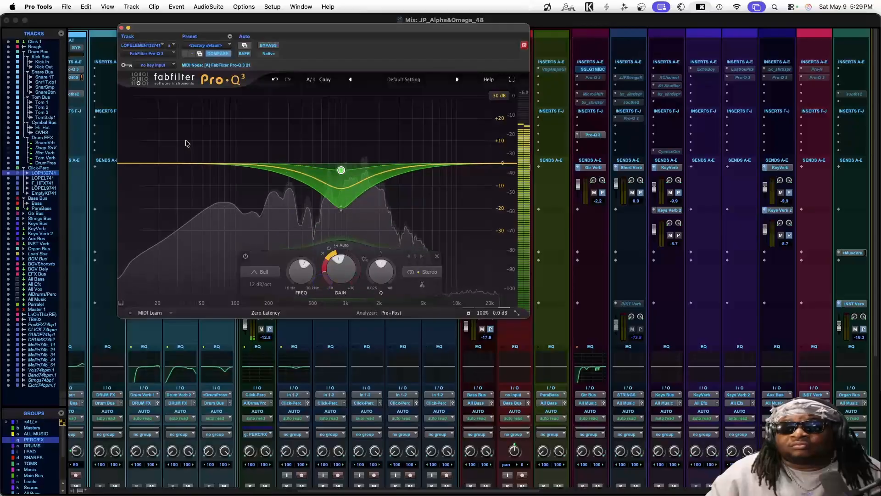
{"action": "left_click", "coordinate": [121, 28]}
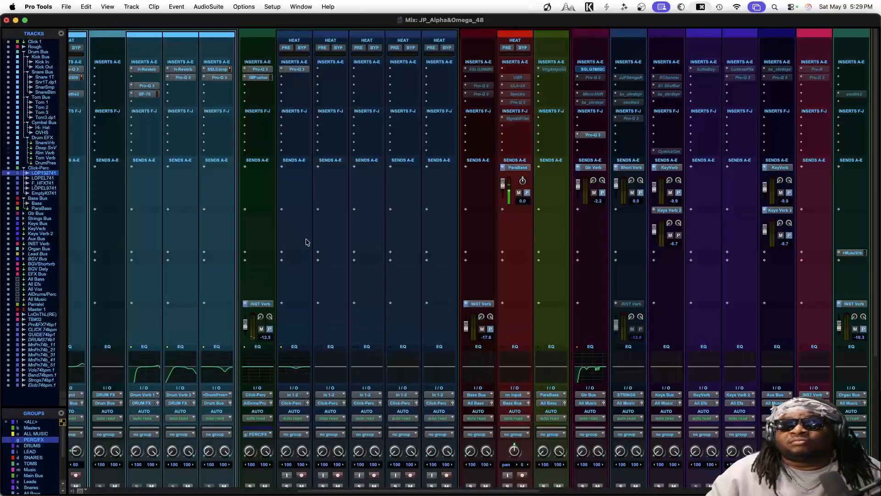
Lower the LOPELE132741 fader to about -13.6 dB in the Mix window during playback.
{"action": "scroll", "coordinate": [303, 257], "scroll_direction": "down", "scroll_amount": 5}
{"action": "left_click_drag", "start_coordinate": [287, 382], "coordinate": [287, 393]}
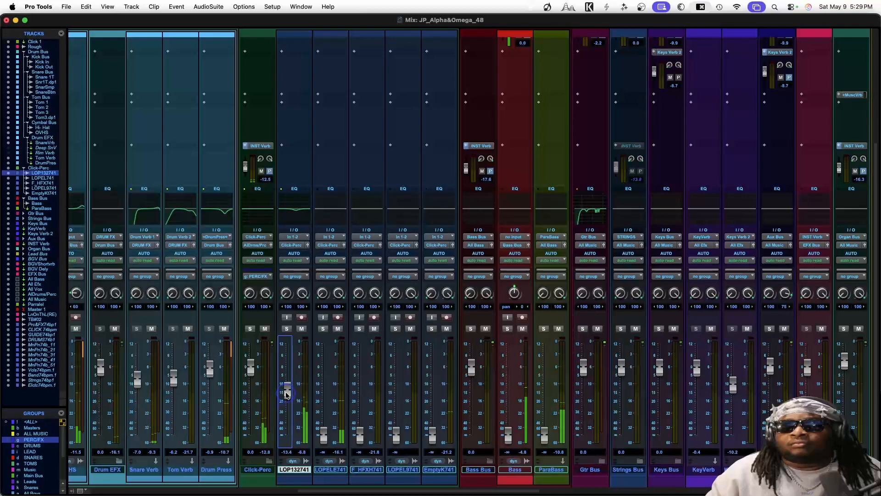
Reopen IMPusher on Click-Perc, switch the Body section out, and raise Magic to 52.0.
{"action": "scroll", "coordinate": [274, 229], "scroll_direction": "up", "scroll_amount": 5}
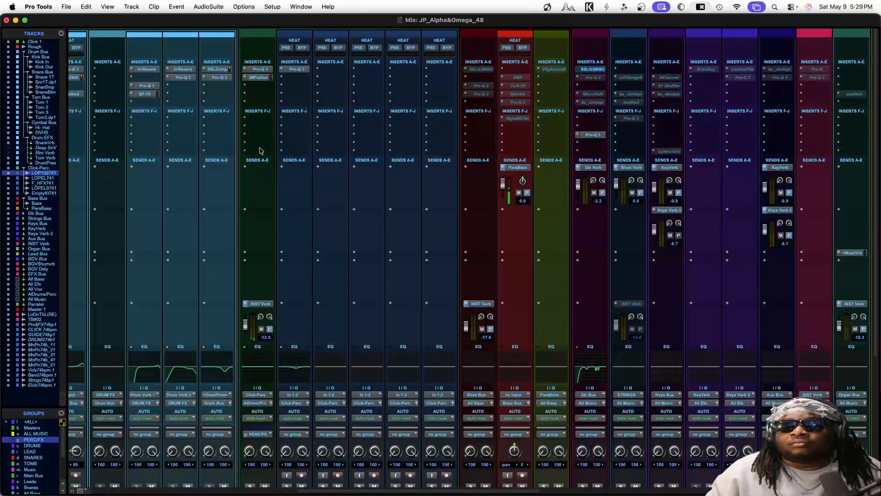
{"action": "left_click", "coordinate": [258, 78]}
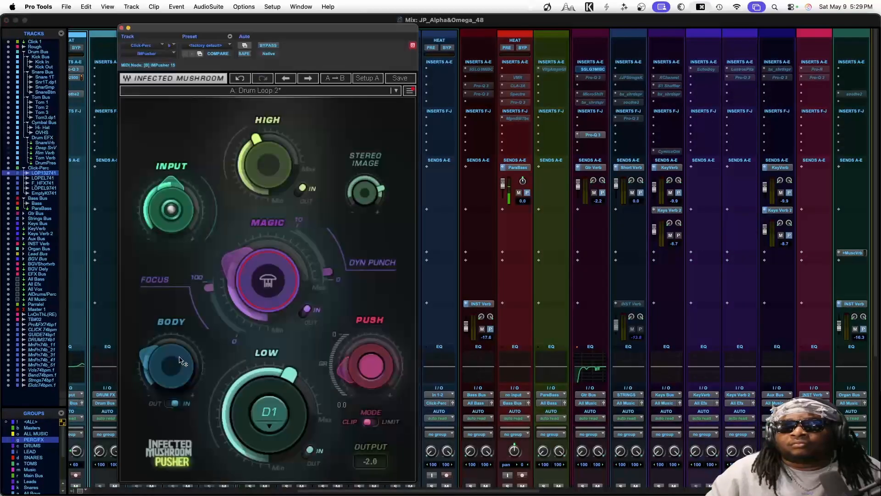
{"action": "left_click", "coordinate": [176, 404]}
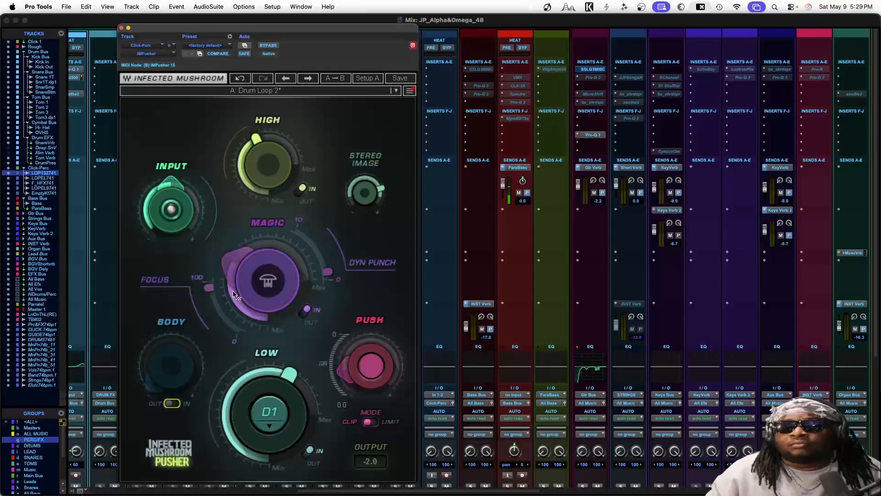
{"action": "left_click_drag", "start_coordinate": [259, 257], "coordinate": [259, 250]}
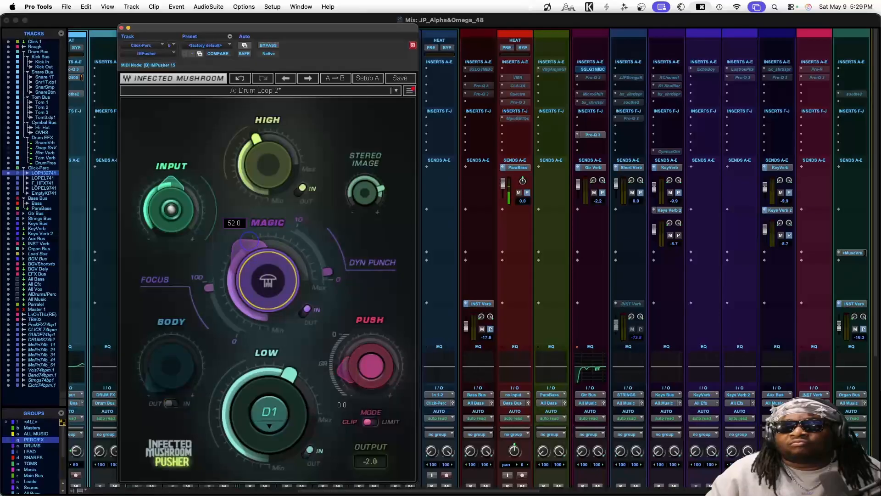
Turn down the High amount in IMPusher on Click-Perc and close the plug-in.
{"action": "left_click_drag", "start_coordinate": [271, 174], "coordinate": [268, 208]}
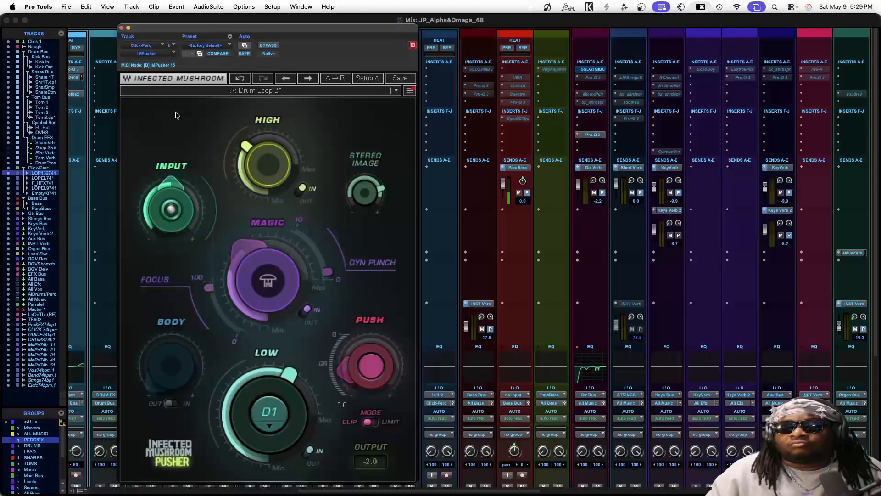
{"action": "left_click", "coordinate": [122, 29]}
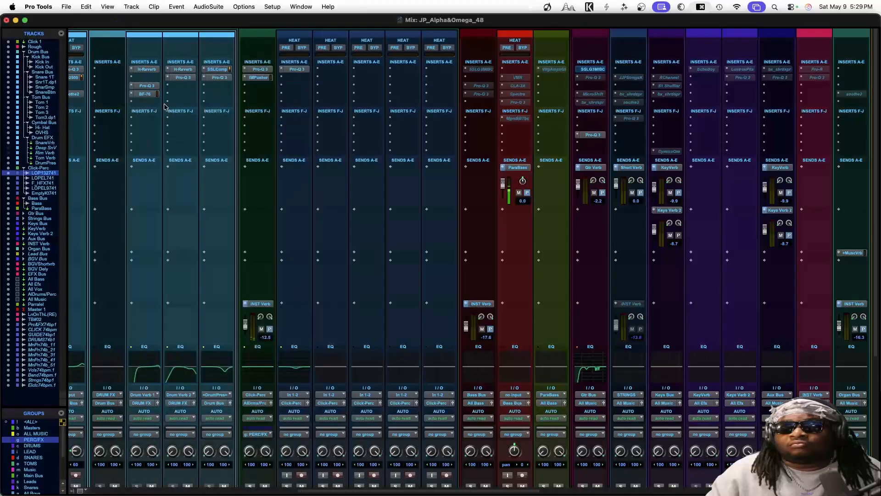
Reopen Pro-Q 3 on LOPELE132741 and add a 48 dB/oct low cut at about 200 Hz.
{"action": "left_click", "coordinate": [299, 69]}
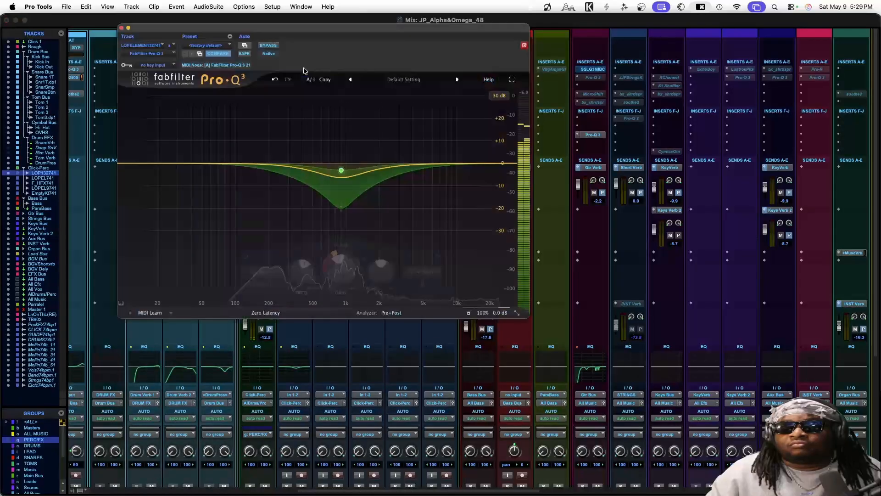
{"action": "left_click", "coordinate": [124, 163]}
{"action": "left_click", "coordinate": [148, 149]}
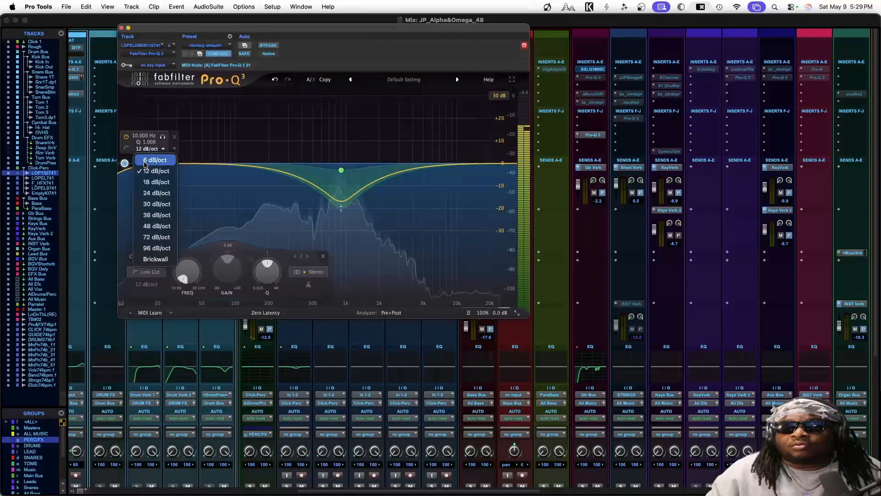
{"action": "left_click", "coordinate": [156, 226]}
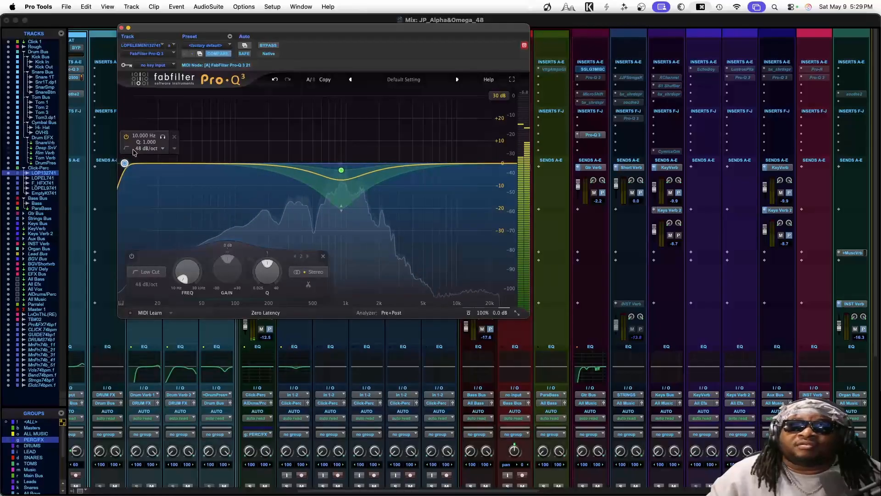
{"action": "left_click", "coordinate": [148, 149]}
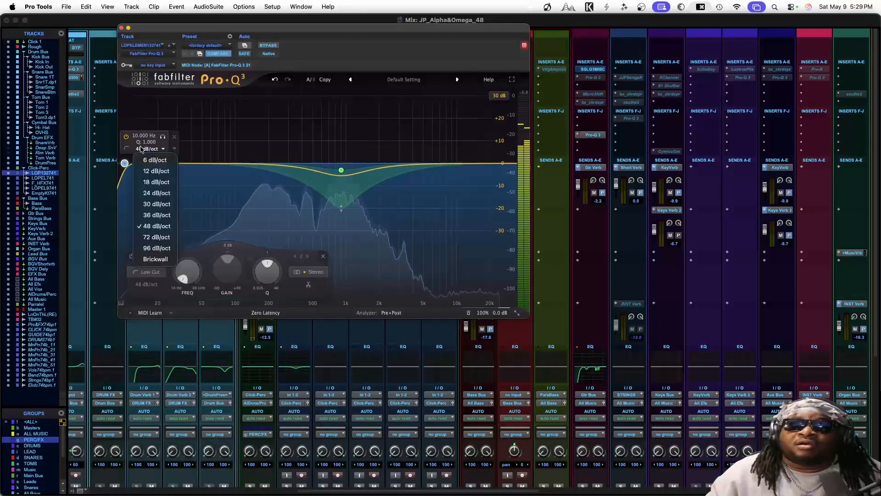
{"action": "left_click", "coordinate": [152, 258]}
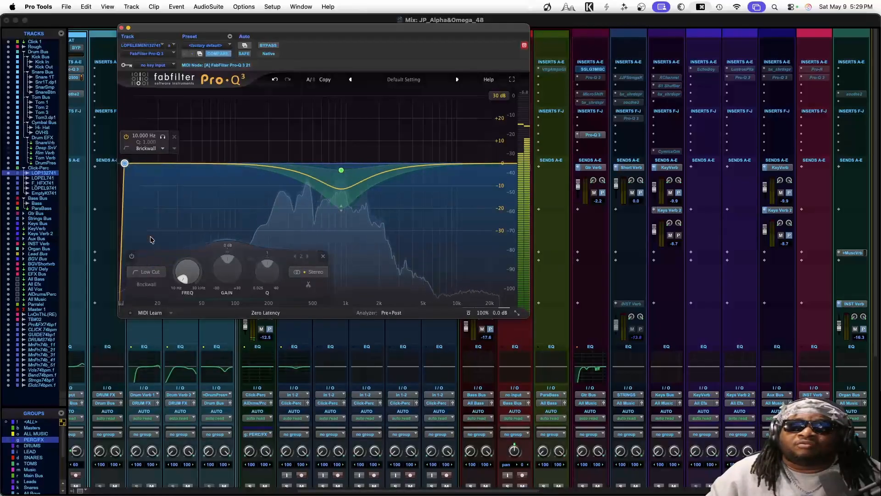
{"action": "left_click", "coordinate": [147, 148]}
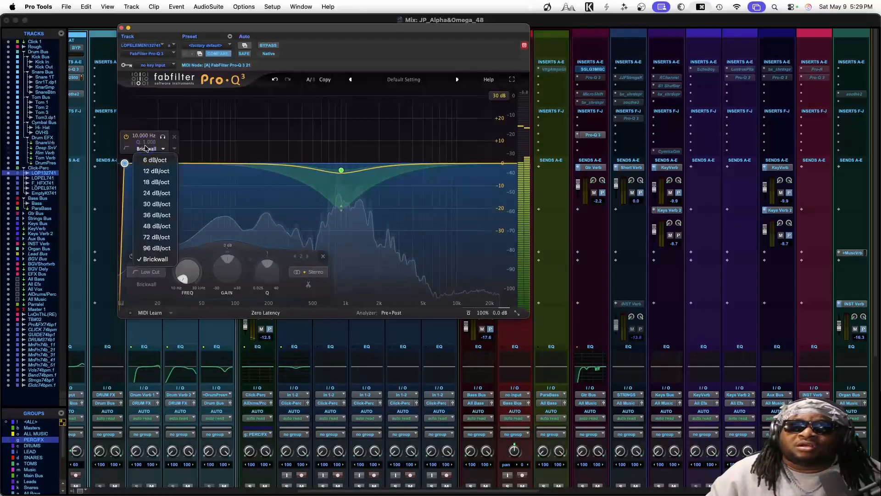
{"action": "left_click", "coordinate": [157, 225]}
{"action": "left_click_drag", "start_coordinate": [124, 164], "coordinate": [266, 170]}
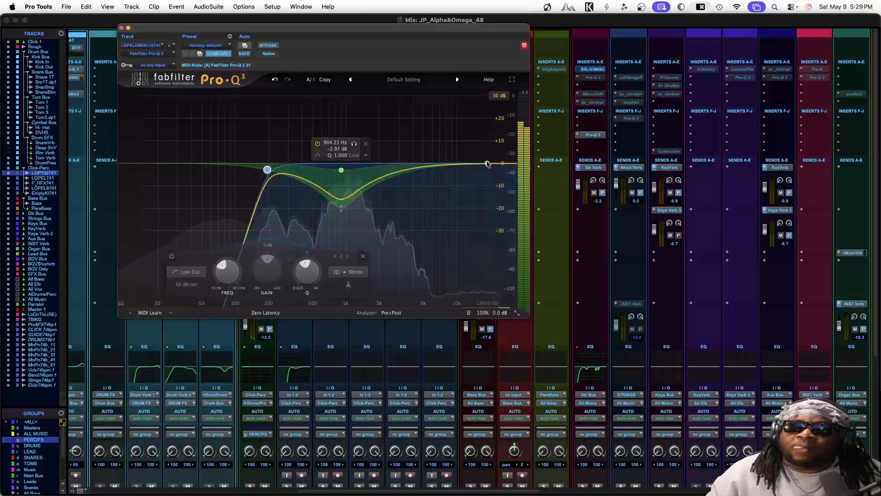
Add a 48 dB/oct high cut at about 5.5 kHz in the loop's Pro-Q 3 and close the plug-in.
{"action": "left_click", "coordinate": [506, 164]}
{"action": "left_click", "coordinate": [475, 149]}
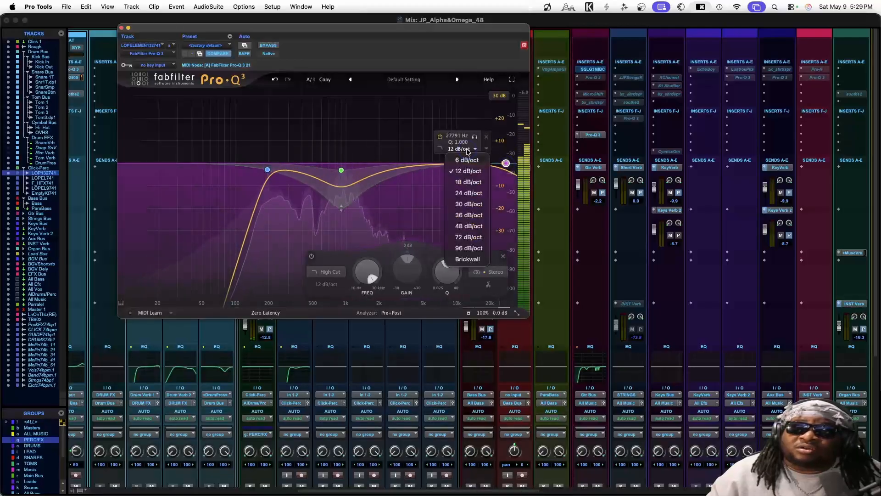
{"action": "left_click", "coordinate": [462, 229]}
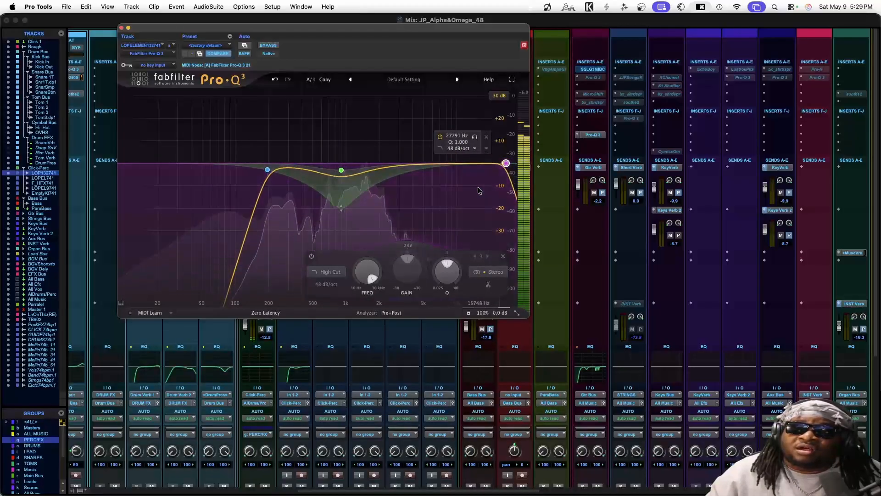
{"action": "left_click_drag", "start_coordinate": [506, 164], "coordinate": [443, 185]}
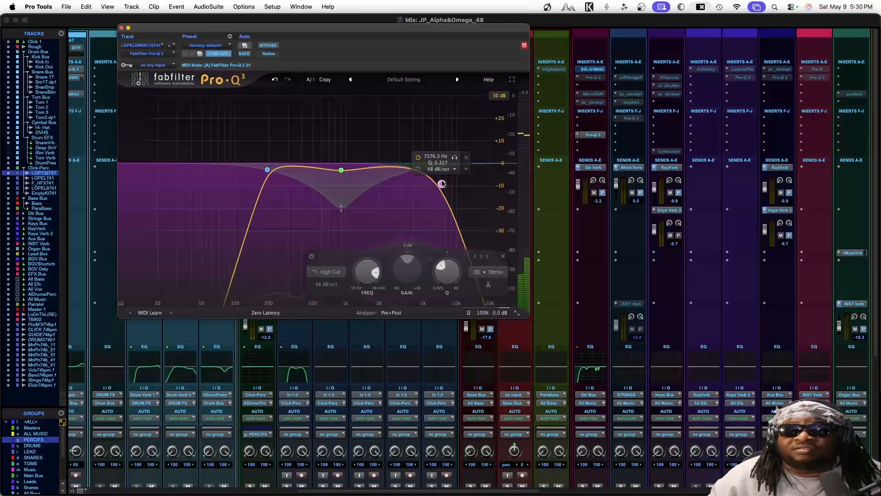
{"action": "key", "text": "space"}
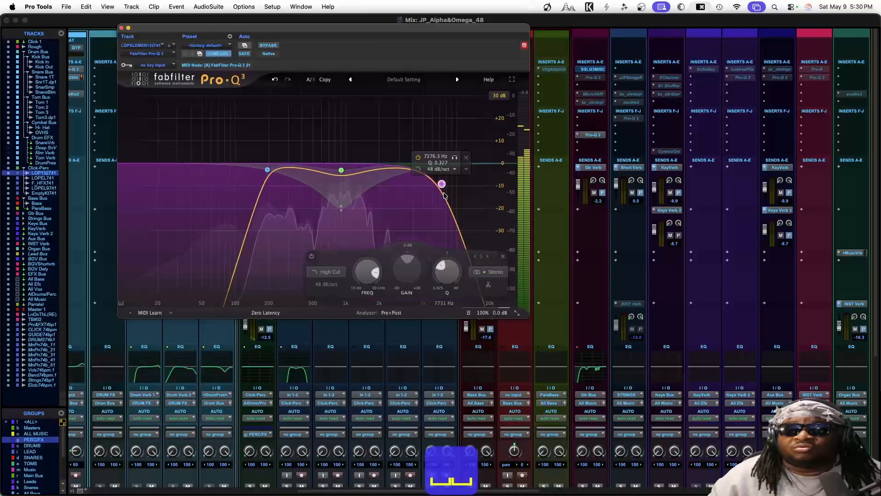
{"action": "left_click_drag", "start_coordinate": [442, 184], "coordinate": [399, 143]}
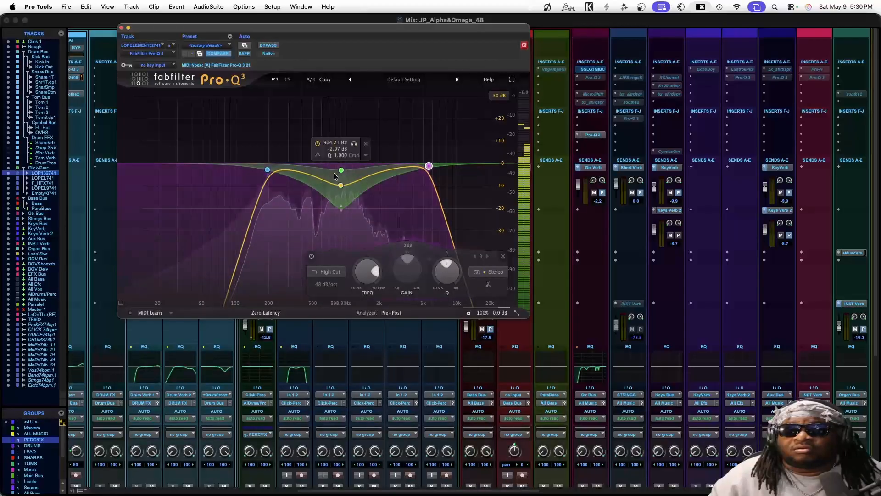
{"action": "left_click", "coordinate": [122, 28]}
Lower the LOPELE132741 fader to -15.6 dB during playback.
{"action": "scroll", "coordinate": [220, 239], "scroll_direction": "down", "scroll_amount": 3}
{"action": "scroll", "coordinate": [220, 240], "scroll_direction": "down", "scroll_amount": 3}
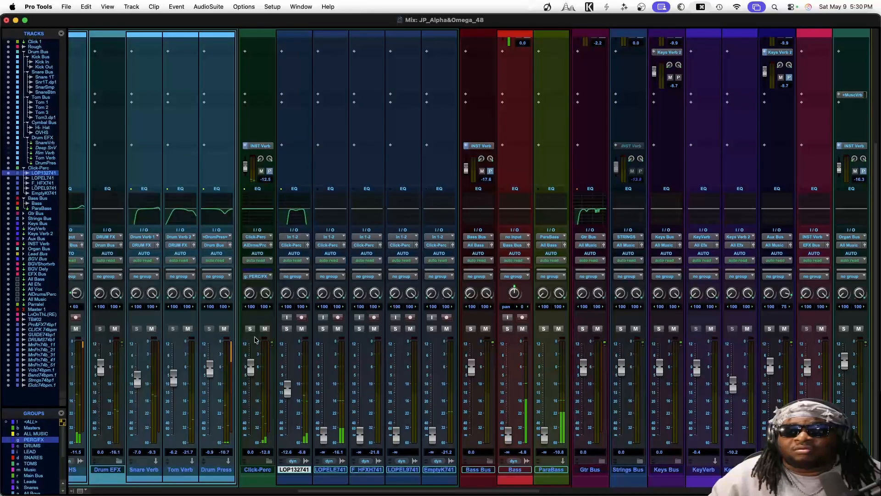
{"action": "mouse_move", "coordinate": [284, 394]}
{"action": "left_mouse_down"}
{"action": "mouse_move", "coordinate": [289, 403]}
{"action": "mouse_move", "coordinate": [288, 394]}
{"action": "left_mouse_up"}
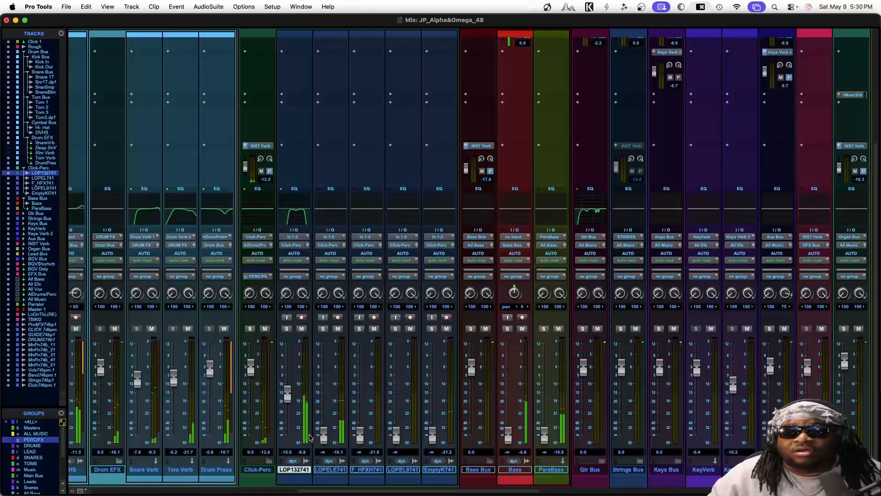
Mute the LOP132741 track and raise the LOPELE741 track's fader to about -14.2 dB.
{"action": "left_click", "coordinate": [302, 329]}
{"action": "left_click_drag", "start_coordinate": [323, 440], "coordinate": [324, 395]}
{"action": "scroll", "coordinate": [323, 395], "scroll_direction": "up", "scroll_amount": 5}
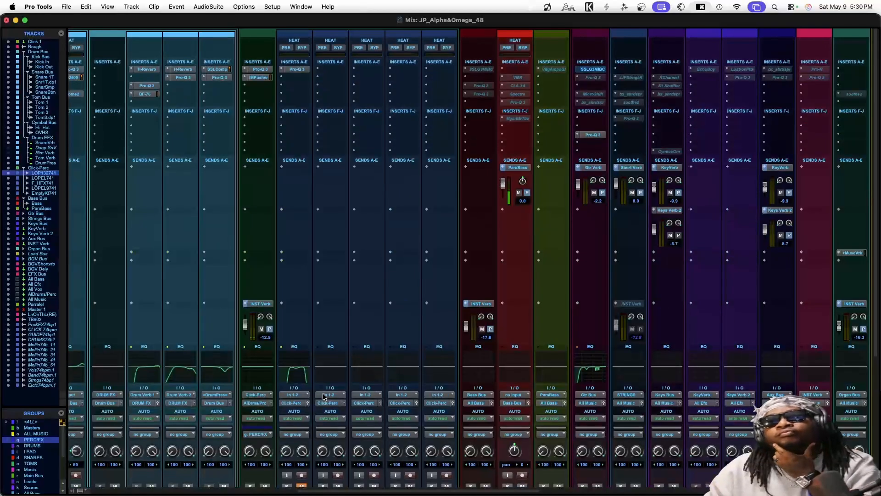
{"action": "left_click", "coordinate": [320, 69]}
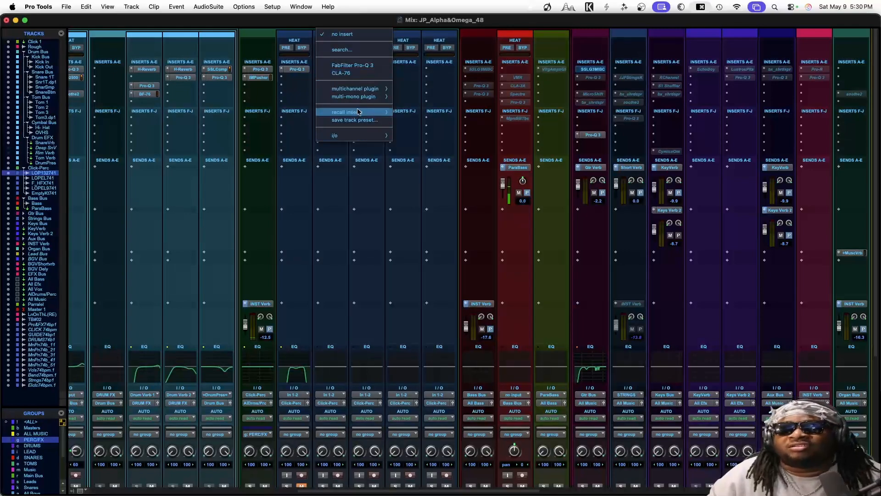
{"action": "left_click", "coordinate": [352, 50]}
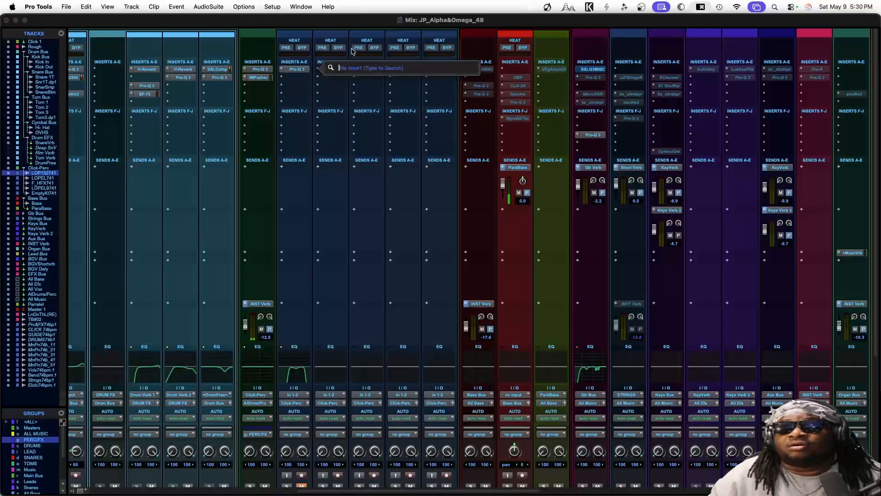
{"action": "type", "text": "sav"}
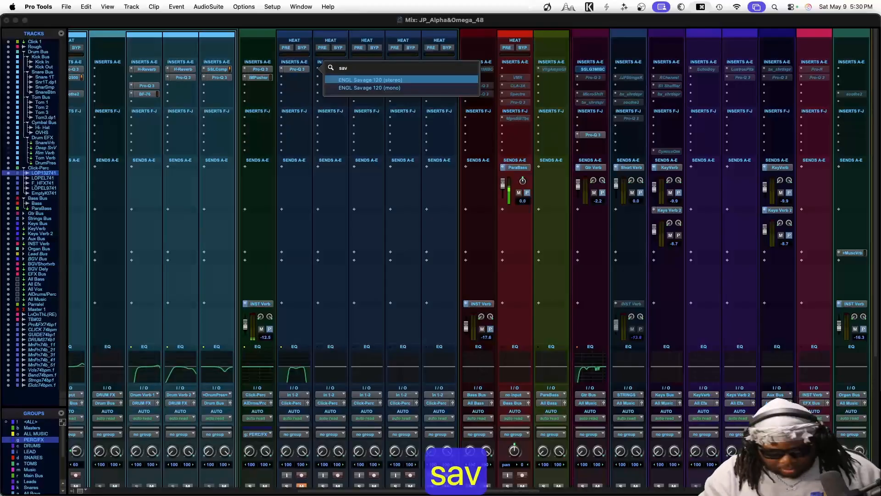
{"action": "key", "text": "BackSpace"}
{"action": "type", "text": "u"}
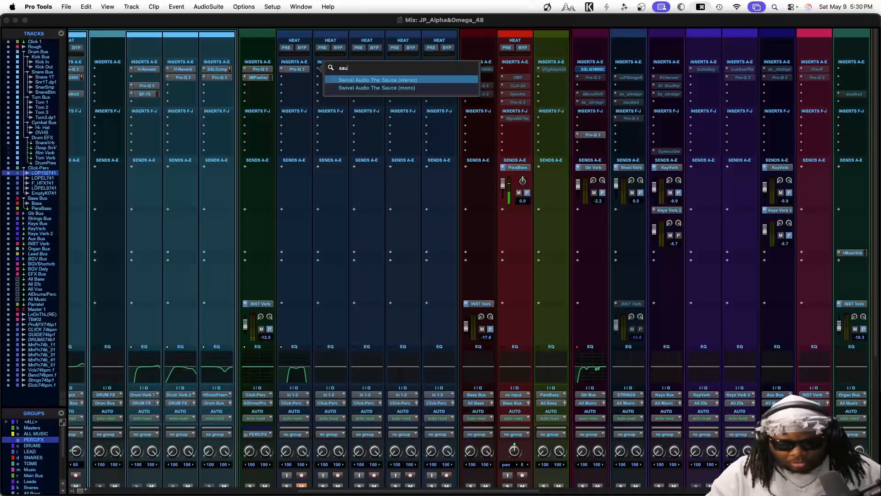
{"action": "key", "text": "BackSpace"}
{"action": "key", "text": "BackSpace"}
{"action": "key", "text": "BackSpace"}
{"action": "key", "text": "BackSpace"}
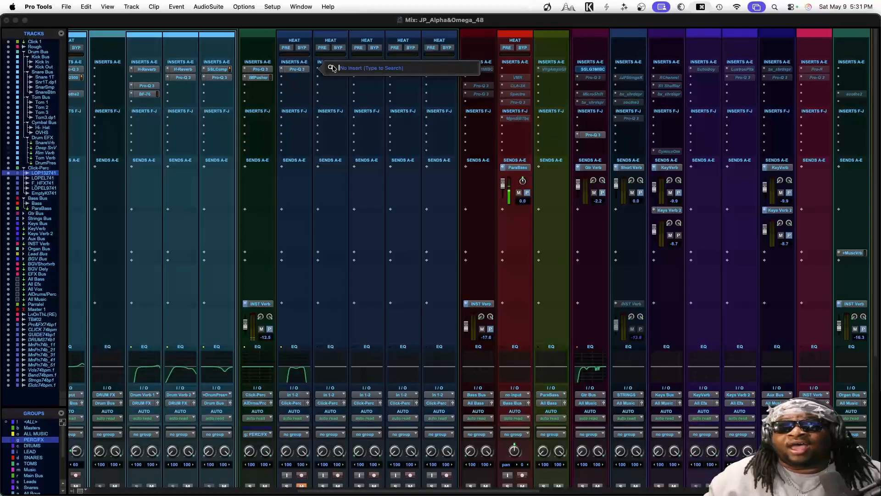
{"action": "left_click", "coordinate": [335, 91]}
{"action": "left_click", "coordinate": [316, 72]}
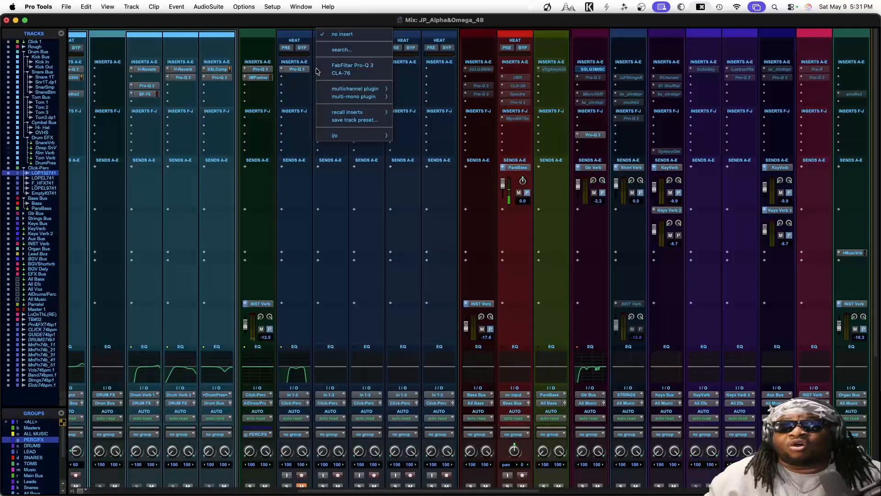
{"action": "left_click", "coordinate": [342, 51]}
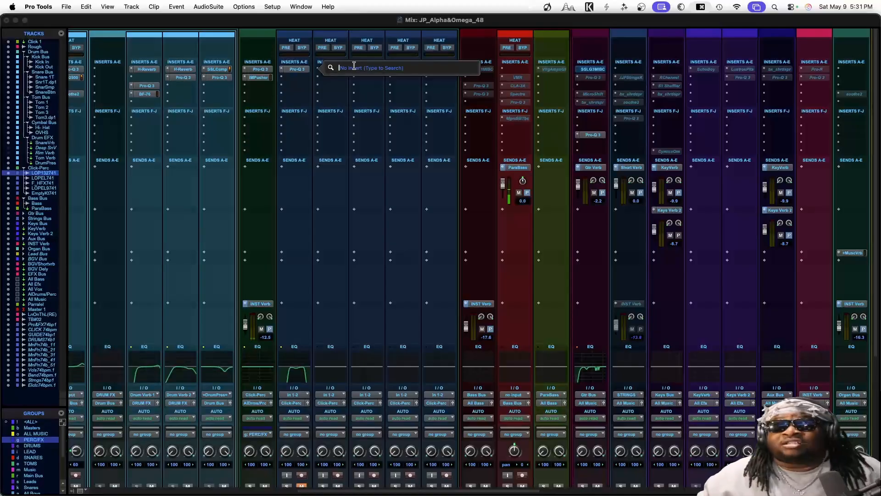
{"action": "key", "text": "Escape"}
Insert the stereo SoundToys PanMan plug-in in the first insert slot of the LOPELE741 track.
{"action": "left_click", "coordinate": [320, 70]}
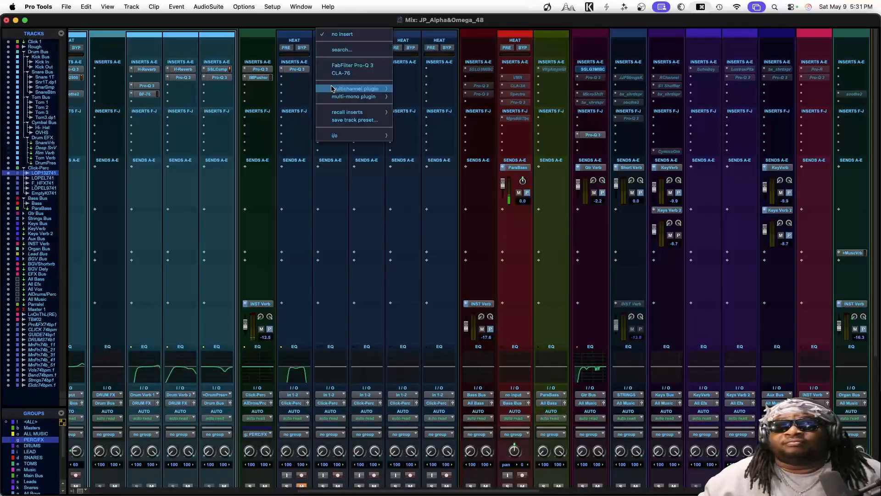
{"action": "mouse_move", "coordinate": [358, 92]}
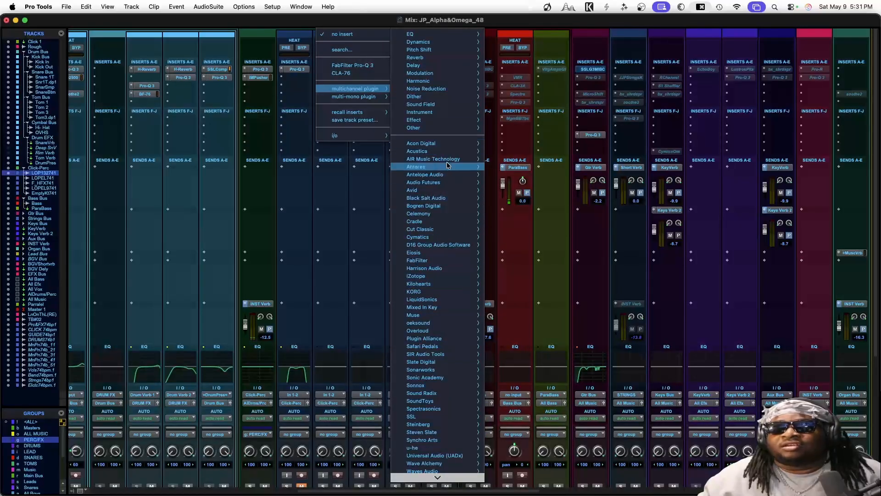
{"action": "mouse_move", "coordinate": [443, 265]}
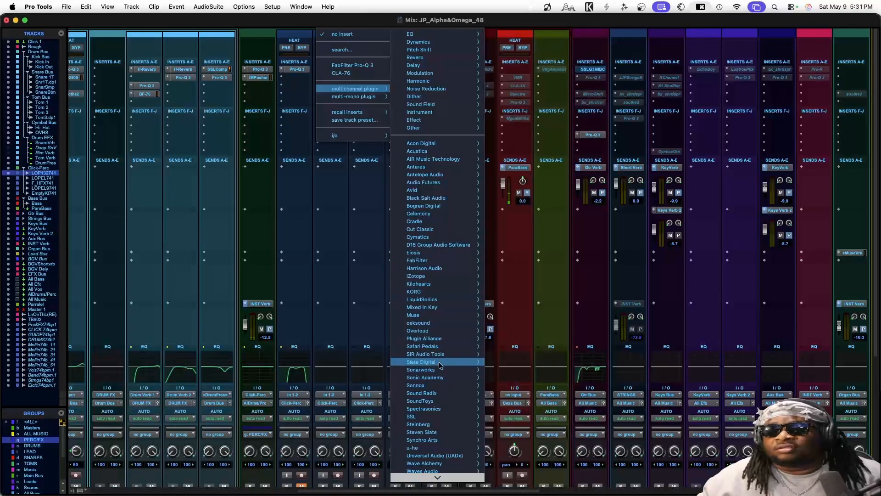
{"action": "mouse_move", "coordinate": [456, 396]}
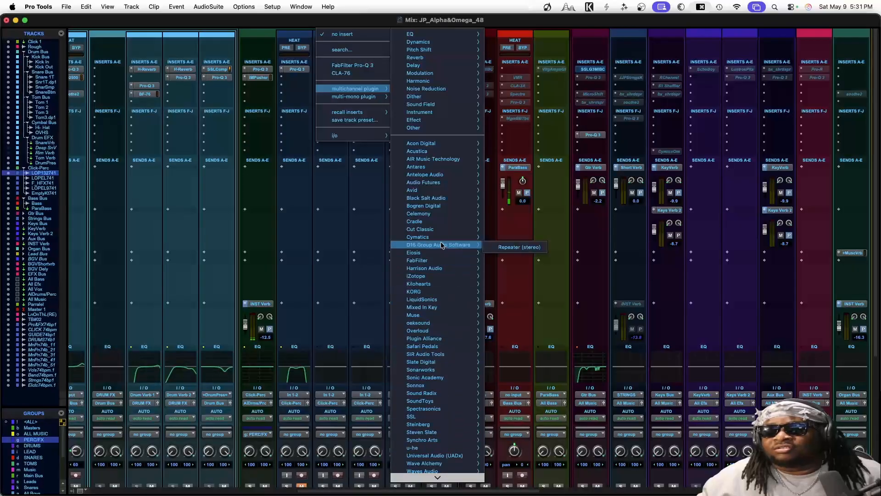
{"action": "mouse_move", "coordinate": [433, 213]}
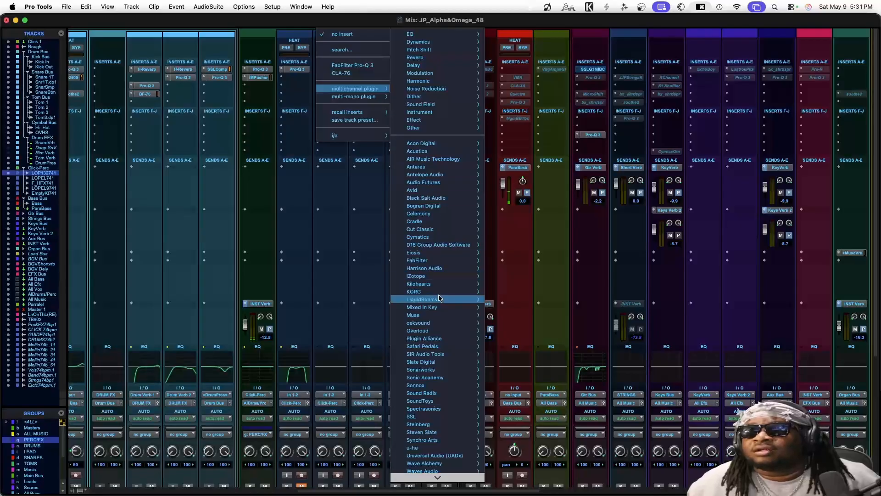
{"action": "mouse_move", "coordinate": [441, 311]}
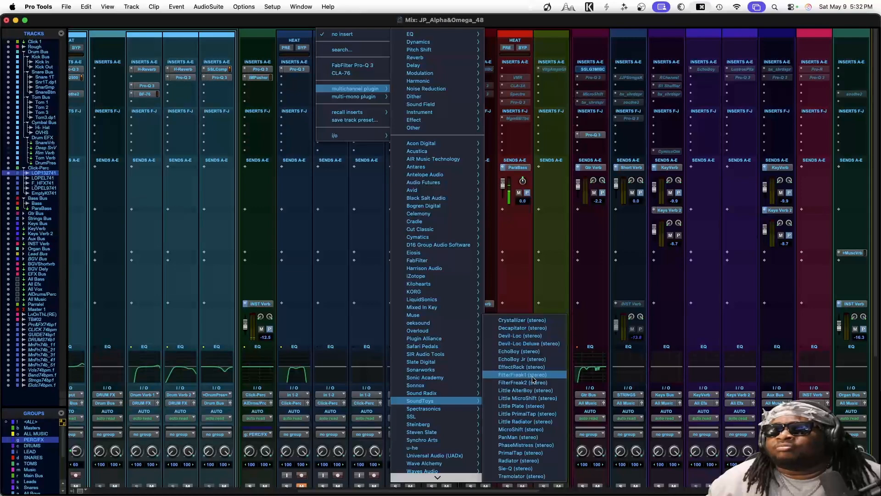
{"action": "left_click", "coordinate": [535, 438]}
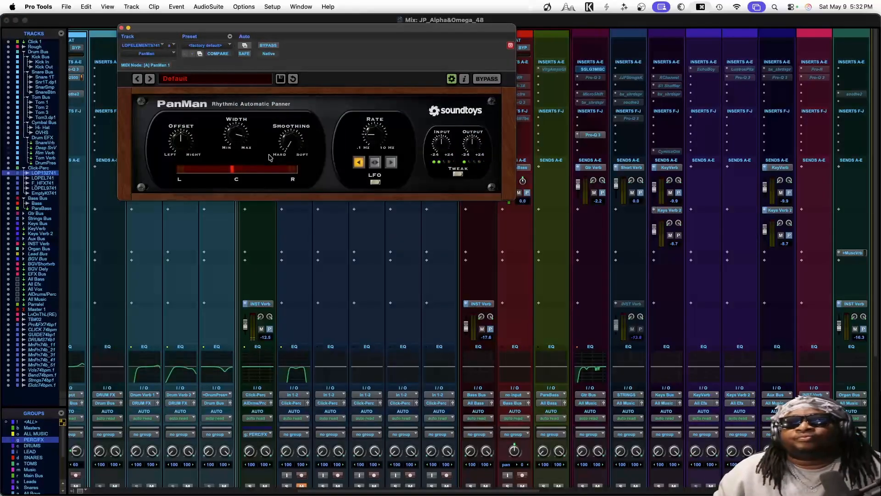
Set PanMan to pan in both directions, soften its smoothing, and reduce its width and LFO rate.
{"action": "left_click", "coordinate": [375, 162]}
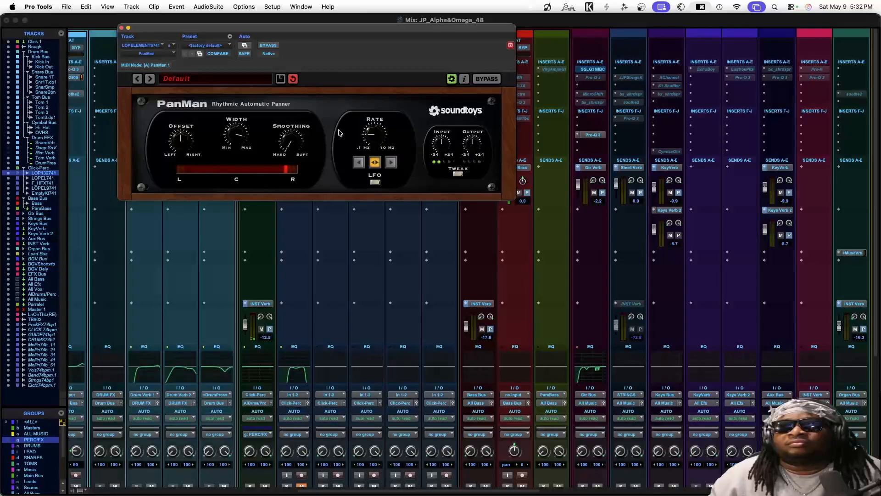
{"action": "left_click_drag", "start_coordinate": [375, 137], "coordinate": [374, 85]}
{"action": "left_click_drag", "start_coordinate": [287, 143], "coordinate": [290, 83]}
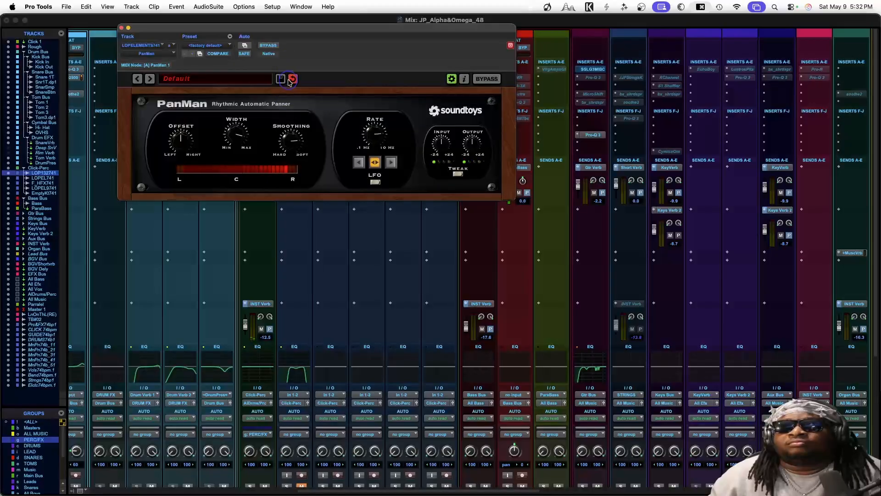
{"action": "left_click_drag", "start_coordinate": [381, 137], "coordinate": [386, 185]}
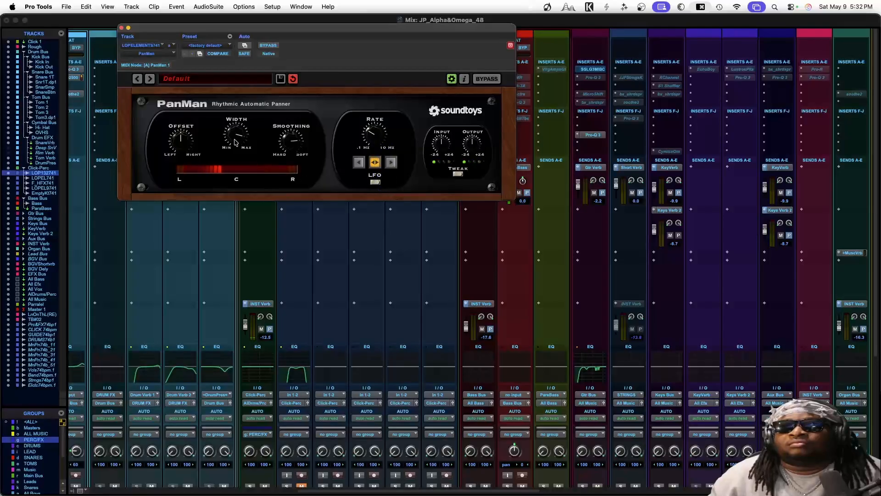
{"action": "left_click_drag", "start_coordinate": [236, 136], "coordinate": [246, 198]}
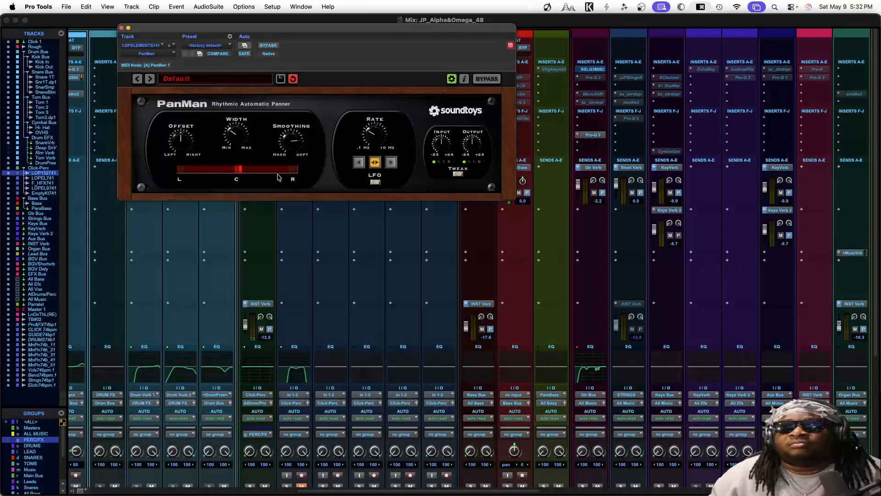
{"action": "left_click_drag", "start_coordinate": [375, 136], "coordinate": [377, 150]}
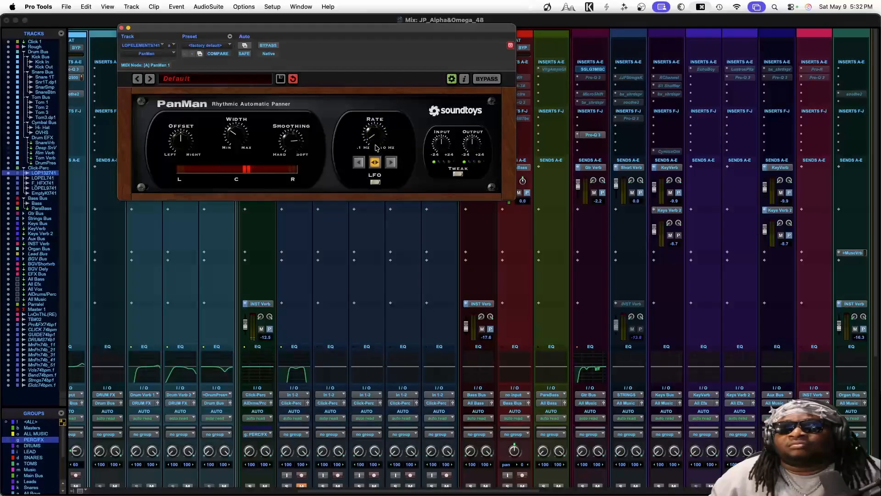
Load PanMan's Pacing the Floor preset from the Rhythmic Pans category.
{"action": "left_click", "coordinate": [226, 79]}
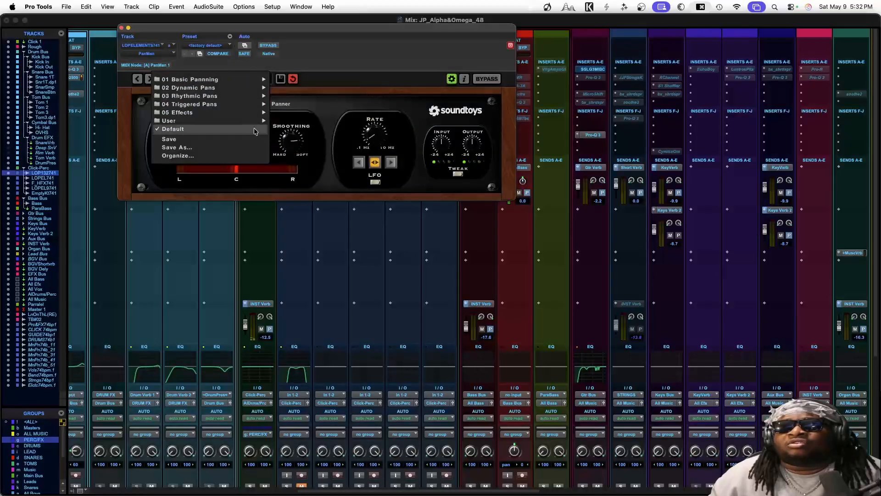
{"action": "mouse_move", "coordinate": [255, 124]}
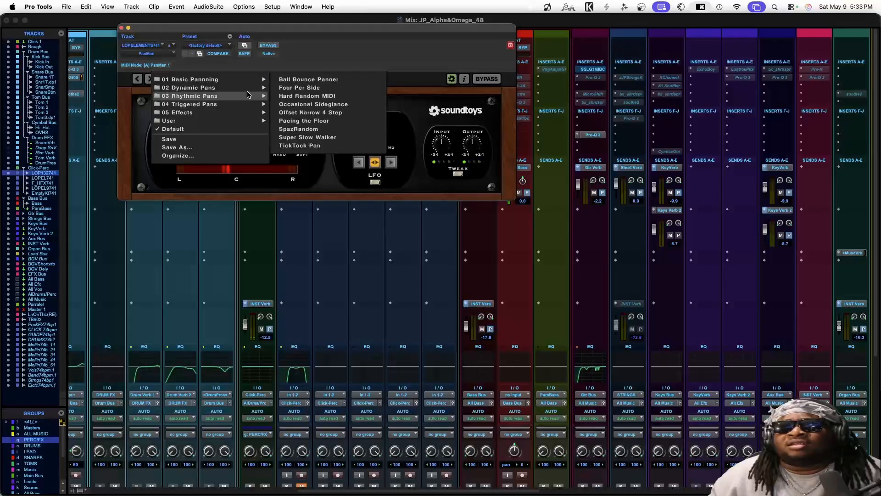
{"action": "mouse_move", "coordinate": [246, 81]}
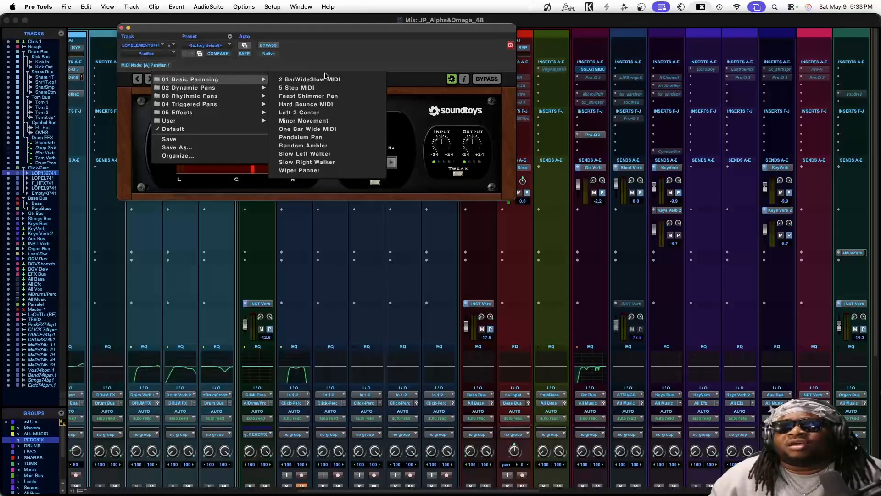
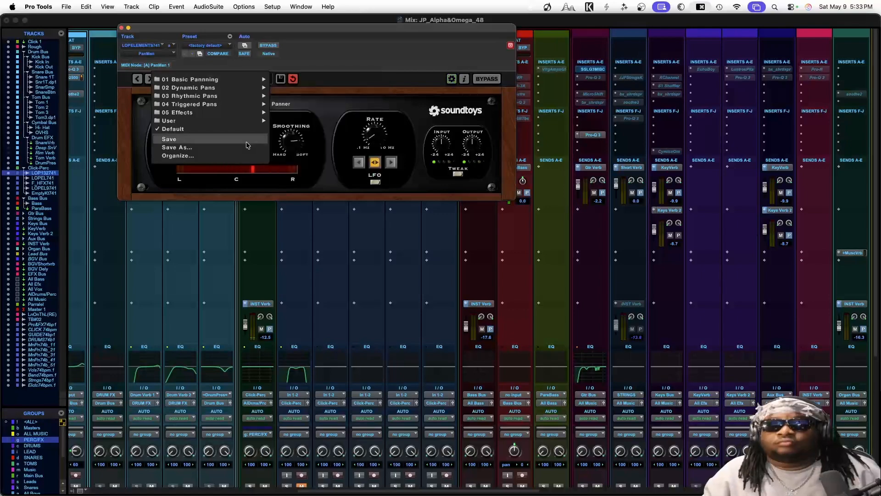
{"action": "mouse_move", "coordinate": [220, 89]}
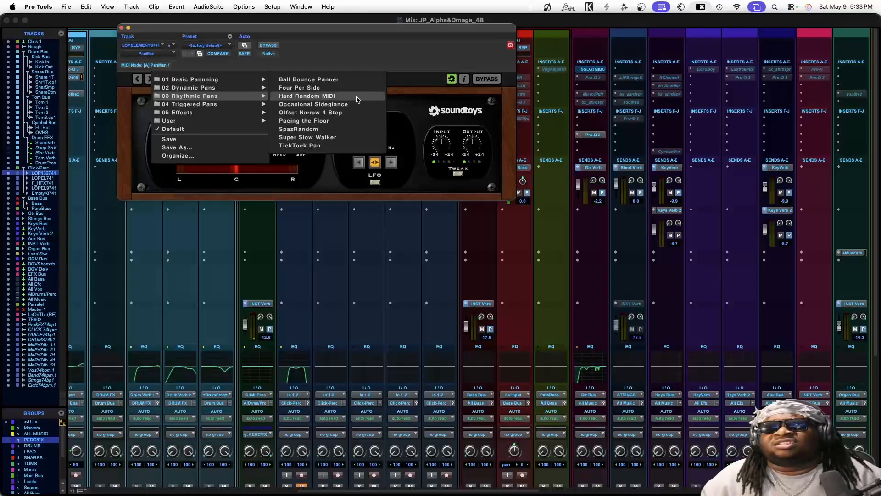
{"action": "left_click", "coordinate": [351, 121]}
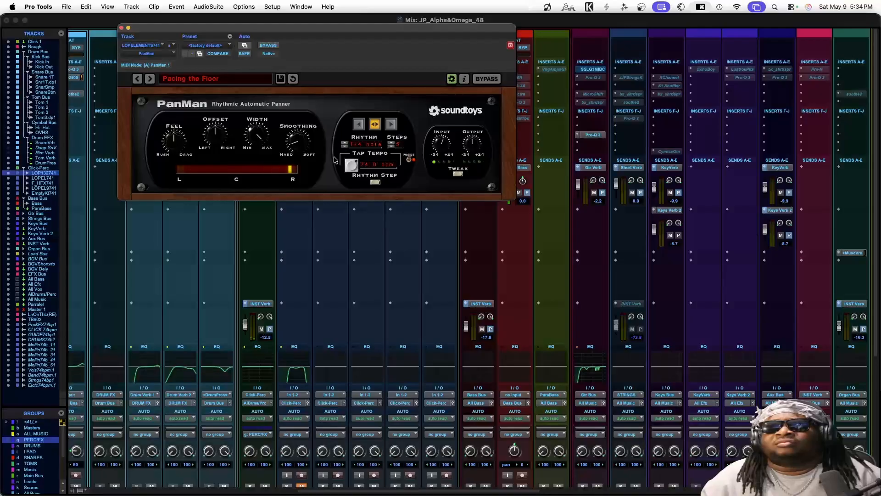
Soften the preset's smoothing, narrow its panning width, and close the PanMan window.
{"action": "left_click_drag", "start_coordinate": [297, 143], "coordinate": [300, 73]}
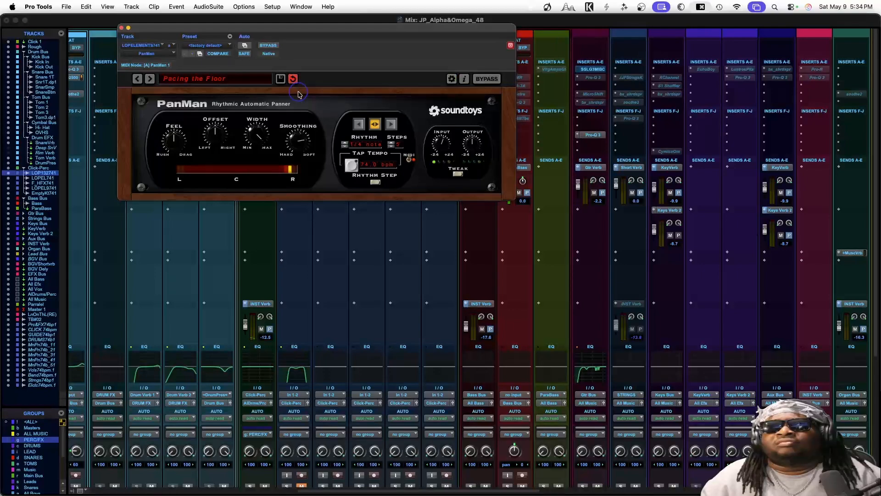
{"action": "left_click_drag", "start_coordinate": [263, 135], "coordinate": [258, 192]}
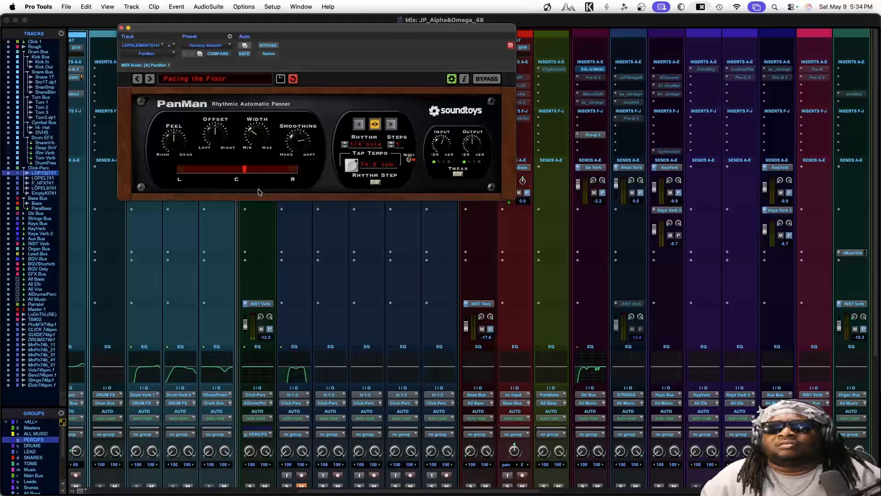
{"action": "left_click_drag", "start_coordinate": [257, 137], "coordinate": [257, 145]}
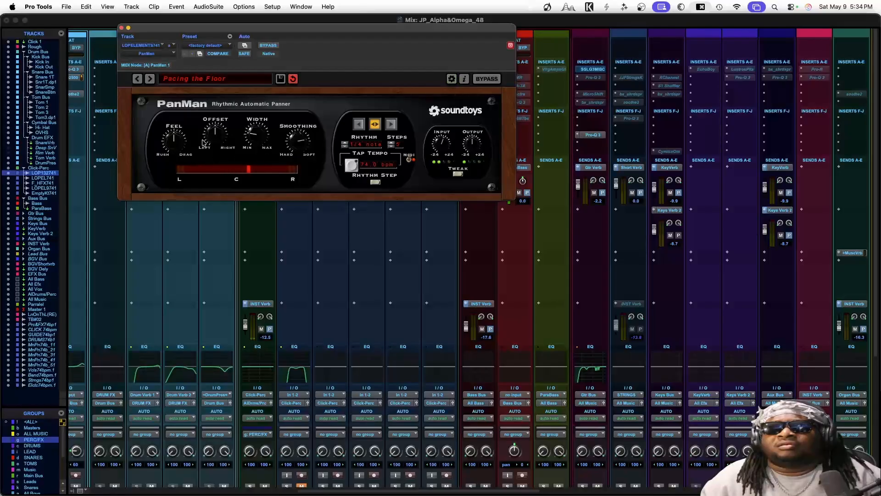
{"action": "left_click", "coordinate": [122, 29]}
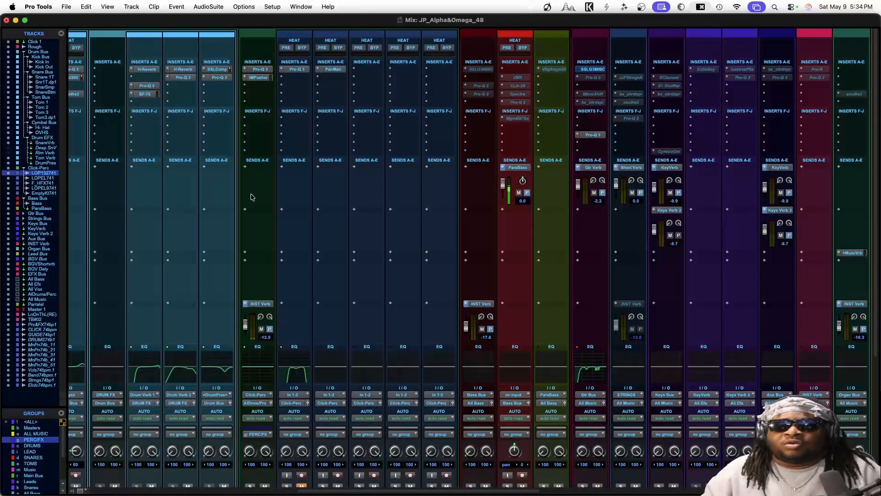
Raise the LOPELE741 track's fader to about -9.7 dB.
{"action": "scroll", "coordinate": [281, 238], "scroll_direction": "down", "scroll_amount": 5}
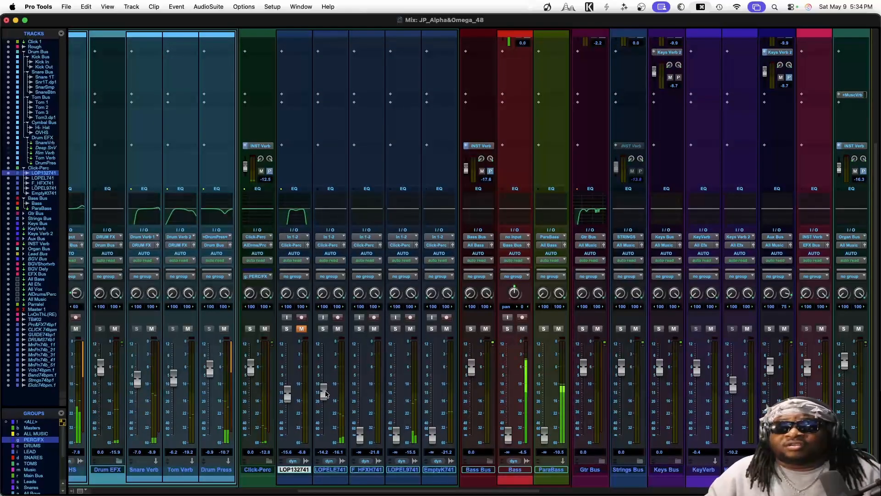
{"action": "left_click_drag", "start_coordinate": [324, 393], "coordinate": [322, 388]}
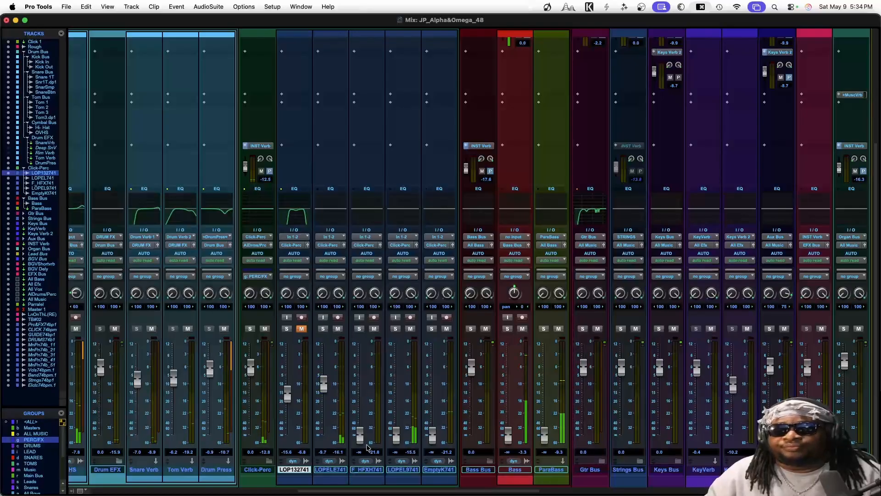
Solo the LOPEL9741 track and raise its fader to about -11.0 dB.
{"action": "left_click", "coordinate": [395, 329]}
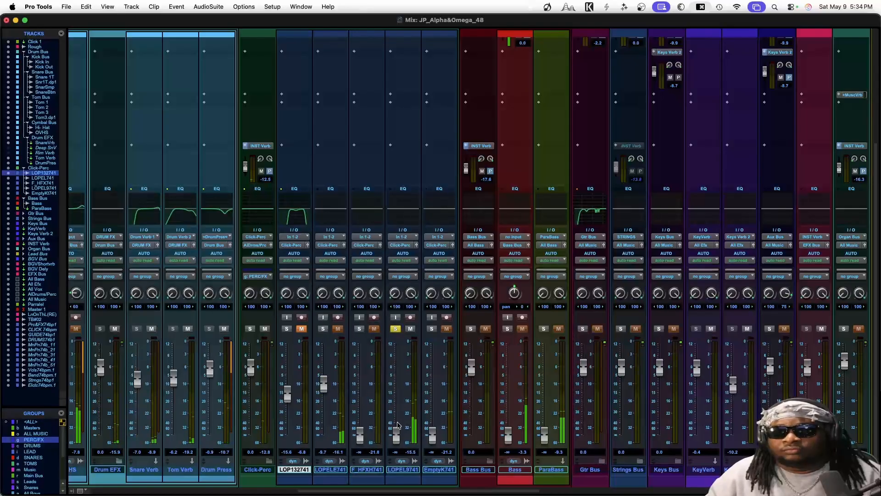
{"action": "left_click_drag", "start_coordinate": [396, 435], "coordinate": [396, 386]}
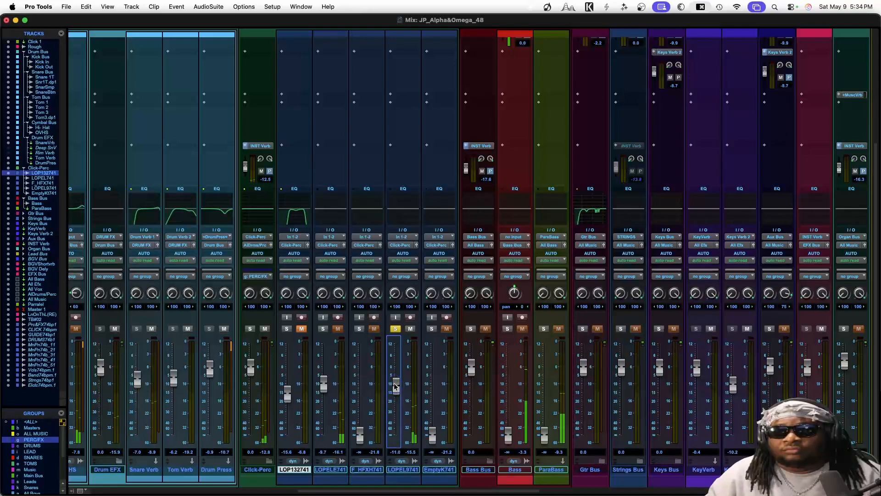
{"action": "scroll", "coordinate": [393, 301], "scroll_direction": "up", "scroll_amount": 5}
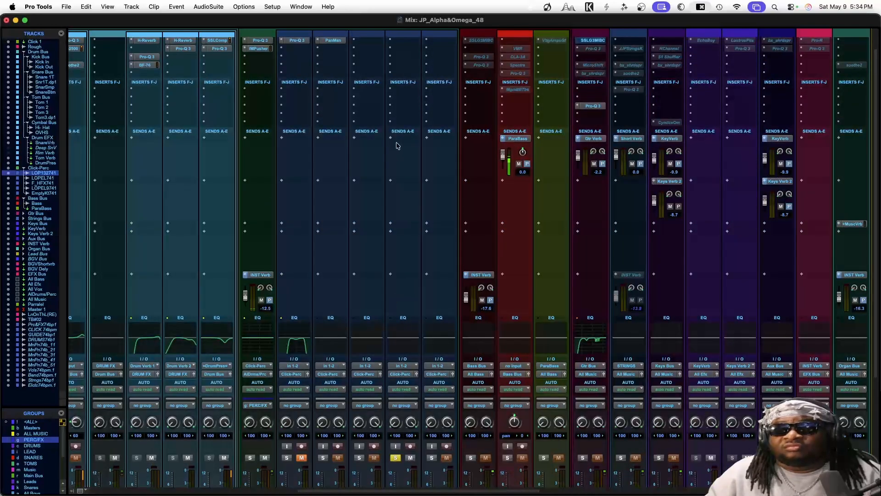
{"action": "scroll", "coordinate": [398, 146], "scroll_direction": "up", "scroll_amount": 1}
{"action": "left_click", "coordinate": [397, 69]}
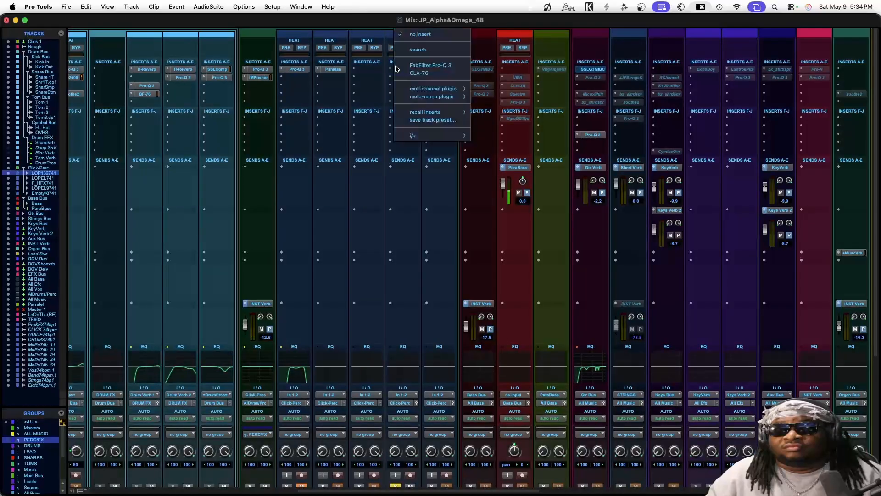
{"action": "key", "text": "super+equal"}
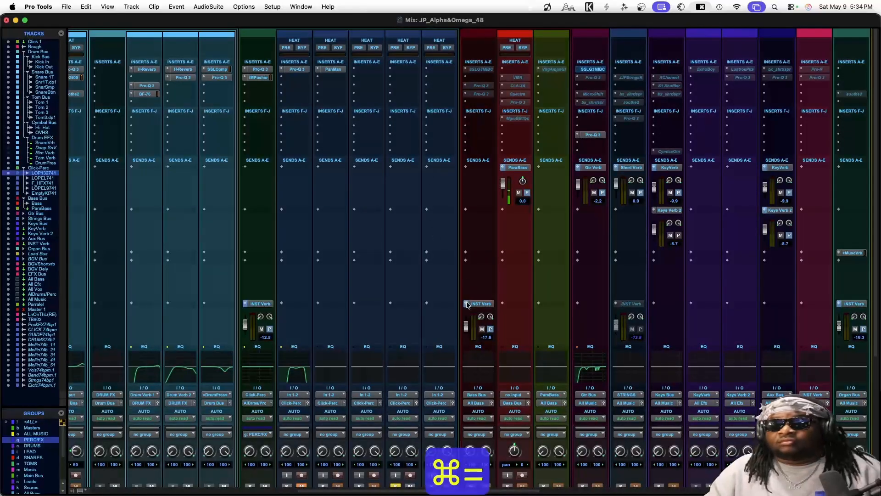
Select a passage of the LOPELEME9741 track from about bar 101 to bar 107 and play it in a loop.
{"action": "key", "text": "super+equal"}
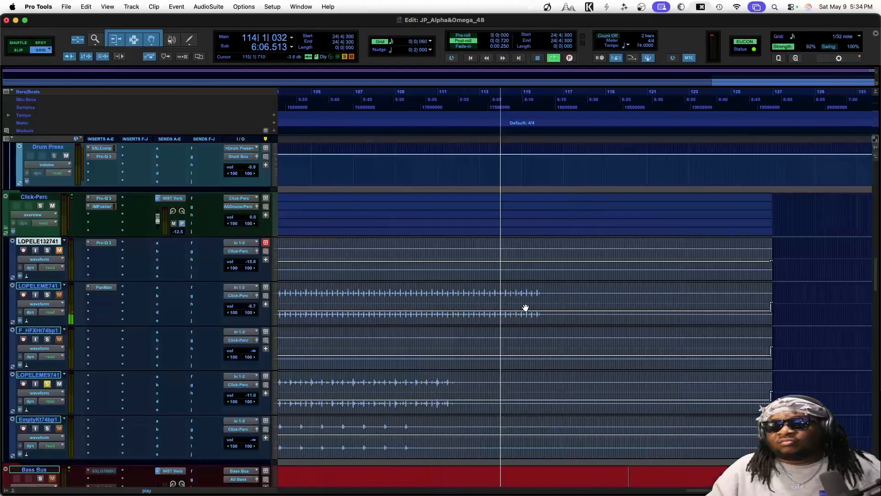
{"action": "key", "text": "space"}
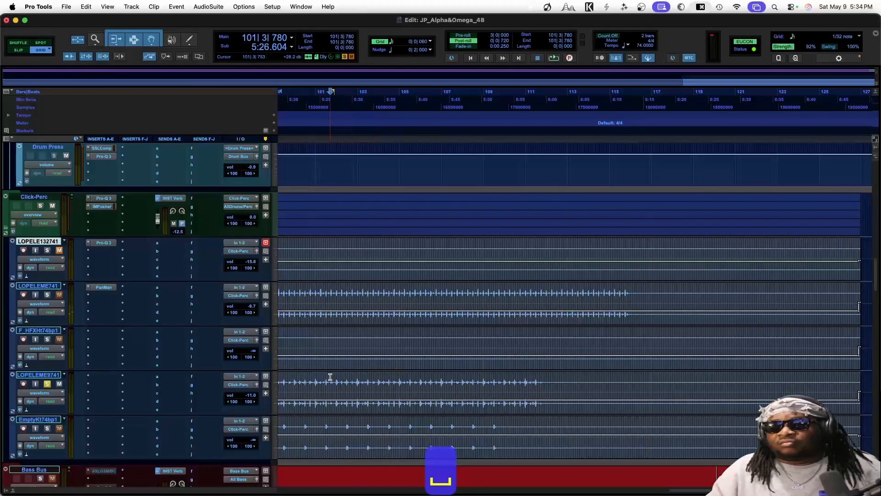
{"action": "left_click_drag", "start_coordinate": [330, 377], "coordinate": [449, 385]}
{"action": "key", "text": "space"}
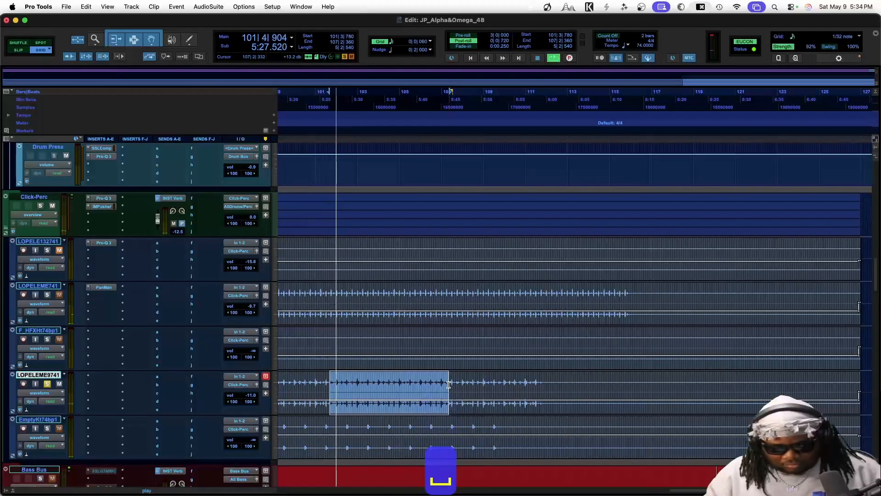
Insert the FabFilter Pro-Q 3 equalizer in the first insert slot of the LOPEL9741 track.
{"action": "key", "text": "super+equal"}
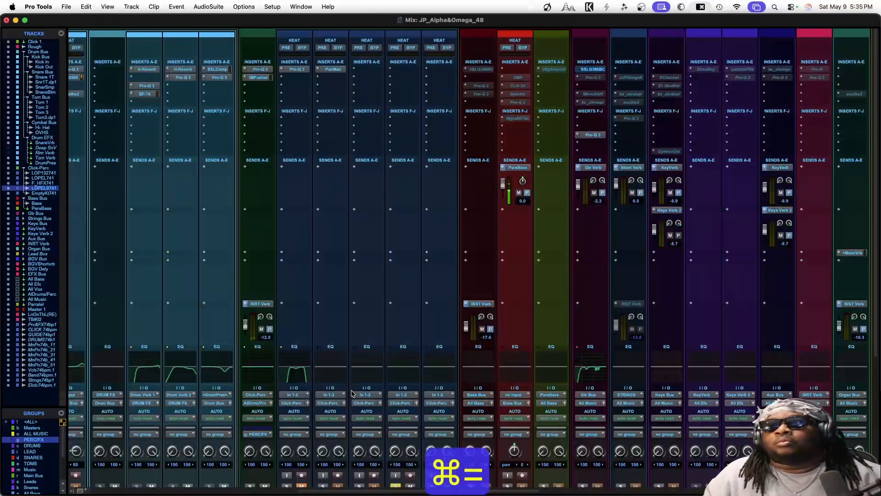
{"action": "left_click", "coordinate": [392, 68]}
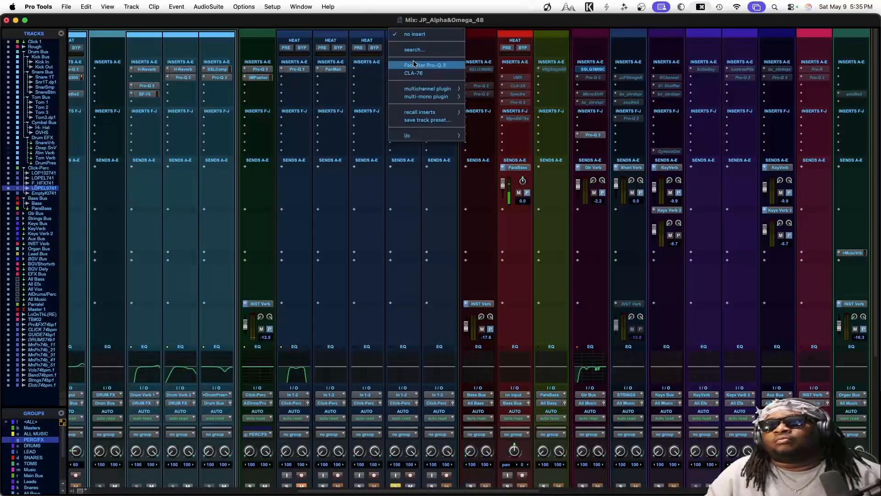
{"action": "left_click", "coordinate": [416, 65]}
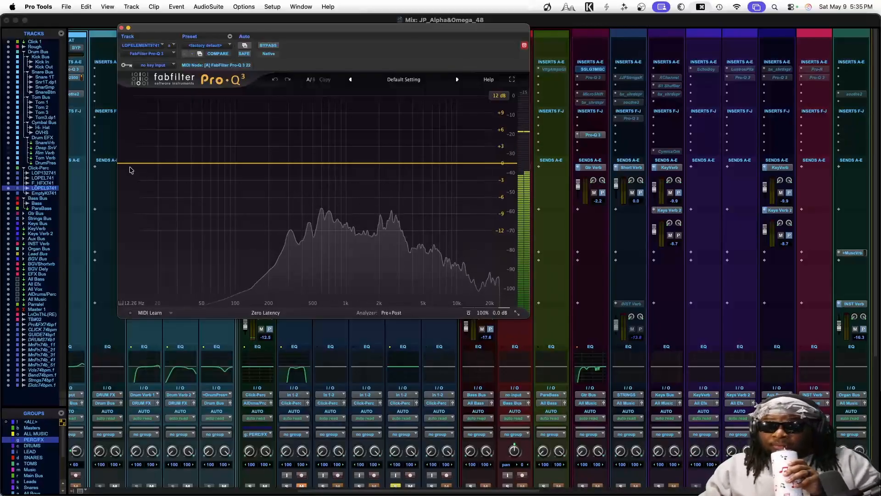
Add a low-cut band with a 72 dB/oct slope and move its cutoff up to about 200 Hz.
{"action": "double_click", "coordinate": [118, 165]}
{"action": "left_click", "coordinate": [140, 151]}
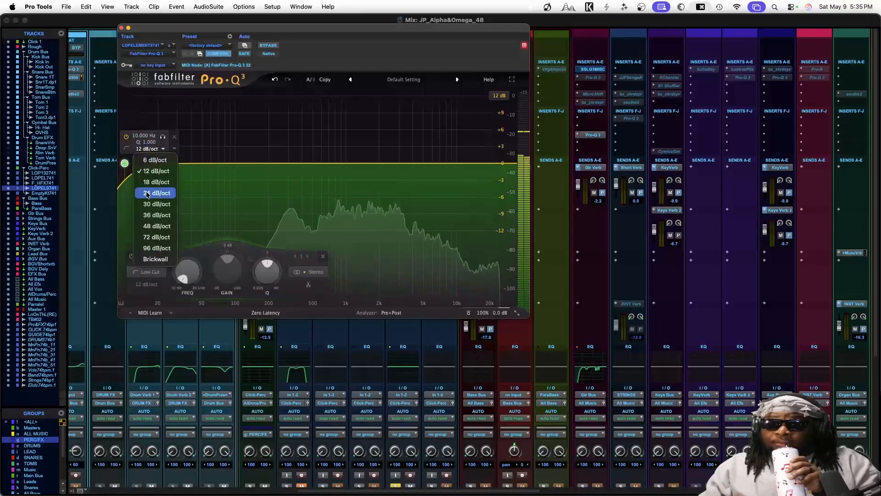
{"action": "left_click", "coordinate": [148, 237]}
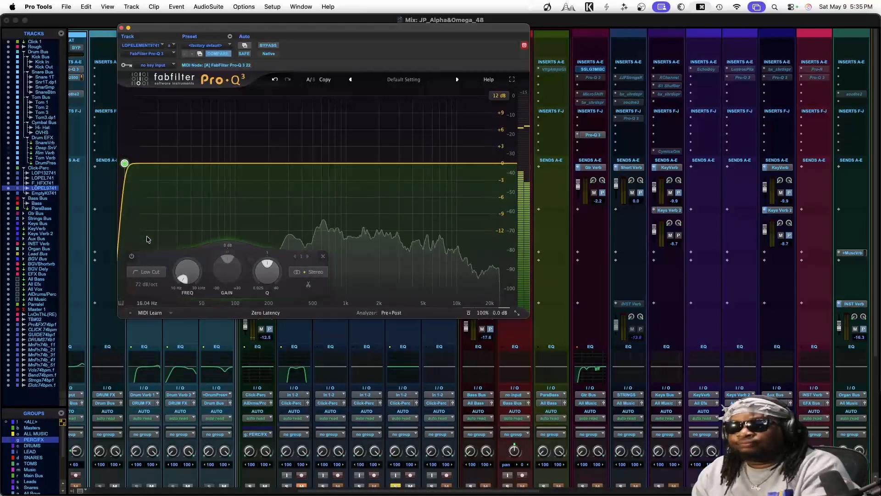
{"action": "left_click_drag", "start_coordinate": [125, 164], "coordinate": [270, 196]}
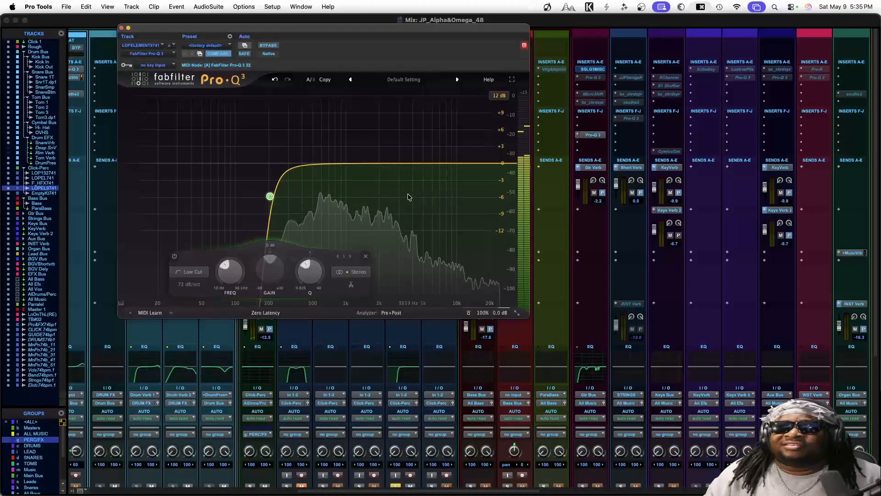
Add a narrow bell band with Q 13.79, sweep it boosted down to 559.11 Hz, and set its gain to -9.52 dB.
{"action": "left_click_drag", "start_coordinate": [426, 166], "coordinate": [425, 128]}
{"action": "scroll", "coordinate": [445, 265], "scroll_direction": "up", "scroll_amount": 10}
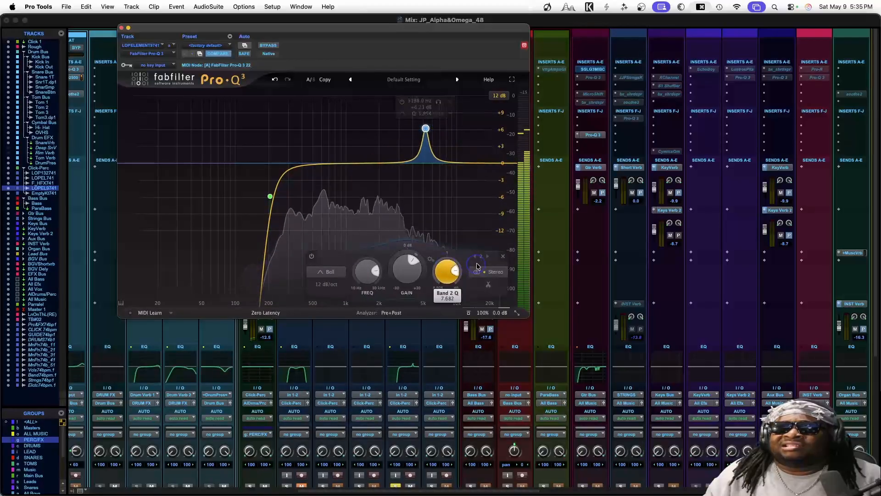
{"action": "mouse_move", "coordinate": [438, 137]}
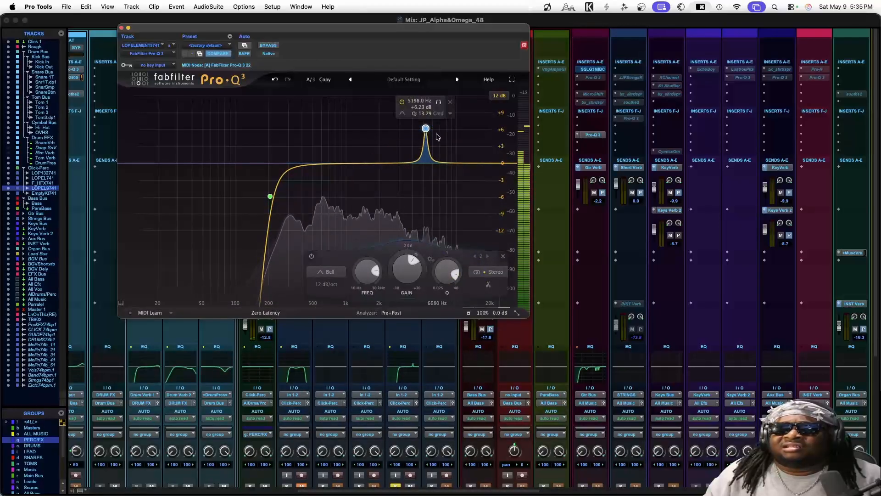
{"action": "left_click_drag", "start_coordinate": [426, 128], "coordinate": [321, 79]}
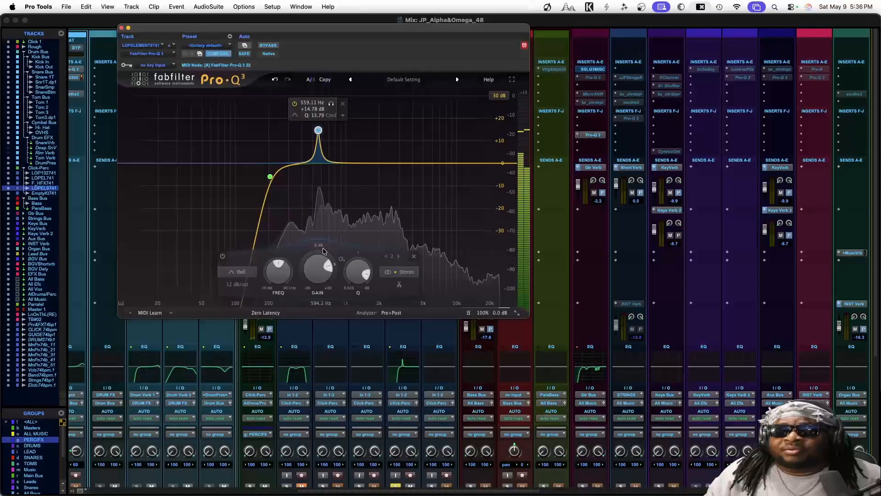
{"action": "left_click_drag", "start_coordinate": [323, 251], "coordinate": [303, 256]}
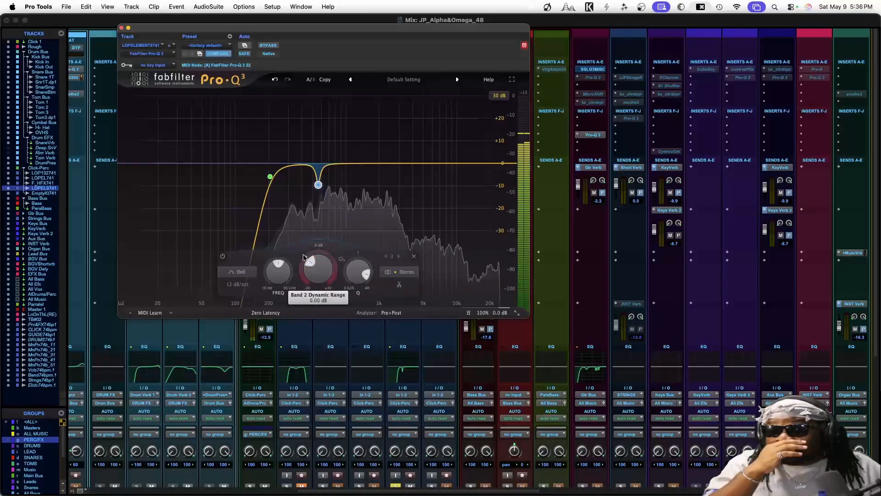
{"action": "mouse_move", "coordinate": [303, 255]}
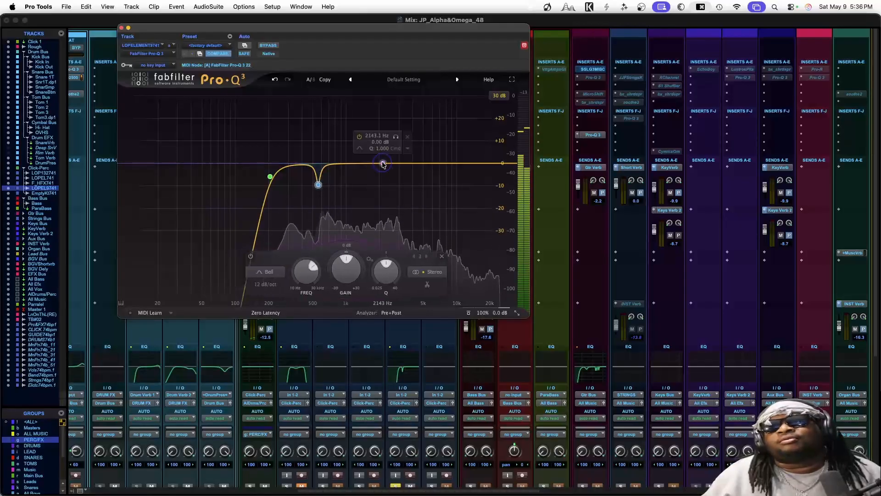
Add another bell band, sweep it to around 1.6 kHz with a Q of about 4.2, cut it about 8 dB, and close the equalizer.
{"action": "left_click_drag", "start_coordinate": [384, 165], "coordinate": [380, 153]}
{"action": "scroll", "coordinate": [431, 271], "scroll_direction": "up", "scroll_amount": 5}
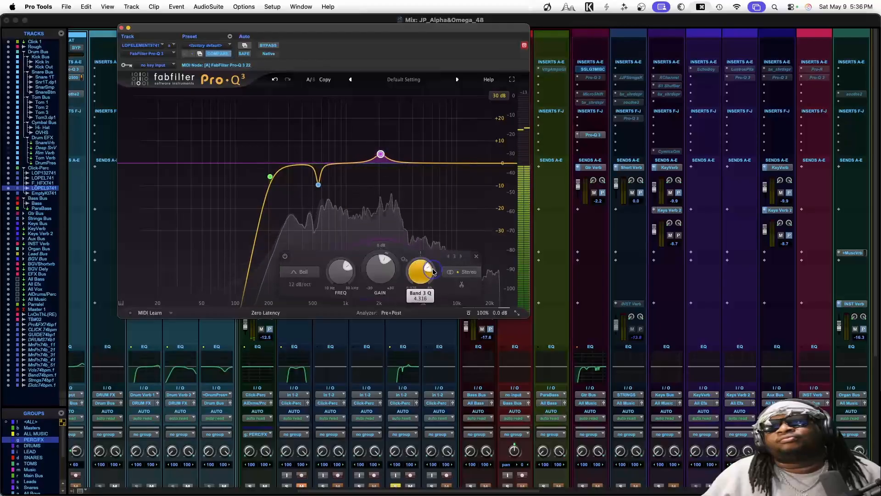
{"action": "scroll", "coordinate": [433, 271], "scroll_direction": "up", "scroll_amount": 2}
{"action": "left_click_drag", "start_coordinate": [380, 153], "coordinate": [372, 104]}
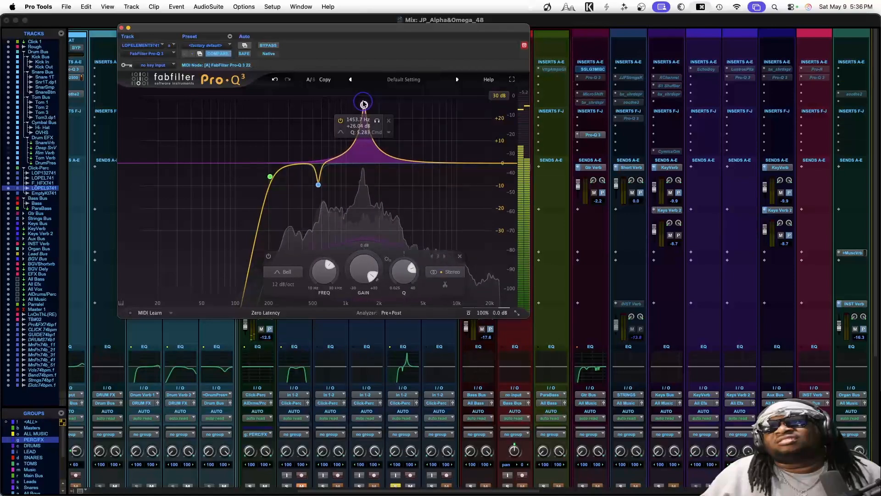
{"action": "left_click_drag", "start_coordinate": [363, 104], "coordinate": [366, 103]}
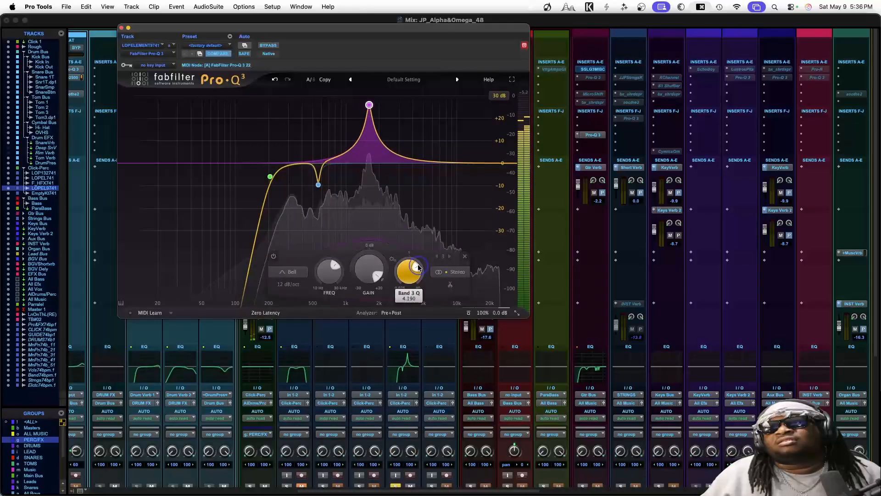
{"action": "left_click_drag", "start_coordinate": [378, 277], "coordinate": [381, 264]}
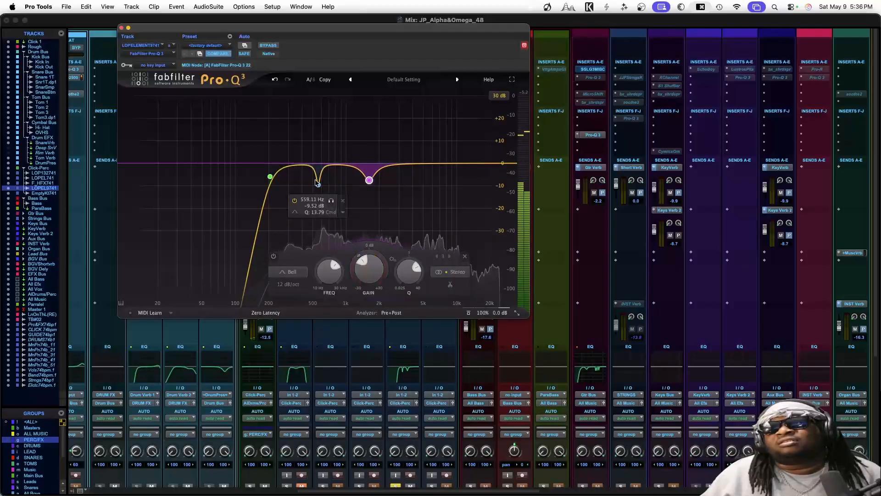
{"action": "left_click", "coordinate": [123, 29]}
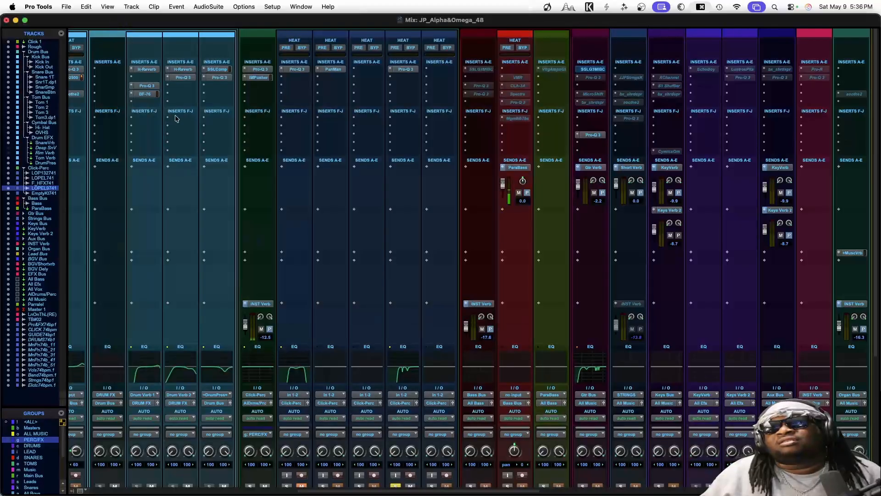
Solo the EmptyKt74bp1 track and loop playback of a short selection around one hit in bar 104.
{"action": "scroll", "coordinate": [219, 190], "scroll_direction": "down", "scroll_amount": 4}
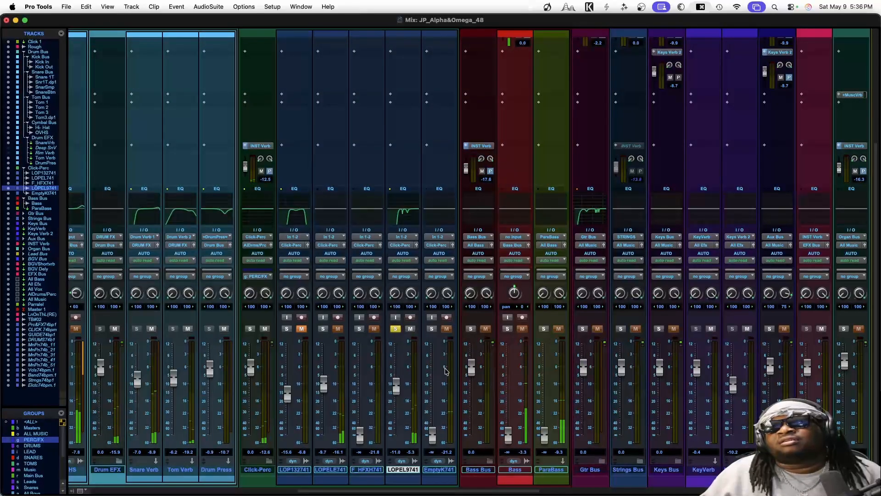
{"action": "key", "text": "super+equal"}
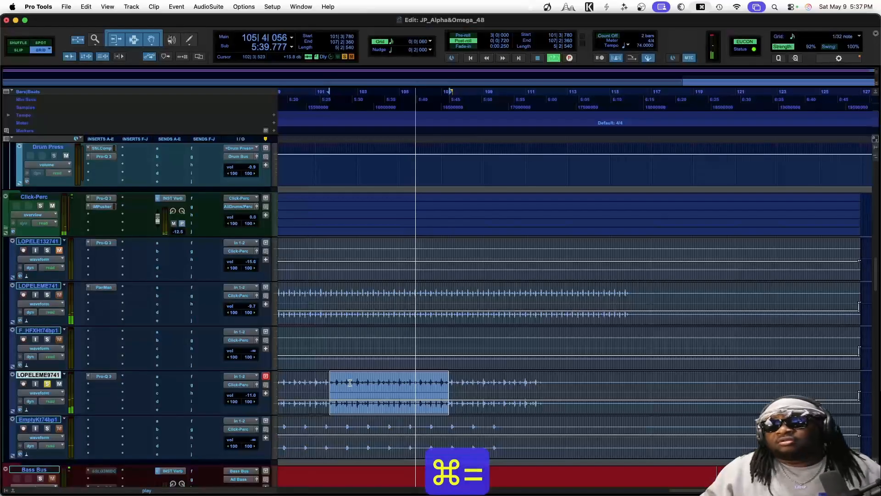
{"action": "key", "text": "space"}
{"action": "left_click", "coordinate": [381, 420]}
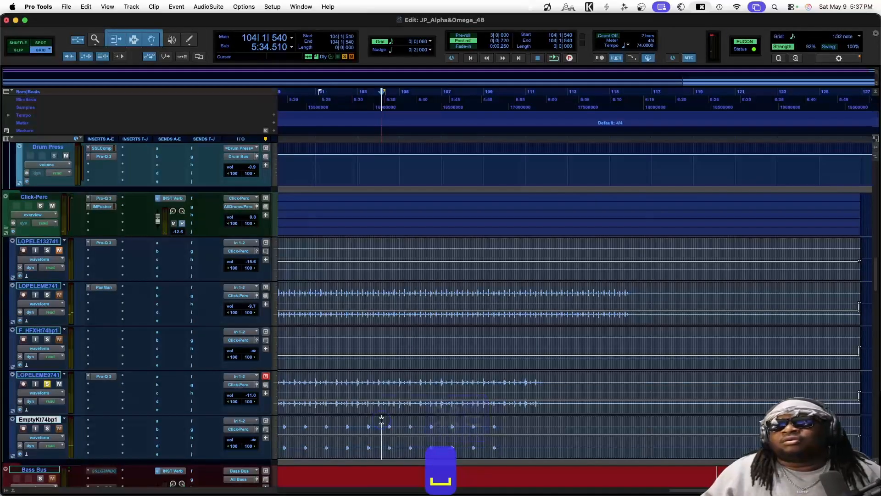
{"action": "left_click_drag", "start_coordinate": [381, 420], "coordinate": [417, 420]}
{"action": "key", "text": "space"}
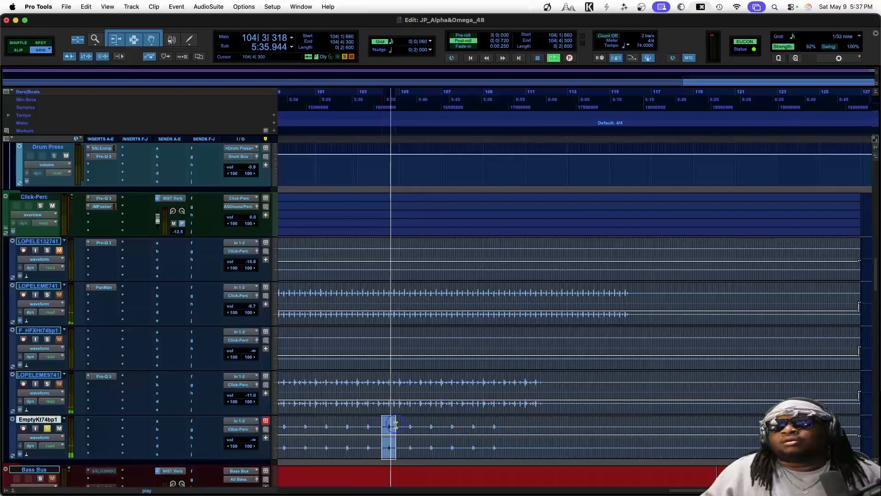
{"action": "key", "text": "space"}
{"action": "key", "text": "space"}
Raise the EmptyKt74bp1 track's volume to about -16 dB.
{"action": "left_click", "coordinate": [251, 441]}
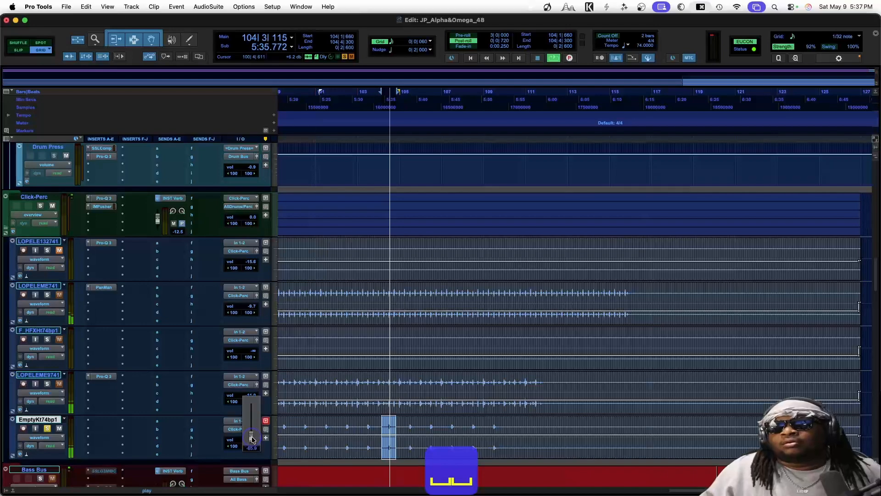
{"action": "left_click_drag", "start_coordinate": [253, 432], "coordinate": [253, 425]}
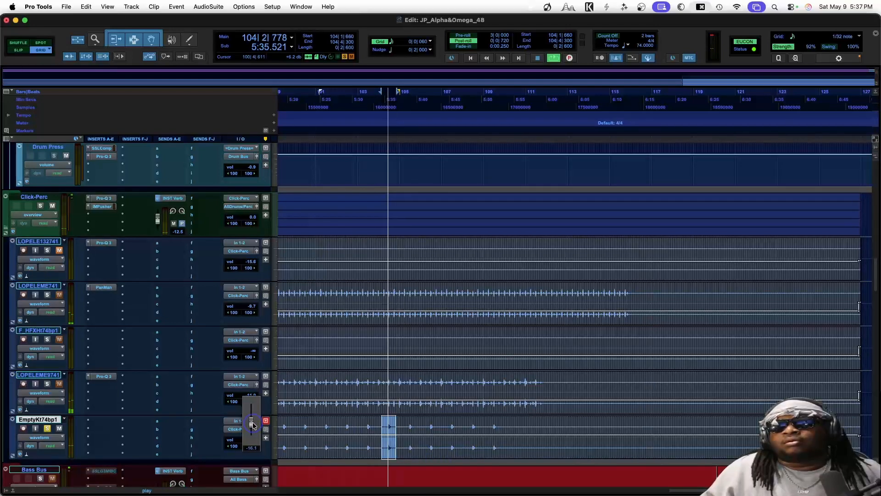
{"action": "left_click_drag", "start_coordinate": [253, 426], "coordinate": [253, 425]}
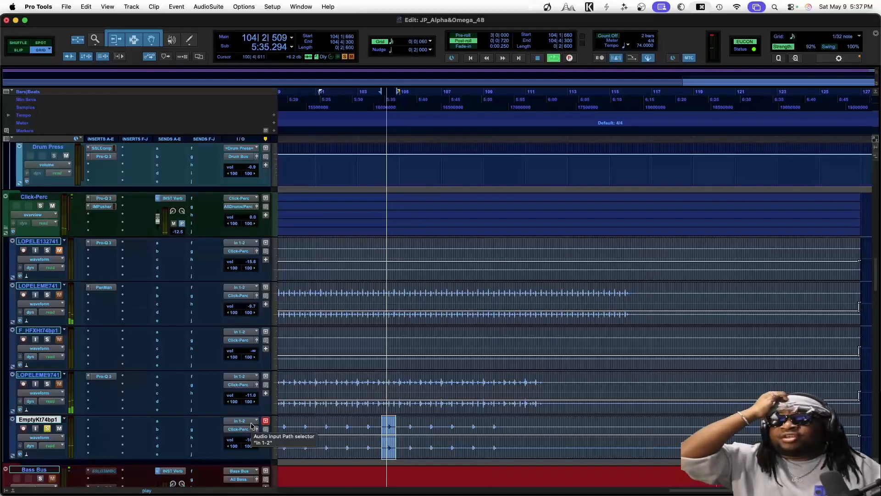
Insert the FabFilter Pro-Q 3 equalizer in the first insert slot of the EmptyK741 track.
{"action": "key", "text": "super+equal"}
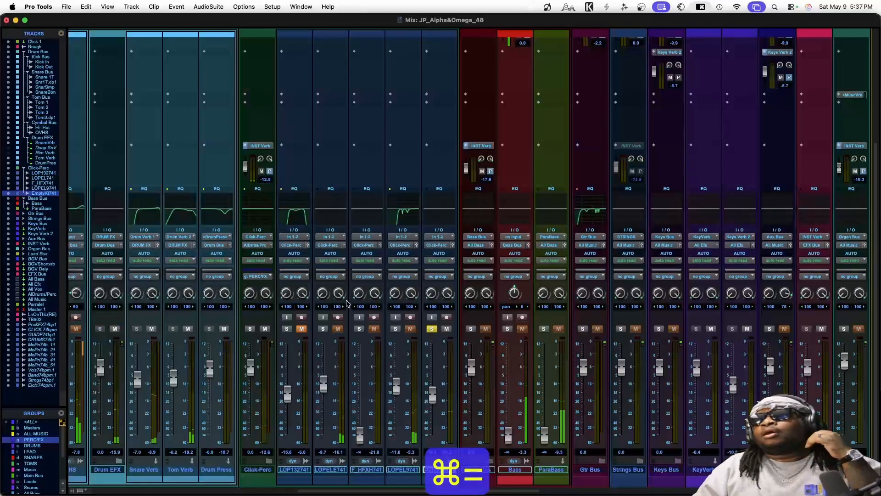
{"action": "scroll", "coordinate": [404, 210], "scroll_direction": "up", "scroll_amount": 5}
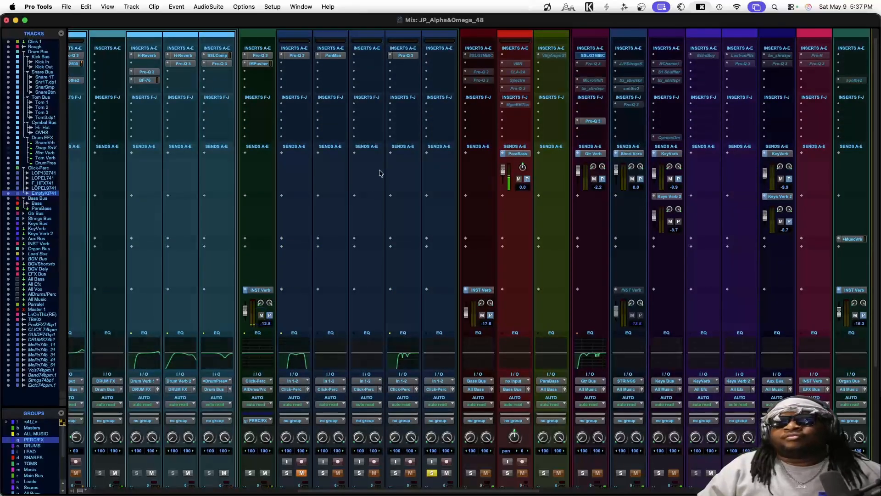
{"action": "left_click", "coordinate": [430, 56]}
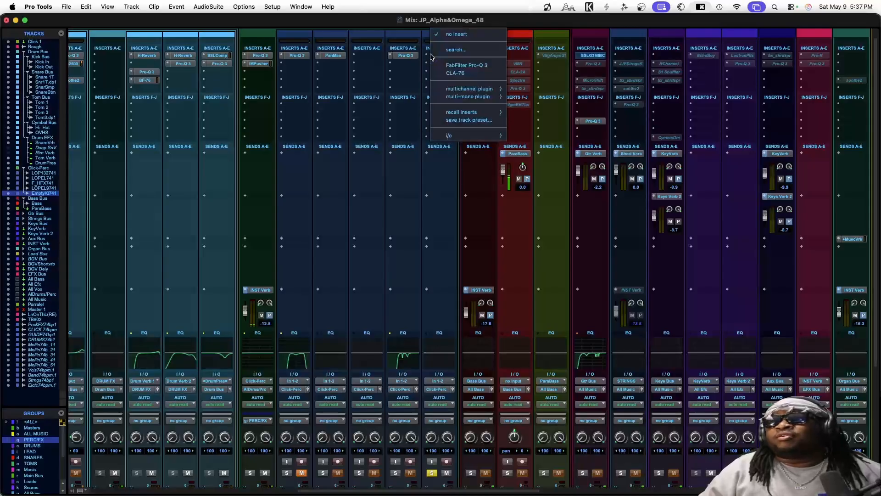
{"action": "left_click", "coordinate": [457, 66]}
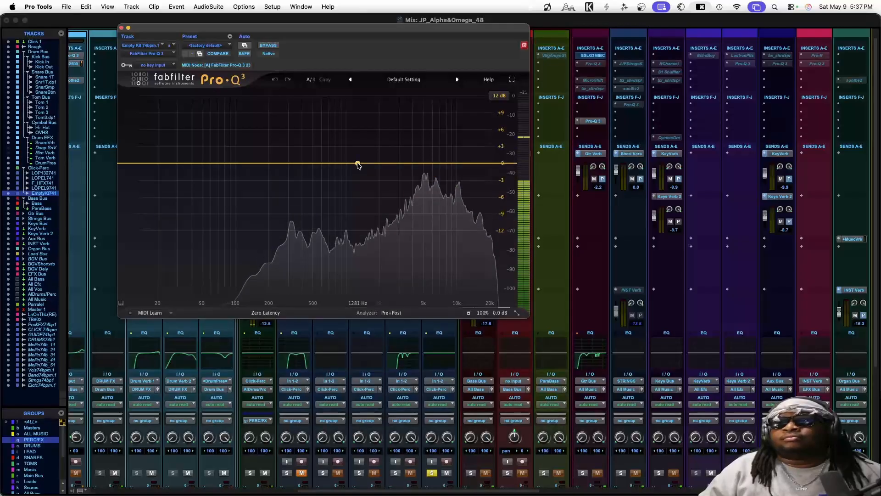
Add a narrow boosted bell band with a Q of about 5.8 and sweep it down to around 420 Hz.
{"action": "left_click", "coordinate": [337, 164]}
{"action": "mouse_move", "coordinate": [337, 164]}
{"action": "left_mouse_down"}
{"action": "mouse_move", "coordinate": [335, 122]}
{"action": "mouse_move", "coordinate": [337, 173]}
{"action": "left_mouse_up"}
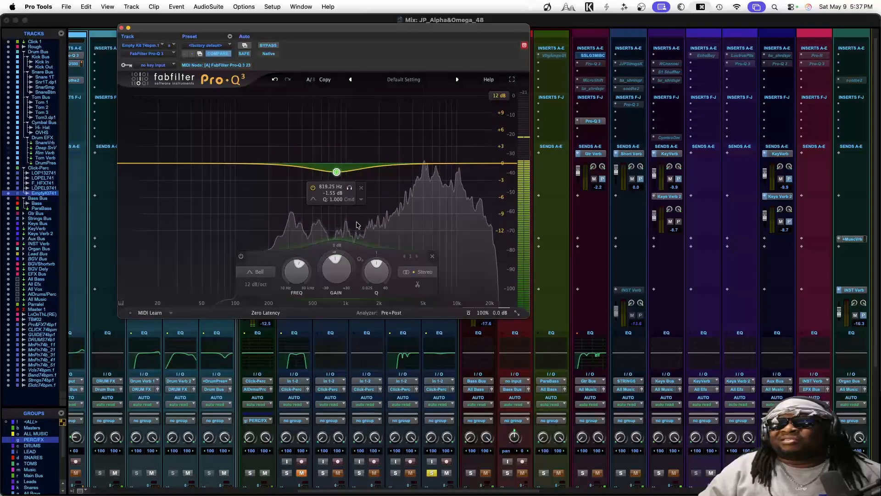
{"action": "scroll", "coordinate": [387, 271], "scroll_direction": "up", "scroll_amount": 5}
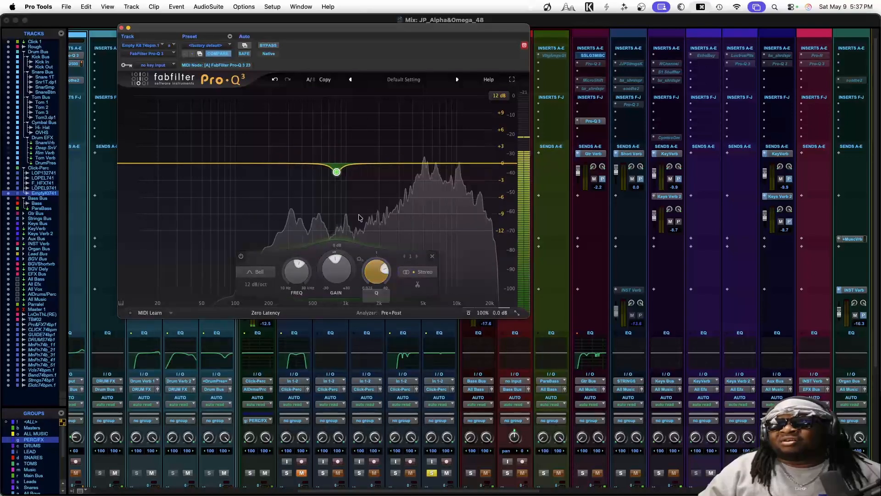
{"action": "left_click_drag", "start_coordinate": [337, 172], "coordinate": [307, 86]}
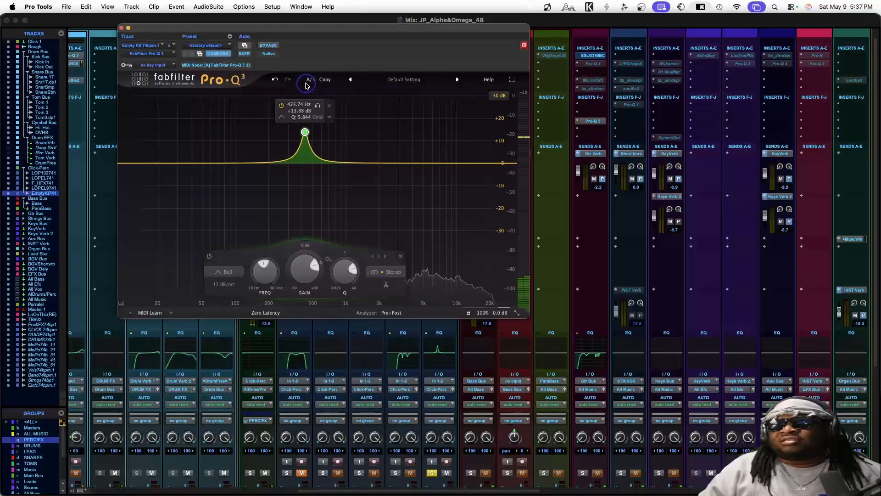
Cut the bell band about 6 dB at around 356 Hz with a Q of about 3.3, and close the equalizer.
{"action": "left_click_drag", "start_coordinate": [306, 133], "coordinate": [299, 187]}
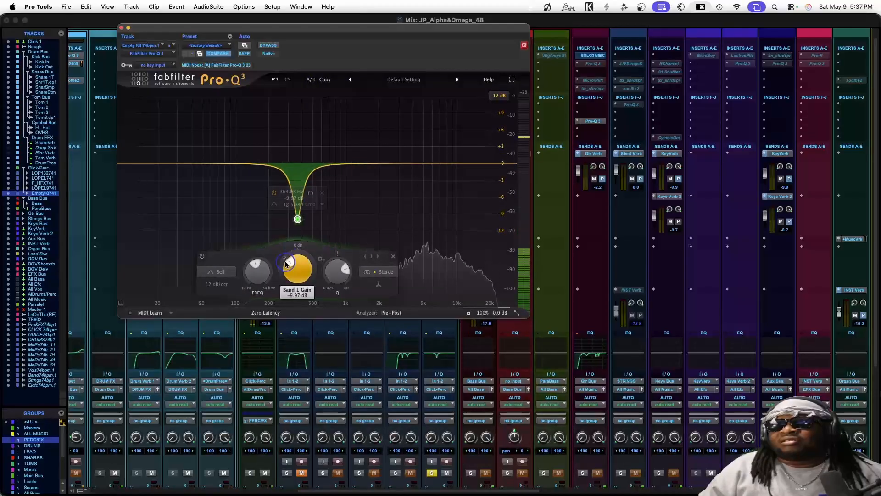
{"action": "left_click_drag", "start_coordinate": [286, 262], "coordinate": [287, 260]}
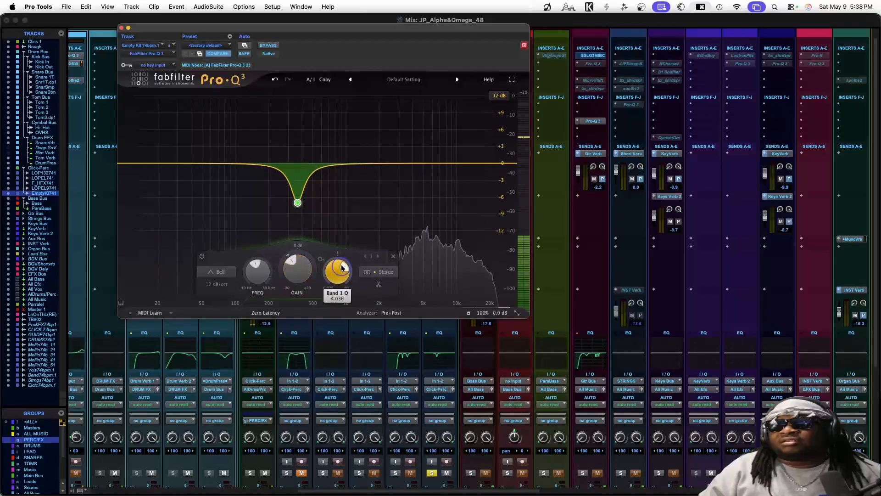
{"action": "left_click_drag", "start_coordinate": [342, 267], "coordinate": [338, 264]}
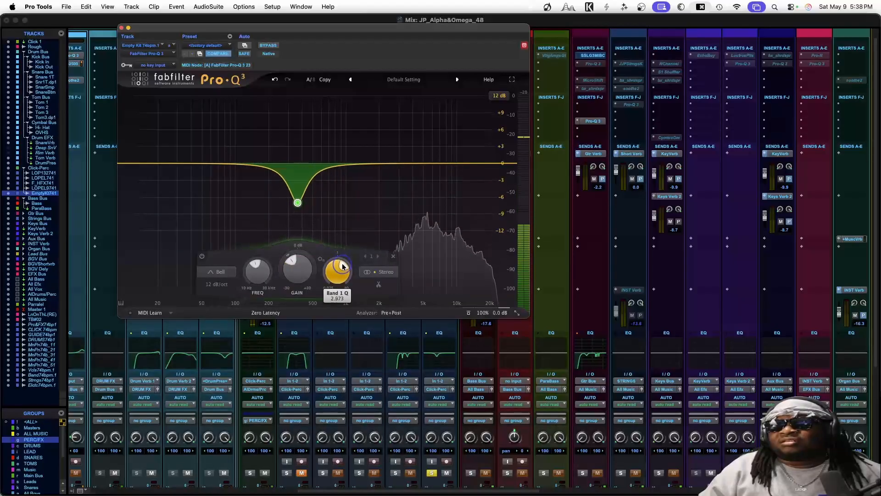
{"action": "left_click_drag", "start_coordinate": [299, 203], "coordinate": [297, 198]}
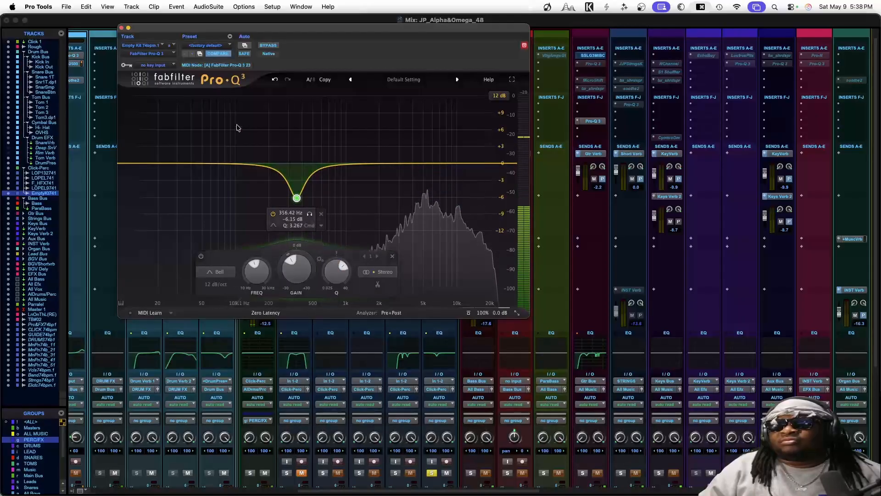
{"action": "left_click", "coordinate": [121, 28]}
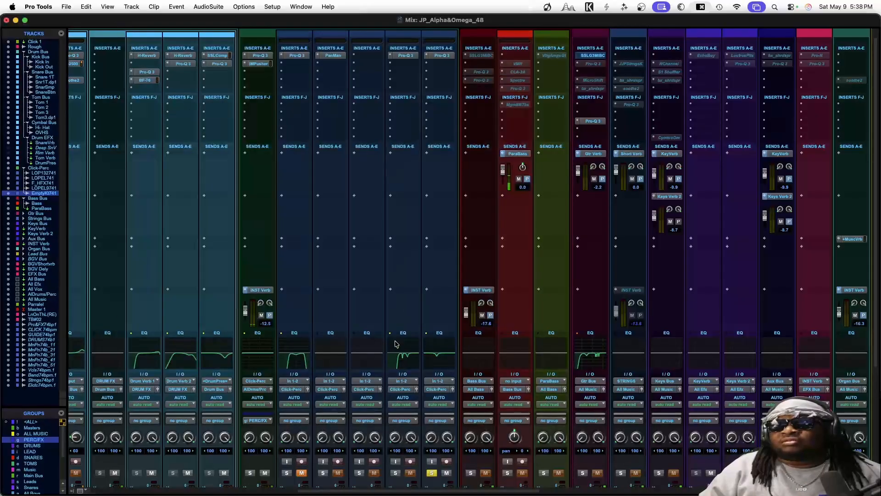
Set the EmptyK741 volume to -12.1 dB and the LOPEL9741 volume to -11.5 dB, and save the session.
{"action": "scroll", "coordinate": [396, 345], "scroll_direction": "down", "scroll_amount": 5}
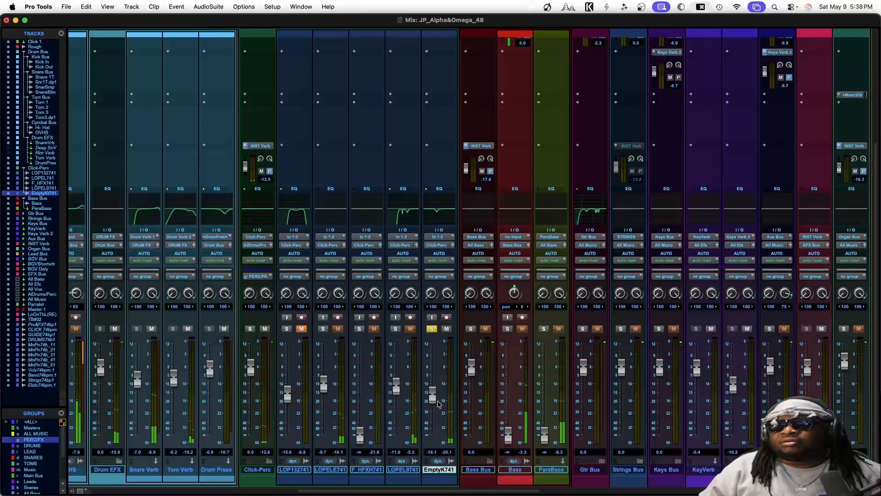
{"action": "left_click_drag", "start_coordinate": [437, 397], "coordinate": [395, 391]}
{"action": "key", "text": "super+s"}
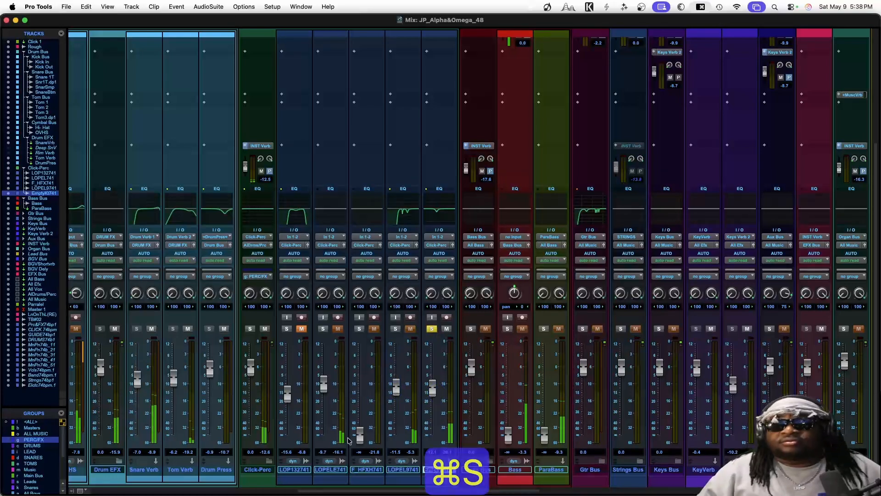
Unsolo EmptyK741, mute every loop track except F_HFXHt74bp1, and play a short selection around that track's hit near bar 93.
{"action": "left_click", "coordinate": [434, 329]}
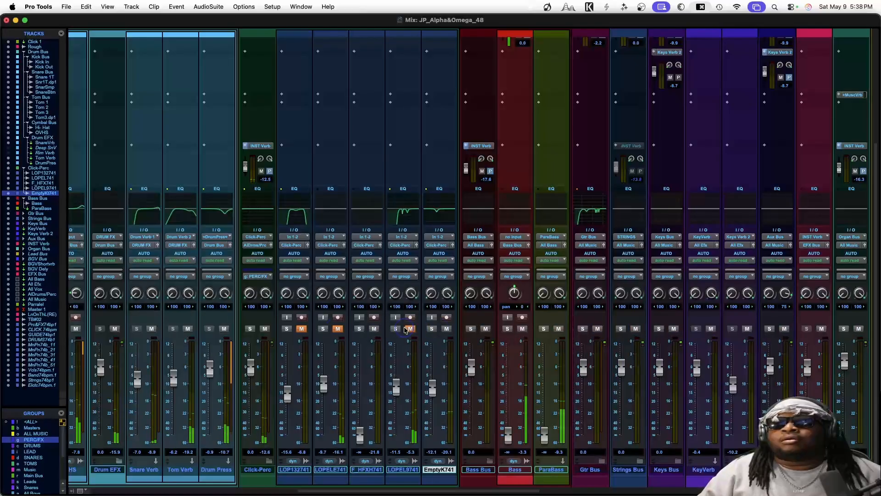
{"action": "left_click", "coordinate": [447, 328]}
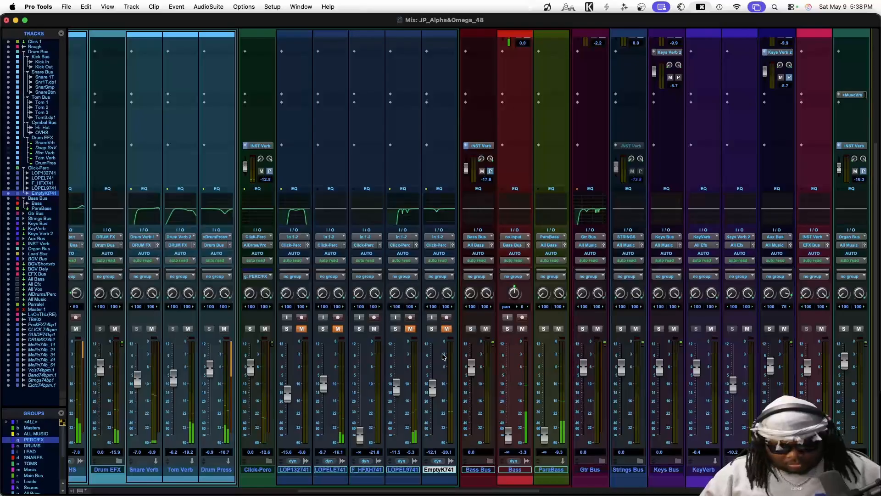
{"action": "key", "text": "super+equal"}
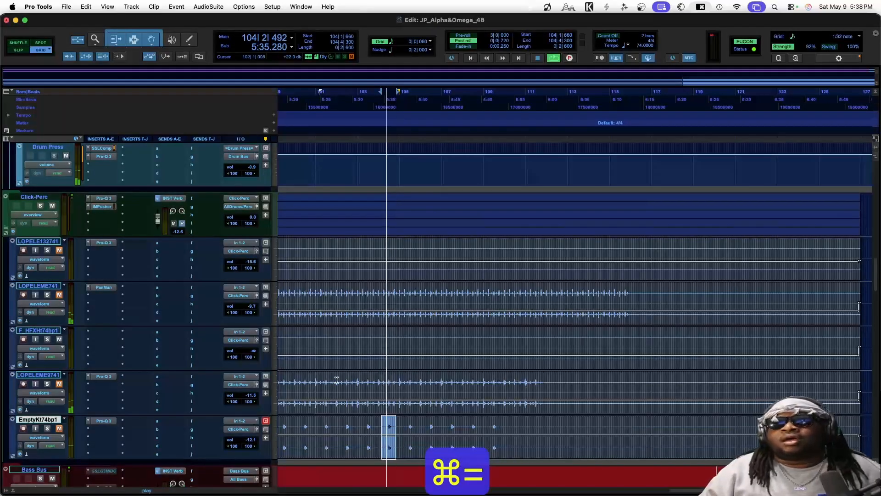
{"action": "scroll", "coordinate": [336, 380], "scroll_direction": "left", "scroll_amount": 10}
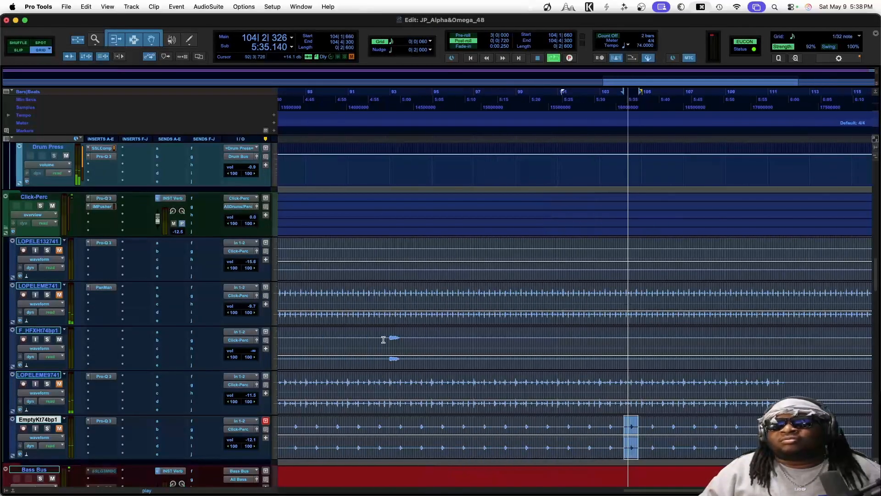
{"action": "left_click_drag", "start_coordinate": [383, 340], "coordinate": [407, 335]}
{"action": "key", "text": "space"}
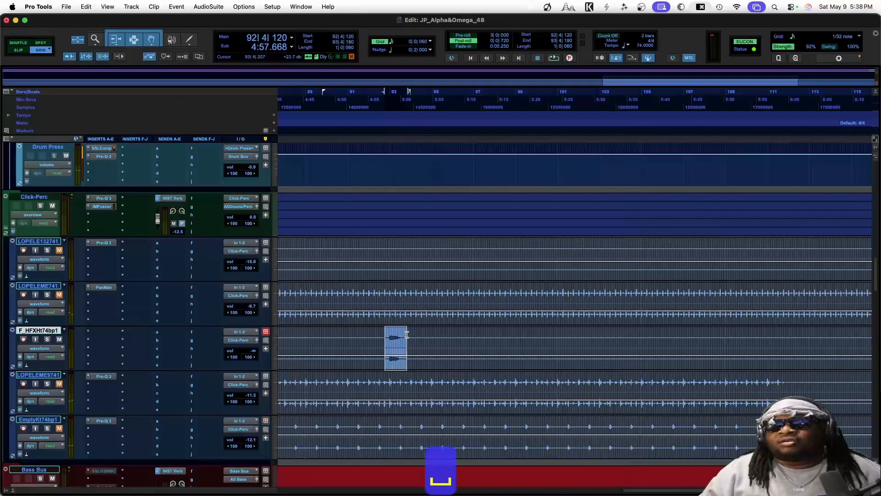
{"action": "key", "text": "space"}
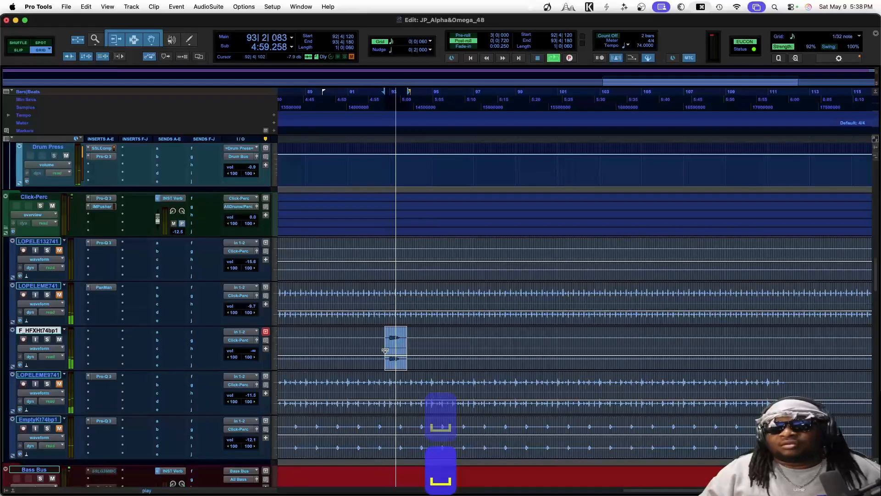
Raise the F_HFXH741 volume to about -17.2 dB and insert FabFilter Pro-Q 3 in its first insert slot.
{"action": "key", "text": "super+equal"}
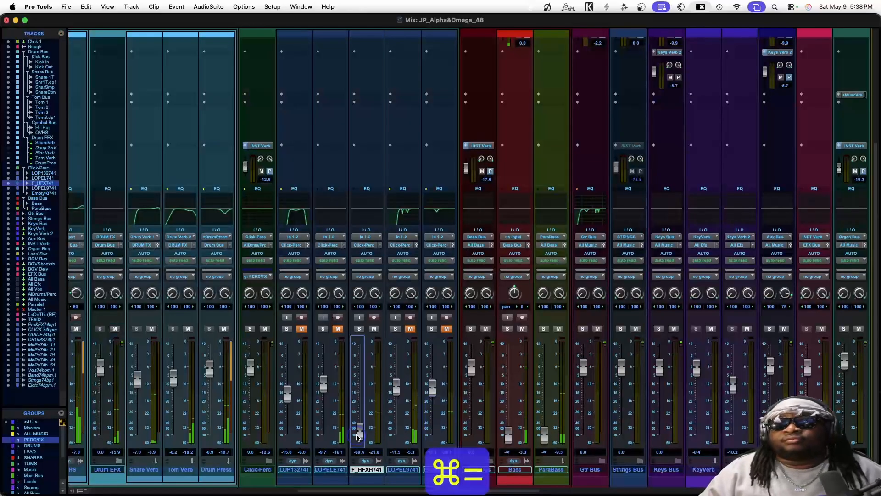
{"action": "left_click_drag", "start_coordinate": [358, 436], "coordinate": [360, 402]}
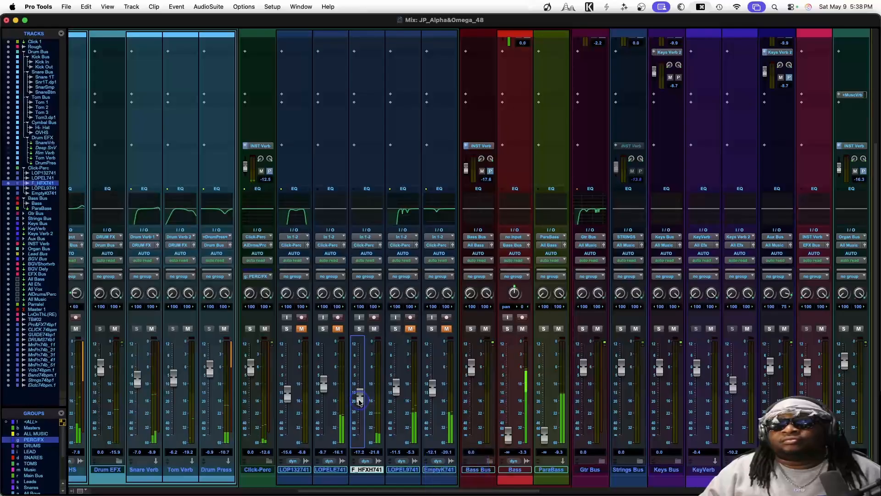
{"action": "scroll", "coordinate": [357, 319], "scroll_direction": "up", "scroll_amount": 5}
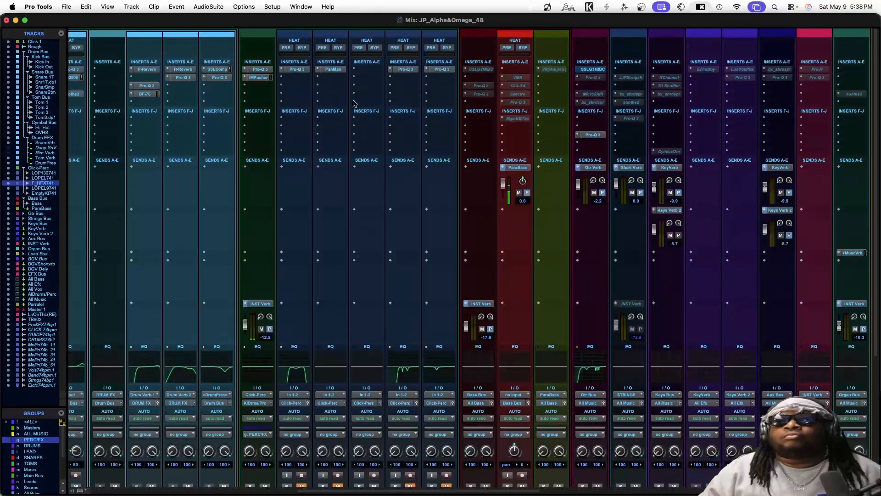
{"action": "left_click", "coordinate": [358, 71]}
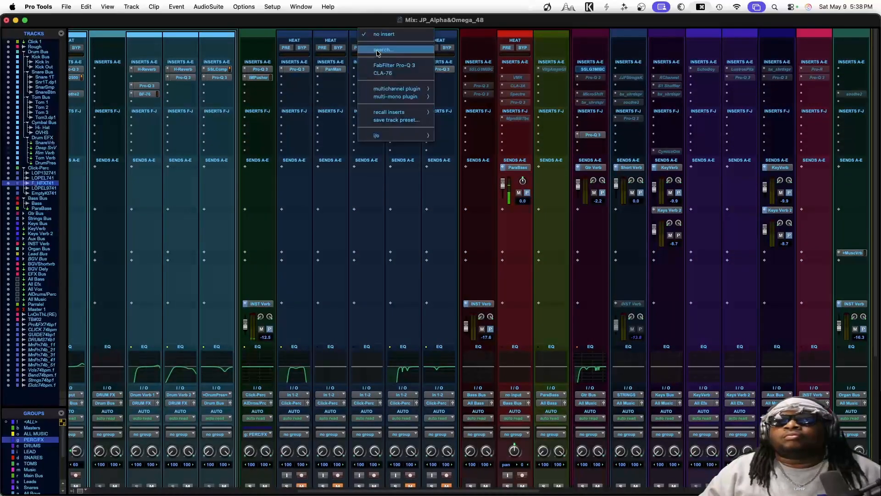
{"action": "left_click", "coordinate": [382, 64]}
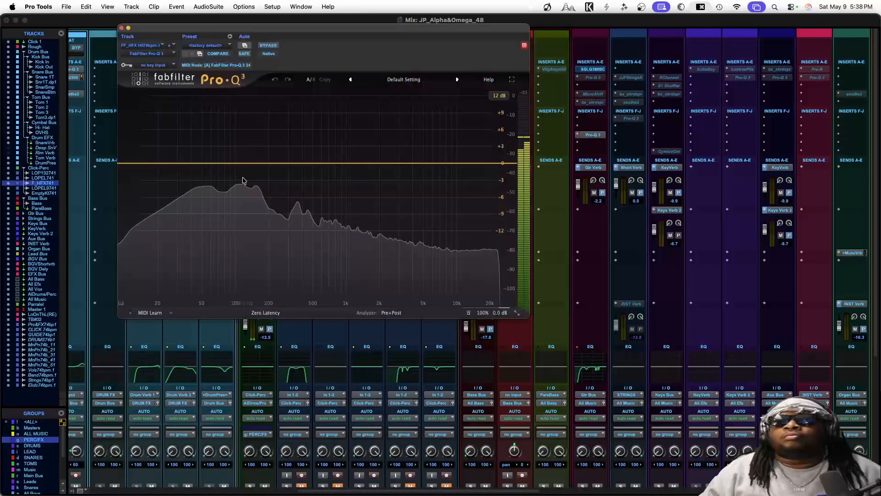
Add a 48 dB/oct low cut at about 69 Hz with a Q of about 0.74, and close the equalizer.
{"action": "double_click", "coordinate": [122, 163]}
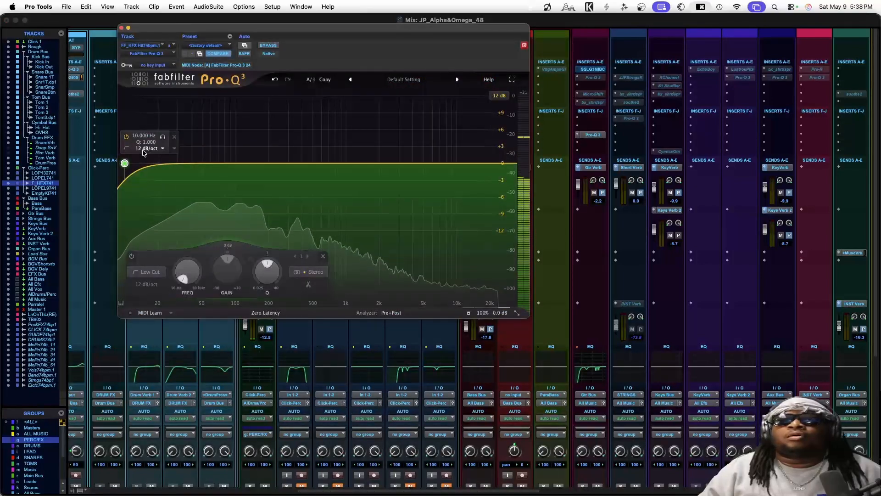
{"action": "left_click", "coordinate": [148, 148]}
{"action": "left_click", "coordinate": [157, 226]}
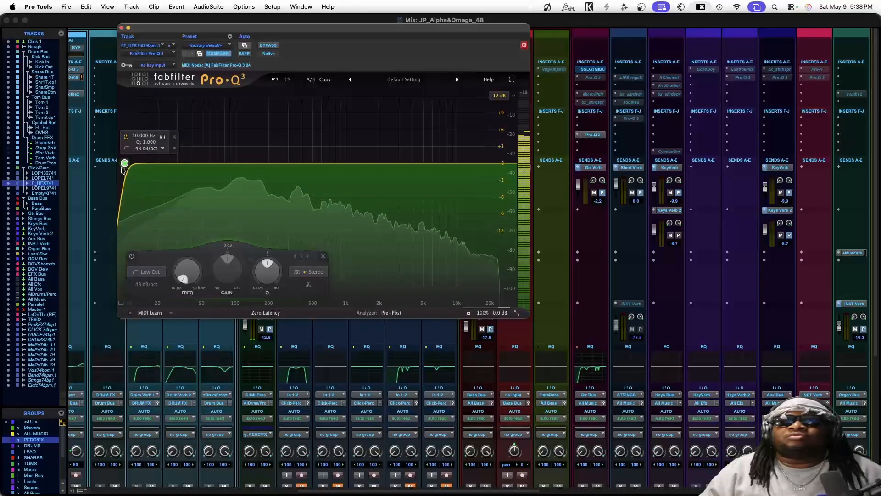
{"action": "left_click_drag", "start_coordinate": [125, 163], "coordinate": [217, 177]}
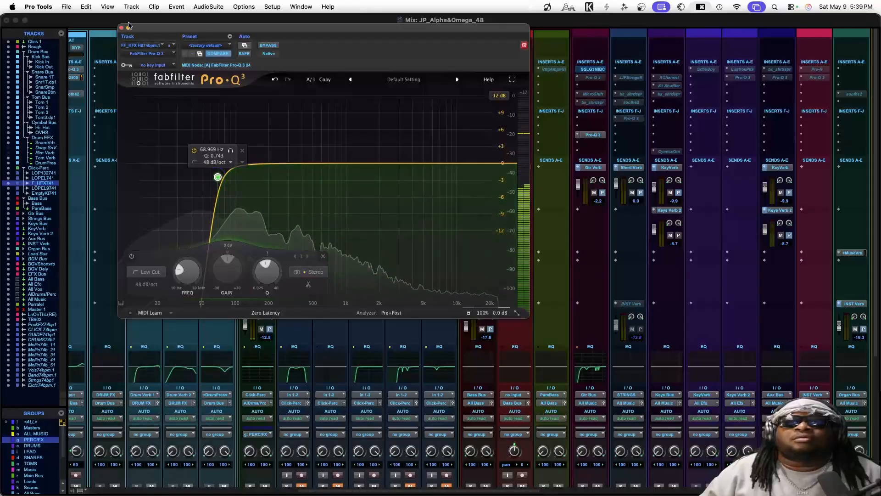
{"action": "left_click", "coordinate": [121, 29]}
Unmute the loop tracks and set LOP132741 to -14.5 dB, LOPELE741 to -14.0 dB, and F_HFXH741, LOPEL9741 and EmptyK741 to -13.7 dB.
{"action": "scroll", "coordinate": [188, 262], "scroll_direction": "down", "scroll_amount": 5}
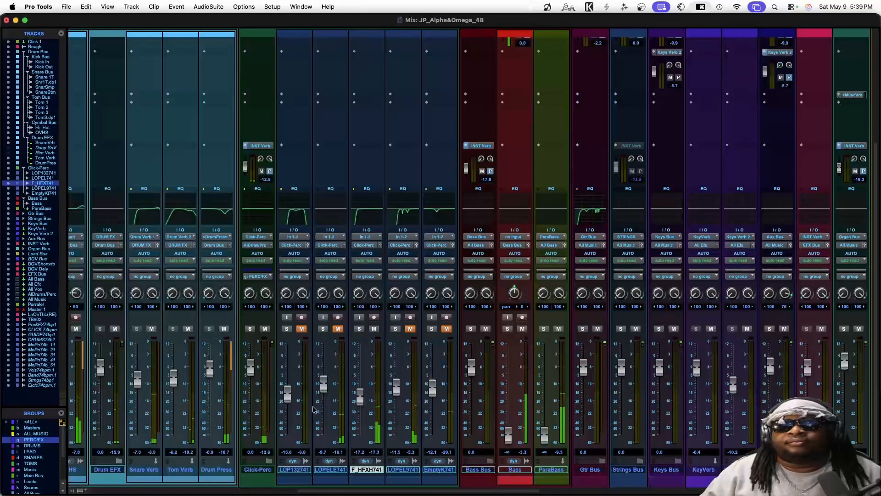
{"action": "left_click", "coordinate": [302, 328]}
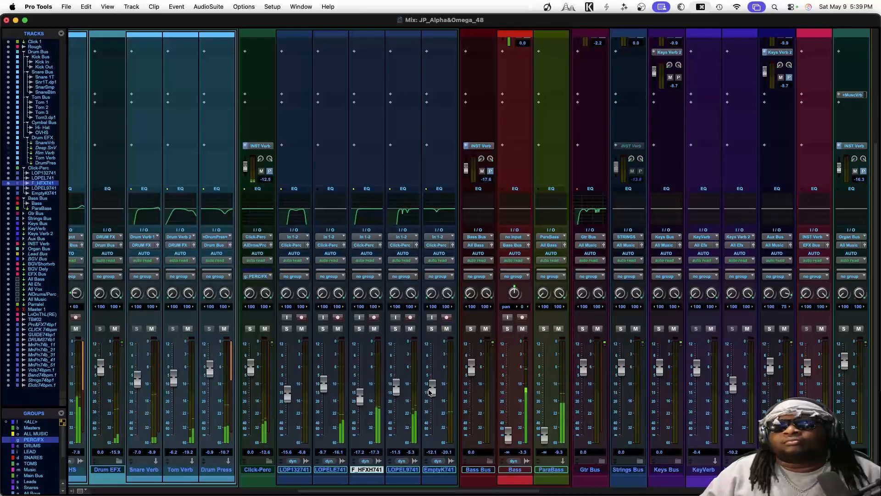
{"action": "left_click_drag", "start_coordinate": [431, 391], "coordinate": [432, 396]}
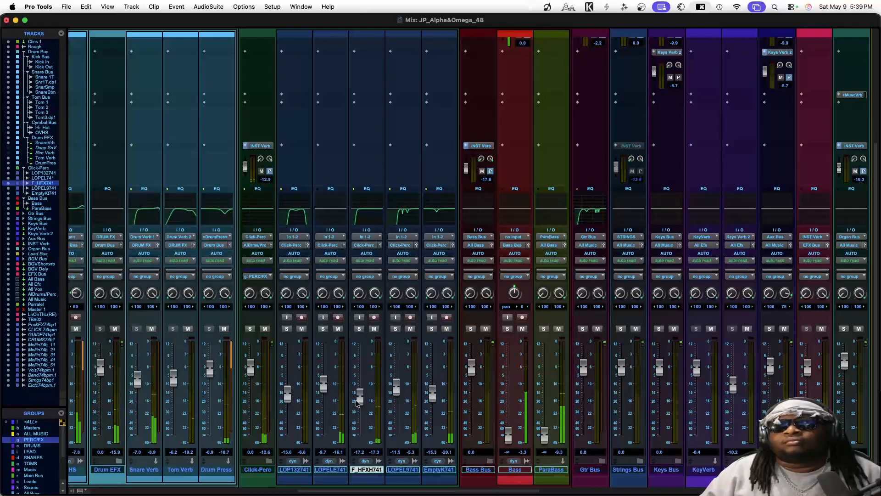
{"action": "left_click_drag", "start_coordinate": [358, 400], "coordinate": [325, 397]}
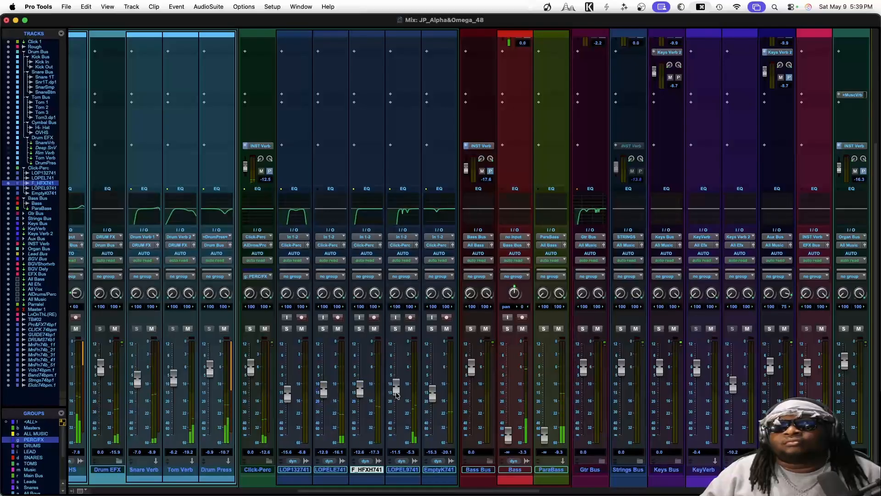
{"action": "left_click_drag", "start_coordinate": [397, 395], "coordinate": [397, 397]}
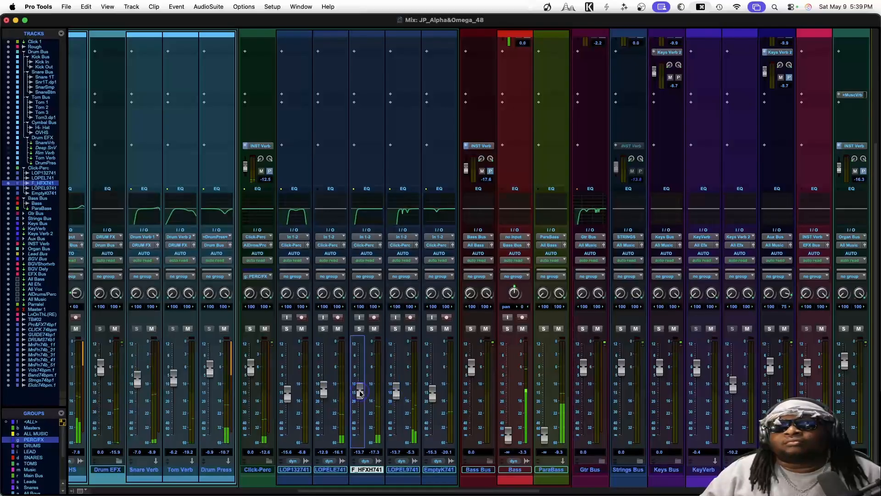
{"action": "left_click_drag", "start_coordinate": [323, 392], "coordinate": [289, 393]}
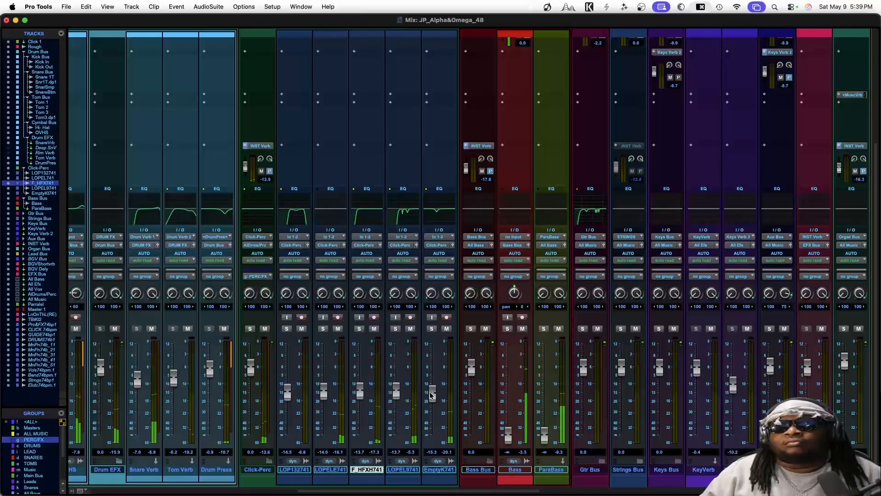
{"action": "left_click_drag", "start_coordinate": [432, 396], "coordinate": [431, 394]}
Place the playback cursor near bar 49 in the arrangement and move the LOPELEME9741 track above the LOPELEME741 shaker track.
{"action": "key", "text": "super+equal"}
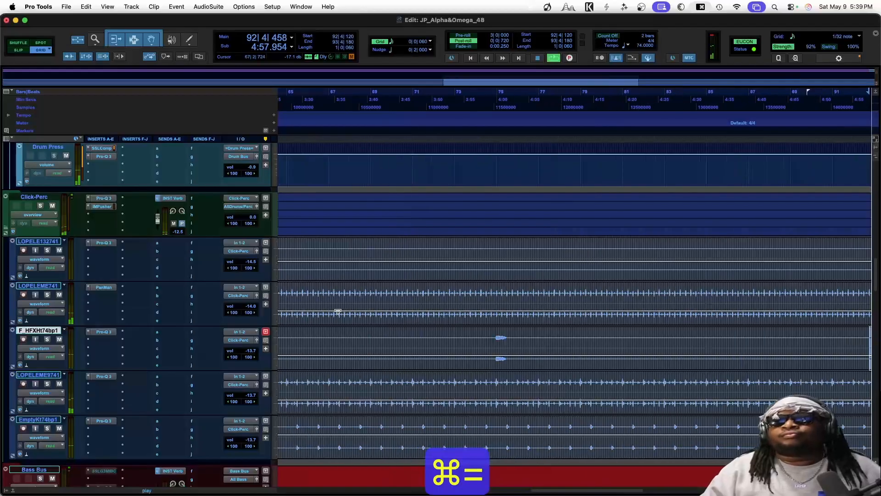
{"action": "key", "text": "super+bracketleft"}
{"action": "key", "text": "super+bracketleft"}
{"action": "key", "text": "super+bracketleft"}
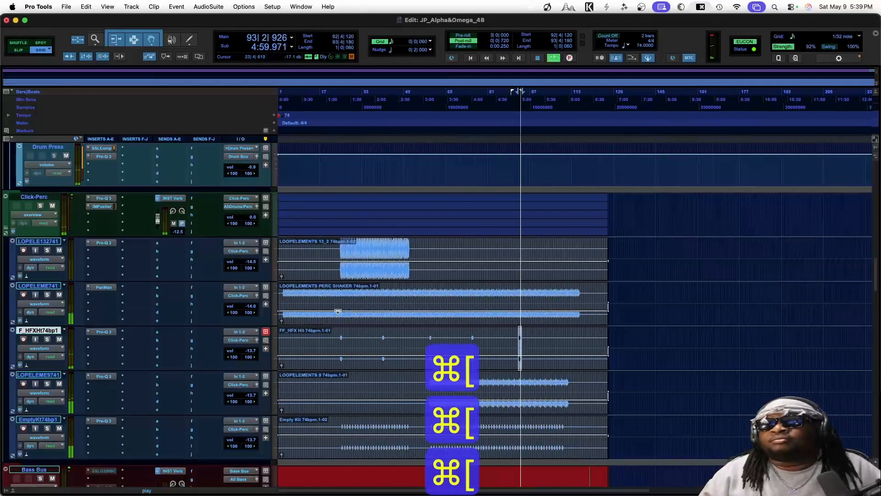
{"action": "key", "text": "space"}
{"action": "left_click", "coordinate": [408, 293]}
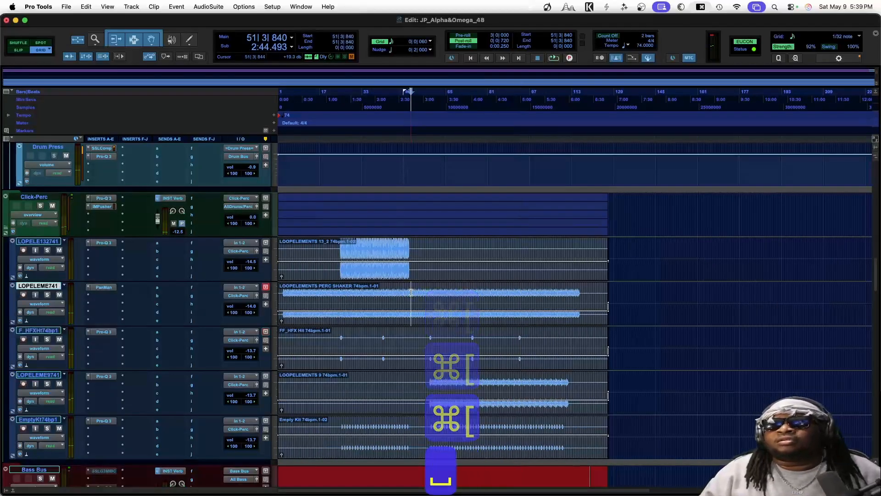
{"action": "left_click", "coordinate": [405, 292]}
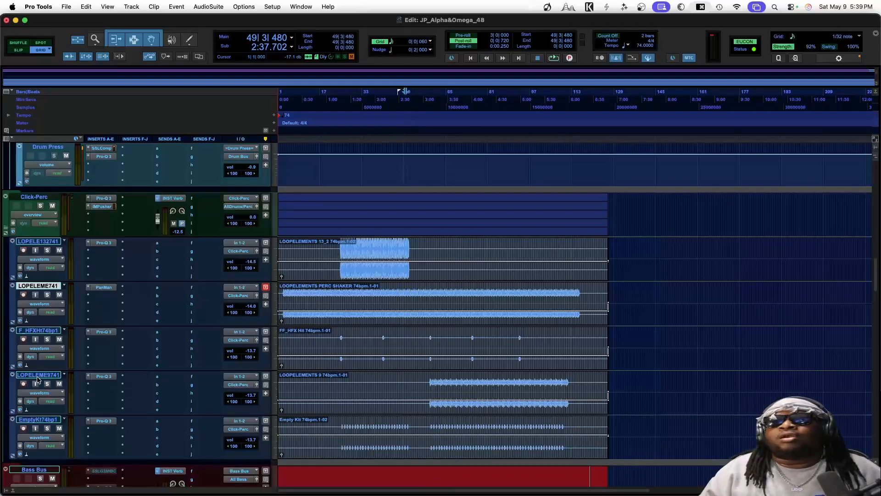
{"action": "left_click_drag", "start_coordinate": [38, 379], "coordinate": [36, 294]}
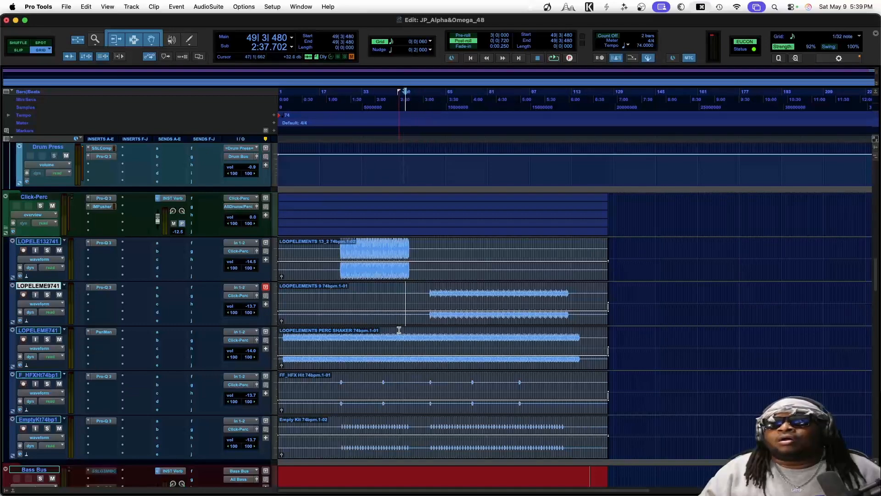
Play back the LOPELE132741 loop section from around bars 39 to 41 to check the percussion balance.
{"action": "left_click_drag", "start_coordinate": [378, 247], "coordinate": [386, 247]}
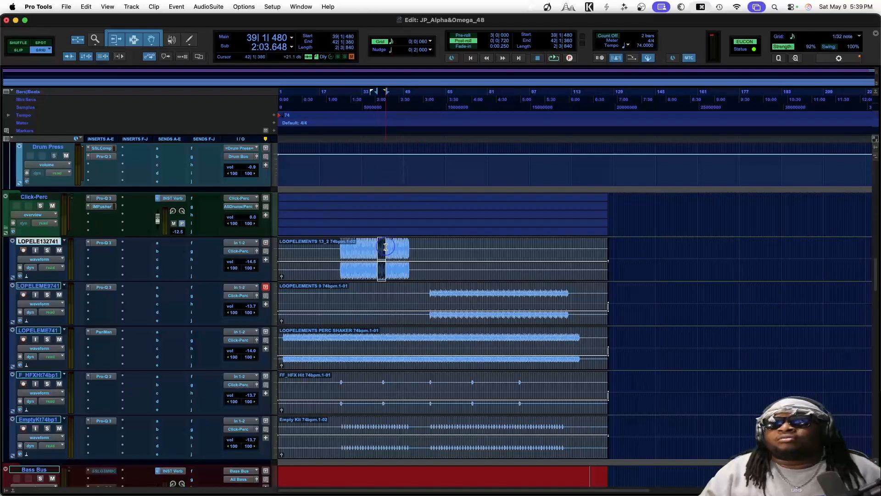
{"action": "left_click", "coordinate": [386, 247]}
{"action": "key", "text": "space"}
{"action": "key", "text": "space"}
{"action": "left_click", "coordinate": [384, 247]}
{"action": "key", "text": "space"}
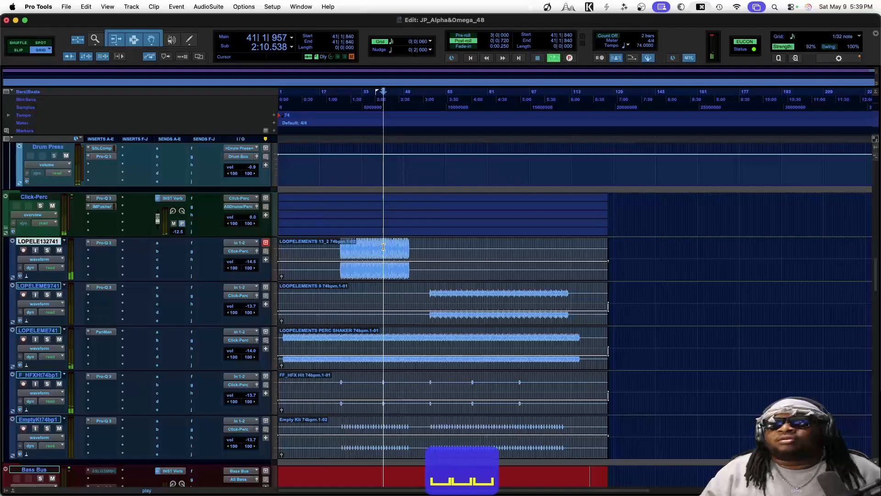
{"action": "key", "text": "space"}
{"action": "key", "text": "space"}
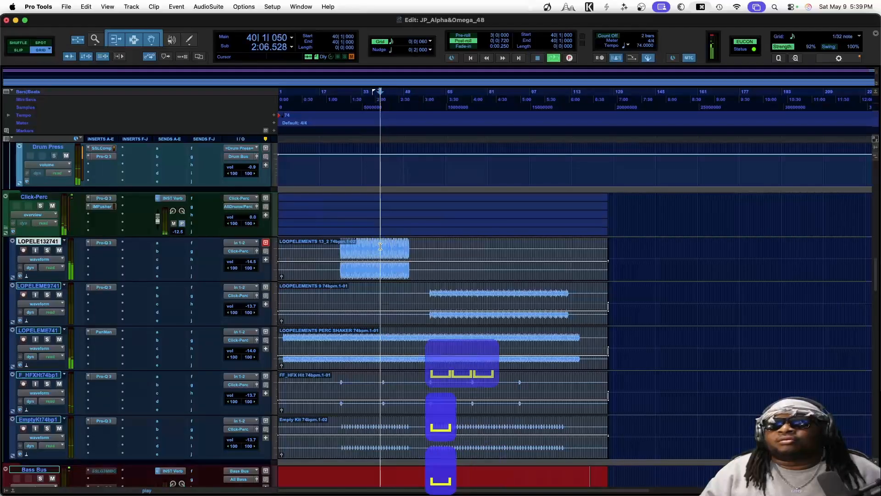
Raise the clip gain of the LOPELEME741 shaker clip and slightly adjust the Empty Kit clip's gain, and save the session.
{"action": "key", "text": "super+bracketright"}
{"action": "key", "text": "super+bracketright"}
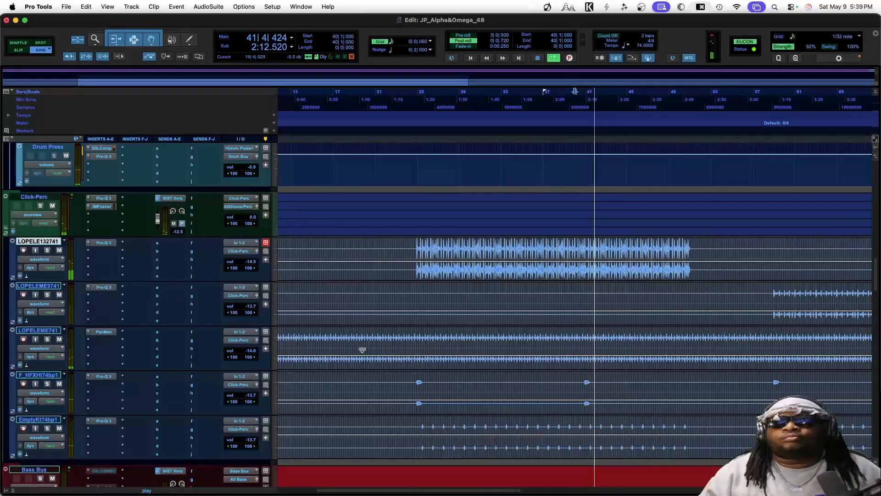
{"action": "left_click_drag", "start_coordinate": [362, 354], "coordinate": [362, 351]}
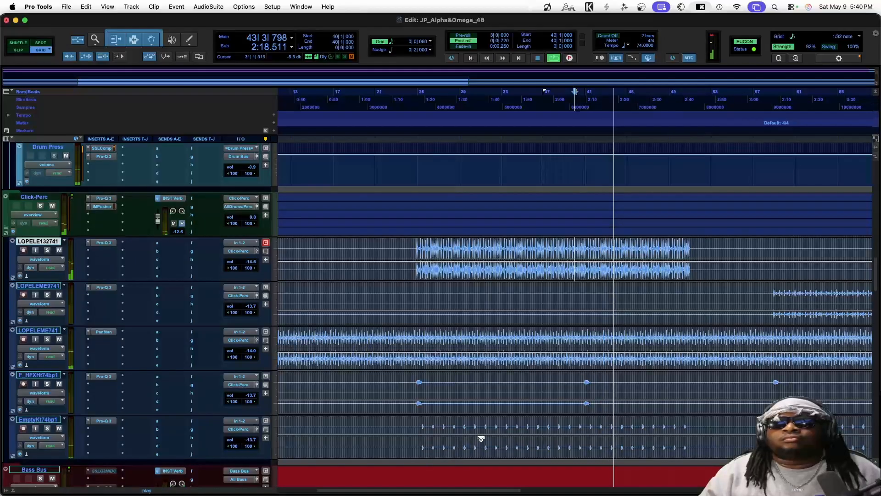
{"action": "left_click_drag", "start_coordinate": [483, 434], "coordinate": [483, 433]}
{"action": "key", "text": "super+s"}
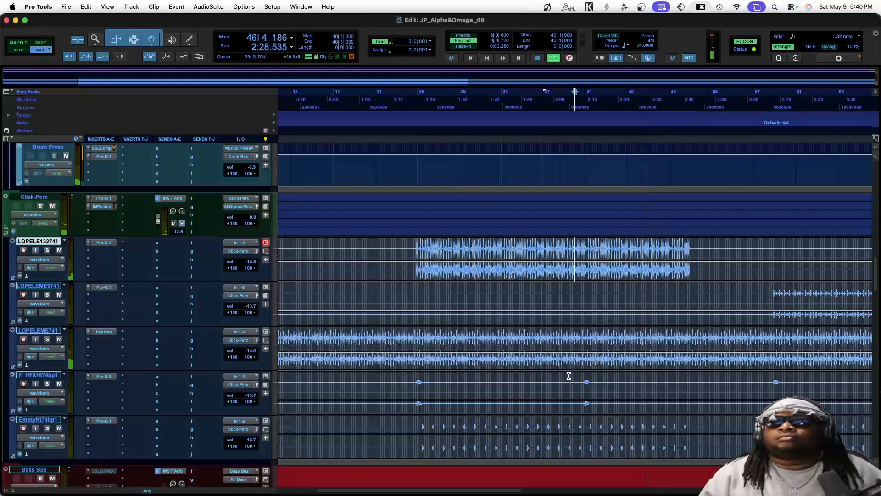
Play from about bar 63 on the LOPELEME9741 track, raise its loop clip's gain, and save the session.
{"action": "scroll", "coordinate": [570, 357], "scroll_direction": "right", "scroll_amount": 1}
{"action": "scroll", "coordinate": [570, 357], "scroll_direction": "right", "scroll_amount": 7}
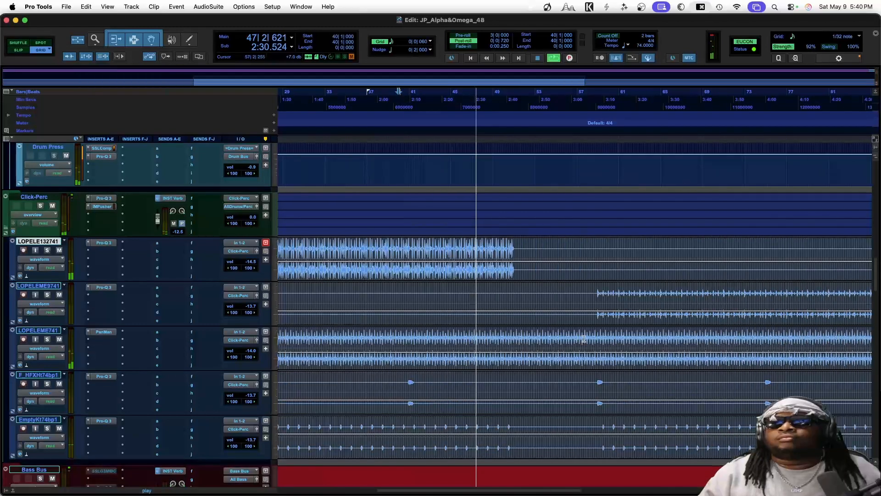
{"action": "key", "text": "space"}
{"action": "left_click", "coordinate": [645, 286]}
{"action": "key", "text": "space"}
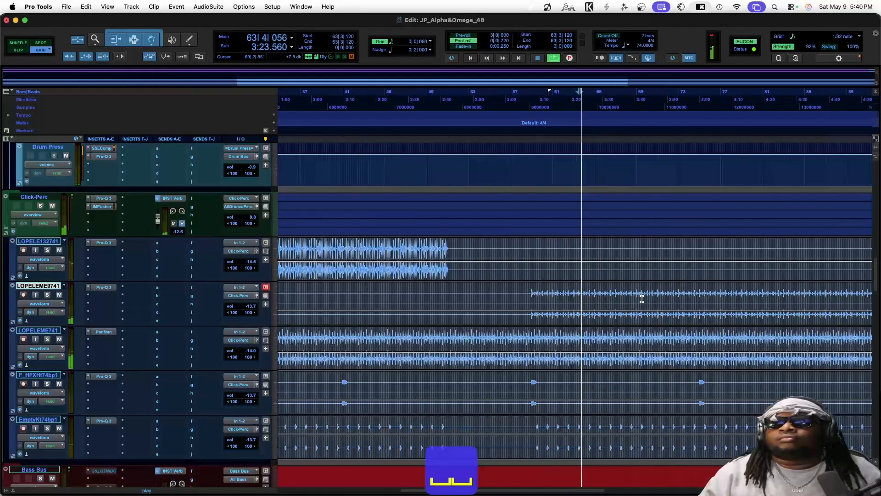
{"action": "left_click_drag", "start_coordinate": [641, 307], "coordinate": [640, 305]}
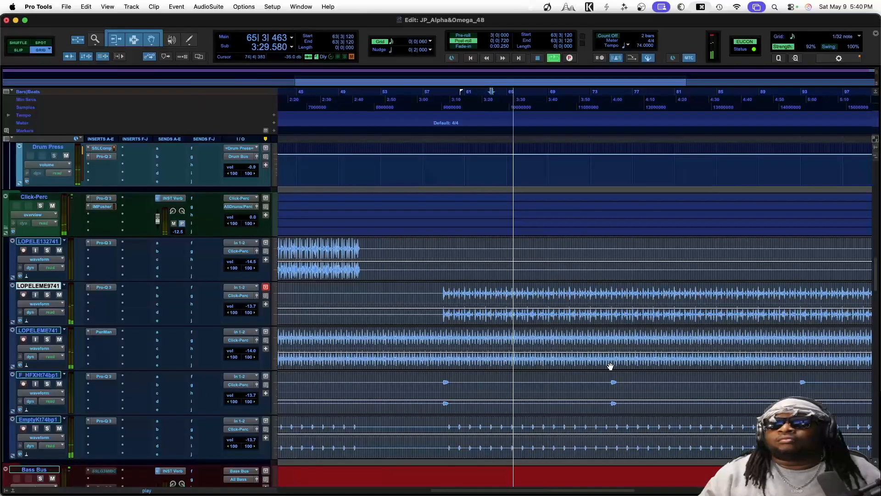
{"action": "key", "text": "super+s"}
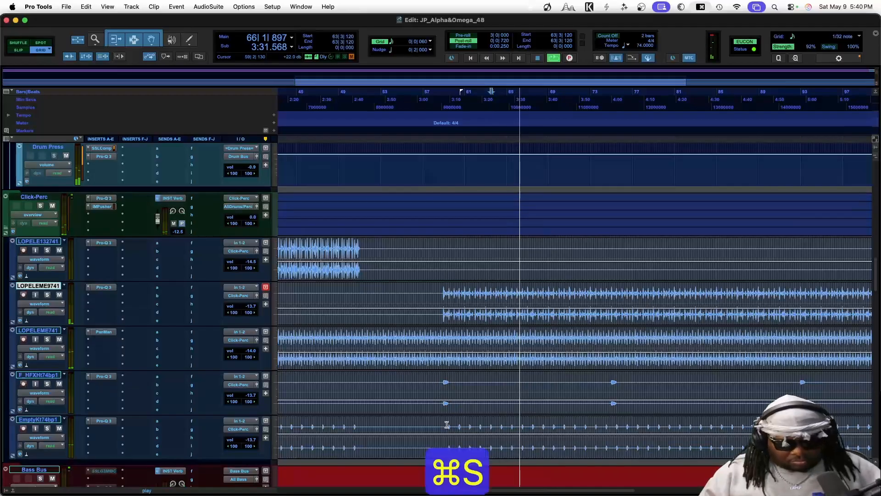
Check the loop levels in the mixer, stop playback, save the session, and return to the arrangement.
{"action": "key", "text": "super+equal"}
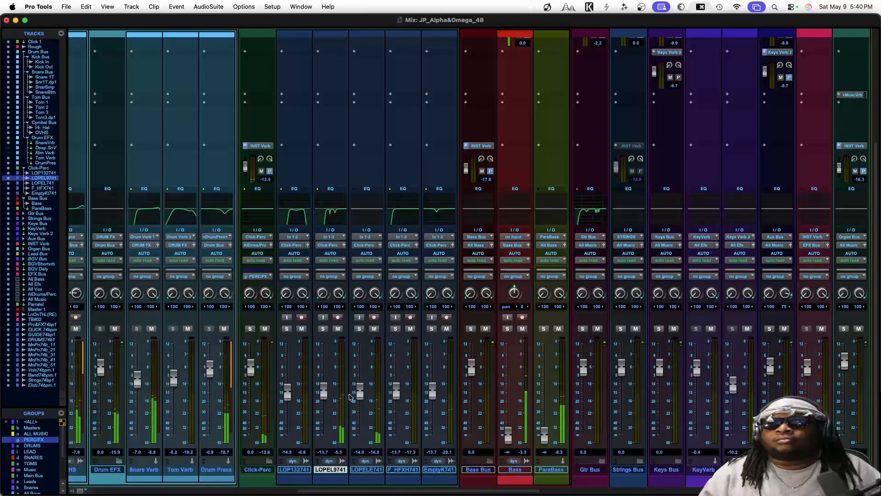
{"action": "key", "text": "space"}
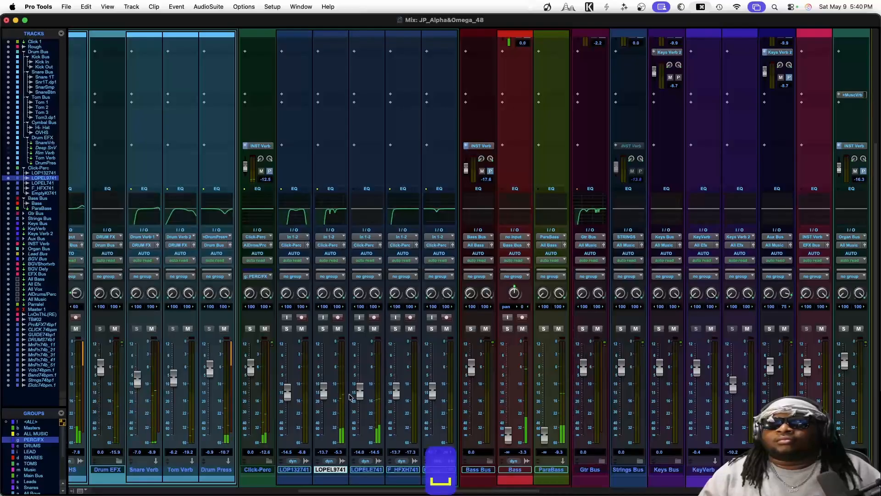
{"action": "key", "text": "cmd+s"}
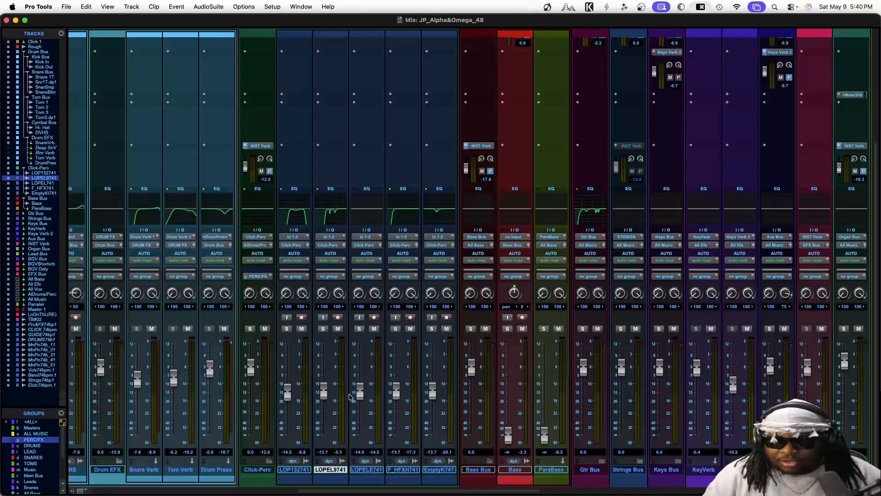
{"action": "key", "text": "super+equal"}
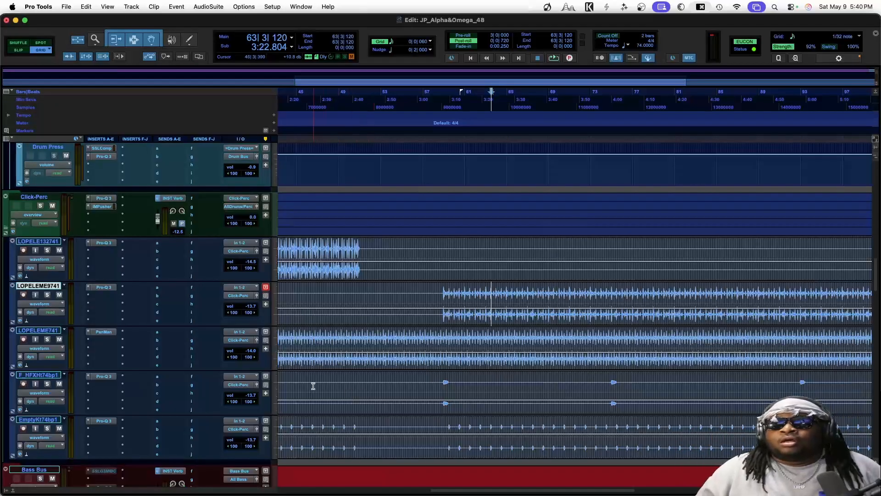
Set the clip gain of both the long clip and the short end clip on the Bass track to -2.9 dB.
{"action": "scroll", "coordinate": [314, 386], "scroll_direction": "down", "scroll_amount": 5}
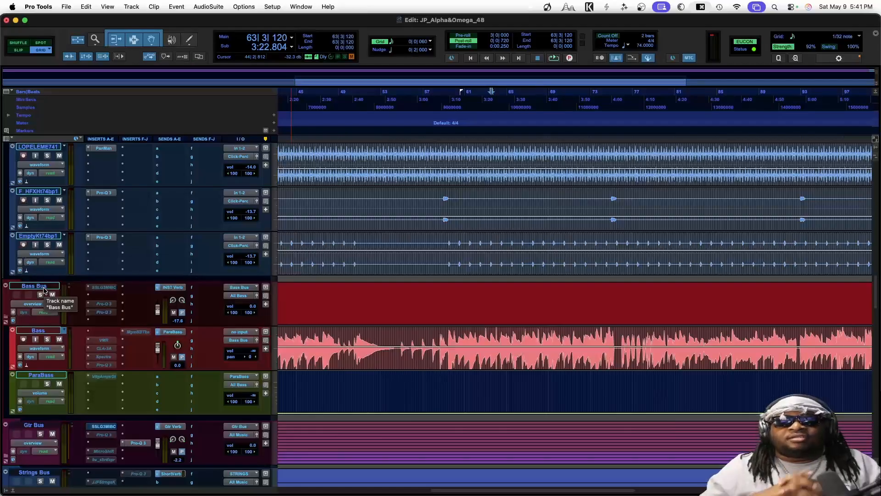
{"action": "scroll", "coordinate": [78, 291], "scroll_direction": "up", "scroll_amount": 6}
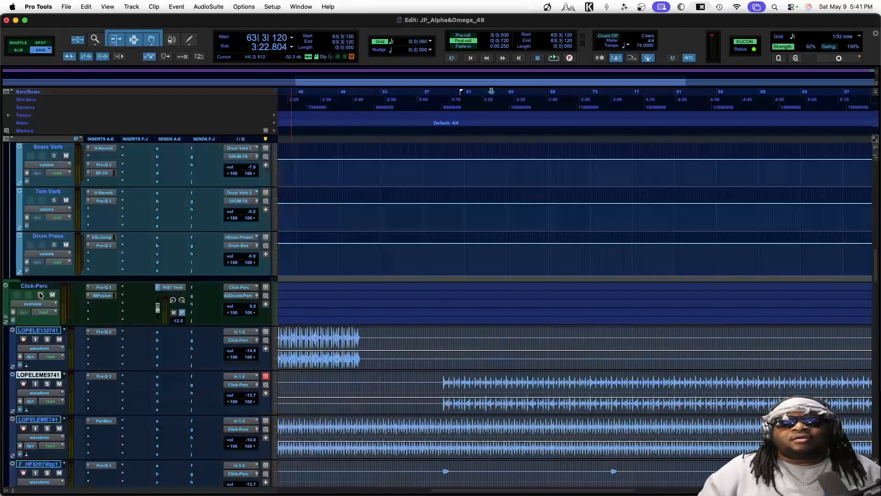
{"action": "scroll", "coordinate": [50, 295], "scroll_direction": "down", "scroll_amount": 3}
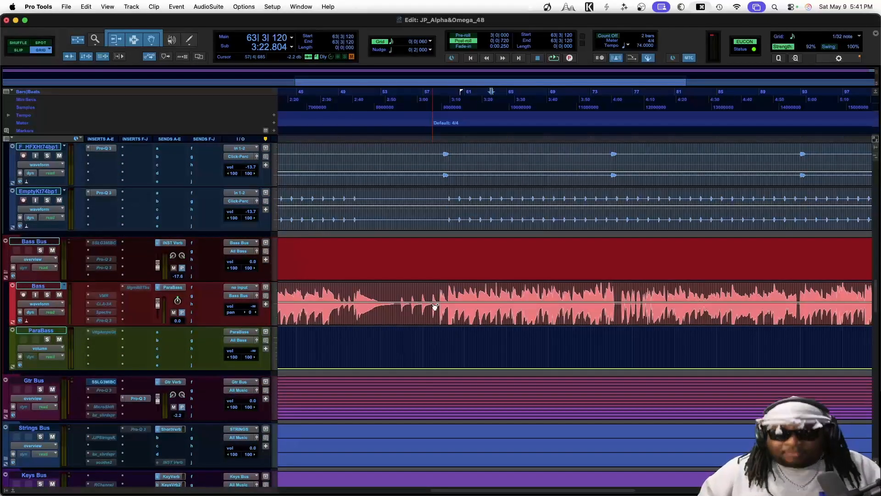
{"action": "key", "text": "super+bracketleft"}
{"action": "key", "text": "super+bracketleft"}
{"action": "left_click_drag", "start_coordinate": [433, 303], "coordinate": [432, 305]}
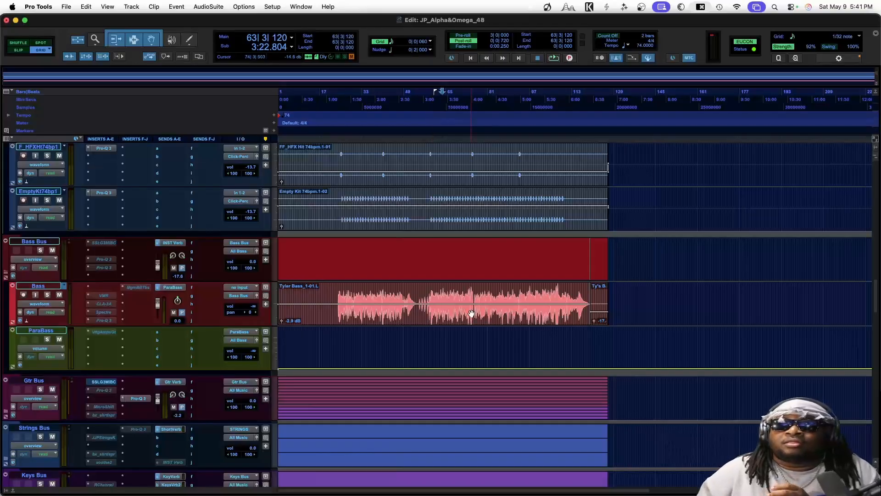
{"action": "left_click", "coordinate": [599, 321]}
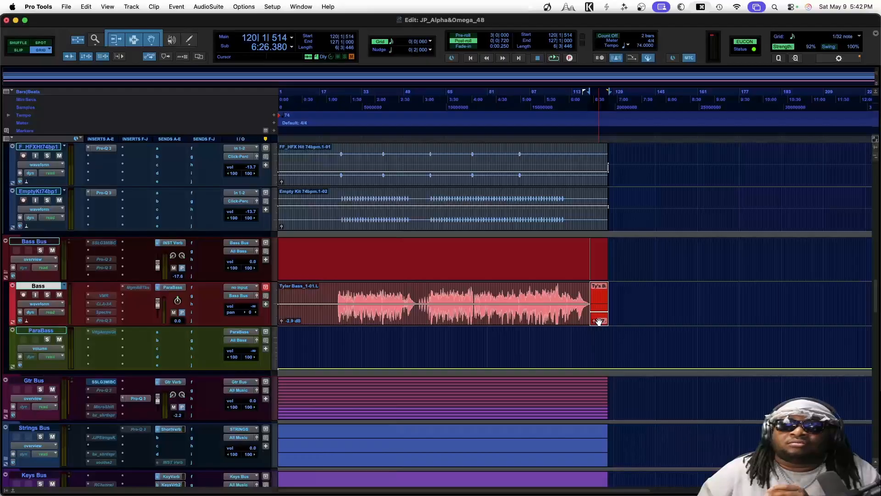
{"action": "mouse_move", "coordinate": [599, 321]}
{"action": "left_mouse_down"}
{"action": "mouse_move", "coordinate": [600, 299]}
{"action": "mouse_move", "coordinate": [599, 306]}
{"action": "left_mouse_up"}
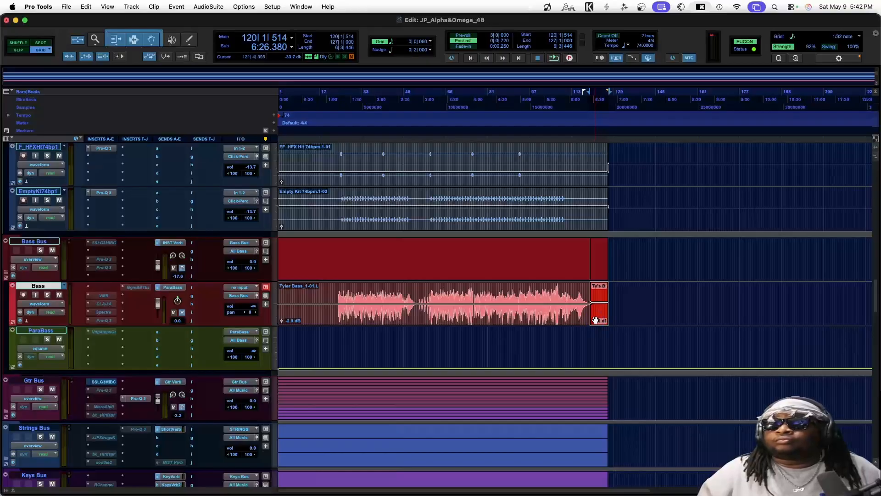
{"action": "left_click_drag", "start_coordinate": [598, 302], "coordinate": [598, 304]}
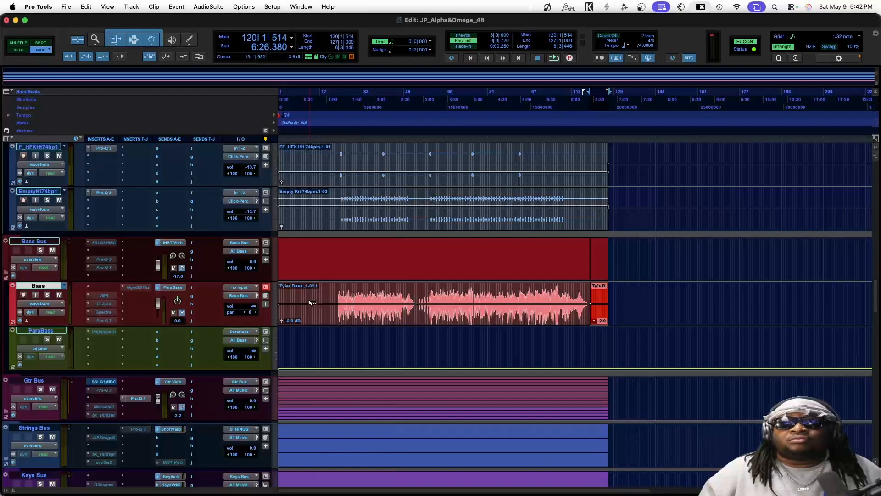
Place the playback cursor at about bar 25 and listen to the song from there with Click-Perc muted.
{"action": "left_click", "coordinate": [342, 294]}
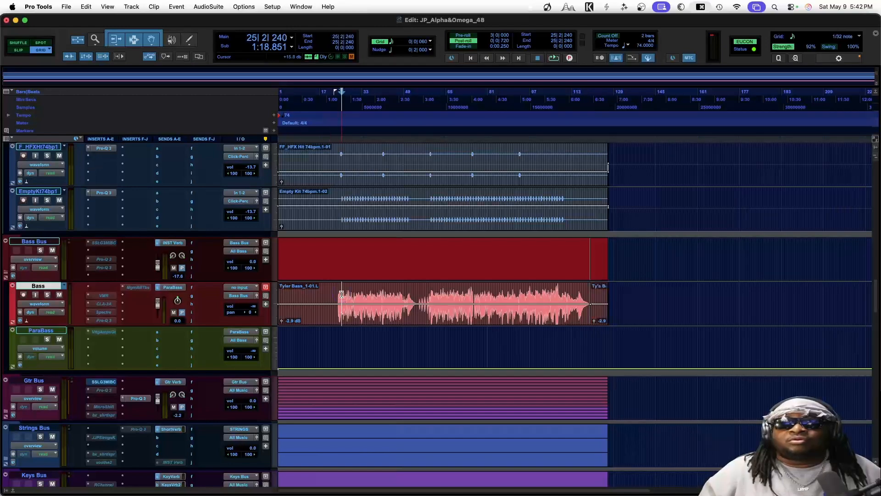
{"action": "left_click_drag", "start_coordinate": [253, 307], "coordinate": [245, 351]}
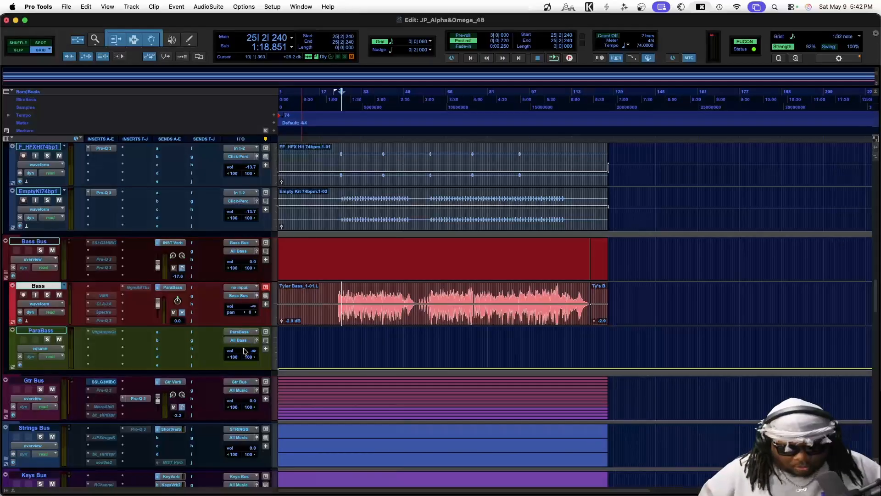
{"action": "key", "text": "space"}
{"action": "scroll", "coordinate": [241, 293], "scroll_direction": "up", "scroll_amount": 10}
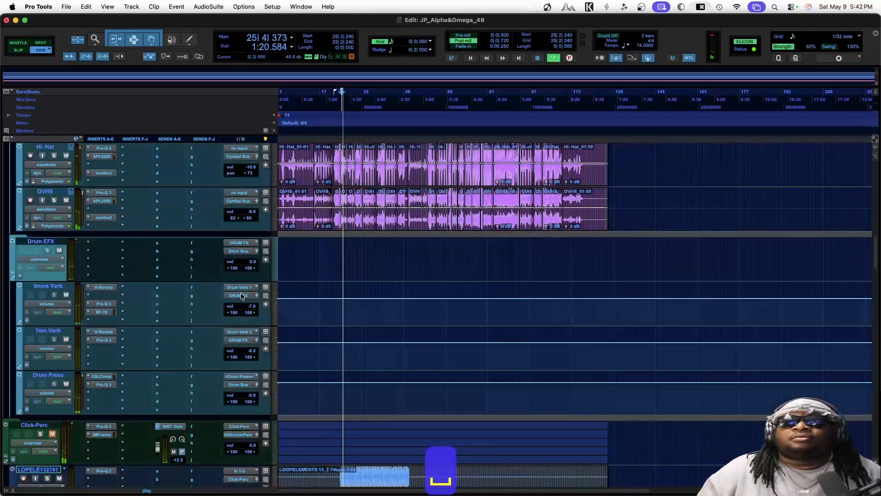
{"action": "scroll", "coordinate": [241, 293], "scroll_direction": "down", "scroll_amount": 3}
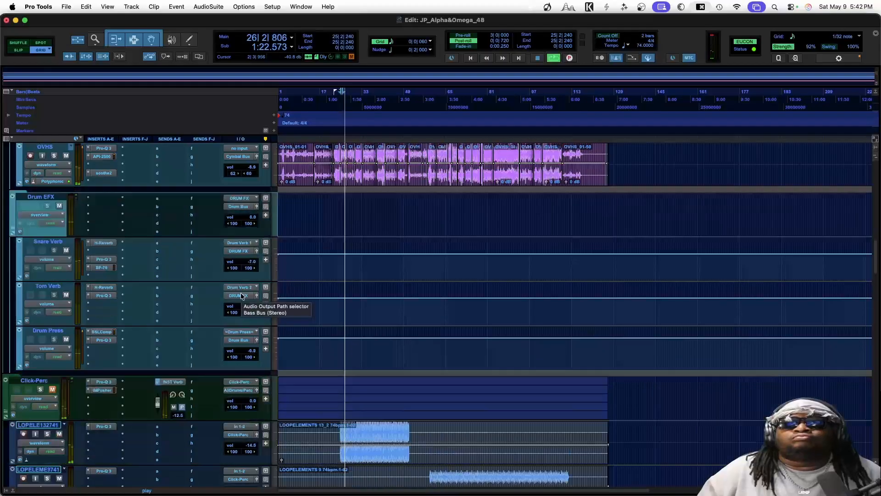
{"action": "scroll", "coordinate": [241, 293], "scroll_direction": "down", "scroll_amount": 2}
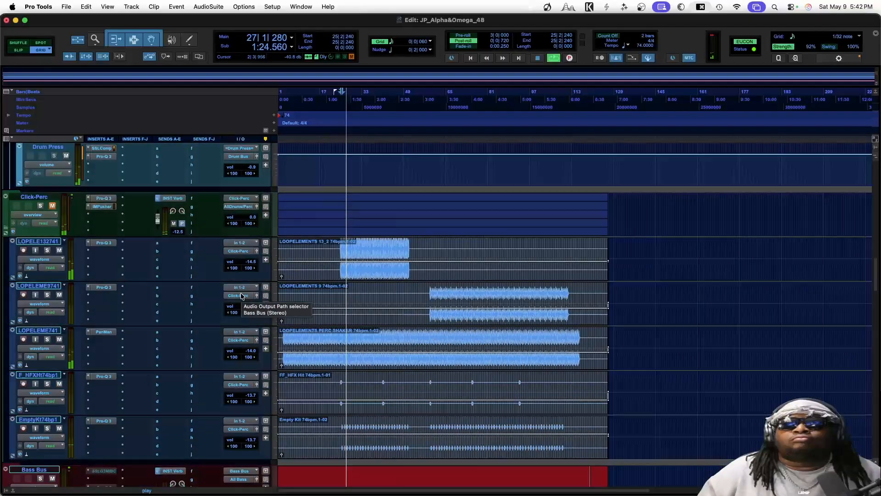
{"action": "key", "text": "space"}
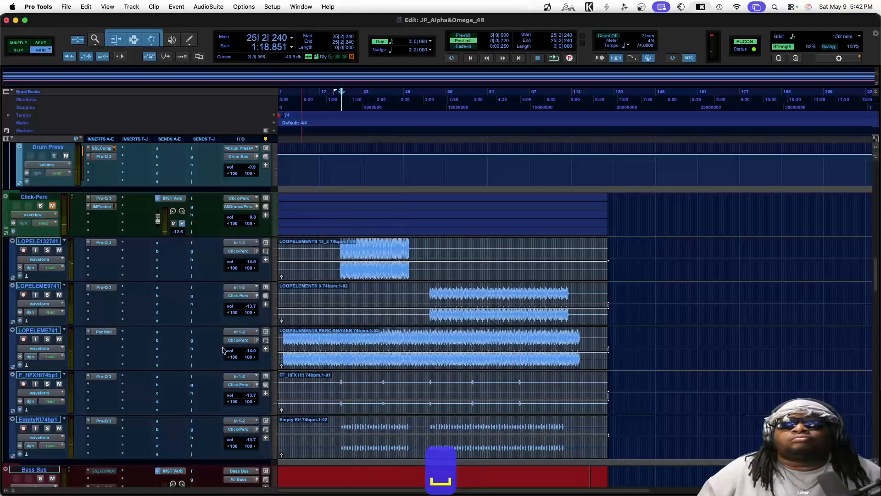
During playback, lower the Click-Perc track's INST Verb send level to -∞ in the mixer.
{"action": "key", "text": "super+equal"}
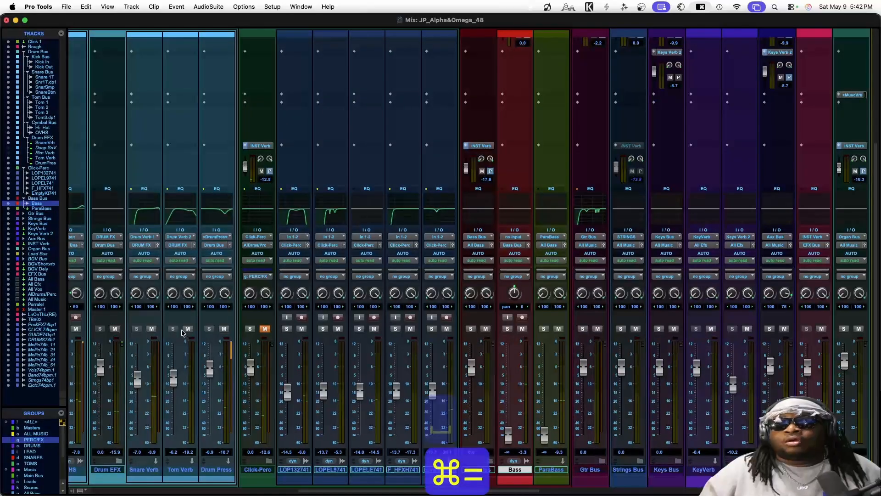
{"action": "key", "text": "space"}
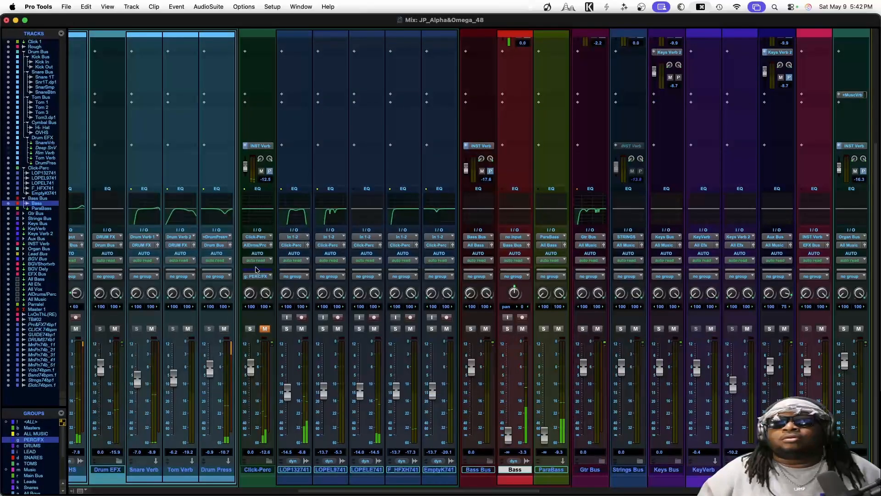
{"action": "left_click", "coordinate": [261, 171]}
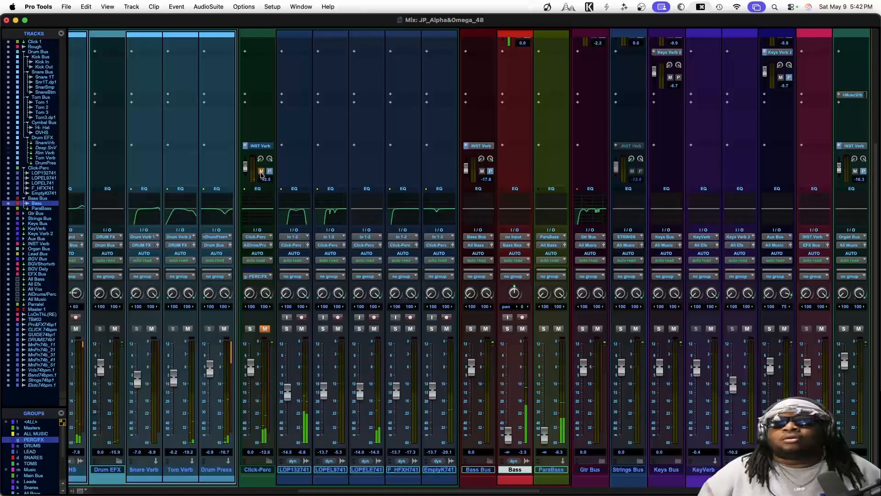
{"action": "left_click_drag", "start_coordinate": [245, 166], "coordinate": [239, 198]}
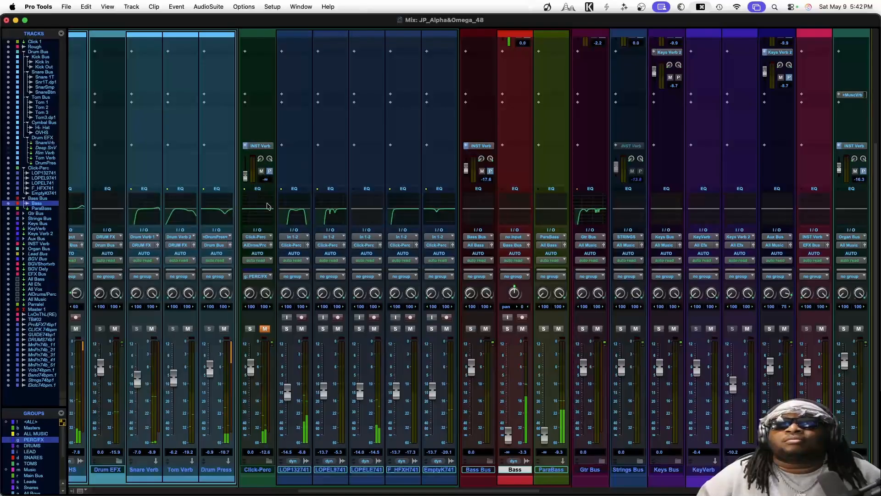
Unmute the Click-Perc track, briefly check it and EmptyK741 in solo, and save the session.
{"action": "left_click", "coordinate": [265, 329]}
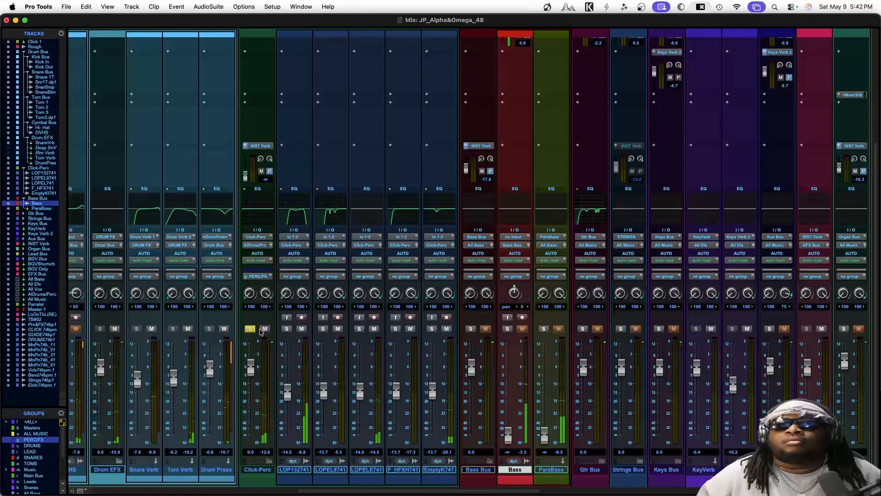
{"action": "left_click", "coordinate": [250, 329]}
{"action": "left_click", "coordinate": [432, 329]}
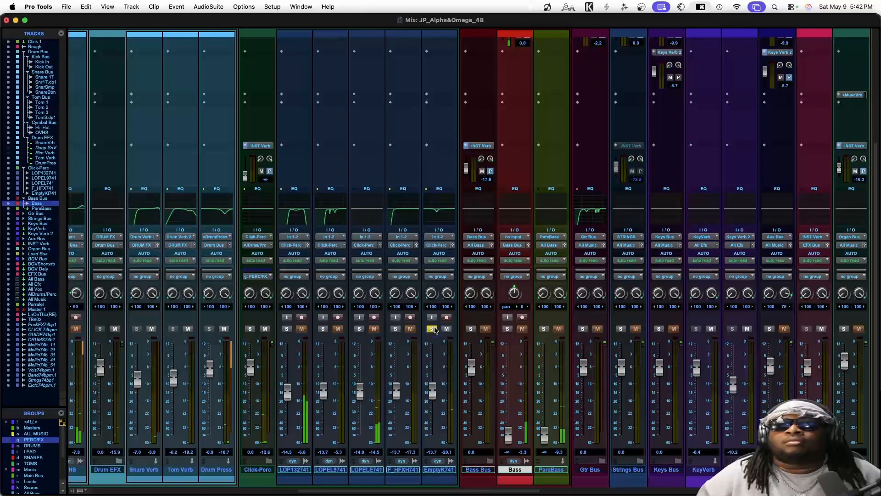
{"action": "left_click", "coordinate": [433, 328]}
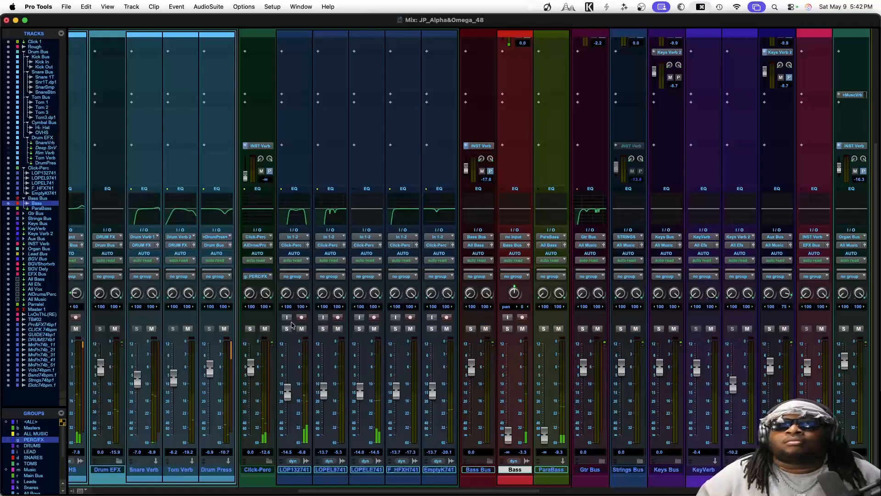
{"action": "key", "text": "space"}
{"action": "key", "text": "super+s"}
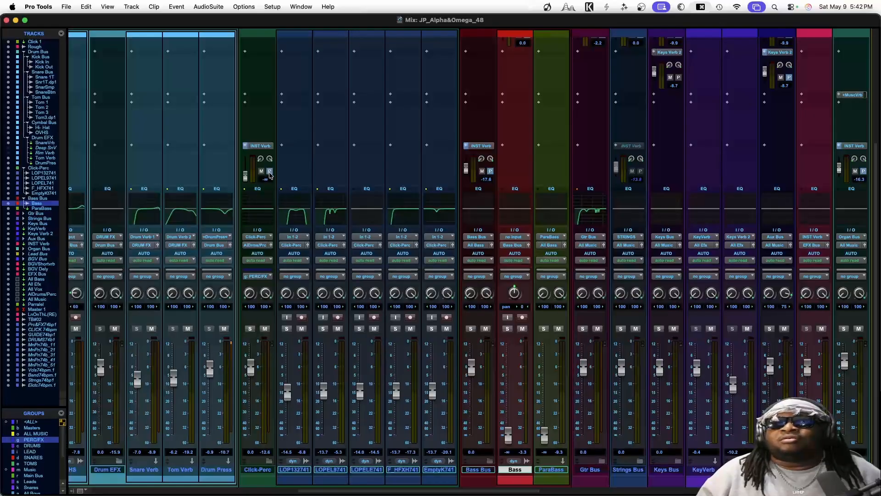
Raise the Click-Perc track's INST Verb send to -16.3 dB, mute the track and start playback.
{"action": "left_click", "coordinate": [243, 177]}
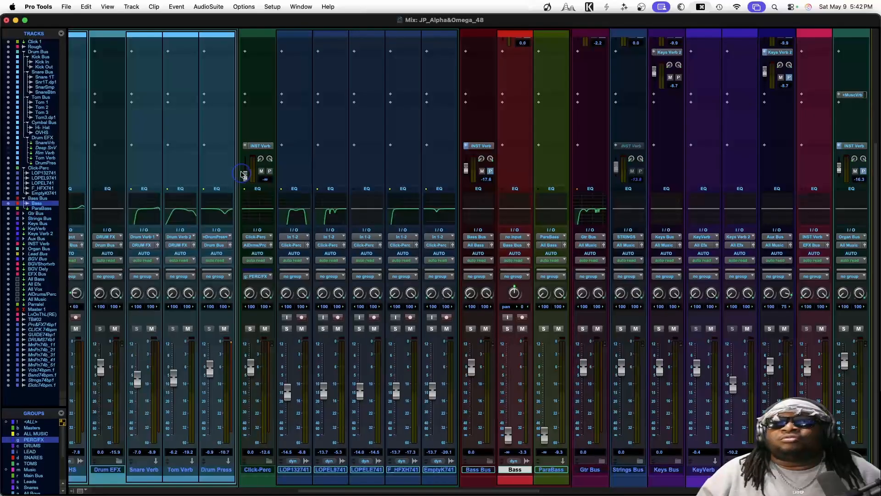
{"action": "left_click_drag", "start_coordinate": [245, 177], "coordinate": [245, 171]}
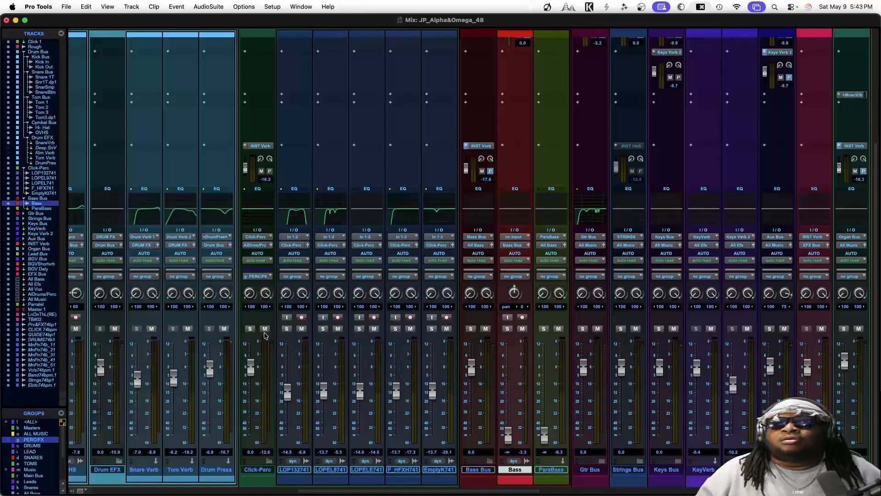
{"action": "key", "text": "space"}
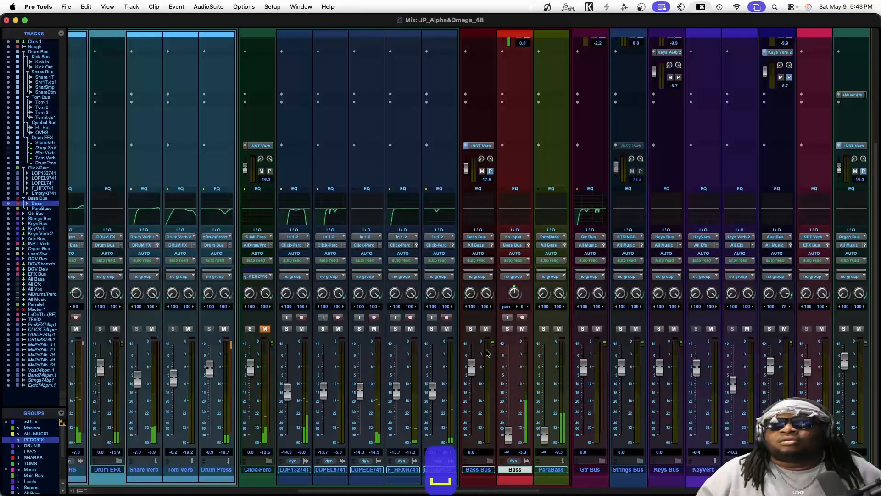
During playback, raise the Bass track's fader to -0.4 dB, then pull it down again while listening to the balance.
{"action": "left_click_drag", "start_coordinate": [507, 434], "coordinate": [510, 363]}
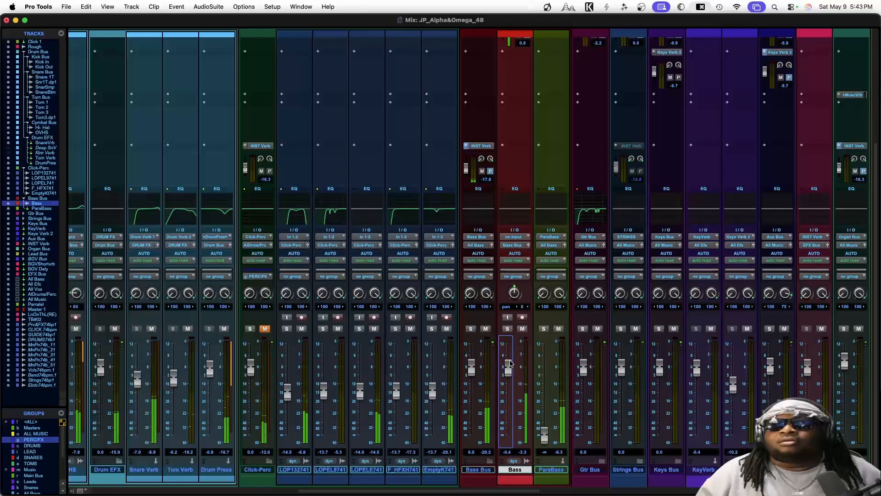
{"action": "scroll", "coordinate": [510, 364], "scroll_direction": "up", "scroll_amount": 5}
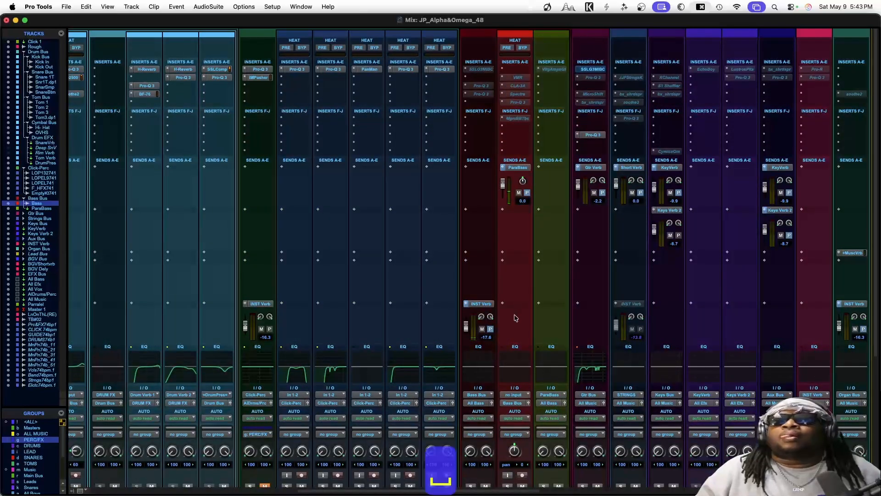
{"action": "scroll", "coordinate": [509, 321], "scroll_direction": "down", "scroll_amount": 5}
{"action": "left_click_drag", "start_coordinate": [508, 369], "coordinate": [505, 410]}
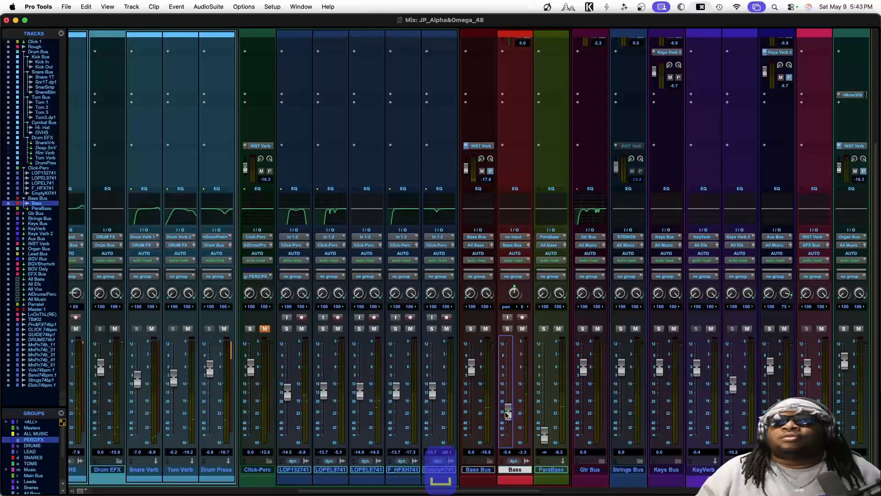
Activate the inactive SSL G3 MultiBusComp and both Pro-Q 3 inserts on the Bass Bus, and look over the compressor's settings.
{"action": "scroll", "coordinate": [505, 410], "scroll_direction": "up", "scroll_amount": 5}
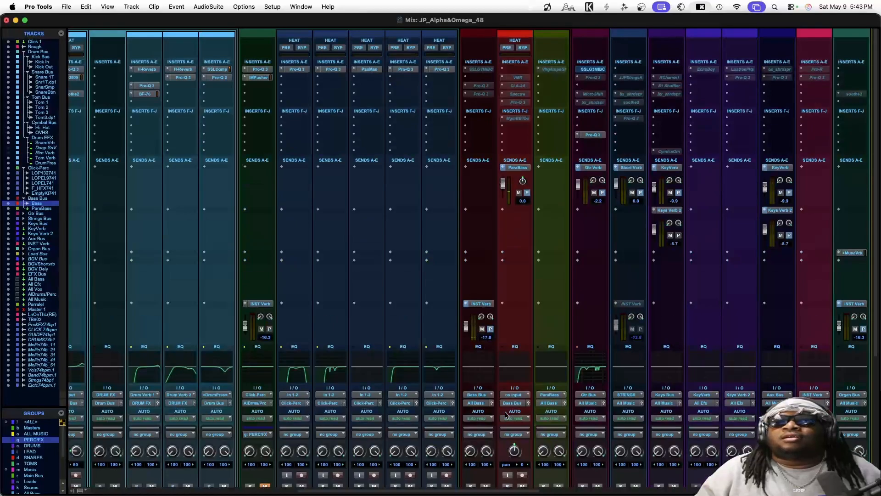
{"action": "left_click", "coordinate": [478, 71], "text": "ctrl+super"}
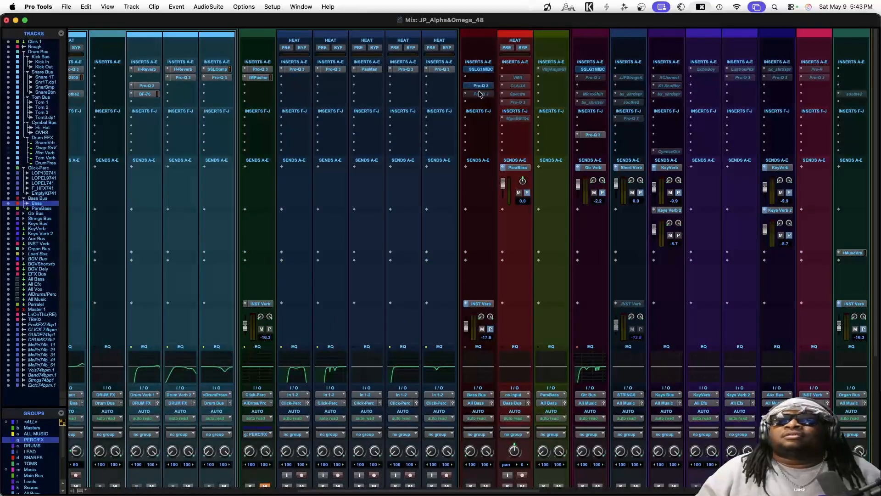
{"action": "left_click", "coordinate": [480, 94], "text": "ctrl+super"}
{"action": "left_click", "coordinate": [480, 69]}
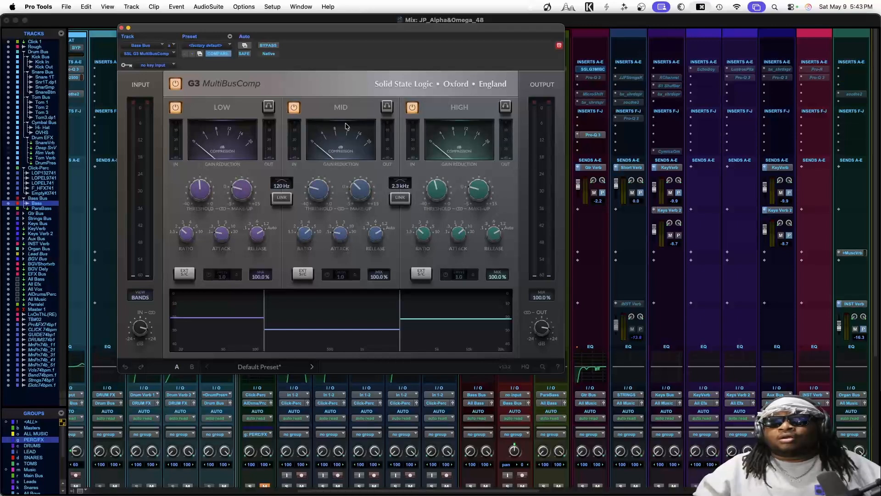
{"action": "left_click", "coordinate": [122, 28]}
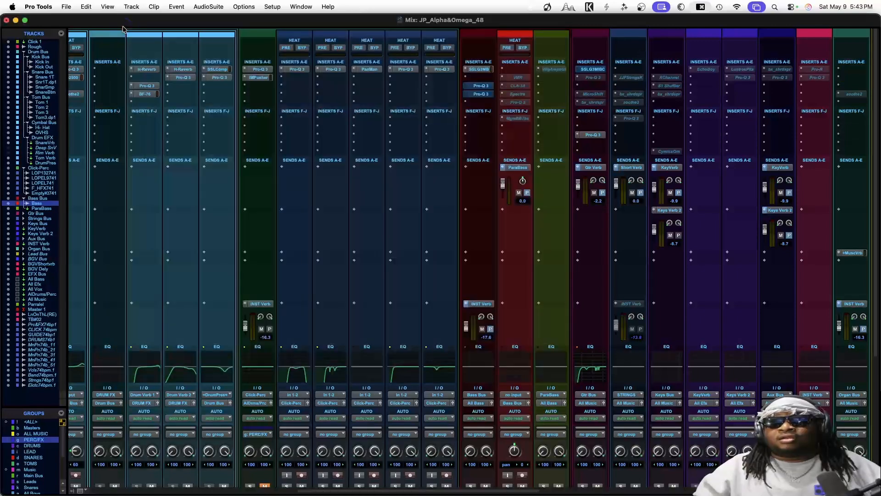
Check the low-cut filter in the Bass Bus's first Pro-Q 3 and take the plug-in out of bypass.
{"action": "left_click", "coordinate": [481, 87]}
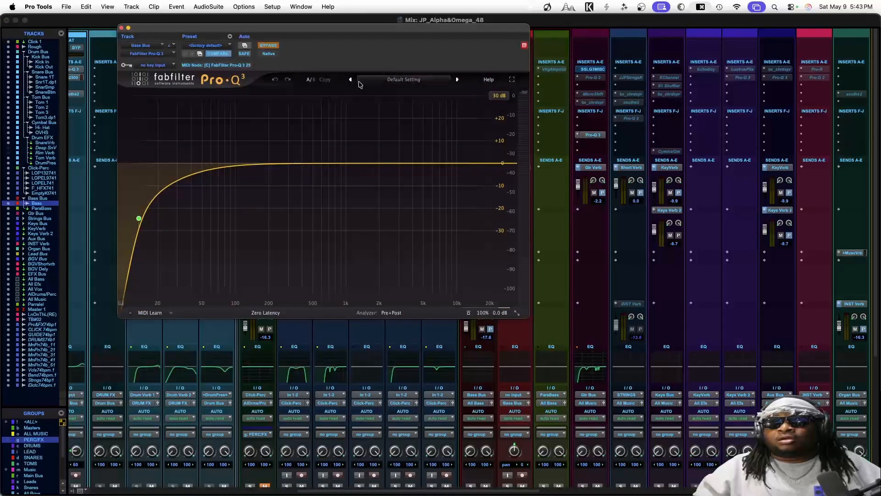
{"action": "mouse_move", "coordinate": [152, 228]}
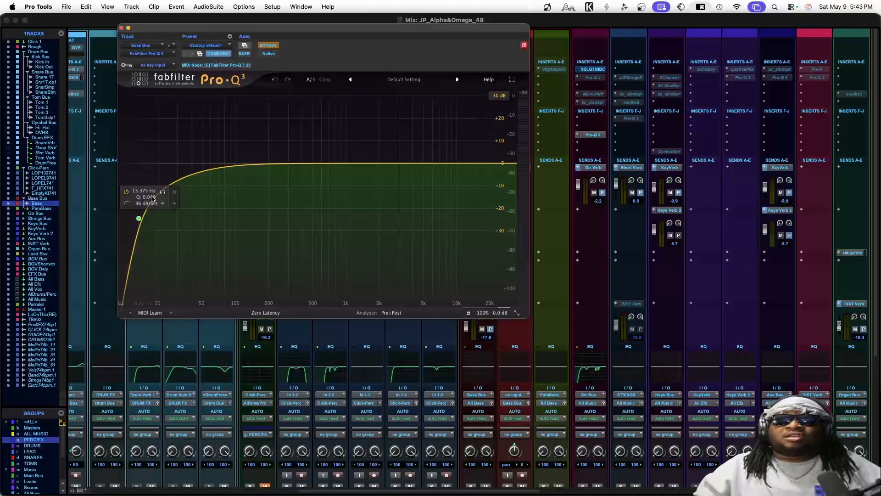
{"action": "left_click", "coordinate": [273, 48]}
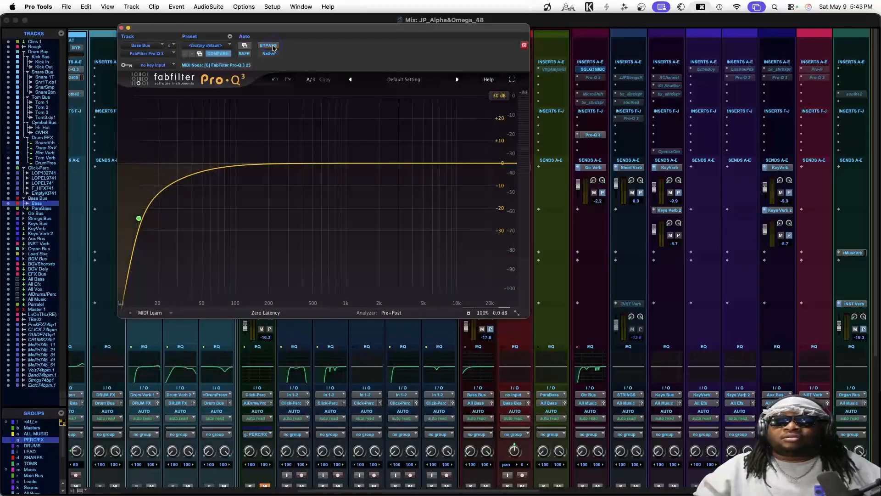
{"action": "left_click", "coordinate": [123, 29]}
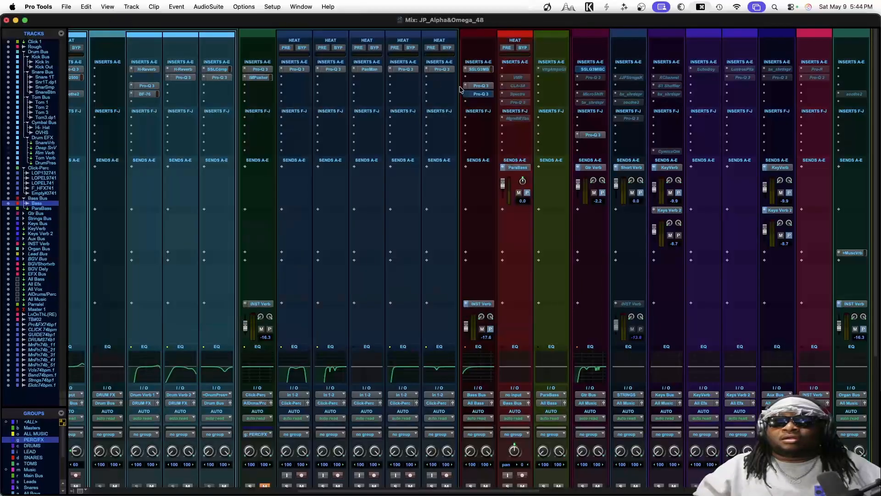
Take the Bass Bus's second Pro-Q 3 out of bypass and delete all three of its EQ bands.
{"action": "left_click", "coordinate": [473, 95]}
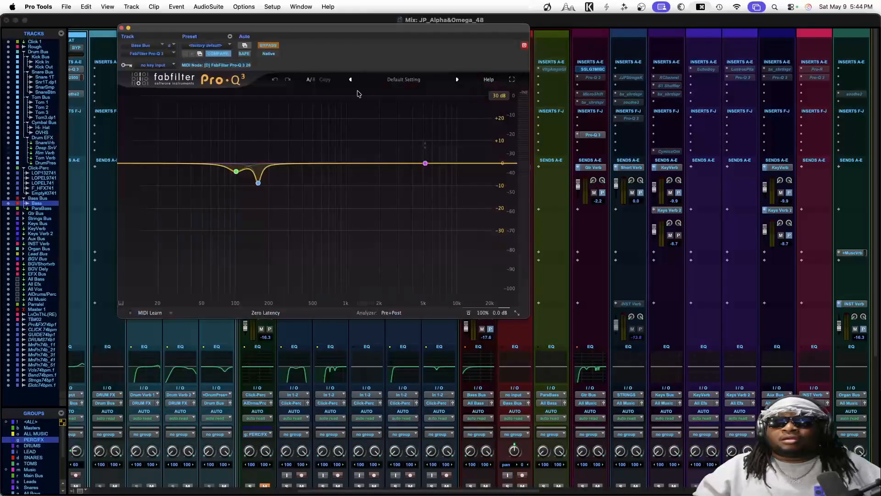
{"action": "left_click_drag", "start_coordinate": [183, 27], "coordinate": [185, 54]}
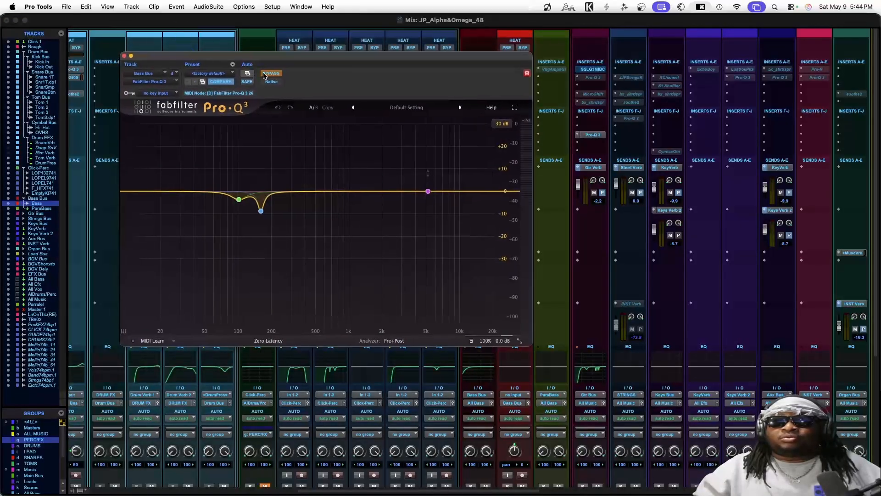
{"action": "mouse_move", "coordinate": [237, 202]}
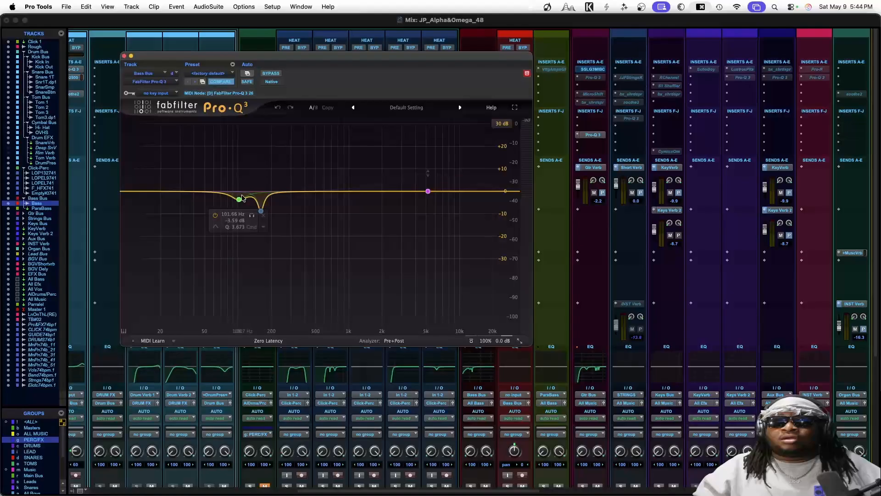
{"action": "left_click", "coordinate": [263, 215]}
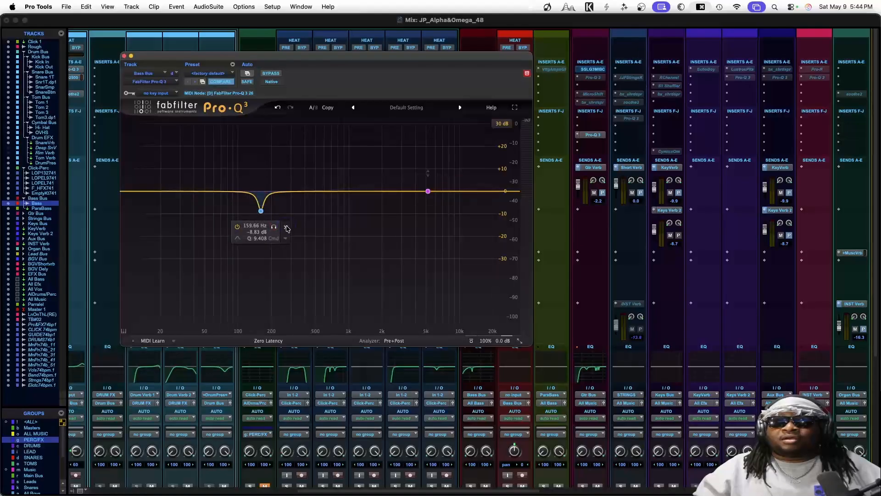
{"action": "left_click", "coordinate": [287, 228]}
{"action": "left_click", "coordinate": [453, 145]}
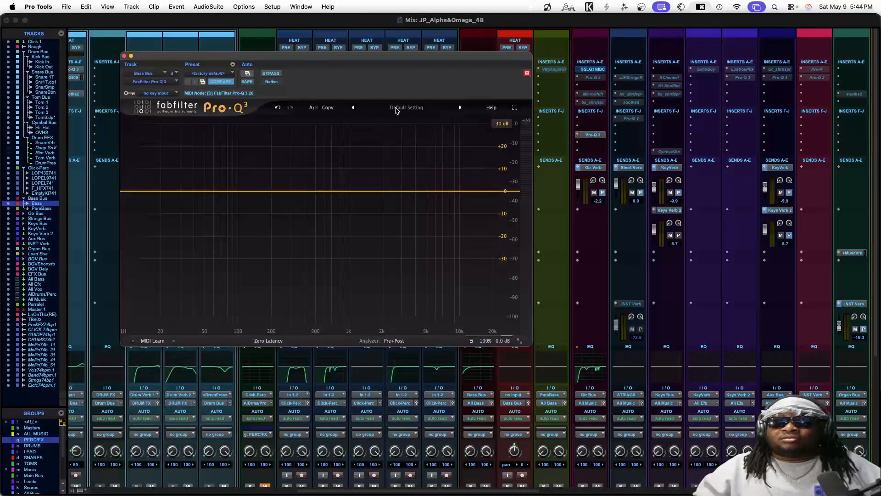
{"action": "left_click", "coordinate": [125, 57]}
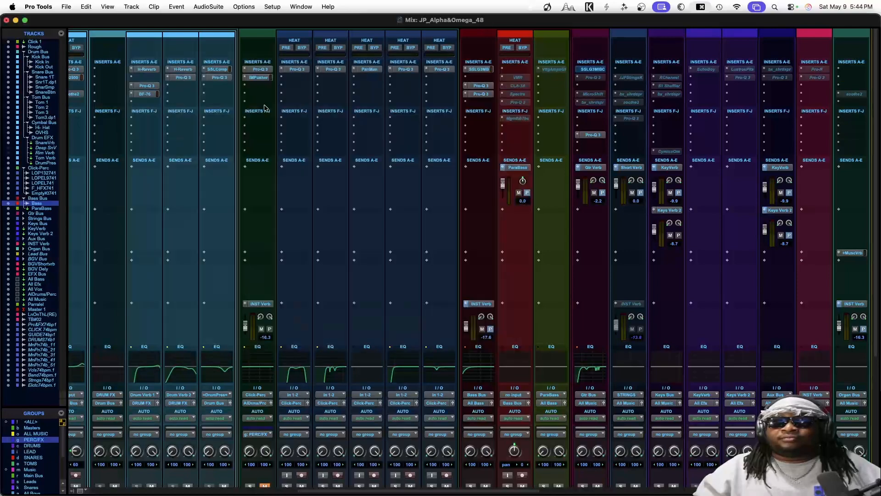
Remove the second Pro-Q 3 insert from the Bass Bus and save the session.
{"action": "left_click", "coordinate": [466, 94]}
{"action": "left_click", "coordinate": [478, 42]}
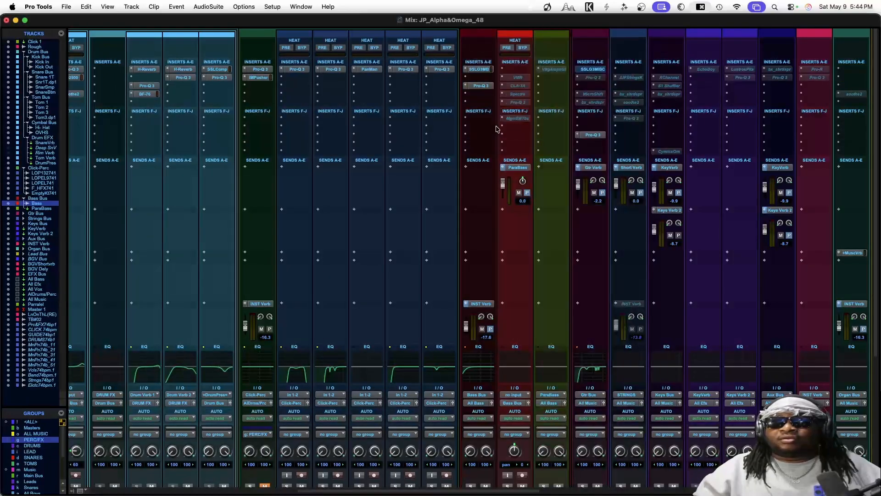
{"action": "key", "text": "super+s"}
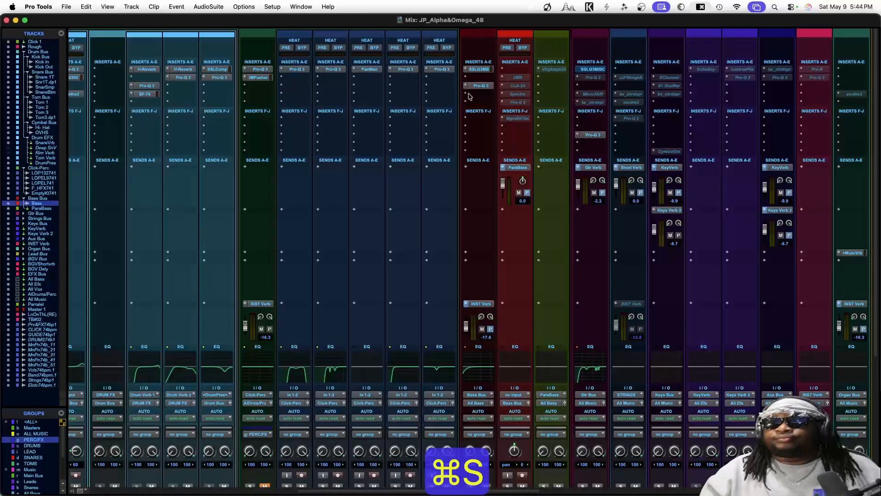
With the song playing, try the Bass Bus G3 MultiBusComp with 14.7 dB of input gain and a raised output gain.
{"action": "scroll", "coordinate": [507, 188], "scroll_direction": "down", "scroll_amount": 5}
{"action": "key", "text": "space"}
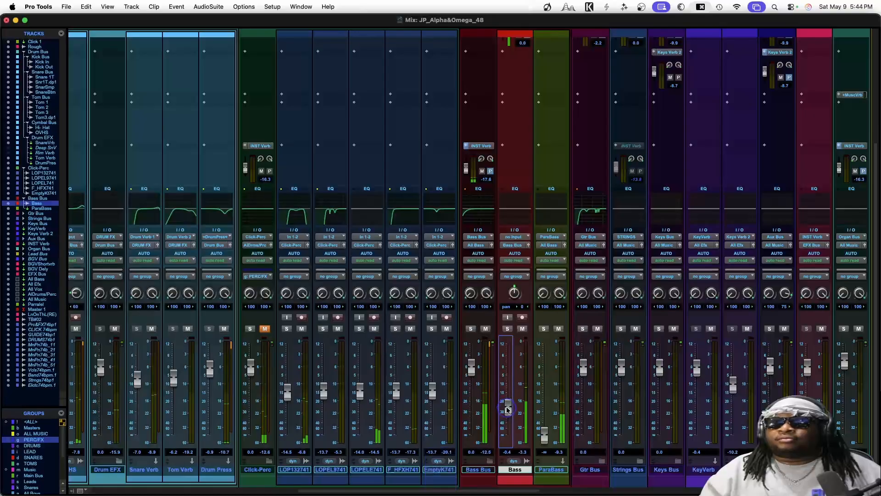
{"action": "scroll", "coordinate": [503, 292], "scroll_direction": "up", "scroll_amount": 5}
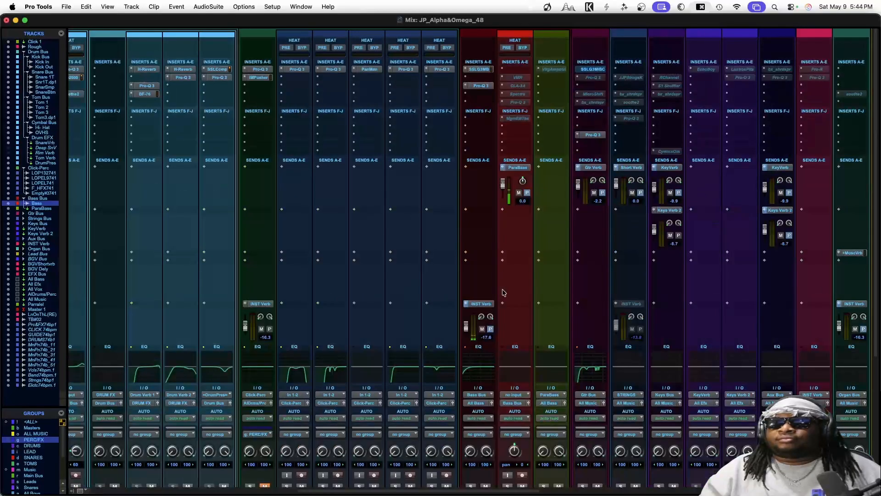
{"action": "left_click", "coordinate": [479, 70]}
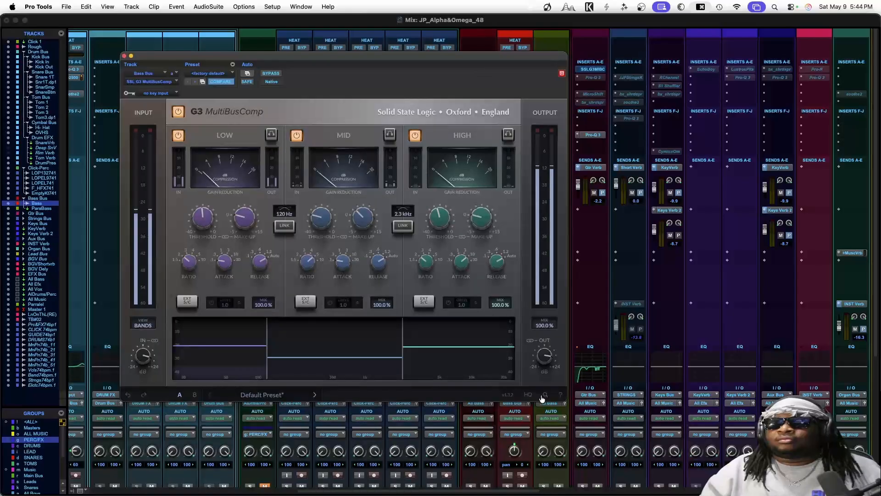
{"action": "mouse_move", "coordinate": [545, 355]}
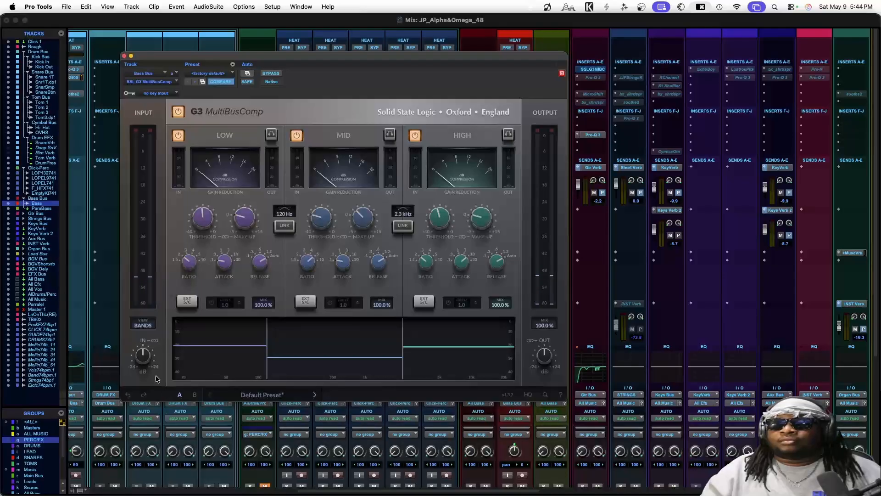
{"action": "left_click_drag", "start_coordinate": [144, 362], "coordinate": [146, 328]}
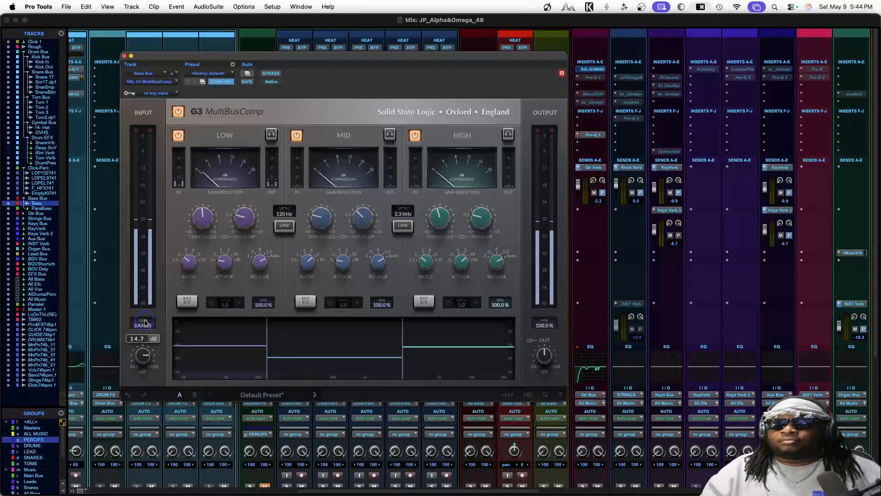
{"action": "left_click_drag", "start_coordinate": [144, 323], "coordinate": [144, 323]}
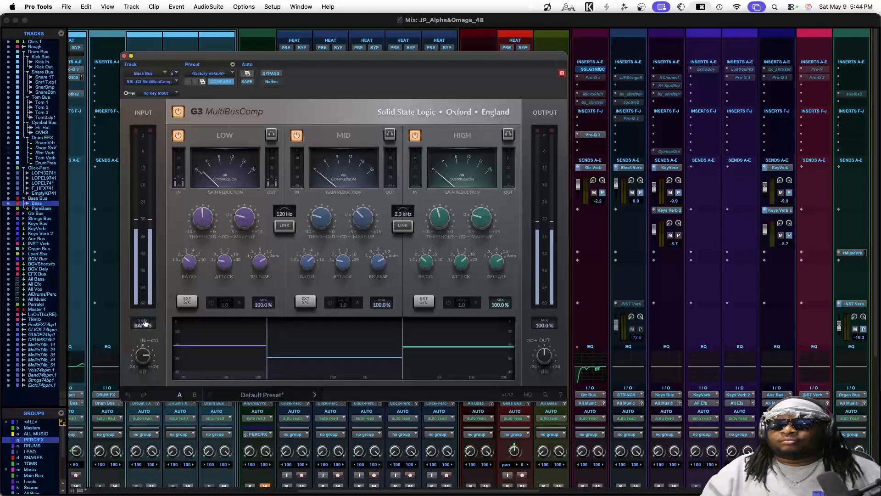
{"action": "left_click_drag", "start_coordinate": [545, 356], "coordinate": [549, 347]}
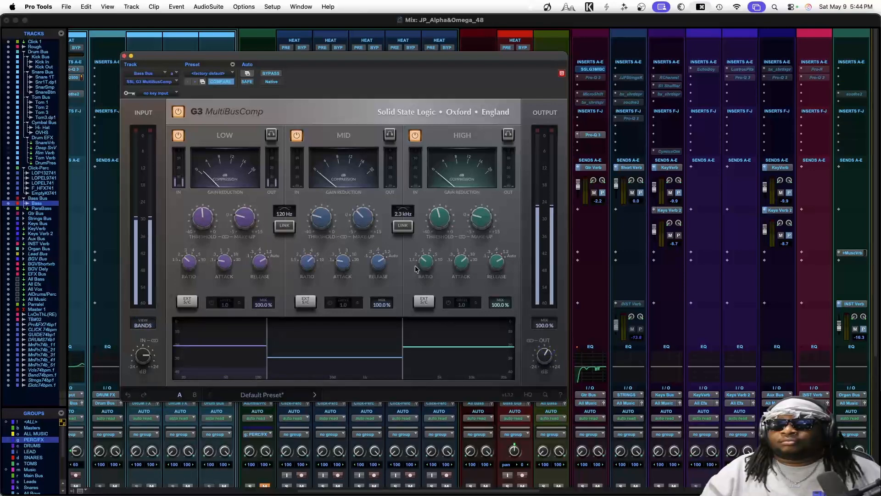
{"action": "left_click", "coordinate": [124, 59]}
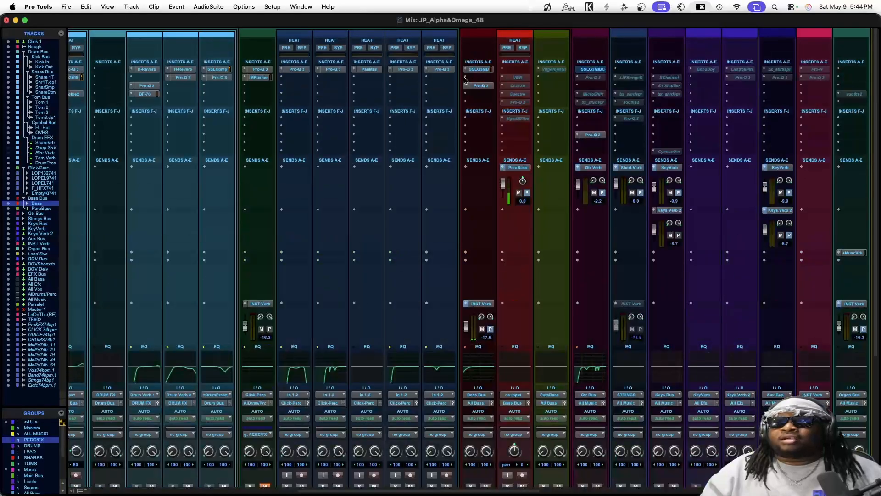
Reset the input and output gain of the Bass Bus G3 MultiBusComp to 0.0 dB.
{"action": "left_click", "coordinate": [479, 69]}
{"action": "mouse_move", "coordinate": [543, 354]}
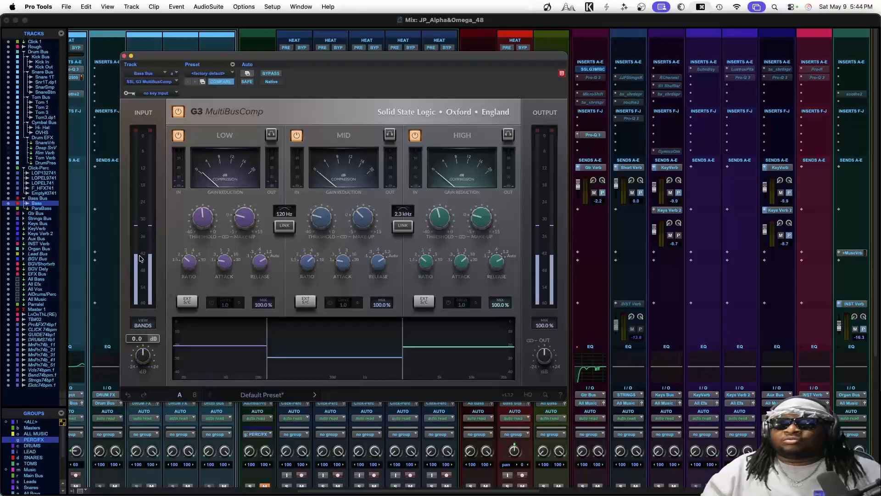
{"action": "left_click", "coordinate": [126, 56]}
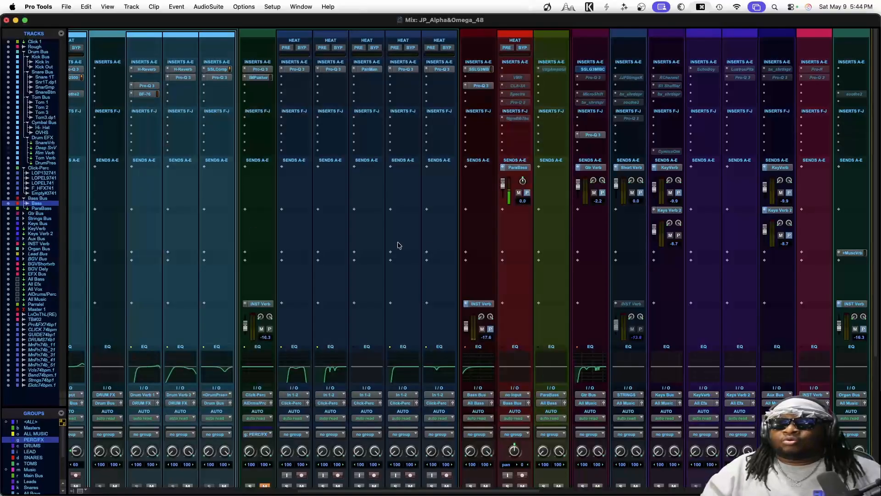
Activate the Virtual Mix Rack insert on the Bass track and open its plug-in window.
{"action": "scroll", "coordinate": [399, 245], "scroll_direction": "down", "scroll_amount": 5}
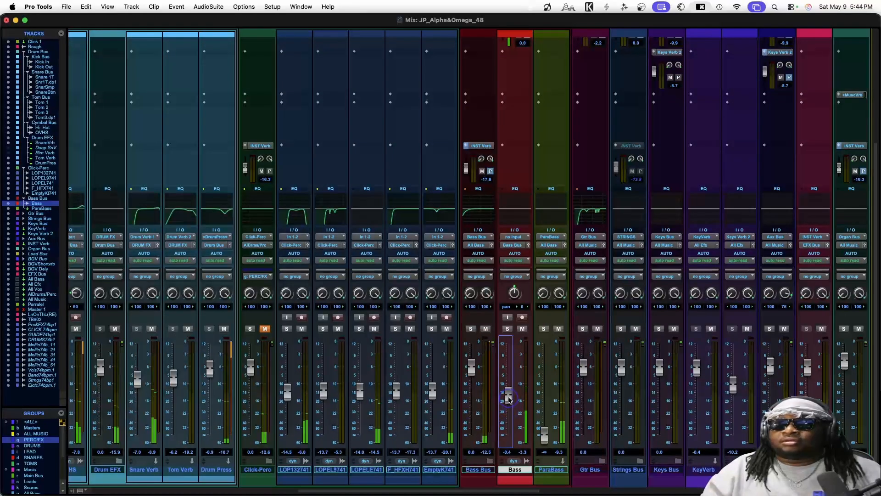
{"action": "scroll", "coordinate": [503, 291], "scroll_direction": "up", "scroll_amount": 5}
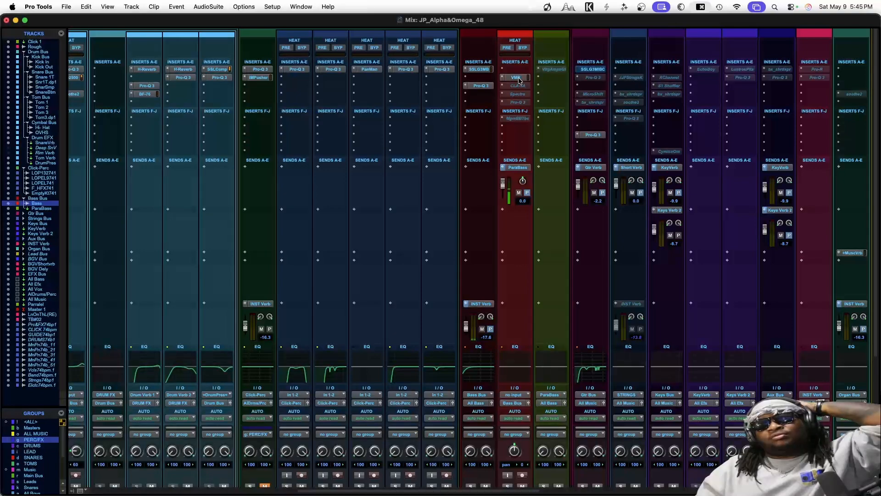
{"action": "left_click", "coordinate": [518, 78]}
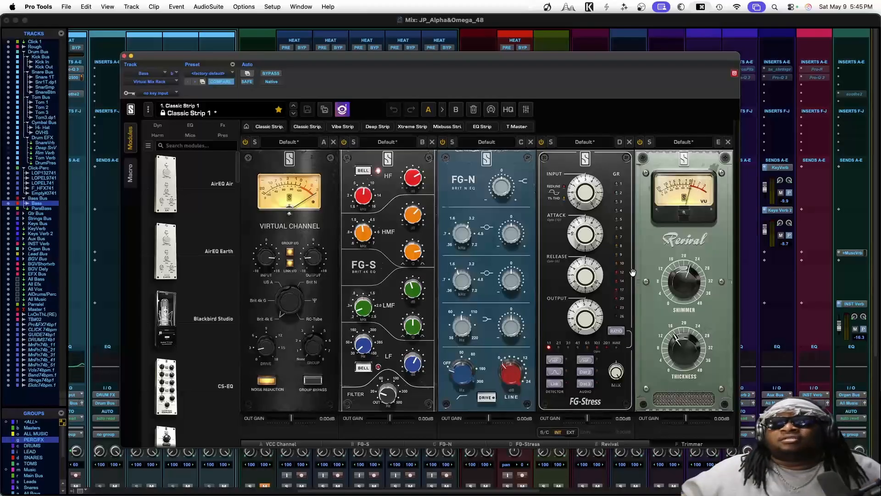
Close the Virtual Mix Rack, activate the Bass track's CLA-3A insert and reset its trim to the default.
{"action": "left_click", "coordinate": [124, 56]}
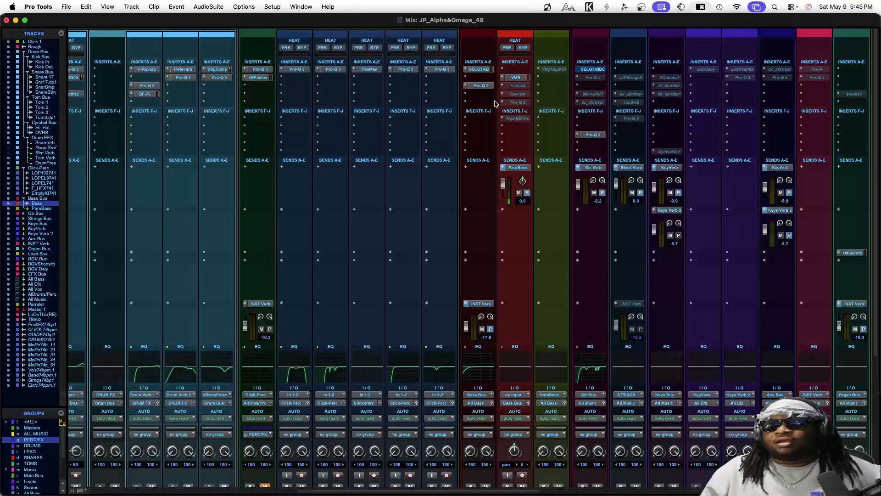
{"action": "left_click", "coordinate": [516, 86], "text": "super"}
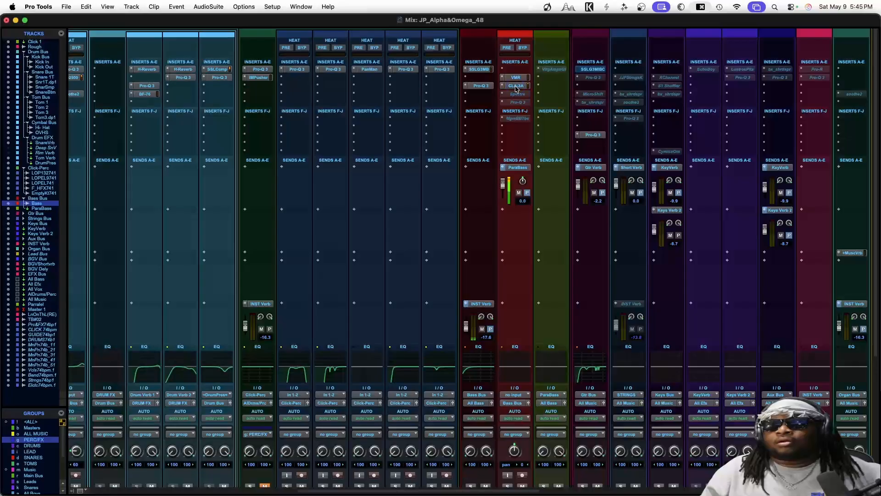
{"action": "left_click", "coordinate": [516, 87]}
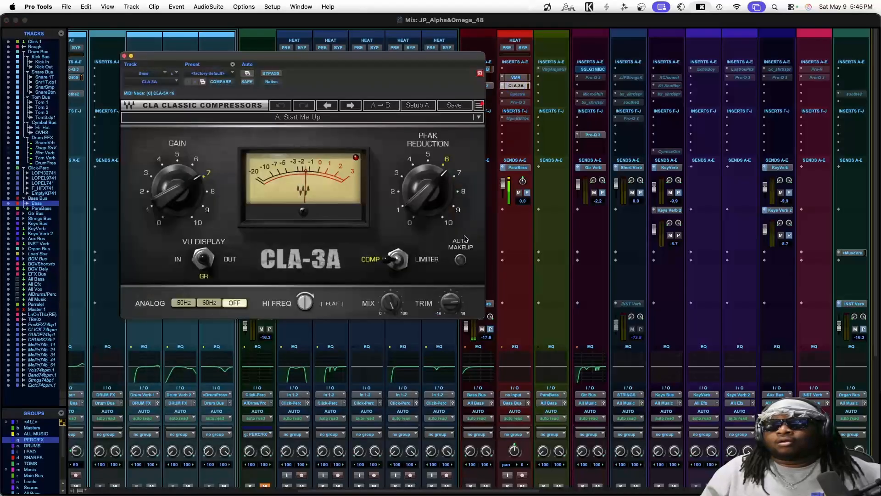
{"action": "left_click", "coordinate": [454, 309], "text": "alt"}
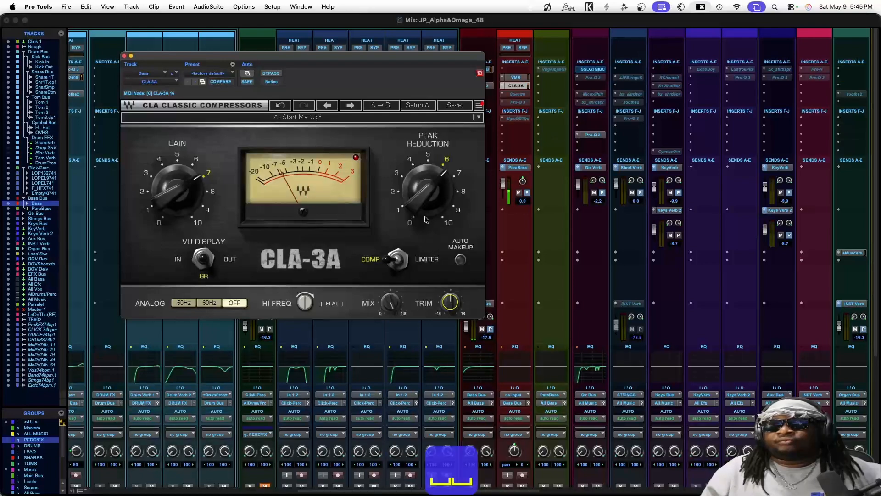
In the Edit window, play the Bass clip from about bar 59 to 75 through the CLA-3A and save the session.
{"action": "key", "text": "super+equal"}
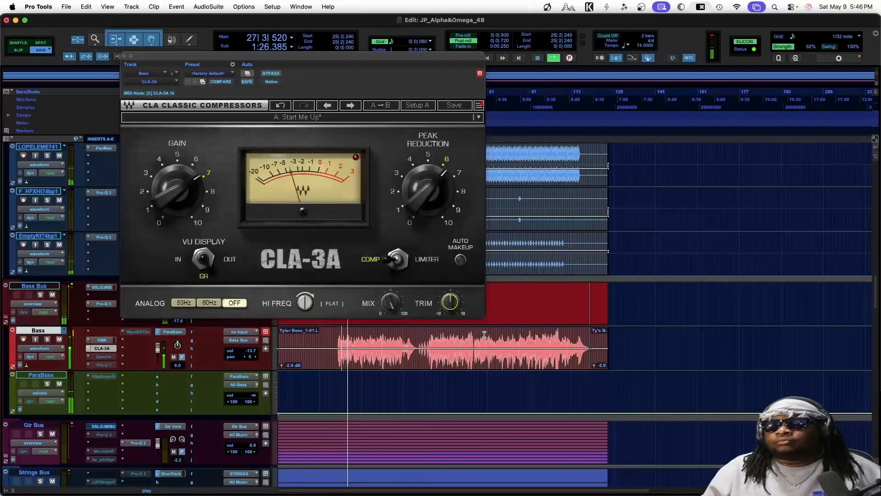
{"action": "key", "text": "space"}
{"action": "left_click_drag", "start_coordinate": [430, 338], "coordinate": [473, 343]}
{"action": "key", "text": "space"}
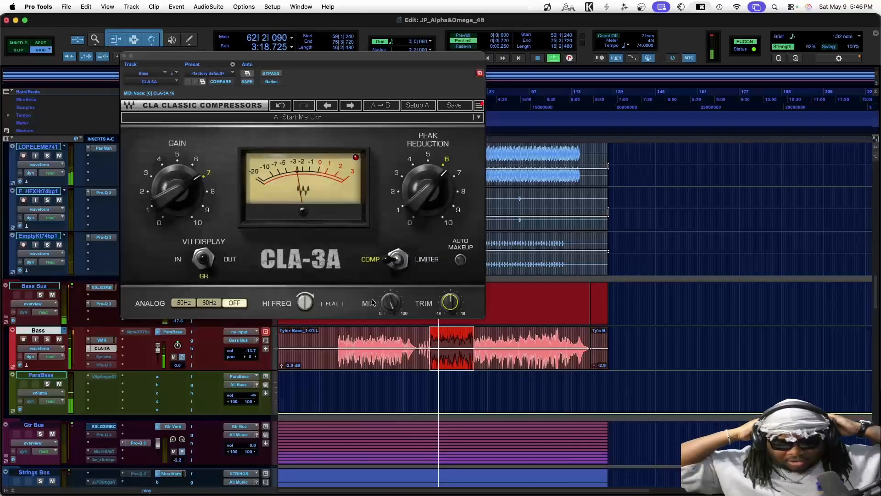
{"action": "key", "text": "super+s"}
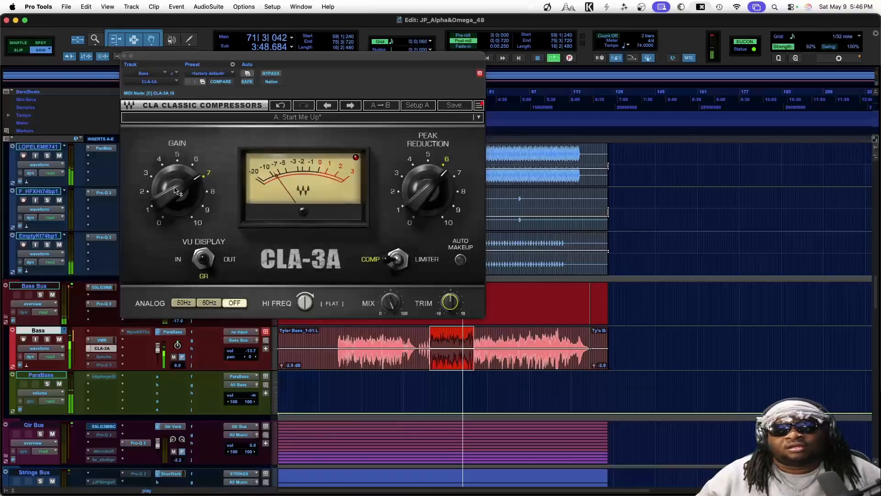
{"action": "mouse_move", "coordinate": [175, 187]}
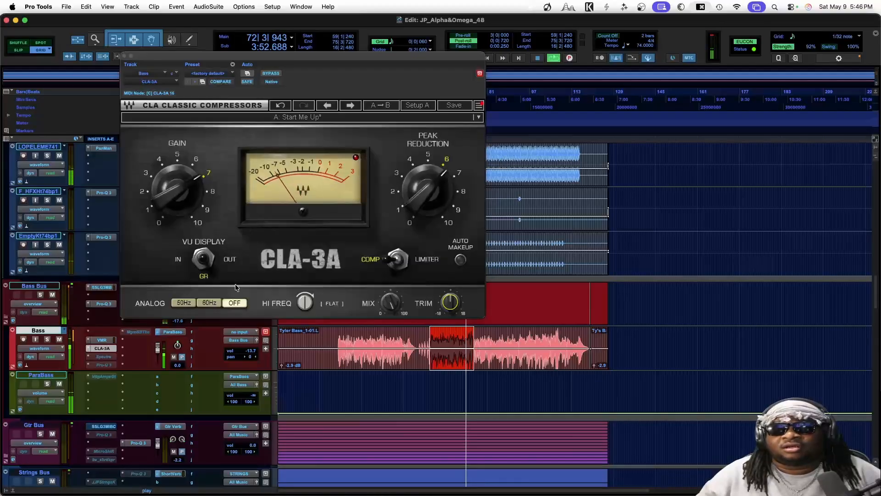
{"action": "left_click", "coordinate": [124, 56]}
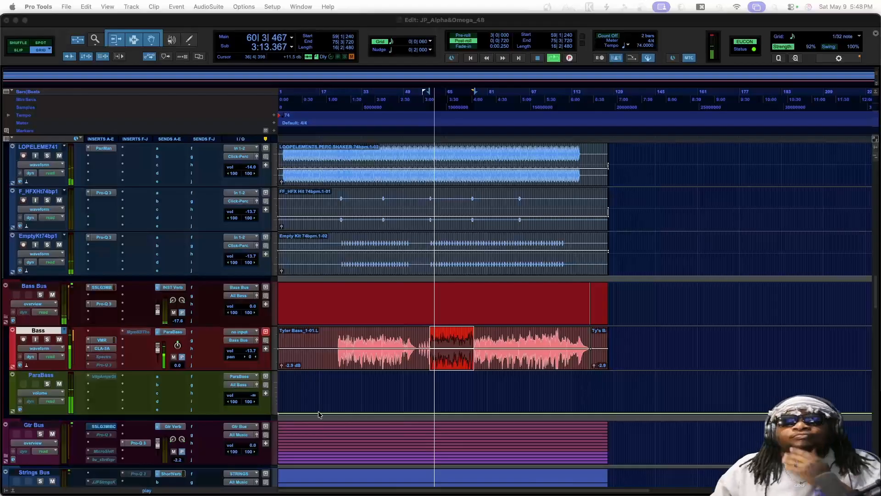
Activate Spectre on the Bass track, setting its upper bell to 3.25 kHz, 1.23 dB and its high shelf to 6.08 kHz, 1.74 dB.
{"action": "left_click", "coordinate": [104, 356]}
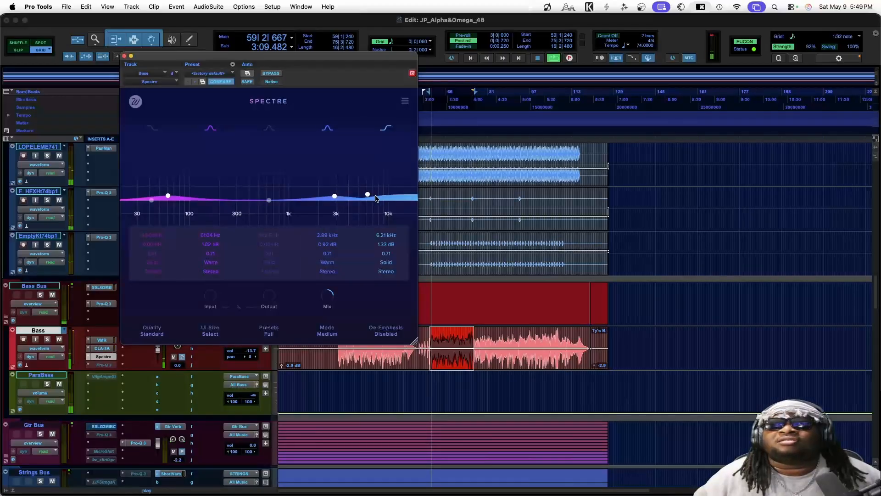
{"action": "left_click_drag", "start_coordinate": [368, 195], "coordinate": [344, 195]}
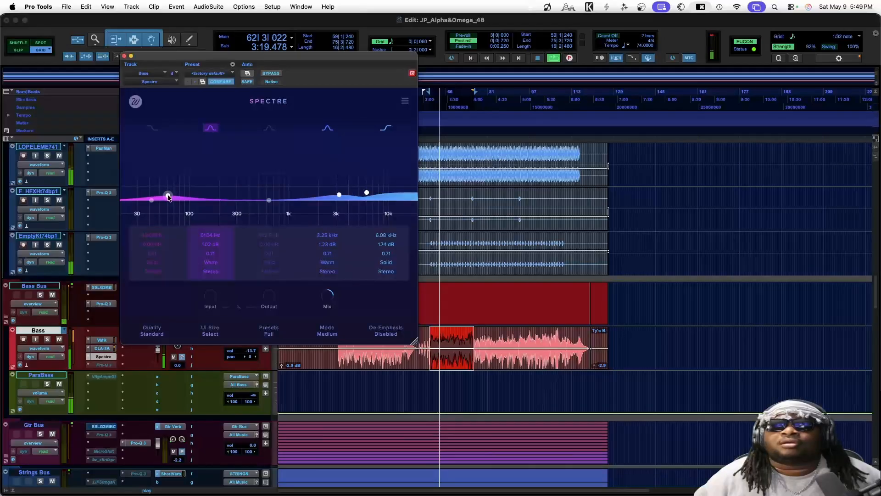
{"action": "left_click", "coordinate": [124, 56]}
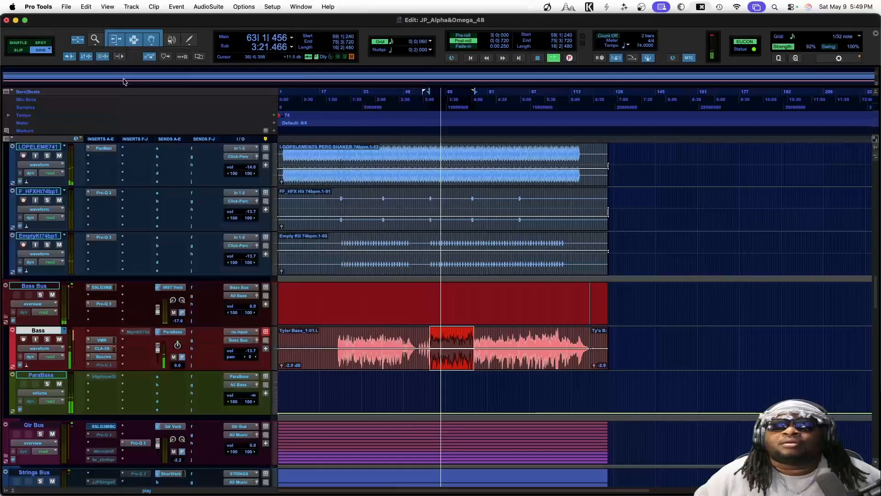
Activate the Bass track's Pro-Q 3 and audition its 103 Hz cut by soloing and bypassing the band.
{"action": "left_click", "coordinate": [101, 365]}
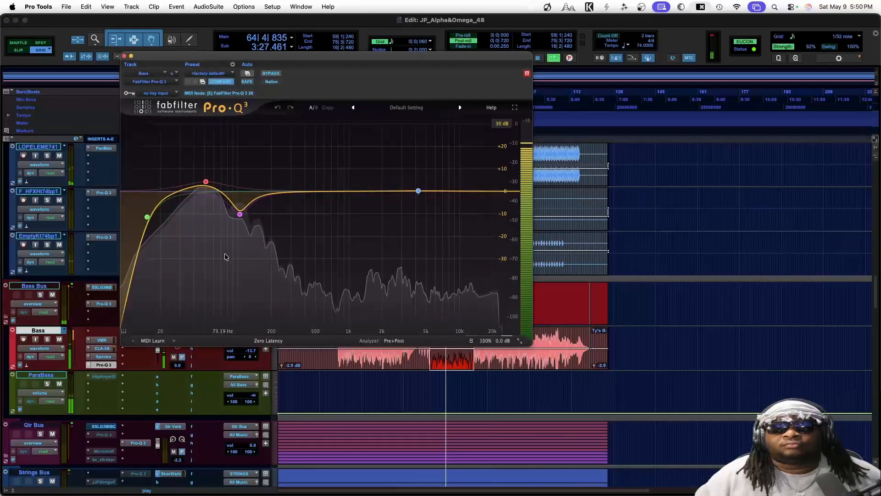
{"action": "mouse_move", "coordinate": [241, 215]}
{"action": "left_click", "coordinate": [251, 231]}
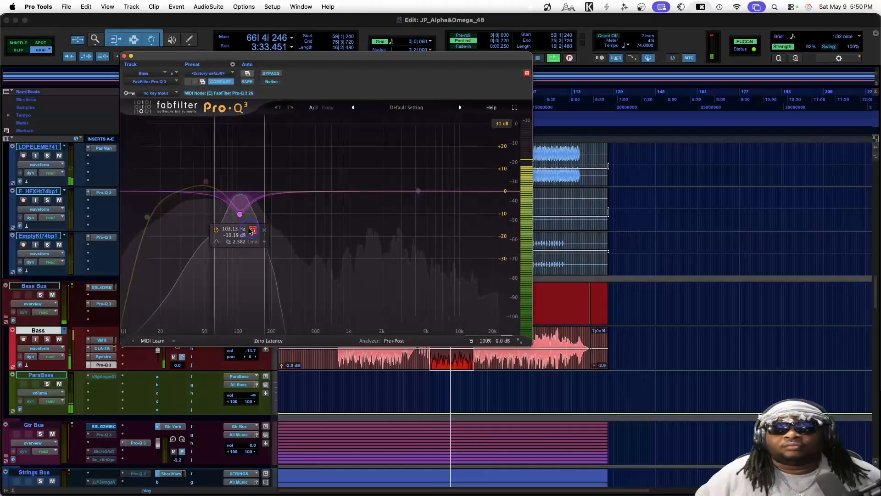
{"action": "left_click", "coordinate": [251, 230]}
{"action": "left_click", "coordinate": [216, 229]}
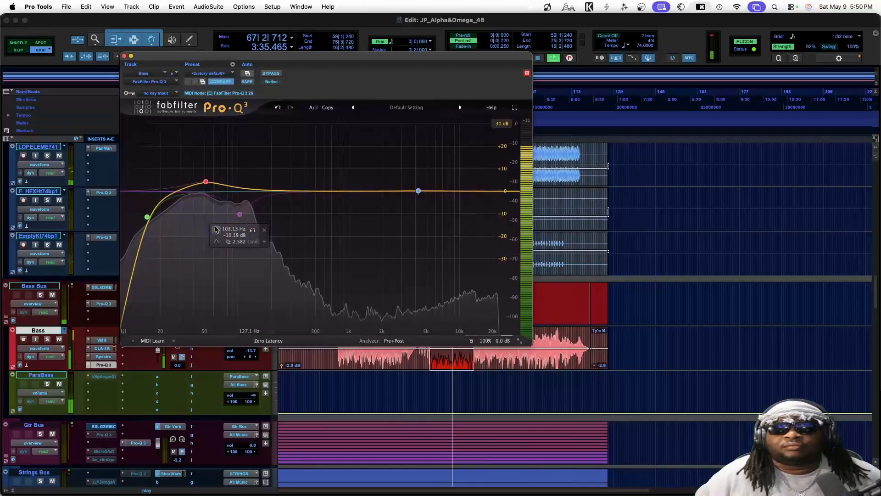
{"action": "left_click", "coordinate": [216, 230]}
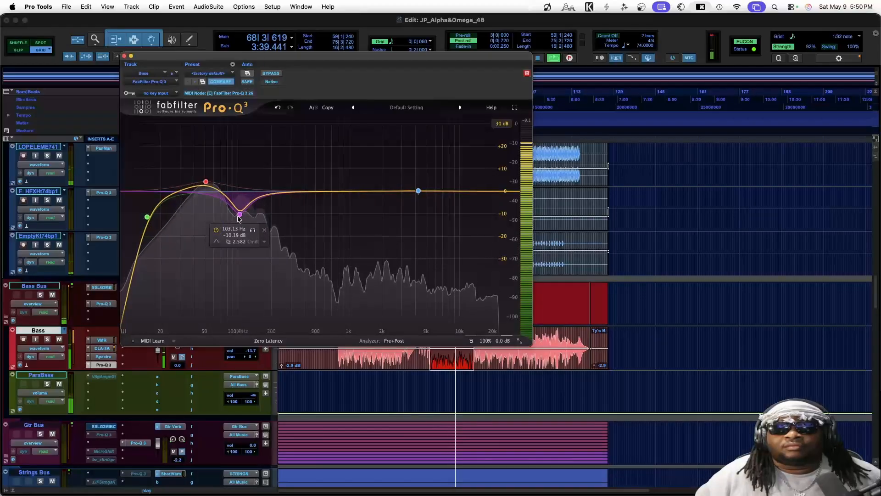
Move the Bass Pro-Q 3 low cut bell to 123.05 Hz at -11.88 dB and delete the 51 Hz boost.
{"action": "left_click_drag", "start_coordinate": [239, 214], "coordinate": [245, 218]}
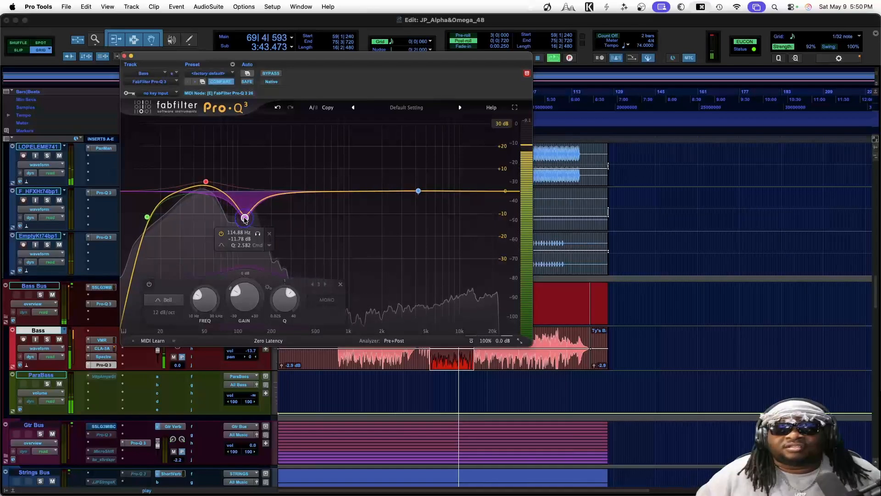
{"action": "left_click_drag", "start_coordinate": [244, 218], "coordinate": [245, 219]}
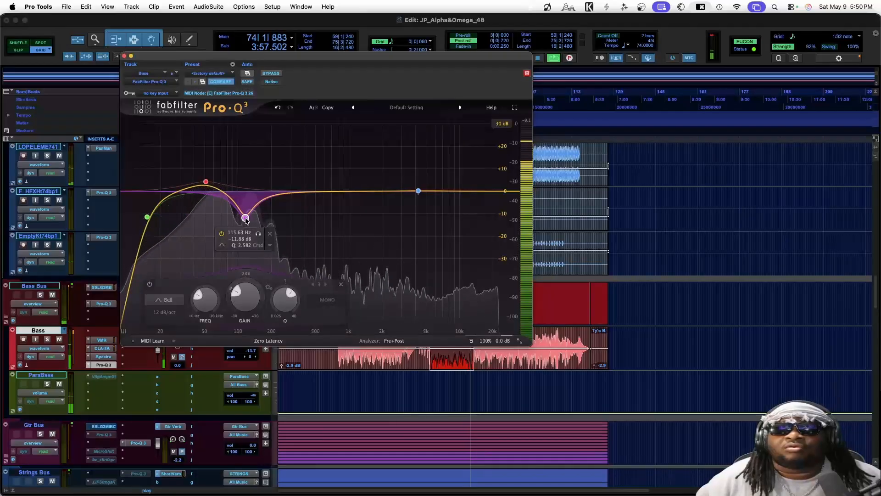
{"action": "left_click_drag", "start_coordinate": [246, 219], "coordinate": [251, 220]}
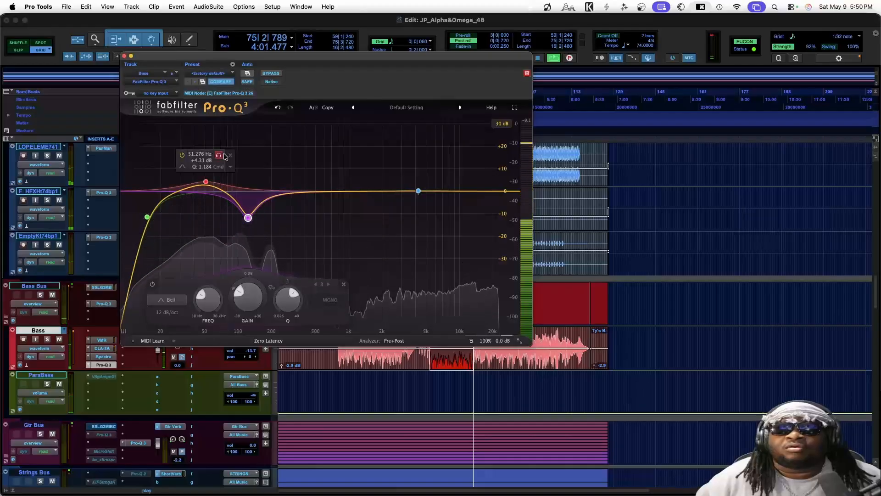
{"action": "left_click", "coordinate": [231, 156]}
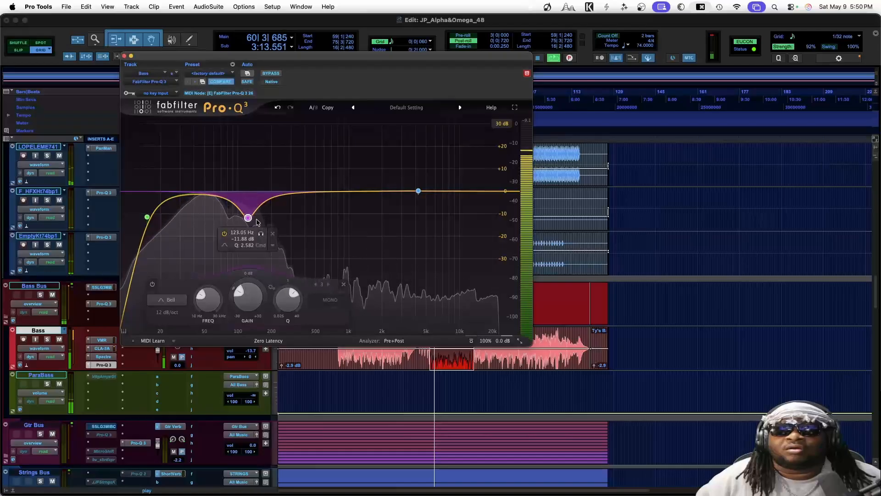
Give the Bass Pro-Q 3 bell cut a 48 dB/oct slope, 140.73 Hz frequency, -14.46 dB gain and Q of 1.461.
{"action": "left_click", "coordinate": [272, 245]}
{"action": "mouse_move", "coordinate": [323, 313]}
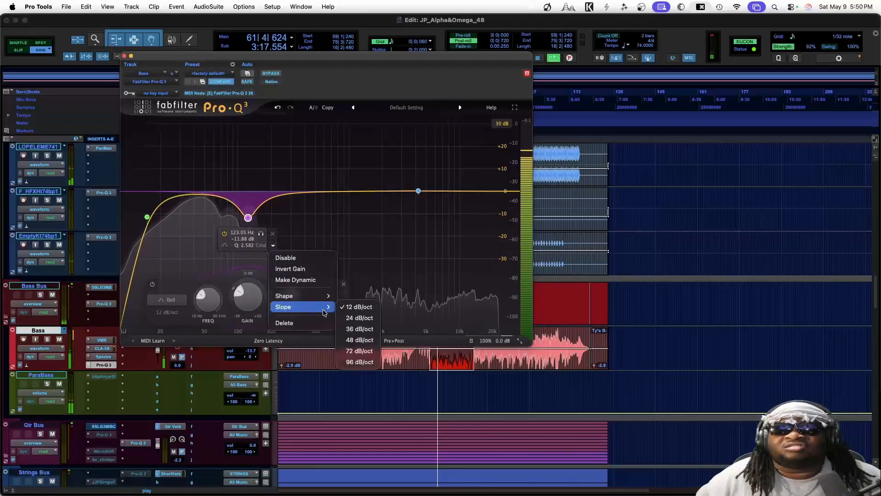
{"action": "left_click", "coordinate": [359, 339]}
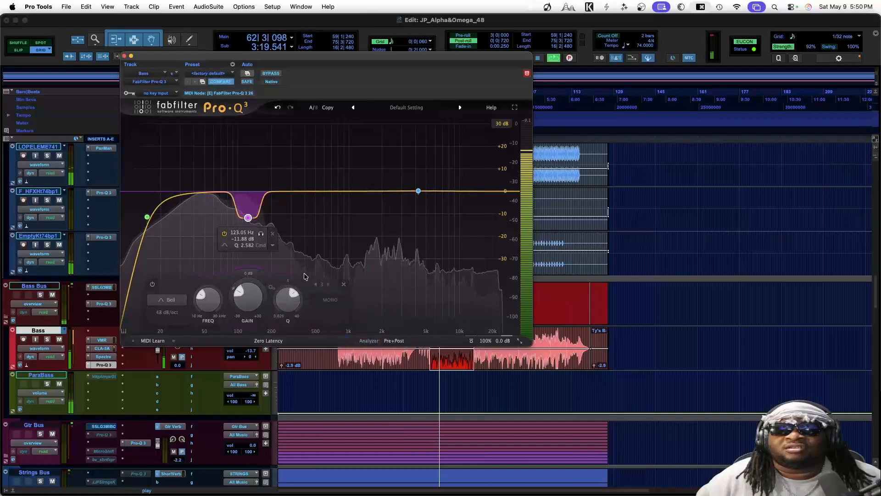
{"action": "left_click_drag", "start_coordinate": [248, 218], "coordinate": [255, 218]}
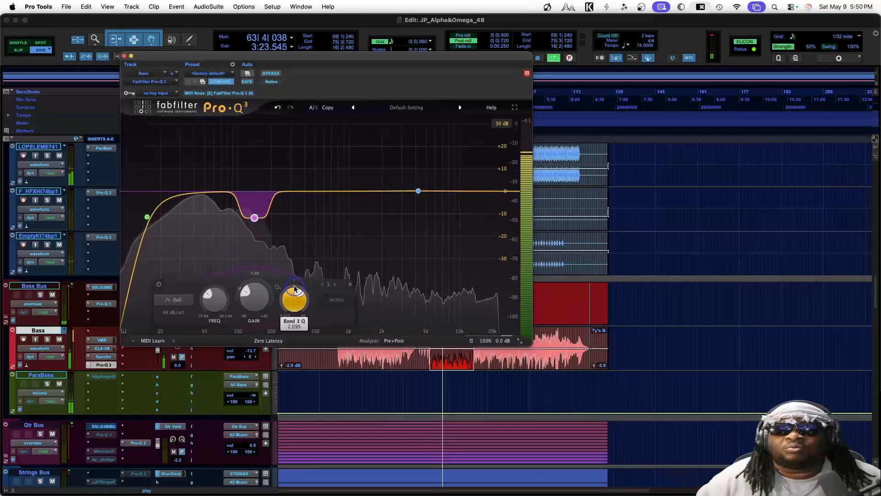
{"action": "left_click_drag", "start_coordinate": [294, 288], "coordinate": [294, 293]}
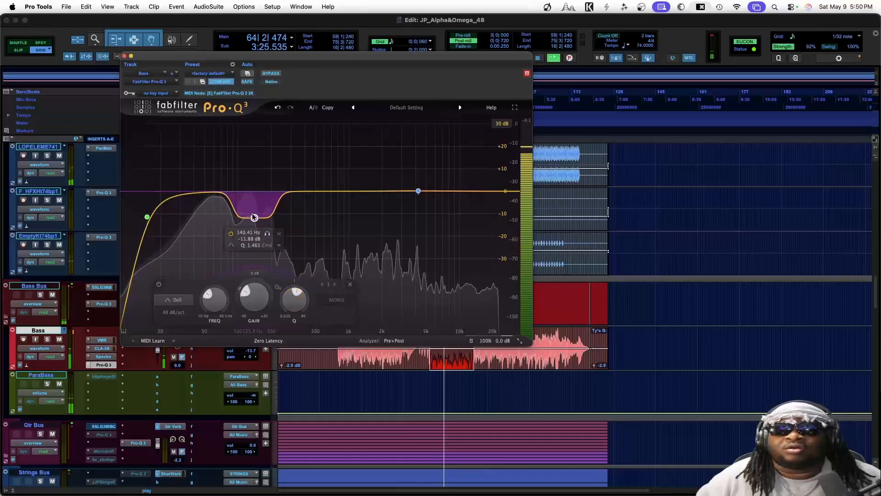
{"action": "left_click_drag", "start_coordinate": [255, 217], "coordinate": [255, 224]}
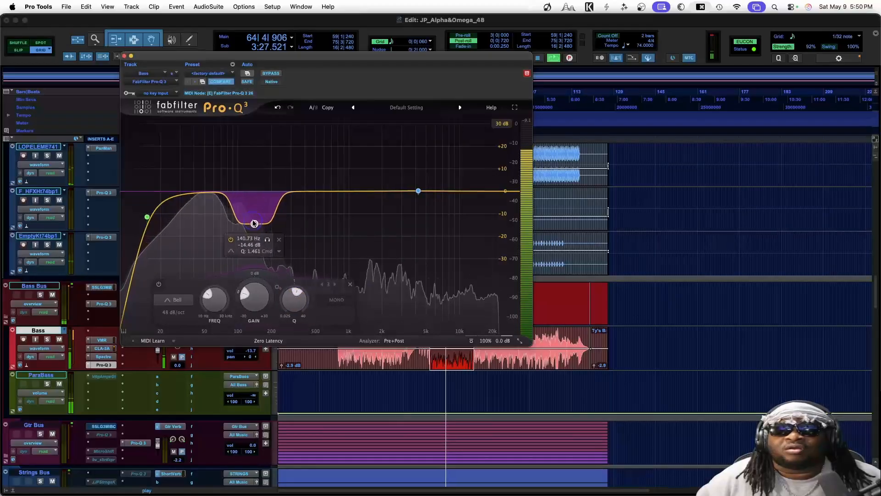
Audition the bell cut in solo, then fine-tune it to 139.79 Hz and -14.79 dB and close the Pro-Q 3.
{"action": "left_click", "coordinate": [267, 239]}
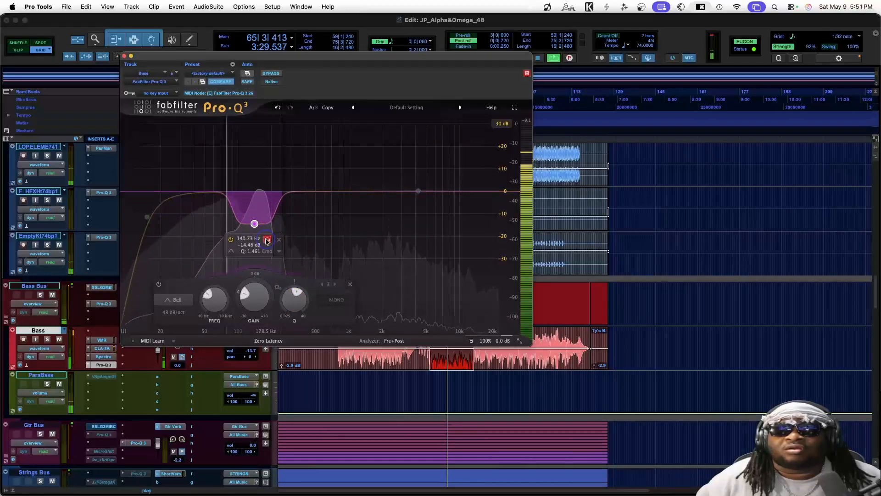
{"action": "left_click", "coordinate": [267, 240]}
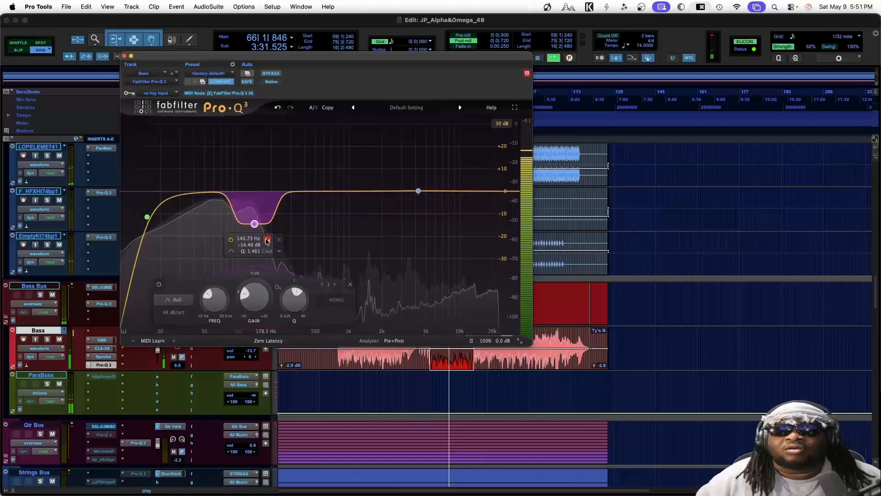
{"action": "left_click_drag", "start_coordinate": [255, 224], "coordinate": [254, 224]}
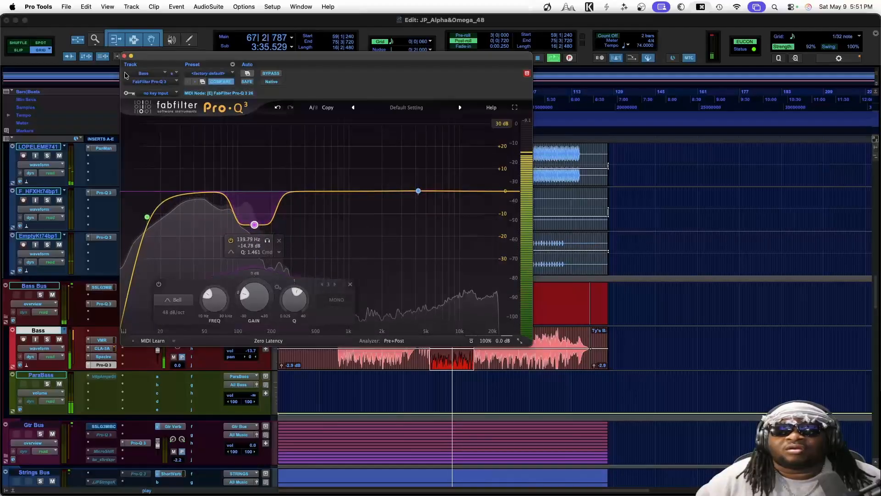
{"action": "left_click", "coordinate": [124, 56]}
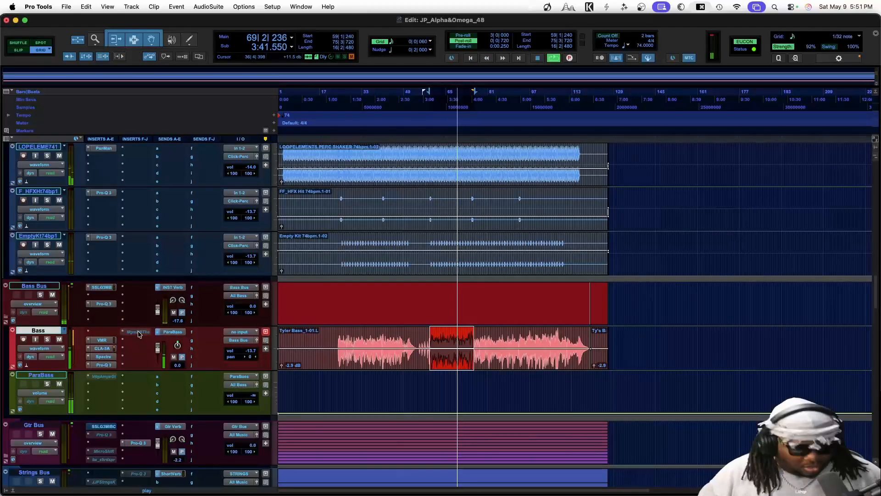
Activate Magma BB Tubes on the Bass track and set Beast to about 3 and Beauty to about 2.
{"action": "left_click", "coordinate": [138, 333]}
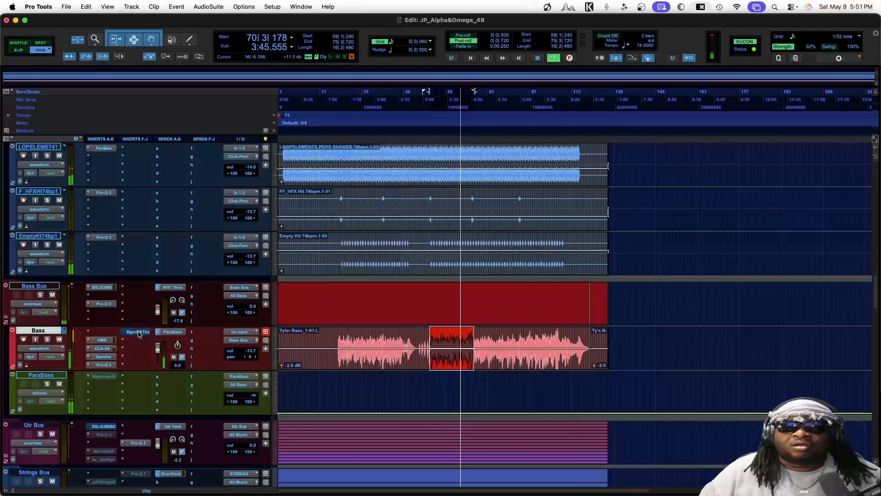
{"action": "left_click", "coordinate": [139, 332]}
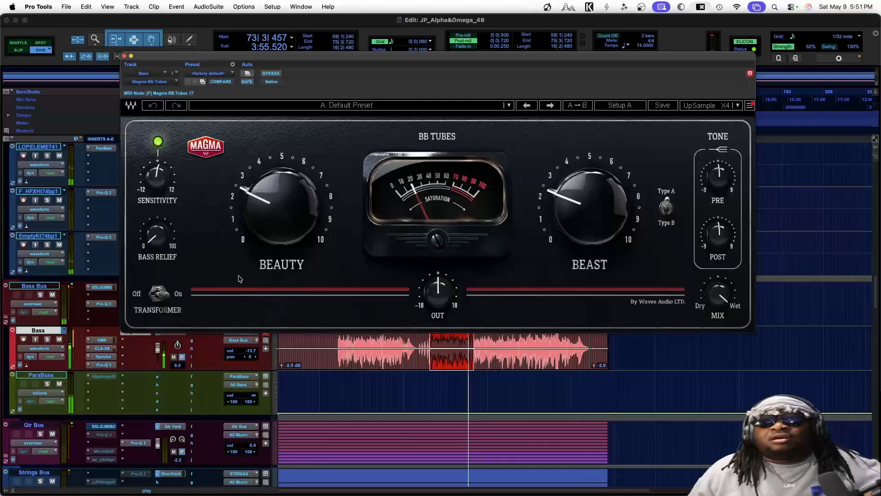
{"action": "left_click_drag", "start_coordinate": [265, 208], "coordinate": [276, 64]}
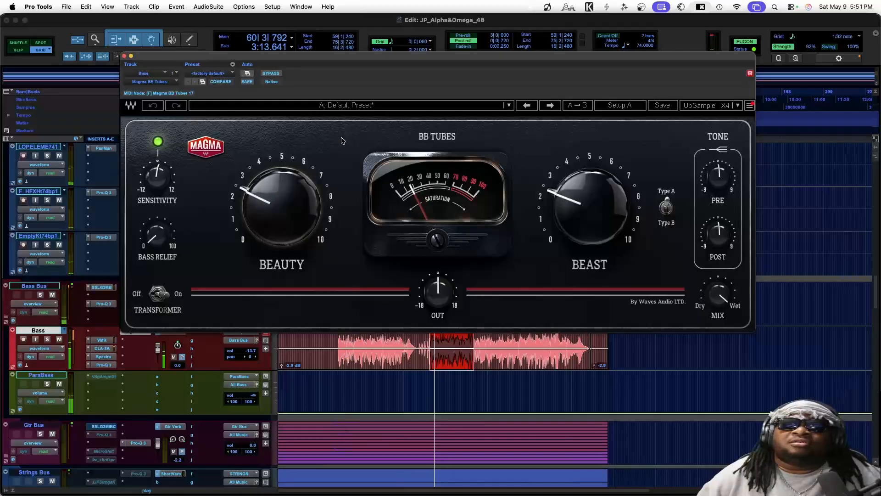
{"action": "left_click_drag", "start_coordinate": [581, 212], "coordinate": [418, 447]}
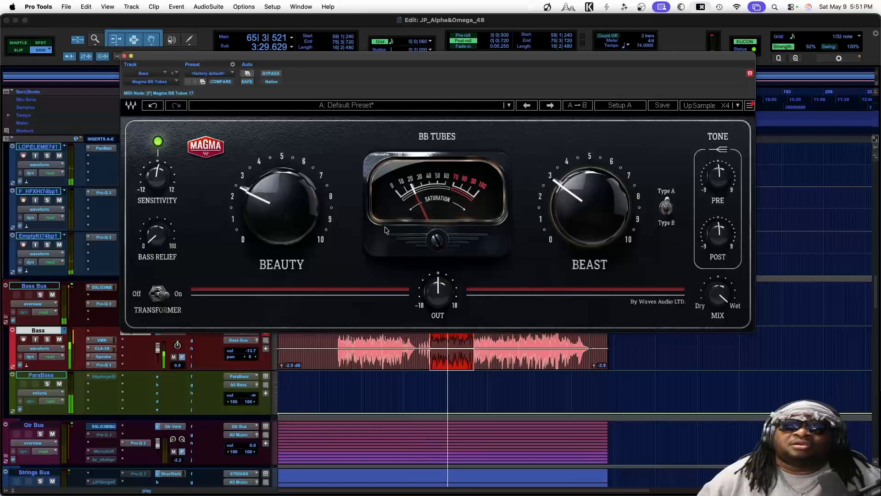
{"action": "left_click_drag", "start_coordinate": [281, 187], "coordinate": [277, 223]}
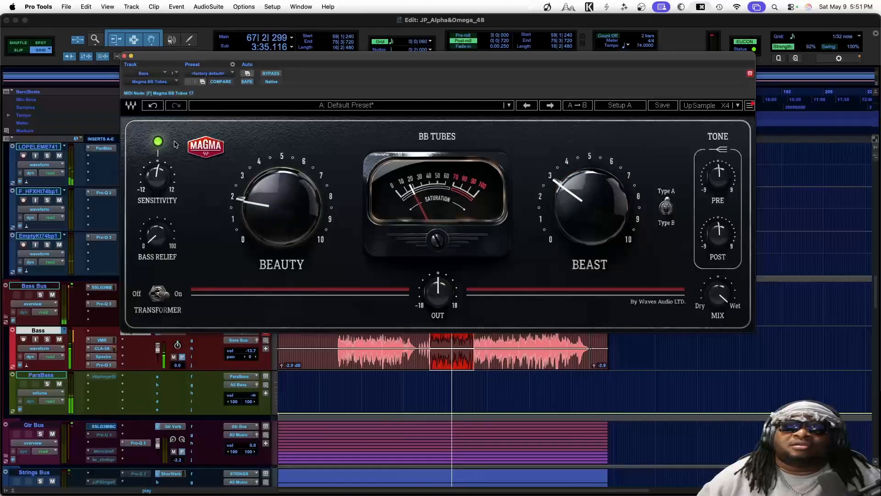
{"action": "left_click", "coordinate": [125, 56]}
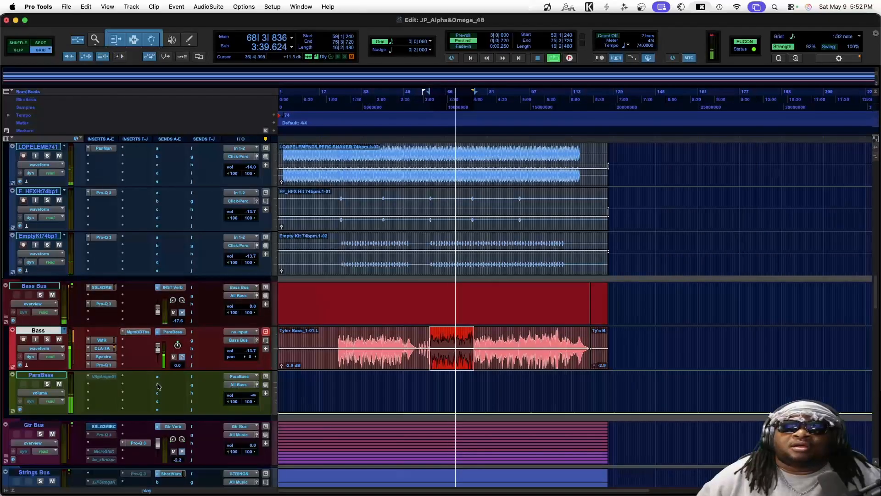
Activate Voltage Amps Guitar on the ParaBass track, close its window and raise the ParaBass volume to about -20.2 dB.
{"action": "left_click", "coordinate": [104, 376]}
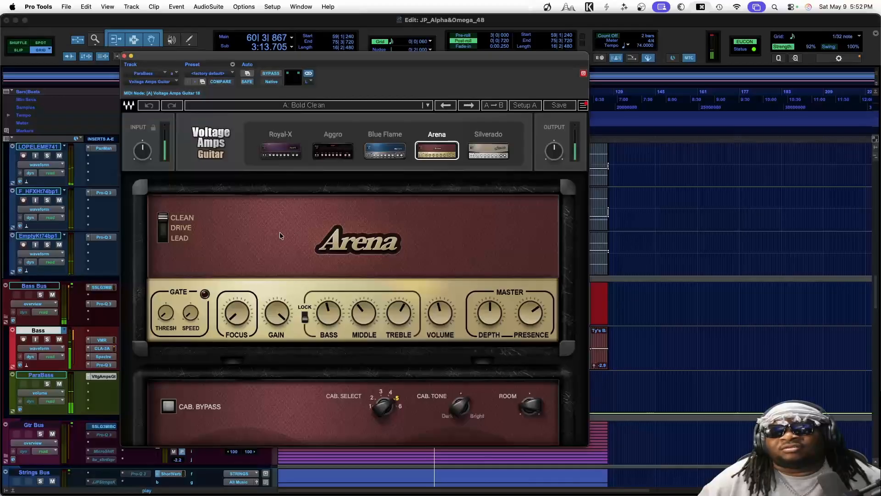
{"action": "left_click", "coordinate": [124, 56]}
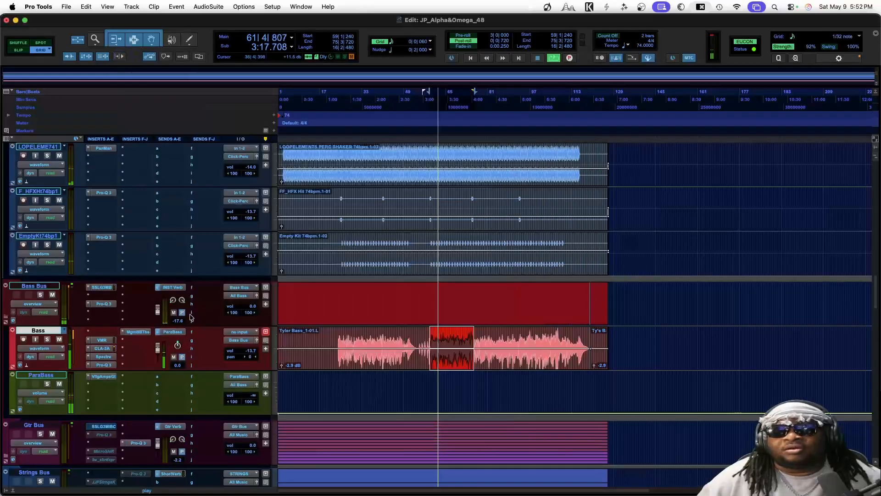
{"action": "mouse_move", "coordinate": [252, 396]}
{"action": "left_mouse_down"}
{"action": "mouse_move", "coordinate": [251, 378]}
{"action": "mouse_move", "coordinate": [252, 387]}
{"action": "left_mouse_up"}
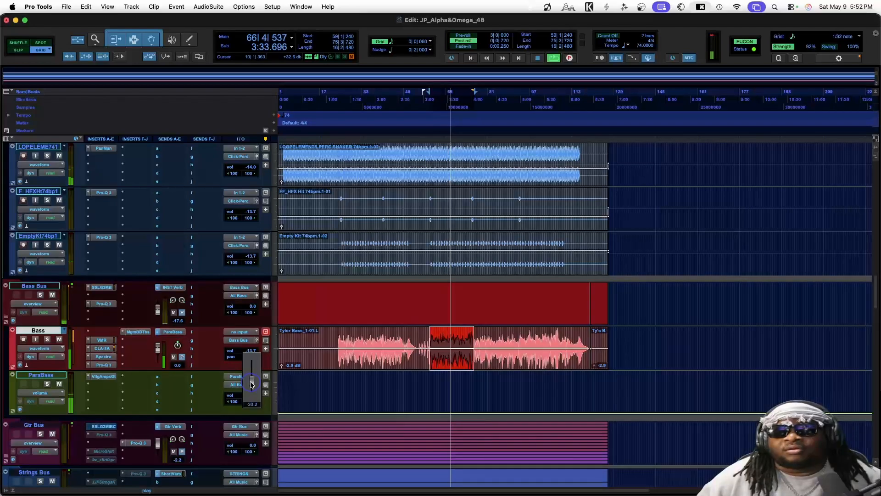
Set the mixer levels to -6.2 dB for Bass, -14.2 dB for ParaBass and -3.0 dB for Click-Perc.
{"action": "key", "text": "super+equal"}
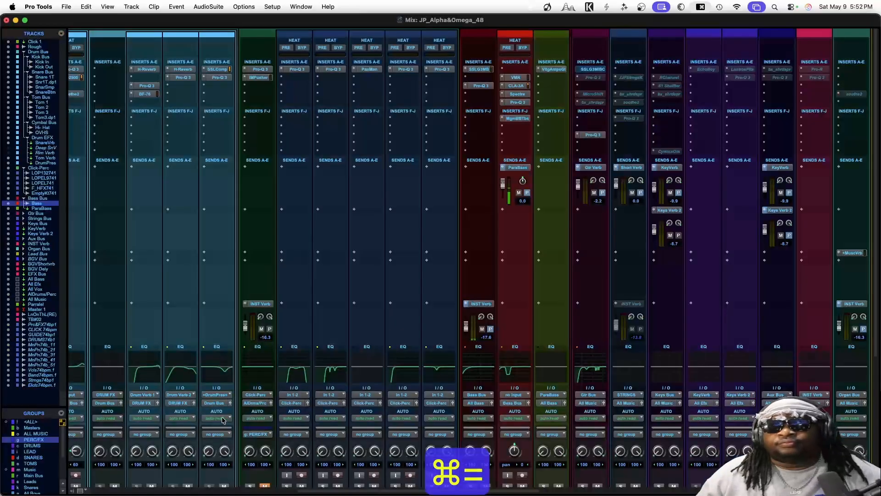
{"action": "scroll", "coordinate": [223, 420], "scroll_direction": "down", "scroll_amount": 5}
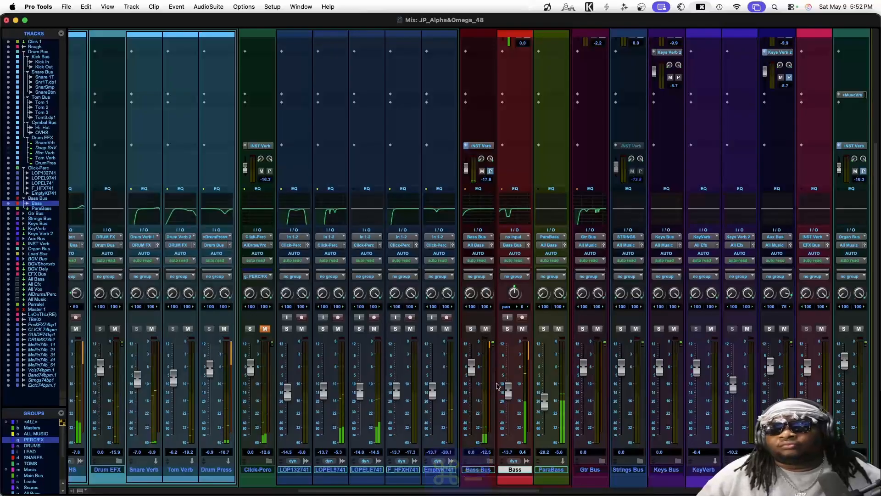
{"action": "left_click_drag", "start_coordinate": [505, 390], "coordinate": [504, 377]}
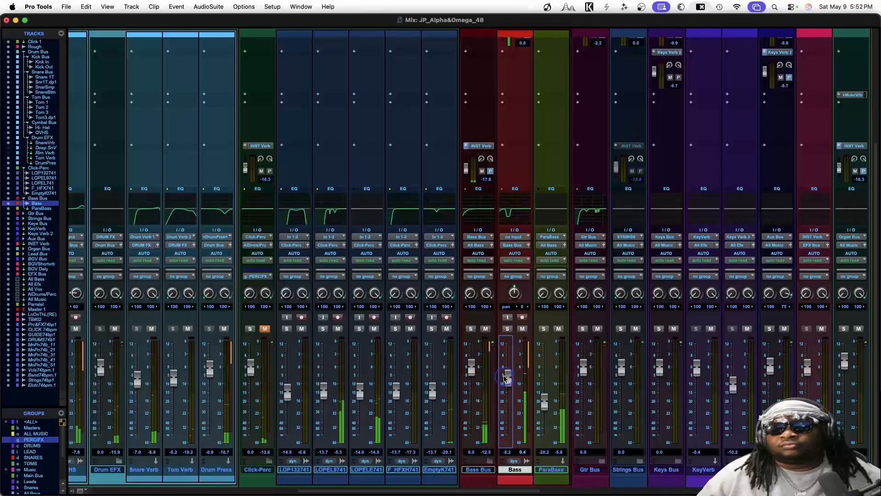
{"action": "left_click_drag", "start_coordinate": [544, 401], "coordinate": [542, 391]}
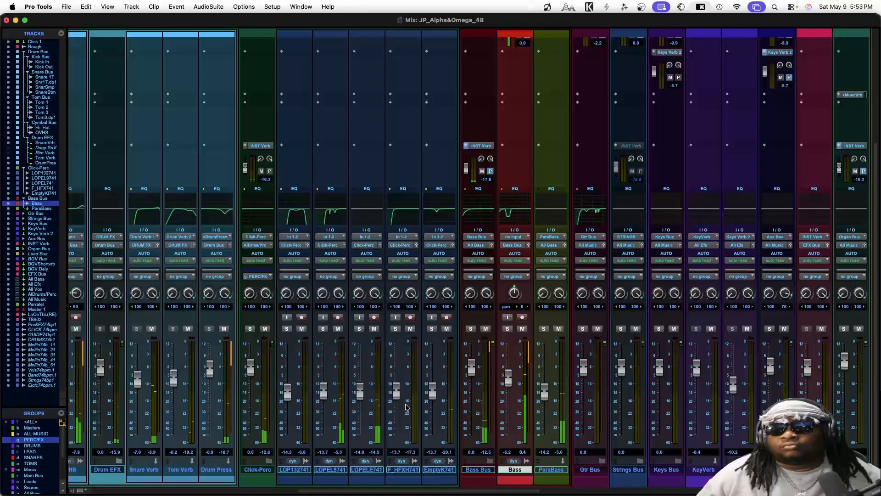
{"action": "left_click_drag", "start_coordinate": [248, 379], "coordinate": [248, 385]}
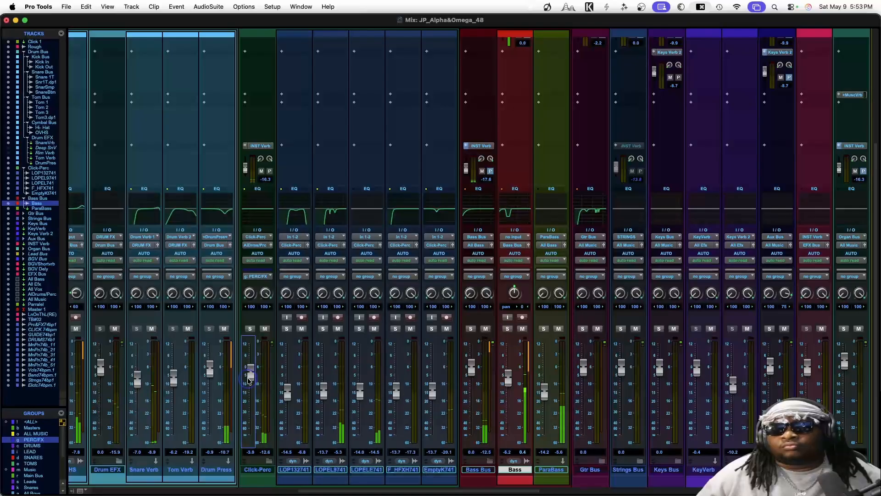
Raise the Bass fader to -0.4 dB and the ParaBass fader to -8.4 dB.
{"action": "left_click_drag", "start_coordinate": [403, 491], "coordinate": [186, 491]}
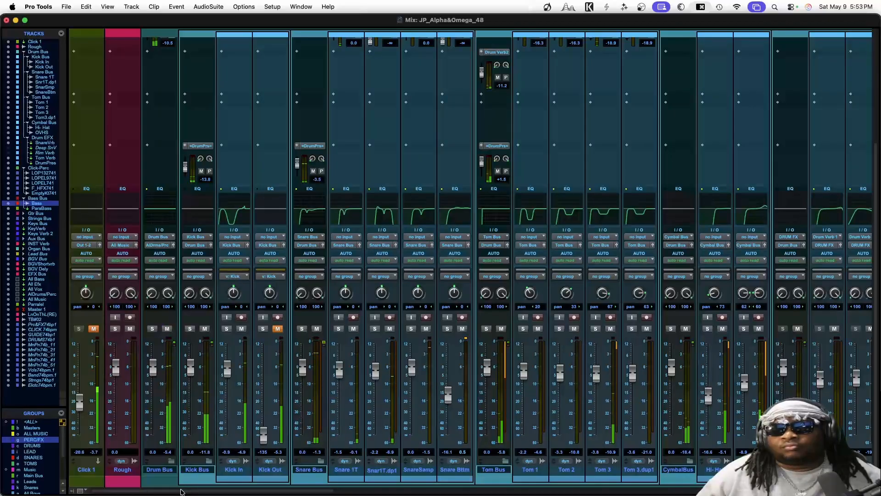
{"action": "left_click_drag", "start_coordinate": [179, 491], "coordinate": [415, 491]}
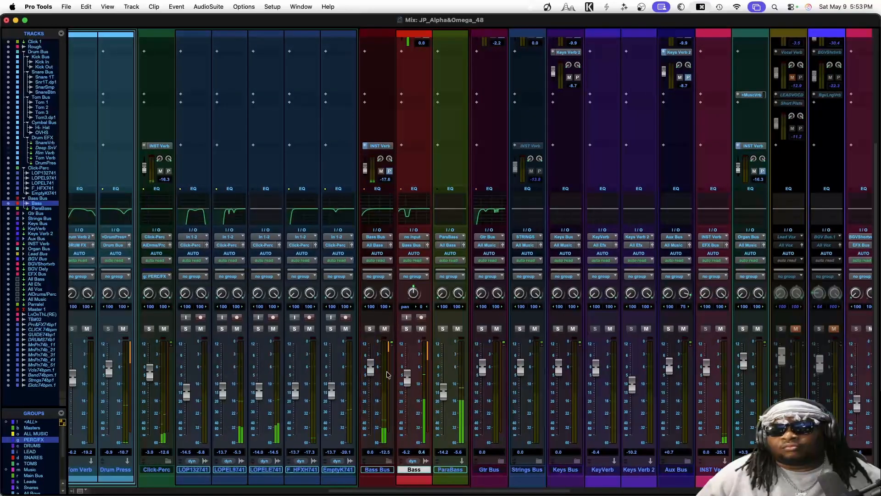
{"action": "left_click_drag", "start_coordinate": [408, 379], "coordinate": [407, 368]}
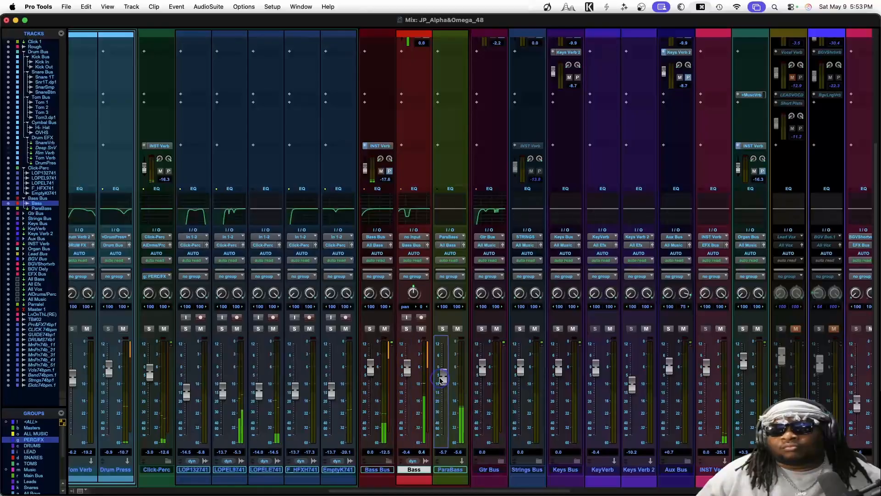
{"action": "left_click_drag", "start_coordinate": [439, 379], "coordinate": [440, 385]}
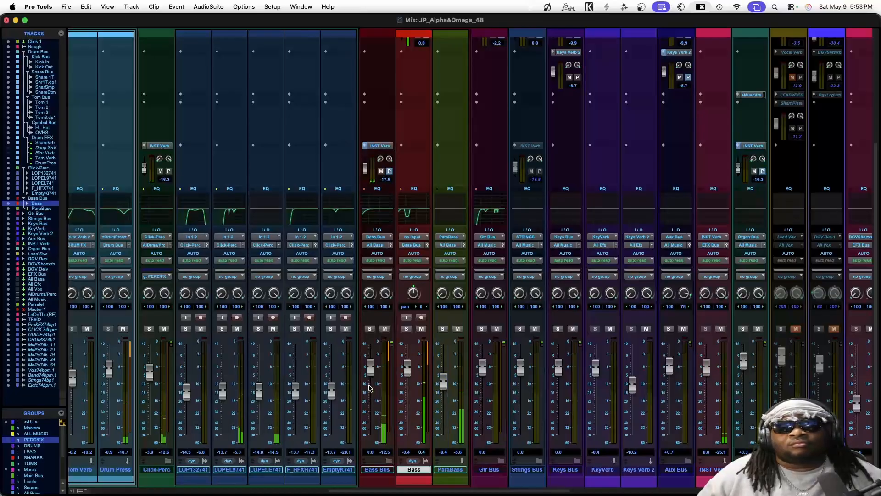
Switch to the Satori monitor controller, lower the first headphone output to -20 dB, and return to the Pro Tools mixer.
{"action": "key", "text": "ctrl+Up"}
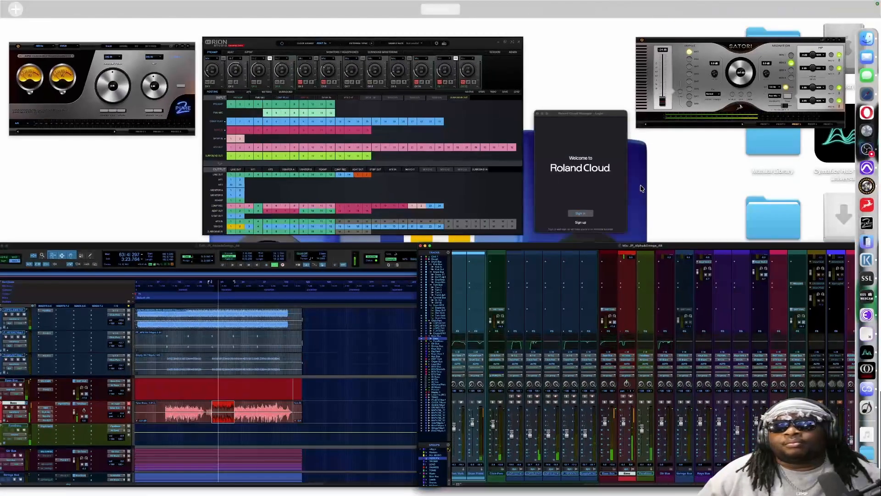
{"action": "left_click", "coordinate": [708, 81]}
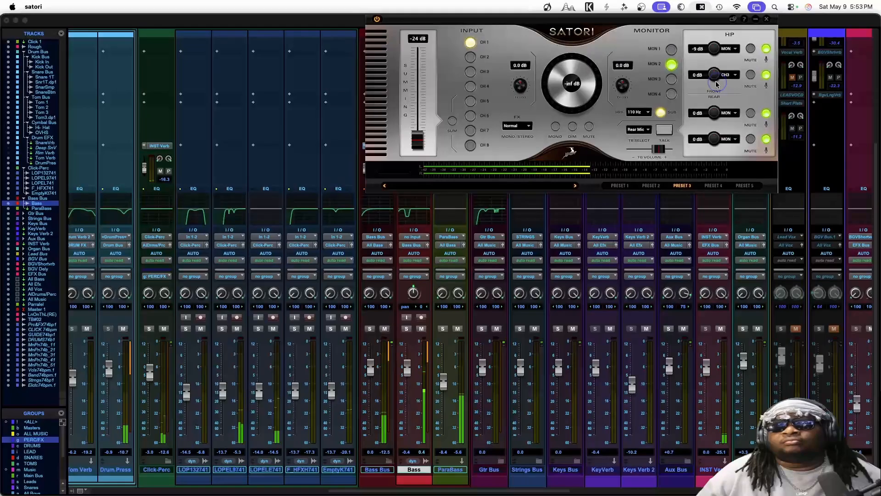
{"action": "left_click_drag", "start_coordinate": [714, 49], "coordinate": [710, 76]}
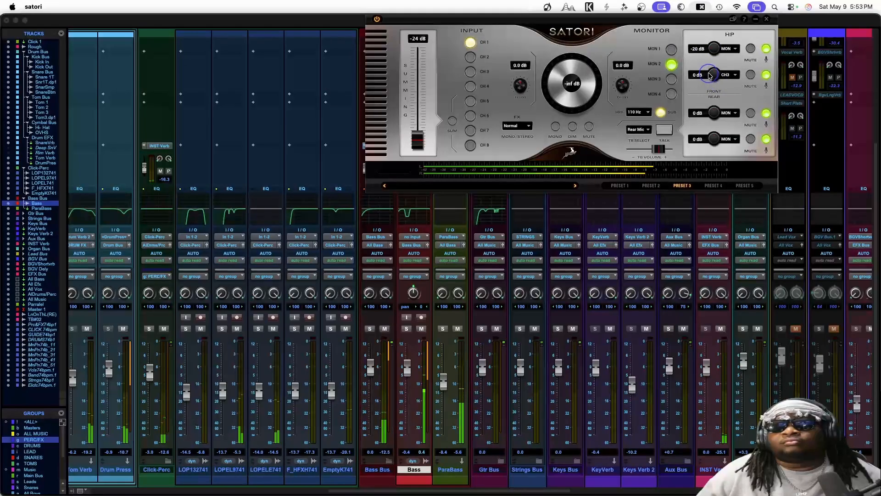
{"action": "left_click", "coordinate": [478, 407]}
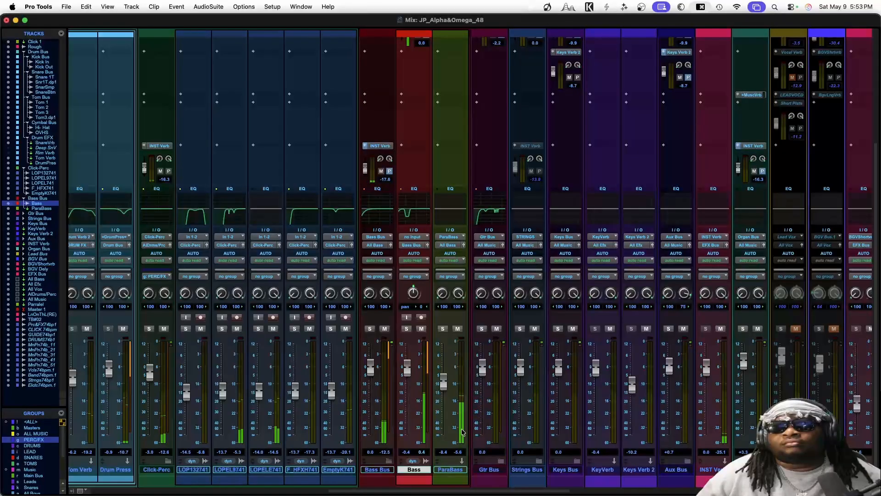
Examine the drum tracks in the Edit window up close, focusing on the tom hits around bars 73 to 75.
{"action": "scroll", "coordinate": [463, 431], "scroll_direction": "left", "scroll_amount": 10}
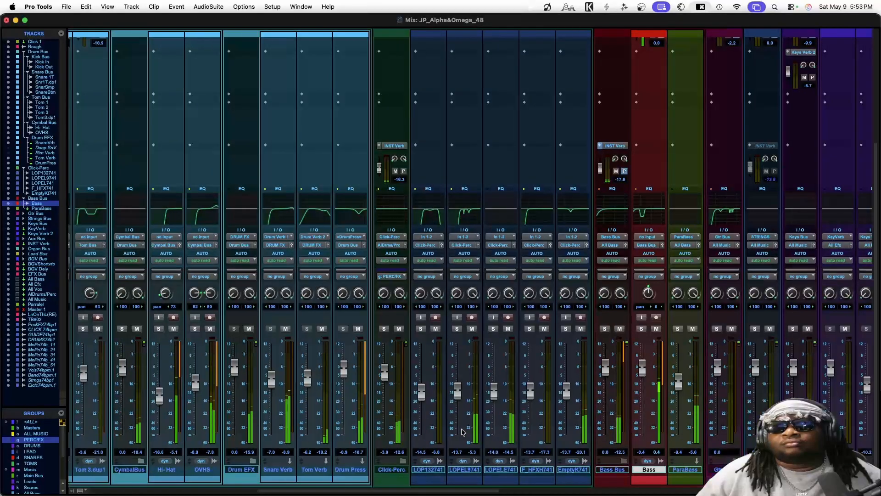
{"action": "scroll", "coordinate": [463, 431], "scroll_direction": "left", "scroll_amount": 6}
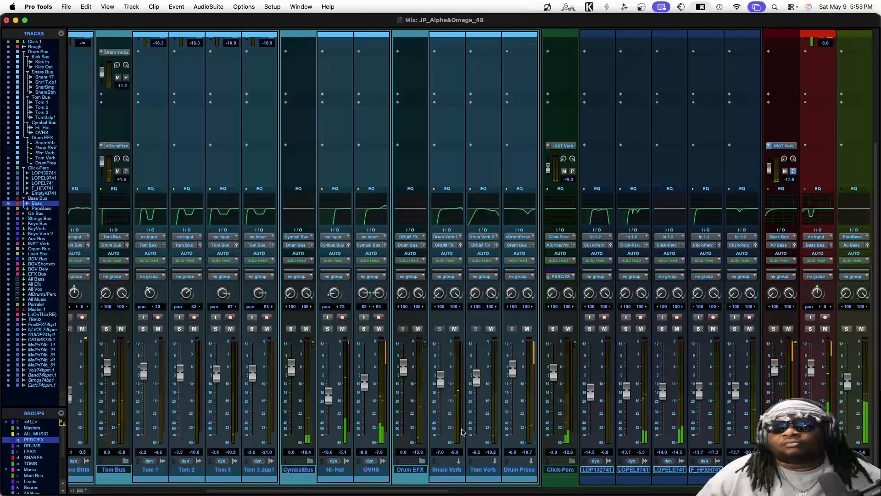
{"action": "scroll", "coordinate": [462, 432], "scroll_direction": "left", "scroll_amount": 3}
{"action": "key", "text": "super+equal"}
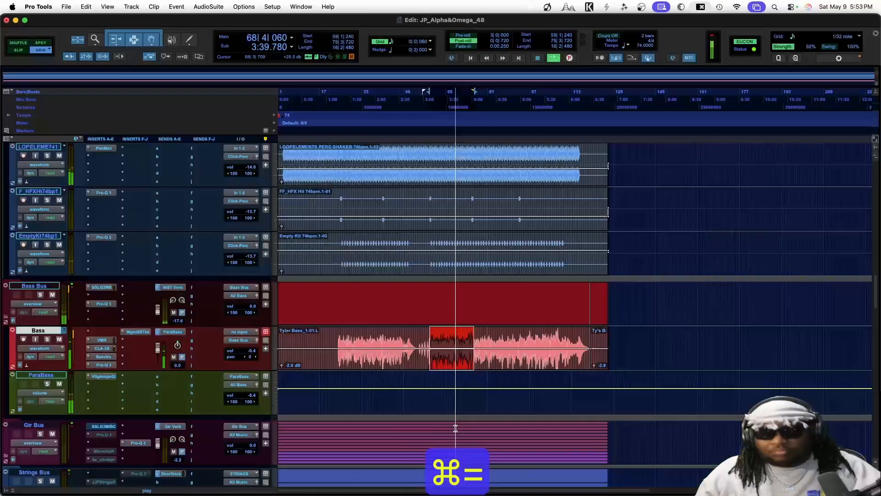
{"action": "scroll", "coordinate": [501, 329], "scroll_direction": "up", "scroll_amount": 10}
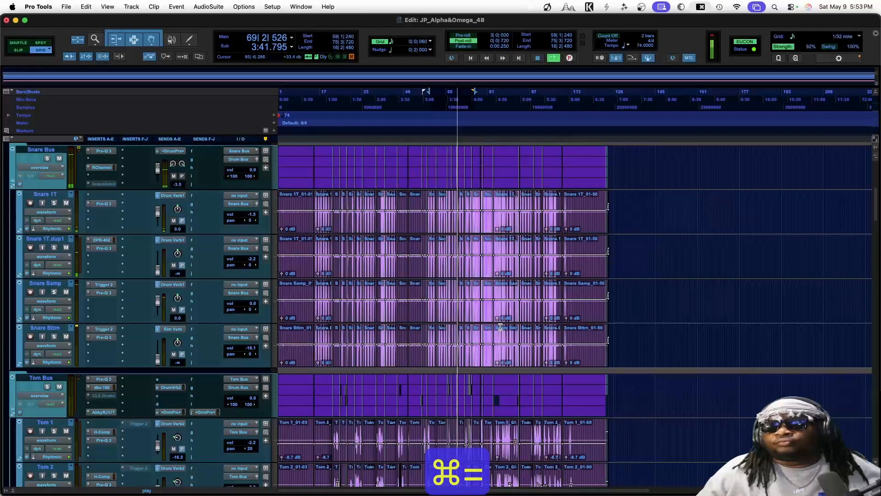
{"action": "scroll", "coordinate": [501, 329], "scroll_direction": "down", "scroll_amount": 7}
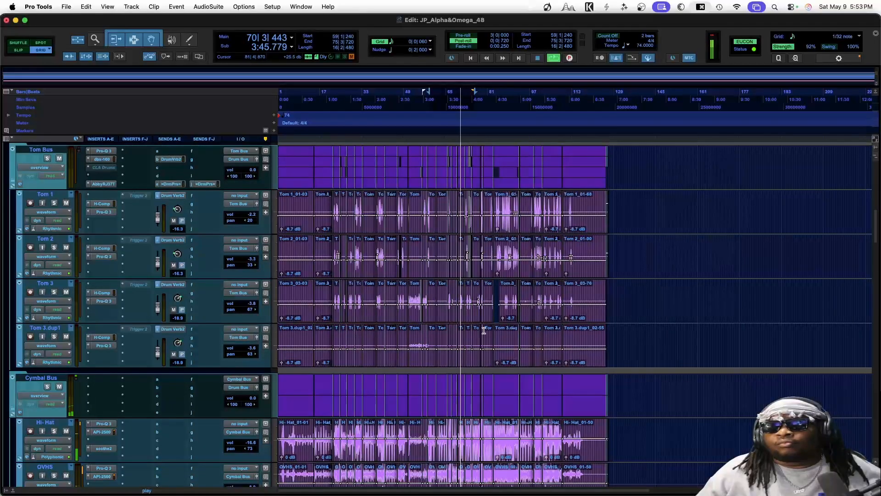
{"action": "key", "text": "super+]"}
{"action": "key", "text": "super+]"}
{"action": "key", "text": "super+]"}
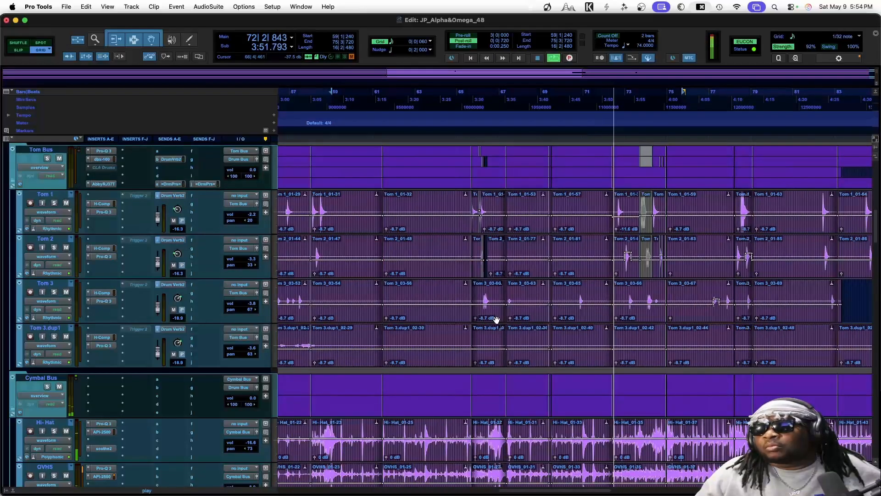
{"action": "key", "text": "super+]"}
{"action": "key", "text": "super+]"}
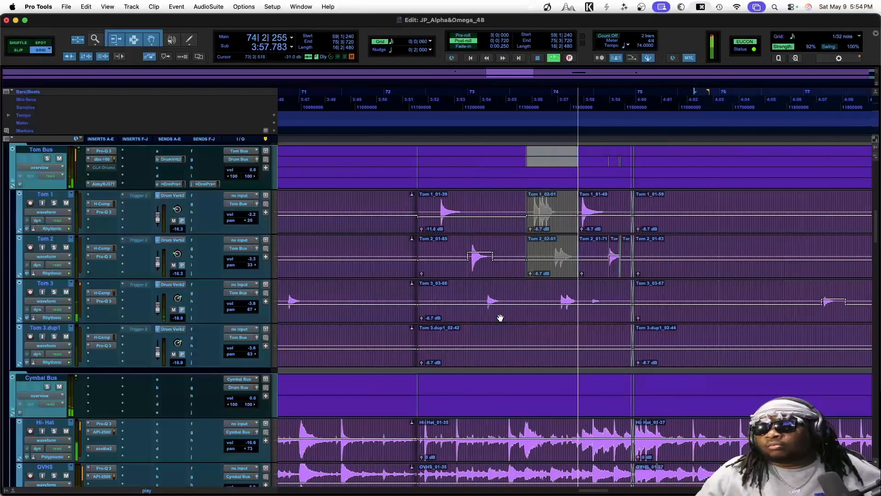
Delete the faint hit on Tom 3 between beats 2 and 3 of bar 74, stop playback and save the session.
{"action": "left_click_drag", "start_coordinate": [587, 298], "coordinate": [607, 295]}
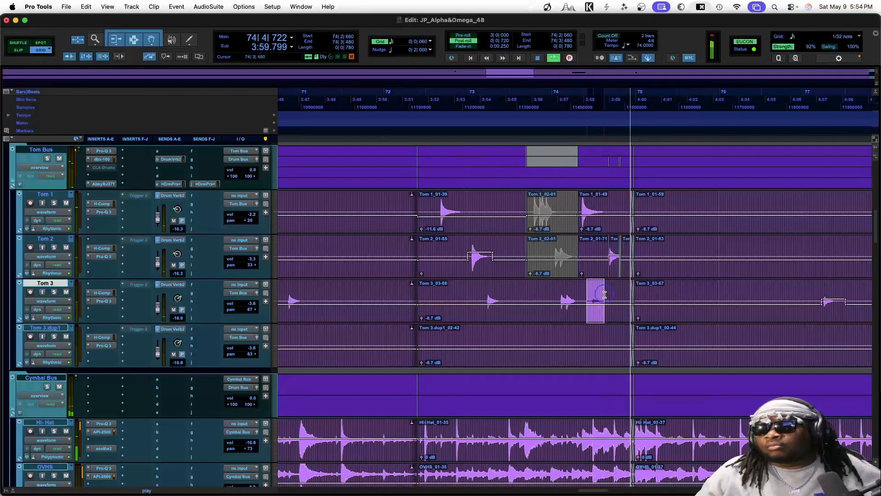
{"action": "key", "text": "BackSpace"}
{"action": "key", "text": "super+s"}
{"action": "key", "text": "space"}
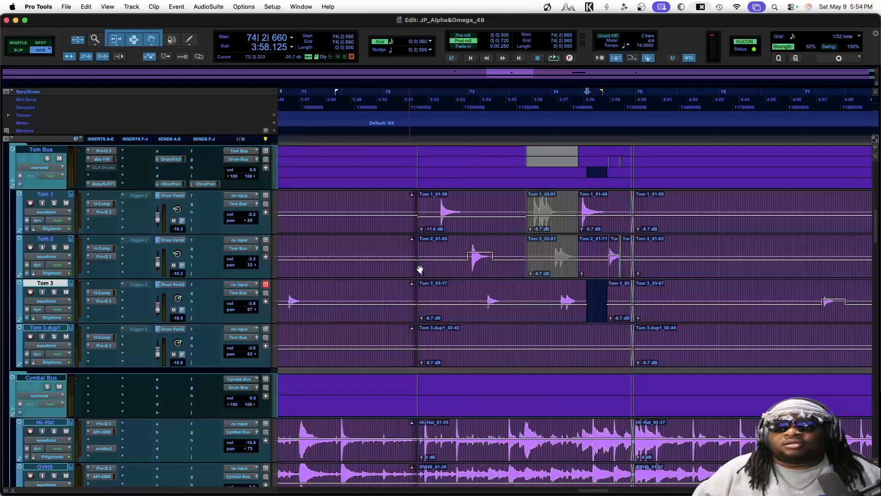
{"action": "key", "text": "super+s"}
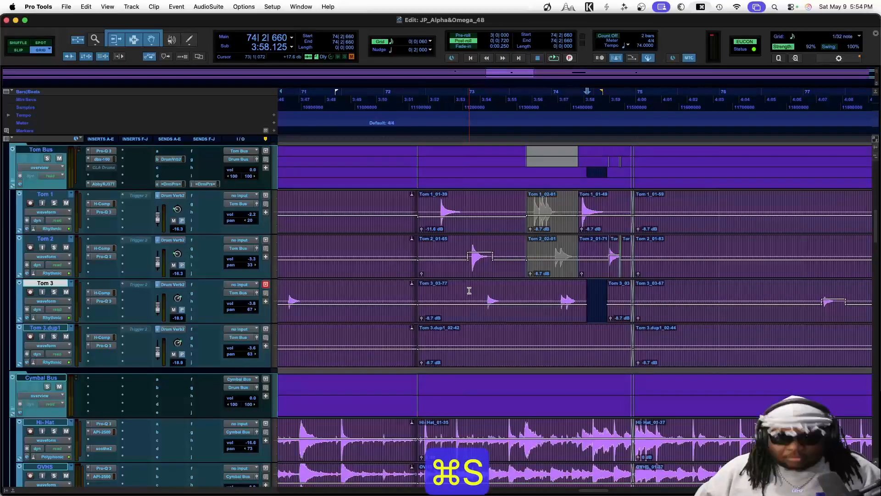
Play the song and review the mixer levels across the drum, percussion, bass and music tracks.
{"action": "key", "text": "super+equal"}
{"action": "scroll", "coordinate": [500, 285], "scroll_direction": "right", "scroll_amount": 10}
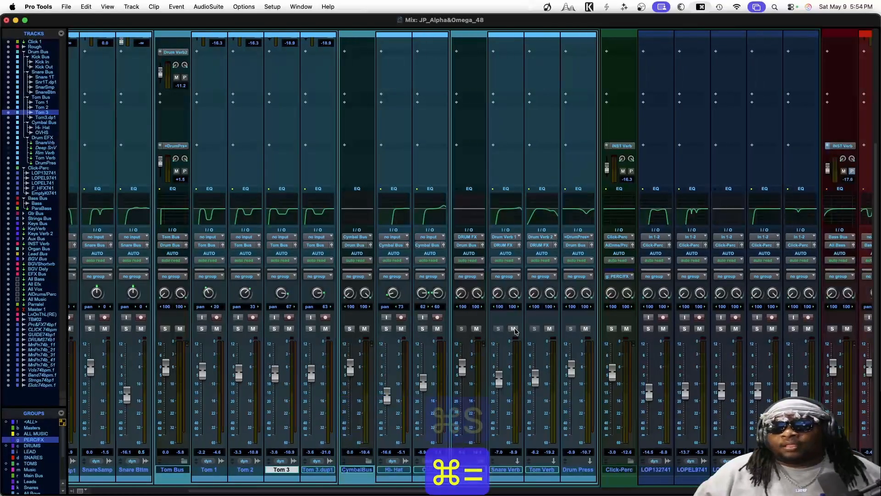
{"action": "scroll", "coordinate": [515, 332], "scroll_direction": "right", "scroll_amount": 8}
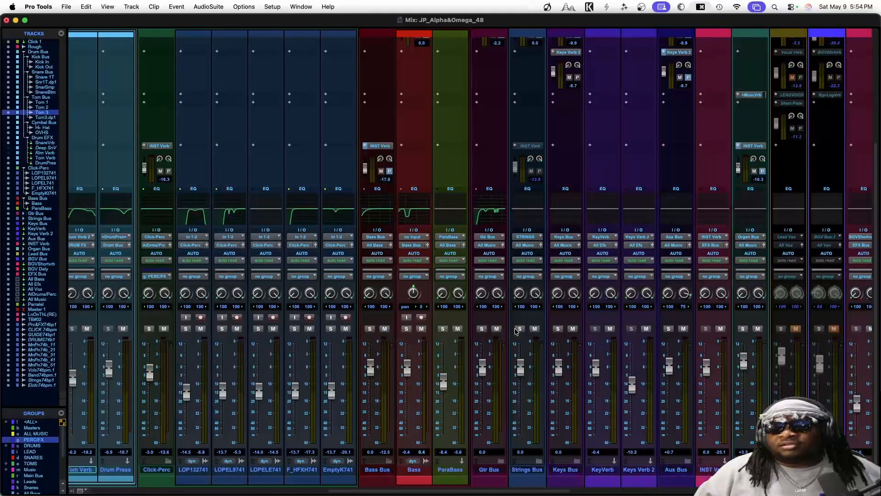
{"action": "scroll", "coordinate": [515, 331], "scroll_direction": "left", "scroll_amount": 1}
{"action": "key", "text": "space"}
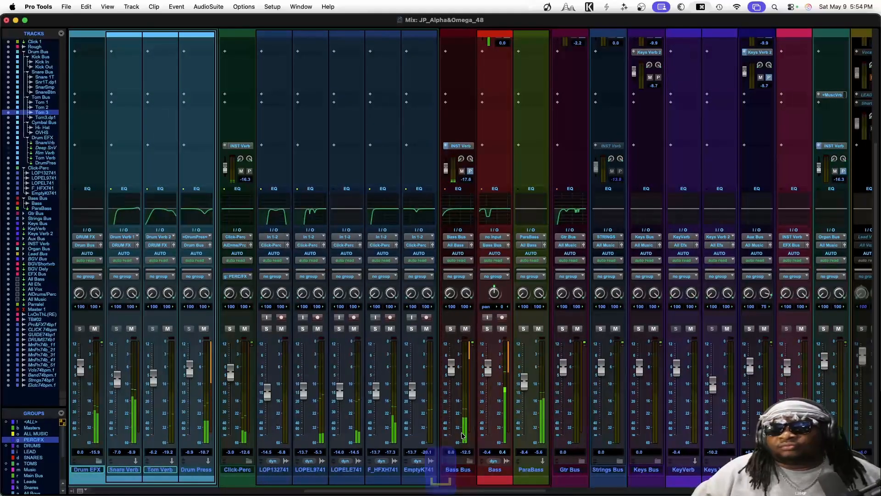
{"action": "scroll", "coordinate": [437, 407], "scroll_direction": "left", "scroll_amount": 15}
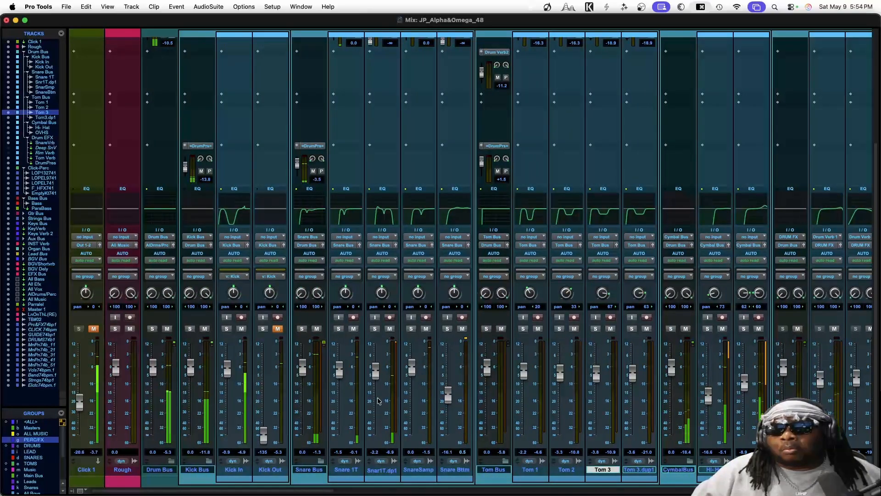
{"action": "scroll", "coordinate": [405, 393], "scroll_direction": "right", "scroll_amount": 10}
{"action": "scroll", "coordinate": [406, 393], "scroll_direction": "right", "scroll_amount": 8}
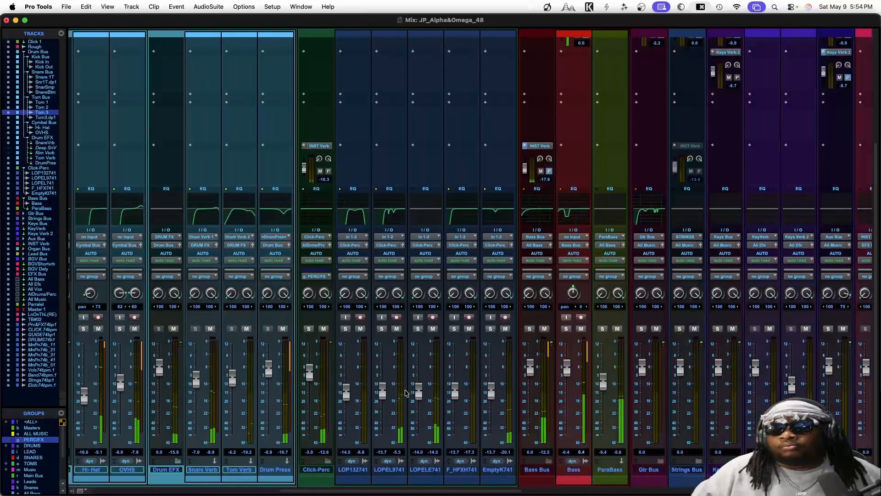
{"action": "scroll", "coordinate": [406, 393], "scroll_direction": "right", "scroll_amount": 1}
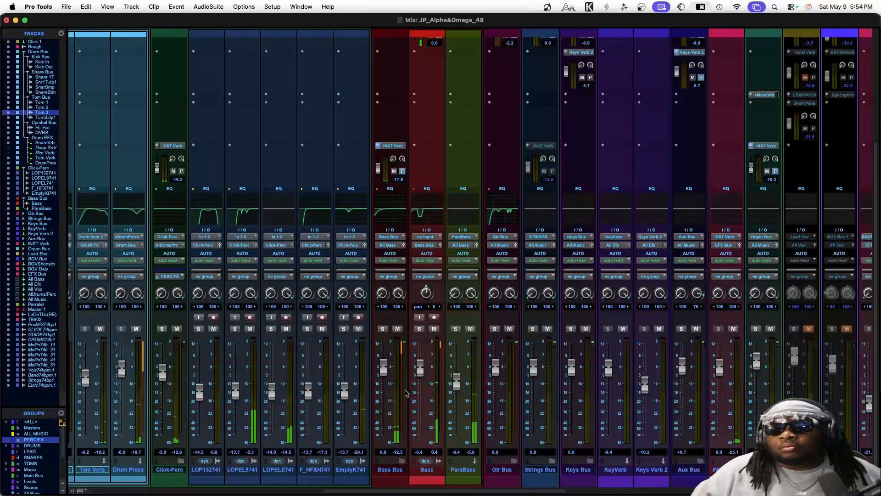
On the Bass Bus G3 MultiBusComp, raise the input gain to about 7 dB and leave the output gain at 0 dB.
{"action": "scroll", "coordinate": [417, 280], "scroll_direction": "up", "scroll_amount": 3}
{"action": "scroll", "coordinate": [417, 280], "scroll_direction": "up", "scroll_amount": 3}
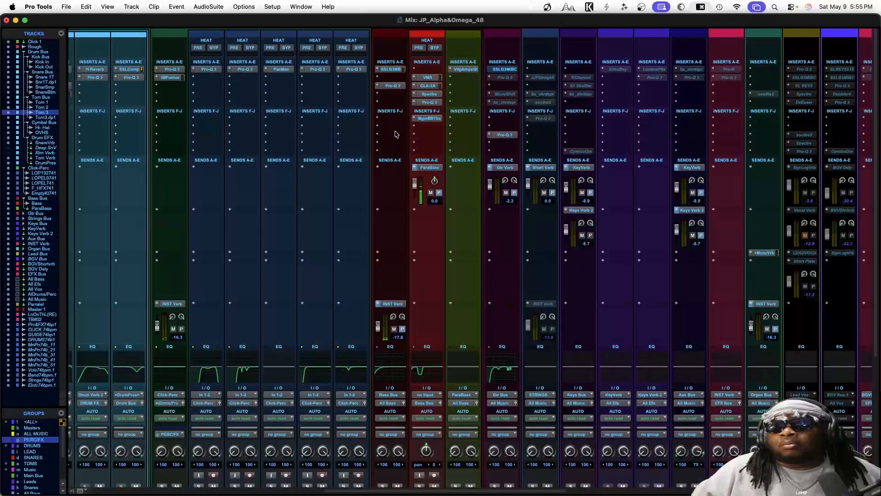
{"action": "left_click", "coordinate": [393, 70]}
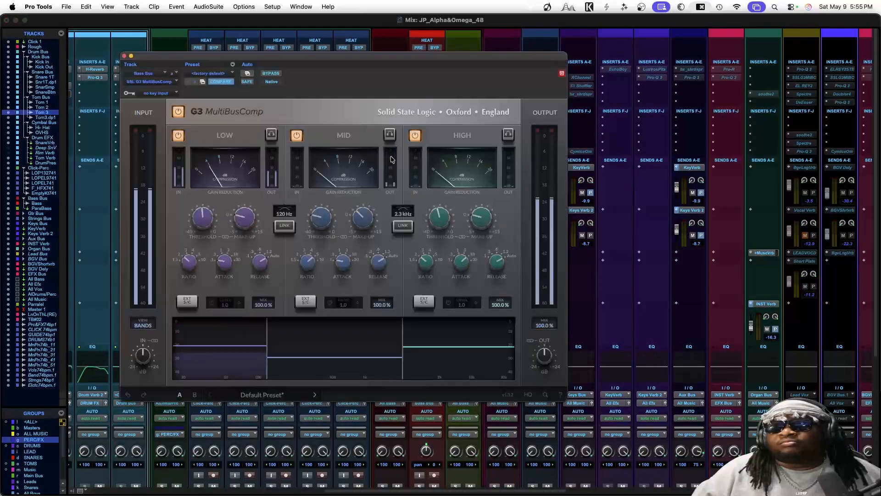
{"action": "mouse_move", "coordinate": [536, 349]}
{"action": "mouse_move", "coordinate": [543, 353]}
{"action": "left_mouse_down"}
{"action": "mouse_move", "coordinate": [544, 326]}
{"action": "mouse_move", "coordinate": [544, 340]}
{"action": "left_mouse_up"}
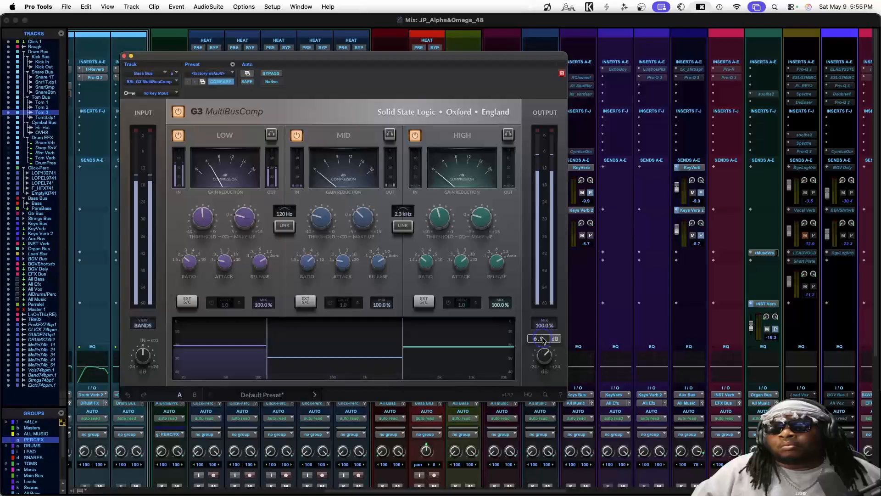
{"action": "mouse_move", "coordinate": [140, 340]}
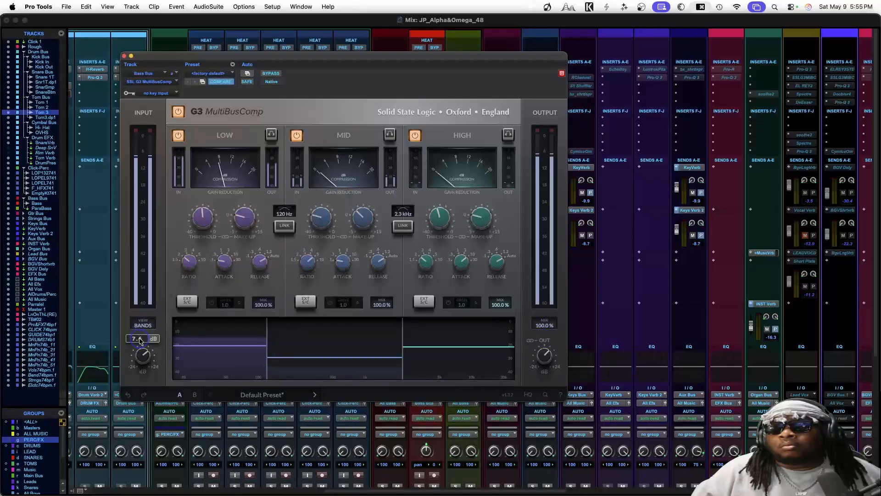
{"action": "mouse_move", "coordinate": [544, 357]}
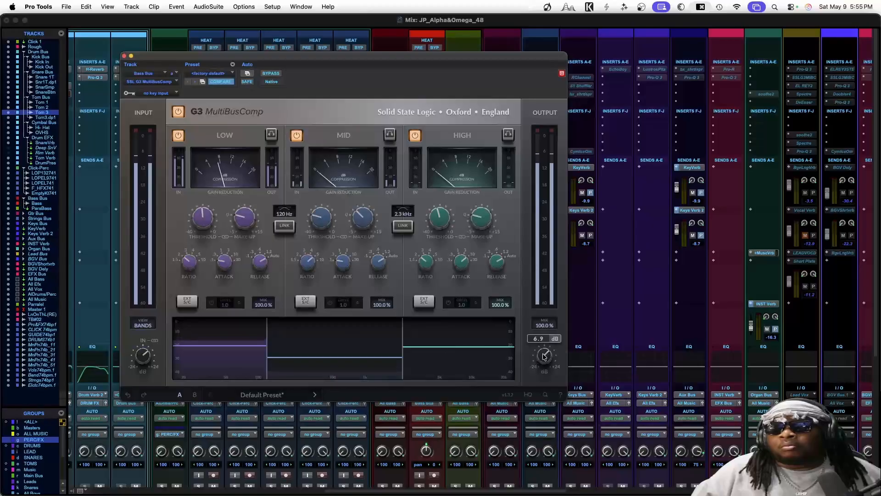
{"action": "left_click", "coordinate": [124, 56]}
Raise the Bass Bus fader to about +9 dB.
{"action": "scroll", "coordinate": [239, 168], "scroll_direction": "down", "scroll_amount": 5}
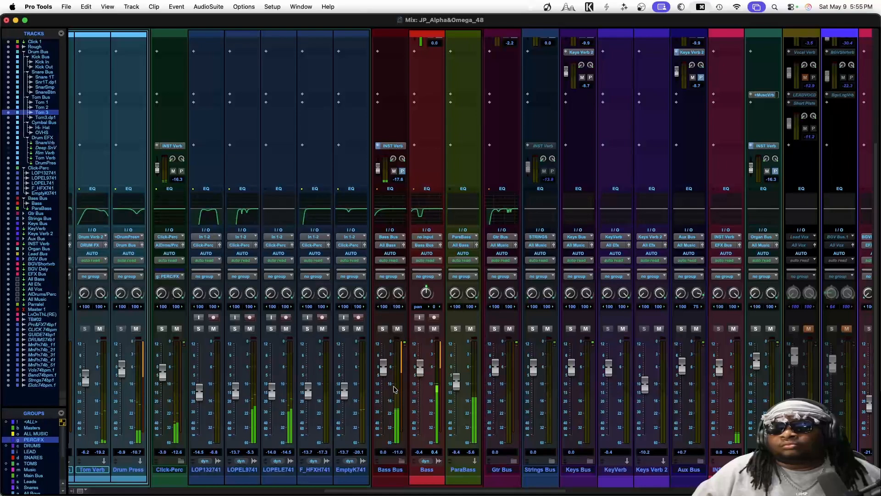
{"action": "left_click_drag", "start_coordinate": [384, 368], "coordinate": [385, 362]}
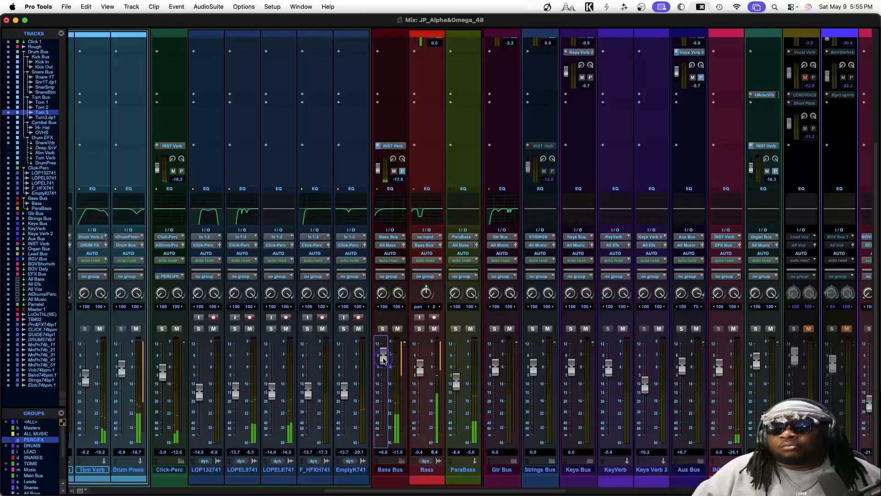
{"action": "left_click_drag", "start_coordinate": [384, 361], "coordinate": [384, 354]}
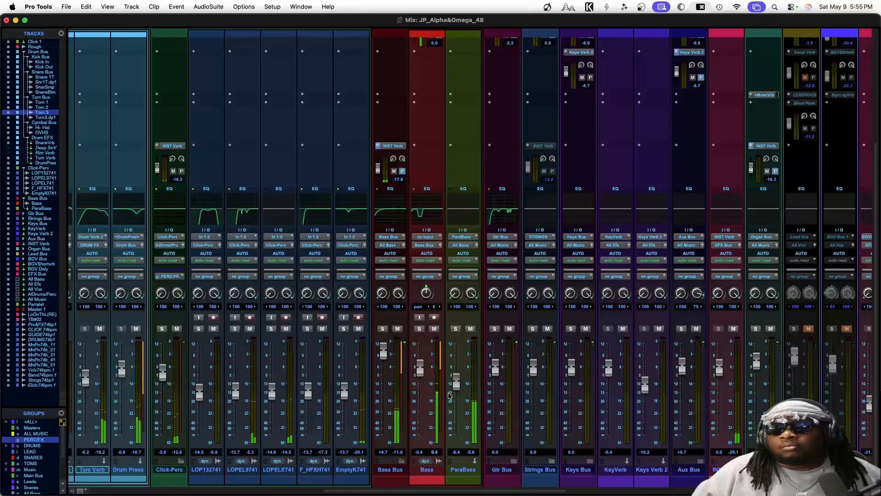
Raise the ParaBass fader to -7.3 dB and the Click-Perc fader to +0.4 dB.
{"action": "left_click_drag", "start_coordinate": [455, 384], "coordinate": [455, 382]}
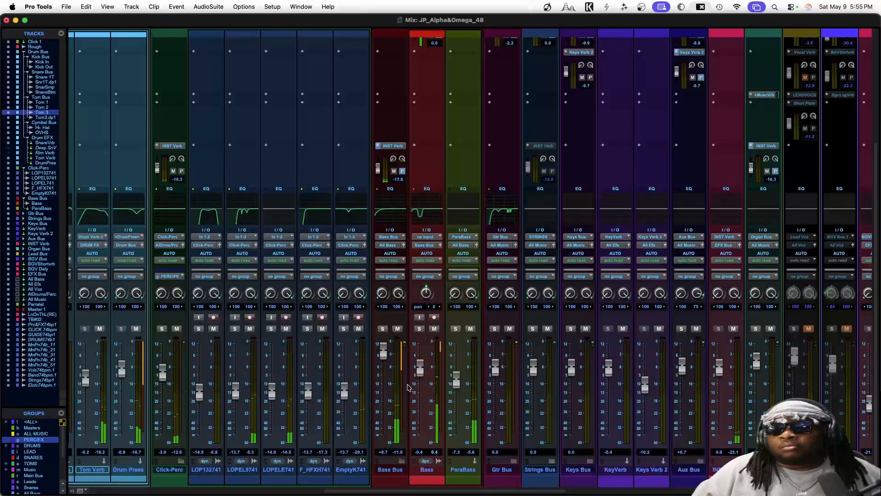
{"action": "left_click_drag", "start_coordinate": [166, 367], "coordinate": [165, 361]}
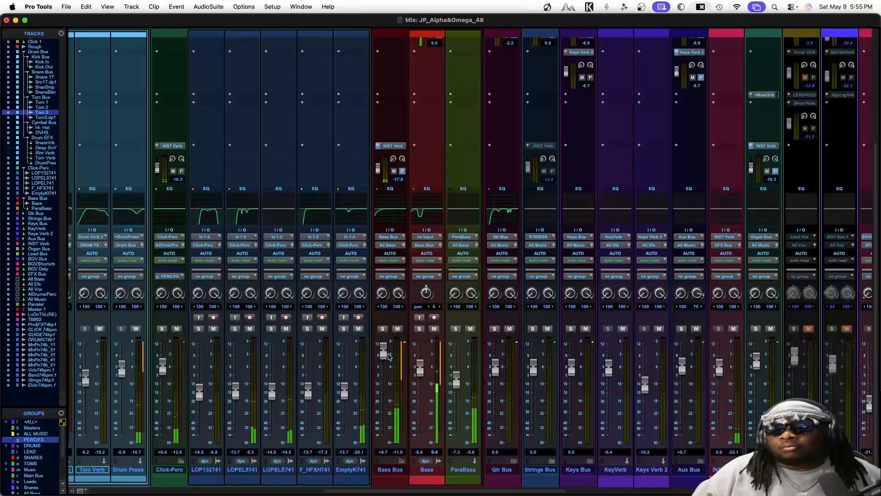
Check the input and output gain settings of the Bass Bus G3 MultiBusComp.
{"action": "scroll", "coordinate": [387, 358], "scroll_direction": "up", "scroll_amount": 5}
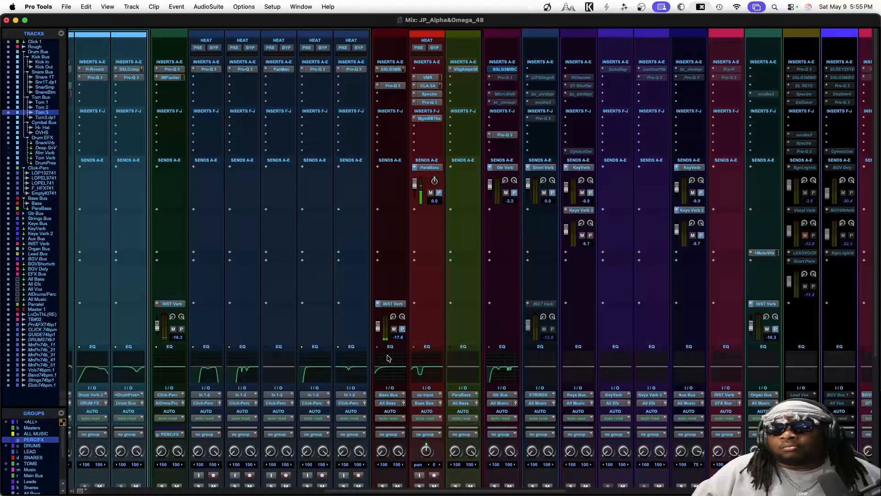
{"action": "left_click", "coordinate": [391, 69]}
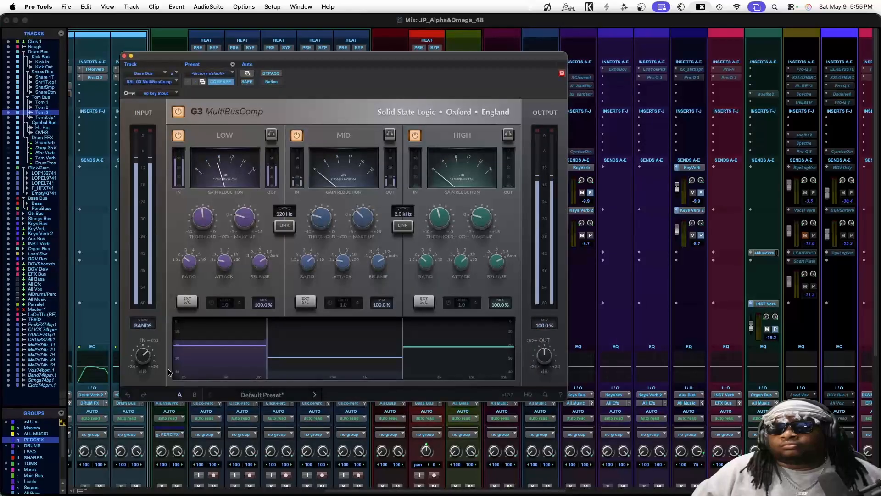
{"action": "mouse_move", "coordinate": [552, 359]}
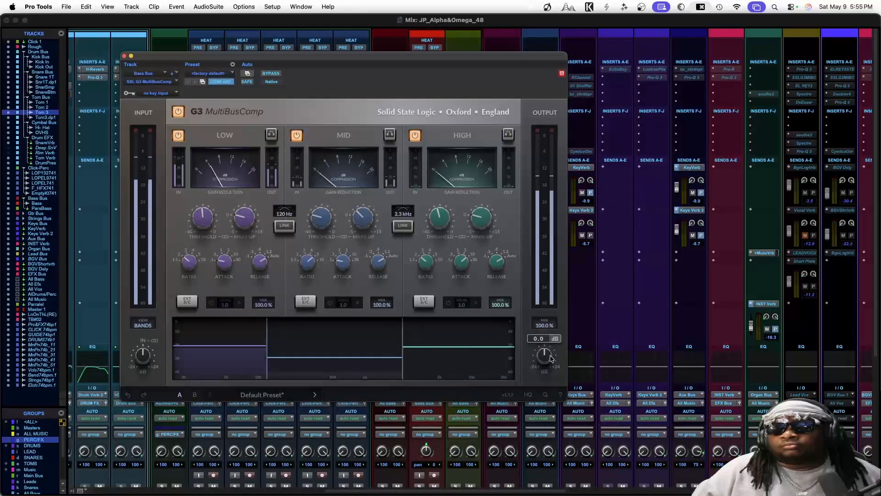
{"action": "left_click", "coordinate": [124, 57]}
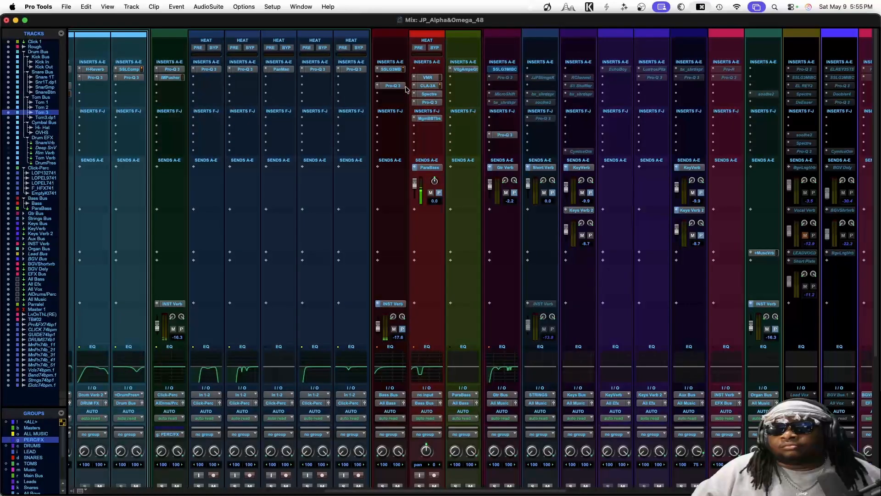
In the Bass Bus Pro-Q 3, move the 96 dB/oct low cut to about 33 Hz with a Q of about 0.43.
{"action": "left_click", "coordinate": [391, 86]}
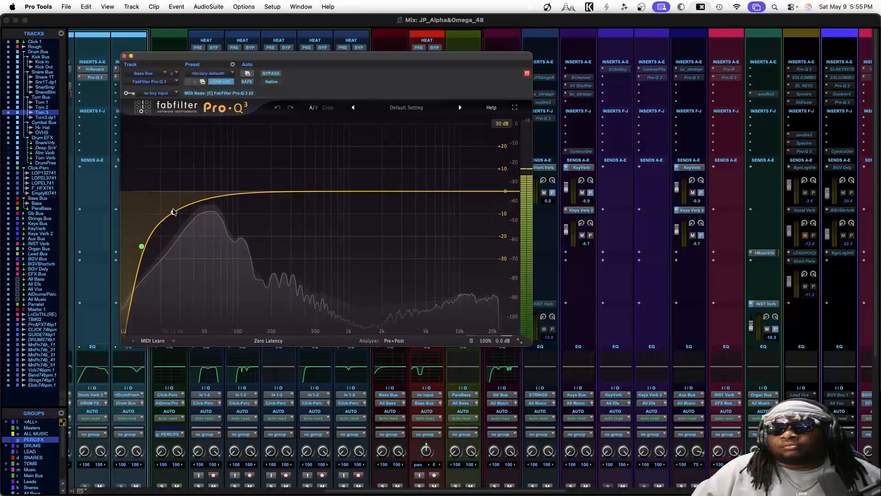
{"action": "left_click", "coordinate": [148, 232]}
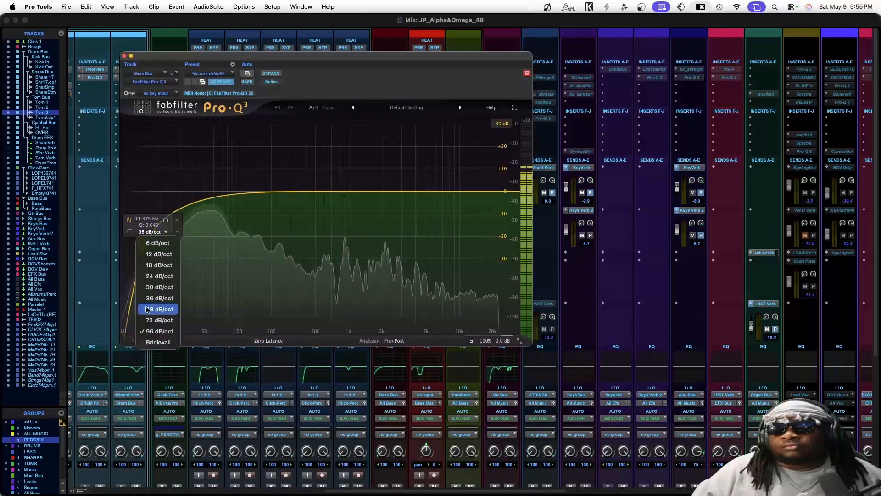
{"action": "left_click", "coordinate": [138, 173]}
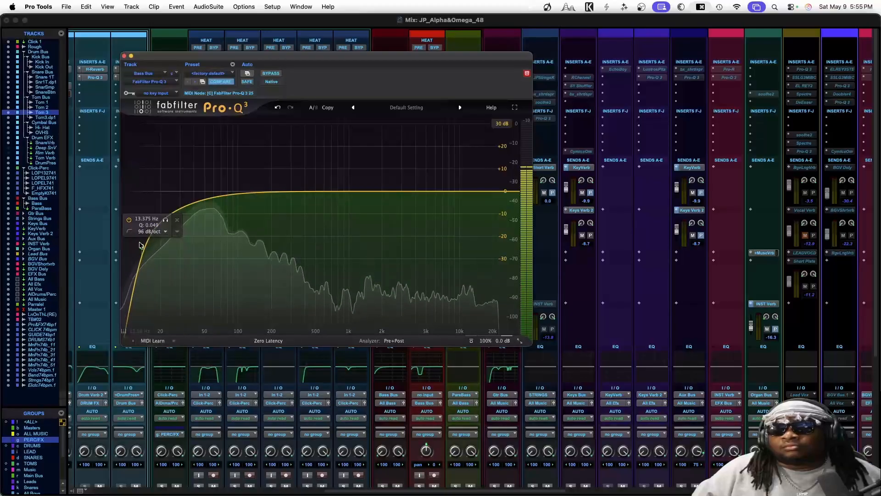
{"action": "left_click", "coordinate": [141, 246]}
{"action": "left_click_drag", "start_coordinate": [140, 246], "coordinate": [183, 206]}
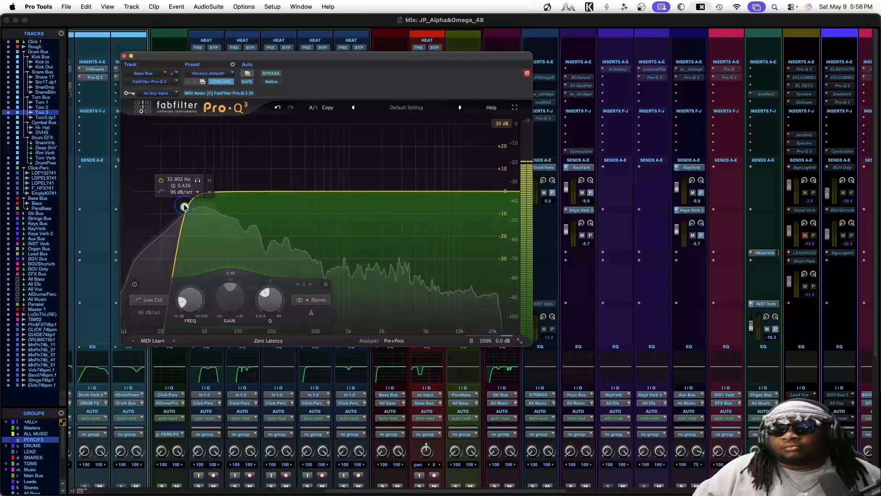
{"action": "left_click", "coordinate": [124, 57]}
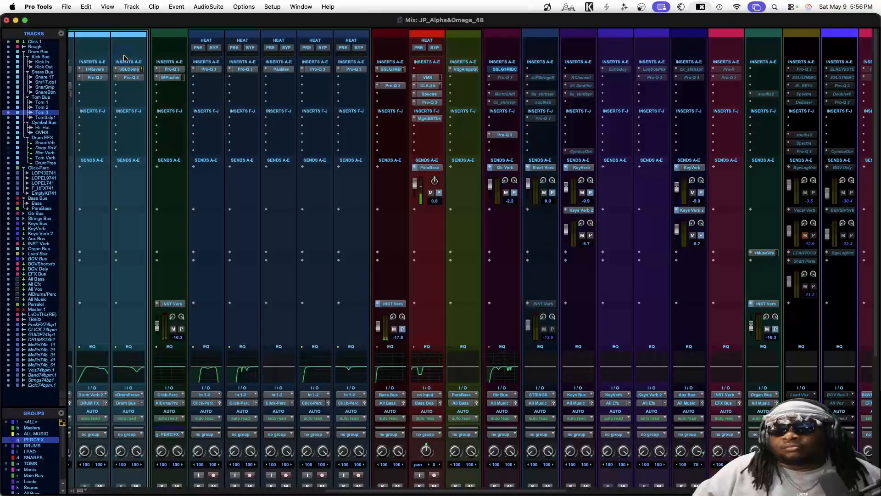
Switch to the Satori monitor controller, raise the first headphone output to -18 dB, and return to the Pro Tools mixer.
{"action": "scroll", "coordinate": [248, 202], "scroll_direction": "down", "scroll_amount": 5}
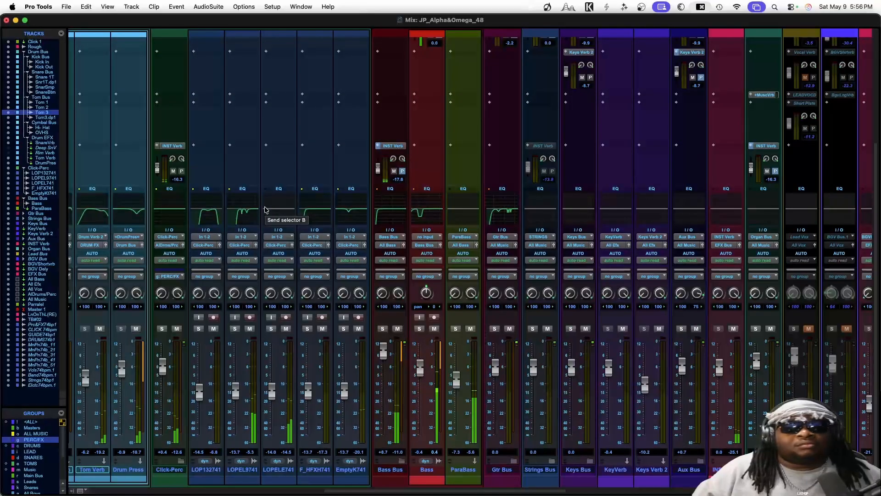
{"action": "key", "text": "ctrl+Up"}
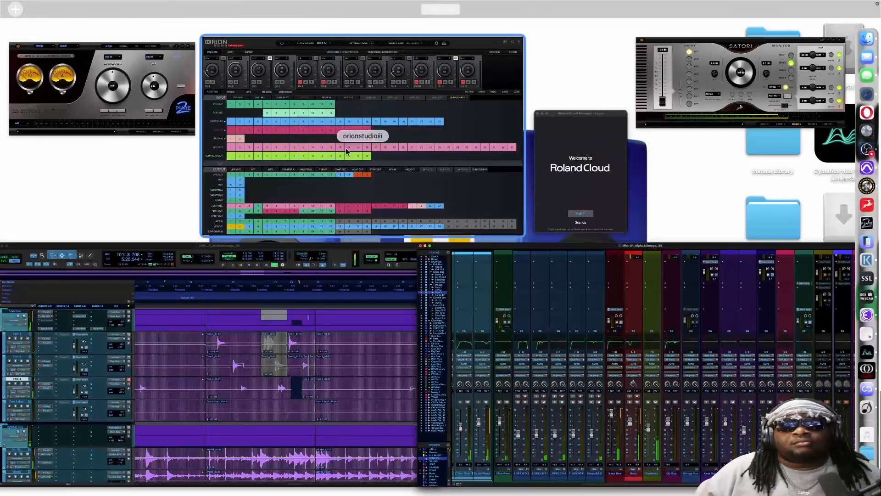
{"action": "left_click", "coordinate": [346, 151]}
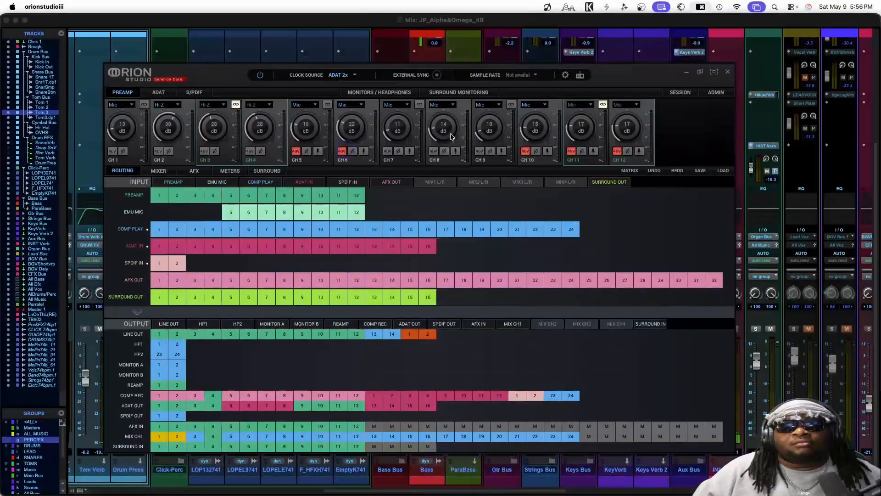
{"action": "key", "text": "ctrl+Up"}
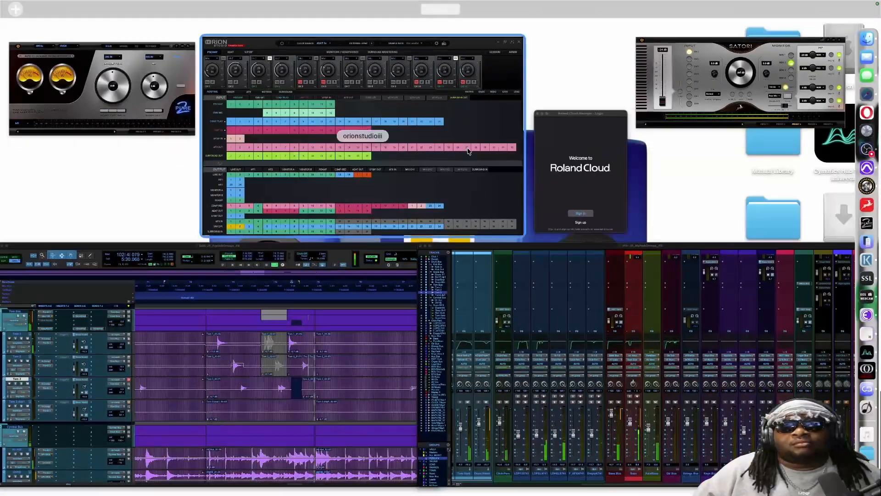
{"action": "left_click", "coordinate": [705, 99]}
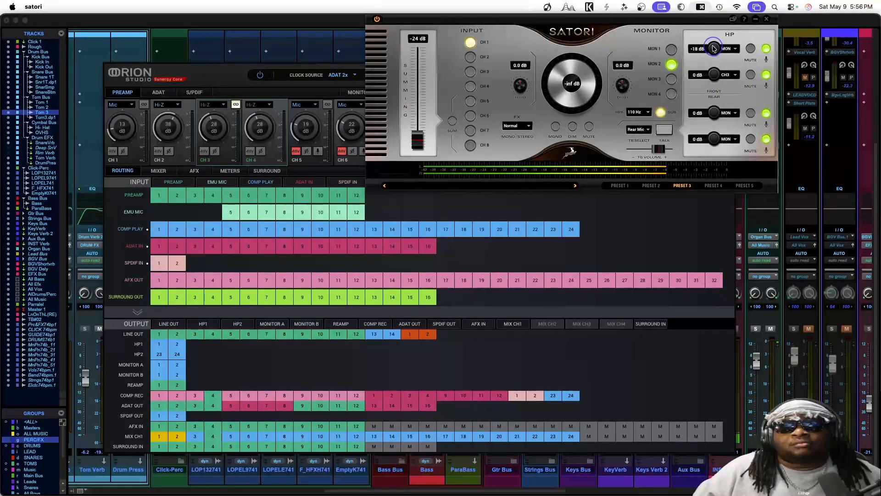
{"action": "left_click", "coordinate": [270, 21]}
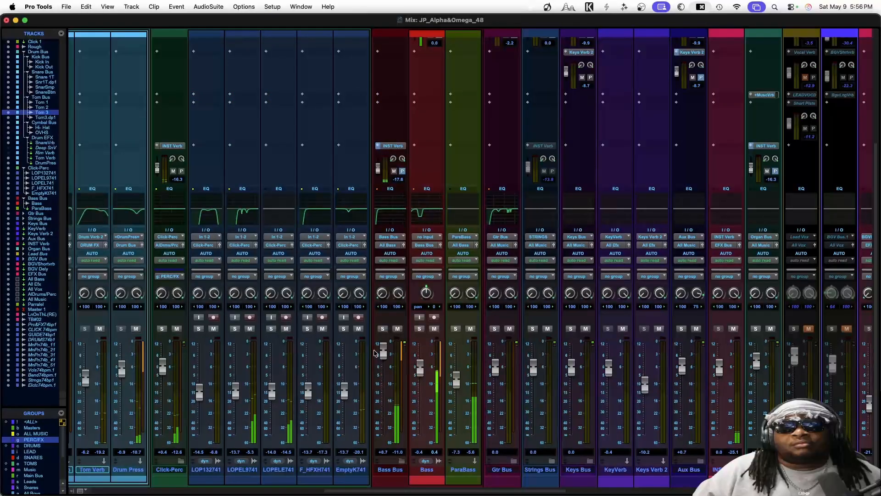
Lower the Bass Bus fader to -0.4 dB and the Tom Bus fader to -5.2 dB, and stop playback.
{"action": "left_click_drag", "start_coordinate": [383, 352], "coordinate": [382, 371]}
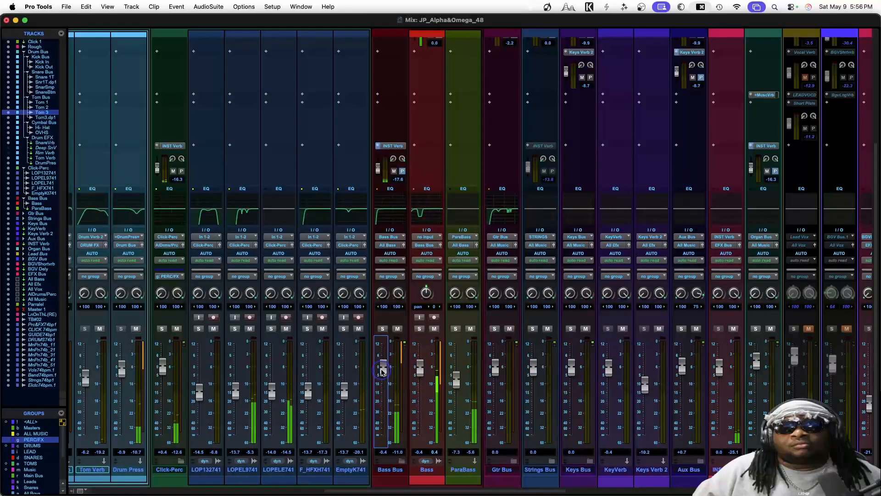
{"action": "scroll", "coordinate": [382, 371], "scroll_direction": "left", "scroll_amount": 6}
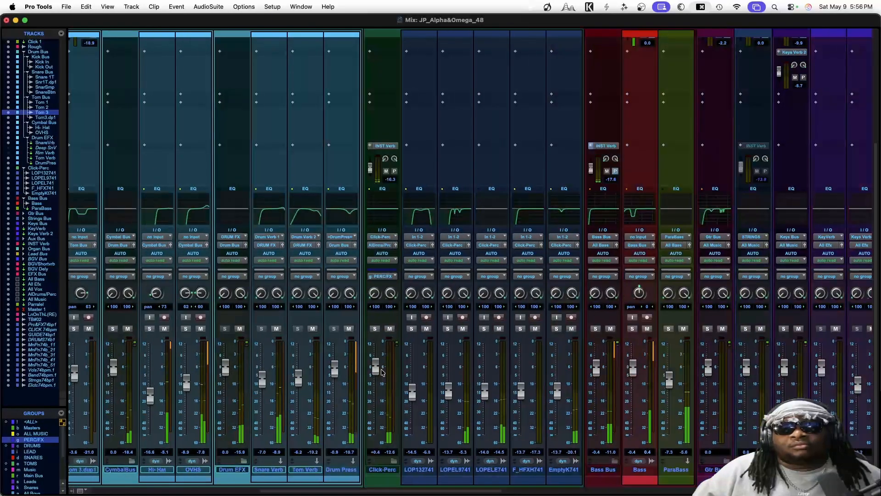
{"action": "scroll", "coordinate": [382, 370], "scroll_direction": "left", "scroll_amount": 9}
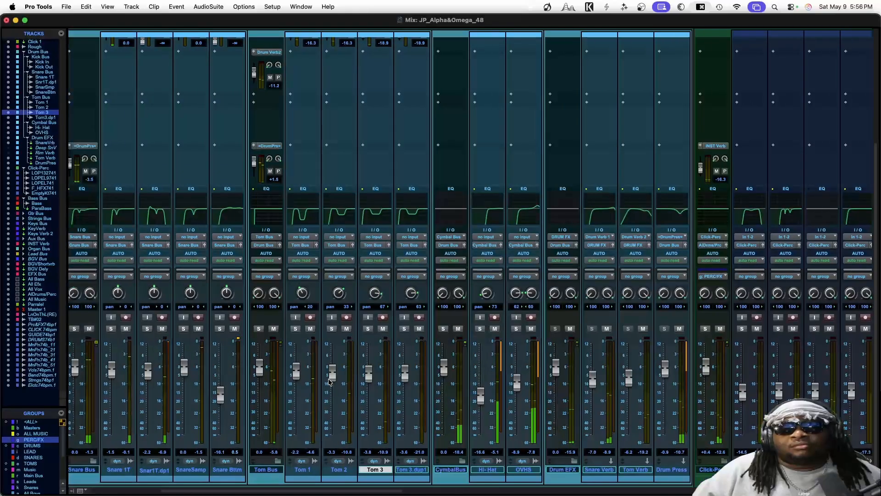
{"action": "scroll", "coordinate": [329, 381], "scroll_direction": "left", "scroll_amount": 6}
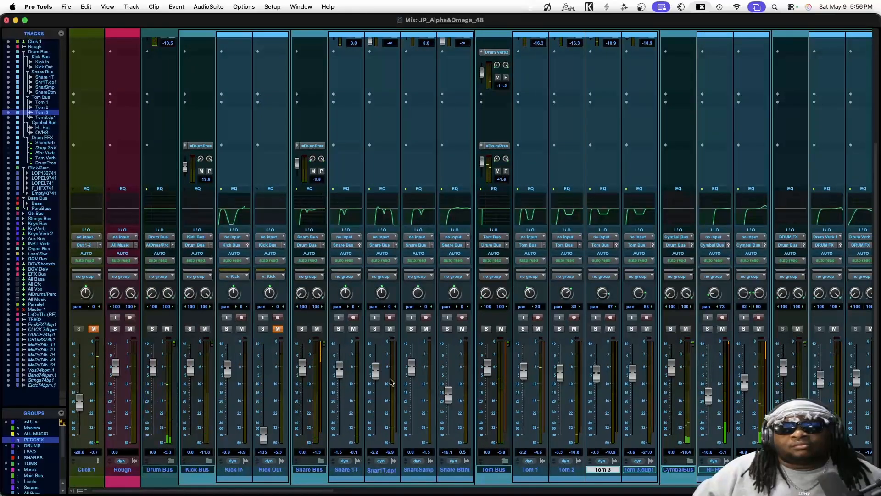
{"action": "left_click_drag", "start_coordinate": [488, 372], "coordinate": [488, 380]}
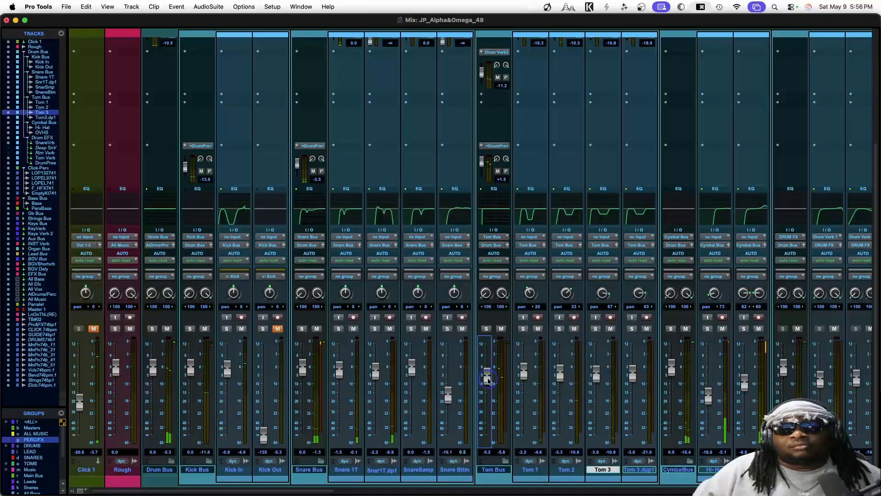
{"action": "key", "text": "space"}
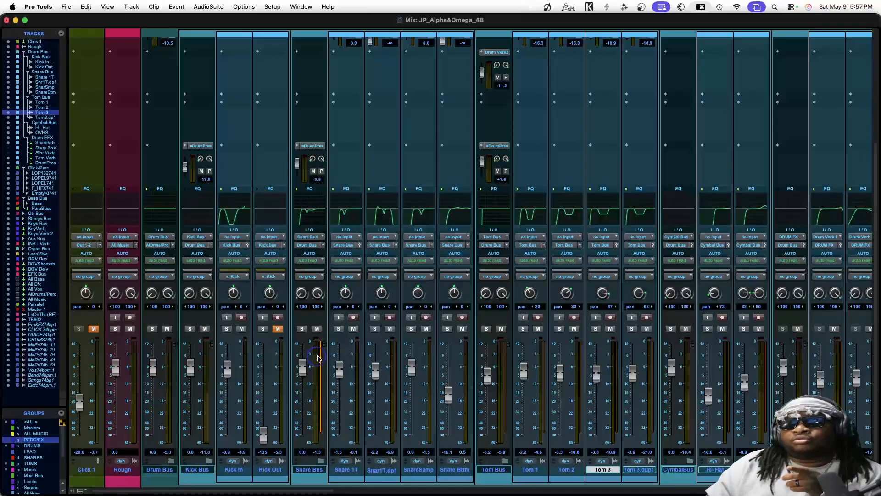
{"action": "scroll", "coordinate": [359, 354], "scroll_direction": "up", "scroll_amount": 5}
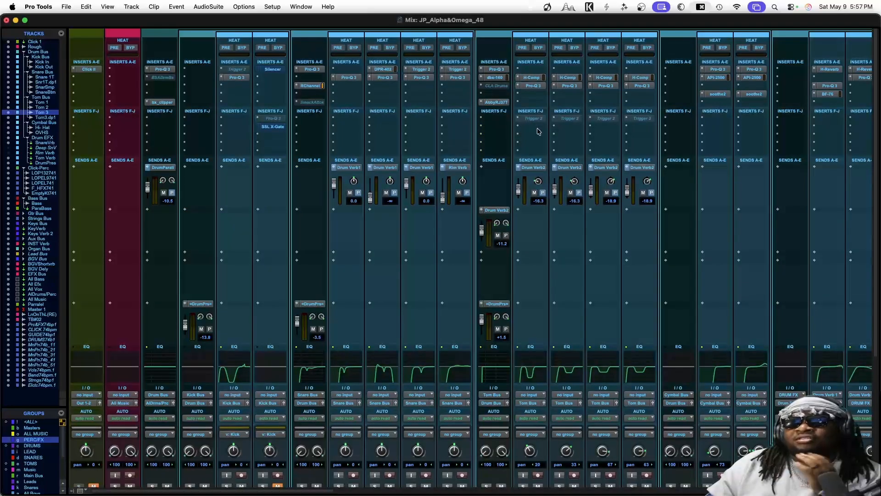
{"action": "scroll", "coordinate": [553, 193], "scroll_direction": "down", "scroll_amount": 5}
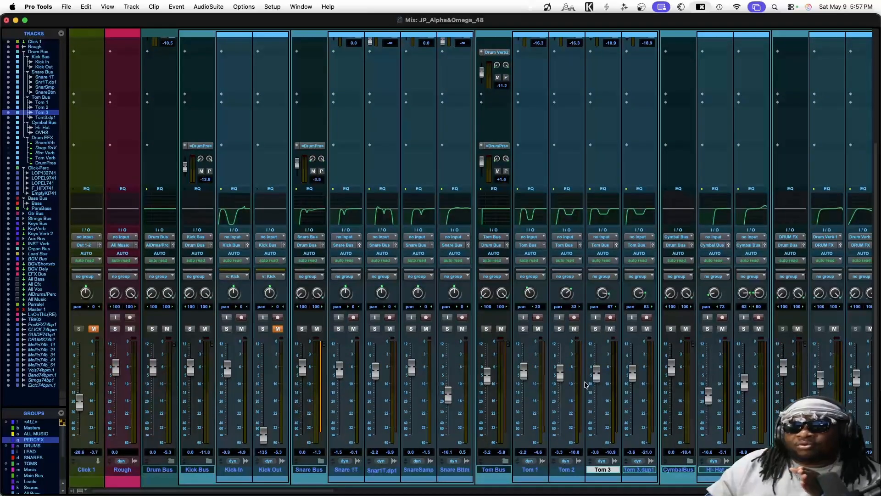
{"action": "scroll", "coordinate": [618, 394], "scroll_direction": "up", "scroll_amount": 5}
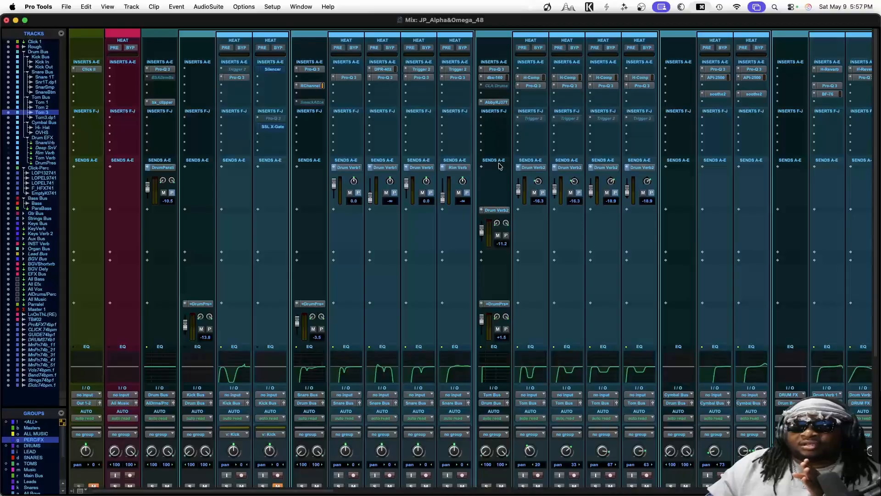
{"action": "scroll", "coordinate": [500, 166], "scroll_direction": "down", "scroll_amount": 5}
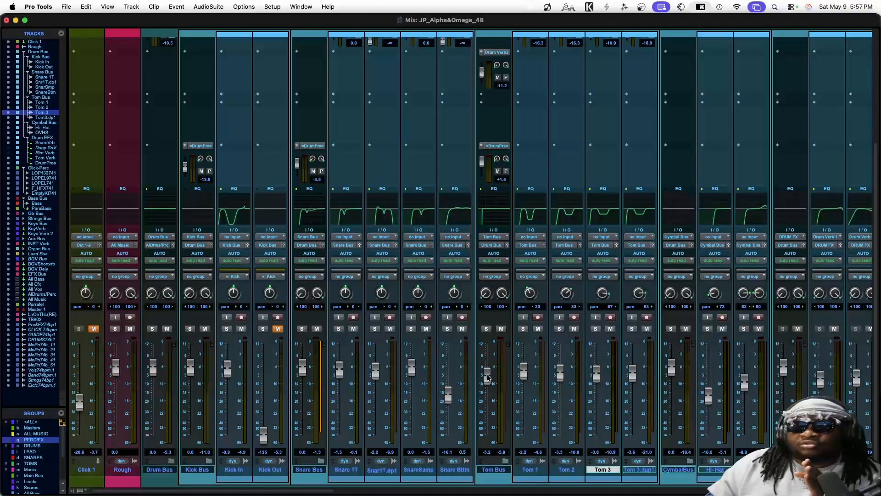
Lower the Tom Bus fader to -8.6 dB, start playback, and lower the Snare Bus fader to -3.8 dB.
{"action": "left_click_drag", "start_coordinate": [488, 378], "coordinate": [489, 383]}
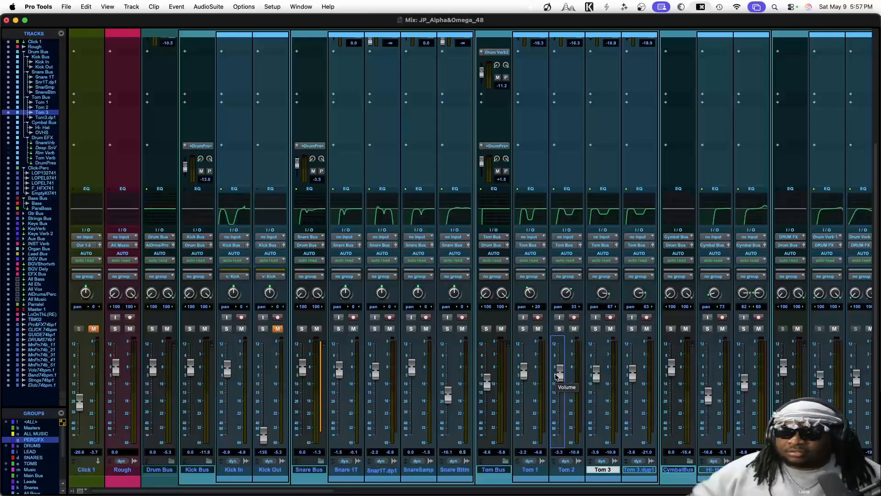
{"action": "key", "text": "space"}
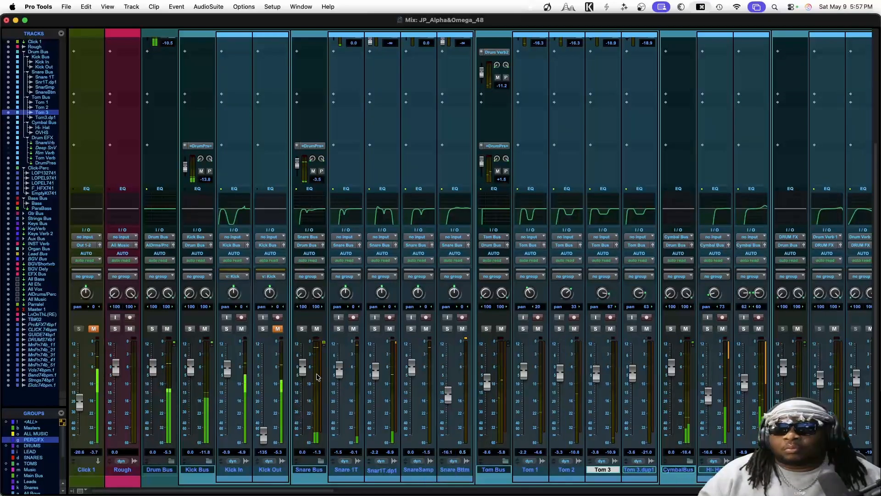
{"action": "left_click_drag", "start_coordinate": [303, 367], "coordinate": [301, 382]}
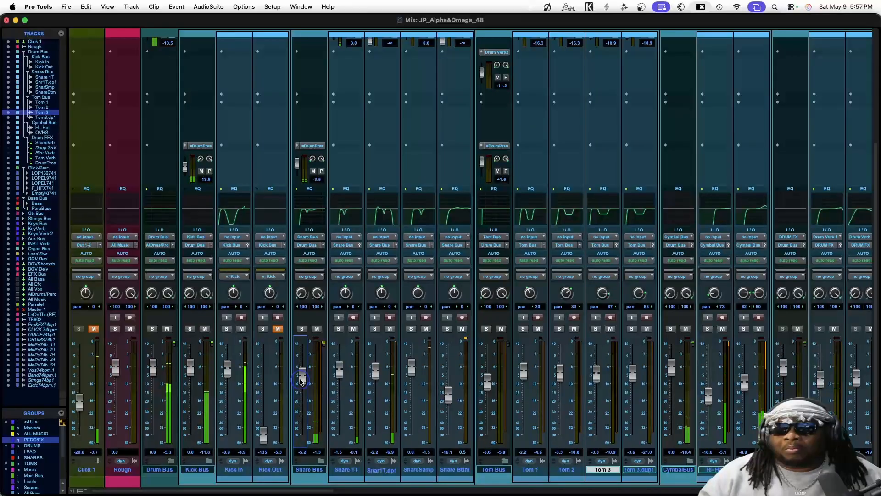
{"action": "scroll", "coordinate": [360, 370], "scroll_direction": "up", "scroll_amount": 6}
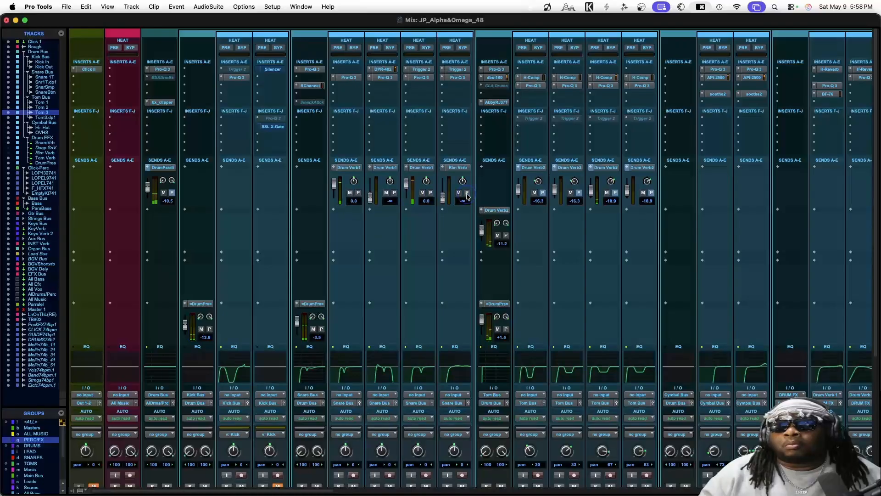
{"action": "scroll", "coordinate": [352, 394], "scroll_direction": "down", "scroll_amount": 5}
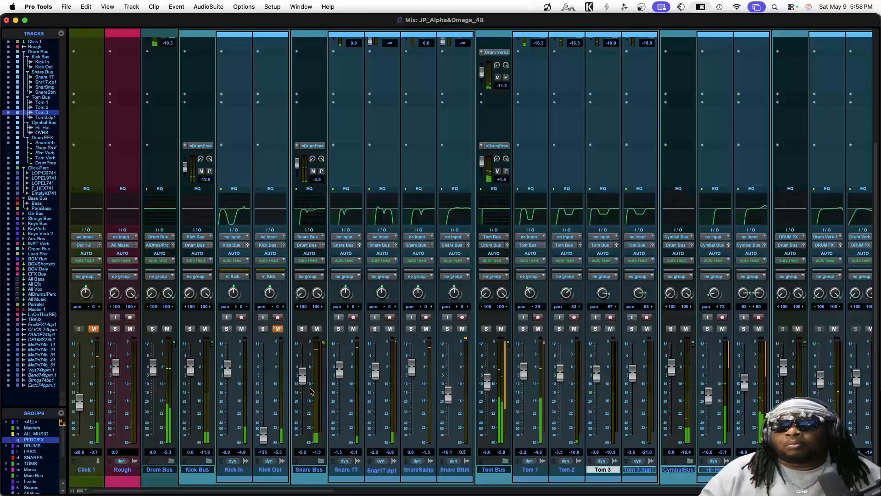
{"action": "left_click_drag", "start_coordinate": [303, 379], "coordinate": [303, 376]}
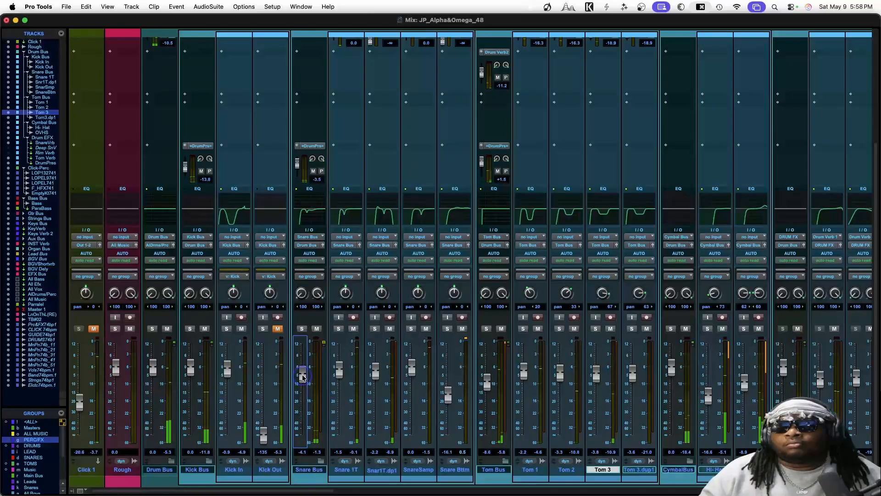
Lower the Snare Verb fader to about -8.8 dB and the Tom Verb fader to -8.1 dB.
{"action": "scroll", "coordinate": [413, 381], "scroll_direction": "right", "scroll_amount": 10}
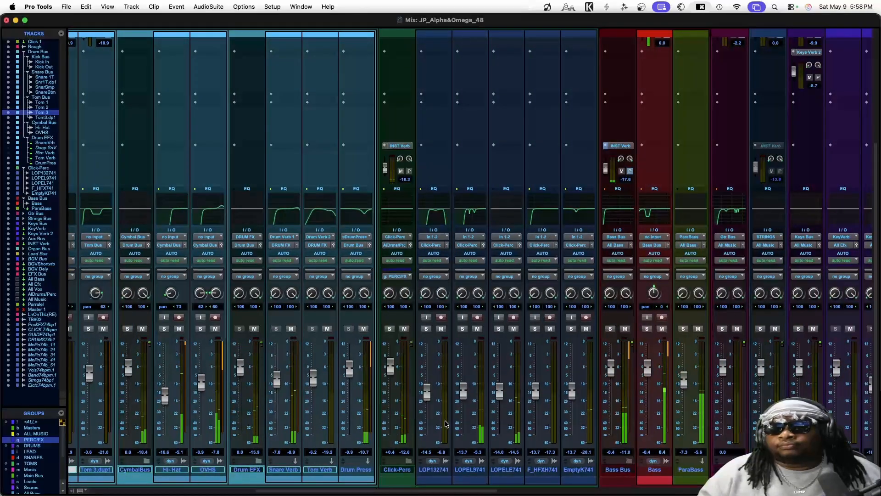
{"action": "scroll", "coordinate": [422, 402], "scroll_direction": "right", "scroll_amount": 3}
{"action": "scroll", "coordinate": [445, 423], "scroll_direction": "left", "scroll_amount": 6}
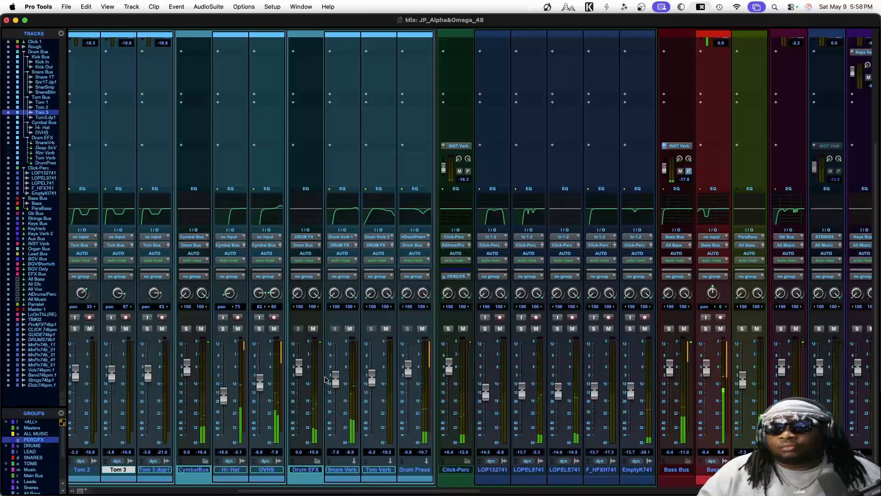
{"action": "mouse_move", "coordinate": [336, 377]}
{"action": "left_mouse_down"}
{"action": "mouse_move", "coordinate": [336, 391]}
{"action": "mouse_move", "coordinate": [336, 384]}
{"action": "mouse_move", "coordinate": [373, 390]}
{"action": "mouse_move", "coordinate": [333, 386]}
{"action": "left_mouse_up"}
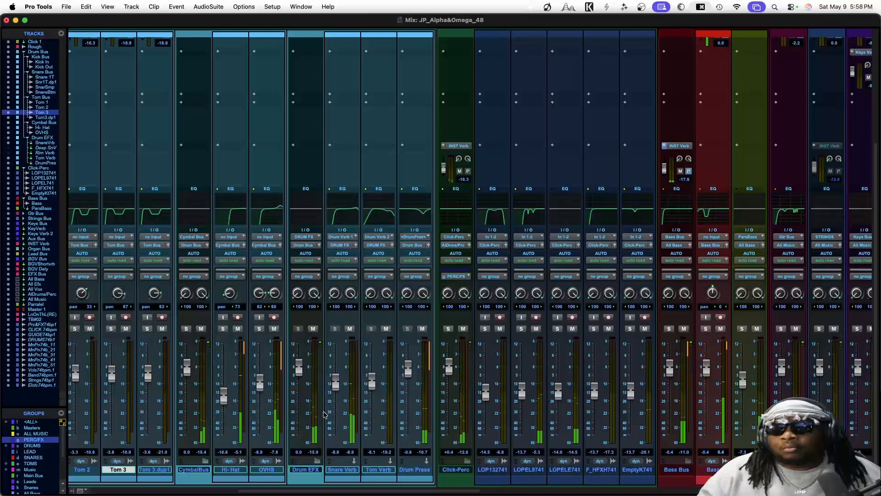
Raise the Kick Bus fader to +1.8 dB and save the session.
{"action": "scroll", "coordinate": [326, 409], "scroll_direction": "left", "scroll_amount": 8}
{"action": "scroll", "coordinate": [324, 414], "scroll_direction": "left", "scroll_amount": 5}
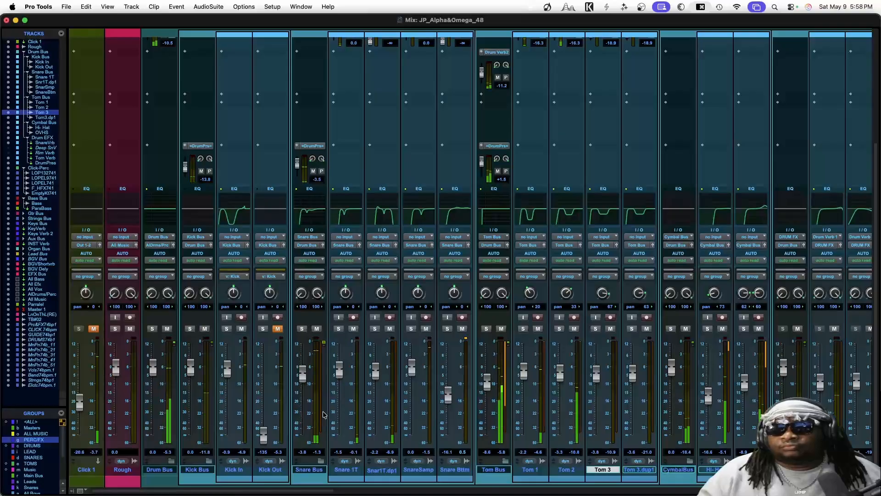
{"action": "key", "text": "super+s"}
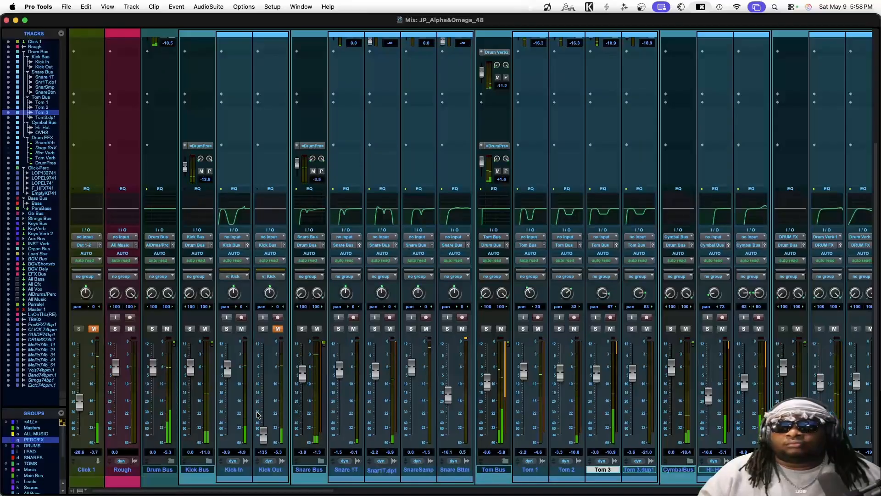
{"action": "left_click_drag", "start_coordinate": [191, 367], "coordinate": [190, 368]}
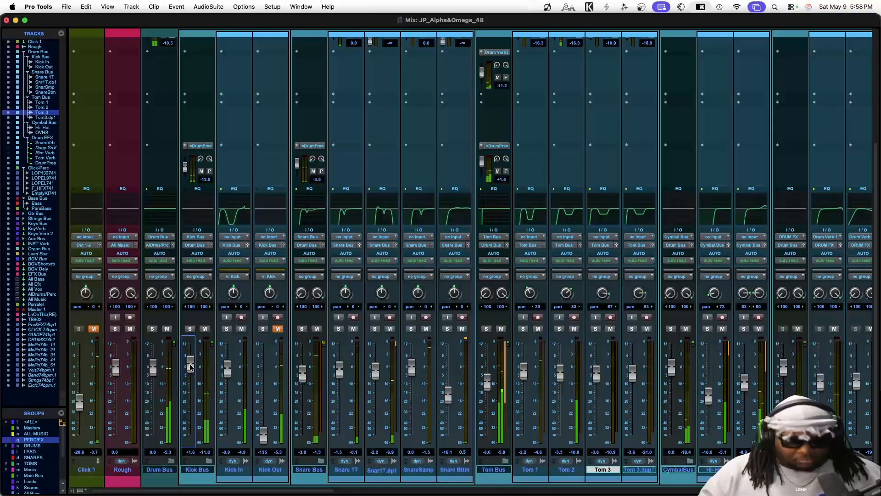
{"action": "key", "text": "super+s"}
Raise the OVHS fader to -5.4 dB and set the Hi-Hat fader to -15.8 dB.
{"action": "scroll", "coordinate": [250, 368], "scroll_direction": "right", "scroll_amount": 2}
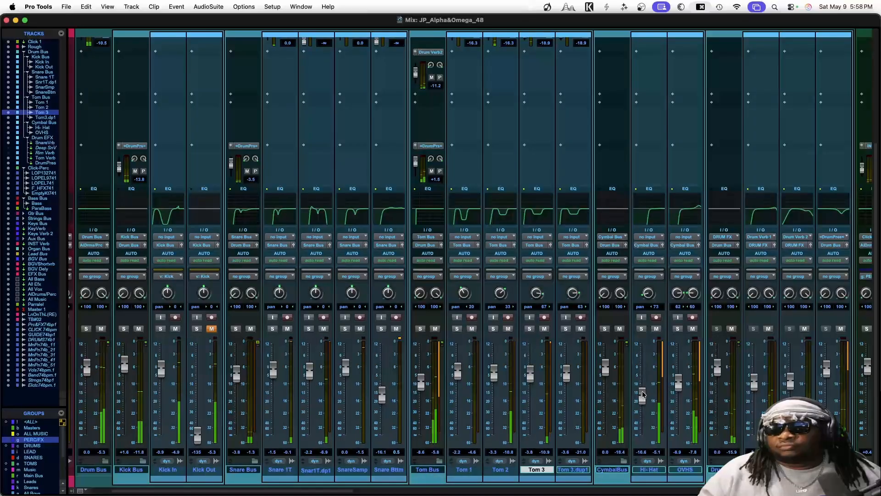
{"action": "left_click_drag", "start_coordinate": [678, 388], "coordinate": [641, 390]}
{"action": "scroll", "coordinate": [637, 401], "scroll_direction": "right", "scroll_amount": 13}
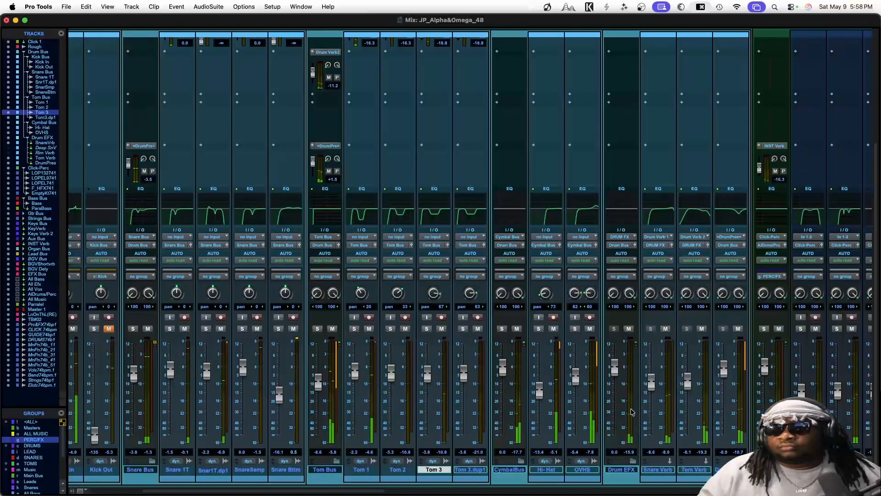
{"action": "scroll", "coordinate": [632, 411], "scroll_direction": "right", "scroll_amount": 5}
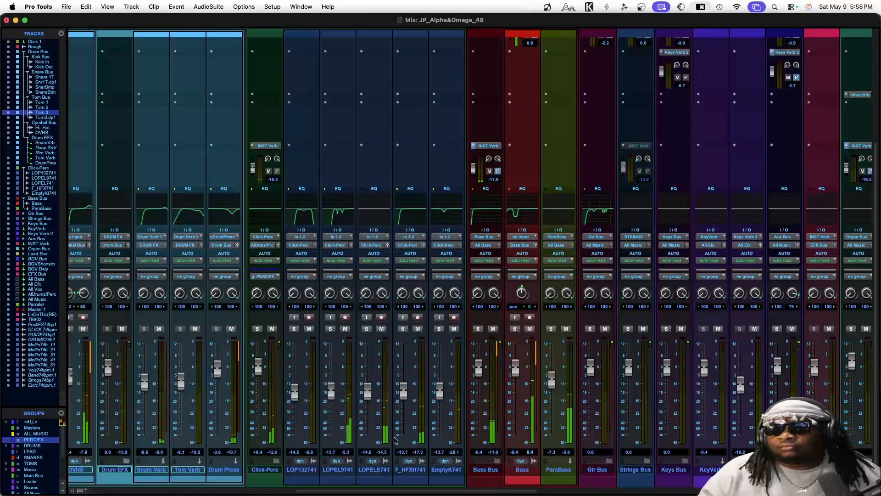
{"action": "scroll", "coordinate": [152, 446], "scroll_direction": "left", "scroll_amount": 2}
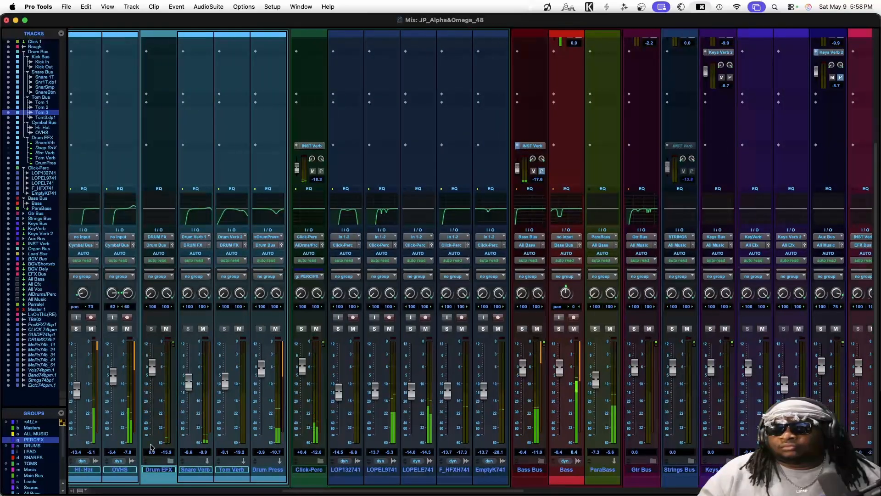
{"action": "left_click_drag", "start_coordinate": [77, 390], "coordinate": [77, 395]}
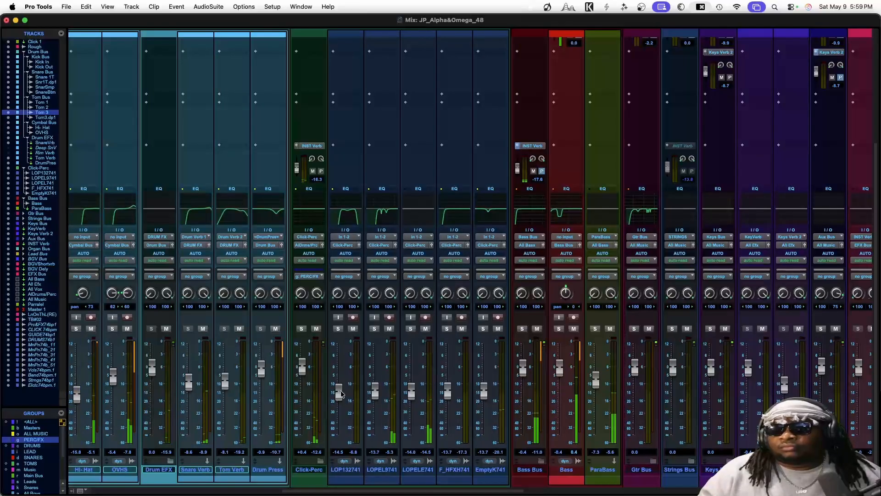
Raise the five loop track faders beside the Click-Perc bus, with F_HFXH741 and EmptyK741 at -9.7 dB, and save the session.
{"action": "left_click_drag", "start_coordinate": [340, 394], "coordinate": [484, 388]}
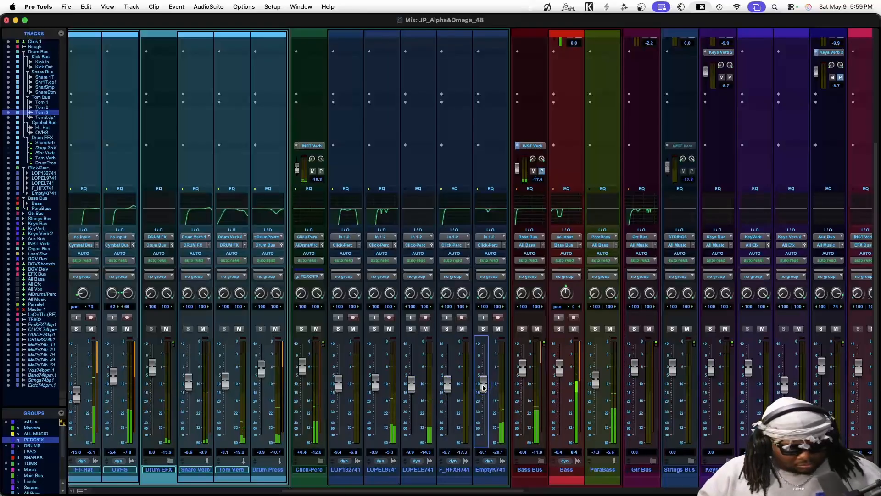
{"action": "key", "text": "super+s"}
Set the Bass fader to -0.6 dB and the Bass Bus fader to +0.2 dB, save the session, and stop playback.
{"action": "scroll", "coordinate": [542, 377], "scroll_direction": "right", "scroll_amount": 2}
{"action": "scroll", "coordinate": [542, 378], "scroll_direction": "right", "scroll_amount": 8}
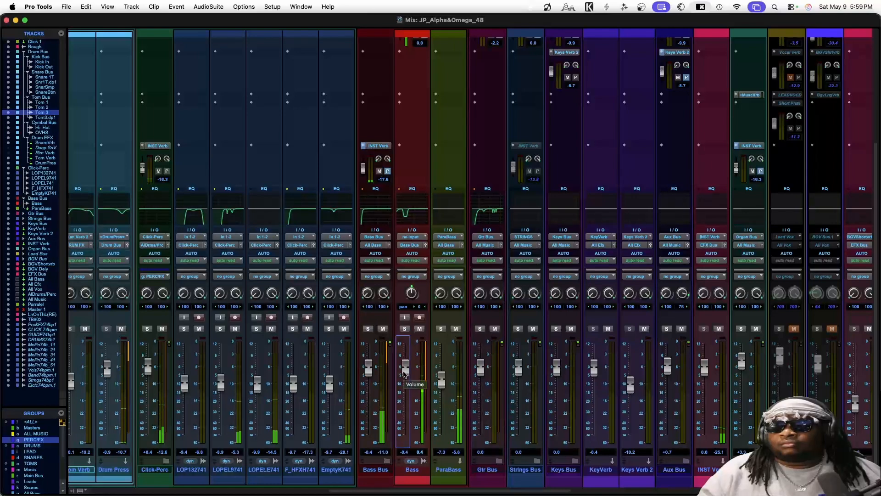
{"action": "left_click_drag", "start_coordinate": [404, 374], "coordinate": [367, 370]}
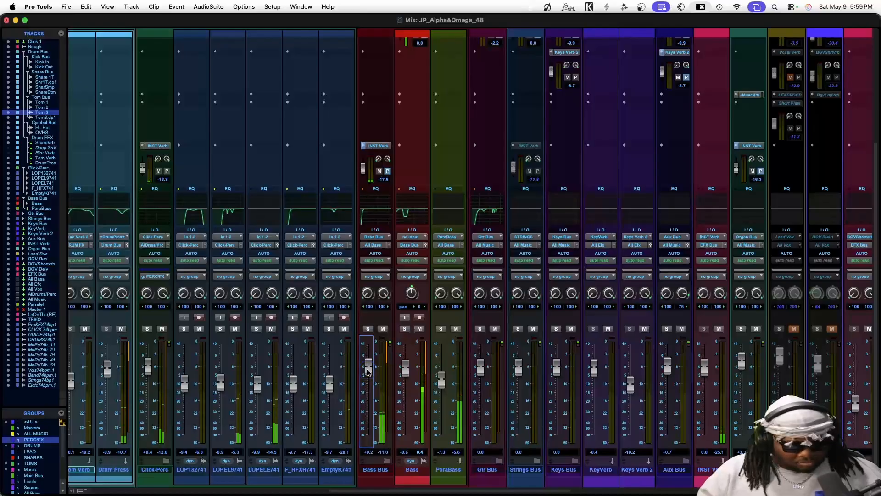
{"action": "key", "text": "super+s"}
{"action": "key", "text": "space"}
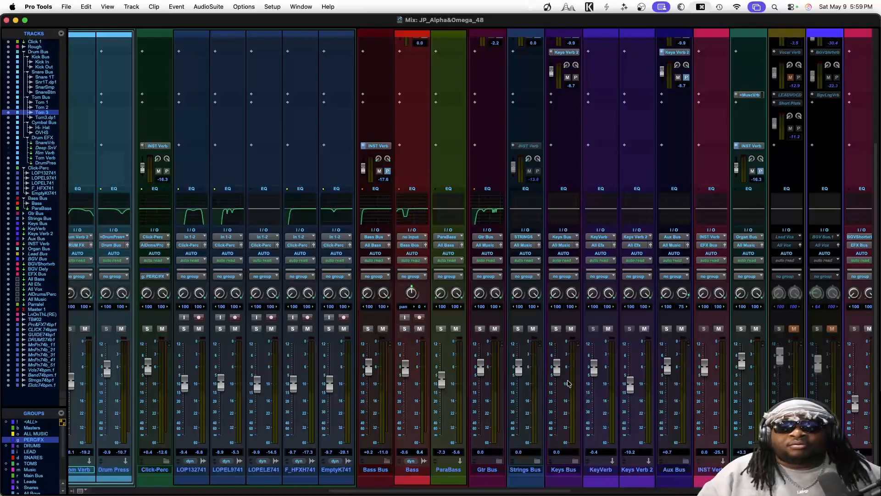
Activate and open the VSX plug-in on the Master 1 track and browse its rooms.
{"action": "scroll", "coordinate": [568, 383], "scroll_direction": "right", "scroll_amount": 15}
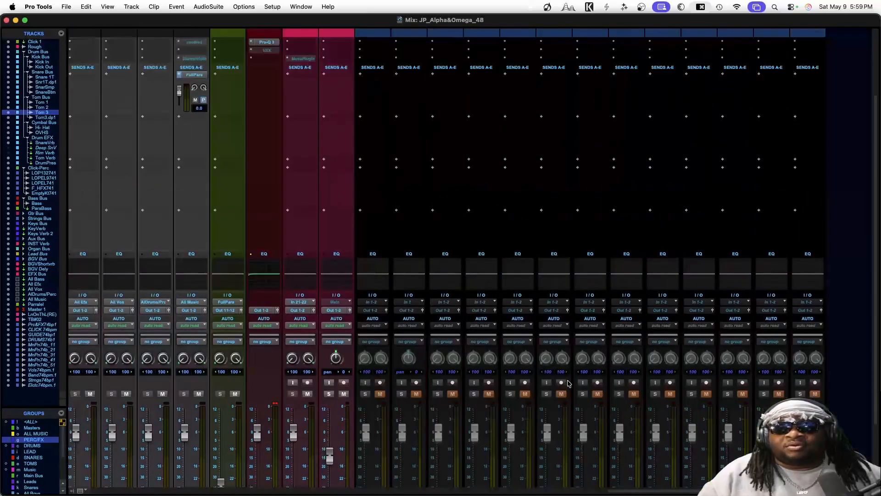
{"action": "scroll", "coordinate": [568, 383], "scroll_direction": "up", "scroll_amount": 5}
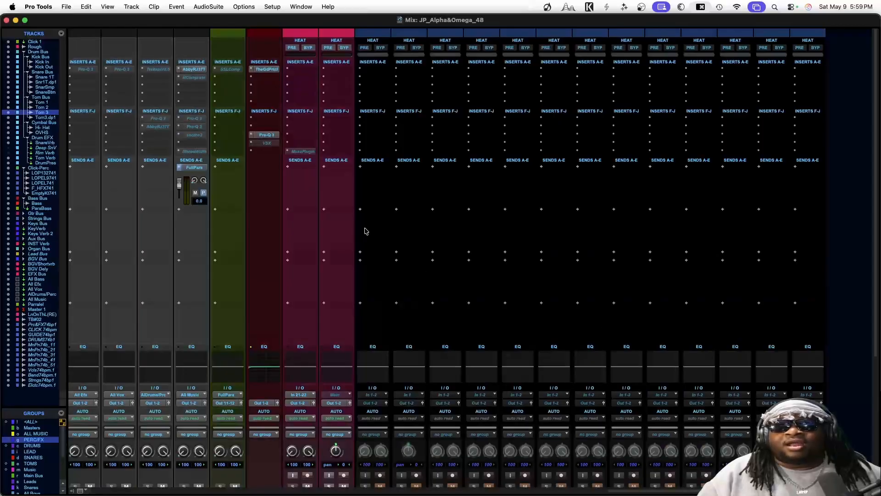
{"action": "left_click", "coordinate": [268, 143]}
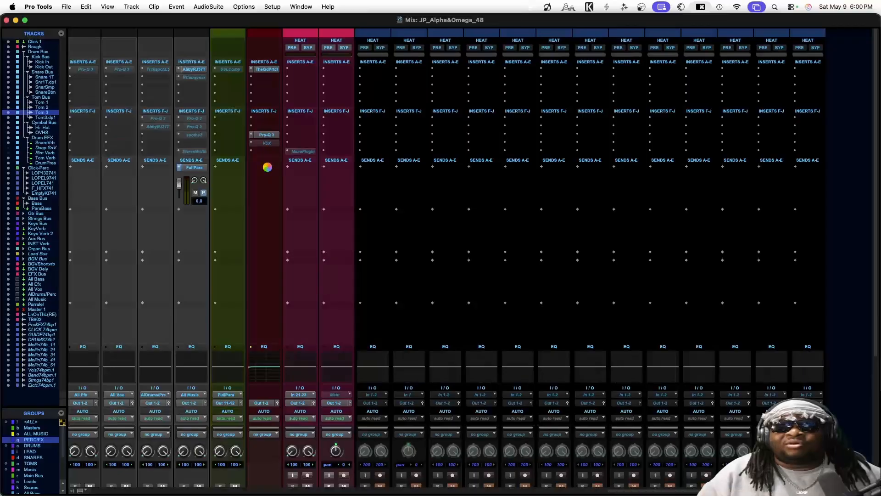
{"action": "left_click", "coordinate": [267, 143]}
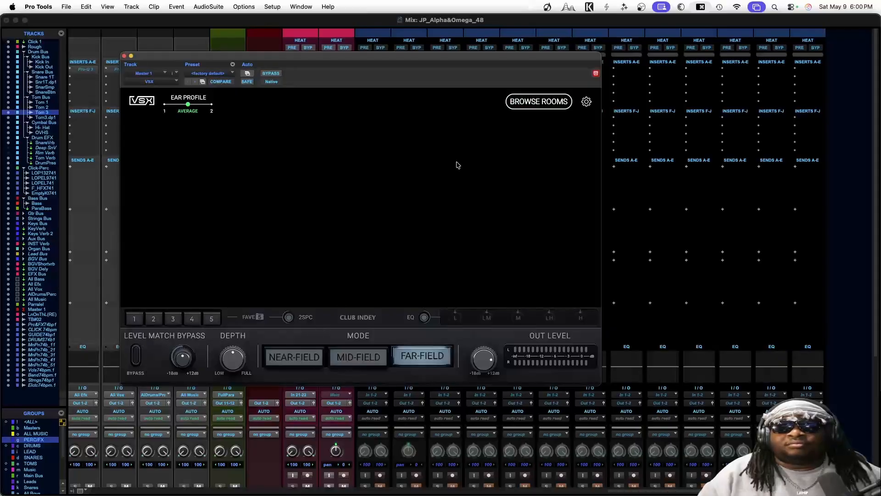
{"action": "left_click", "coordinate": [531, 100]}
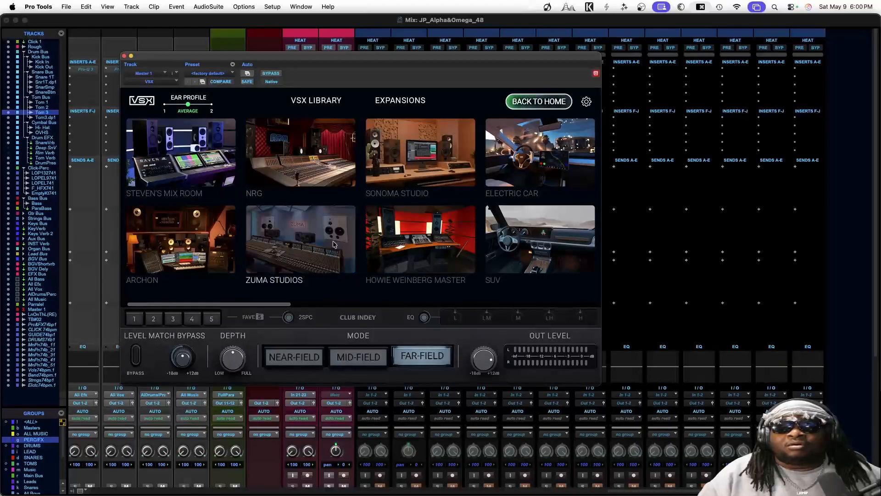
Switch through the Archon, Zuma, NRG, Sonoma, Howie Weinberg and SUV rooms in VSX and settle on Electric Car.
{"action": "left_click", "coordinate": [195, 242]}
{"action": "left_click", "coordinate": [255, 246]}
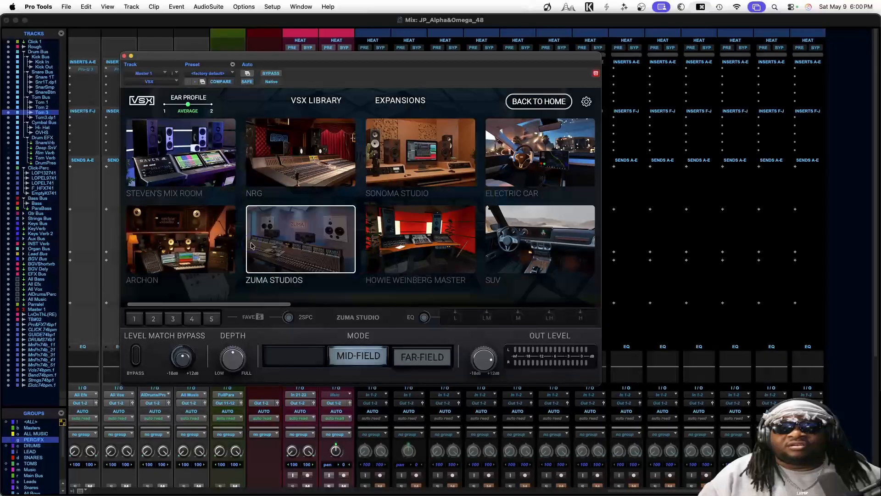
{"action": "left_click", "coordinate": [298, 161]}
{"action": "left_click", "coordinate": [387, 156]}
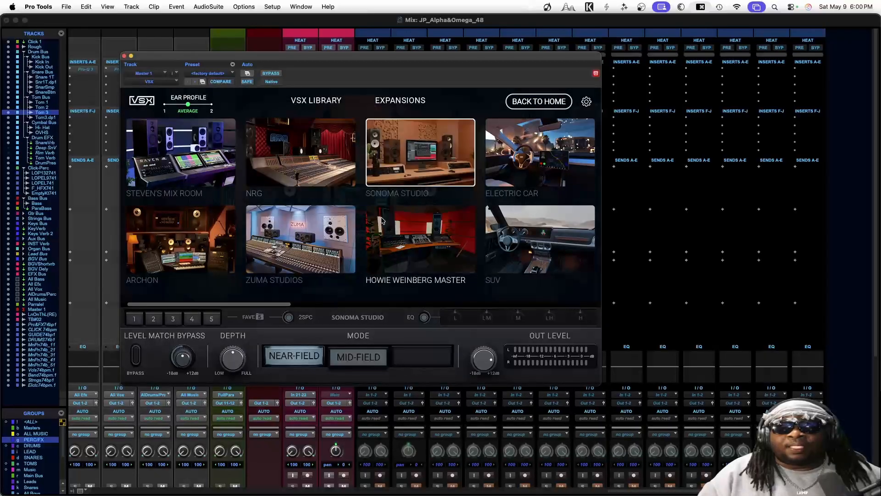
{"action": "left_click", "coordinate": [390, 231]}
{"action": "left_click", "coordinate": [523, 220]}
{"action": "left_click", "coordinate": [516, 180]}
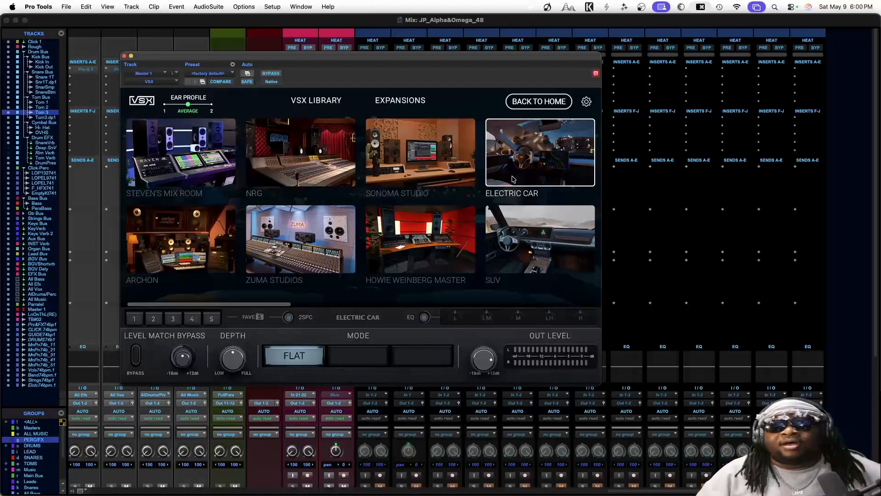
Start playback, reset the VSX output level, and lower the Master 1 fader to -4.1 dB with the plug-in window kept open.
{"action": "scroll", "coordinate": [337, 416], "scroll_direction": "down", "scroll_amount": 5}
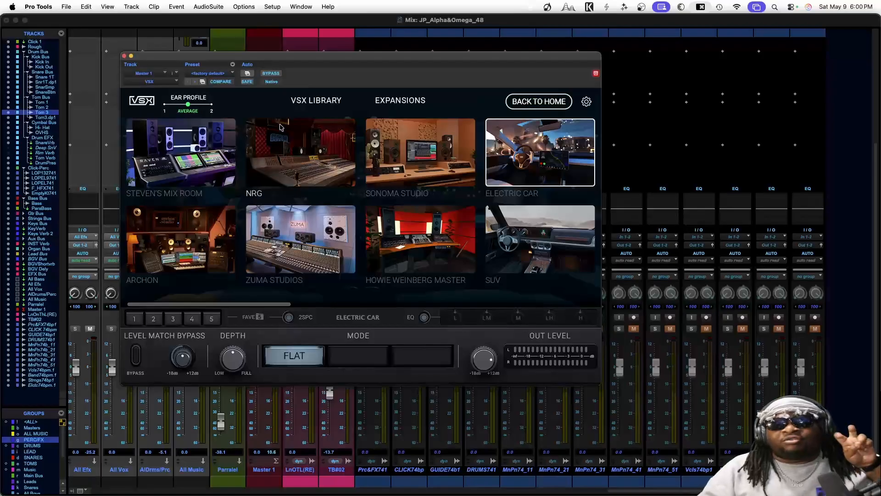
{"action": "left_click_drag", "start_coordinate": [306, 61], "coordinate": [504, 36]}
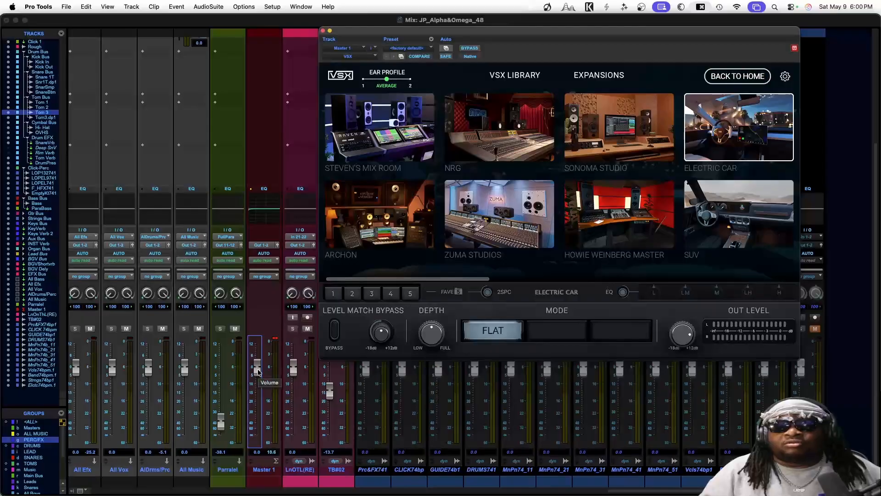
{"action": "key", "text": "space"}
{"action": "mouse_move", "coordinate": [258, 372]}
{"action": "left_mouse_down"}
{"action": "mouse_move", "coordinate": [254, 437]}
{"action": "mouse_move", "coordinate": [263, 376]}
{"action": "mouse_move", "coordinate": [258, 384]}
{"action": "left_mouse_up"}
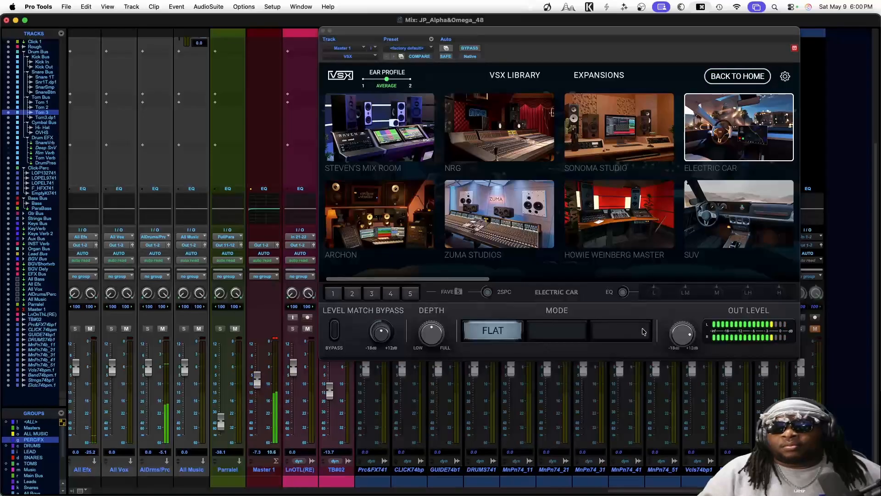
{"action": "double_click", "coordinate": [675, 334]}
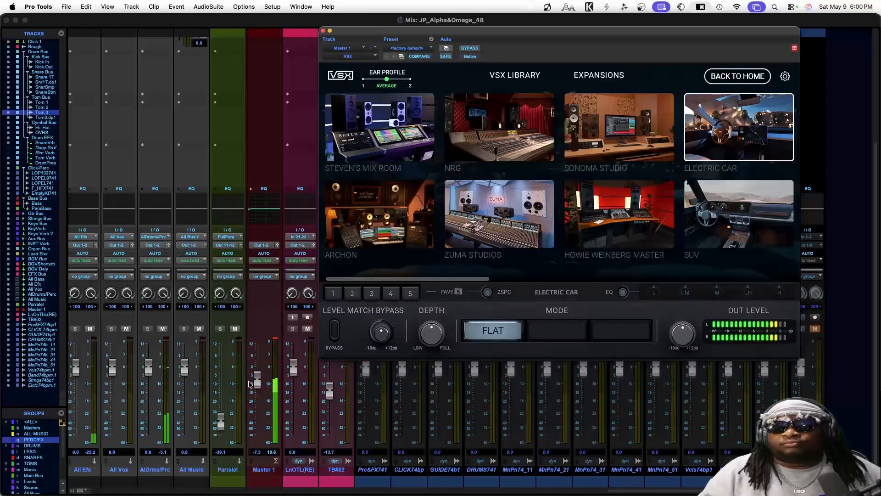
{"action": "left_click_drag", "start_coordinate": [258, 381], "coordinate": [258, 375]}
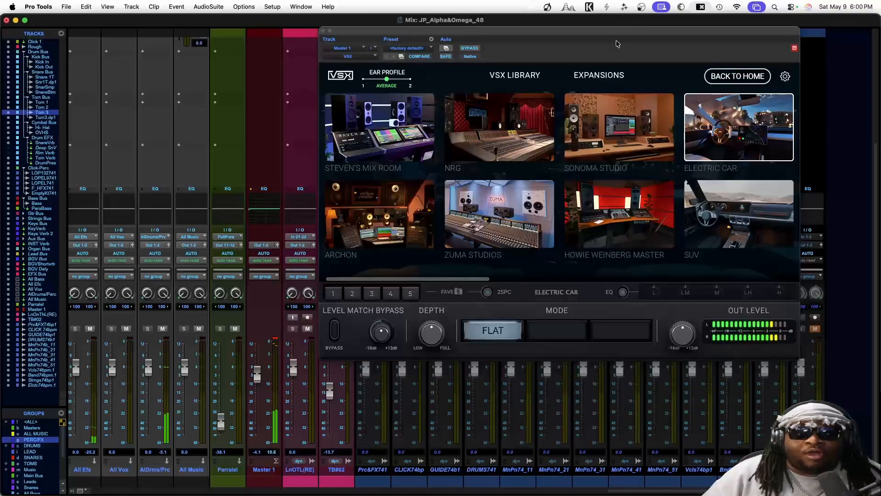
{"action": "left_click_drag", "start_coordinate": [631, 30], "coordinate": [545, 89]}
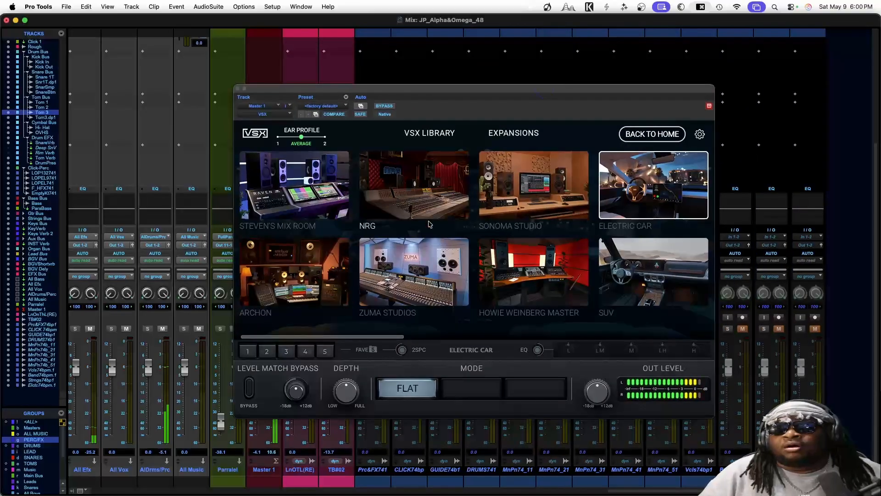
Check the mix in the VSX Club room, switching its mode from Bass to Flat, and in the Archon room.
{"action": "left_click_drag", "start_coordinate": [376, 339], "coordinate": [505, 342]}
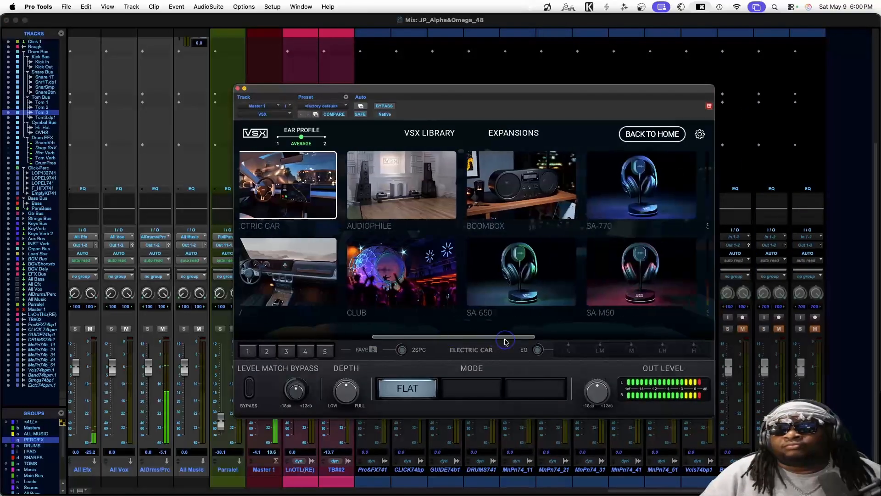
{"action": "left_click", "coordinate": [413, 276]}
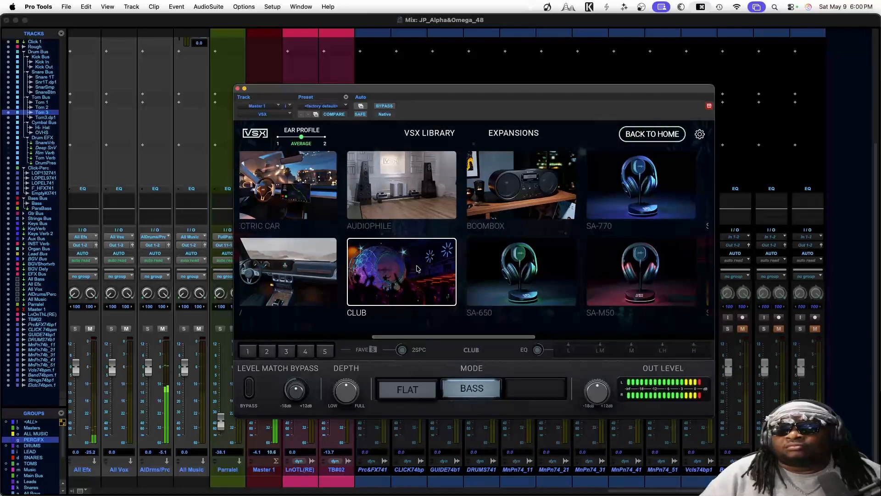
{"action": "left_click", "coordinate": [419, 392]}
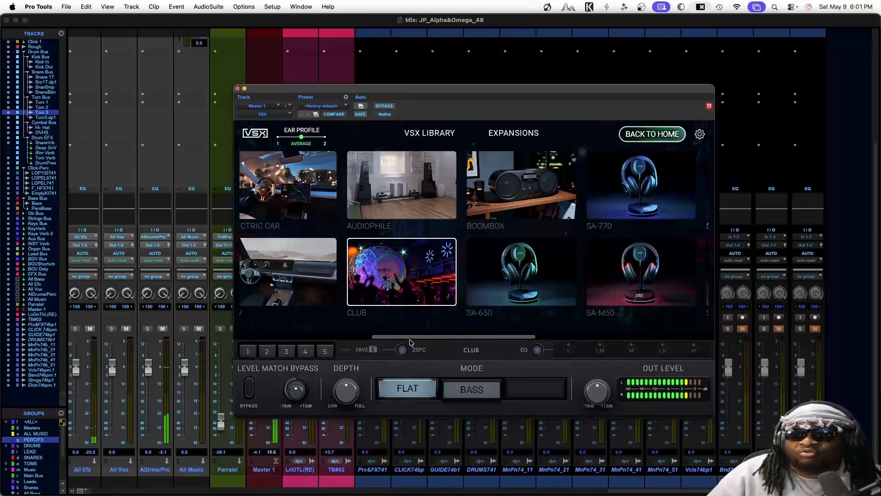
{"action": "left_click", "coordinate": [377, 340]}
{"action": "left_click_drag", "start_coordinate": [377, 340], "coordinate": [213, 332]}
{"action": "left_click", "coordinate": [299, 288]}
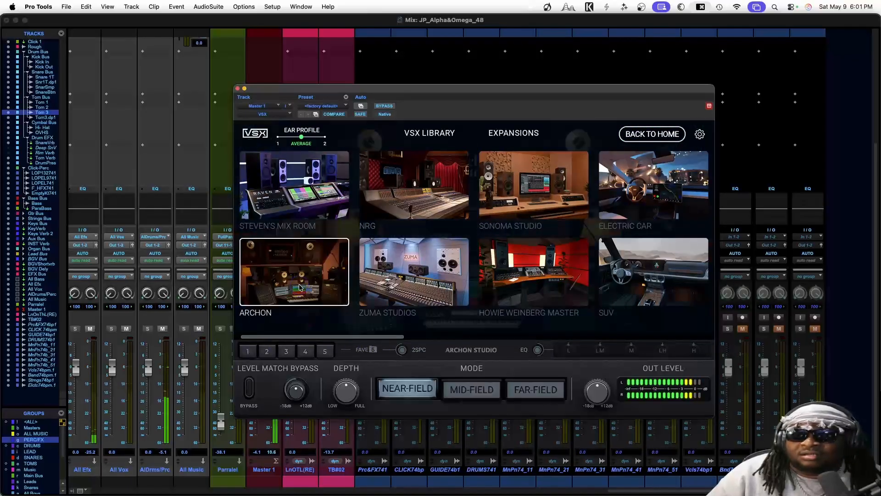
Load Steven's Mix Room in VSX, open its room view, and compare the near-field, mid-field and far-field modes.
{"action": "left_click", "coordinate": [303, 196]}
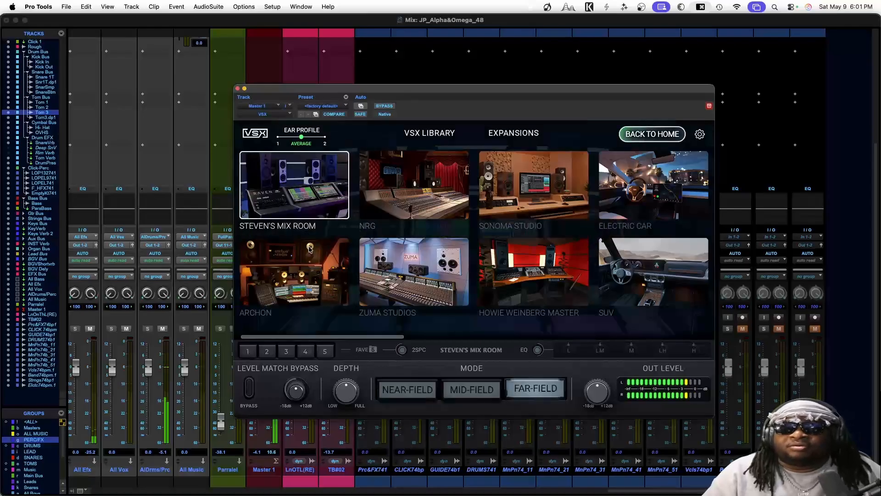
{"action": "left_click", "coordinate": [384, 388]}
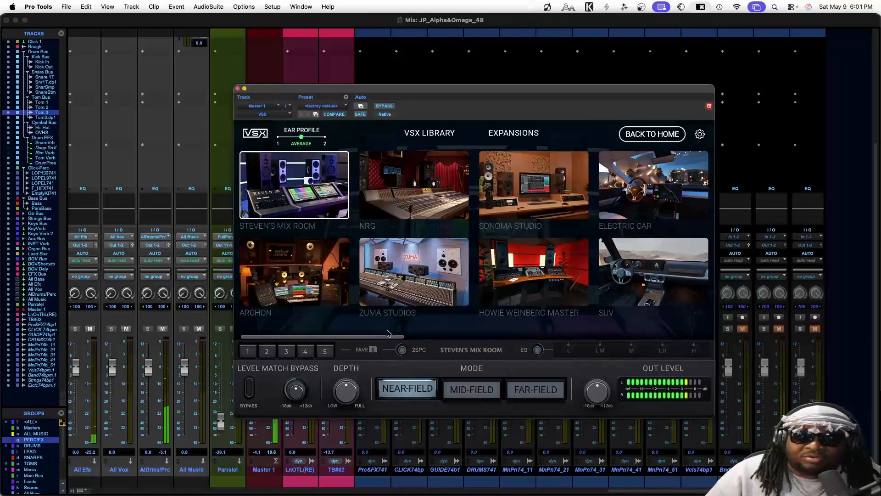
{"action": "left_click", "coordinate": [307, 180]}
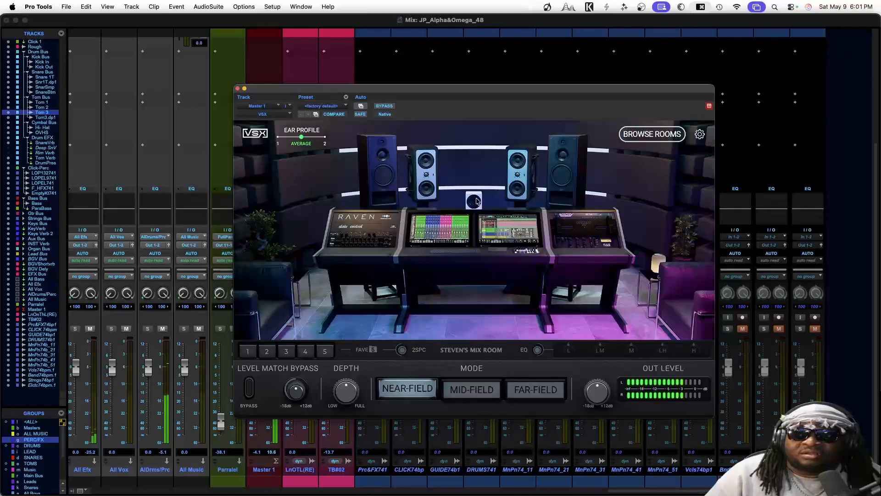
{"action": "left_click", "coordinate": [479, 388]}
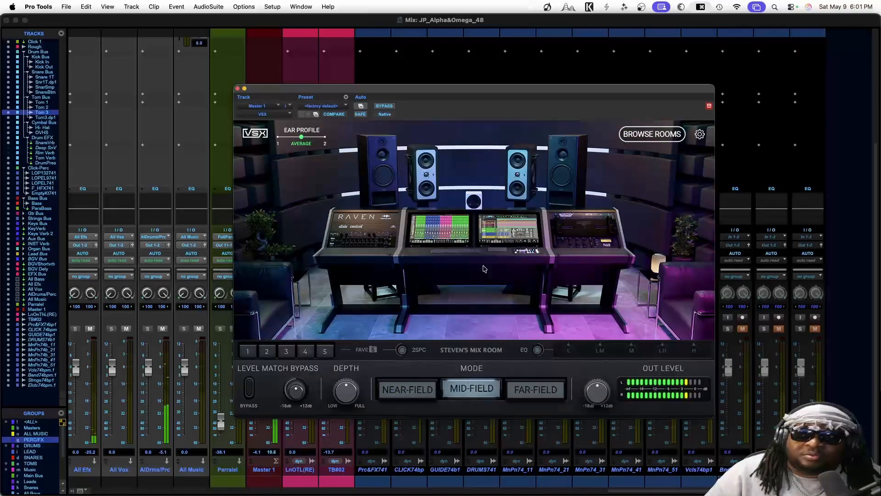
{"action": "left_click", "coordinate": [524, 396]}
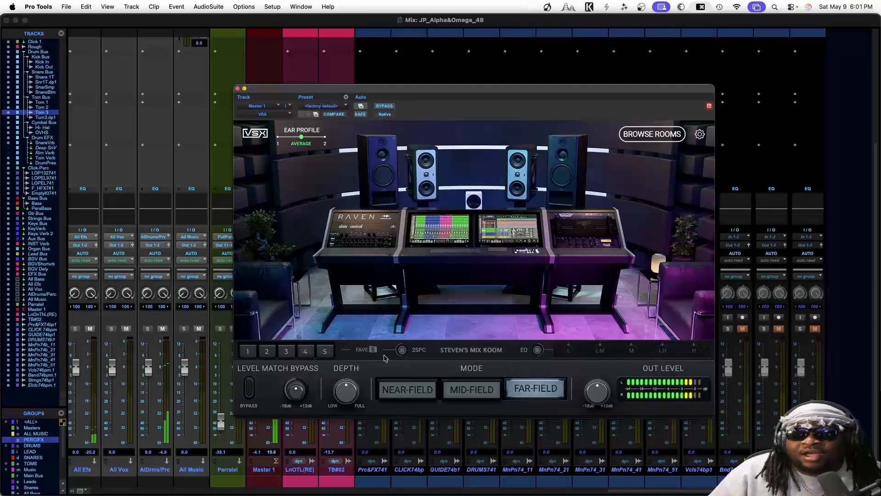
Bypass the VSX speaker modeling, close the plug-in window, and reset the Master 1 fader to 0.0 dB.
{"action": "left_click", "coordinate": [249, 387]}
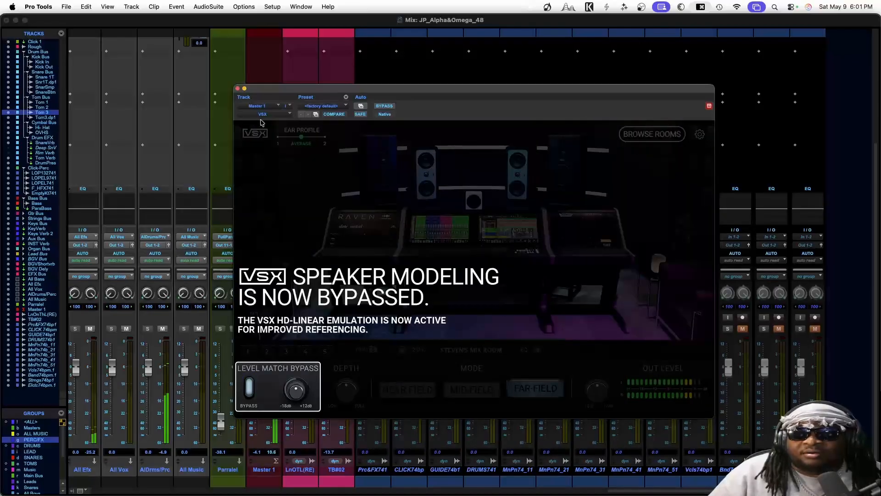
{"action": "left_click", "coordinate": [238, 89]}
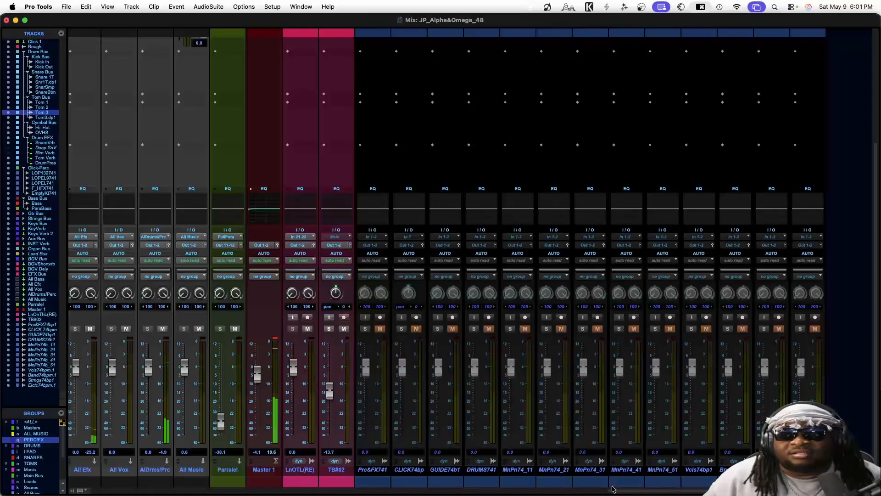
{"action": "left_click", "coordinate": [258, 376], "text": "alt"}
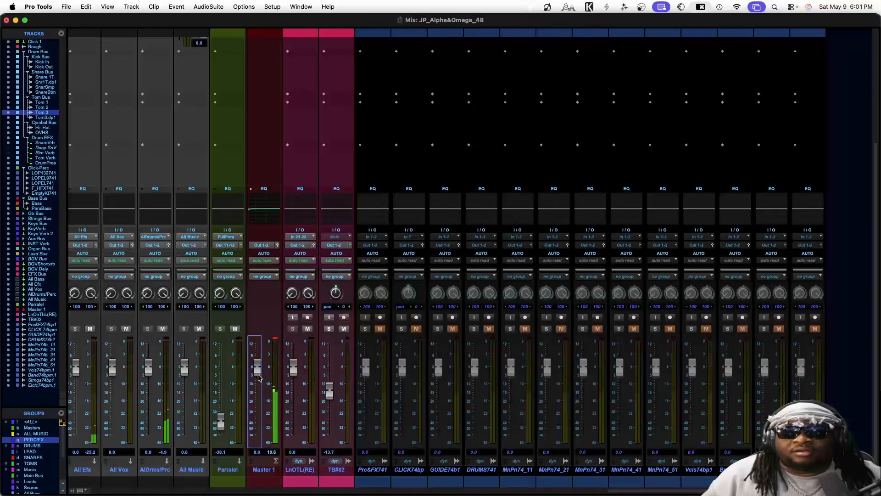
{"action": "left_click_drag", "start_coordinate": [610, 494], "coordinate": [581, 494]}
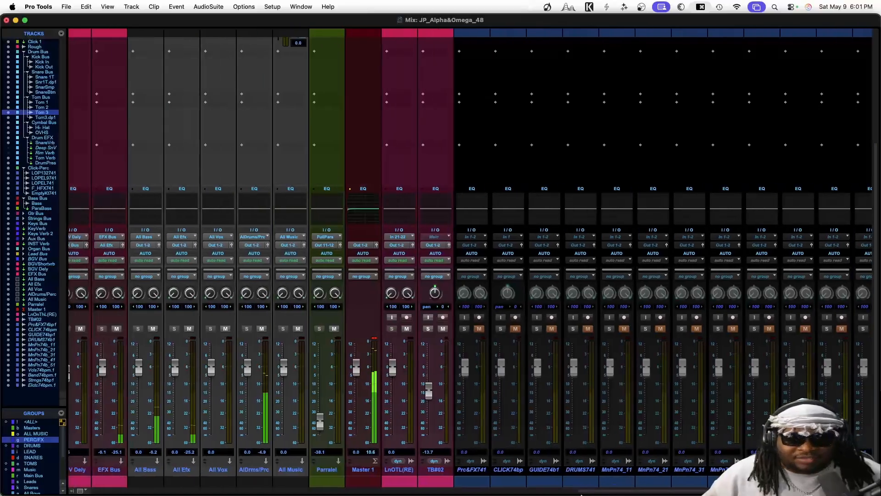
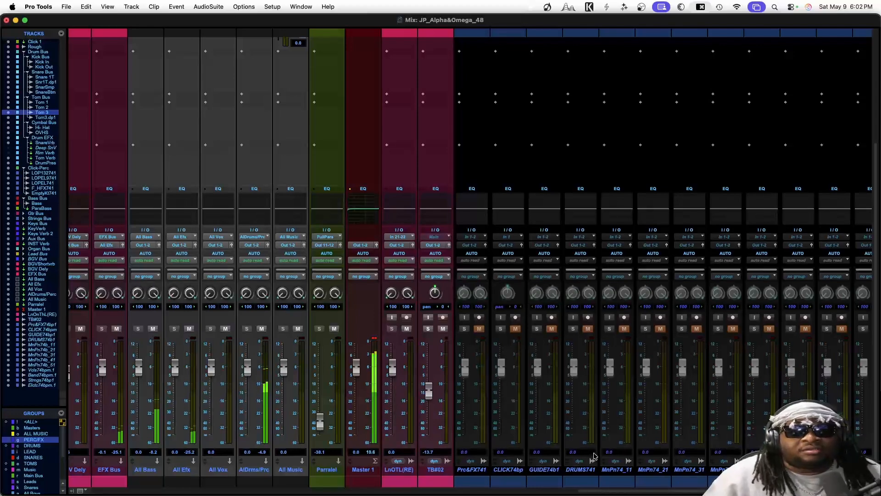
{"action": "left_click_drag", "start_coordinate": [586, 493], "coordinate": [105, 493]}
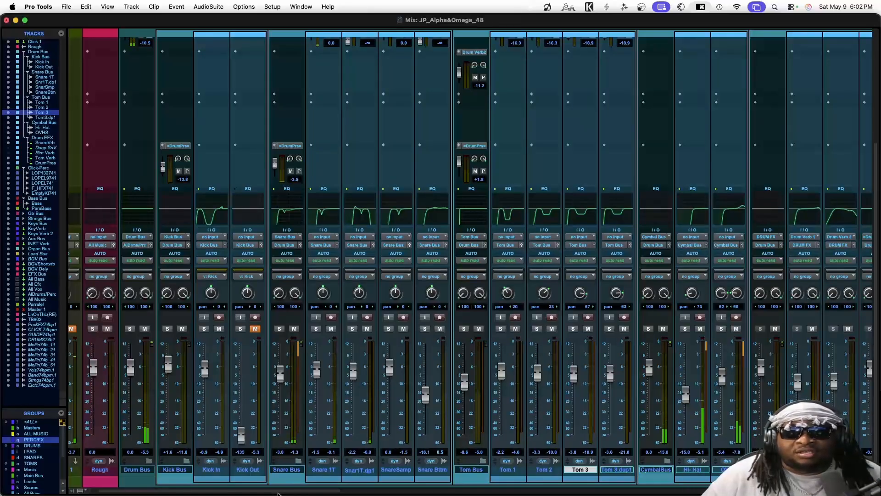
{"action": "left_click_drag", "start_coordinate": [278, 492], "coordinate": [393, 478]}
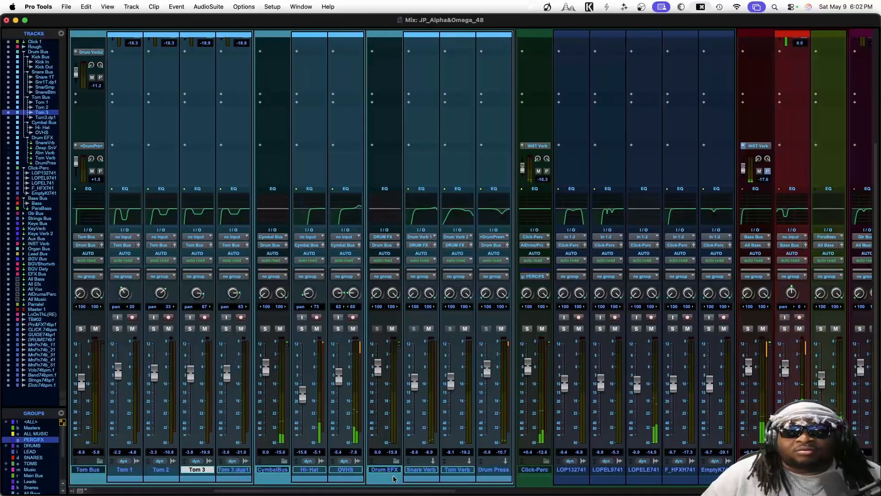
{"action": "left_click_drag", "start_coordinate": [394, 479], "coordinate": [565, 492]}
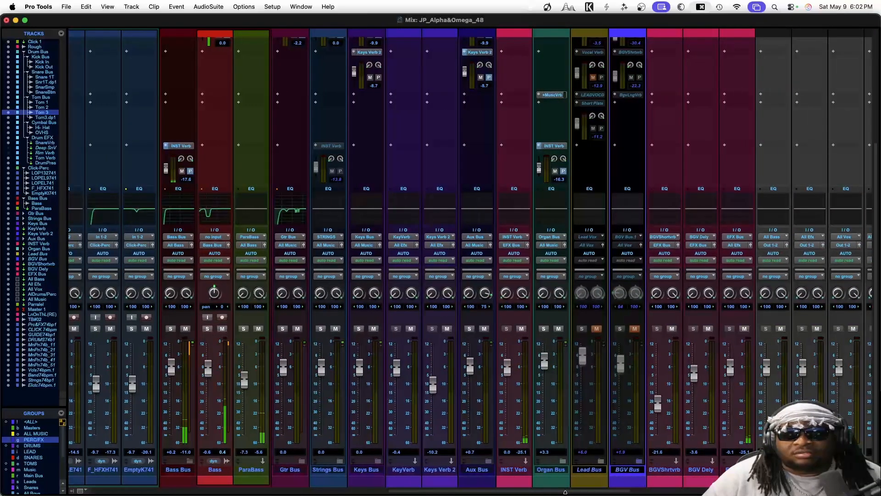